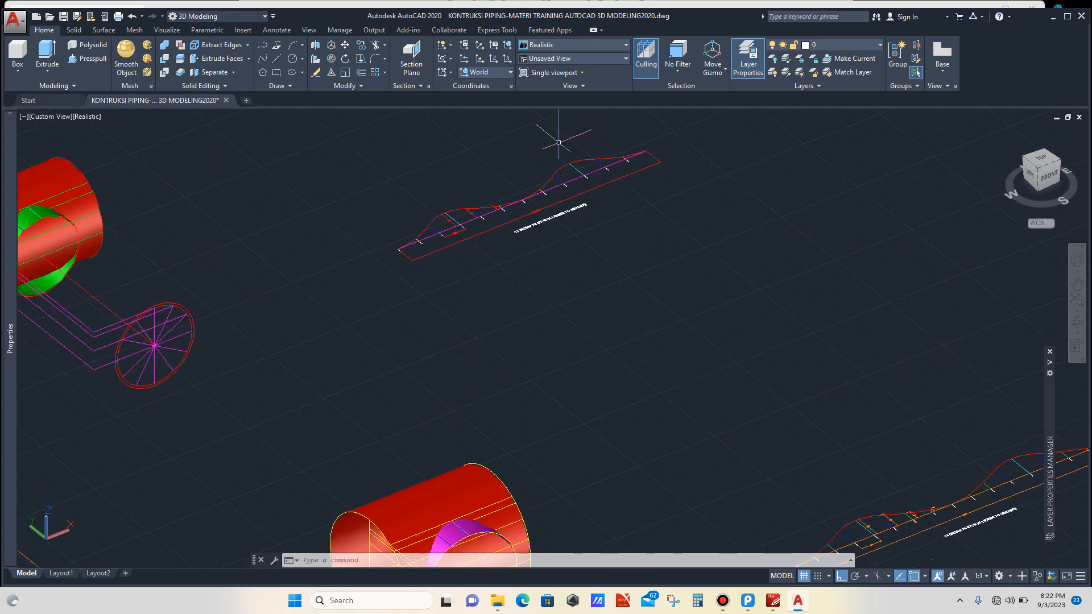
Step: Survey the existing pipe models and stub-in ordinate layouts across the drawing by zooming in and out
{"action": "scroll", "coordinate": [526, 169], "scroll_direction": "up", "scroll_amount": 2}
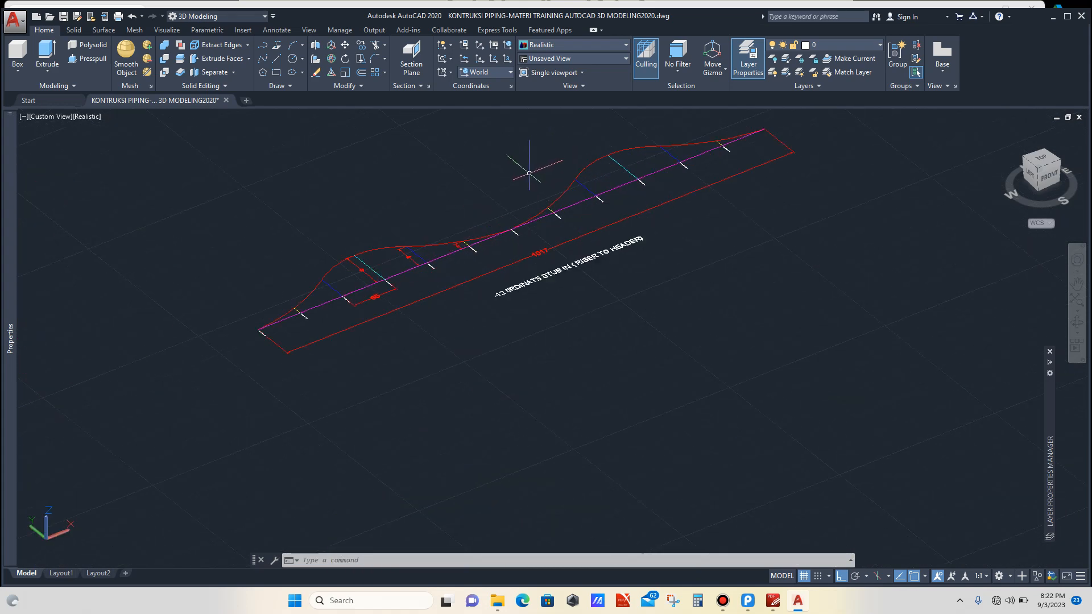
{"action": "scroll", "coordinate": [501, 174], "scroll_direction": "down", "scroll_amount": 3}
{"action": "scroll", "coordinate": [542, 246], "scroll_direction": "up", "scroll_amount": 2}
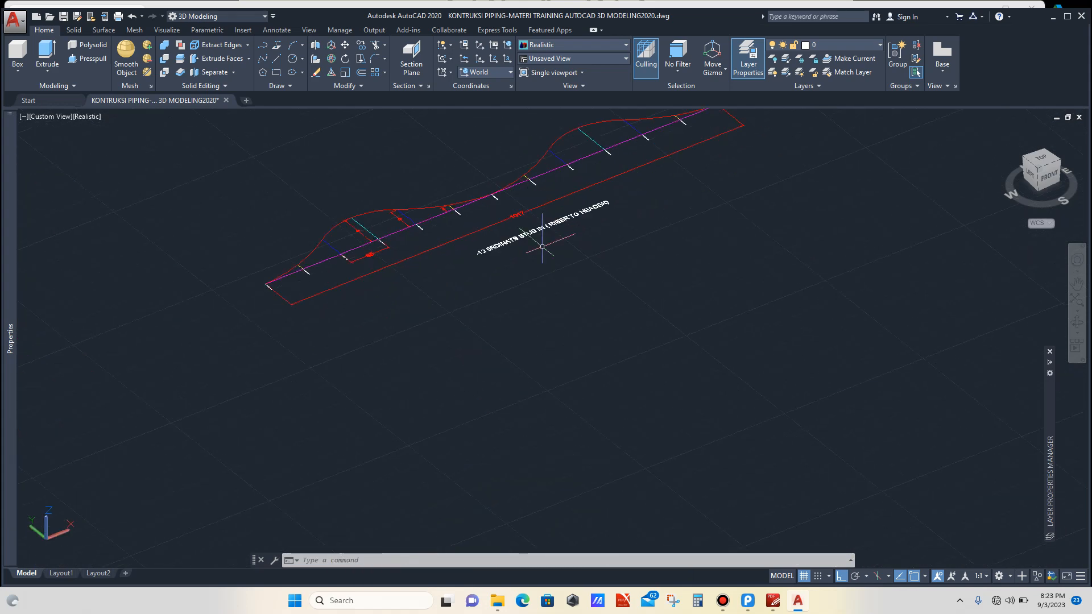
{"action": "scroll", "coordinate": [524, 245], "scroll_direction": "up", "scroll_amount": 3}
{"action": "scroll", "coordinate": [503, 248], "scroll_direction": "down", "scroll_amount": 5}
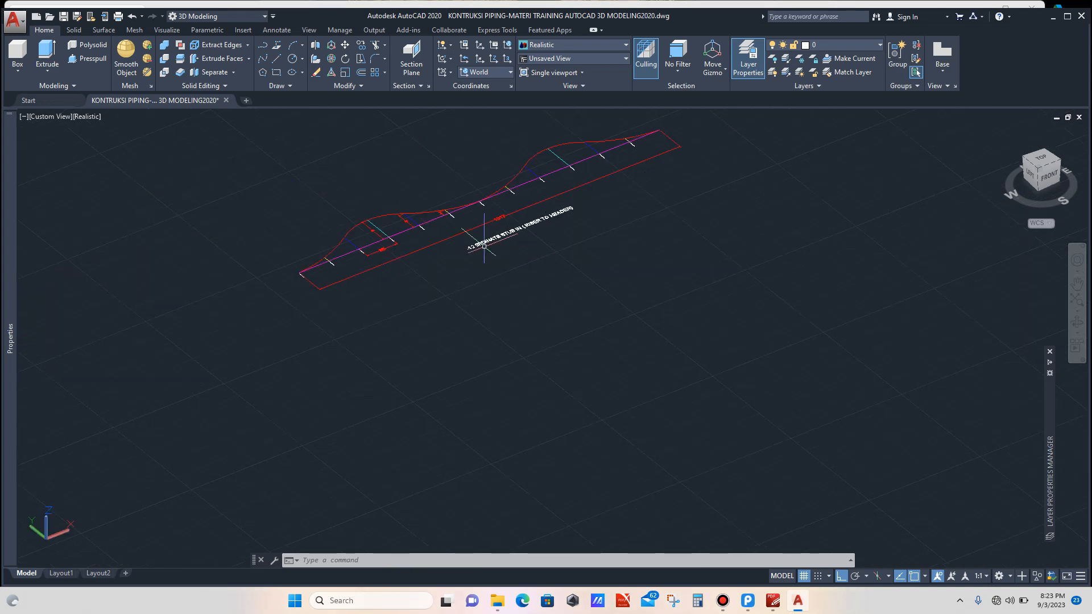
{"action": "scroll", "coordinate": [471, 213], "scroll_direction": "up", "scroll_amount": 3}
{"action": "scroll", "coordinate": [472, 213], "scroll_direction": "down", "scroll_amount": 5}
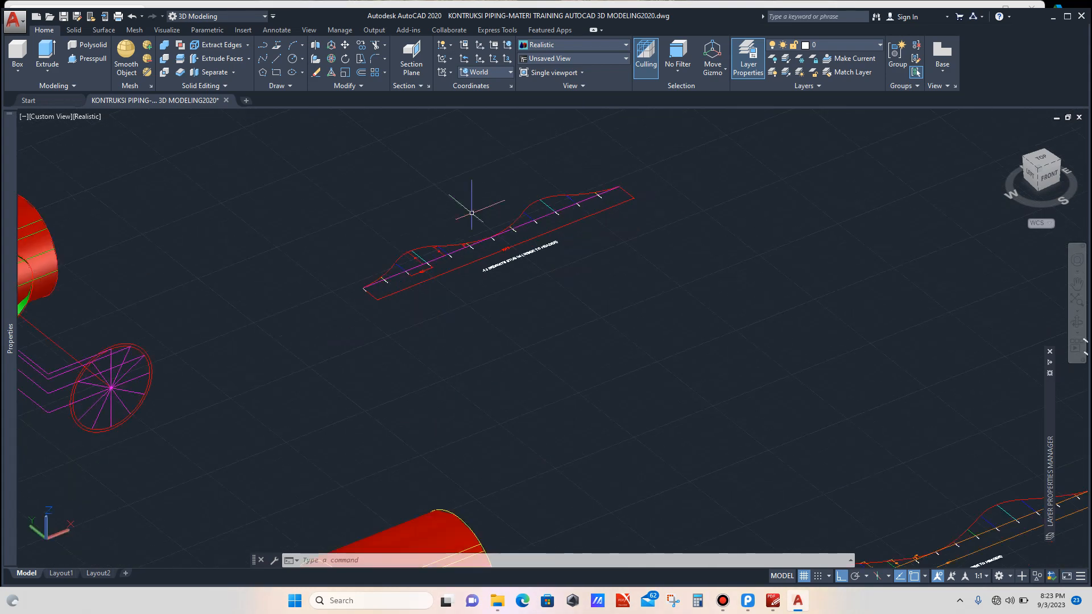
{"action": "scroll", "coordinate": [587, 307], "scroll_direction": "up", "scroll_amount": 3}
{"action": "scroll", "coordinate": [587, 307], "scroll_direction": "up", "scroll_amount": 4}
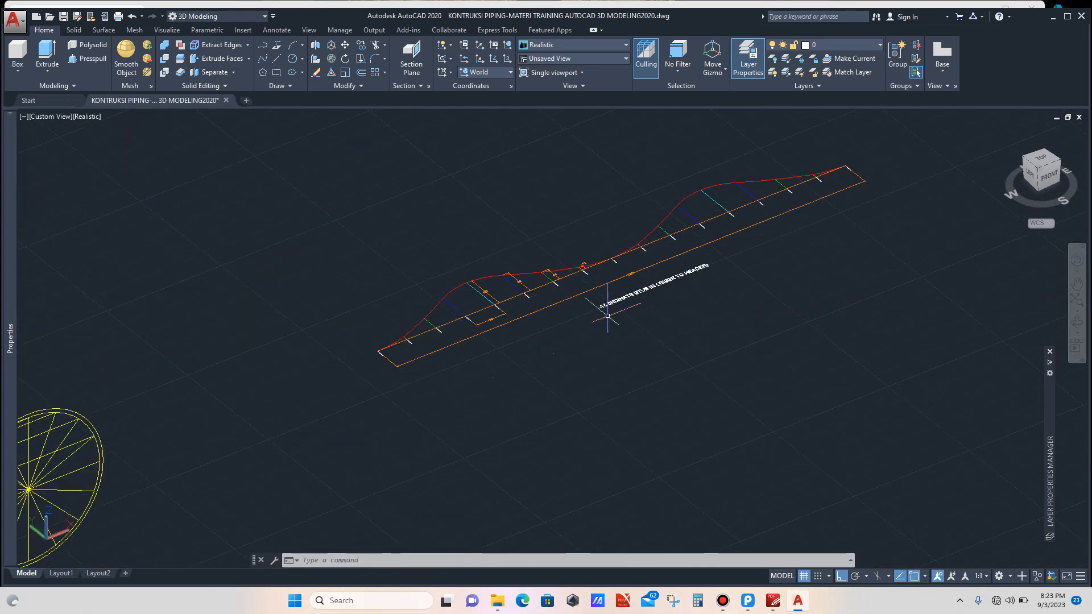
{"action": "scroll", "coordinate": [601, 307], "scroll_direction": "down", "scroll_amount": 2}
{"action": "scroll", "coordinate": [601, 308], "scroll_direction": "down", "scroll_amount": 5}
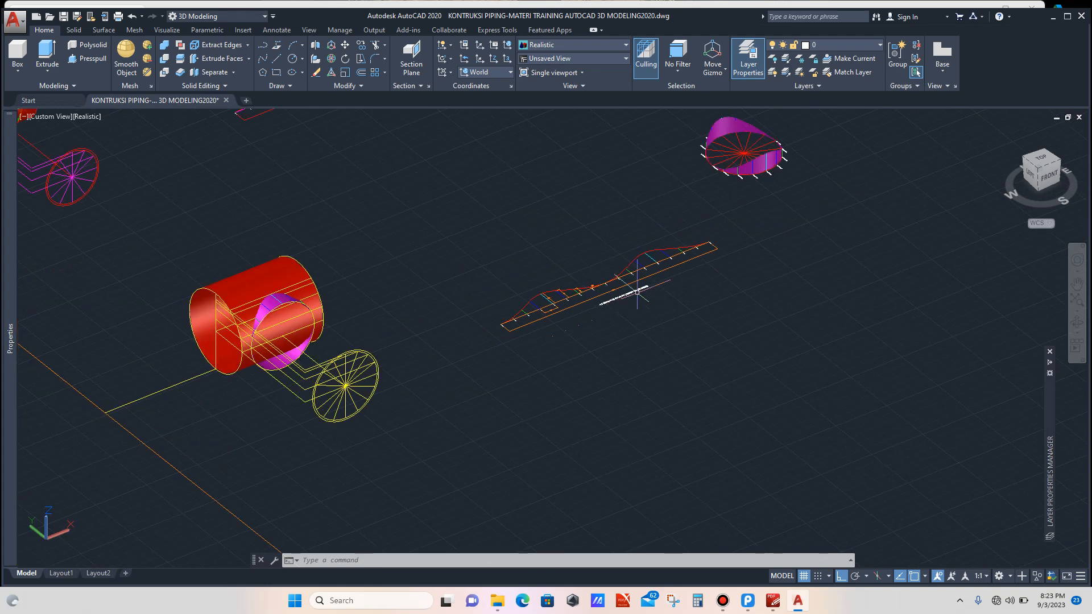
{"action": "scroll", "coordinate": [737, 234], "scroll_direction": "down", "scroll_amount": 2}
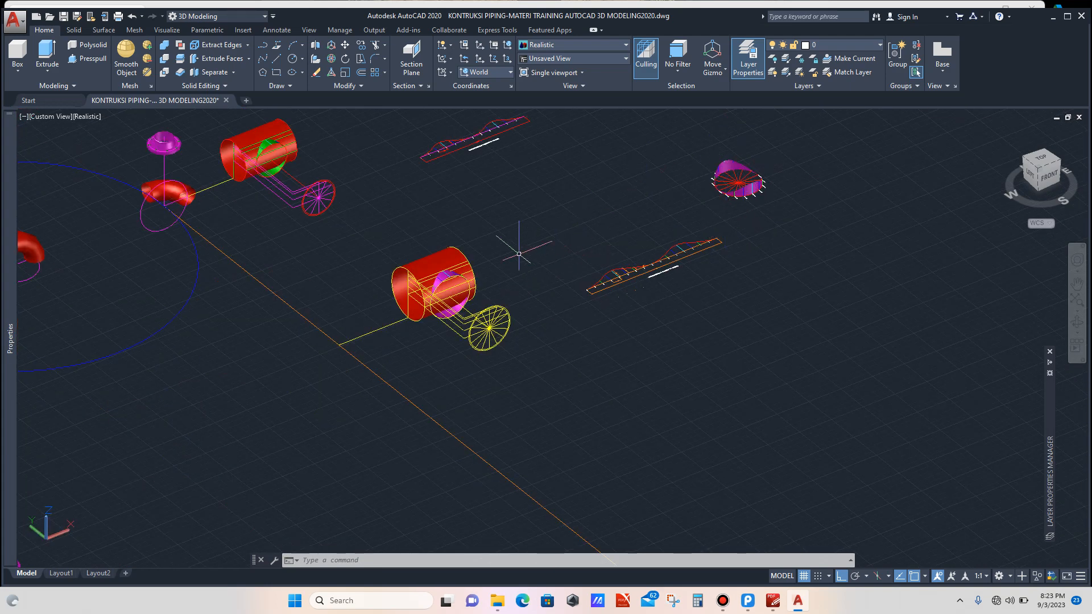
{"action": "scroll", "coordinate": [509, 251], "scroll_direction": "down", "scroll_amount": 3}
{"action": "scroll", "coordinate": [563, 262], "scroll_direction": "up", "scroll_amount": 8}
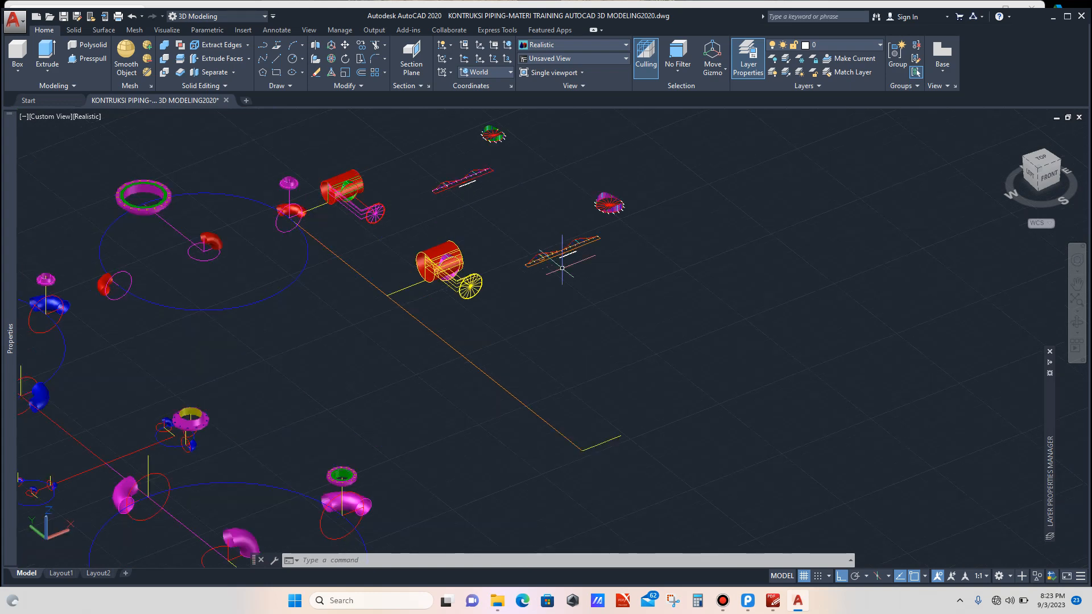
{"action": "scroll", "coordinate": [563, 244], "scroll_direction": "up", "scroll_amount": 5}
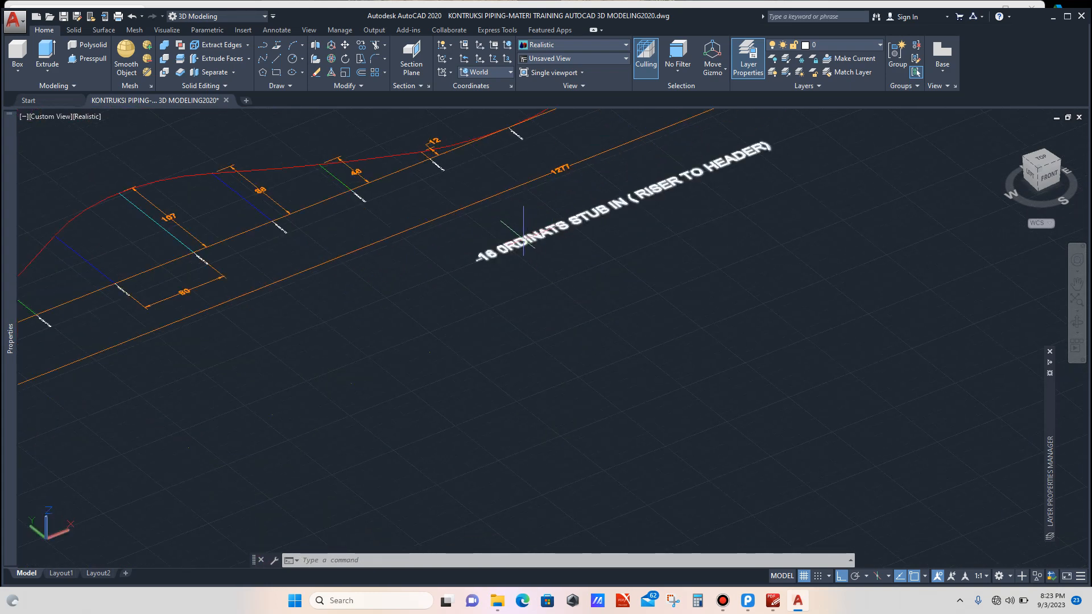
{"action": "scroll", "coordinate": [520, 239], "scroll_direction": "down", "scroll_amount": 2}
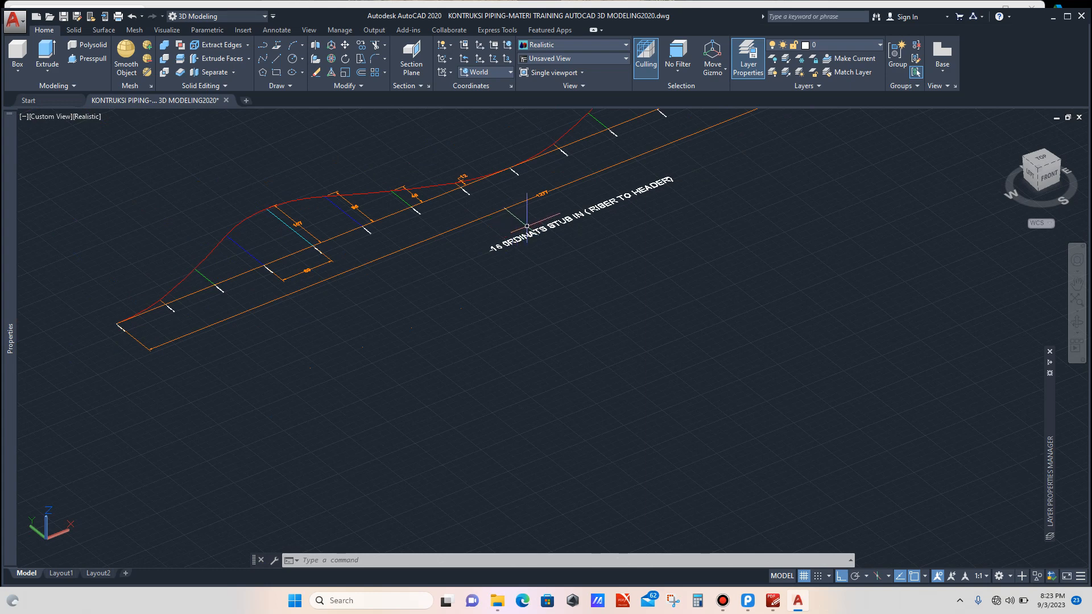
{"action": "scroll", "coordinate": [528, 222], "scroll_direction": "down", "scroll_amount": 7}
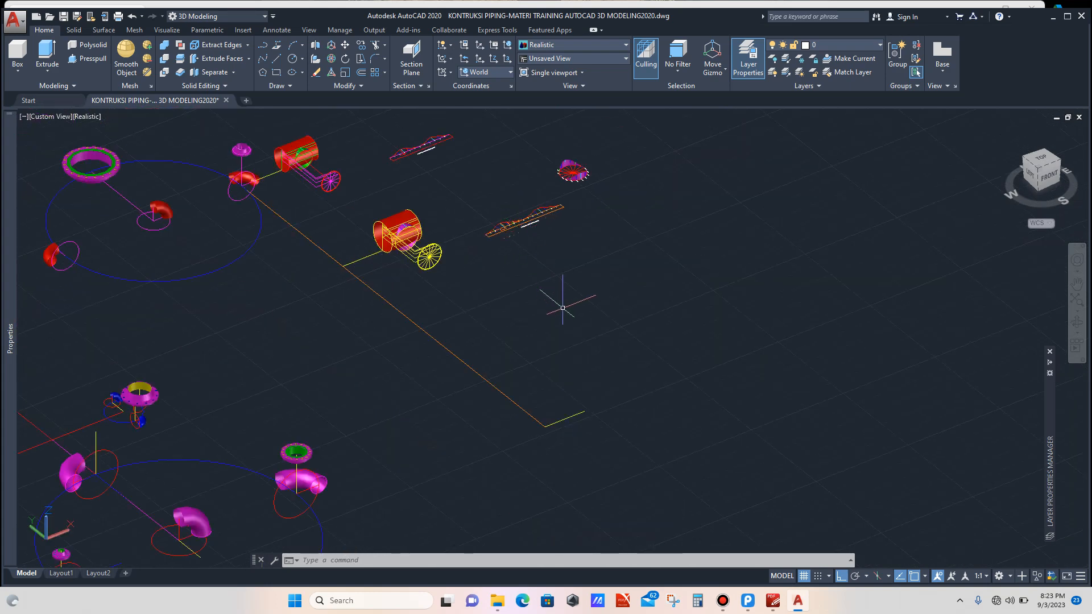
{"action": "scroll", "coordinate": [563, 302], "scroll_direction": "down", "scroll_amount": 3}
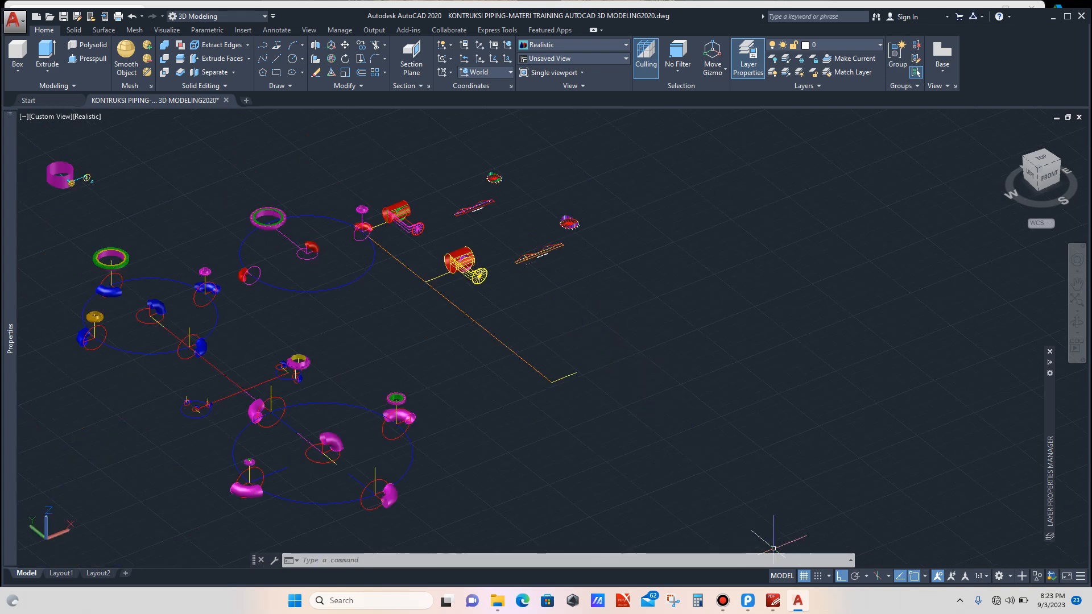
Step: Switch to PDF-XChange Editor to check the 24" NPS Sch-STD pipe dimensions, then return to the drawing
{"action": "left_click", "coordinate": [773, 600]}
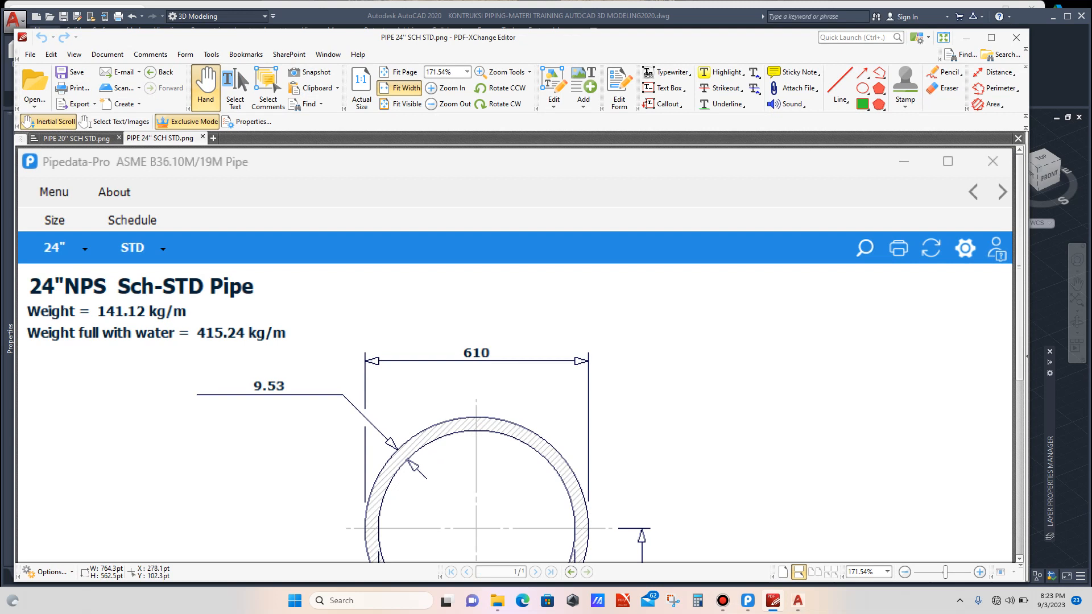
{"action": "scroll", "coordinate": [398, 296], "scroll_direction": "down", "scroll_amount": 3}
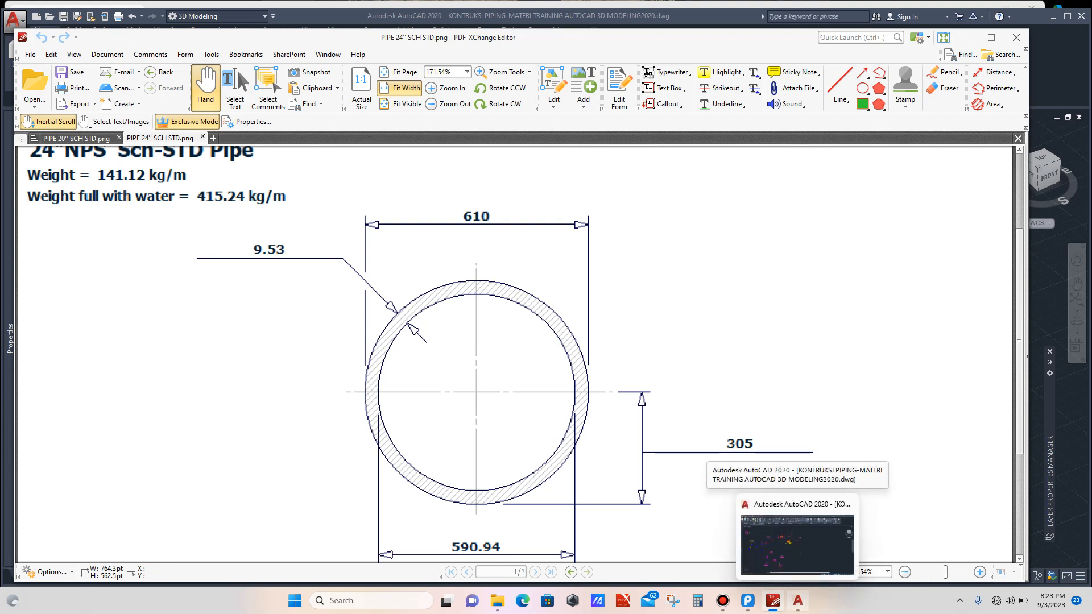
{"action": "left_click", "coordinate": [798, 601]}
Step: Set the UCS to the Right preset near the orange and yellow route lines
{"action": "scroll", "coordinate": [586, 378], "scroll_direction": "up", "scroll_amount": 5}
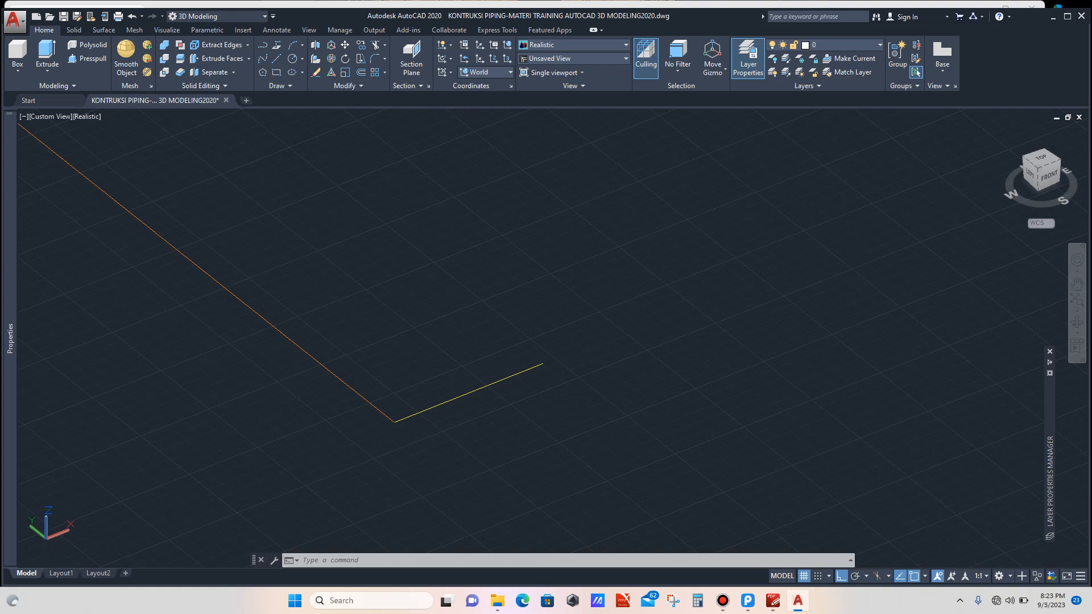
{"action": "left_click", "coordinate": [486, 73]}
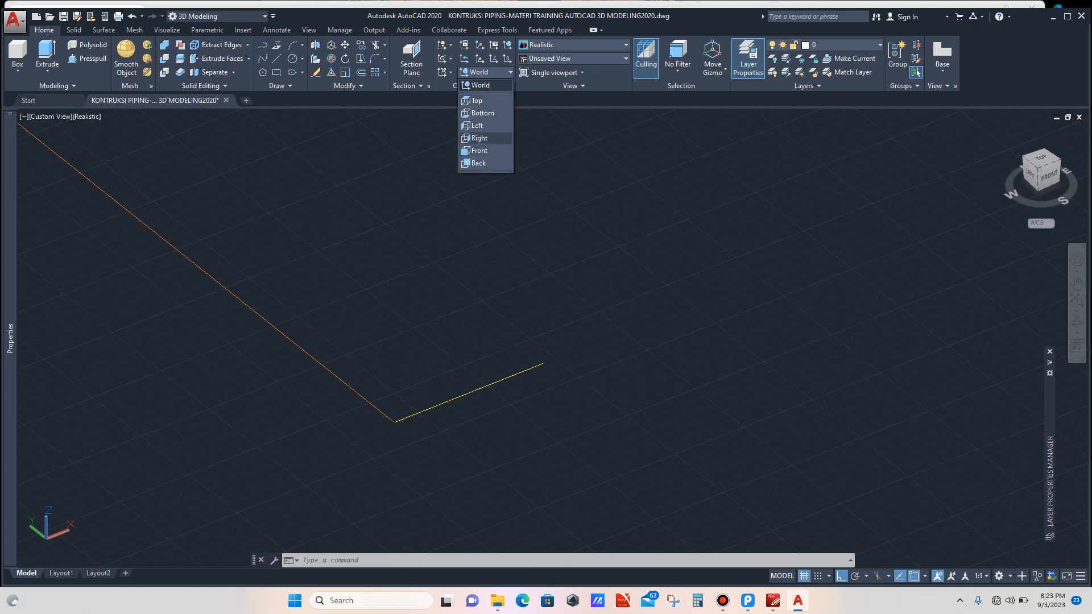
{"action": "left_click", "coordinate": [479, 138]}
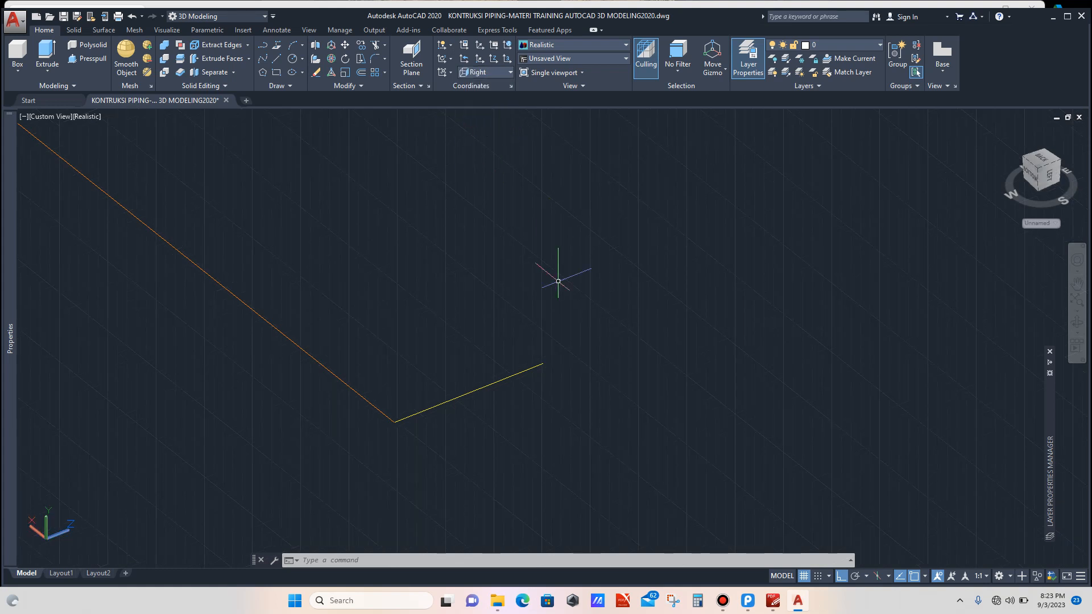
Step: Draw a circle of radius 305 centred on the free end of the yellow line
{"action": "scroll", "coordinate": [579, 329], "scroll_direction": "up", "scroll_amount": 2}
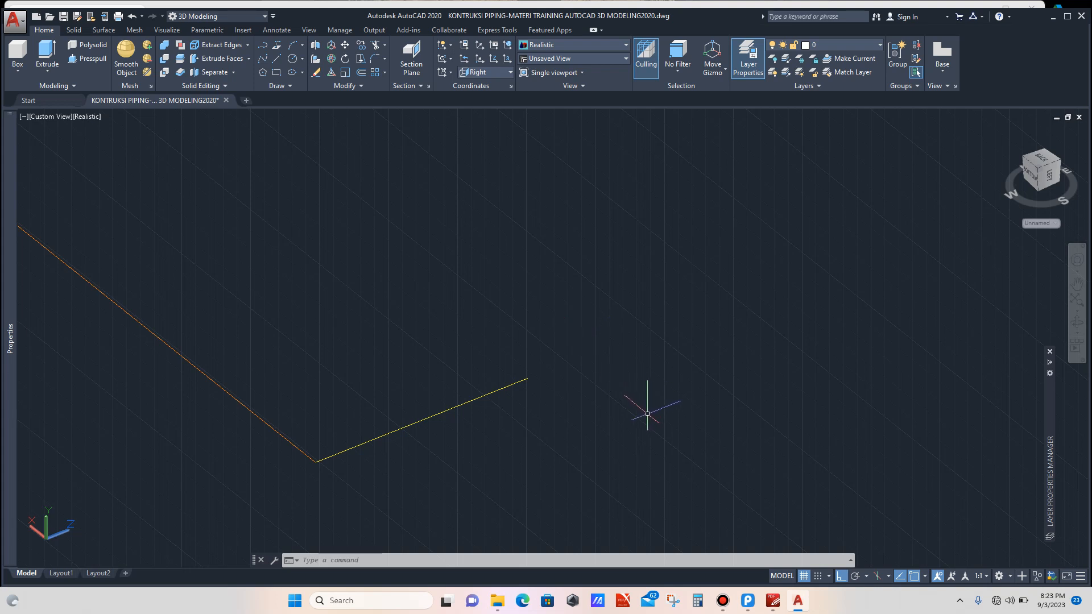
{"action": "type", "text": "c"}
{"action": "key", "text": "Return"}
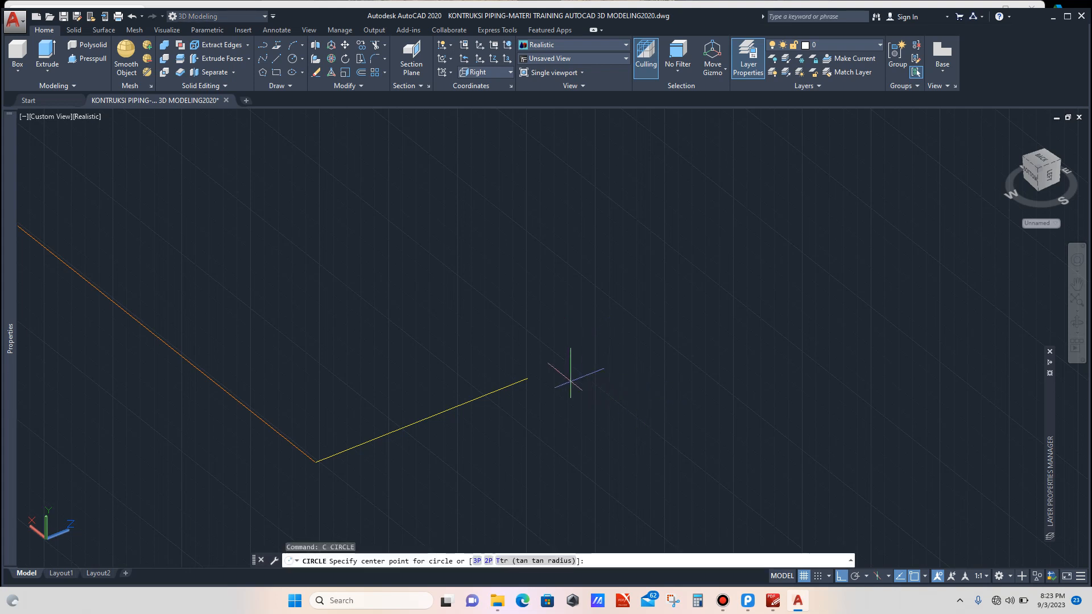
{"action": "left_click", "coordinate": [527, 378]}
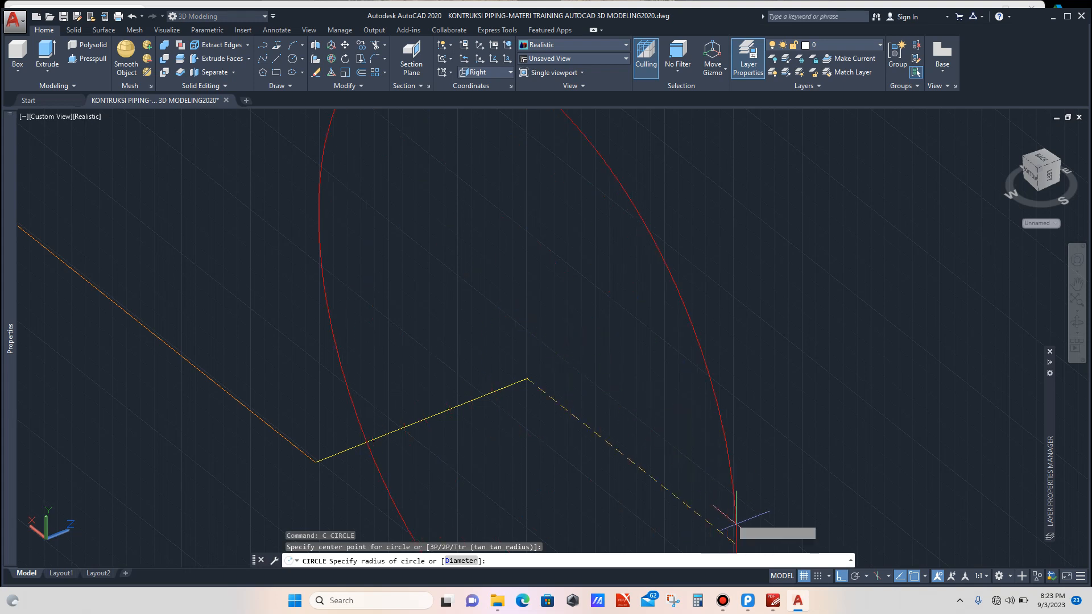
{"action": "left_click", "coordinate": [773, 601]}
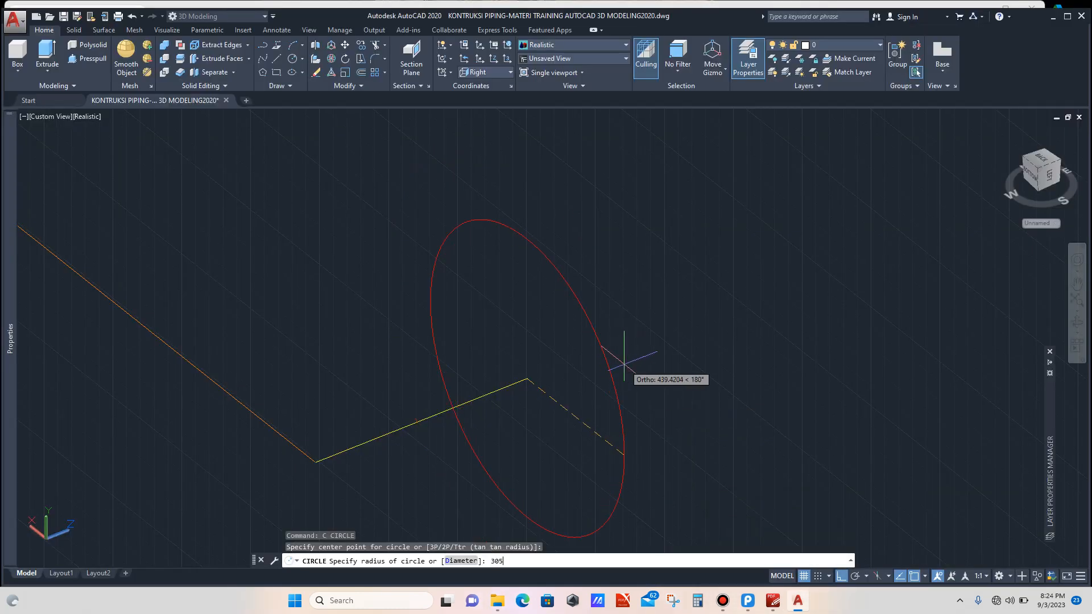
{"action": "key", "text": "Return"}
Step: Move the circle so its edge meets the yellow line's endpoint
{"action": "scroll", "coordinate": [586, 355], "scroll_direction": "down", "scroll_amount": 6}
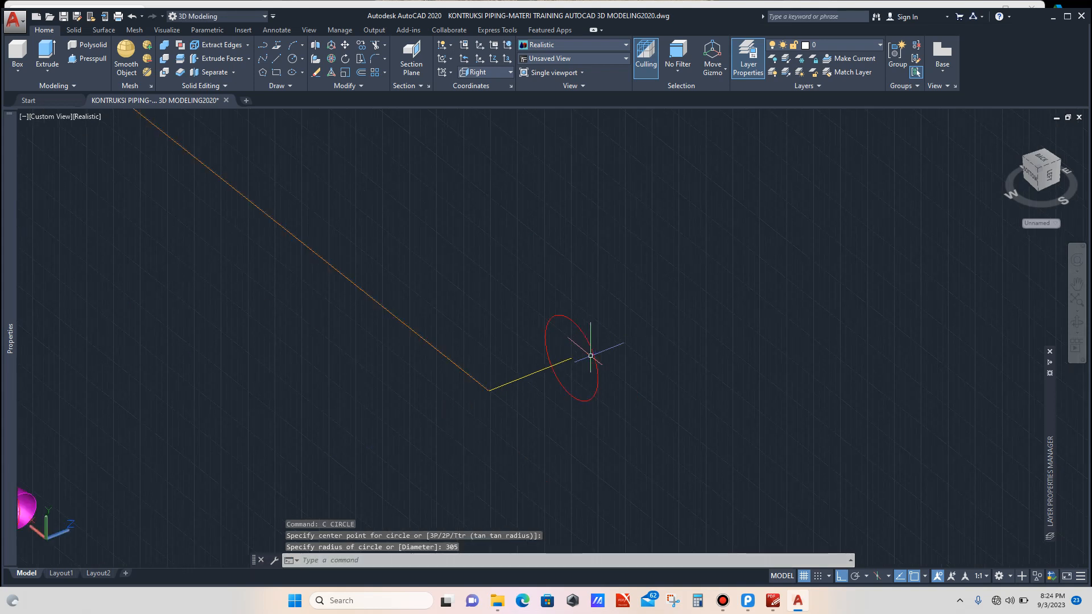
{"action": "scroll", "coordinate": [591, 379], "scroll_direction": "down", "scroll_amount": 4}
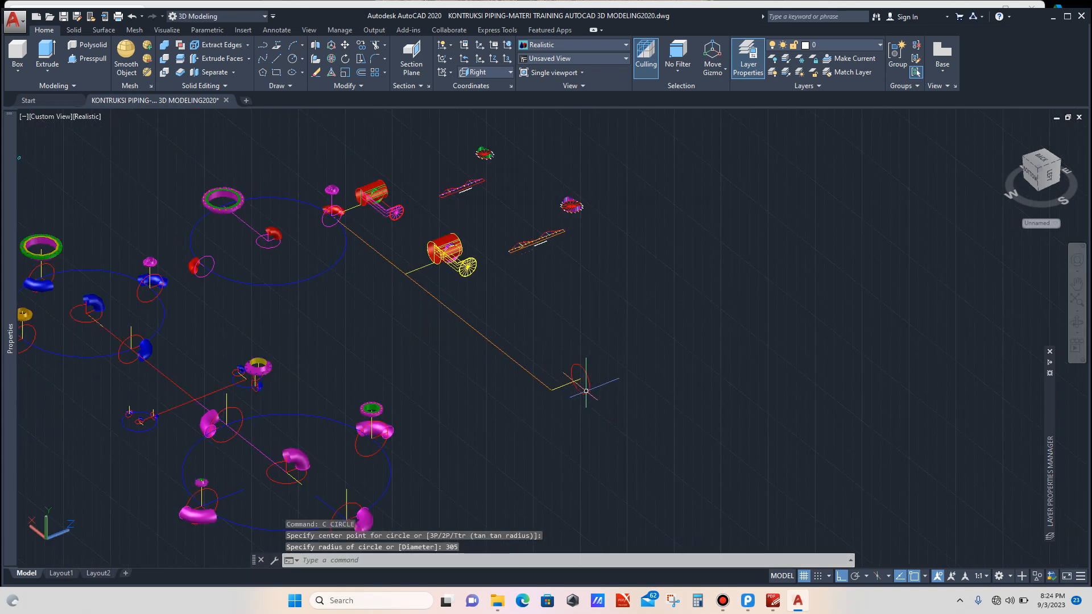
{"action": "scroll", "coordinate": [592, 379], "scroll_direction": "up", "scroll_amount": 6}
{"action": "left_click", "coordinate": [604, 360]}
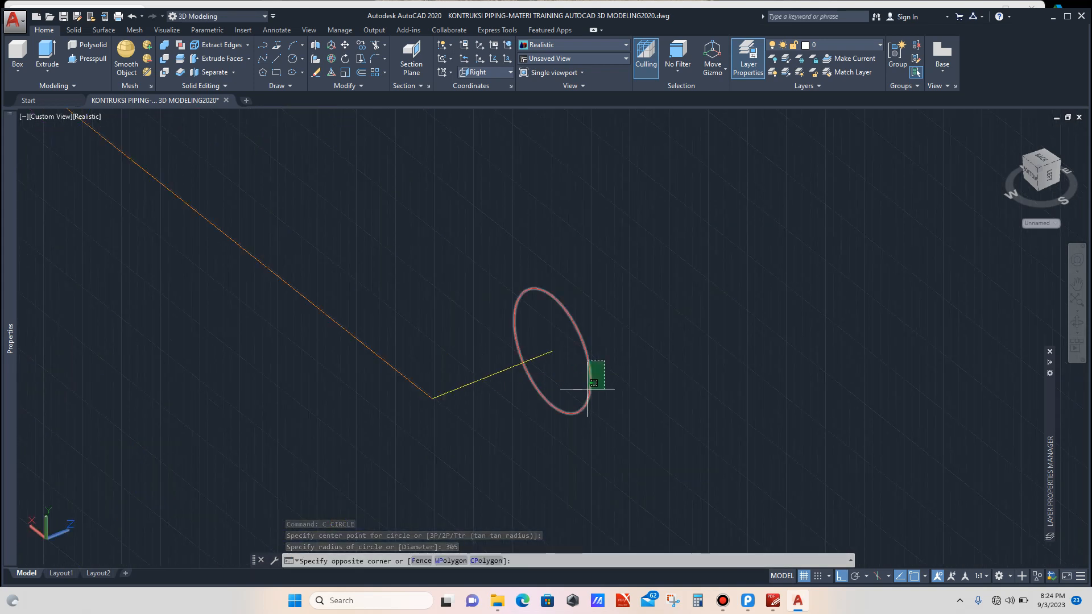
{"action": "left_click", "coordinate": [586, 390]}
{"action": "type", "text": "m"}
{"action": "key", "text": "Return"}
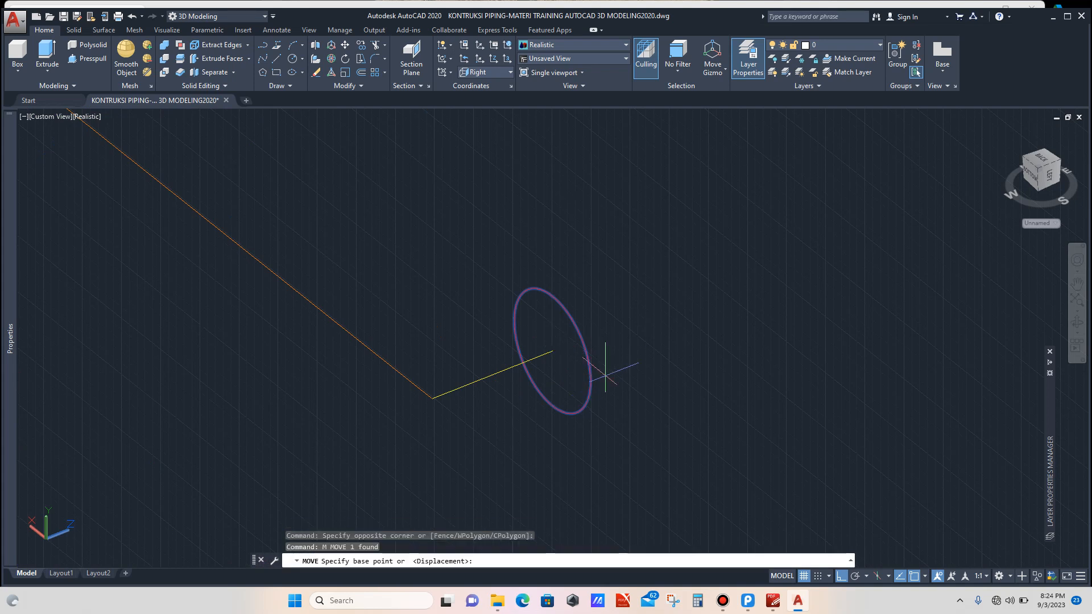
{"action": "left_click", "coordinate": [552, 352]}
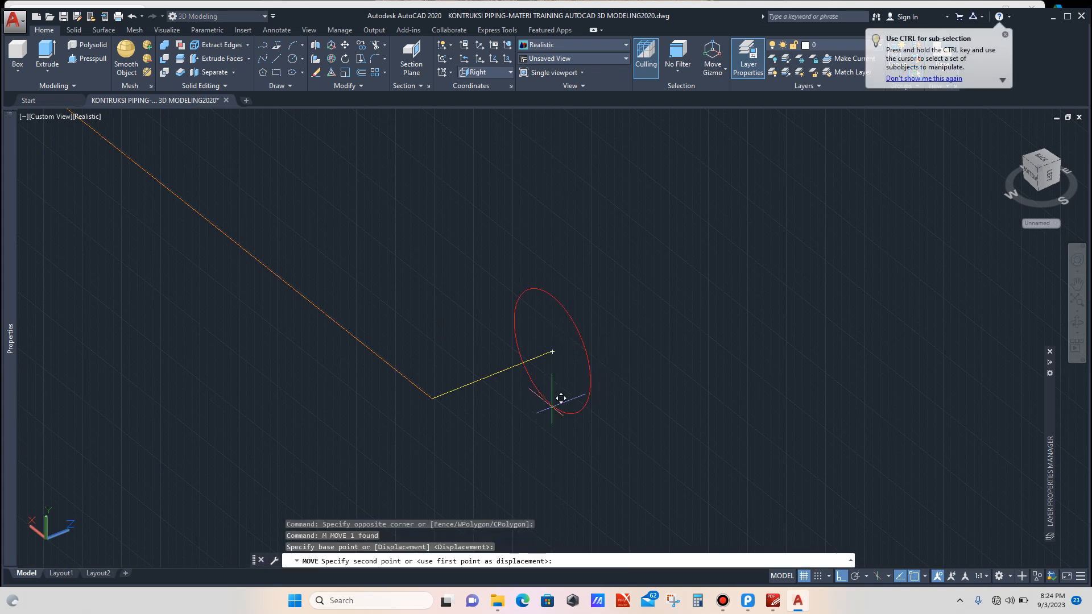
{"action": "left_click", "coordinate": [552, 351]}
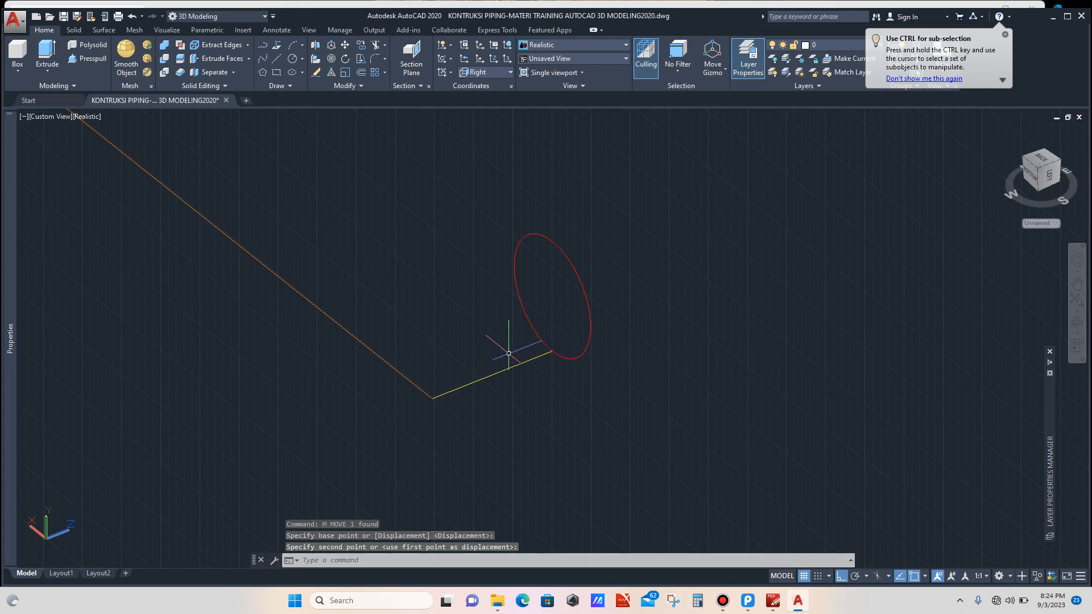
Step: Draw a 700-long line from the circle's centre, perpendicular to the circle's plane
{"action": "scroll", "coordinate": [511, 354], "scroll_direction": "down", "scroll_amount": 4}
{"action": "scroll", "coordinate": [543, 310], "scroll_direction": "up", "scroll_amount": 3}
{"action": "scroll", "coordinate": [545, 305], "scroll_direction": "up", "scroll_amount": 1}
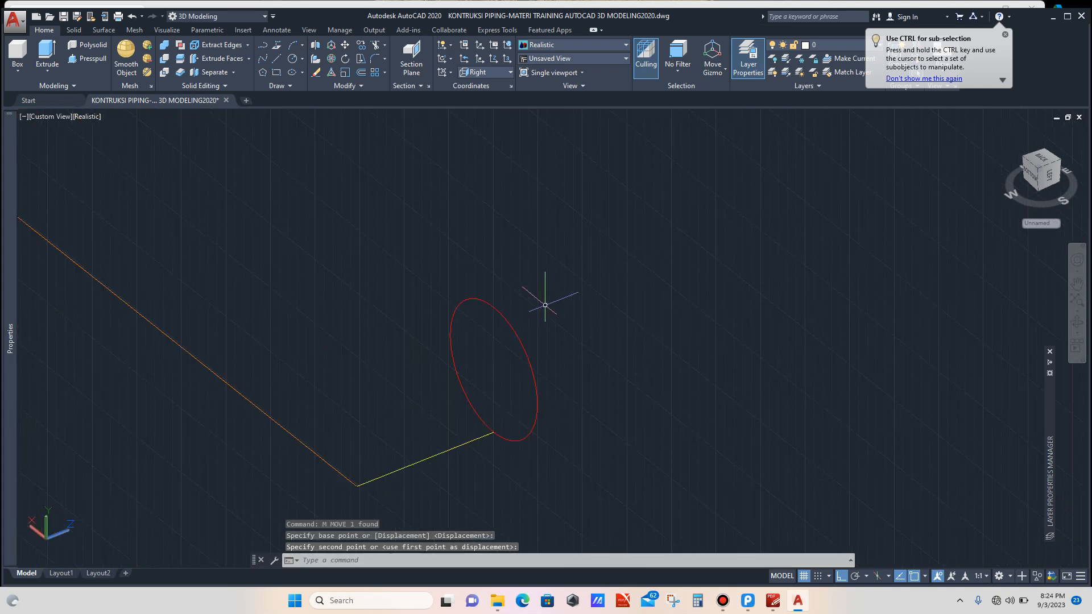
{"action": "type", "text": "l"}
{"action": "key", "text": "Return"}
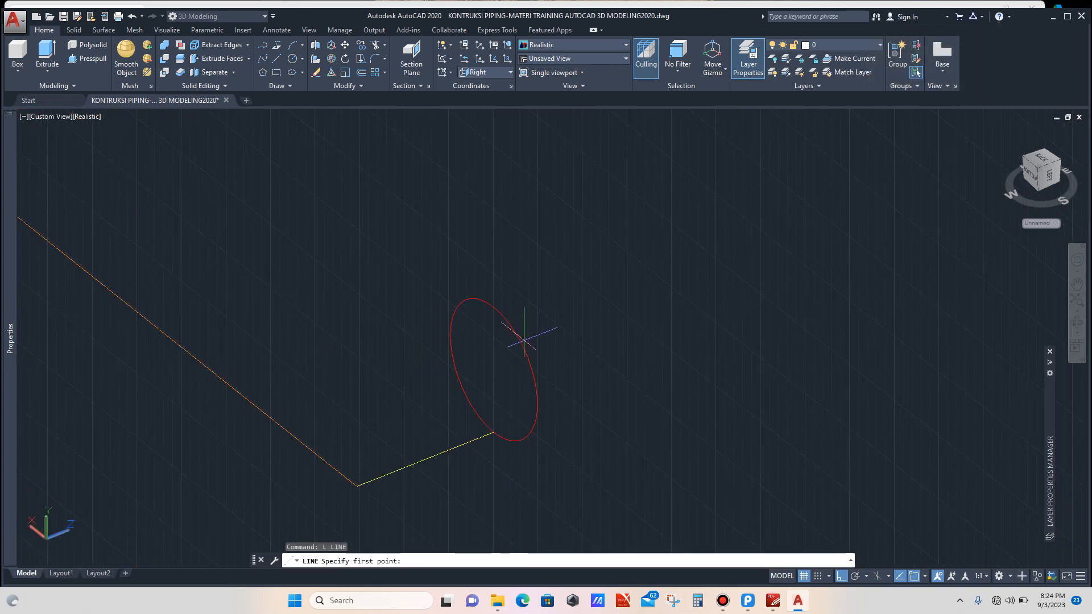
{"action": "left_click", "coordinate": [493, 370]}
{"action": "scroll", "coordinate": [495, 369], "scroll_direction": "down", "scroll_amount": 4}
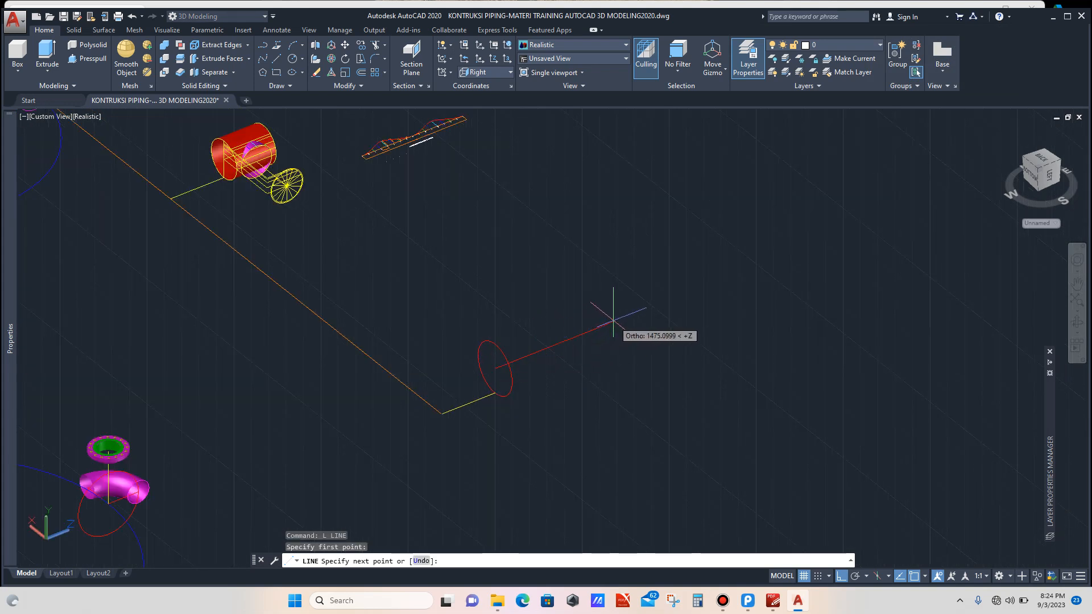
{"action": "type", "text": "700"}
{"action": "key", "text": "Return"}
{"action": "key", "text": "Escape"}
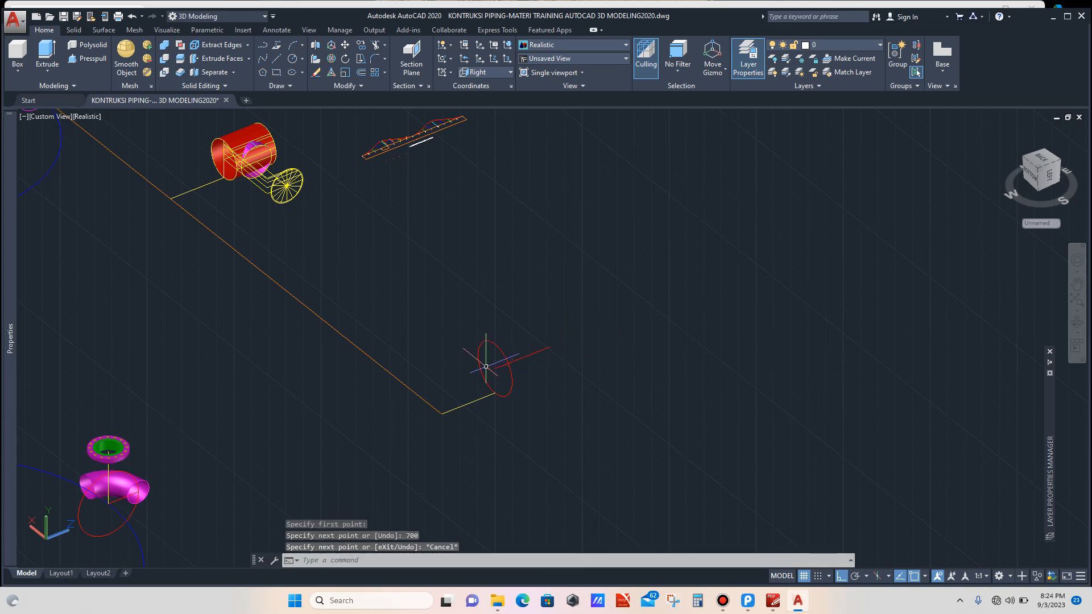
Step: Copy the 305-radius circle from its centre to the far end of the 700-long line
{"action": "scroll", "coordinate": [487, 363], "scroll_direction": "up", "scroll_amount": 3}
{"action": "left_click", "coordinate": [535, 312]}
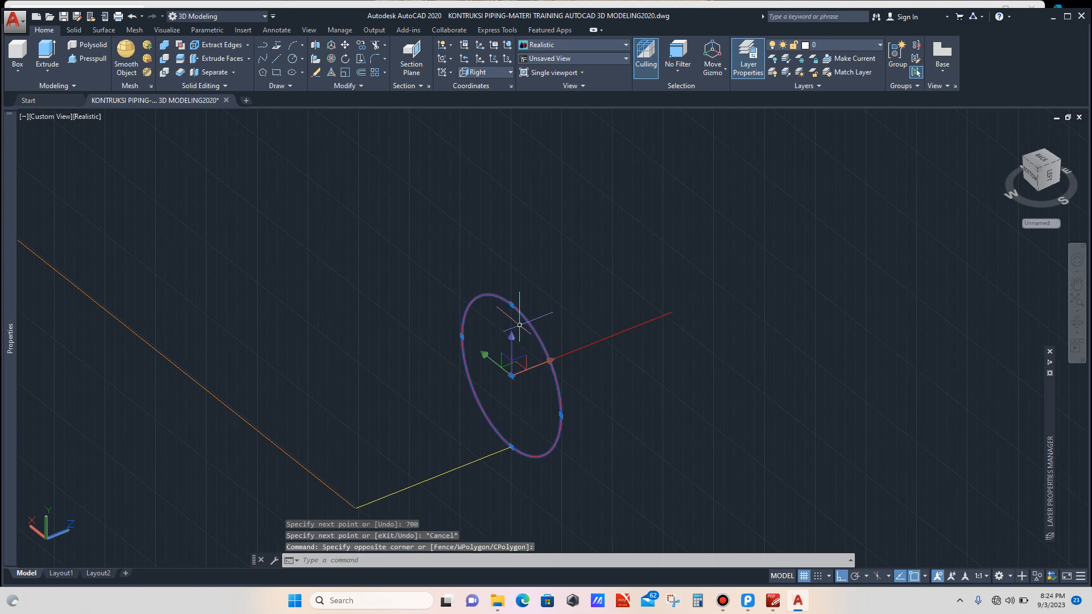
{"action": "type", "text": "co"}
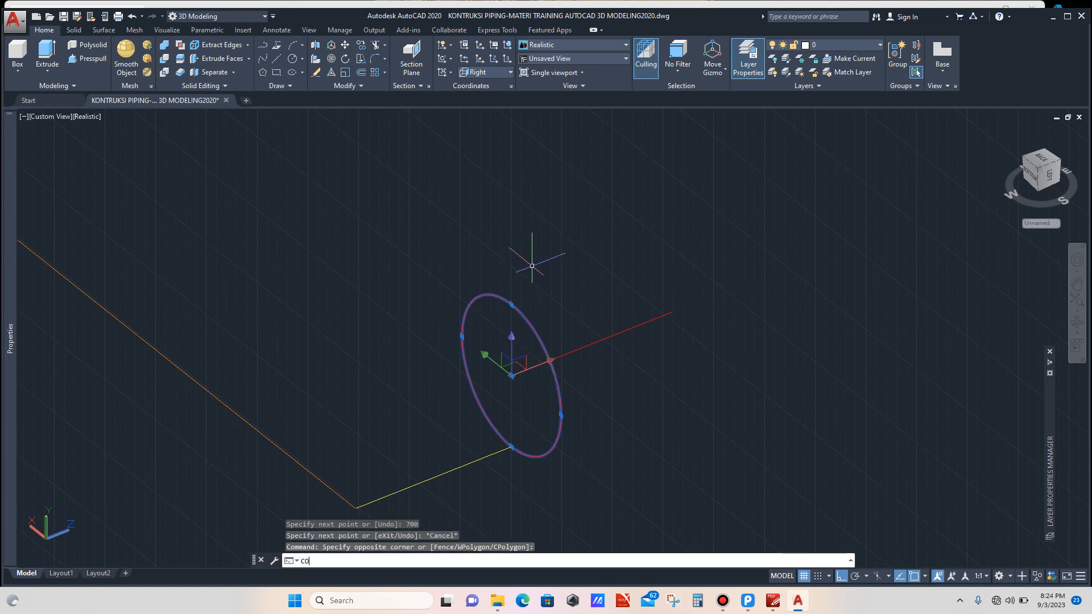
{"action": "key", "text": "Return"}
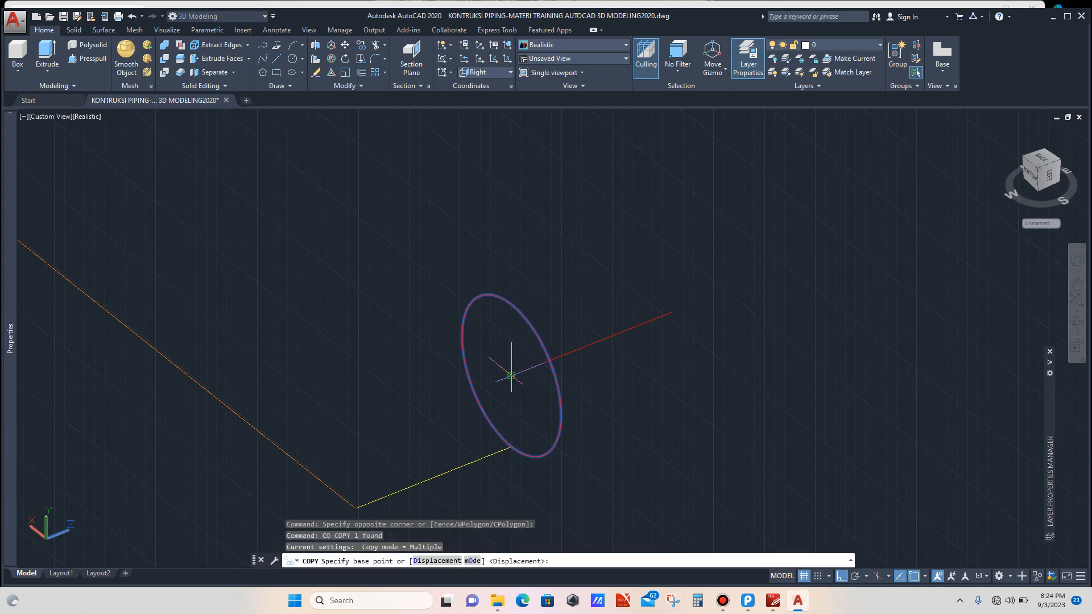
{"action": "left_click", "coordinate": [511, 377]}
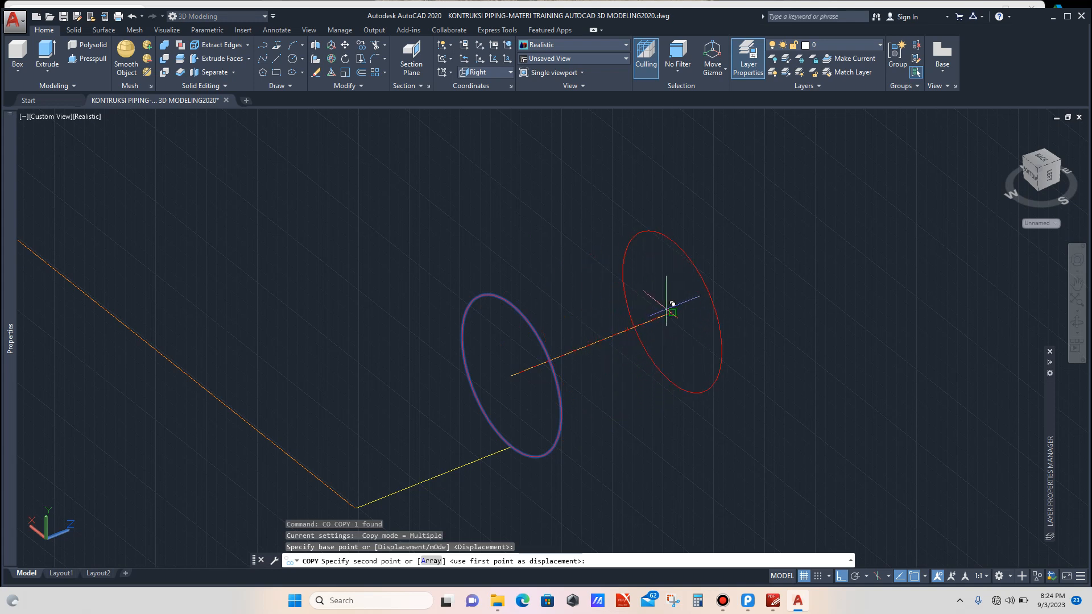
{"action": "left_click", "coordinate": [671, 310]}
{"action": "key", "text": "Escape"}
{"action": "scroll", "coordinate": [654, 299], "scroll_direction": "down", "scroll_amount": 4}
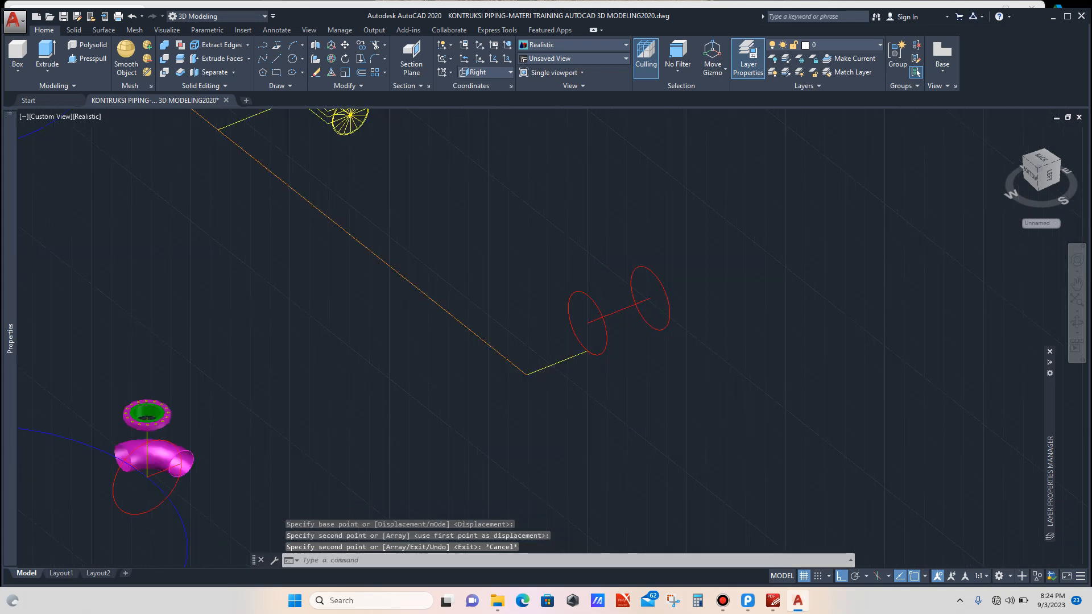
Step: Draw a line about 1606 long from the midpoint of the 700-long line, perpendicular to it, as the branch route
{"action": "scroll", "coordinate": [608, 279], "scroll_direction": "up", "scroll_amount": 2}
{"action": "type", "text": "l"}
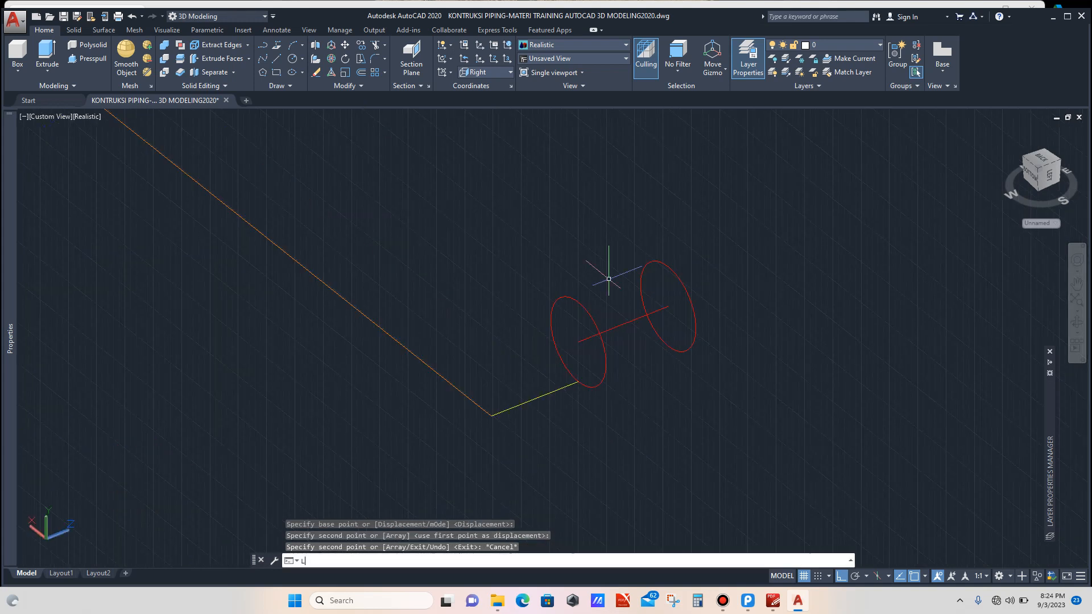
{"action": "key", "text": "Return"}
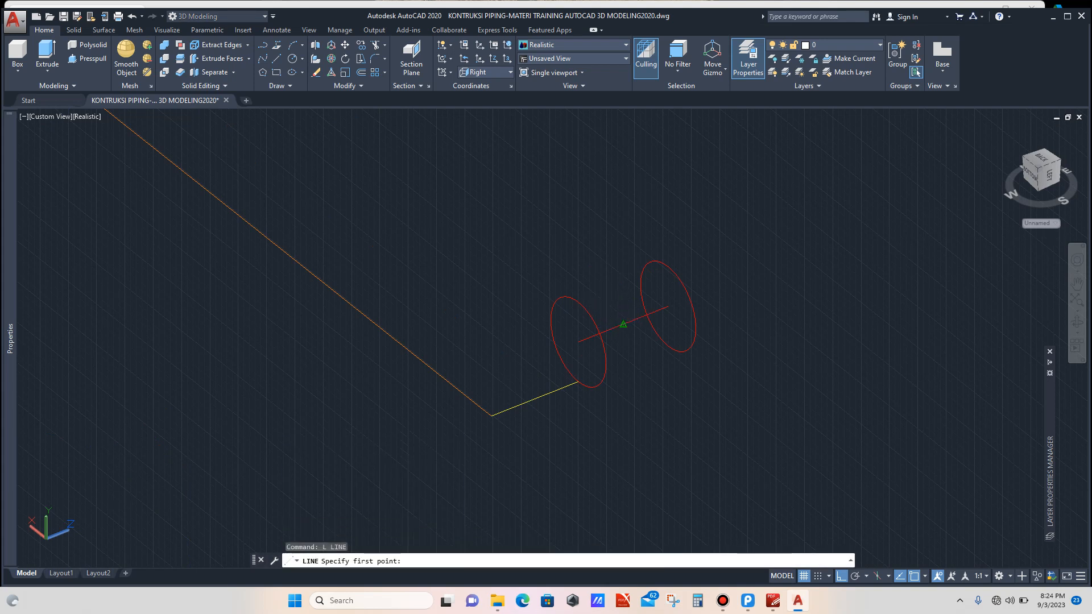
{"action": "left_click", "coordinate": [624, 324]}
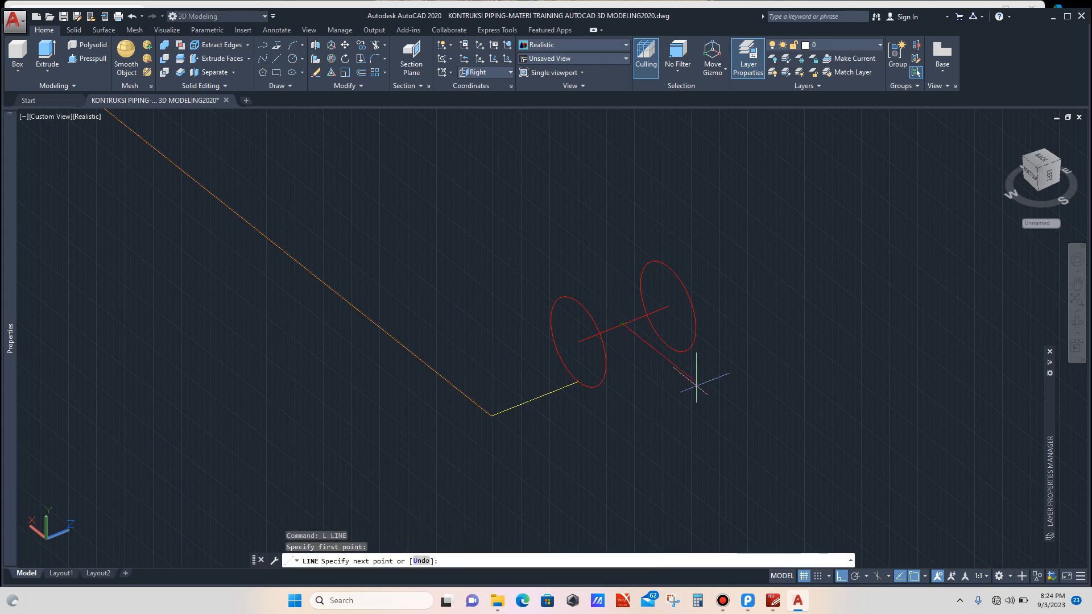
{"action": "left_click", "coordinate": [769, 431]}
{"action": "key", "text": "Escape"}
Step: Switch to PDF-XChange Editor and examine the 20-inch Sch-STD pipe reference dimensions, then return to AutoCAD
{"action": "scroll", "coordinate": [584, 332], "scroll_direction": "down", "scroll_amount": 4}
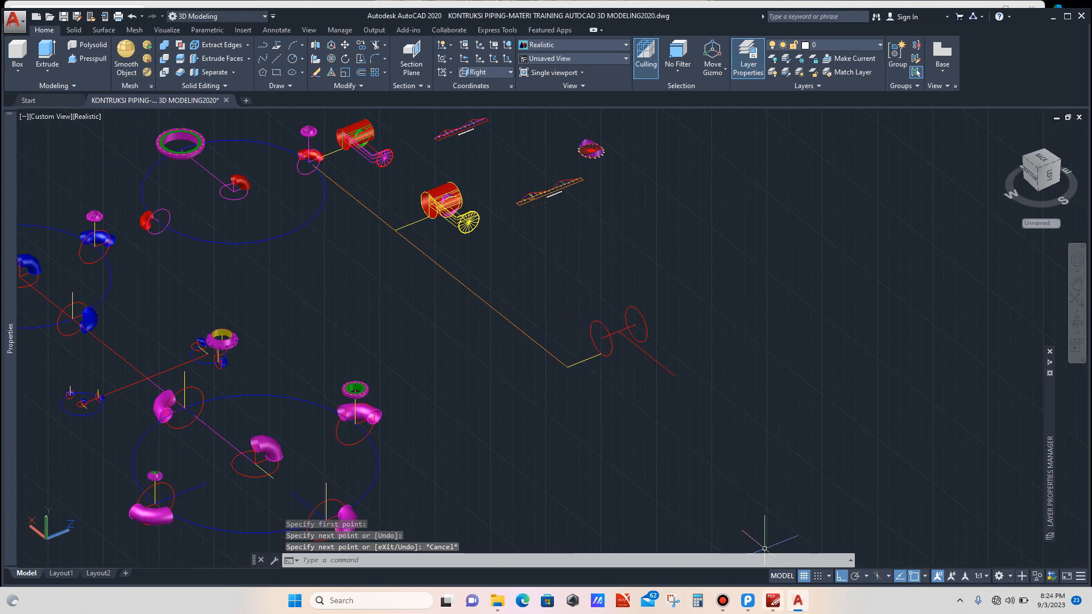
{"action": "left_click", "coordinate": [773, 601]}
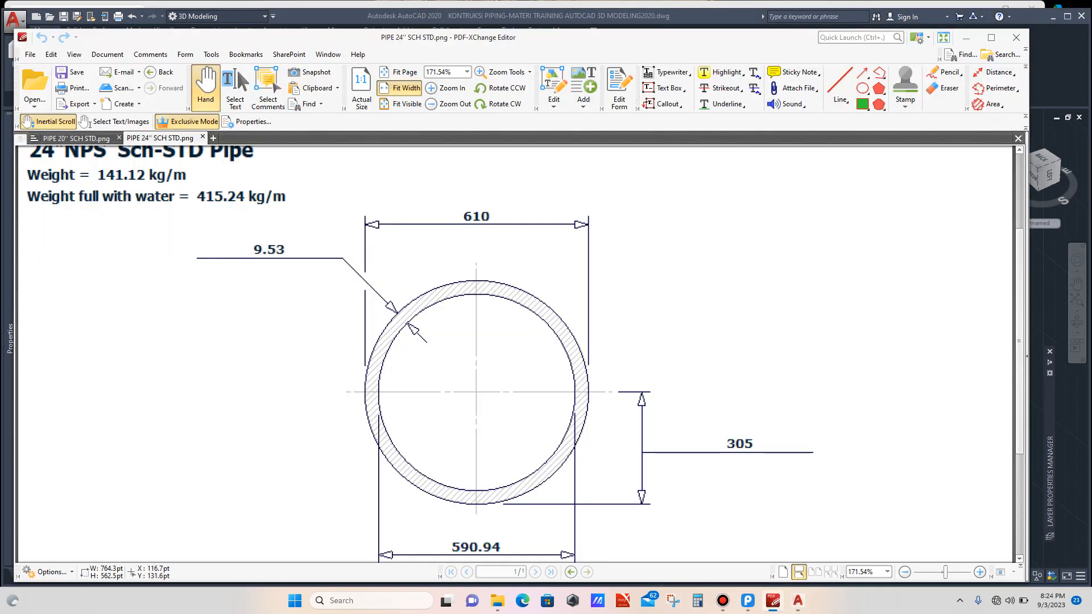
{"action": "left_click", "coordinate": [76, 139]}
{"action": "scroll", "coordinate": [476, 359], "scroll_direction": "down", "scroll_amount": 2}
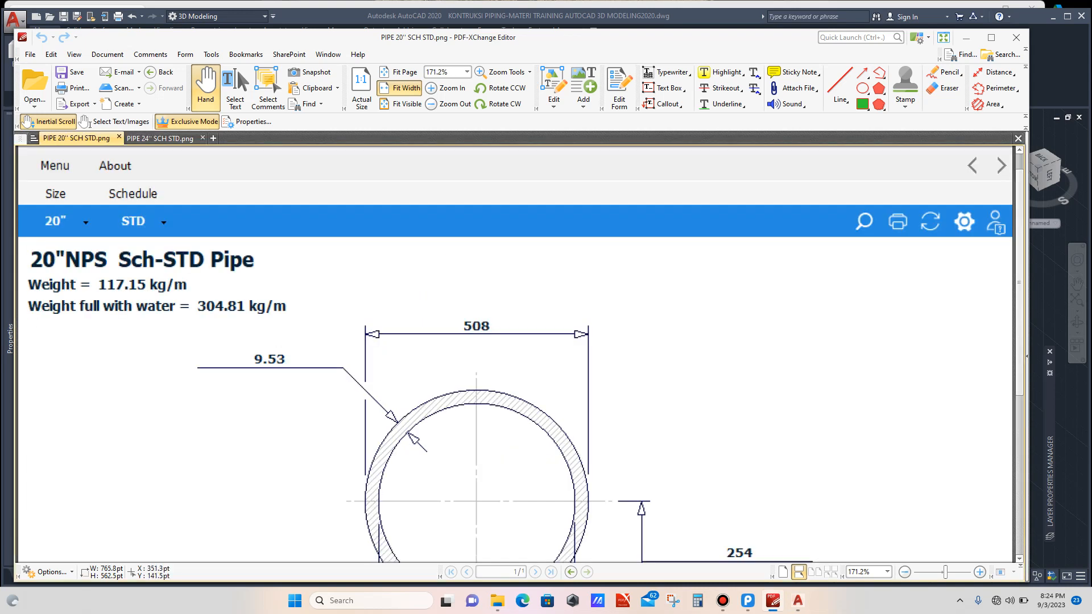
{"action": "scroll", "coordinate": [512, 358], "scroll_direction": "down", "scroll_amount": 2}
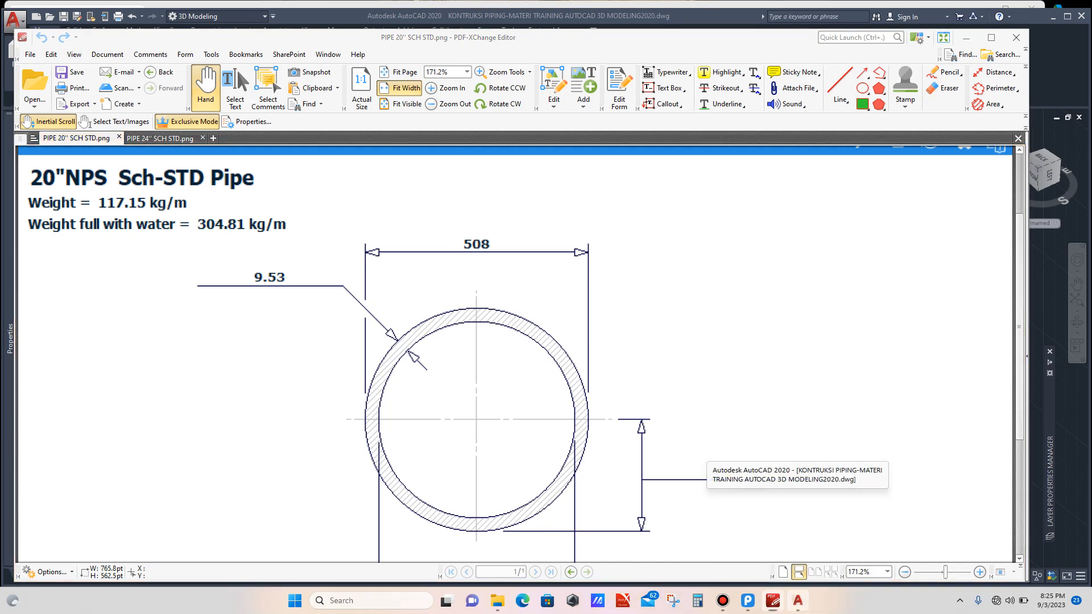
{"action": "left_click", "coordinate": [729, 502]}
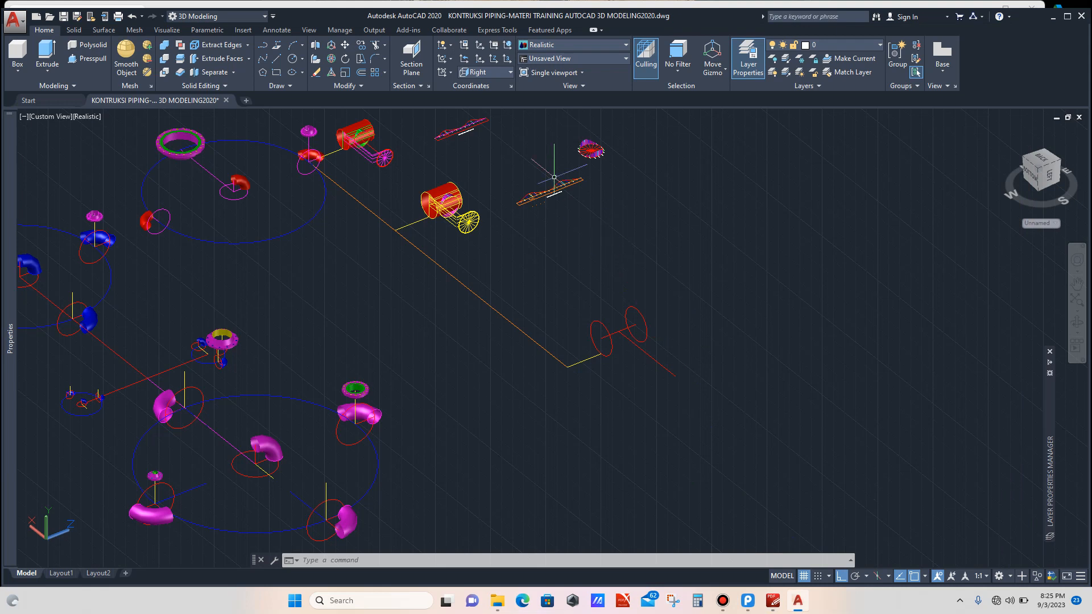
Step: Set the UCS to the Front preset and draw a circle of radius 254 centred on the branch line's free end
{"action": "left_click", "coordinate": [503, 72]}
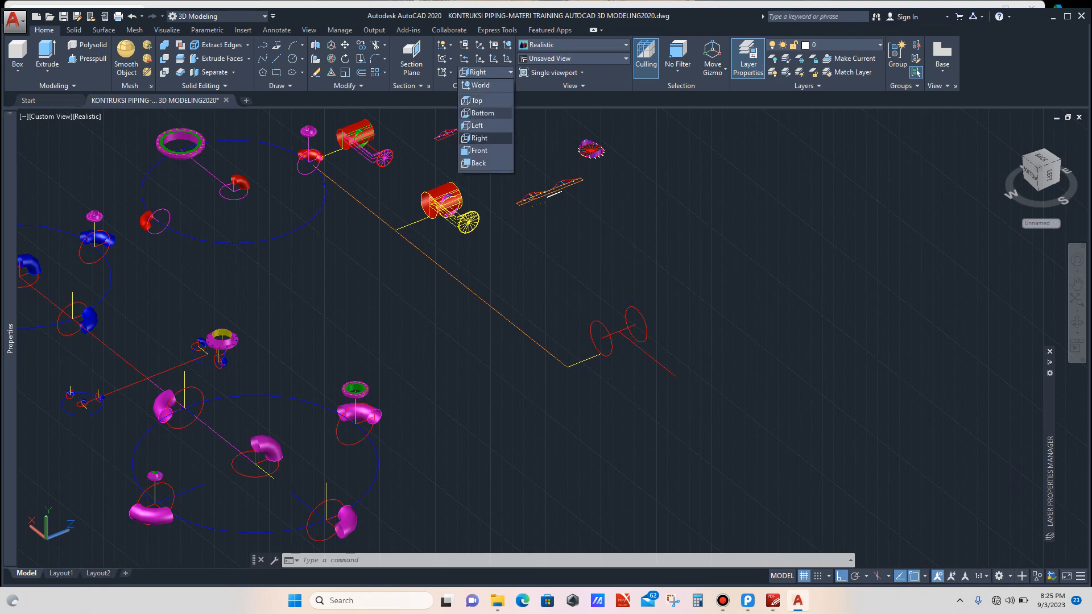
{"action": "left_click", "coordinate": [480, 151]}
{"action": "scroll", "coordinate": [696, 362], "scroll_direction": "up", "scroll_amount": 3}
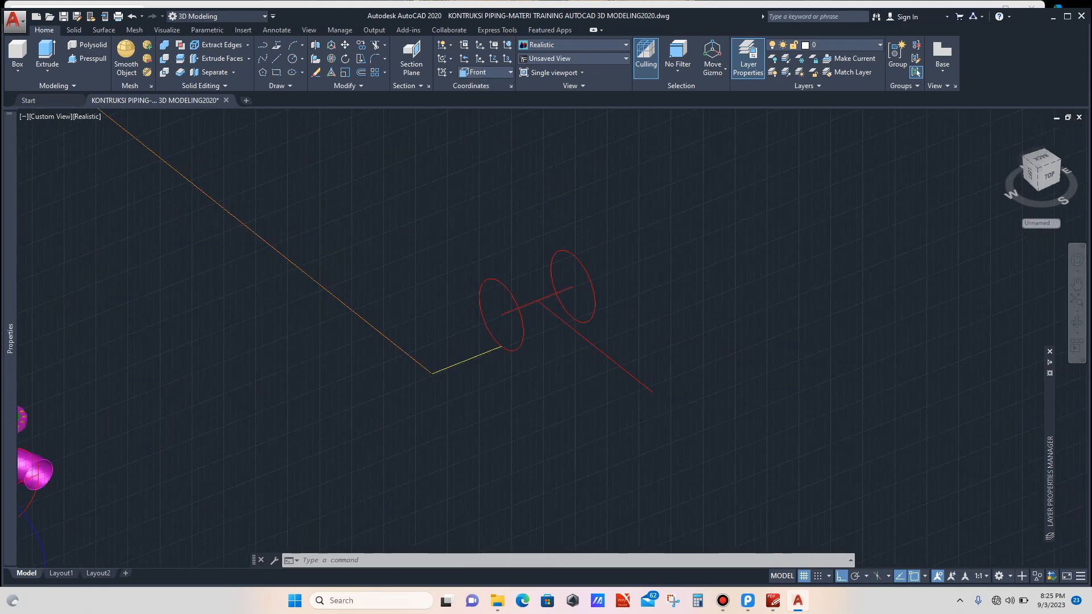
{"action": "type", "text": "c"}
{"action": "key", "text": "Return"}
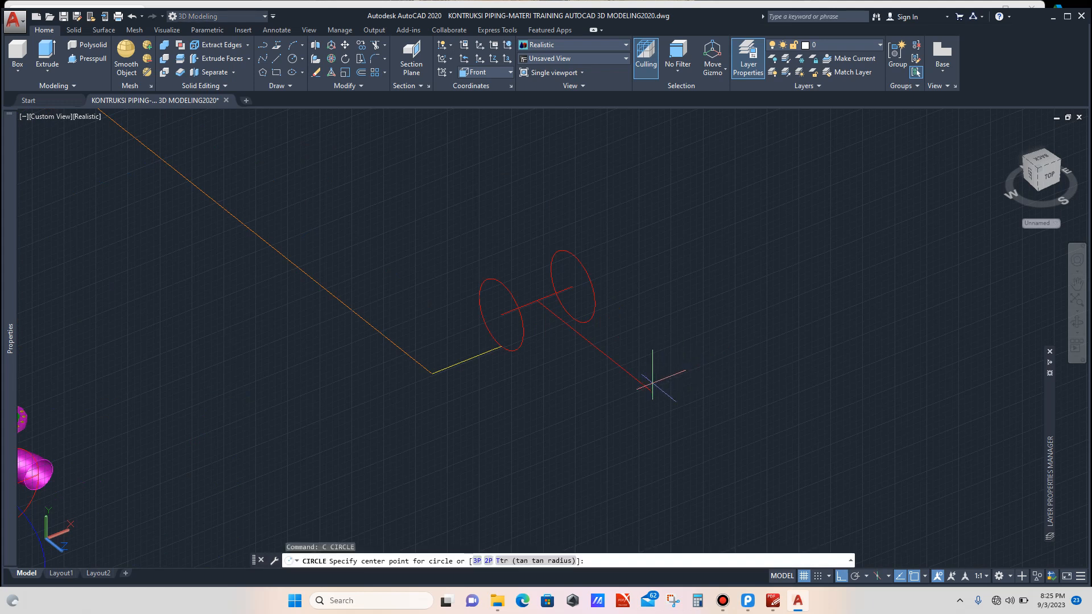
{"action": "left_click", "coordinate": [653, 392]}
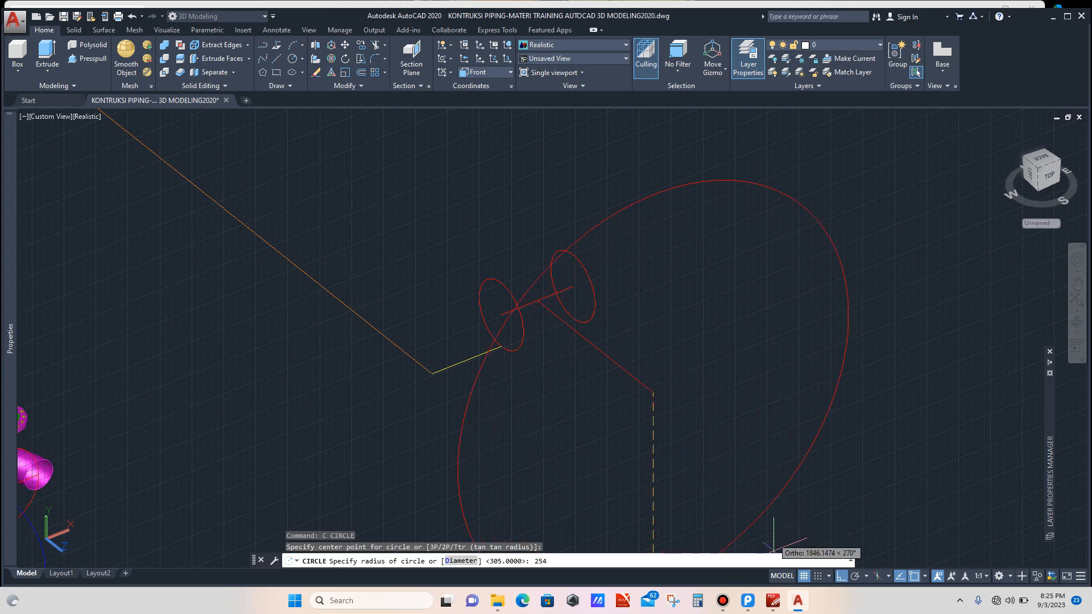
{"action": "mouse_move", "coordinate": [774, 601]}
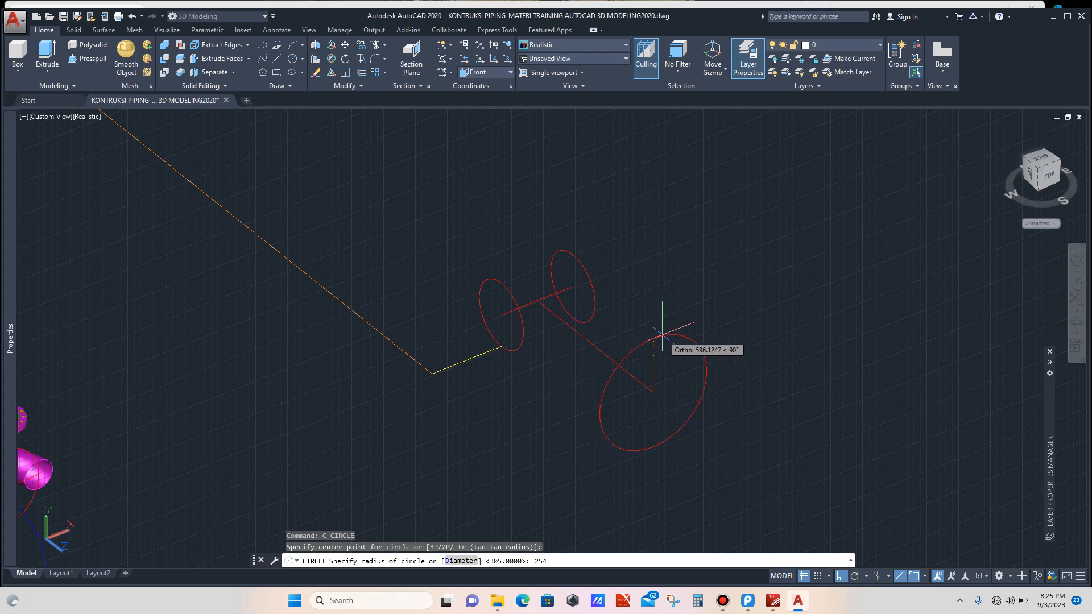
{"action": "key", "text": "Return"}
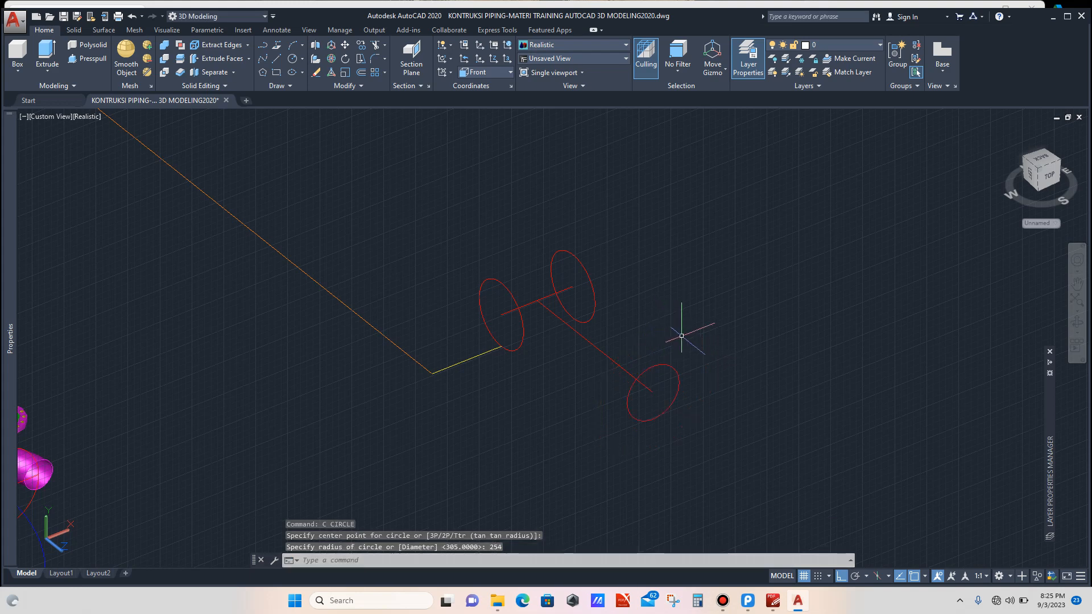
{"action": "scroll", "coordinate": [680, 336], "scroll_direction": "down", "scroll_amount": 4}
{"action": "scroll", "coordinate": [672, 357], "scroll_direction": "up", "scroll_amount": 3}
{"action": "scroll", "coordinate": [672, 357], "scroll_direction": "up", "scroll_amount": 2}
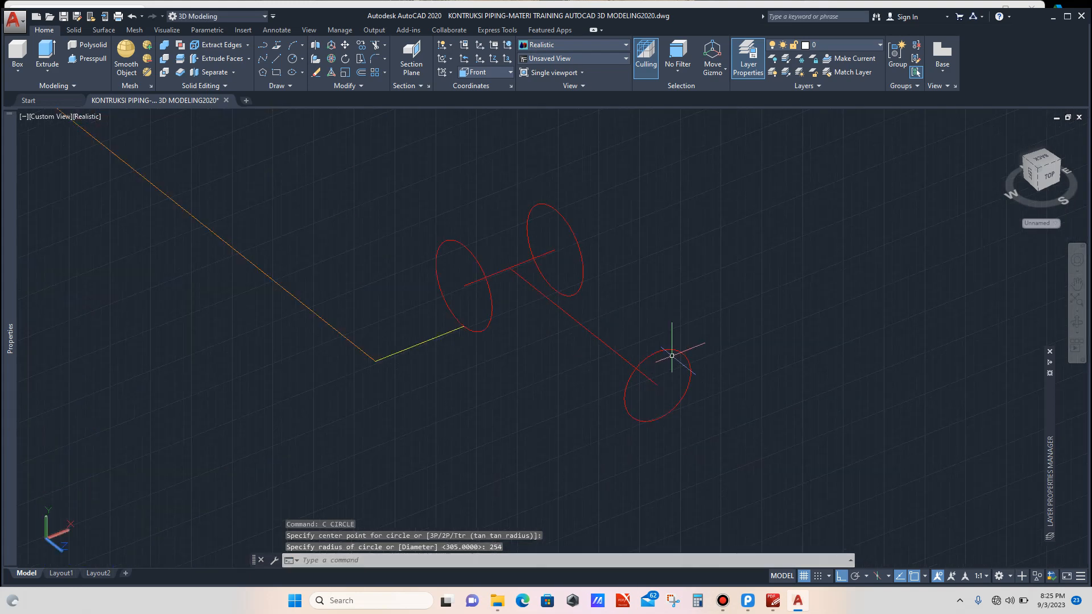
{"action": "left_click", "coordinate": [686, 339]}
{"action": "left_click", "coordinate": [677, 353]}
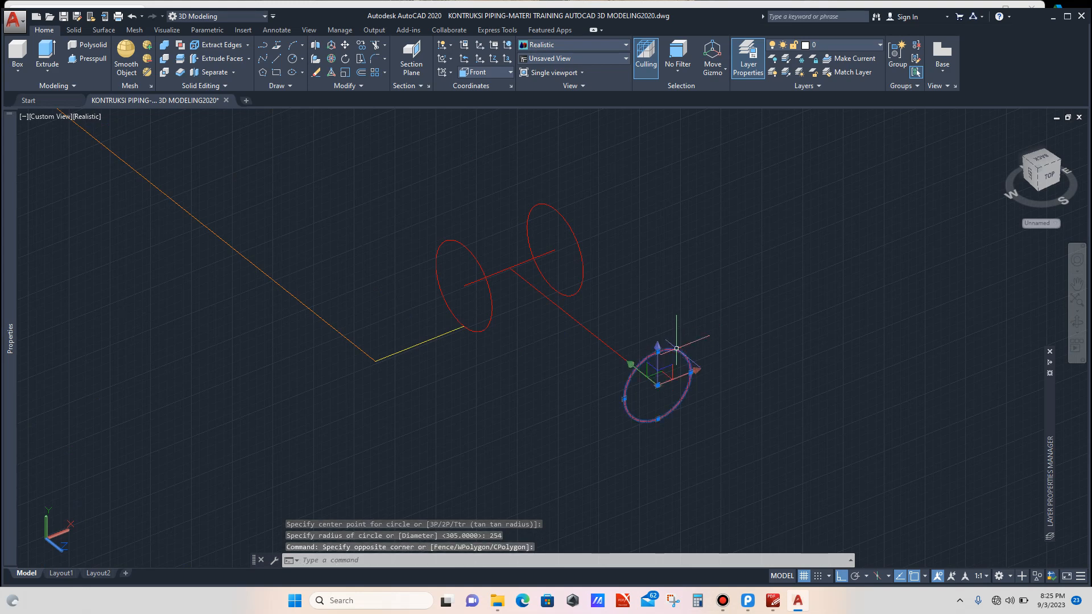
{"action": "scroll", "coordinate": [674, 318], "scroll_direction": "down", "scroll_amount": 4}
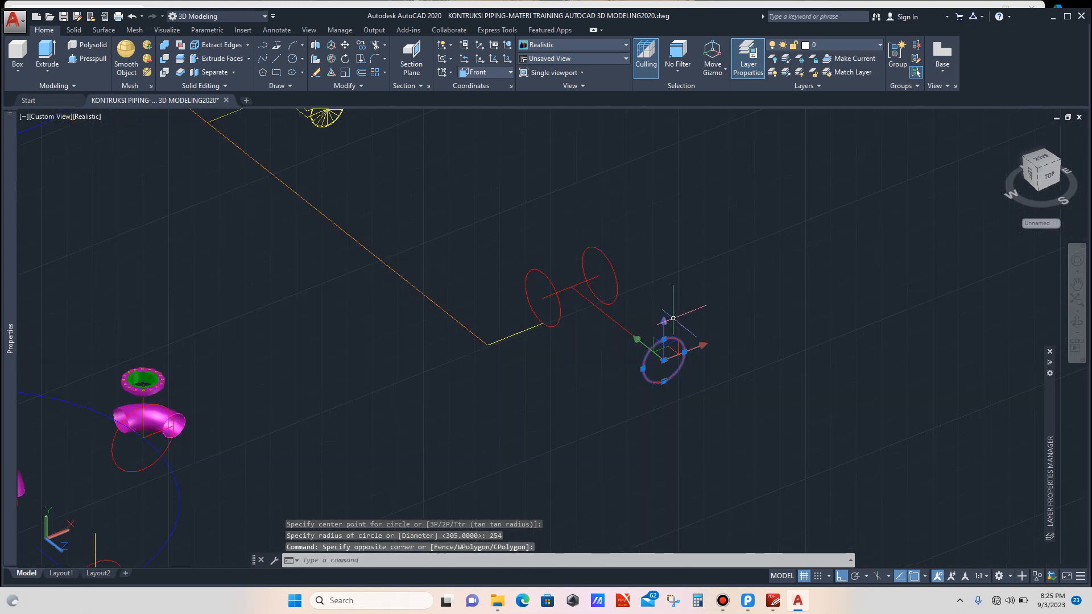
{"action": "key", "text": "Escape"}
{"action": "scroll", "coordinate": [657, 330], "scroll_direction": "up", "scroll_amount": 1}
{"action": "scroll", "coordinate": [658, 327], "scroll_direction": "up", "scroll_amount": 3}
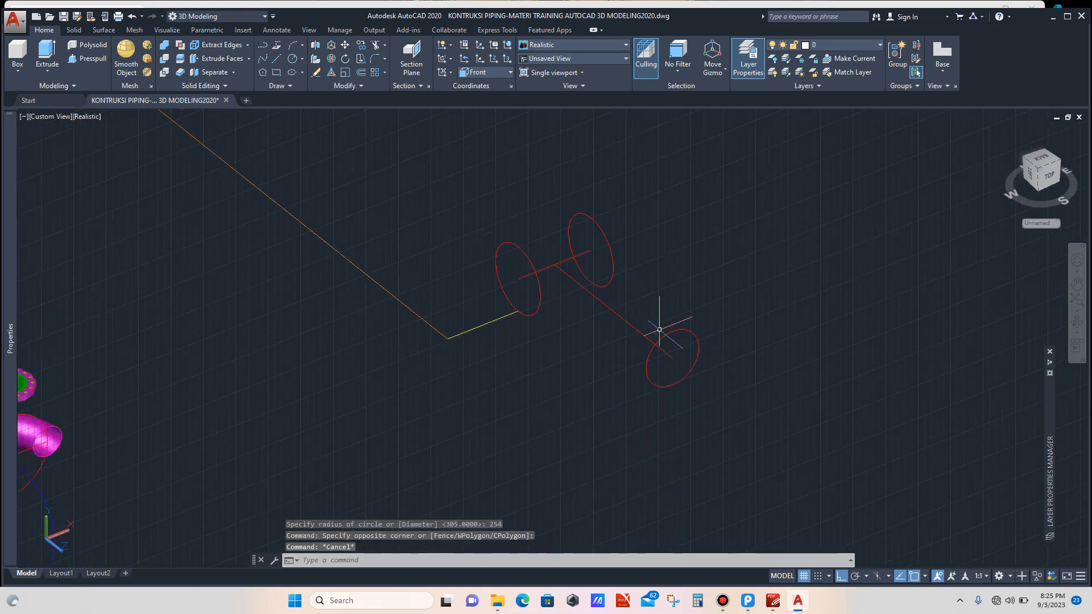
{"action": "left_click", "coordinate": [702, 315]}
{"action": "left_click", "coordinate": [696, 338]}
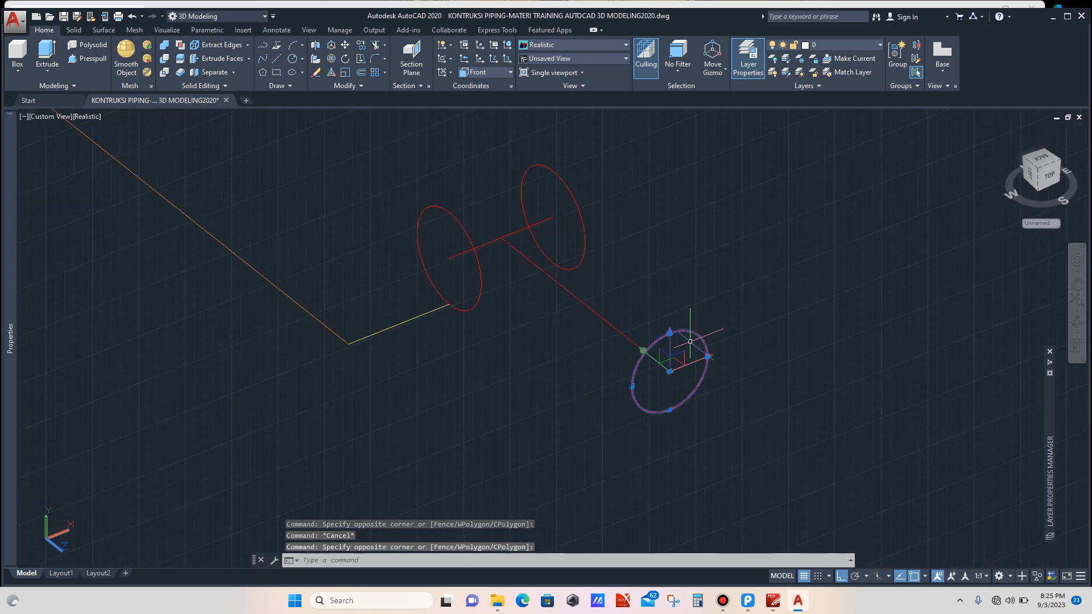
{"action": "key", "text": "Escape"}
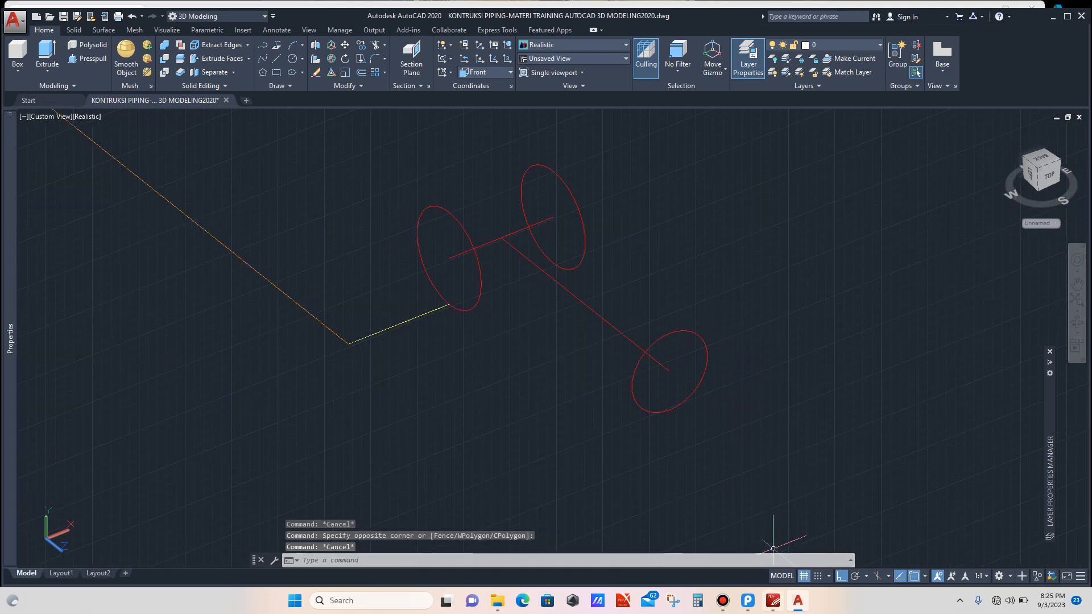
Step: Switch to the reference image and examine the 20-inch pipe's wall thickness, then return to AutoCAD
{"action": "left_click", "coordinate": [773, 601]}
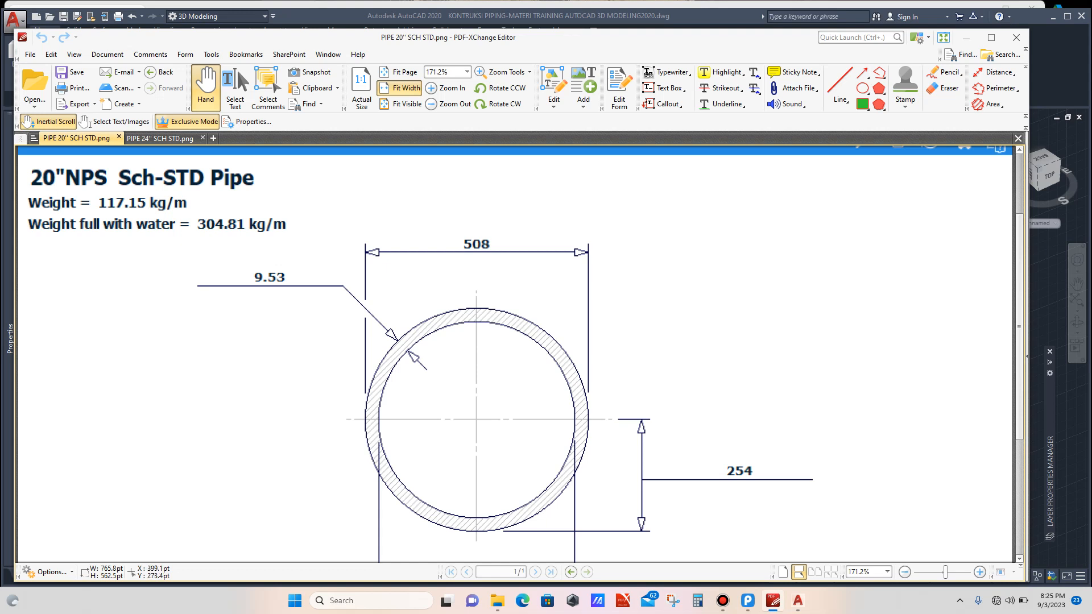
{"action": "scroll", "coordinate": [515, 352], "scroll_direction": "down", "scroll_amount": 1}
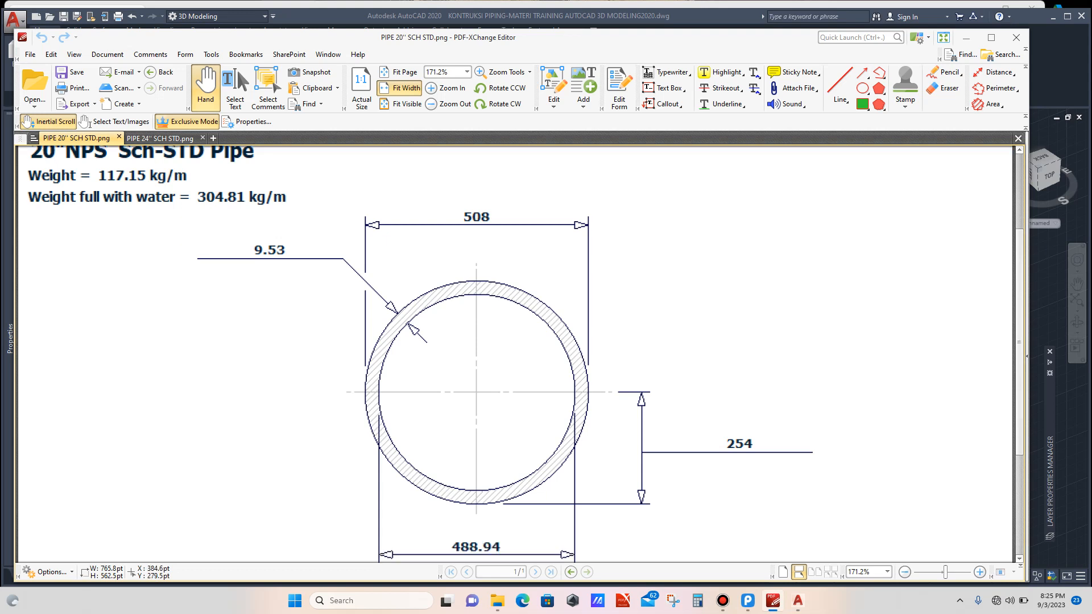
{"action": "scroll", "coordinate": [515, 353], "scroll_direction": "up", "scroll_amount": 2}
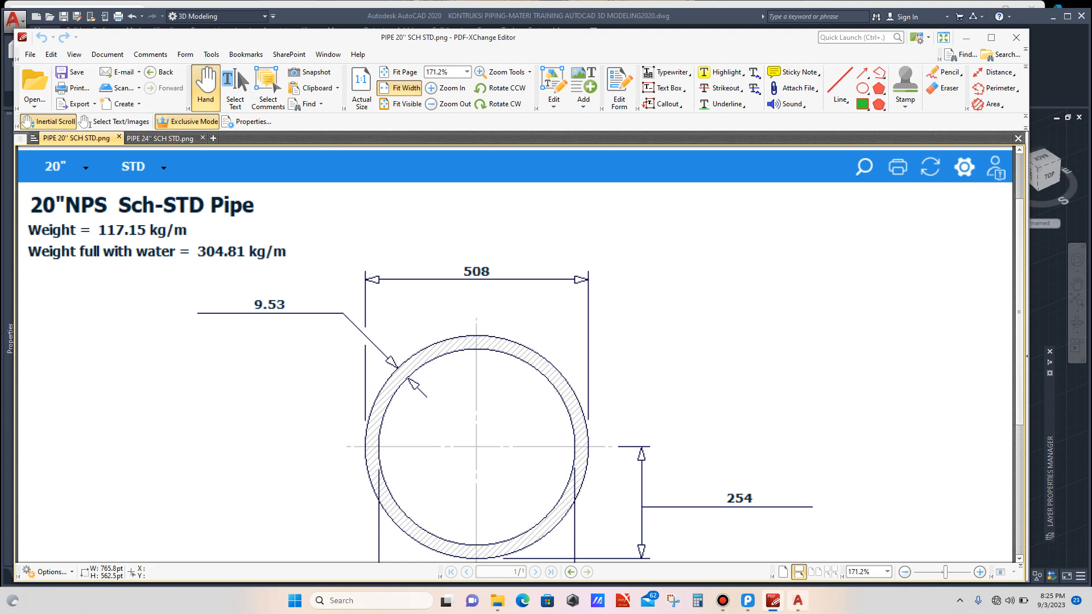
{"action": "mouse_move", "coordinate": [773, 601]}
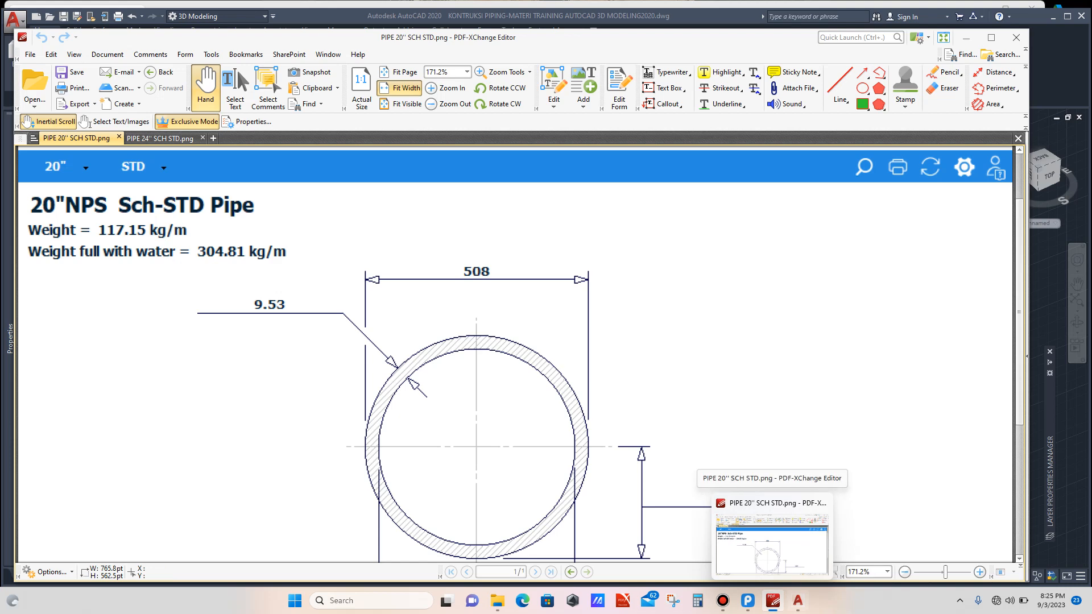
{"action": "left_click", "coordinate": [798, 600]}
Step: Offset the 254-radius branch circle 9.53 inward to form the pipe's inner wall
{"action": "scroll", "coordinate": [677, 412], "scroll_direction": "up", "scroll_amount": 5}
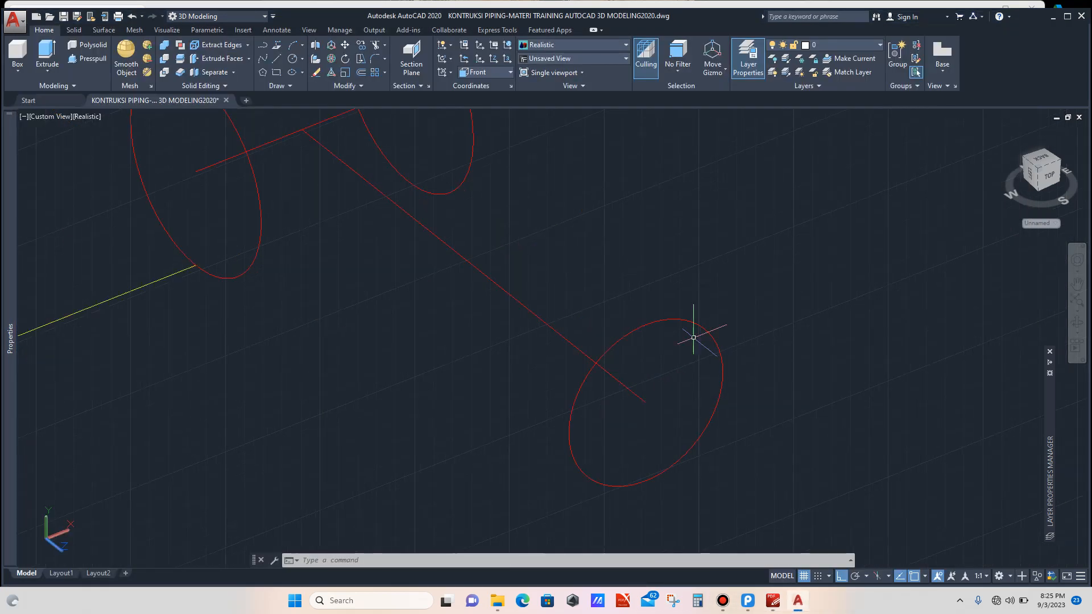
{"action": "left_click", "coordinate": [711, 340]}
{"action": "left_click", "coordinate": [697, 308]}
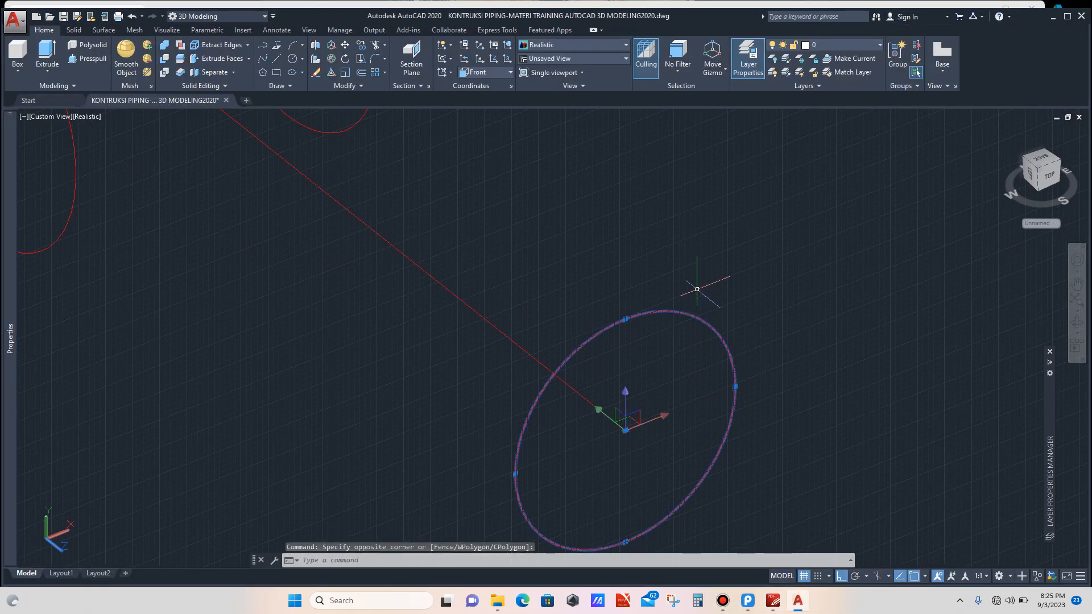
{"action": "type", "text": "OFFSET"}
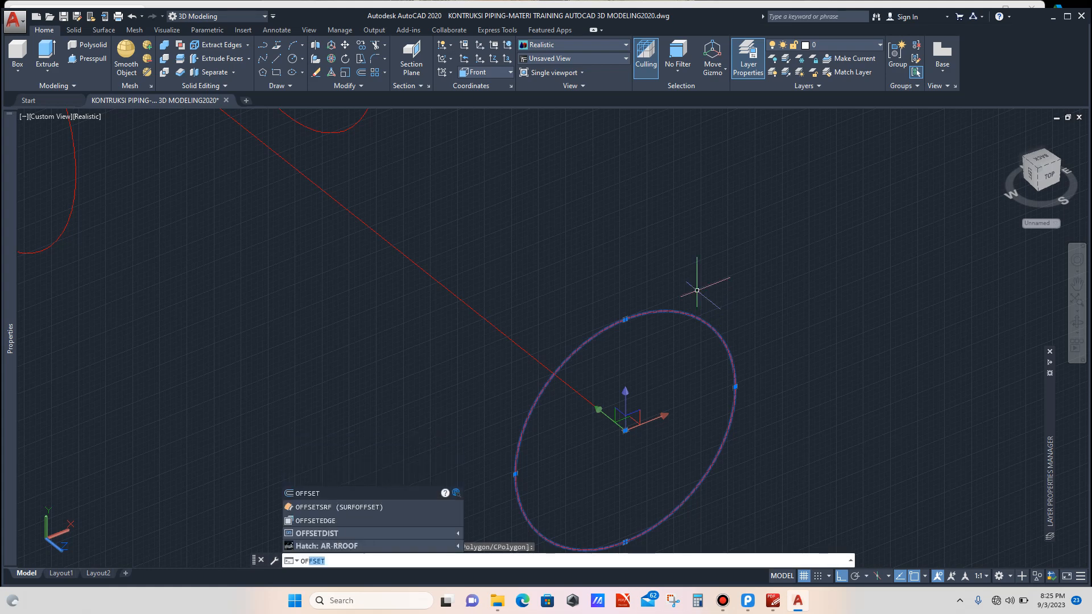
{"action": "key", "text": "Return"}
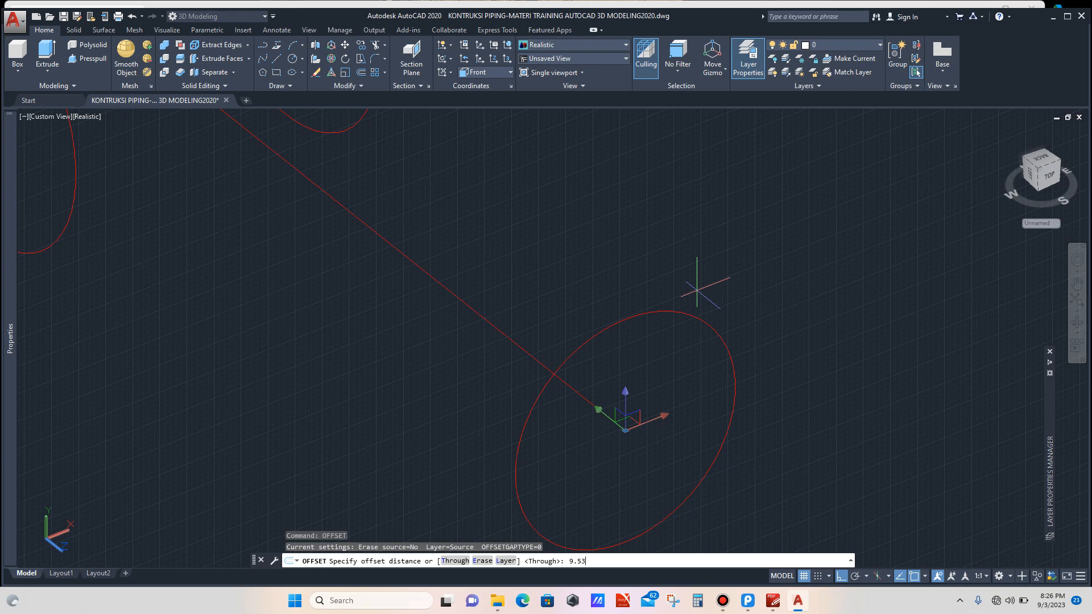
{"action": "key", "text": "Return"}
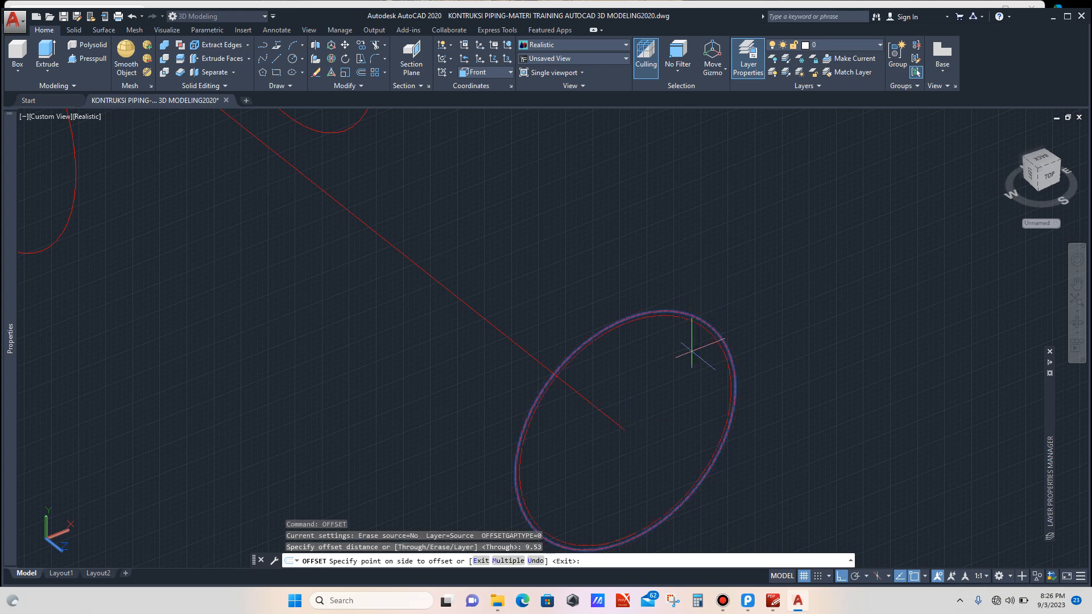
{"action": "left_click", "coordinate": [700, 336]}
{"action": "scroll", "coordinate": [689, 375], "scroll_direction": "up", "scroll_amount": 3}
{"action": "left_click", "coordinate": [683, 391]}
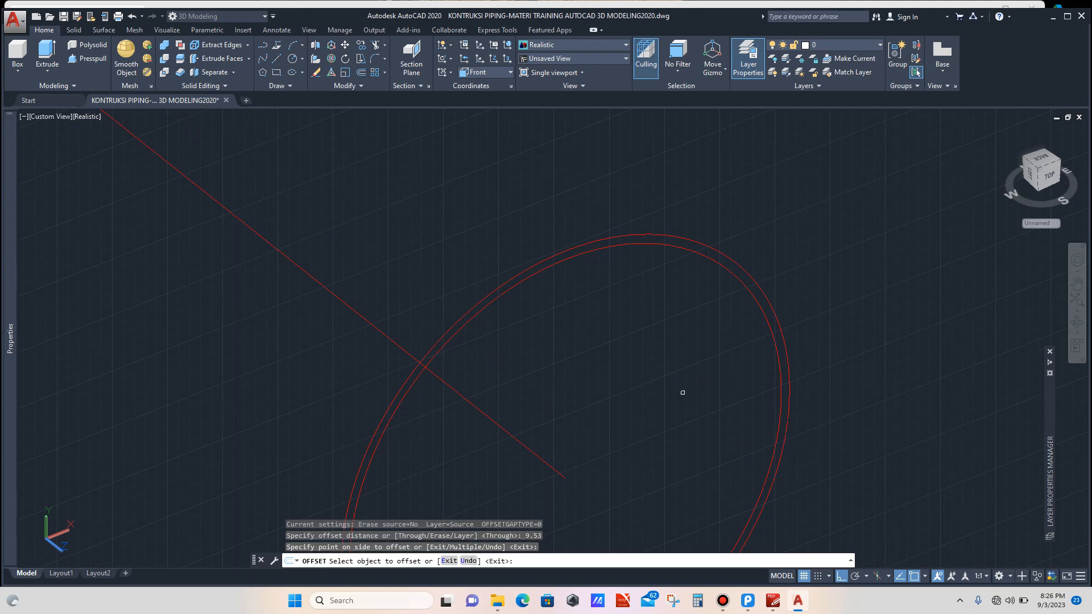
Step: Switch to PDF-XChange Editor to re-examine the 20-inch Sch-STD pipe dimensions, then return to AutoCAD
{"action": "key", "text": "Escape"}
{"action": "scroll", "coordinate": [720, 264], "scroll_direction": "up", "scroll_amount": 3}
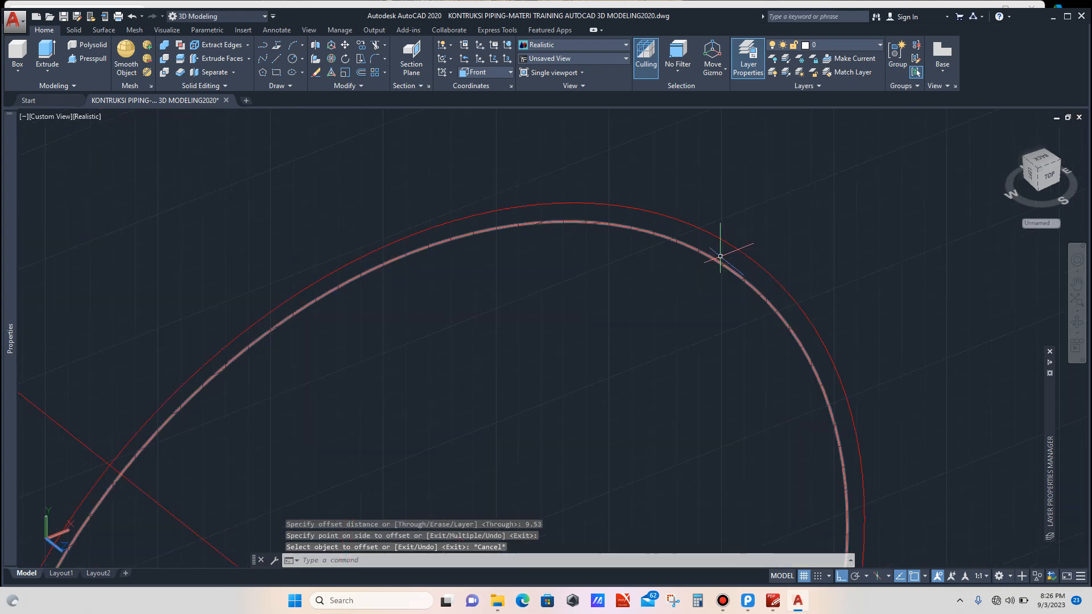
{"action": "left_click", "coordinate": [716, 276]}
{"action": "left_click", "coordinate": [700, 251]}
{"action": "scroll", "coordinate": [660, 279], "scroll_direction": "down", "scroll_amount": 3}
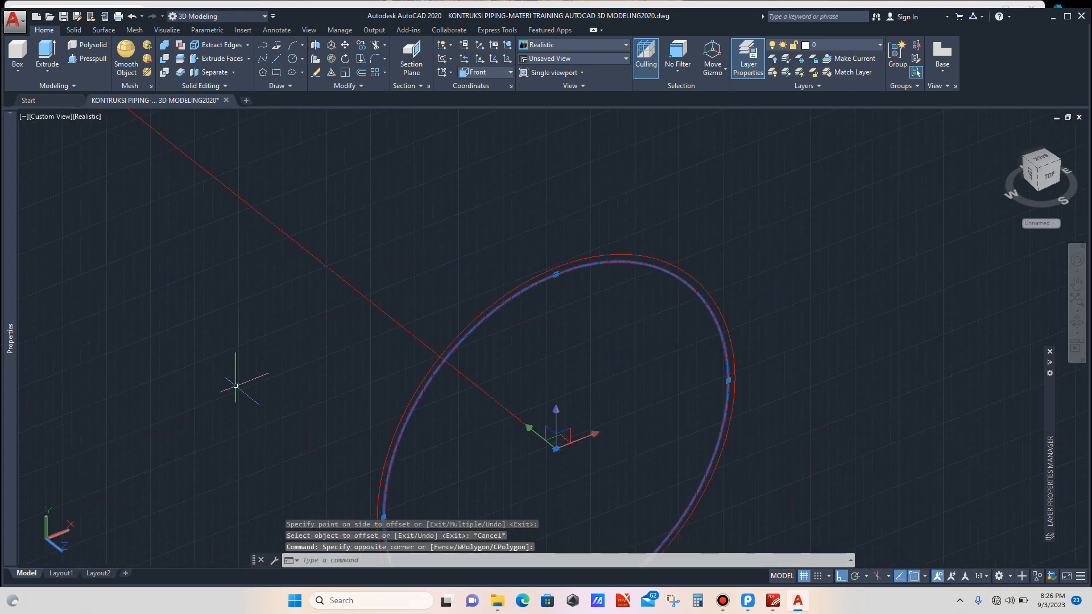
{"action": "mouse_move", "coordinate": [10, 364]}
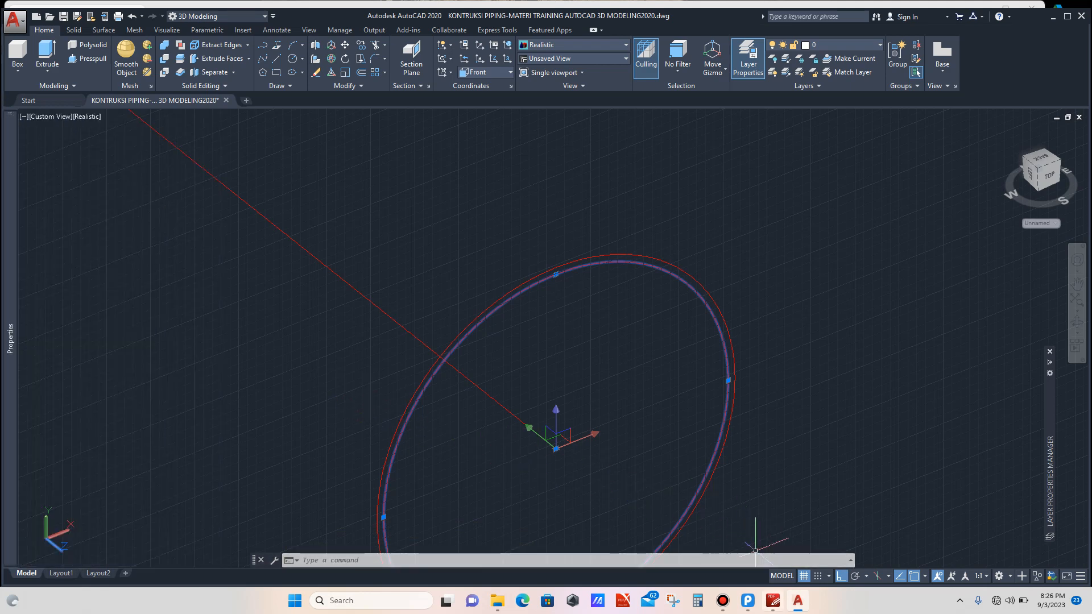
{"action": "mouse_move", "coordinate": [773, 600]}
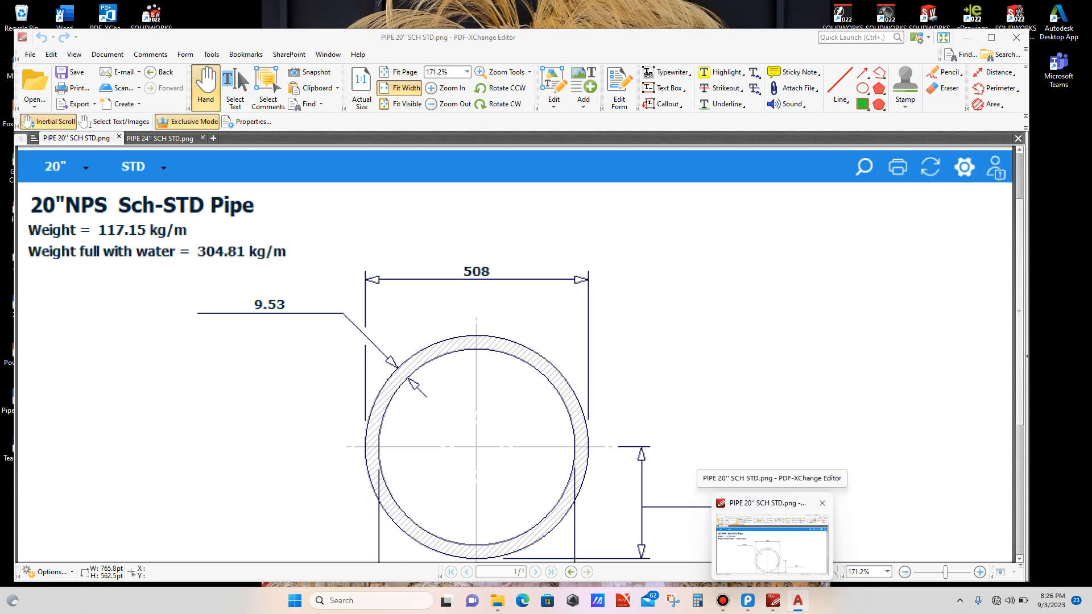
{"action": "left_click", "coordinate": [773, 545]}
{"action": "scroll", "coordinate": [638, 347], "scroll_direction": "down", "scroll_amount": 2}
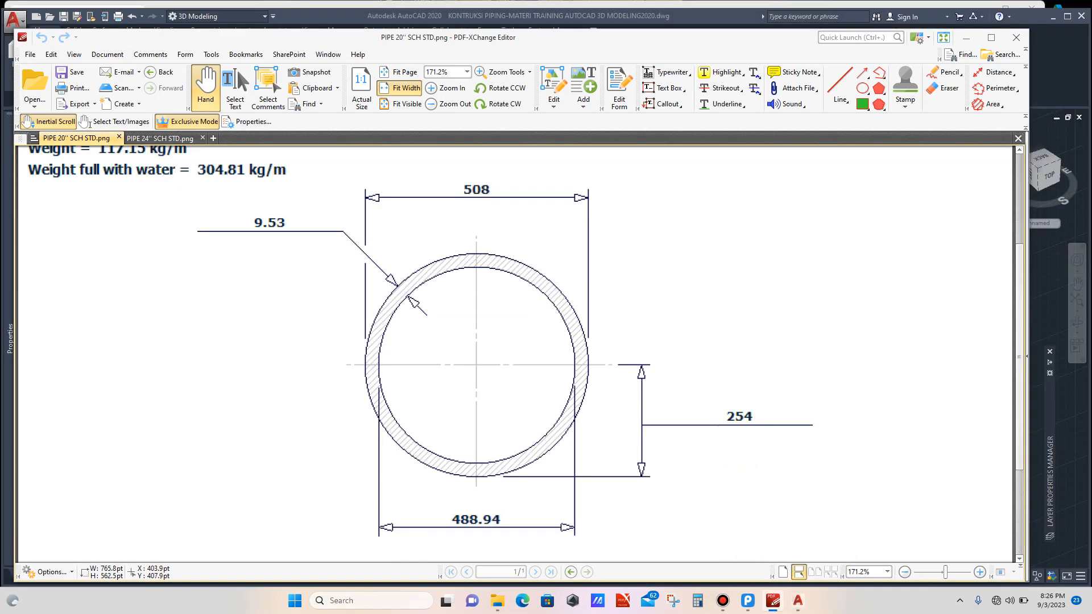
{"action": "mouse_move", "coordinate": [798, 601]}
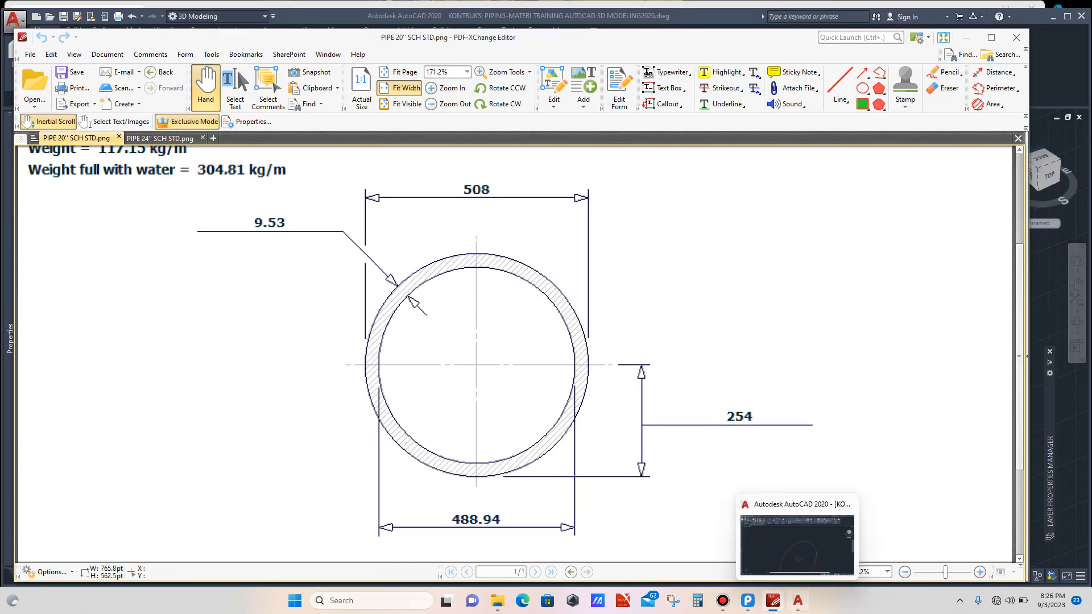
{"action": "left_click", "coordinate": [796, 543]}
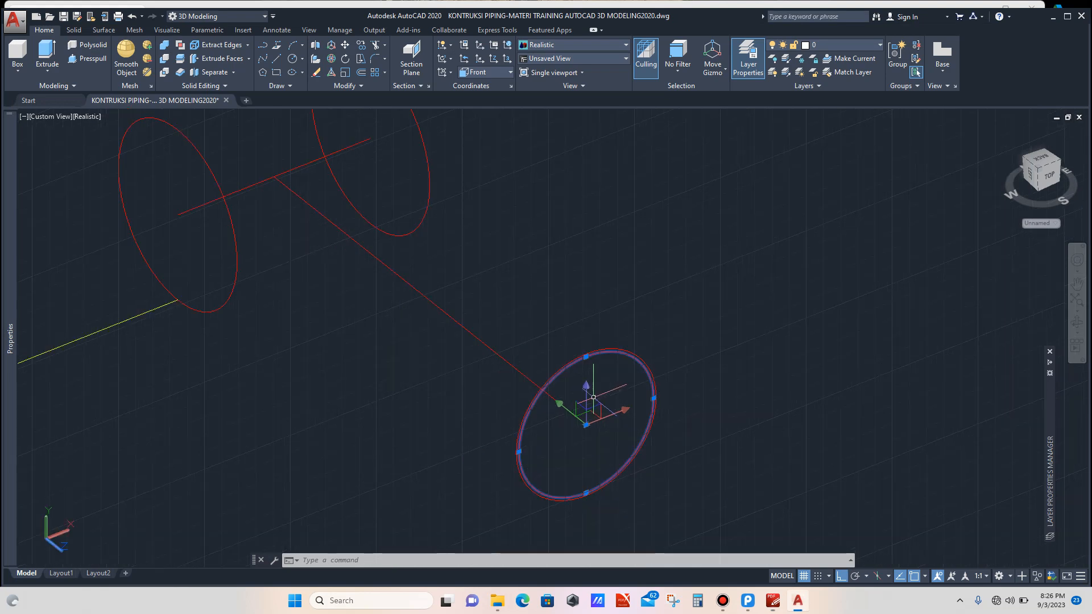
Step: Select both branch pipe circles and set their colour to Green
{"action": "key", "text": "Escape"}
{"action": "scroll", "coordinate": [598, 381], "scroll_direction": "down", "scroll_amount": 2}
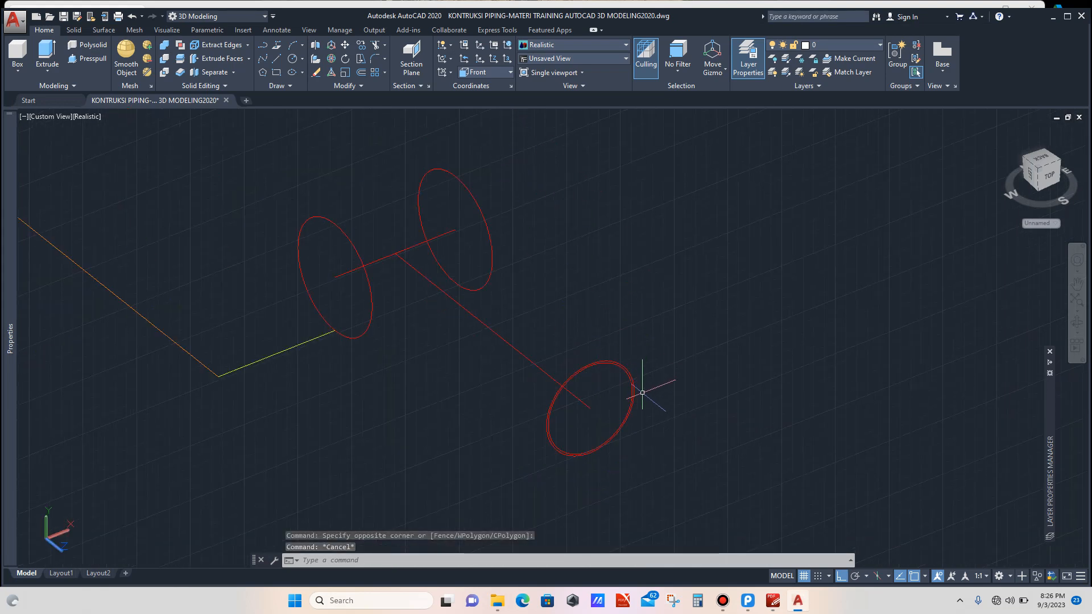
{"action": "scroll", "coordinate": [631, 385], "scroll_direction": "up", "scroll_amount": 4}
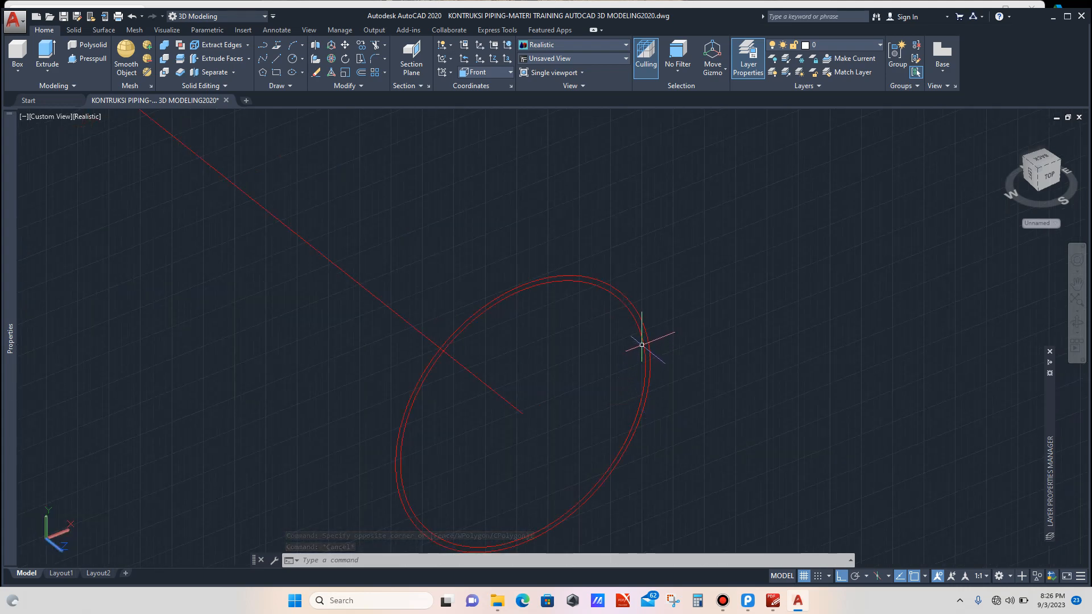
{"action": "scroll", "coordinate": [654, 297], "scroll_direction": "down", "scroll_amount": 2}
{"action": "left_click", "coordinate": [657, 289]}
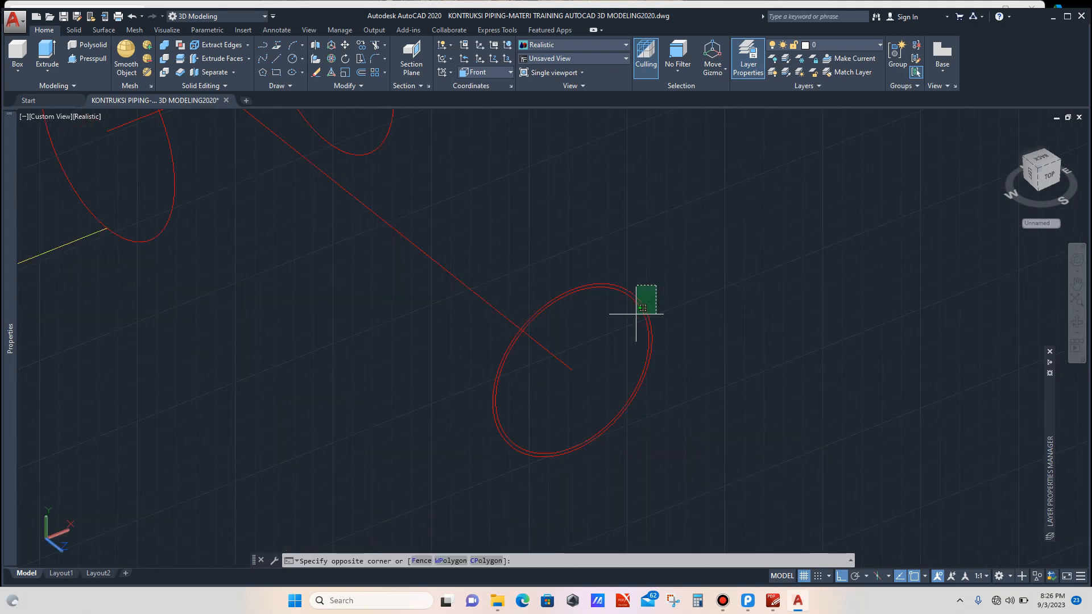
{"action": "left_click", "coordinate": [638, 311]}
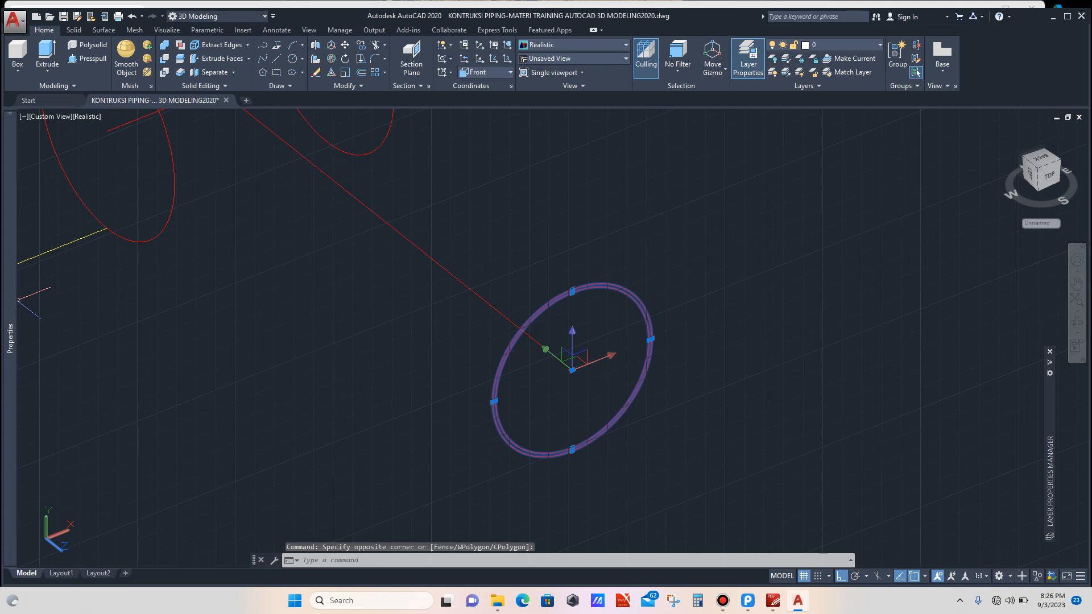
{"action": "mouse_move", "coordinate": [10, 307]}
{"action": "left_click", "coordinate": [165, 150]}
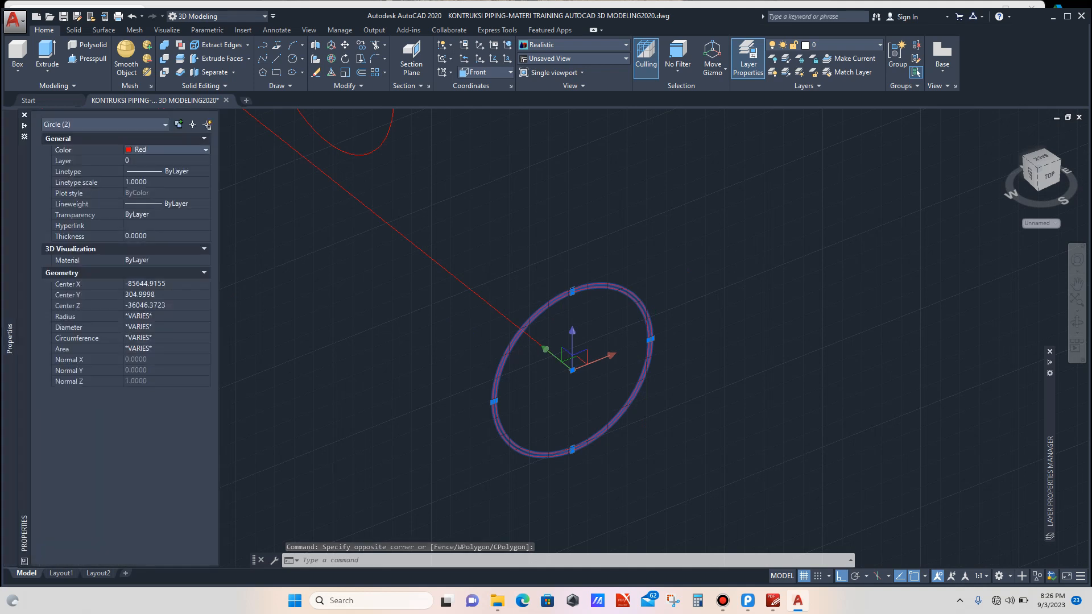
{"action": "left_click", "coordinate": [205, 150]}
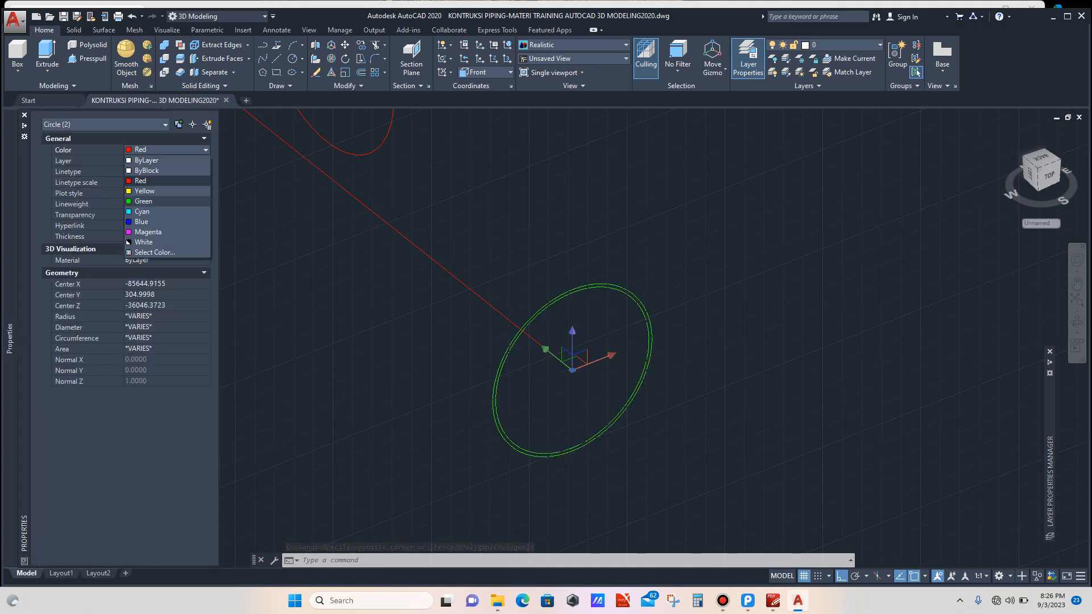
{"action": "left_click", "coordinate": [144, 201]}
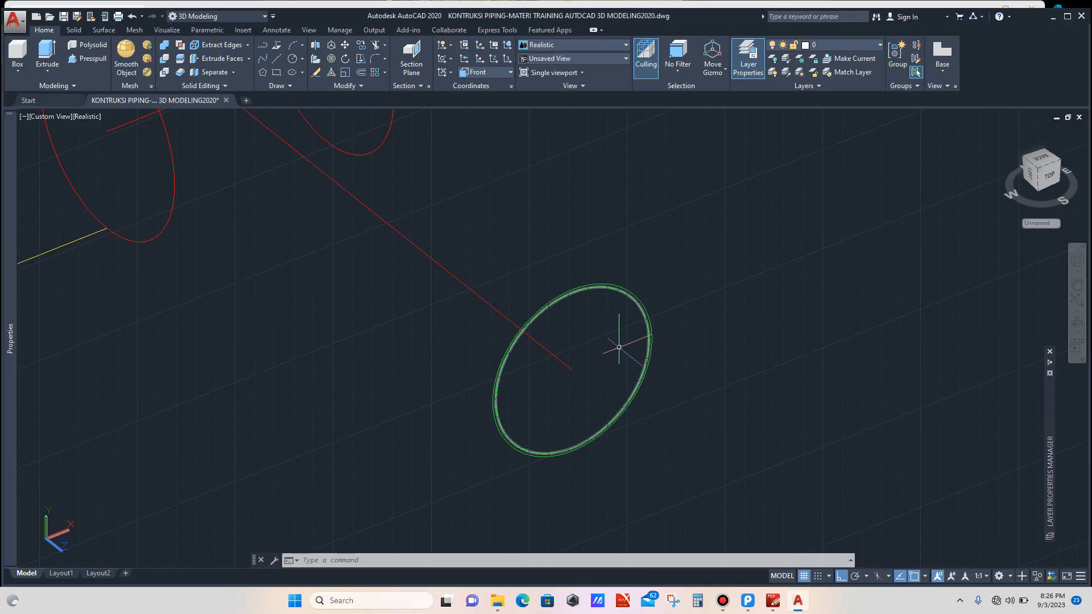
Step: Switch to Calculator, compute 360 divided by 20, then minimize it
{"action": "scroll", "coordinate": [619, 347], "scroll_direction": "down", "scroll_amount": 5}
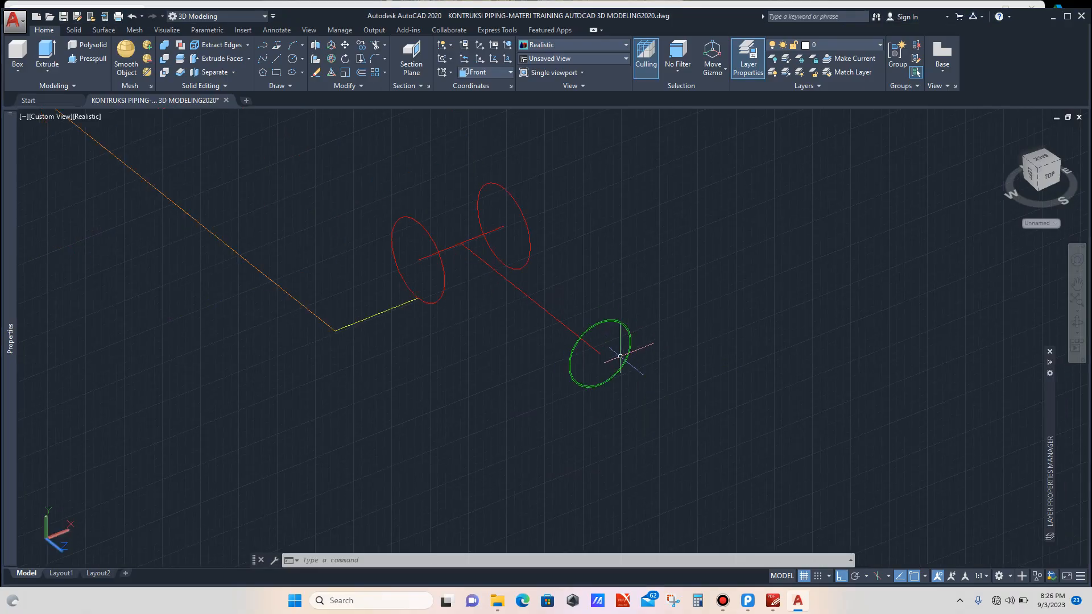
{"action": "scroll", "coordinate": [643, 403], "scroll_direction": "up", "scroll_amount": 2}
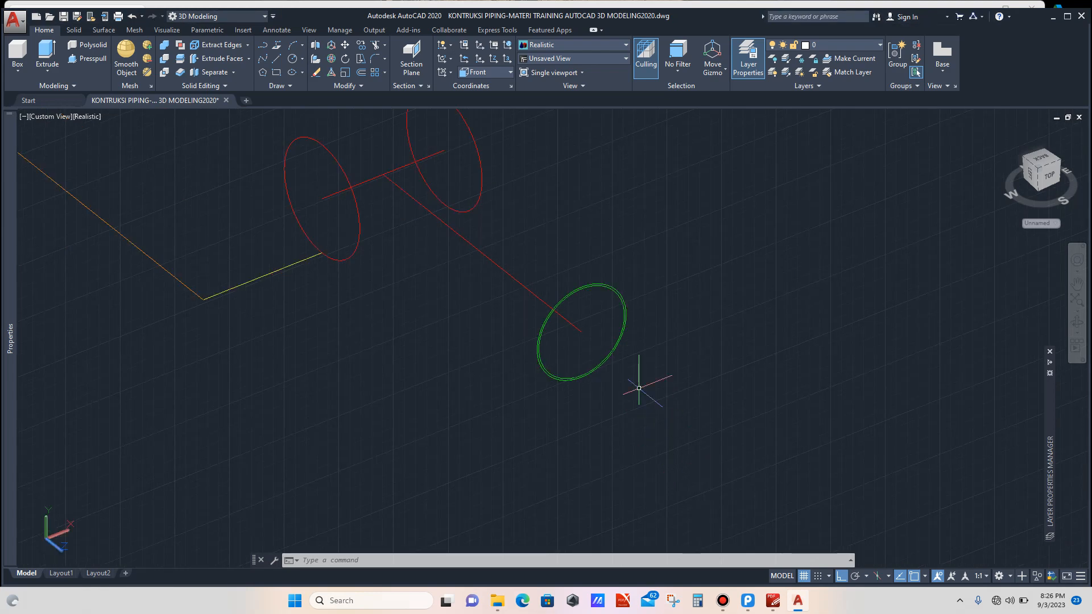
{"action": "scroll", "coordinate": [598, 345], "scroll_direction": "up", "scroll_amount": 2}
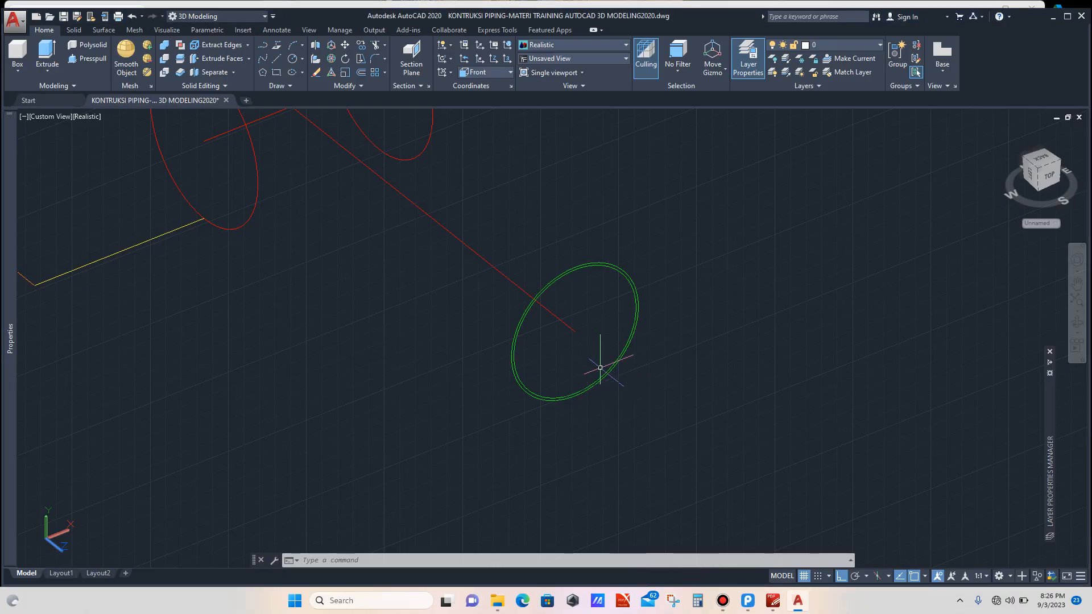
{"action": "scroll", "coordinate": [597, 366], "scroll_direction": "up", "scroll_amount": 1}
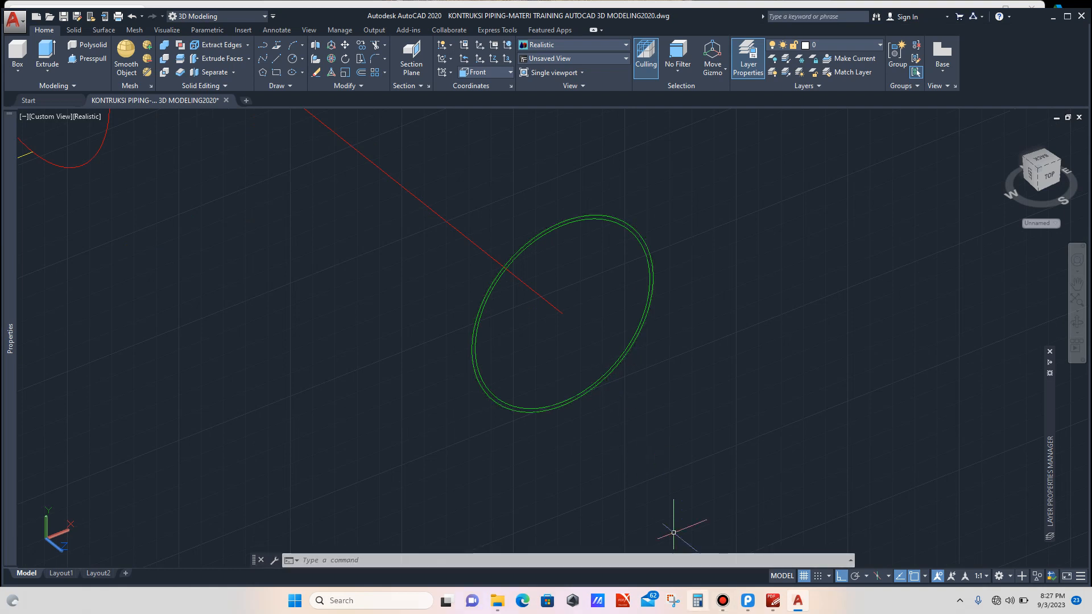
{"action": "left_click", "coordinate": [698, 601]}
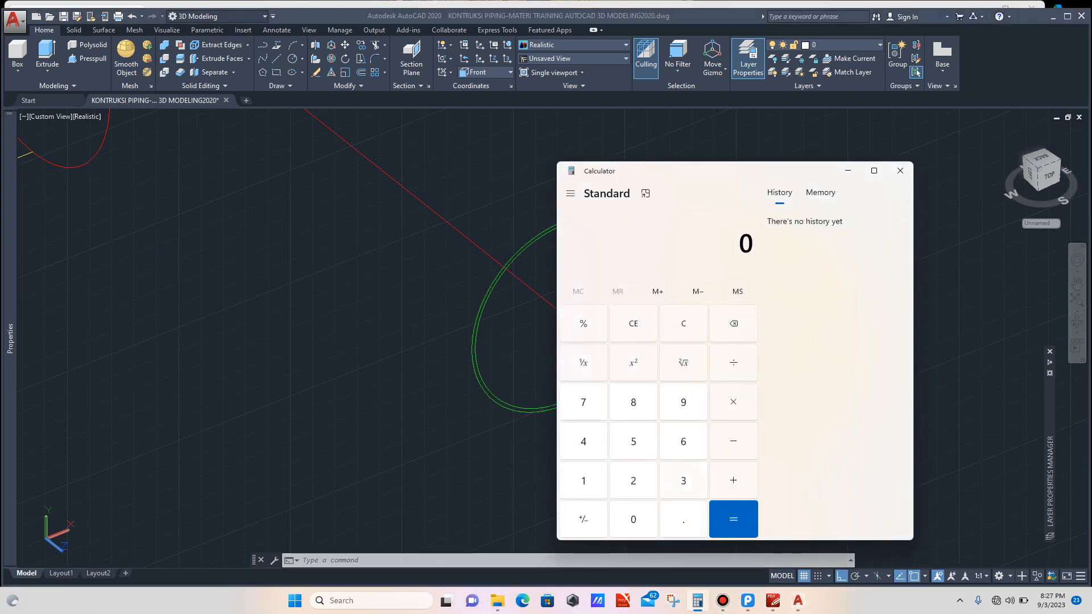
{"action": "type", "text": "360 ÷ "}
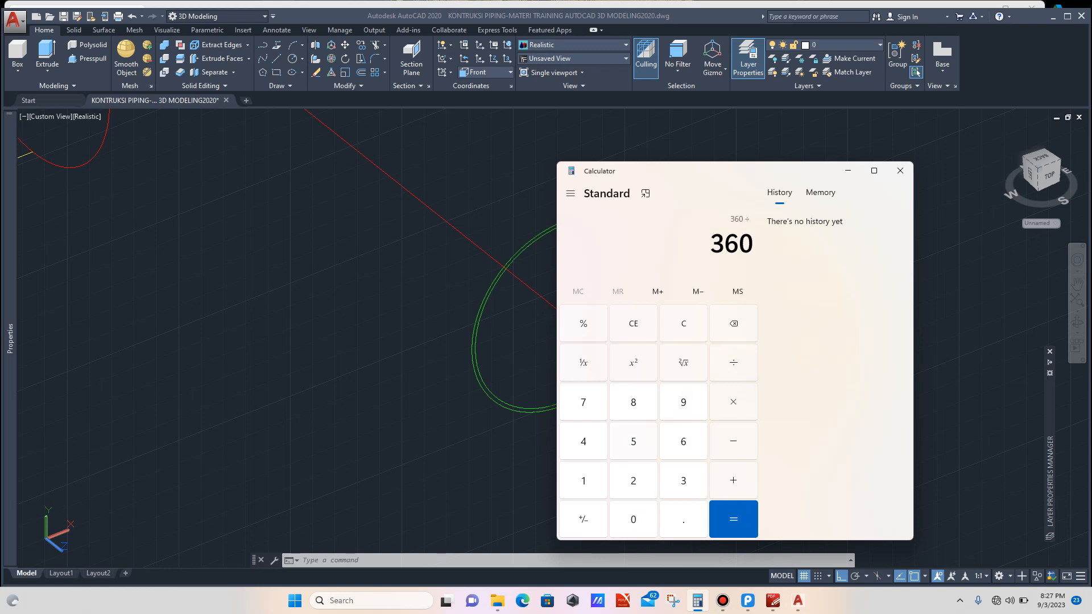
{"action": "type", "text": "20"}
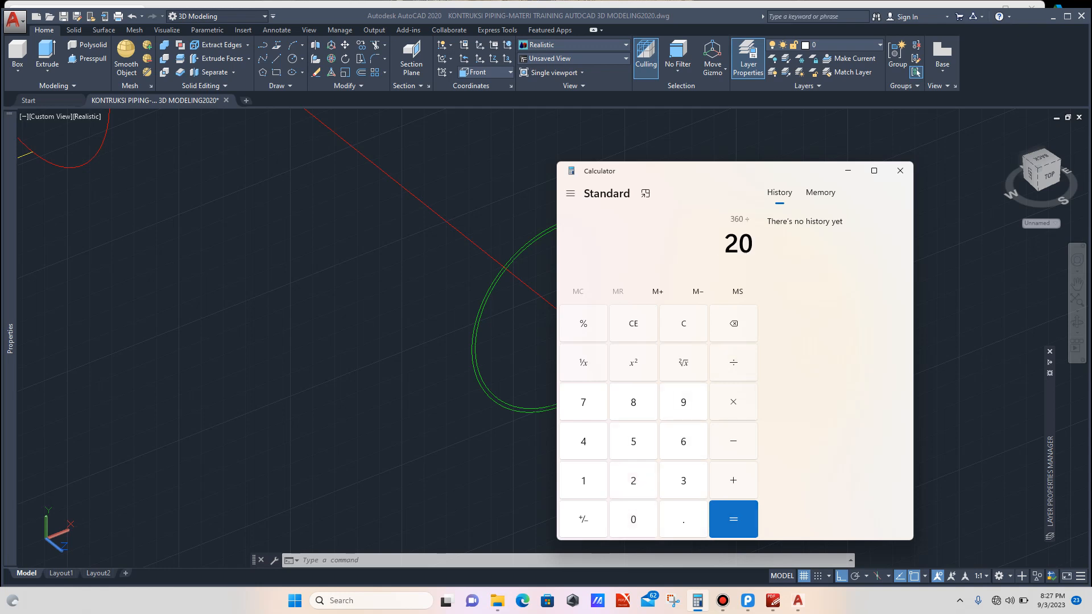
{"action": "key", "text": "Return"}
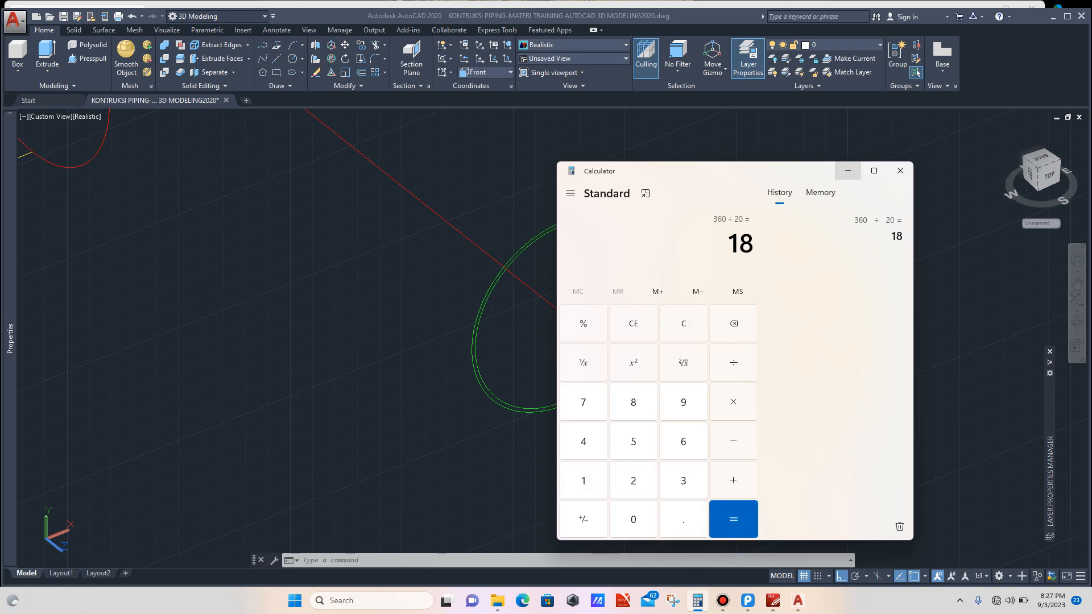
{"action": "left_click", "coordinate": [848, 171]}
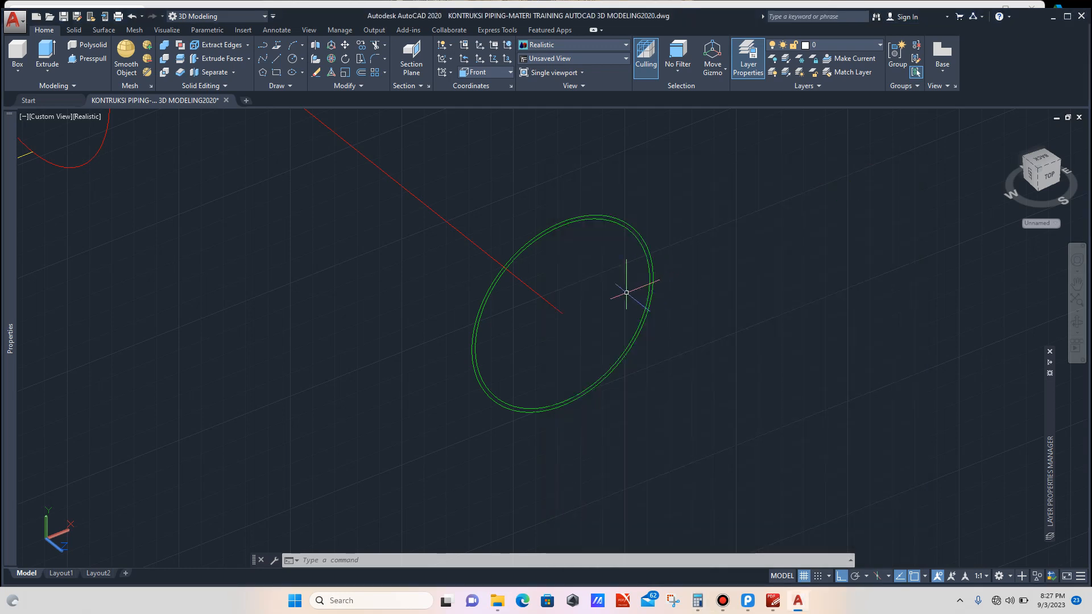
Step: Draw a line across the branch circle from its top quadrant to its bottom quadrant
{"action": "type", "text": "L"}
{"action": "key", "text": "Return"}
{"action": "scroll", "coordinate": [569, 252], "scroll_direction": "up", "scroll_amount": 2}
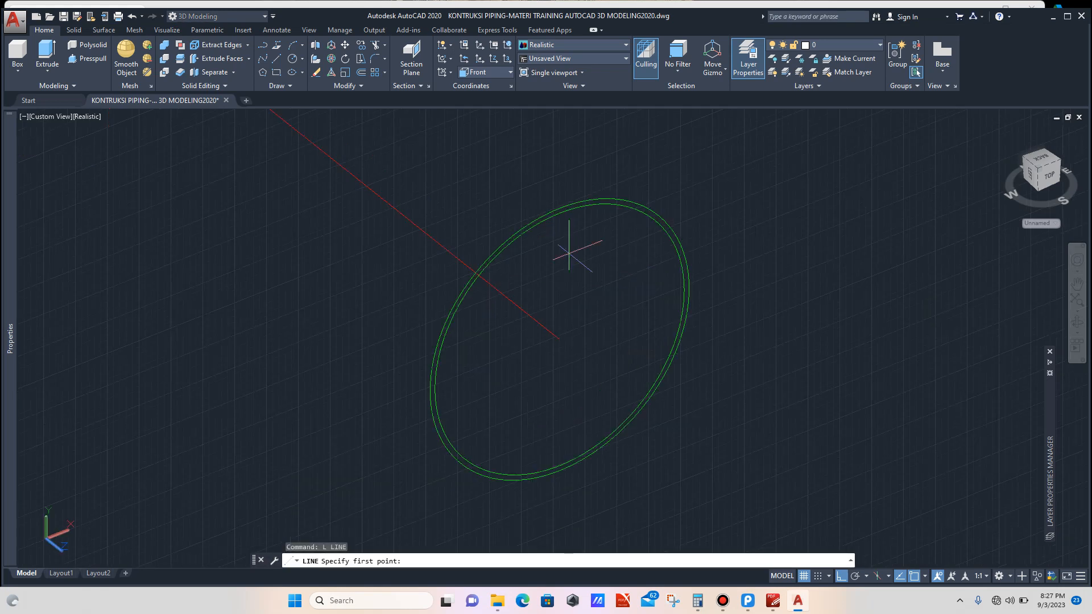
{"action": "left_click", "coordinate": [559, 213]}
{"action": "scroll", "coordinate": [569, 455], "scroll_direction": "up", "scroll_amount": 2}
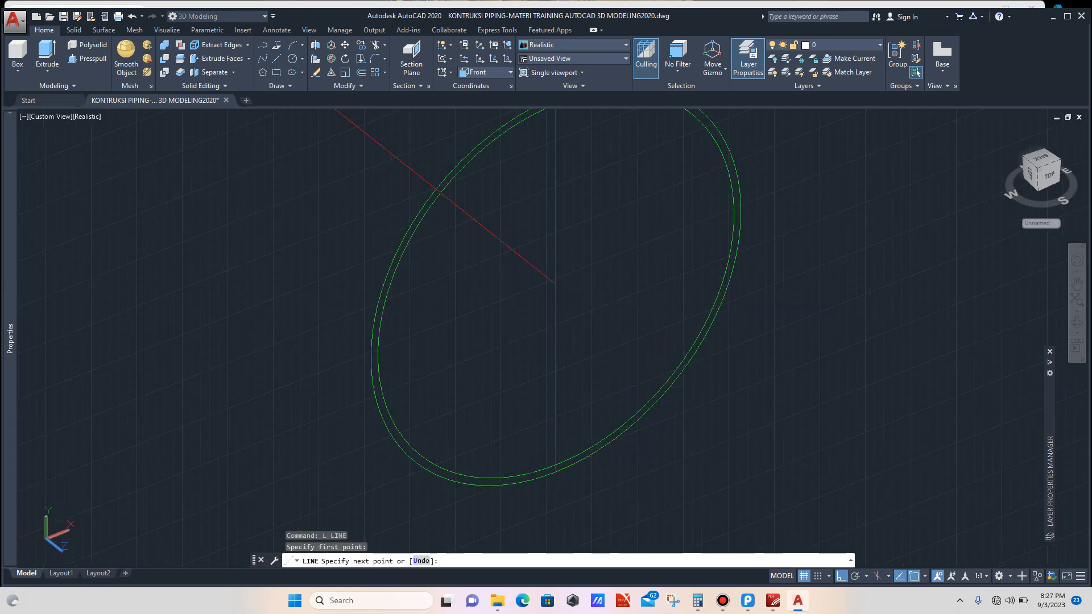
{"action": "left_click", "coordinate": [557, 466]}
{"action": "key", "text": "Escape"}
{"action": "scroll", "coordinate": [575, 439], "scroll_direction": "down", "scroll_amount": 2}
{"action": "scroll", "coordinate": [595, 322], "scroll_direction": "up", "scroll_amount": 1}
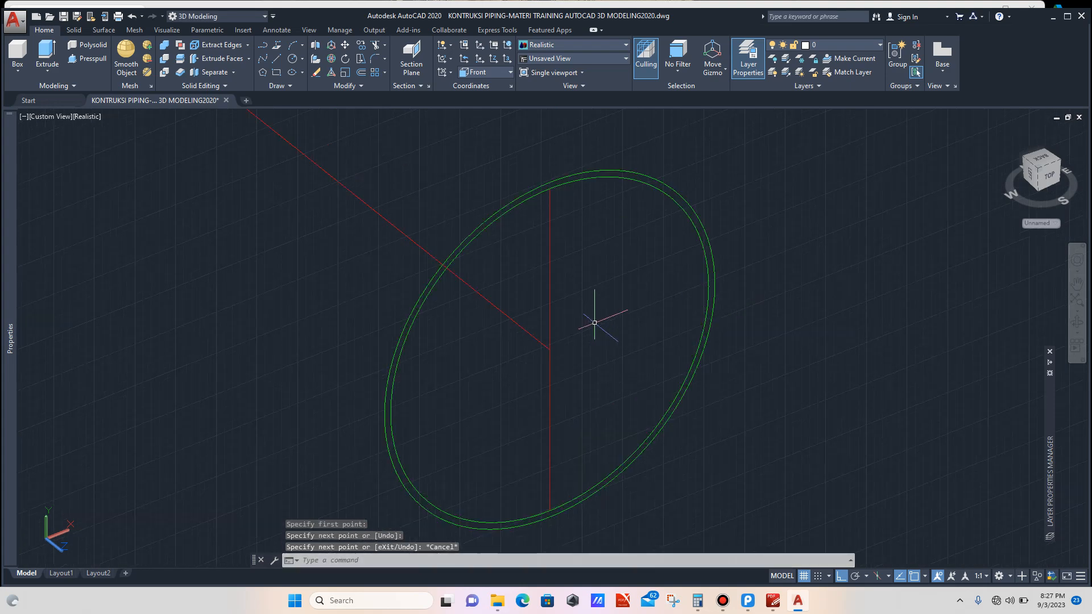
Step: Draw a second line across the branch circle between its two side quadrants
{"action": "type", "text": "L"}
{"action": "key", "text": "Return"}
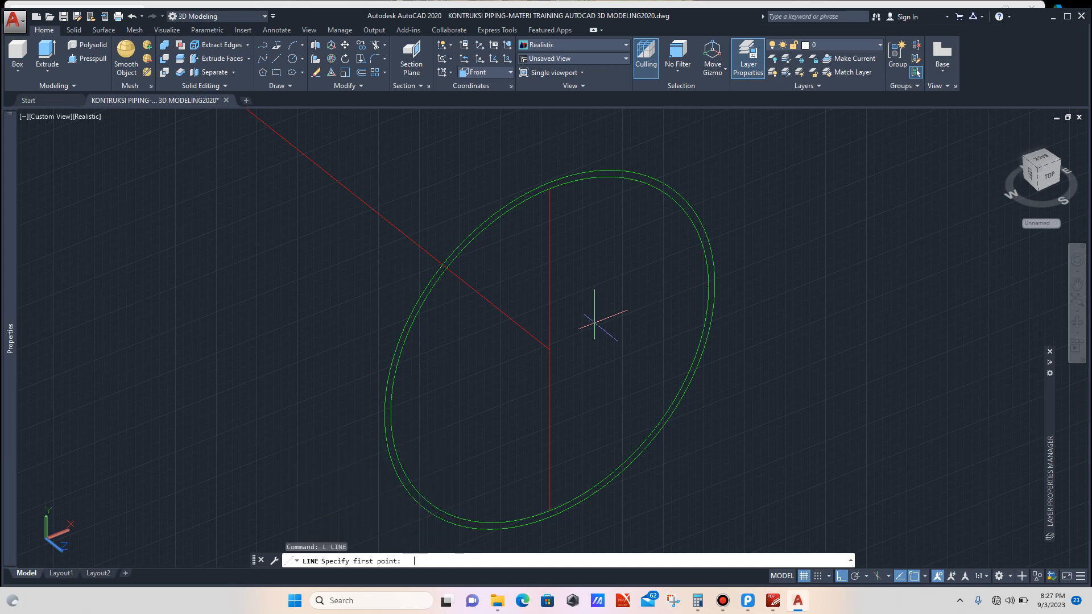
{"action": "left_click", "coordinate": [708, 286]}
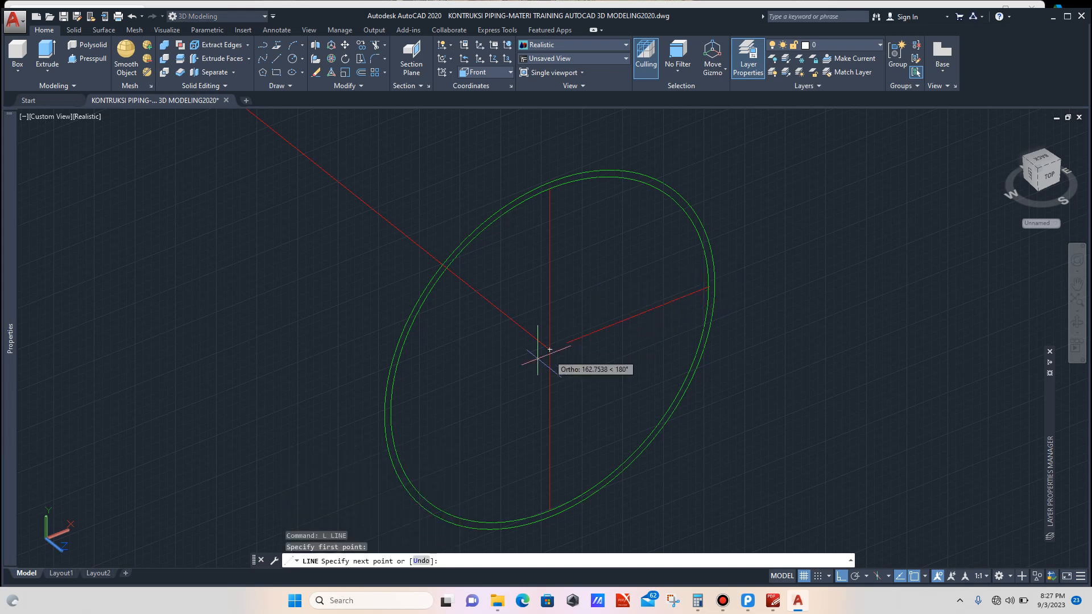
{"action": "left_click", "coordinate": [391, 412]}
{"action": "key", "text": "Escape"}
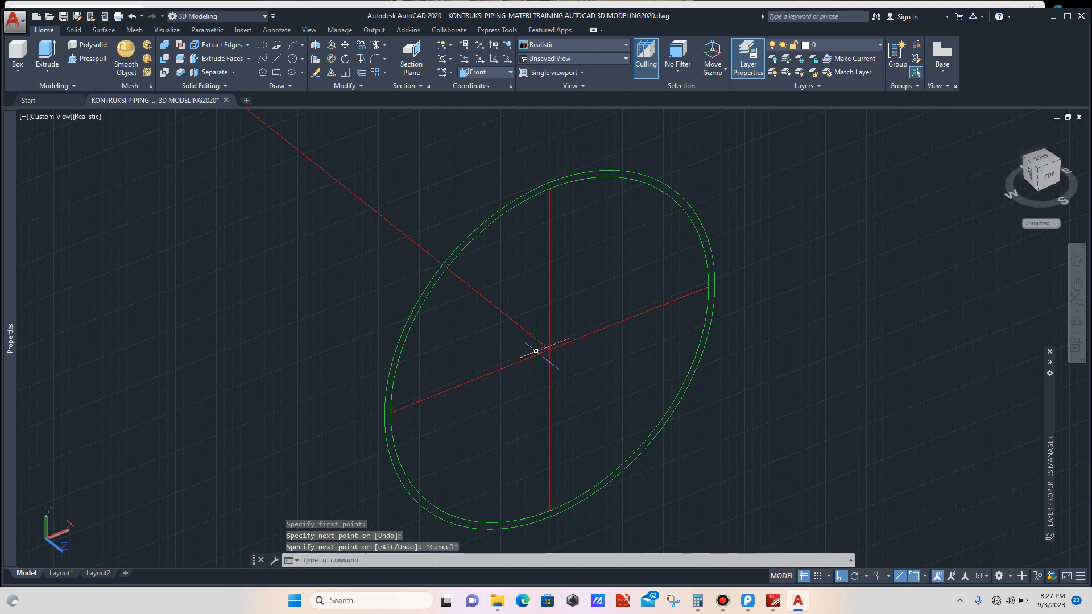
Step: Rotate both diameter lines 18 degrees about the branch circle's centre
{"action": "scroll", "coordinate": [546, 336], "scroll_direction": "up", "scroll_amount": 3}
{"action": "left_click", "coordinate": [574, 283]}
{"action": "left_click", "coordinate": [546, 295]}
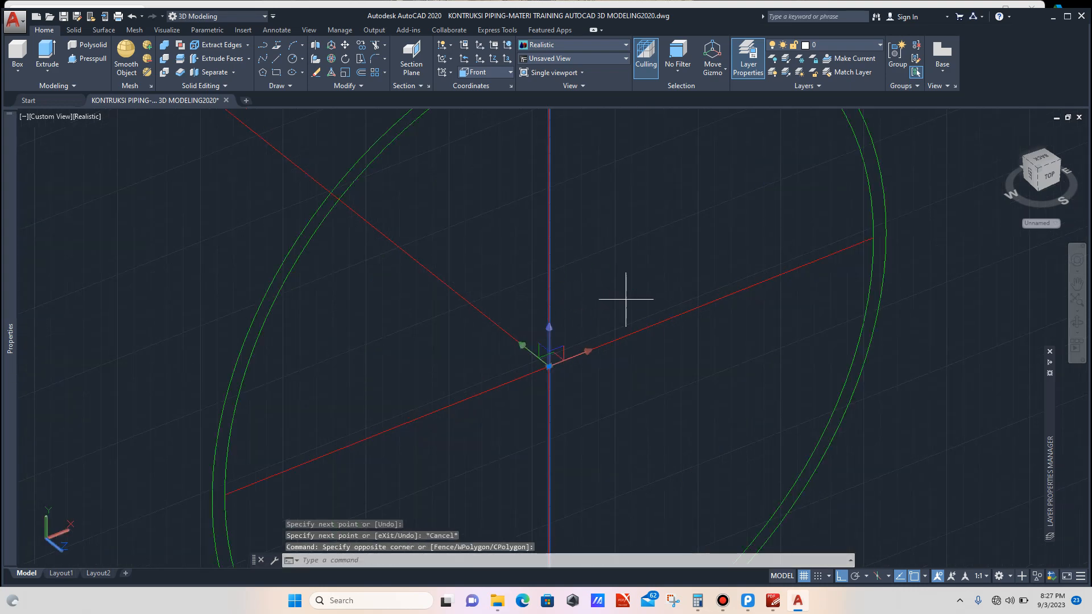
{"action": "left_click", "coordinate": [627, 298]}
{"action": "left_click", "coordinate": [605, 371]}
{"action": "scroll", "coordinate": [592, 392], "scroll_direction": "down", "scroll_amount": 3}
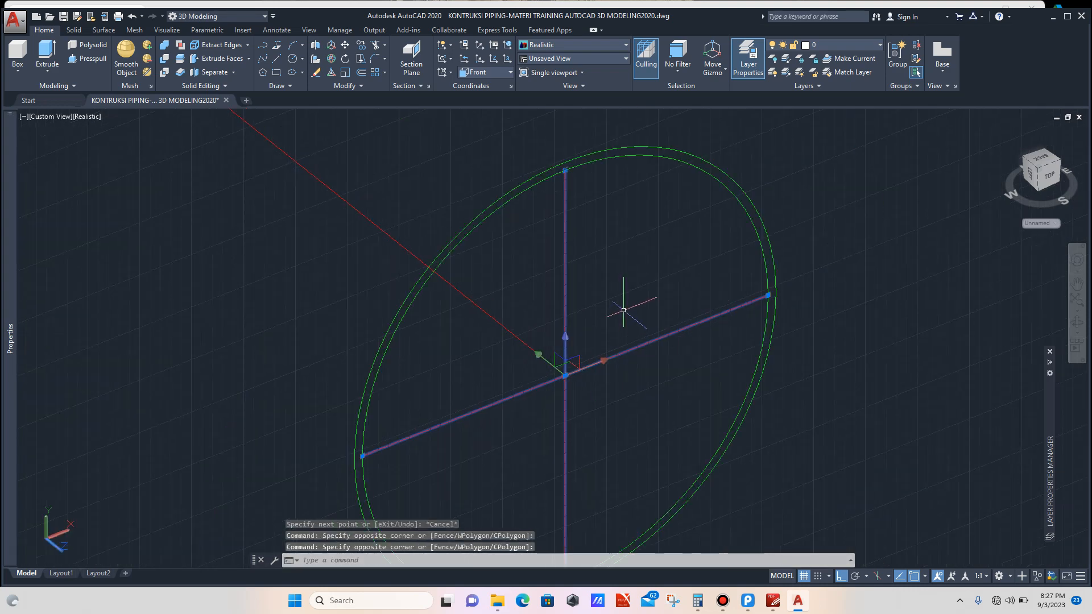
{"action": "type", "text": "RO"}
{"action": "key", "text": "Return"}
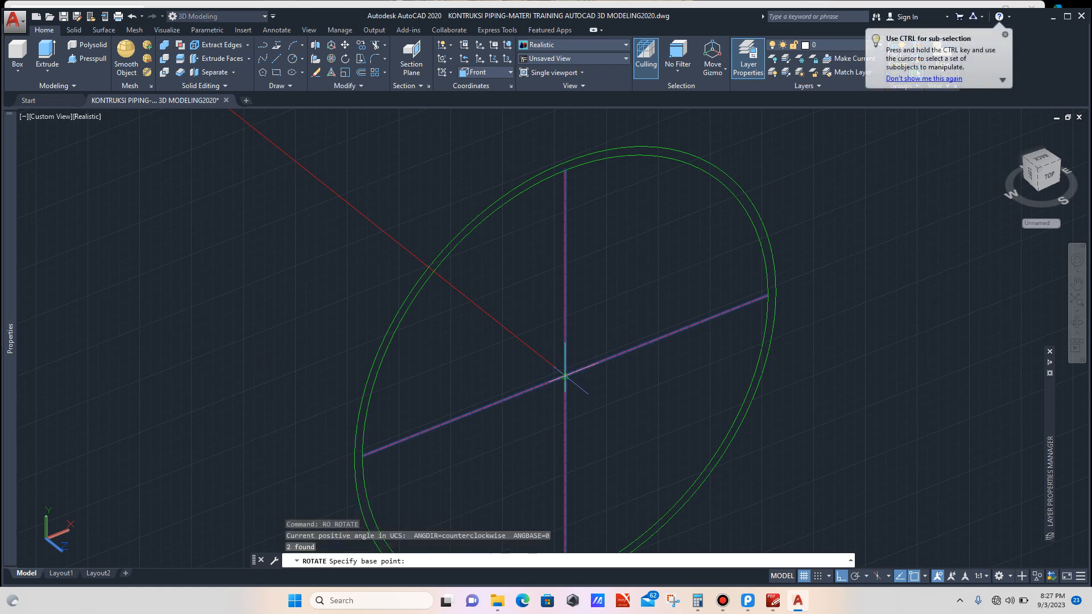
{"action": "left_click", "coordinate": [565, 375]}
{"action": "type", "text": "18"}
{"action": "key", "text": "Return"}
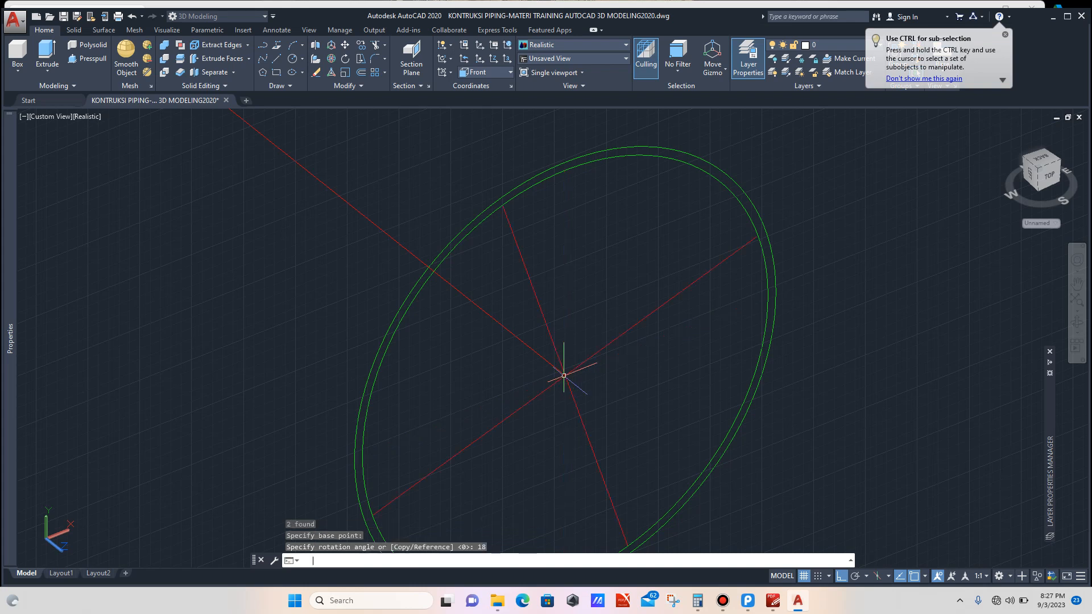
Step: Draw a new line across the branch circle from its top quadrant to its bottom quadrant
{"action": "type", "text": "L"}
{"action": "key", "text": "Return"}
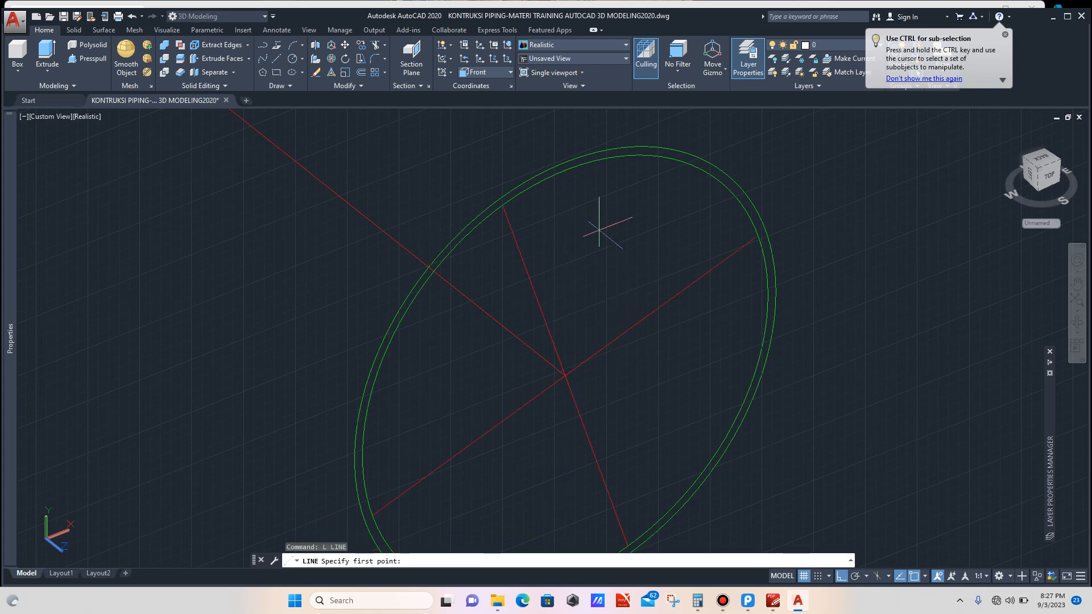
{"action": "left_click", "coordinate": [567, 166]}
{"action": "scroll", "coordinate": [566, 166], "scroll_direction": "down", "scroll_amount": 2}
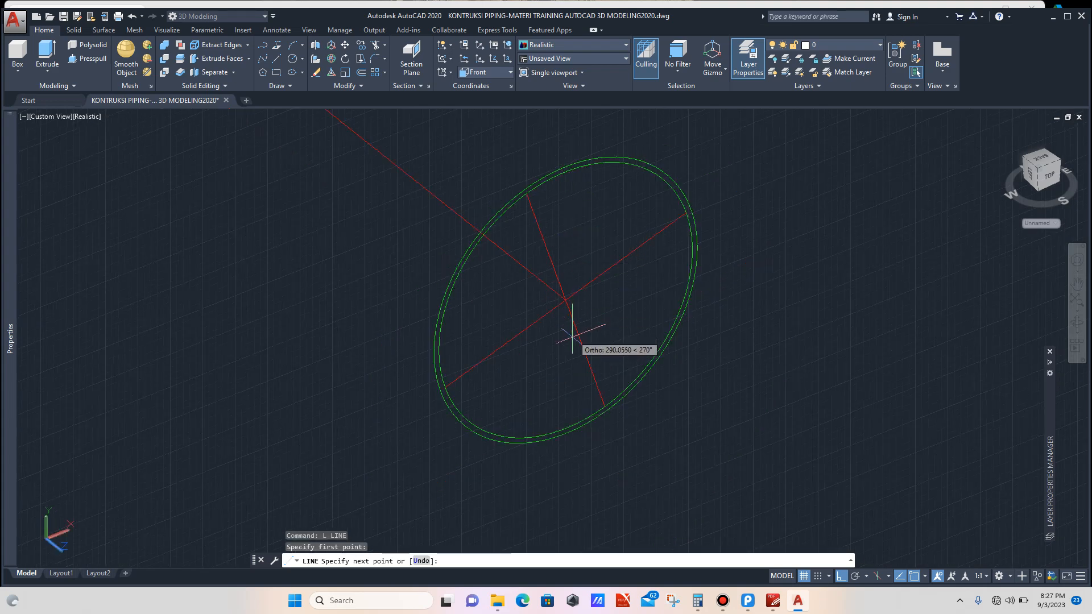
{"action": "scroll", "coordinate": [568, 329], "scroll_direction": "up", "scroll_amount": 2}
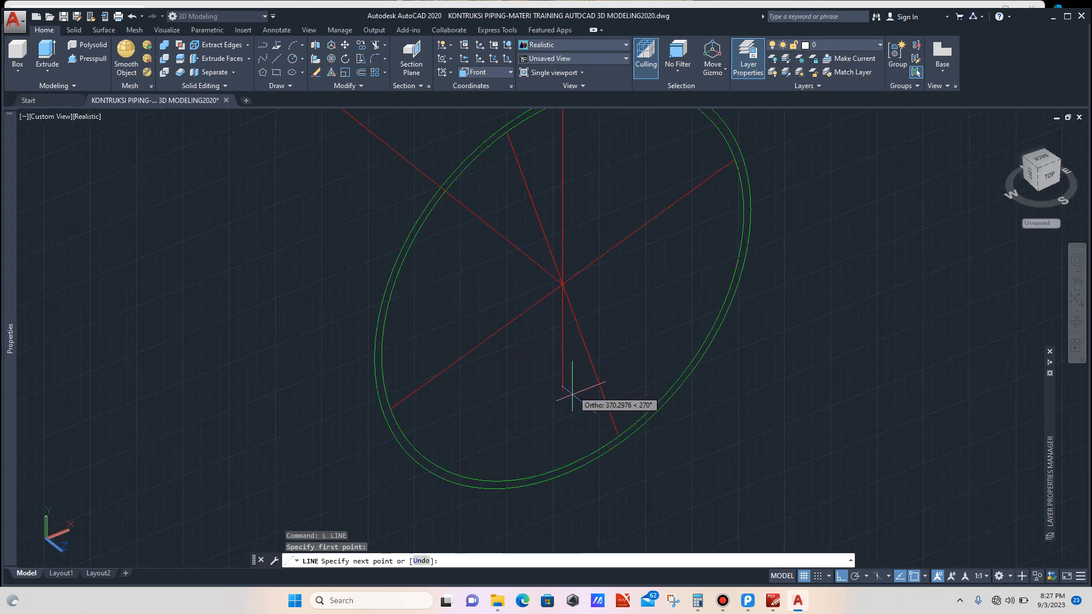
{"action": "left_click", "coordinate": [565, 470]}
{"action": "key", "text": "Escape"}
Step: Draw a line across the branch circle between its two side quadrants
{"action": "type", "text": "L"}
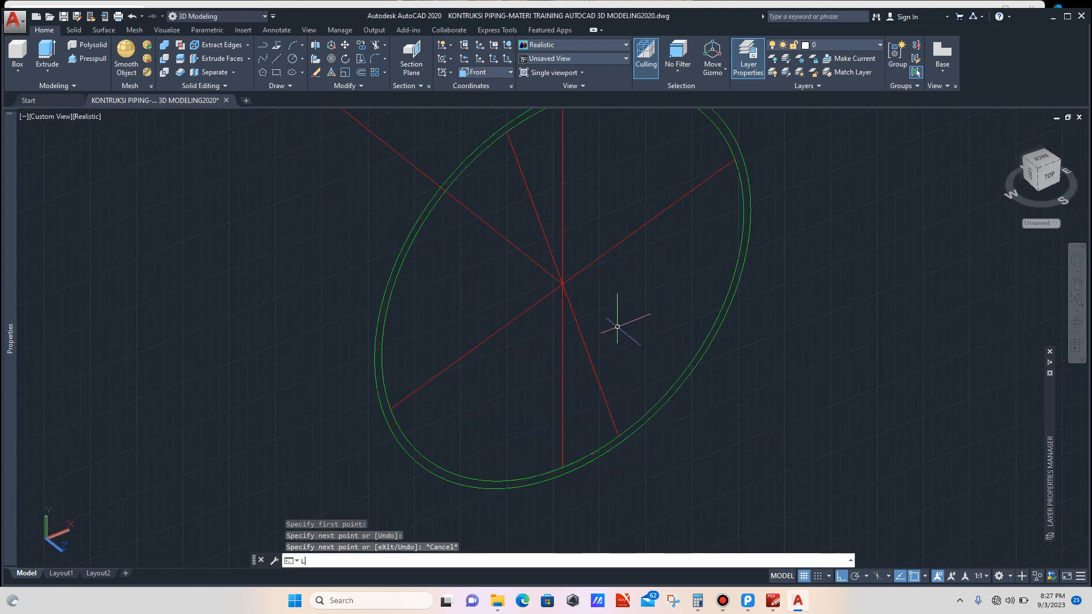
{"action": "key", "text": "Return"}
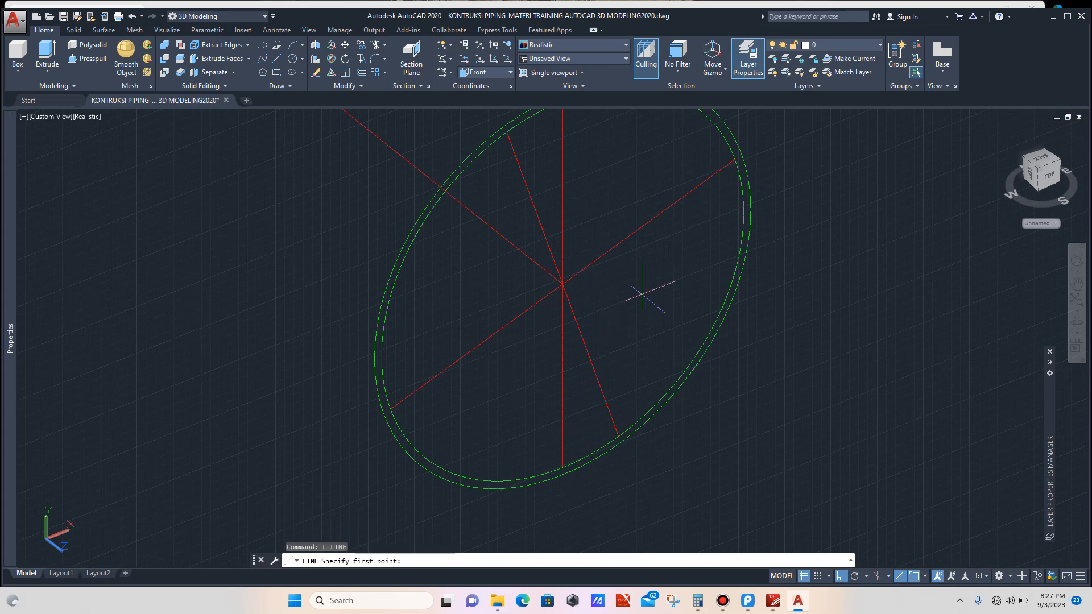
{"action": "left_click", "coordinate": [744, 212]}
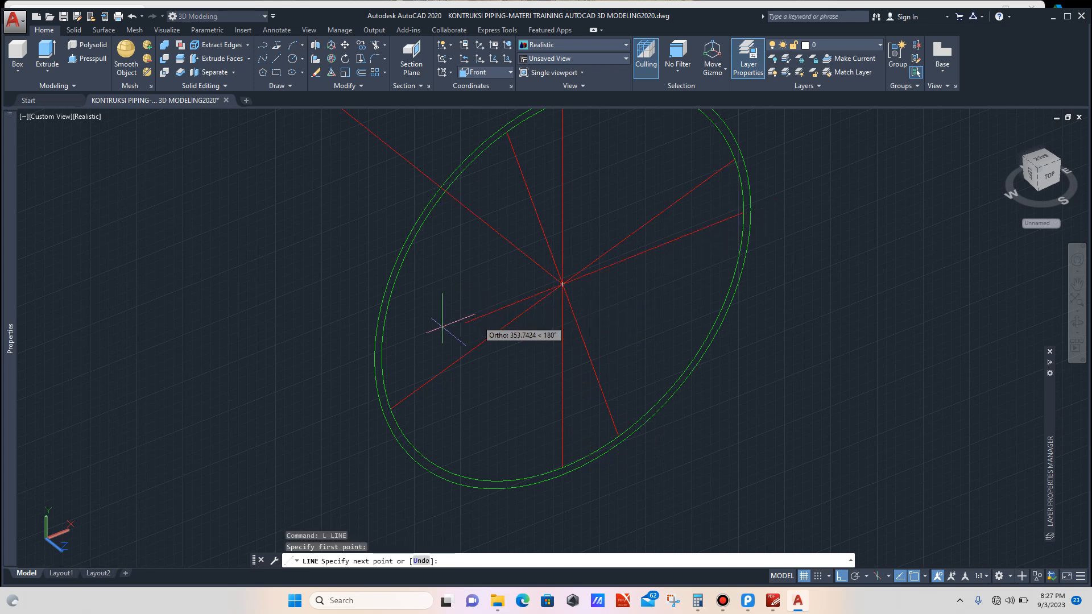
{"action": "left_click", "coordinate": [383, 356]}
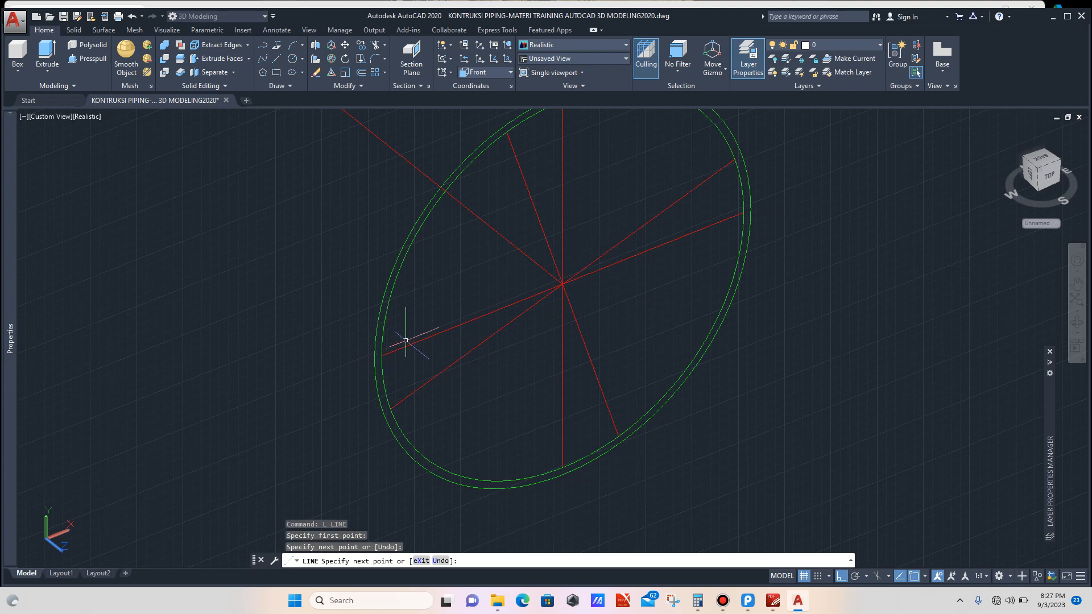
{"action": "key", "text": "Escape"}
Step: Select the four new and previous diameter lines and rotate them 18 degrees about the branch circle's centre
{"action": "scroll", "coordinate": [578, 222], "scroll_direction": "up", "scroll_amount": 2}
{"action": "left_click", "coordinate": [587, 219]}
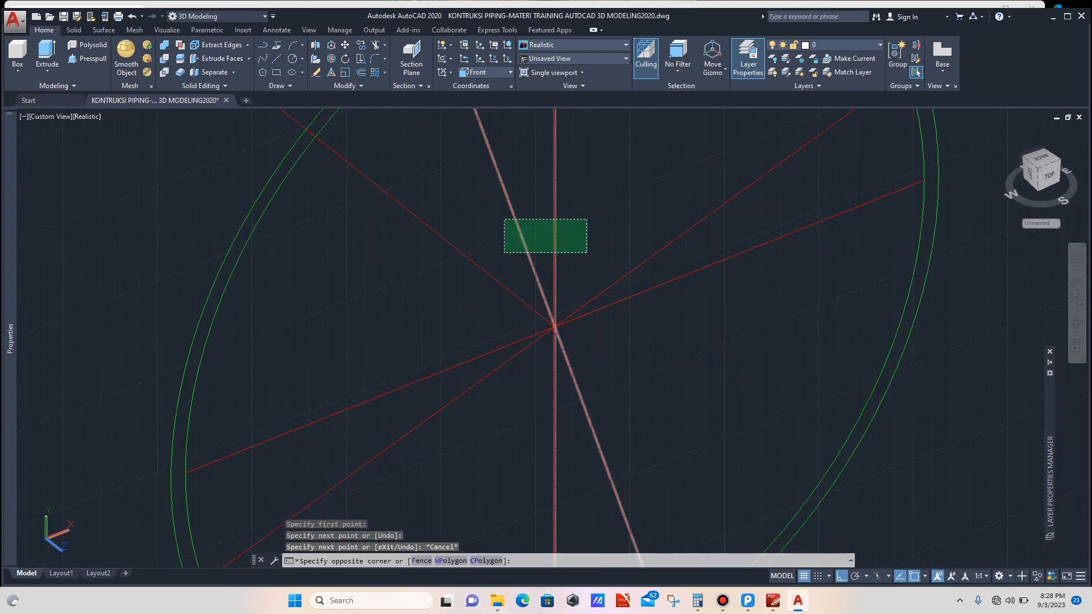
{"action": "left_click", "coordinate": [505, 251]}
{"action": "left_click", "coordinate": [649, 225]}
{"action": "left_click", "coordinate": [616, 335]}
{"action": "scroll", "coordinate": [615, 335], "scroll_direction": "down", "scroll_amount": 2}
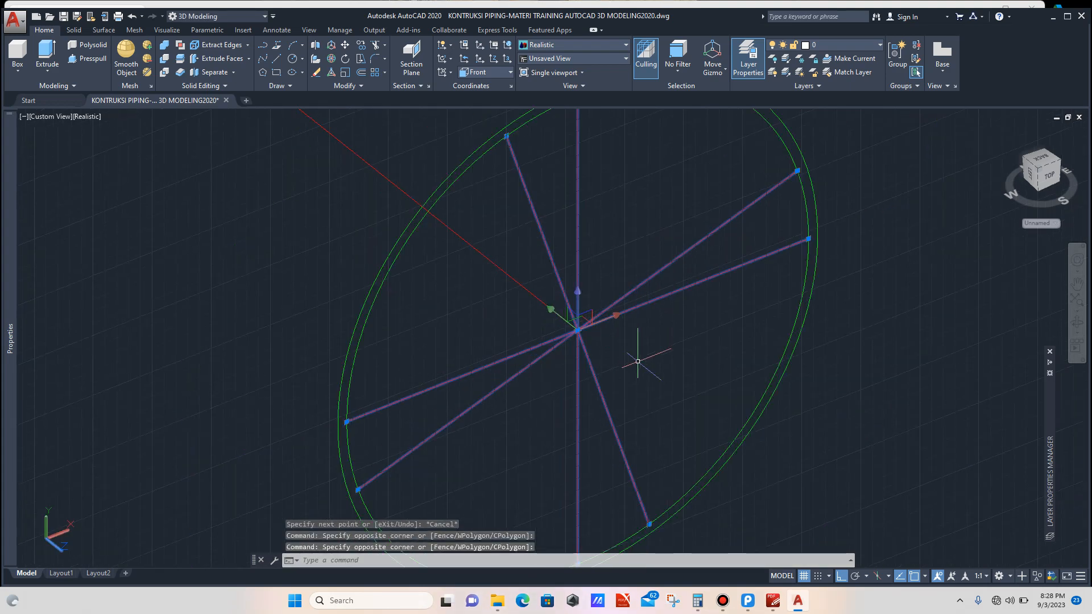
{"action": "type", "text": "RO"}
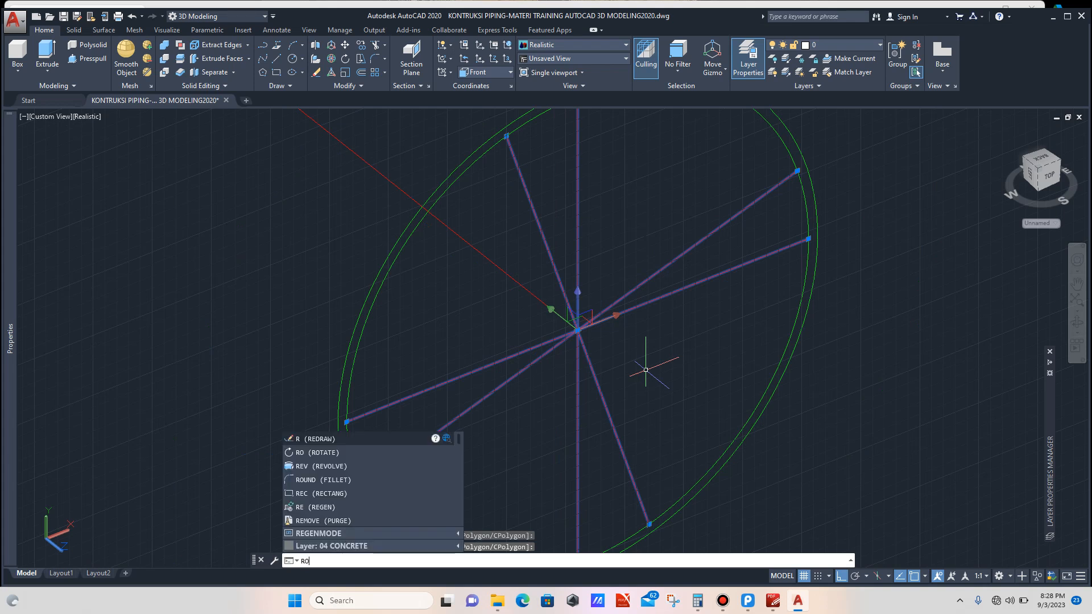
{"action": "key", "text": "Return"}
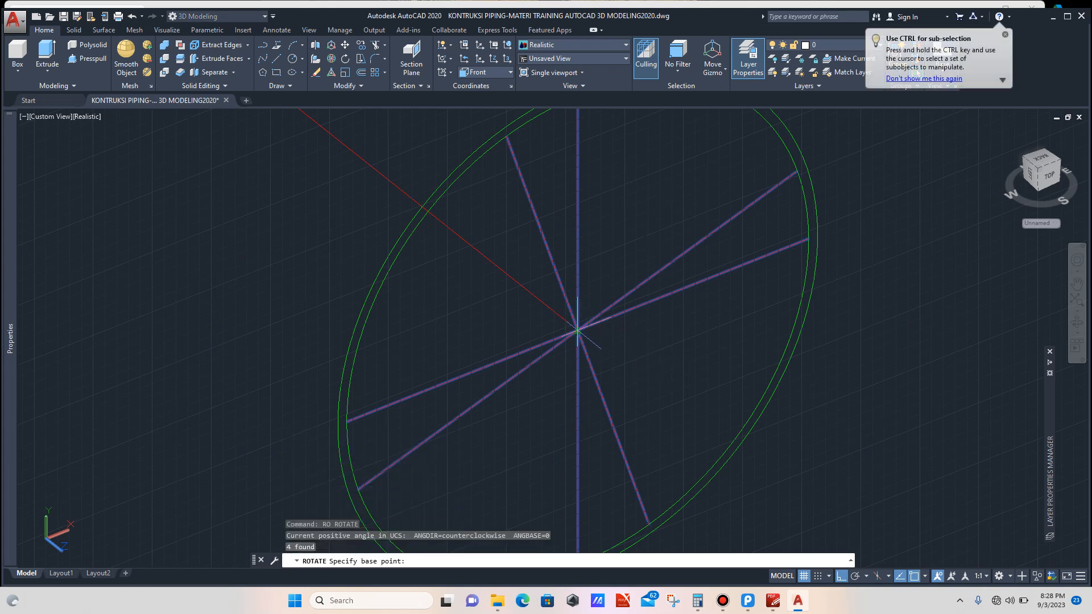
{"action": "left_click", "coordinate": [577, 329]}
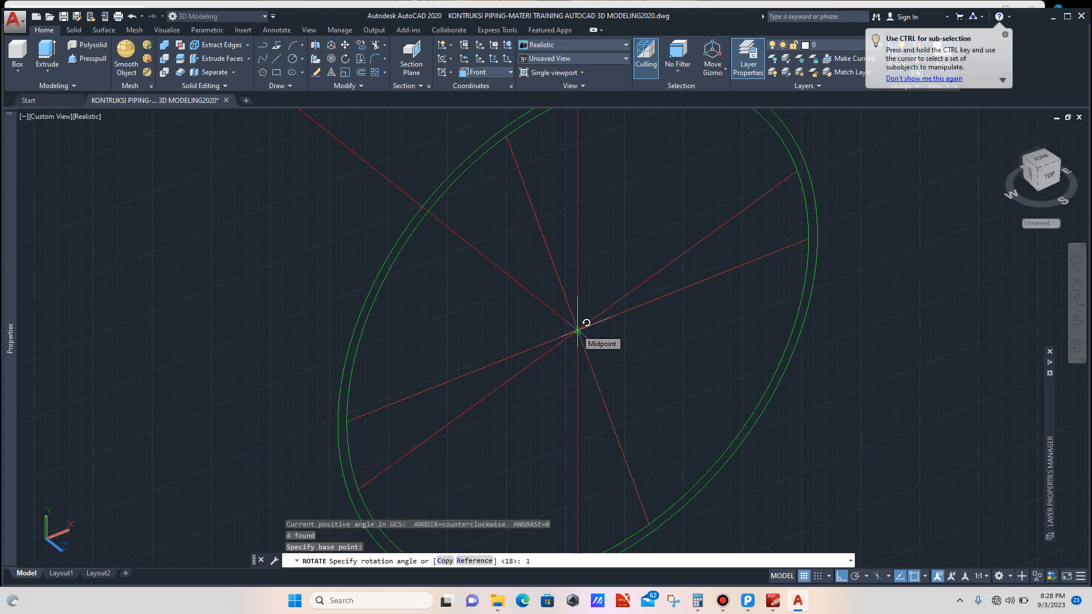
{"action": "type", "text": "18"}
{"action": "key", "text": "Return"}
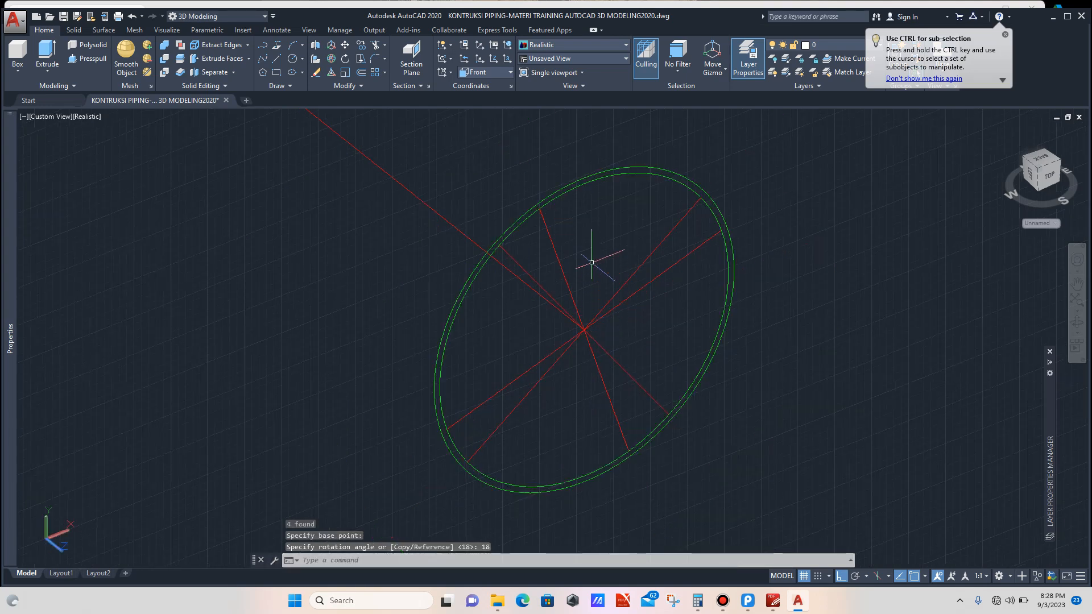
Step: Draw another line across the branch circle from its top quadrant to its bottom quadrant
{"action": "type", "text": "L"}
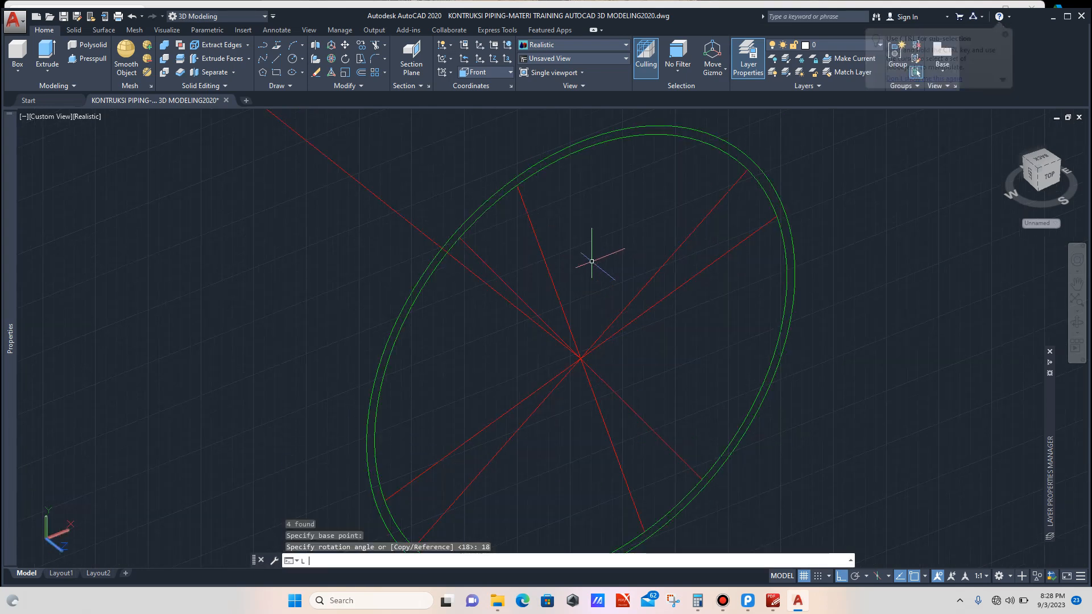
{"action": "key", "text": "Return"}
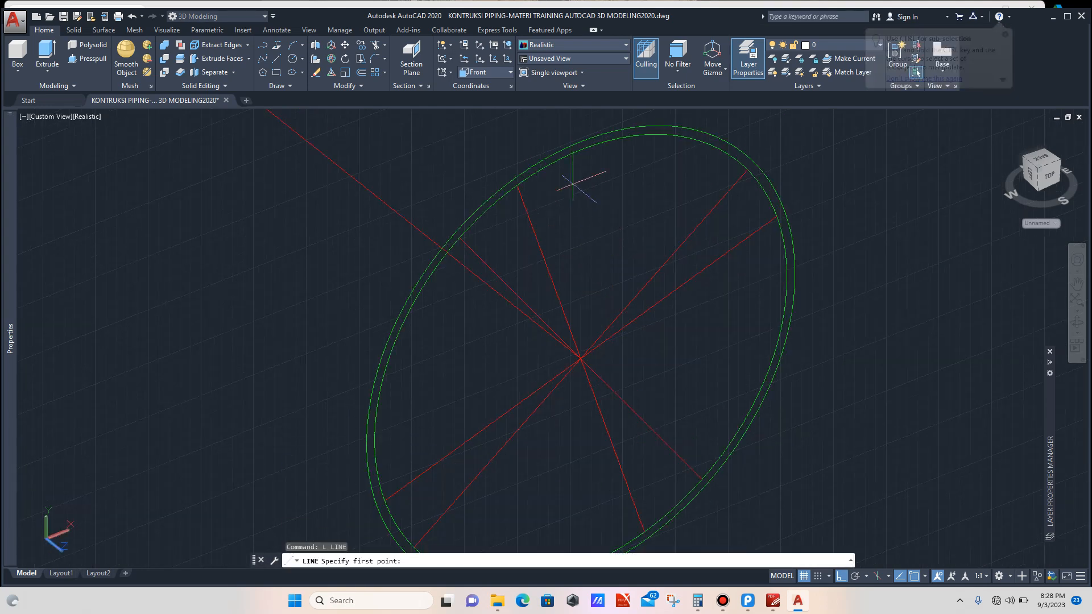
{"action": "left_click", "coordinate": [581, 359]}
{"action": "scroll", "coordinate": [603, 387], "scroll_direction": "down", "scroll_amount": 3}
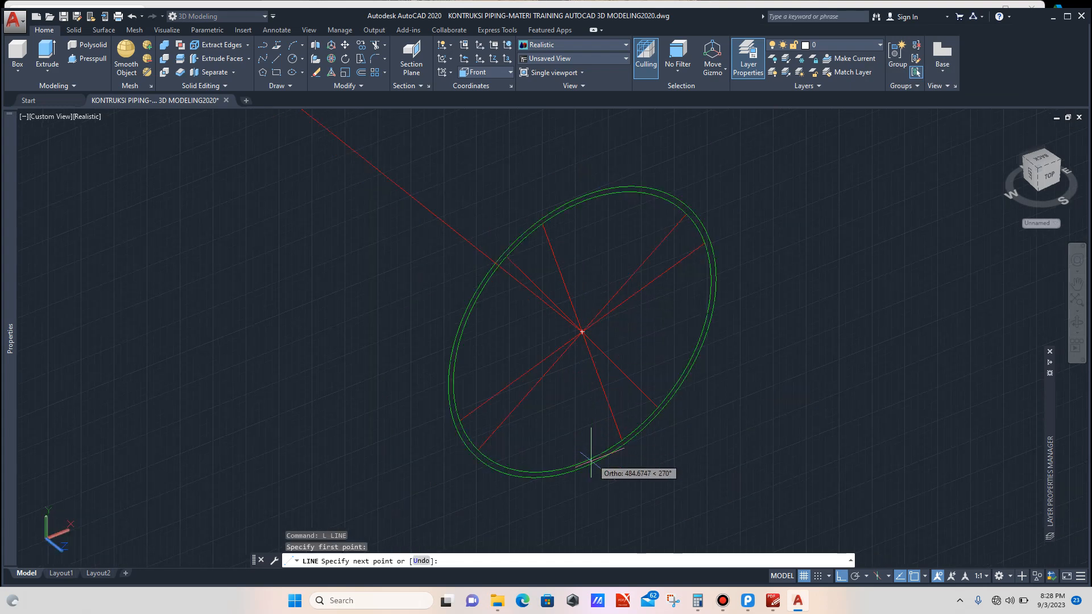
{"action": "scroll", "coordinate": [591, 458], "scroll_direction": "up", "scroll_amount": 3}
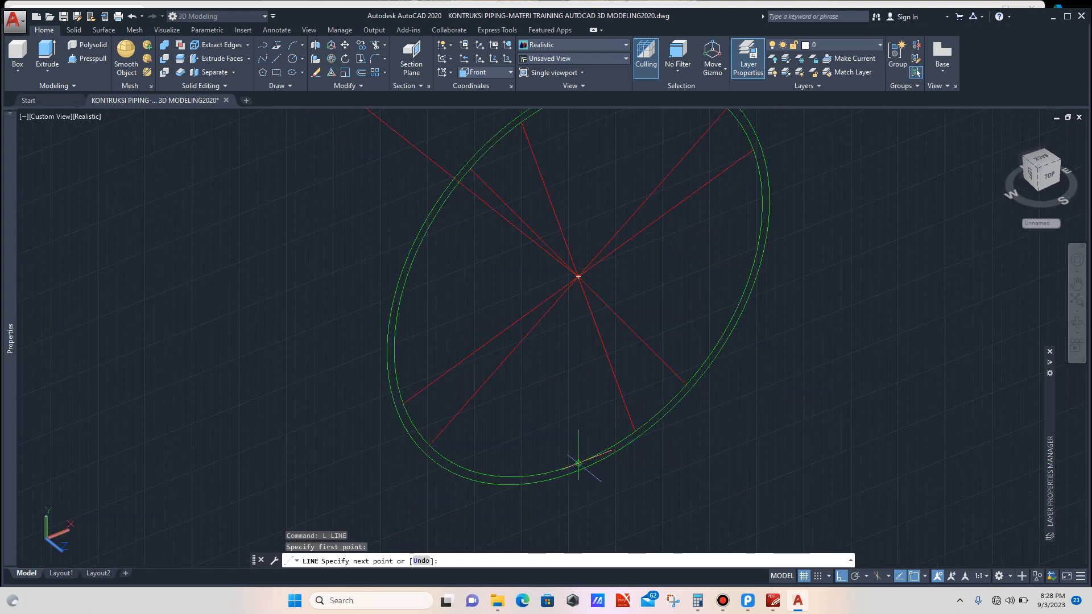
{"action": "left_click", "coordinate": [578, 464]}
{"action": "key", "text": "Escape"}
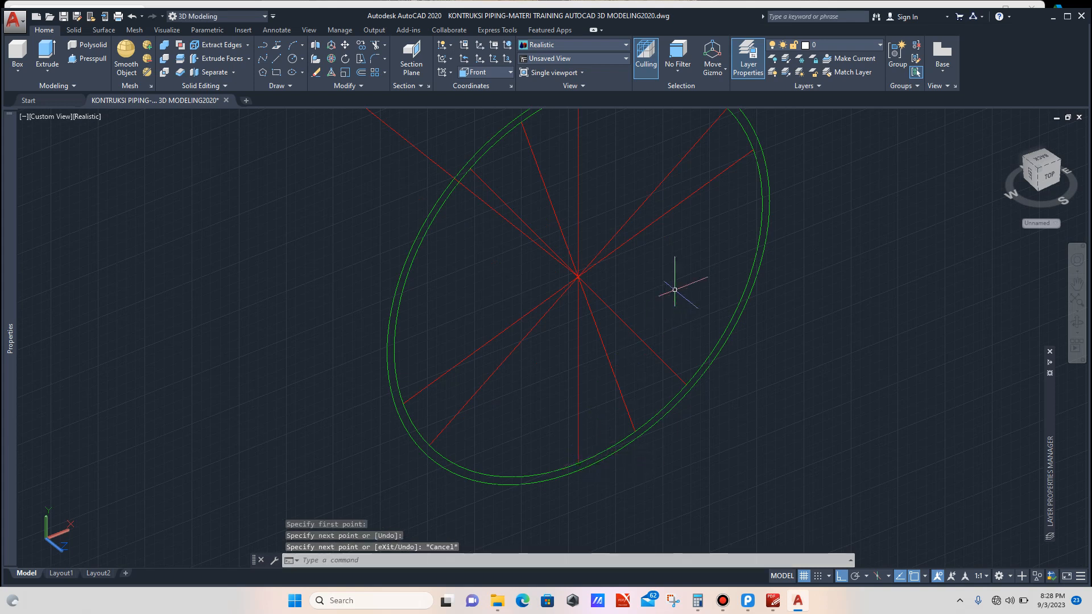
Step: Draw another line across the branch circle between its two side quadrants
{"action": "type", "text": "L"}
{"action": "key", "text": "Return"}
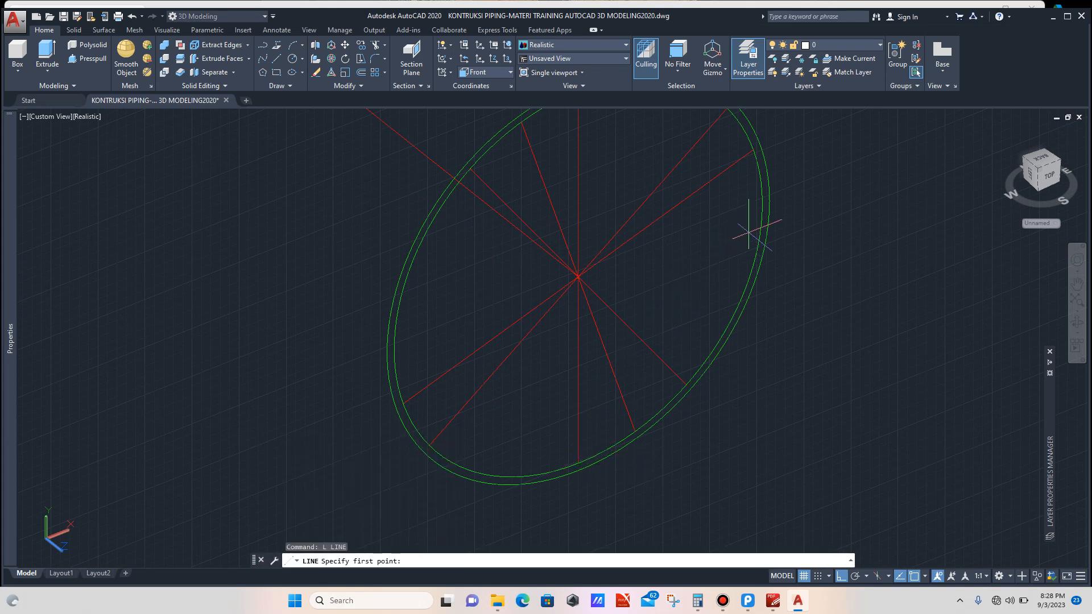
{"action": "left_click", "coordinate": [763, 202]}
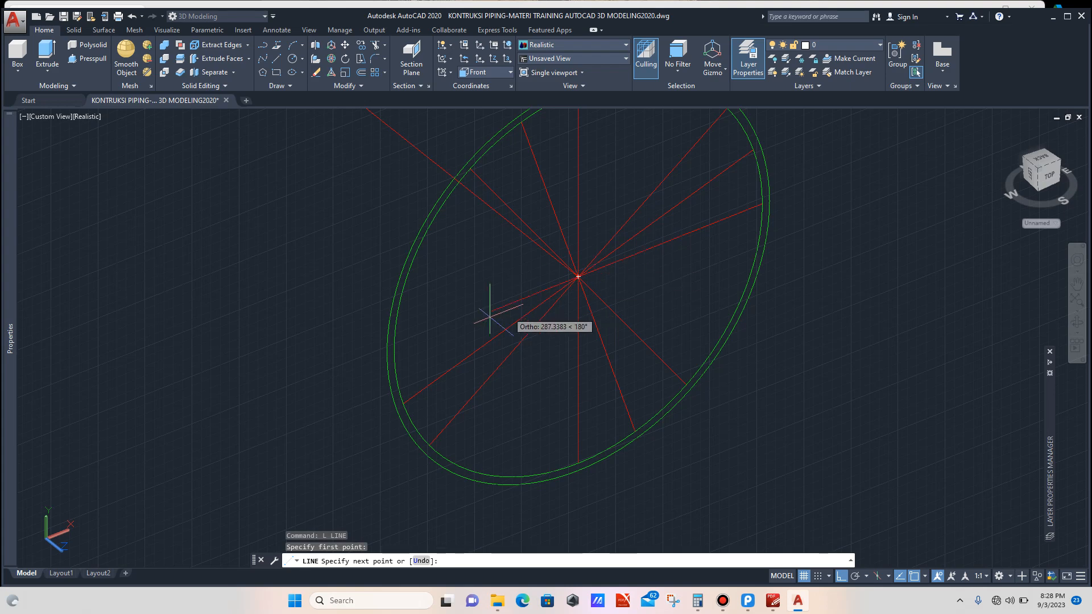
{"action": "left_click", "coordinate": [394, 353]}
{"action": "key", "text": "Escape"}
Step: Select the six diameter lines and rotate them 18 degrees about the branch circle's centre
{"action": "scroll", "coordinate": [595, 194], "scroll_direction": "up", "scroll_amount": 2}
{"action": "left_click", "coordinate": [597, 193]}
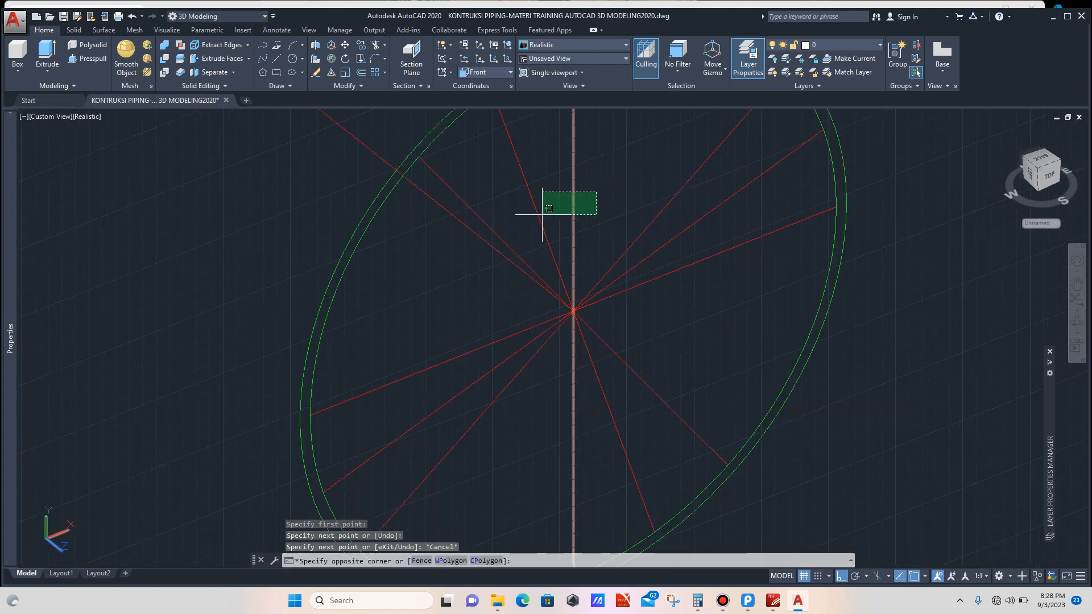
{"action": "left_click", "coordinate": [488, 225]}
{"action": "left_click", "coordinate": [650, 189]}
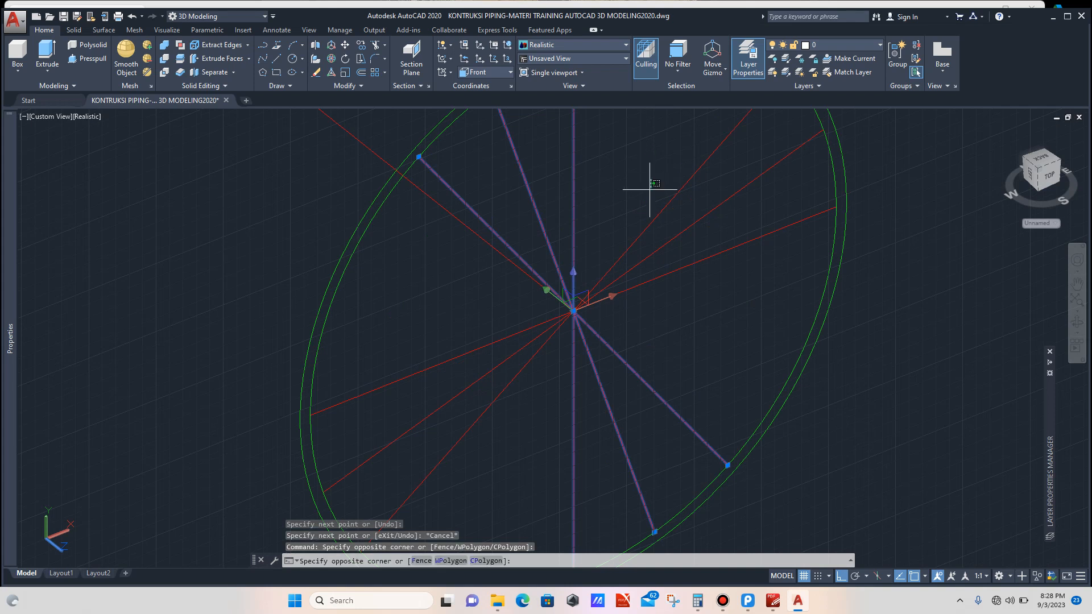
{"action": "left_click", "coordinate": [630, 299]}
{"action": "type", "text": "R"}
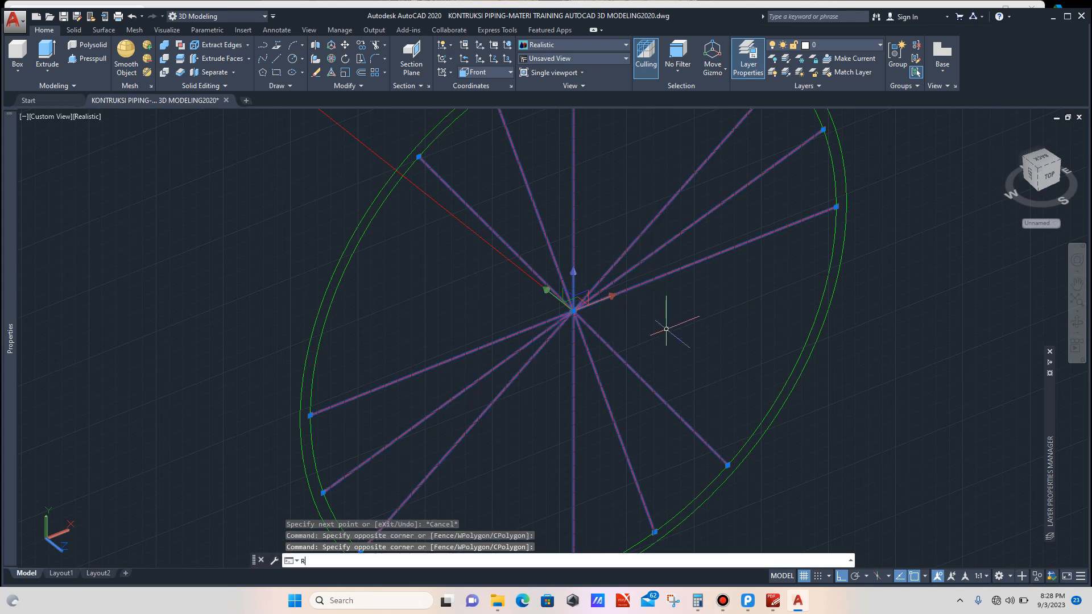
{"action": "type", "text": "O"}
{"action": "key", "text": "Return"}
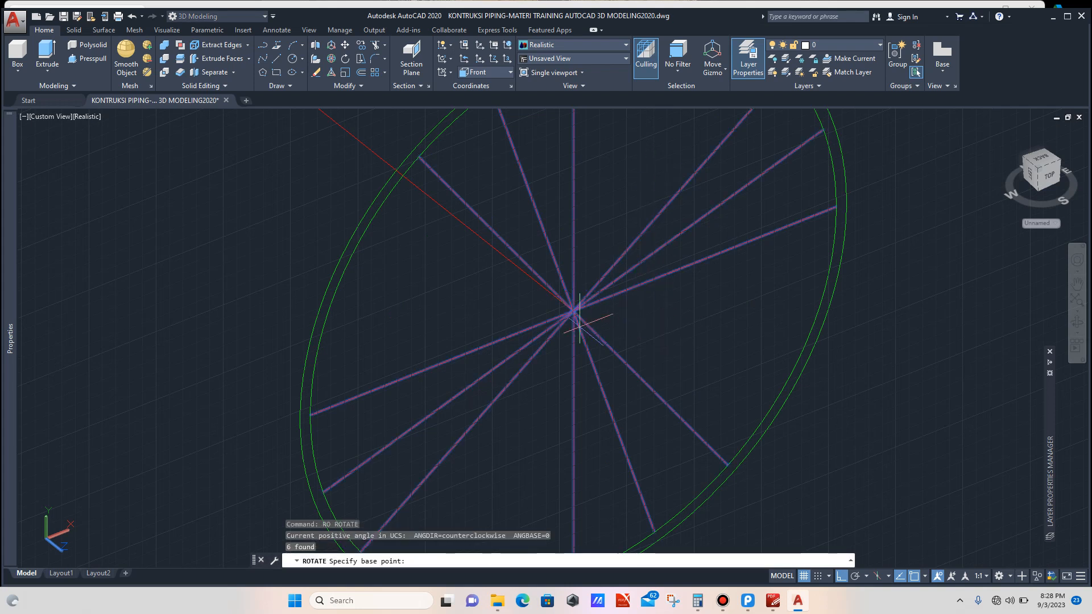
{"action": "left_click", "coordinate": [573, 311]}
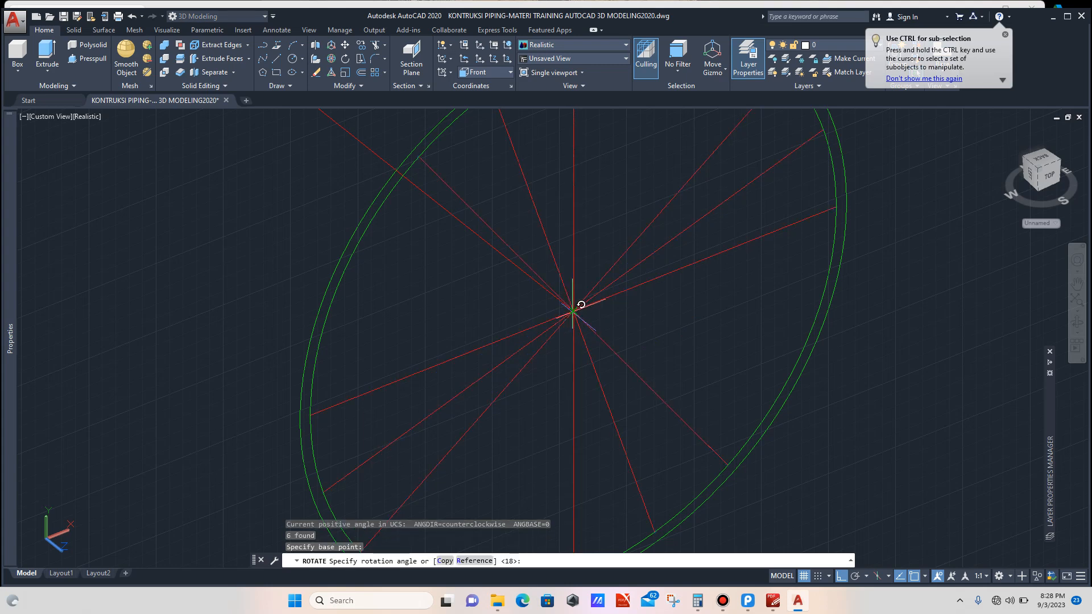
{"action": "key", "text": "Return"}
Step: Draw a further line across the branch circle from its top quadrant to its bottom quadrant
{"action": "scroll", "coordinate": [635, 317], "scroll_direction": "down", "scroll_amount": 1}
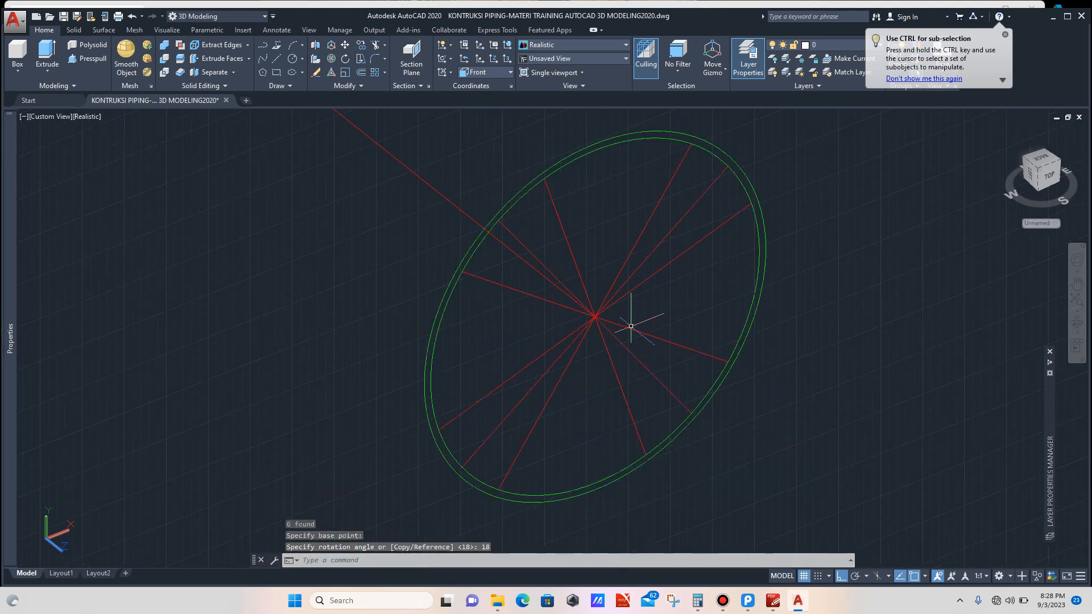
{"action": "scroll", "coordinate": [620, 237], "scroll_direction": "up", "scroll_amount": 2}
{"action": "type", "text": "L"}
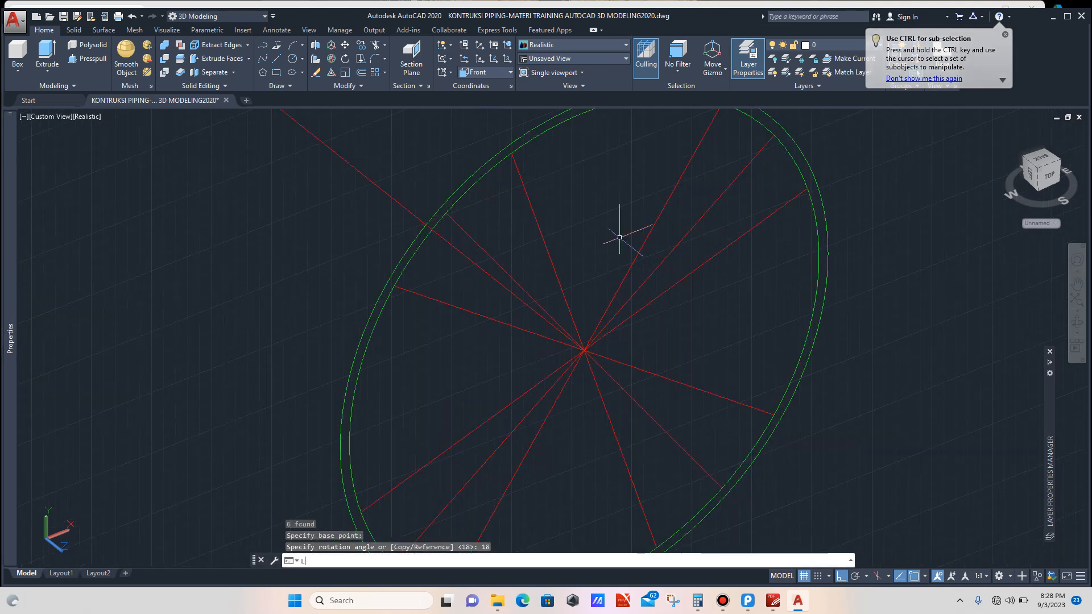
{"action": "key", "text": "Return"}
{"action": "scroll", "coordinate": [592, 211], "scroll_direction": "down", "scroll_amount": 2}
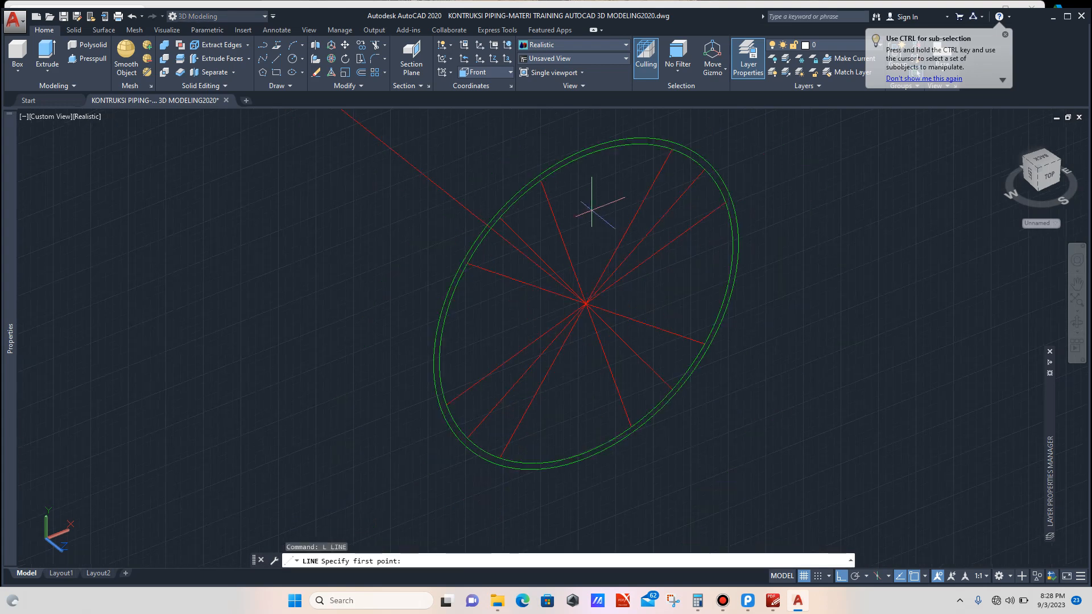
{"action": "left_click", "coordinate": [588, 152]}
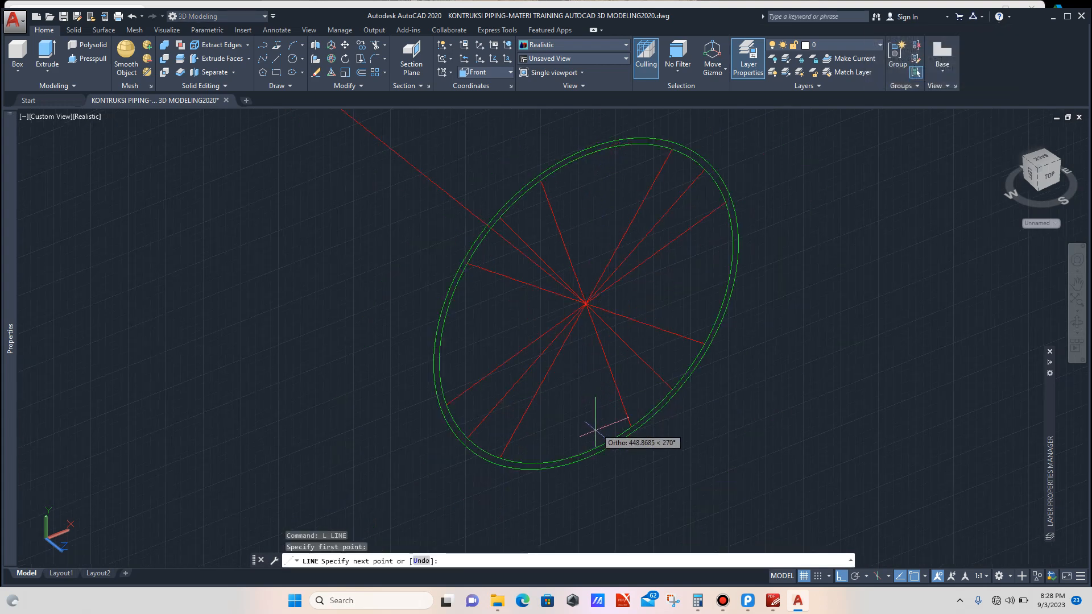
{"action": "left_click", "coordinate": [586, 453]}
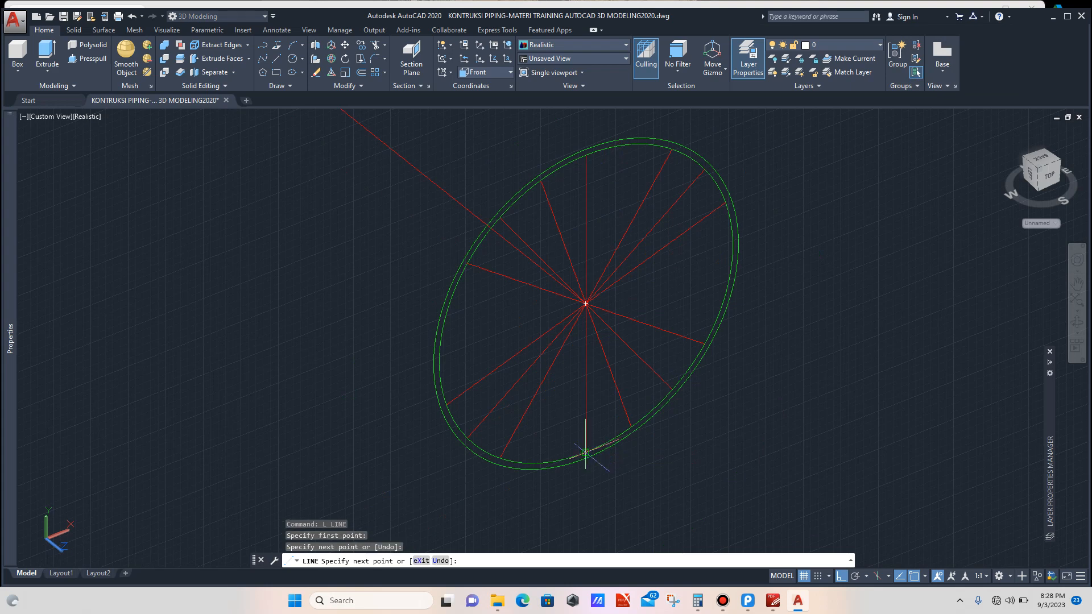
{"action": "key", "text": "Escape"}
Step: Draw a line from the branch circle's centre to its left side quadrant
{"action": "type", "text": "L"}
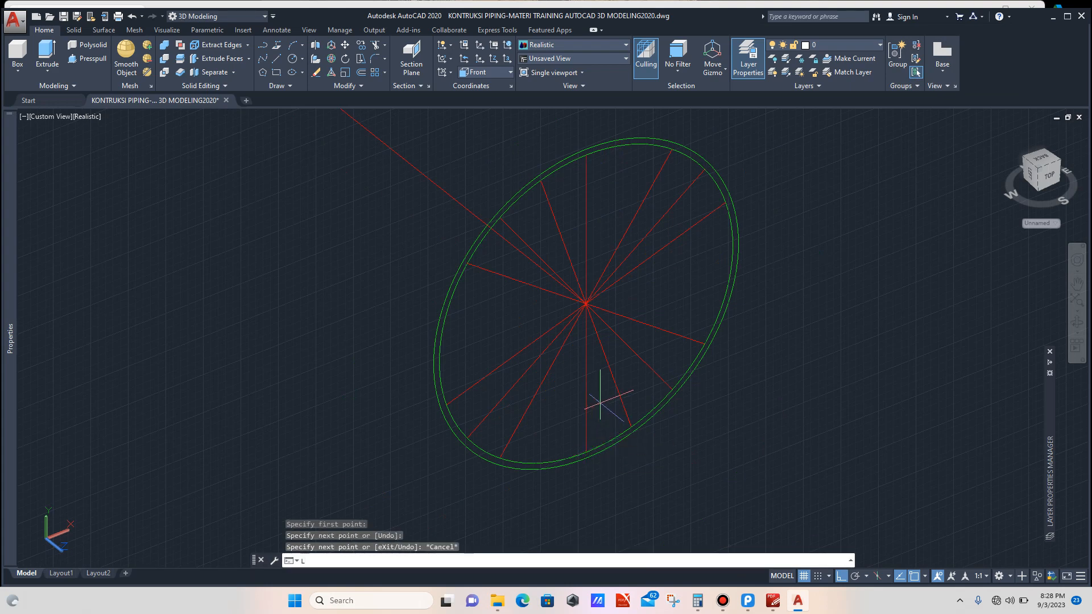
{"action": "key", "text": "Return"}
{"action": "left_click", "coordinate": [586, 304]}
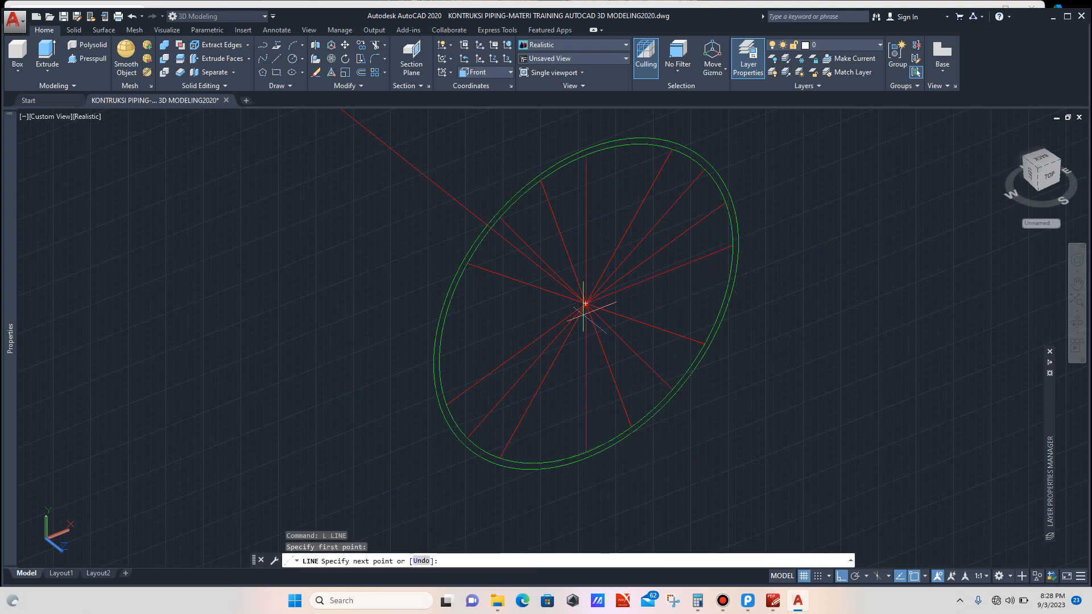
{"action": "scroll", "coordinate": [524, 337], "scroll_direction": "down", "scroll_amount": 1}
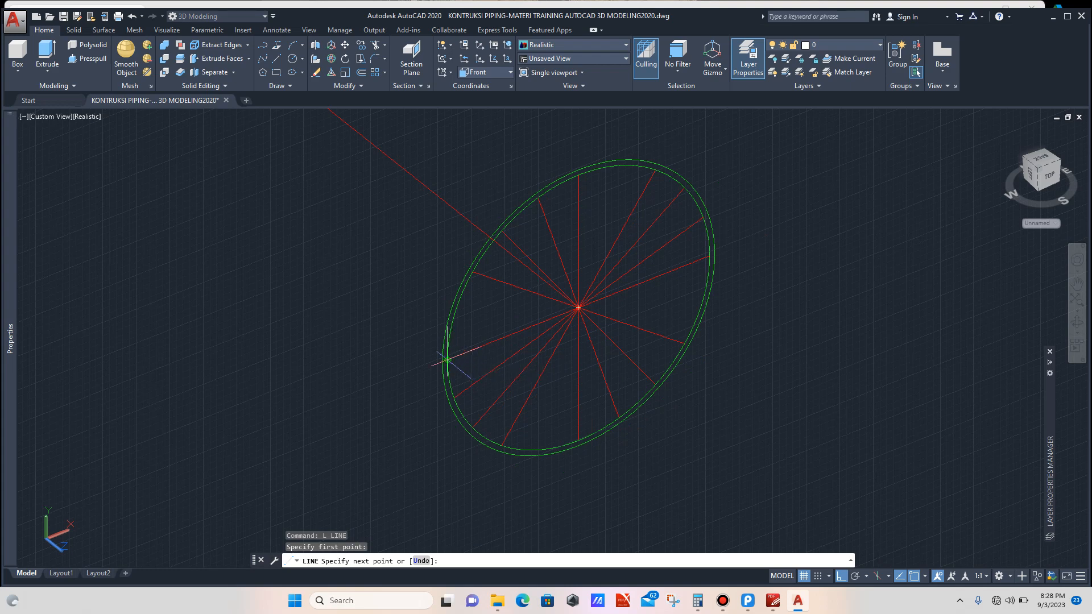
{"action": "left_click", "coordinate": [448, 359]}
{"action": "key", "text": "Escape"}
{"action": "scroll", "coordinate": [573, 307], "scroll_direction": "up", "scroll_amount": 2}
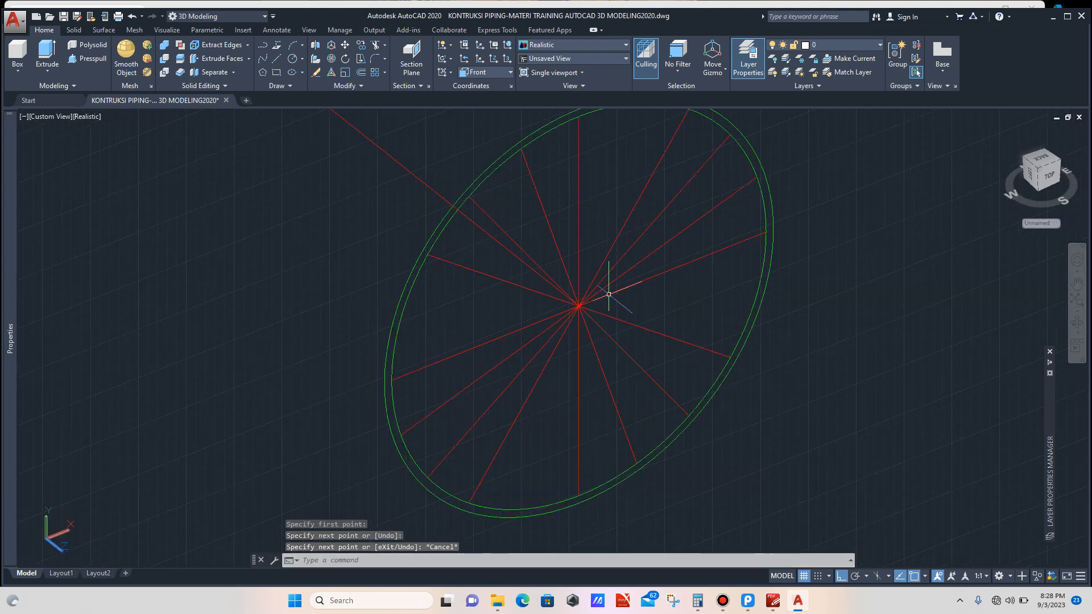
{"action": "left_click", "coordinate": [668, 280]}
{"action": "left_click", "coordinate": [537, 223]}
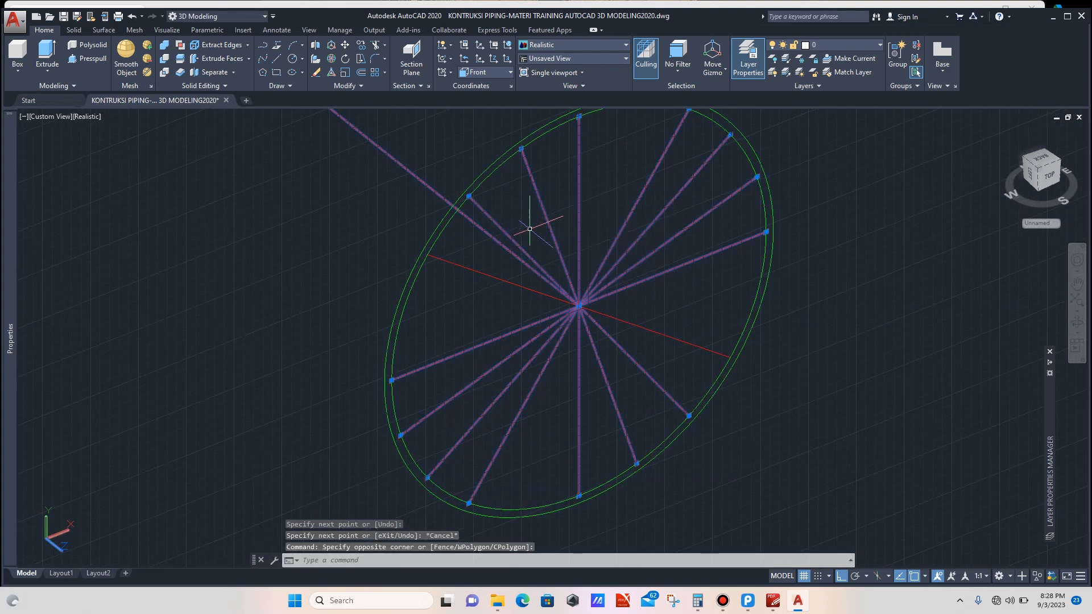
{"action": "key", "text": "Escape"}
Step: Select the eight radial lines in the branch circle and rotate them 18 degrees about its centre
{"action": "scroll", "coordinate": [529, 228], "scroll_direction": "up", "scroll_amount": 3}
{"action": "left_click", "coordinate": [519, 227]}
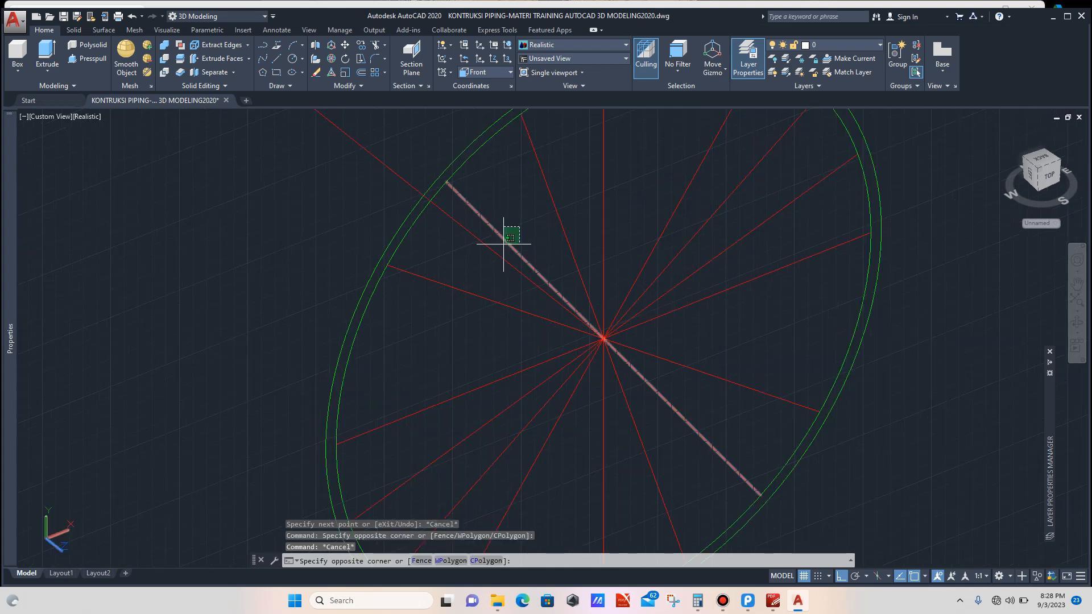
{"action": "left_click", "coordinate": [504, 244]}
{"action": "left_click", "coordinate": [752, 298]}
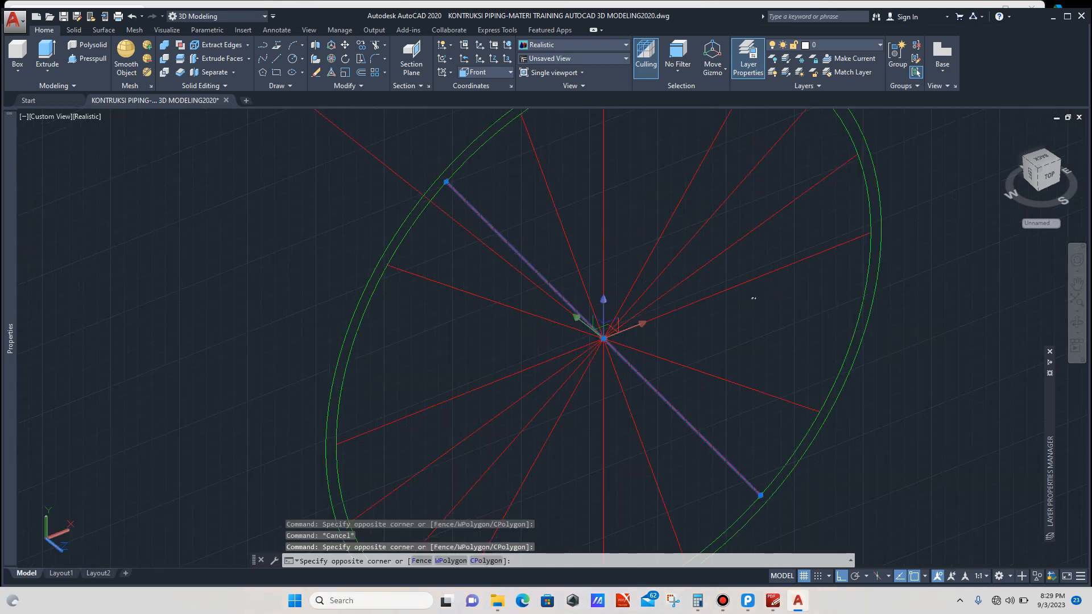
{"action": "left_click", "coordinate": [561, 215]}
{"action": "left_click", "coordinate": [733, 327]}
{"action": "left_click", "coordinate": [707, 378]}
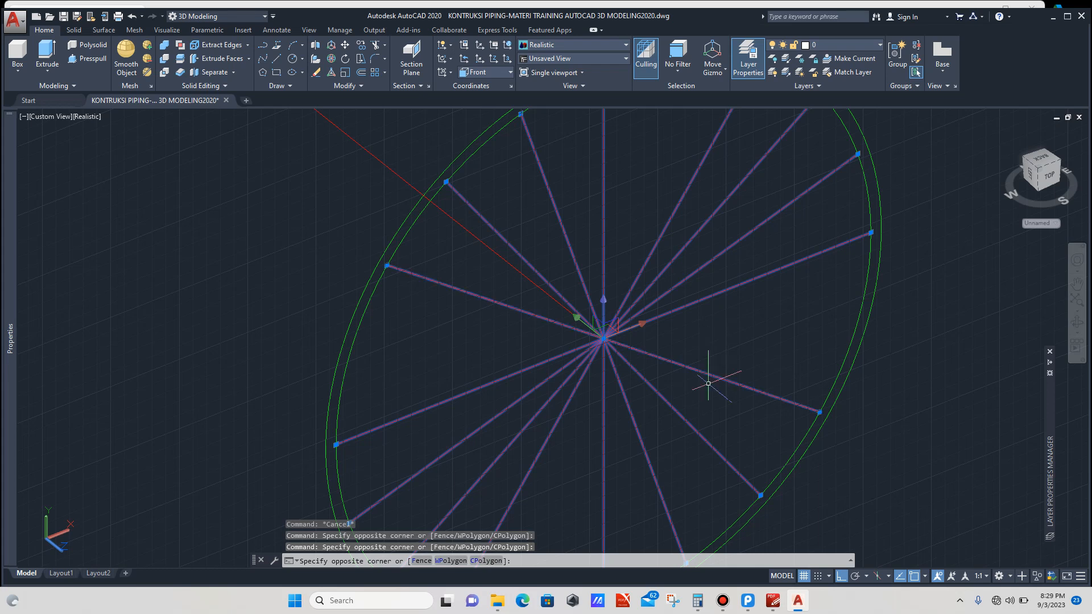
{"action": "type", "text": "RO"}
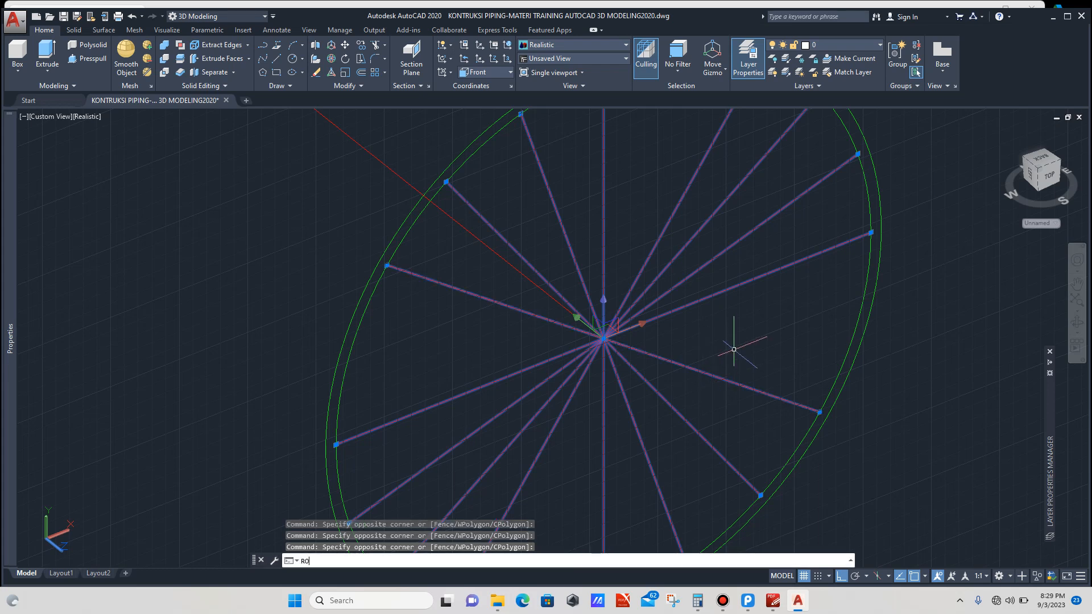
{"action": "key", "text": "Return"}
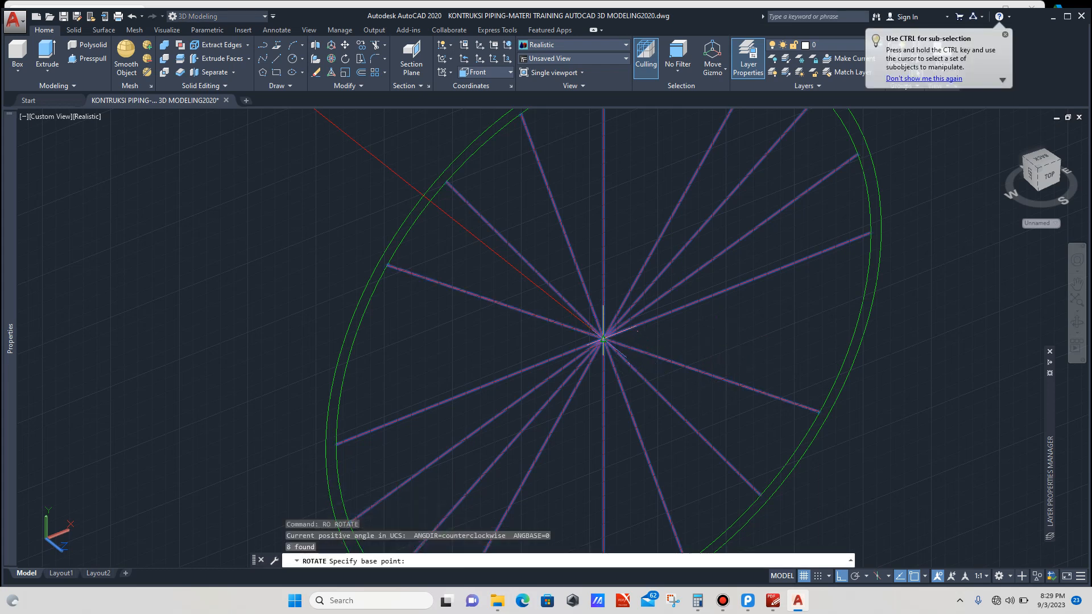
{"action": "left_click", "coordinate": [603, 340]}
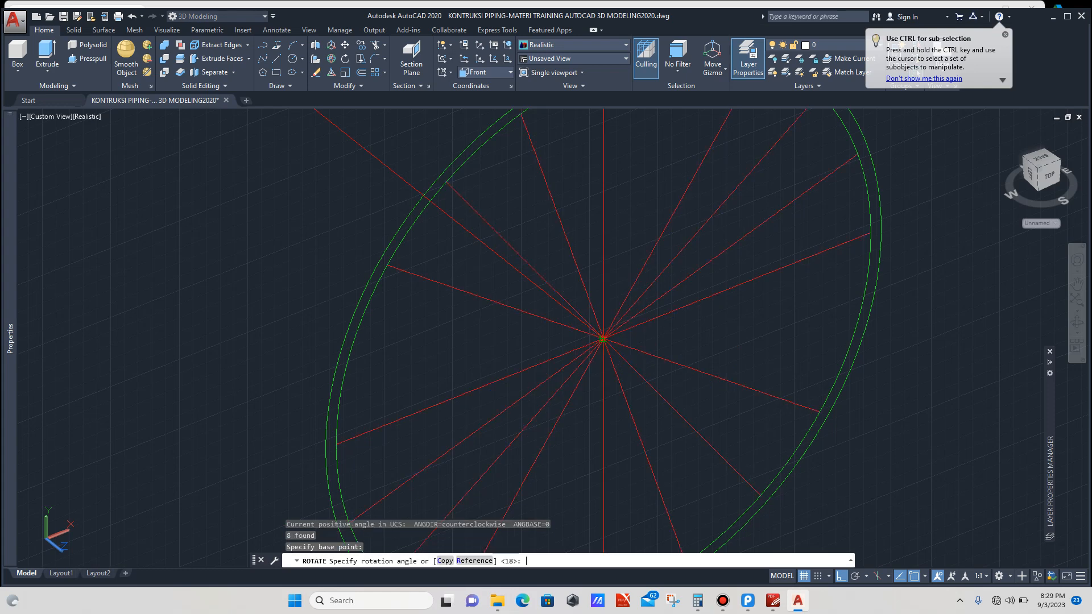
{"action": "type", "text": "18"}
{"action": "key", "text": "Return"}
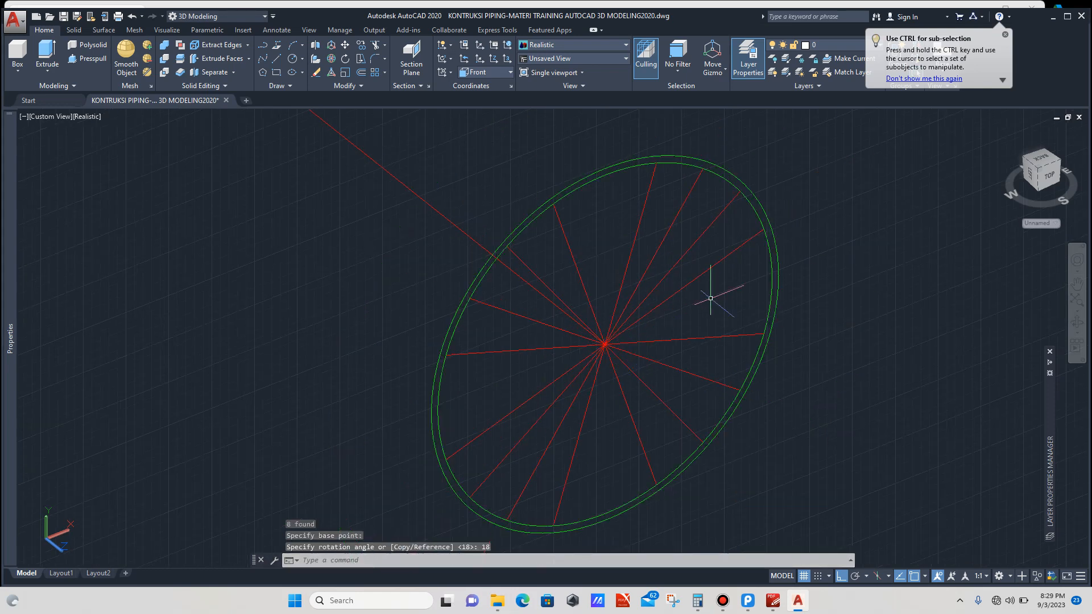
Step: Draw a line across the branch circle from its top quadrant to its bottom quadrant
{"action": "type", "text": "l"}
{"action": "key", "text": "Return"}
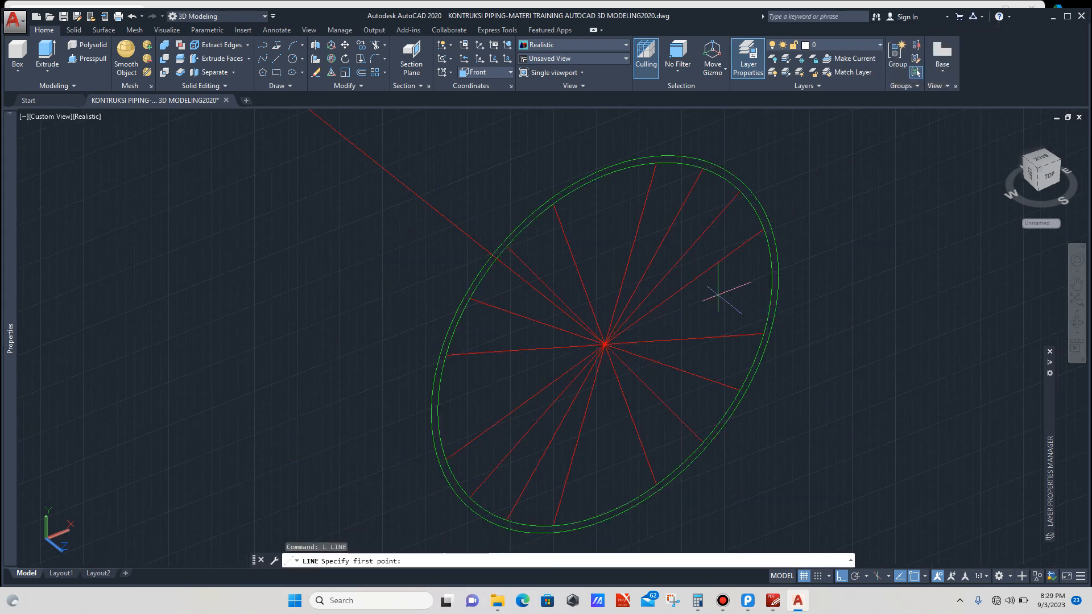
{"action": "left_click", "coordinate": [605, 174]}
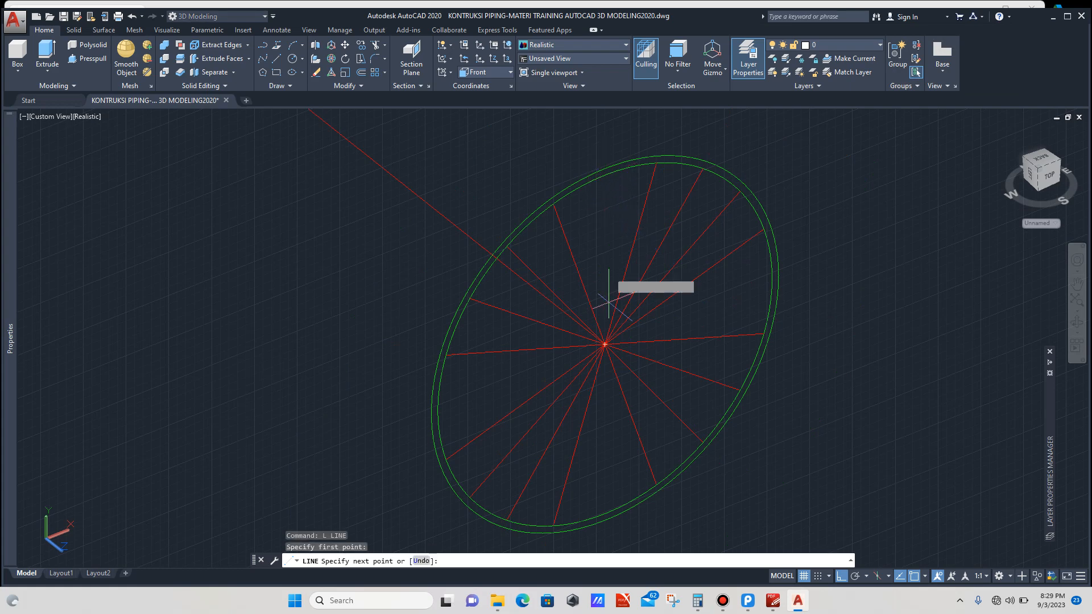
{"action": "left_click", "coordinate": [605, 515]}
{"action": "key", "text": "Escape"}
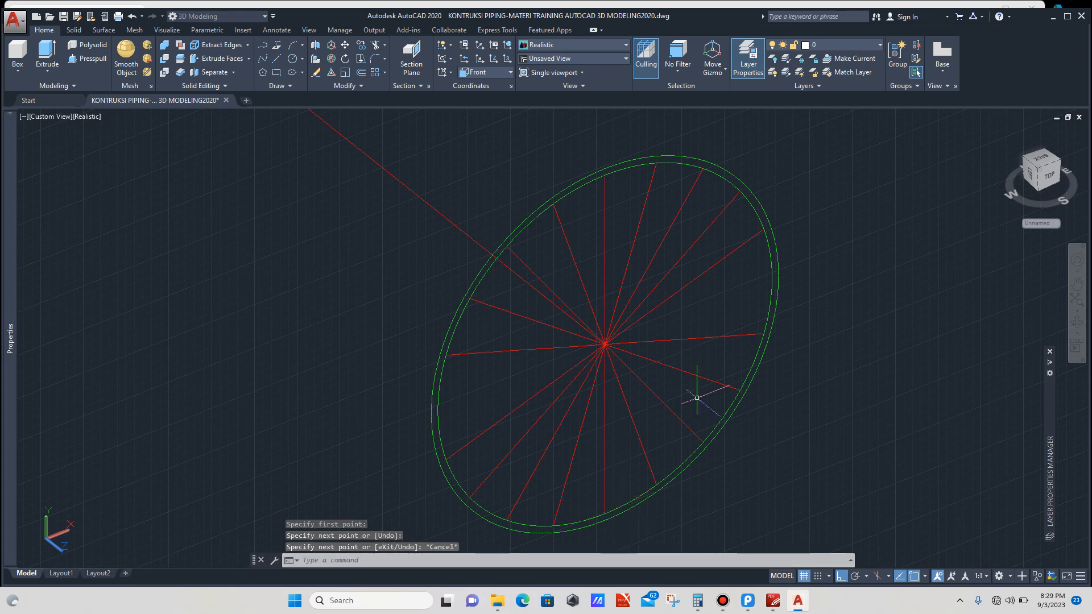
Step: Draw a line across the branch circle between its two side quadrants
{"action": "type", "text": "l"}
{"action": "key", "text": "Return"}
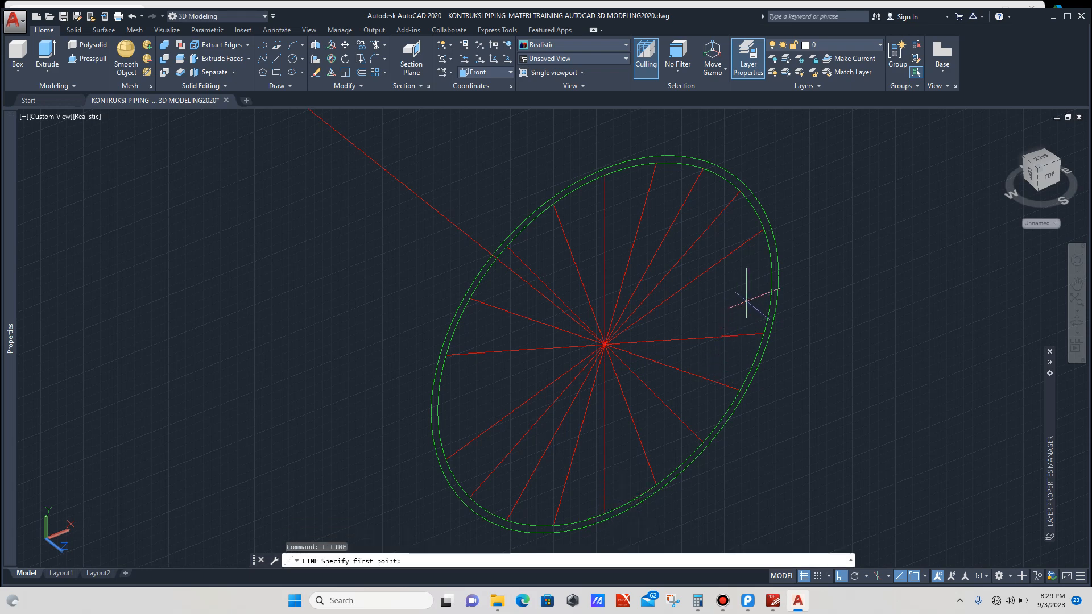
{"action": "left_click", "coordinate": [774, 277]}
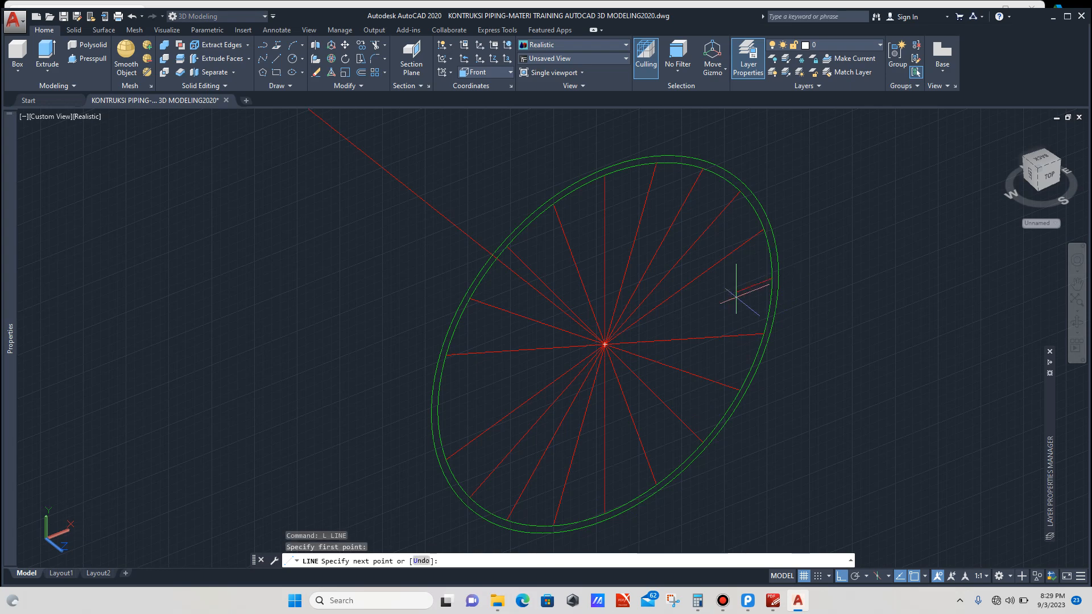
{"action": "scroll", "coordinate": [520, 393], "scroll_direction": "up", "scroll_amount": 2}
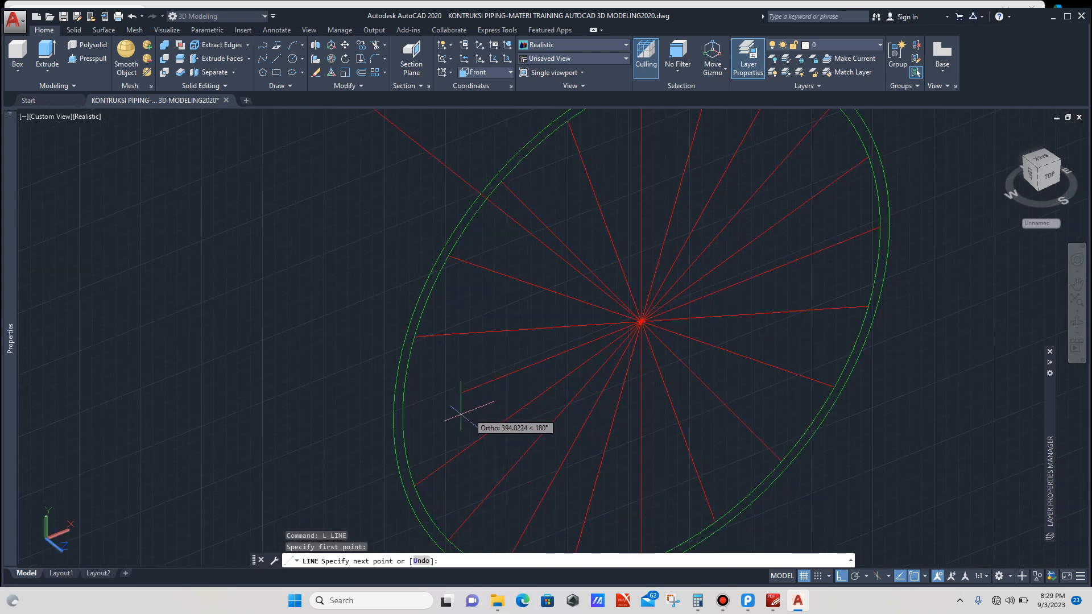
{"action": "left_click", "coordinate": [402, 416]}
{"action": "key", "text": "Escape"}
Step: Set the UCS to World and start a line, cancelling it before picking any point
{"action": "scroll", "coordinate": [403, 416], "scroll_direction": "down", "scroll_amount": 5}
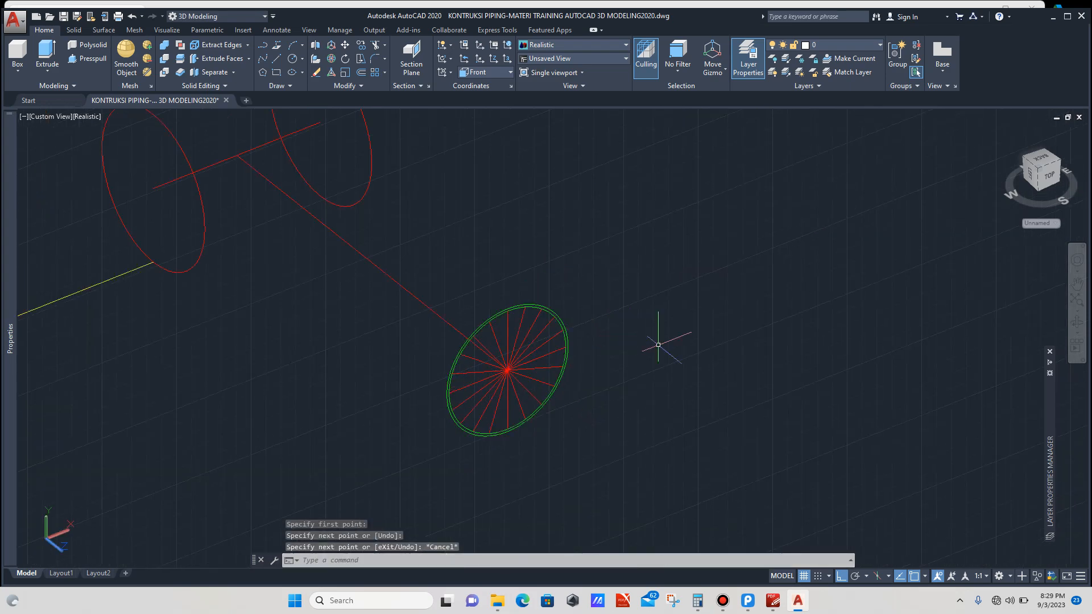
{"action": "left_click", "coordinate": [1077, 322]}
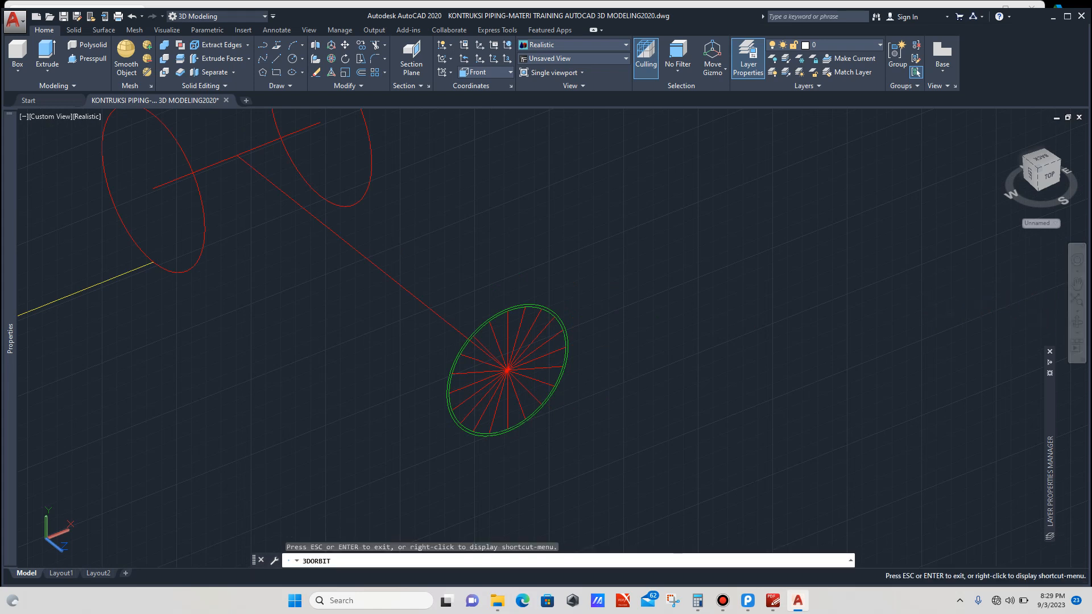
{"action": "left_click_drag", "start_coordinate": [478, 357], "coordinate": [478, 347]}
{"action": "left_click_drag", "start_coordinate": [704, 393], "coordinate": [710, 393]}
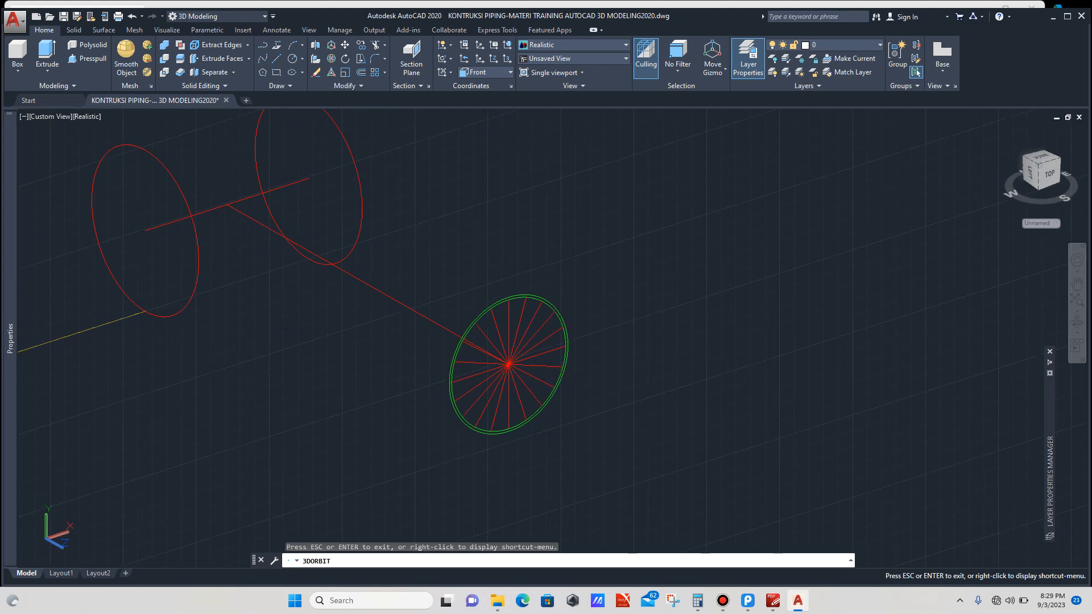
{"action": "scroll", "coordinate": [710, 393], "scroll_direction": "down", "scroll_amount": 3}
{"action": "key", "text": "Escape"}
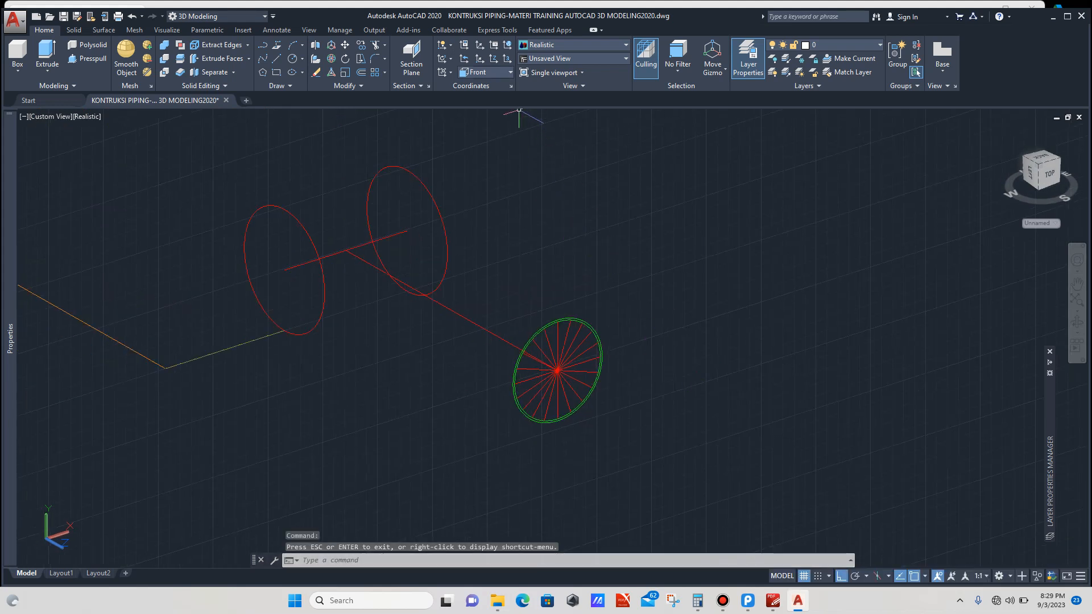
{"action": "left_click", "coordinate": [484, 72]}
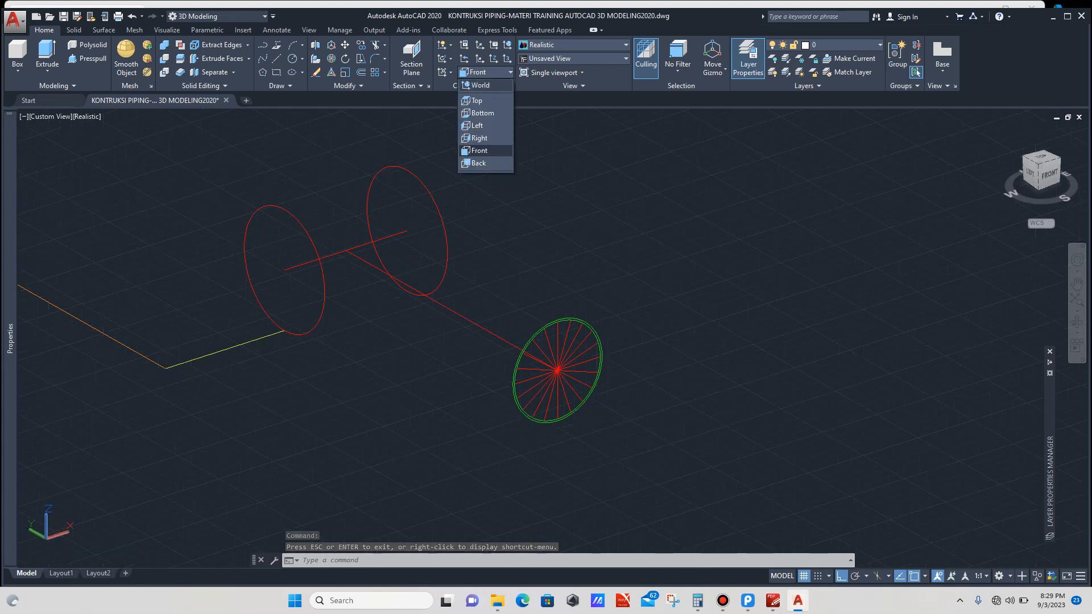
{"action": "left_click", "coordinate": [484, 163]}
{"action": "scroll", "coordinate": [499, 305], "scroll_direction": "down", "scroll_amount": 3}
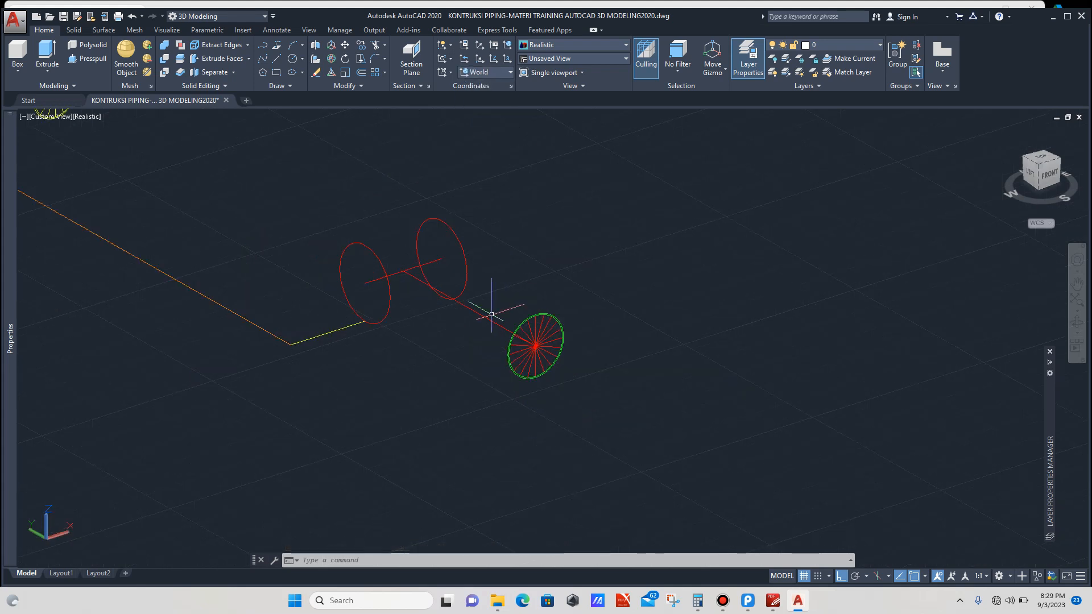
{"action": "scroll", "coordinate": [453, 277], "scroll_direction": "up", "scroll_amount": 2}
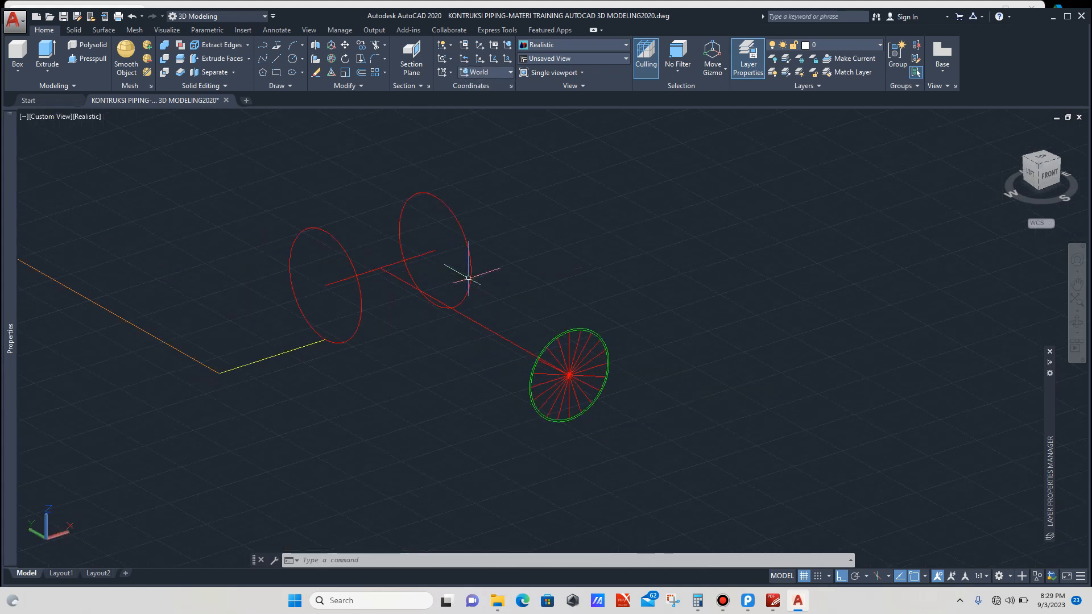
{"action": "scroll", "coordinate": [515, 275], "scroll_direction": "up", "scroll_amount": 2}
{"action": "type", "text": "L"}
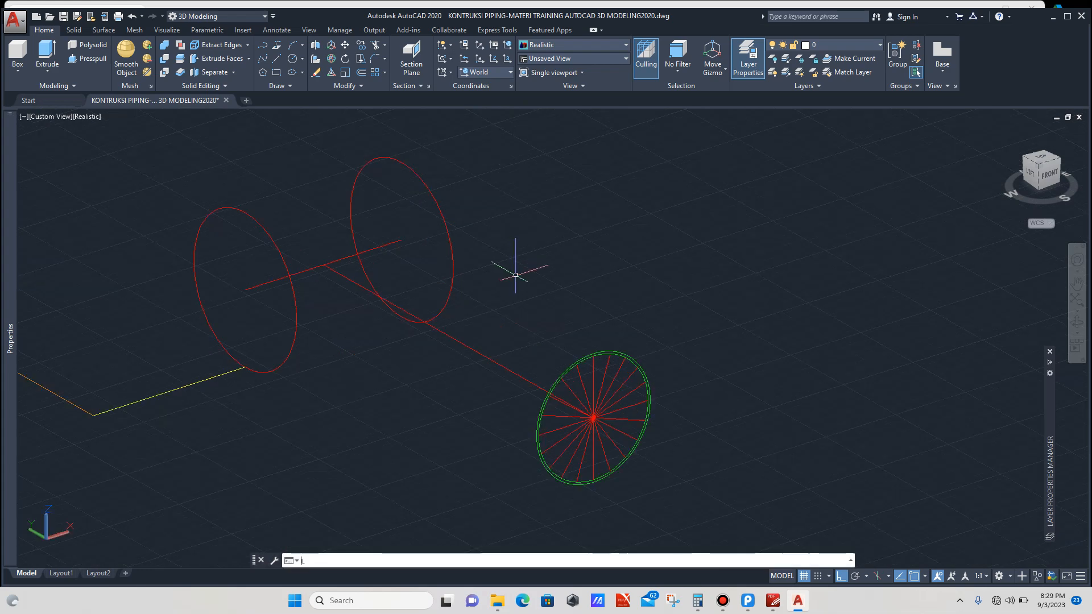
{"action": "key", "text": "Return"}
{"action": "scroll", "coordinate": [497, 267], "scroll_direction": "down", "scroll_amount": 2}
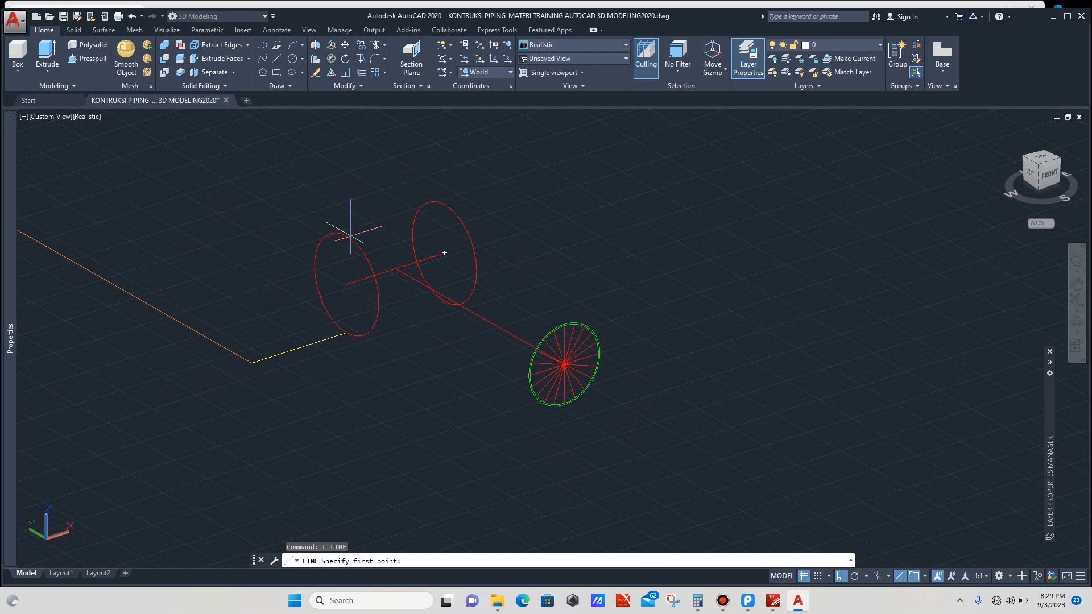
{"action": "key", "text": "Escape"}
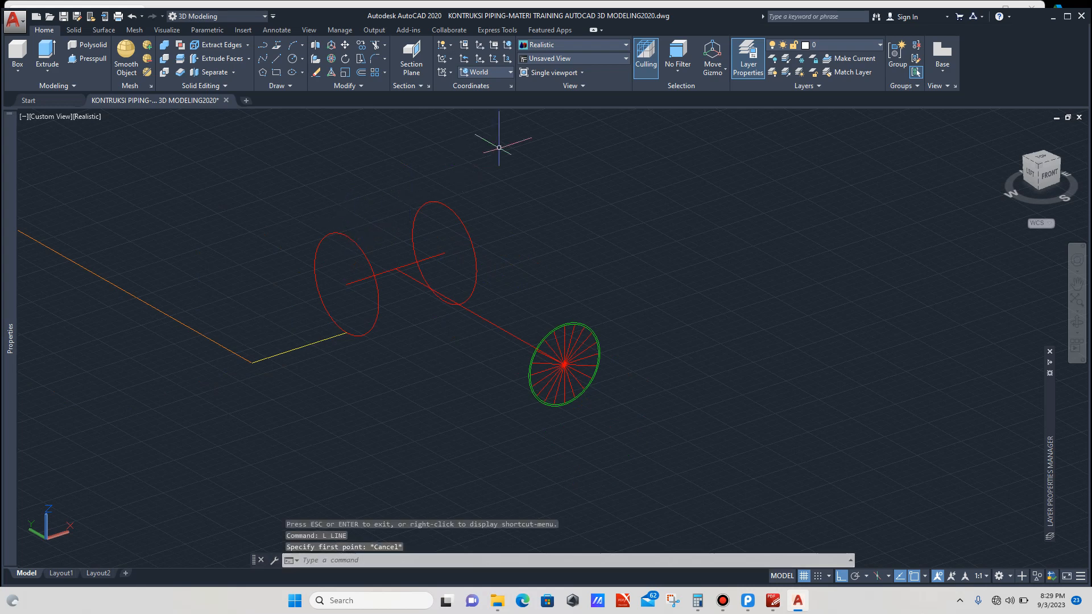
Step: Set the UCS to Right and draw a vertical line across the main pipe's near end circle
{"action": "left_click", "coordinate": [510, 72]}
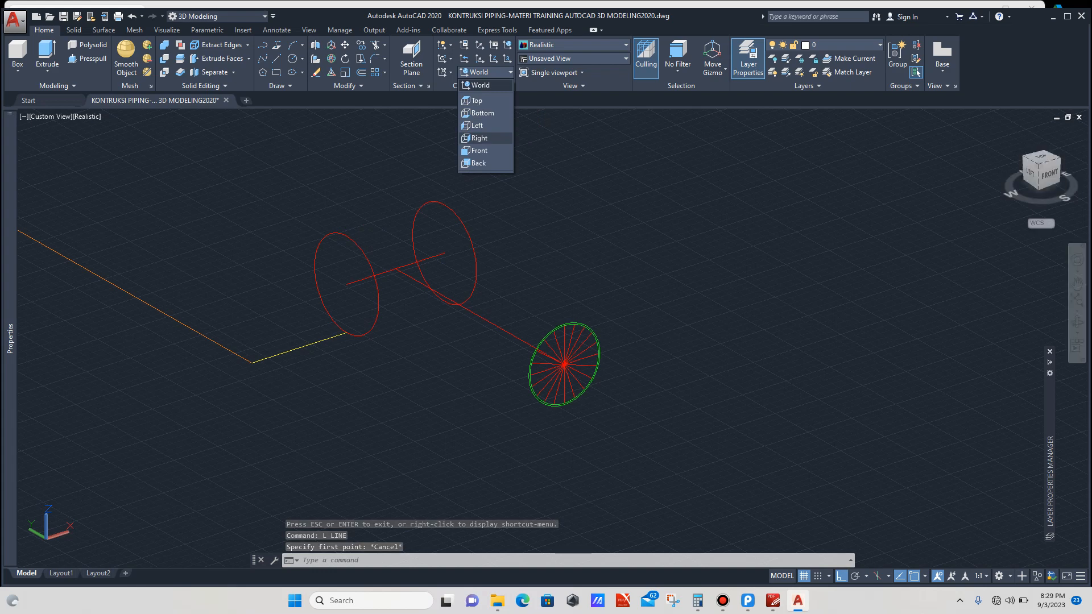
{"action": "left_click", "coordinate": [479, 138]}
{"action": "type", "text": "l"}
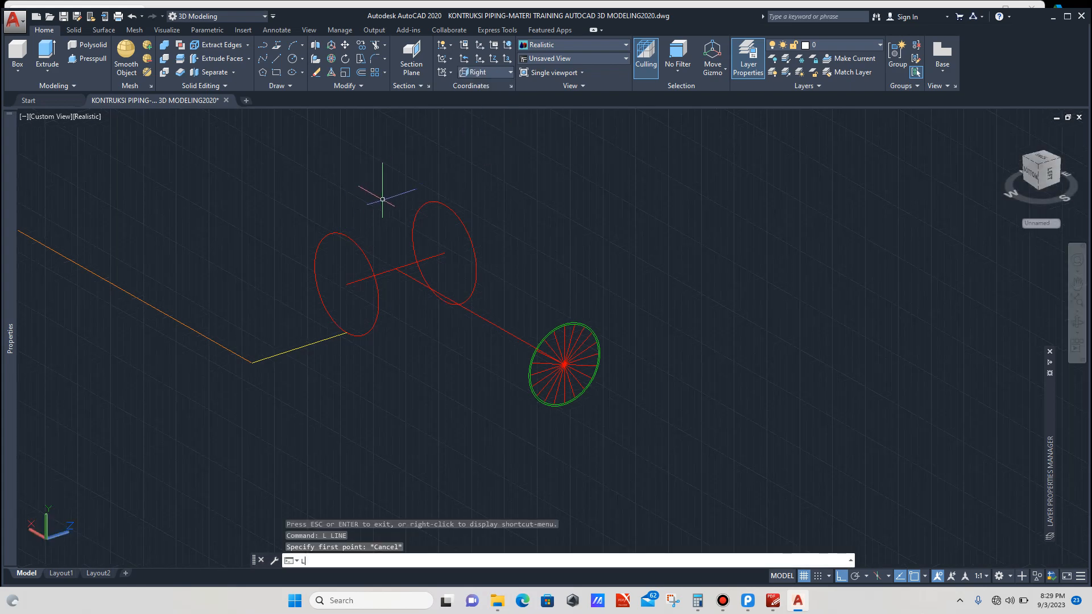
{"action": "key", "text": "Return"}
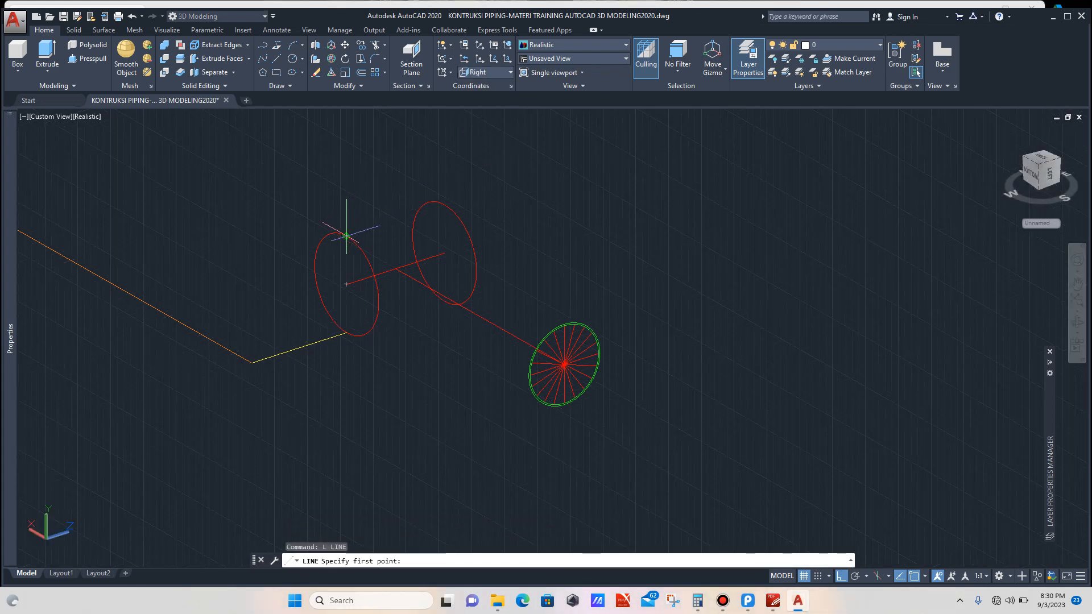
{"action": "left_click", "coordinate": [346, 332]}
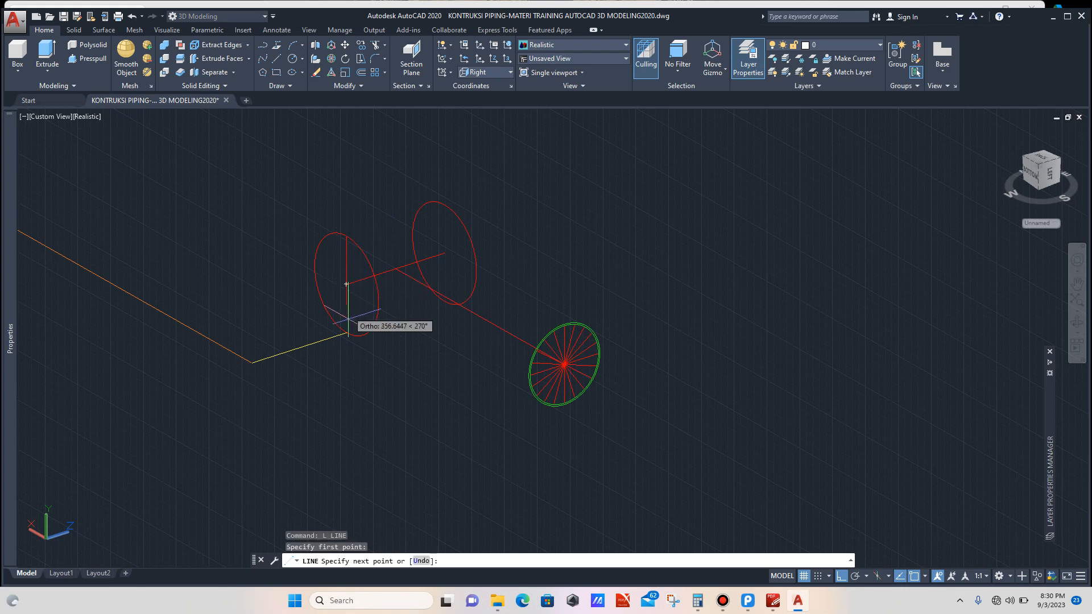
{"action": "left_click", "coordinate": [346, 285]}
{"action": "key", "text": "Escape"}
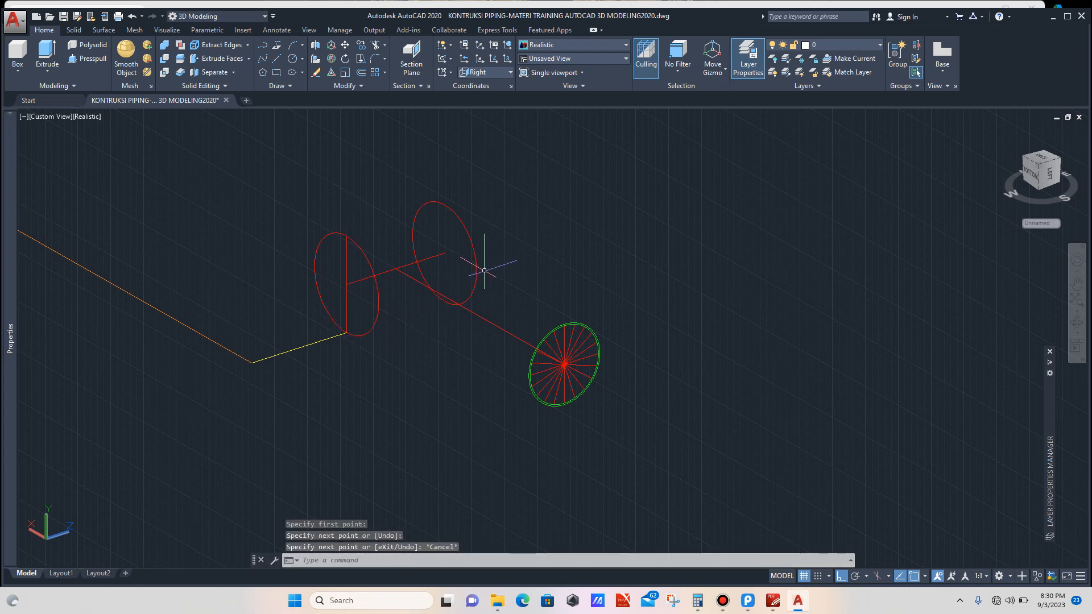
Step: Draw a line parallel to the main pipe's axis connecting its two end circles
{"action": "scroll", "coordinate": [484, 270], "scroll_direction": "up", "scroll_amount": 2}
{"action": "type", "text": "L"}
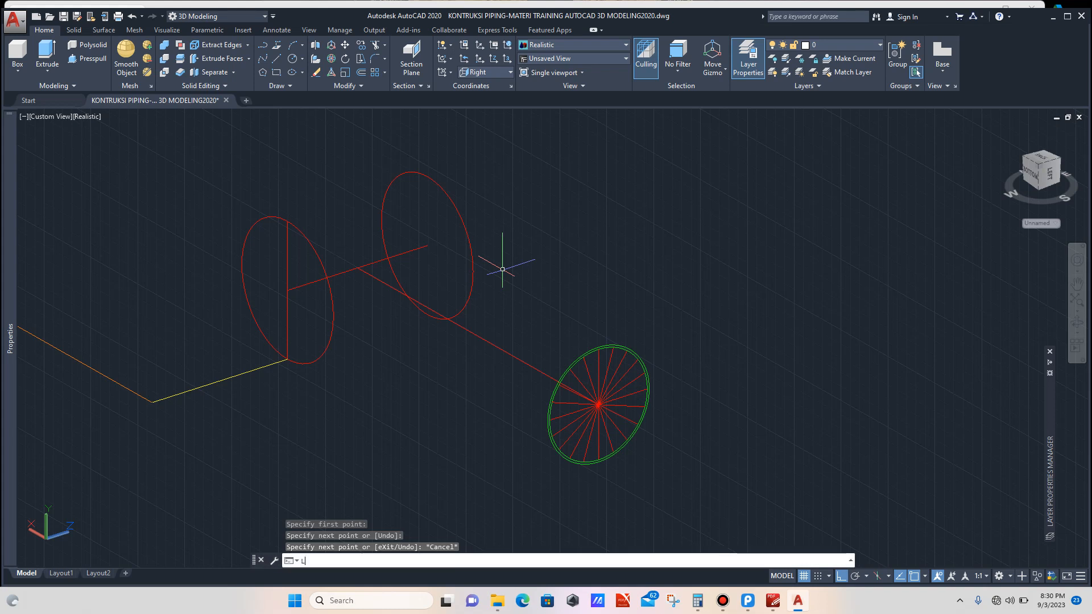
{"action": "key", "text": "Return"}
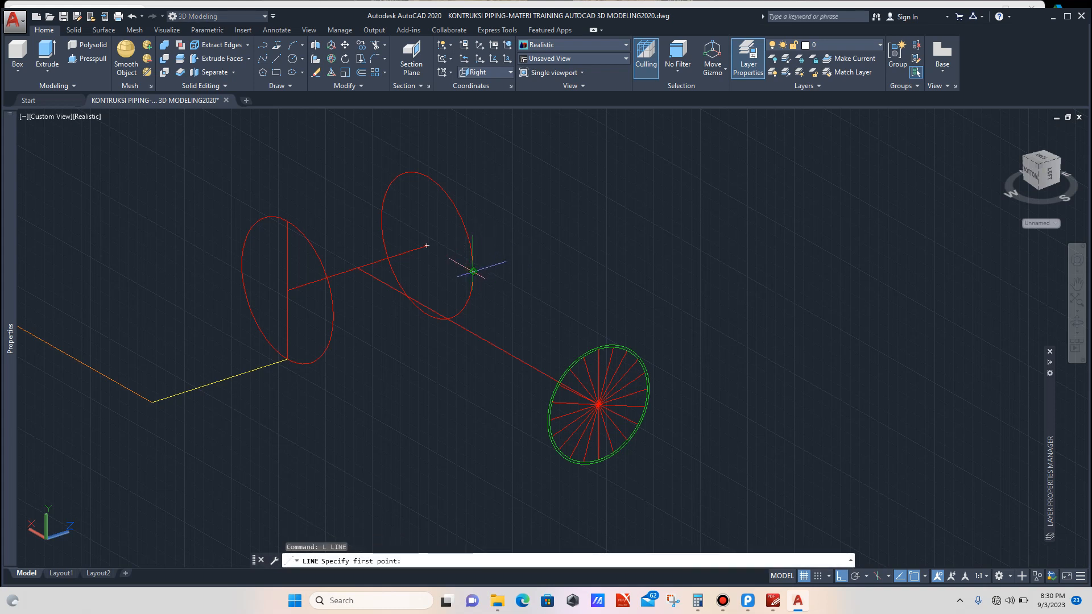
{"action": "left_click", "coordinate": [473, 272]}
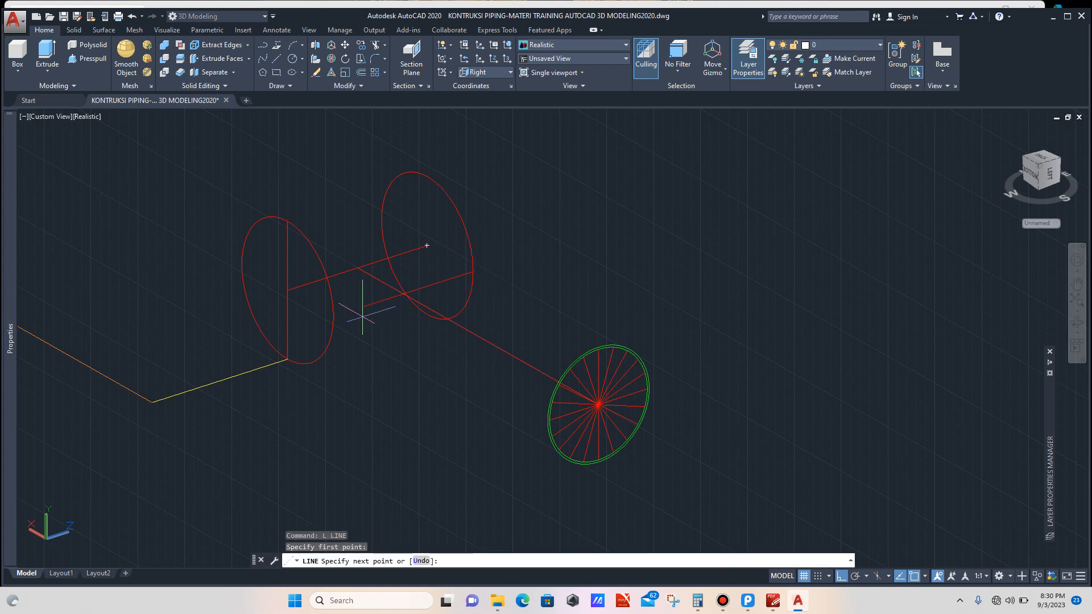
{"action": "left_click", "coordinate": [287, 290]}
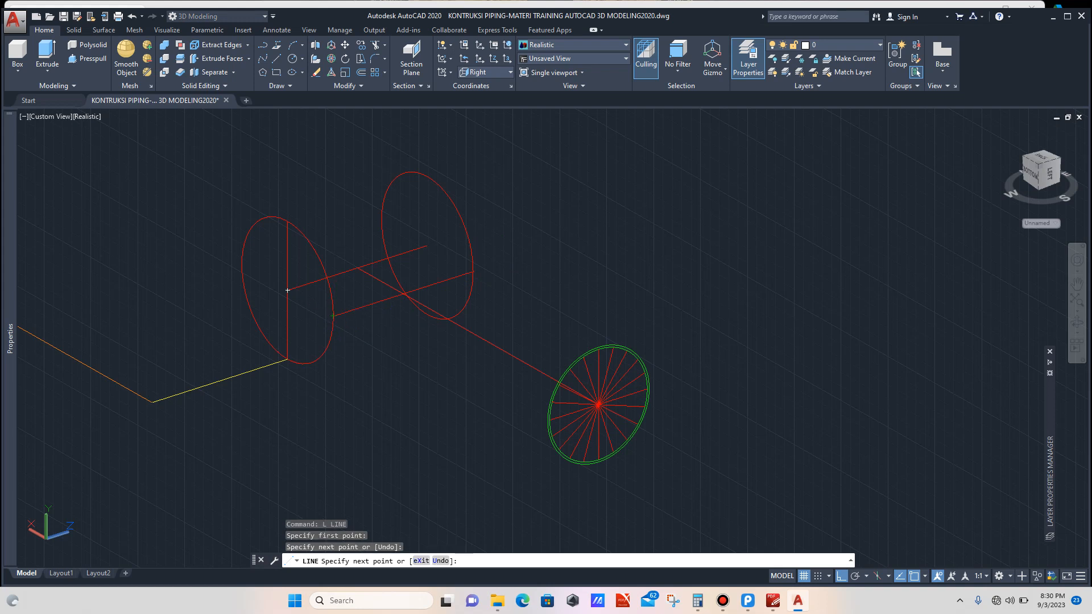
{"action": "key", "text": "Escape"}
{"action": "scroll", "coordinate": [430, 313], "scroll_direction": "down", "scroll_amount": 2}
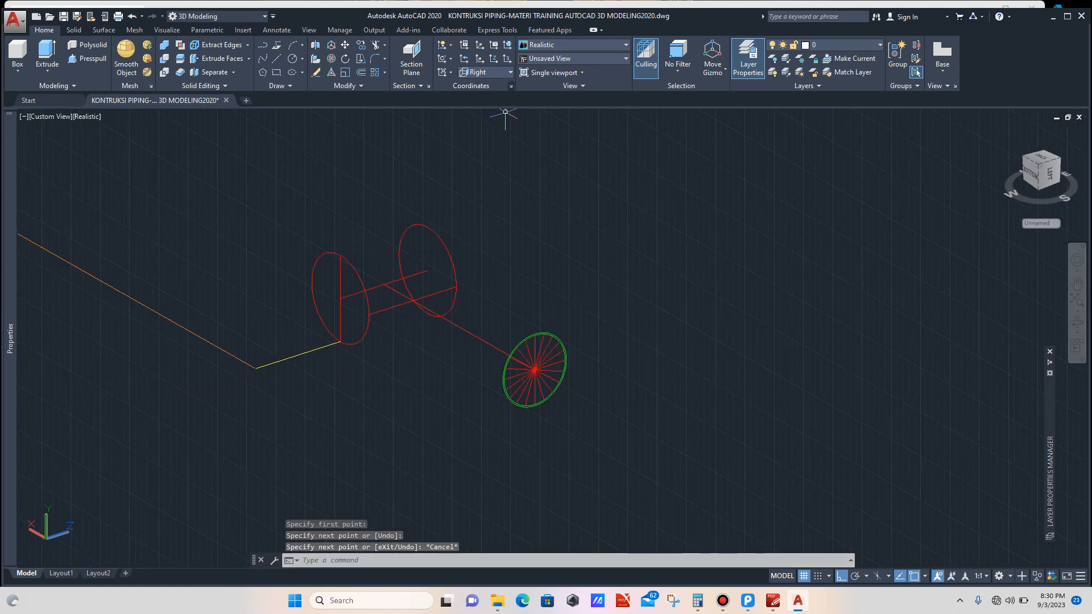
Step: Set the UCS to World and extrude the main pipe's near end circle as a surface up to its far end circle
{"action": "left_click", "coordinate": [487, 73]}
{"action": "left_click", "coordinate": [478, 102]}
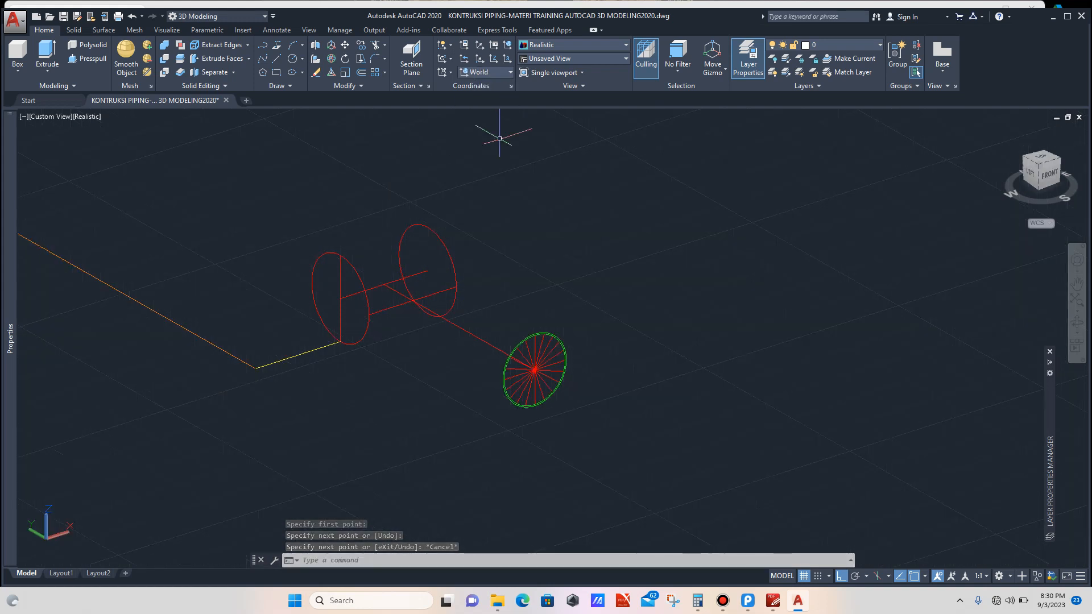
{"action": "scroll", "coordinate": [410, 272], "scroll_direction": "up", "scroll_amount": 4}
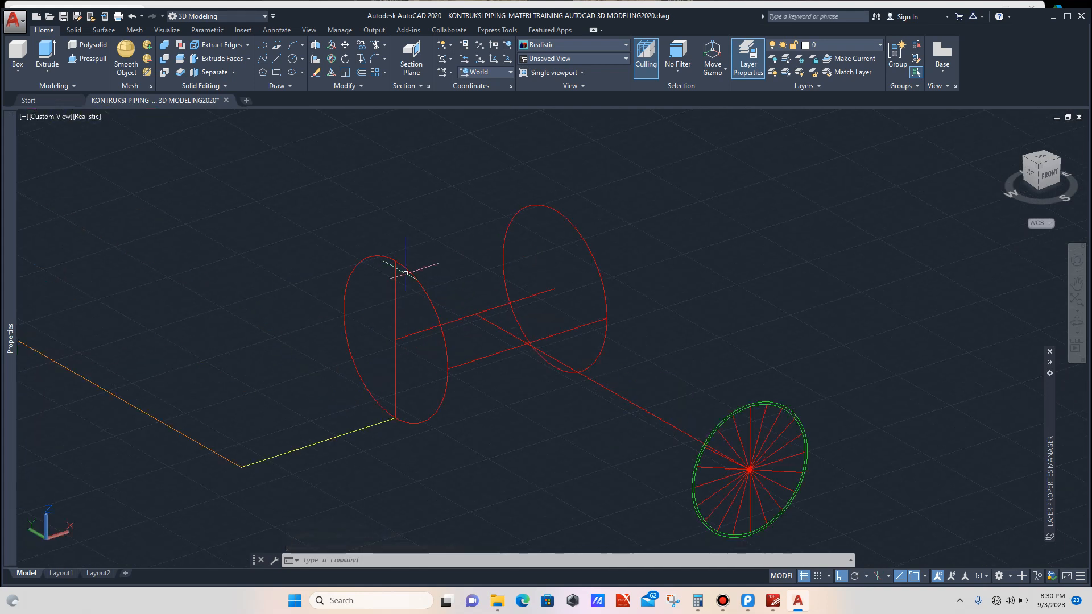
{"action": "scroll", "coordinate": [412, 278], "scroll_direction": "up", "scroll_amount": 2}
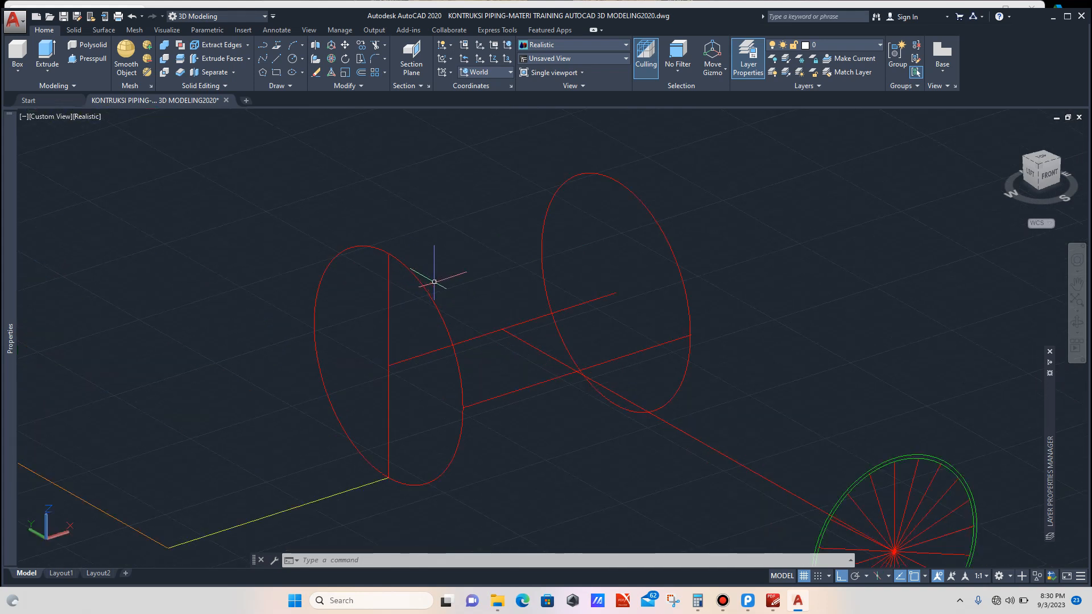
{"action": "left_click", "coordinate": [434, 282]}
{"action": "left_click", "coordinate": [420, 298]}
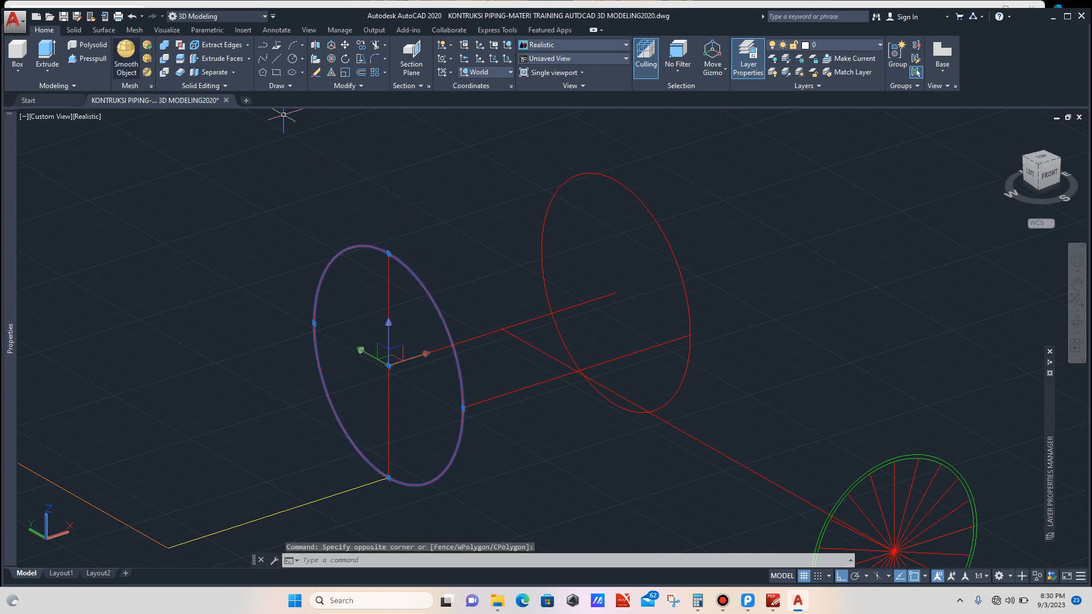
{"action": "left_click", "coordinate": [104, 30]}
{"action": "left_click", "coordinate": [70, 59]}
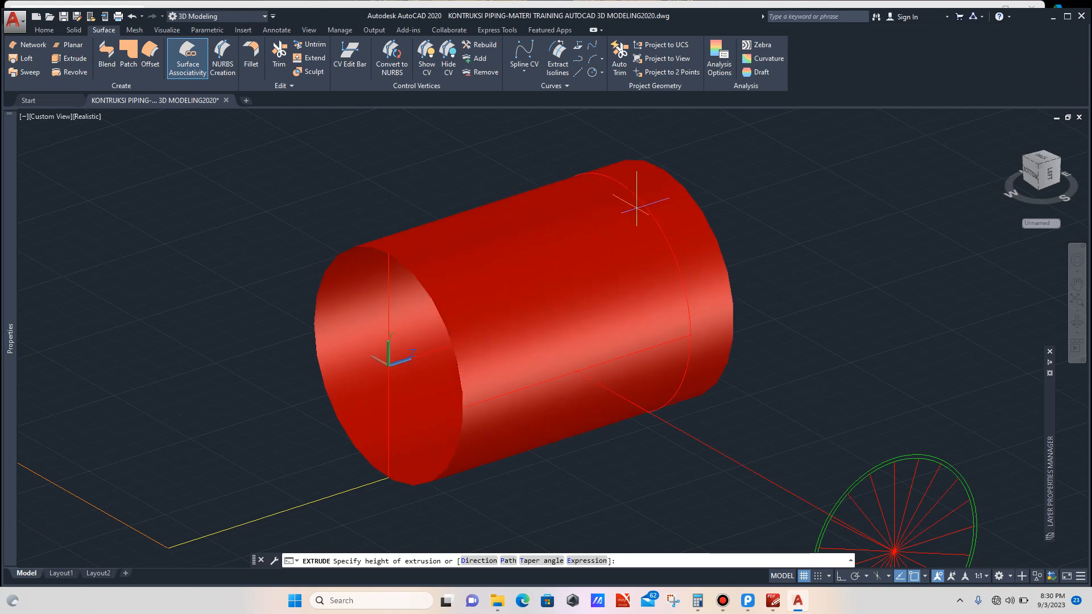
{"action": "left_click", "coordinate": [612, 288]}
Step: Set the current object colour to Green
{"action": "scroll", "coordinate": [503, 274], "scroll_direction": "down", "scroll_amount": 3}
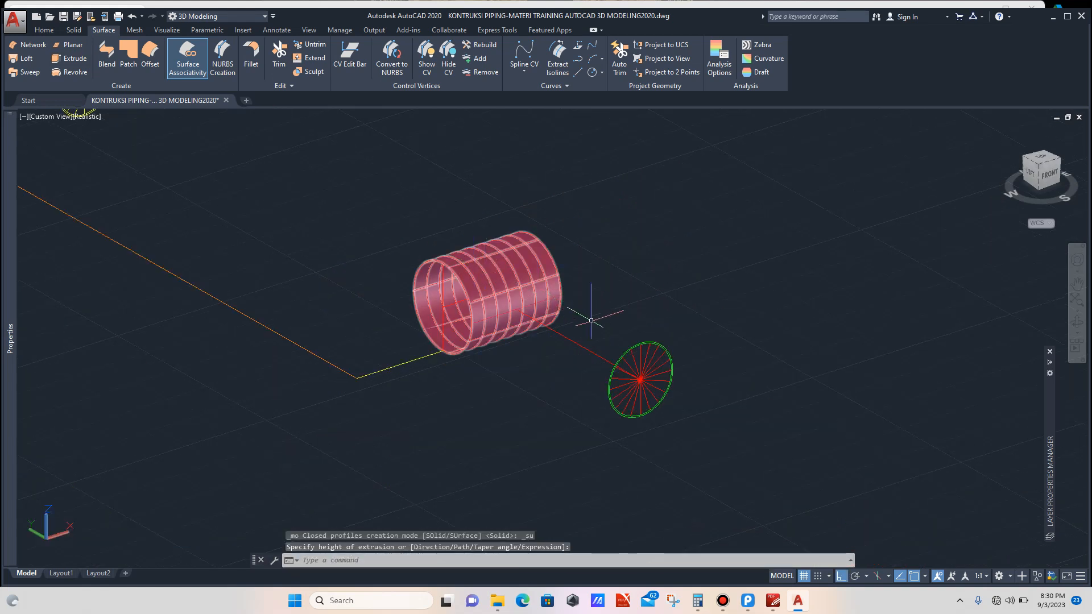
{"action": "scroll", "coordinate": [626, 353], "scroll_direction": "up", "scroll_amount": 1}
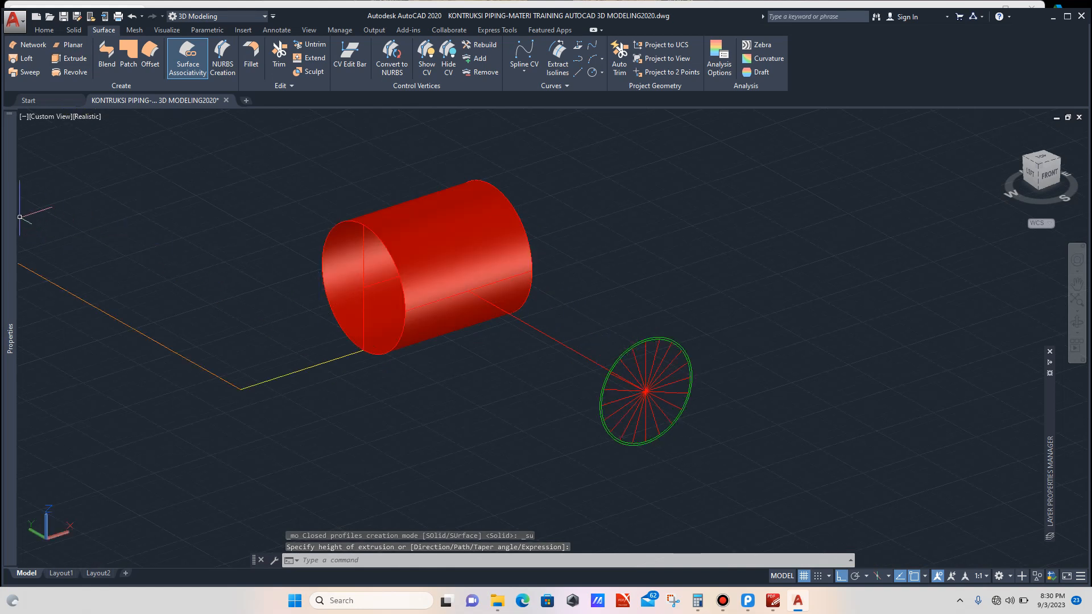
{"action": "mouse_move", "coordinate": [9, 338]}
{"action": "left_click", "coordinate": [165, 150]}
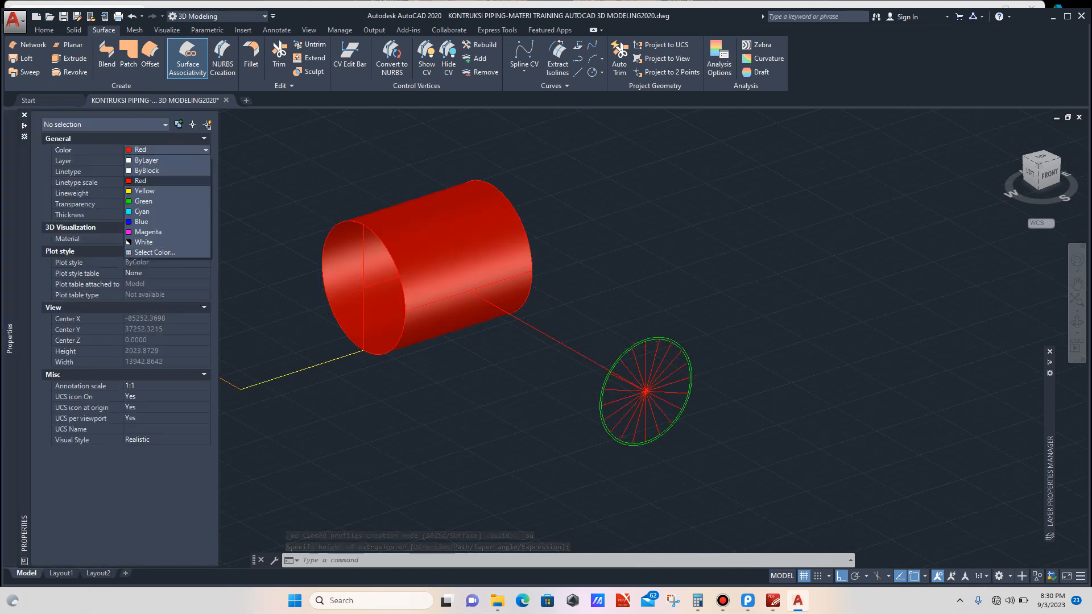
{"action": "left_click", "coordinate": [144, 201]}
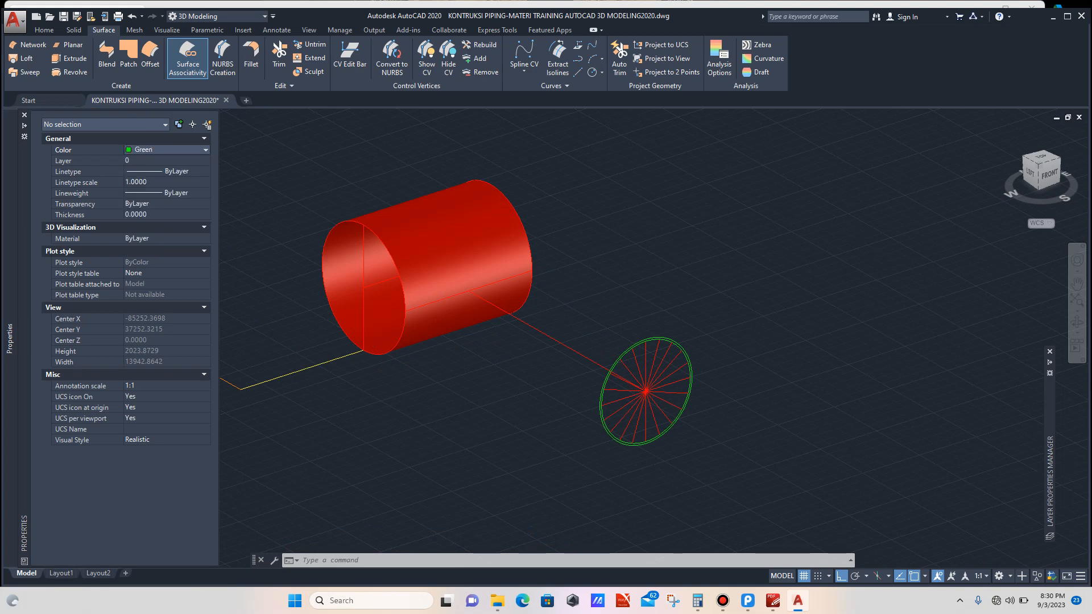
Step: Extrude the branch profile circle as a surface toward the main pipe
{"action": "scroll", "coordinate": [629, 350], "scroll_direction": "up", "scroll_amount": 6}
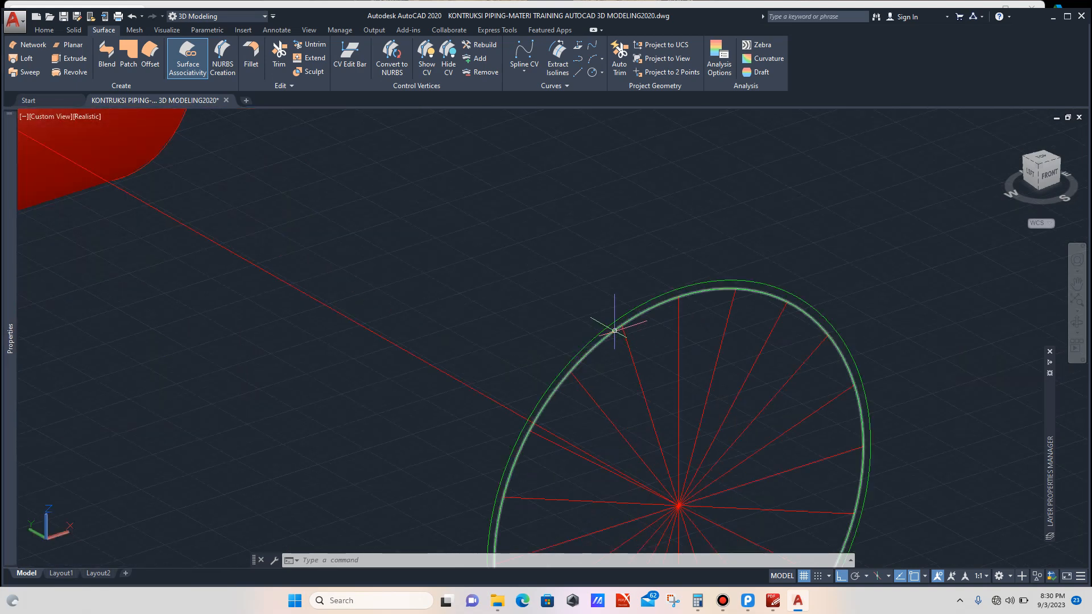
{"action": "left_click", "coordinate": [614, 330]}
{"action": "scroll", "coordinate": [580, 302], "scroll_direction": "down", "scroll_amount": 4}
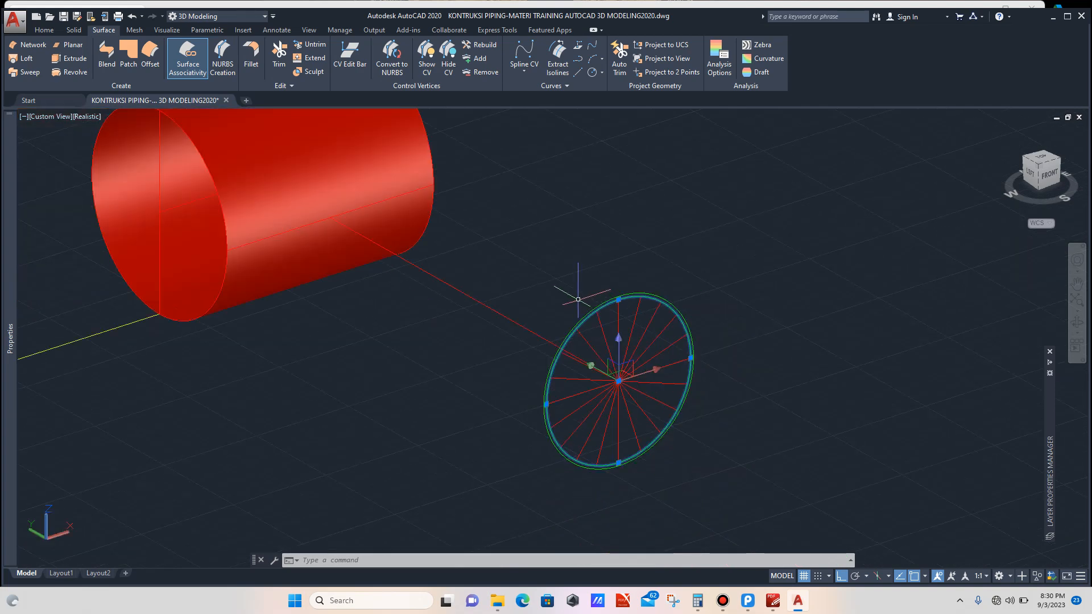
{"action": "left_click", "coordinate": [69, 58]}
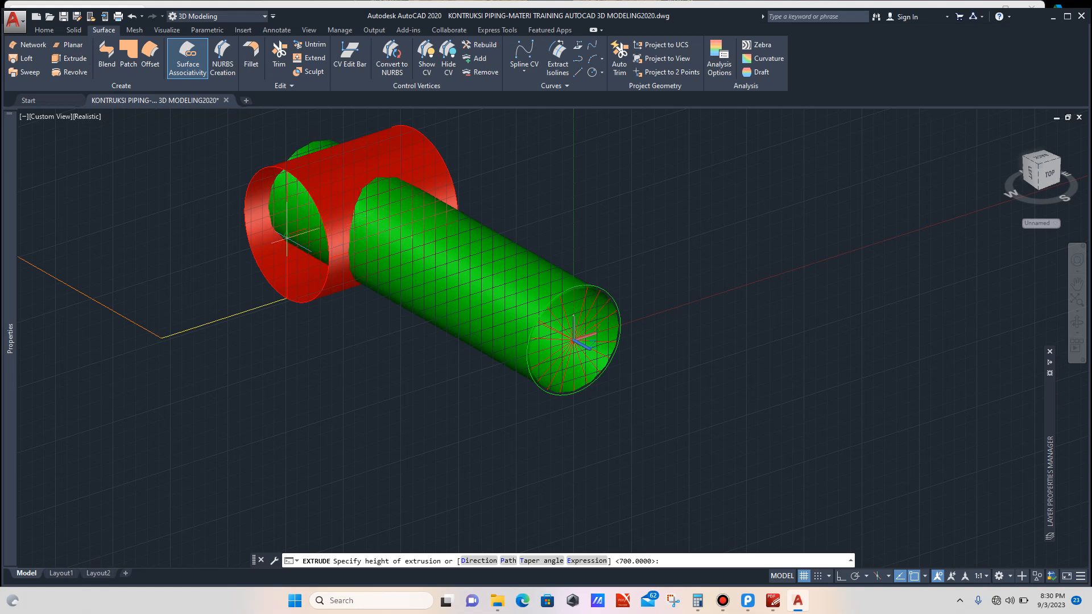
{"action": "left_click", "coordinate": [573, 340]}
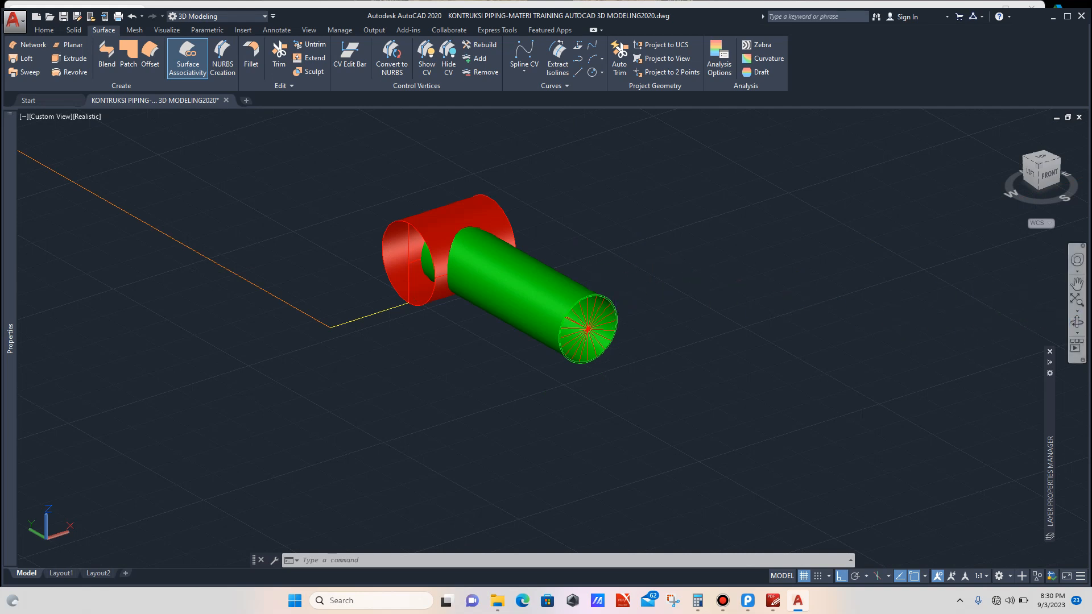
Step: Rotate the branch surface about the branch circle's centre so it points away from the main pipe
{"action": "left_click", "coordinate": [1076, 322]}
{"action": "left_click_drag", "start_coordinate": [569, 296], "coordinate": [397, 329]}
{"action": "key", "text": "Escape"}
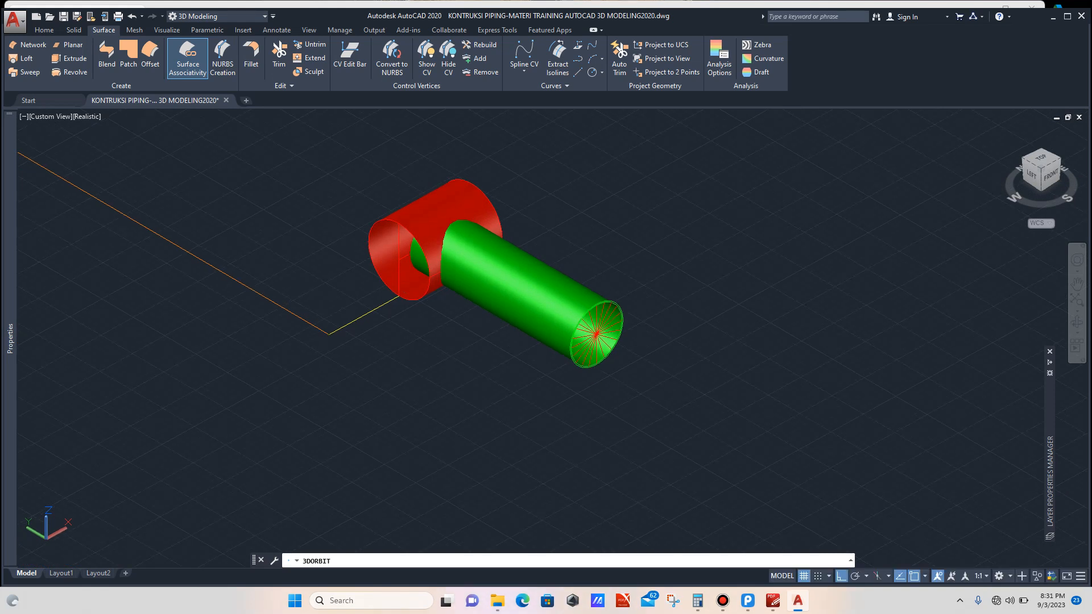
{"action": "left_click", "coordinate": [529, 265]}
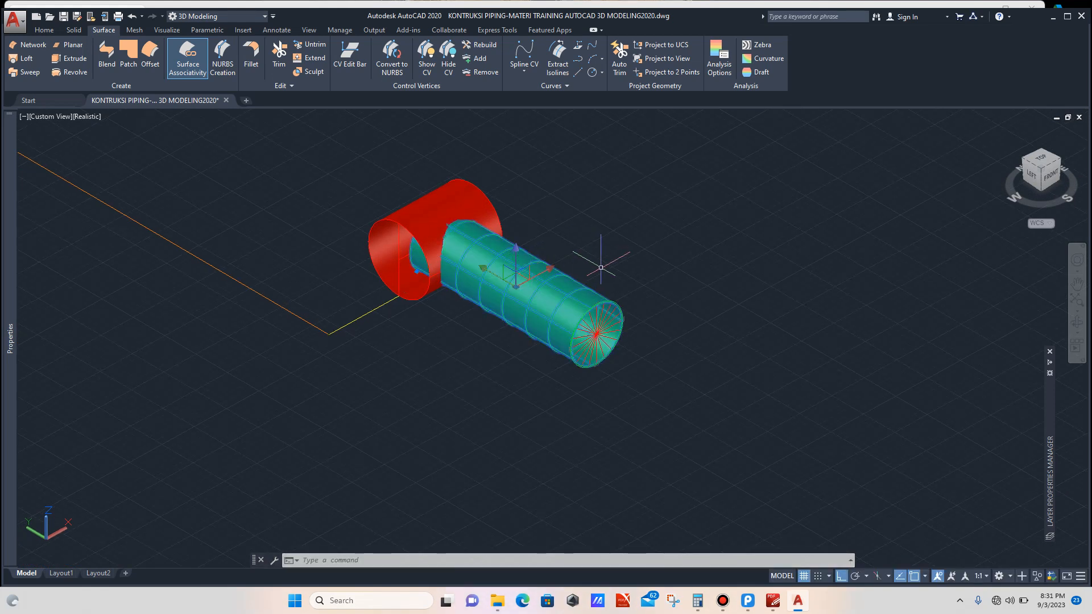
{"action": "type", "text": "R"}
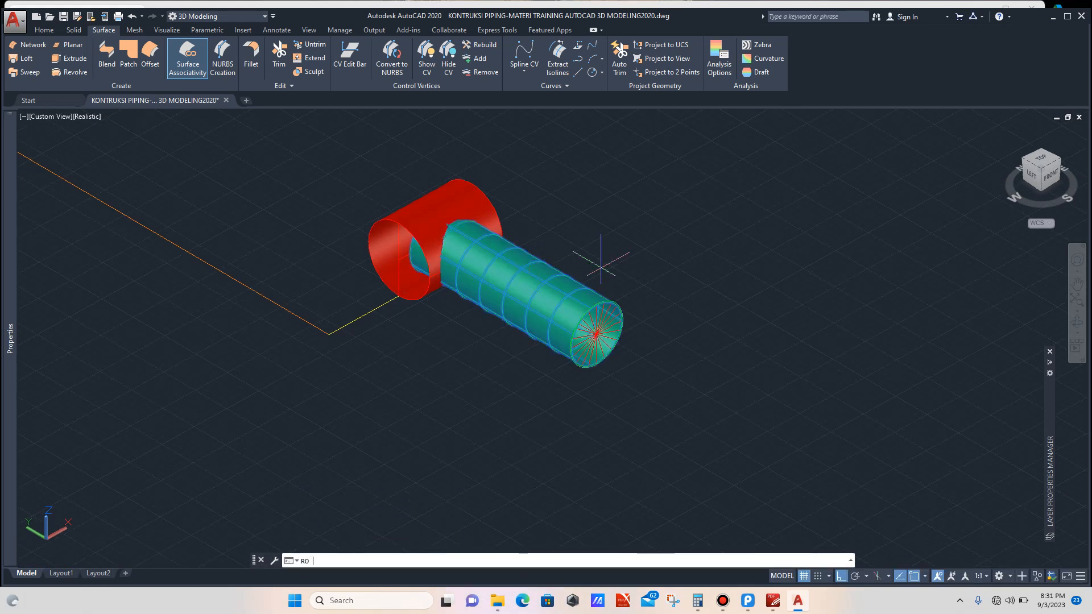
{"action": "type", "text": "O"}
{"action": "key", "text": "Return"}
{"action": "scroll", "coordinate": [604, 363], "scroll_direction": "up", "scroll_amount": 2}
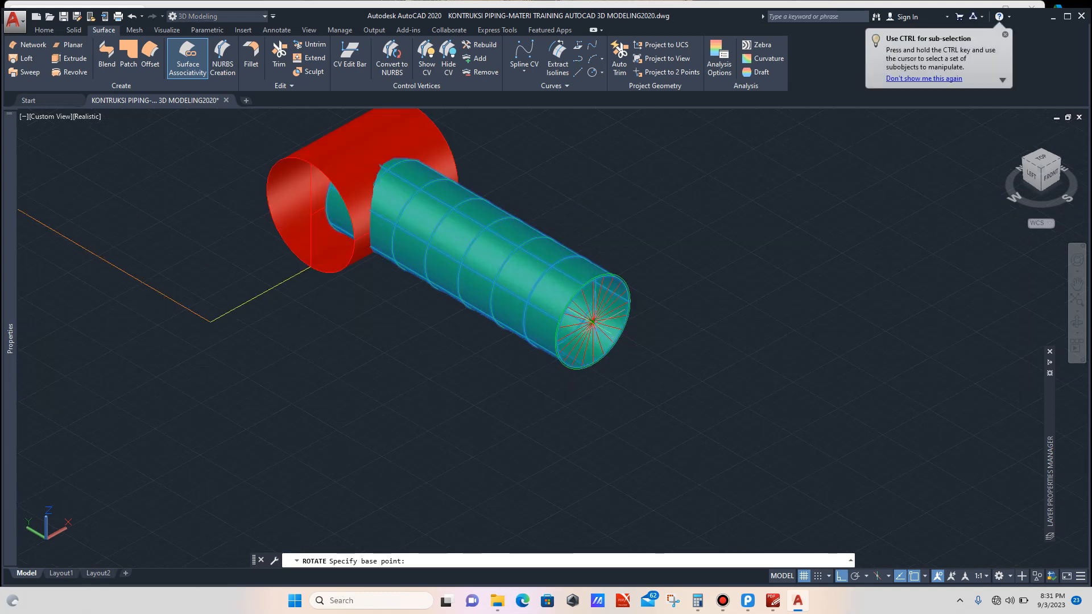
{"action": "left_click", "coordinate": [592, 320]}
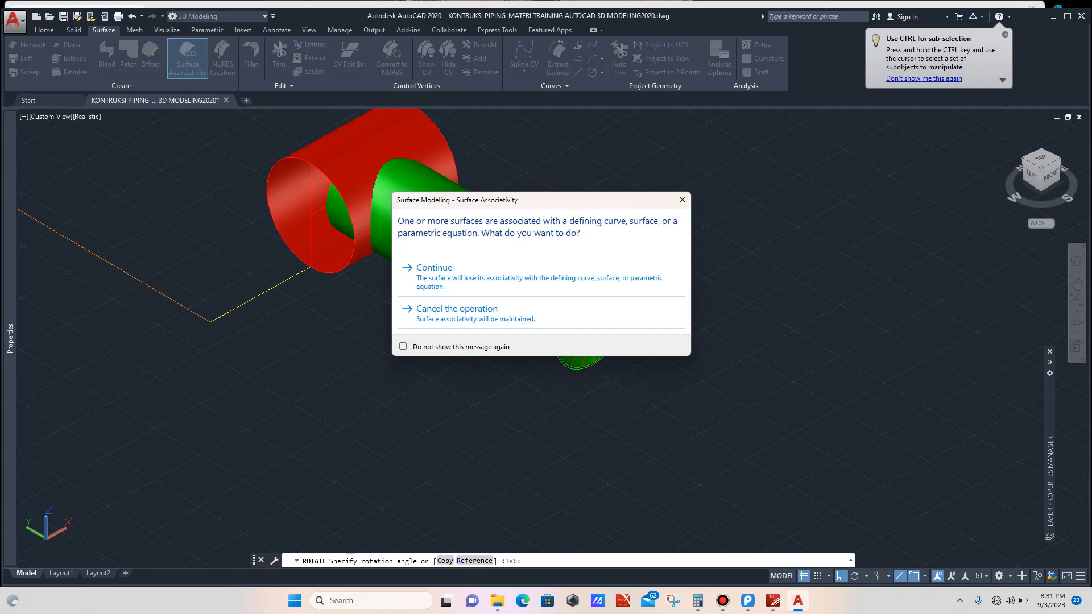
{"action": "left_click", "coordinate": [547, 279]}
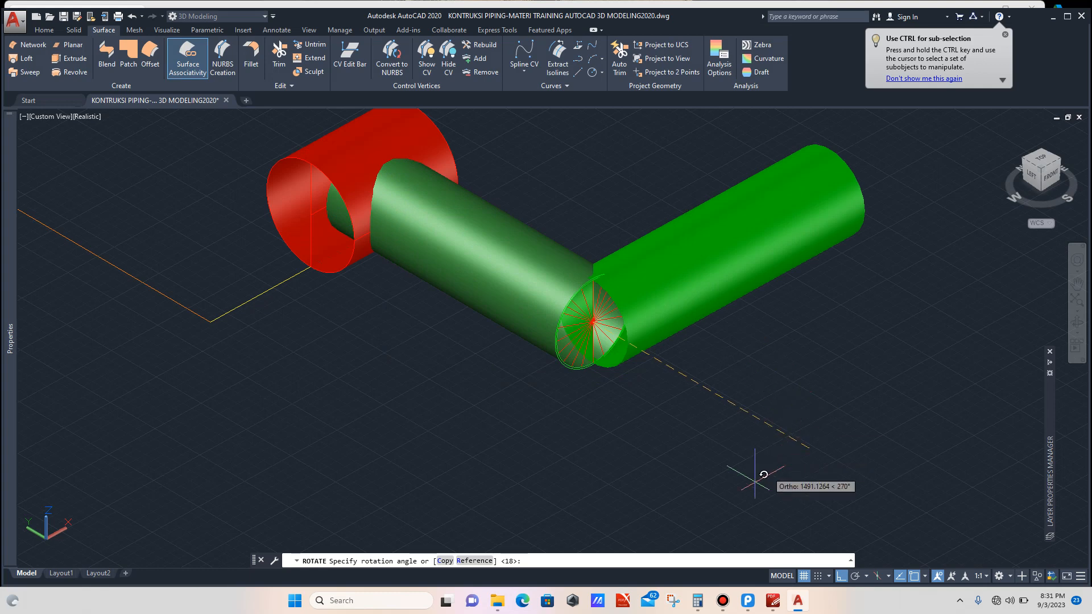
{"action": "left_click", "coordinate": [576, 488]}
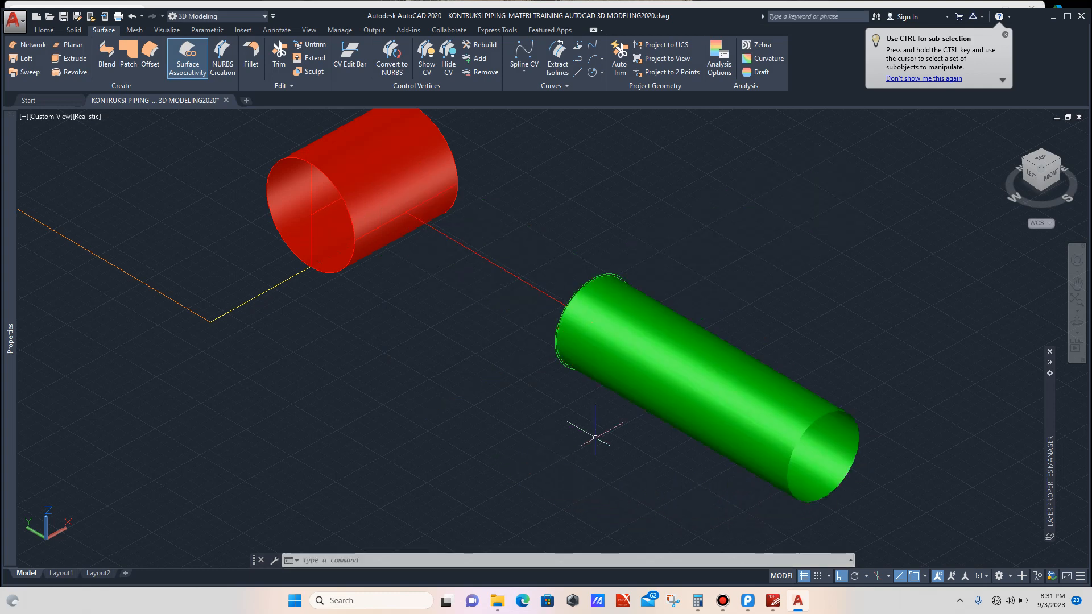
Step: Move the branch surface from its far end centre to the branch circle's centre
{"action": "scroll", "coordinate": [629, 427], "scroll_direction": "down", "scroll_amount": 2}
{"action": "scroll", "coordinate": [632, 419], "scroll_direction": "up", "scroll_amount": 2}
{"action": "left_click", "coordinate": [668, 392]}
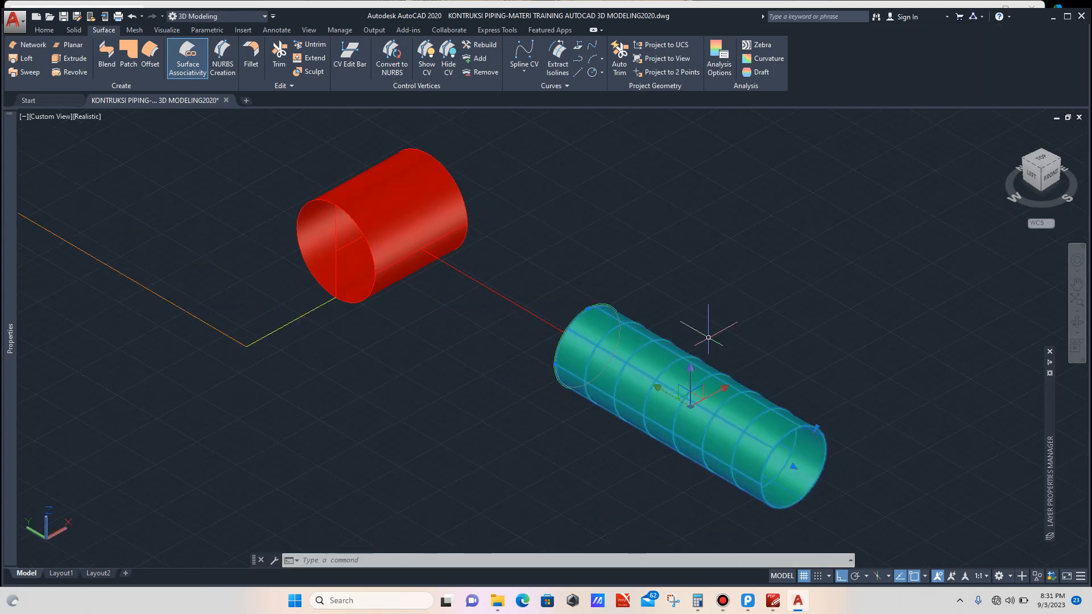
{"action": "type", "text": "m"}
{"action": "key", "text": "Return"}
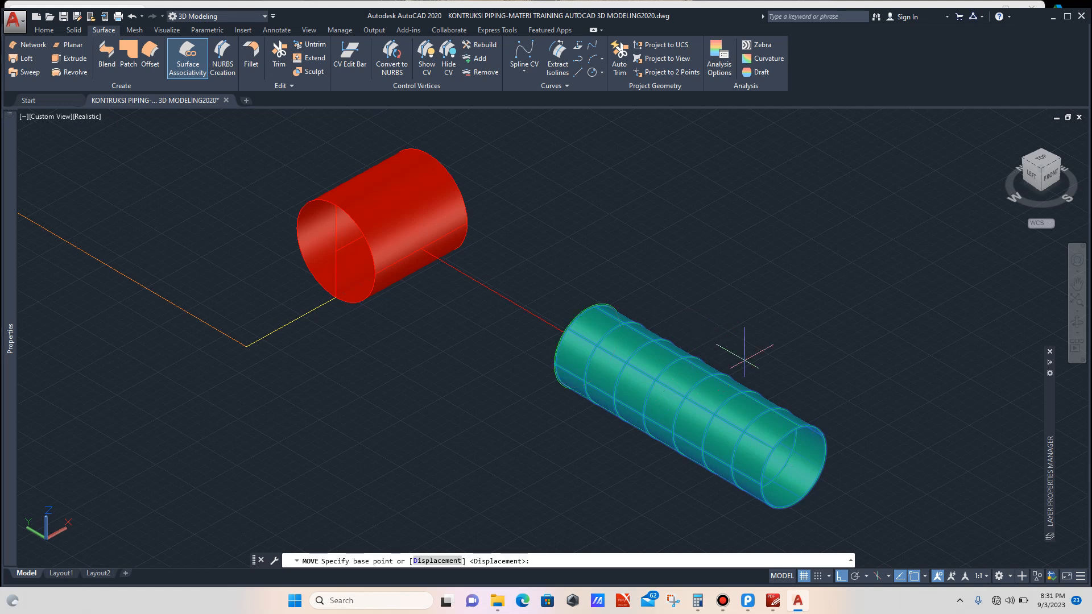
{"action": "left_click", "coordinate": [794, 467]}
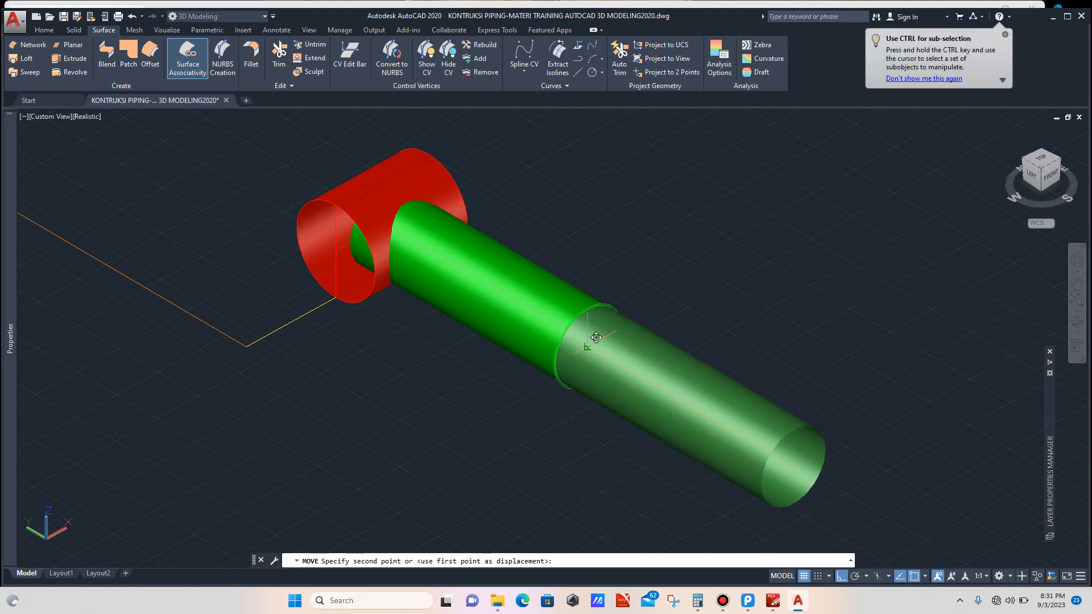
{"action": "left_click", "coordinate": [596, 338]}
Step: Trim the branch surface with the main pipe surface, removing the branch portion inside the main pipe
{"action": "scroll", "coordinate": [614, 321], "scroll_direction": "down", "scroll_amount": 2}
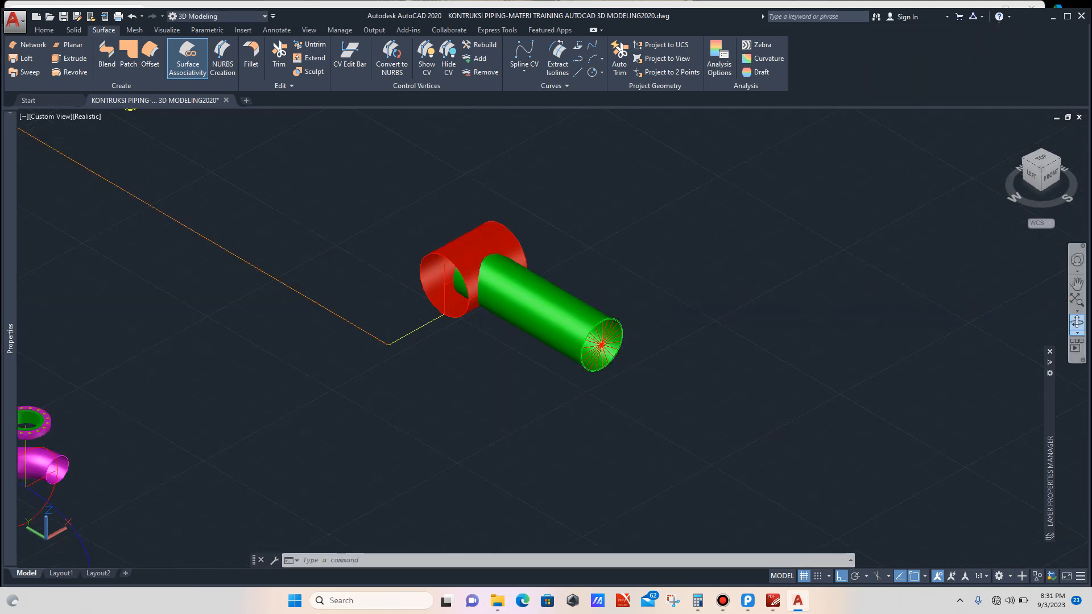
{"action": "left_click", "coordinate": [1077, 323]}
{"action": "left_click_drag", "start_coordinate": [478, 334], "coordinate": [478, 337]}
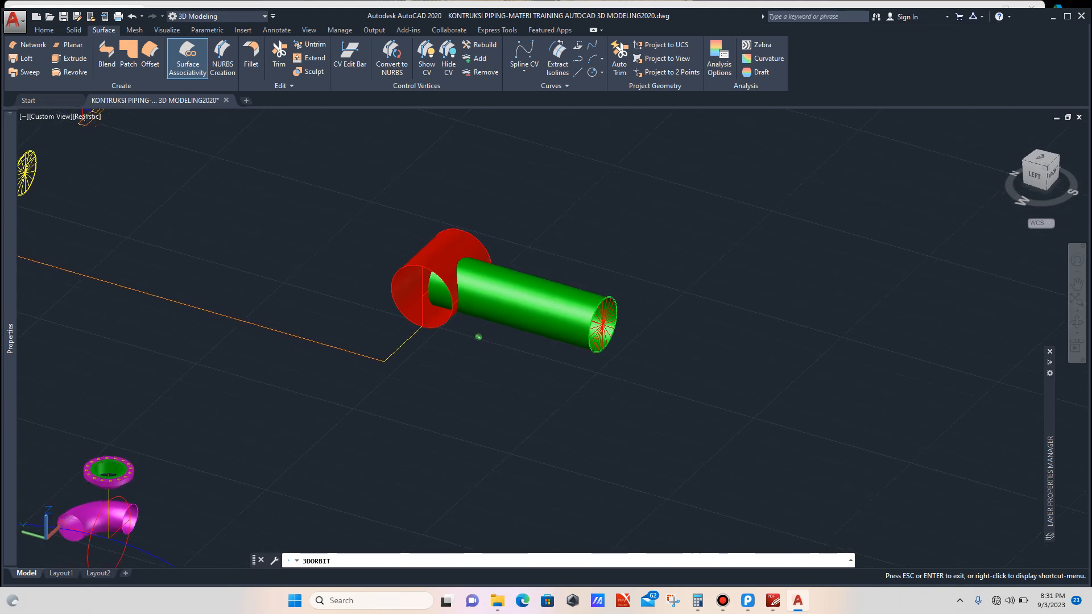
{"action": "scroll", "coordinate": [546, 239], "scroll_direction": "up", "scroll_amount": 1}
{"action": "key", "text": "Escape"}
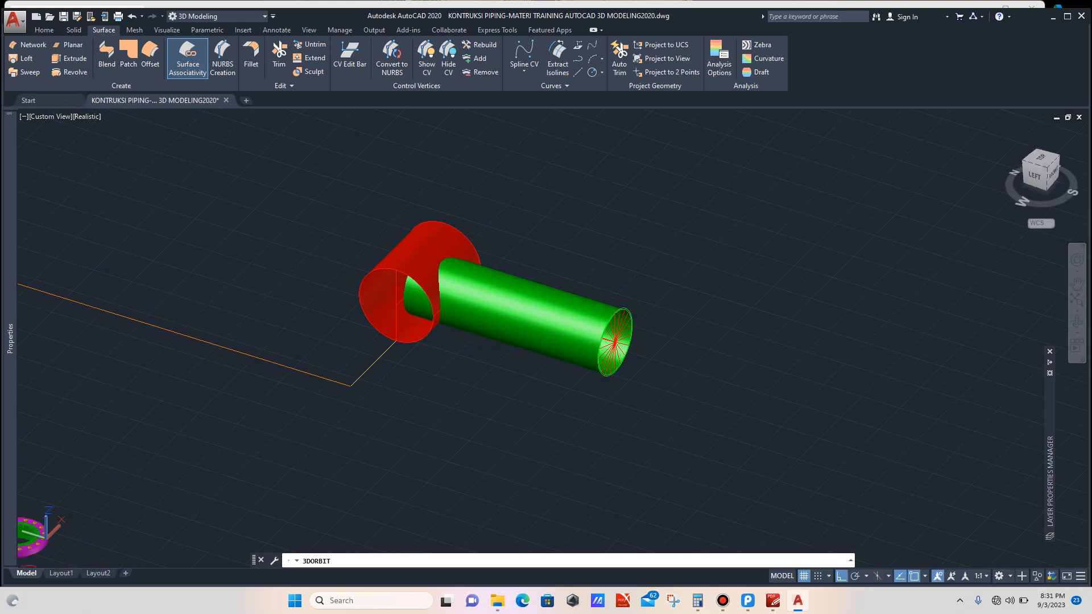
{"action": "left_click", "coordinate": [279, 57]}
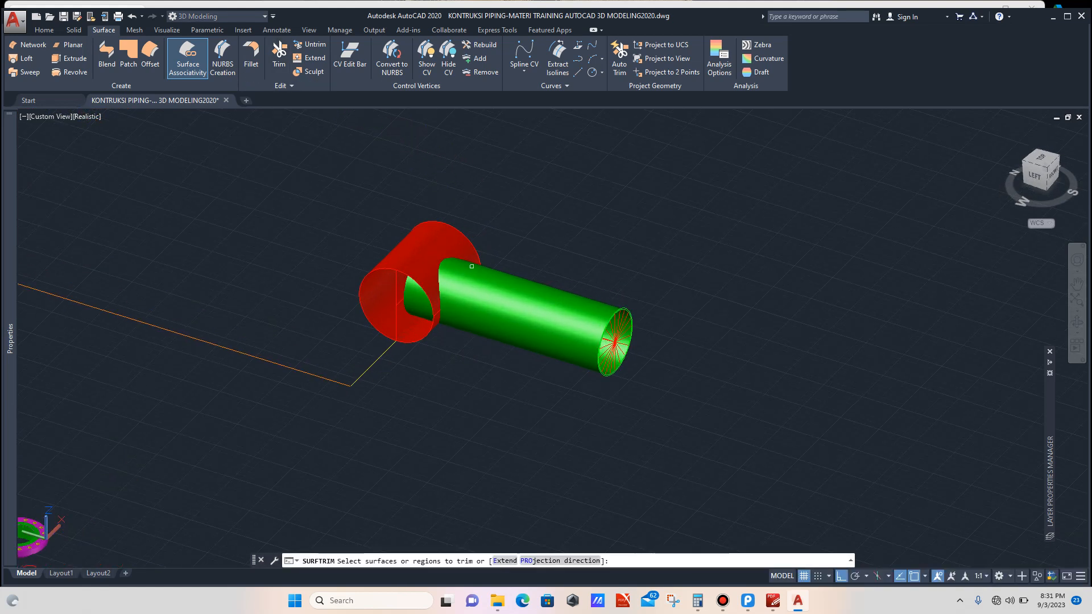
{"action": "scroll", "coordinate": [510, 298], "scroll_direction": "up", "scroll_amount": 3}
{"action": "left_click", "coordinate": [530, 289]}
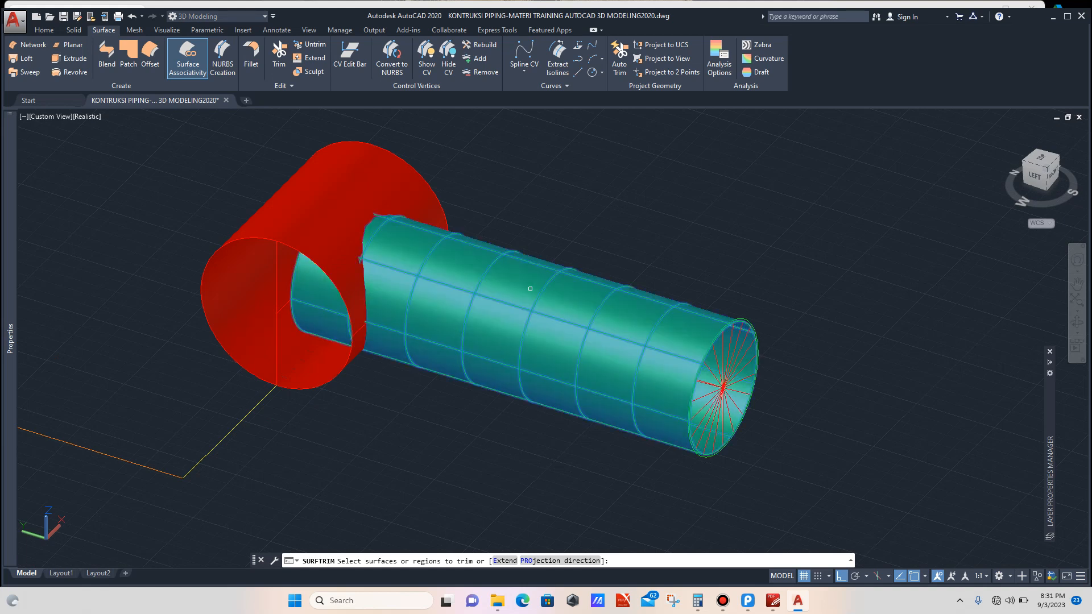
{"action": "key", "text": "Return"}
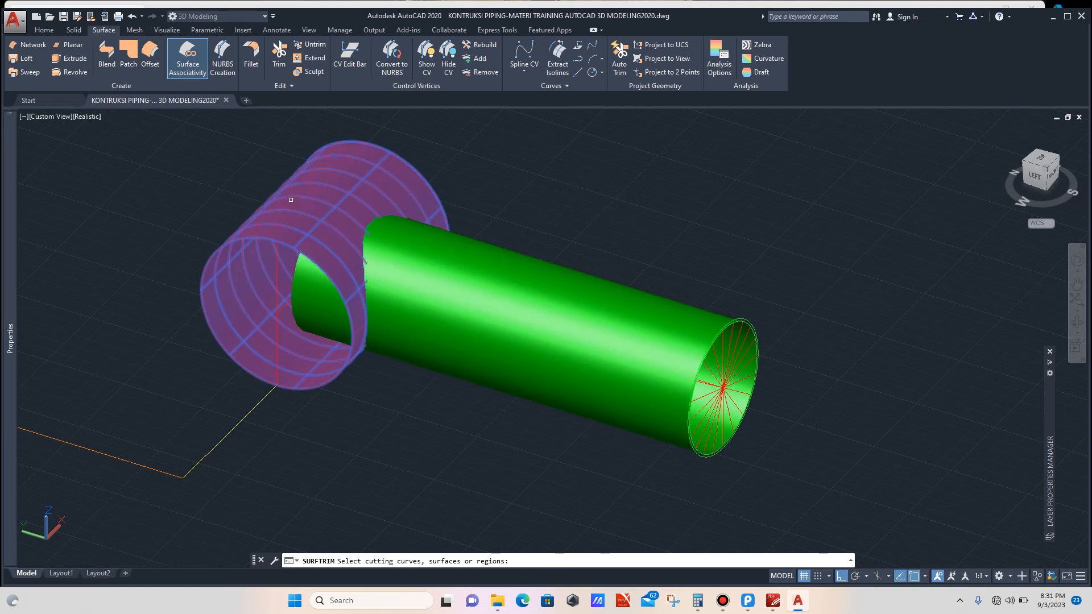
{"action": "left_click", "coordinate": [291, 198]}
{"action": "key", "text": "Return"}
{"action": "scroll", "coordinate": [313, 291], "scroll_direction": "up", "scroll_amount": 2}
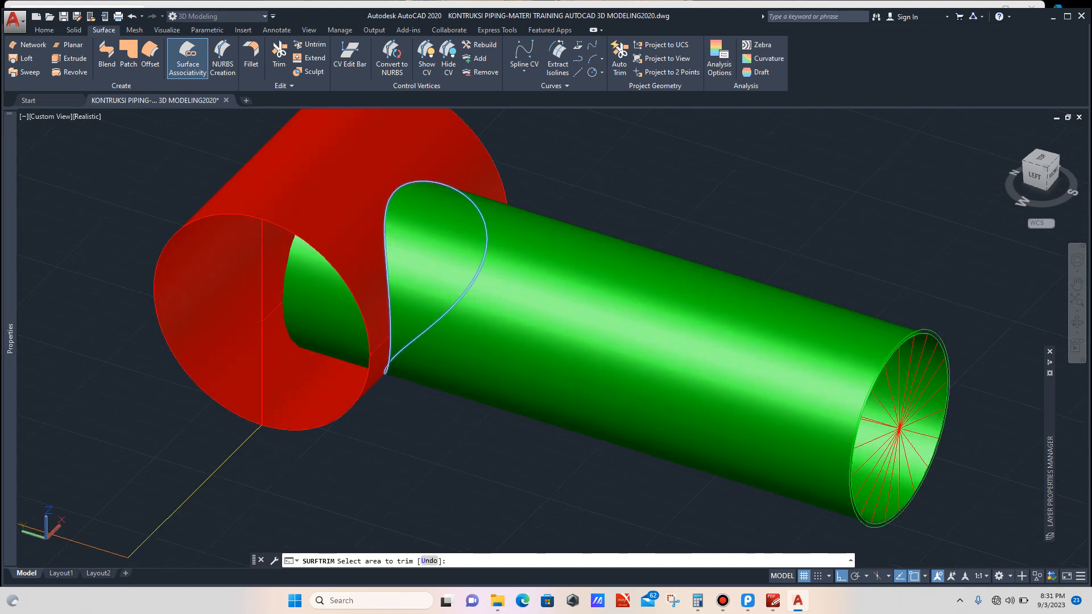
{"action": "scroll", "coordinate": [327, 285], "scroll_direction": "down", "scroll_amount": 4}
{"action": "left_click", "coordinate": [432, 259]}
{"action": "key", "text": "Return"}
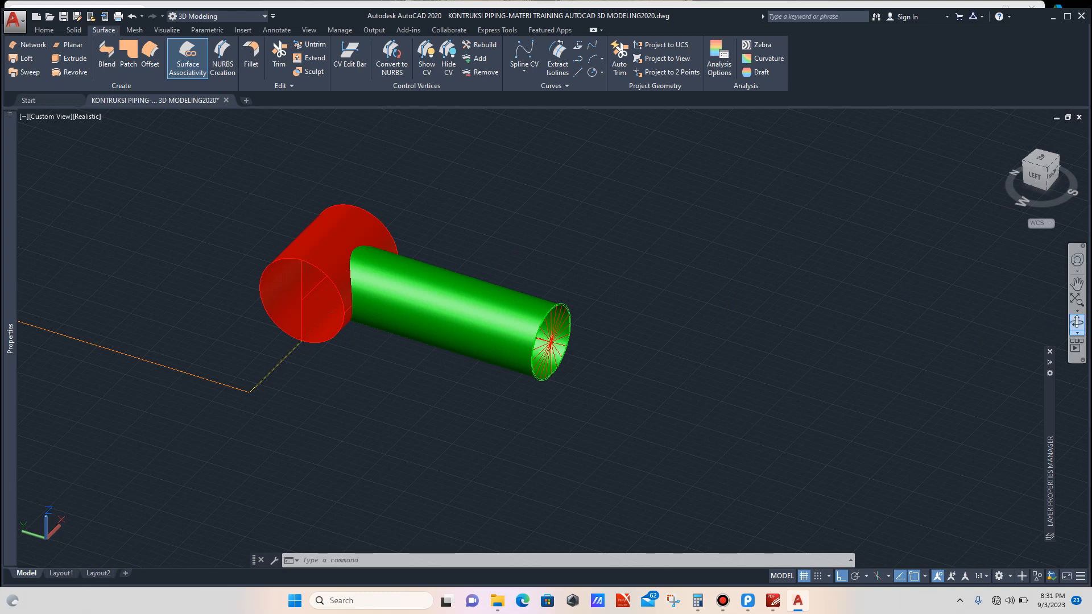
Step: Stretch the far end grip of the branch surface back toward the main pipe, shortening the branch surface
{"action": "left_click", "coordinate": [1077, 322]}
{"action": "left_click_drag", "start_coordinate": [632, 364], "coordinate": [552, 333]}
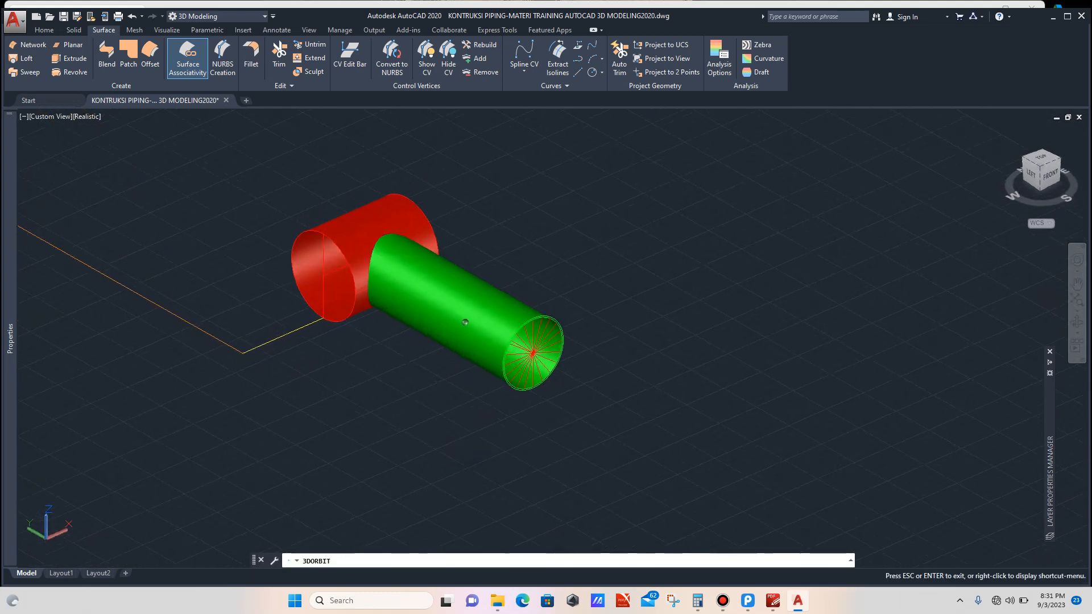
{"action": "key", "text": "Escape"}
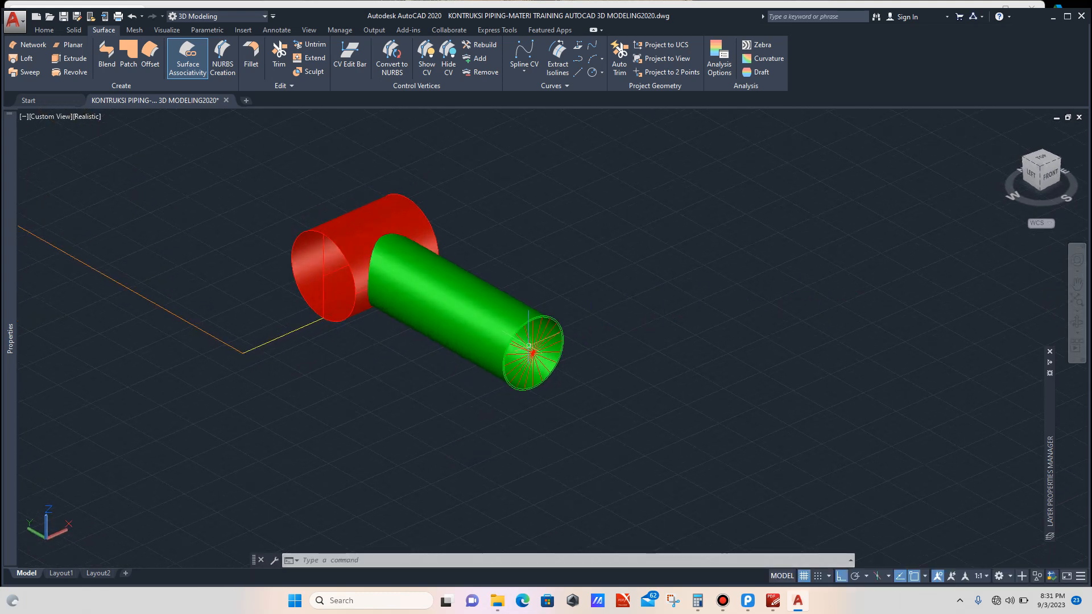
{"action": "scroll", "coordinate": [505, 299], "scroll_direction": "up", "scroll_amount": 4}
{"action": "left_click", "coordinate": [496, 283]}
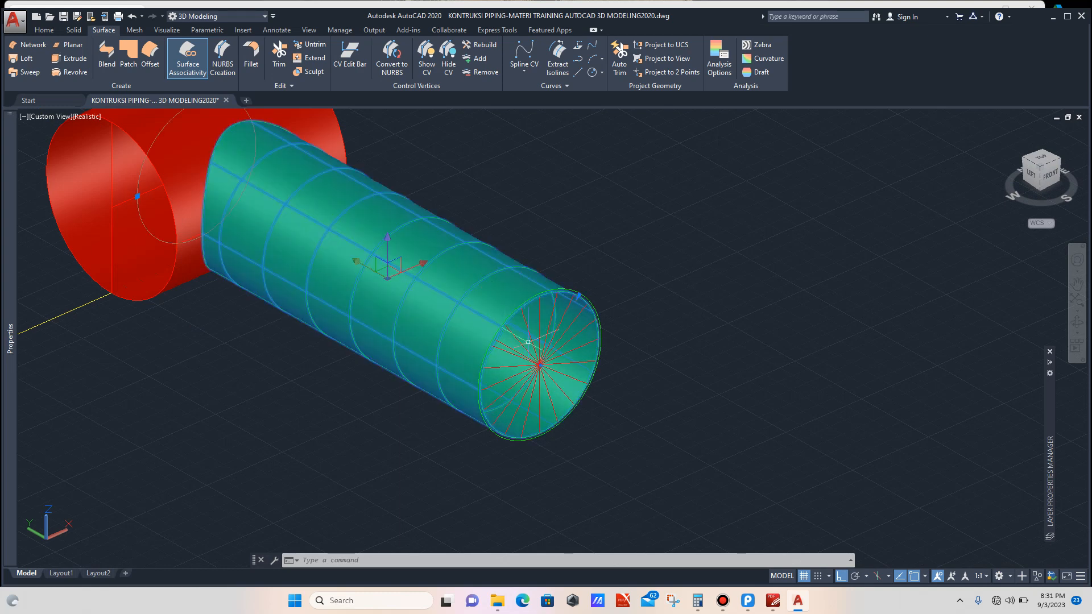
{"action": "scroll", "coordinate": [541, 360], "scroll_direction": "up", "scroll_amount": 6}
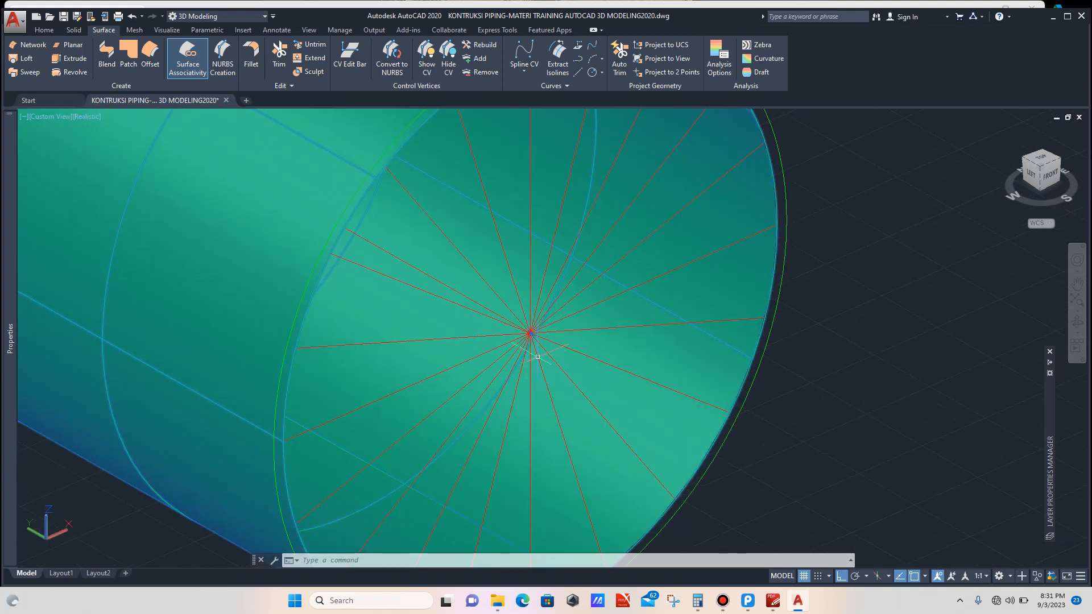
{"action": "left_click", "coordinate": [531, 332]}
{"action": "scroll", "coordinate": [532, 333], "scroll_direction": "down", "scroll_amount": 8}
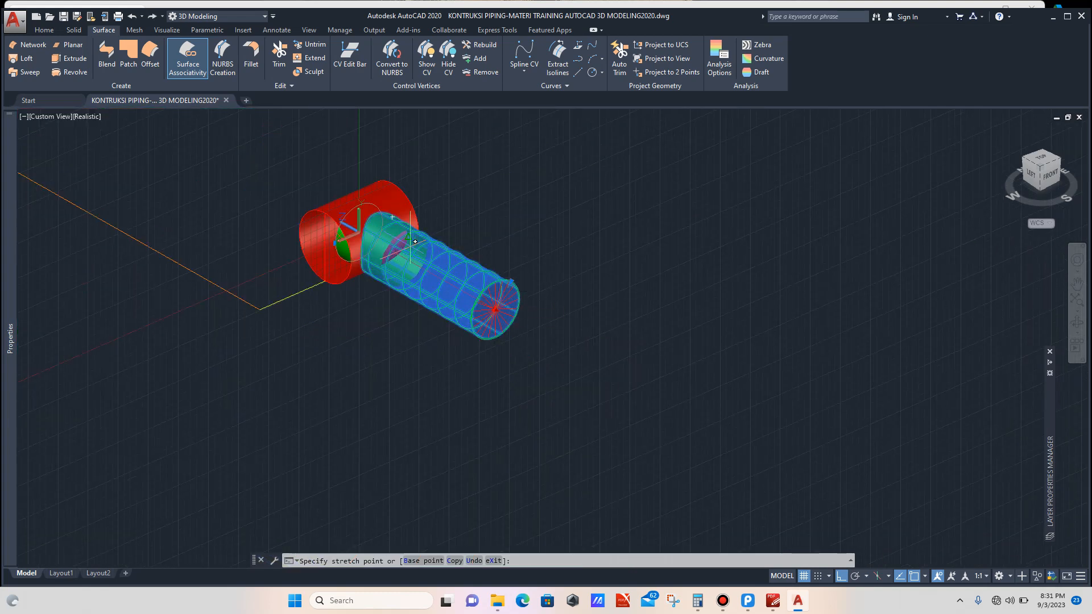
{"action": "scroll", "coordinate": [404, 241], "scroll_direction": "up", "scroll_amount": 2}
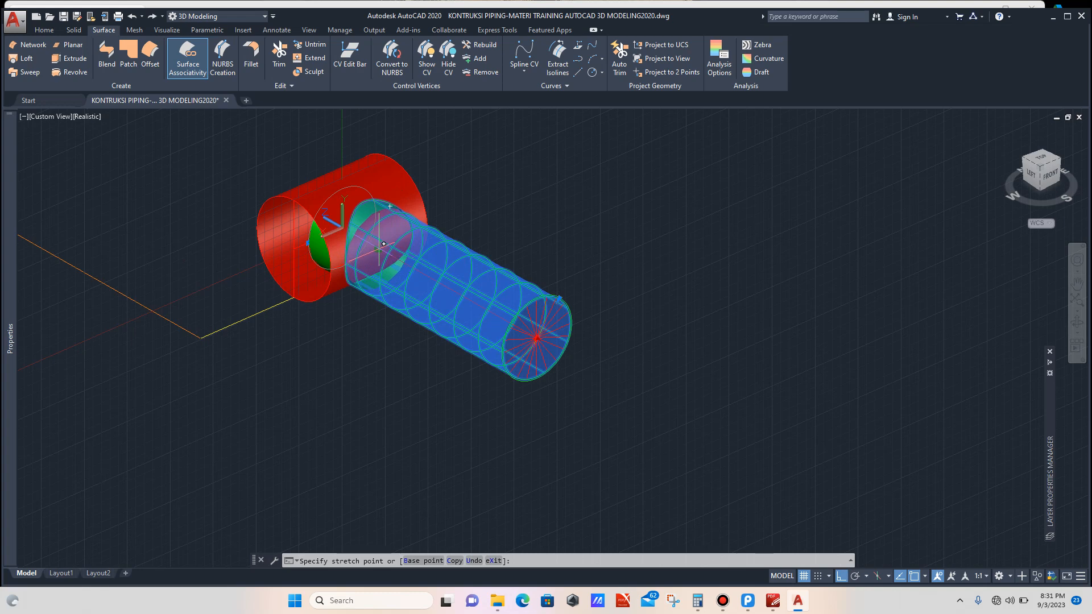
{"action": "left_click", "coordinate": [384, 244]}
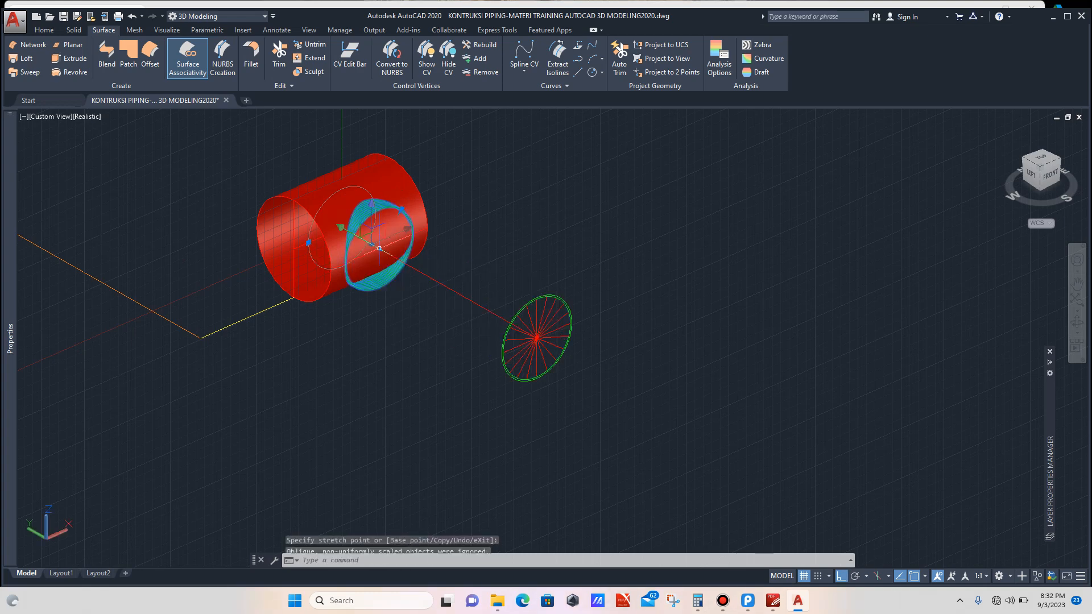
{"action": "scroll", "coordinate": [601, 271], "scroll_direction": "down", "scroll_amount": 2}
{"action": "key", "text": "Escape"}
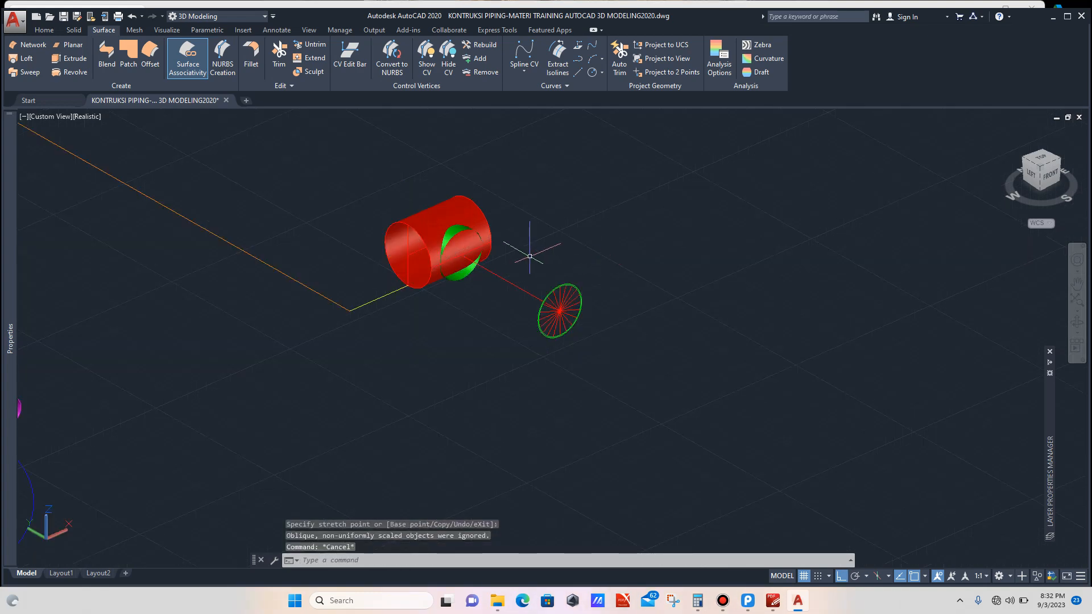
Step: Orbit and zoom around the main pipe, trimmed branch and profile circle to inspect the intersection
{"action": "scroll", "coordinate": [581, 259], "scroll_direction": "up", "scroll_amount": 3}
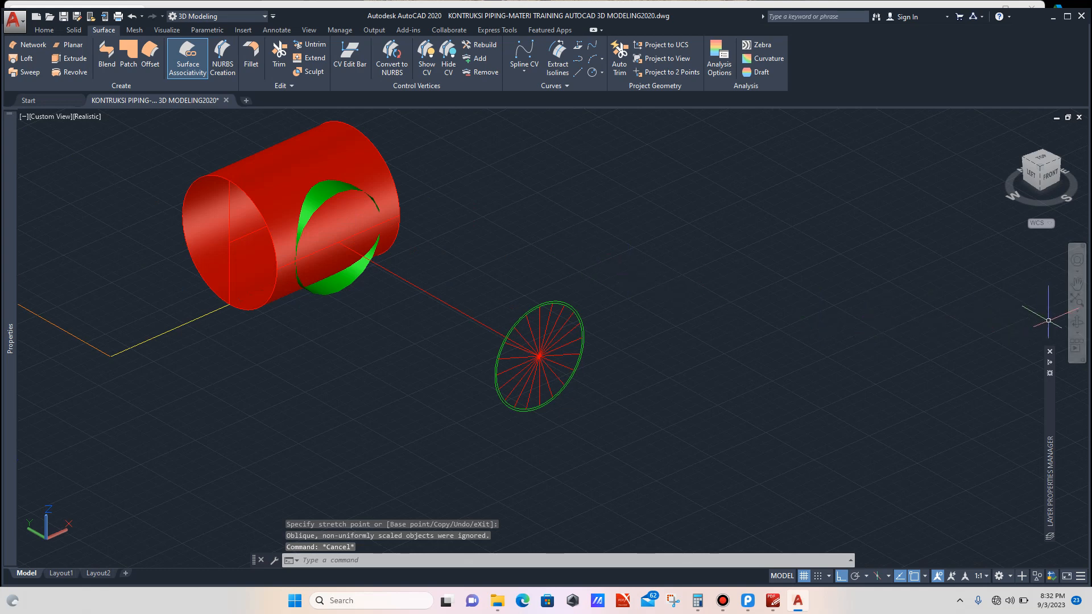
{"action": "left_click", "coordinate": [1077, 322]}
{"action": "left_click_drag", "start_coordinate": [435, 310], "coordinate": [446, 321]}
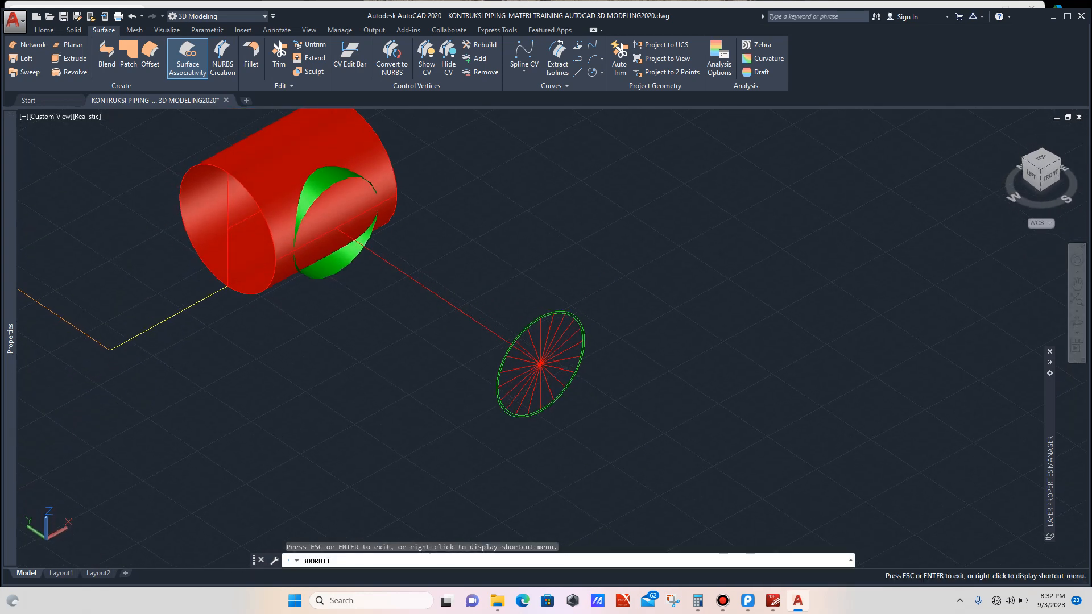
{"action": "scroll", "coordinate": [602, 288], "scroll_direction": "down", "scroll_amount": 3}
{"action": "scroll", "coordinate": [290, 155], "scroll_direction": "up", "scroll_amount": 4}
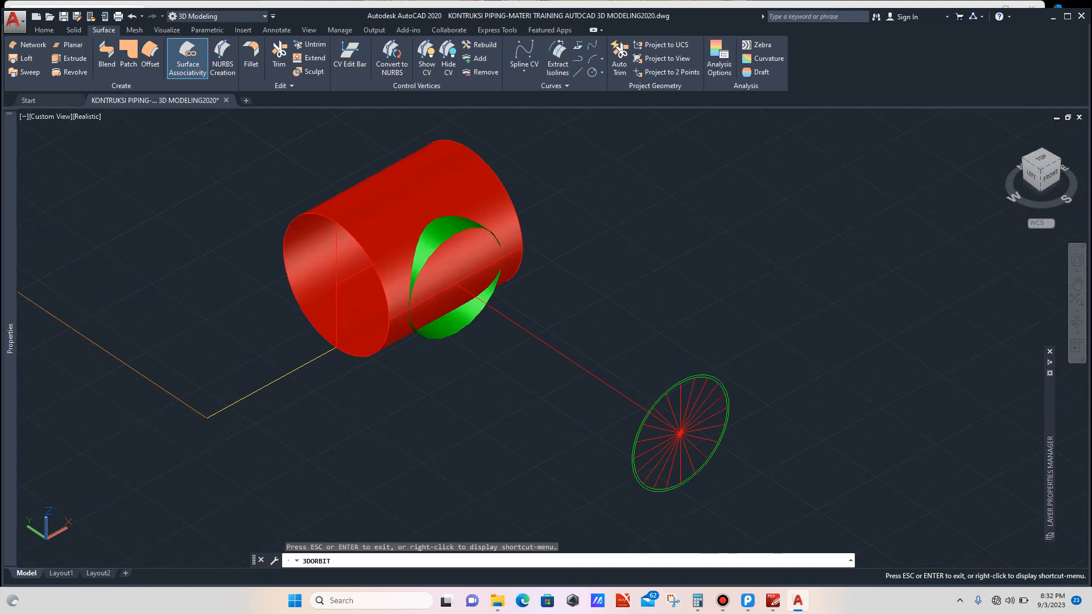
{"action": "left_click_drag", "start_coordinate": [574, 295], "coordinate": [575, 289]}
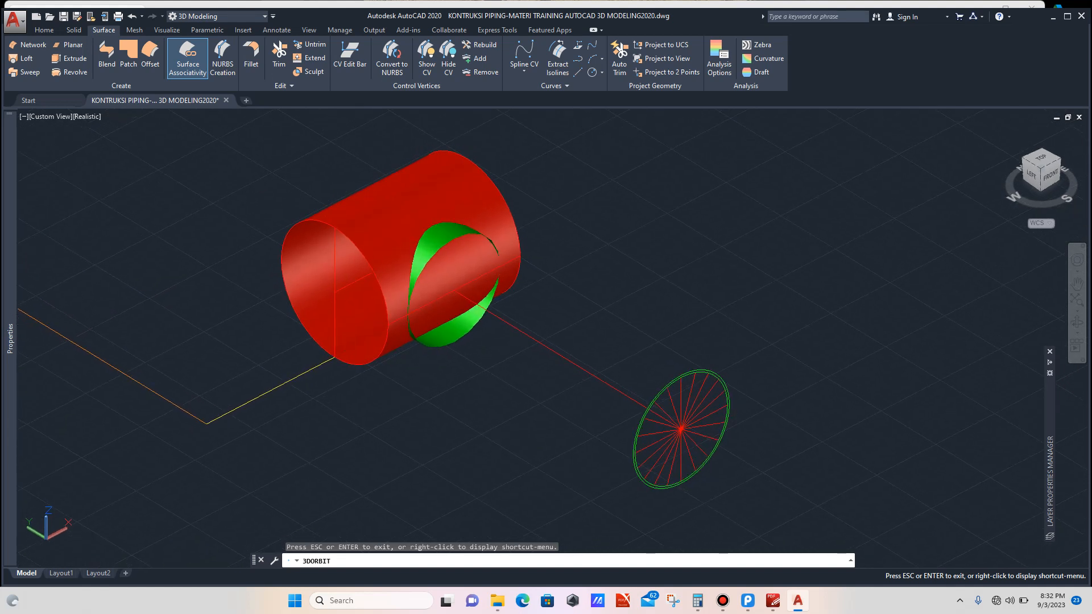
{"action": "key", "text": "Escape"}
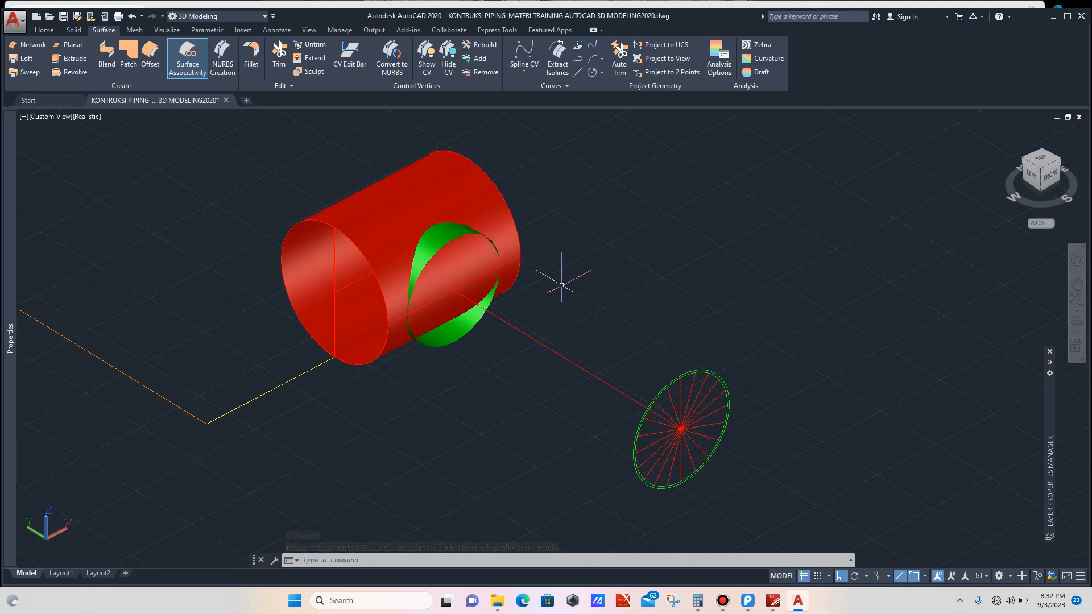
{"action": "scroll", "coordinate": [559, 284], "scroll_direction": "down", "scroll_amount": 2}
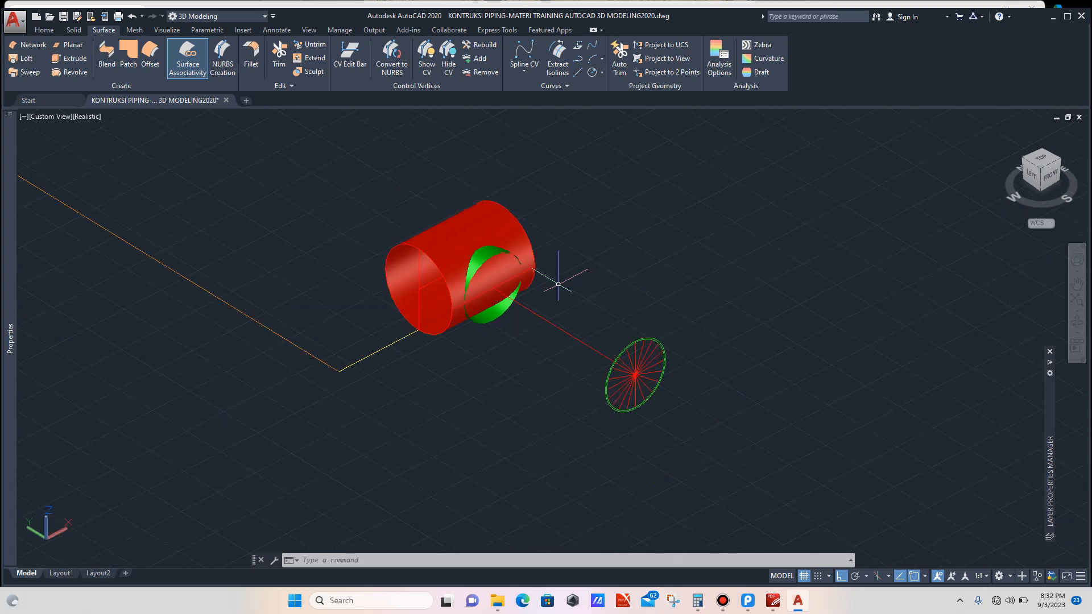
{"action": "scroll", "coordinate": [636, 367], "scroll_direction": "up", "scroll_amount": 3}
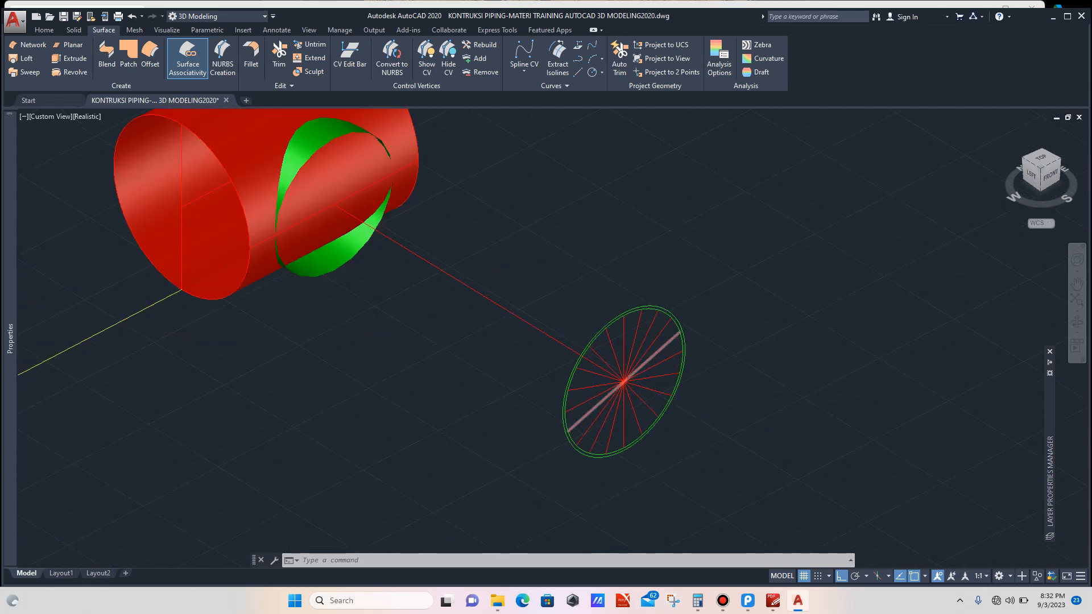
{"action": "scroll", "coordinate": [644, 370], "scroll_direction": "down", "scroll_amount": 2}
{"action": "scroll", "coordinate": [644, 370], "scroll_direction": "up", "scroll_amount": 4}
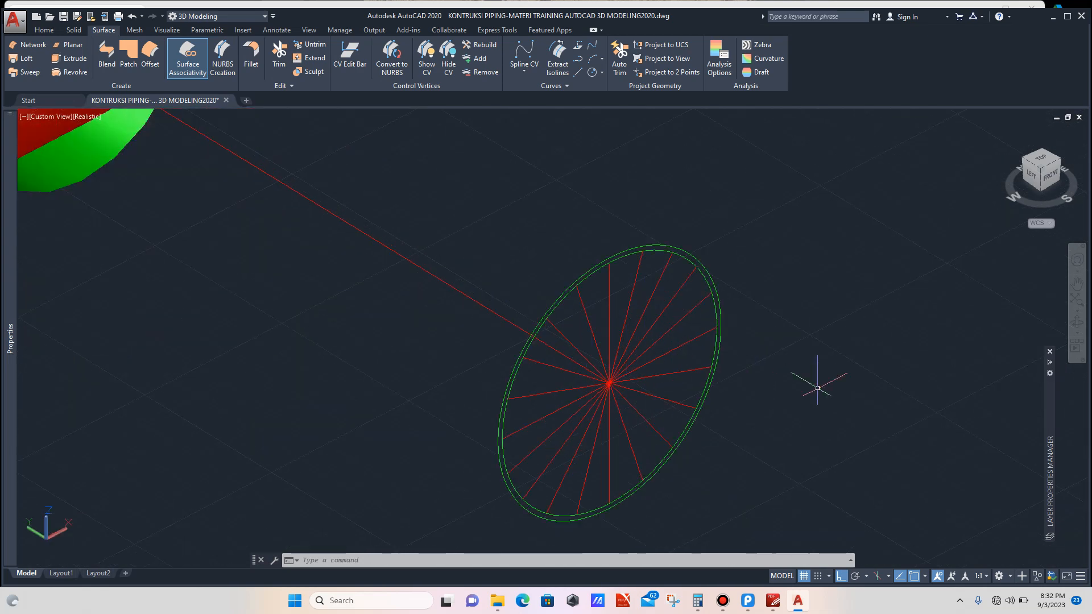
{"action": "left_click", "coordinate": [1077, 322]}
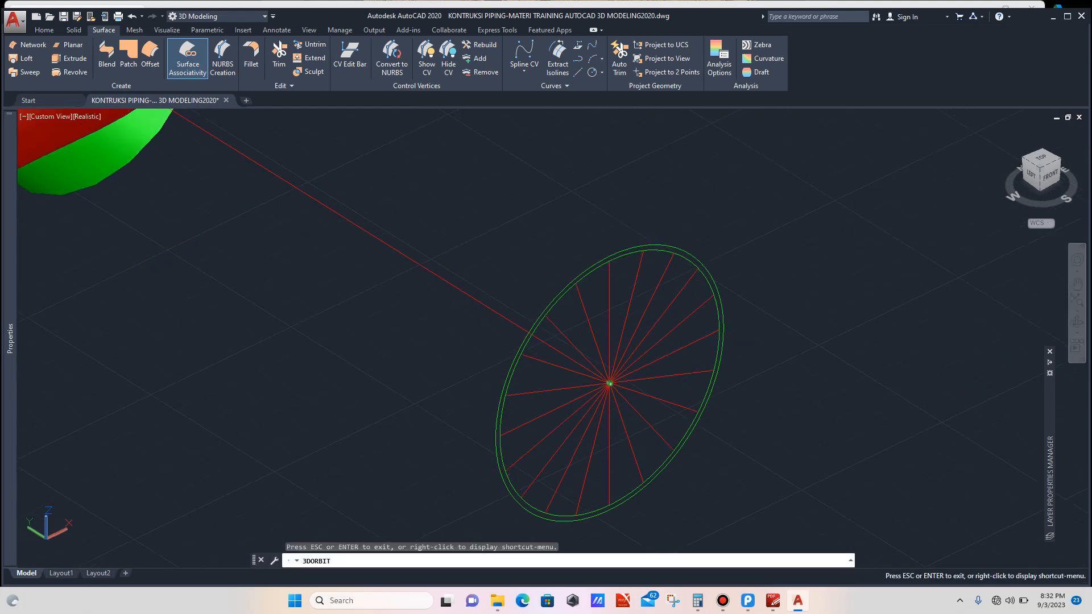
{"action": "scroll", "coordinate": [850, 363], "scroll_direction": "down", "scroll_amount": 2}
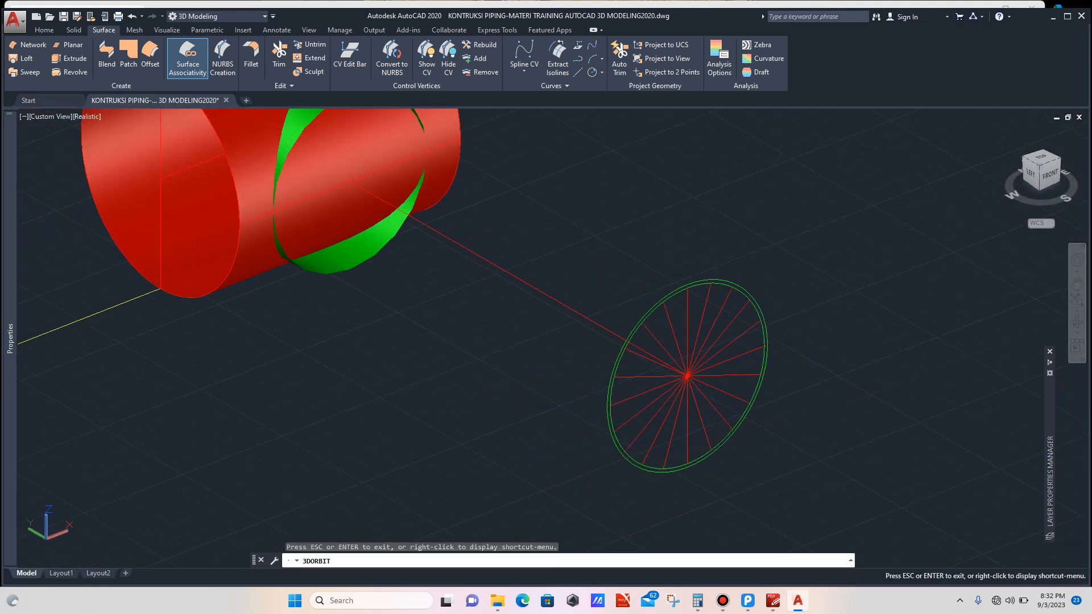
{"action": "key", "text": "Escape"}
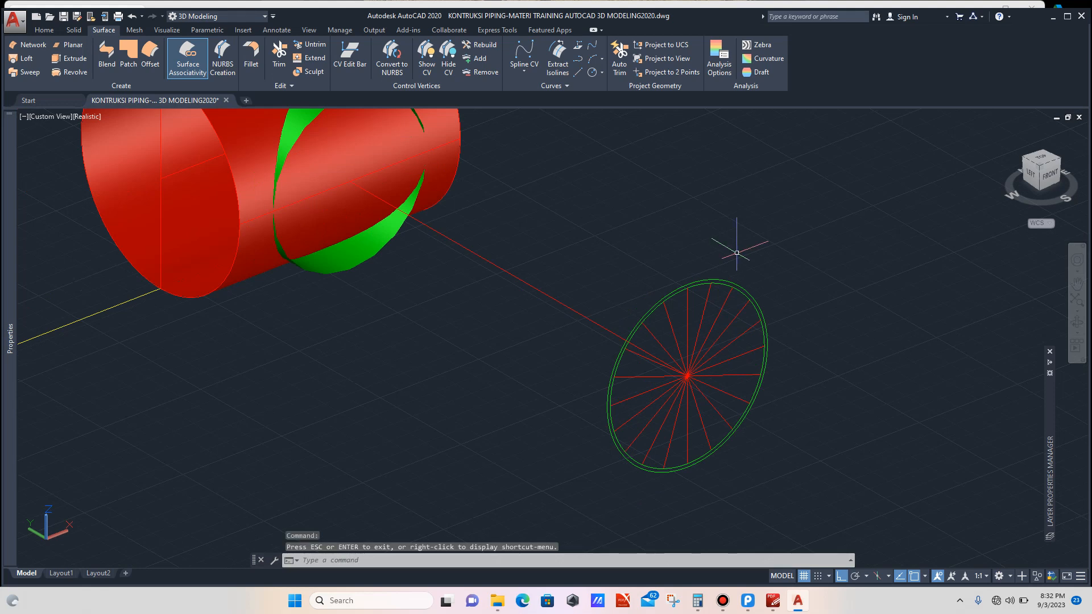
{"action": "type", "text": "l"}
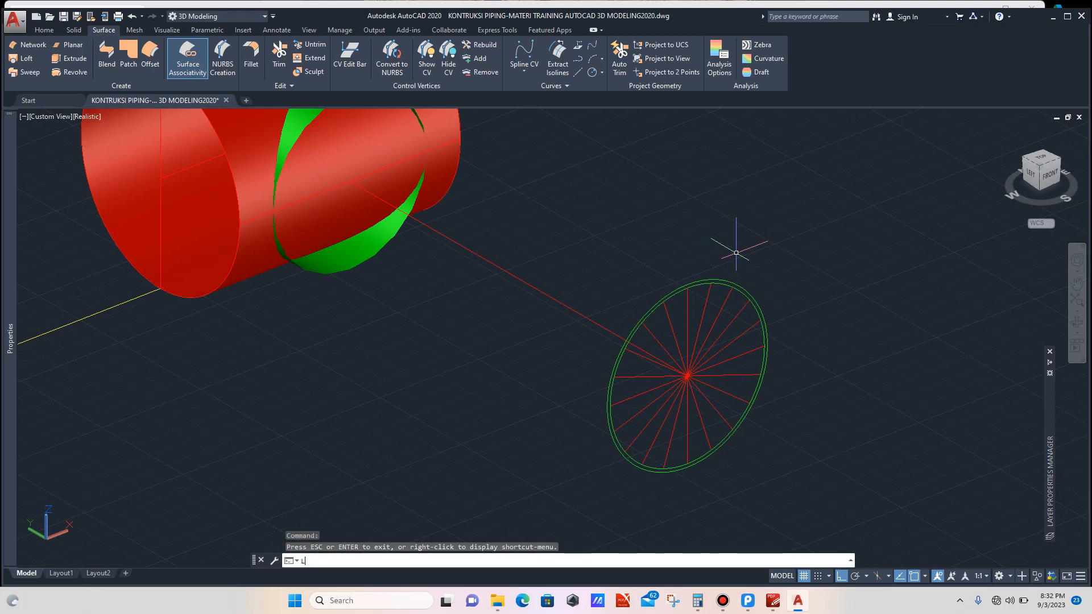
{"action": "key", "text": "Return"}
{"action": "scroll", "coordinate": [682, 279], "scroll_direction": "up", "scroll_amount": 3}
{"action": "scroll", "coordinate": [683, 267], "scroll_direction": "up", "scroll_amount": 1}
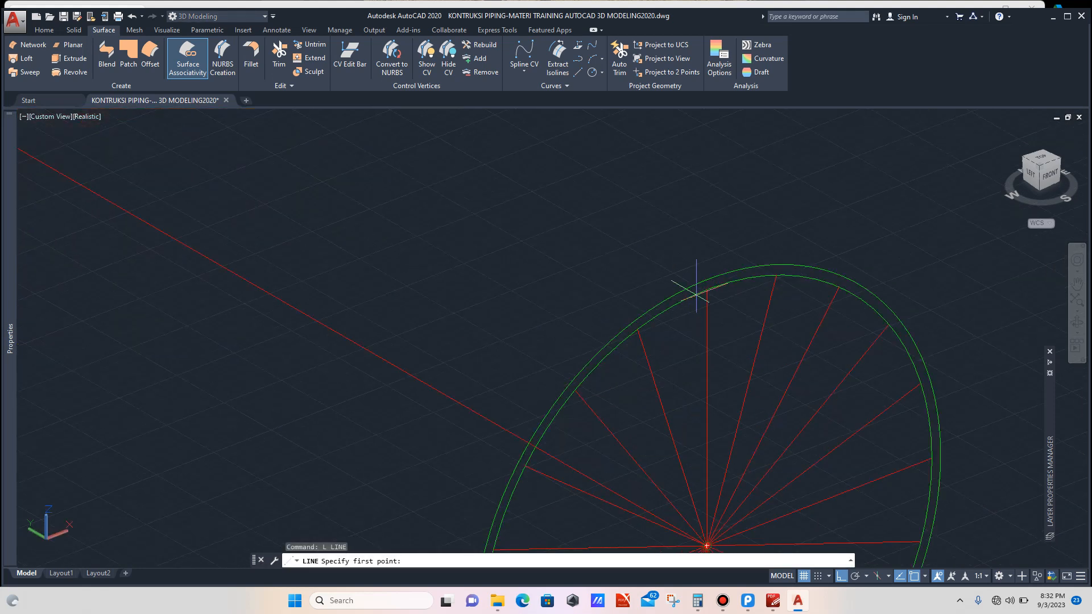
{"action": "left_click", "coordinate": [706, 289]}
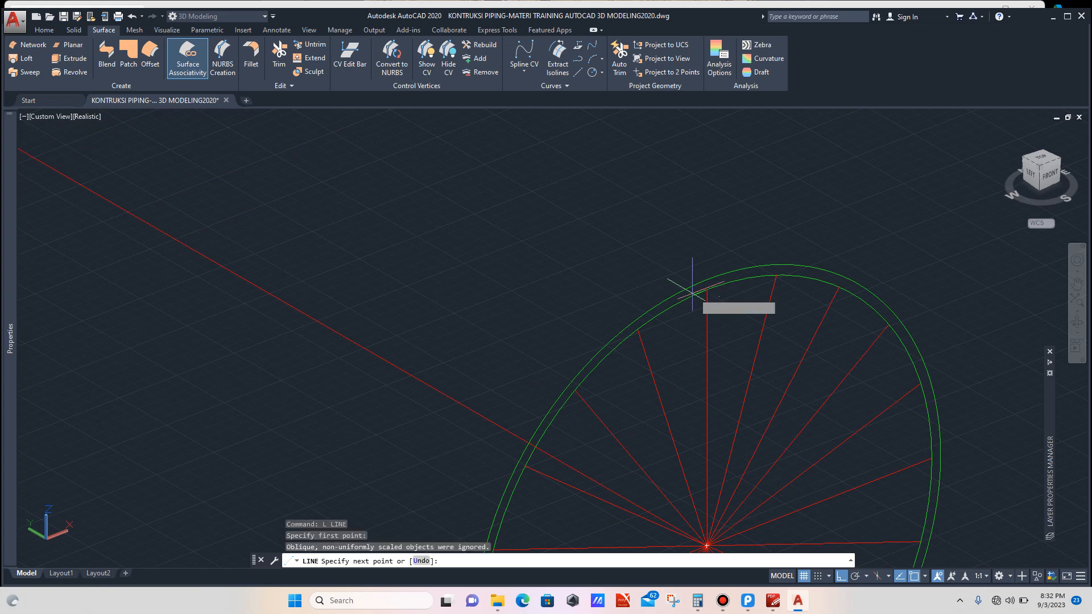
{"action": "scroll", "coordinate": [705, 290], "scroll_direction": "down", "scroll_amount": 6}
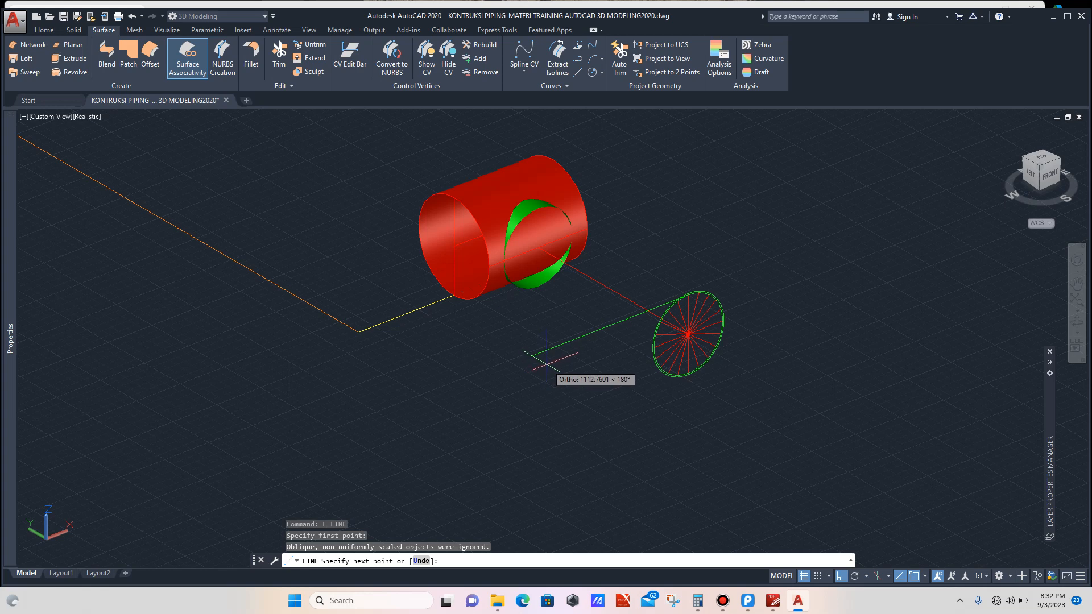
{"action": "key", "text": "Escape"}
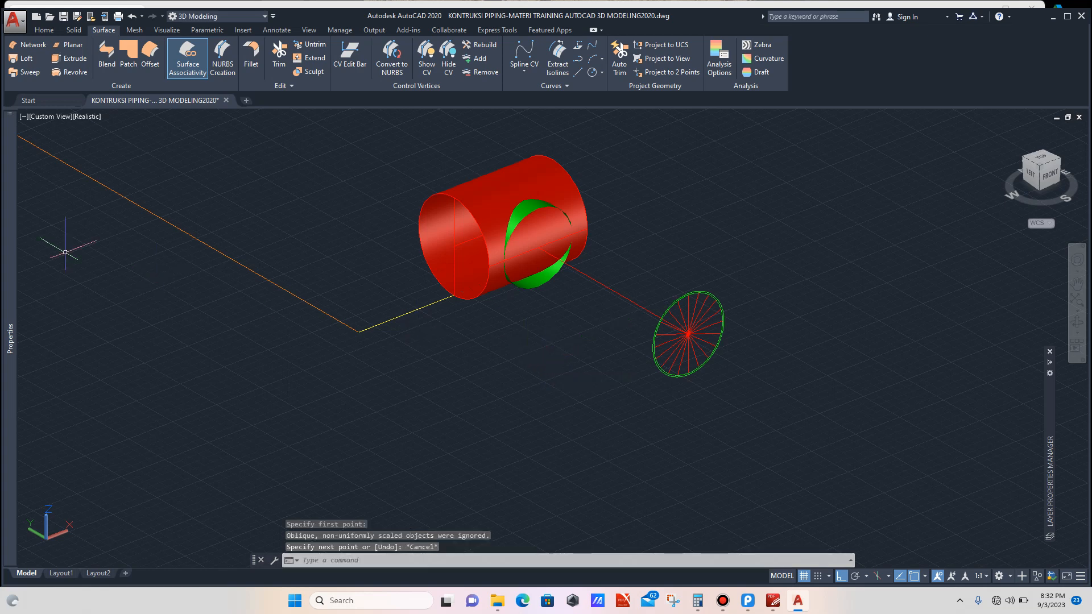
Step: Open the Properties palette and expand the current colour list with nothing selected
{"action": "mouse_move", "coordinate": [10, 218]}
{"action": "left_click", "coordinate": [183, 150]}
{"action": "left_click", "coordinate": [183, 150]}
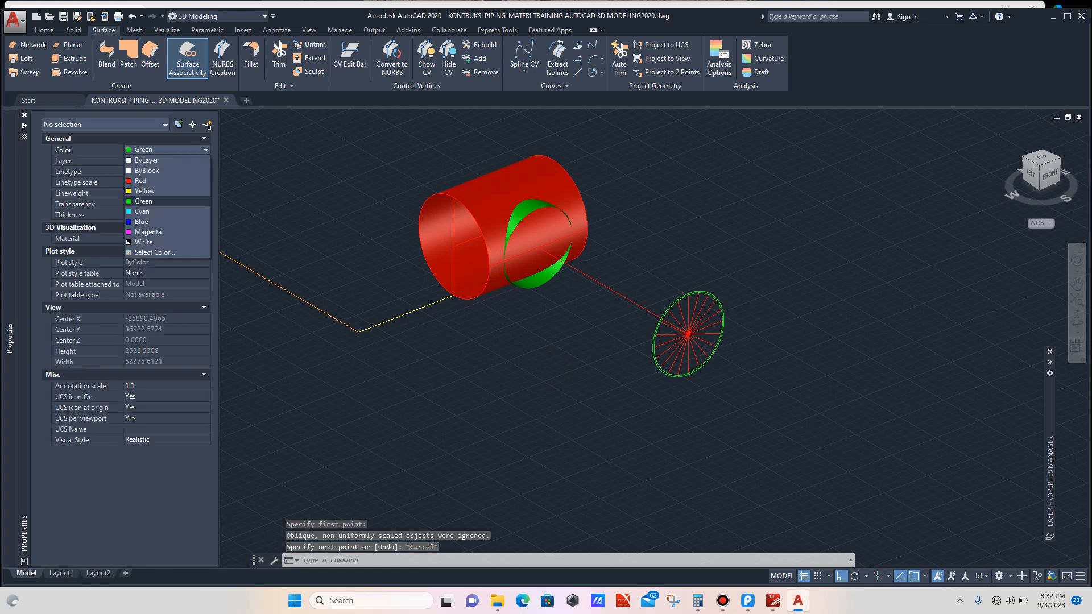
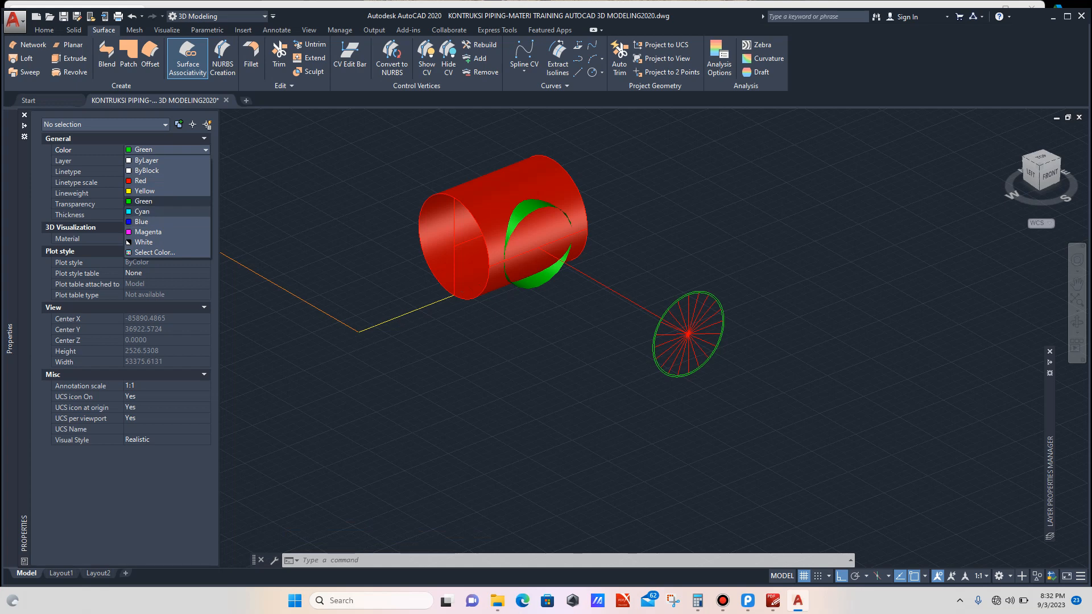
Step: Set the current colour to Magenta and draw a chain of lines from the profile circle's top point to the main pipe's end edge
{"action": "left_click", "coordinate": [148, 233]}
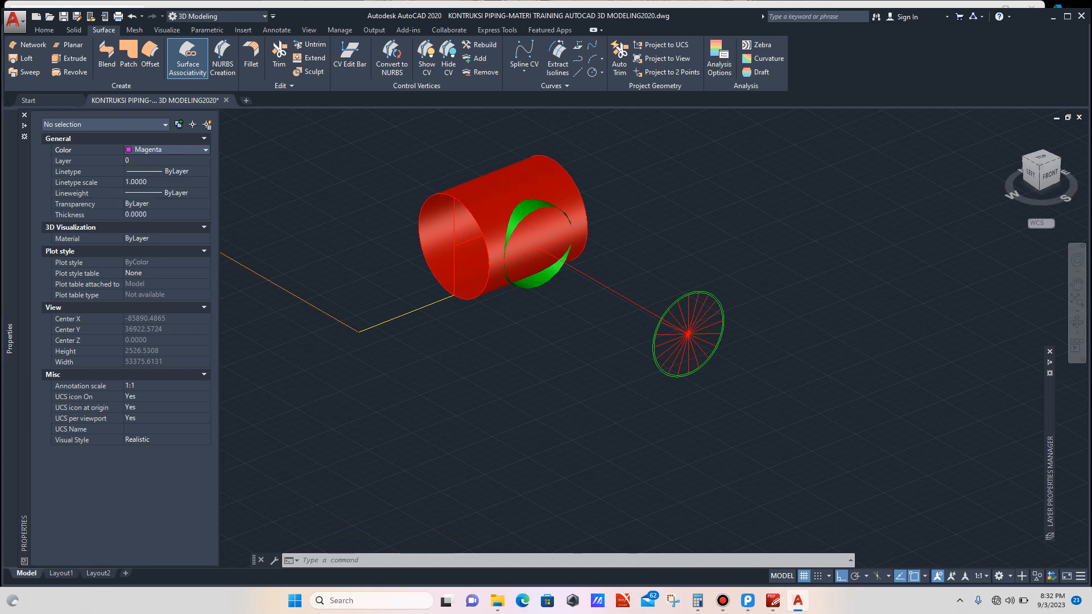
{"action": "scroll", "coordinate": [546, 311], "scroll_direction": "up", "scroll_amount": 3}
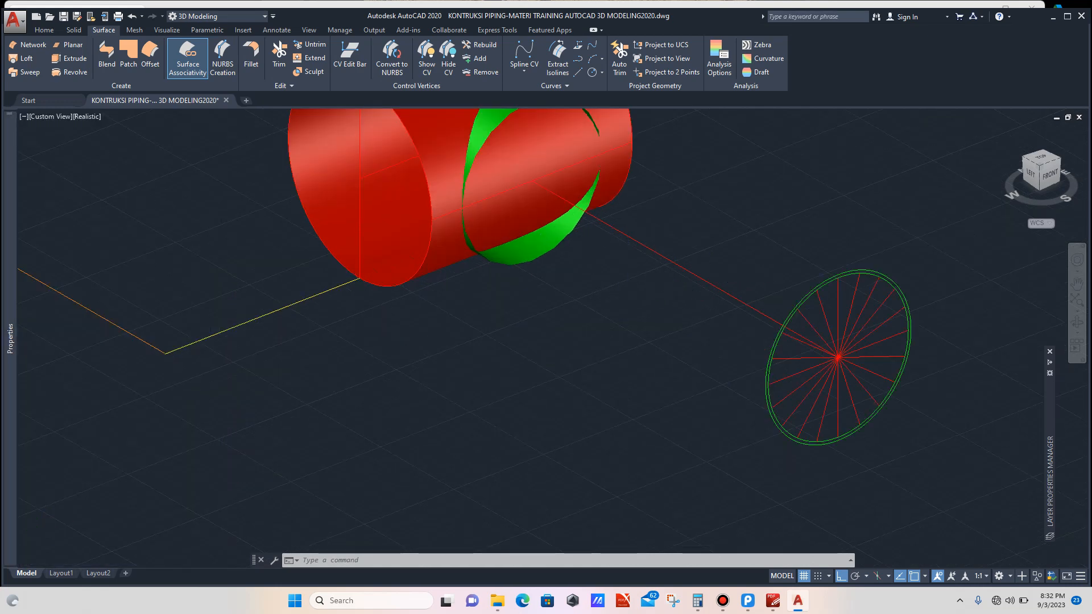
{"action": "scroll", "coordinate": [773, 284], "scroll_direction": "down", "scroll_amount": 3}
{"action": "scroll", "coordinate": [773, 283], "scroll_direction": "up", "scroll_amount": 2}
{"action": "type", "text": "l"}
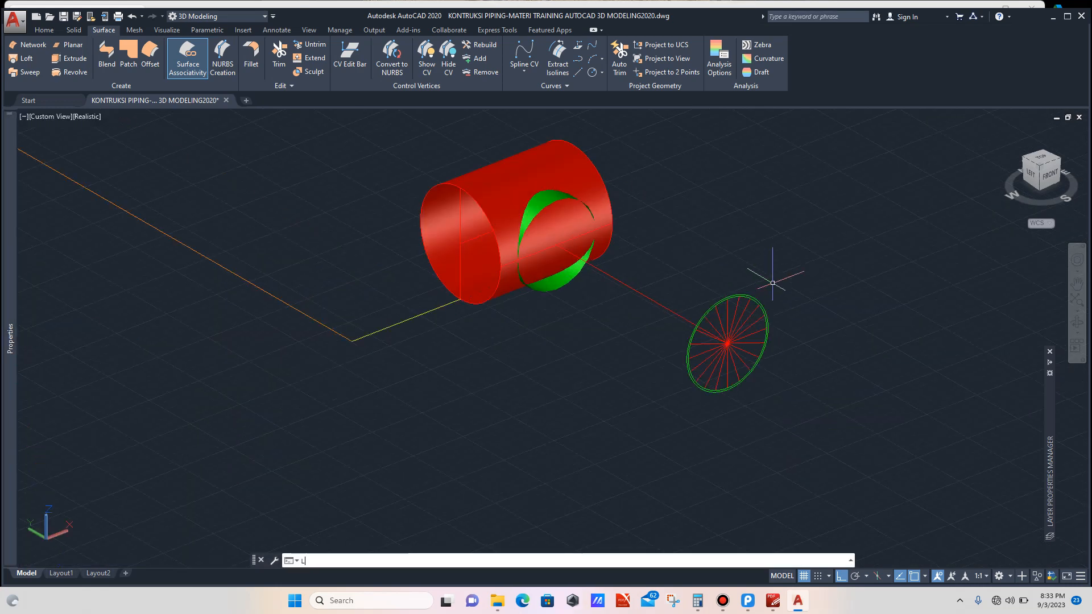
{"action": "key", "text": "Return"}
{"action": "scroll", "coordinate": [734, 298], "scroll_direction": "up", "scroll_amount": 3}
{"action": "scroll", "coordinate": [723, 305], "scroll_direction": "up", "scroll_amount": 2}
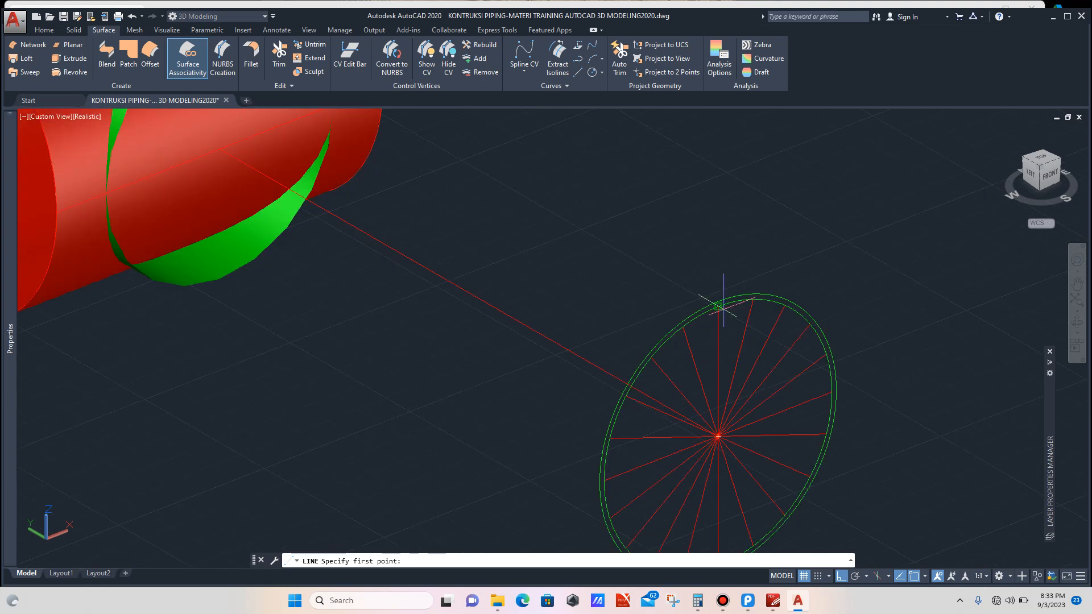
{"action": "left_click", "coordinate": [718, 306]}
{"action": "scroll", "coordinate": [695, 312], "scroll_direction": "down", "scroll_amount": 4}
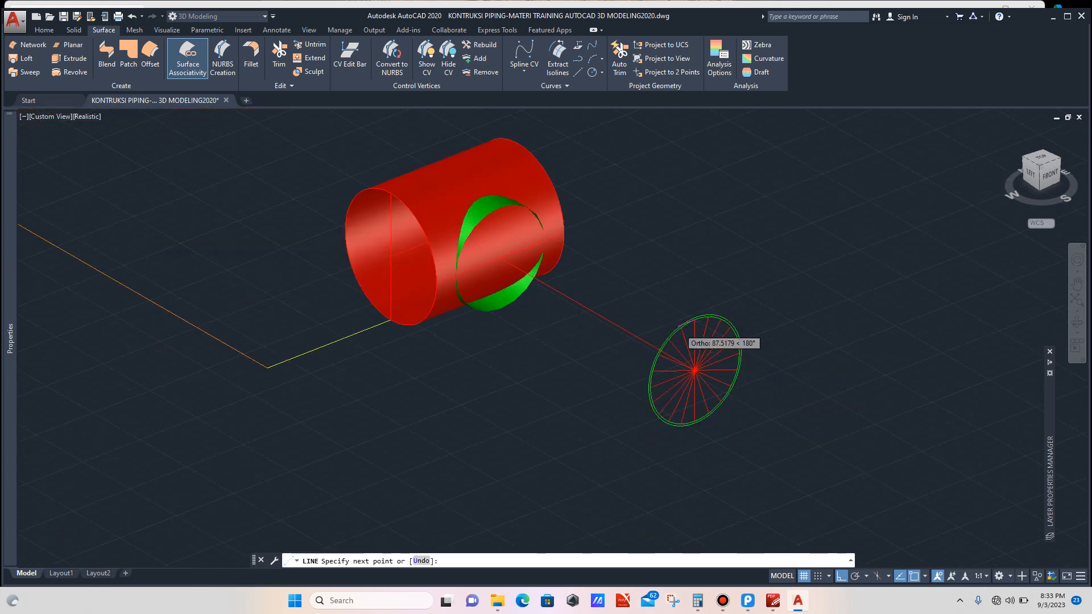
{"action": "scroll", "coordinate": [626, 370], "scroll_direction": "up", "scroll_amount": 1}
{"action": "left_click", "coordinate": [575, 358]}
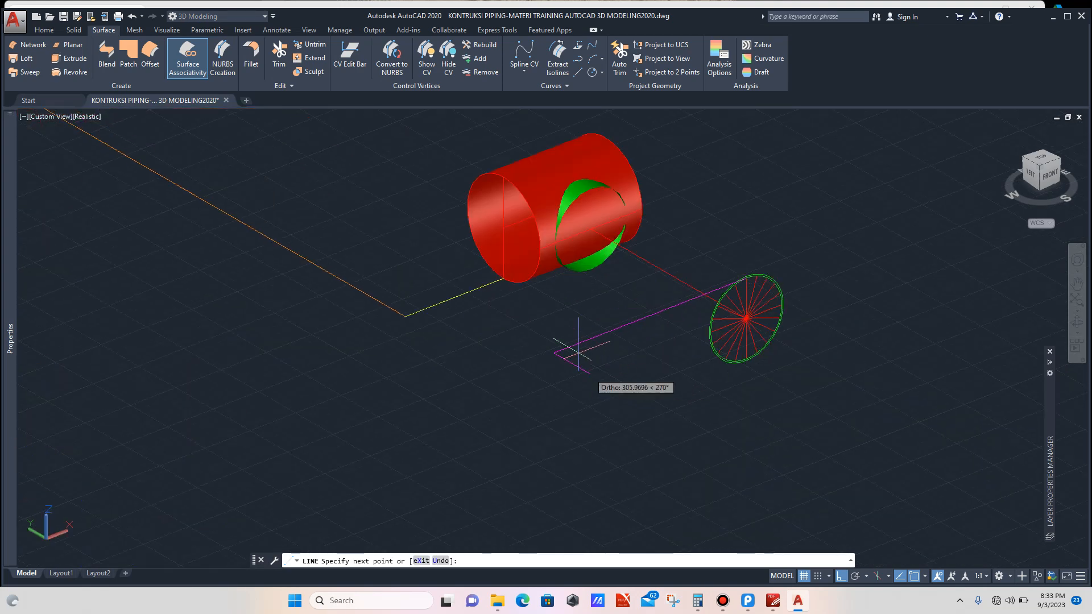
{"action": "scroll", "coordinate": [509, 222], "scroll_direction": "up", "scroll_amount": 3}
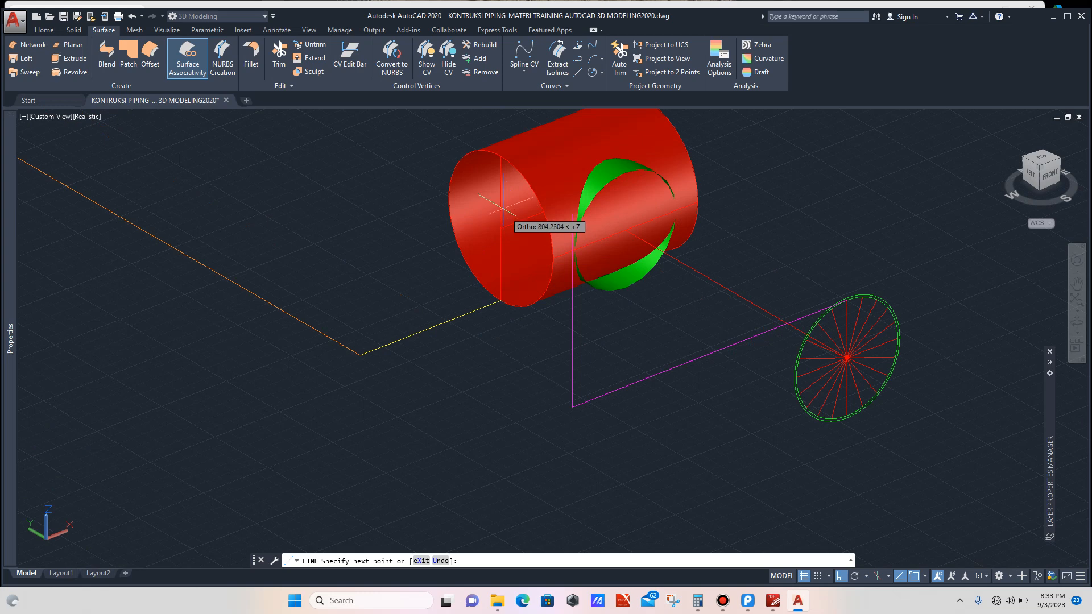
{"action": "left_click", "coordinate": [501, 170]}
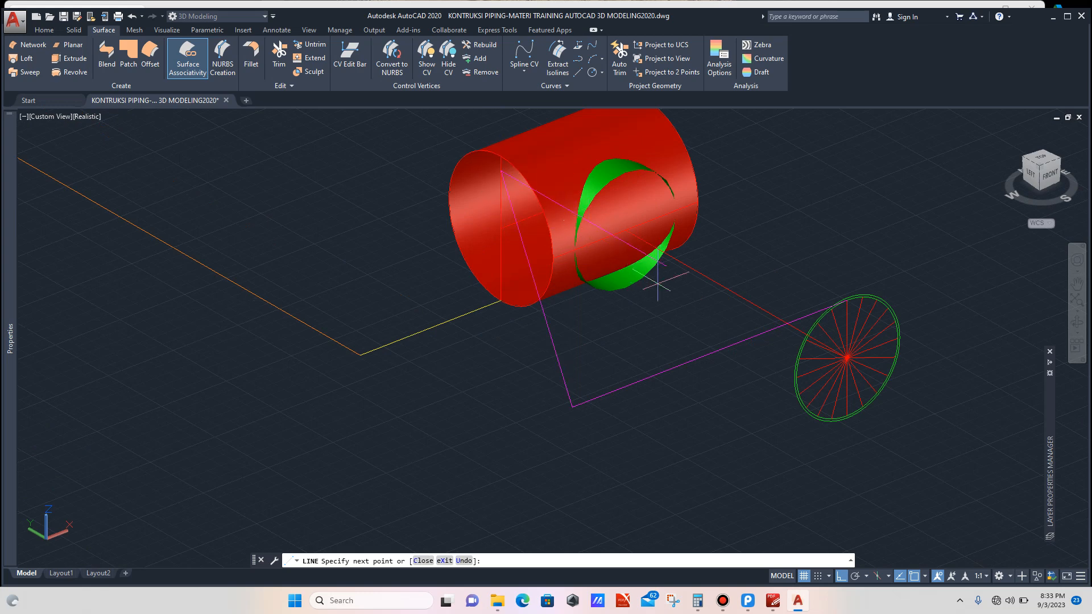
{"action": "scroll", "coordinate": [756, 332], "scroll_direction": "up", "scroll_amount": 2}
{"action": "scroll", "coordinate": [756, 331], "scroll_direction": "up", "scroll_amount": 2}
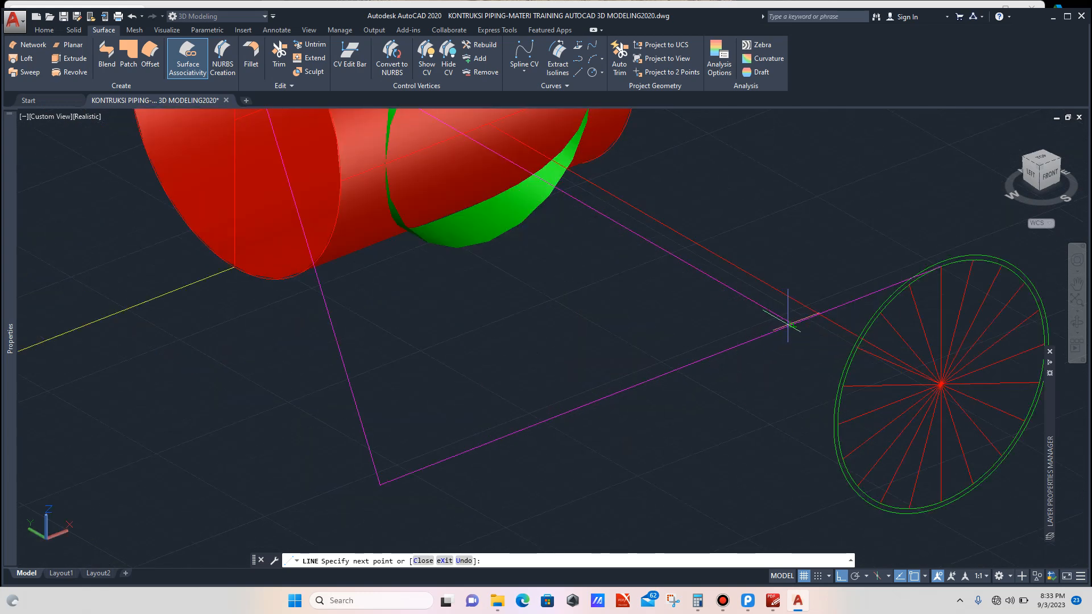
{"action": "left_click", "coordinate": [793, 324]}
{"action": "key", "text": "Escape"}
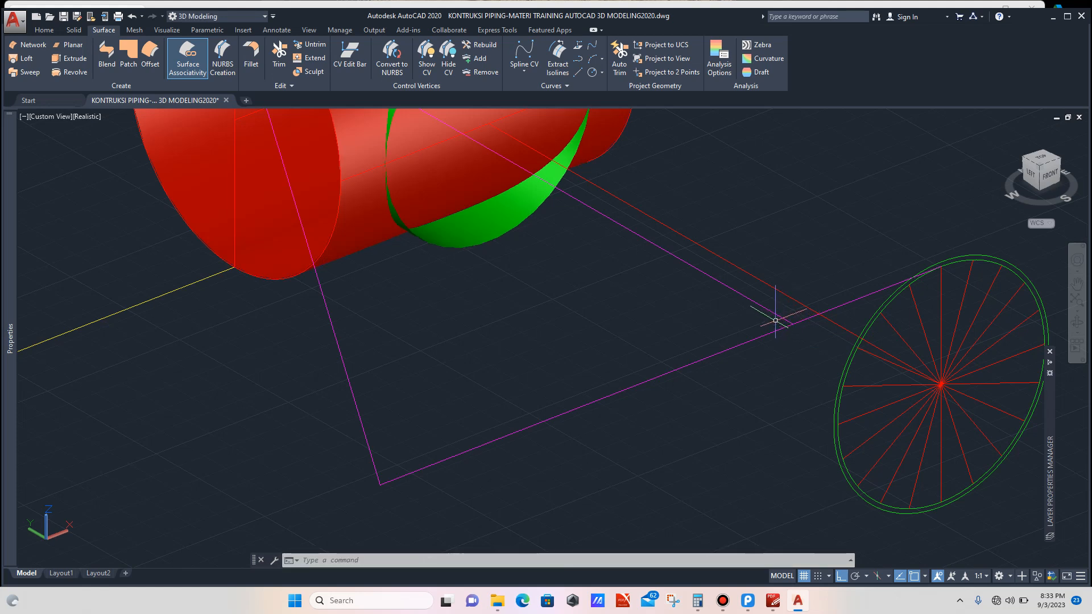
Step: Trim the overhanging end of the construction line where the two lines cross
{"action": "scroll", "coordinate": [775, 320], "scroll_direction": "up", "scroll_amount": 3}
{"action": "left_click", "coordinate": [777, 292]}
{"action": "left_click", "coordinate": [748, 309]}
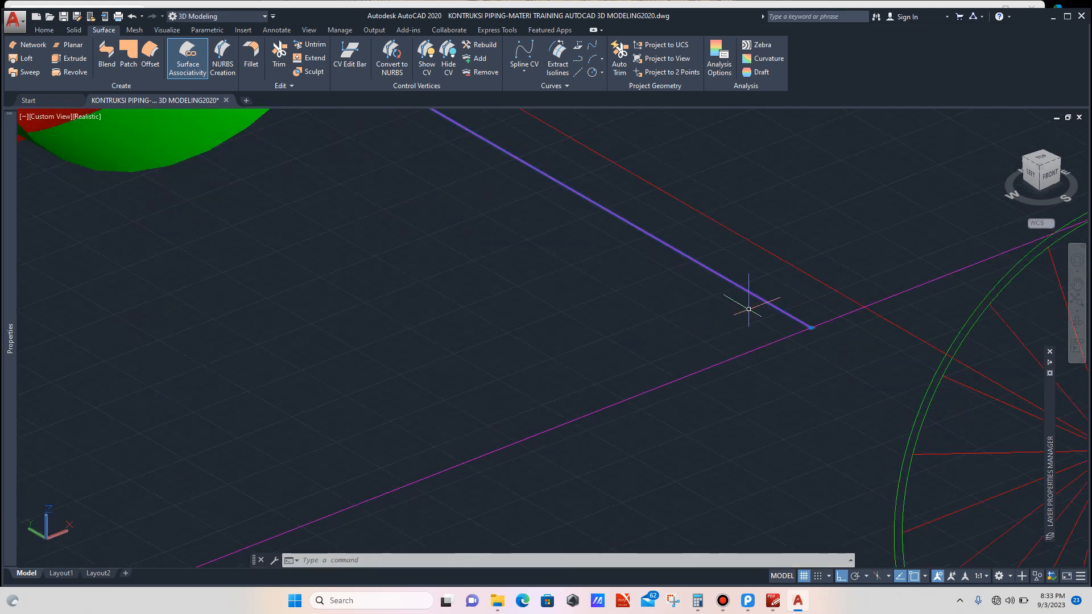
{"action": "type", "text": "tr"}
{"action": "key", "text": "Return"}
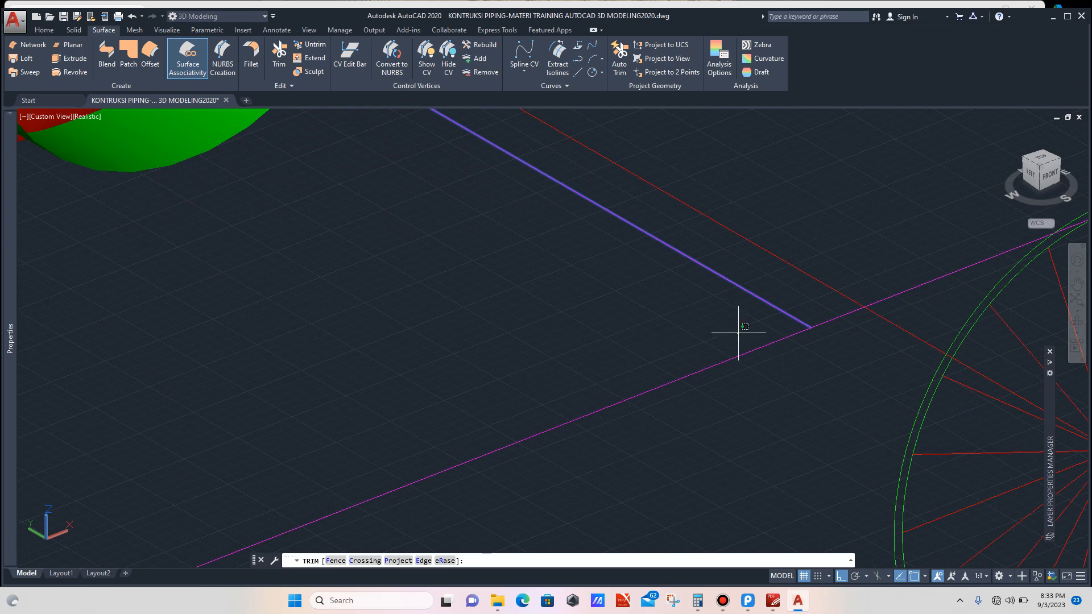
{"action": "left_click", "coordinate": [738, 334]}
{"action": "left_click", "coordinate": [707, 382]}
{"action": "scroll", "coordinate": [640, 364], "scroll_direction": "down", "scroll_amount": 5}
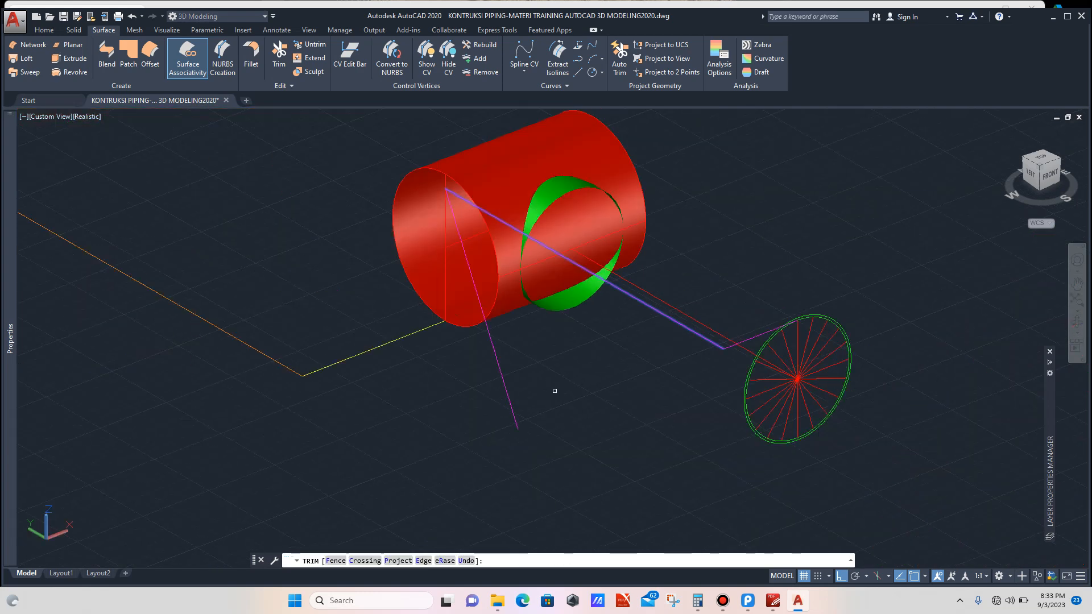
{"action": "key", "text": "Escape"}
Step: Delete the vertical construction line hanging below the main pipe's end
{"action": "left_click", "coordinate": [555, 385]}
{"action": "left_click", "coordinate": [477, 422]}
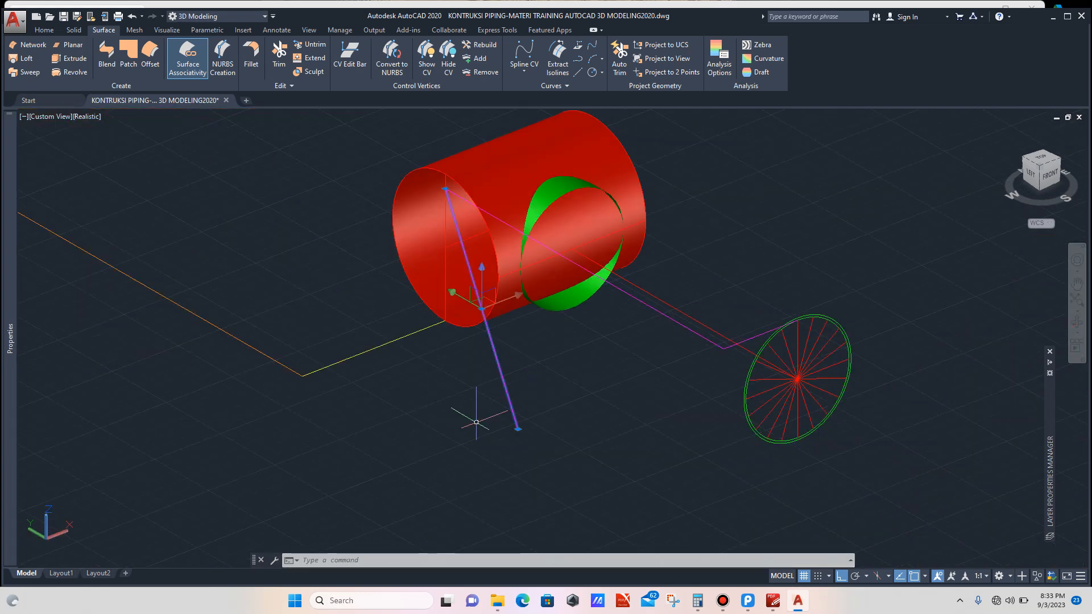
{"action": "key", "text": "Delete"}
Step: Draw a second chain of lines from the next point on the profile circle to the main pipe's end edge
{"action": "scroll", "coordinate": [800, 318], "scroll_direction": "up", "scroll_amount": 8}
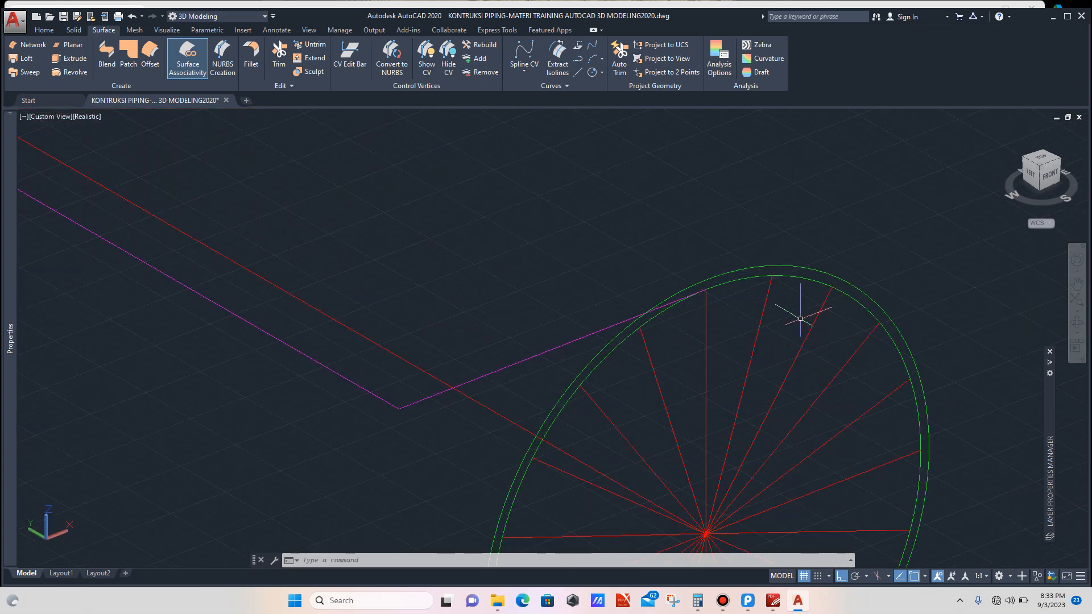
{"action": "type", "text": "LINE Specify first point:"}
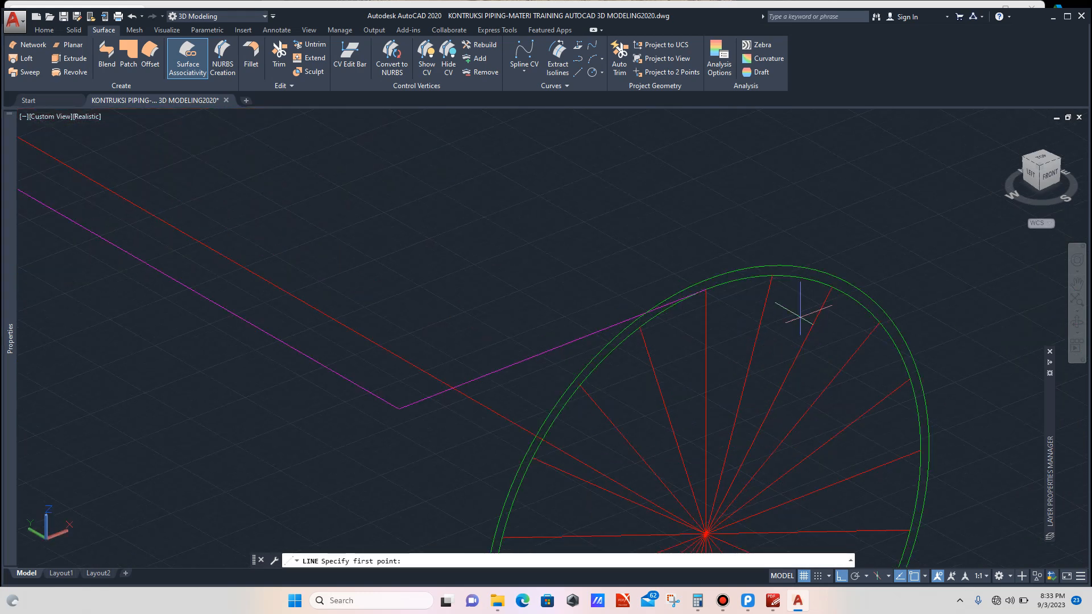
{"action": "scroll", "coordinate": [784, 291], "scroll_direction": "up", "scroll_amount": 2}
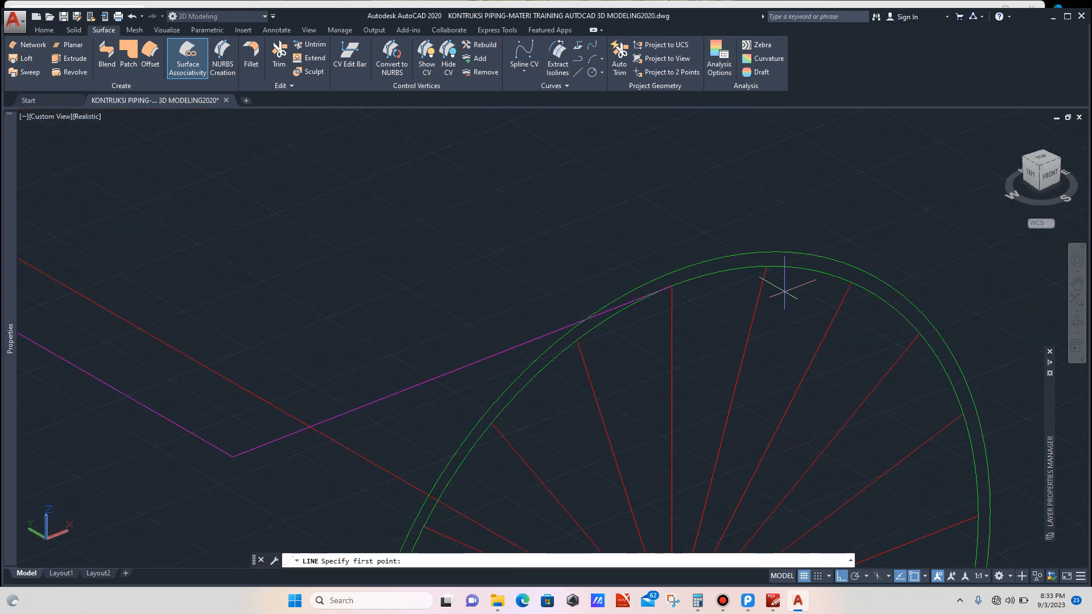
{"action": "left_click", "coordinate": [766, 266]}
{"action": "scroll", "coordinate": [763, 265], "scroll_direction": "down", "scroll_amount": 5}
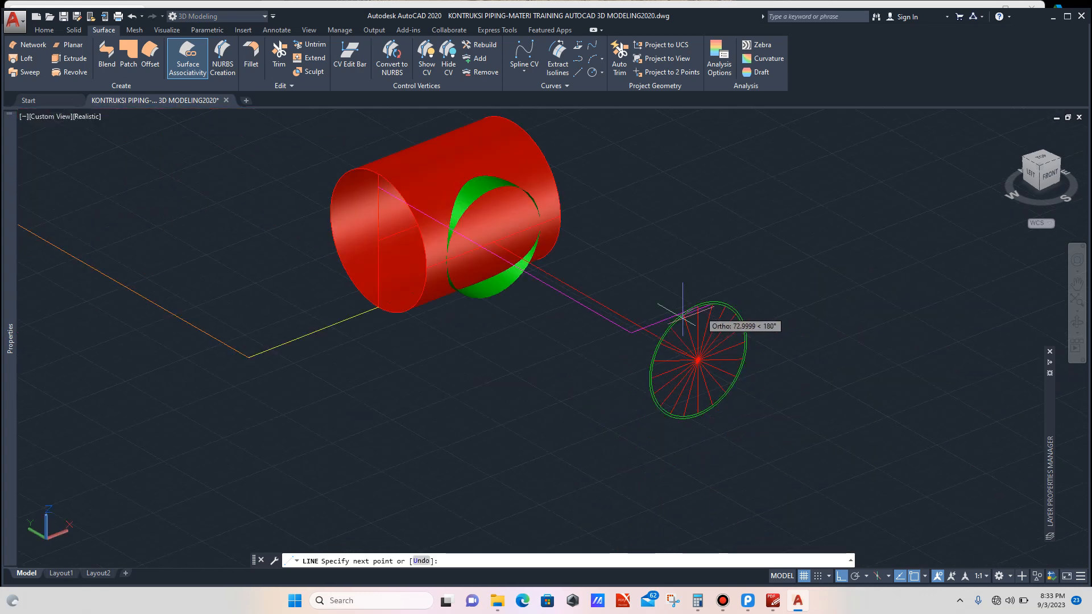
{"action": "left_click", "coordinate": [519, 398]}
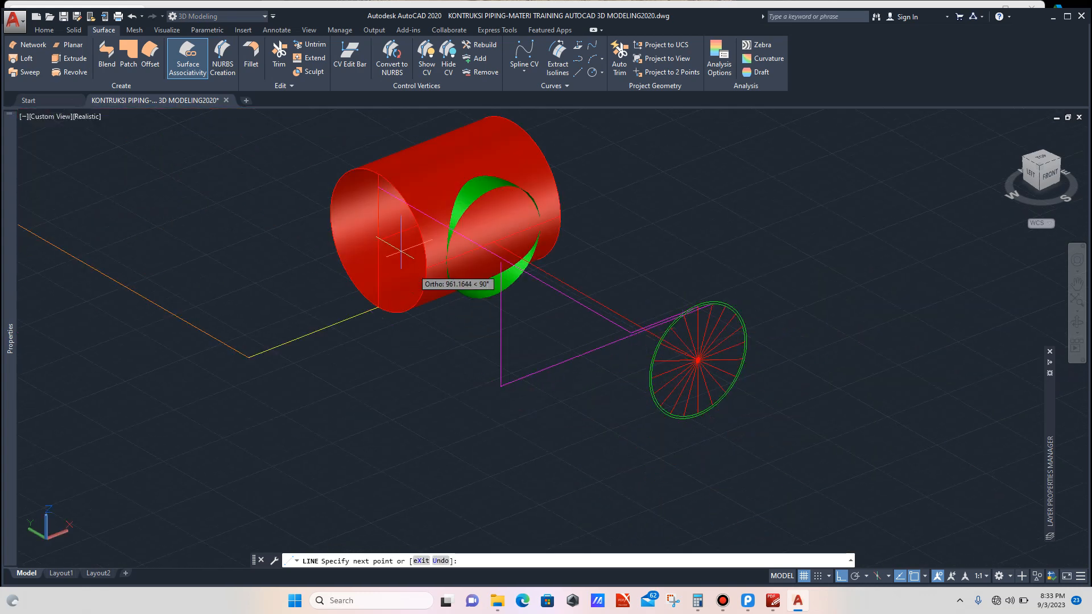
{"action": "scroll", "coordinate": [393, 233], "scroll_direction": "up", "scroll_amount": 3}
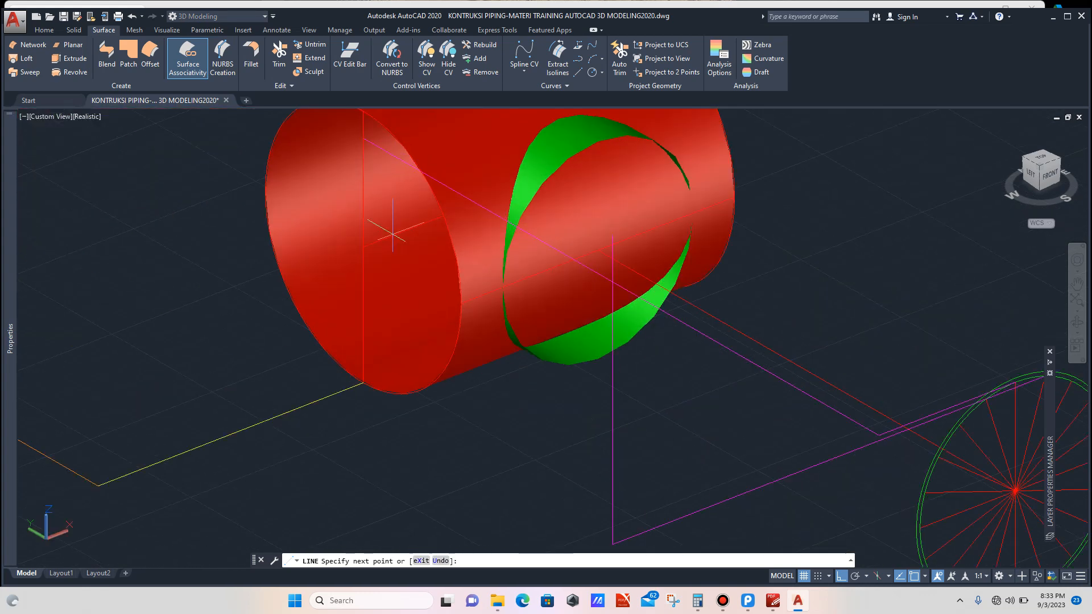
{"action": "left_click", "coordinate": [364, 152]}
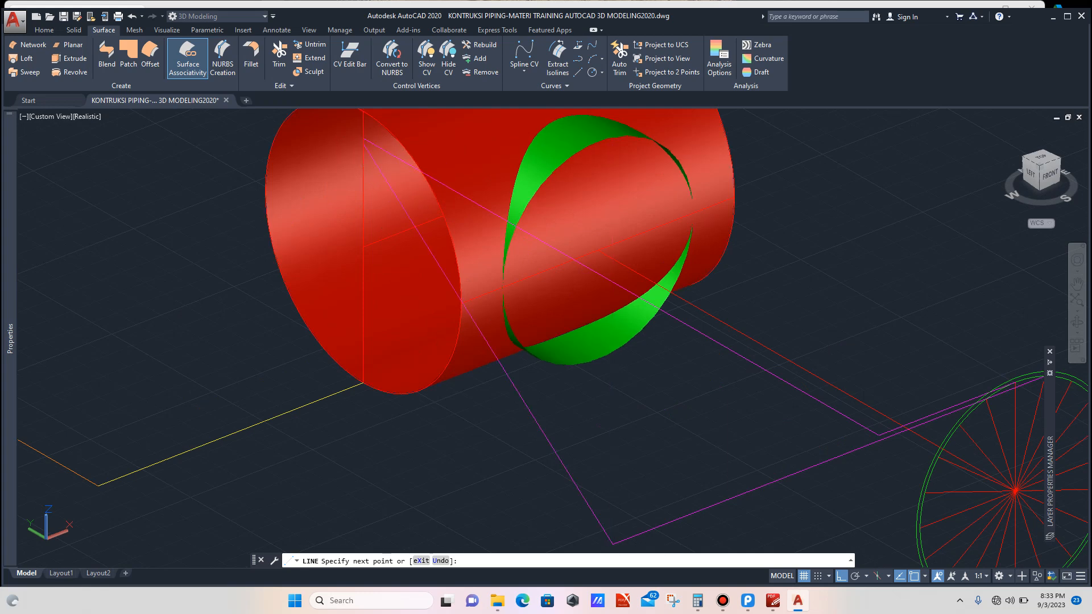
{"action": "scroll", "coordinate": [520, 273], "scroll_direction": "down", "scroll_amount": 2}
{"action": "scroll", "coordinate": [743, 373], "scroll_direction": "up", "scroll_amount": 4}
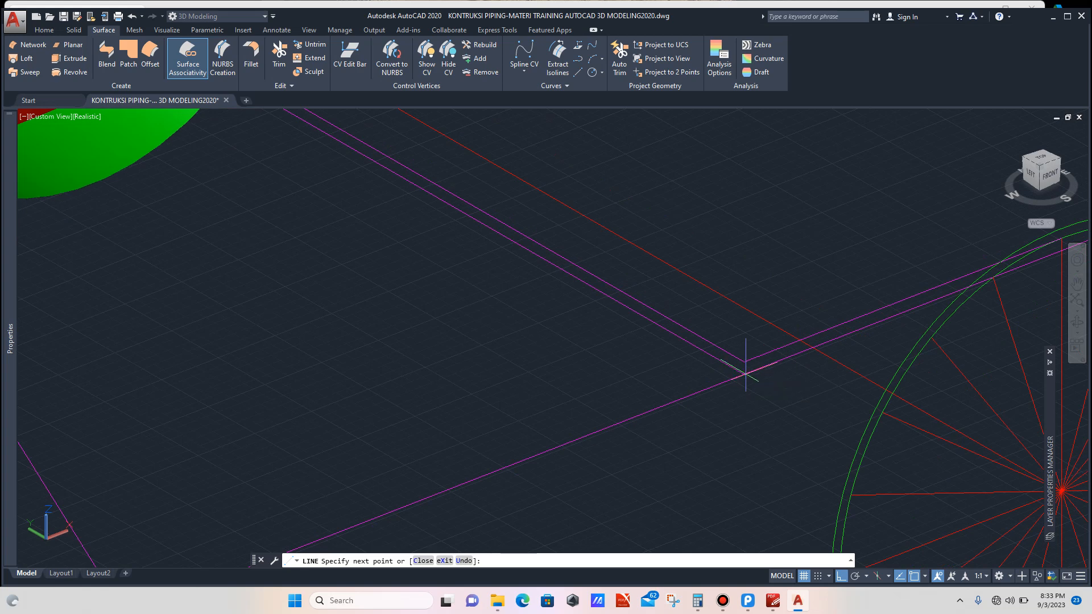
{"action": "left_click", "coordinate": [745, 373]}
{"action": "key", "text": "Escape"}
Step: Trim the overhanging end of the second chain's line at its crossing
{"action": "scroll", "coordinate": [728, 360], "scroll_direction": "up", "scroll_amount": 3}
{"action": "left_click", "coordinate": [726, 354]}
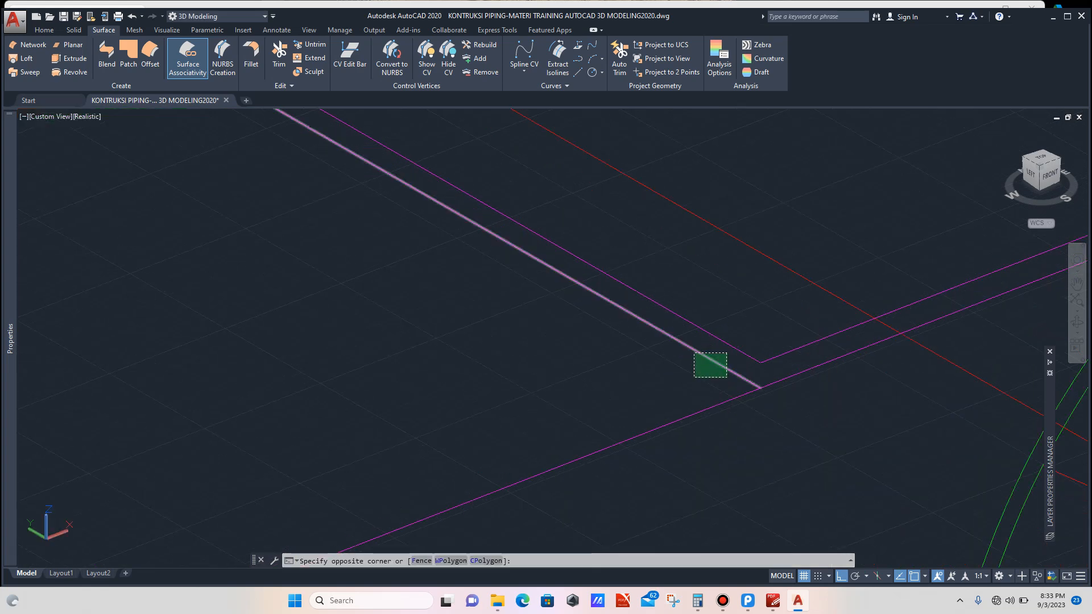
{"action": "left_click", "coordinate": [694, 378]}
{"action": "type", "text": "TR"}
{"action": "key", "text": "Return"}
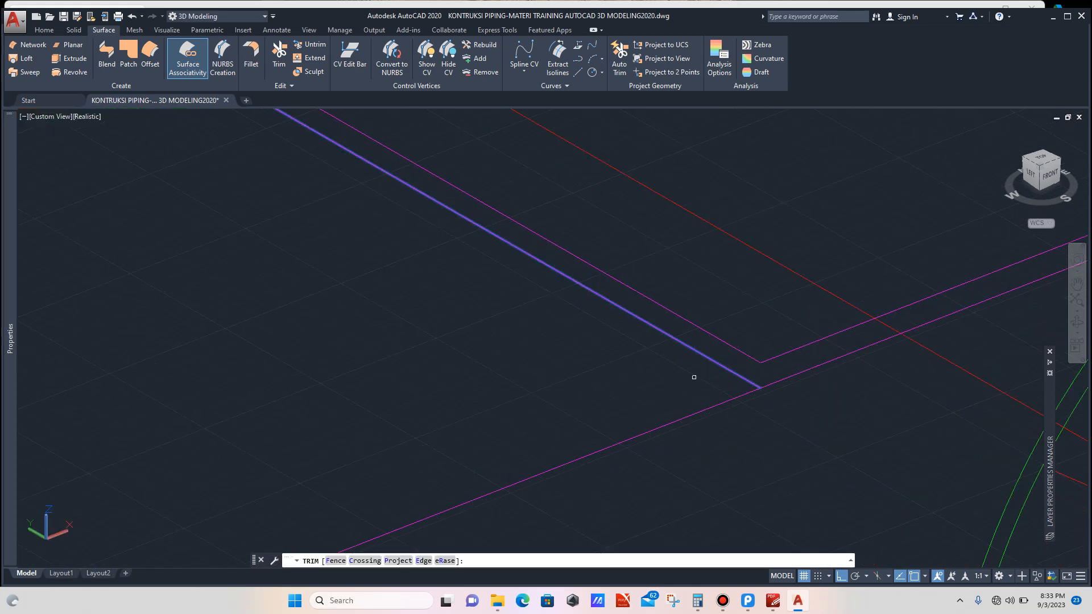
{"action": "left_click", "coordinate": [667, 427]}
{"action": "scroll", "coordinate": [666, 432], "scroll_direction": "down", "scroll_amount": 5}
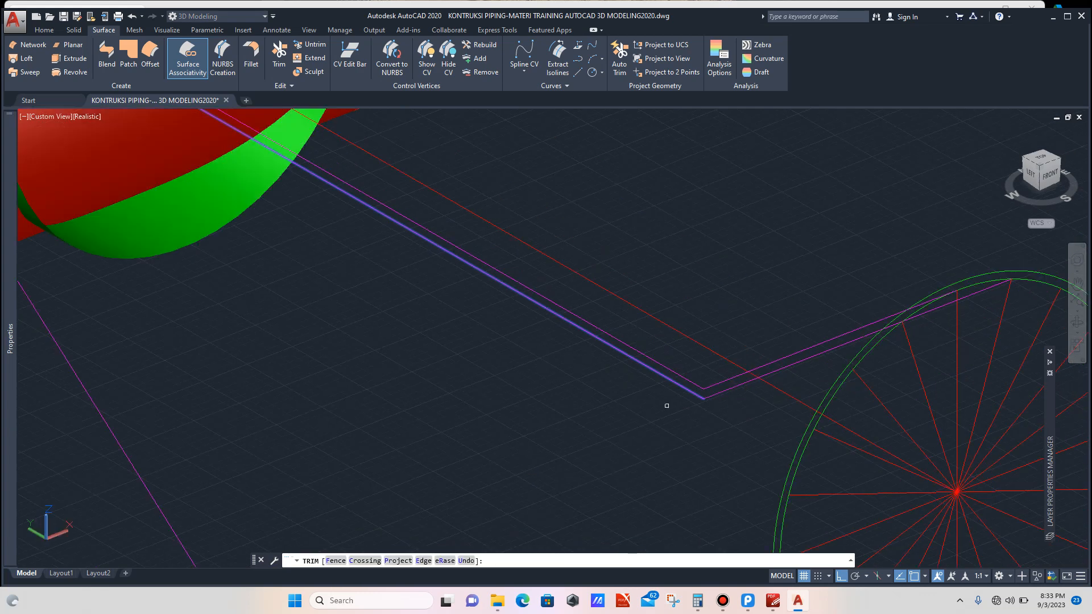
Step: Delete the second chain's vertical line below the main pipe
{"action": "left_click", "coordinate": [551, 442]}
{"action": "left_click", "coordinate": [514, 458]}
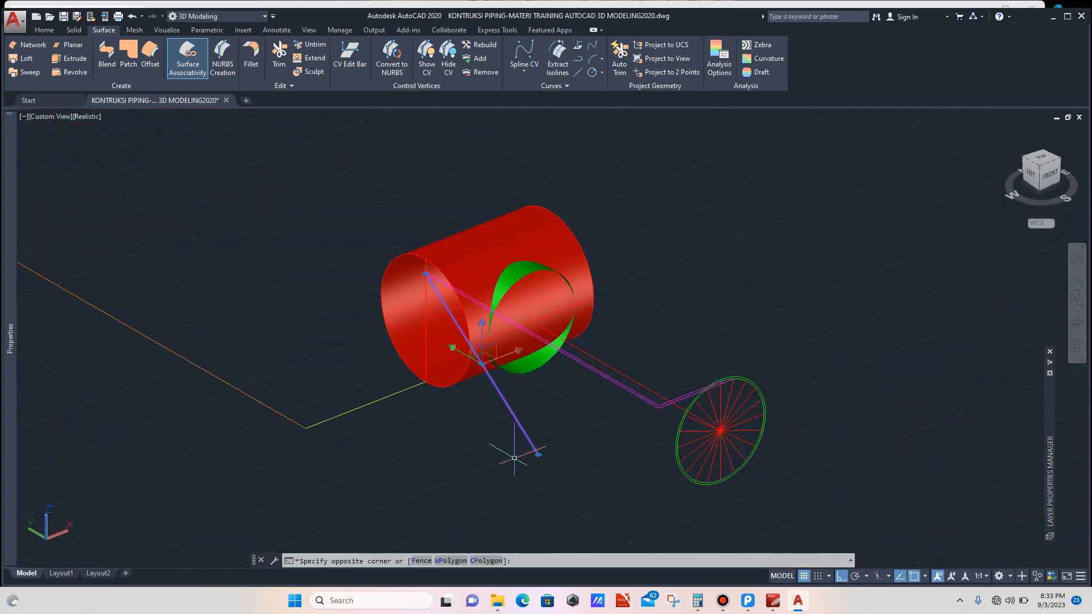
{"action": "key", "text": "Delete"}
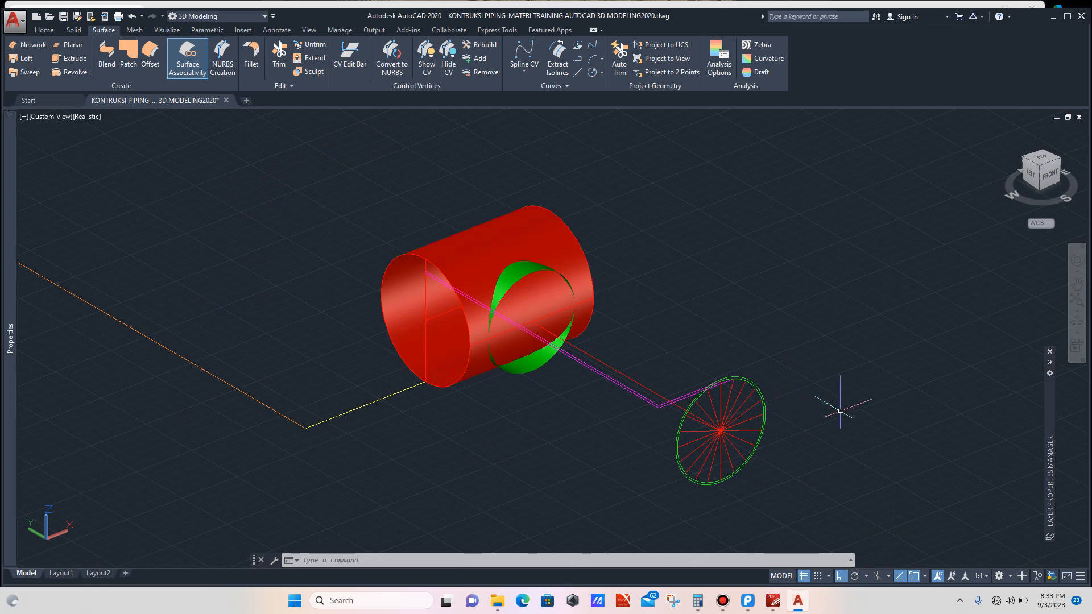
Step: Draw a third chain of lines from another point on the profile circle to the main pipe's end edge
{"action": "left_click", "coordinate": [1077, 322]}
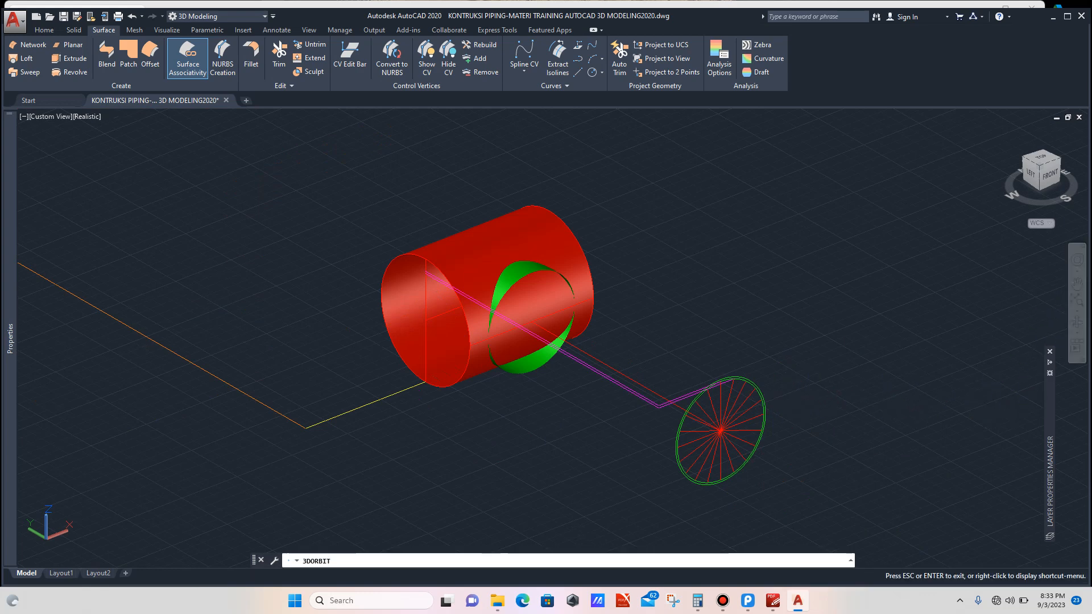
{"action": "left_click_drag", "start_coordinate": [652, 399], "coordinate": [621, 382]}
{"action": "scroll", "coordinate": [747, 384], "scroll_direction": "up", "scroll_amount": 3}
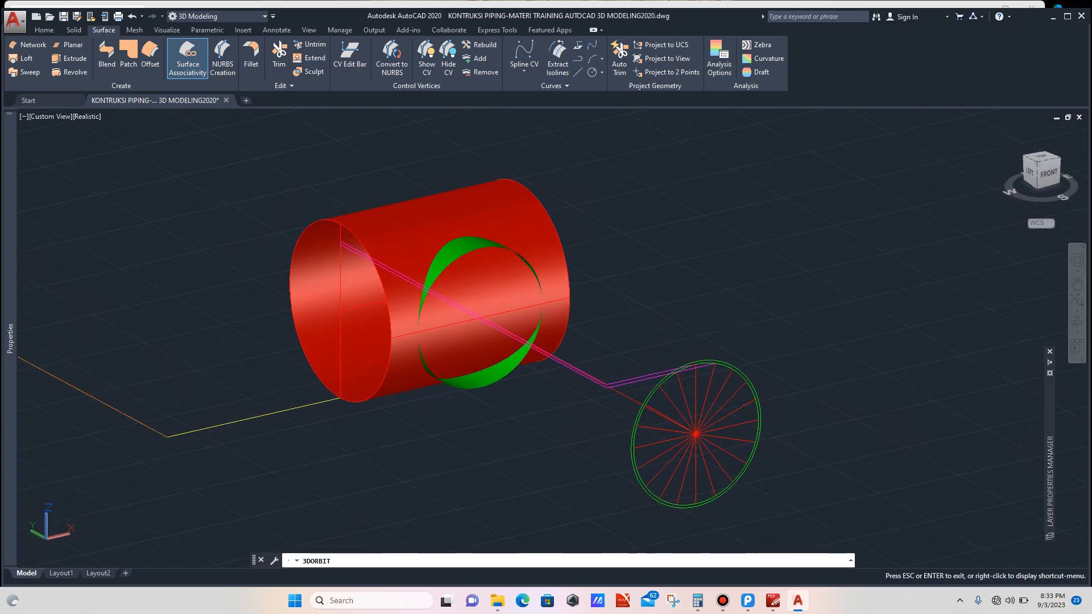
{"action": "key", "text": "Escape"}
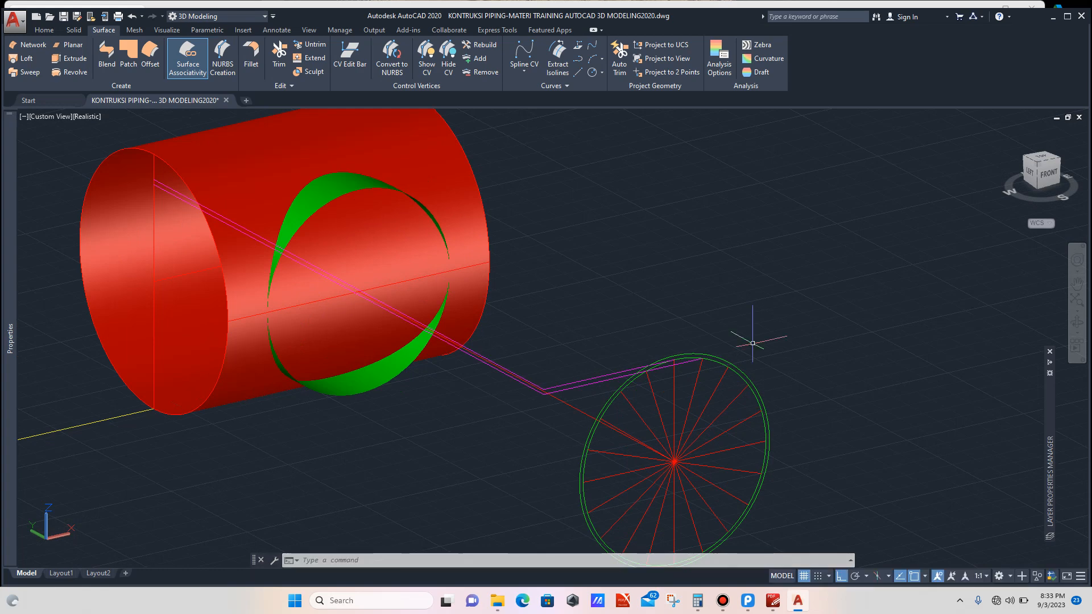
{"action": "type", "text": "L"}
{"action": "key", "text": "Return"}
{"action": "scroll", "coordinate": [740, 370], "scroll_direction": "up", "scroll_amount": 3}
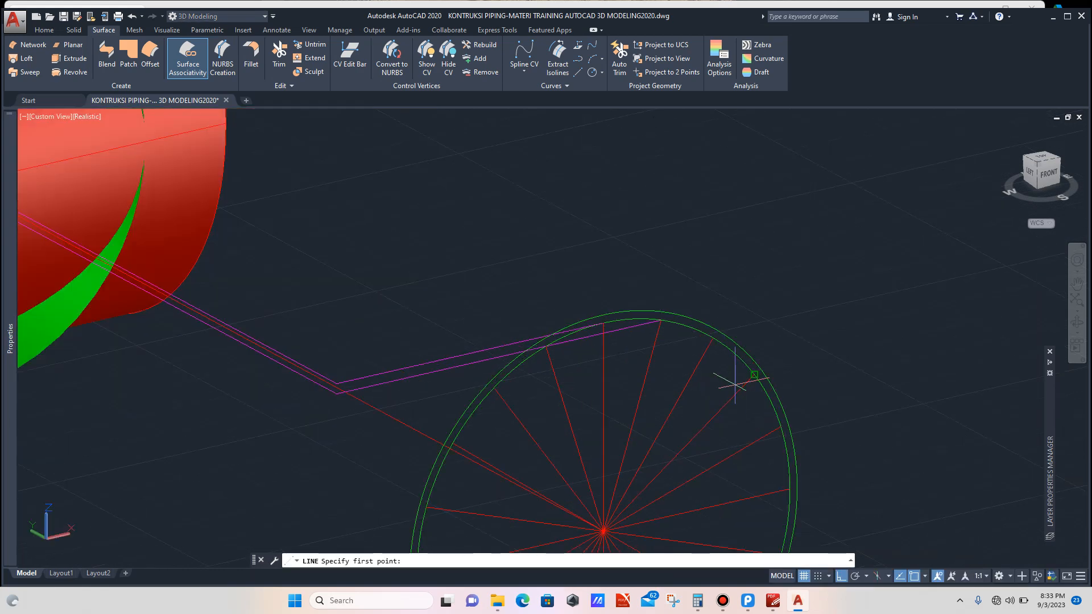
{"action": "left_click", "coordinate": [712, 338]}
{"action": "scroll", "coordinate": [712, 338], "scroll_direction": "down", "scroll_amount": 4}
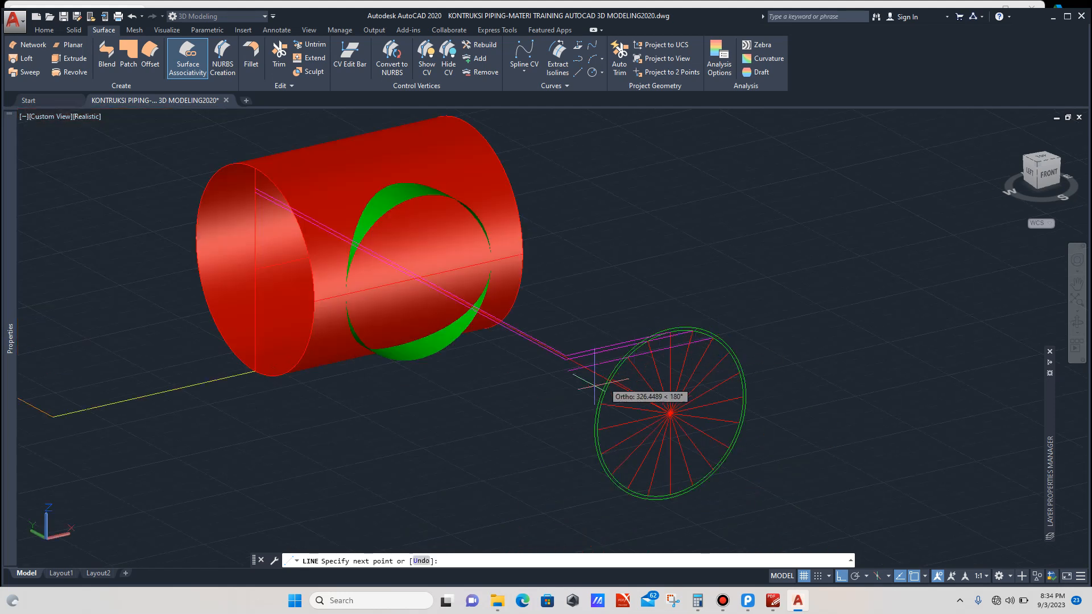
{"action": "left_click", "coordinate": [383, 412]}
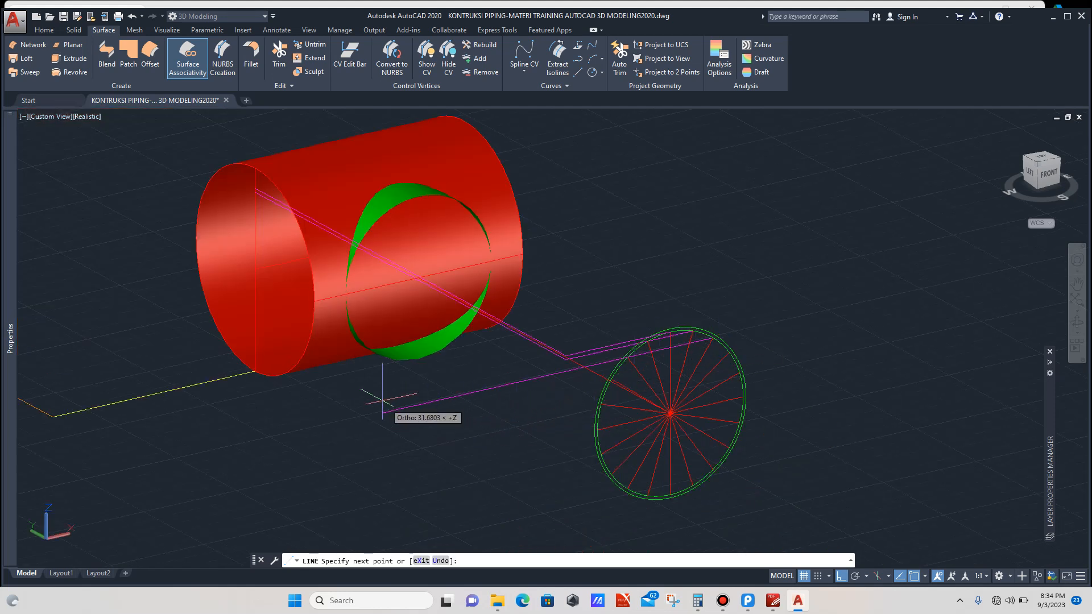
{"action": "left_click", "coordinate": [255, 203]}
{"action": "scroll", "coordinate": [509, 371], "scroll_direction": "up", "scroll_amount": 3}
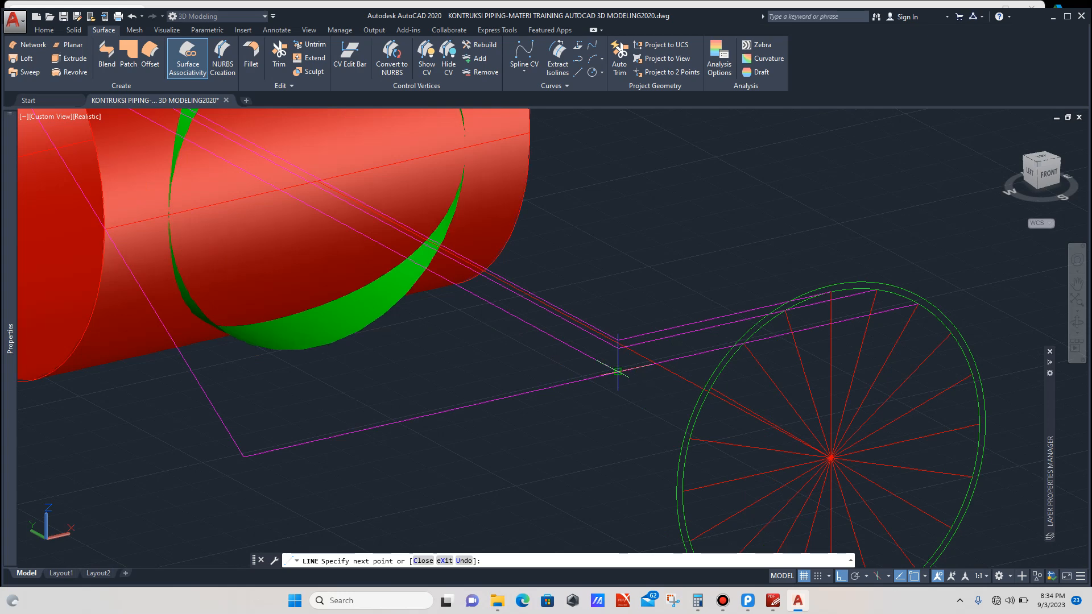
{"action": "key", "text": "Escape"}
Step: Trim the overhanging end of the third chain's line at its crossing
{"action": "scroll", "coordinate": [602, 364], "scroll_direction": "up", "scroll_amount": 3}
{"action": "left_click", "coordinate": [596, 352]}
{"action": "left_click", "coordinate": [578, 371]}
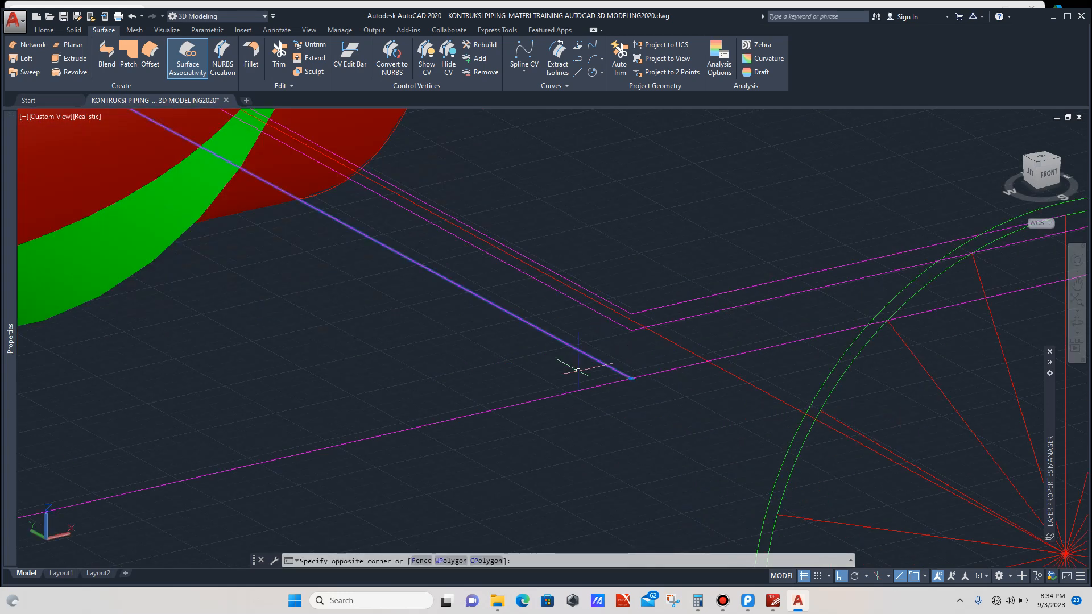
{"action": "type", "text": "tr"}
{"action": "key", "text": "Return"}
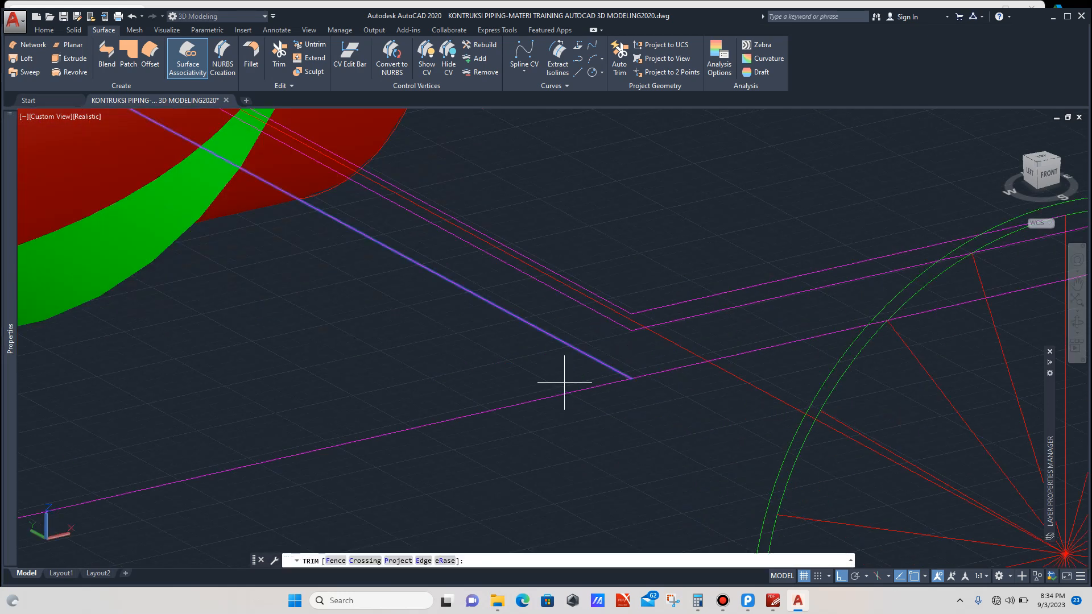
{"action": "left_click", "coordinate": [549, 399]}
{"action": "key", "text": "Escape"}
{"action": "scroll", "coordinate": [458, 418], "scroll_direction": "down", "scroll_amount": 4}
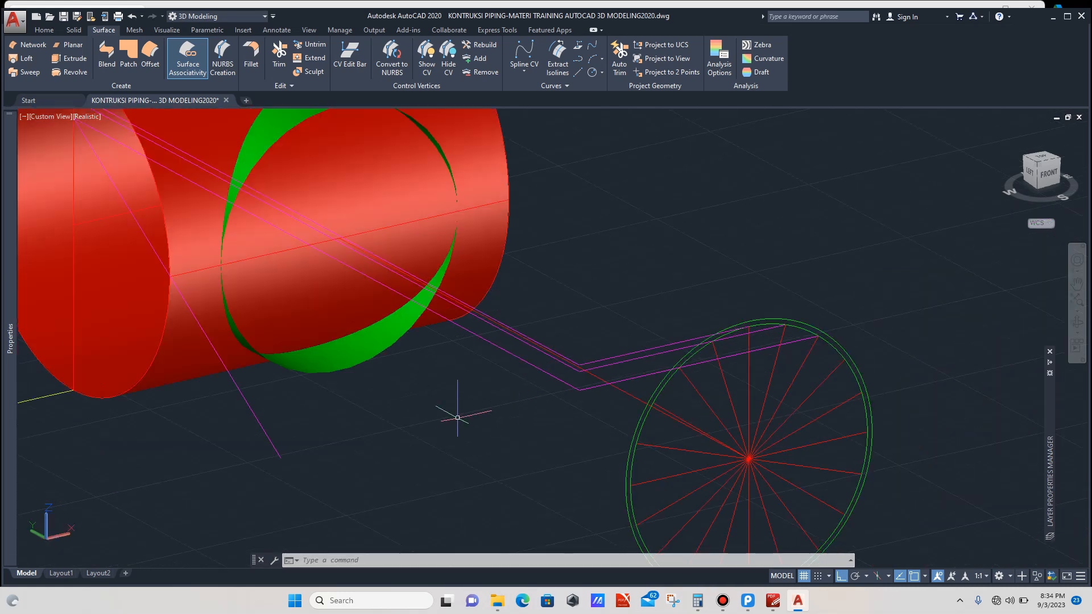
Step: Delete the third chain's vertical line below the main pipe
{"action": "left_click", "coordinate": [391, 422]}
{"action": "left_click", "coordinate": [268, 452]}
{"action": "key", "text": "Delete"}
{"action": "scroll", "coordinate": [834, 362], "scroll_direction": "up", "scroll_amount": 3}
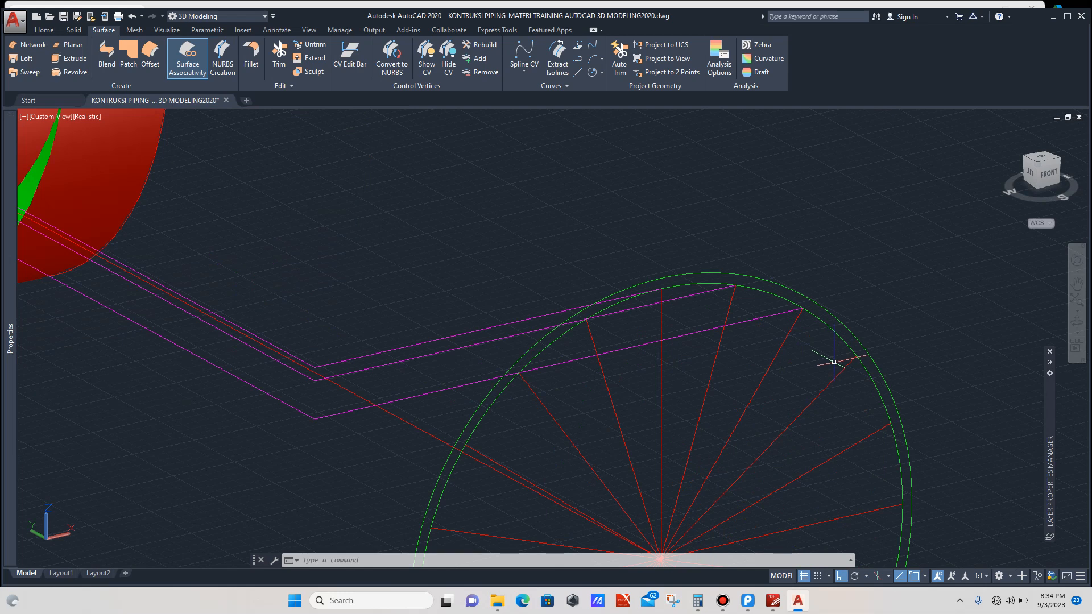
Step: Draw a fourth chain of lines from the next point on the profile circle to the main pipe's end edge
{"action": "type", "text": "LINE Specify first point:"}
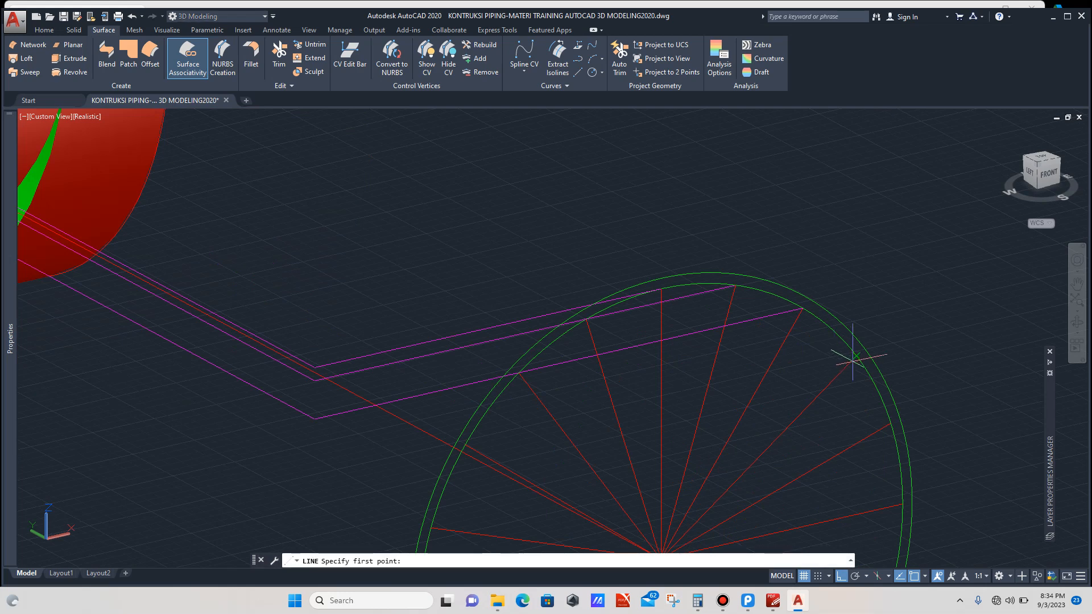
{"action": "left_click", "coordinate": [856, 356]}
{"action": "scroll", "coordinate": [798, 366], "scroll_direction": "down", "scroll_amount": 5}
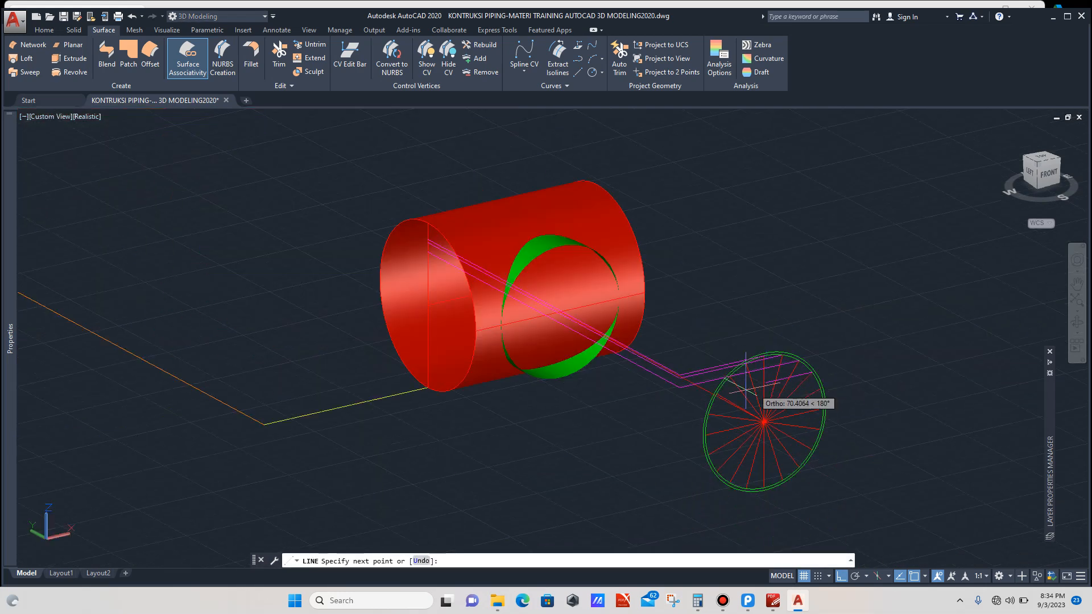
{"action": "left_click", "coordinate": [484, 446]}
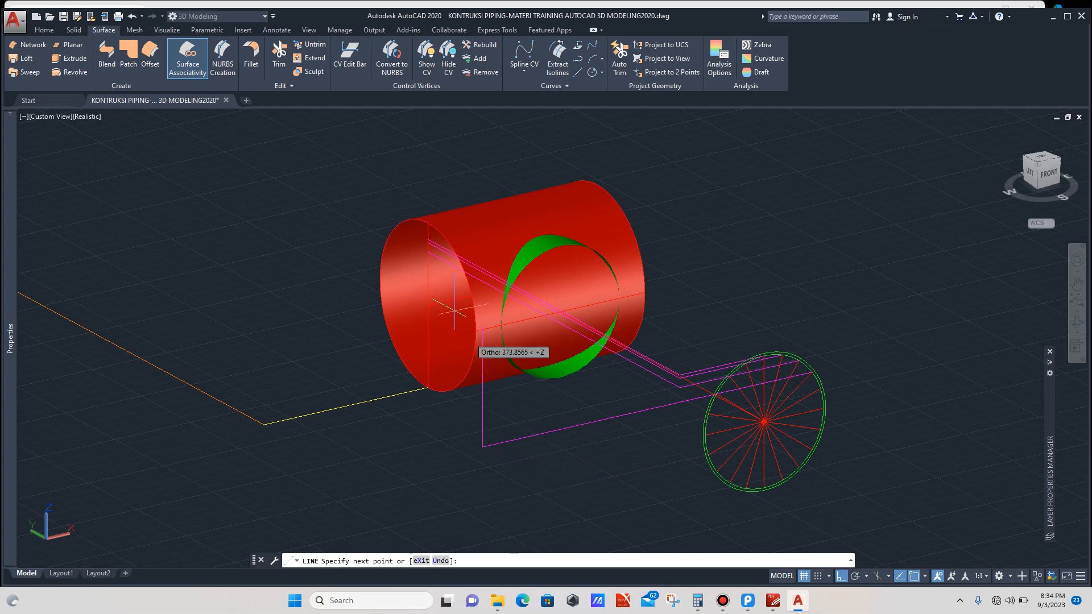
{"action": "left_click", "coordinate": [427, 267]}
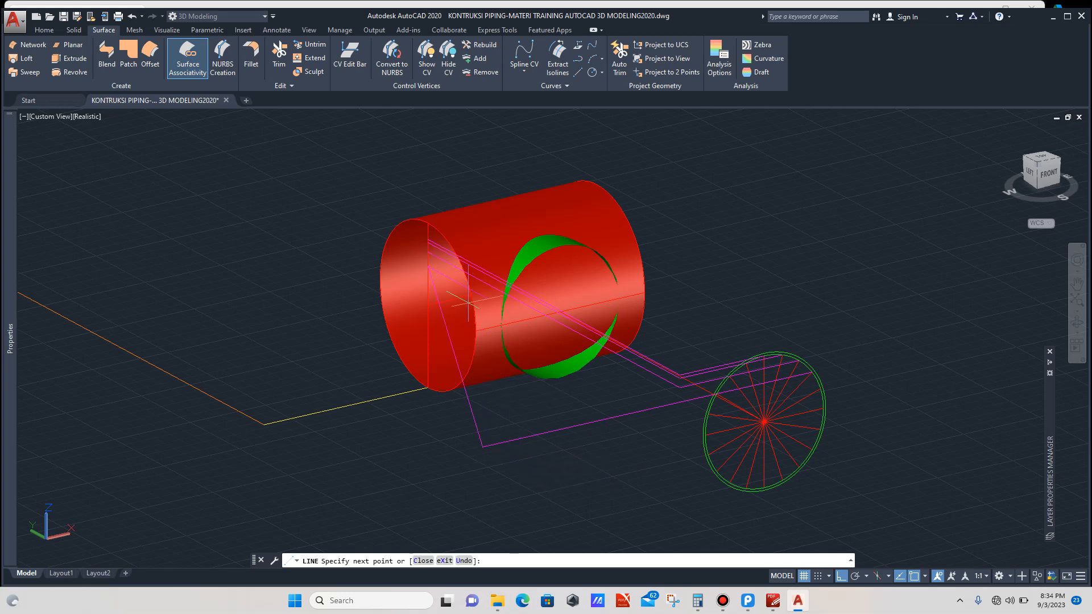
{"action": "scroll", "coordinate": [676, 400], "scroll_direction": "up", "scroll_amount": 4}
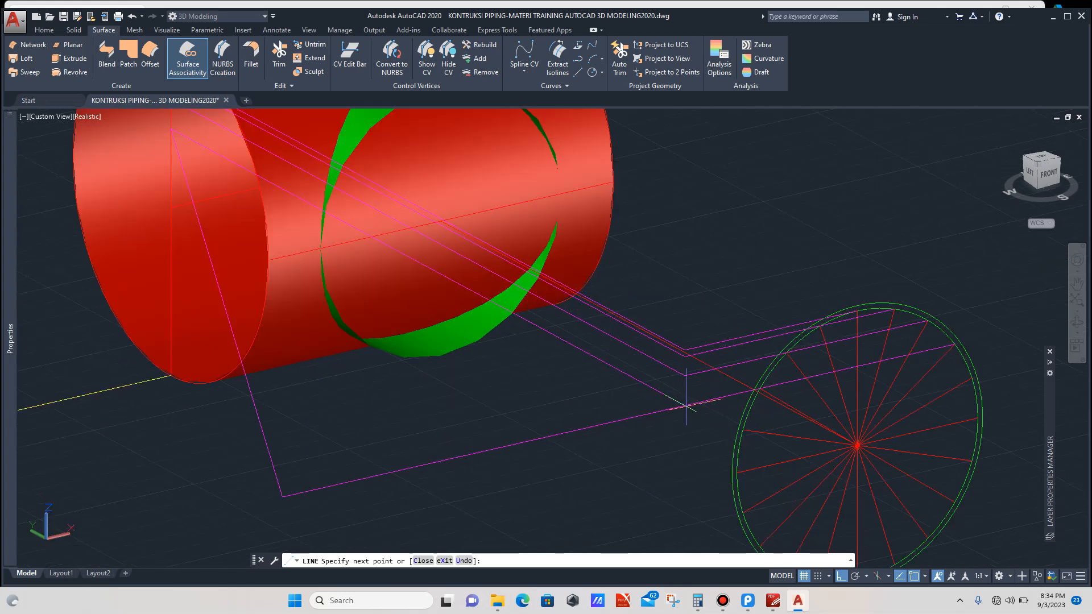
{"action": "key", "text": "Return"}
Step: Trim the overhanging end of the fourth chain's line at its crossing
{"action": "scroll", "coordinate": [670, 383], "scroll_direction": "up", "scroll_amount": 4}
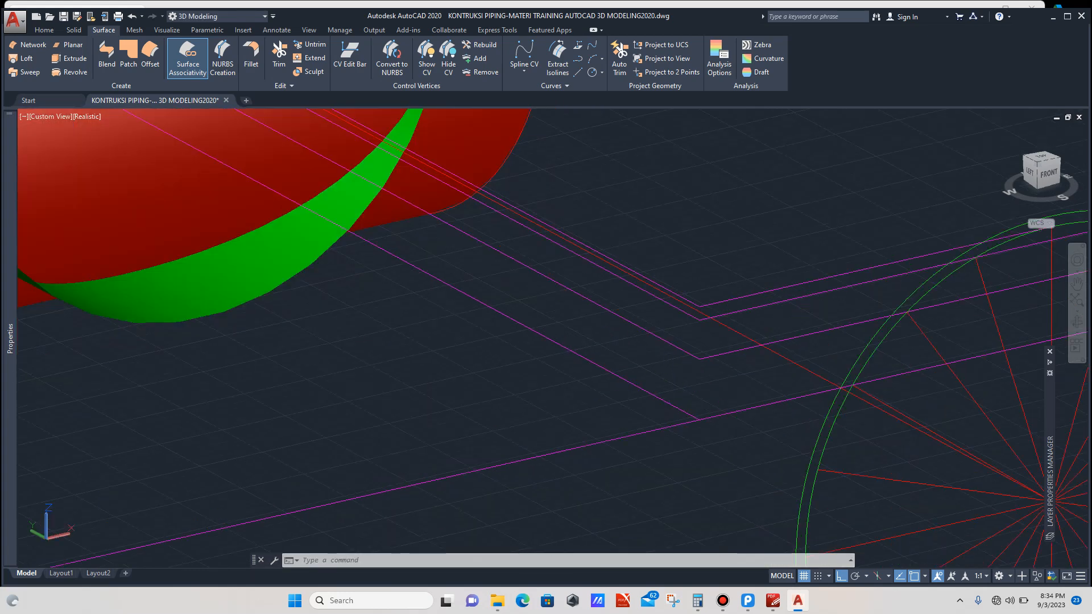
{"action": "left_click", "coordinate": [670, 383]}
{"action": "left_click", "coordinate": [636, 409]}
{"action": "type", "text": "T"}
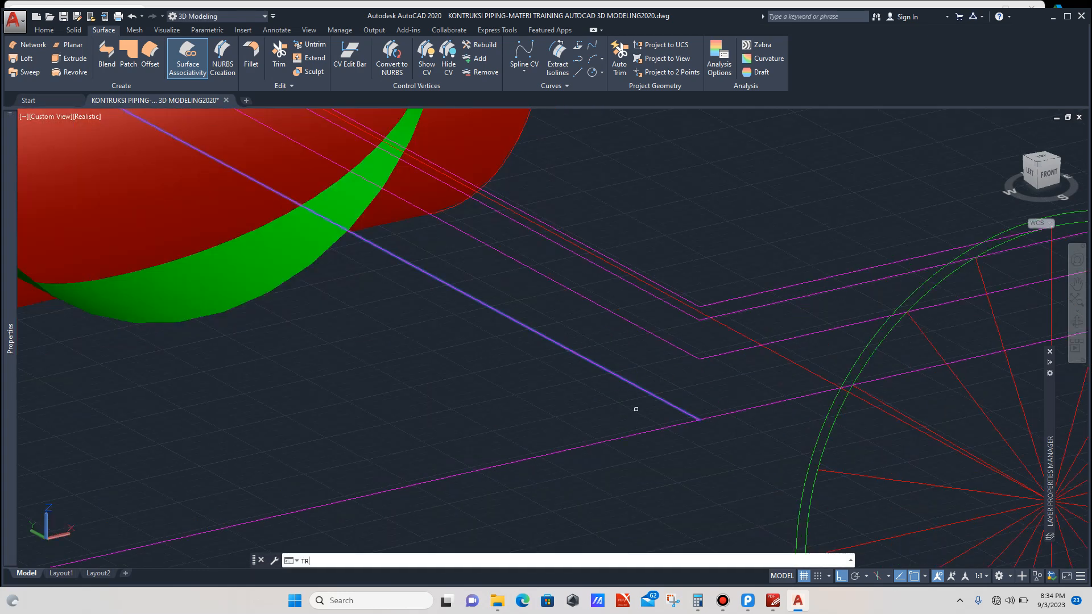
{"action": "type", "text": "R"}
{"action": "key", "text": "Return"}
{"action": "left_click", "coordinate": [637, 419]}
{"action": "left_click", "coordinate": [589, 481]}
{"action": "scroll", "coordinate": [563, 442], "scroll_direction": "down", "scroll_amount": 3}
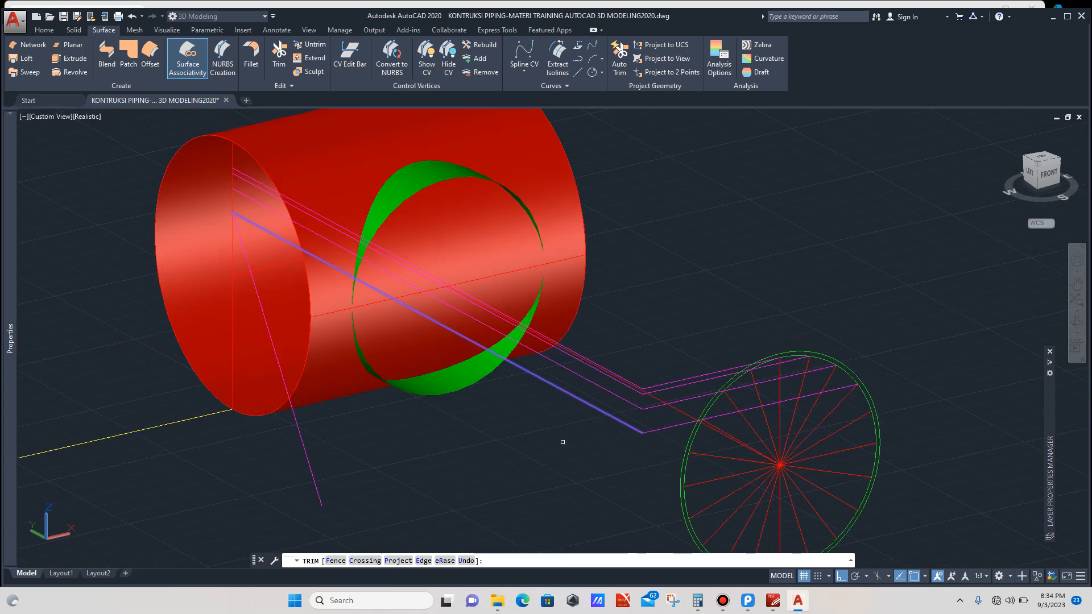
{"action": "key", "text": "Escape"}
Step: Delete the fourth chain's vertical line below the main pipe
{"action": "left_click", "coordinate": [393, 461]}
{"action": "left_click", "coordinate": [293, 511]}
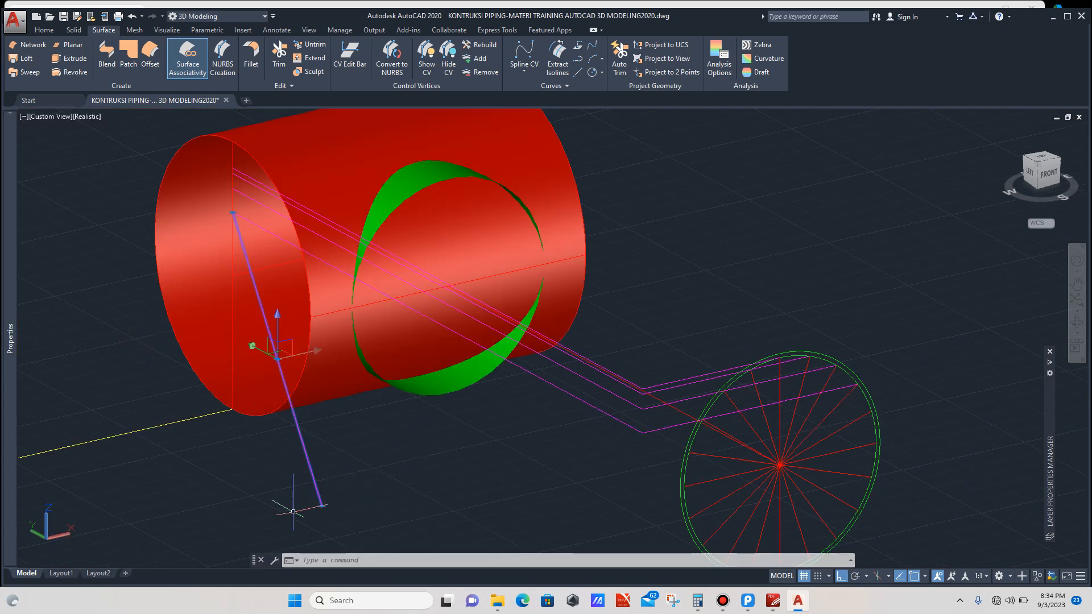
{"action": "key", "text": "Delete"}
{"action": "scroll", "coordinate": [838, 424], "scroll_direction": "up", "scroll_amount": 3}
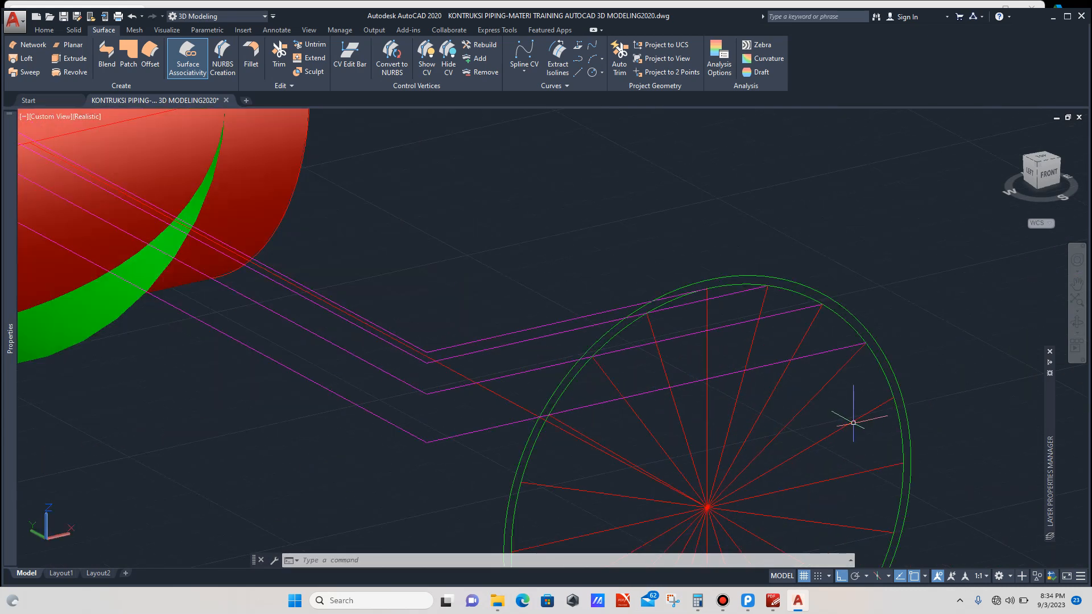
Step: Draw a fifth chain of lines from the next point on the profile circle to the main pipe's end edge
{"action": "type", "text": "l"}
{"action": "key", "text": "Return"}
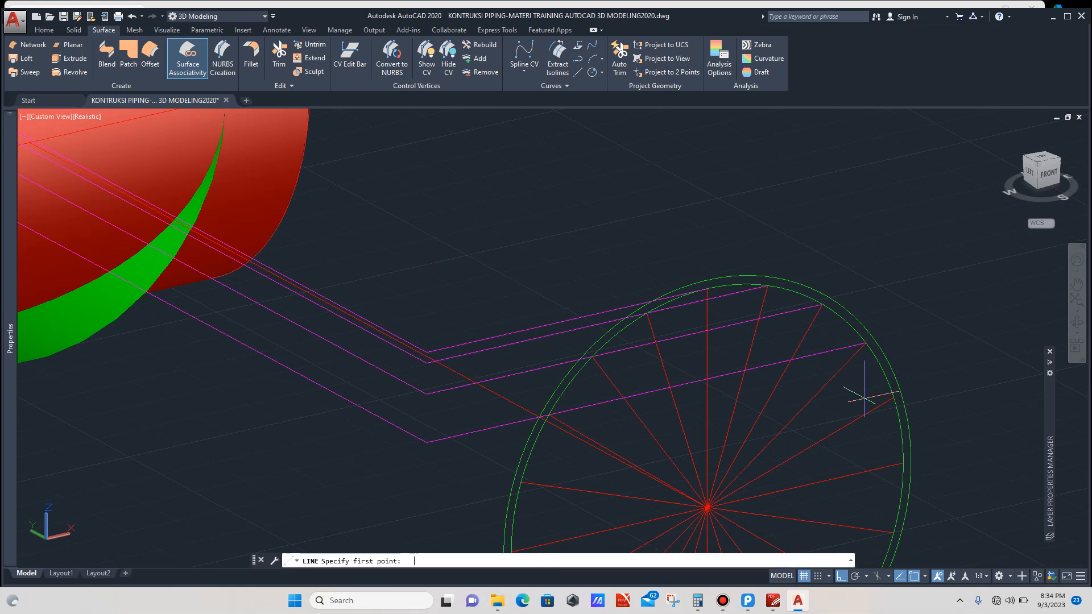
{"action": "left_click", "coordinate": [893, 397]}
{"action": "scroll", "coordinate": [896, 396], "scroll_direction": "down", "scroll_amount": 5}
{"action": "scroll", "coordinate": [808, 438], "scroll_direction": "up", "scroll_amount": 3}
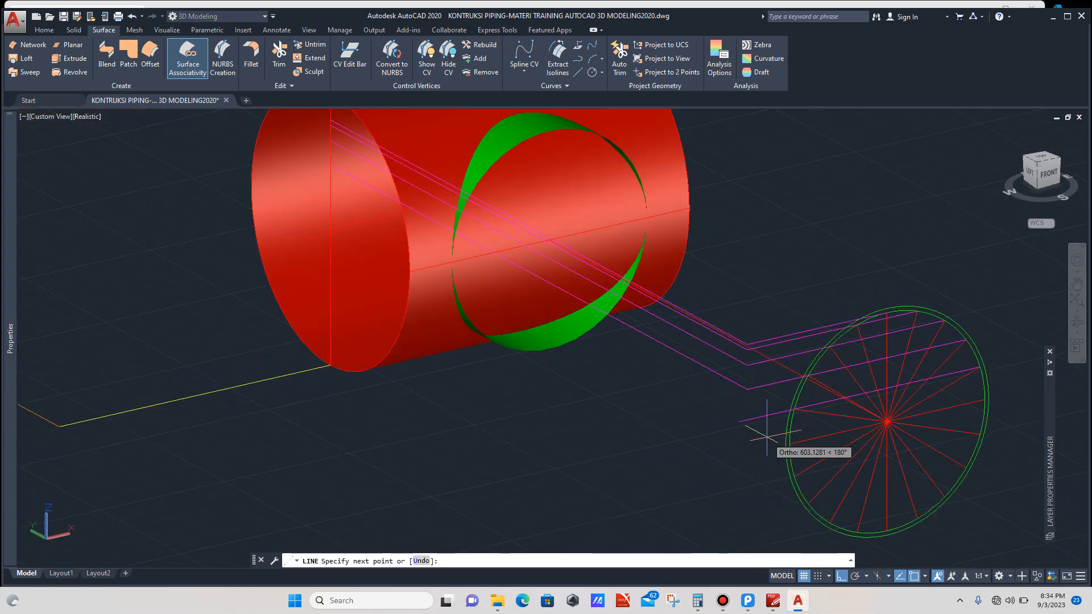
{"action": "scroll", "coordinate": [739, 438], "scroll_direction": "down", "scroll_amount": 4}
{"action": "left_click", "coordinate": [682, 458]}
{"action": "scroll", "coordinate": [599, 344], "scroll_direction": "up", "scroll_amount": 3}
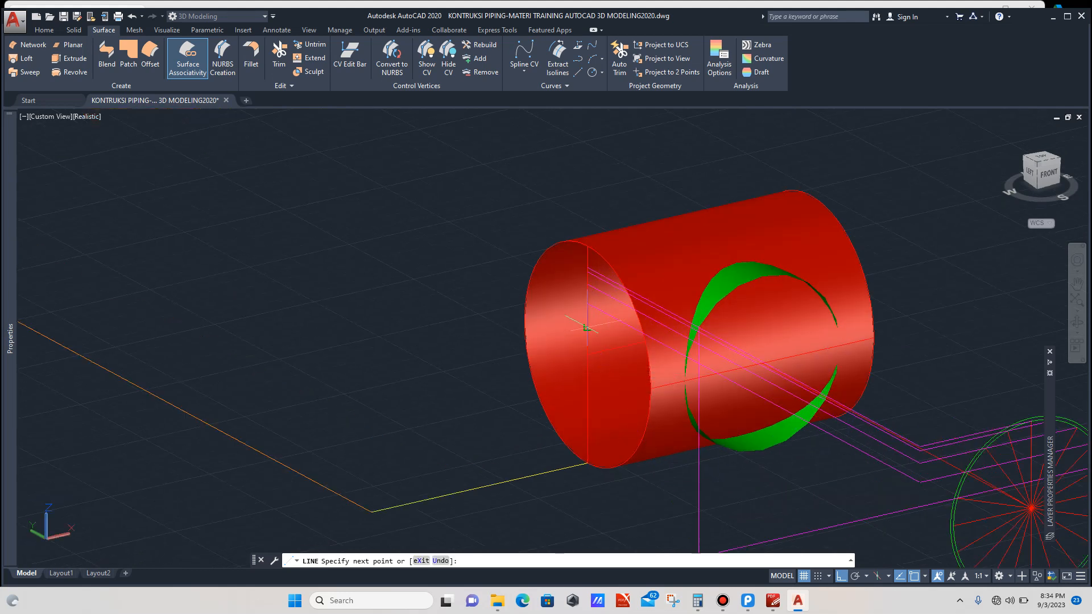
{"action": "left_click", "coordinate": [586, 328]}
{"action": "scroll", "coordinate": [654, 427], "scroll_direction": "down", "scroll_amount": 4}
{"action": "scroll", "coordinate": [756, 421], "scroll_direction": "up", "scroll_amount": 5}
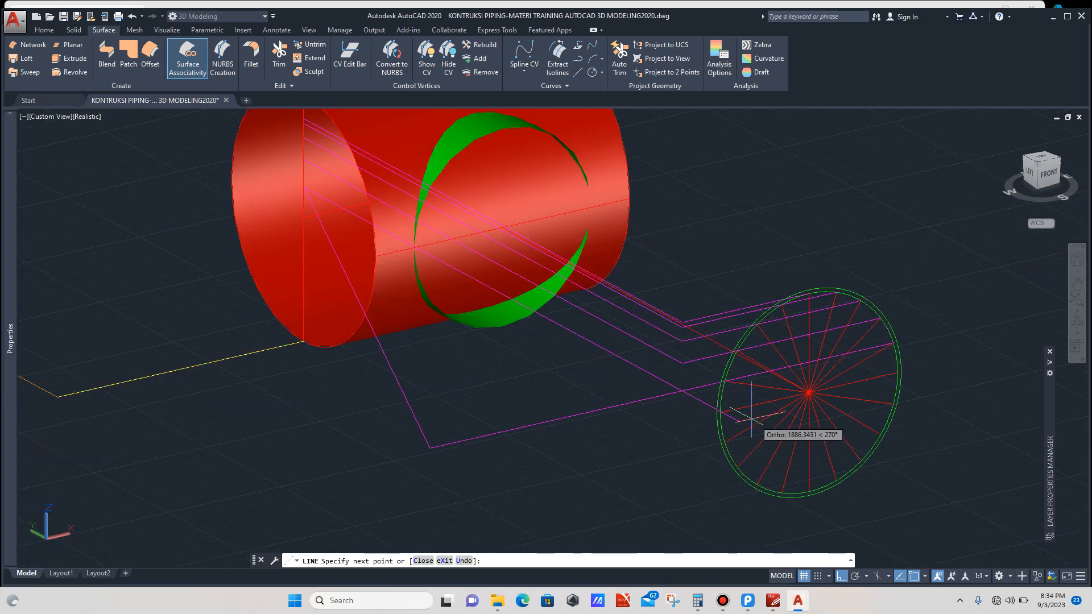
{"action": "scroll", "coordinate": [745, 416], "scroll_direction": "up", "scroll_amount": 2}
{"action": "left_click", "coordinate": [658, 380]}
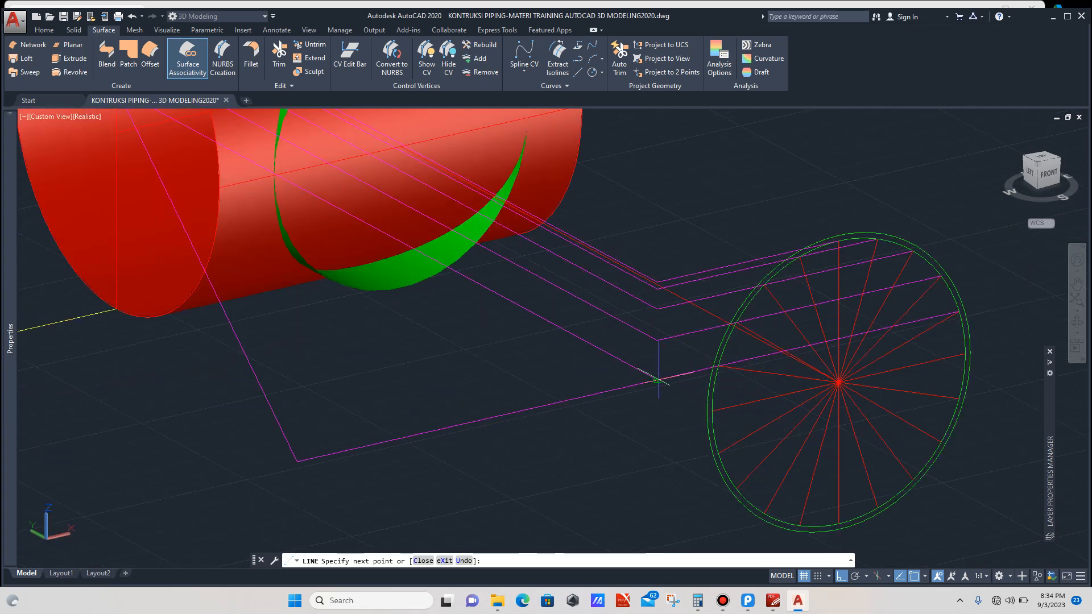
{"action": "key", "text": "Return"}
Step: Trim the overhanging end of the fifth chain's line at its crossing
{"action": "left_click", "coordinate": [636, 358]}
{"action": "left_click", "coordinate": [606, 372]}
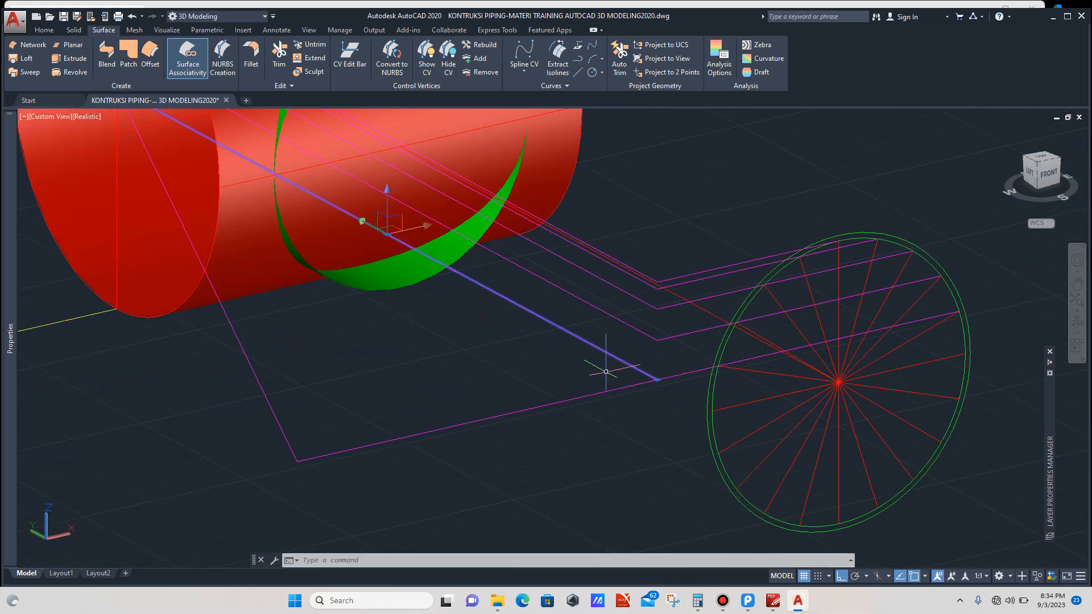
{"action": "type", "text": "TR"}
{"action": "key", "text": "Return"}
{"action": "left_click", "coordinate": [592, 394]}
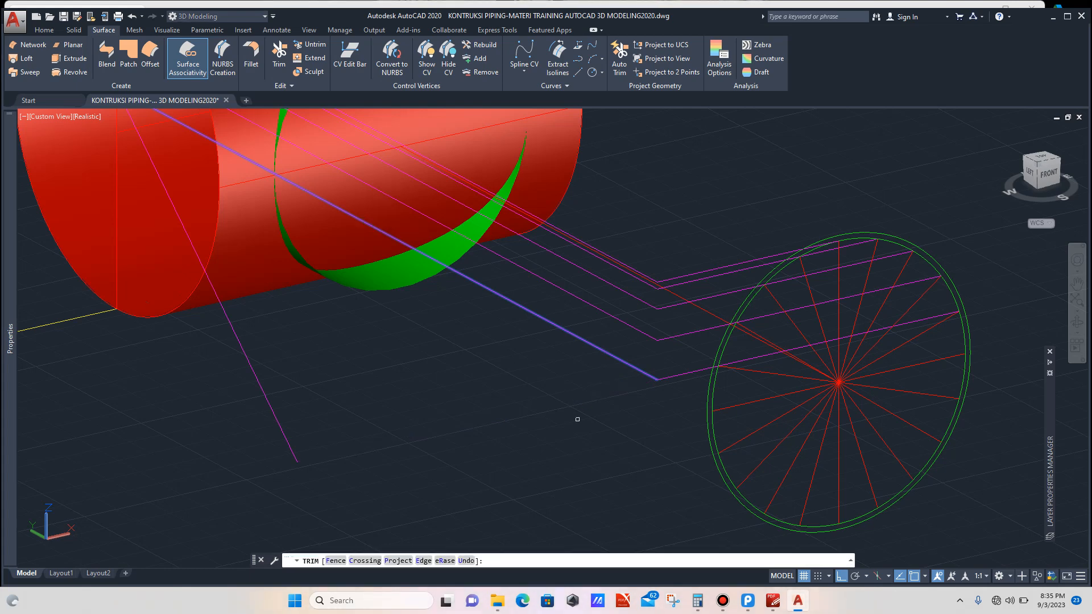
{"action": "key", "text": "Escape"}
{"action": "scroll", "coordinate": [581, 401], "scroll_direction": "down", "scroll_amount": 4}
Step: Delete the fifth chain's vertical line below the main pipe
{"action": "left_click", "coordinate": [524, 395]}
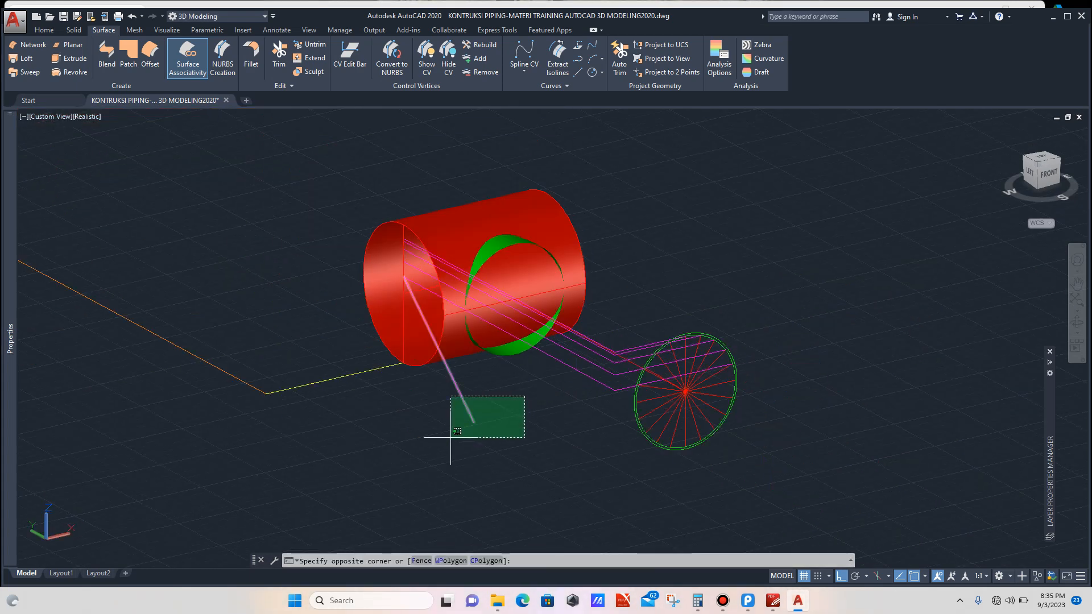
{"action": "left_click", "coordinate": [452, 437]}
{"action": "key", "text": "Delete"}
{"action": "scroll", "coordinate": [675, 400], "scroll_direction": "up", "scroll_amount": 4}
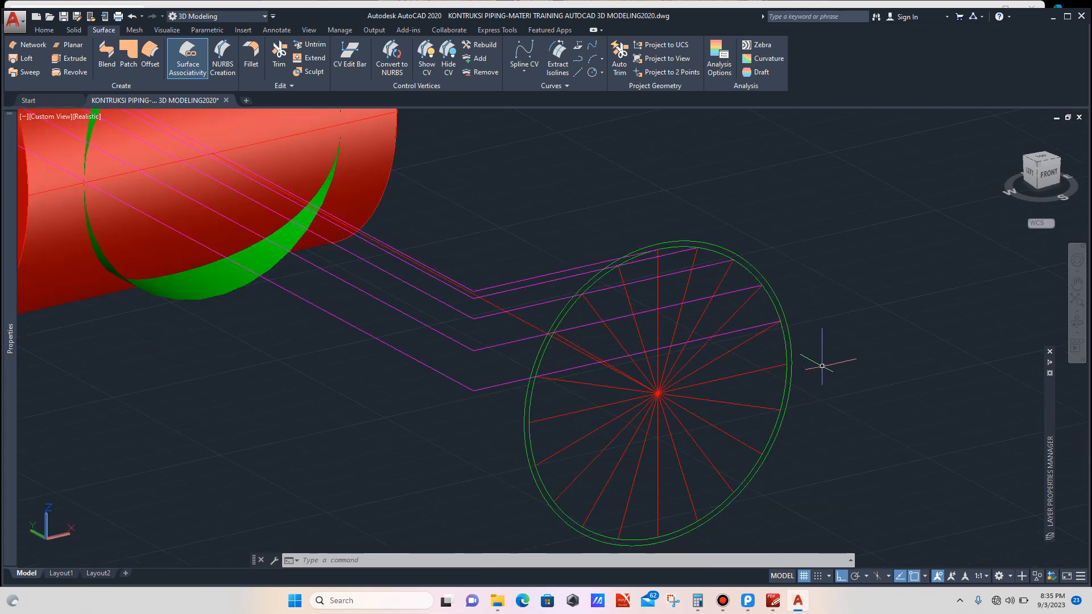
Step: Draw a sixth chain of lines from the next point on the profile circle to the main pipe's end edge
{"action": "type", "text": "l"}
{"action": "key", "text": "Return"}
{"action": "scroll", "coordinate": [788, 364], "scroll_direction": "up", "scroll_amount": 2}
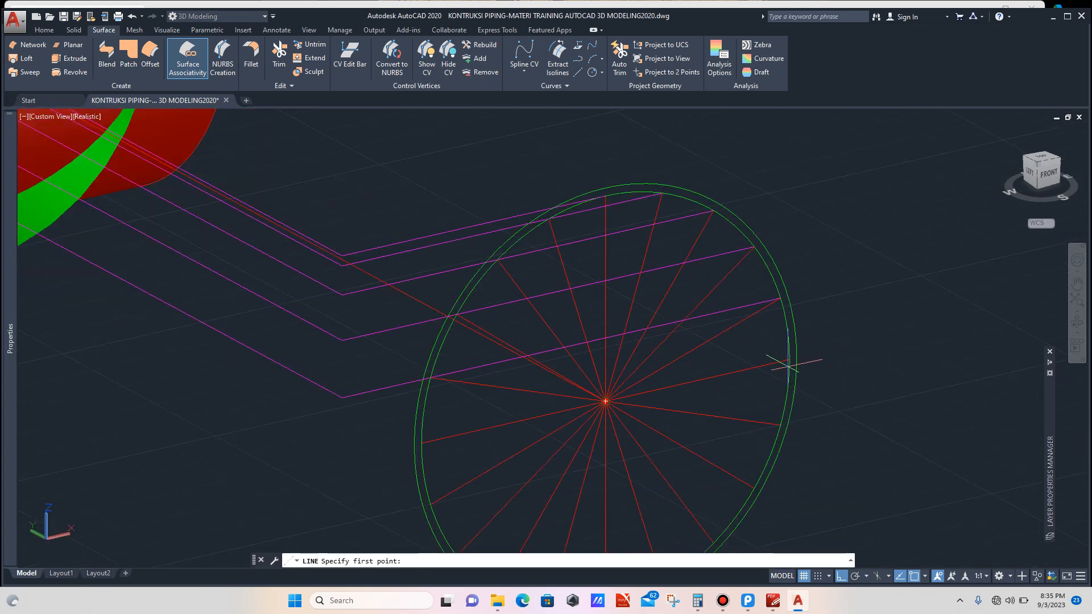
{"action": "left_click", "coordinate": [790, 360]}
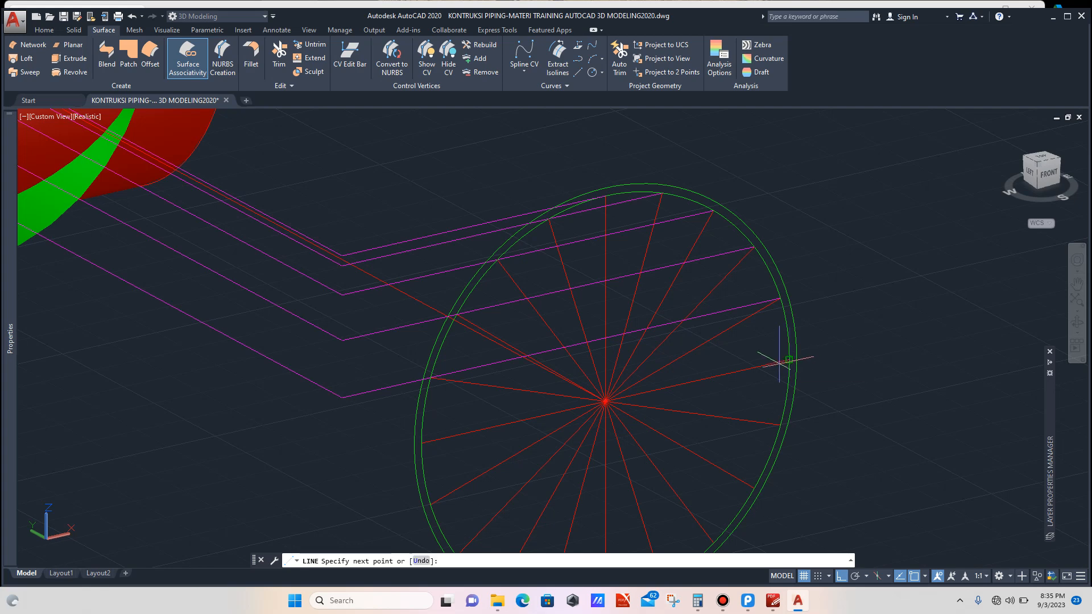
{"action": "scroll", "coordinate": [776, 361], "scroll_direction": "down", "scroll_amount": 6}
{"action": "left_click", "coordinate": [641, 418]}
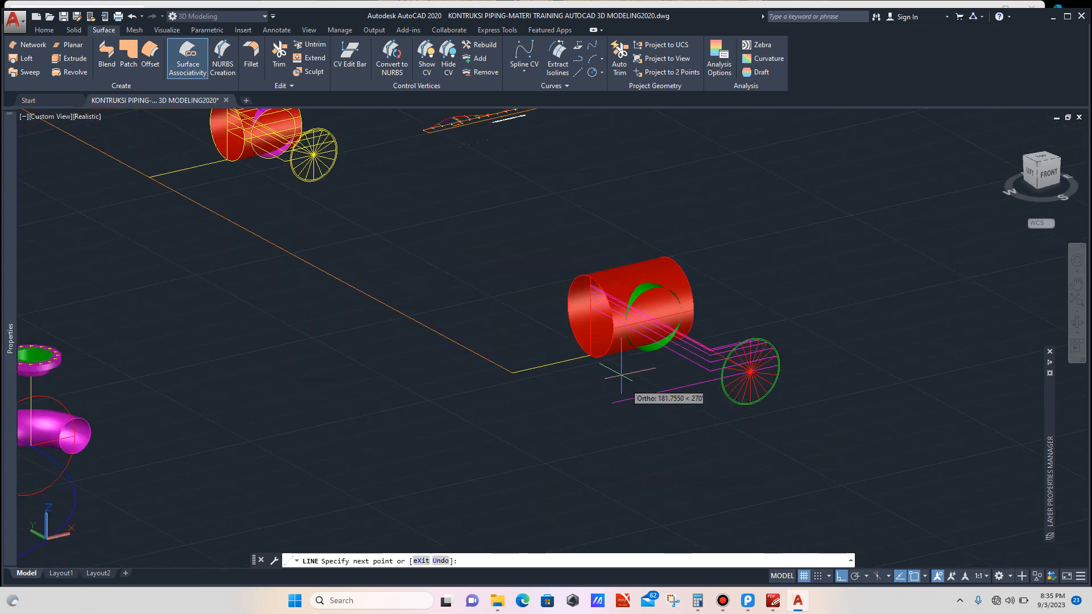
{"action": "scroll", "coordinate": [592, 318], "scroll_direction": "up", "scroll_amount": 3}
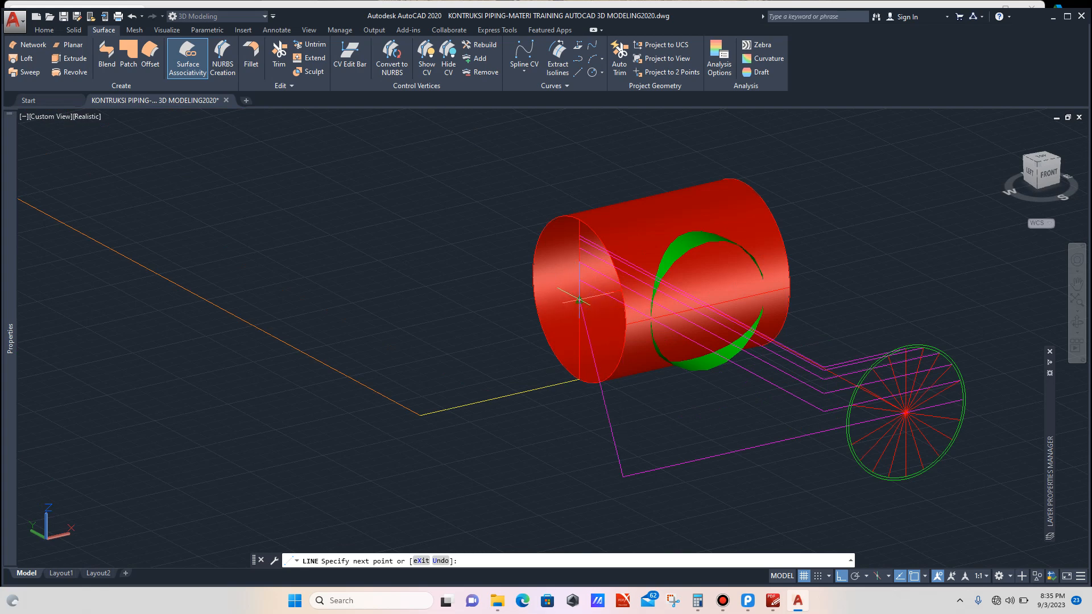
{"action": "left_click", "coordinate": [580, 301]}
{"action": "scroll", "coordinate": [783, 433], "scroll_direction": "up", "scroll_amount": 3}
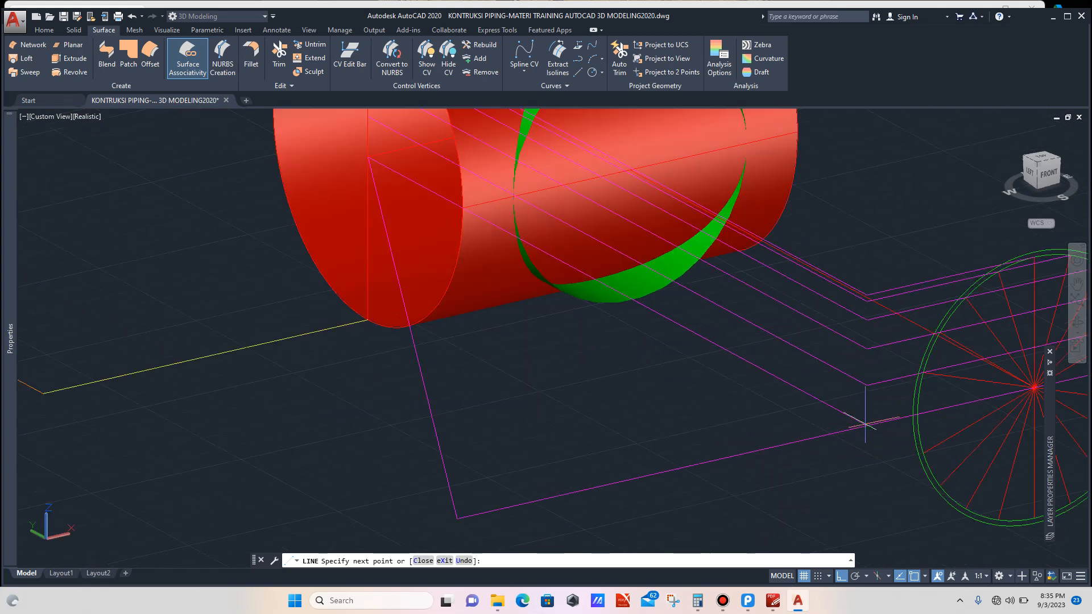
{"action": "key", "text": "Escape"}
Step: Trim the overhanging end of the sixth chain's line at its crossing
{"action": "scroll", "coordinate": [859, 421], "scroll_direction": "up", "scroll_amount": 2}
{"action": "left_click", "coordinate": [839, 392]}
{"action": "left_click", "coordinate": [800, 410]}
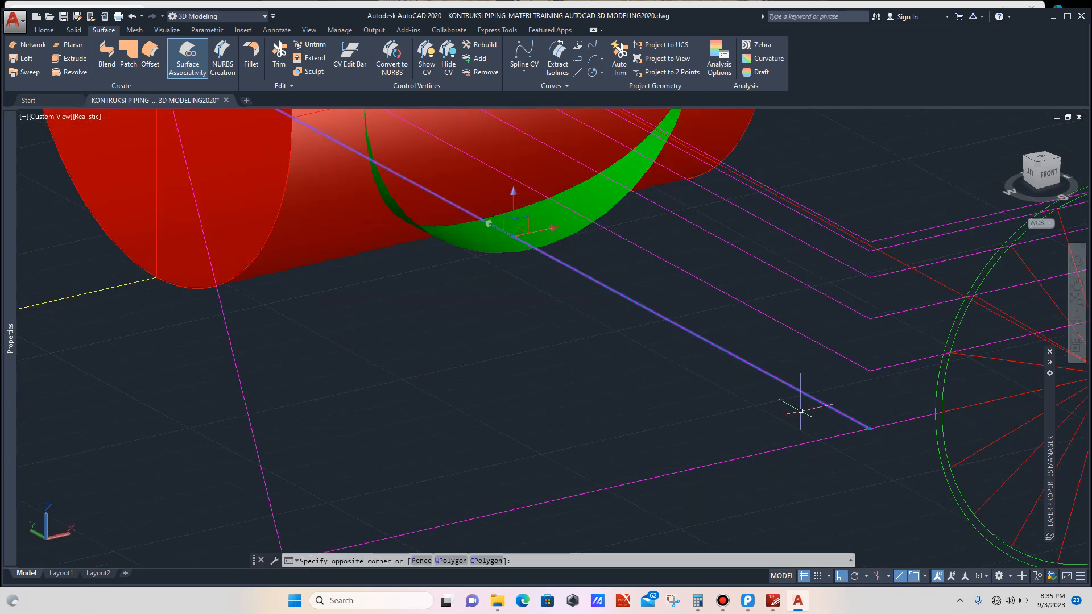
{"action": "type", "text": "TR"}
{"action": "key", "text": "Return"}
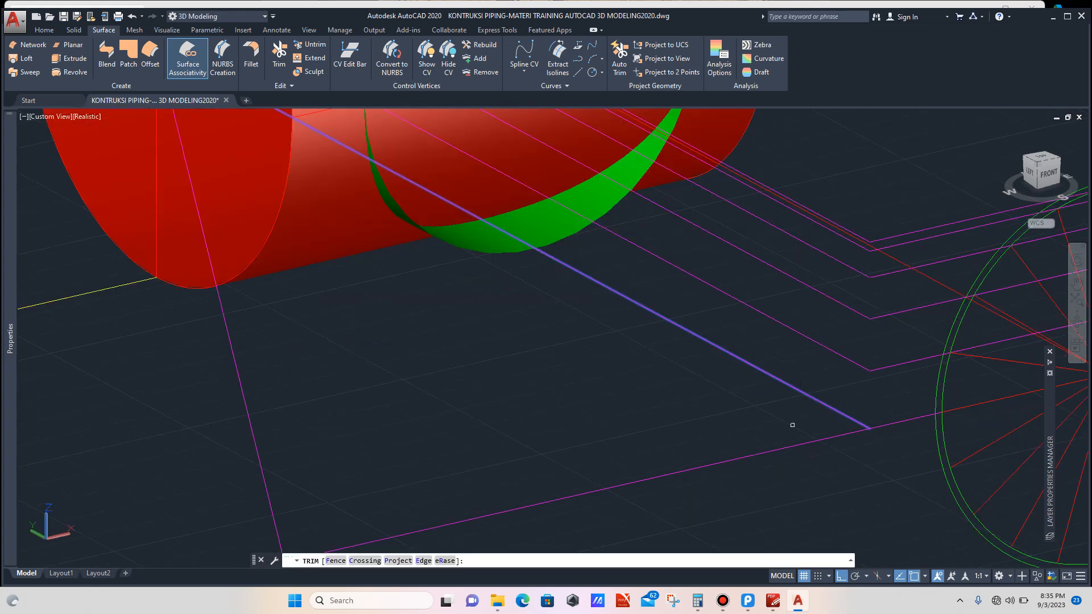
{"action": "key", "text": "Escape"}
{"action": "scroll", "coordinate": [725, 436], "scroll_direction": "down", "scroll_amount": 3}
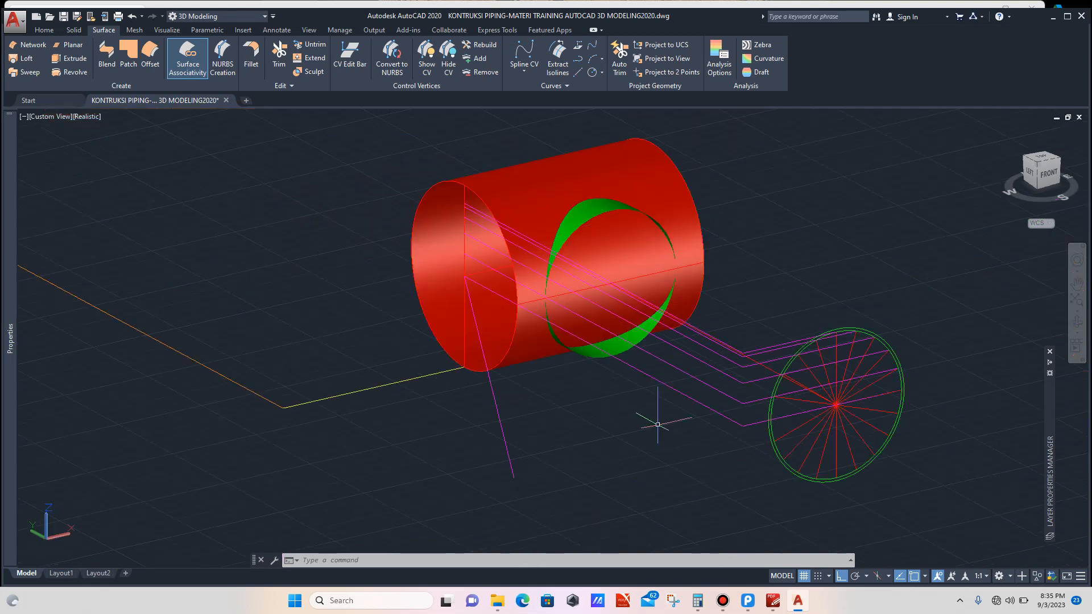
Step: Delete the sixth chain's vertical line below the main pipe
{"action": "left_click", "coordinate": [586, 439]}
{"action": "left_click", "coordinate": [500, 484]}
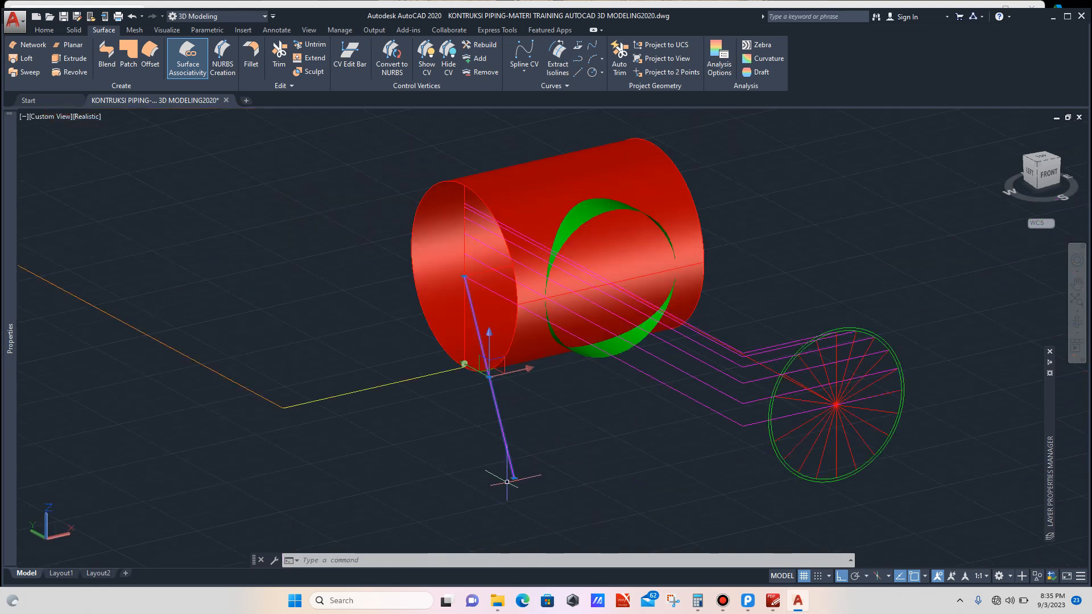
{"action": "key", "text": "Delete"}
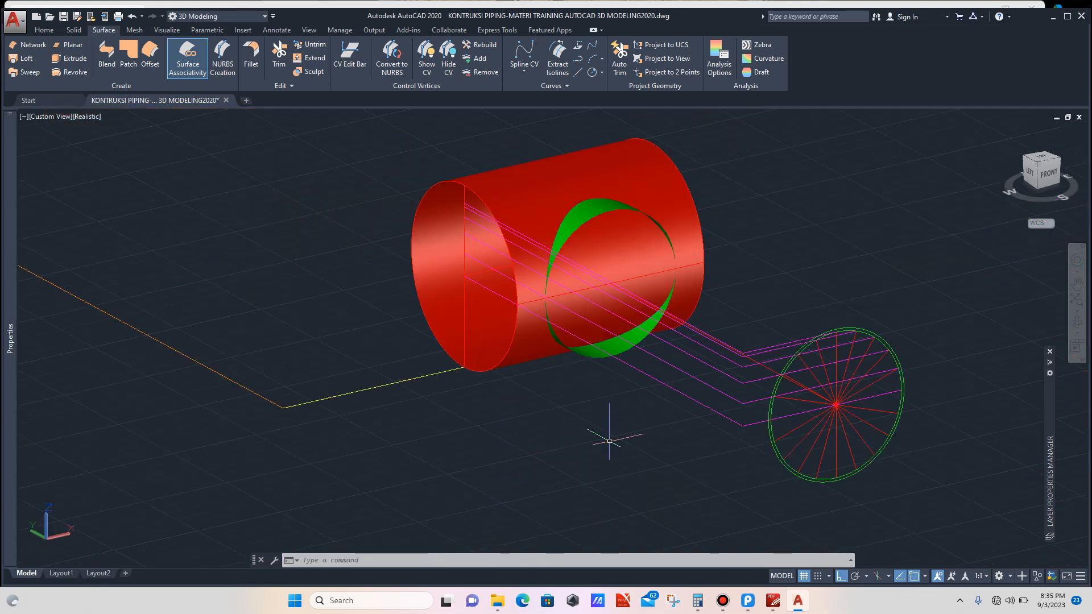
{"action": "left_click", "coordinate": [1077, 323]}
{"action": "left_click_drag", "start_coordinate": [702, 344], "coordinate": [712, 348]}
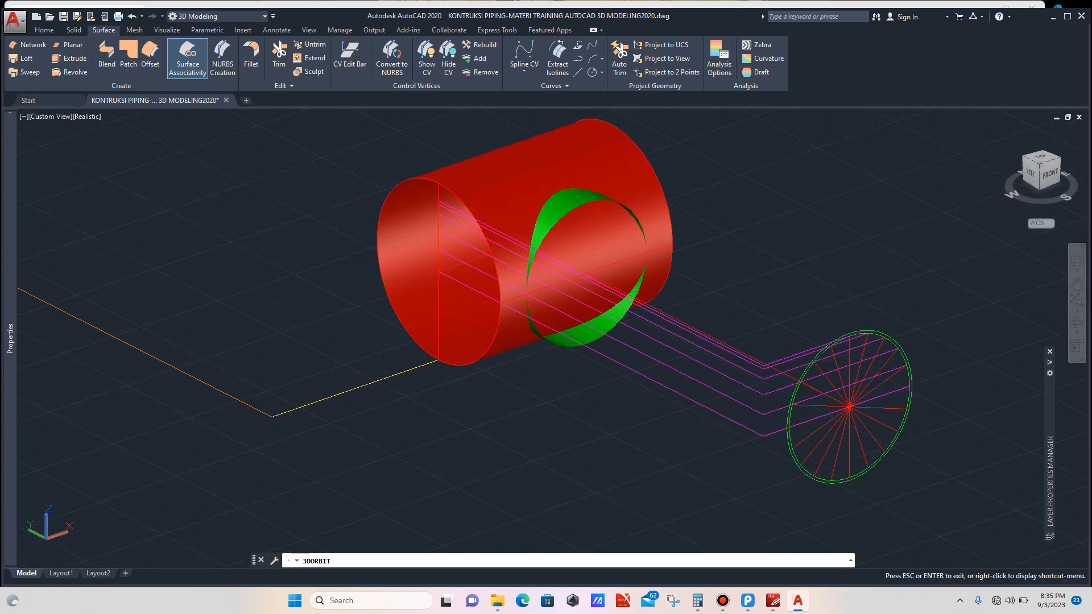
{"action": "key", "text": "Escape"}
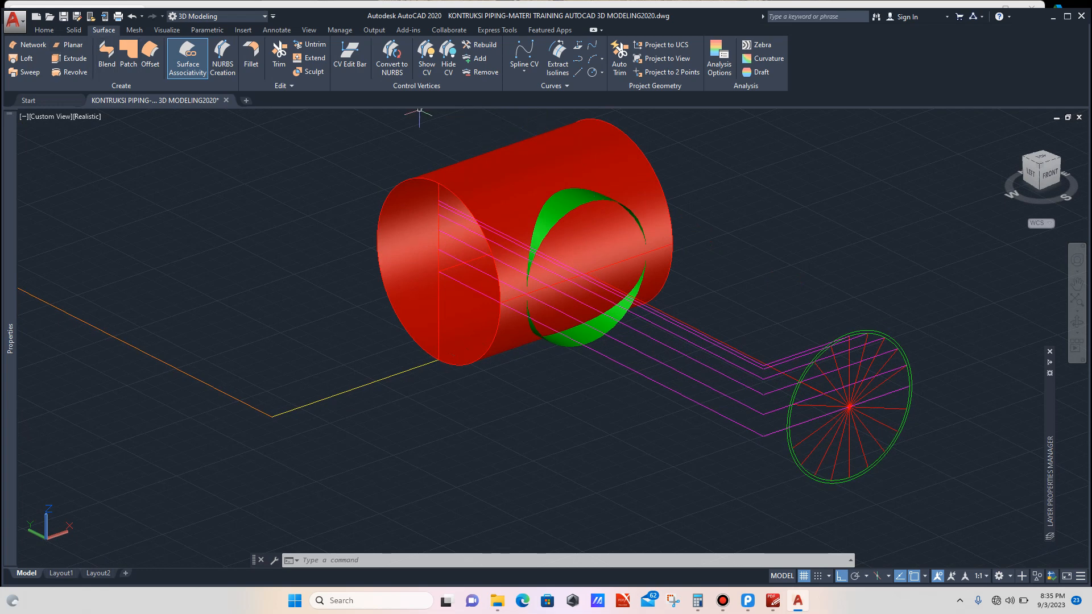
Step: Set the UCS to Right and draw a line along the main pipe's length from the first projection line's crossing on the pipe end
{"action": "left_click", "coordinate": [44, 30]}
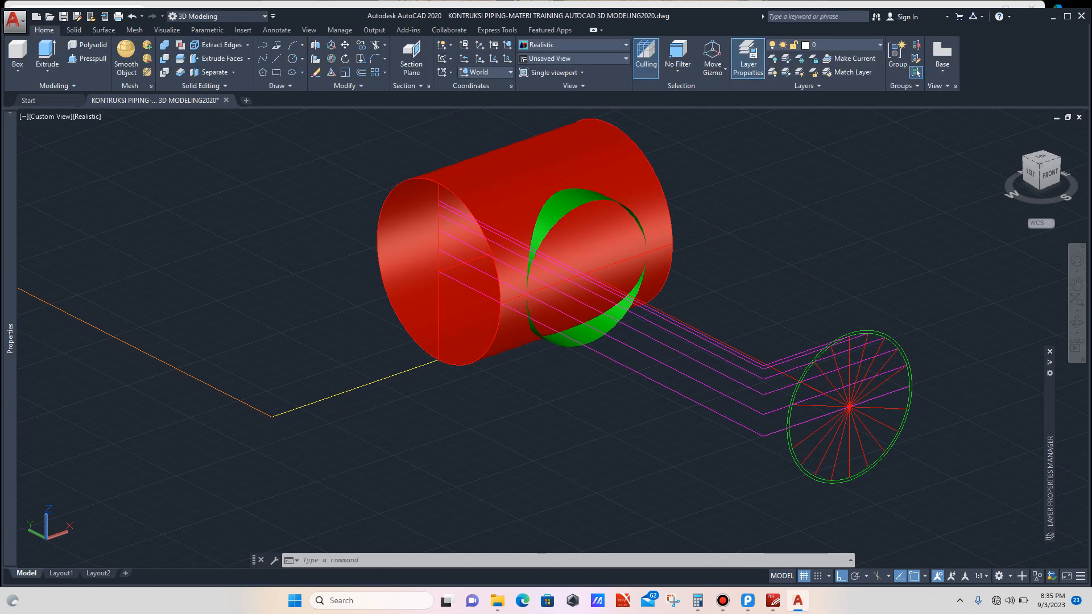
{"action": "left_click", "coordinate": [483, 72]}
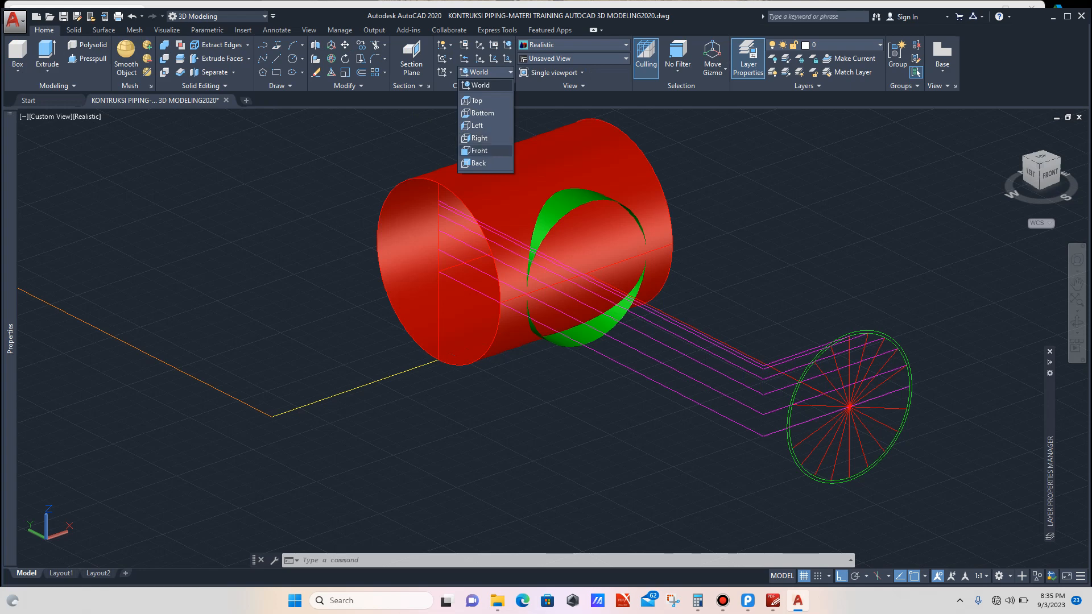
{"action": "left_click", "coordinate": [480, 138]}
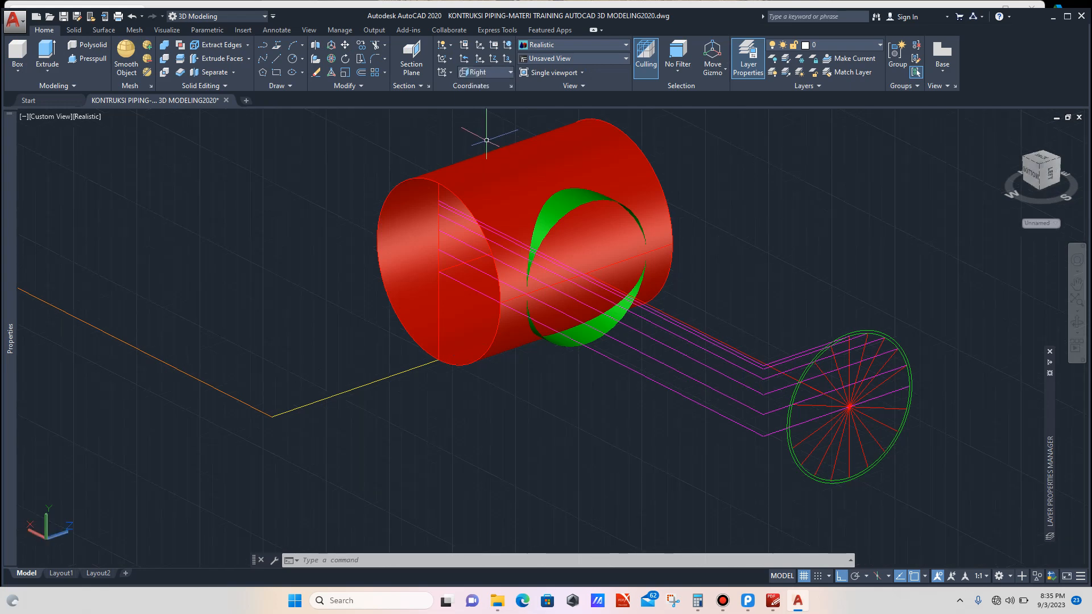
{"action": "scroll", "coordinate": [421, 164], "scroll_direction": "up", "scroll_amount": 2}
{"action": "scroll", "coordinate": [414, 164], "scroll_direction": "up", "scroll_amount": 2}
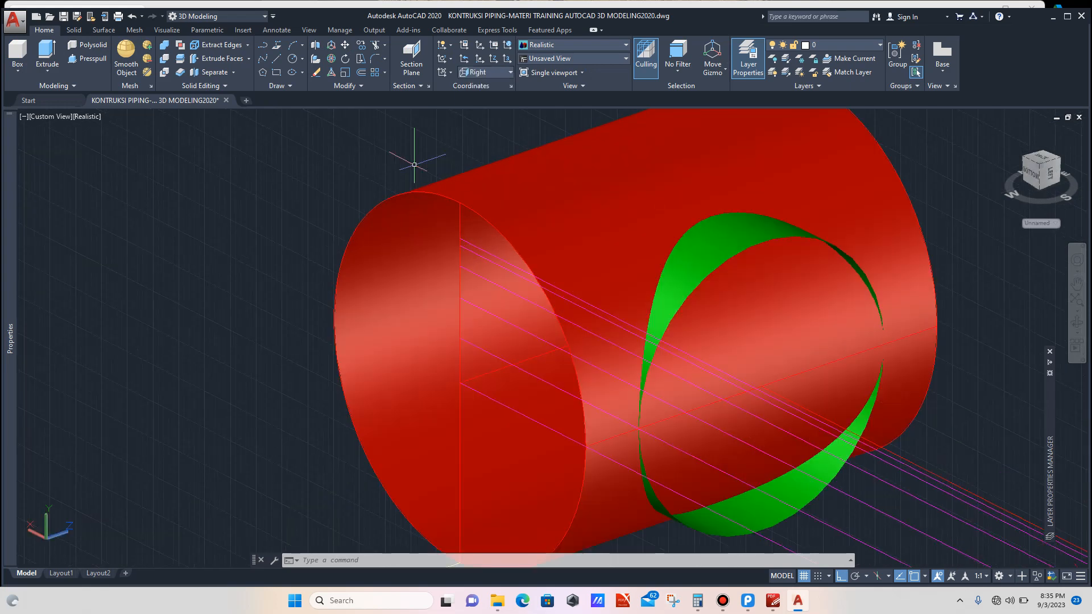
{"action": "type", "text": "L"}
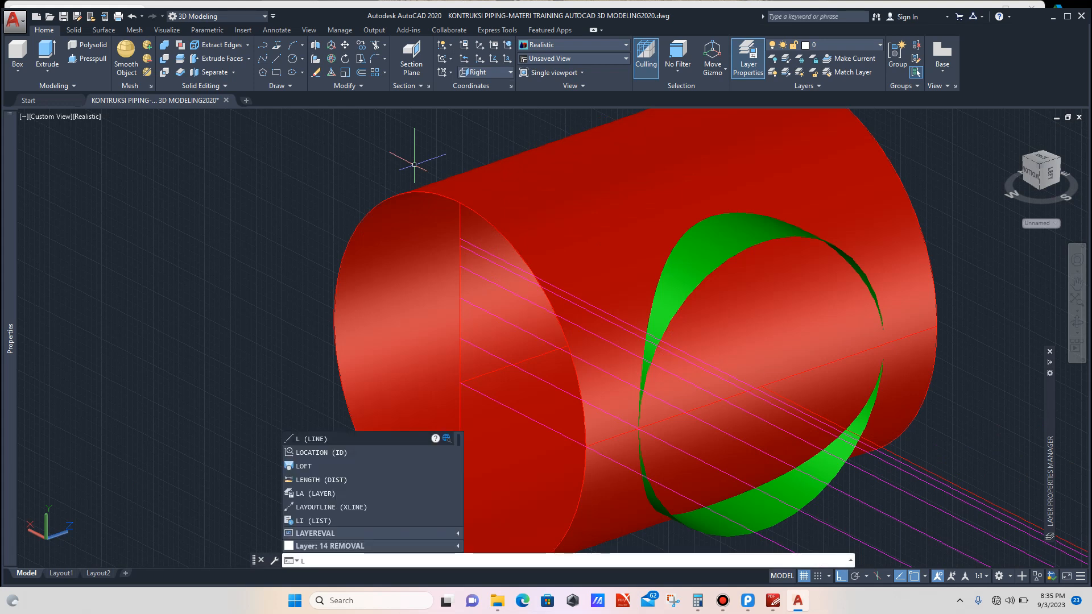
{"action": "key", "text": "Return"}
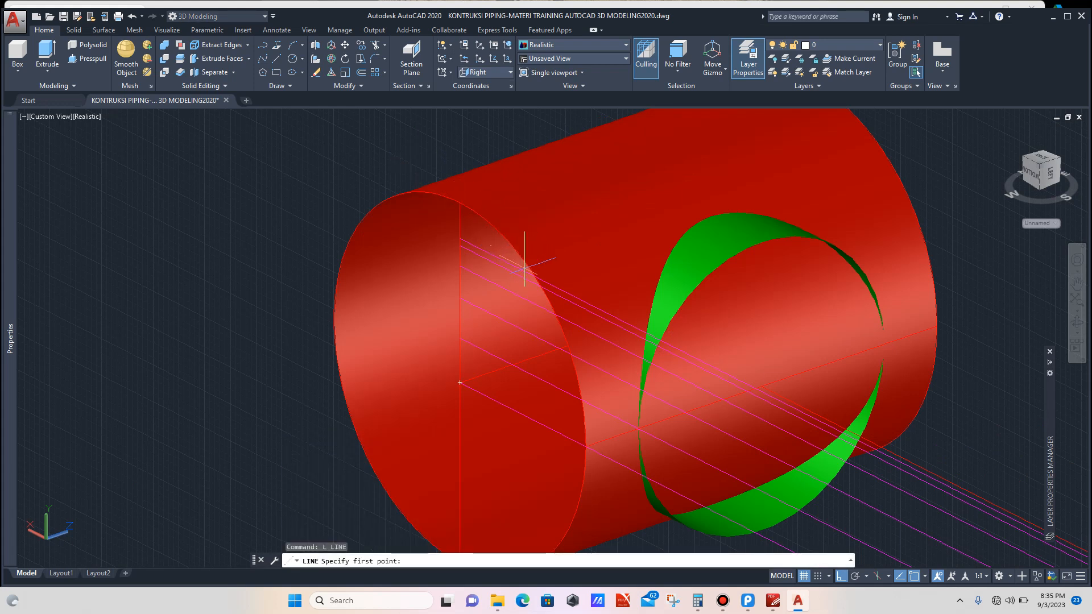
{"action": "left_click", "coordinate": [535, 277]}
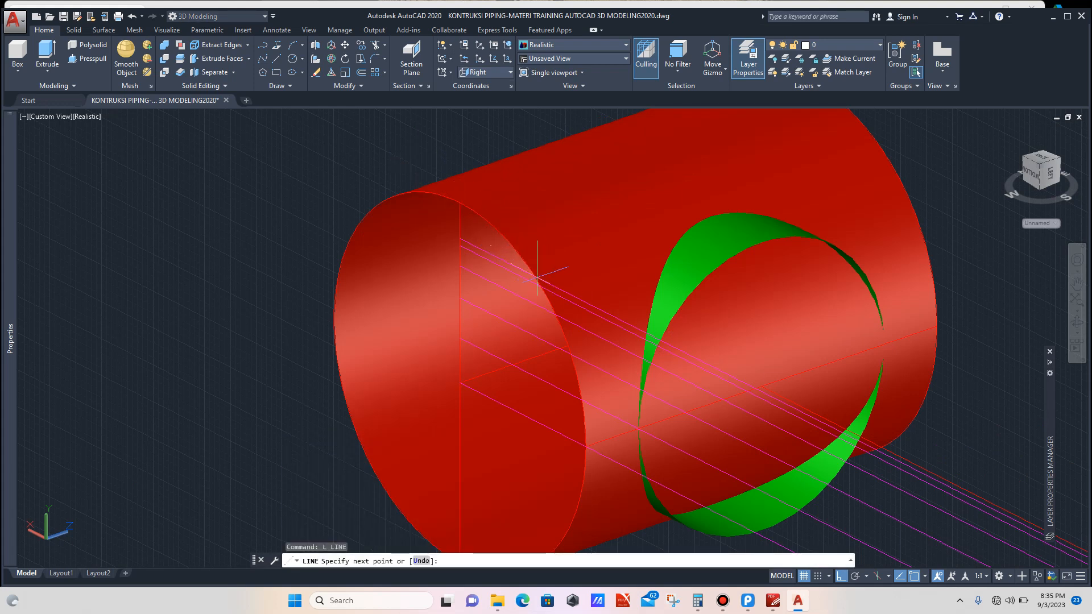
{"action": "left_click", "coordinate": [886, 156]}
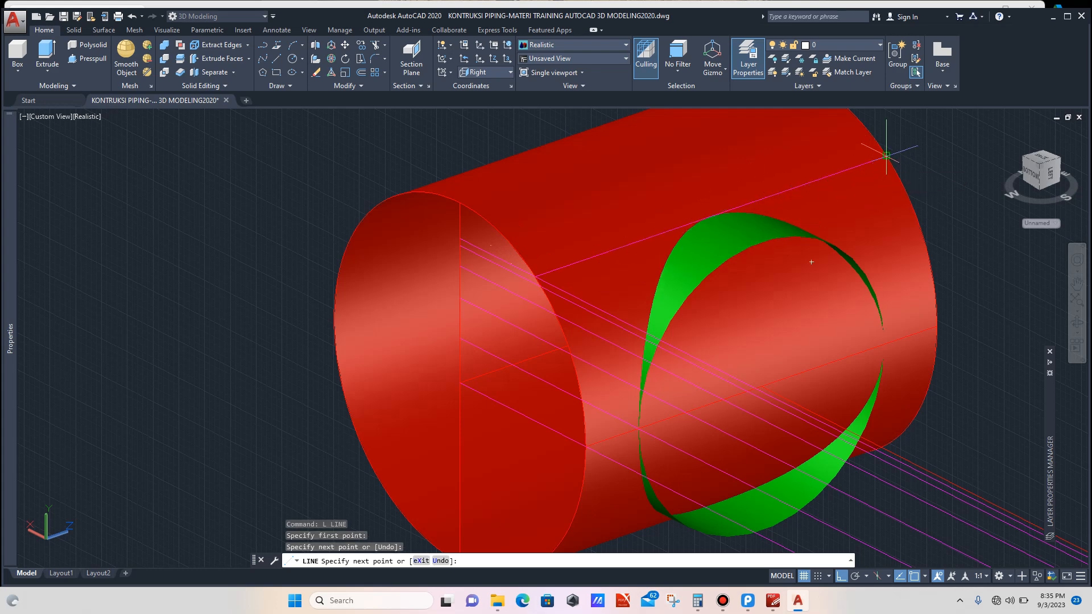
{"action": "key", "text": "Escape"}
Step: Draw a second line along the main pipe's length from the next projection line's crossing on the pipe end
{"action": "scroll", "coordinate": [825, 160], "scroll_direction": "down", "scroll_amount": 3}
{"action": "scroll", "coordinate": [637, 168], "scroll_direction": "up", "scroll_amount": 2}
{"action": "scroll", "coordinate": [610, 159], "scroll_direction": "up", "scroll_amount": 2}
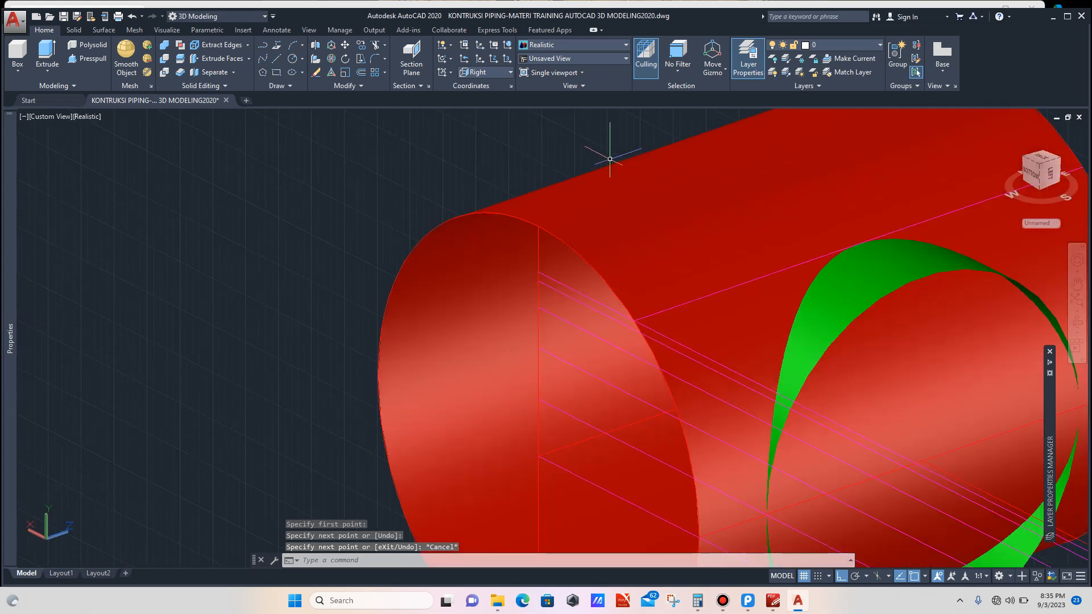
{"action": "type", "text": "L"}
{"action": "key", "text": "Return"}
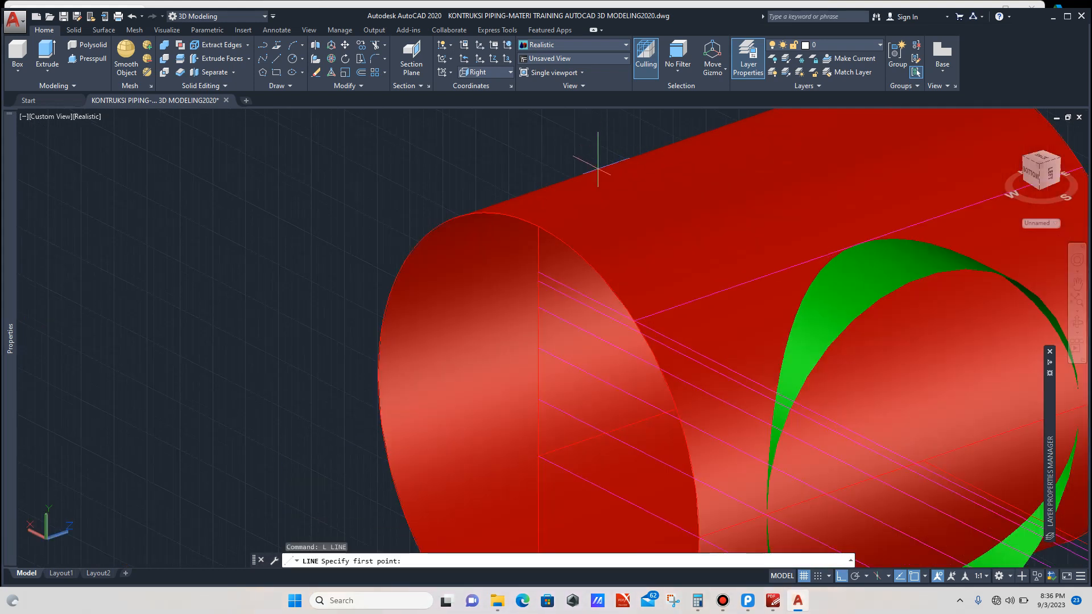
{"action": "scroll", "coordinate": [649, 322], "scroll_direction": "up", "scroll_amount": 2}
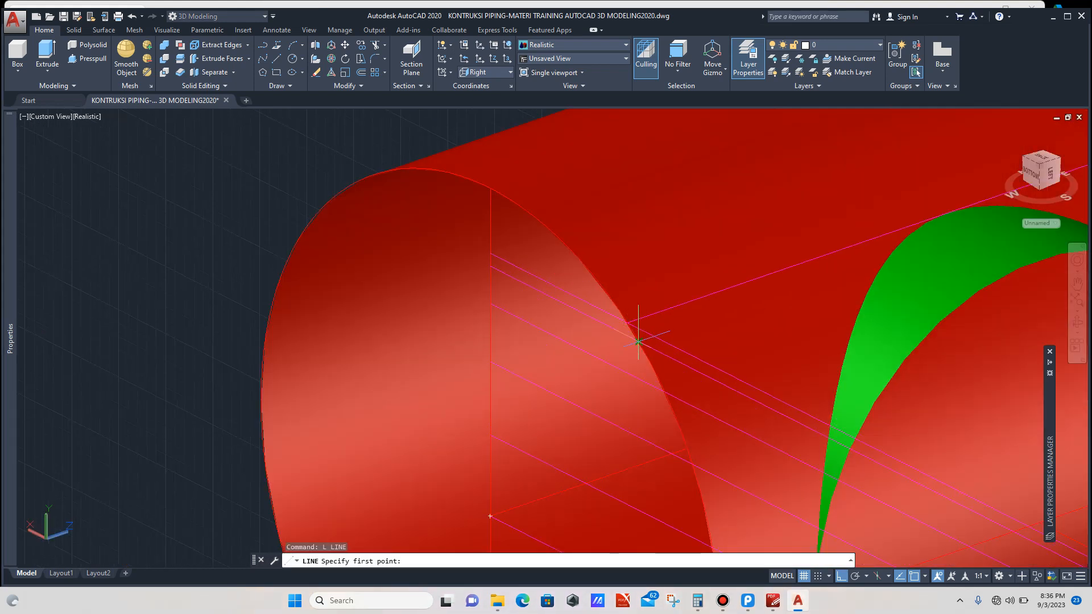
{"action": "left_click", "coordinate": [638, 342]}
{"action": "scroll", "coordinate": [711, 328], "scroll_direction": "down", "scroll_amount": 4}
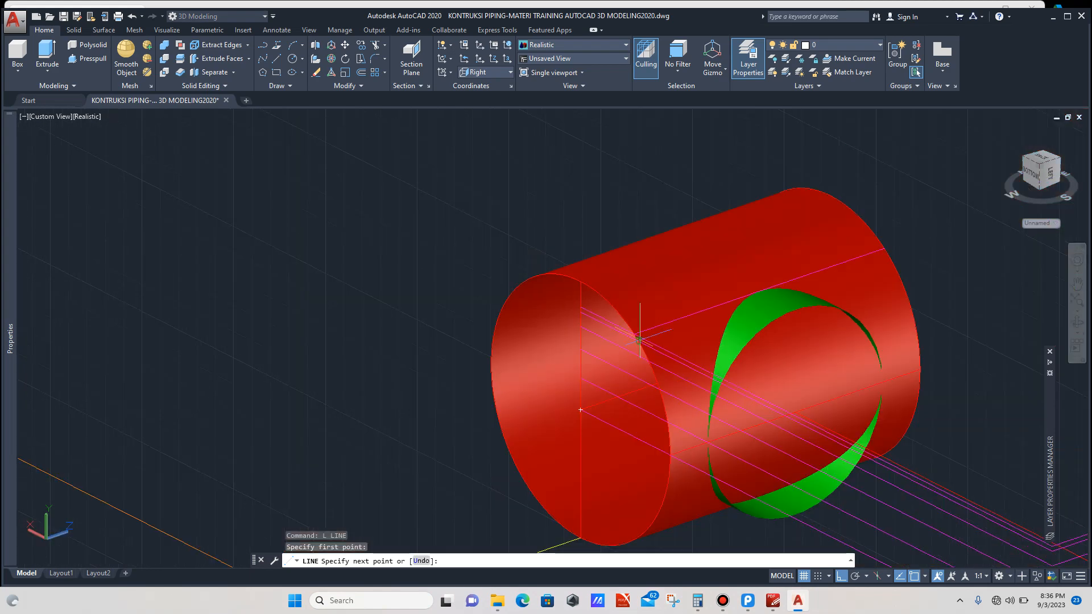
{"action": "scroll", "coordinate": [792, 293], "scroll_direction": "up", "scroll_amount": 2}
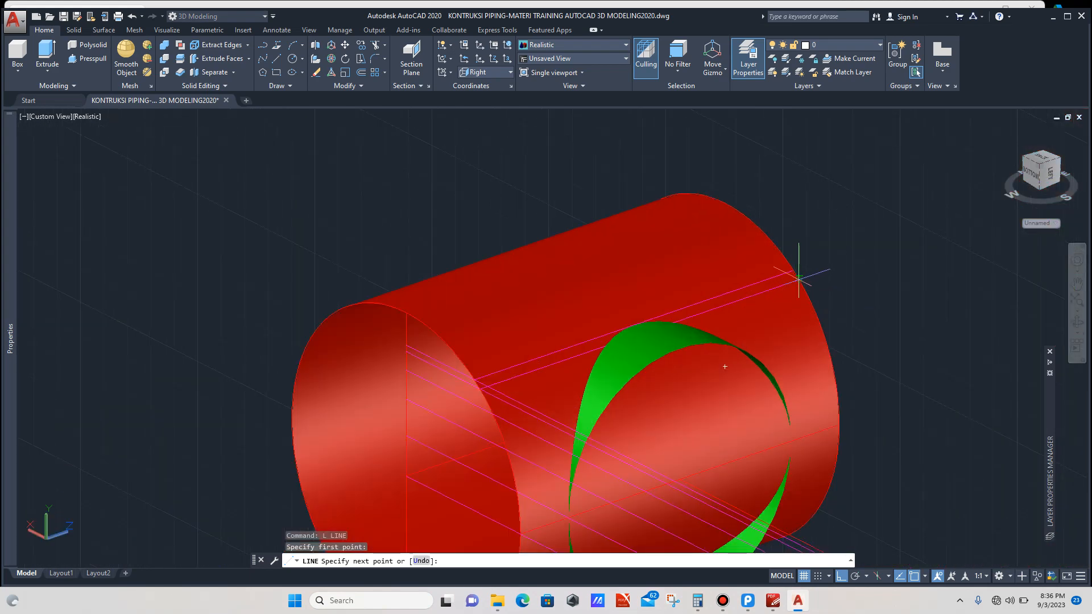
{"action": "left_click", "coordinate": [800, 278]}
{"action": "key", "text": "Escape"}
Step: Draw a third line along the main pipe's length from the following projection line's crossing on the pipe end
{"action": "scroll", "coordinate": [710, 260], "scroll_direction": "down", "scroll_amount": 3}
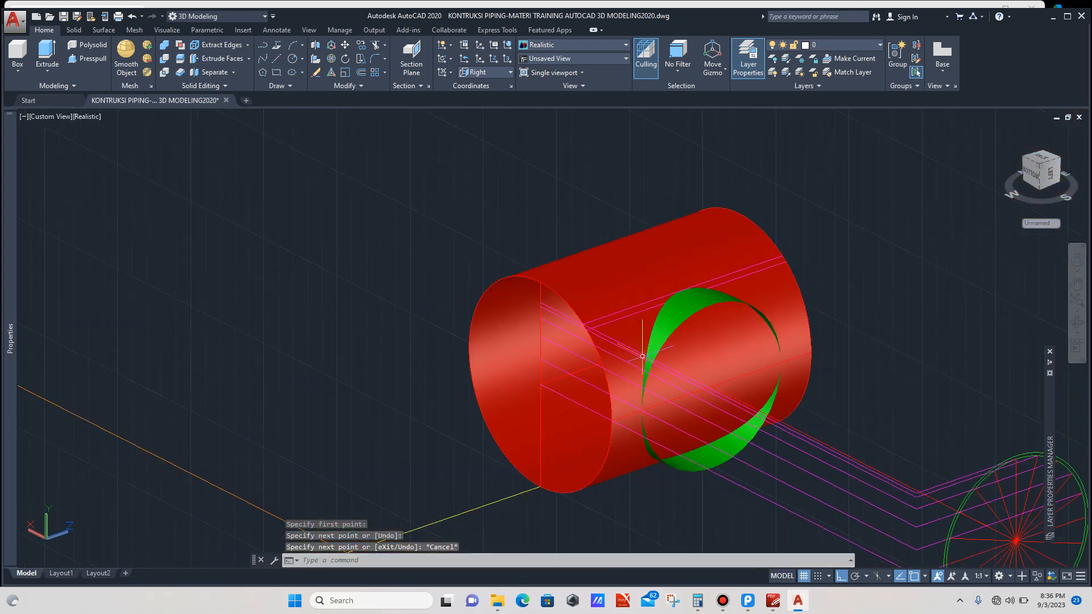
{"action": "scroll", "coordinate": [606, 364], "scroll_direction": "up", "scroll_amount": 4}
{"action": "scroll", "coordinate": [561, 342], "scroll_direction": "up", "scroll_amount": 2}
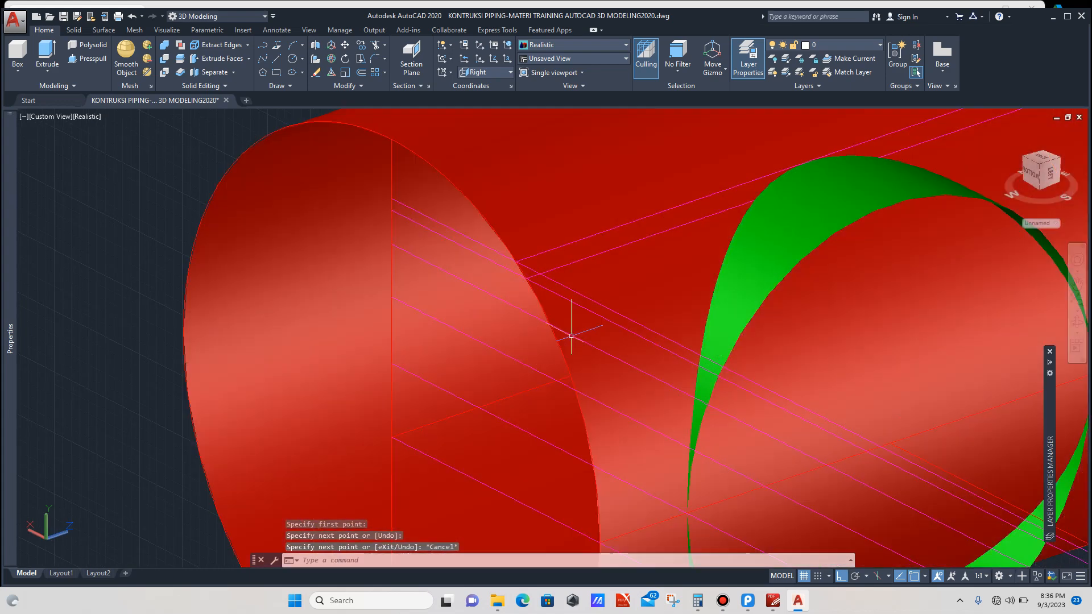
{"action": "scroll", "coordinate": [576, 326], "scroll_direction": "down", "scroll_amount": 3}
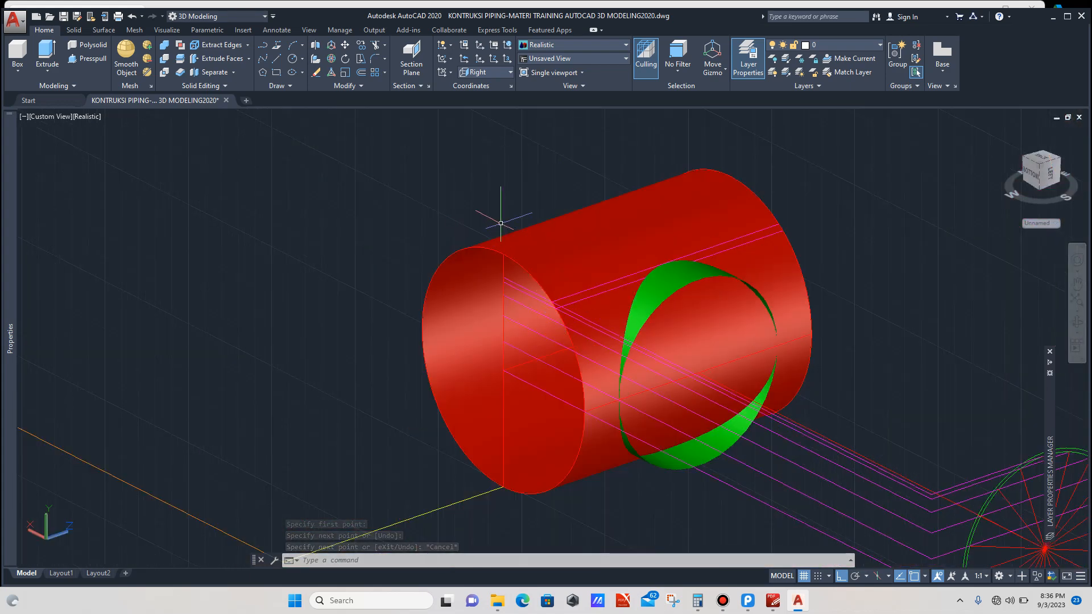
{"action": "type", "text": "L"}
{"action": "key", "text": "Return"}
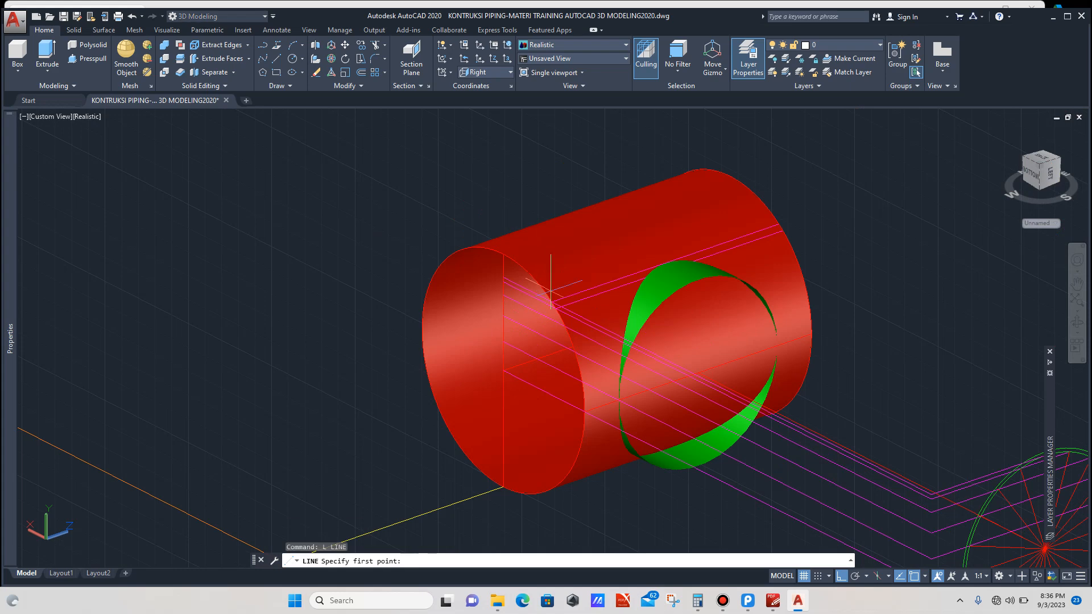
{"action": "scroll", "coordinate": [566, 326], "scroll_direction": "up", "scroll_amount": 5}
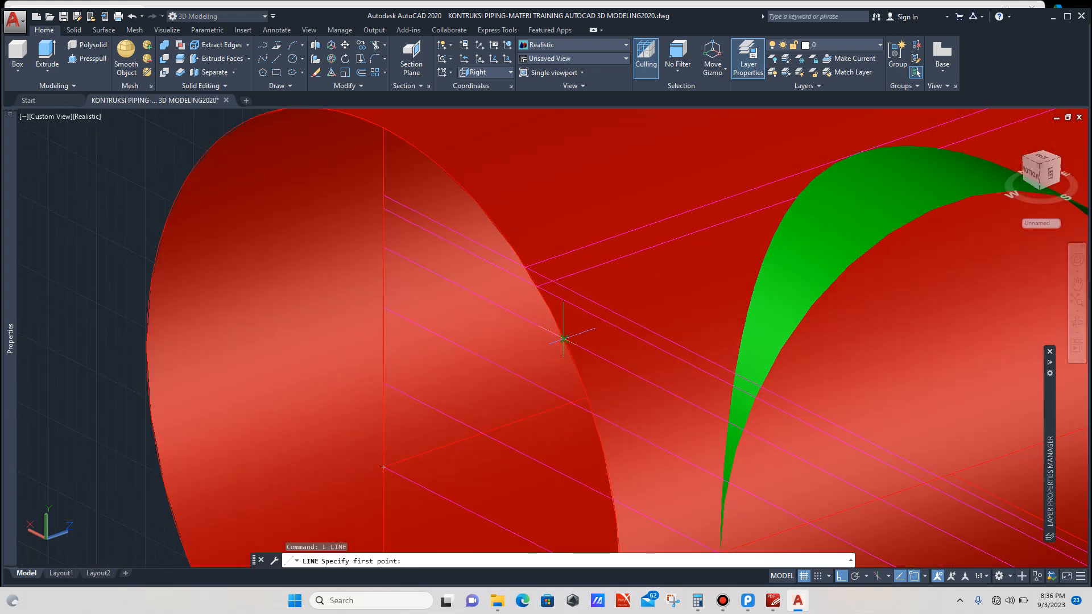
{"action": "left_click", "coordinate": [564, 338]}
{"action": "scroll", "coordinate": [603, 318], "scroll_direction": "down", "scroll_amount": 5}
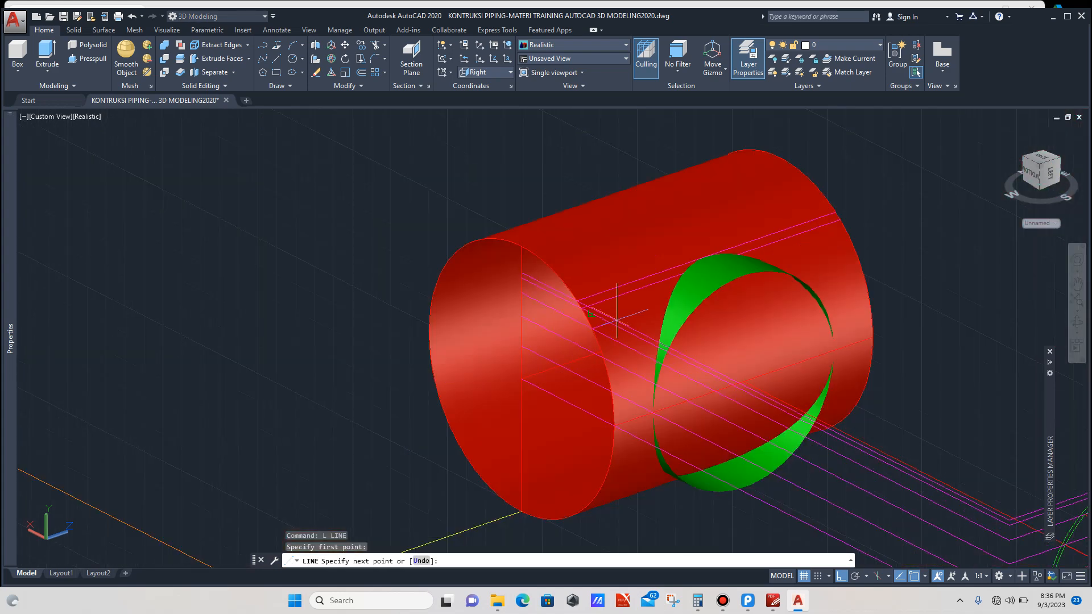
{"action": "scroll", "coordinate": [854, 256], "scroll_direction": "up", "scroll_amount": 2}
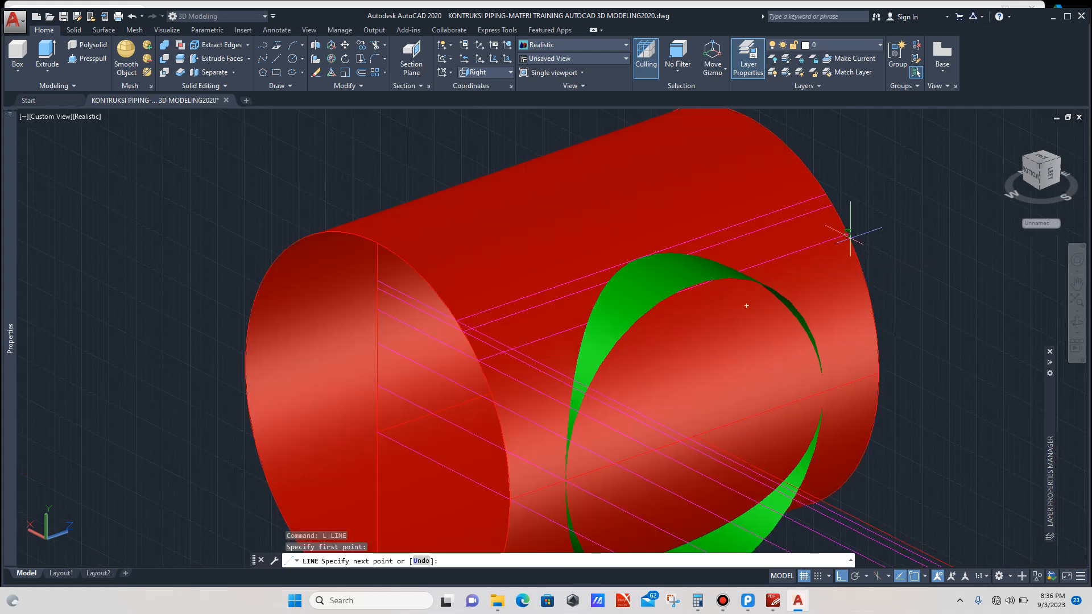
{"action": "left_click", "coordinate": [847, 233]}
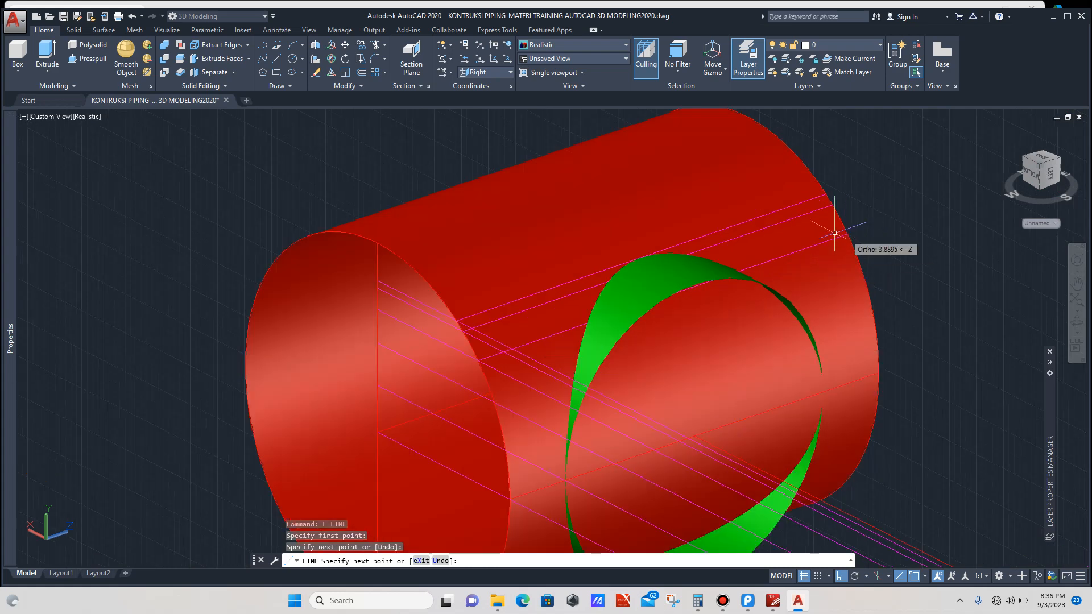
{"action": "key", "text": "Escape"}
Step: Draw a fourth line along the main pipe's length starting at the next projection line's intersection
{"action": "scroll", "coordinate": [747, 224], "scroll_direction": "down", "scroll_amount": 3}
{"action": "scroll", "coordinate": [689, 320], "scroll_direction": "up", "scroll_amount": 3}
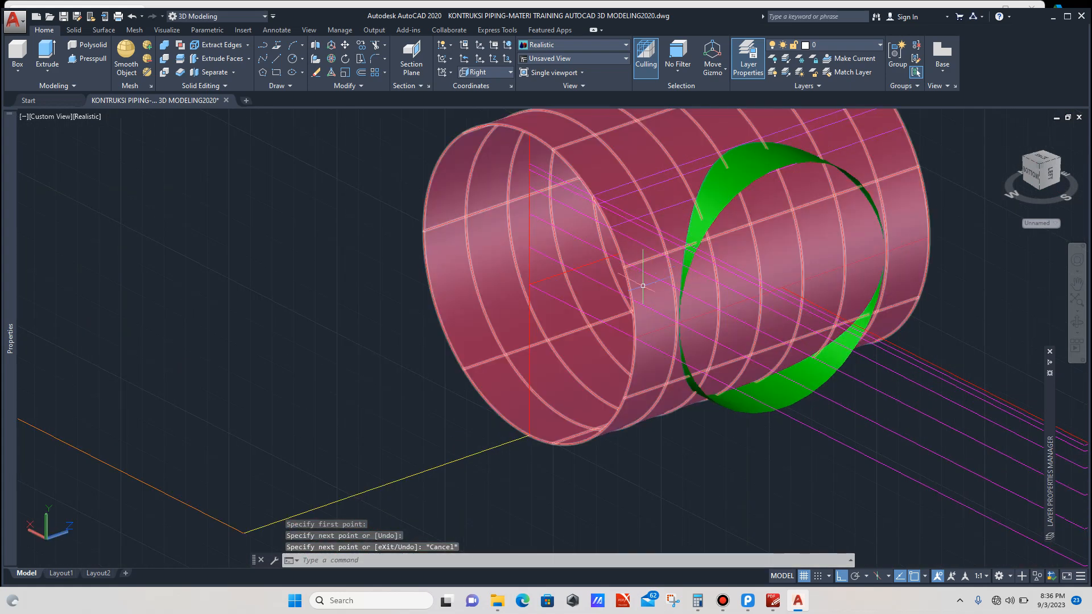
{"action": "type", "text": "L"}
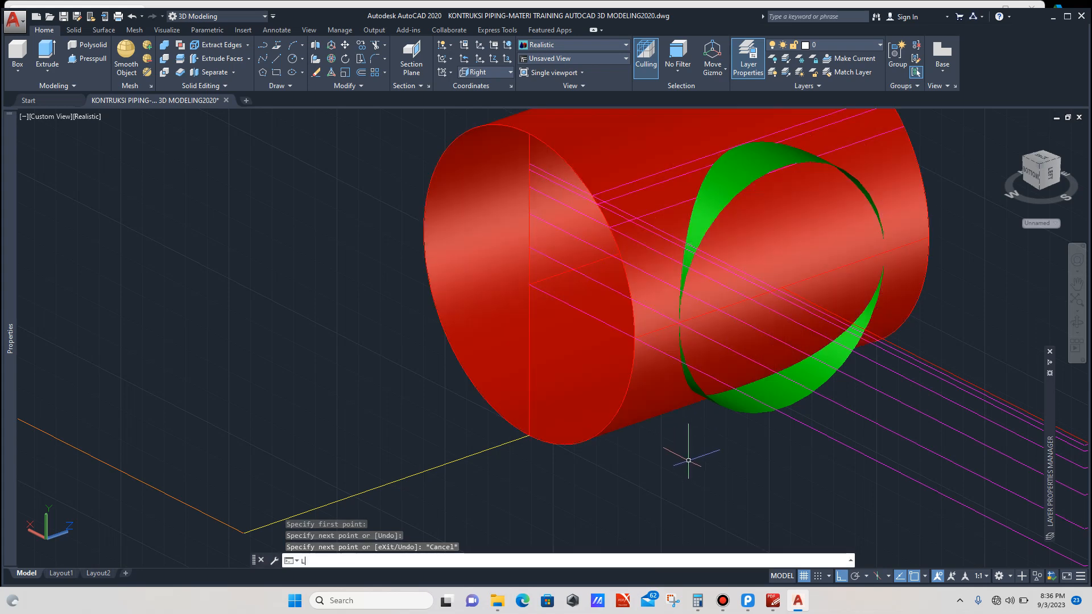
{"action": "key", "text": "Return"}
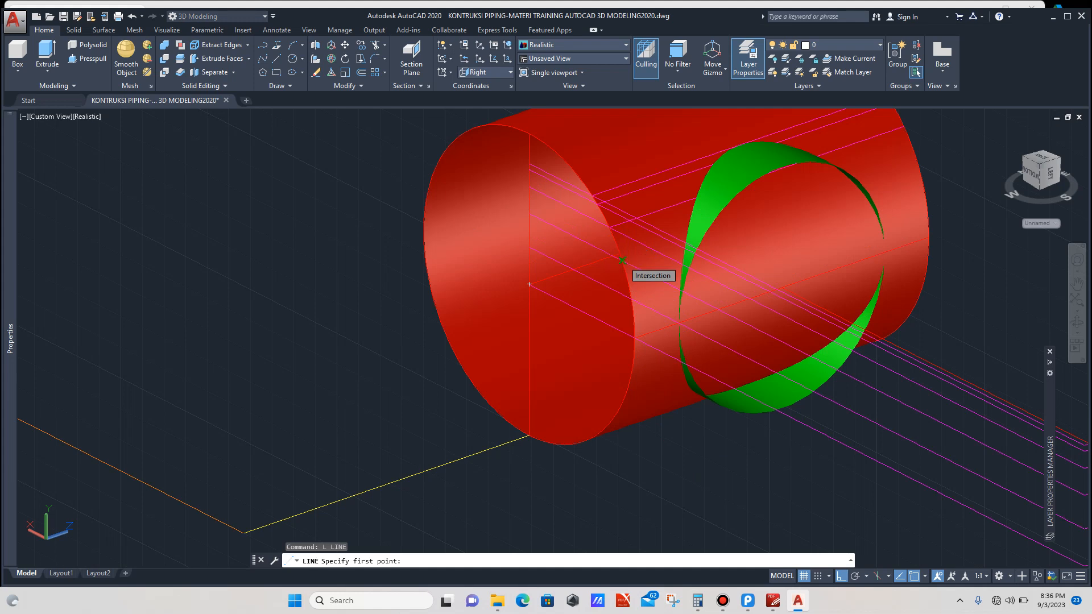
{"action": "left_click", "coordinate": [621, 260]}
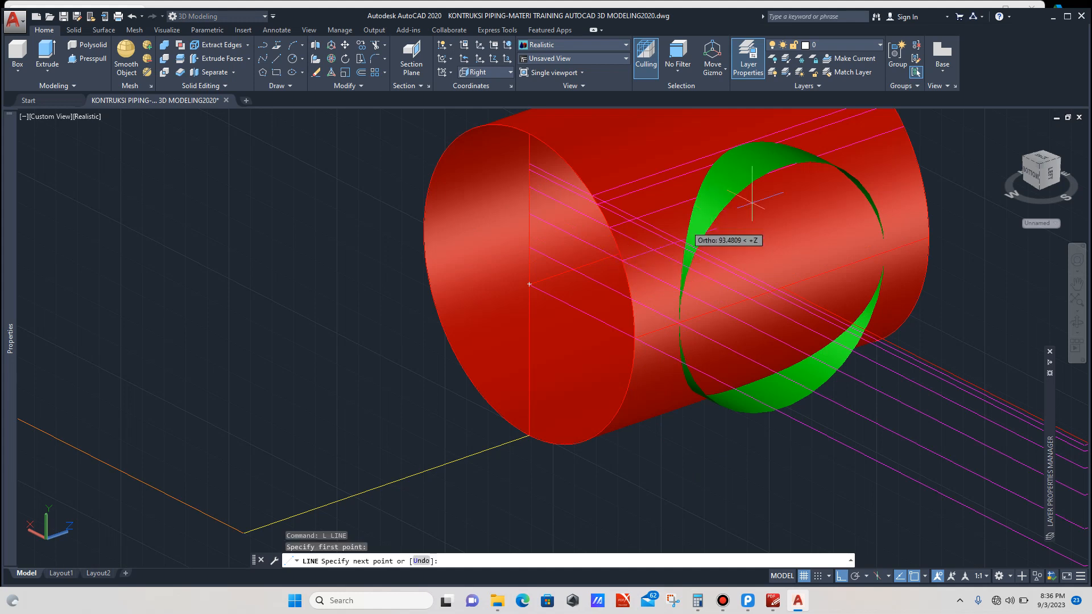
{"action": "left_click", "coordinate": [917, 158]}
{"action": "key", "text": "Escape"}
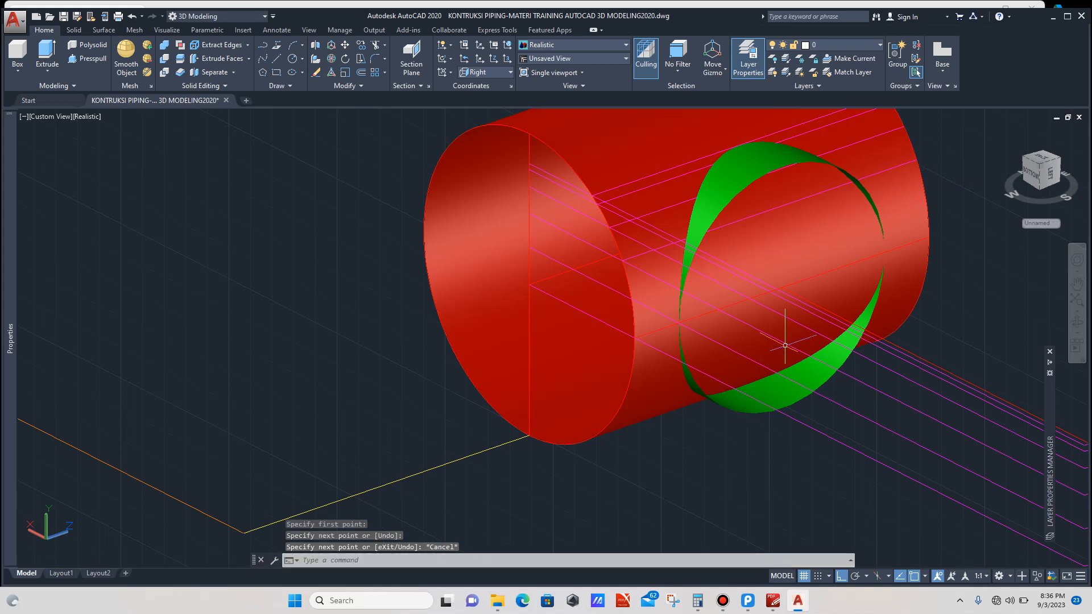
Step: Draw a fifth line along the main pipe's length from the next projection line's crossing point
{"action": "type", "text": "l"}
{"action": "key", "text": "Return"}
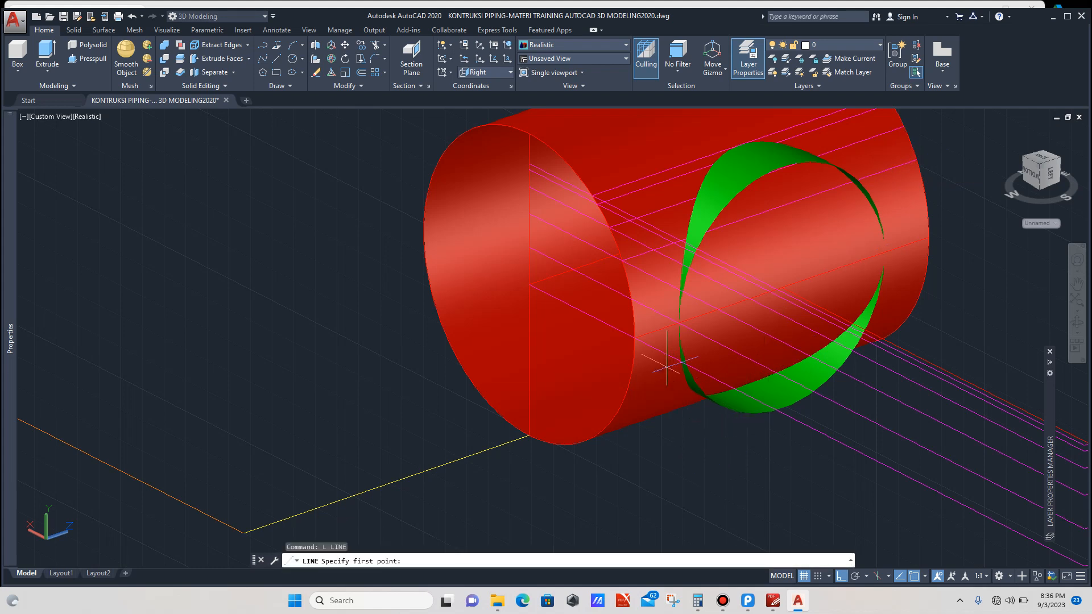
{"action": "left_click", "coordinate": [631, 298]}
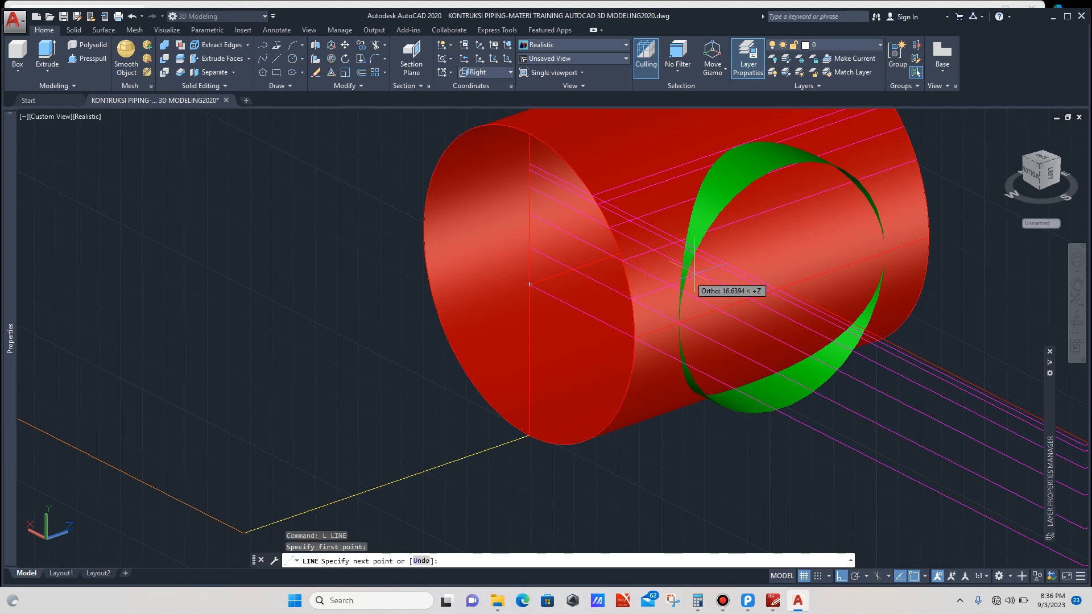
{"action": "left_click", "coordinate": [824, 184]}
{"action": "key", "text": "Escape"}
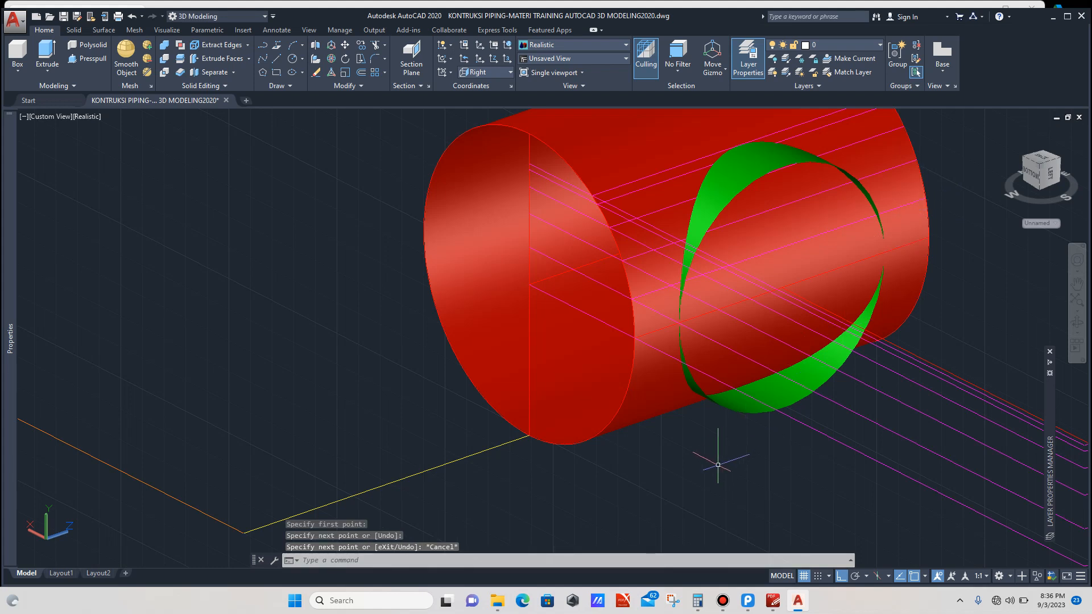
Step: Switch the UCS orientation to Front
{"action": "scroll", "coordinate": [668, 450], "scroll_direction": "down", "scroll_amount": 2}
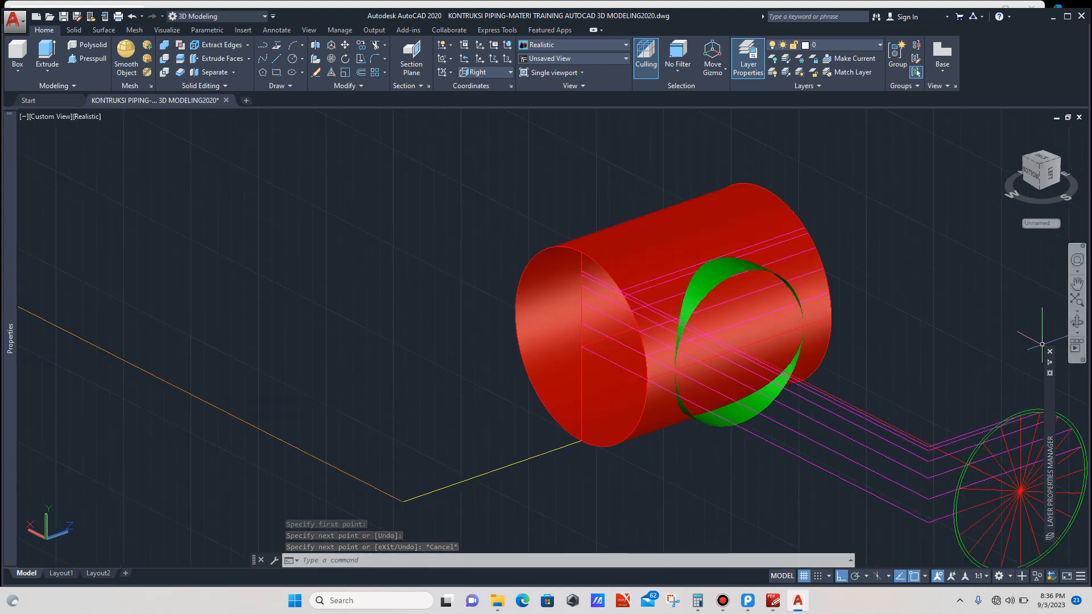
{"action": "left_click", "coordinate": [1077, 323]}
{"action": "left_click_drag", "start_coordinate": [834, 400], "coordinate": [790, 416]}
{"action": "left_click_drag", "start_coordinate": [739, 364], "coordinate": [719, 391]}
{"action": "scroll", "coordinate": [734, 370], "scroll_direction": "up", "scroll_amount": 2}
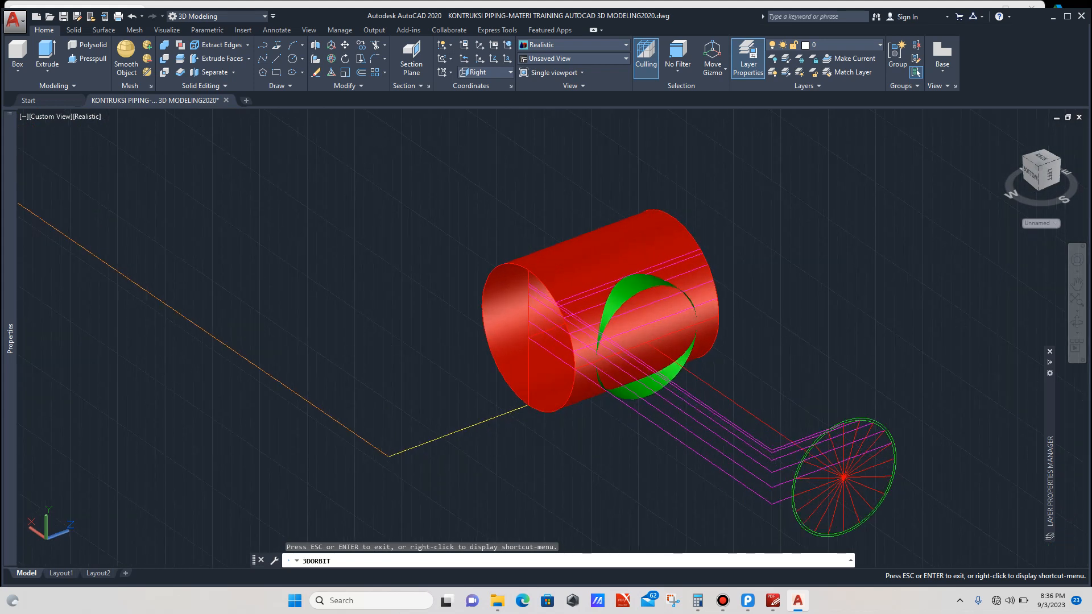
{"action": "key", "text": "Escape"}
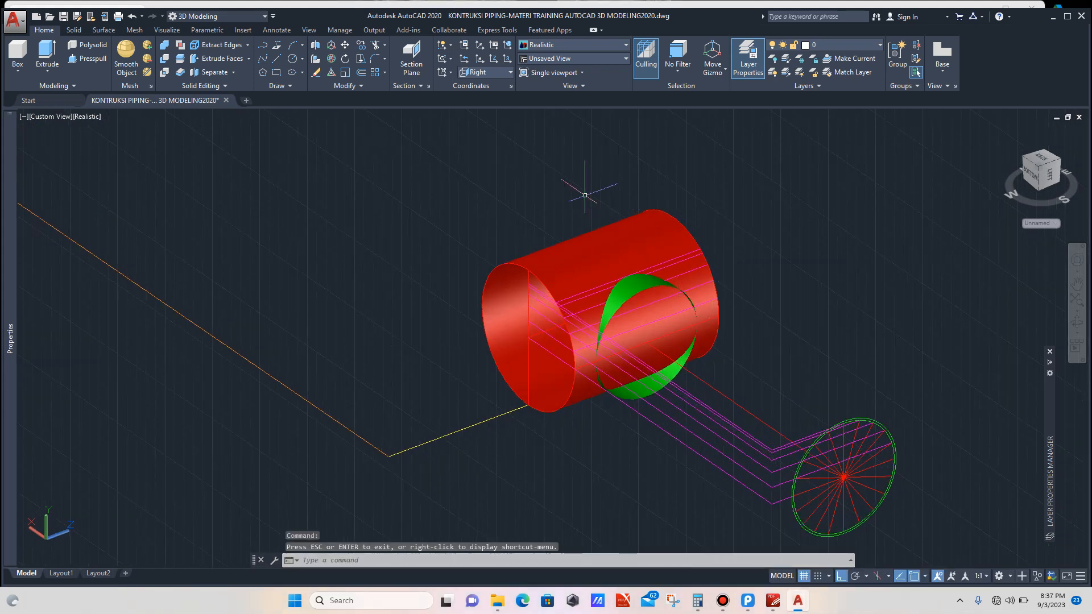
{"action": "left_click", "coordinate": [487, 73]}
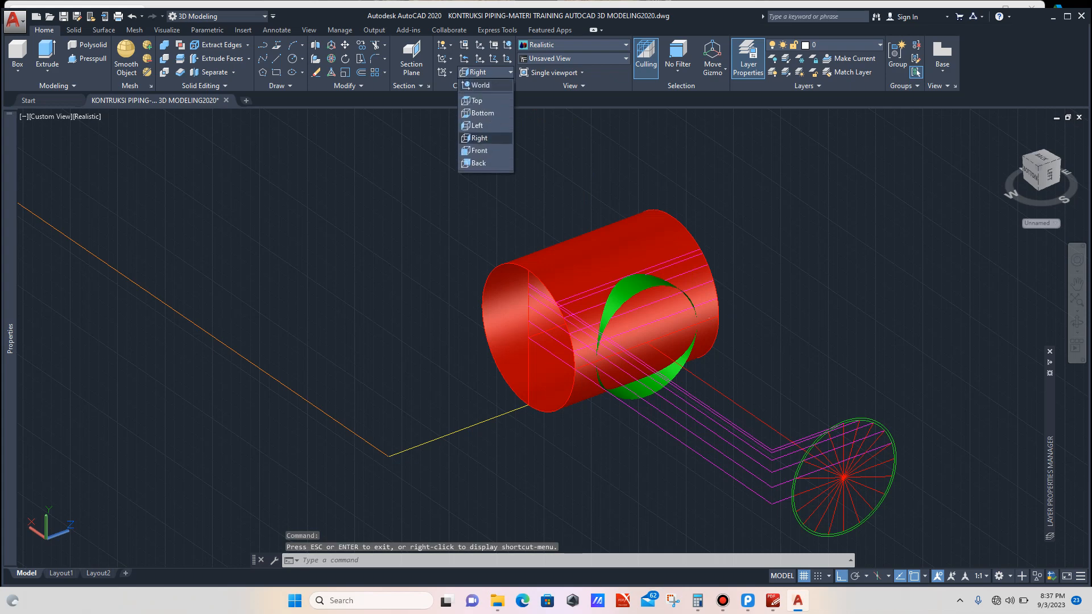
{"action": "left_click", "coordinate": [479, 151]}
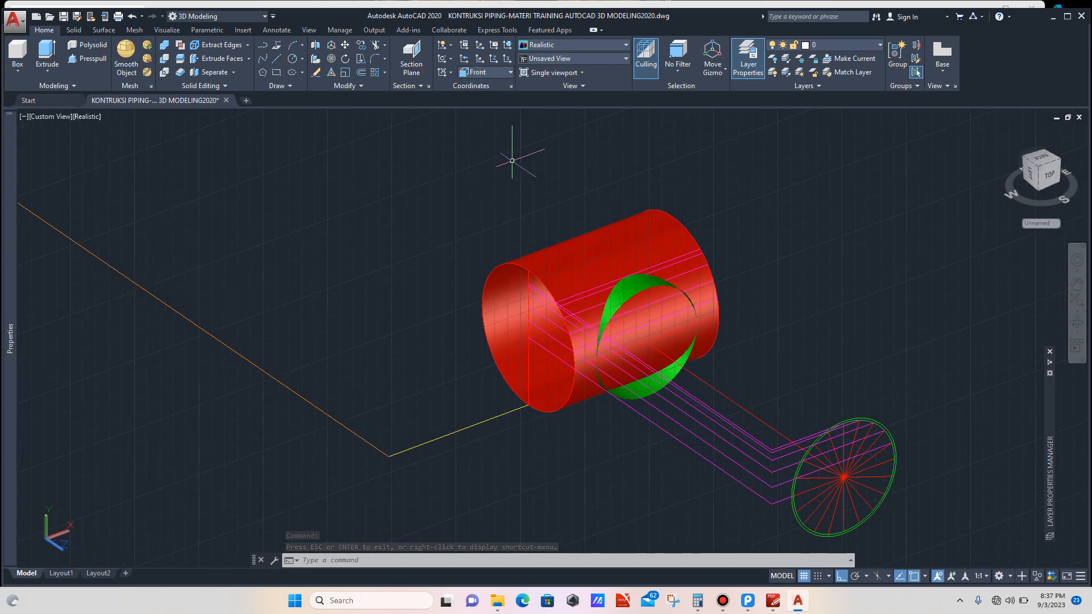
Step: Copy the projected profile circle from its center to the center of the branch opening on the main pipe
{"action": "scroll", "coordinate": [787, 301], "scroll_direction": "down", "scroll_amount": 4}
{"action": "scroll", "coordinate": [838, 378], "scroll_direction": "up", "scroll_amount": 6}
{"action": "scroll", "coordinate": [839, 378], "scroll_direction": "up", "scroll_amount": 4}
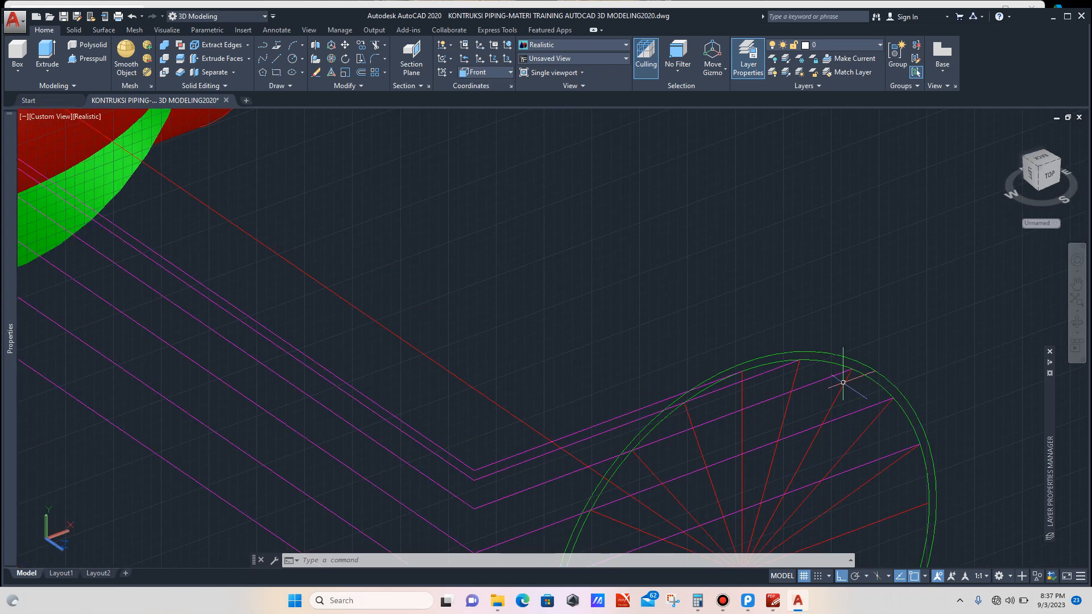
{"action": "left_click", "coordinate": [840, 366]}
{"action": "scroll", "coordinate": [830, 356], "scroll_direction": "down", "scroll_amount": 3}
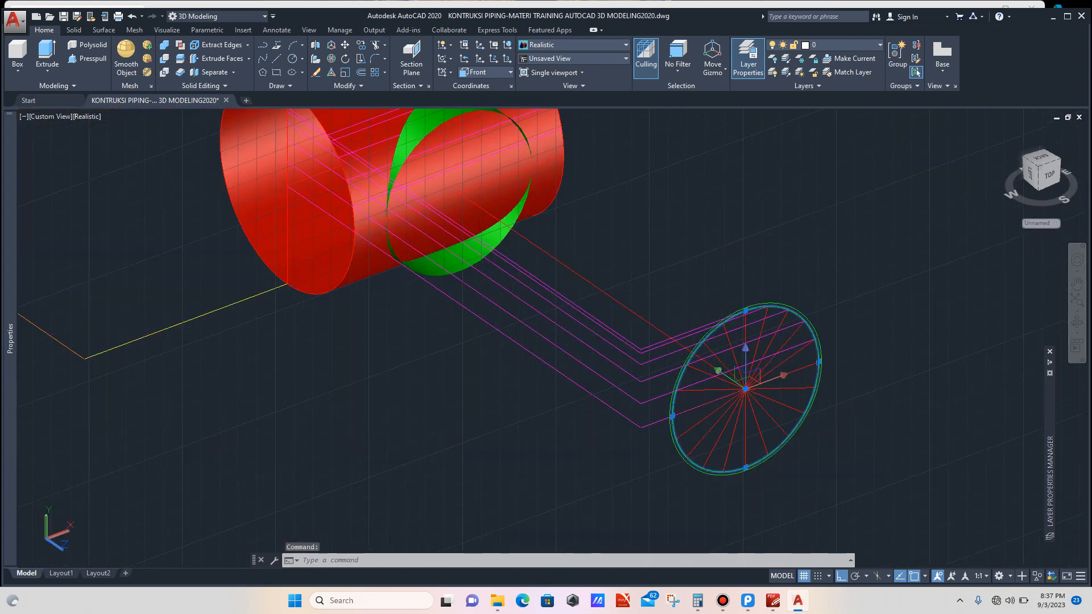
{"action": "type", "text": "co"}
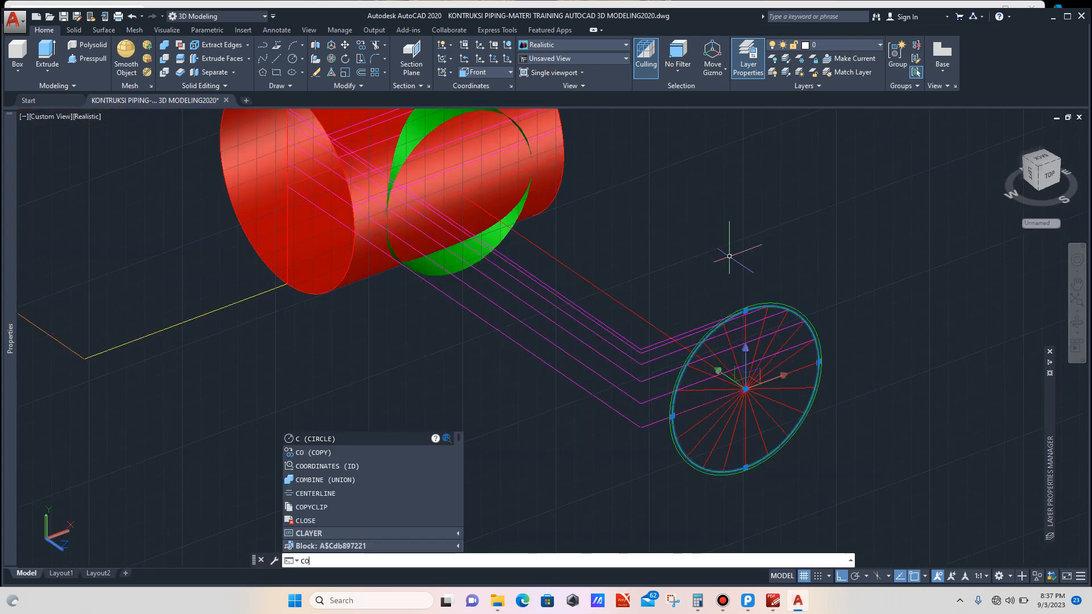
{"action": "key", "text": "Return"}
{"action": "scroll", "coordinate": [742, 389], "scroll_direction": "up", "scroll_amount": 2}
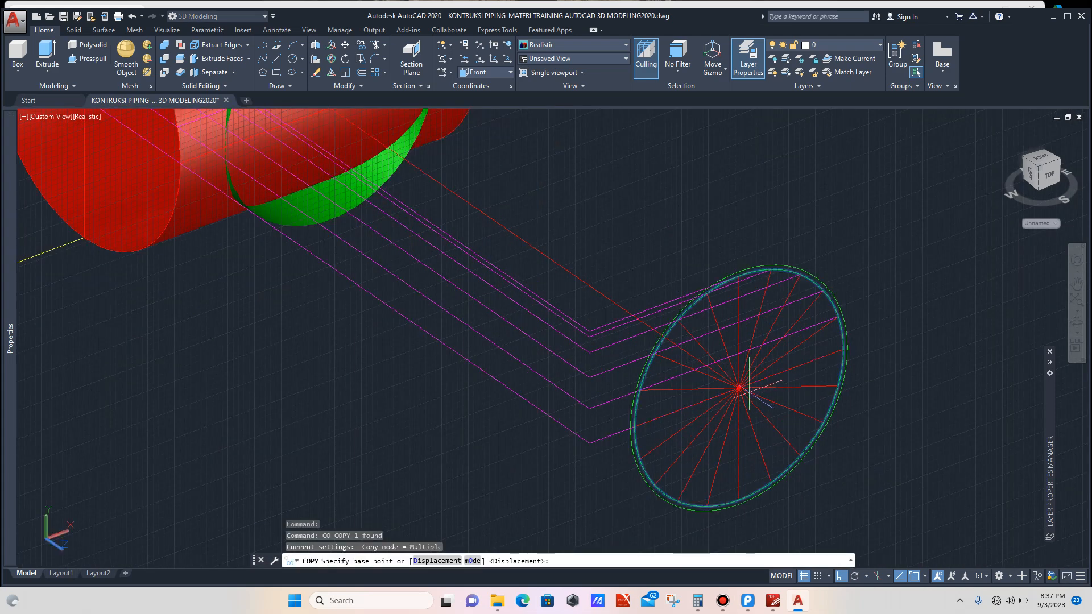
{"action": "left_click", "coordinate": [739, 389]}
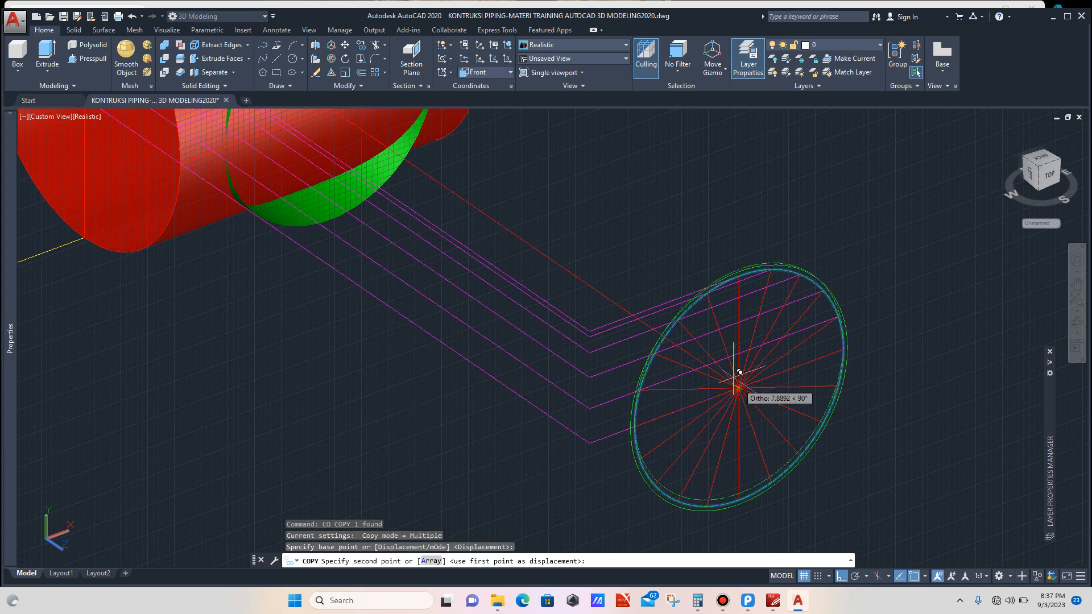
{"action": "scroll", "coordinate": [711, 353], "scroll_direction": "down", "scroll_amount": 3}
{"action": "scroll", "coordinate": [663, 305], "scroll_direction": "up", "scroll_amount": 2}
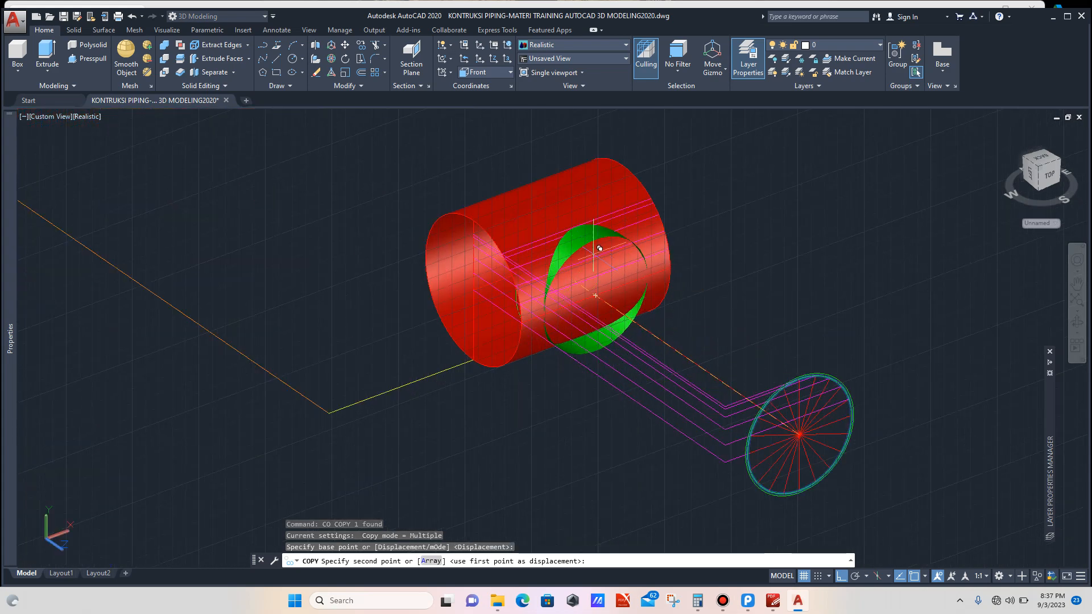
{"action": "left_click", "coordinate": [595, 295]}
{"action": "key", "text": "Escape"}
Step: Draw a line from the top point of the profile circle to the midpoint on the branch's upper edge
{"action": "scroll", "coordinate": [702, 303], "scroll_direction": "down", "scroll_amount": 2}
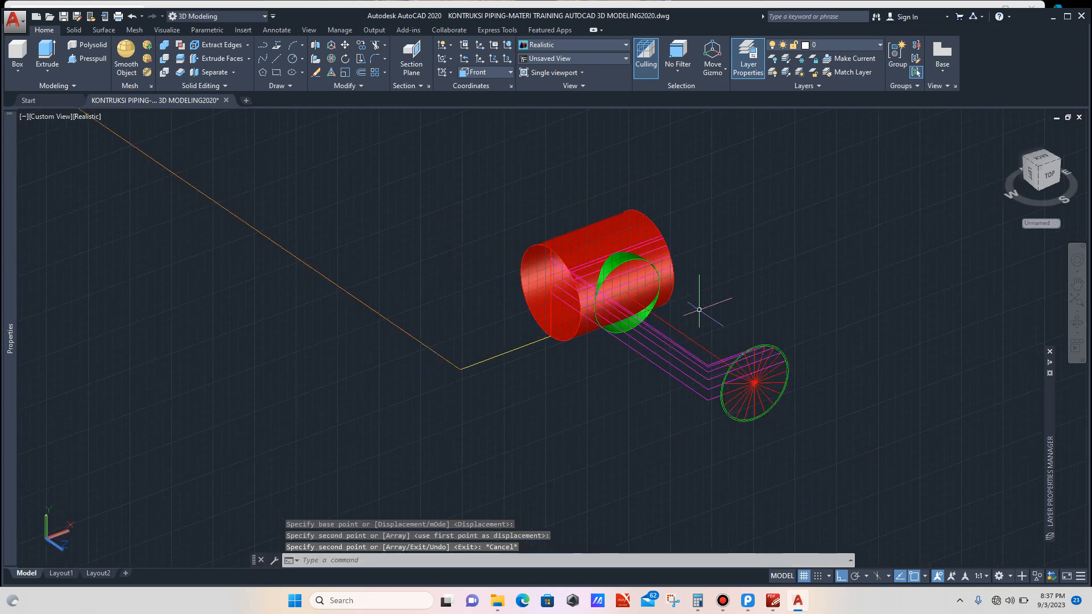
{"action": "scroll", "coordinate": [712, 310], "scroll_direction": "up", "scroll_amount": 4}
{"action": "scroll", "coordinate": [755, 332], "scroll_direction": "up", "scroll_amount": 2}
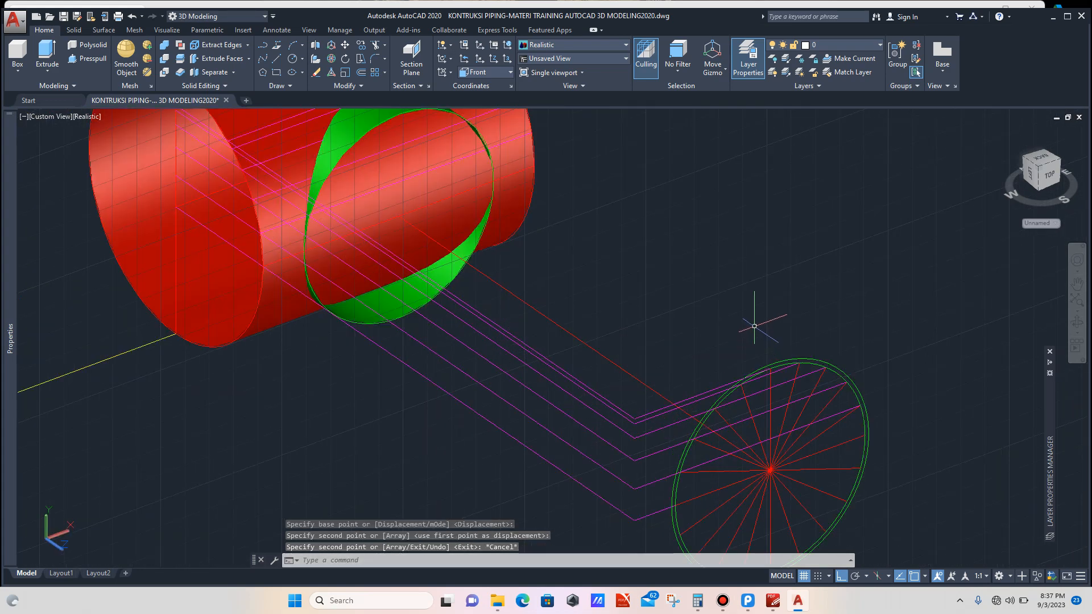
{"action": "type", "text": "L"}
{"action": "key", "text": "Return"}
{"action": "scroll", "coordinate": [756, 327], "scroll_direction": "up", "scroll_amount": 3}
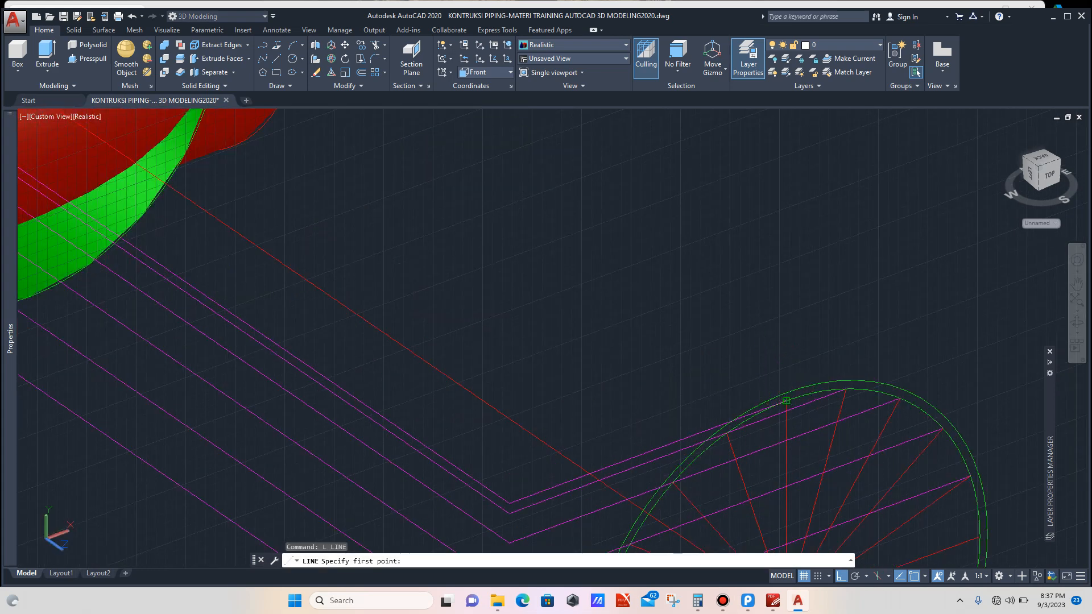
{"action": "left_click", "coordinate": [786, 401]}
{"action": "scroll", "coordinate": [722, 361], "scroll_direction": "down", "scroll_amount": 5}
{"action": "scroll", "coordinate": [650, 300], "scroll_direction": "up", "scroll_amount": 4}
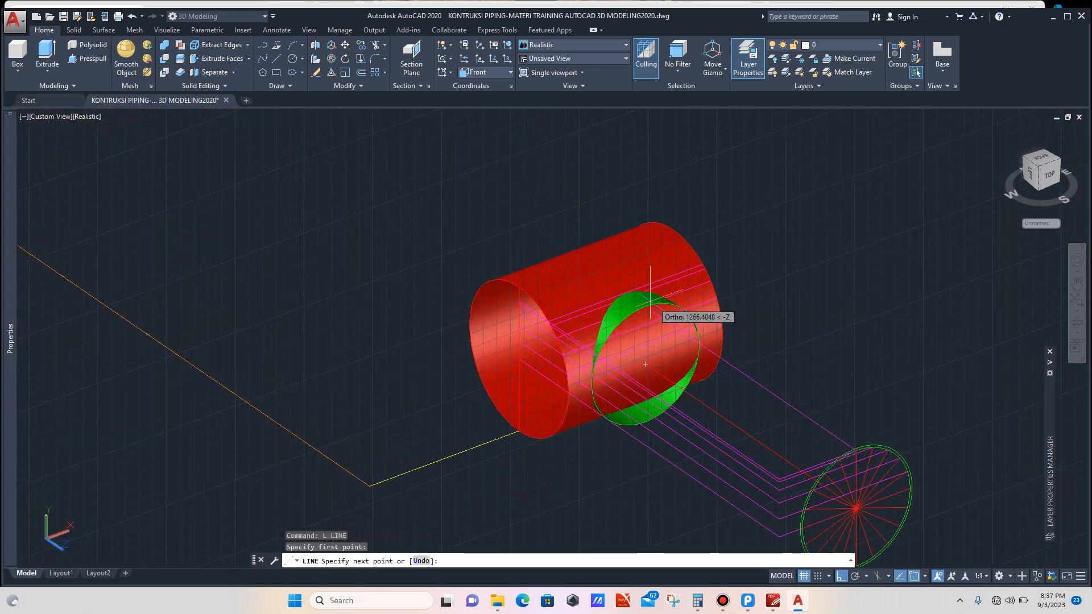
{"action": "scroll", "coordinate": [650, 300], "scroll_direction": "up", "scroll_amount": 5}
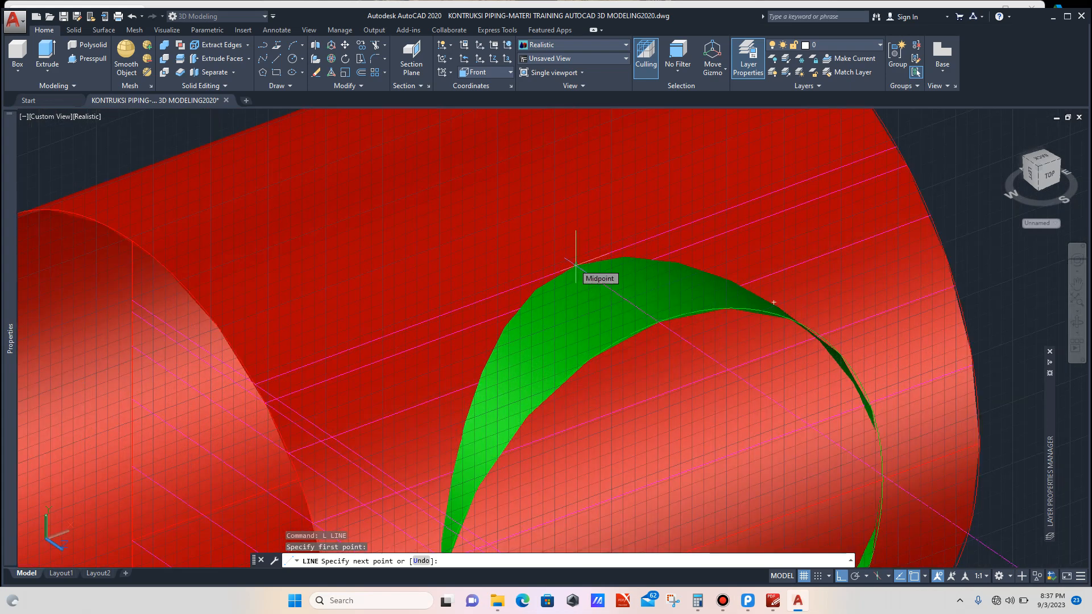
{"action": "left_click", "coordinate": [576, 265]}
{"action": "key", "text": "Escape"}
Step: Select the new line and set its color to Yellow
{"action": "scroll", "coordinate": [616, 253], "scroll_direction": "down", "scroll_amount": 5}
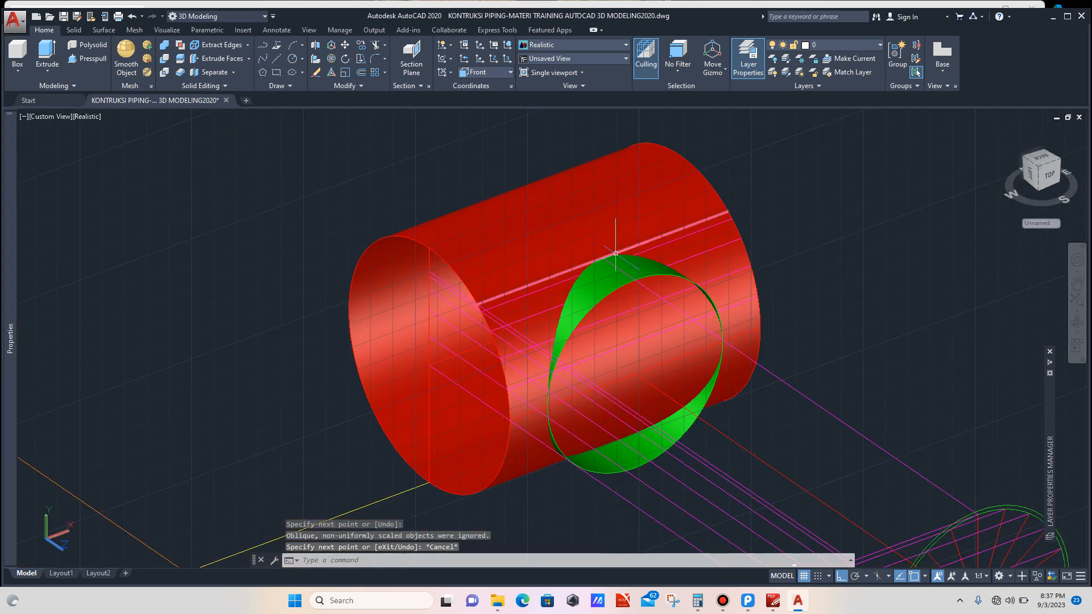
{"action": "scroll", "coordinate": [615, 253], "scroll_direction": "down", "scroll_amount": 2}
{"action": "left_click", "coordinate": [779, 356]}
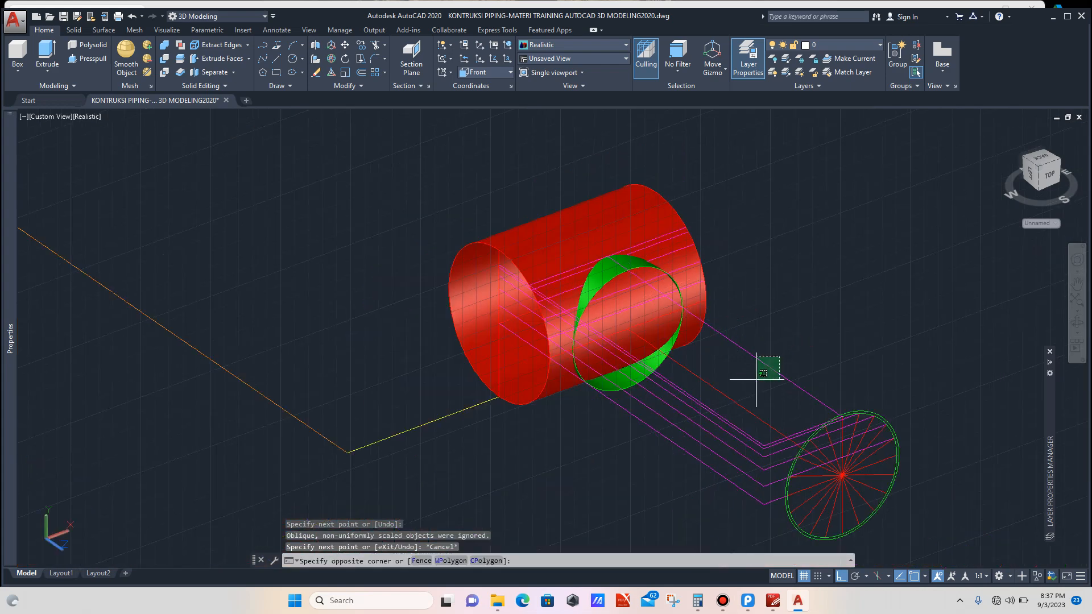
{"action": "left_click", "coordinate": [704, 374]}
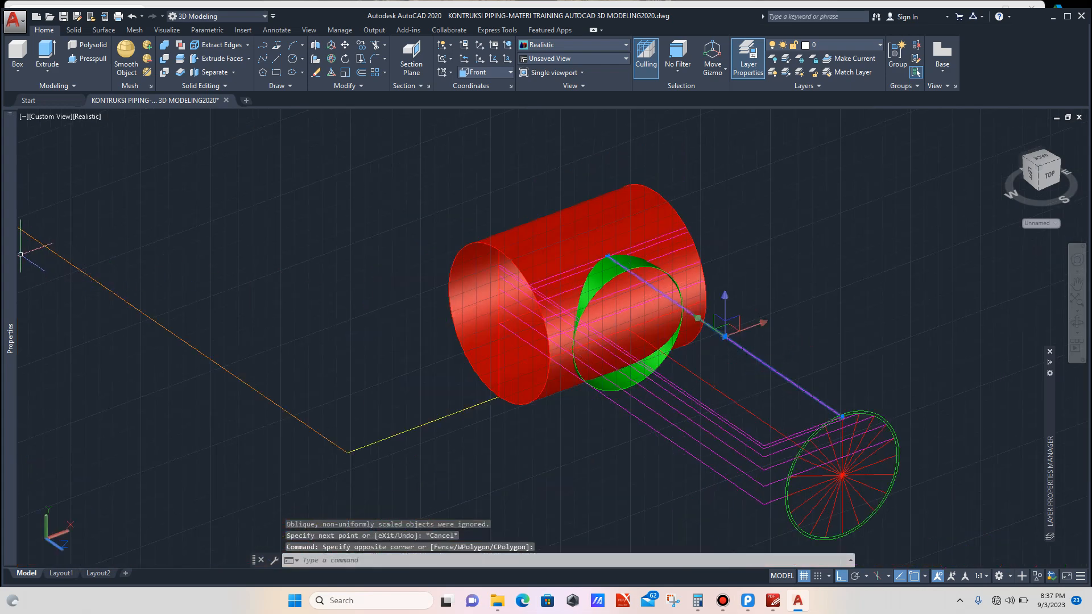
{"action": "mouse_move", "coordinate": [10, 255]}
{"action": "left_click", "coordinate": [171, 150]}
{"action": "left_click", "coordinate": [205, 150]}
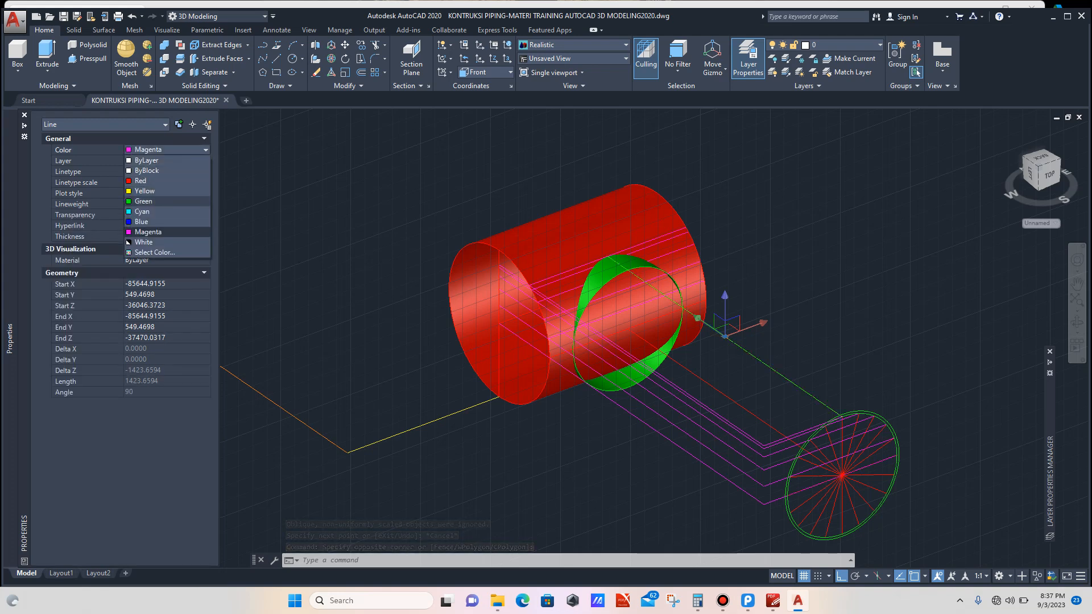
{"action": "left_click", "coordinate": [145, 191]}
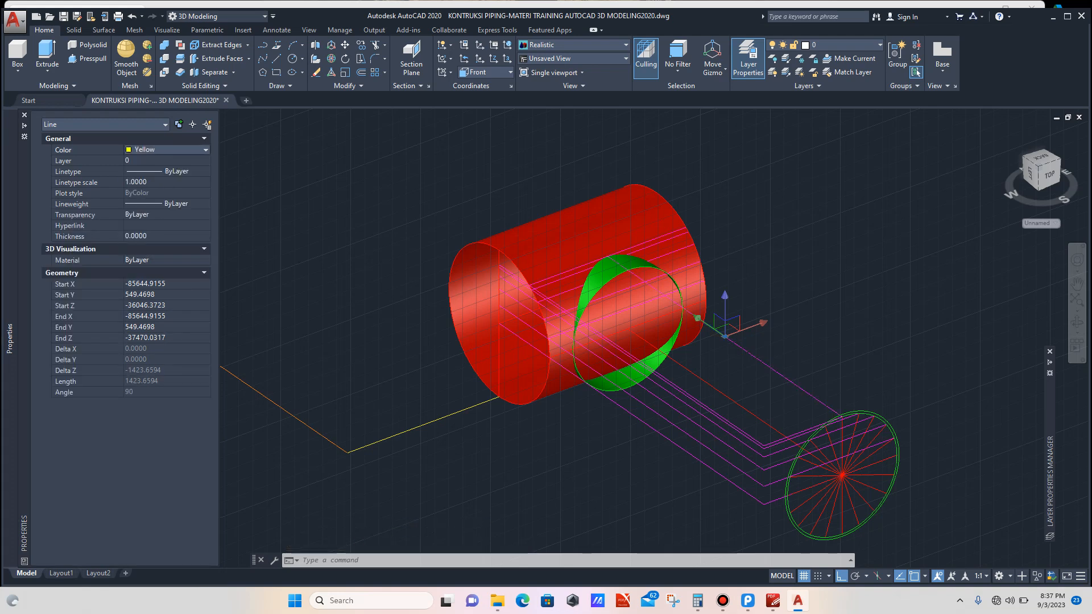
{"action": "key", "text": "Escape"}
Step: Stretch the yellow line's endpoint to the intersection point on the branch's upper edge
{"action": "scroll", "coordinate": [834, 387], "scroll_direction": "up", "scroll_amount": 3}
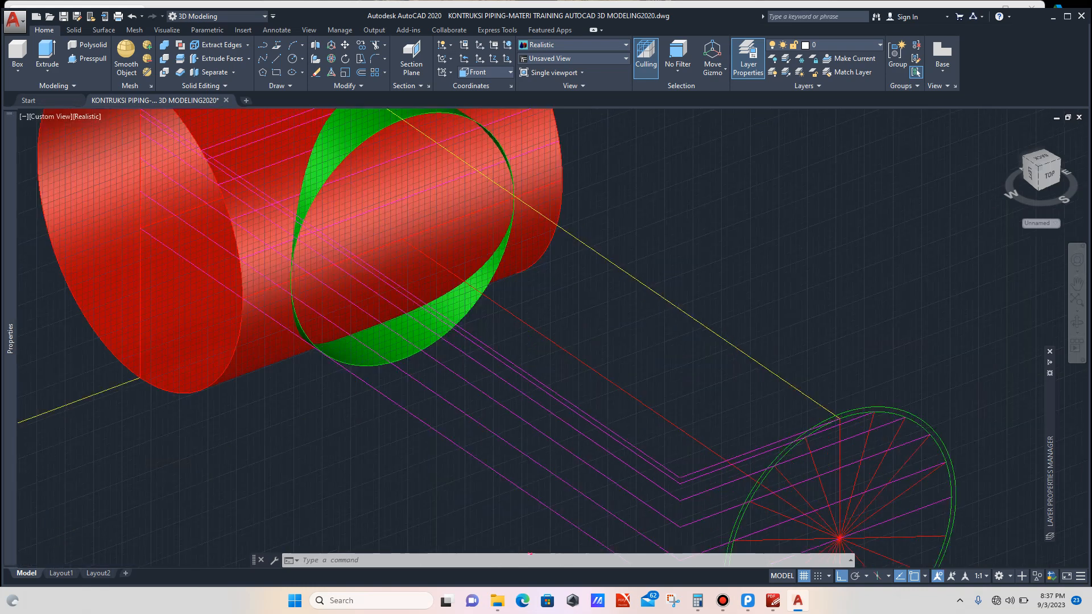
{"action": "scroll", "coordinate": [820, 403], "scroll_direction": "down", "scroll_amount": 2}
{"action": "left_click", "coordinate": [793, 390]}
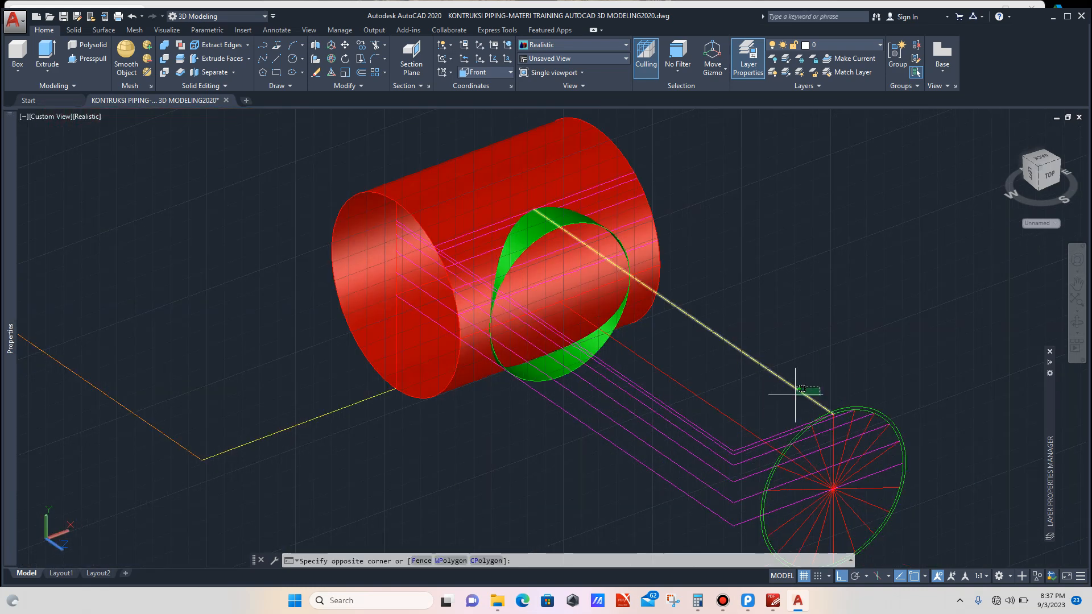
{"action": "left_click", "coordinate": [795, 396]}
{"action": "scroll", "coordinate": [831, 414], "scroll_direction": "up", "scroll_amount": 3}
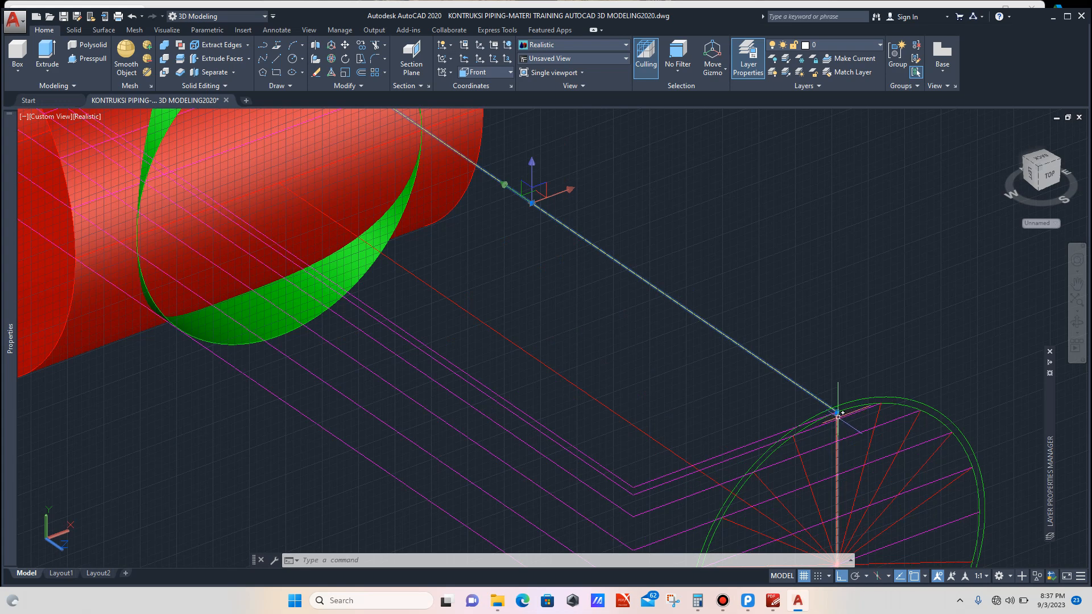
{"action": "left_click", "coordinate": [837, 411]}
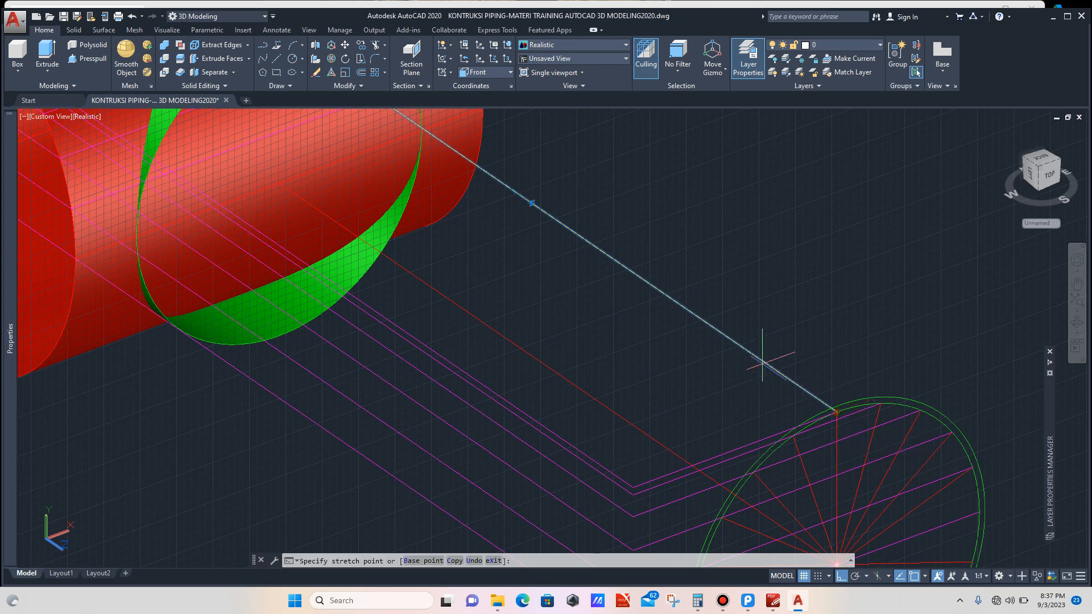
{"action": "scroll", "coordinate": [763, 360], "scroll_direction": "down", "scroll_amount": 3}
{"action": "scroll", "coordinate": [548, 219], "scroll_direction": "up", "scroll_amount": 3}
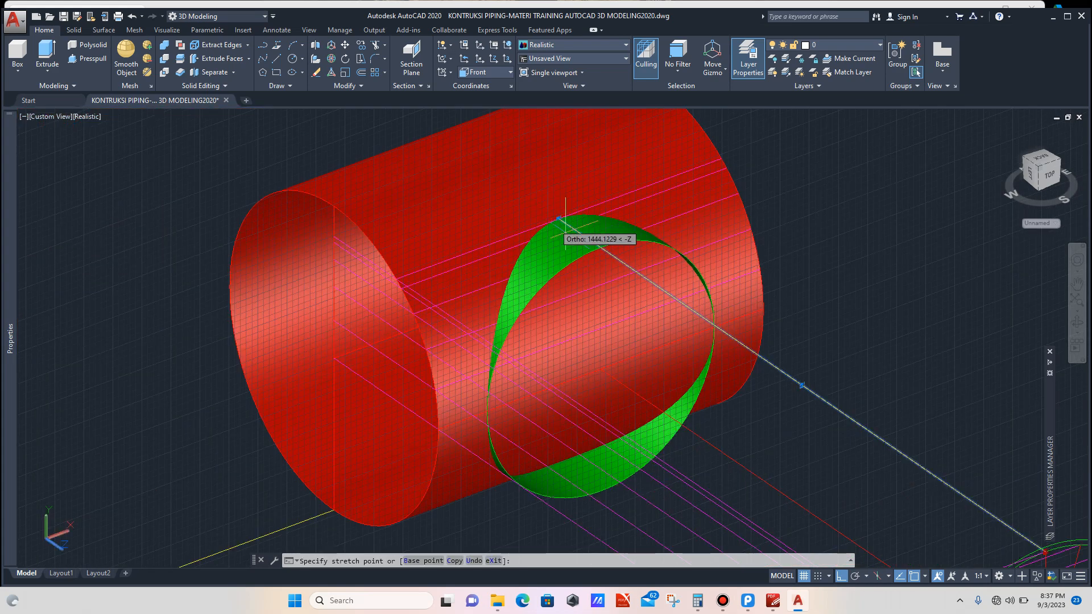
{"action": "left_click", "coordinate": [600, 245]}
Step: Draw a line from the next intersection on the profile circle straight up to the main pipe's surface
{"action": "scroll", "coordinate": [603, 242], "scroll_direction": "down", "scroll_amount": 3}
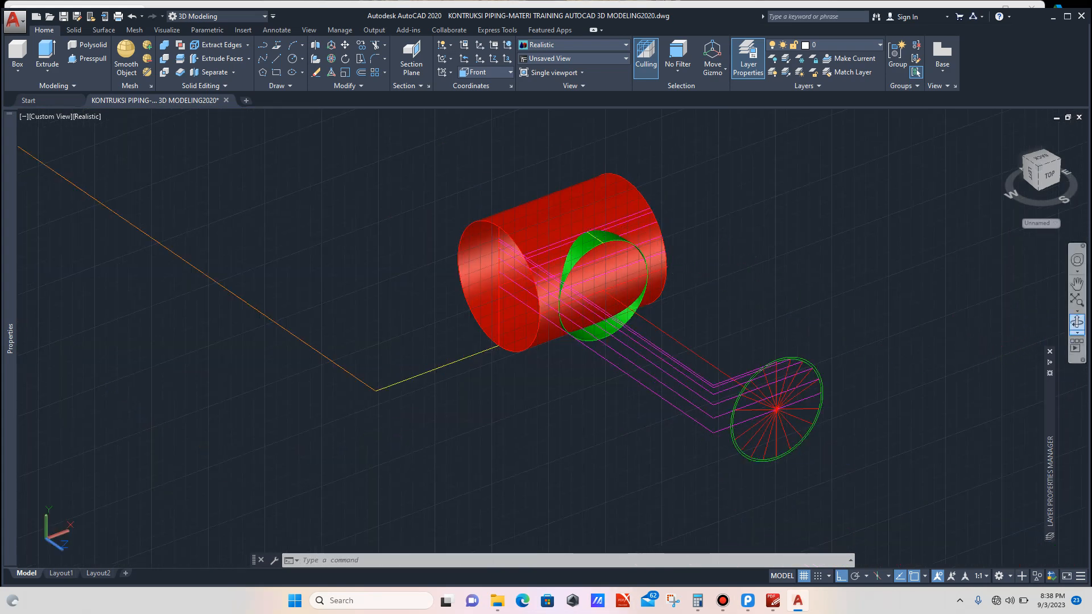
{"action": "left_click", "coordinate": [1077, 323]}
{"action": "mouse_move", "coordinate": [657, 339]}
{"action": "left_mouse_down"}
{"action": "mouse_move", "coordinate": [679, 404]}
{"action": "mouse_move", "coordinate": [672, 346]}
{"action": "mouse_move", "coordinate": [687, 343]}
{"action": "mouse_move", "coordinate": [674, 340]}
{"action": "left_mouse_up"}
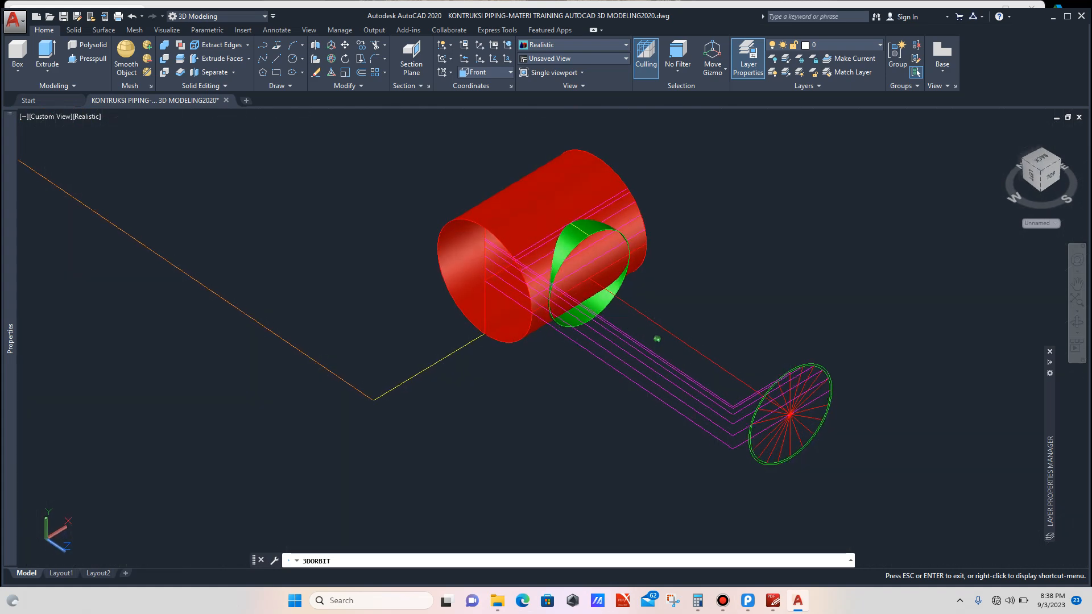
{"action": "key", "text": "Escape"}
{"action": "scroll", "coordinate": [799, 373], "scroll_direction": "up", "scroll_amount": 4}
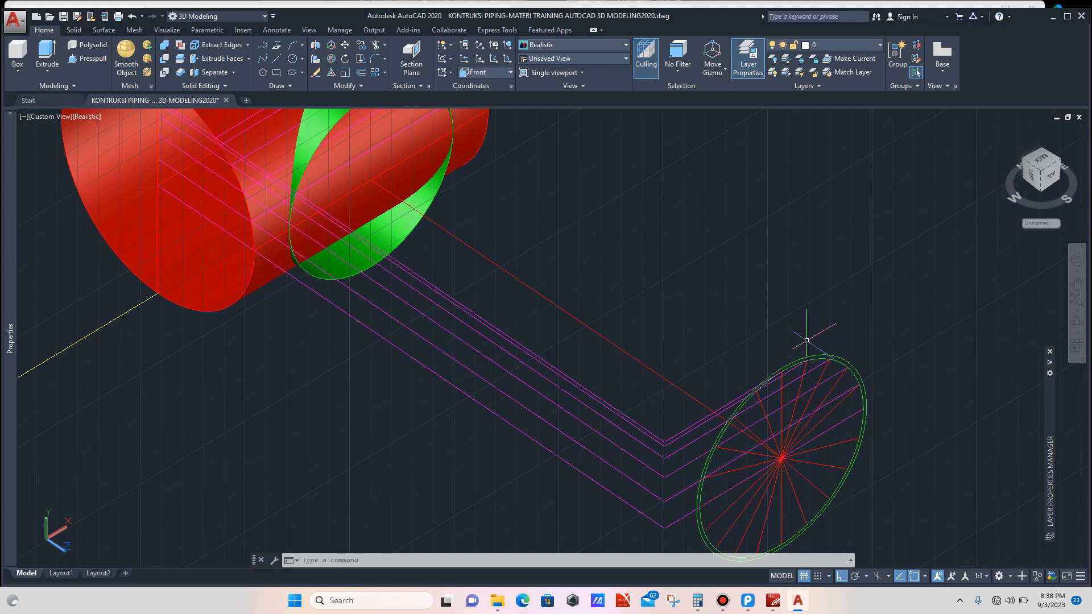
{"action": "type", "text": "l"}
{"action": "key", "text": "Return"}
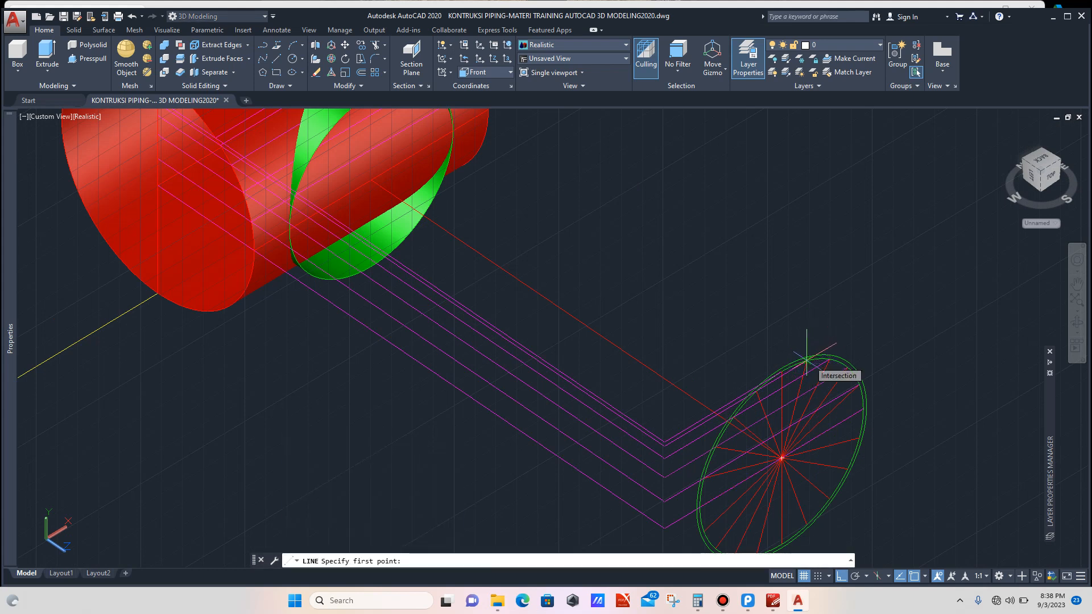
{"action": "left_click", "coordinate": [807, 360]}
{"action": "scroll", "coordinate": [760, 327], "scroll_direction": "down", "scroll_amount": 4}
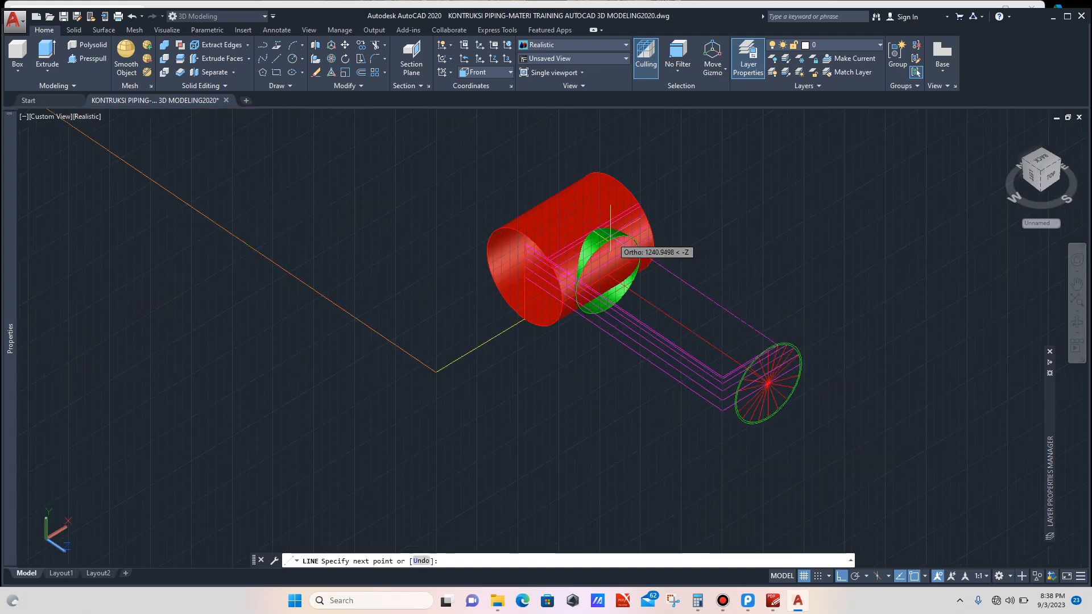
{"action": "scroll", "coordinate": [610, 227], "scroll_direction": "up", "scroll_amount": 6}
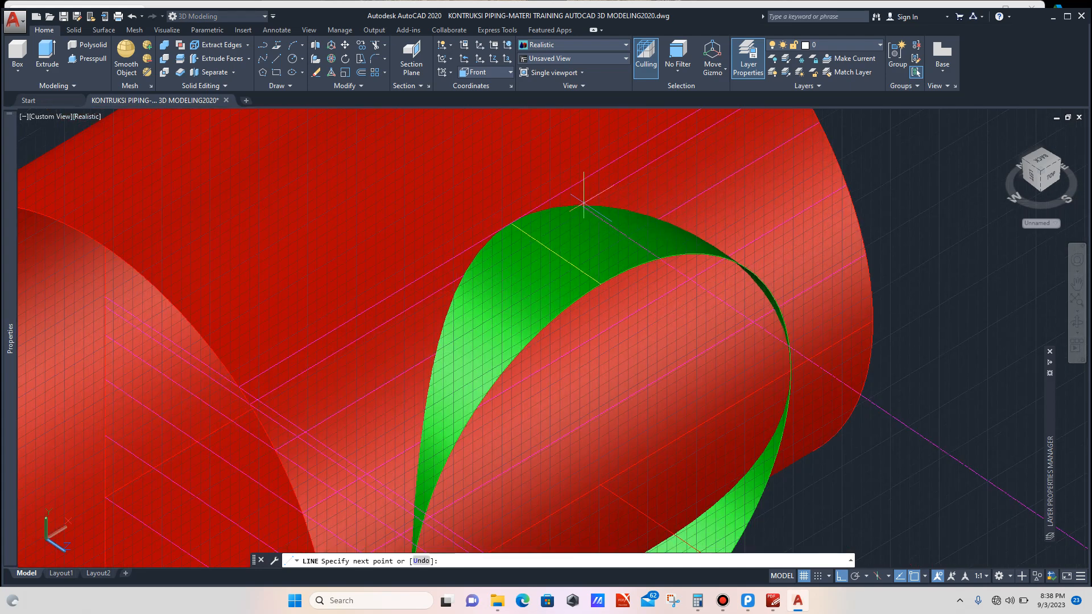
{"action": "left_click", "coordinate": [580, 205]}
{"action": "key", "text": "Return"}
Step: Select the new vertical construction line and set its color to Blue
{"action": "scroll", "coordinate": [601, 223], "scroll_direction": "down", "scroll_amount": 5}
{"action": "scroll", "coordinate": [730, 300], "scroll_direction": "down", "scroll_amount": 3}
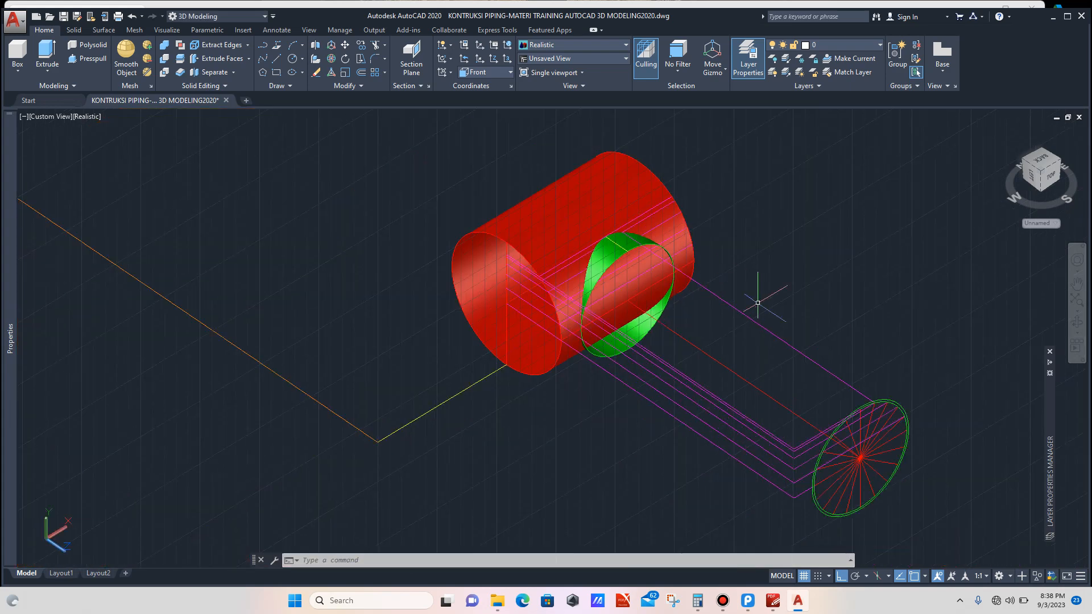
{"action": "left_click", "coordinate": [763, 311]}
{"action": "left_click", "coordinate": [753, 320]}
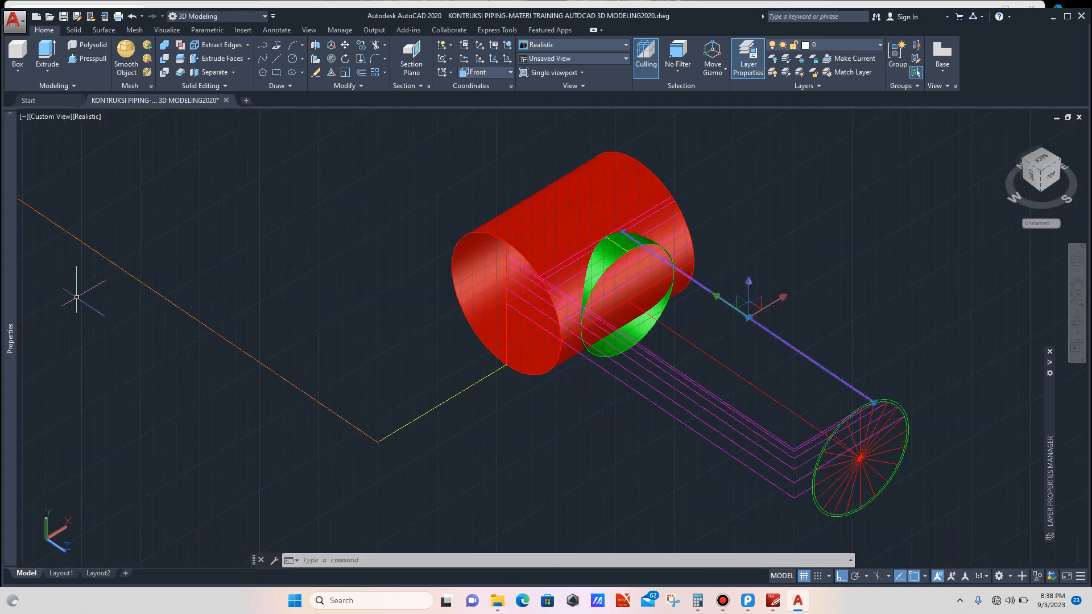
{"action": "mouse_move", "coordinate": [10, 336]}
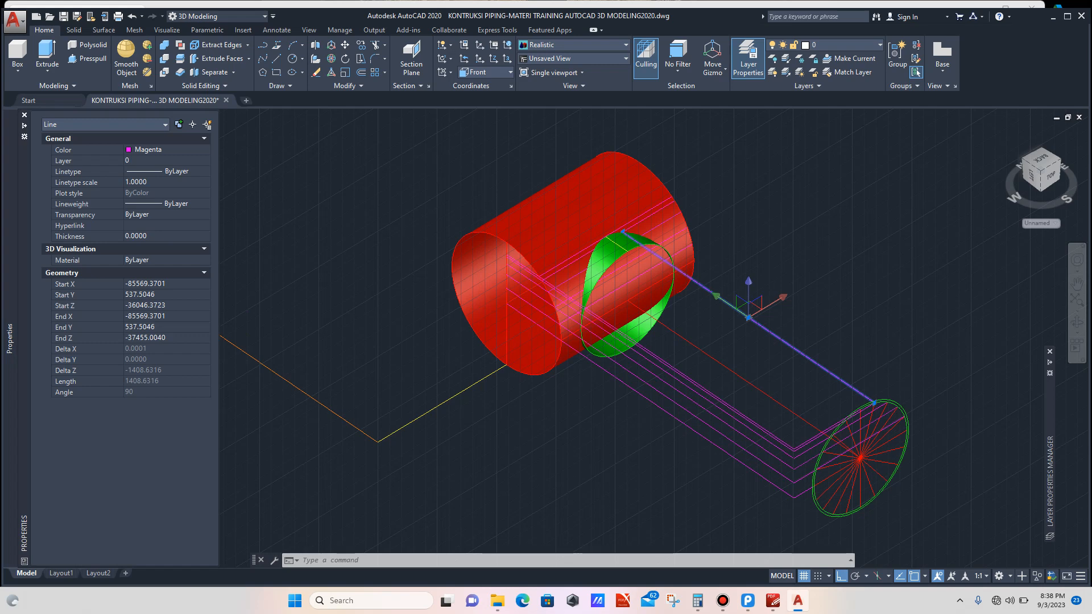
{"action": "left_click", "coordinate": [165, 149]}
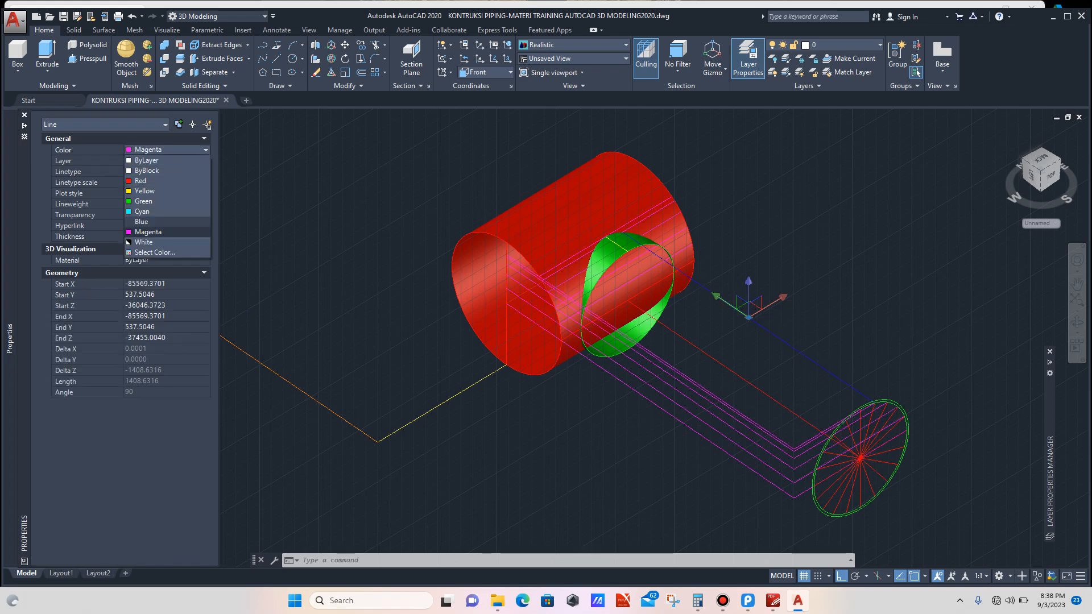
{"action": "left_click", "coordinate": [149, 223]}
{"action": "key", "text": "Escape"}
Step: Try stretching the blue line's endpoint onto the branch's upper edge, then undo the grip edit
{"action": "scroll", "coordinate": [842, 376], "scroll_direction": "up", "scroll_amount": 4}
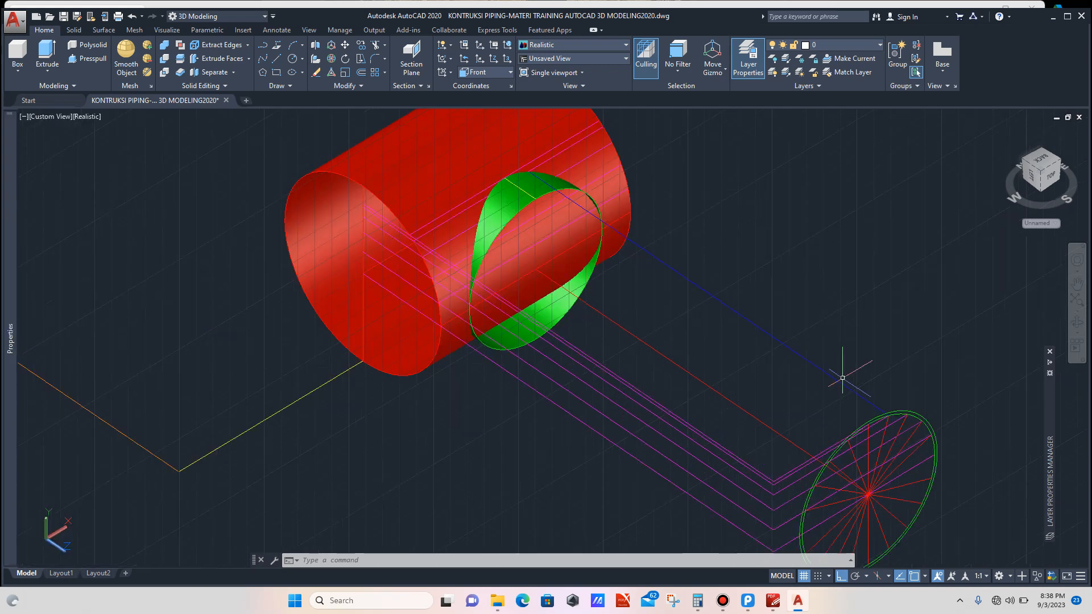
{"action": "left_click", "coordinate": [853, 373]}
{"action": "left_click", "coordinate": [837, 397]}
{"action": "scroll", "coordinate": [926, 436], "scroll_direction": "up", "scroll_amount": 3}
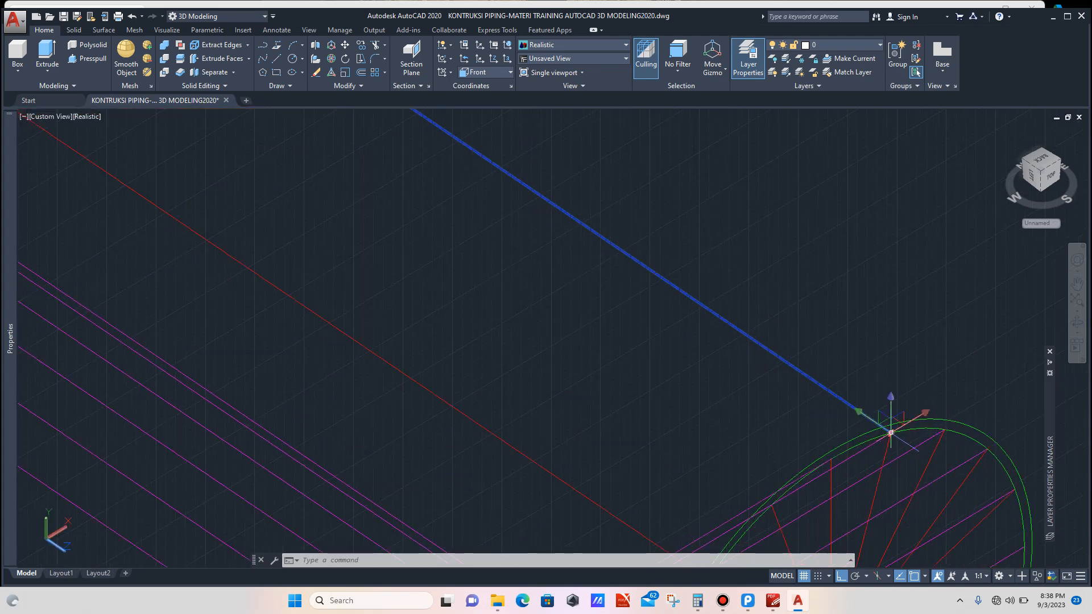
{"action": "left_click", "coordinate": [891, 432]}
{"action": "scroll", "coordinate": [854, 403], "scroll_direction": "down", "scroll_amount": 4}
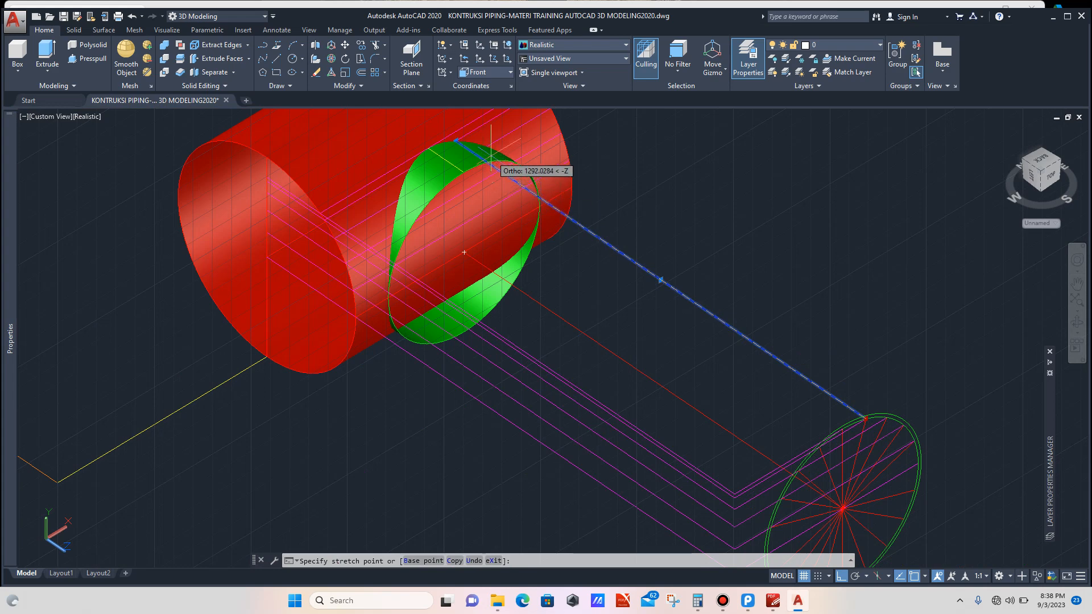
{"action": "scroll", "coordinate": [490, 154], "scroll_direction": "up", "scroll_amount": 5}
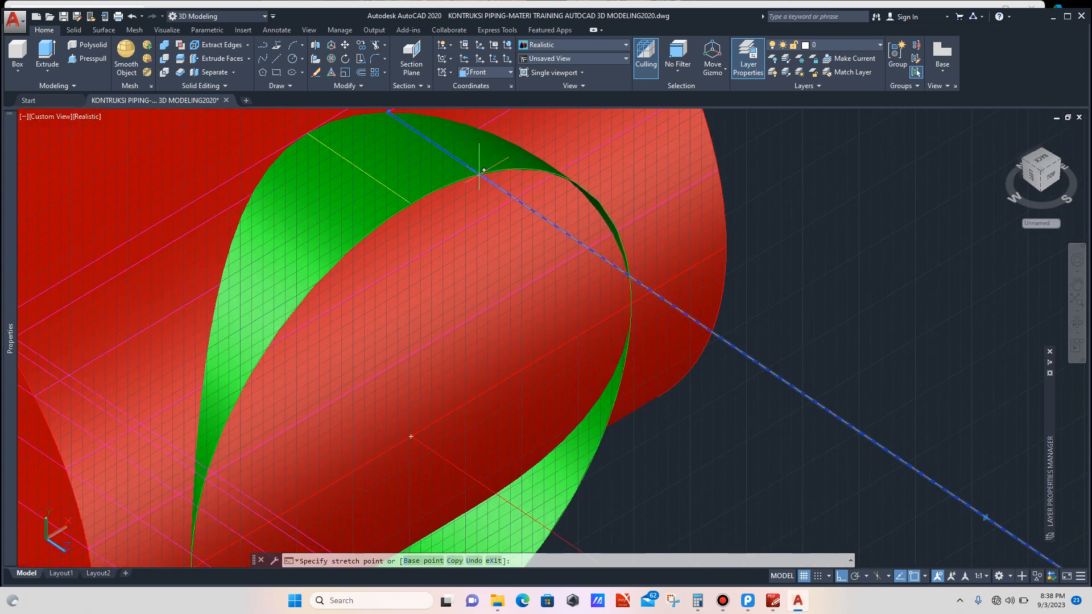
{"action": "scroll", "coordinate": [479, 173], "scroll_direction": "up", "scroll_amount": 5}
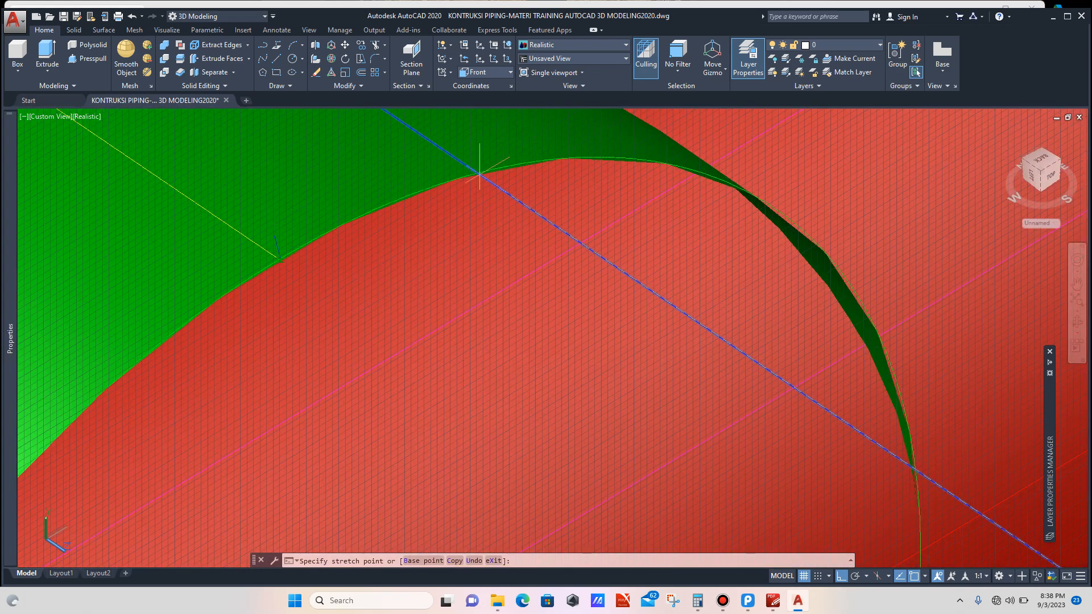
{"action": "scroll", "coordinate": [479, 173], "scroll_direction": "down", "scroll_amount": 2}
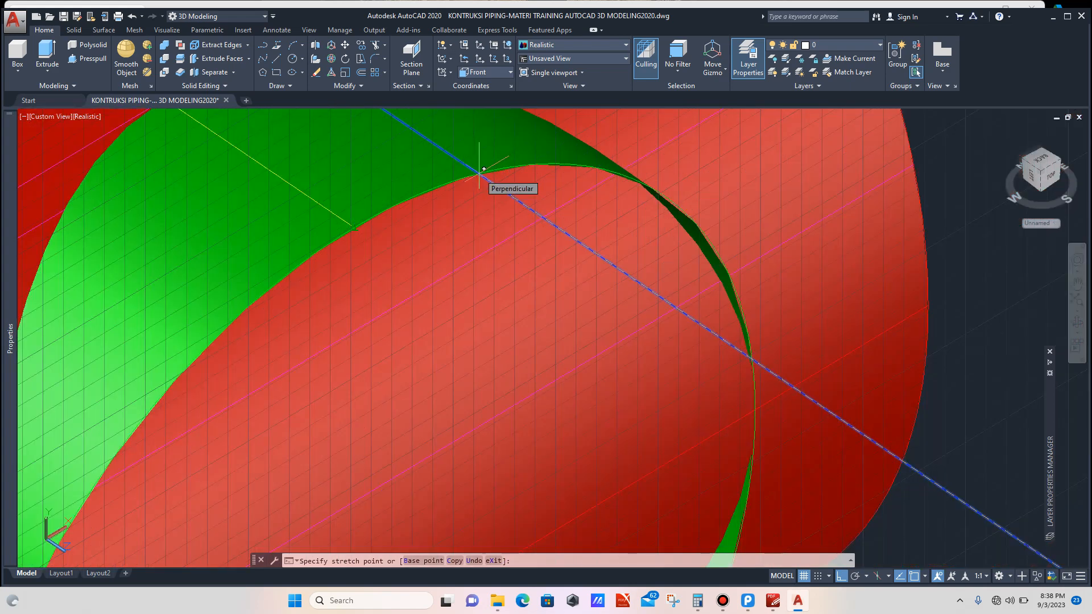
{"action": "left_click", "coordinate": [483, 169]}
{"action": "scroll", "coordinate": [498, 183], "scroll_direction": "down", "scroll_amount": 3}
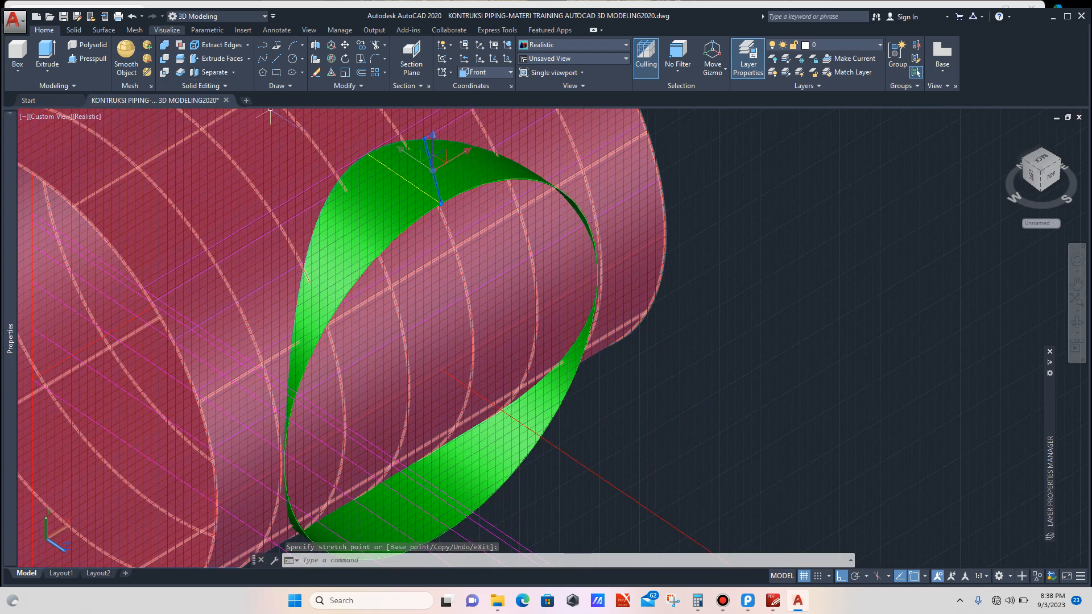
{"action": "key", "text": "ctrl+z"}
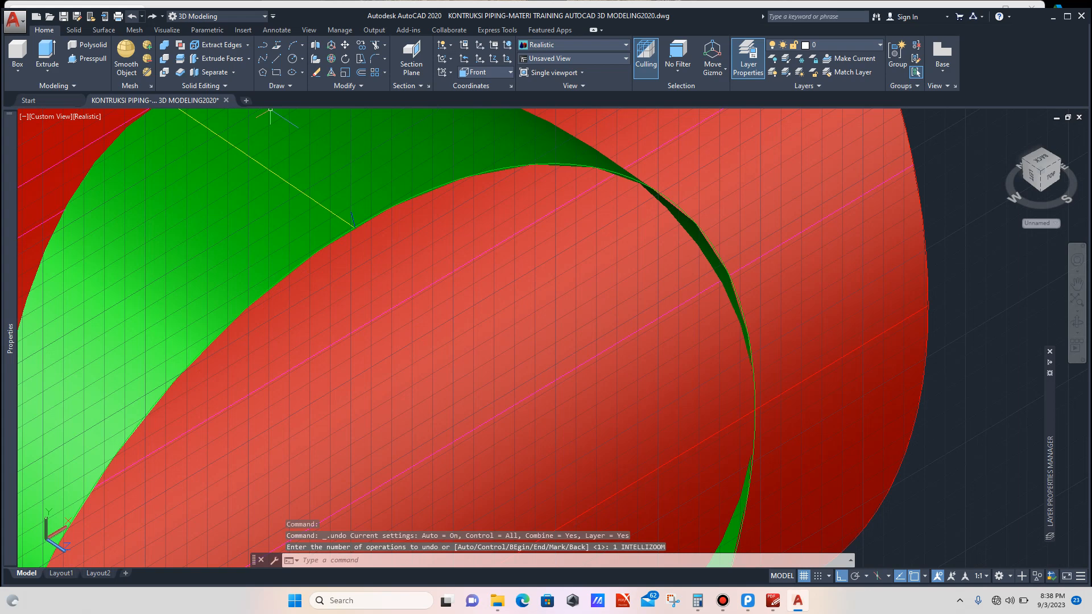
{"action": "key", "text": "ctrl+z"}
{"action": "key", "text": "Escape"}
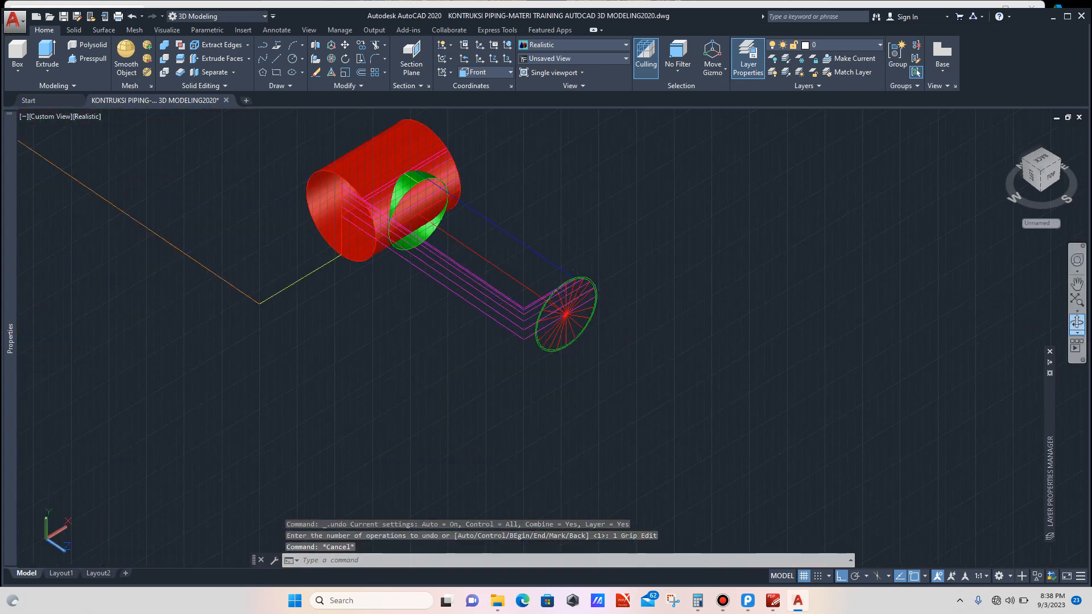
{"action": "left_click", "coordinate": [1077, 322]}
{"action": "left_click_drag", "start_coordinate": [660, 319], "coordinate": [366, 304]}
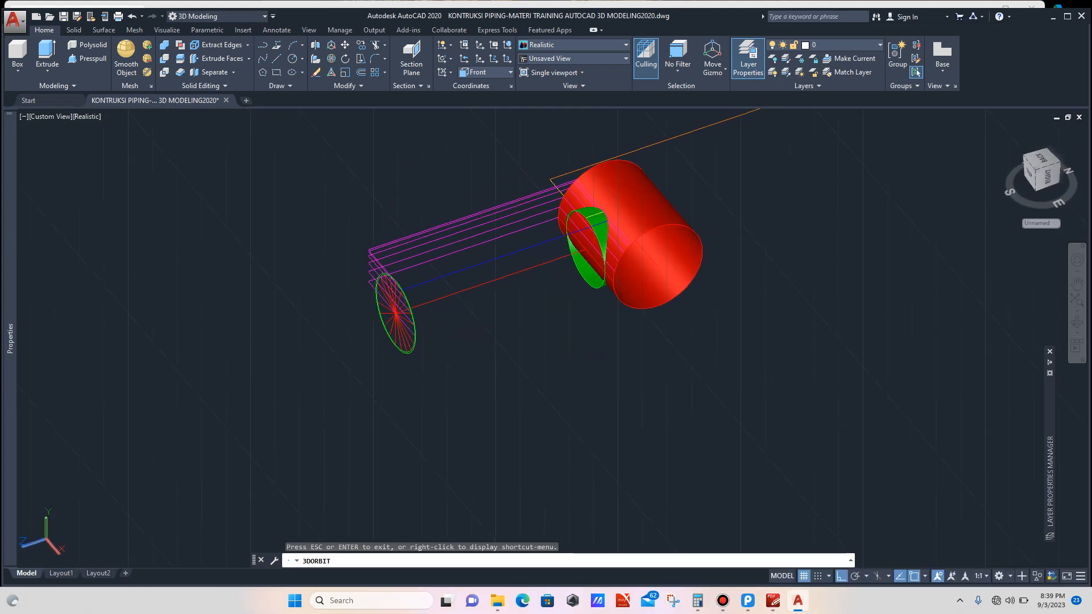
{"action": "key", "text": "Escape"}
{"action": "scroll", "coordinate": [397, 283], "scroll_direction": "up", "scroll_amount": 4}
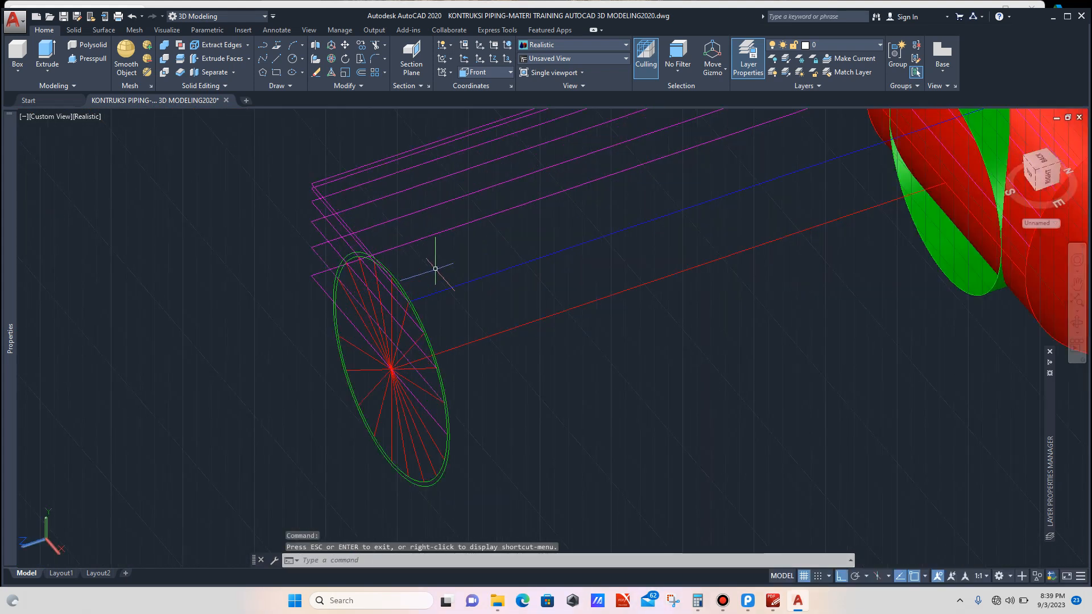
{"action": "left_click", "coordinate": [428, 297]}
{"action": "left_click", "coordinate": [424, 316]}
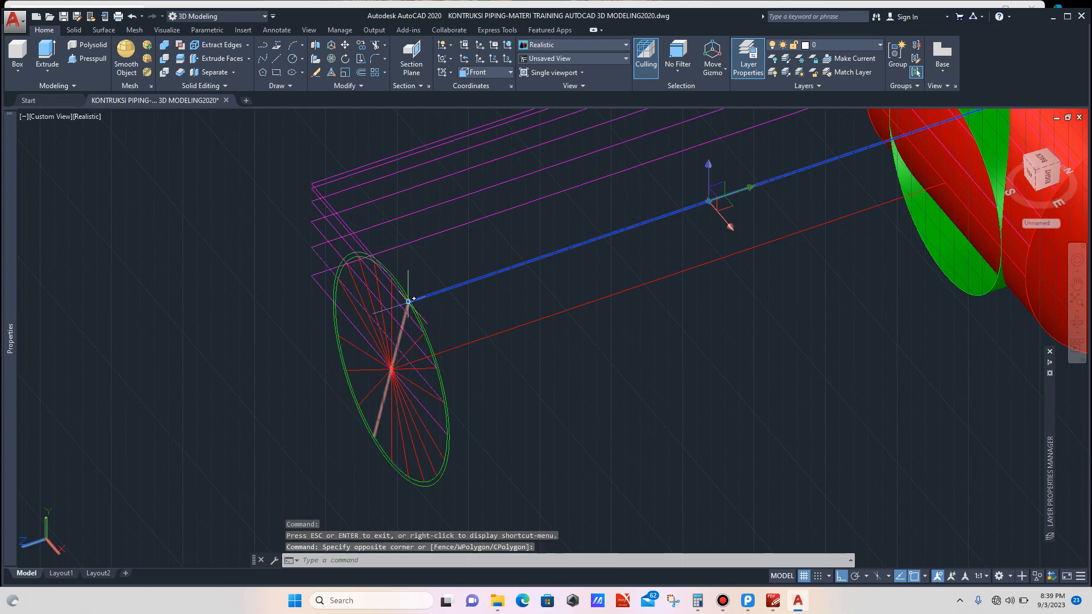
{"action": "left_click", "coordinate": [410, 302]}
{"action": "scroll", "coordinate": [427, 299], "scroll_direction": "down", "scroll_amount": 2}
{"action": "scroll", "coordinate": [580, 251], "scroll_direction": "down", "scroll_amount": 2}
{"action": "scroll", "coordinate": [673, 221], "scroll_direction": "up", "scroll_amount": 5}
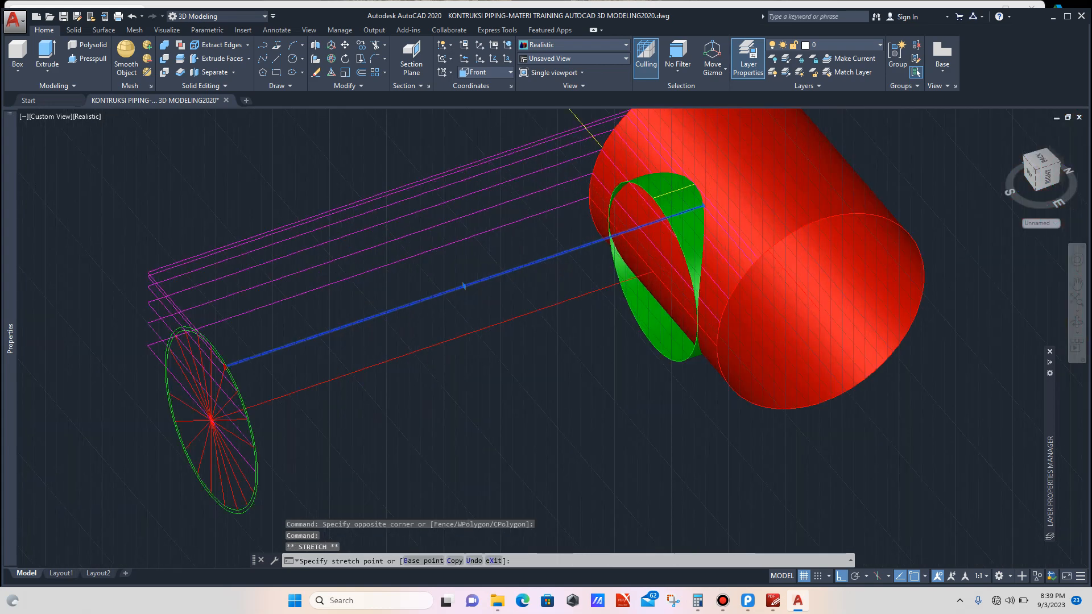
{"action": "scroll", "coordinate": [673, 214], "scroll_direction": "up", "scroll_amount": 3}
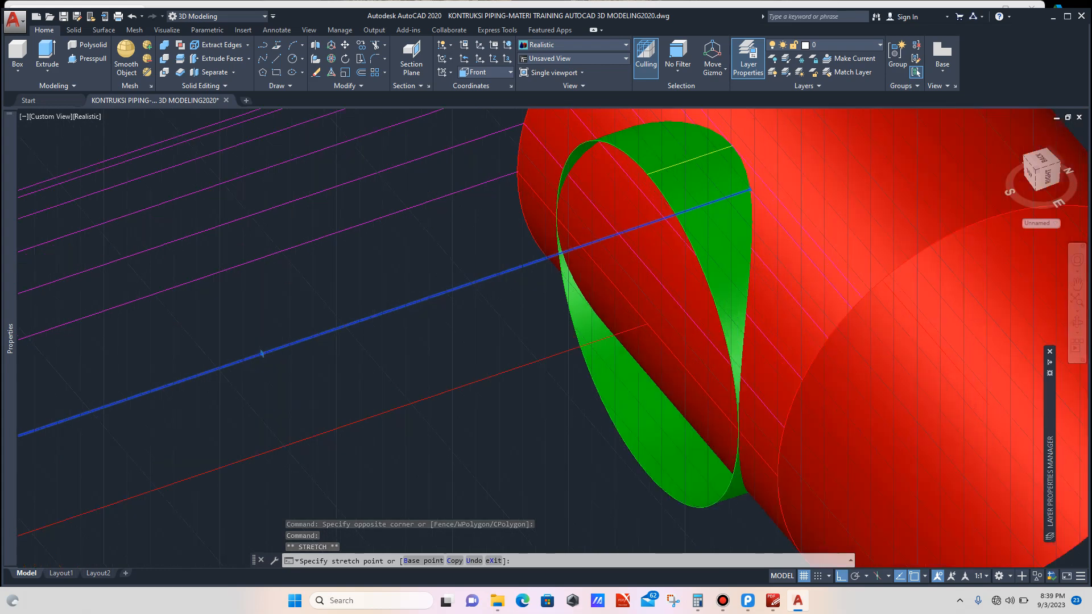
{"action": "scroll", "coordinate": [682, 212], "scroll_direction": "down", "scroll_amount": 5}
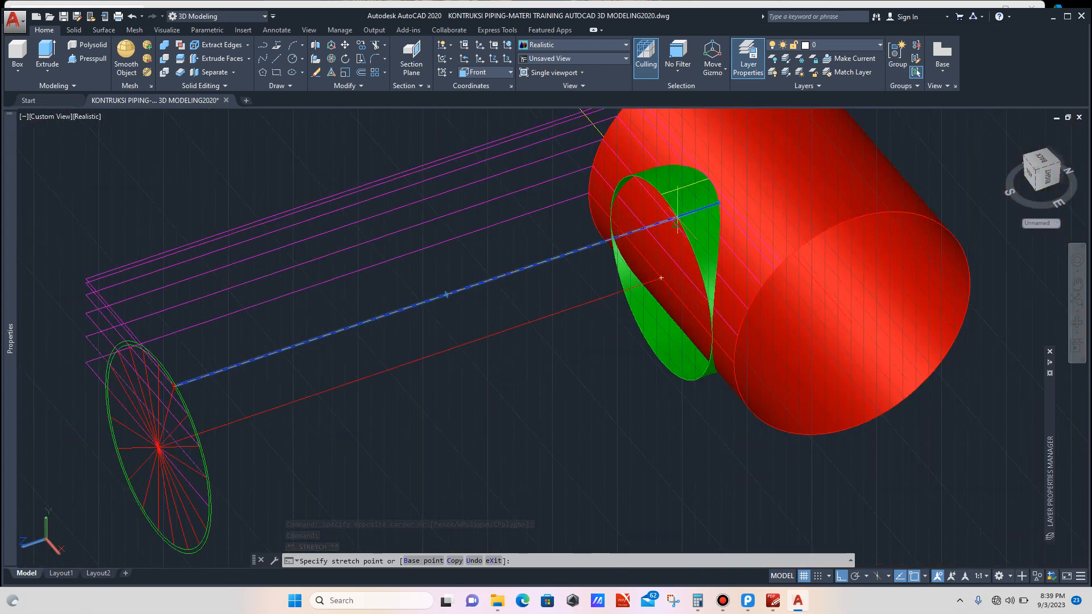
{"action": "scroll", "coordinate": [684, 211], "scroll_direction": "up", "scroll_amount": 5}
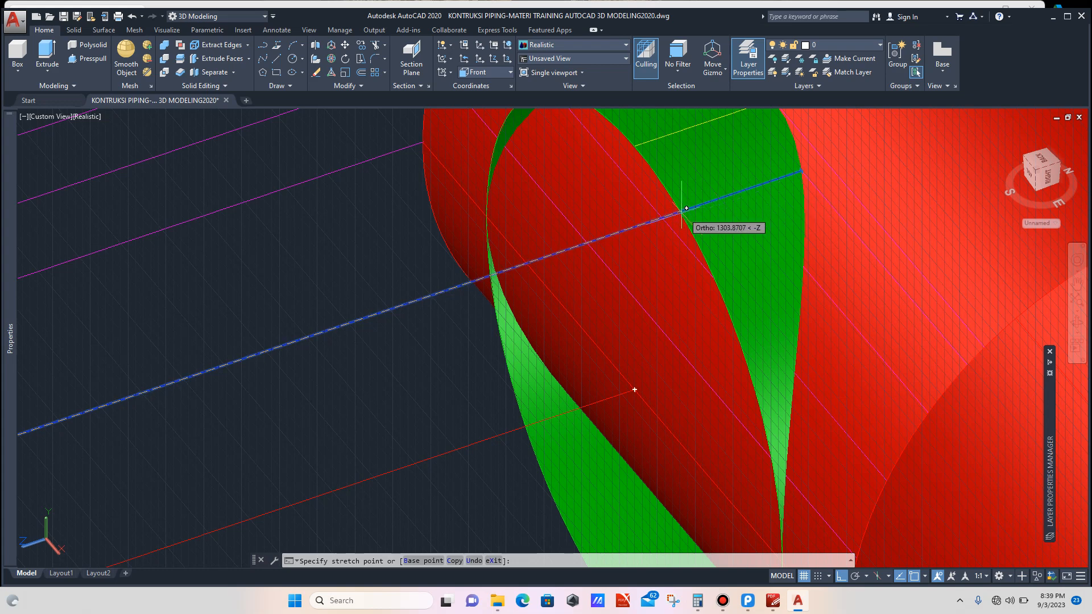
{"action": "scroll", "coordinate": [680, 212], "scroll_direction": "down", "scroll_amount": 3}
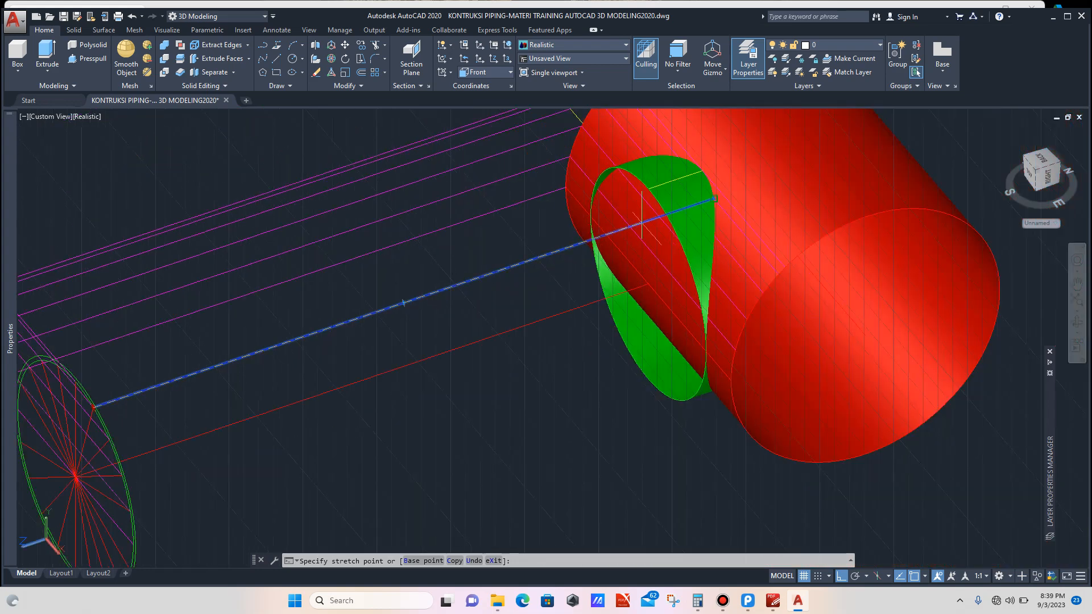
{"action": "key", "text": "Escape"}
{"action": "key", "text": "Escape"}
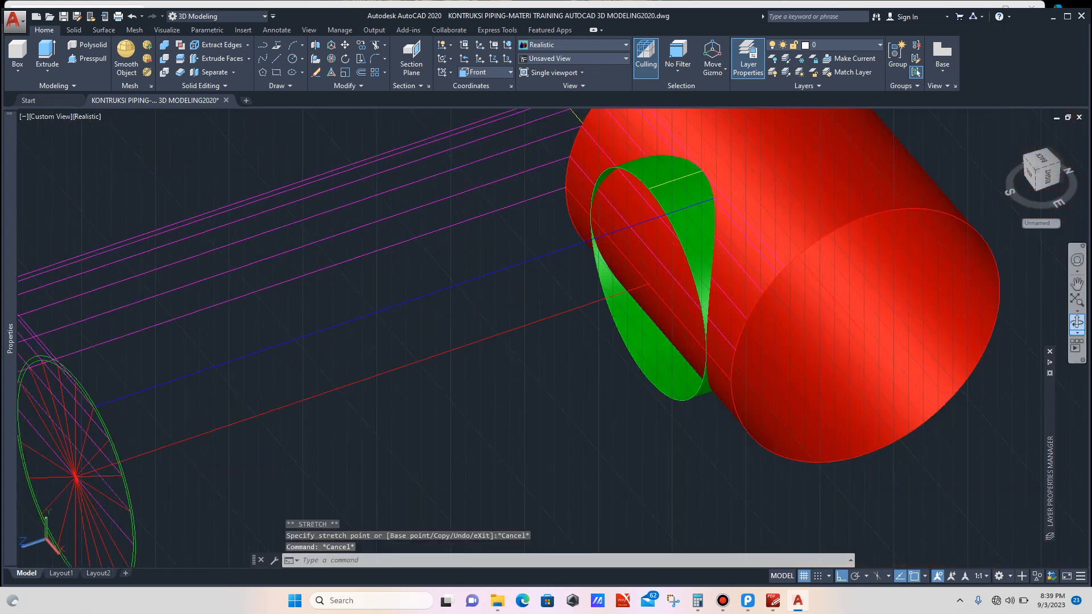
{"action": "left_click", "coordinate": [1077, 322]}
{"action": "left_click_drag", "start_coordinate": [546, 296], "coordinate": [602, 273]}
{"action": "key", "text": "Escape"}
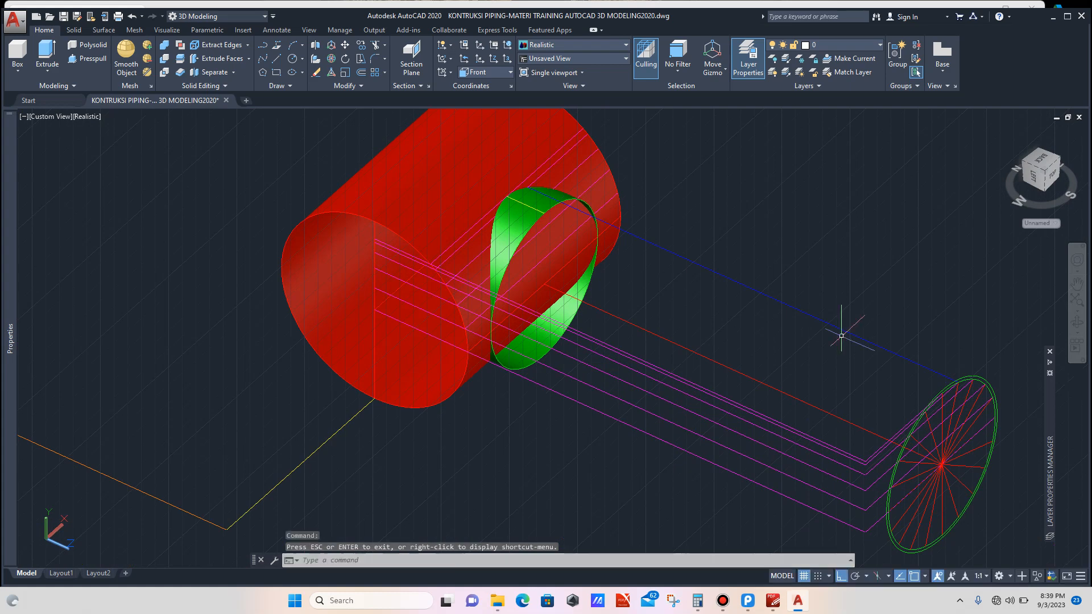
{"action": "left_click", "coordinate": [902, 335]}
{"action": "scroll", "coordinate": [961, 378], "scroll_direction": "up", "scroll_amount": 5}
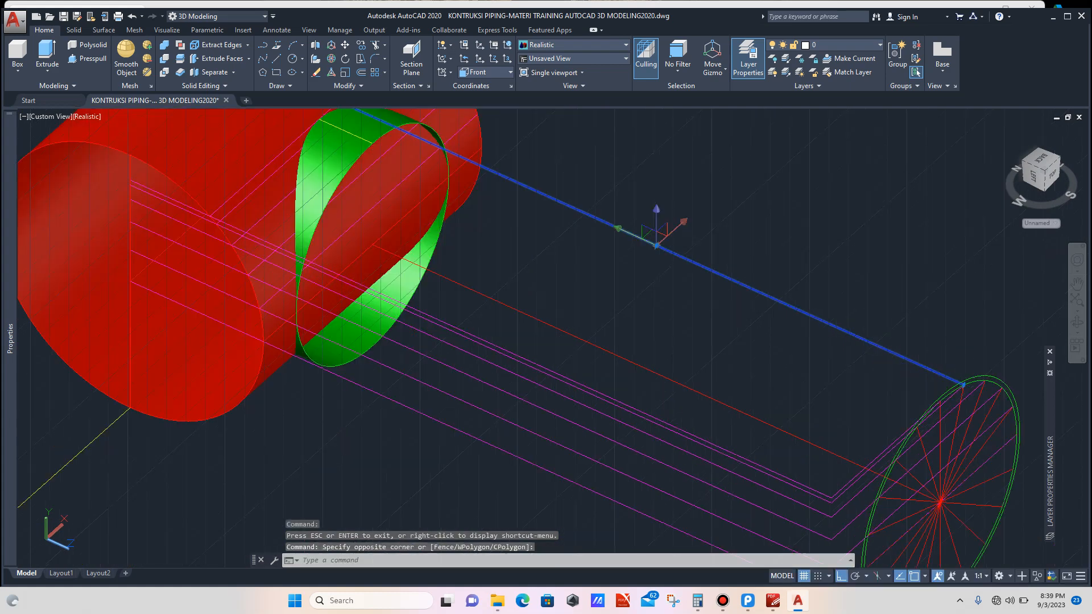
{"action": "scroll", "coordinate": [969, 383], "scroll_direction": "up", "scroll_amount": 3}
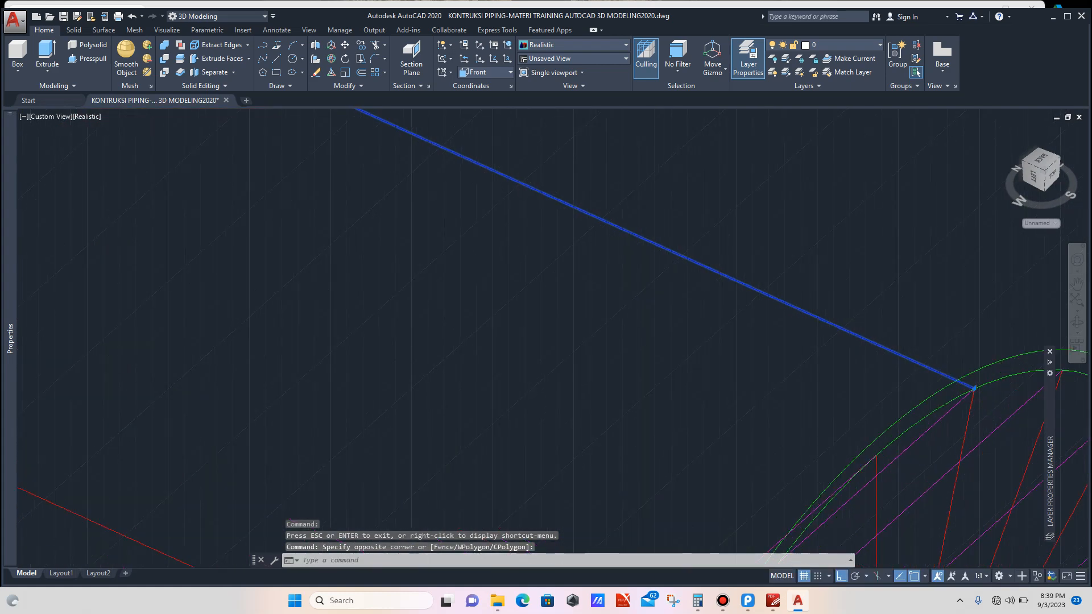
{"action": "left_click", "coordinate": [974, 388]}
{"action": "scroll", "coordinate": [967, 380], "scroll_direction": "down", "scroll_amount": 8}
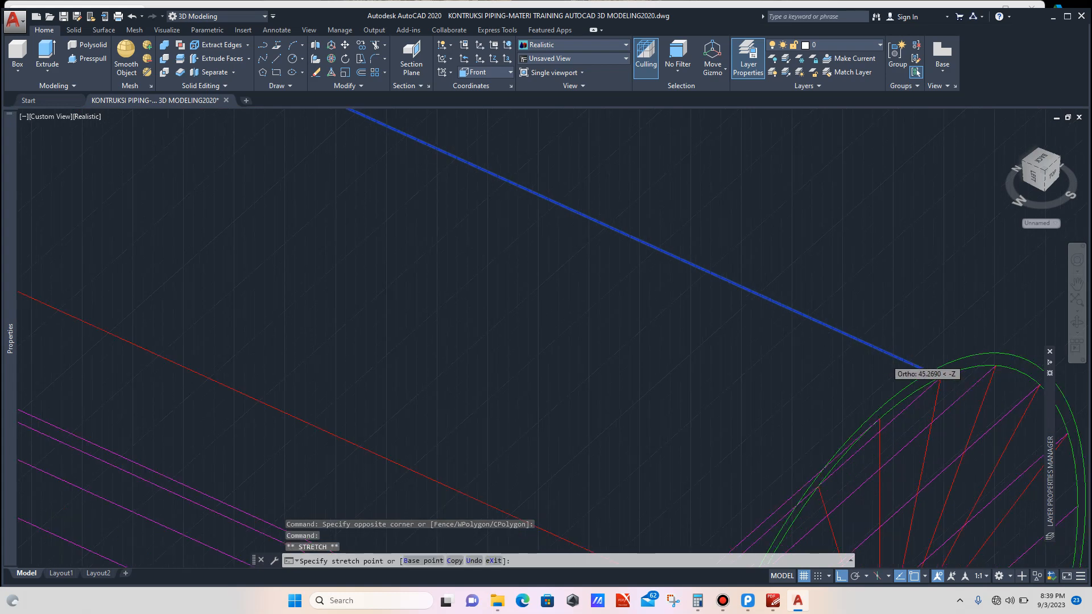
{"action": "scroll", "coordinate": [648, 247], "scroll_direction": "up", "scroll_amount": 3}
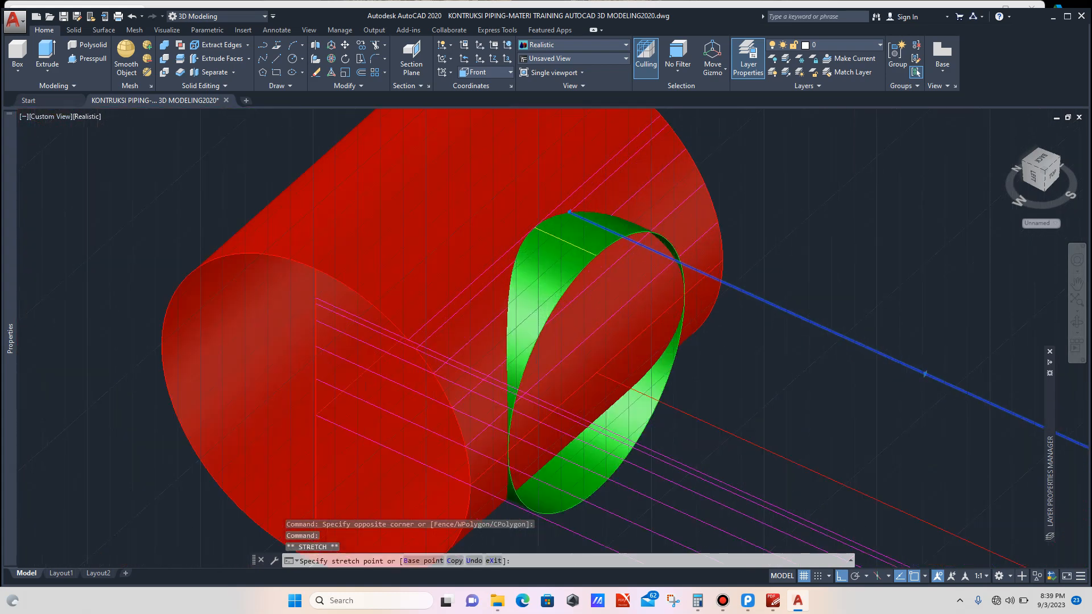
{"action": "scroll", "coordinate": [616, 227], "scroll_direction": "up", "scroll_amount": 3}
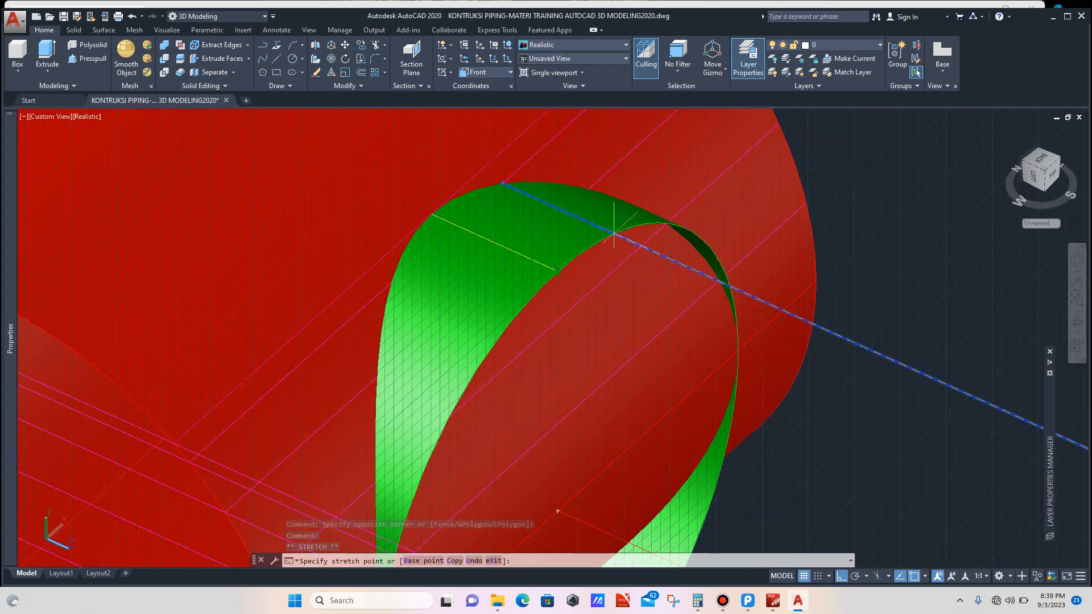
{"action": "scroll", "coordinate": [615, 234], "scroll_direction": "up", "scroll_amount": 3}
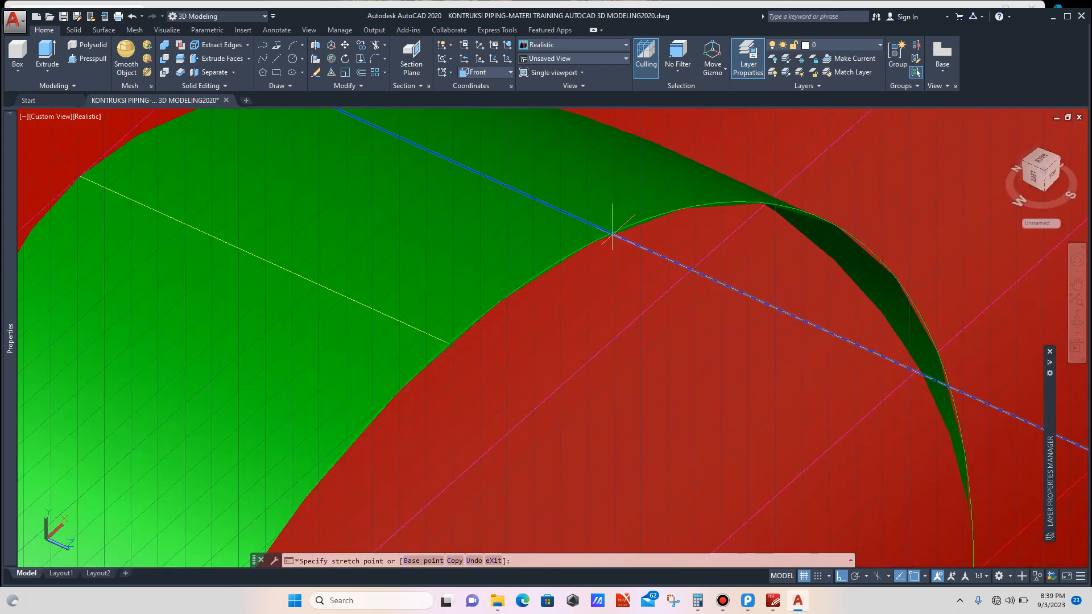
{"action": "scroll", "coordinate": [614, 233], "scroll_direction": "up", "scroll_amount": 3}
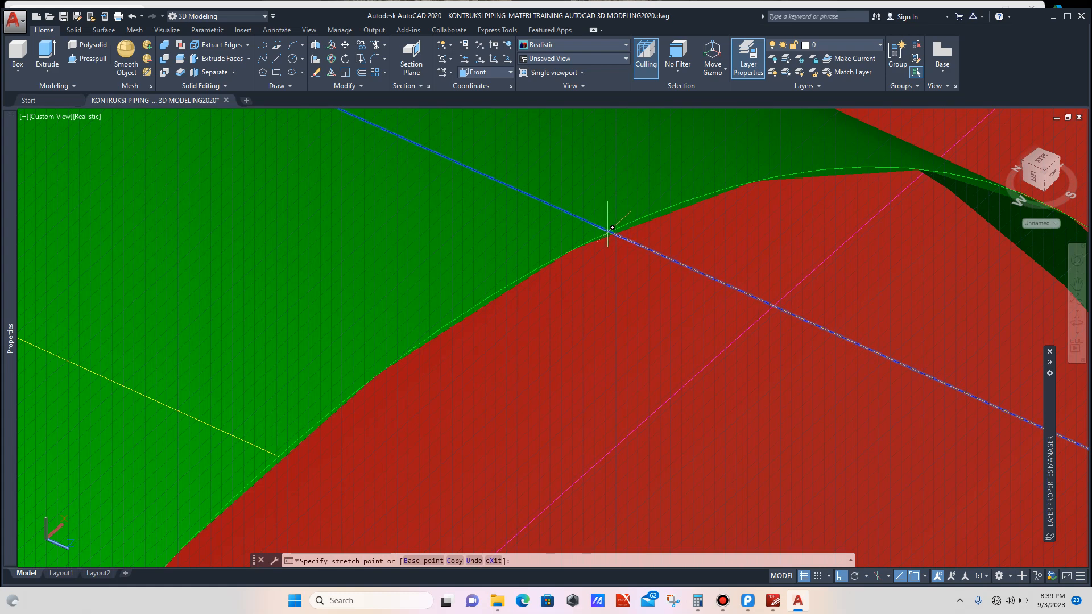
{"action": "scroll", "coordinate": [614, 234], "scroll_direction": "down", "scroll_amount": 2}
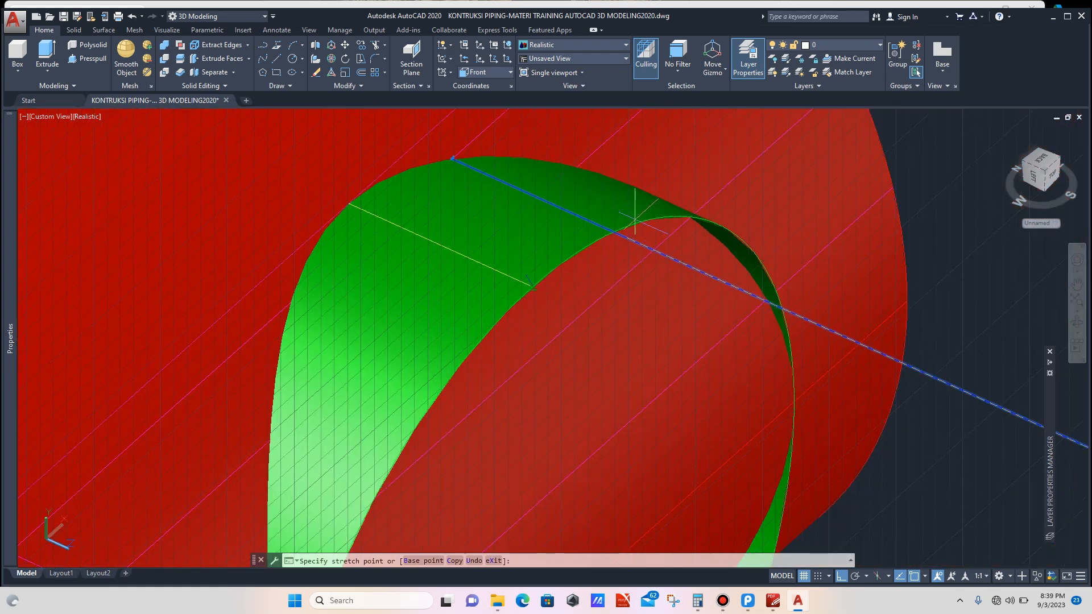
{"action": "scroll", "coordinate": [635, 219], "scroll_direction": "down", "scroll_amount": 3}
{"action": "scroll", "coordinate": [635, 217], "scroll_direction": "down", "scroll_amount": 2}
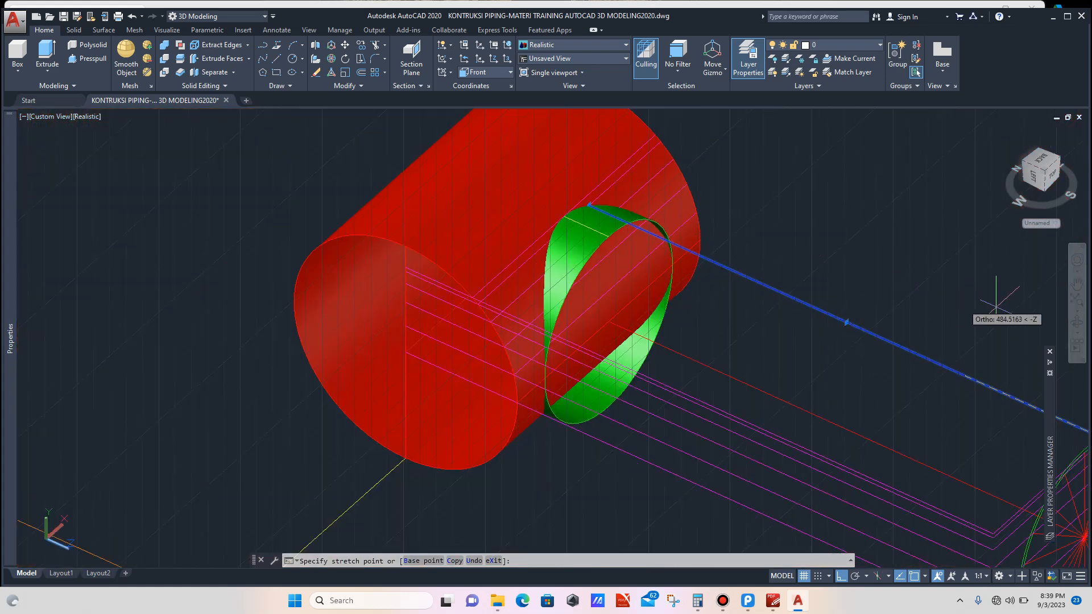
{"action": "left_click", "coordinate": [1077, 323]}
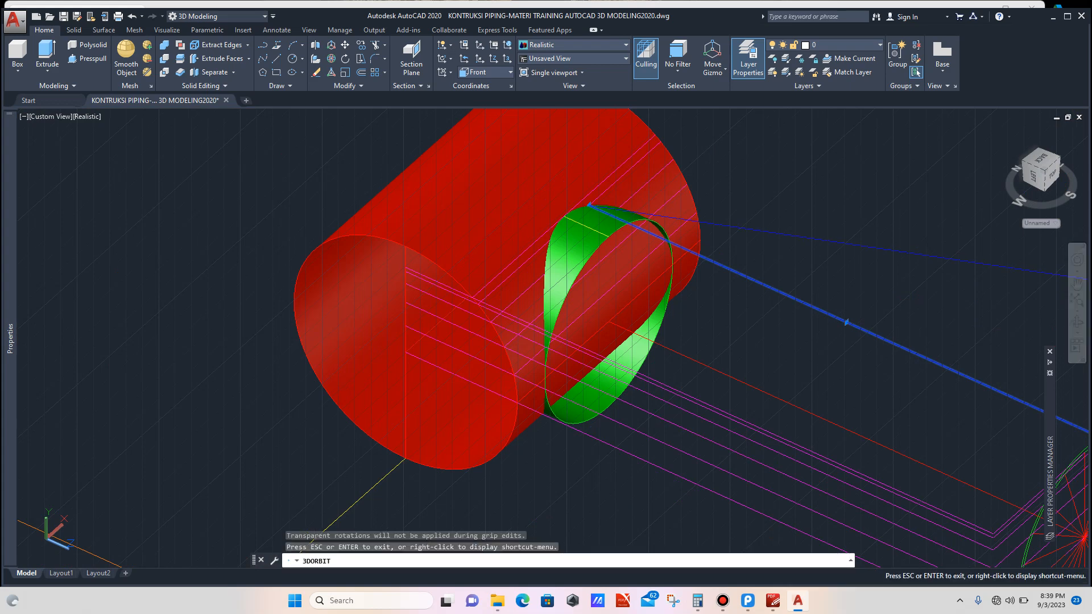
{"action": "left_click_drag", "start_coordinate": [580, 327], "coordinate": [554, 292]}
{"action": "middle_click_drag", "start_coordinate": [765, 265], "coordinate": [773, 288], "text": "shift"}
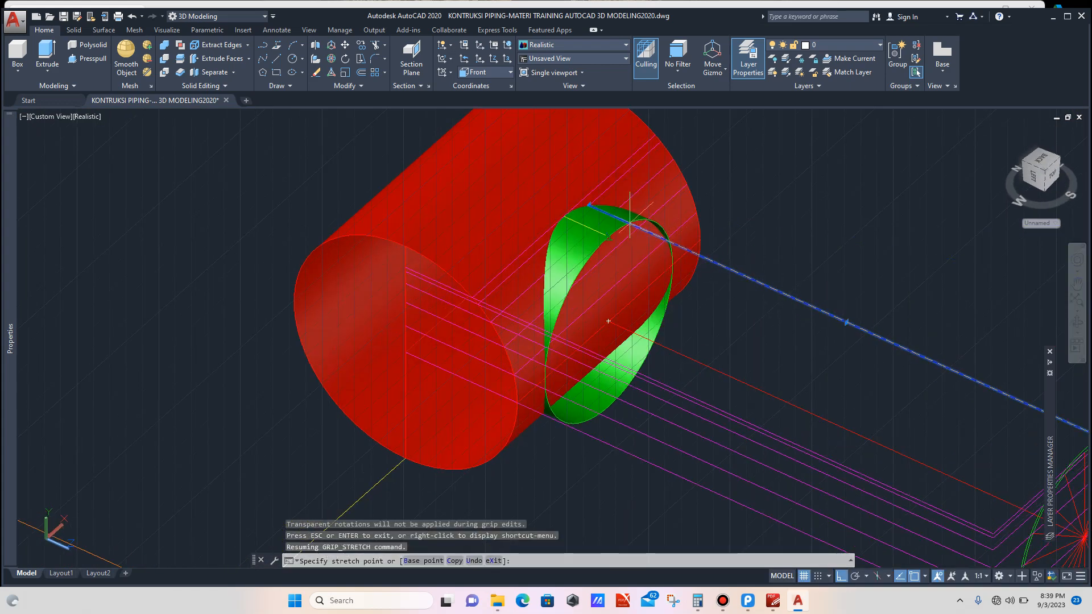
{"action": "scroll", "coordinate": [631, 223], "scroll_direction": "up", "scroll_amount": 3}
{"action": "key", "text": "Escape"}
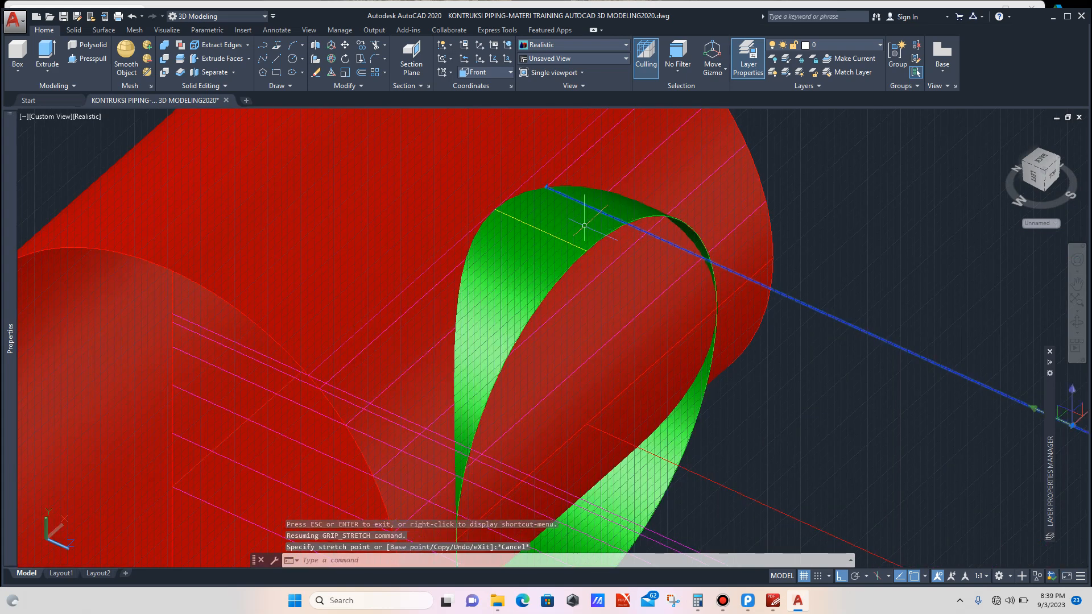
Step: Copy the blue construction line from its profile-circle point to the neighbouring intersection on the profile circle
{"action": "scroll", "coordinate": [583, 226], "scroll_direction": "down", "scroll_amount": 4}
{"action": "key", "text": "Escape"}
{"action": "scroll", "coordinate": [630, 265], "scroll_direction": "down", "scroll_amount": 4}
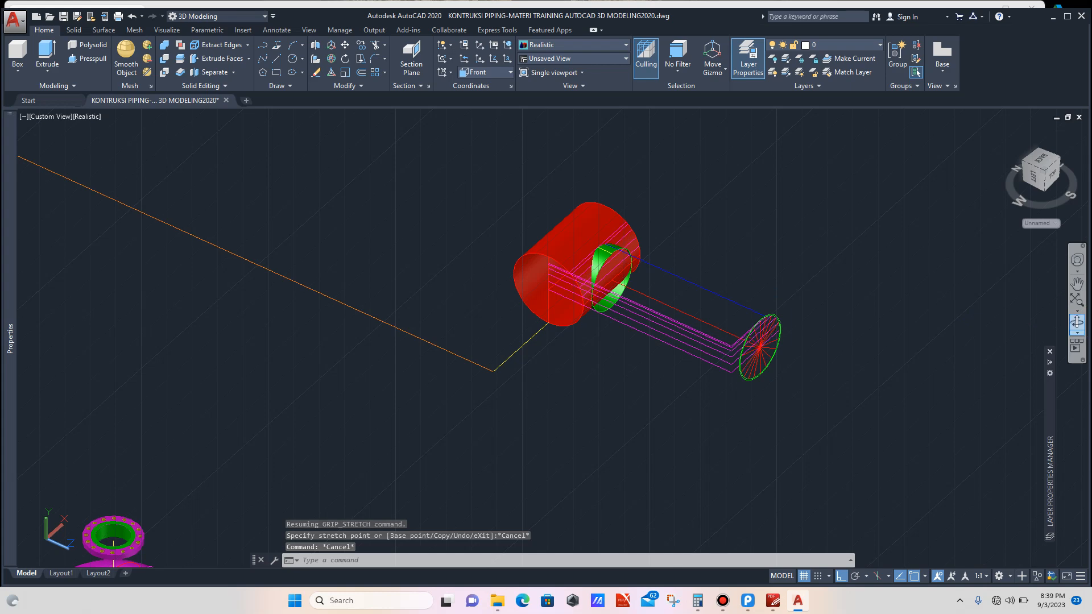
{"action": "left_click", "coordinate": [1077, 322]}
{"action": "left_click_drag", "start_coordinate": [700, 319], "coordinate": [667, 311]}
{"action": "scroll", "coordinate": [667, 311], "scroll_direction": "up", "scroll_amount": 6}
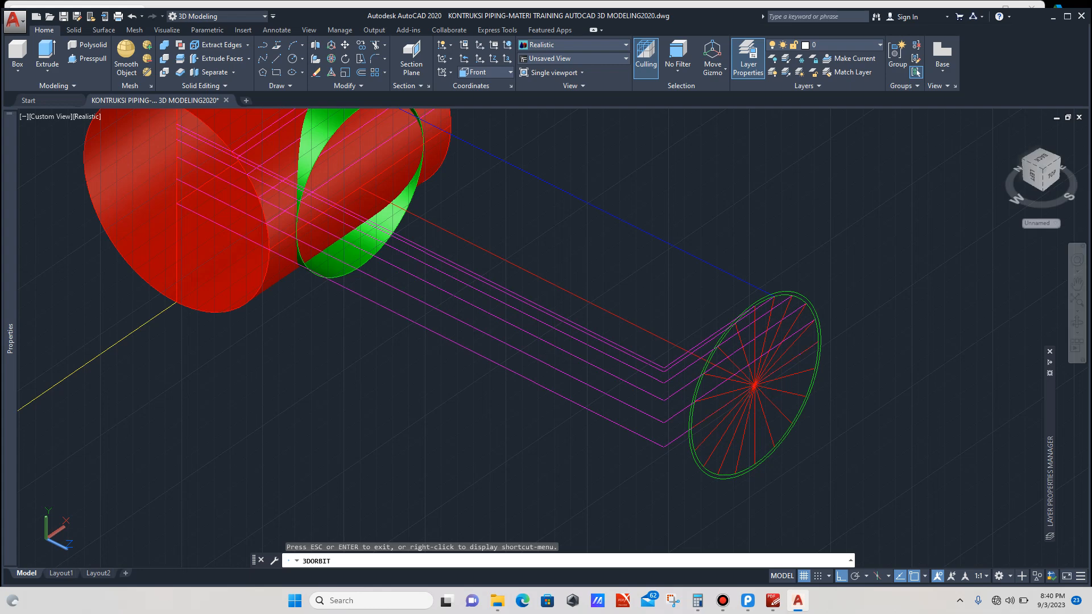
{"action": "key", "text": "Escape"}
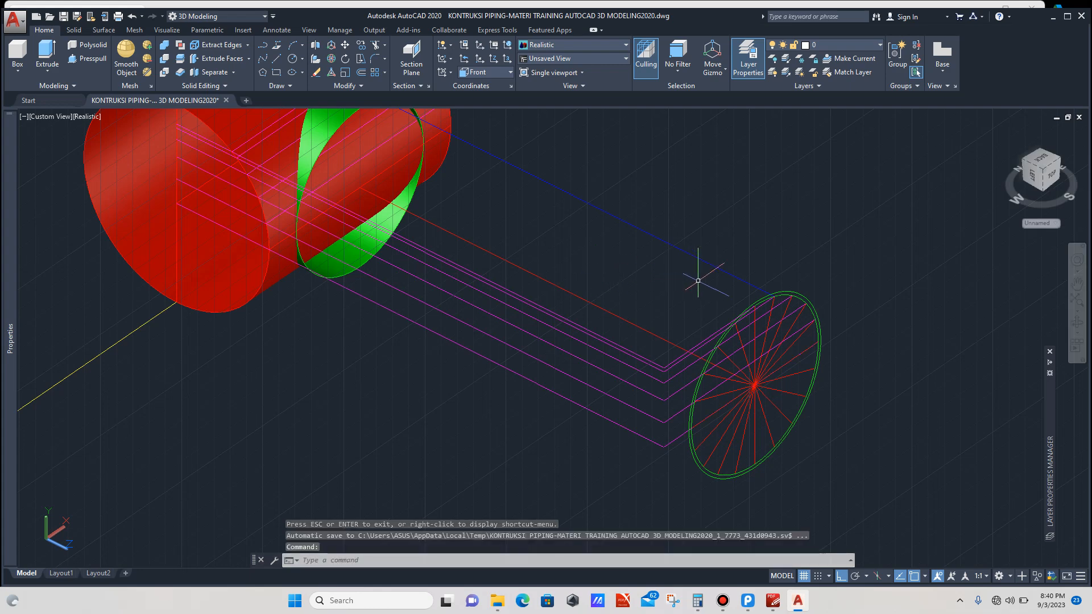
{"action": "scroll", "coordinate": [682, 287], "scroll_direction": "down", "scroll_amount": 2}
{"action": "scroll", "coordinate": [695, 276], "scroll_direction": "up", "scroll_amount": 3}
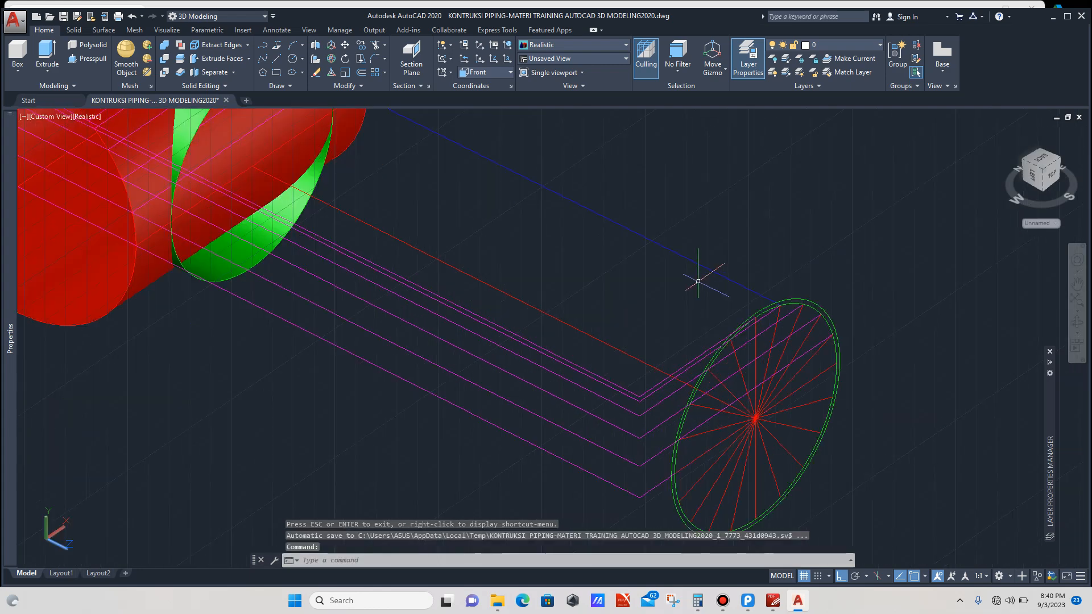
{"action": "left_click", "coordinate": [744, 258]}
{"action": "left_click", "coordinate": [733, 285]}
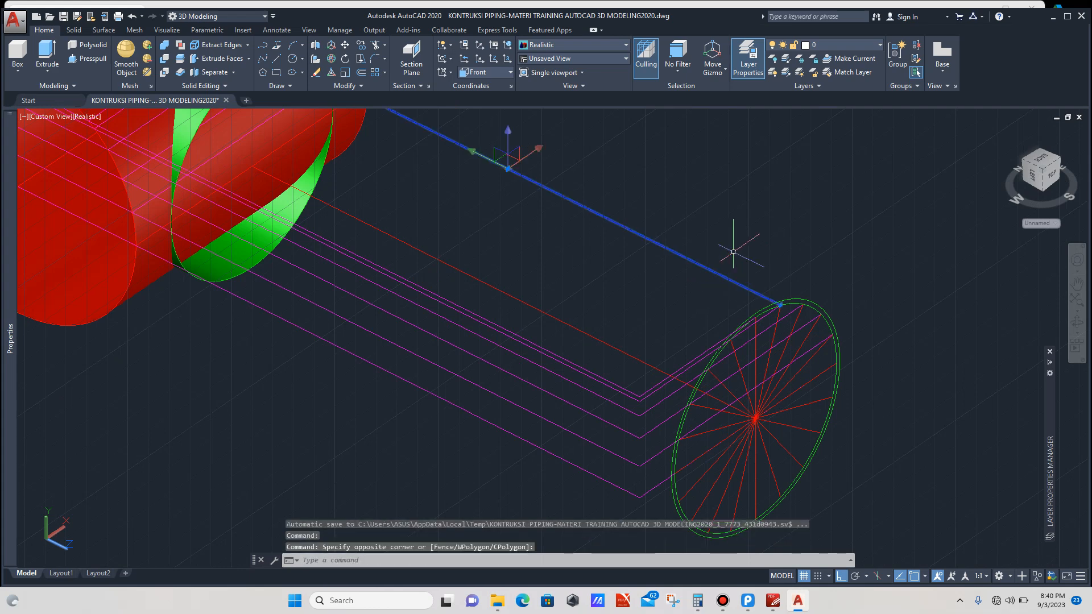
{"action": "type", "text": "co"}
{"action": "key", "text": "Return"}
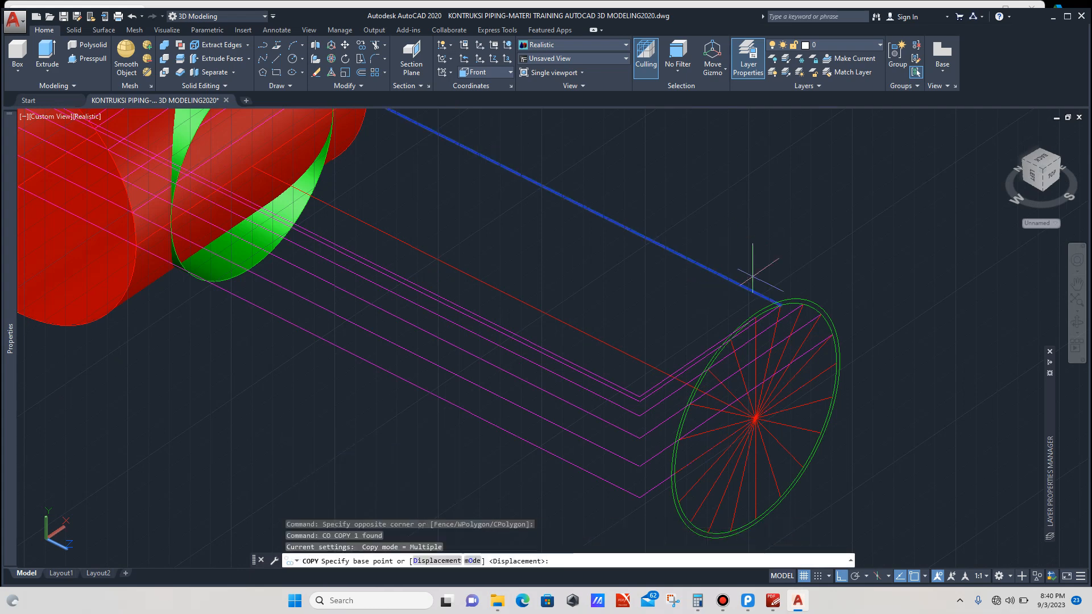
{"action": "scroll", "coordinate": [774, 285], "scroll_direction": "up", "scroll_amount": 4}
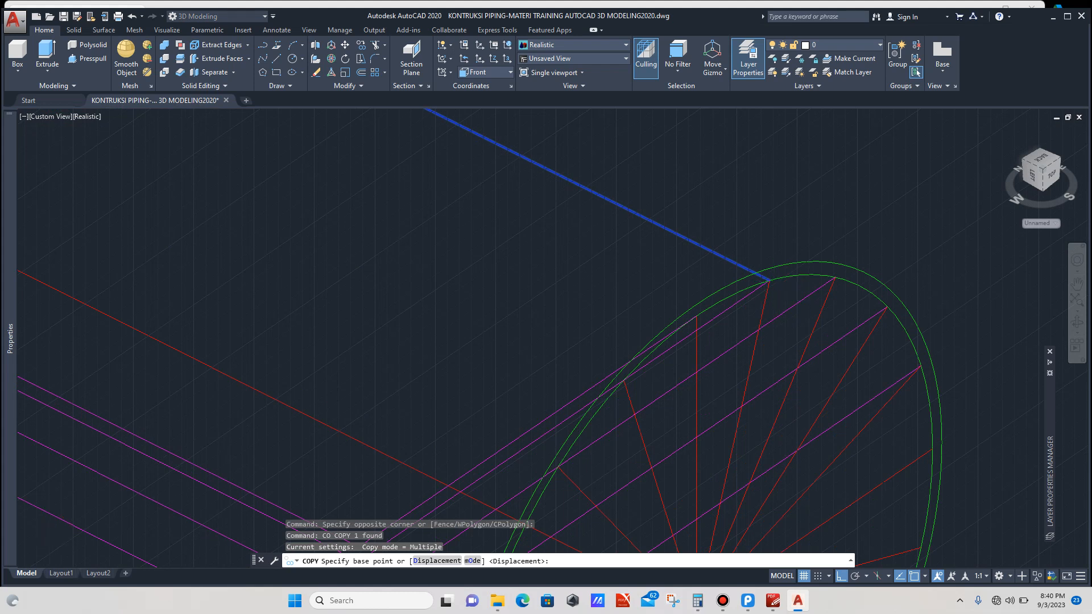
{"action": "scroll", "coordinate": [771, 279], "scroll_direction": "up", "scroll_amount": 1}
{"action": "left_click", "coordinate": [767, 277]}
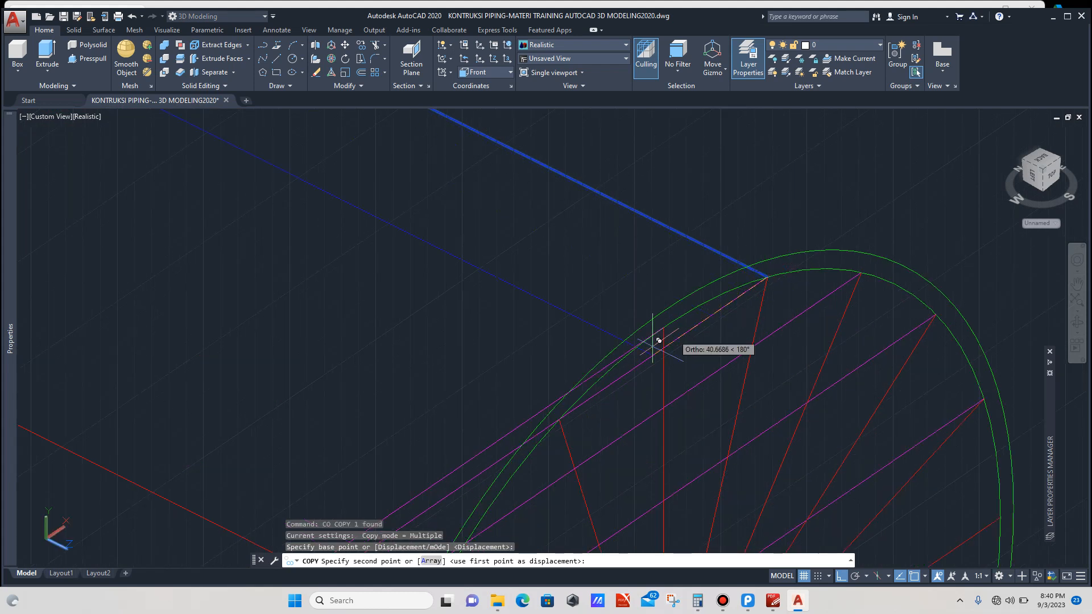
{"action": "left_click", "coordinate": [559, 419]}
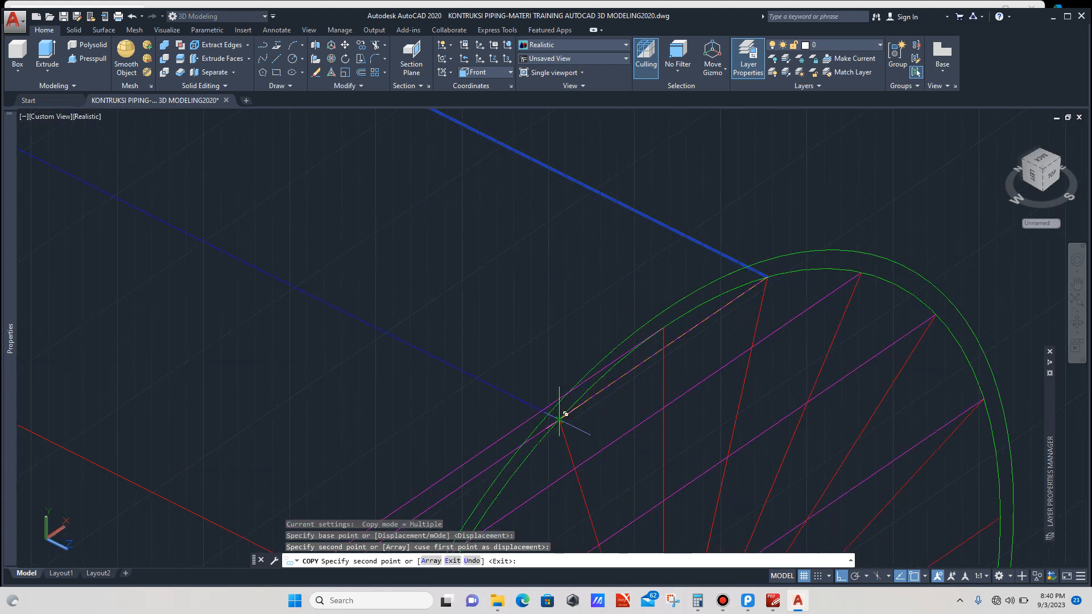
{"action": "key", "text": "Escape"}
Step: Set the current drawing color to Cyan
{"action": "scroll", "coordinate": [660, 323], "scroll_direction": "down", "scroll_amount": 8}
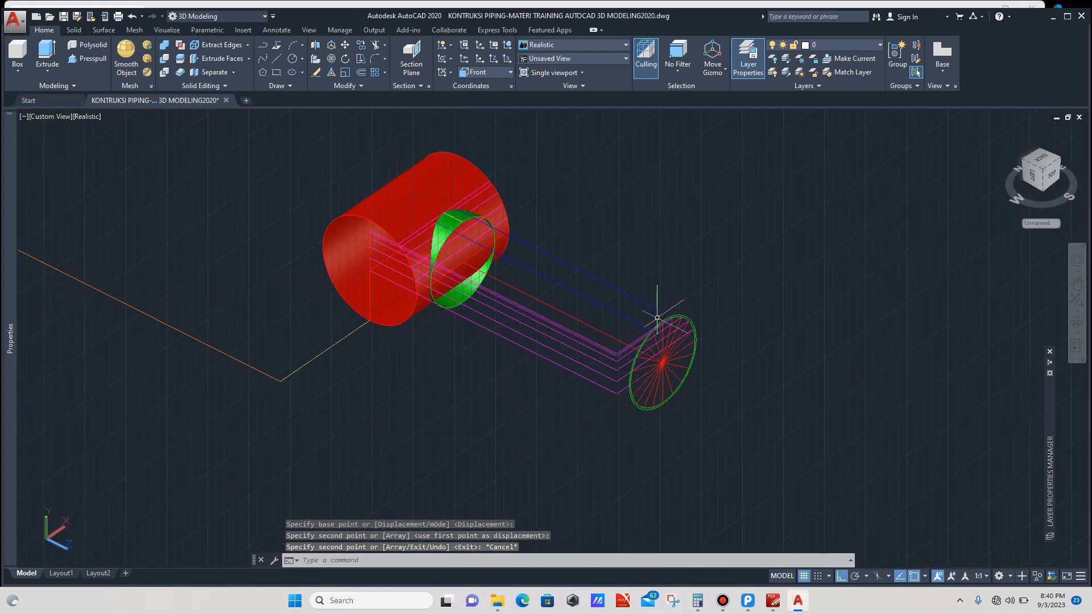
{"action": "scroll", "coordinate": [631, 308], "scroll_direction": "up", "scroll_amount": 2}
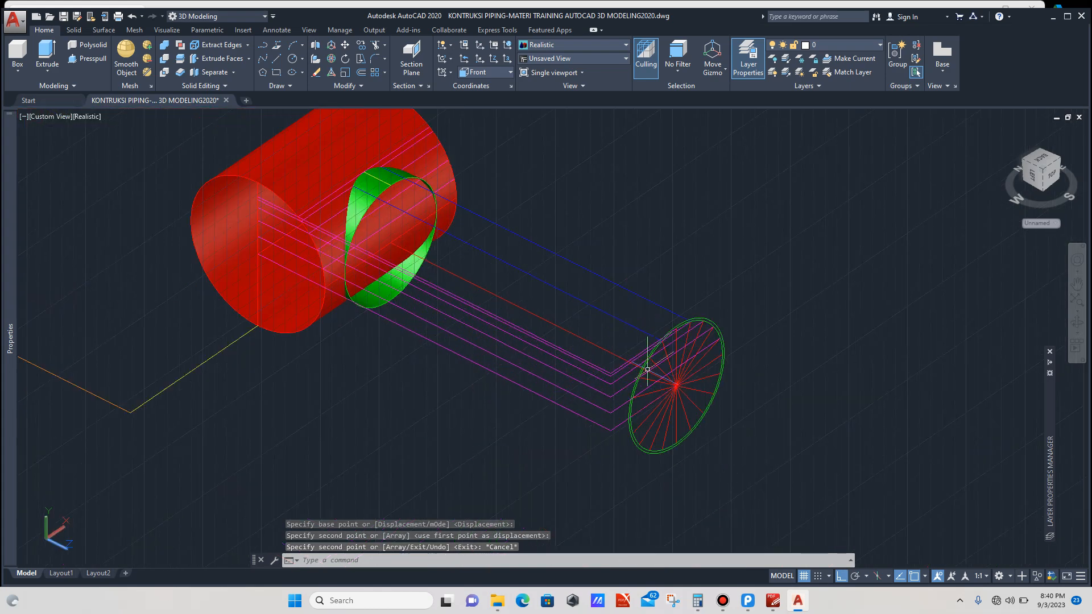
{"action": "scroll", "coordinate": [632, 319], "scroll_direction": "up", "scroll_amount": 3}
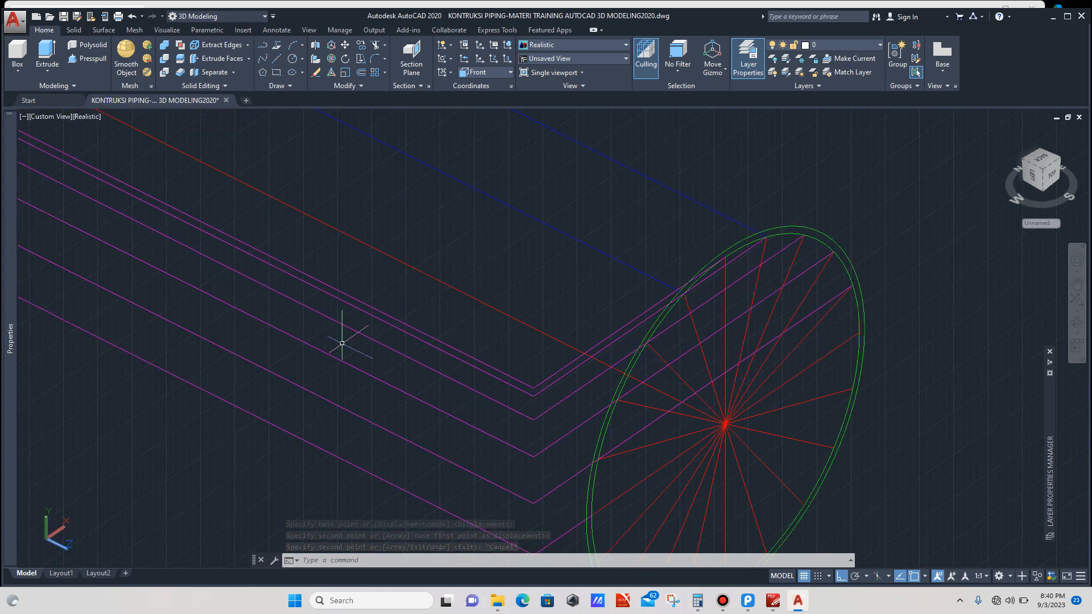
{"action": "mouse_move", "coordinate": [11, 284]}
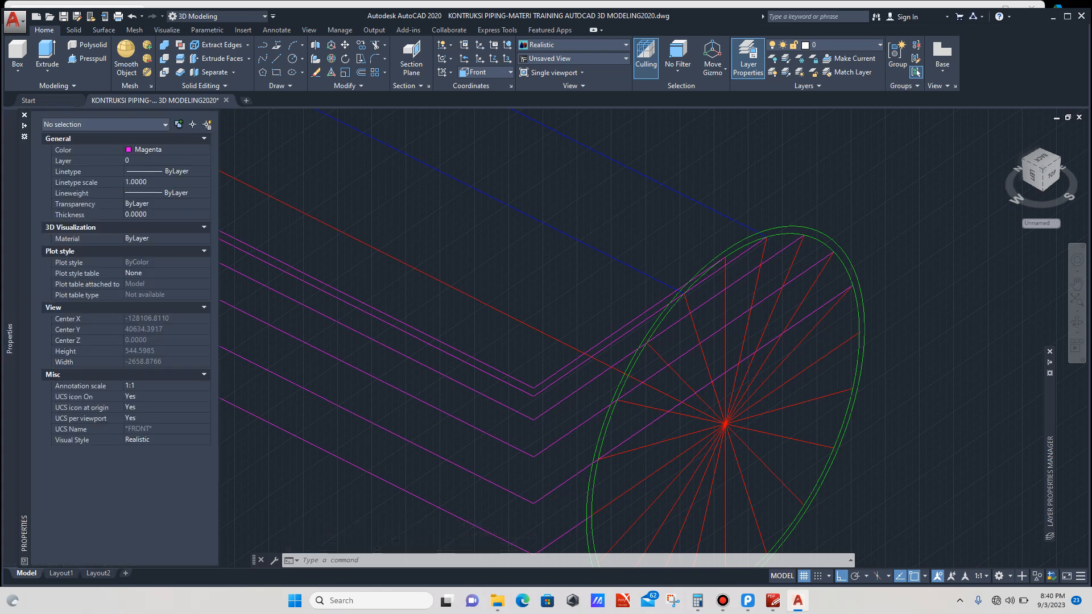
{"action": "left_click", "coordinate": [165, 149]}
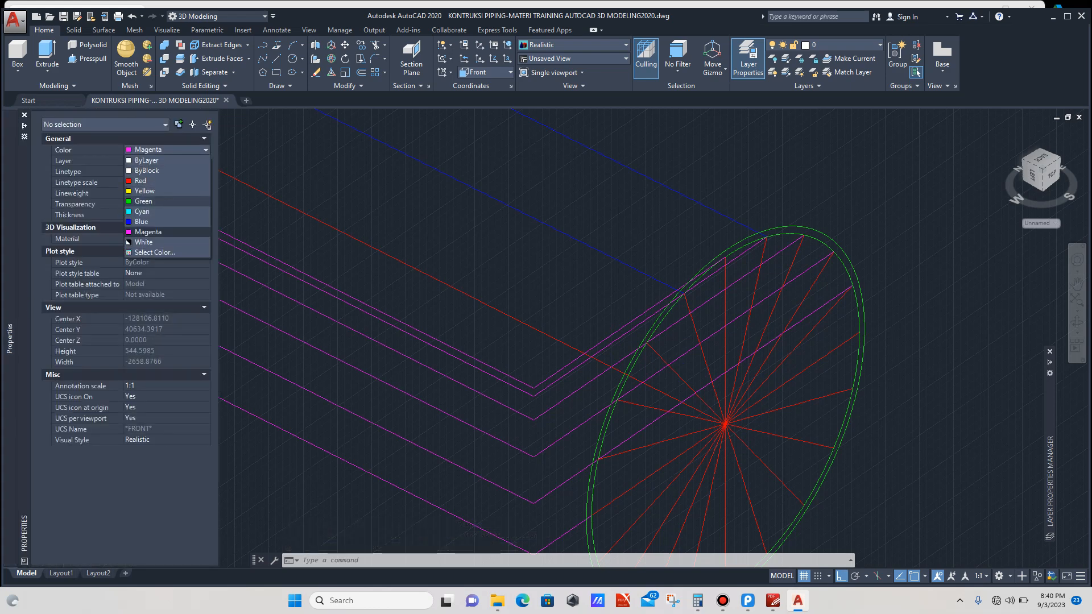
{"action": "left_click", "coordinate": [143, 211]}
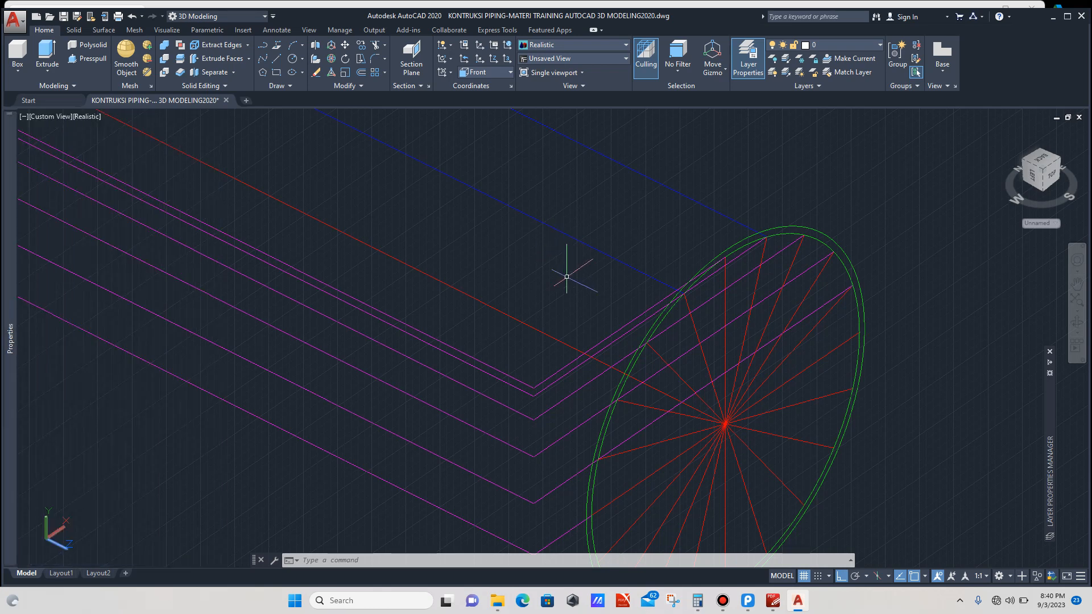
Step: Draw a line from the next intersection on the profile circle straight along the pipe to the branch surface
{"action": "type", "text": "l"}
{"action": "key", "text": "Return"}
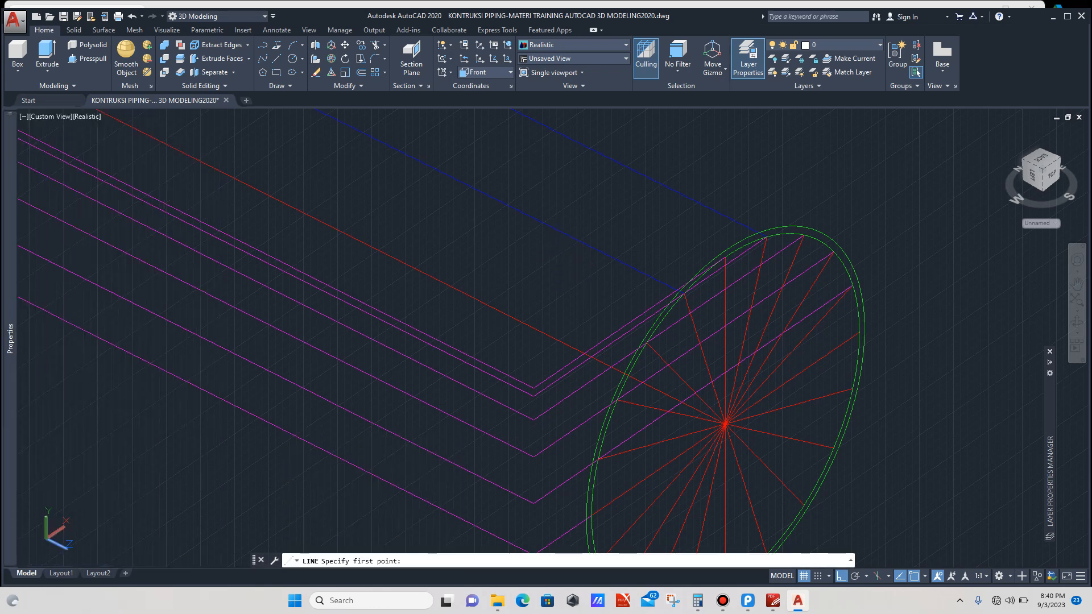
{"action": "scroll", "coordinate": [664, 359], "scroll_direction": "up", "scroll_amount": 2}
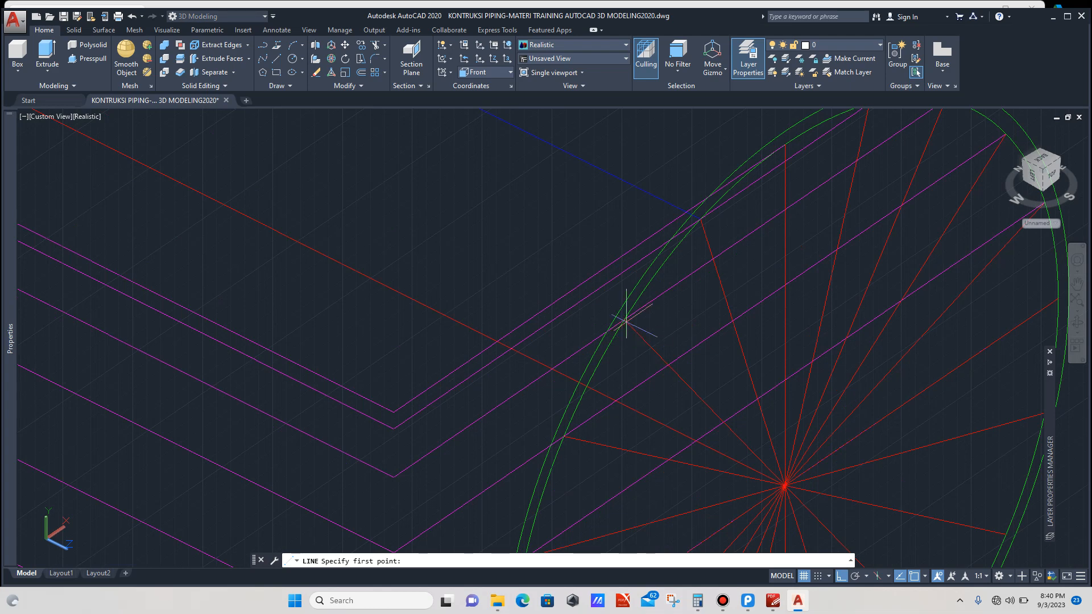
{"action": "left_click", "coordinate": [624, 319]}
{"action": "scroll", "coordinate": [624, 317], "scroll_direction": "down", "scroll_amount": 5}
{"action": "scroll", "coordinate": [529, 267], "scroll_direction": "down", "scroll_amount": 2}
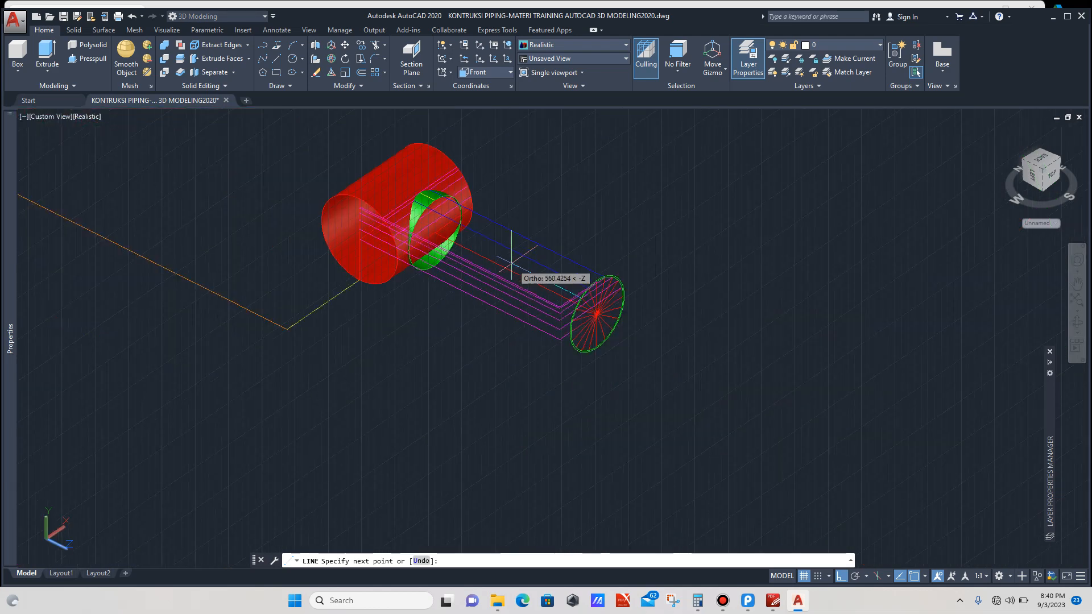
{"action": "scroll", "coordinate": [398, 222], "scroll_direction": "up", "scroll_amount": 4}
{"action": "scroll", "coordinate": [399, 221], "scroll_direction": "up", "scroll_amount": 2}
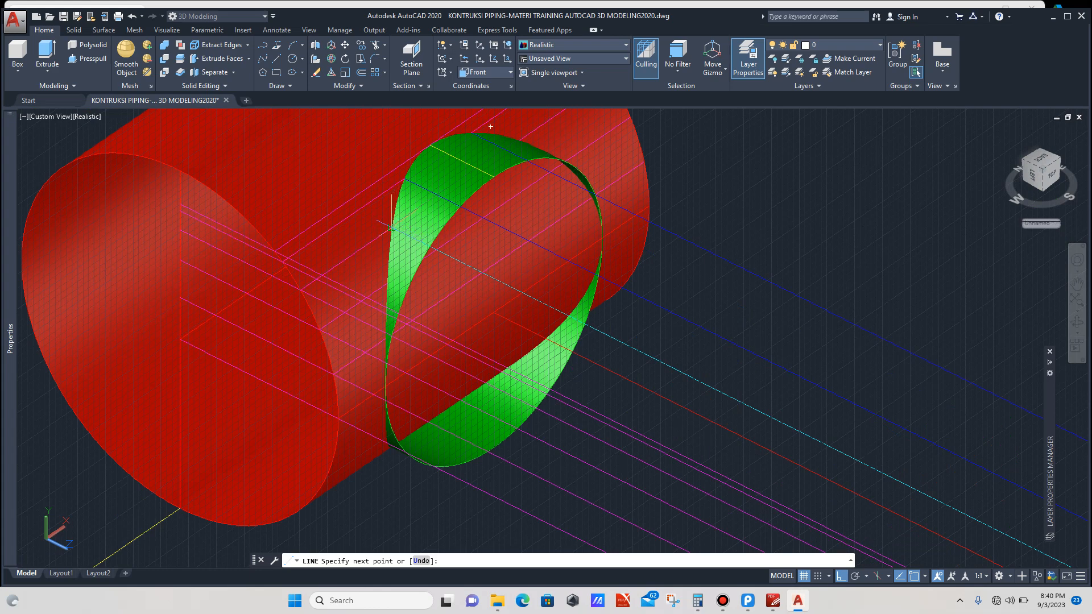
{"action": "left_click", "coordinate": [391, 227]}
{"action": "key", "text": "Return"}
{"action": "scroll", "coordinate": [407, 234], "scroll_direction": "down", "scroll_amount": 4}
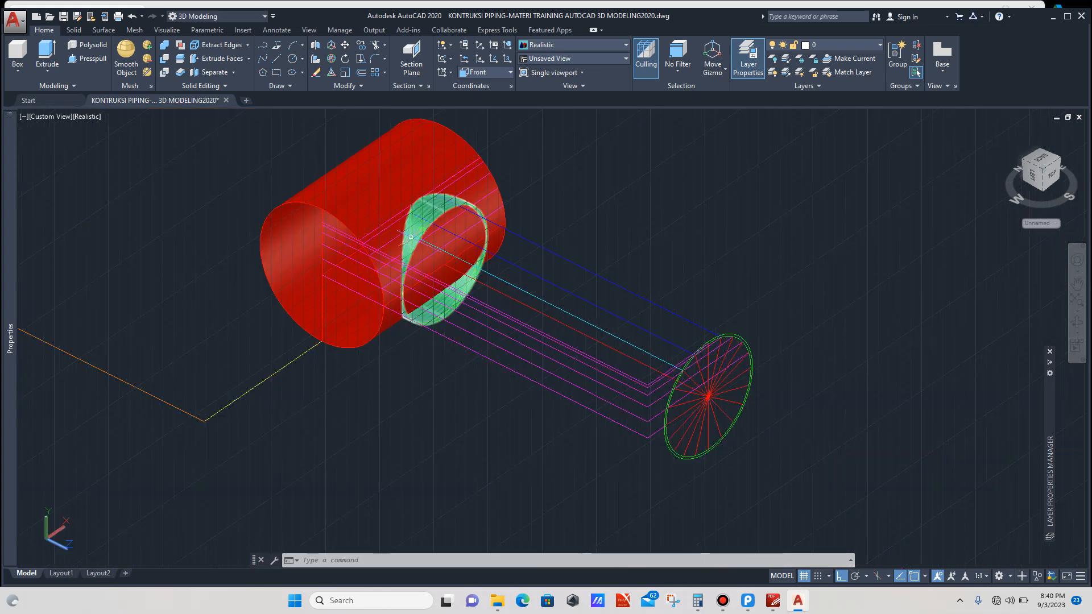
Step: Select the cyan construction line and stretch its endpoint to its intersection with the branch's edge
{"action": "scroll", "coordinate": [600, 324], "scroll_direction": "up", "scroll_amount": 3}
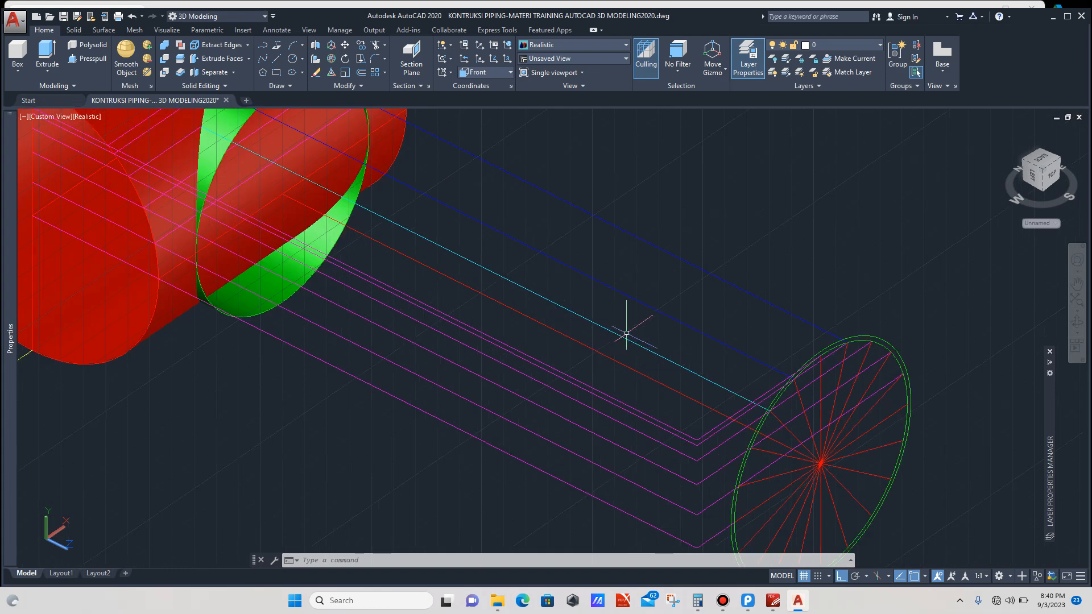
{"action": "left_click", "coordinate": [630, 344]}
{"action": "left_click", "coordinate": [630, 341]}
{"action": "scroll", "coordinate": [740, 387], "scroll_direction": "up", "scroll_amount": 2}
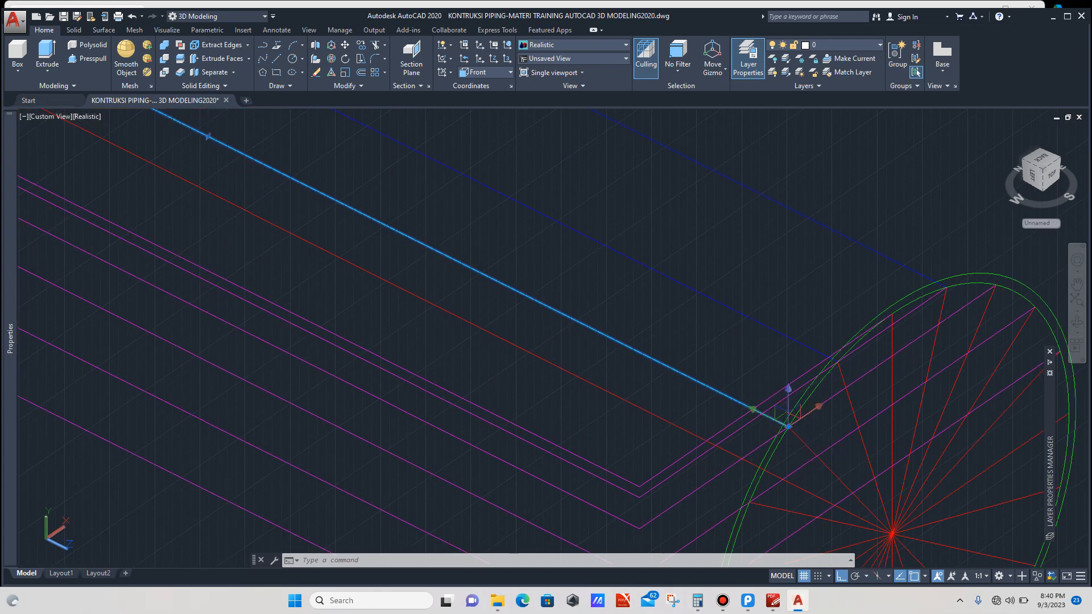
{"action": "left_click", "coordinate": [786, 424]}
{"action": "scroll", "coordinate": [665, 367], "scroll_direction": "down", "scroll_amount": 4}
{"action": "scroll", "coordinate": [455, 268], "scroll_direction": "up", "scroll_amount": 3}
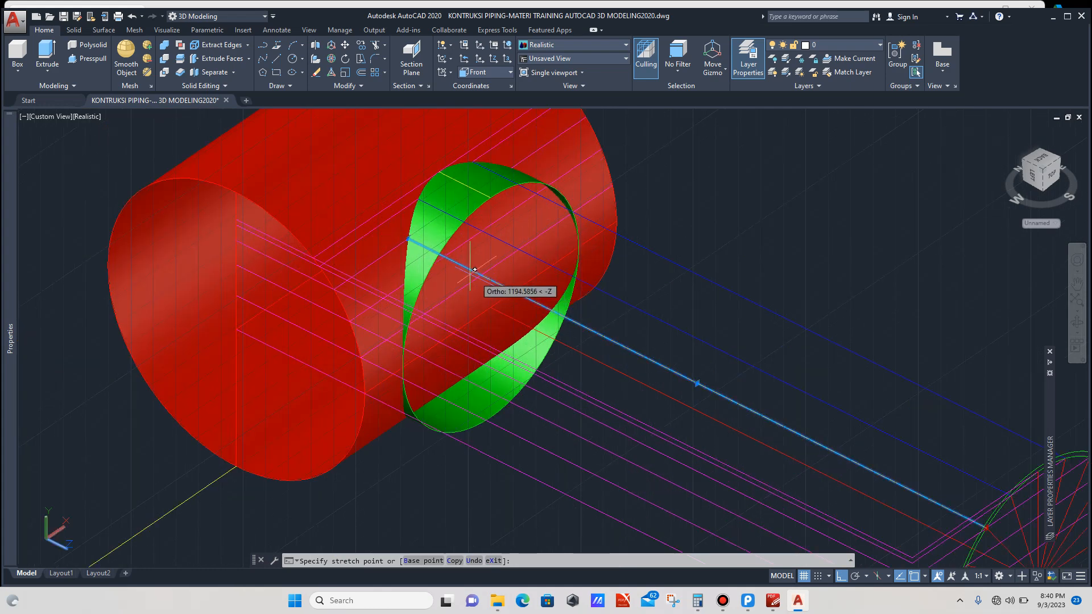
{"action": "scroll", "coordinate": [446, 251], "scroll_direction": "up", "scroll_amount": 3}
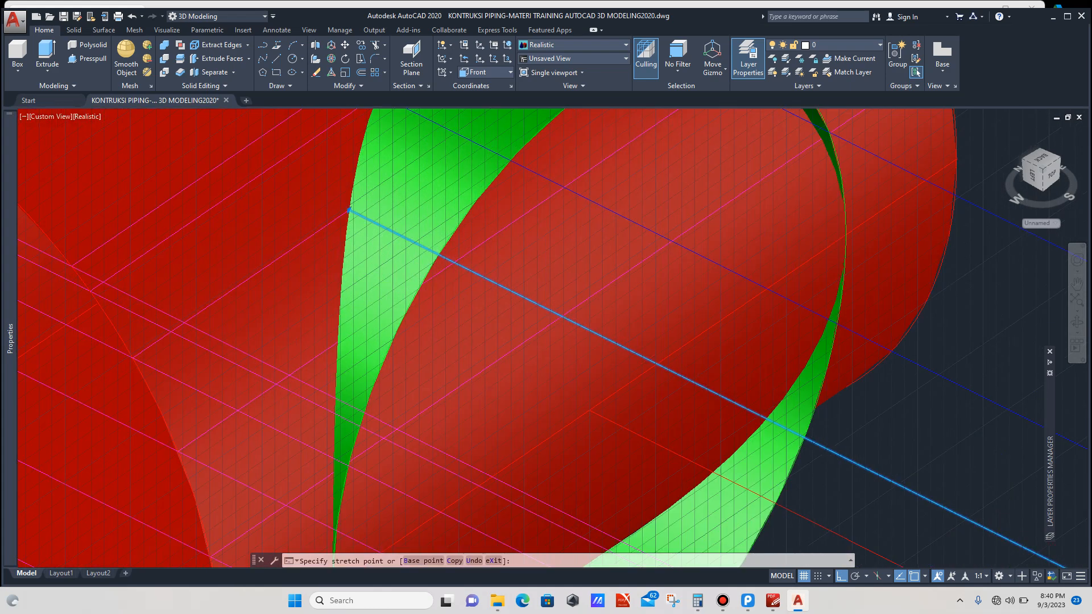
{"action": "left_click", "coordinate": [448, 249]}
Step: Draw another line from the following intersection on the profile circle straight across to the branch surface
{"action": "scroll", "coordinate": [448, 249], "scroll_direction": "down", "scroll_amount": 5}
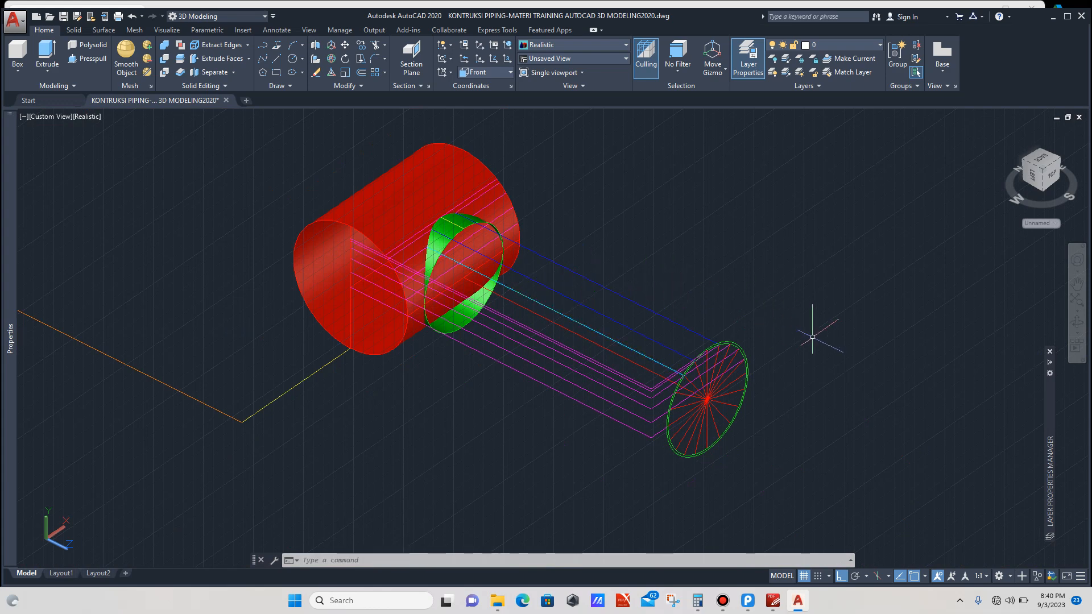
{"action": "left_click", "coordinate": [1077, 322]}
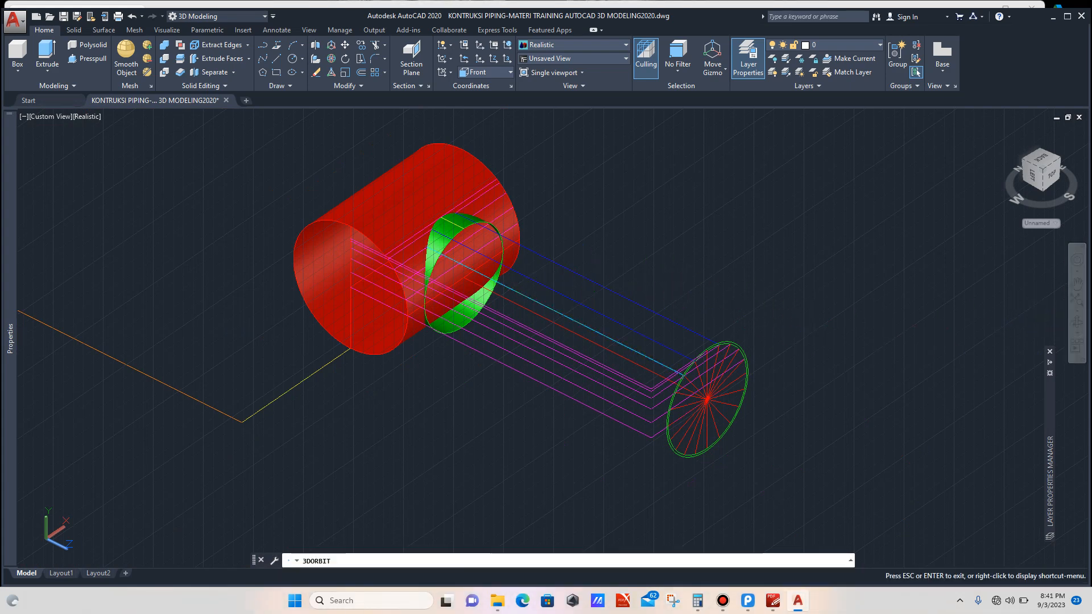
{"action": "left_click_drag", "start_coordinate": [563, 342], "coordinate": [563, 327]}
{"action": "scroll", "coordinate": [569, 407], "scroll_direction": "up", "scroll_amount": 2}
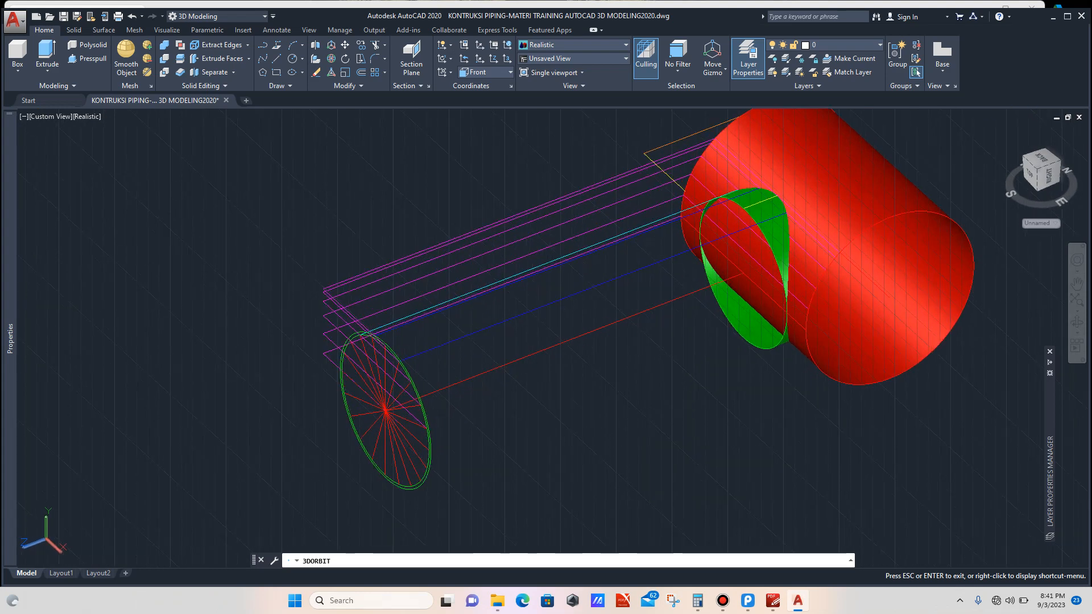
{"action": "left_click_drag", "start_coordinate": [553, 408], "coordinate": [568, 408]}
{"action": "key", "text": "Escape"}
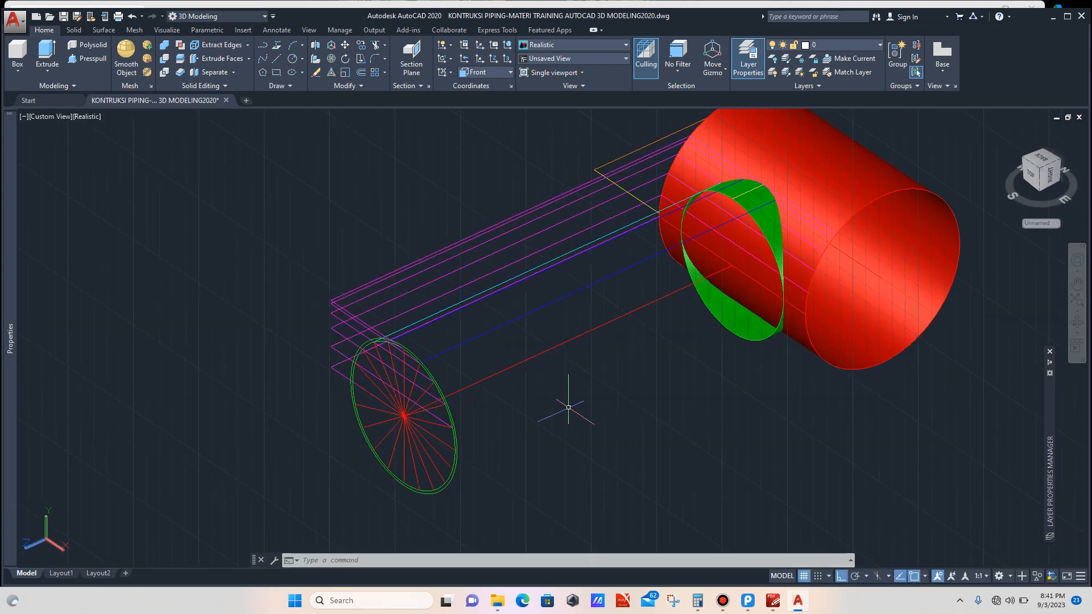
{"action": "type", "text": "l"}
{"action": "key", "text": "Return"}
{"action": "scroll", "coordinate": [455, 376], "scroll_direction": "up", "scroll_amount": 3}
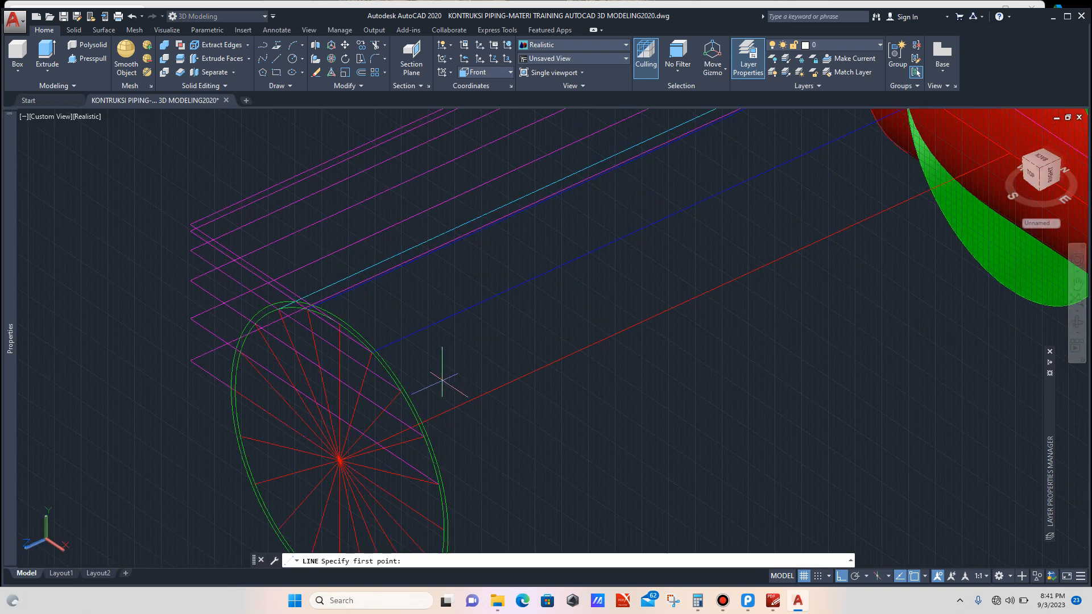
{"action": "scroll", "coordinate": [442, 380], "scroll_direction": "up", "scroll_amount": 3}
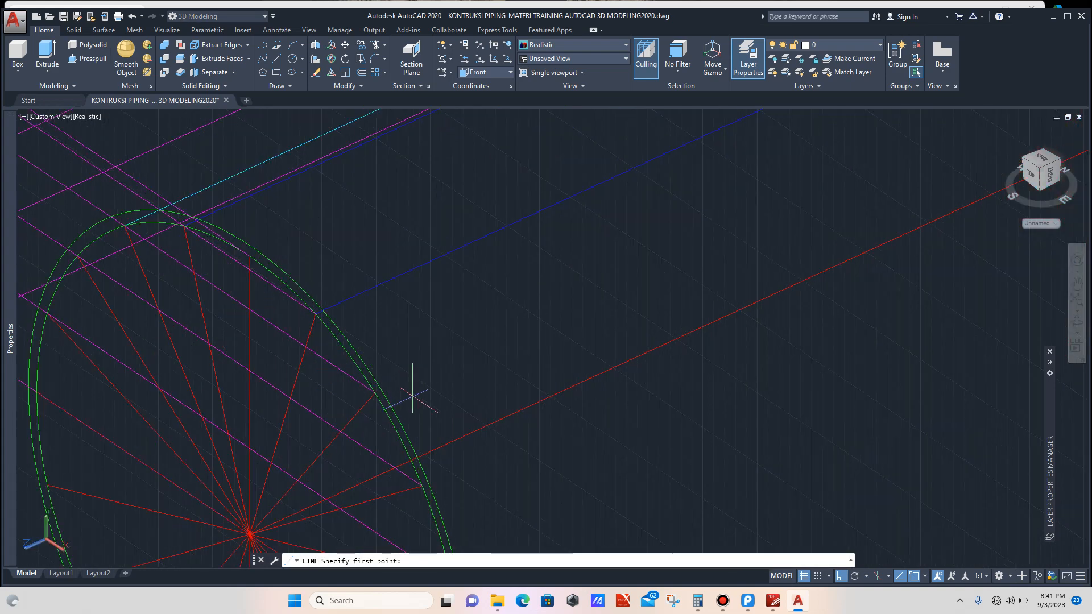
{"action": "left_click", "coordinate": [374, 393]}
{"action": "scroll", "coordinate": [373, 391], "scroll_direction": "down", "scroll_amount": 5}
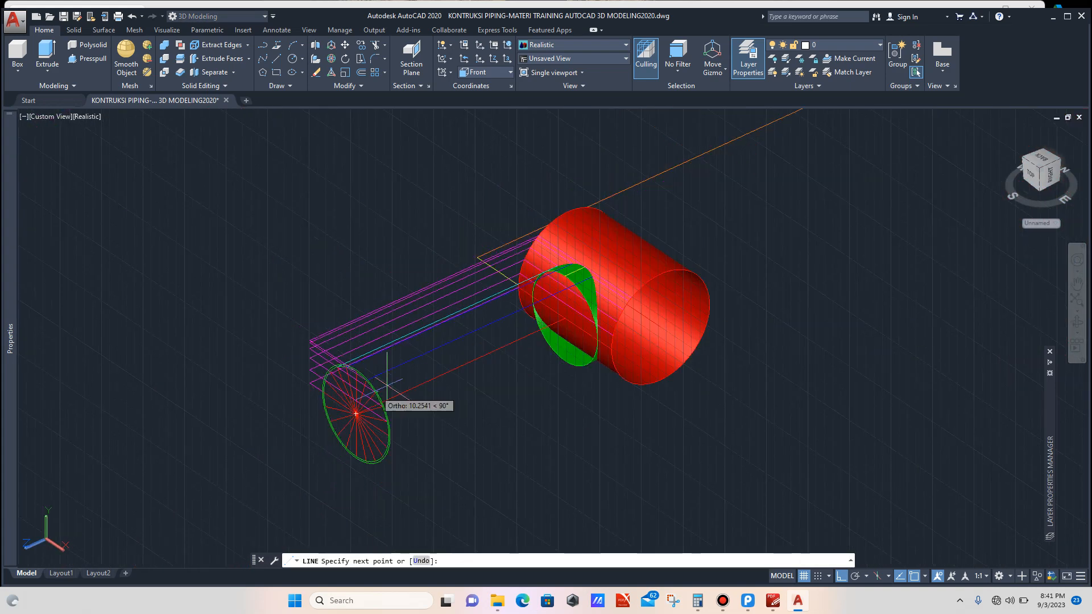
{"action": "scroll", "coordinate": [591, 279], "scroll_direction": "up", "scroll_amount": 6}
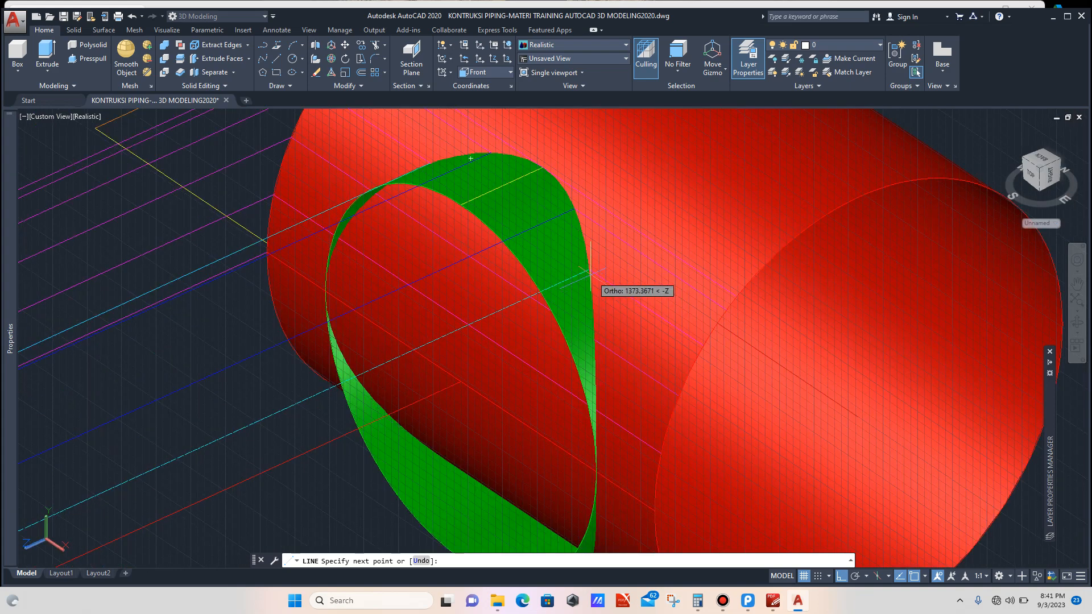
{"action": "left_click", "coordinate": [591, 271]}
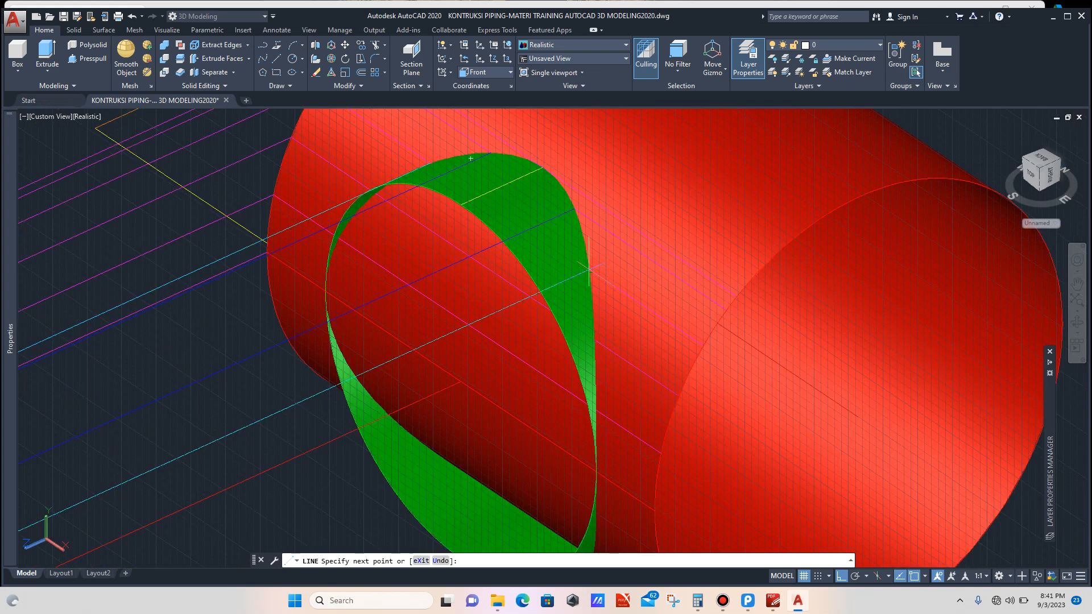
{"action": "key", "text": "Return"}
{"action": "scroll", "coordinate": [526, 283], "scroll_direction": "down", "scroll_amount": 6}
{"action": "scroll", "coordinate": [500, 287], "scroll_direction": "down", "scroll_amount": 4}
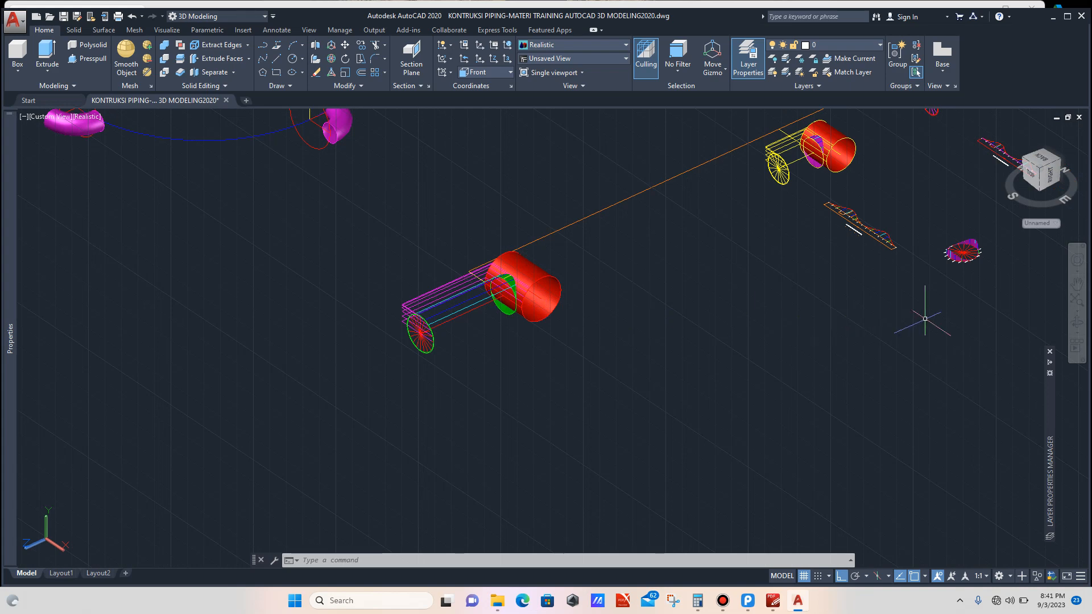
{"action": "left_click", "coordinate": [1077, 322]}
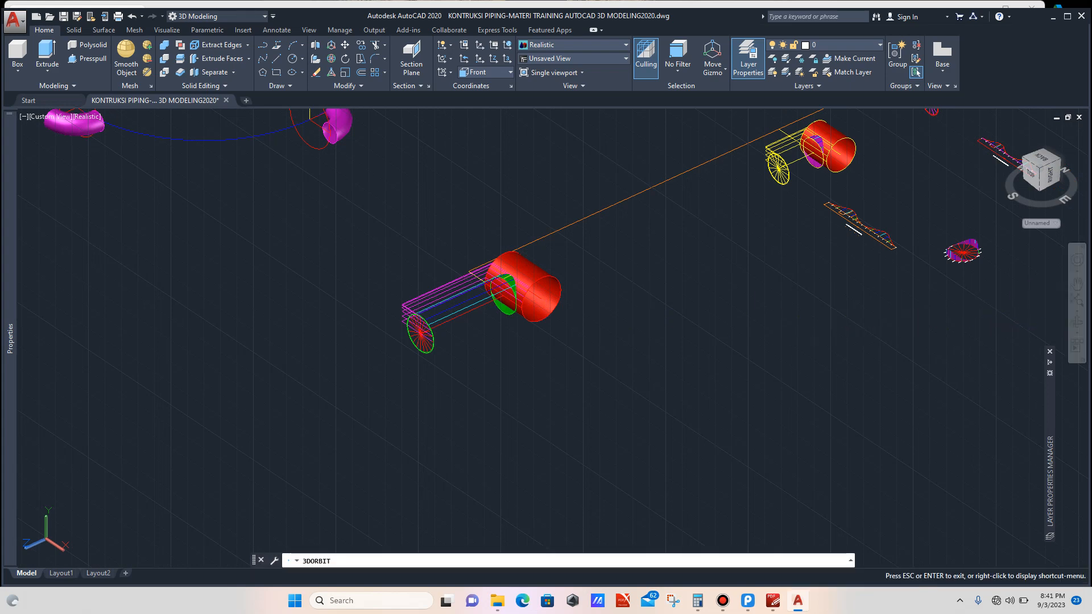
Step: Set the current drawing color to index color 30 (orange)
{"action": "left_click_drag", "start_coordinate": [347, 295], "coordinate": [734, 364]}
{"action": "scroll", "coordinate": [549, 295], "scroll_direction": "down", "scroll_amount": 2}
{"action": "scroll", "coordinate": [524, 318], "scroll_direction": "down", "scroll_amount": 2}
{"action": "scroll", "coordinate": [825, 419], "scroll_direction": "up", "scroll_amount": 2}
{"action": "scroll", "coordinate": [813, 399], "scroll_direction": "up", "scroll_amount": 6}
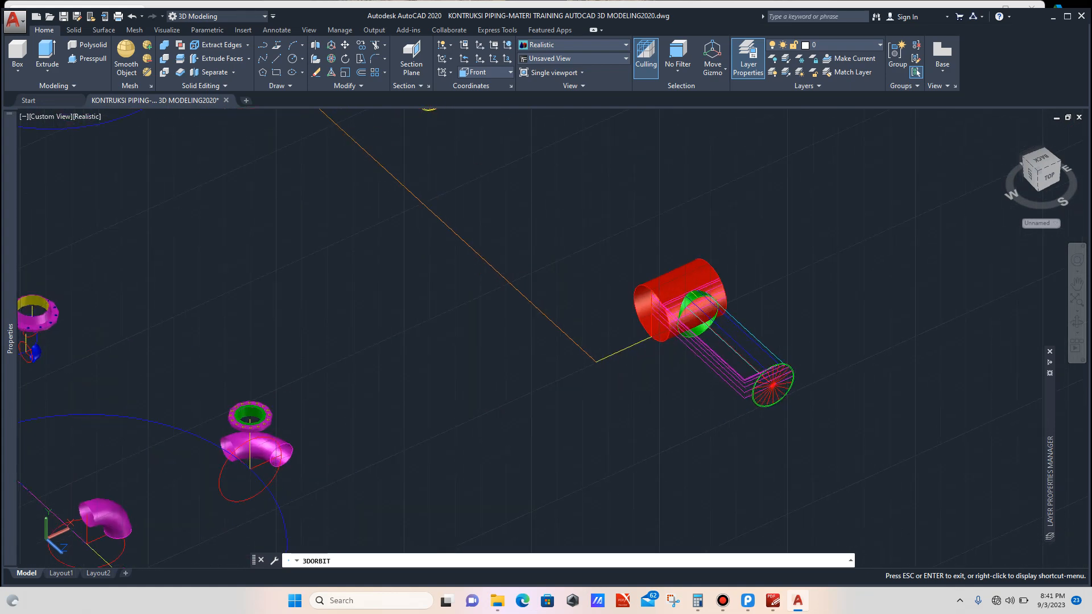
{"action": "left_click_drag", "start_coordinate": [572, 292], "coordinate": [645, 294]}
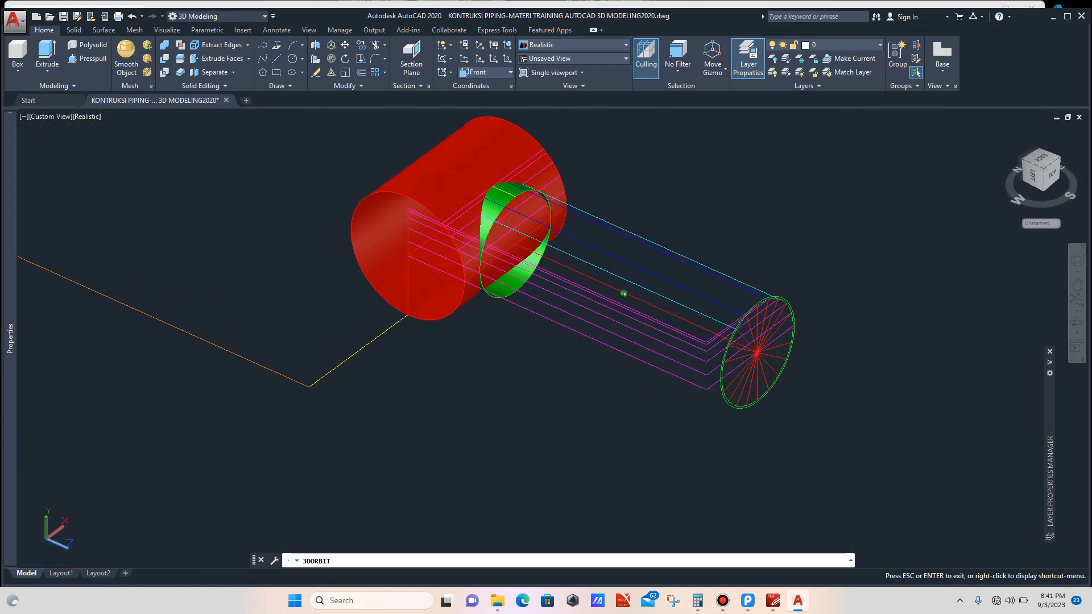
{"action": "scroll", "coordinate": [743, 364], "scroll_direction": "up", "scroll_amount": 4}
{"action": "key", "text": "Escape"}
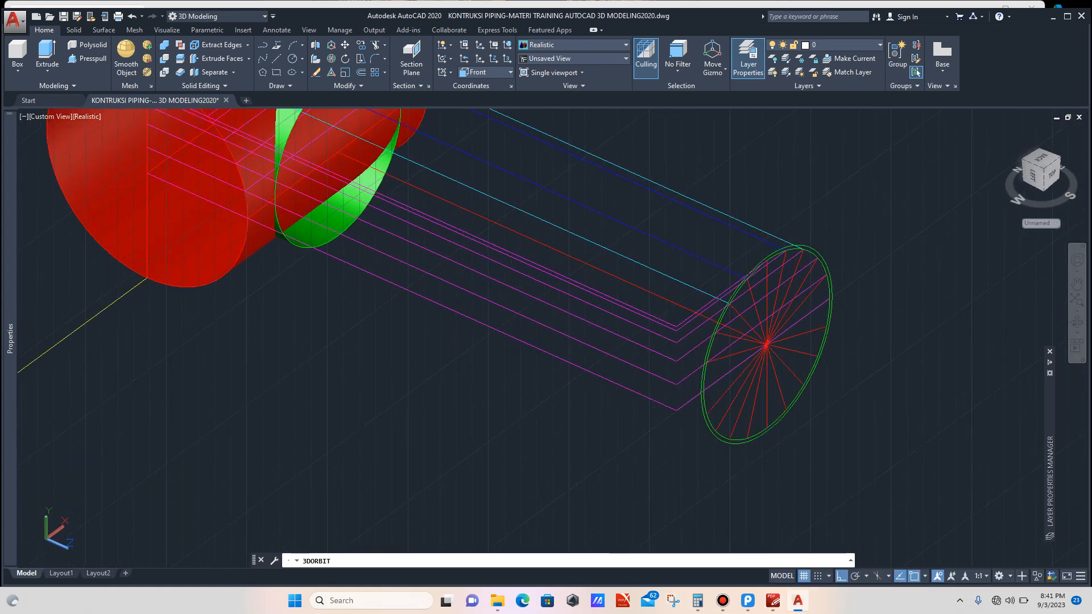
{"action": "mouse_move", "coordinate": [11, 227]}
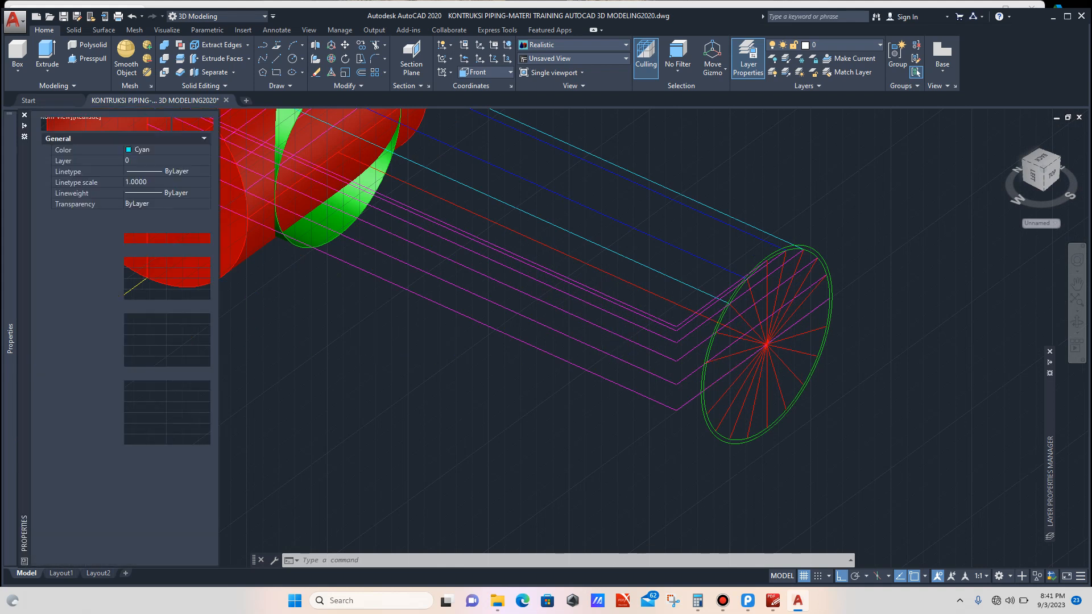
{"action": "left_click", "coordinate": [170, 150]}
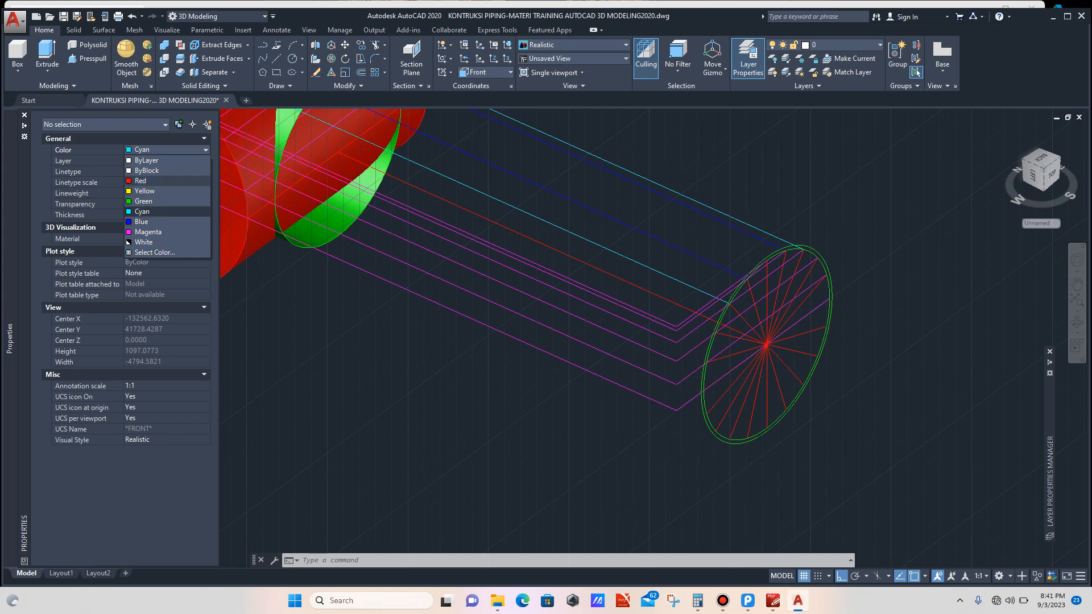
{"action": "left_click", "coordinate": [153, 252]}
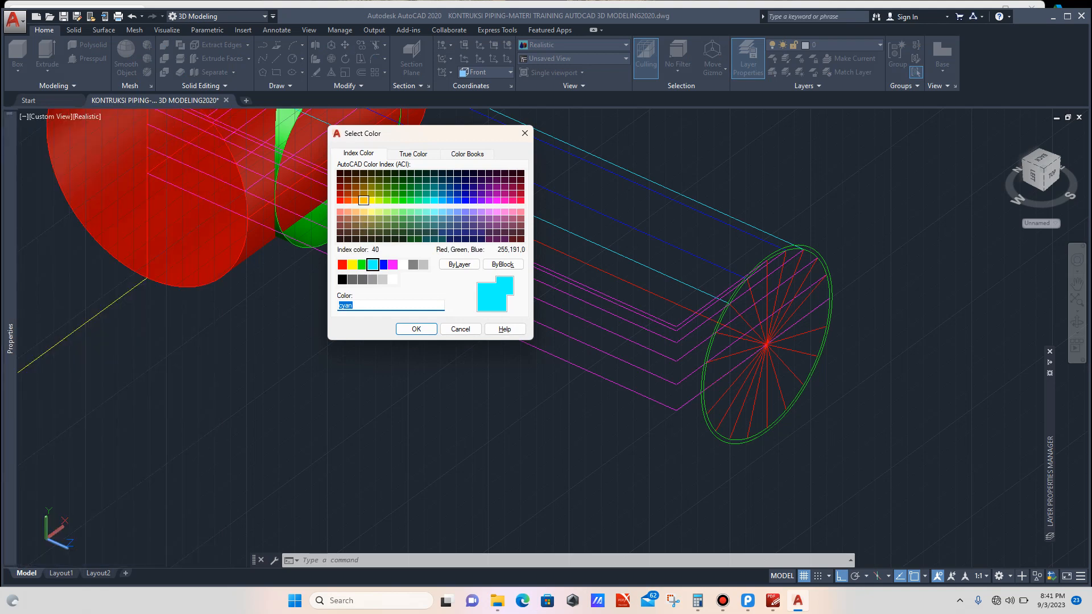
{"action": "left_click", "coordinate": [355, 200]}
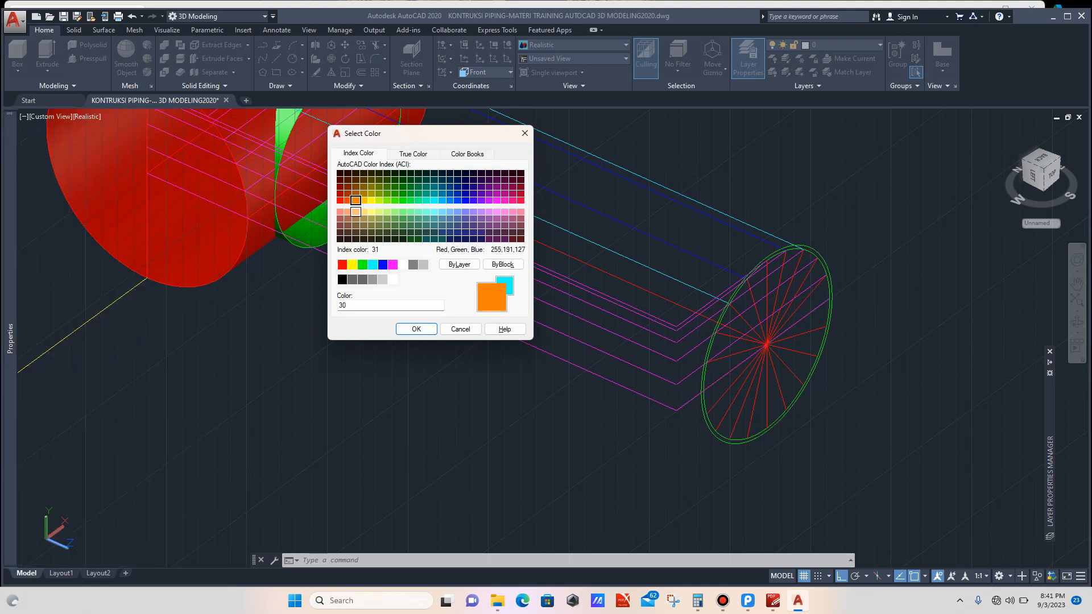
{"action": "left_click", "coordinate": [417, 329]}
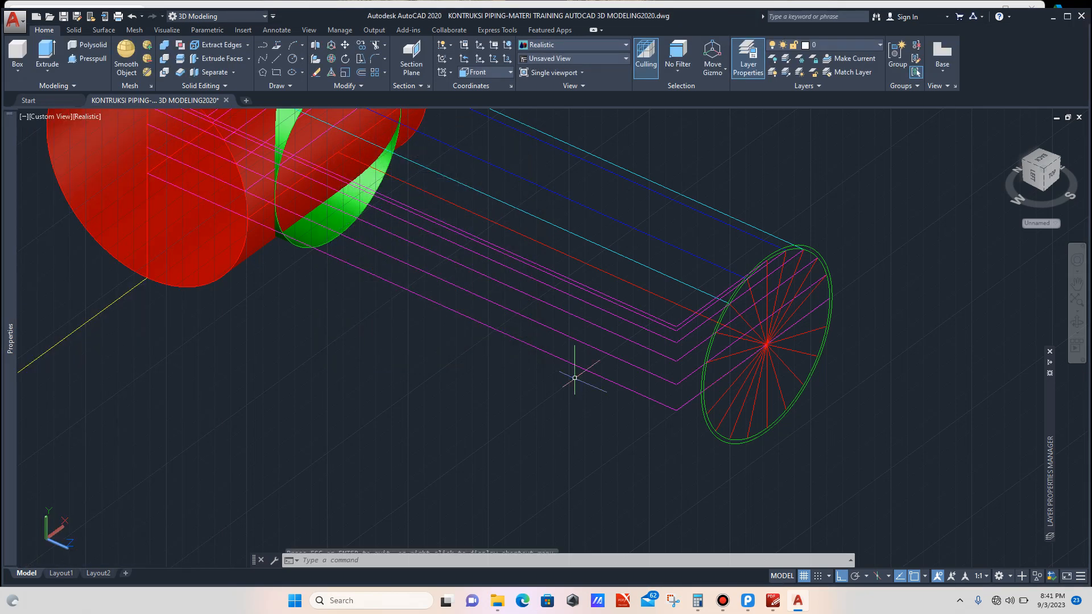
Step: Draw an orange line from the next intersection on the profile circle straight along the pipe to the branch surface
{"action": "scroll", "coordinate": [747, 353], "scroll_direction": "up", "scroll_amount": 2}
{"action": "scroll", "coordinate": [738, 346], "scroll_direction": "up", "scroll_amount": 2}
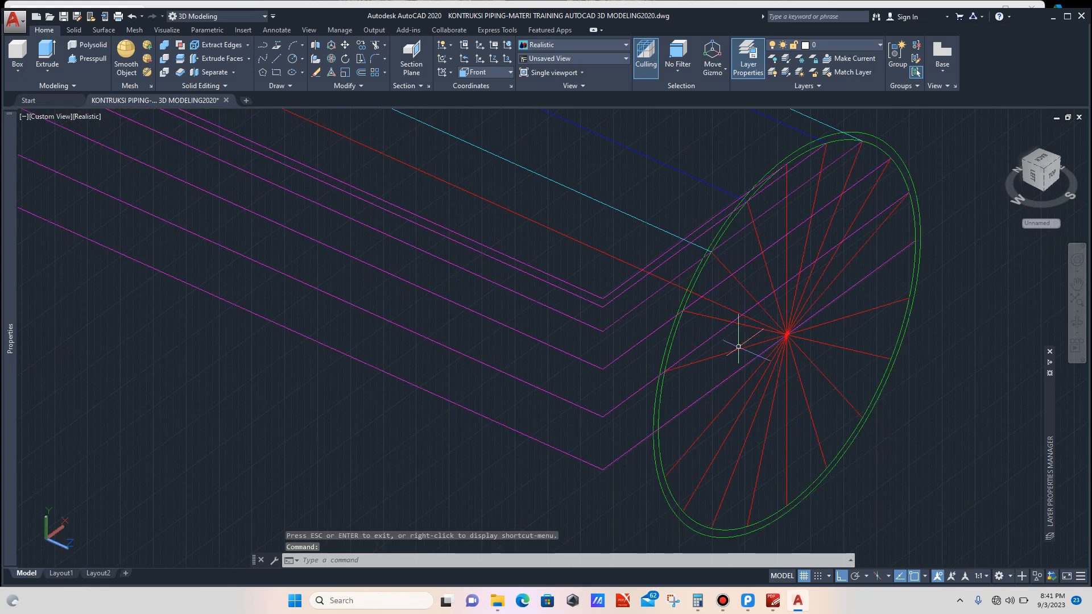
{"action": "scroll", "coordinate": [726, 344], "scroll_direction": "down", "scroll_amount": 1}
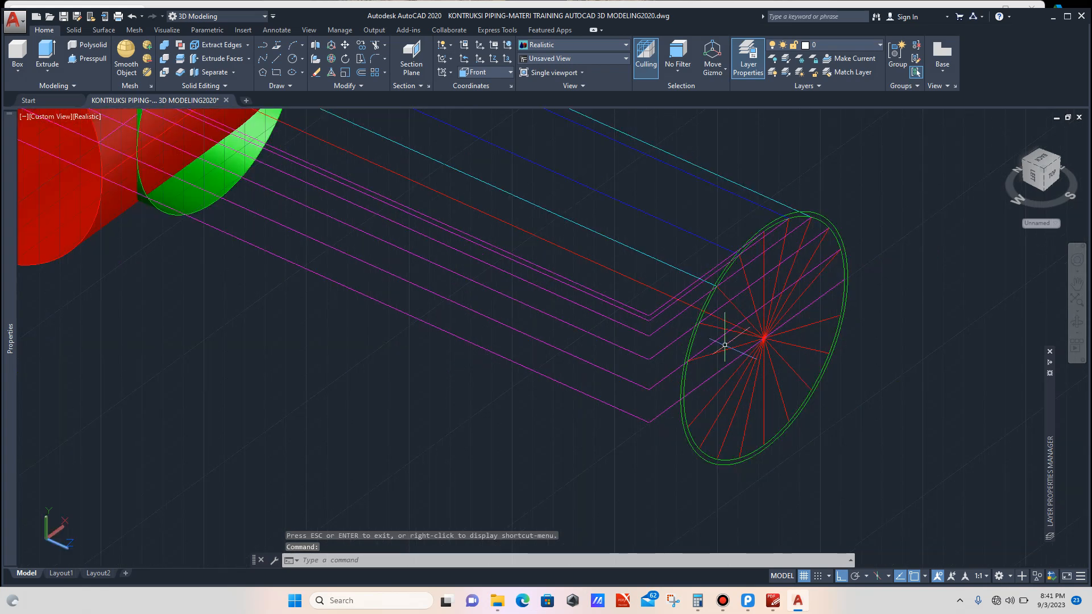
{"action": "type", "text": "L"}
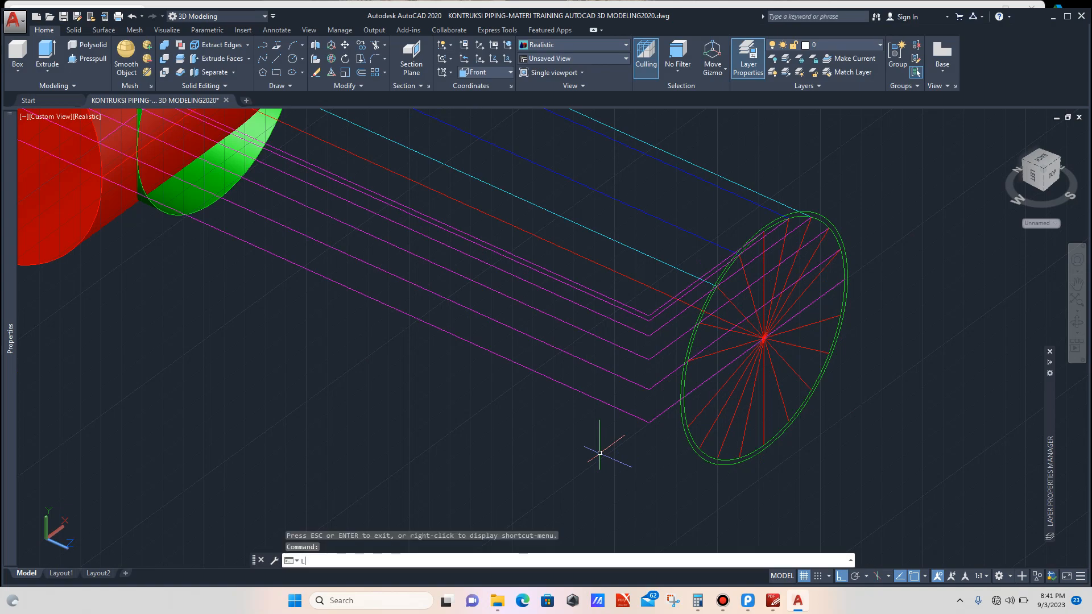
{"action": "key", "text": "Return"}
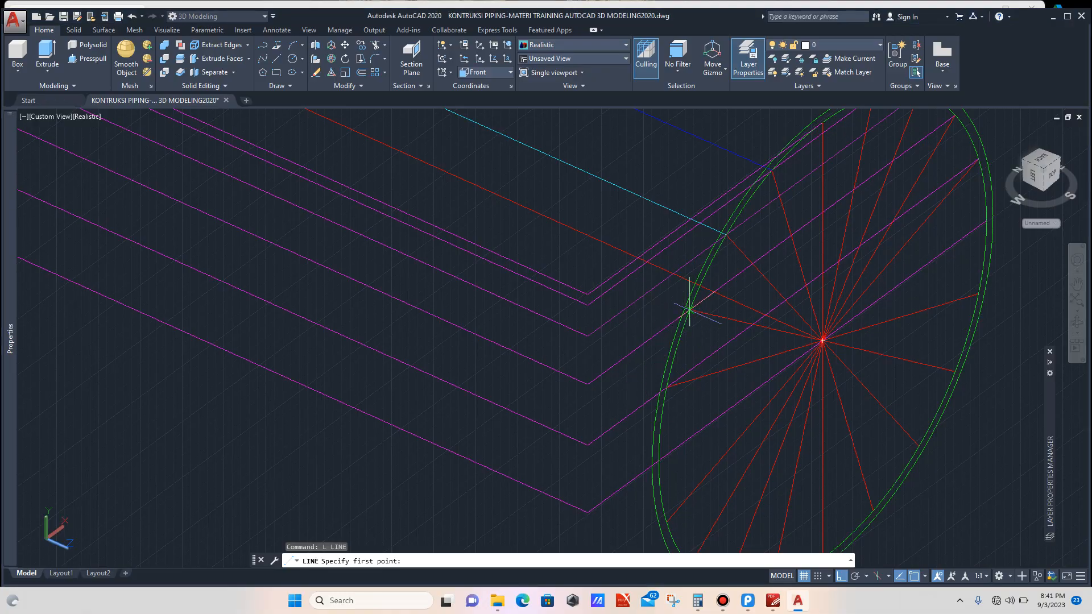
{"action": "scroll", "coordinate": [705, 314], "scroll_direction": "up", "scroll_amount": 3}
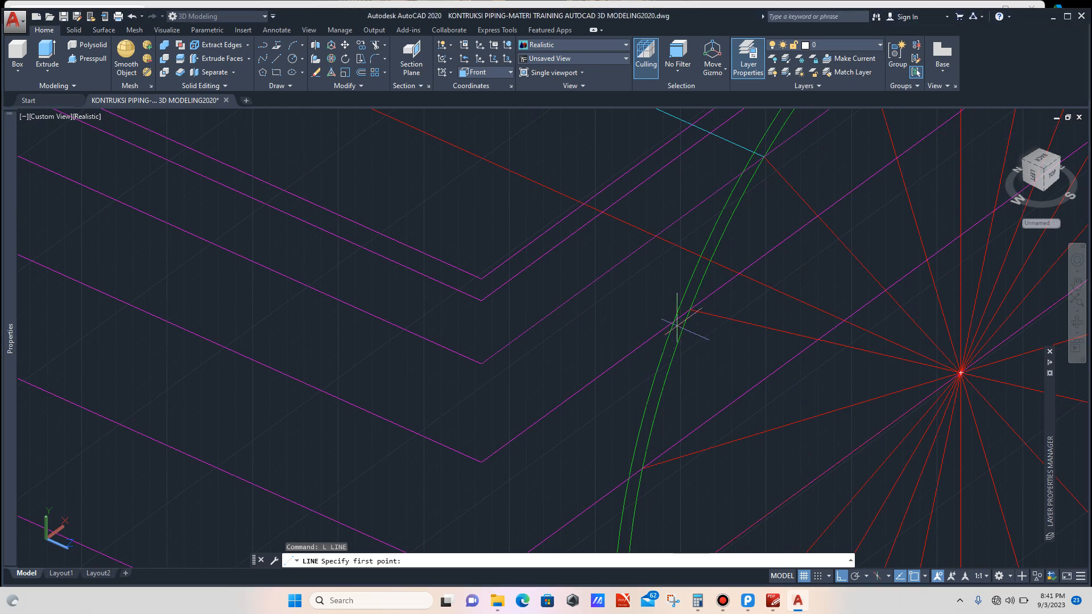
{"action": "left_click", "coordinate": [690, 308]}
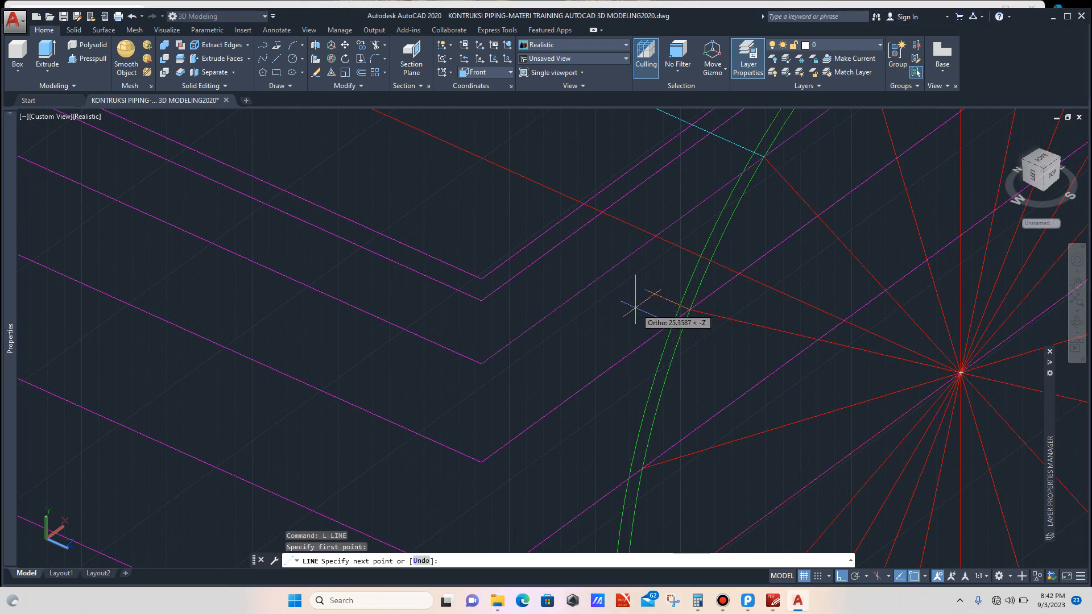
{"action": "scroll", "coordinate": [634, 304], "scroll_direction": "down", "scroll_amount": 6}
{"action": "scroll", "coordinate": [504, 253], "scroll_direction": "up", "scroll_amount": 7}
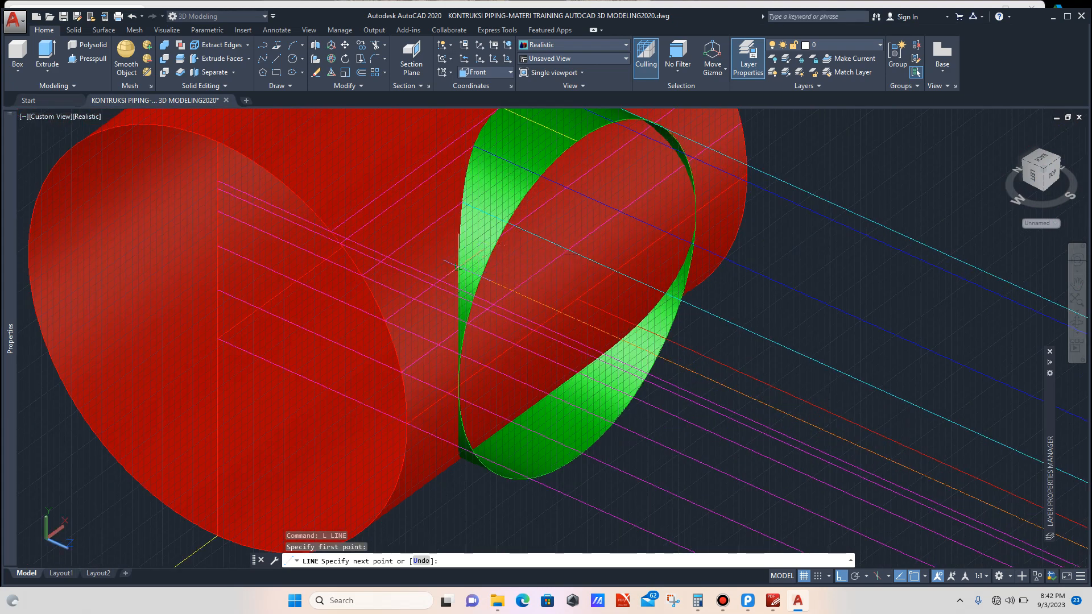
{"action": "left_click", "coordinate": [456, 266]}
{"action": "key", "text": "Escape"}
Step: Draw a second orange line from the adjacent intersection on the profile circle across to the branch surface
{"action": "scroll", "coordinate": [524, 276], "scroll_direction": "down", "scroll_amount": 5}
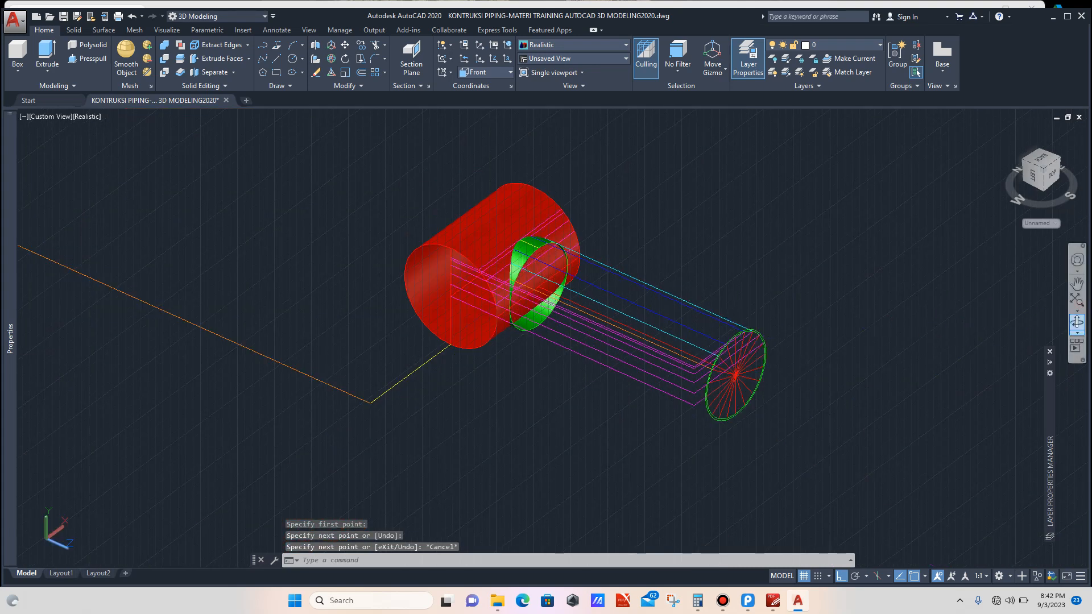
{"action": "left_click", "coordinate": [1077, 322]}
{"action": "left_click_drag", "start_coordinate": [814, 332], "coordinate": [622, 320]}
{"action": "scroll", "coordinate": [595, 396], "scroll_direction": "up", "scroll_amount": 3}
{"action": "key", "text": "Escape"}
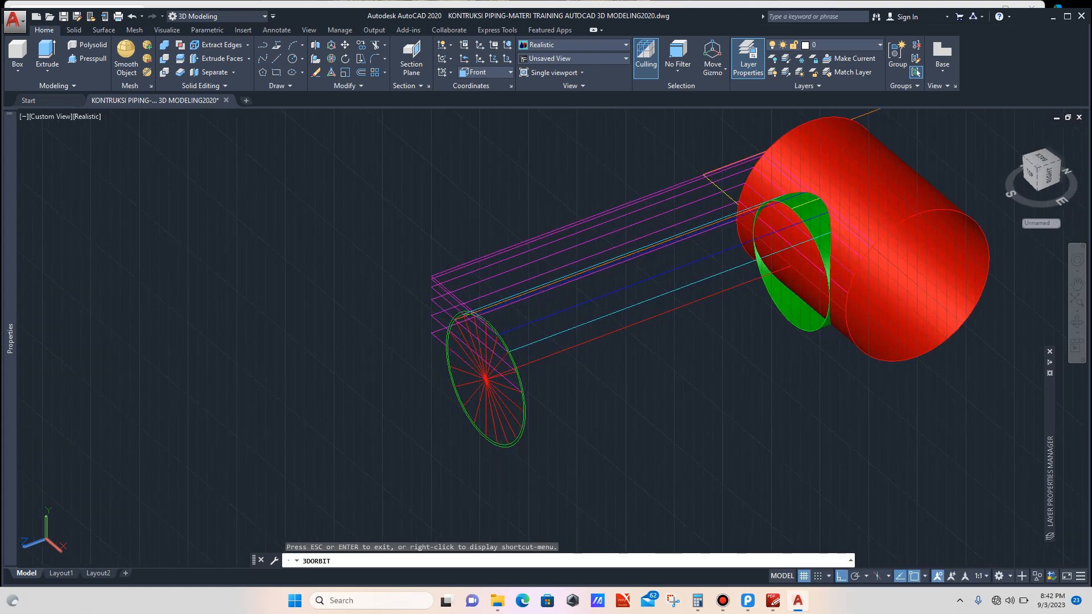
{"action": "type", "text": "L"}
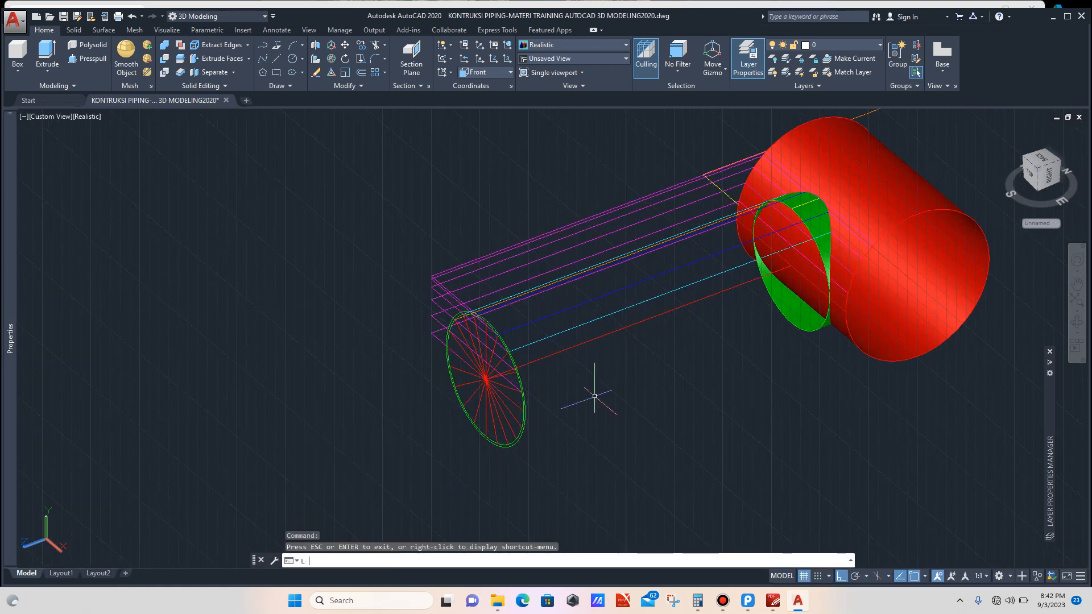
{"action": "key", "text": "Return"}
{"action": "scroll", "coordinate": [519, 360], "scroll_direction": "up", "scroll_amount": 5}
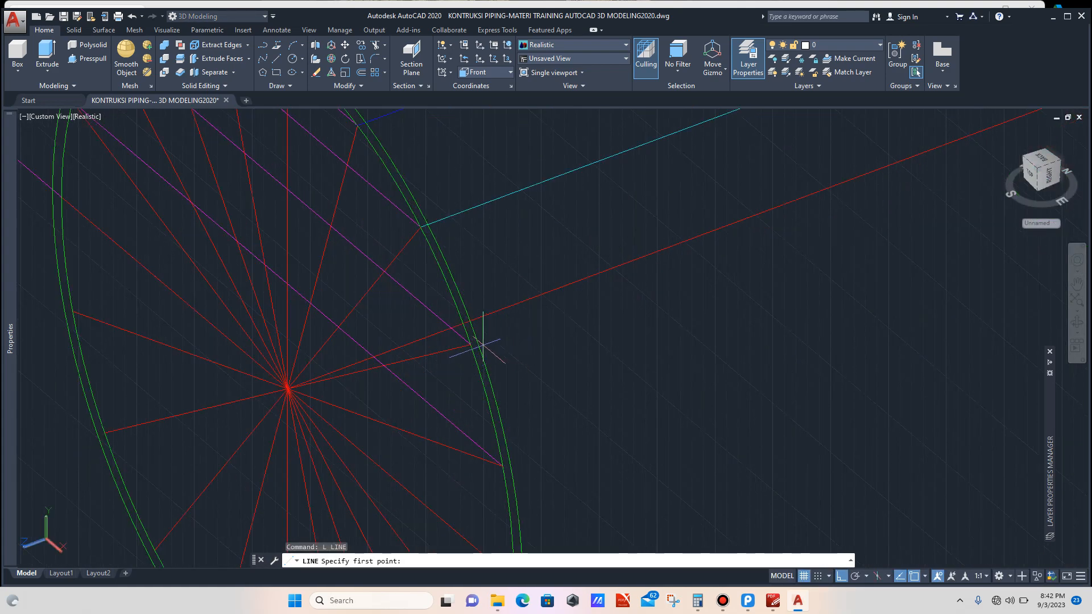
{"action": "left_click", "coordinate": [471, 345]}
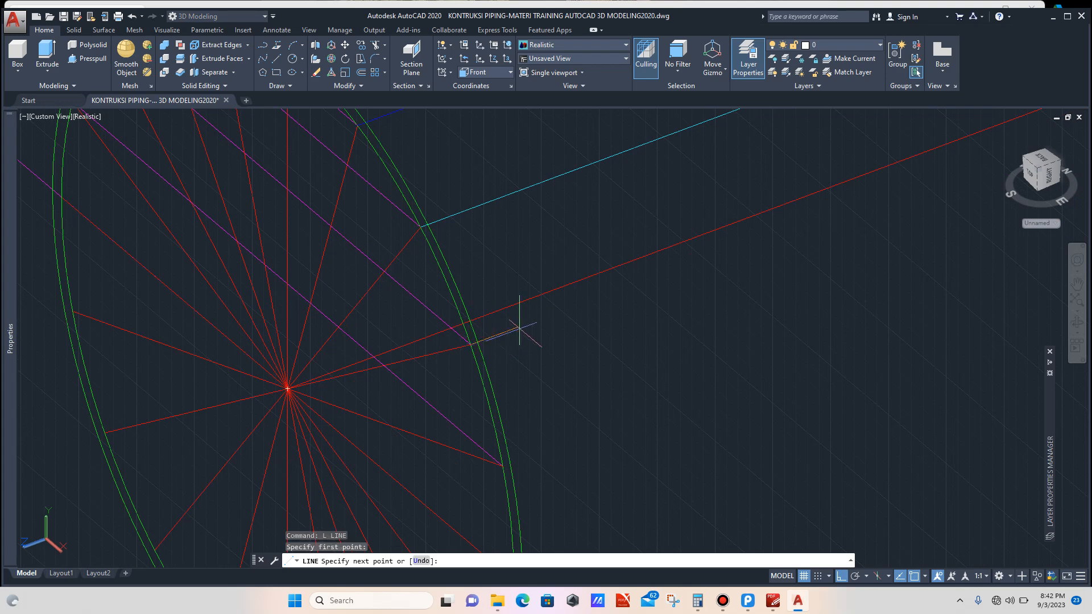
{"action": "scroll", "coordinate": [519, 317], "scroll_direction": "down", "scroll_amount": 6}
{"action": "scroll", "coordinate": [685, 266], "scroll_direction": "up", "scroll_amount": 6}
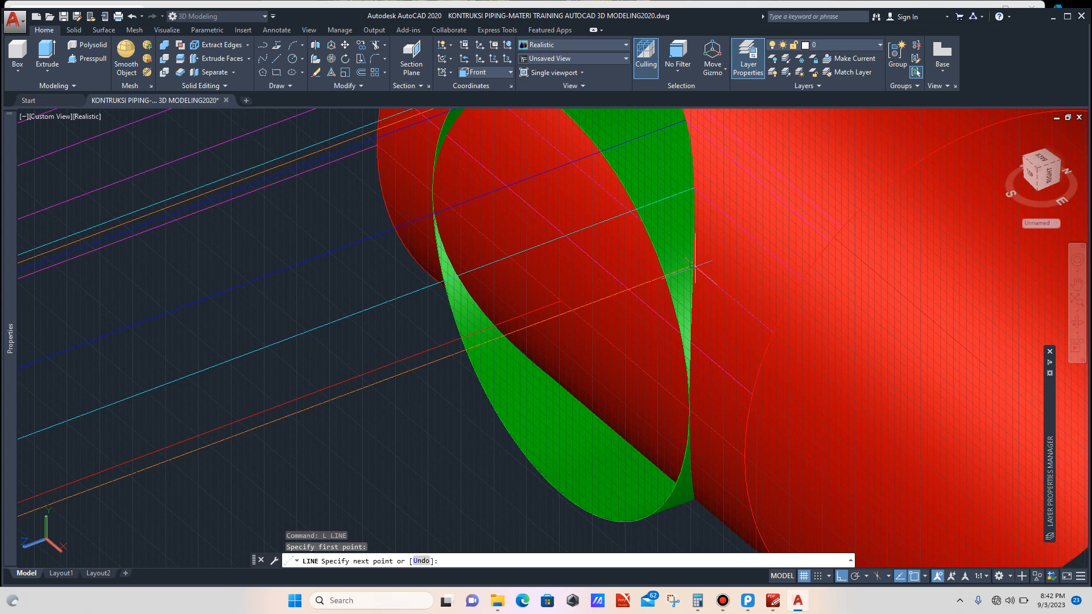
{"action": "left_click", "coordinate": [693, 264]}
{"action": "key", "text": "Escape"}
Step: Open the color chooser to change the current drawing color again
{"action": "scroll", "coordinate": [652, 290], "scroll_direction": "down", "scroll_amount": 3}
{"action": "scroll", "coordinate": [652, 290], "scroll_direction": "down", "scroll_amount": 4}
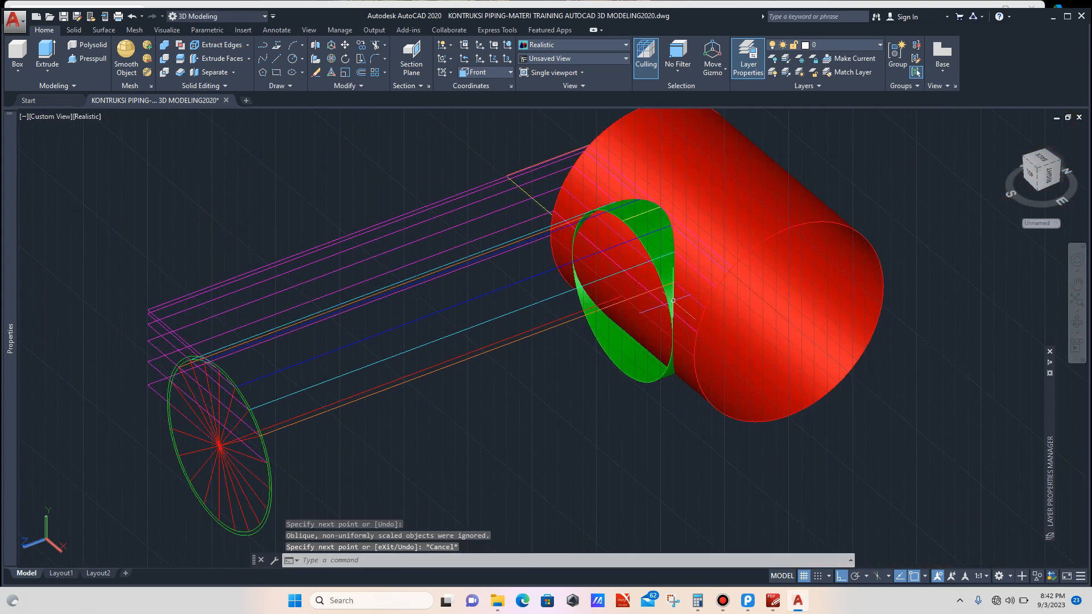
{"action": "scroll", "coordinate": [396, 418], "scroll_direction": "up", "scroll_amount": 3}
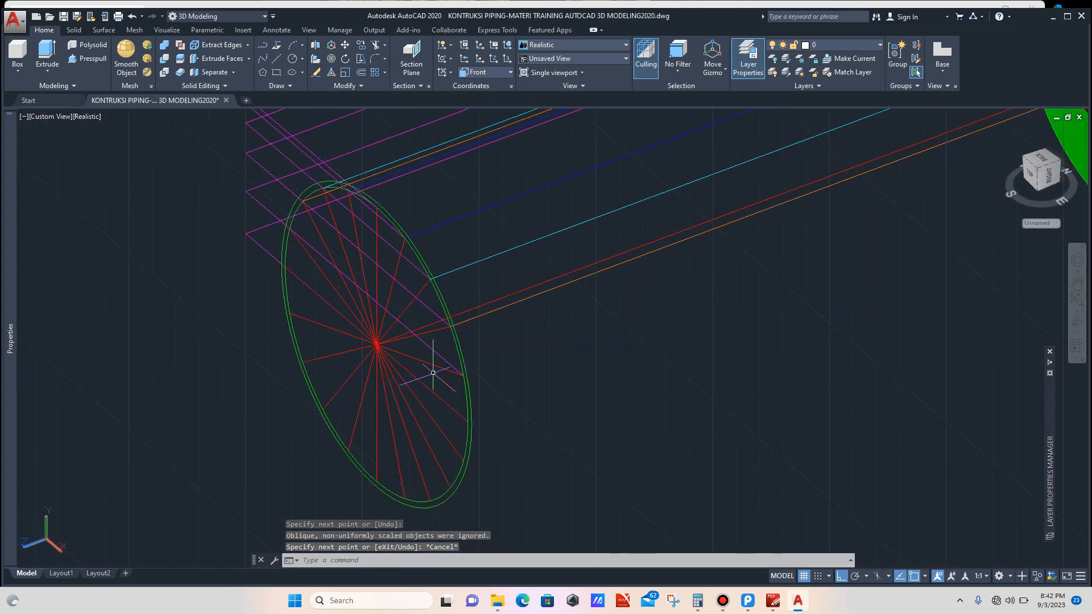
{"action": "scroll", "coordinate": [444, 362], "scroll_direction": "up", "scroll_amount": 2}
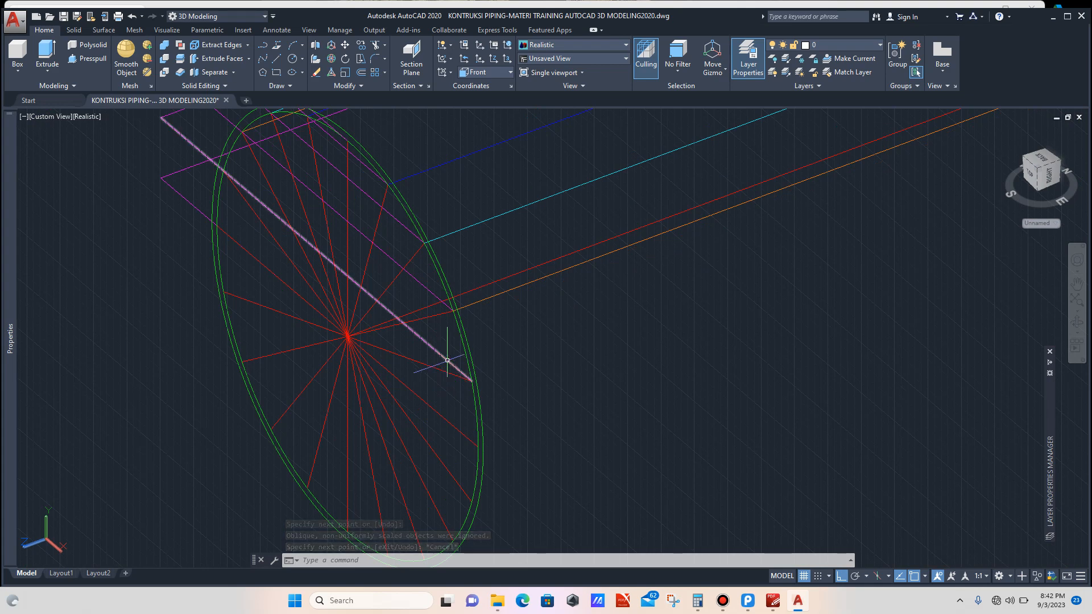
{"action": "scroll", "coordinate": [448, 358], "scroll_direction": "down", "scroll_amount": 1}
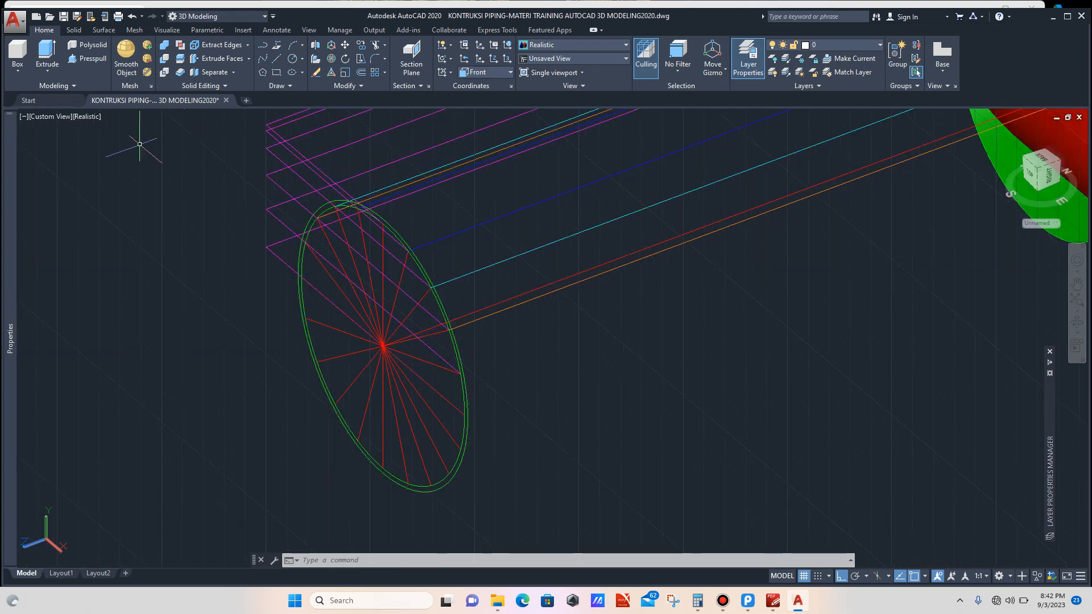
{"action": "mouse_move", "coordinate": [11, 159]}
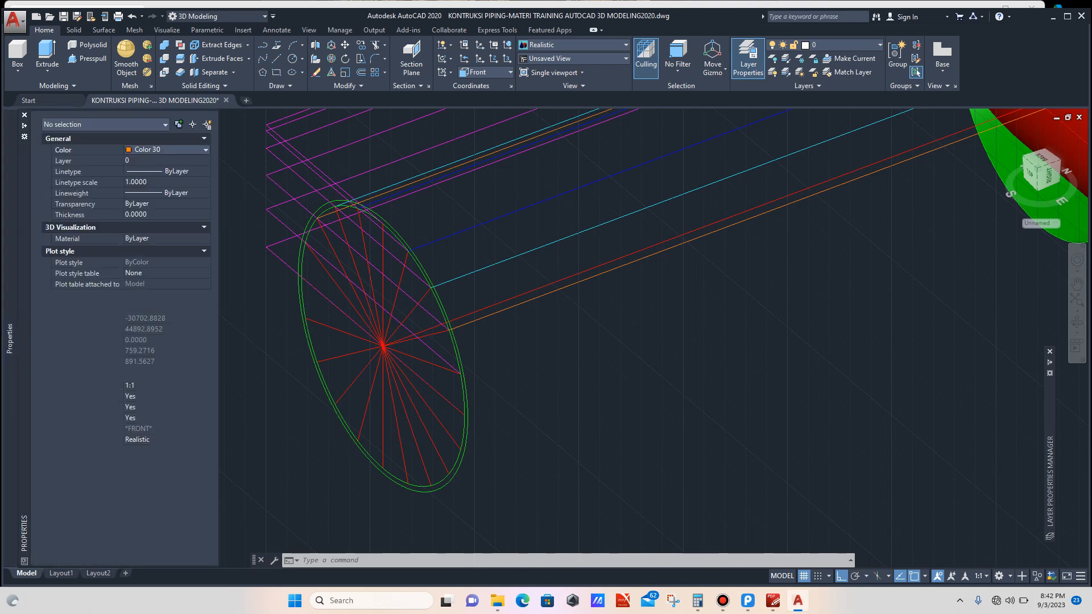
{"action": "left_click", "coordinate": [165, 149]}
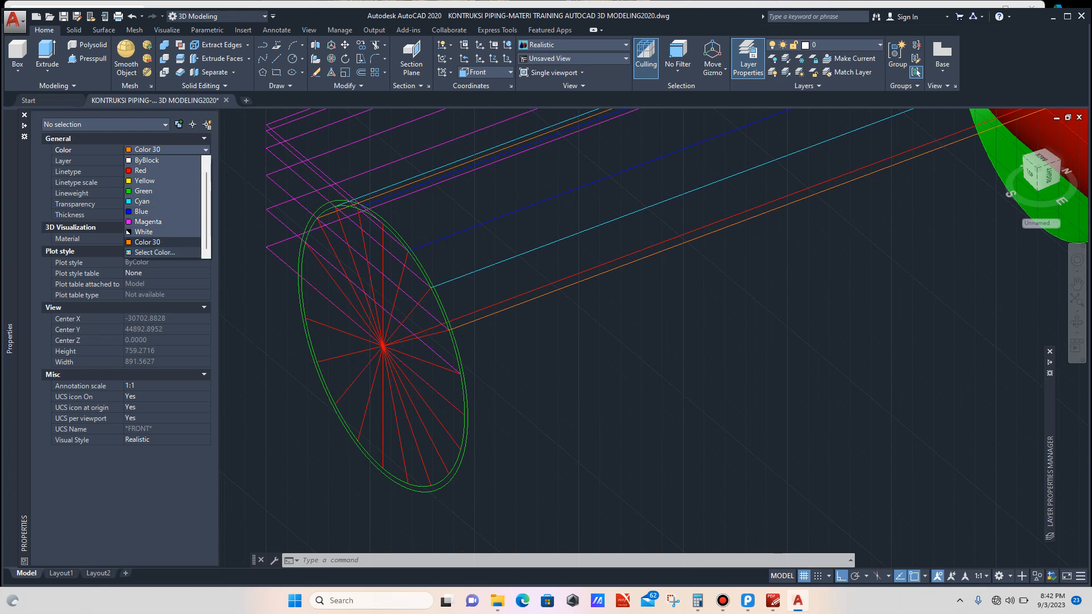
{"action": "left_click", "coordinate": [154, 252]}
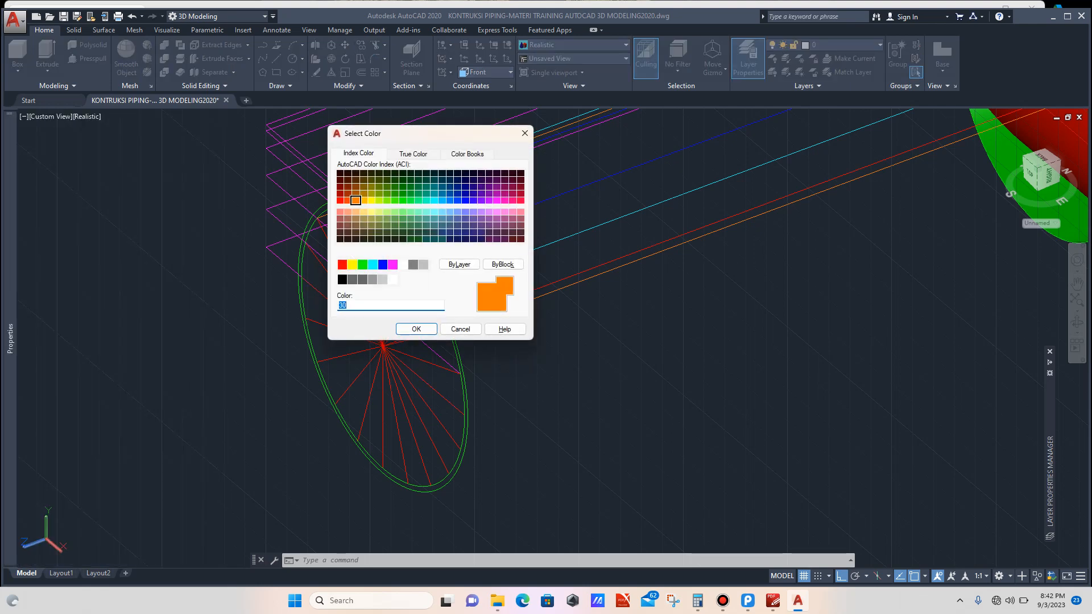
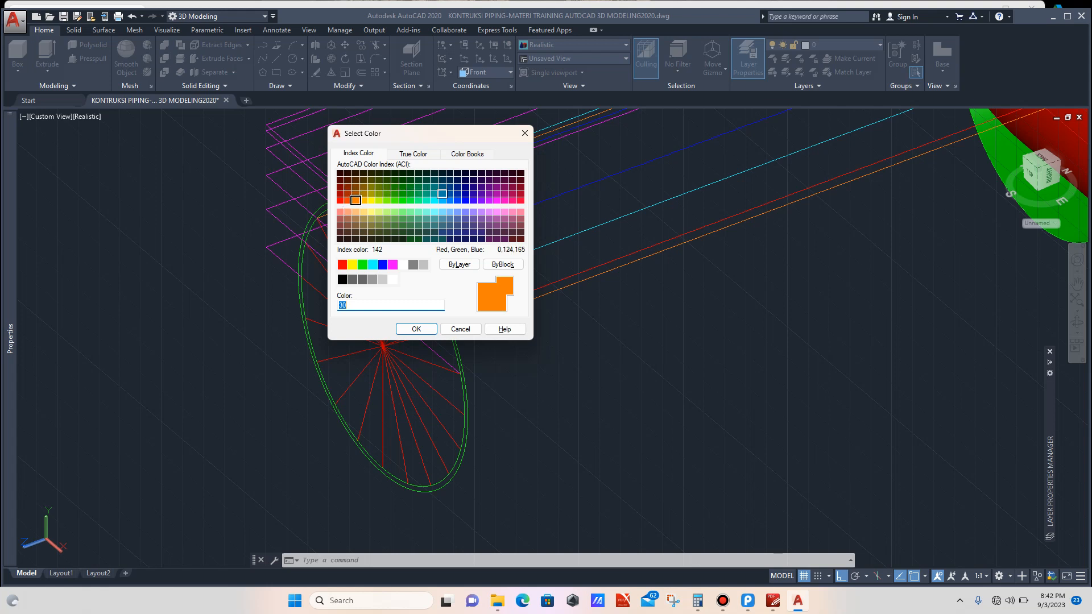
Step: Pick index color 142 in the color chooser, then dismiss the dialog without applying it
{"action": "left_click", "coordinate": [442, 193]}
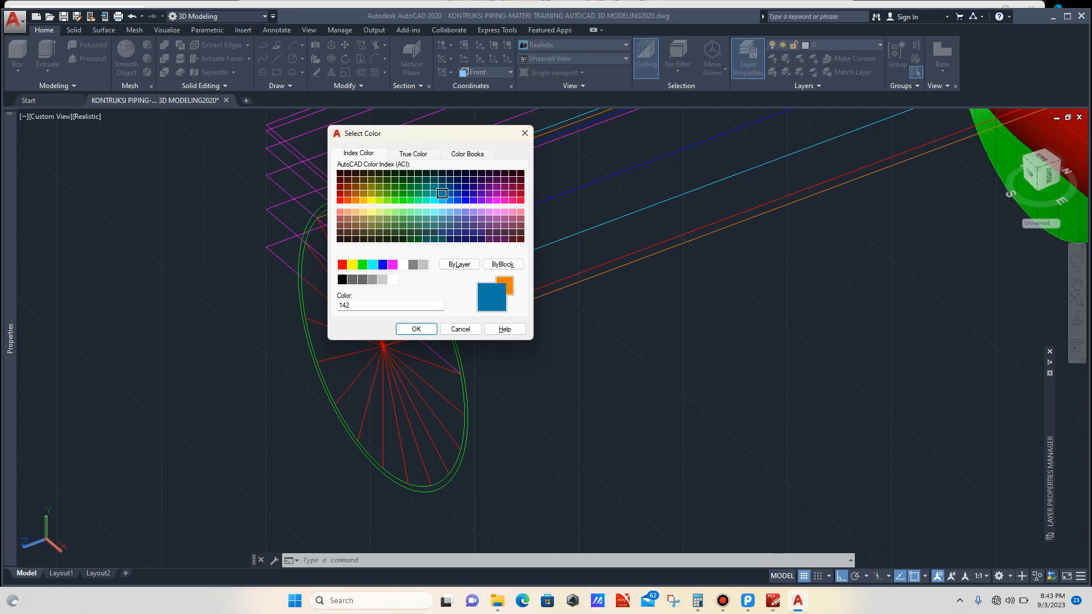
{"action": "key", "text": "Escape"}
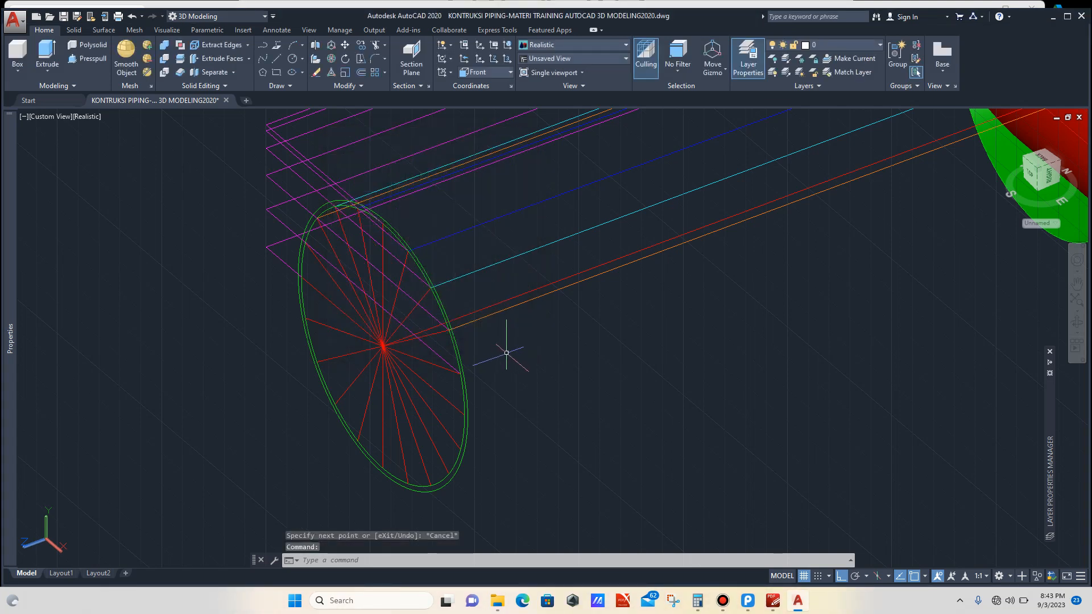
Step: Draw a line from the next intersection on the profile circle along the pipe to the branch surface
{"action": "type", "text": "L"}
{"action": "key", "text": "Return"}
{"action": "scroll", "coordinate": [506, 353], "scroll_direction": "up", "scroll_amount": 3}
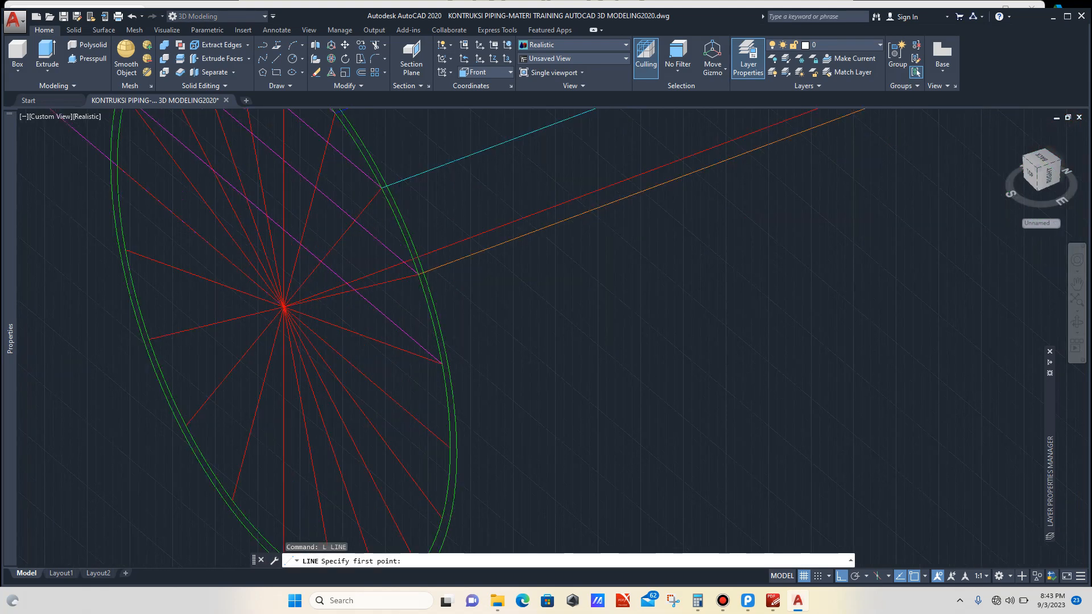
{"action": "left_click", "coordinate": [443, 363]}
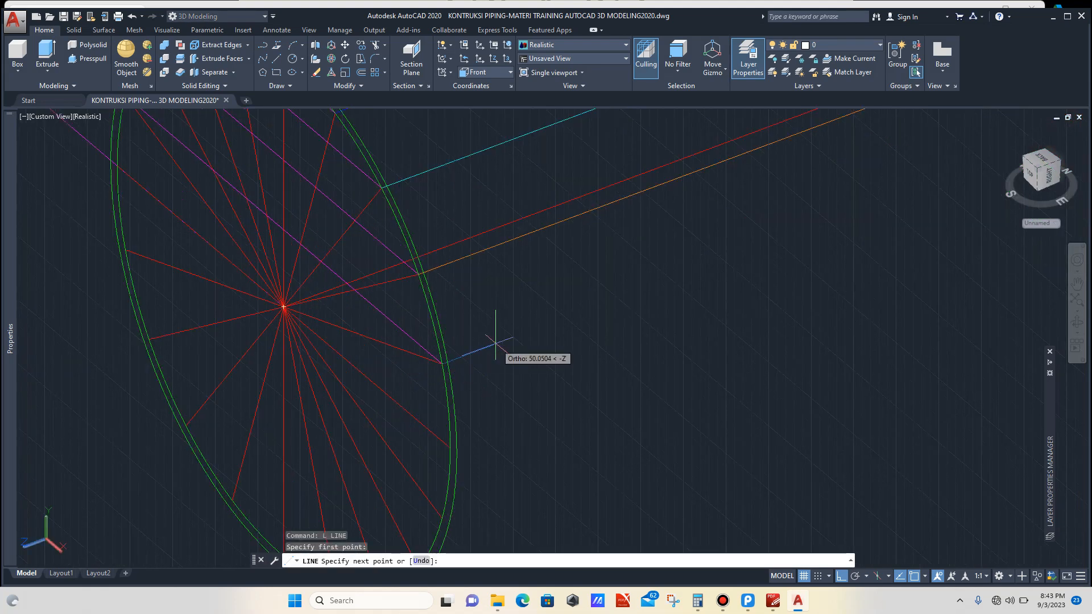
{"action": "scroll", "coordinate": [495, 353], "scroll_direction": "down", "scroll_amount": 5}
{"action": "scroll", "coordinate": [569, 352], "scroll_direction": "up", "scroll_amount": 1}
{"action": "scroll", "coordinate": [673, 279], "scroll_direction": "up", "scroll_amount": 4}
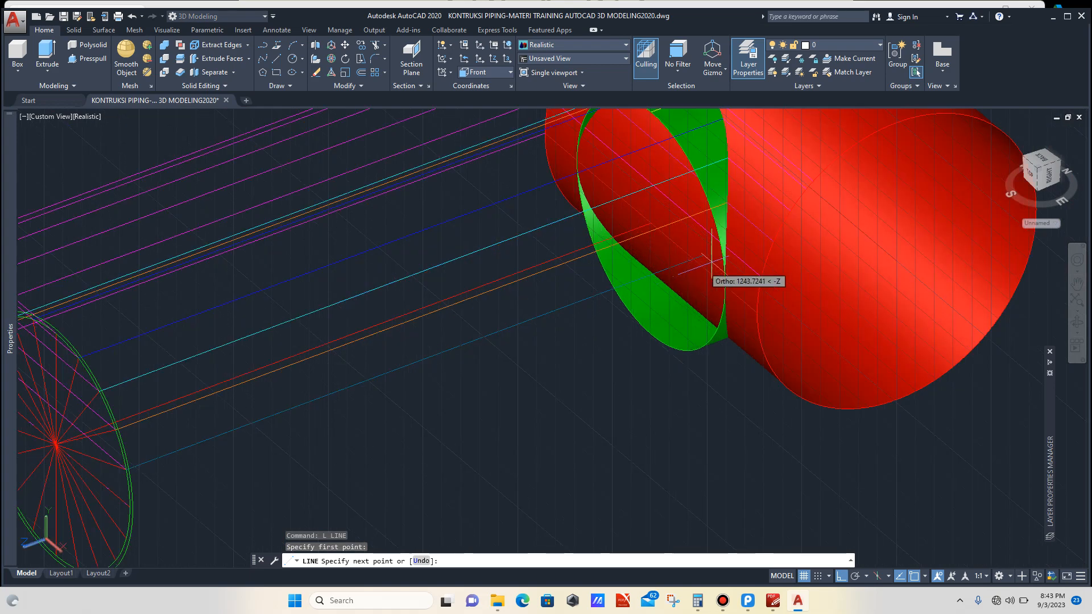
{"action": "scroll", "coordinate": [727, 245], "scroll_direction": "up", "scroll_amount": 2}
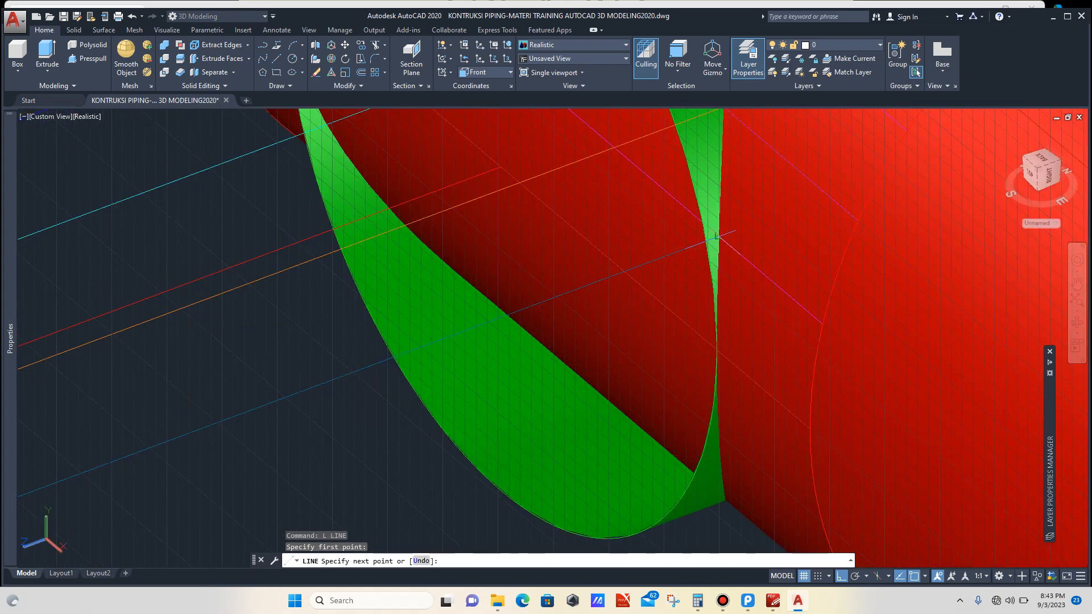
{"action": "left_click", "coordinate": [717, 238]}
{"action": "key", "text": "Escape"}
{"action": "scroll", "coordinate": [546, 292], "scroll_direction": "down", "scroll_amount": 7}
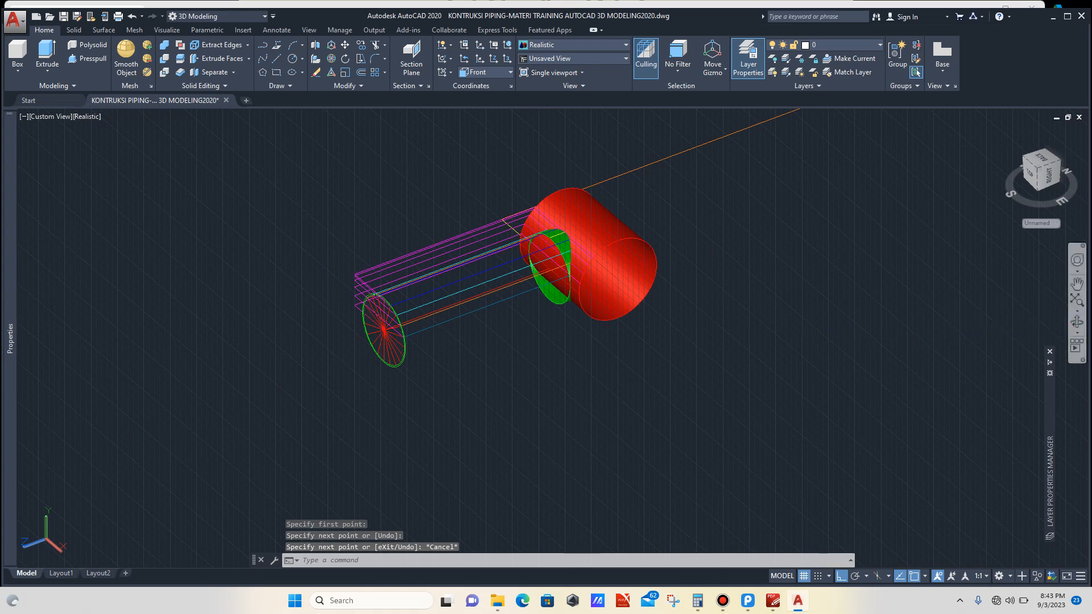
Step: Draw a line from another intersection on the profile circle straight across to the branch surface
{"action": "left_click", "coordinate": [1077, 322]}
{"action": "left_click_drag", "start_coordinate": [490, 318], "coordinate": [518, 337]}
{"action": "scroll", "coordinate": [517, 337], "scroll_direction": "up", "scroll_amount": 1}
{"action": "scroll", "coordinate": [506, 345], "scroll_direction": "up", "scroll_amount": 5}
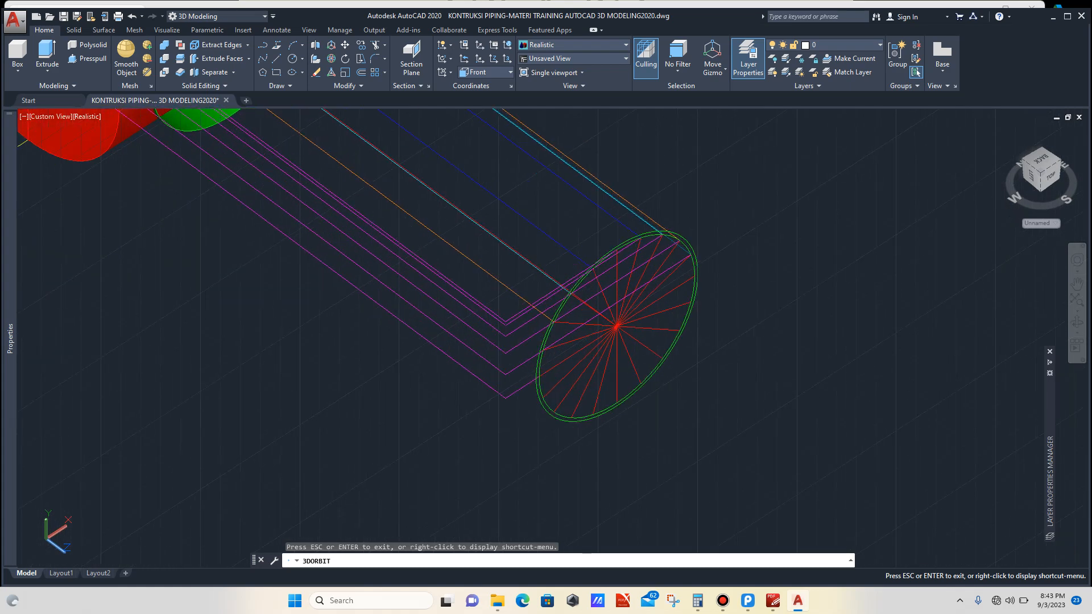
{"action": "key", "text": "Escape"}
{"action": "key", "text": "Escape"}
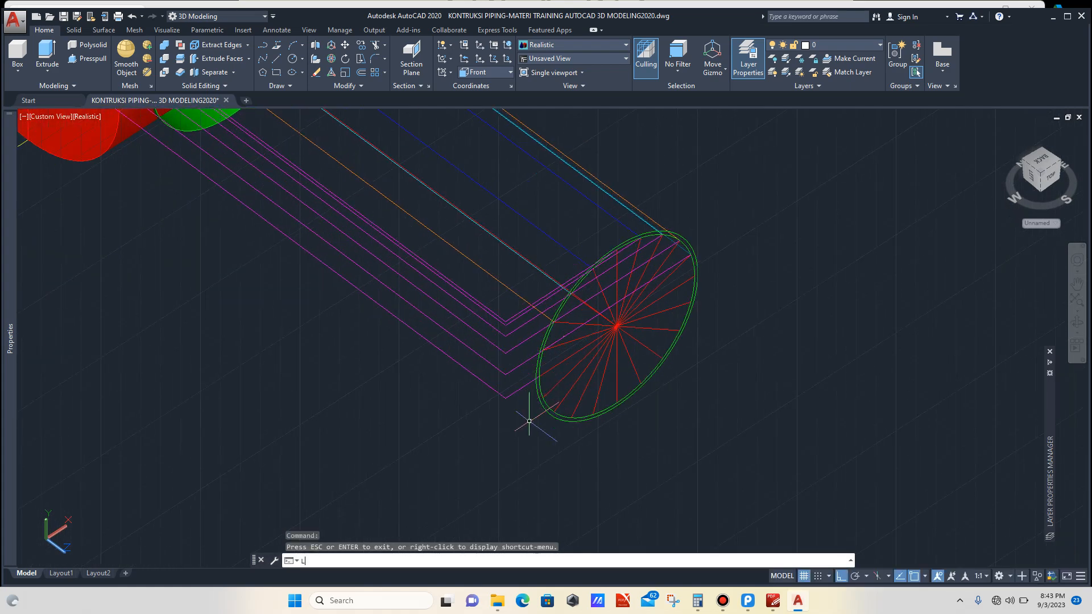
{"action": "type", "text": "L"}
{"action": "key", "text": "Return"}
{"action": "scroll", "coordinate": [548, 355], "scroll_direction": "up", "scroll_amount": 6}
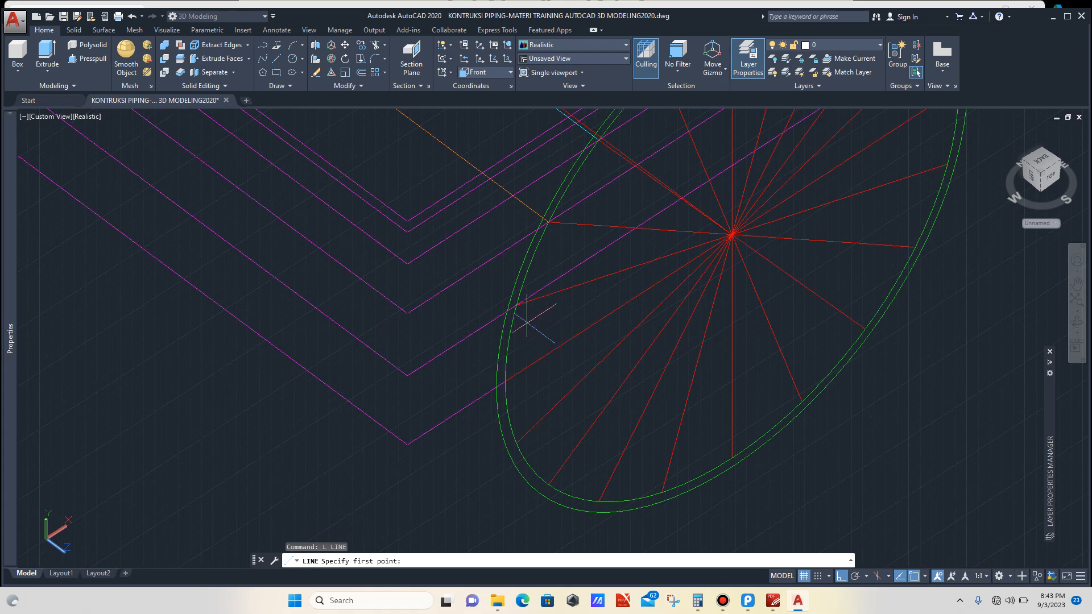
{"action": "left_click", "coordinate": [517, 307]}
{"action": "scroll", "coordinate": [518, 308], "scroll_direction": "down", "scroll_amount": 10}
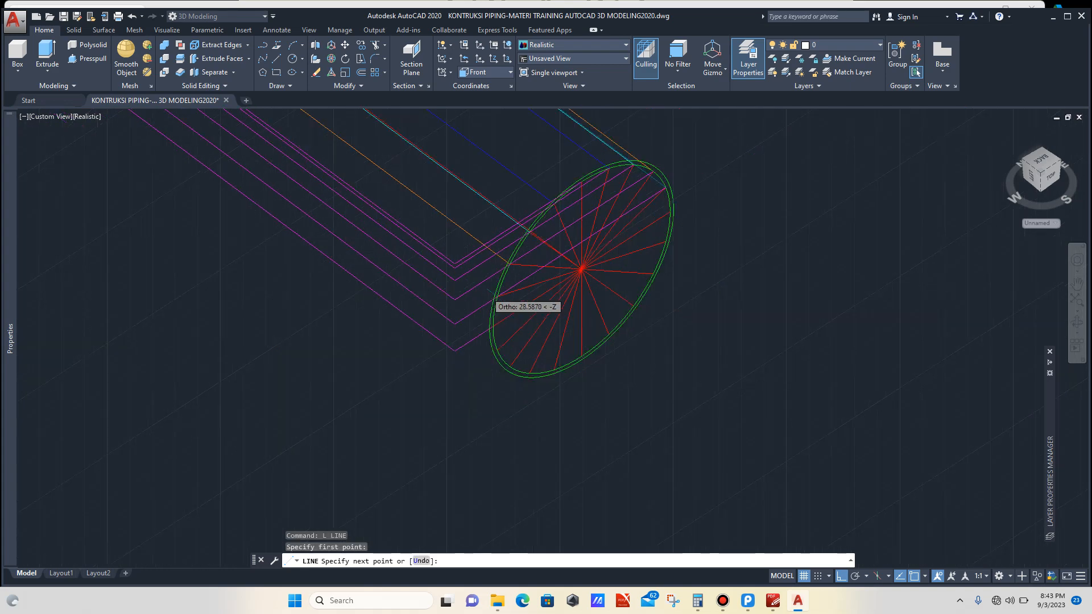
{"action": "scroll", "coordinate": [395, 233], "scroll_direction": "up", "scroll_amount": 3}
{"action": "scroll", "coordinate": [396, 233], "scroll_direction": "up", "scroll_amount": 5}
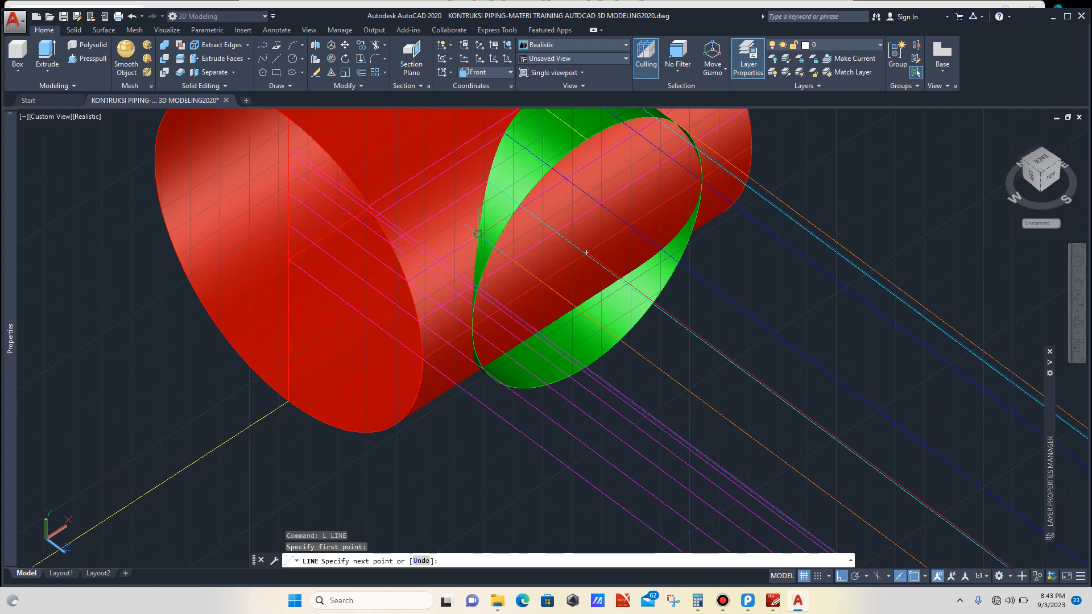
{"action": "left_click", "coordinate": [478, 233]}
{"action": "key", "text": "Escape"}
{"action": "scroll", "coordinate": [478, 233], "scroll_direction": "down", "scroll_amount": 4}
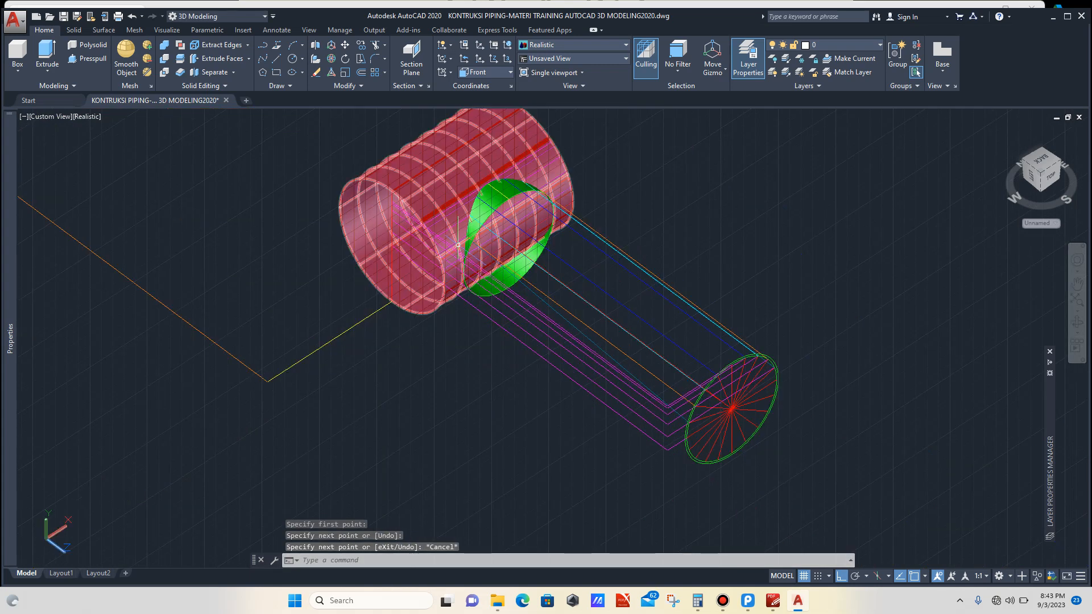
Step: Select the newly drawn line running from the profile circle to the branch and erase it
{"action": "scroll", "coordinate": [503, 283], "scroll_direction": "up", "scroll_amount": 3}
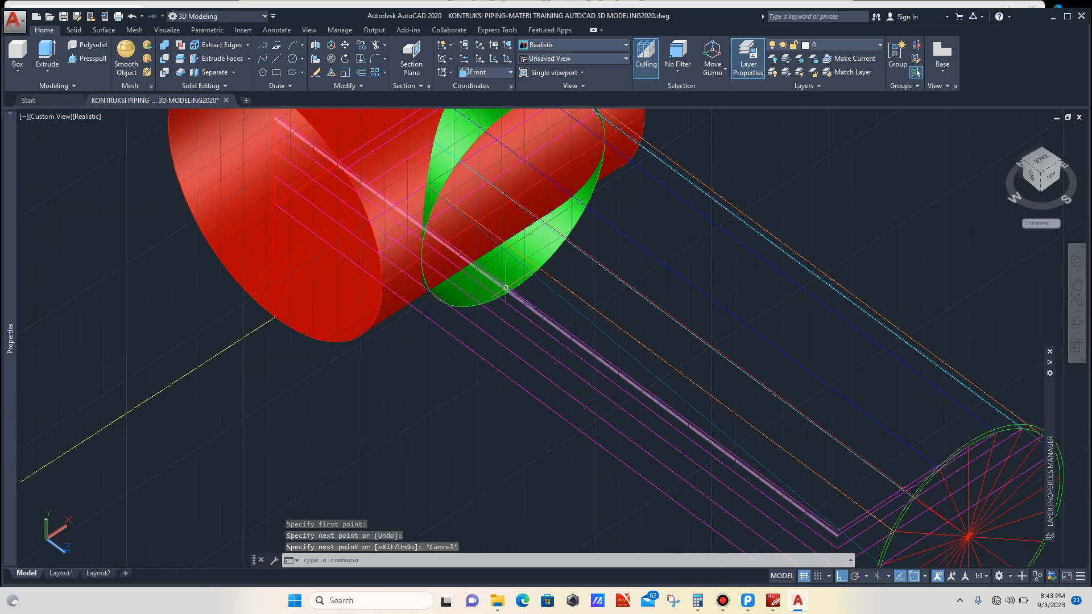
{"action": "left_click", "coordinate": [559, 295]}
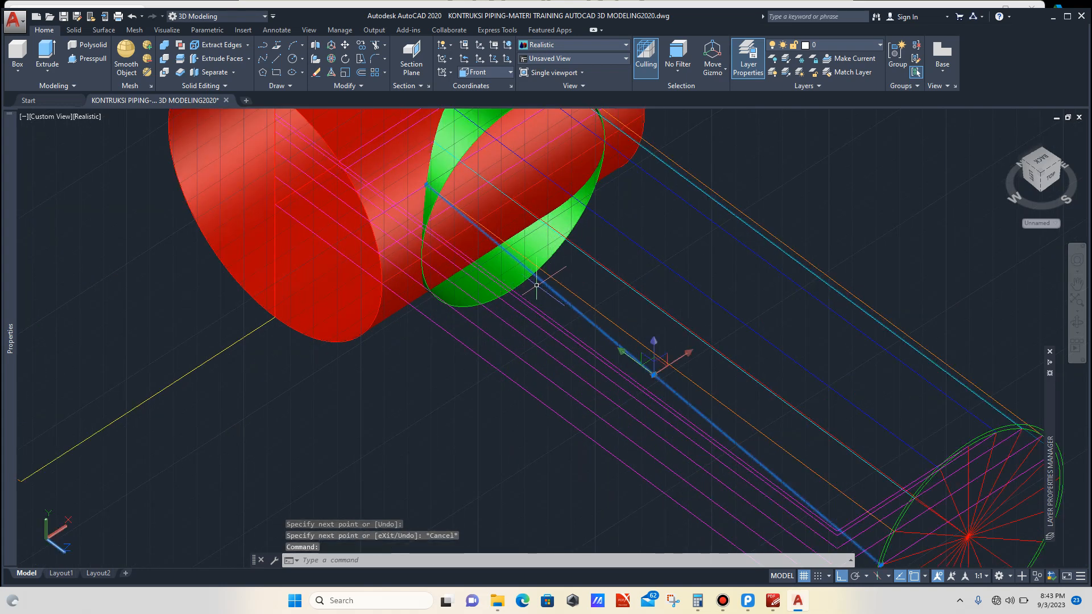
{"action": "scroll", "coordinate": [537, 286], "scroll_direction": "down", "scroll_amount": 4}
{"action": "key", "text": "Delete"}
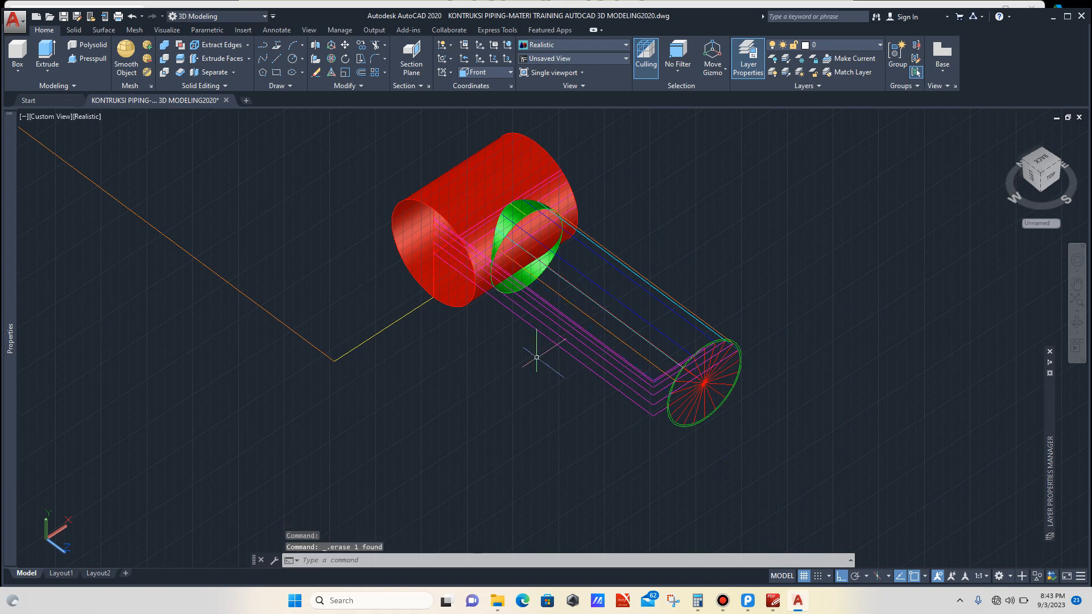
Step: Draw a line from the endpoint on the profile circle's edge along the pipe to the branch surface
{"action": "scroll", "coordinate": [668, 446], "scroll_direction": "up", "scroll_amount": 5}
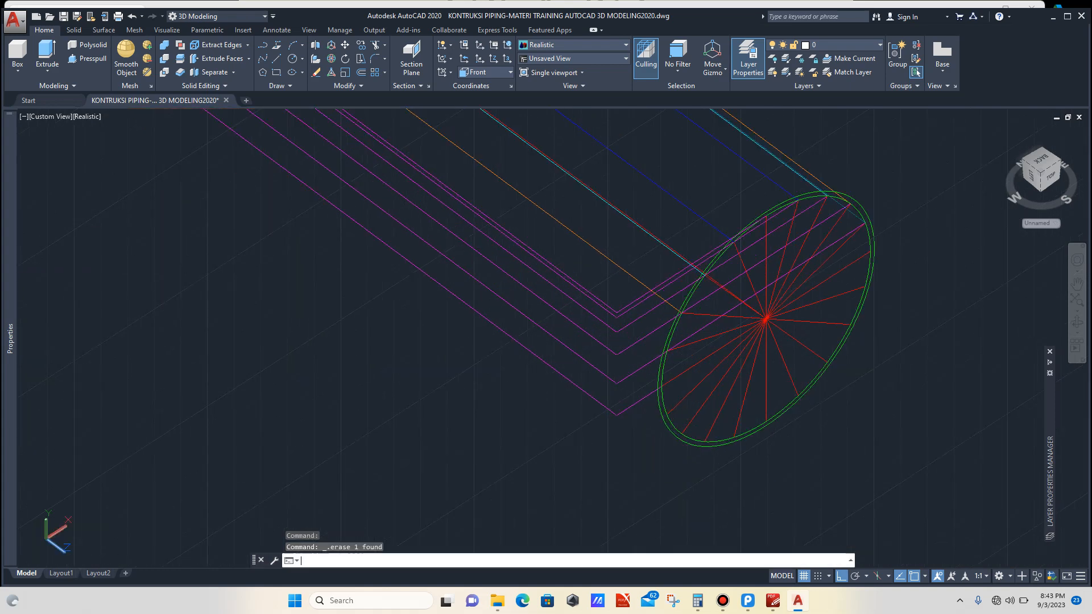
{"action": "type", "text": "l"}
{"action": "key", "text": "Return"}
{"action": "scroll", "coordinate": [670, 369], "scroll_direction": "up", "scroll_amount": 2}
{"action": "scroll", "coordinate": [666, 344], "scroll_direction": "up", "scroll_amount": 2}
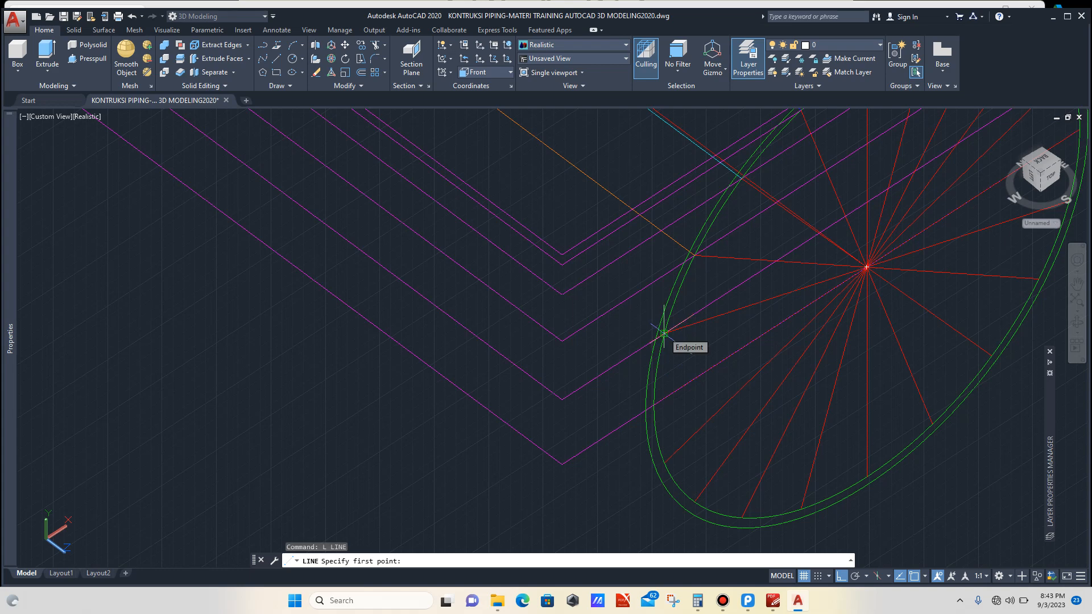
{"action": "left_click", "coordinate": [664, 333]}
{"action": "scroll", "coordinate": [594, 295], "scroll_direction": "down", "scroll_amount": 6}
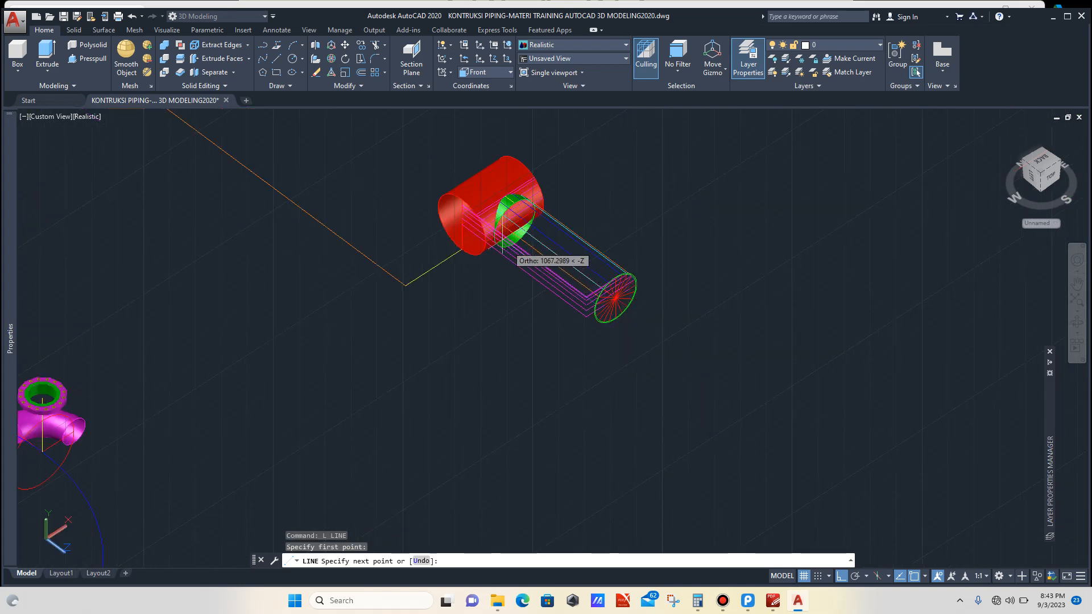
{"action": "scroll", "coordinate": [503, 244], "scroll_direction": "up", "scroll_amount": 10}
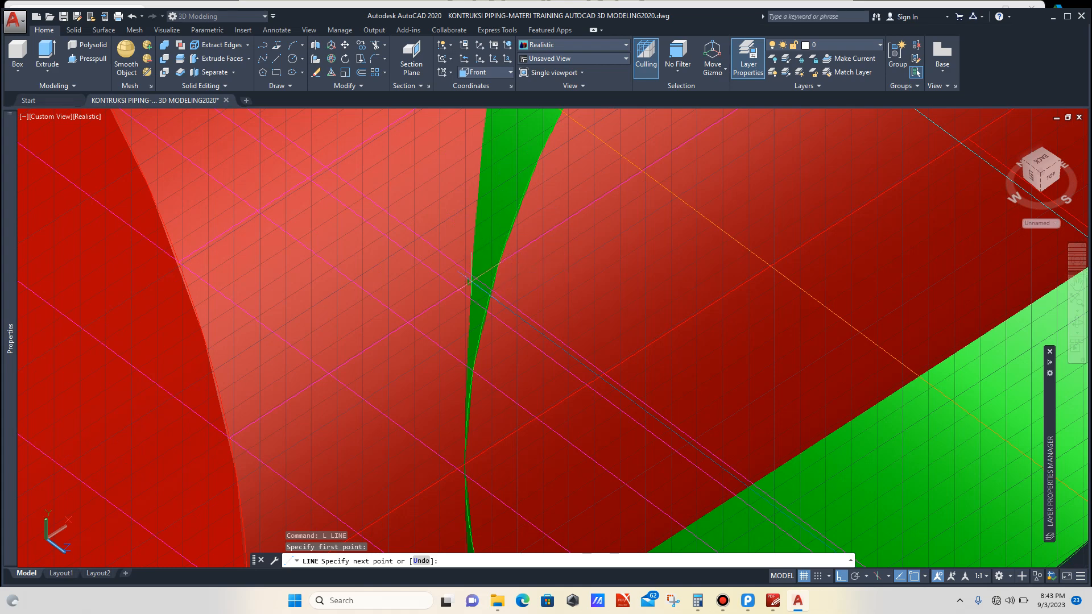
{"action": "left_click", "coordinate": [471, 281]}
{"action": "key", "text": "Escape"}
{"action": "scroll", "coordinate": [473, 281], "scroll_direction": "down", "scroll_amount": 6}
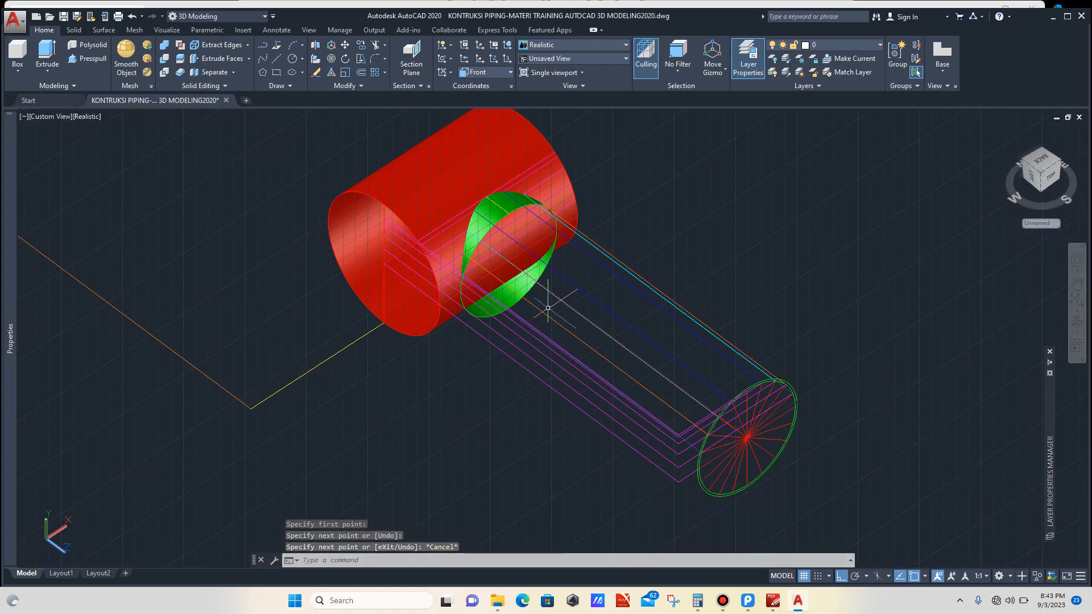
Step: Set the current UCS to Right
{"action": "left_click", "coordinate": [1077, 323]}
{"action": "left_click_drag", "start_coordinate": [612, 341], "coordinate": [612, 345]}
{"action": "scroll", "coordinate": [796, 346], "scroll_direction": "down", "scroll_amount": 2}
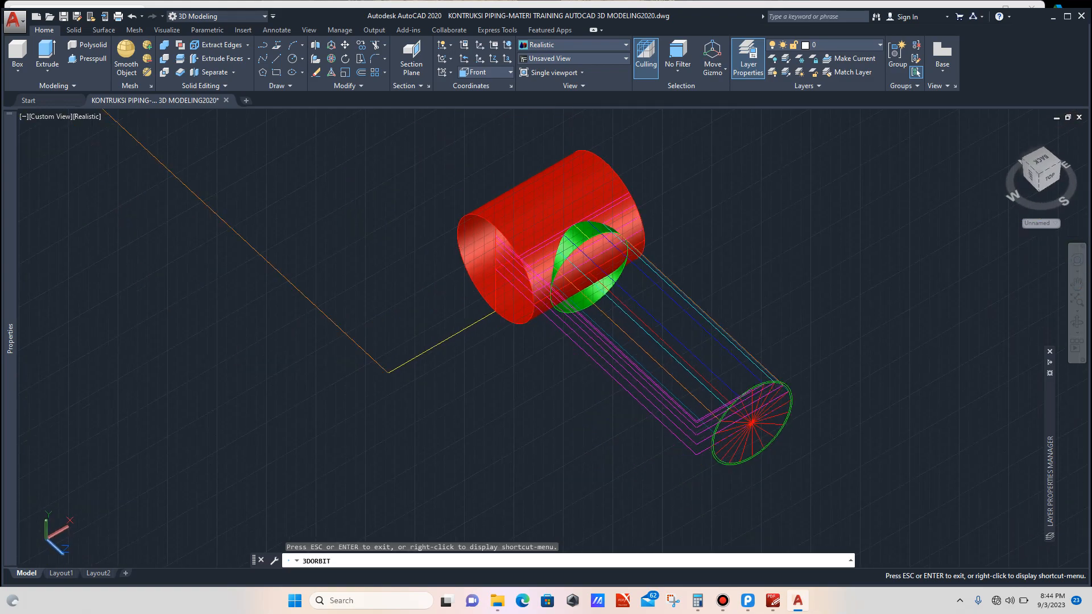
{"action": "left_click_drag", "start_coordinate": [795, 346], "coordinate": [831, 343]}
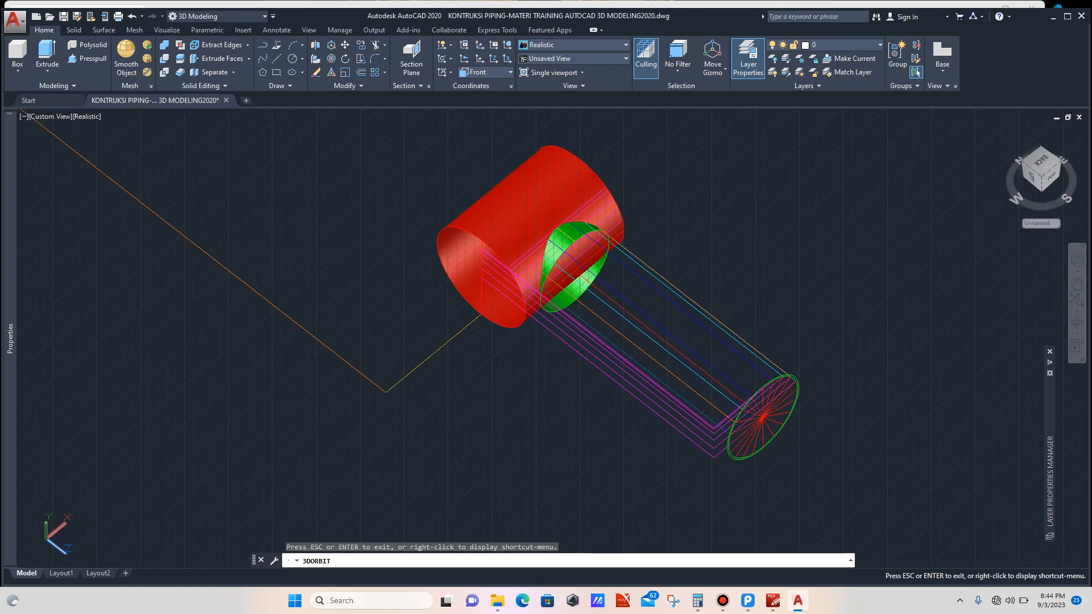
{"action": "scroll", "coordinate": [771, 346], "scroll_direction": "up", "scroll_amount": 2}
{"action": "key", "text": "Escape"}
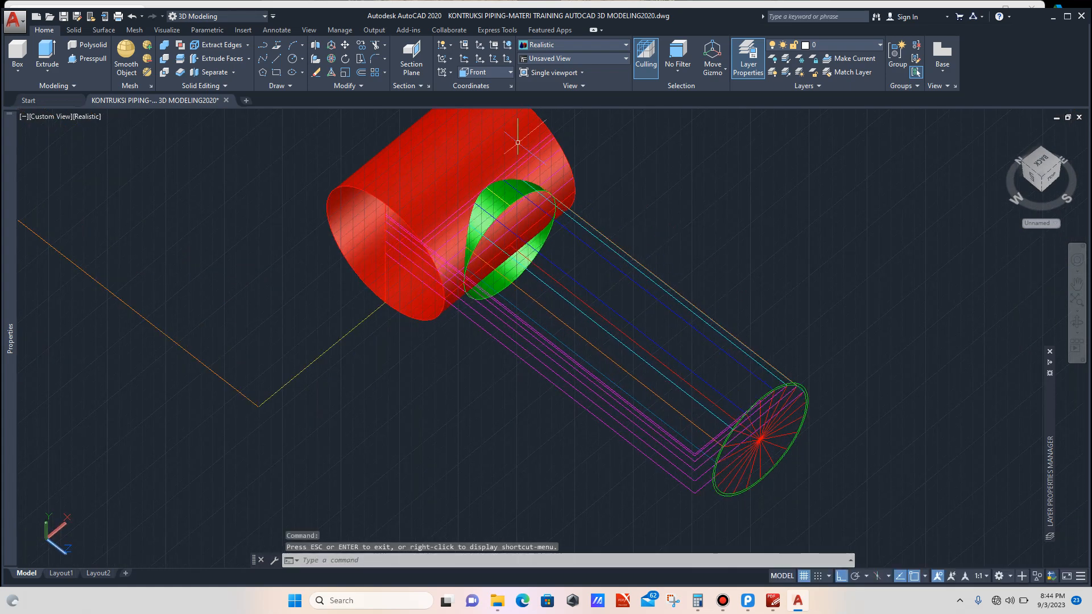
{"action": "left_click", "coordinate": [486, 73]}
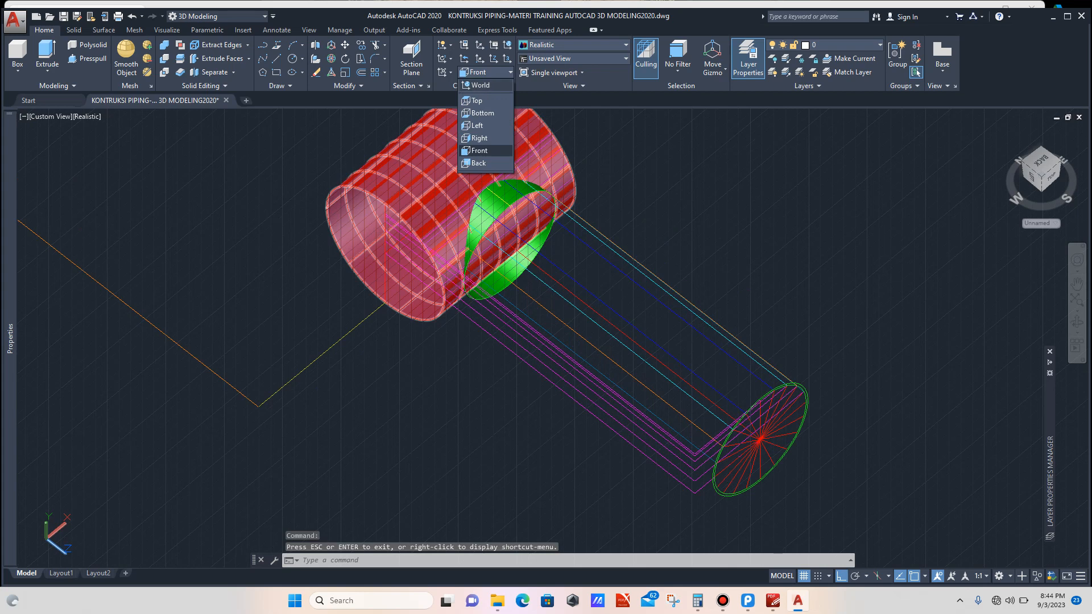
{"action": "left_click", "coordinate": [479, 139]}
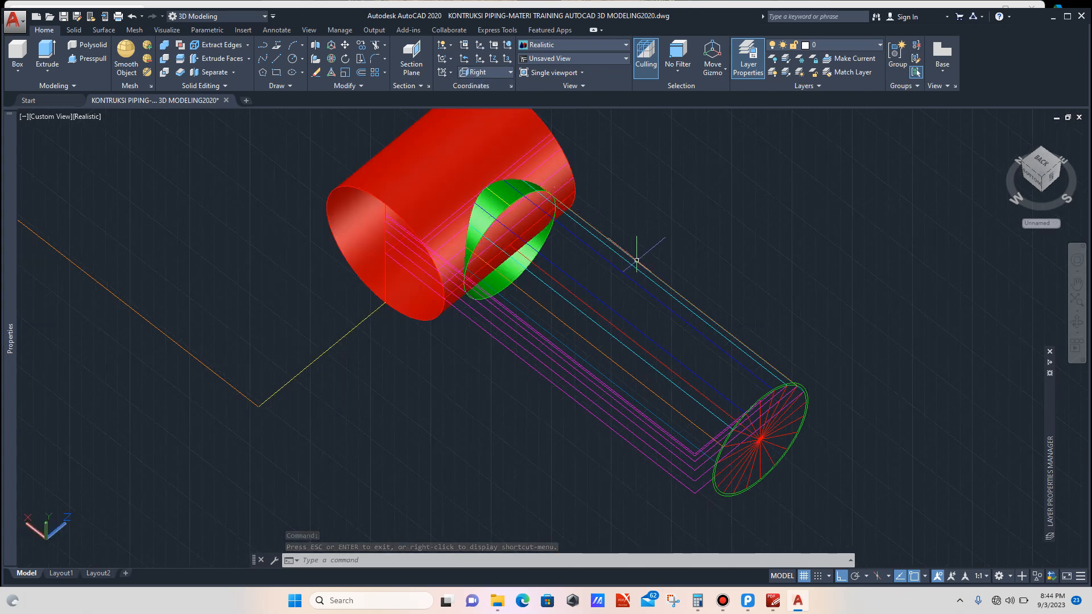
Step: Try to stretch the blue construction line's endpoint at the profile circle toward the branch surface
{"action": "scroll", "coordinate": [719, 336], "scroll_direction": "up", "scroll_amount": 2}
{"action": "left_click", "coordinate": [741, 356]}
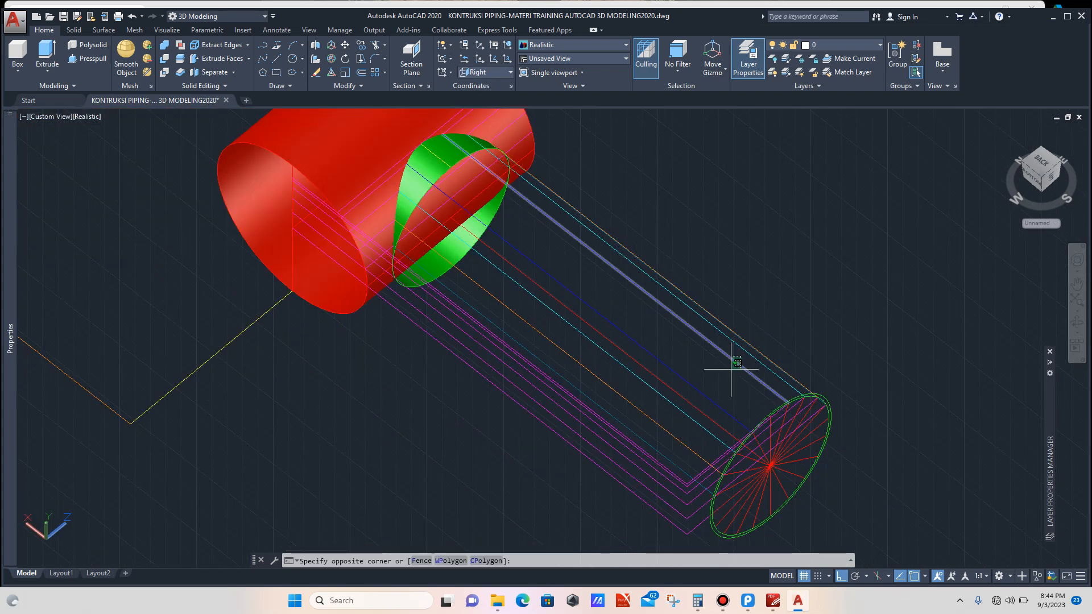
{"action": "left_click", "coordinate": [732, 366]}
{"action": "scroll", "coordinate": [770, 404], "scroll_direction": "up", "scroll_amount": 3}
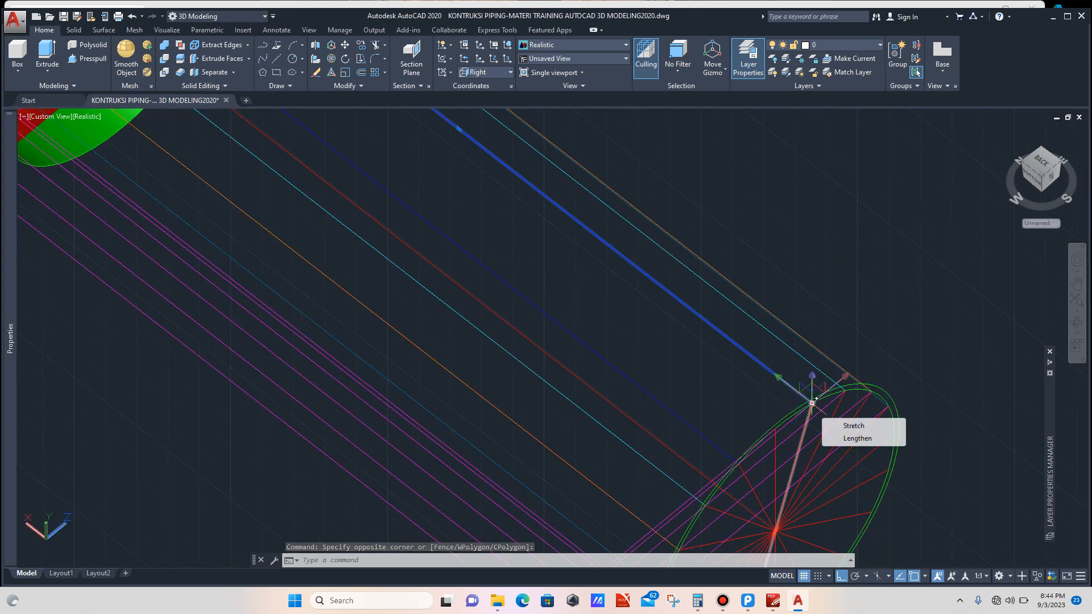
{"action": "left_click", "coordinate": [812, 402]}
{"action": "scroll", "coordinate": [776, 375], "scroll_direction": "down", "scroll_amount": 3}
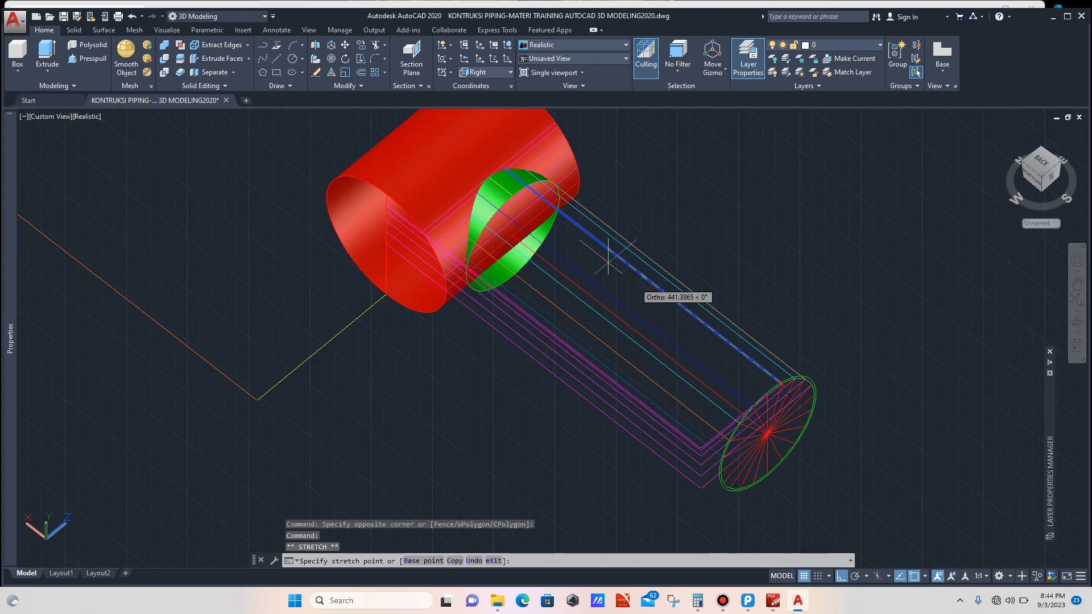
{"action": "scroll", "coordinate": [538, 199], "scroll_direction": "up", "scroll_amount": 3}
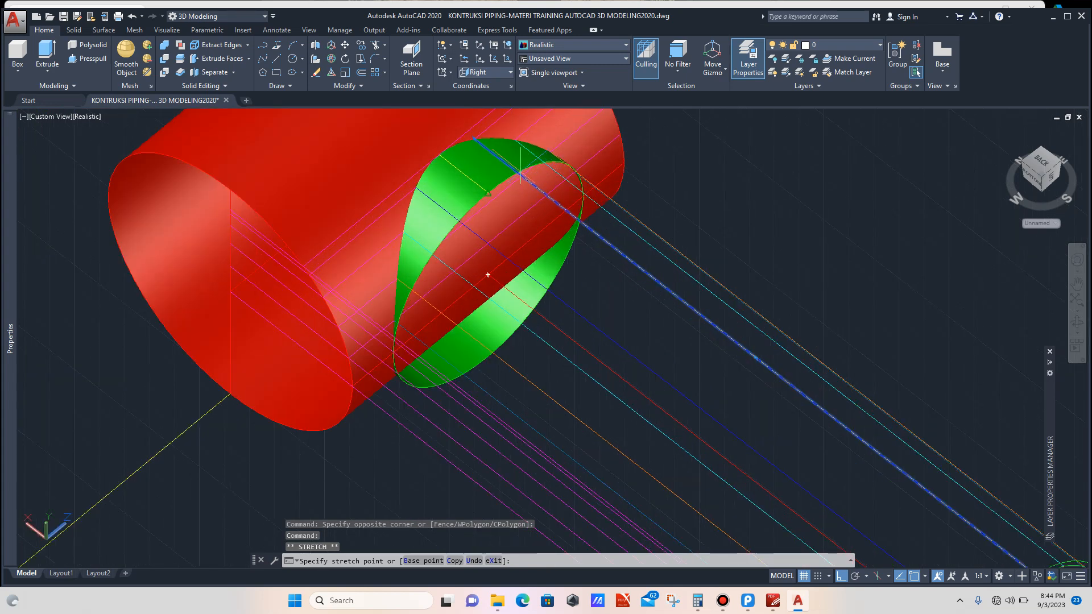
{"action": "scroll", "coordinate": [518, 170], "scroll_direction": "up", "scroll_amount": 2}
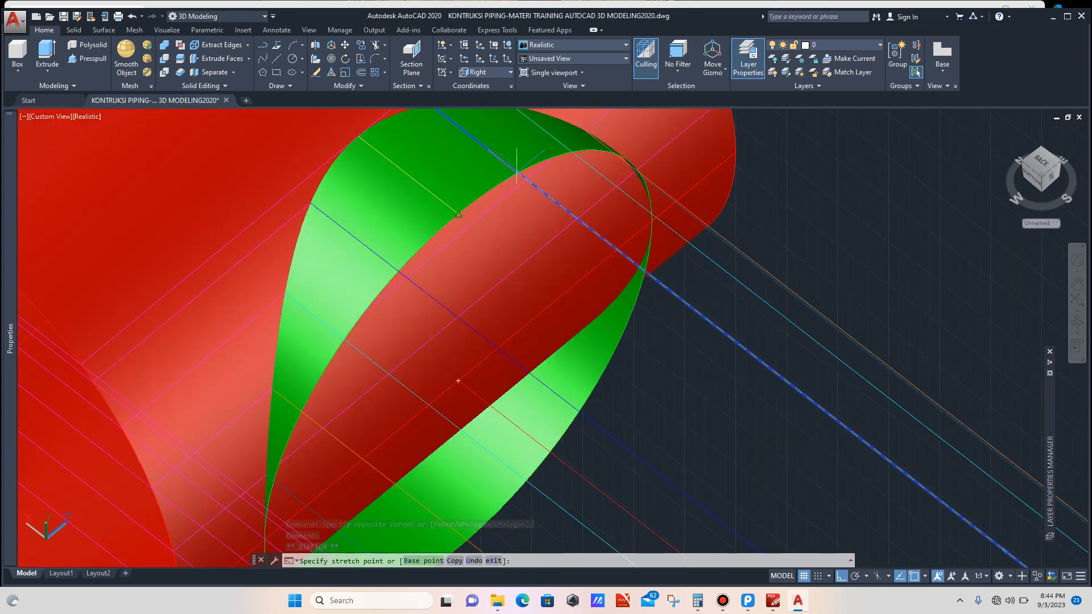
{"action": "scroll", "coordinate": [516, 171], "scroll_direction": "up", "scroll_amount": 3}
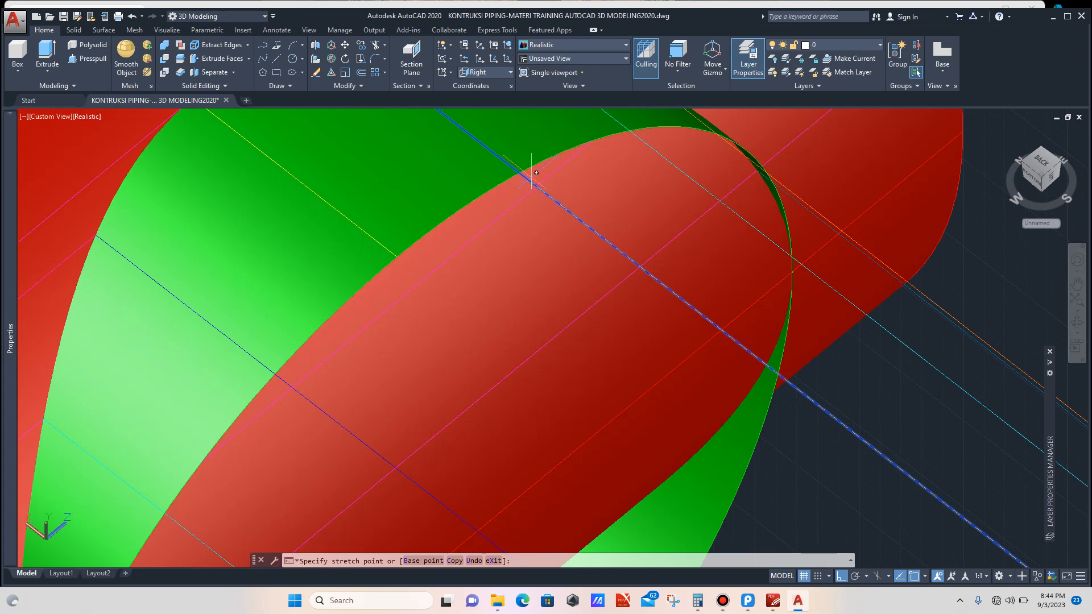
{"action": "scroll", "coordinate": [519, 167], "scroll_direction": "down", "scroll_amount": 2}
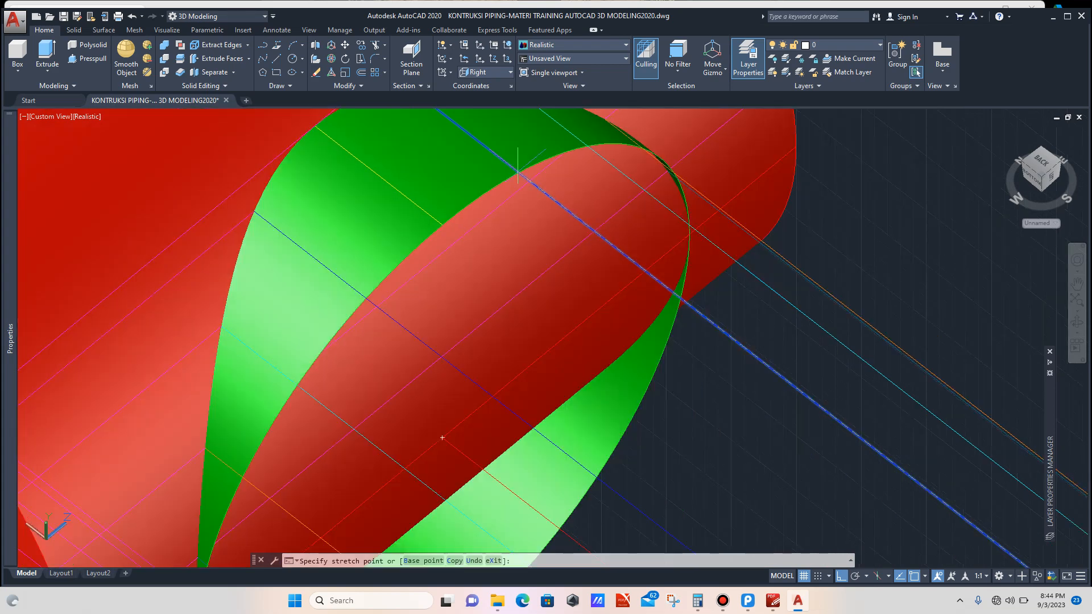
{"action": "key", "text": "Escape"}
{"action": "scroll", "coordinate": [518, 171], "scroll_direction": "down", "scroll_amount": 4}
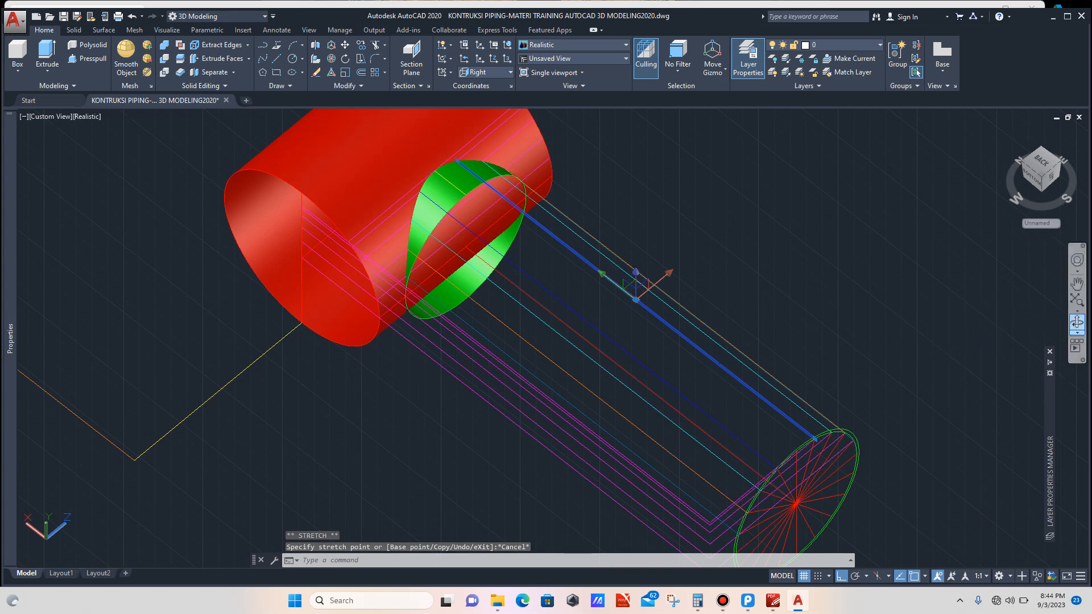
{"action": "left_click", "coordinate": [1077, 322]}
{"action": "left_click_drag", "start_coordinate": [649, 287], "coordinate": [609, 282]}
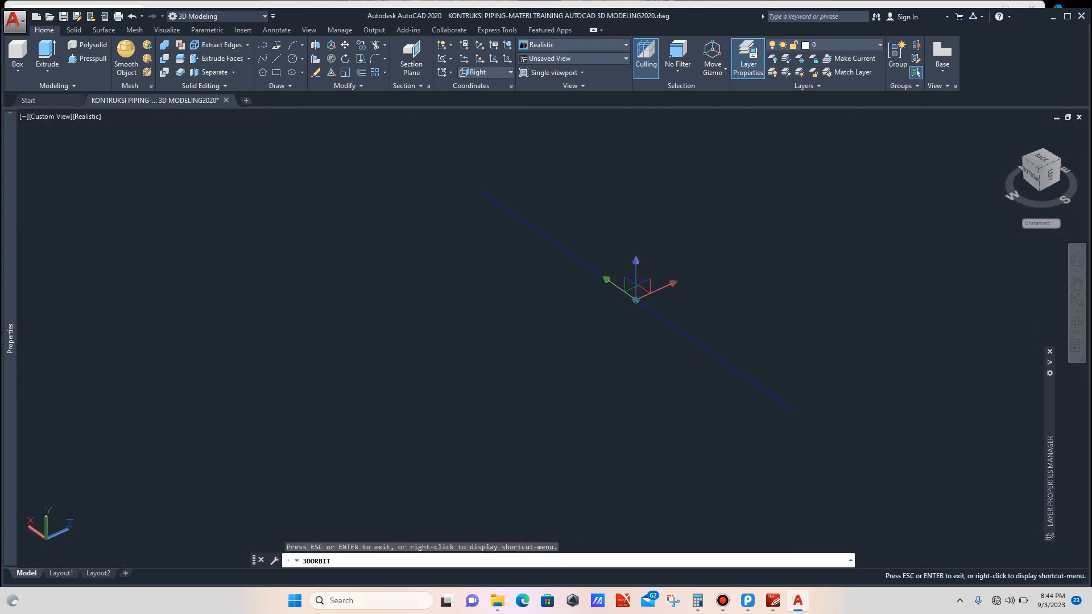
Step: Set the current UCS to Front
{"action": "key", "text": "Escape"}
{"action": "key", "text": "Escape"}
{"action": "scroll", "coordinate": [769, 321], "scroll_direction": "down", "scroll_amount": 3}
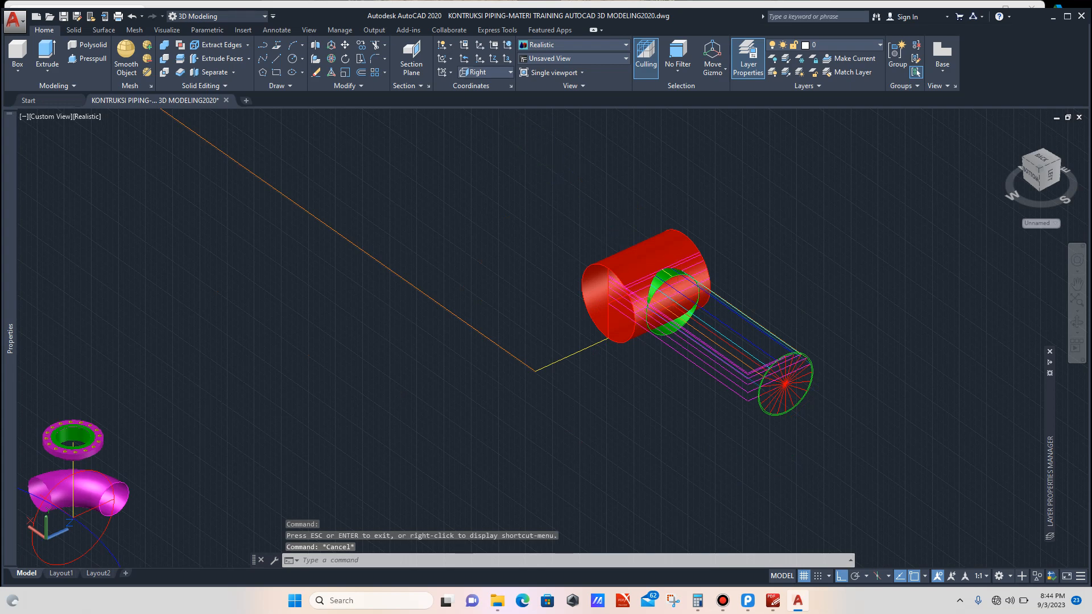
{"action": "left_click", "coordinate": [484, 72]}
{"action": "left_click", "coordinate": [484, 126]}
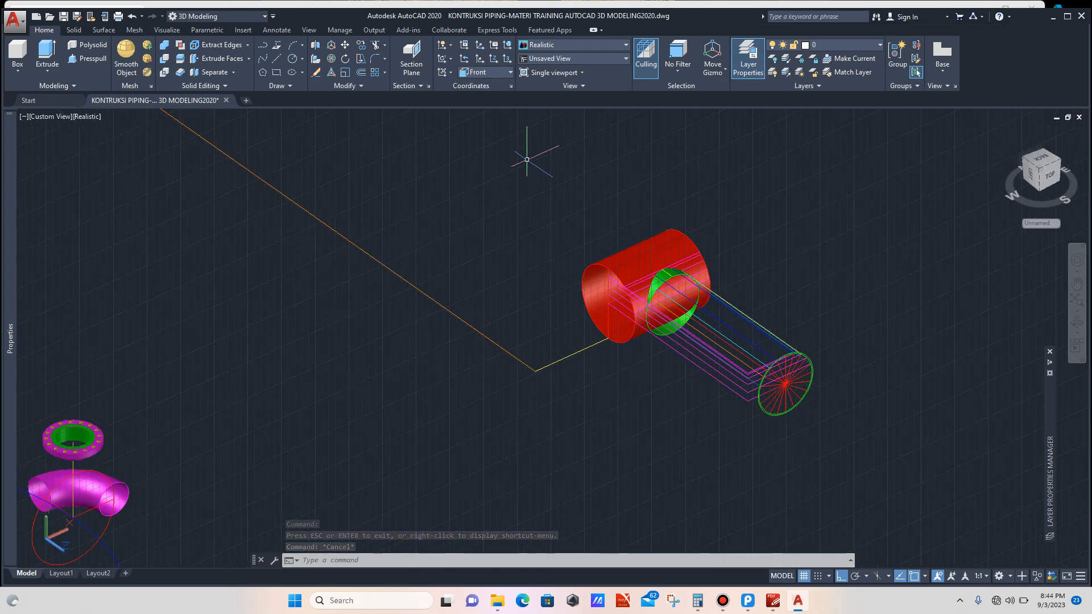
Step: Try to stretch the blue construction line's endpoint at the profile circle
{"action": "scroll", "coordinate": [739, 279], "scroll_direction": "up", "scroll_amount": 5}
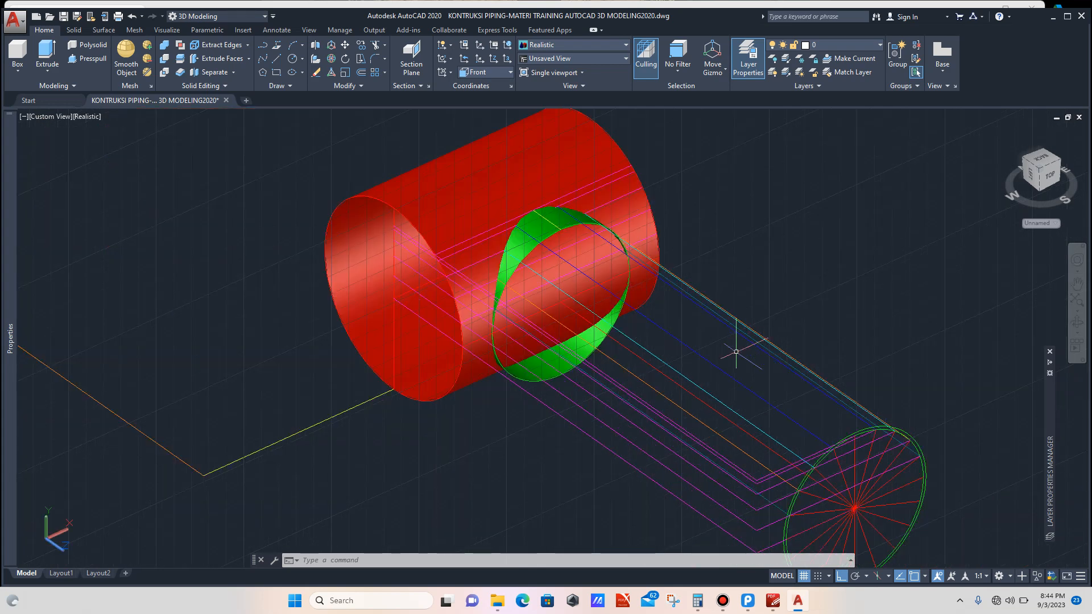
{"action": "scroll", "coordinate": [760, 396], "scroll_direction": "up", "scroll_amount": 2}
{"action": "left_click", "coordinate": [772, 394]}
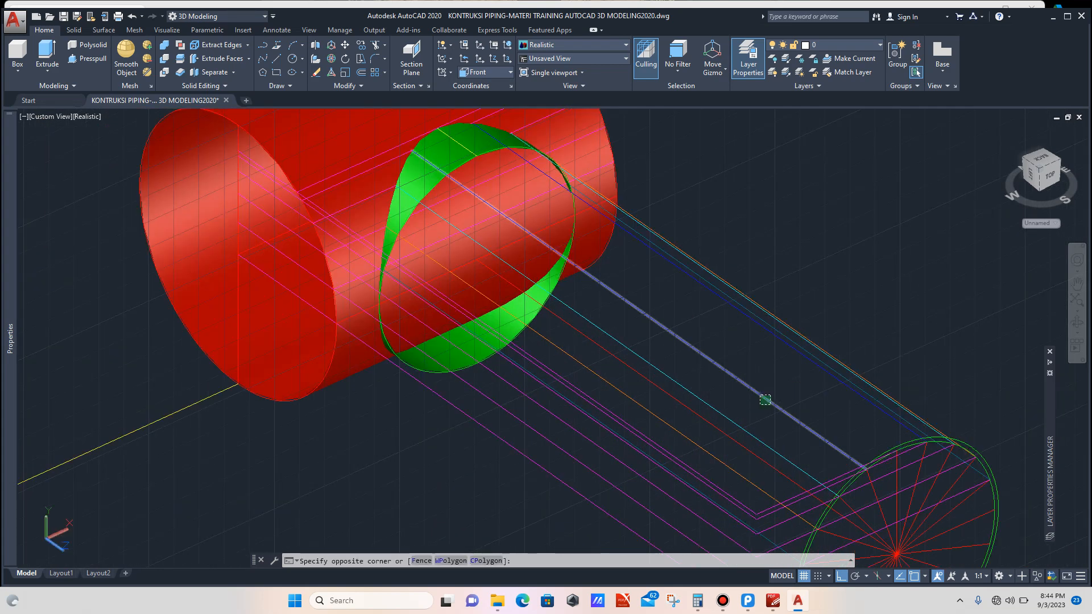
{"action": "left_click", "coordinate": [759, 404]}
{"action": "scroll", "coordinate": [866, 470], "scroll_direction": "up", "scroll_amount": 3}
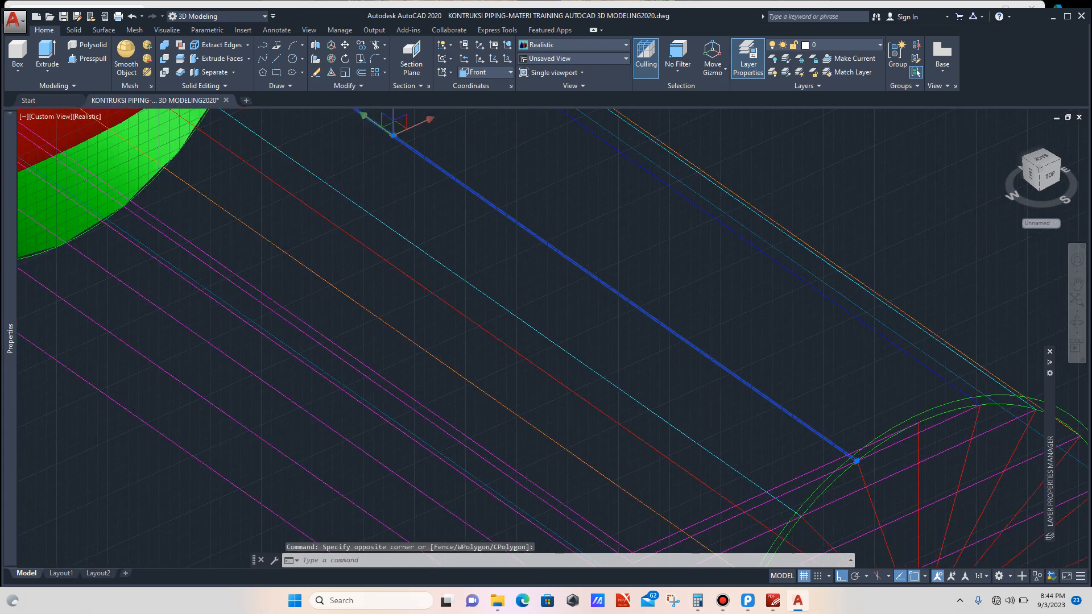
{"action": "left_click", "coordinate": [856, 461]}
{"action": "scroll", "coordinate": [836, 442], "scroll_direction": "down", "scroll_amount": 4}
{"action": "scroll", "coordinate": [495, 202], "scroll_direction": "up", "scroll_amount": 3}
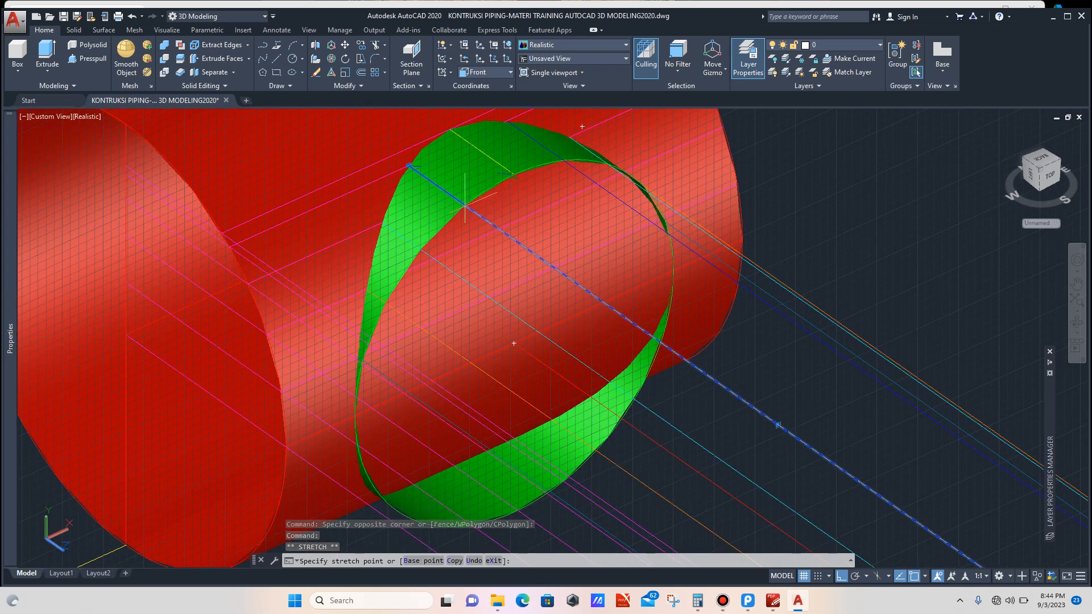
{"action": "scroll", "coordinate": [466, 202], "scroll_direction": "up", "scroll_amount": 2}
{"action": "scroll", "coordinate": [465, 202], "scroll_direction": "down", "scroll_amount": 3}
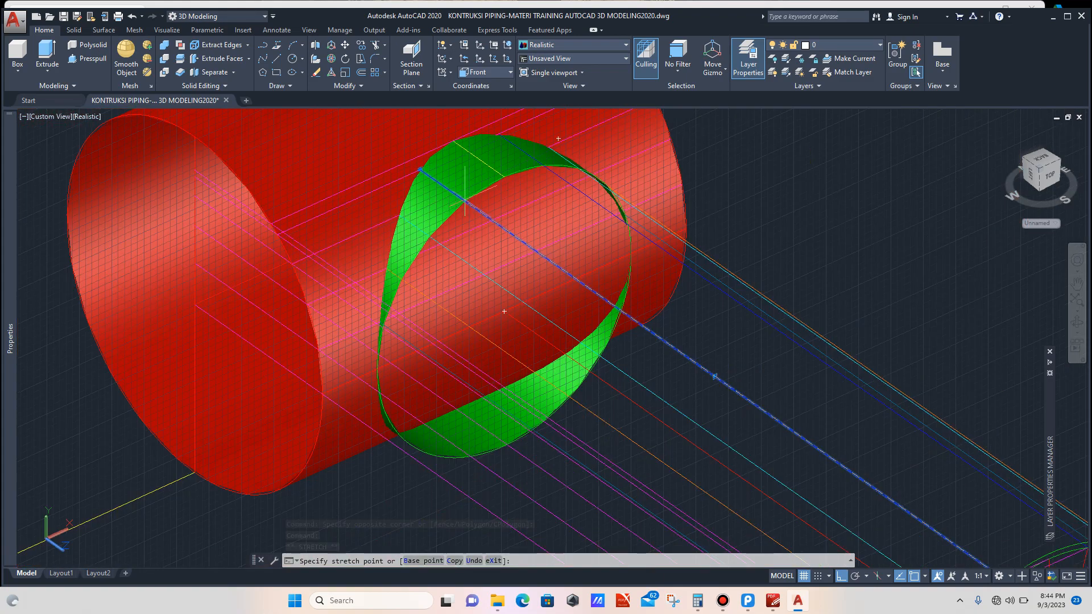
{"action": "key", "text": "Escape"}
{"action": "scroll", "coordinate": [542, 215], "scroll_direction": "down", "scroll_amount": 4}
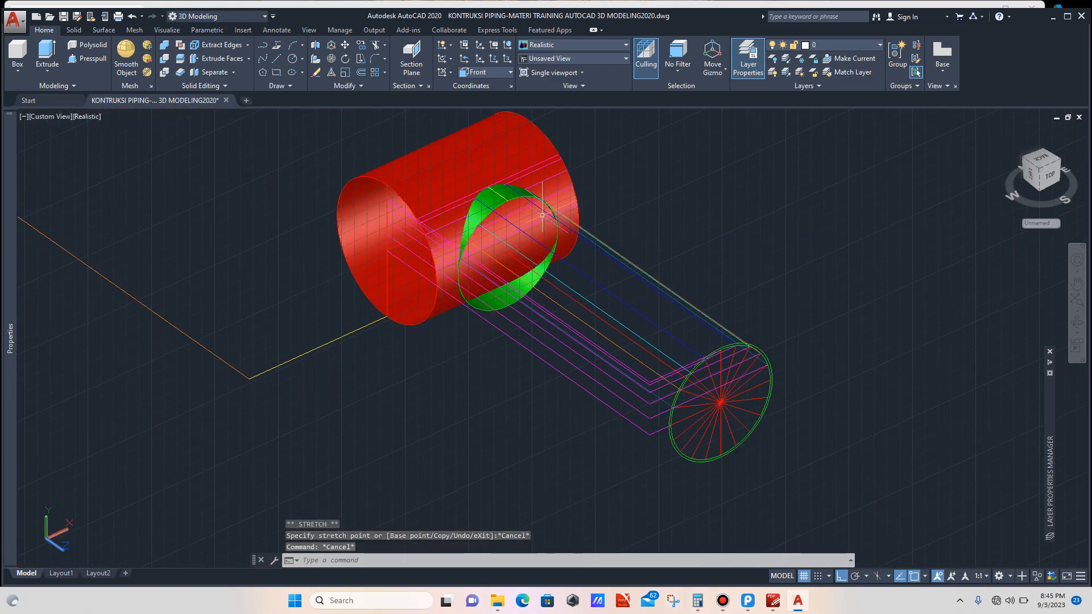
Step: Set the current UCS back to World
{"action": "left_click", "coordinate": [486, 72]}
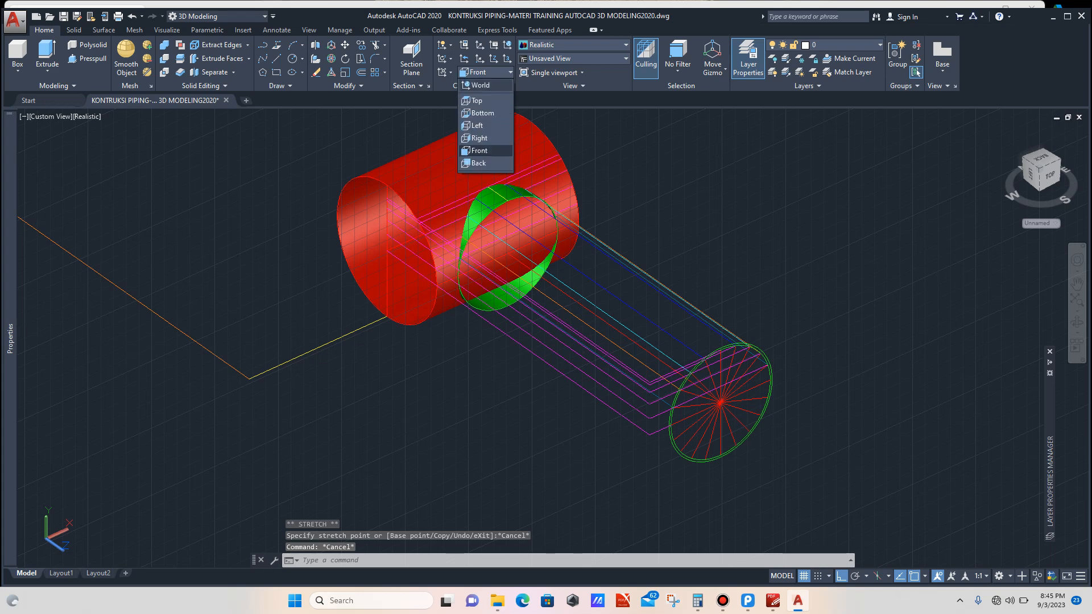
{"action": "left_click", "coordinate": [481, 85]}
{"action": "scroll", "coordinate": [572, 254], "scroll_direction": "down", "scroll_amount": 2}
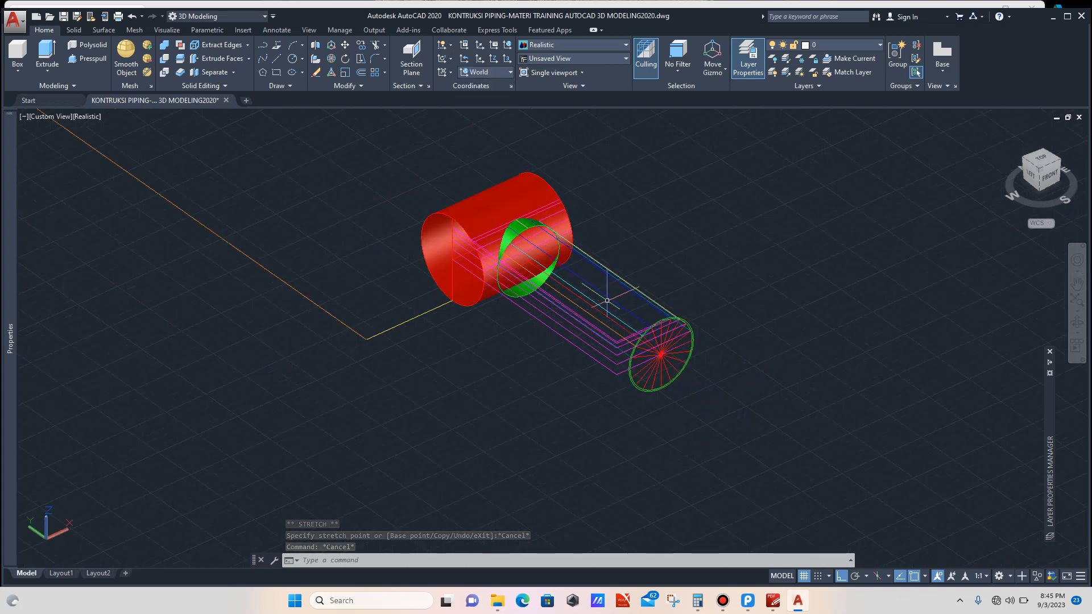
Step: Try again to stretch the blue construction line from its endpoint on the profile circle
{"action": "scroll", "coordinate": [644, 322], "scroll_direction": "up", "scroll_amount": 3}
{"action": "scroll", "coordinate": [644, 321], "scroll_direction": "up", "scroll_amount": 3}
{"action": "left_click", "coordinate": [653, 310]}
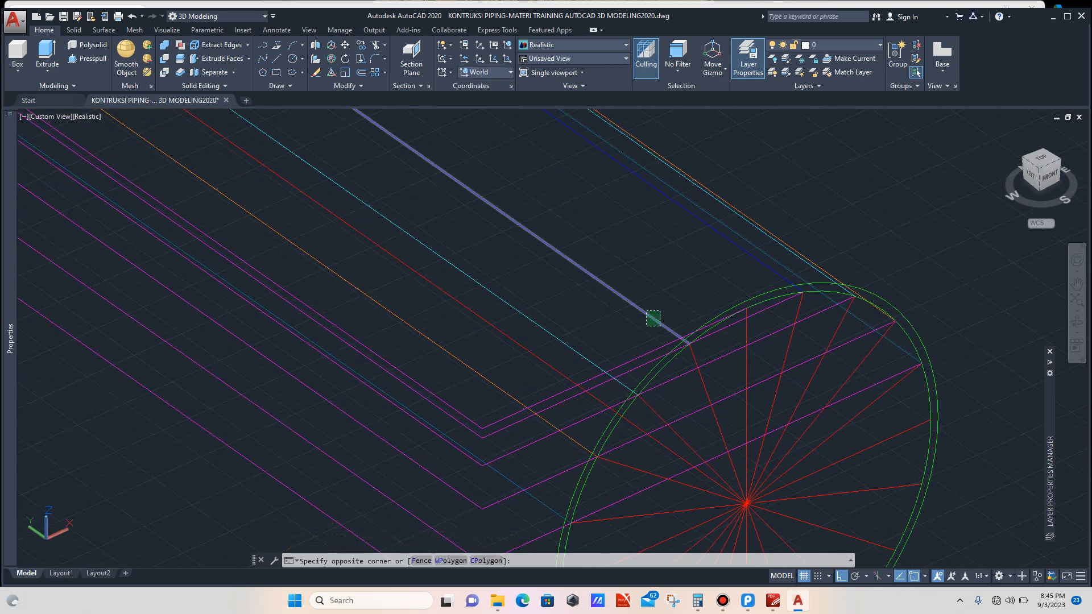
{"action": "scroll", "coordinate": [682, 341], "scroll_direction": "up", "scroll_amount": 3}
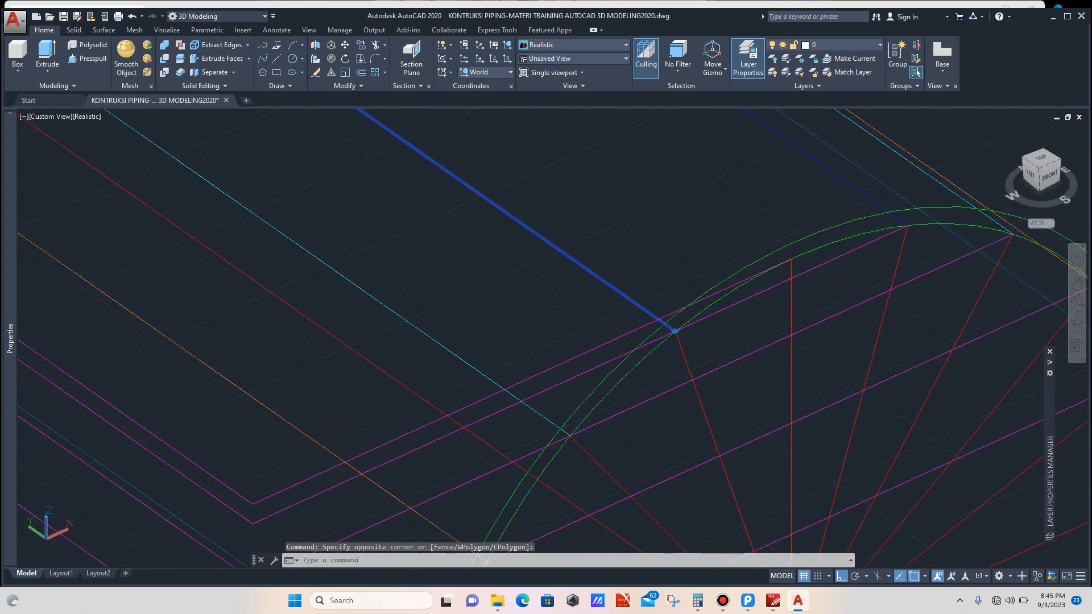
{"action": "left_click", "coordinate": [663, 321]}
{"action": "left_click", "coordinate": [664, 320]}
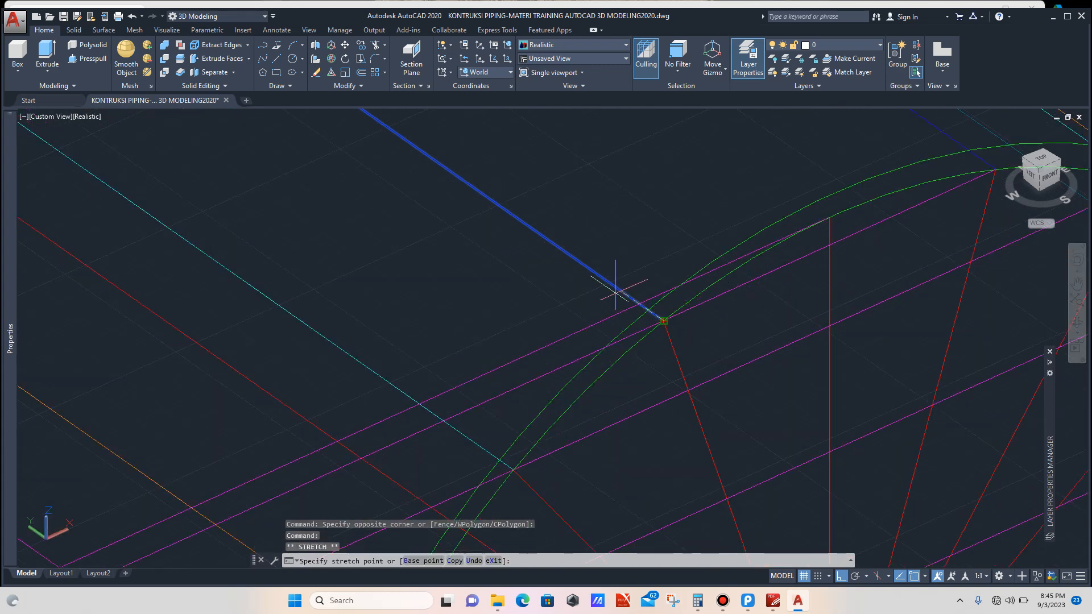
{"action": "scroll", "coordinate": [608, 288], "scroll_direction": "down", "scroll_amount": 3}
{"action": "scroll", "coordinate": [607, 289], "scroll_direction": "down", "scroll_amount": 9}
{"action": "scroll", "coordinate": [556, 244], "scroll_direction": "up", "scroll_amount": 6}
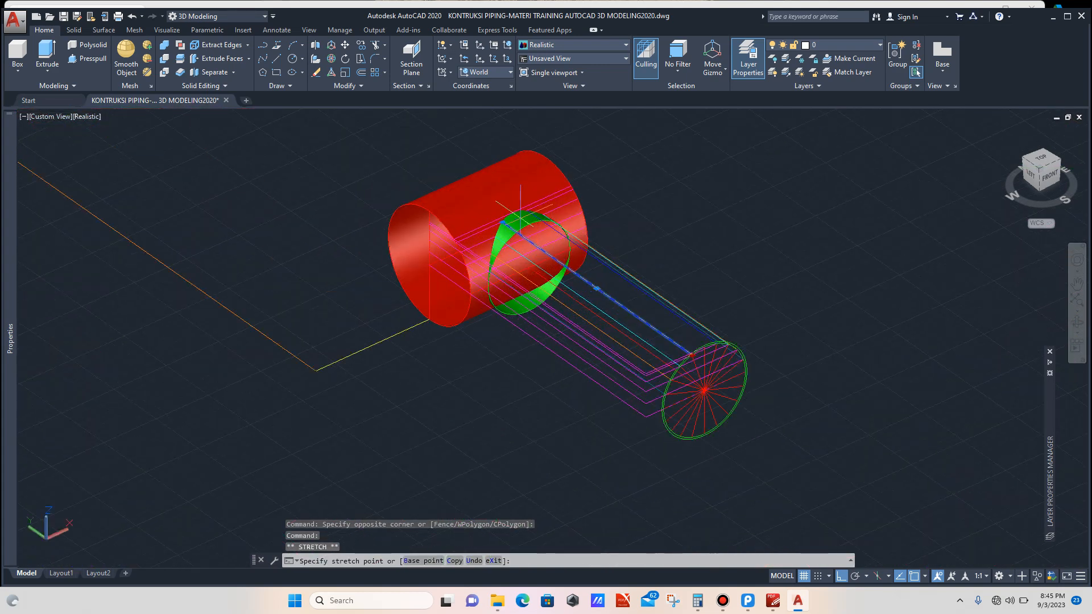
{"action": "scroll", "coordinate": [520, 223], "scroll_direction": "up", "scroll_amount": 2}
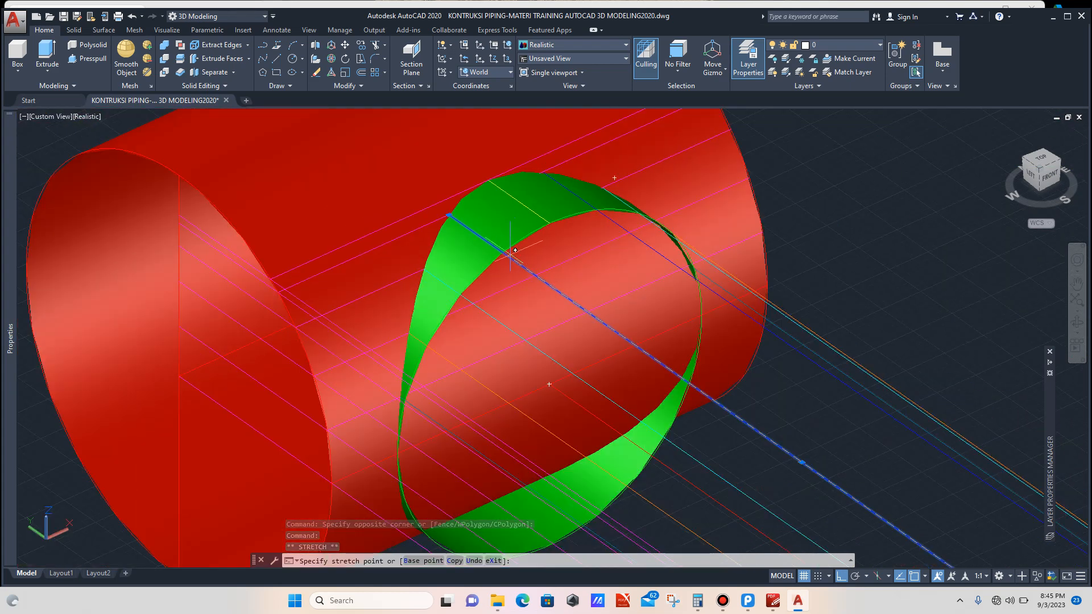
{"action": "key", "text": "Escape"}
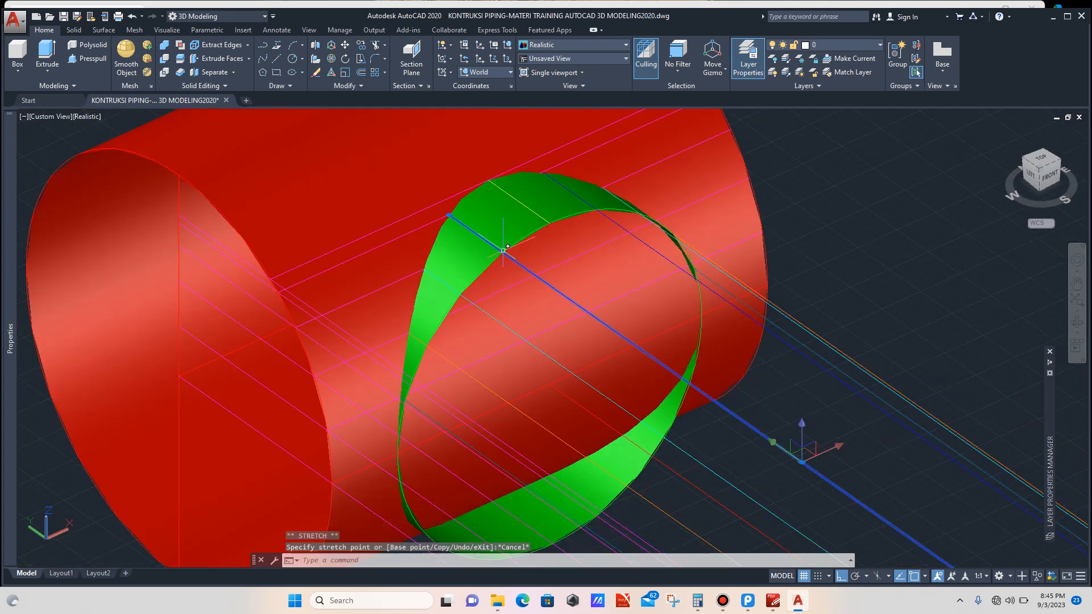
{"action": "scroll", "coordinate": [509, 239], "scroll_direction": "down", "scroll_amount": 5}
{"action": "scroll", "coordinate": [511, 233], "scroll_direction": "down", "scroll_amount": 3}
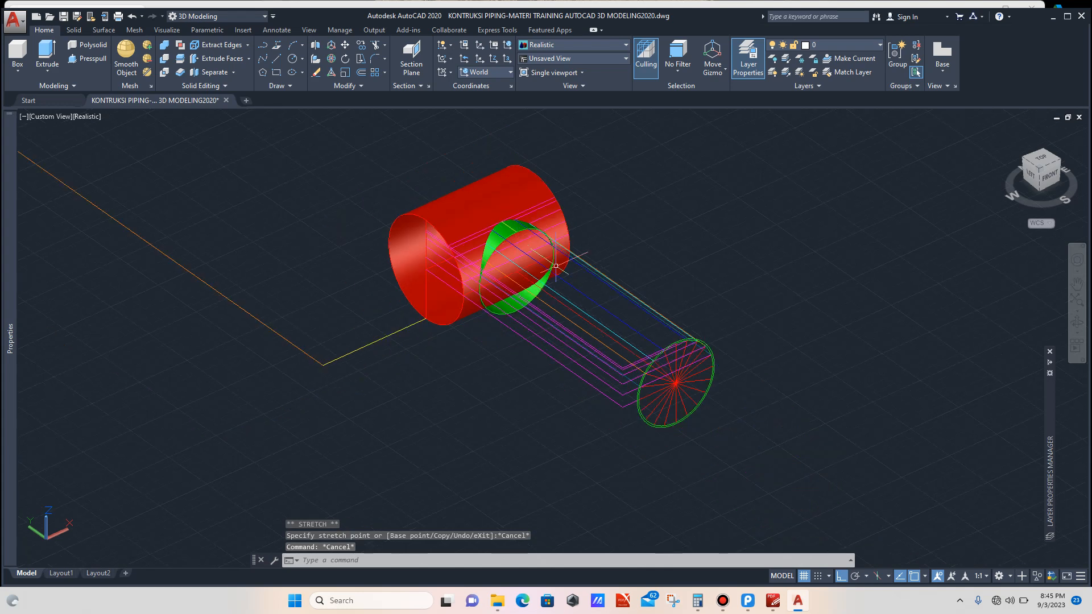
{"action": "scroll", "coordinate": [708, 390], "scroll_direction": "up", "scroll_amount": 5}
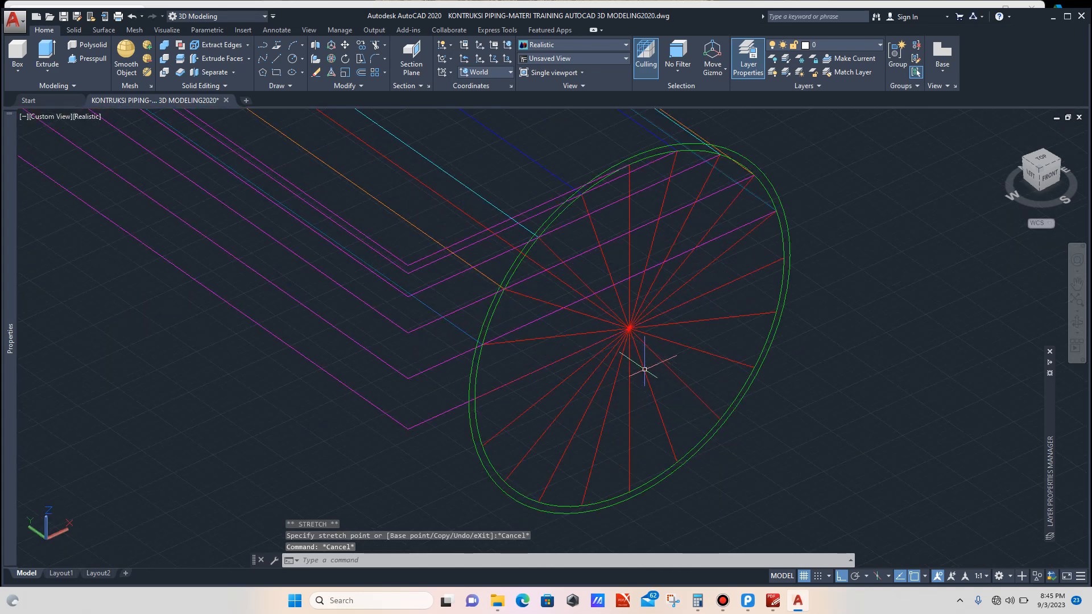
{"action": "scroll", "coordinate": [655, 336], "scroll_direction": "up", "scroll_amount": 3}
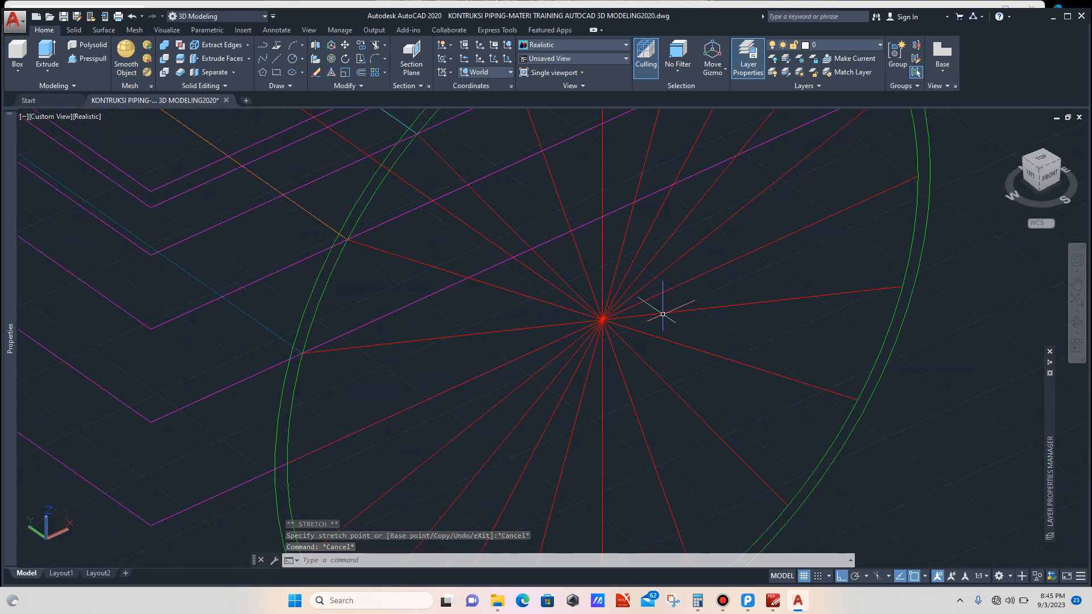
{"action": "left_click", "coordinate": [705, 285]}
{"action": "left_click", "coordinate": [584, 364]}
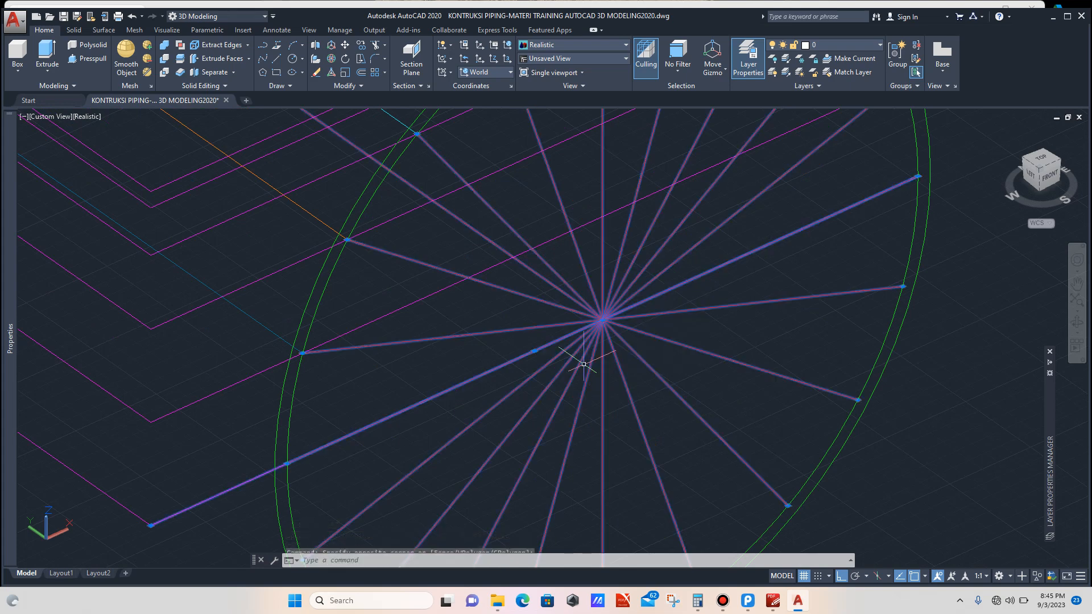
{"action": "scroll", "coordinate": [583, 364], "scroll_direction": "down", "scroll_amount": 3}
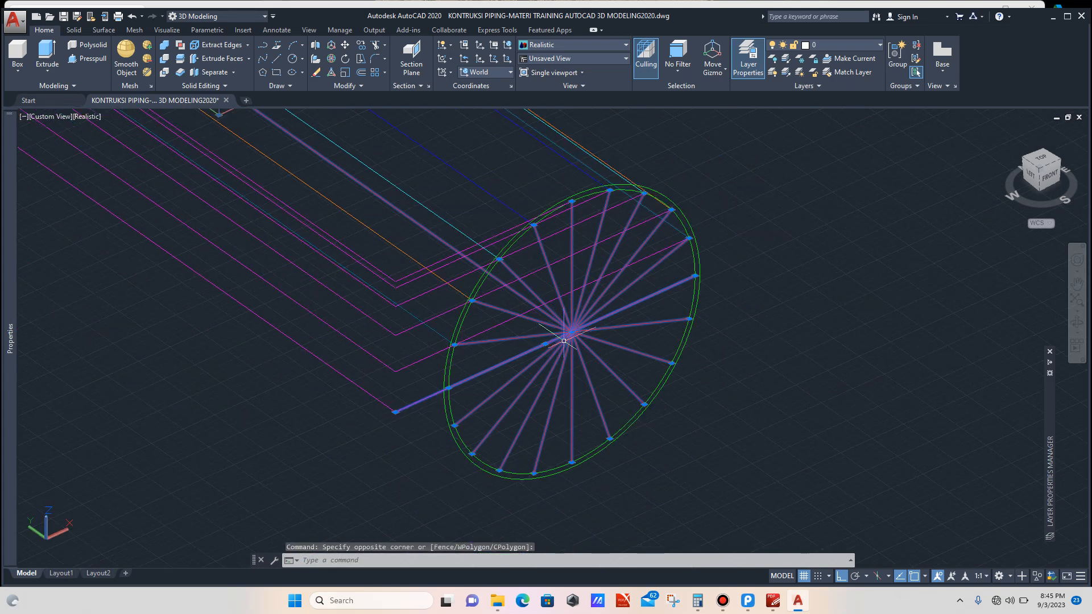
{"action": "key", "text": "Escape"}
Step: Copy the profile circle's radial spoke lines from its centre to the centre of the branch opening on the main pipe
{"action": "scroll", "coordinate": [590, 354], "scroll_direction": "up", "scroll_amount": 3}
{"action": "left_click", "coordinate": [674, 309]}
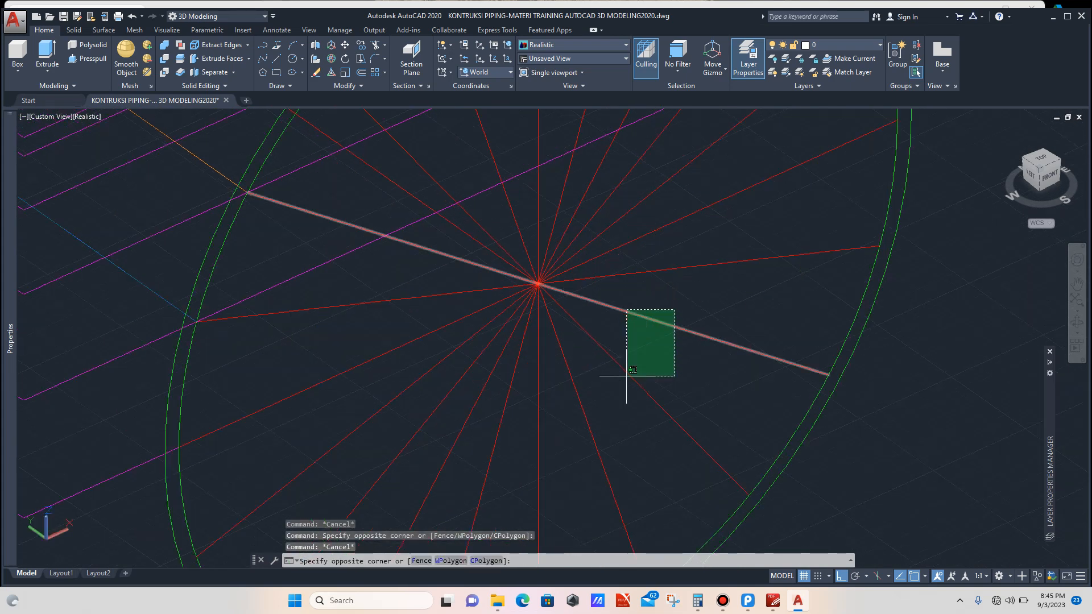
{"action": "left_click", "coordinate": [596, 479]}
{"action": "left_click", "coordinate": [599, 418]}
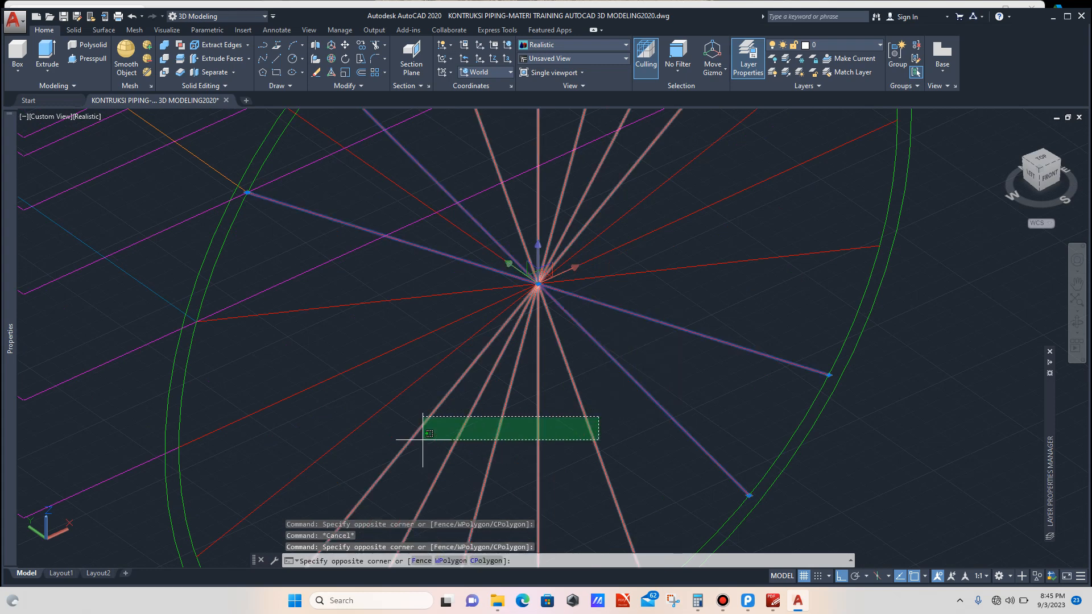
{"action": "left_click", "coordinate": [365, 443]}
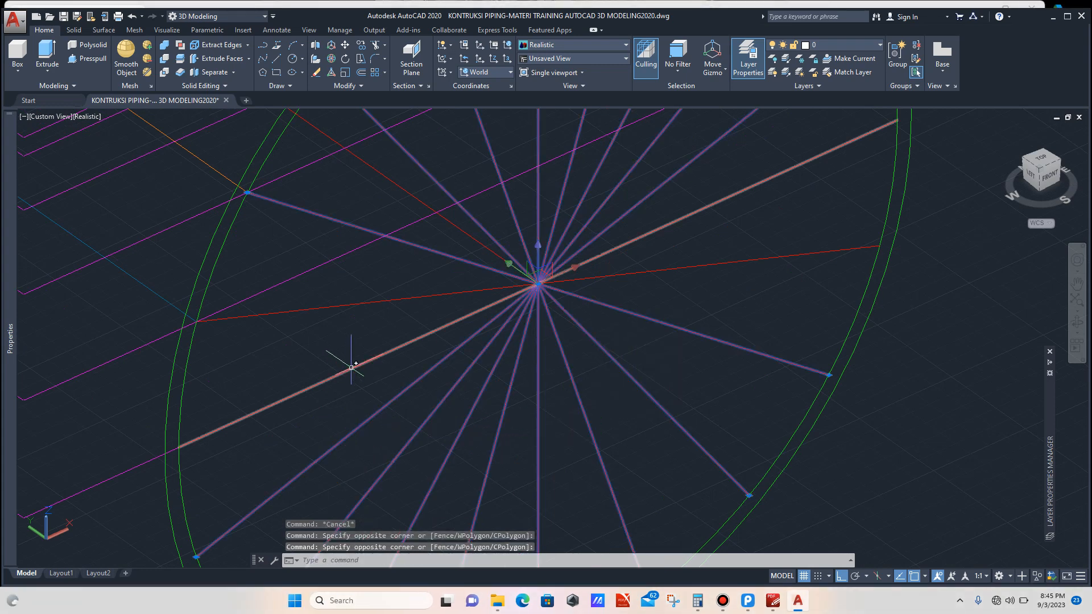
{"action": "left_click", "coordinate": [356, 286]}
{"action": "left_click", "coordinate": [341, 314]}
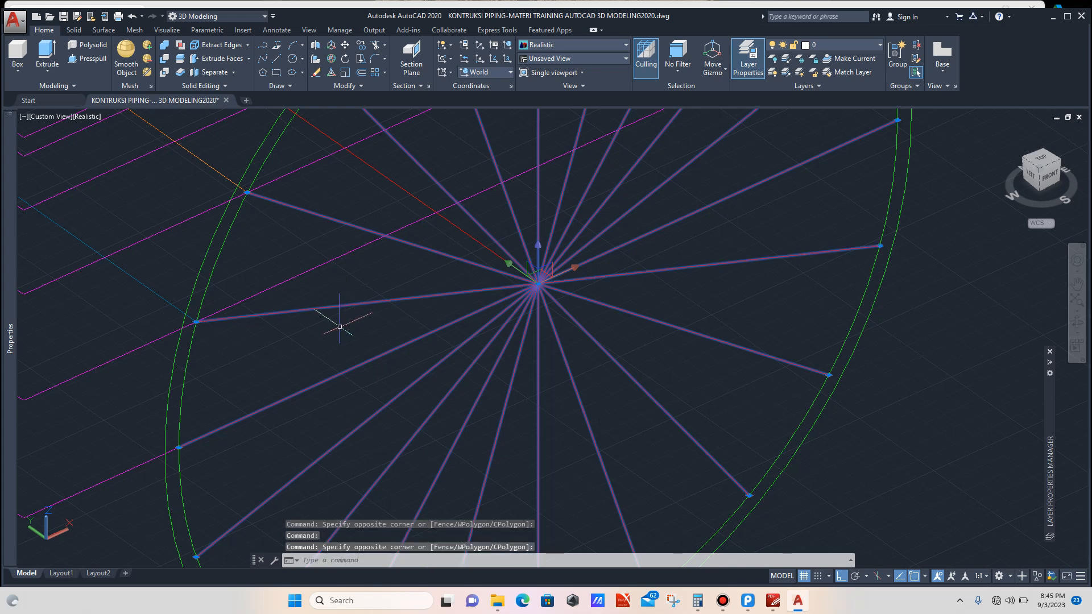
{"action": "scroll", "coordinate": [340, 329], "scroll_direction": "down", "scroll_amount": 4}
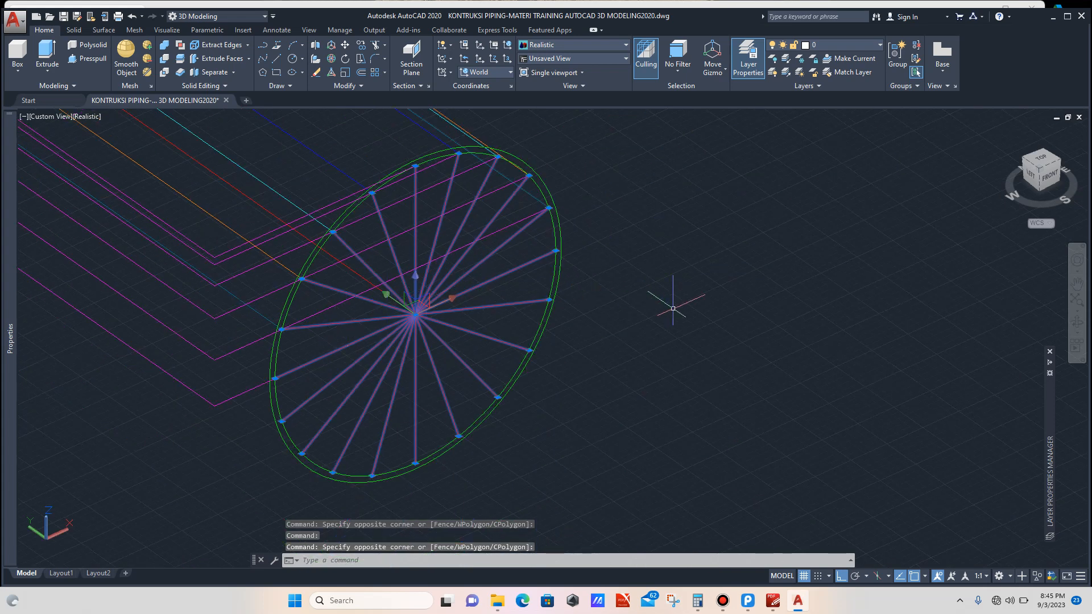
{"action": "type", "text": "co"}
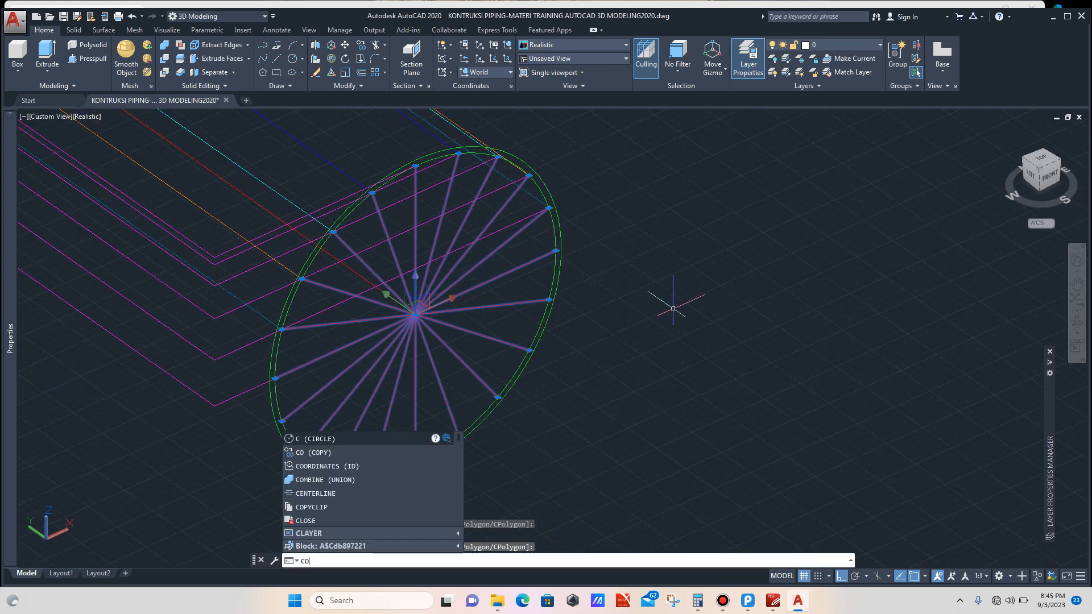
{"action": "key", "text": "Return"}
{"action": "scroll", "coordinate": [401, 330], "scroll_direction": "up", "scroll_amount": 3}
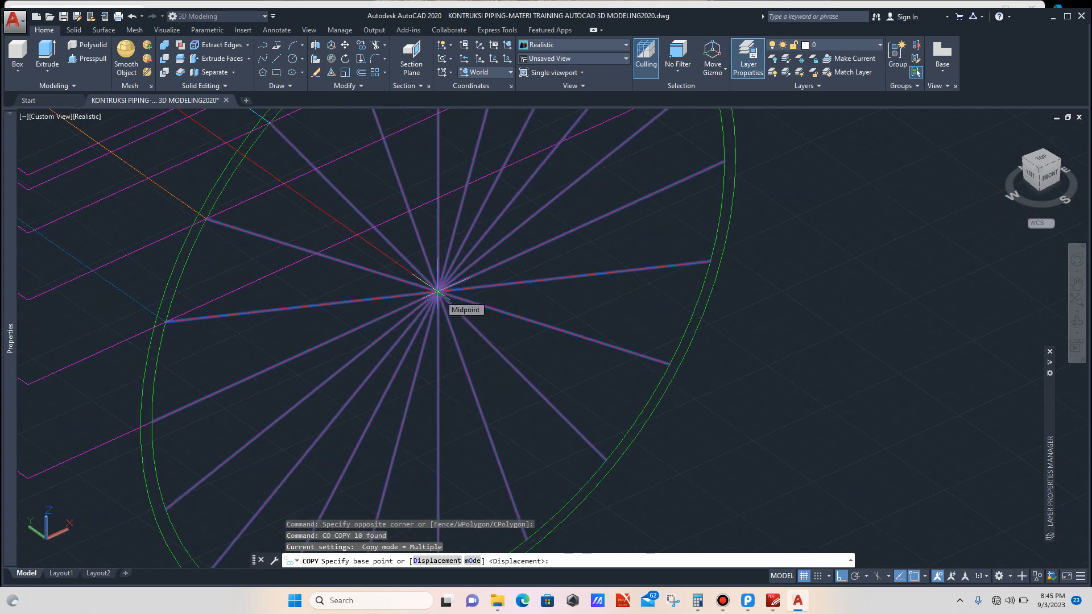
{"action": "left_click", "coordinate": [438, 293]}
{"action": "scroll", "coordinate": [495, 295], "scroll_direction": "down", "scroll_amount": 5}
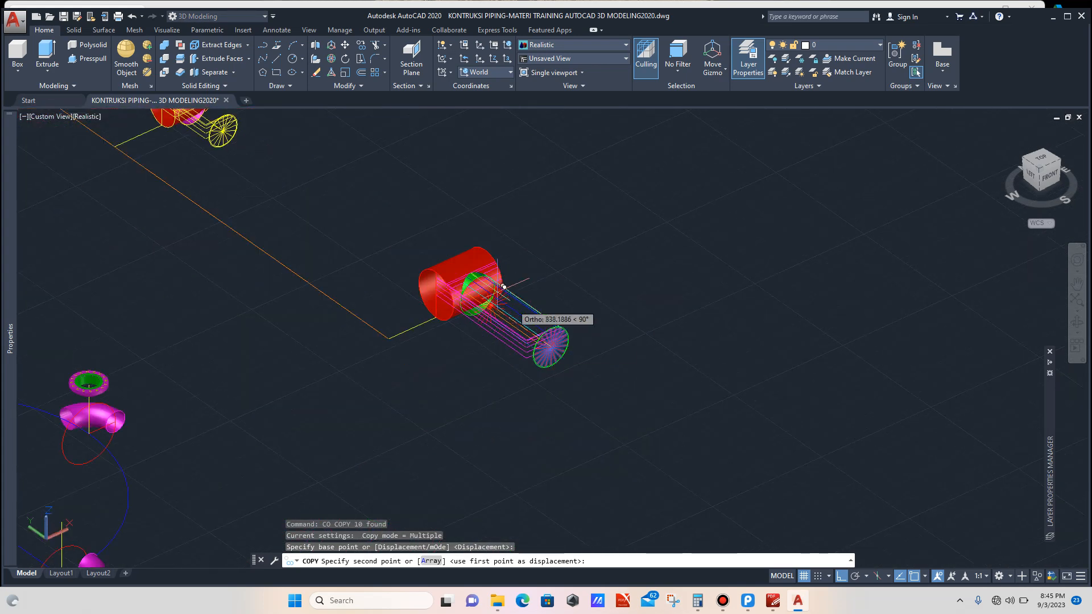
{"action": "scroll", "coordinate": [504, 287], "scroll_direction": "up", "scroll_amount": 6}
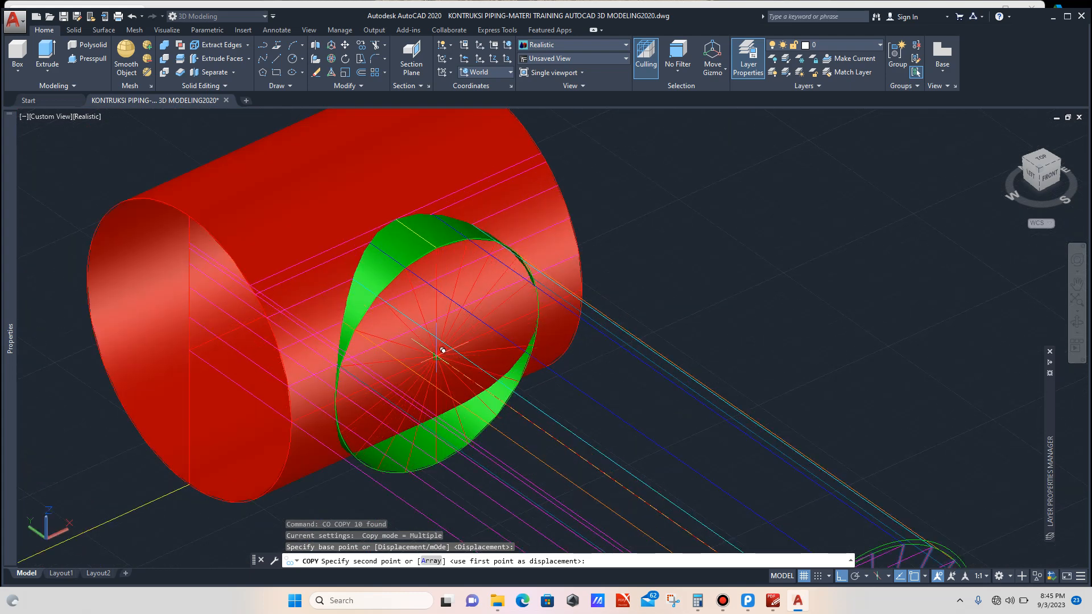
{"action": "left_click", "coordinate": [443, 350]}
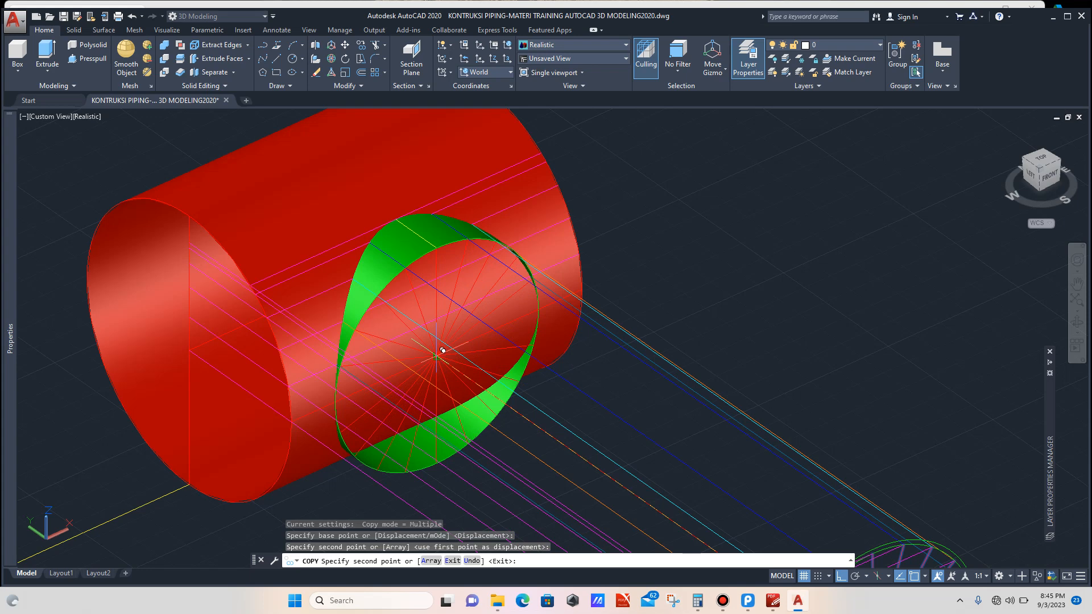
{"action": "key", "text": "Escape"}
{"action": "scroll", "coordinate": [480, 321], "scroll_direction": "down", "scroll_amount": 3}
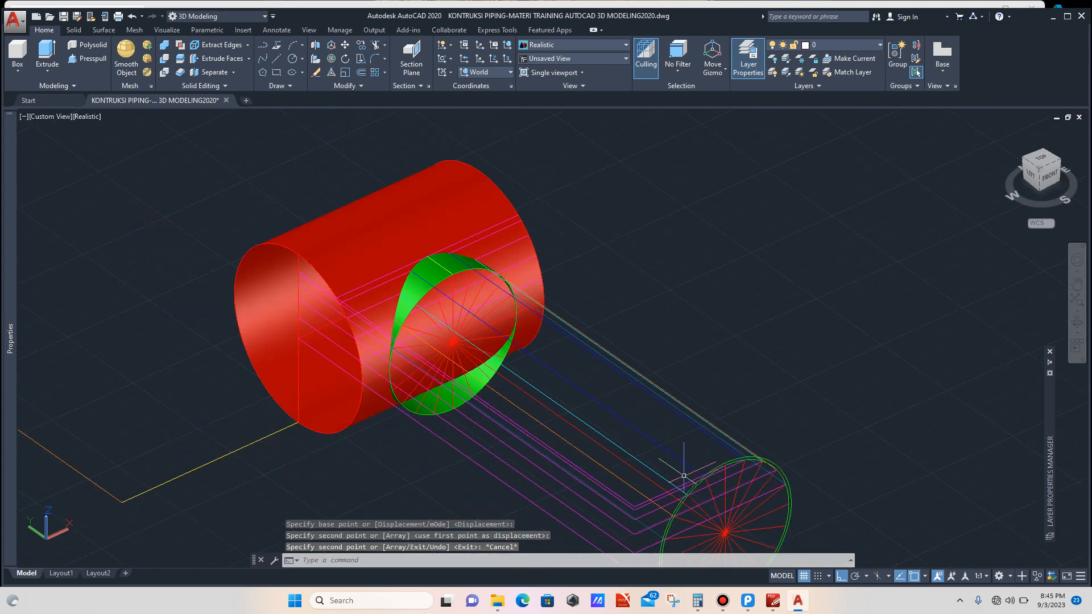
Step: Stretch the blue construction line's endpoint from the profile circle to the edge of the branch opening on the main pipe
{"action": "scroll", "coordinate": [684, 475], "scroll_direction": "up", "scroll_amount": 3}
{"action": "left_click", "coordinate": [701, 447]}
{"action": "left_click", "coordinate": [700, 467]}
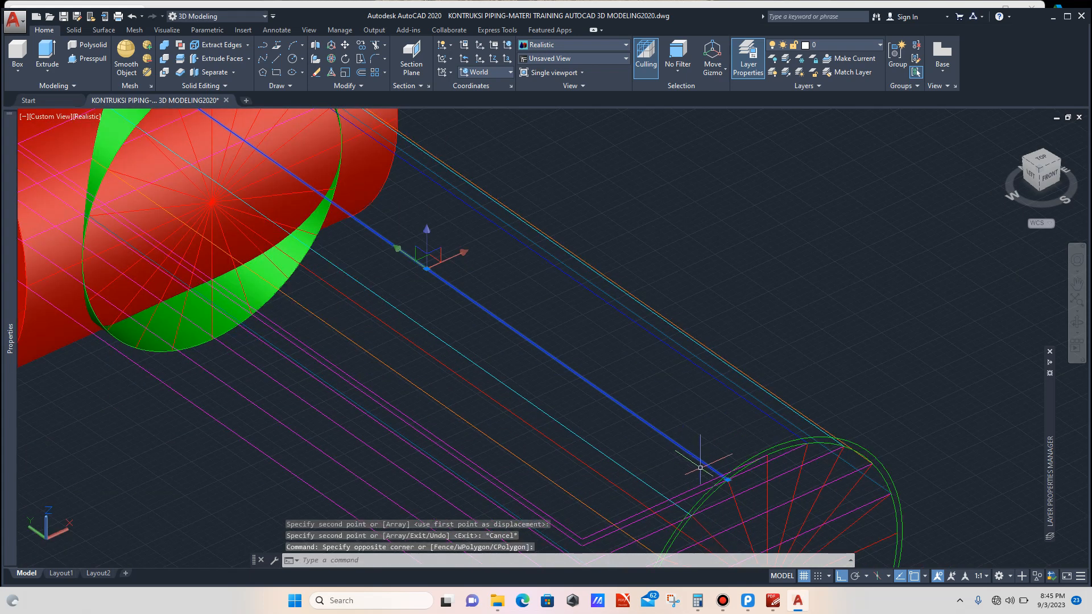
{"action": "scroll", "coordinate": [737, 491], "scroll_direction": "up", "scroll_amount": 3}
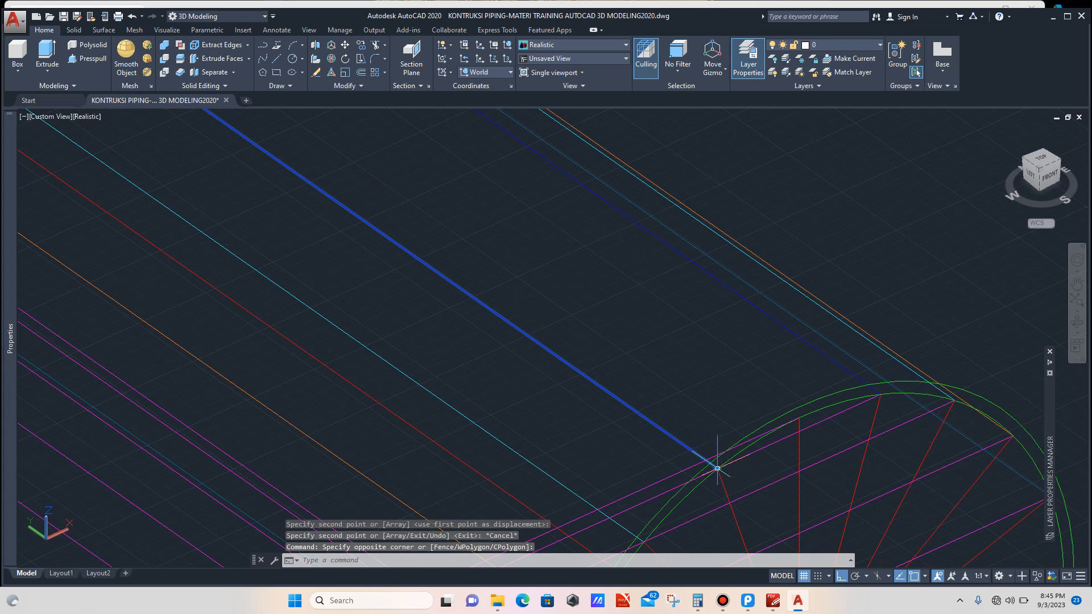
{"action": "left_click", "coordinate": [718, 468]}
{"action": "scroll", "coordinate": [700, 452], "scroll_direction": "down", "scroll_amount": 5}
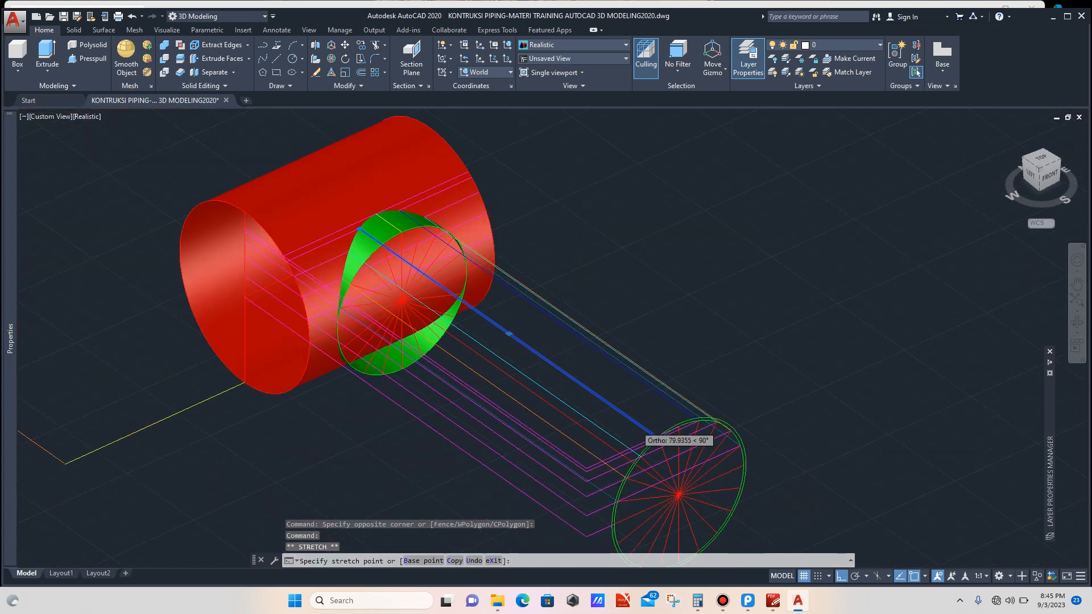
{"action": "scroll", "coordinate": [506, 335], "scroll_direction": "up", "scroll_amount": 3}
{"action": "scroll", "coordinate": [506, 332], "scroll_direction": "up", "scroll_amount": 1}
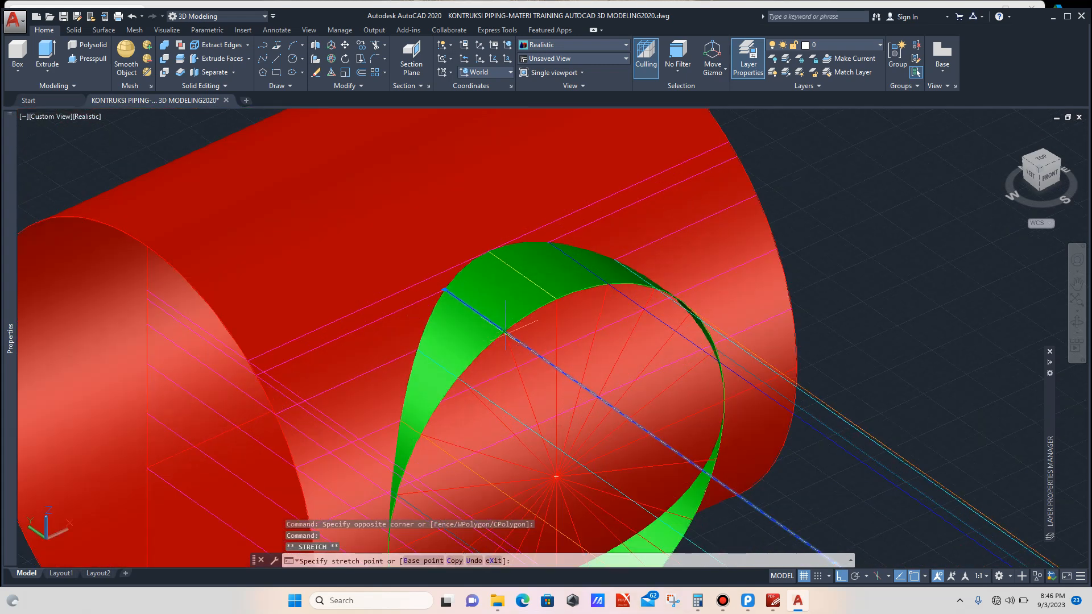
{"action": "left_click", "coordinate": [504, 331]}
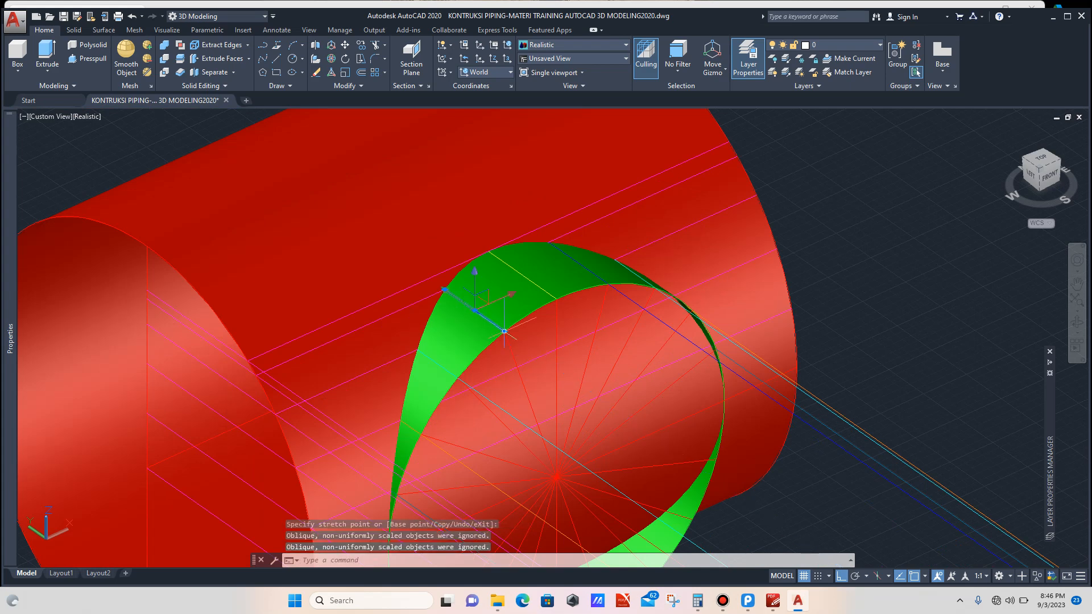
{"action": "key", "text": "Escape"}
Step: Stretch the cyan construction line's endpoint from the profile circle onto the branch opening's edge
{"action": "scroll", "coordinate": [509, 311], "scroll_direction": "down", "scroll_amount": 6}
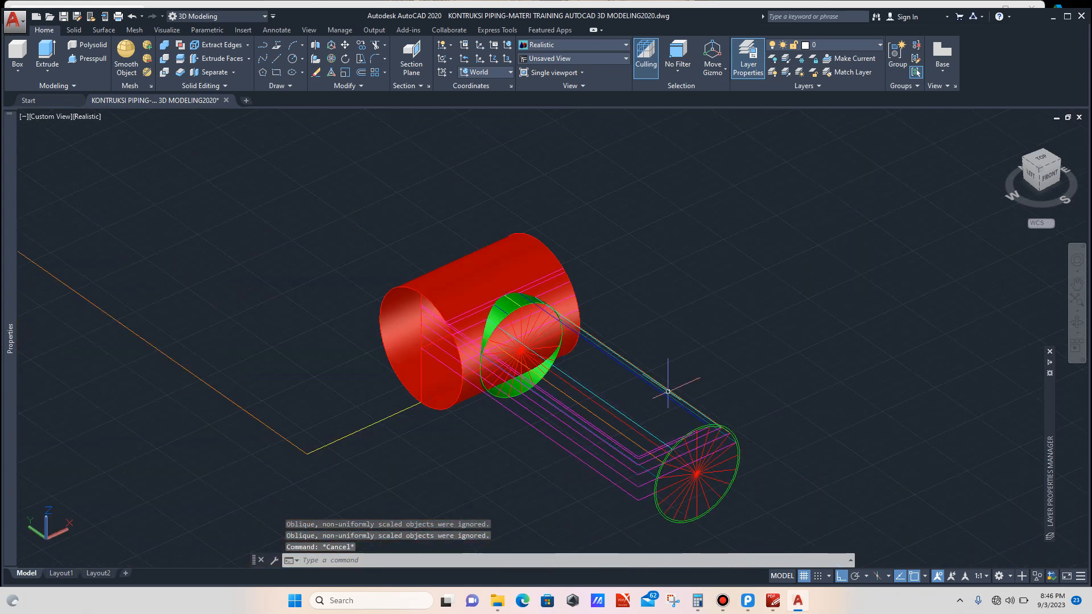
{"action": "scroll", "coordinate": [699, 433], "scroll_direction": "up", "scroll_amount": 5}
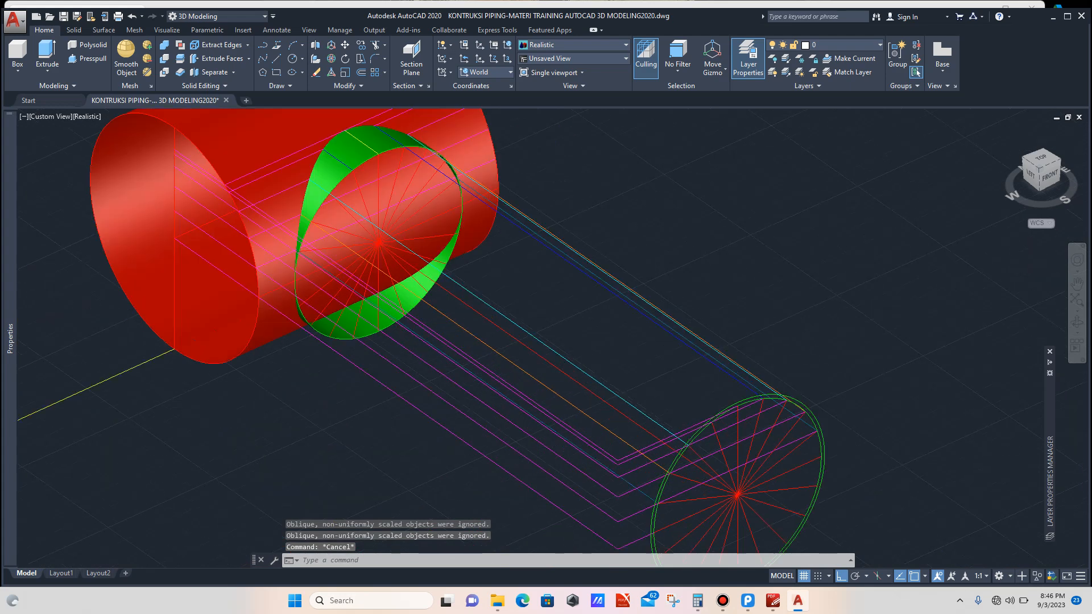
{"action": "scroll", "coordinate": [698, 433], "scroll_direction": "up", "scroll_amount": 2}
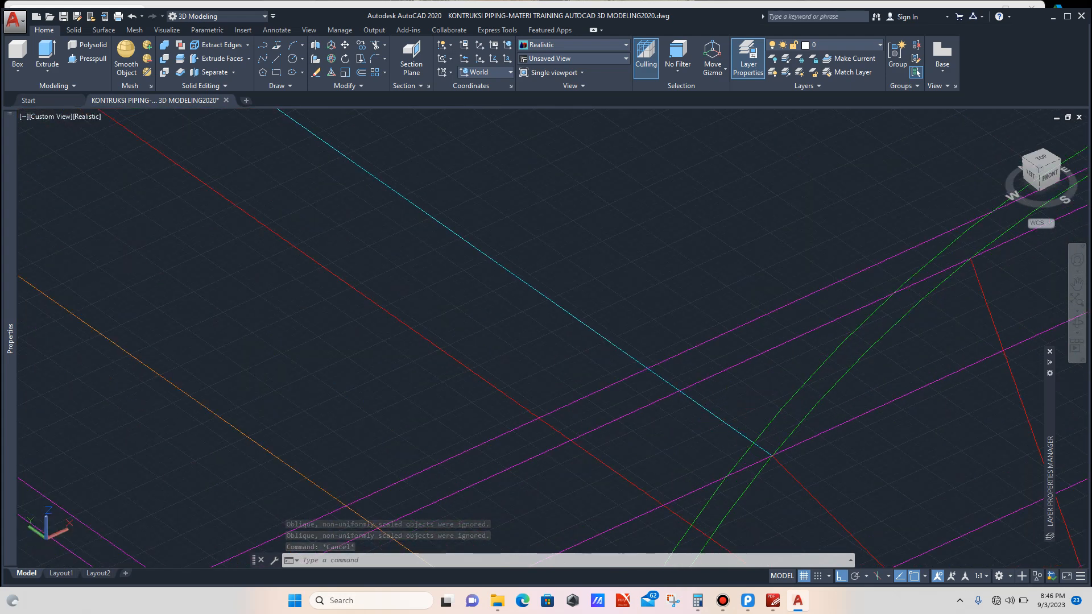
{"action": "left_click", "coordinate": [737, 439]}
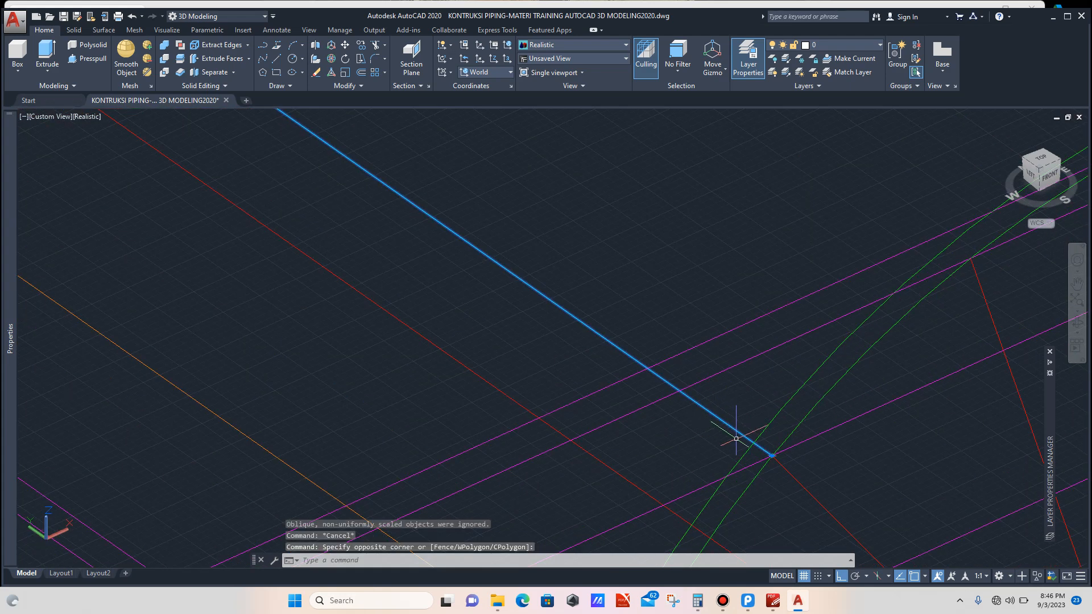
{"action": "left_click", "coordinate": [768, 455]}
{"action": "scroll", "coordinate": [668, 393], "scroll_direction": "down", "scroll_amount": 2}
{"action": "scroll", "coordinate": [667, 393], "scroll_direction": "down", "scroll_amount": 2}
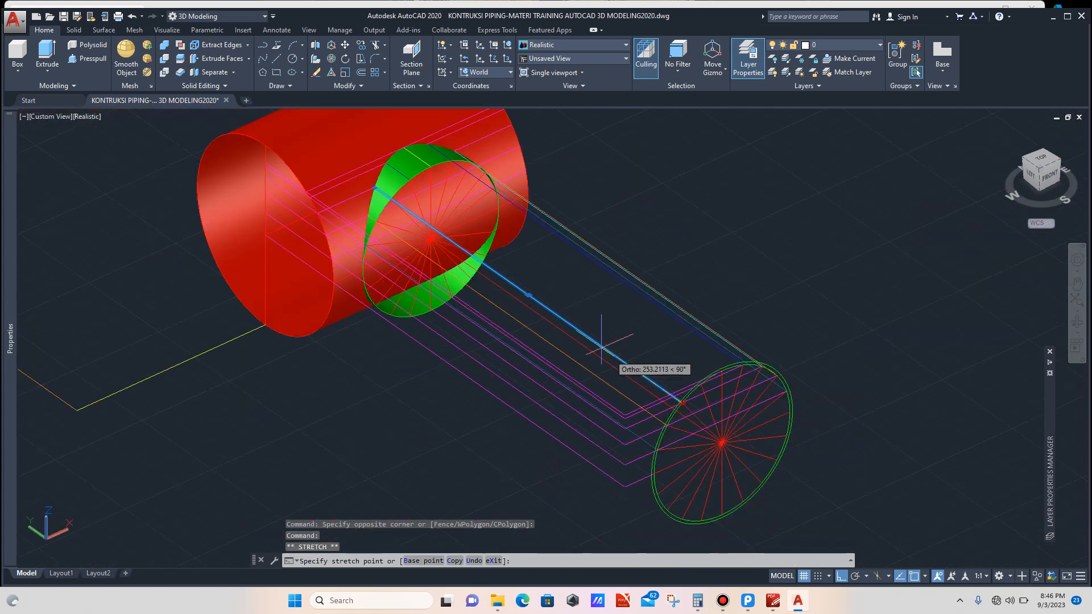
{"action": "scroll", "coordinate": [521, 302], "scroll_direction": "down", "scroll_amount": 2}
{"action": "scroll", "coordinate": [459, 238], "scroll_direction": "up", "scroll_amount": 1}
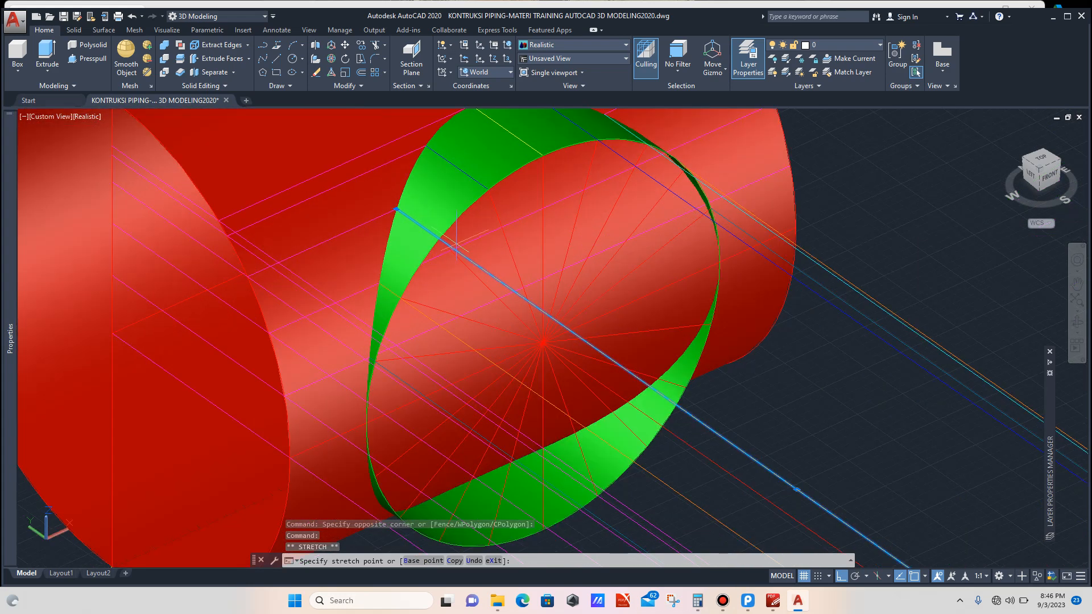
{"action": "left_click", "coordinate": [443, 234]}
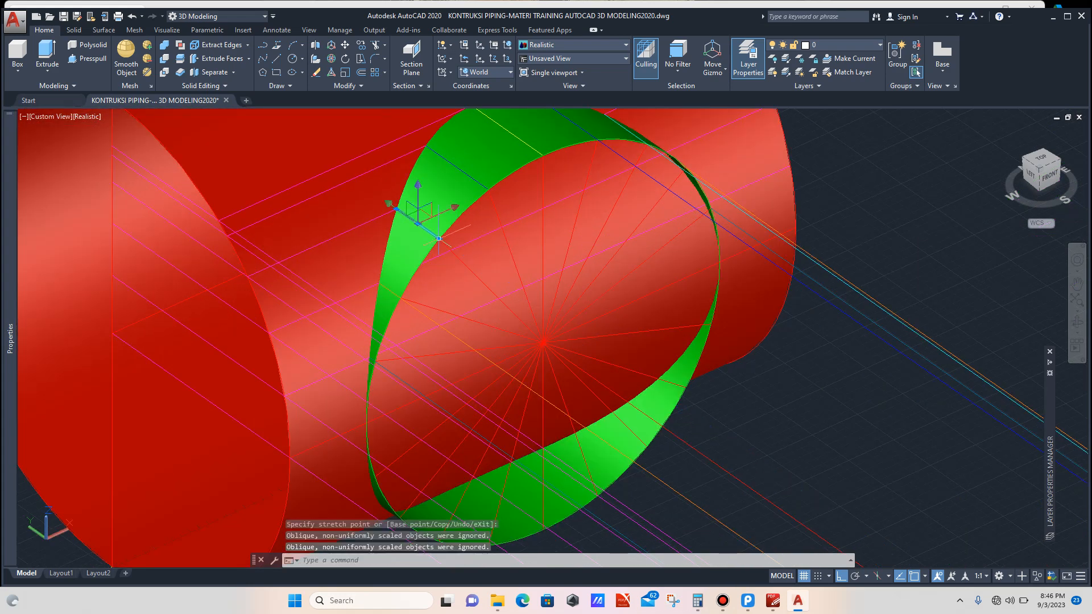
{"action": "scroll", "coordinate": [473, 228], "scroll_direction": "down", "scroll_amount": 5}
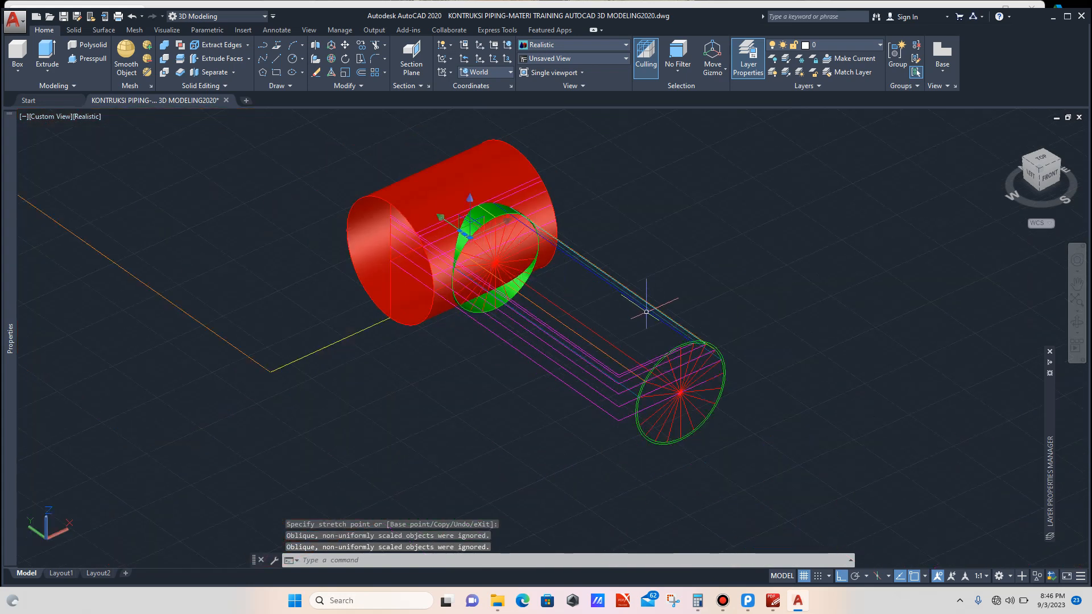
{"action": "key", "text": "Escape"}
Step: Stretch the next construction line's endpoint from the profile circle up to the branch opening's edge
{"action": "scroll", "coordinate": [660, 361], "scroll_direction": "up", "scroll_amount": 5}
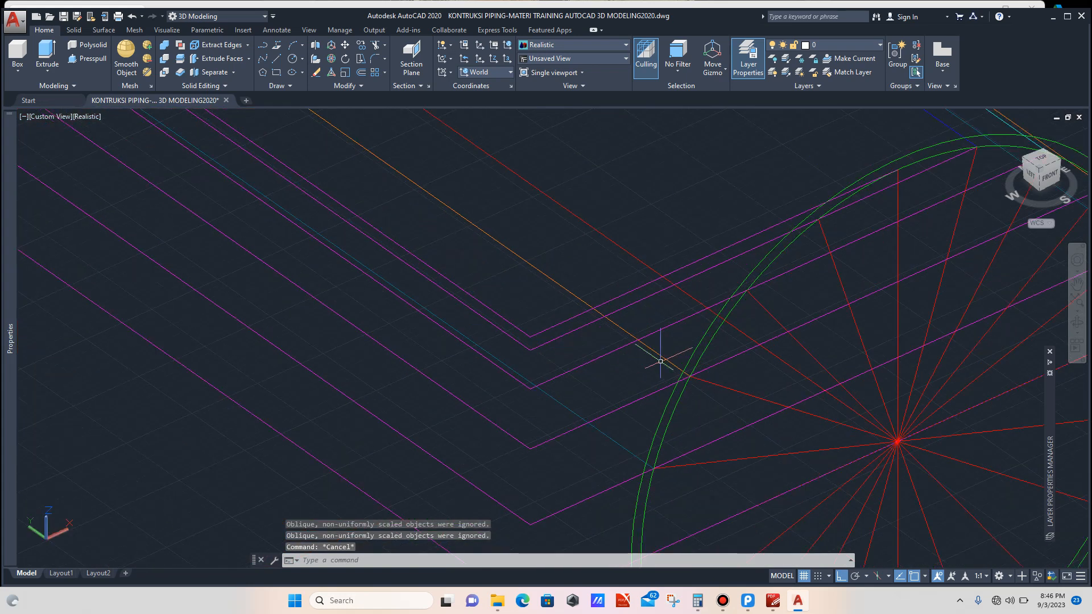
{"action": "scroll", "coordinate": [661, 362], "scroll_direction": "up", "scroll_amount": 1}
{"action": "left_click", "coordinate": [660, 356]}
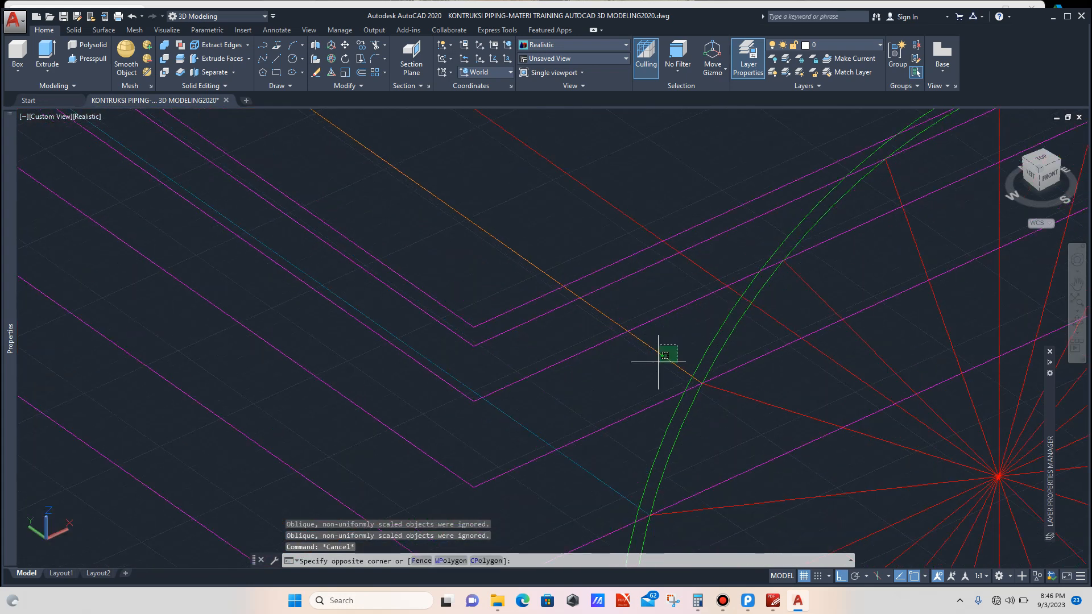
{"action": "left_click", "coordinate": [701, 383]}
{"action": "scroll", "coordinate": [667, 365], "scroll_direction": "down", "scroll_amount": 8}
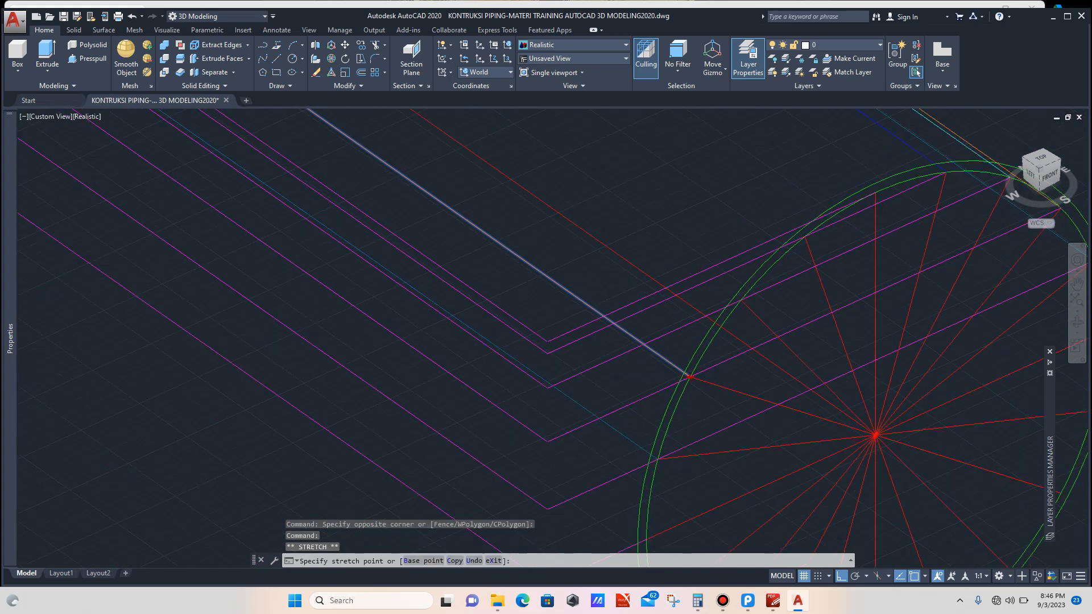
{"action": "scroll", "coordinate": [450, 213], "scroll_direction": "up", "scroll_amount": 6}
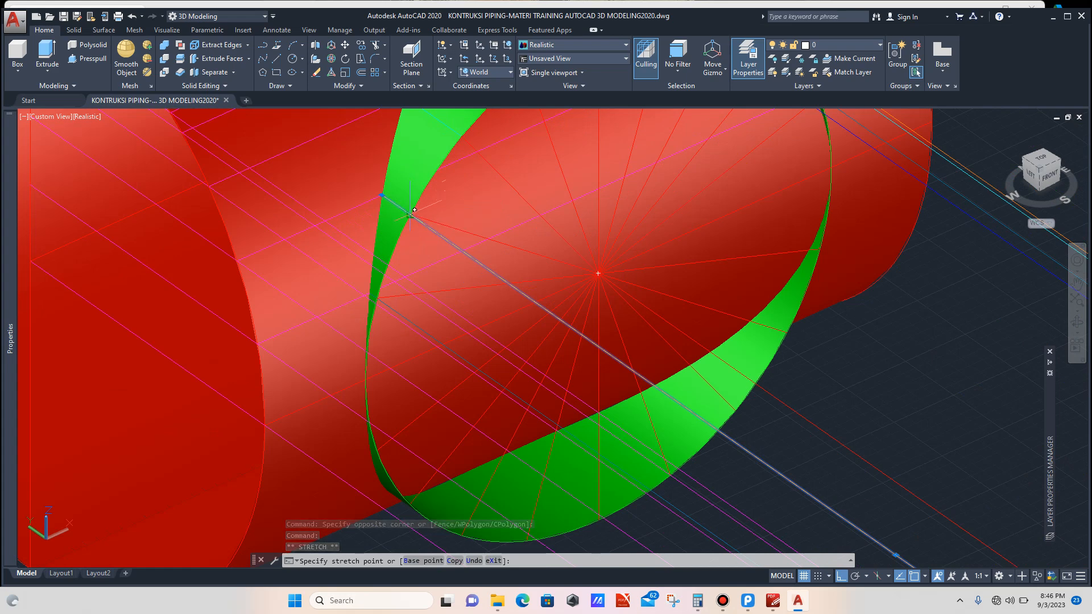
{"action": "left_click", "coordinate": [410, 216]}
{"action": "scroll", "coordinate": [440, 239], "scroll_direction": "down", "scroll_amount": 4}
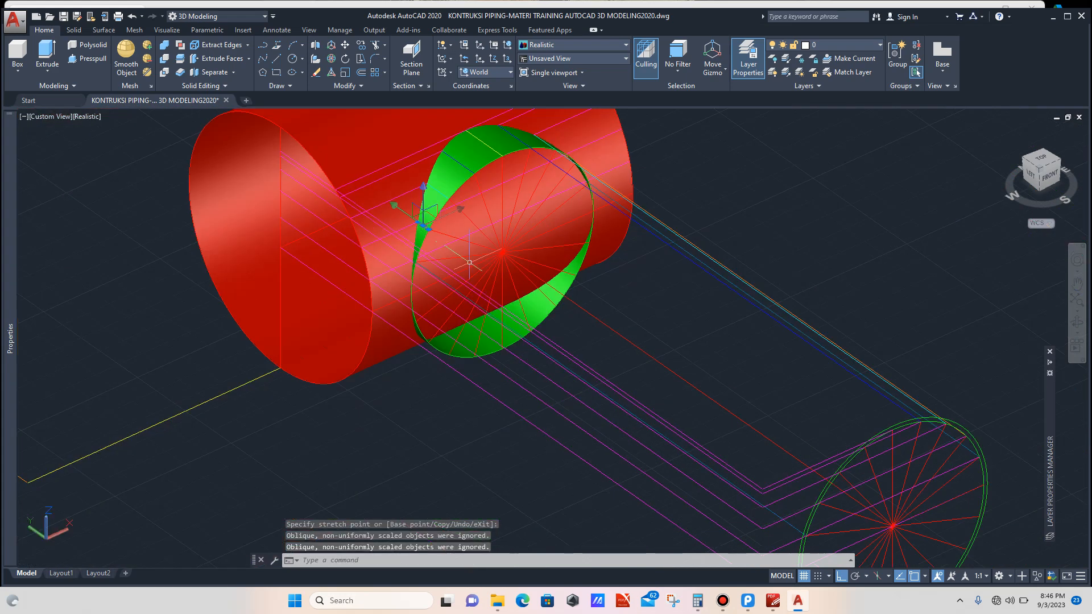
{"action": "key", "text": "Escape"}
Step: Stretch another construction line's endpoint from the profile circle onto the branch opening's edge
{"action": "scroll", "coordinate": [577, 311], "scroll_direction": "down", "scroll_amount": 5}
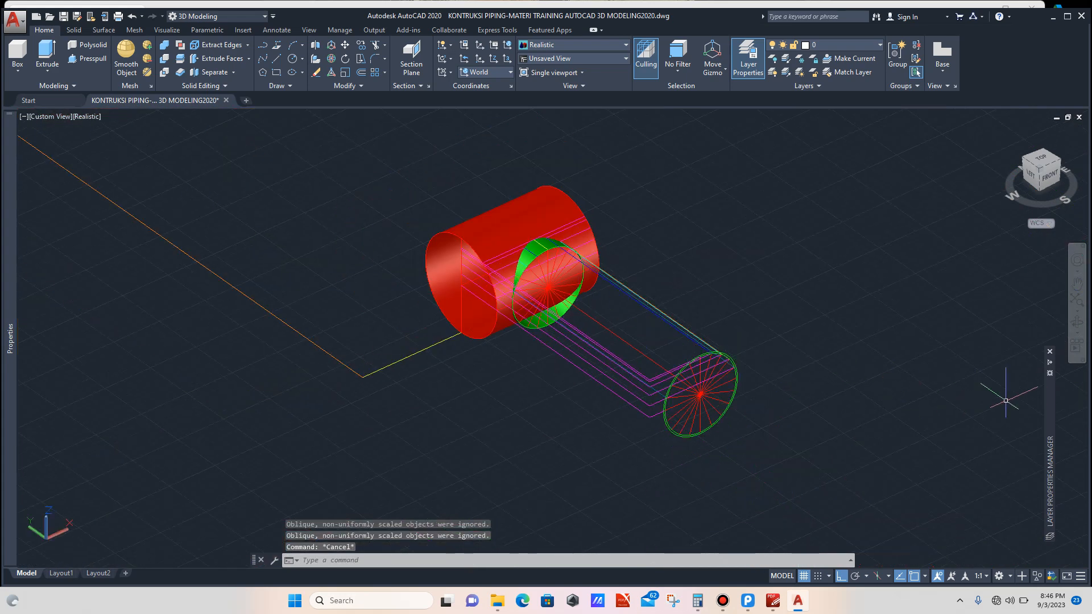
{"action": "left_click", "coordinate": [1077, 322]}
{"action": "left_click_drag", "start_coordinate": [614, 319], "coordinate": [588, 319]}
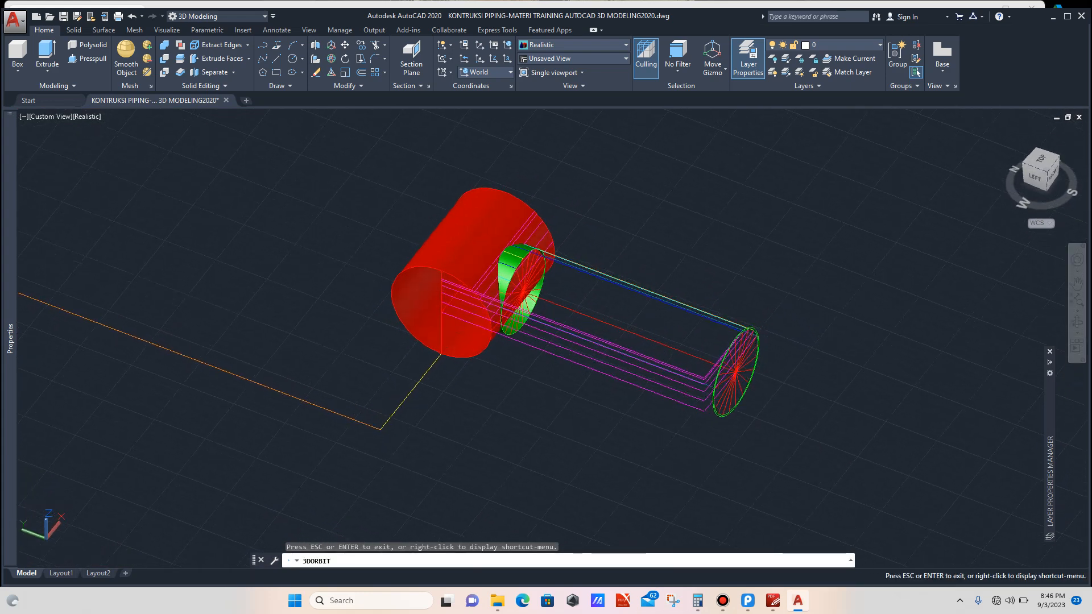
{"action": "scroll", "coordinate": [704, 388], "scroll_direction": "up", "scroll_amount": 5}
{"action": "scroll", "coordinate": [725, 386], "scroll_direction": "up", "scroll_amount": 2}
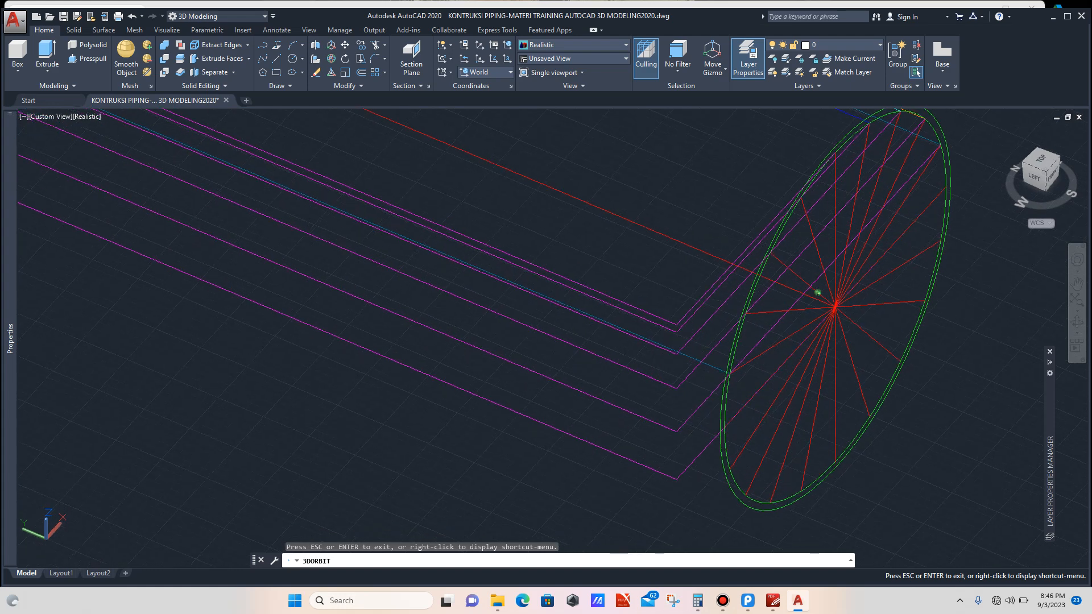
{"action": "key", "text": "Escape"}
{"action": "scroll", "coordinate": [726, 385], "scroll_direction": "up", "scroll_amount": 2}
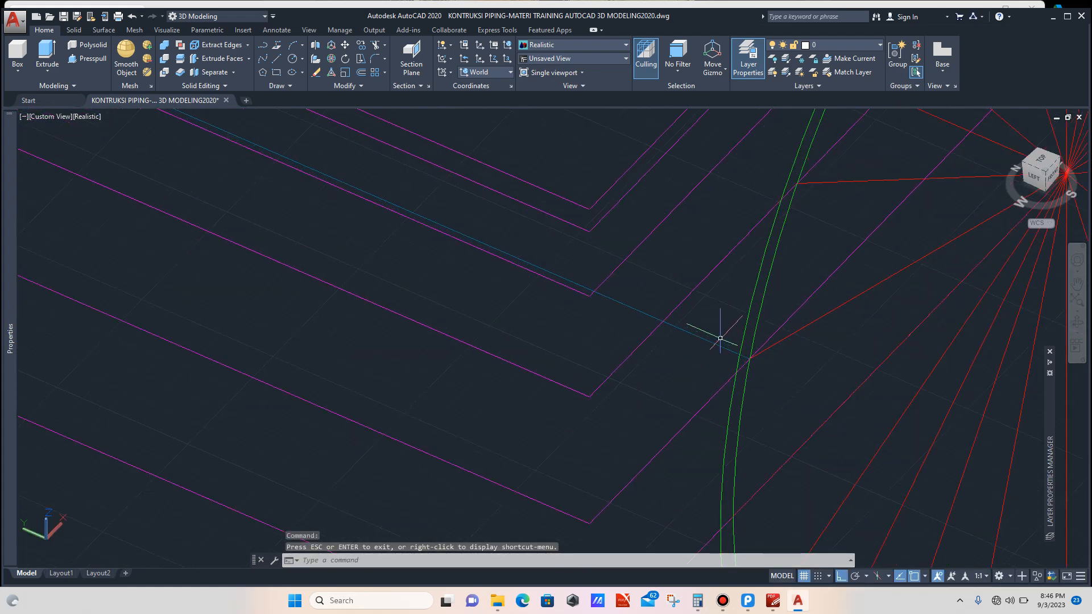
{"action": "left_click", "coordinate": [720, 337]}
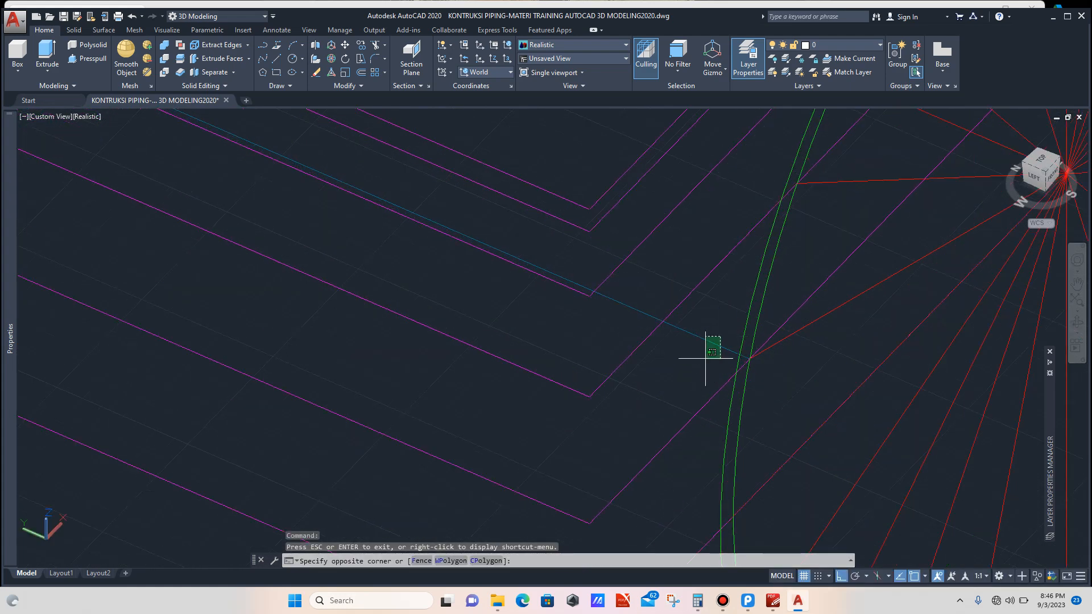
{"action": "left_click", "coordinate": [749, 359]}
{"action": "scroll", "coordinate": [724, 351], "scroll_direction": "down", "scroll_amount": 1}
{"action": "scroll", "coordinate": [723, 351], "scroll_direction": "down", "scroll_amount": 3}
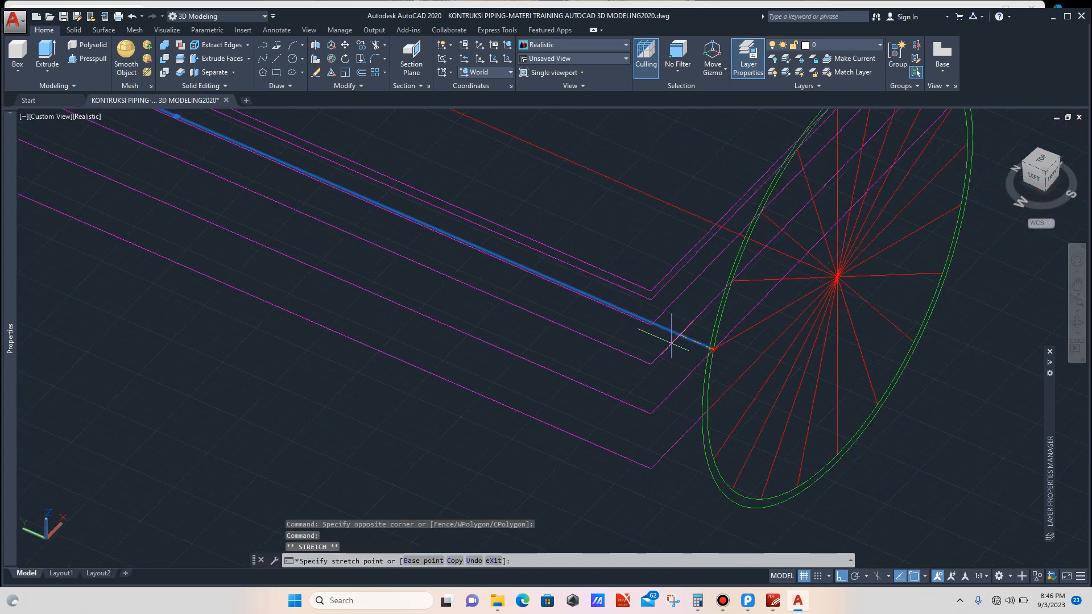
{"action": "scroll", "coordinate": [414, 227], "scroll_direction": "up", "scroll_amount": 5}
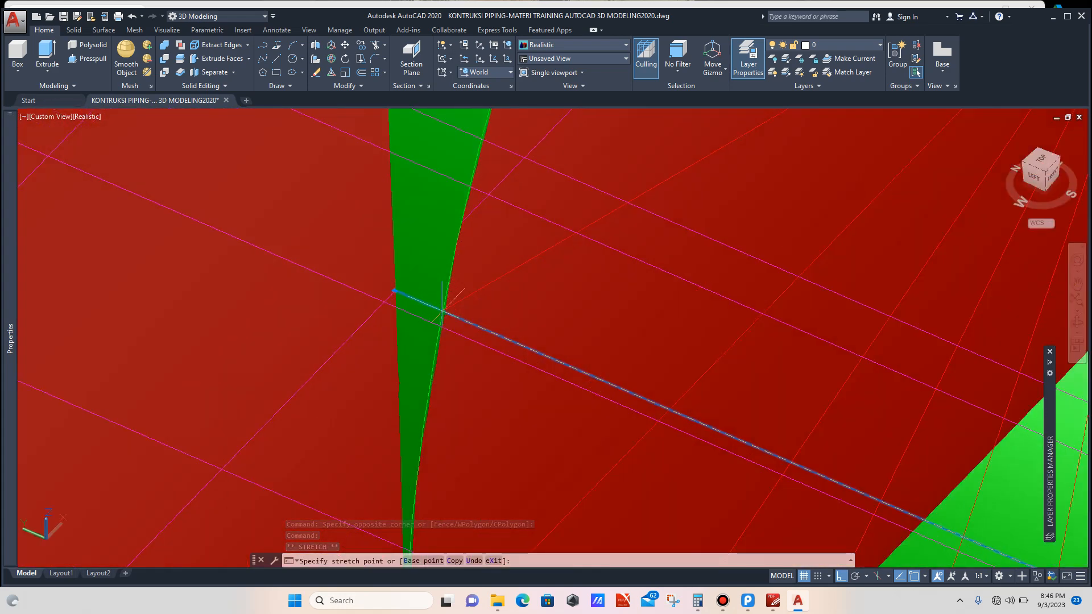
{"action": "key", "text": "Escape"}
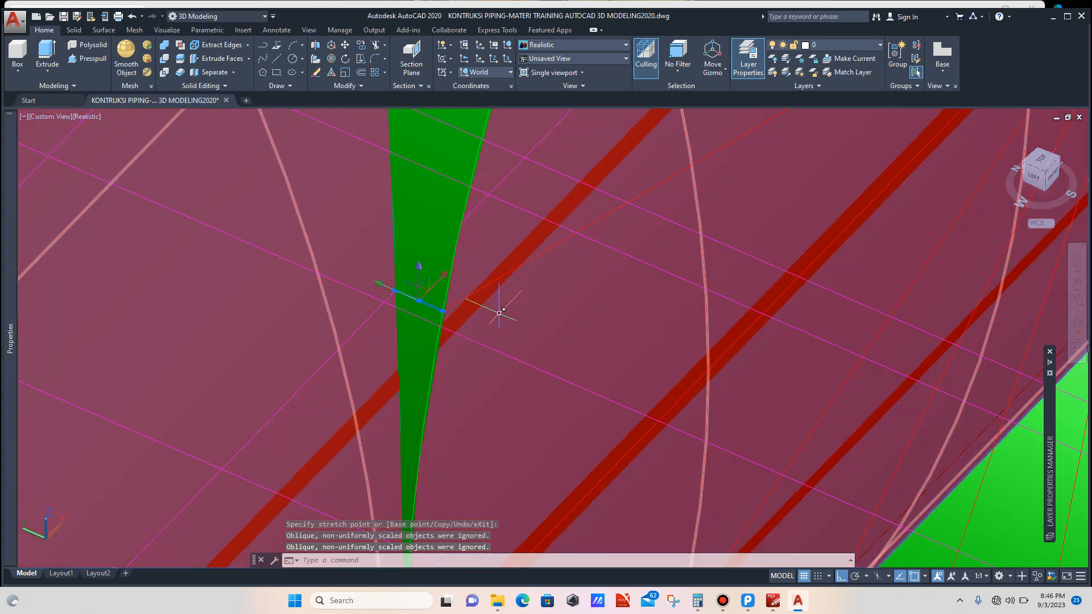
Step: Stretch the blue construction line on the opposite side from the profile circle to the branch opening's edge
{"action": "scroll", "coordinate": [460, 314], "scroll_direction": "down", "scroll_amount": 10}
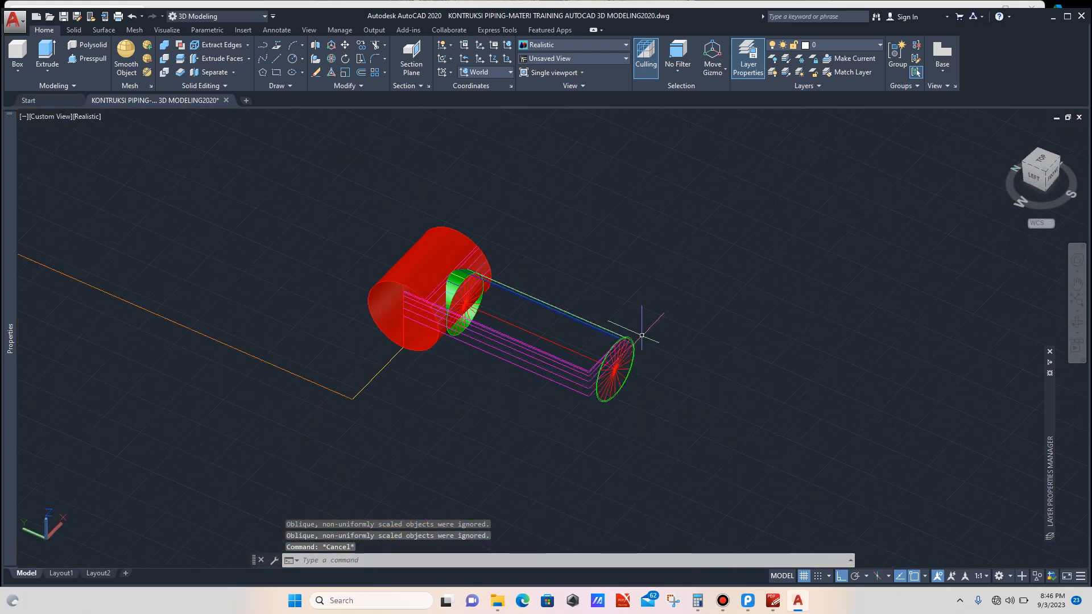
{"action": "left_click", "coordinate": [1077, 322]}
{"action": "left_click_drag", "start_coordinate": [825, 342], "coordinate": [550, 341]}
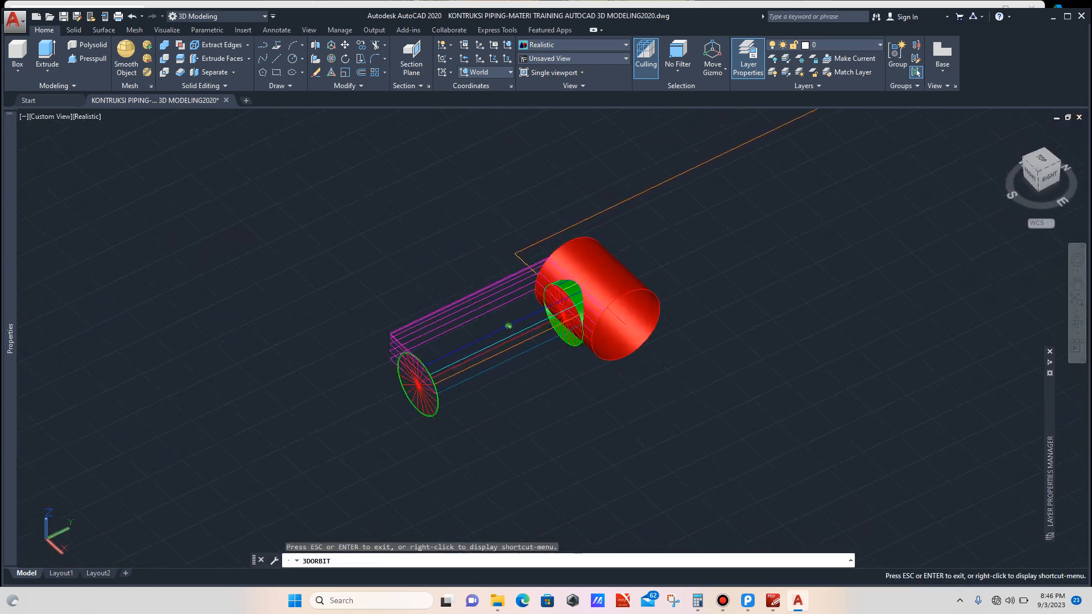
{"action": "key", "text": "Escape"}
{"action": "scroll", "coordinate": [450, 358], "scroll_direction": "up", "scroll_amount": 8}
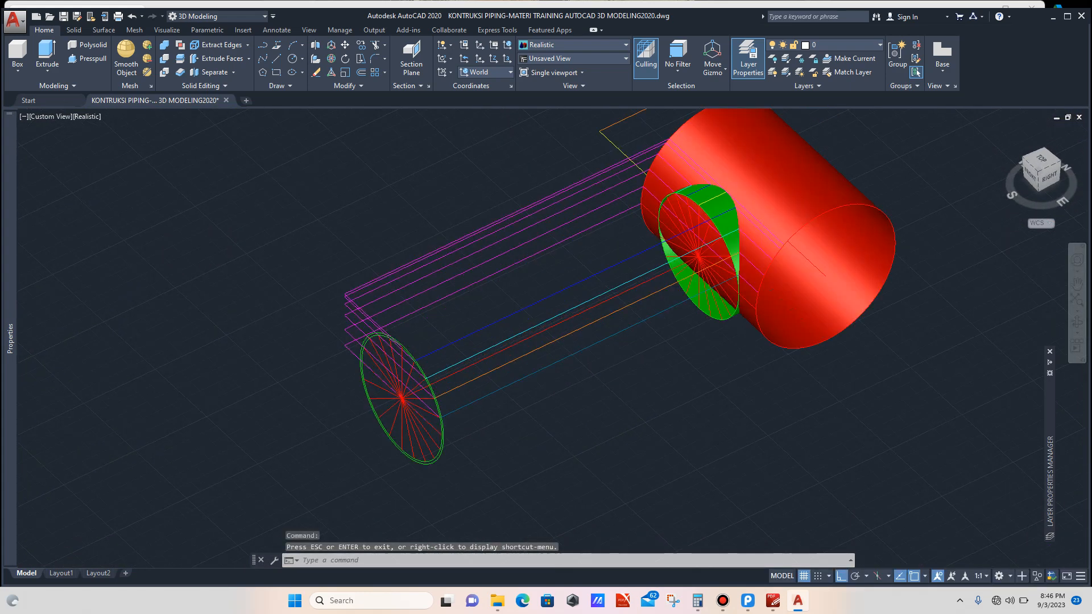
{"action": "left_click", "coordinate": [428, 335]}
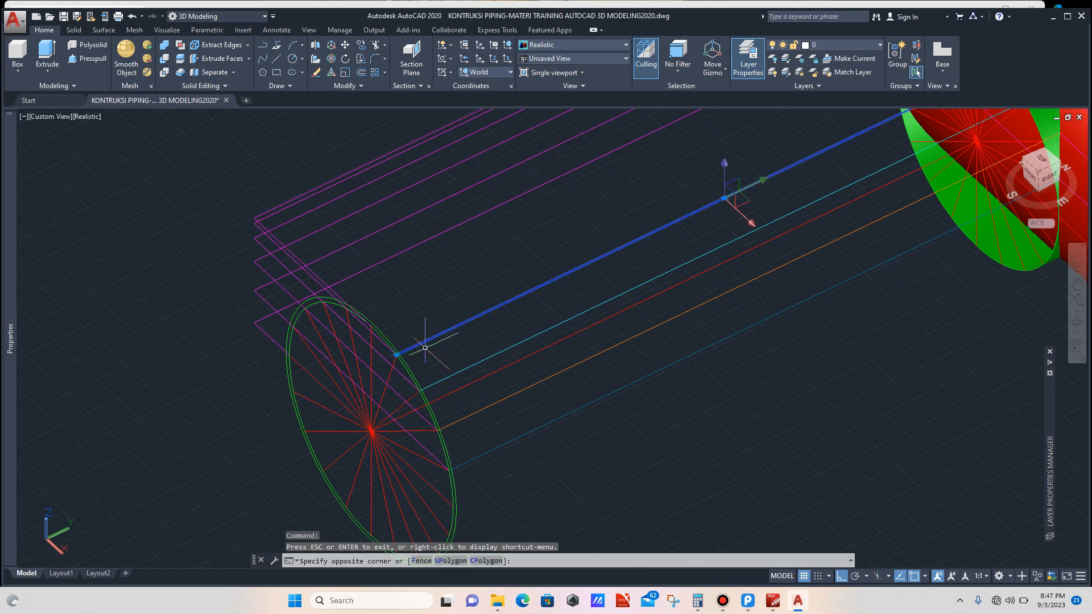
{"action": "scroll", "coordinate": [406, 370], "scroll_direction": "up", "scroll_amount": 6}
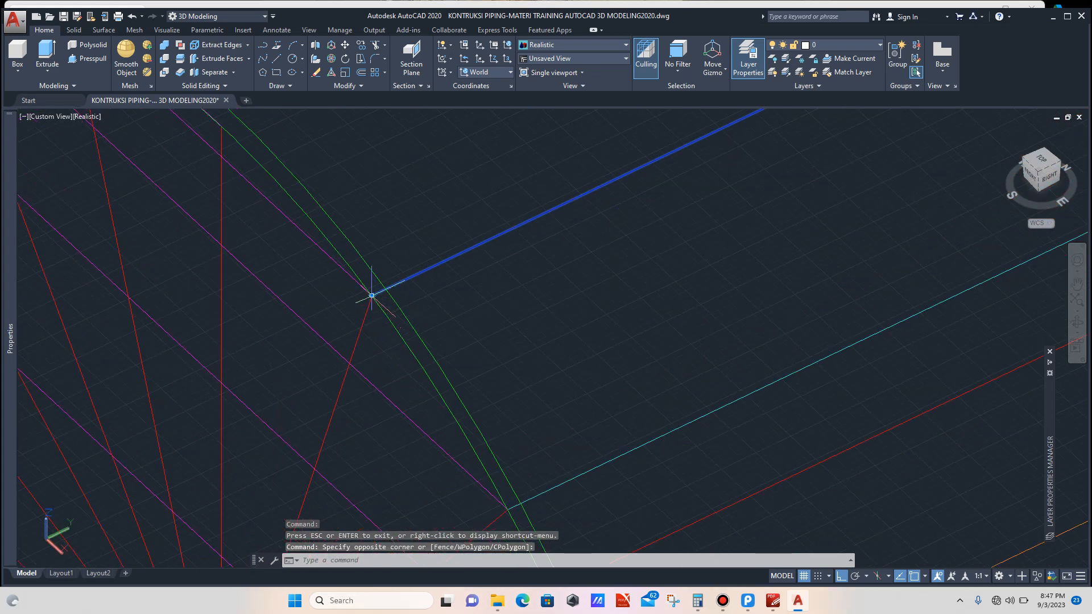
{"action": "left_click", "coordinate": [372, 295]}
{"action": "scroll", "coordinate": [438, 259], "scroll_direction": "down", "scroll_amount": 5}
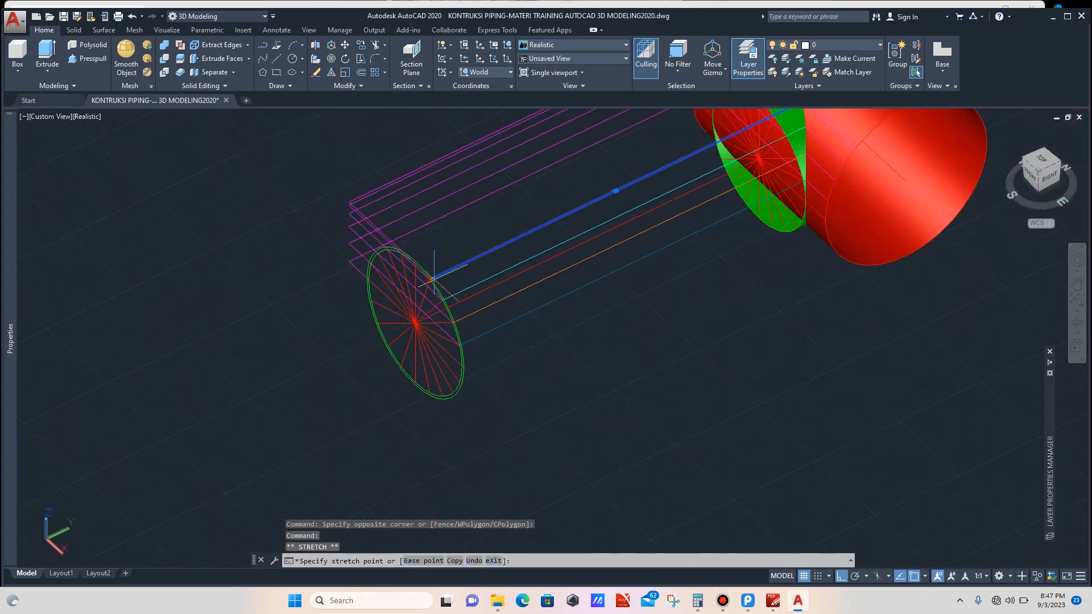
{"action": "scroll", "coordinate": [432, 278], "scroll_direction": "down", "scroll_amount": 3}
{"action": "scroll", "coordinate": [597, 227], "scroll_direction": "up", "scroll_amount": 6}
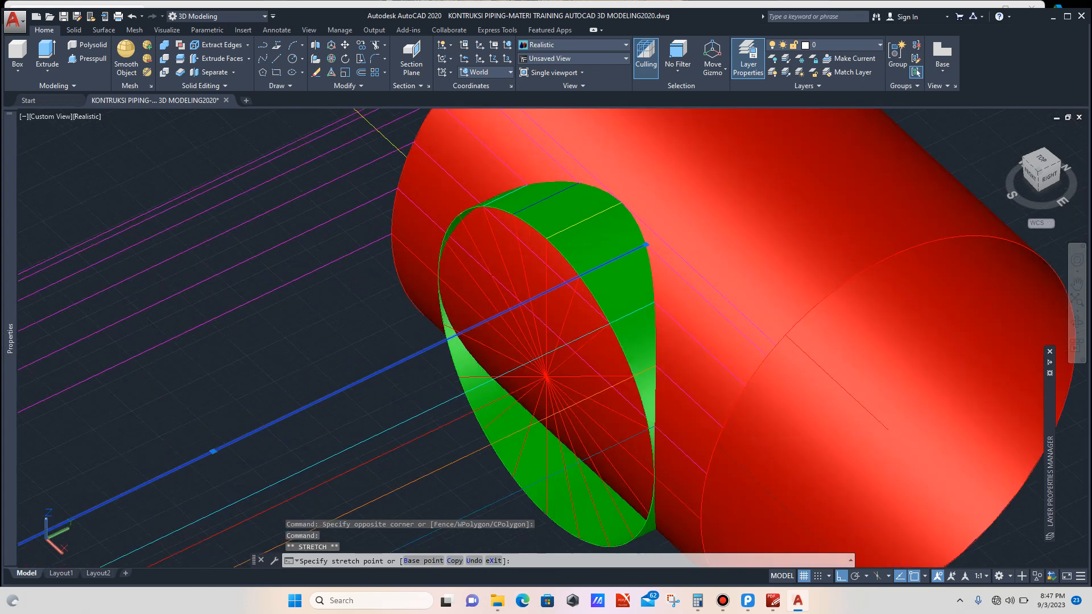
{"action": "scroll", "coordinate": [647, 245], "scroll_direction": "up", "scroll_amount": 2}
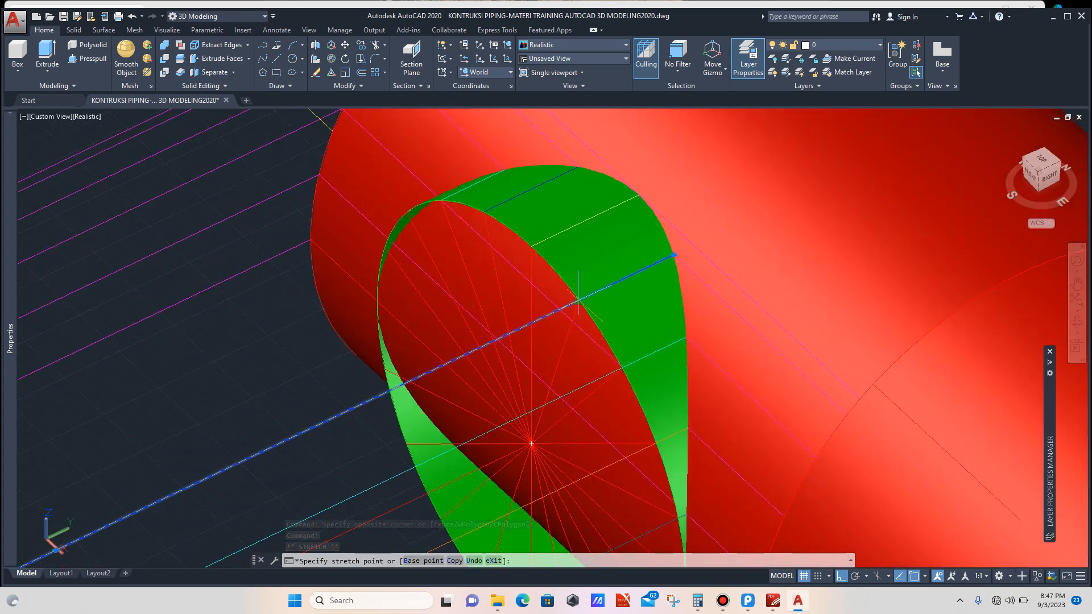
{"action": "left_click", "coordinate": [579, 300]}
{"action": "scroll", "coordinate": [569, 295], "scroll_direction": "down", "scroll_amount": 4}
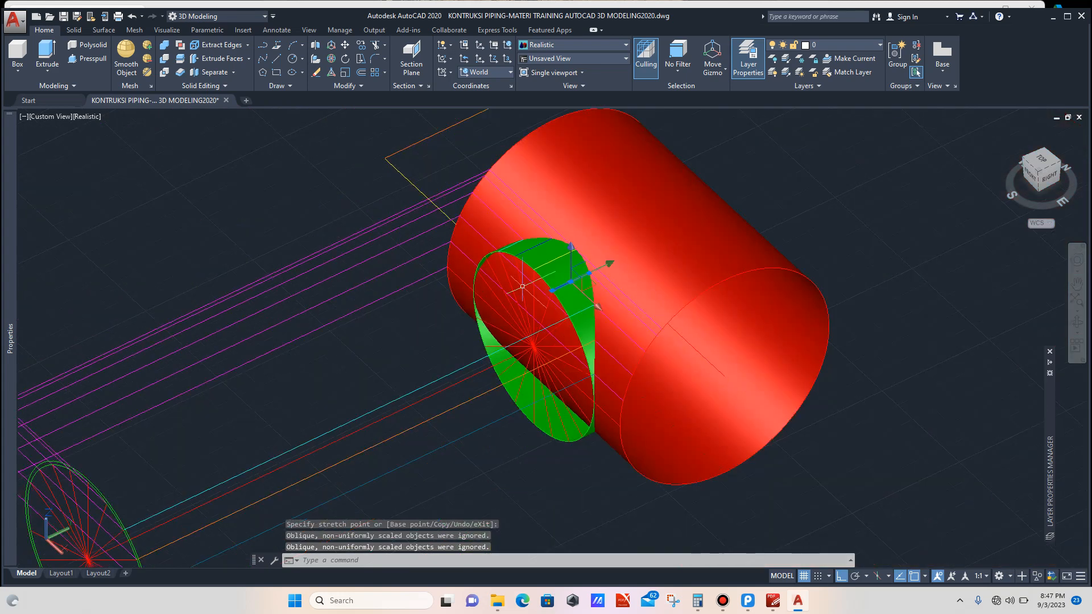
Step: Stretch the blue construction line's endpoint from the profile circle onto the branch opening's edge
{"action": "key", "text": "Escape"}
{"action": "scroll", "coordinate": [521, 287], "scroll_direction": "down", "scroll_amount": 4}
{"action": "scroll", "coordinate": [366, 332], "scroll_direction": "up", "scroll_amount": 9}
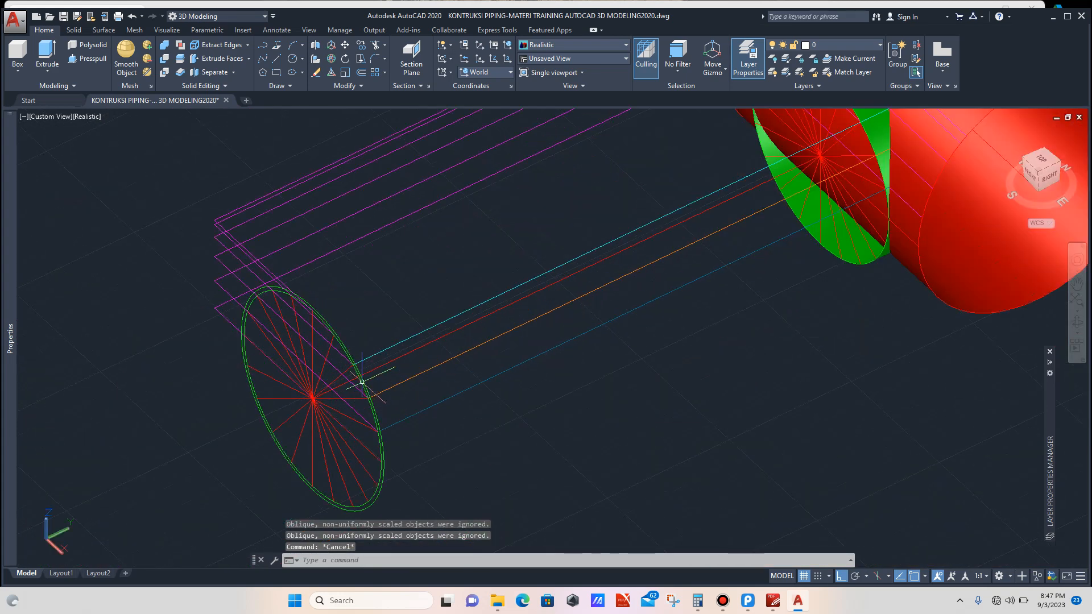
{"action": "left_click", "coordinate": [366, 279]}
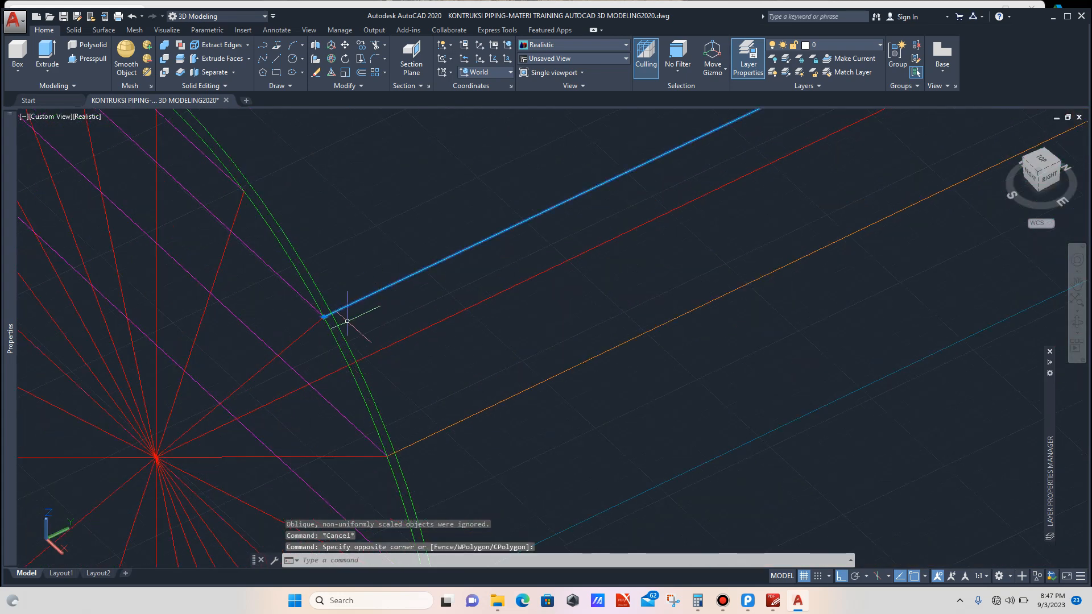
{"action": "left_click", "coordinate": [332, 324]}
{"action": "left_click", "coordinate": [325, 314]}
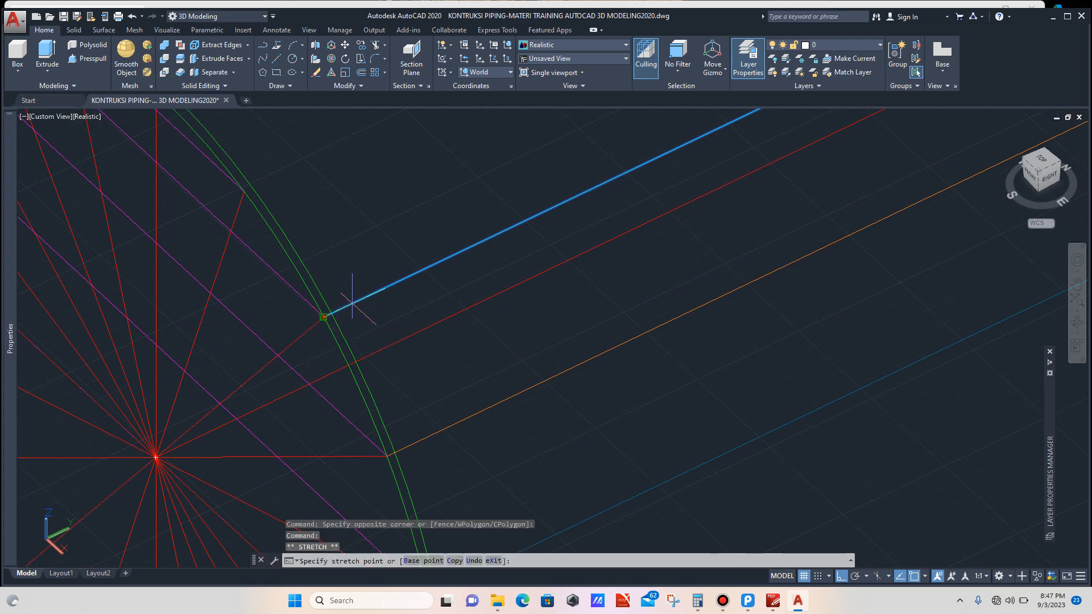
{"action": "scroll", "coordinate": [354, 297], "scroll_direction": "down", "scroll_amount": 3}
{"action": "scroll", "coordinate": [350, 304], "scroll_direction": "down", "scroll_amount": 4}
{"action": "scroll", "coordinate": [556, 203], "scroll_direction": "up", "scroll_amount": 7}
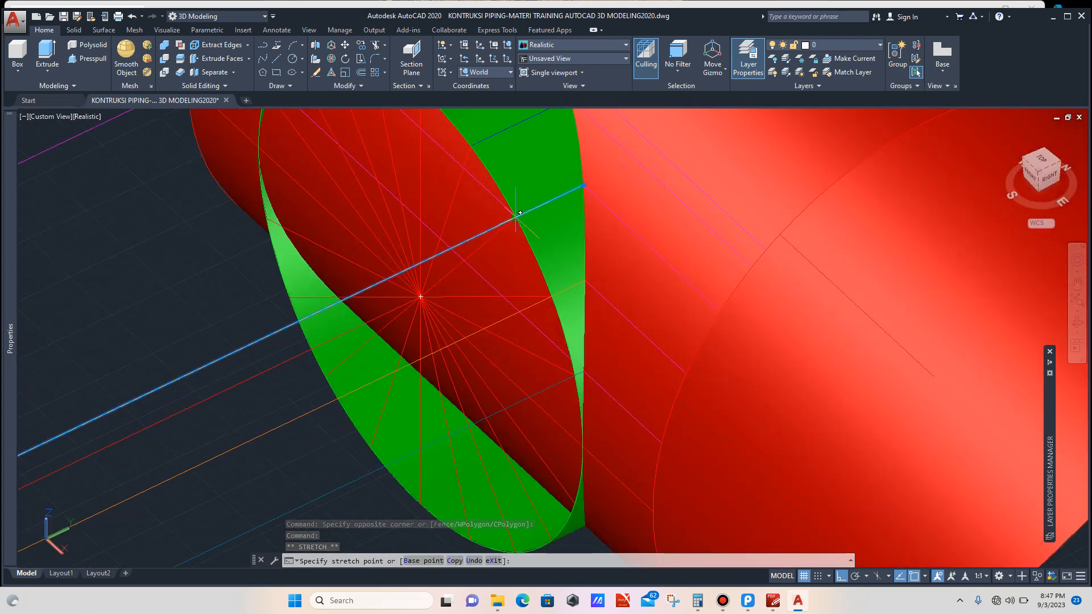
{"action": "left_click", "coordinate": [515, 217]}
{"action": "scroll", "coordinate": [499, 230], "scroll_direction": "down", "scroll_amount": 5}
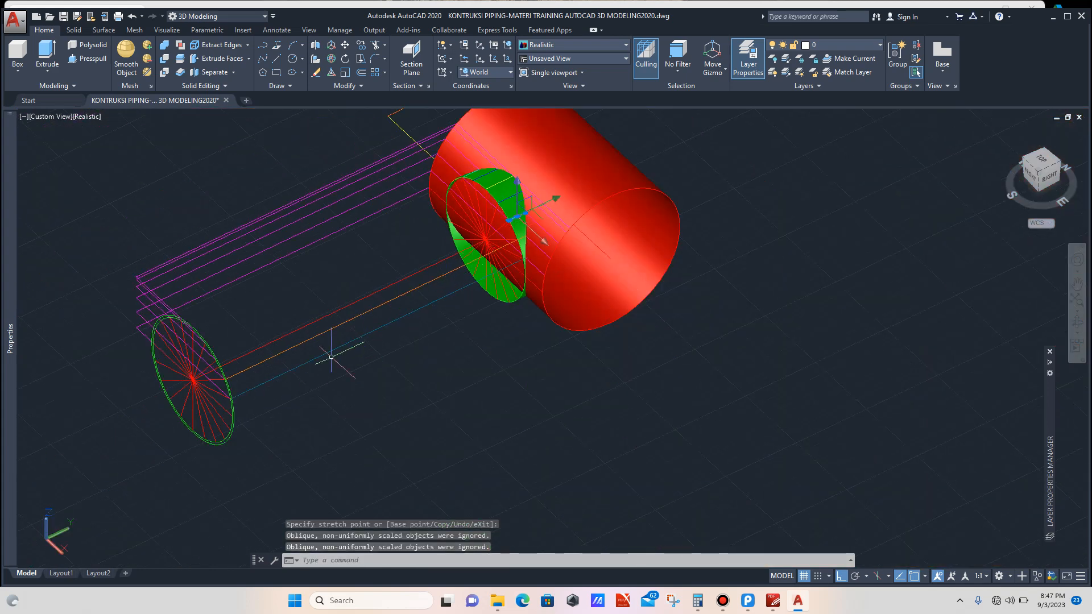
{"action": "key", "text": "Escape"}
Step: Stretch the orange construction line's endpoint from the profile circle up to the branch opening's edge
{"action": "scroll", "coordinate": [219, 366], "scroll_direction": "up", "scroll_amount": 8}
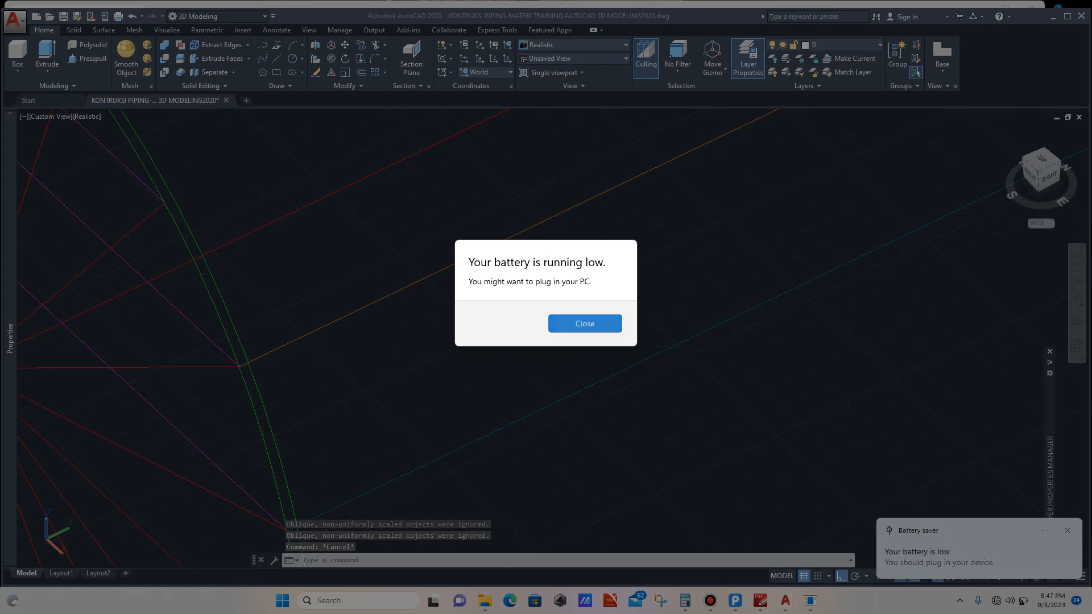
{"action": "key", "text": "Return"}
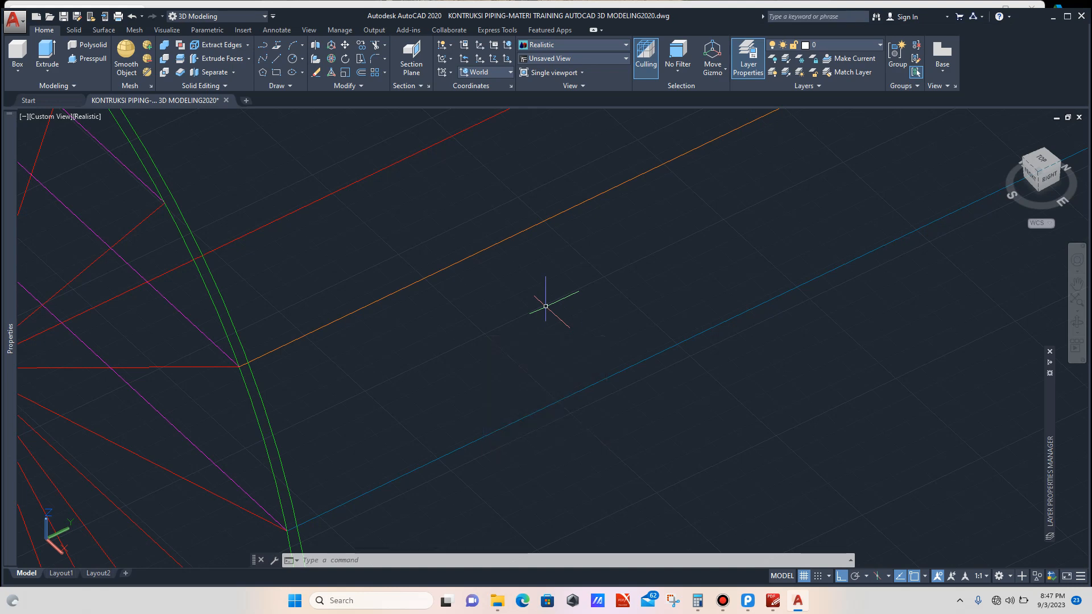
{"action": "scroll", "coordinate": [436, 320], "scroll_direction": "down", "scroll_amount": 3}
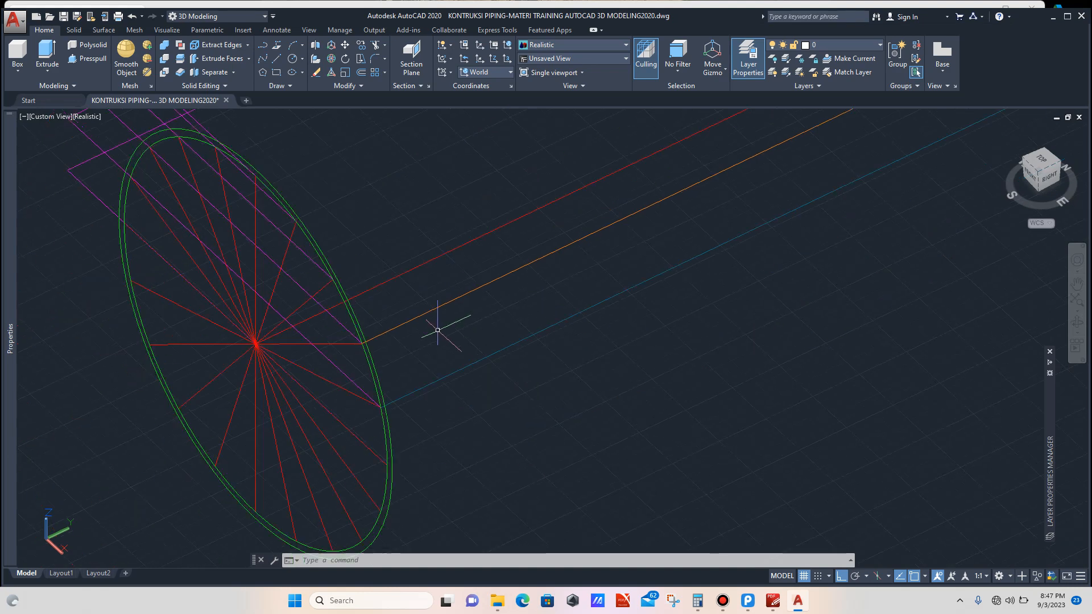
{"action": "scroll", "coordinate": [426, 307], "scroll_direction": "up", "scroll_amount": 2}
{"action": "left_click", "coordinate": [418, 302]}
{"action": "left_click", "coordinate": [402, 348]}
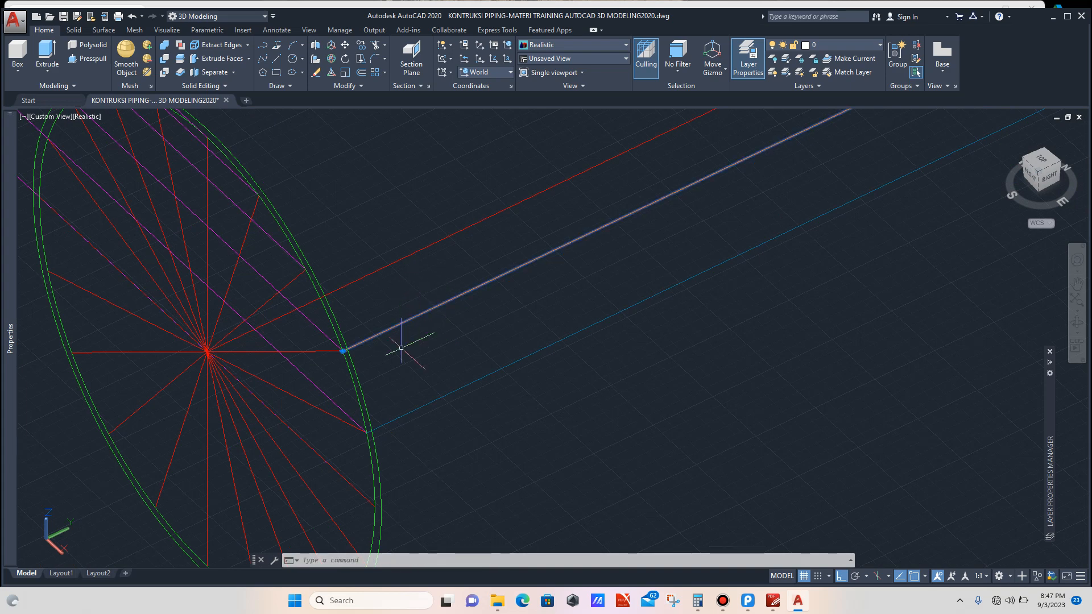
{"action": "scroll", "coordinate": [346, 357], "scroll_direction": "up", "scroll_amount": 5}
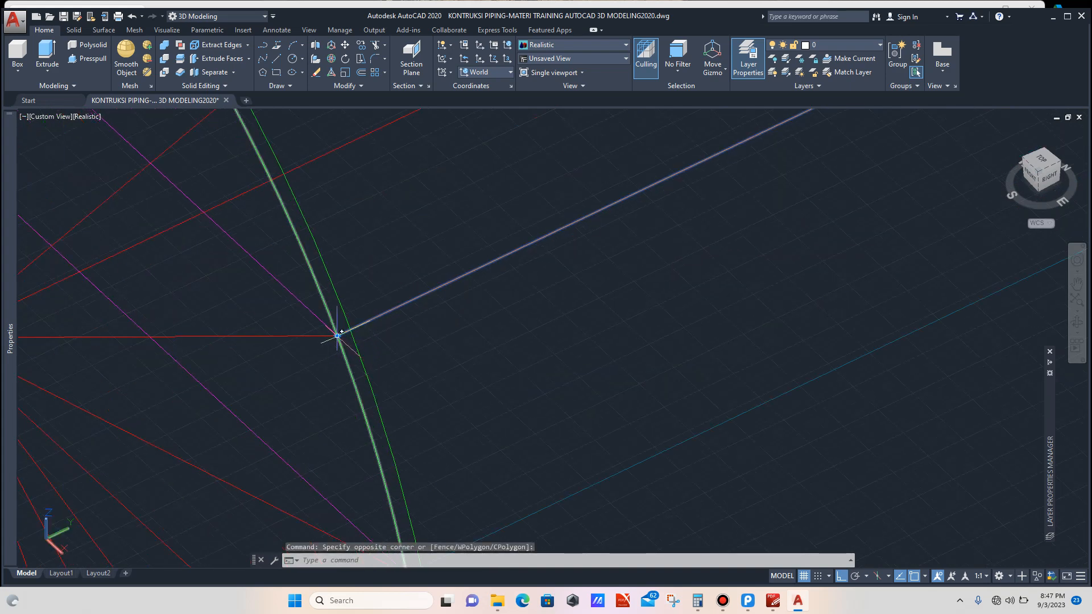
{"action": "left_click", "coordinate": [338, 336]}
{"action": "scroll", "coordinate": [341, 330], "scroll_direction": "down", "scroll_amount": 5}
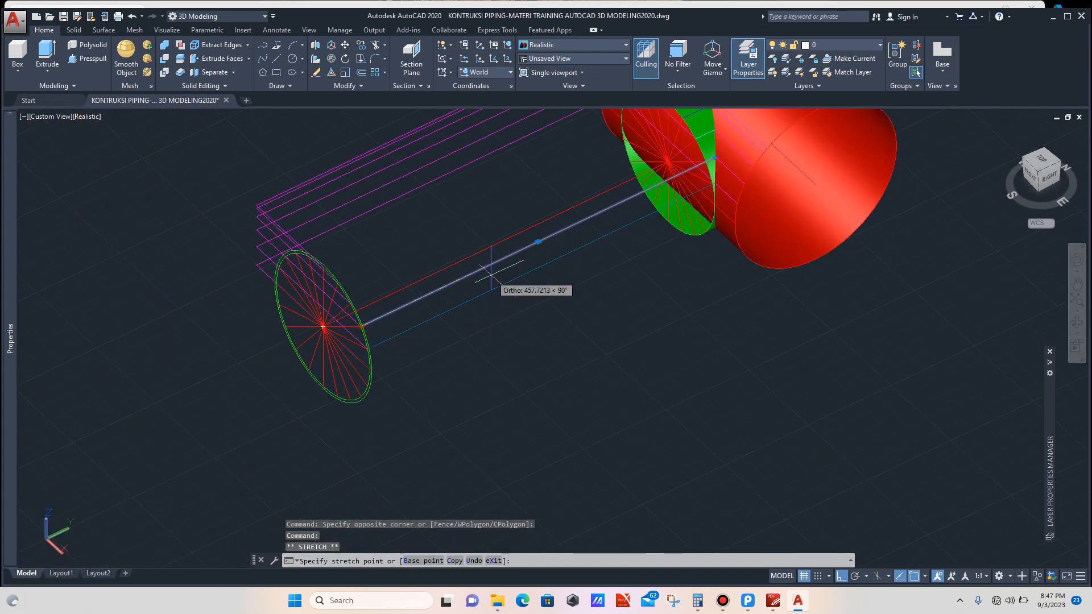
{"action": "scroll", "coordinate": [512, 268], "scroll_direction": "down", "scroll_amount": 3}
{"action": "scroll", "coordinate": [585, 237], "scroll_direction": "up", "scroll_amount": 6}
{"action": "scroll", "coordinate": [591, 256], "scroll_direction": "up", "scroll_amount": 3}
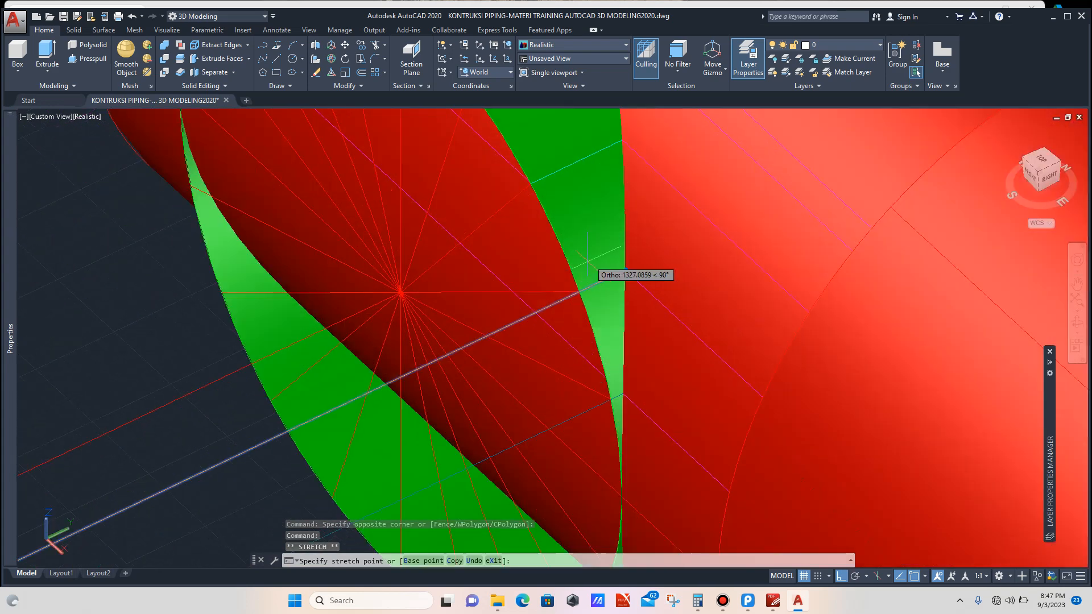
{"action": "scroll", "coordinate": [580, 292], "scroll_direction": "down", "scroll_amount": 5}
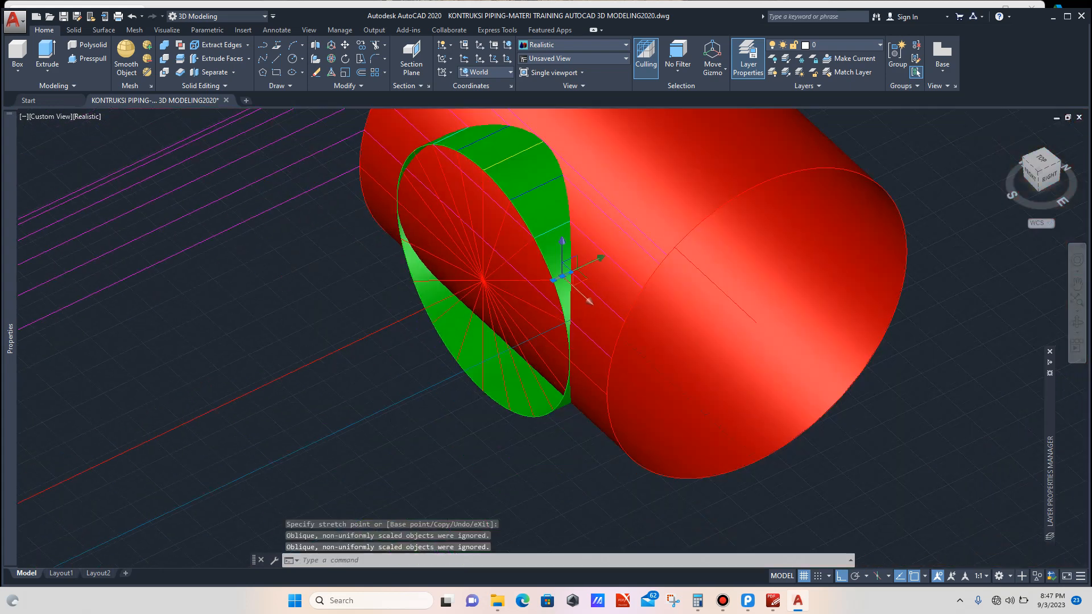
{"action": "scroll", "coordinate": [361, 383], "scroll_direction": "up", "scroll_amount": 1}
{"action": "left_click", "coordinate": [357, 393]}
{"action": "key", "text": "Escape"}
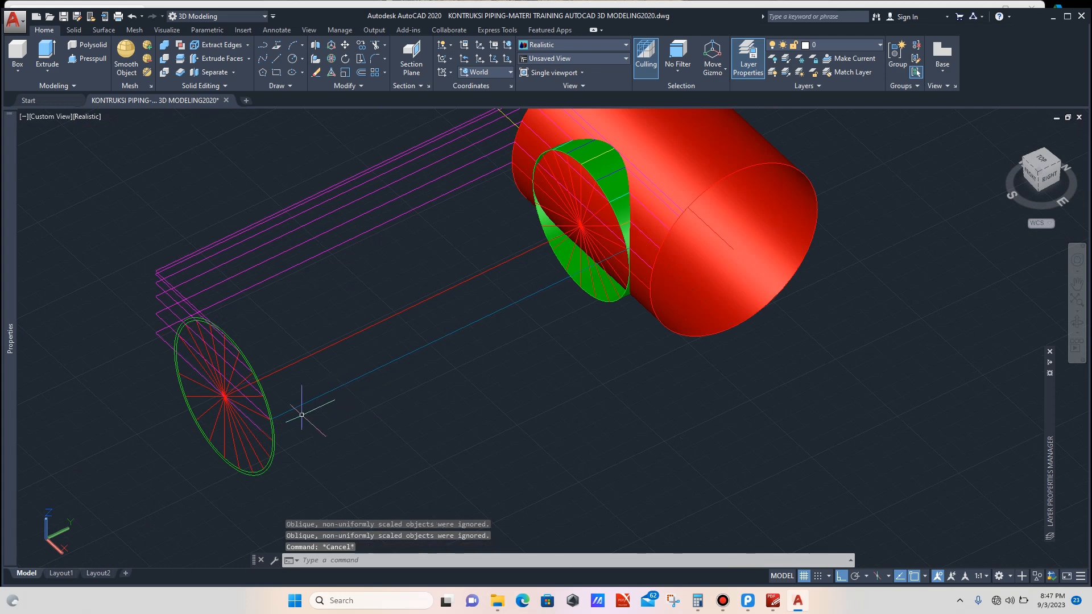
Step: Stretch the remaining blue construction line's endpoint from the profile circle onto the branch opening's edge
{"action": "scroll", "coordinate": [302, 381], "scroll_direction": "up", "scroll_amount": 3}
{"action": "left_click", "coordinate": [302, 381]}
{"action": "scroll", "coordinate": [227, 413], "scroll_direction": "up", "scroll_amount": 4}
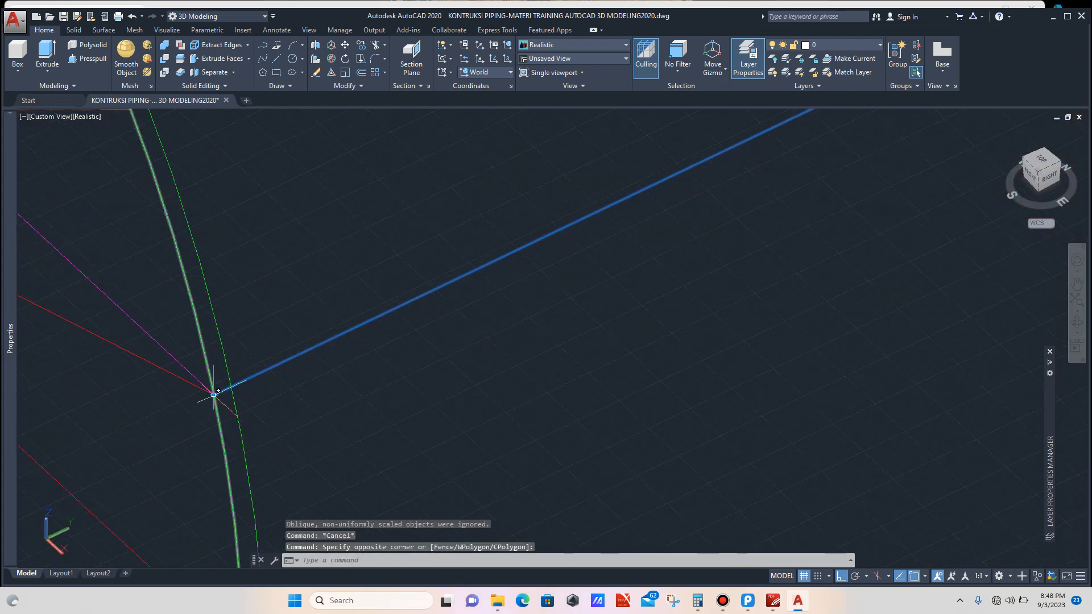
{"action": "left_click", "coordinate": [263, 375]}
{"action": "scroll", "coordinate": [264, 373], "scroll_direction": "down", "scroll_amount": 5}
{"action": "left_click", "coordinate": [269, 372]}
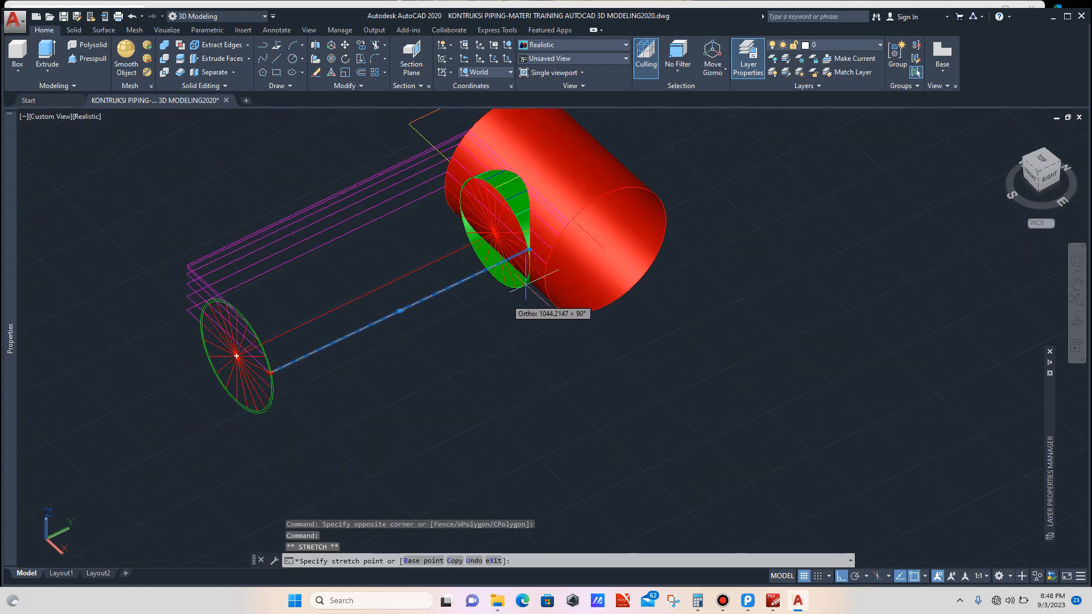
{"action": "scroll", "coordinate": [526, 290], "scroll_direction": "up", "scroll_amount": 6}
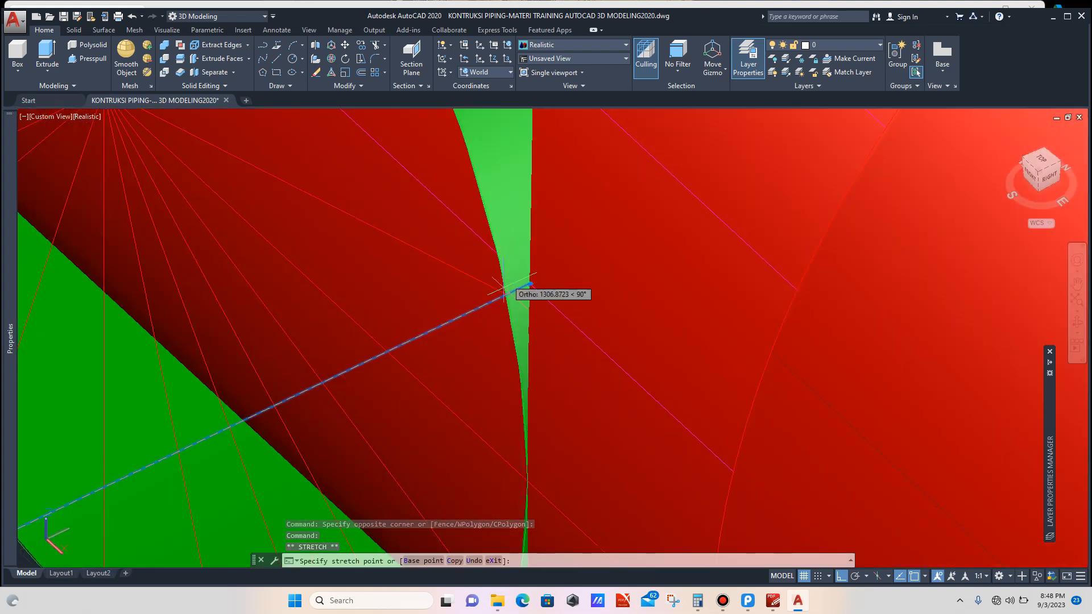
{"action": "key", "text": "Escape"}
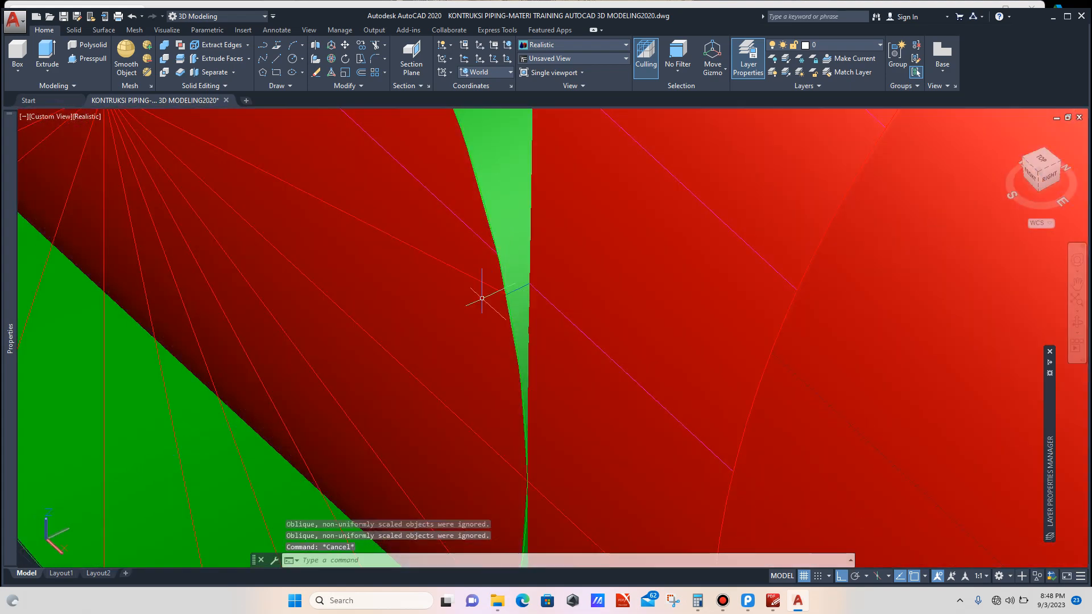
Step: Orbit around the pipe model to inspect the projected construction lines meeting the branch opening
{"action": "scroll", "coordinate": [488, 295], "scroll_direction": "down", "scroll_amount": 6}
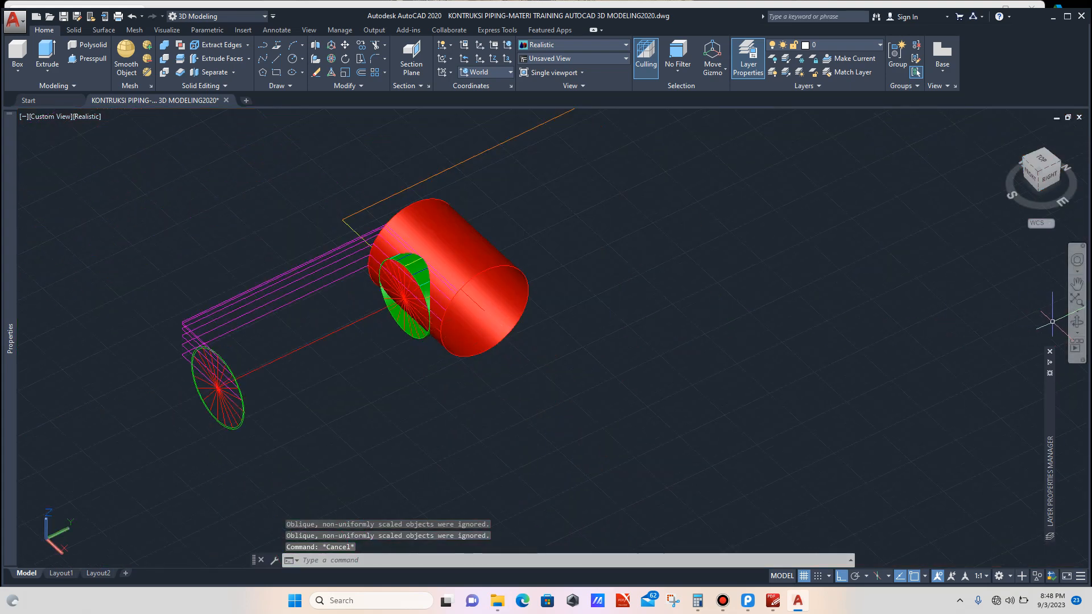
{"action": "left_click", "coordinate": [1077, 322]}
{"action": "left_click_drag", "start_coordinate": [345, 384], "coordinate": [612, 392]}
{"action": "scroll", "coordinate": [612, 393], "scroll_direction": "down", "scroll_amount": 2}
{"action": "scroll", "coordinate": [611, 393], "scroll_direction": "down", "scroll_amount": 3}
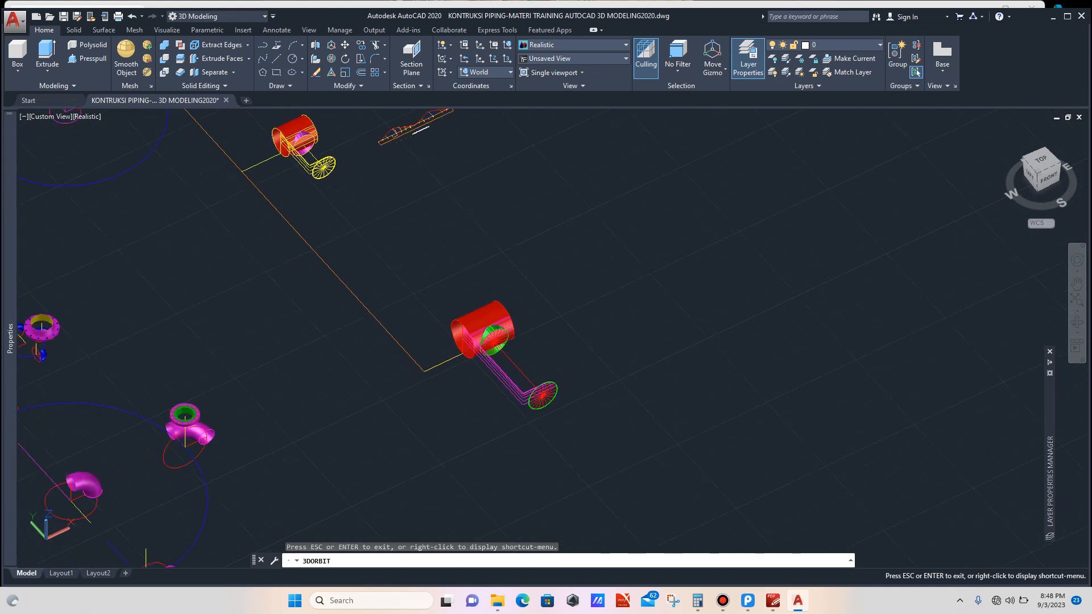
{"action": "scroll", "coordinate": [455, 360], "scroll_direction": "up", "scroll_amount": 5}
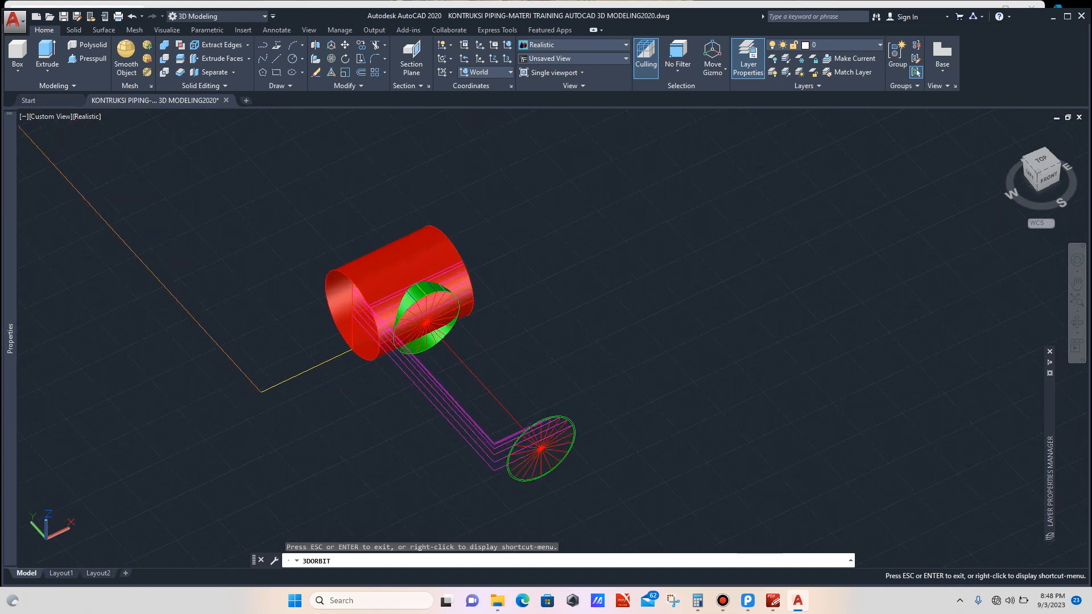
{"action": "mouse_move", "coordinate": [455, 360]}
{"action": "left_mouse_down"}
{"action": "mouse_move", "coordinate": [466, 304]}
{"action": "mouse_move", "coordinate": [460, 327]}
{"action": "left_mouse_up"}
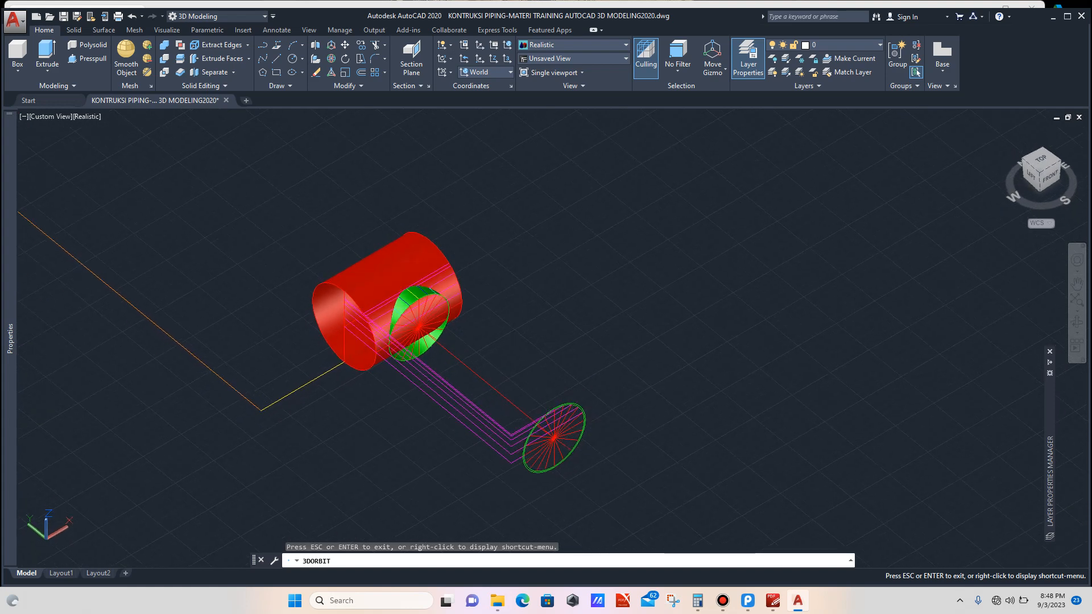
{"action": "scroll", "coordinate": [455, 361], "scroll_direction": "up", "scroll_amount": 6}
{"action": "scroll", "coordinate": [408, 311], "scroll_direction": "up", "scroll_amount": 3}
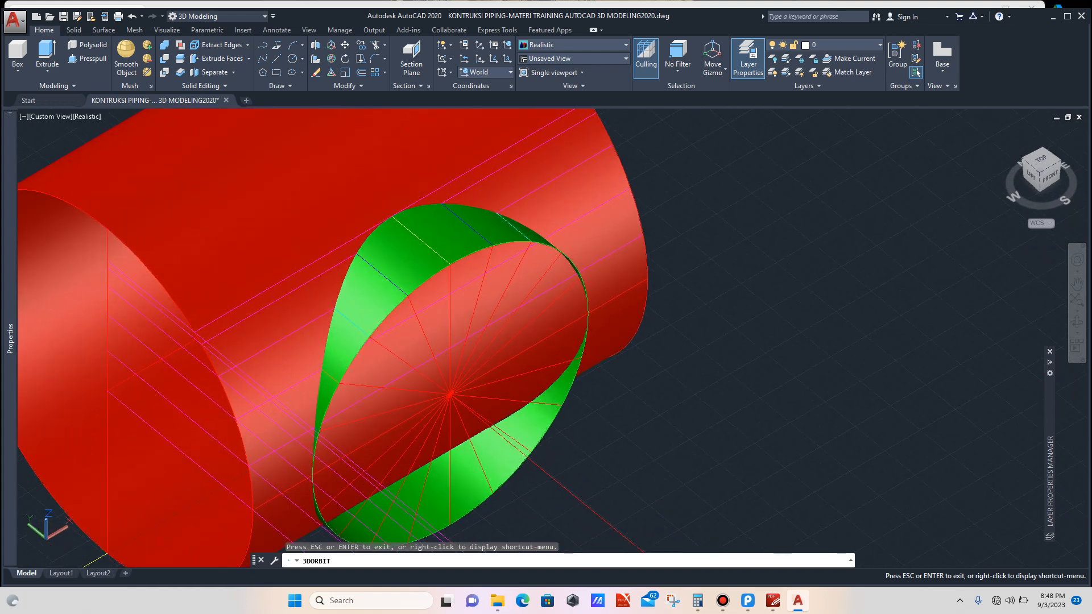
{"action": "mouse_move", "coordinate": [615, 545]}
{"action": "left_mouse_down"}
{"action": "mouse_move", "coordinate": [571, 550]}
{"action": "mouse_move", "coordinate": [625, 548]}
{"action": "left_mouse_up"}
{"action": "scroll", "coordinate": [390, 330], "scroll_direction": "down", "scroll_amount": 8}
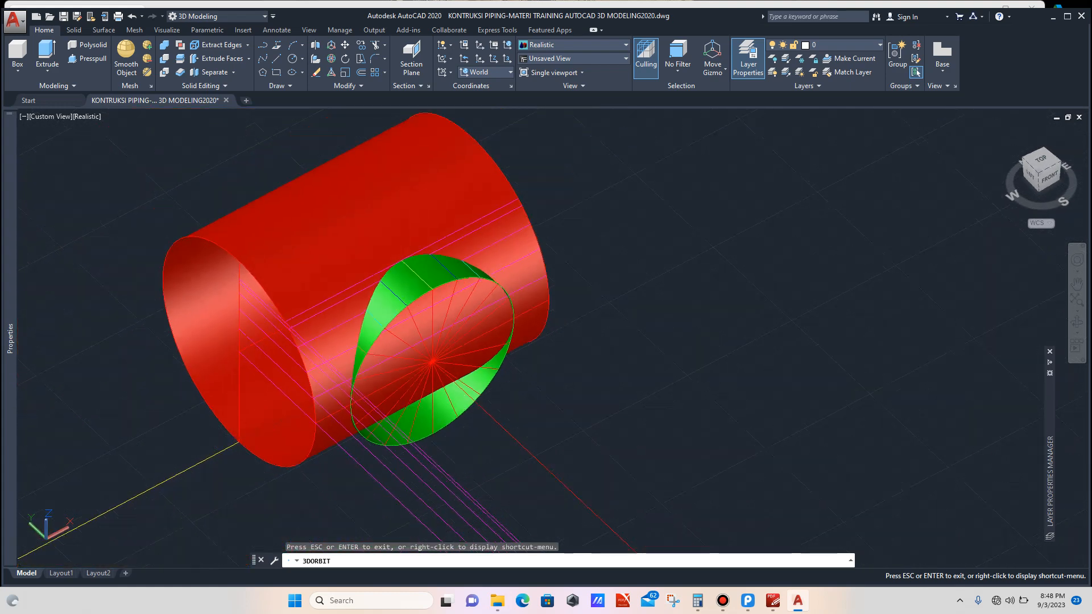
{"action": "left_click_drag", "start_coordinate": [428, 368], "coordinate": [436, 355]}
{"action": "key", "text": "Escape"}
{"action": "scroll", "coordinate": [484, 391], "scroll_direction": "down", "scroll_amount": 2}
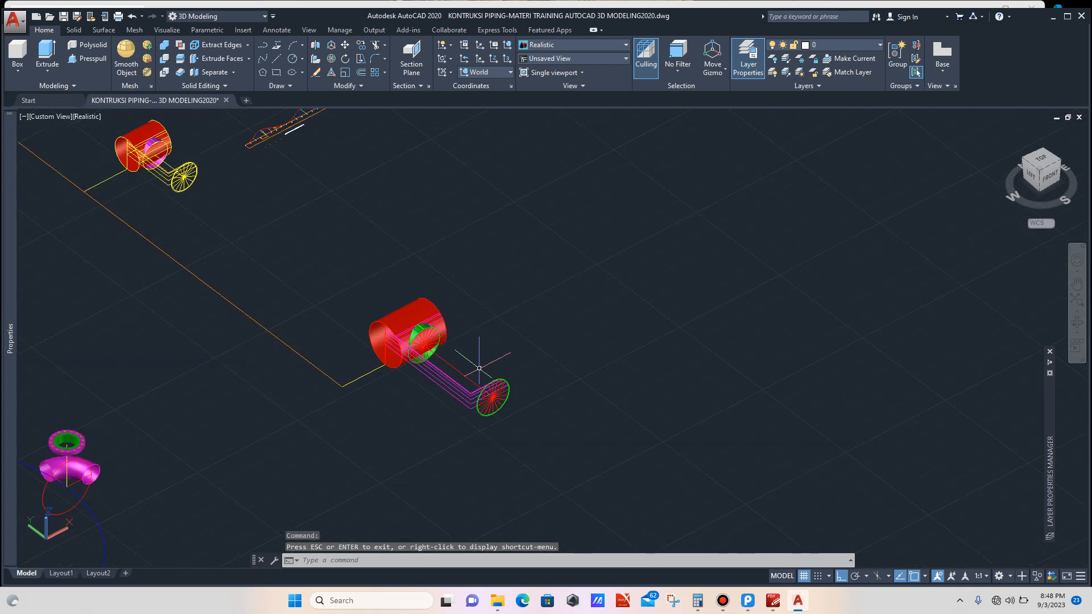
Step: Draw a line 1595.9251 long from the profile circle's edge, extending away from the pipe
{"action": "scroll", "coordinate": [501, 381], "scroll_direction": "up", "scroll_amount": 6}
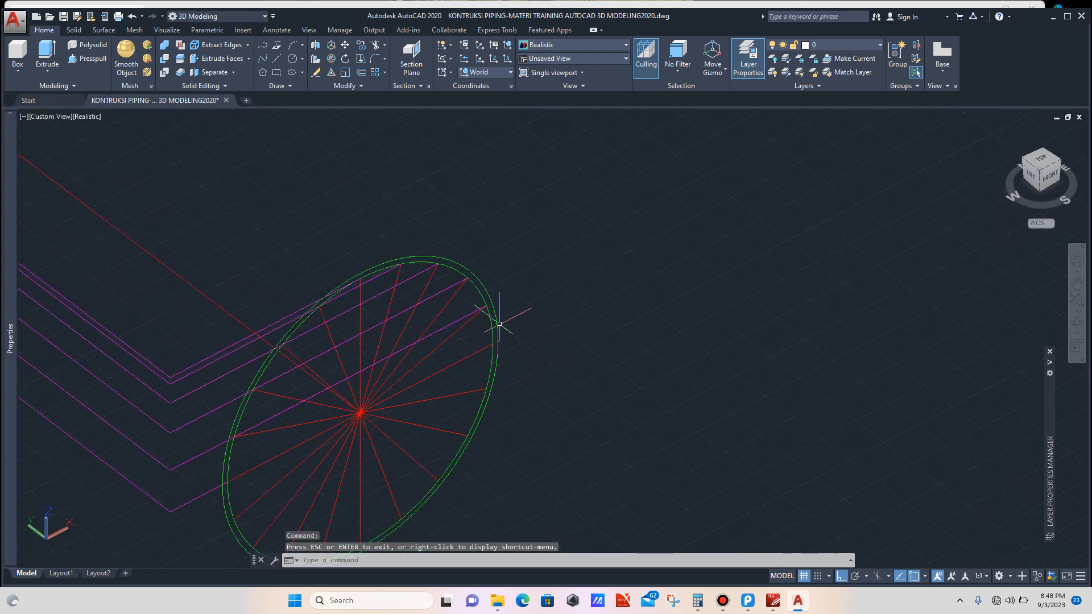
{"action": "left_click", "coordinate": [489, 380]}
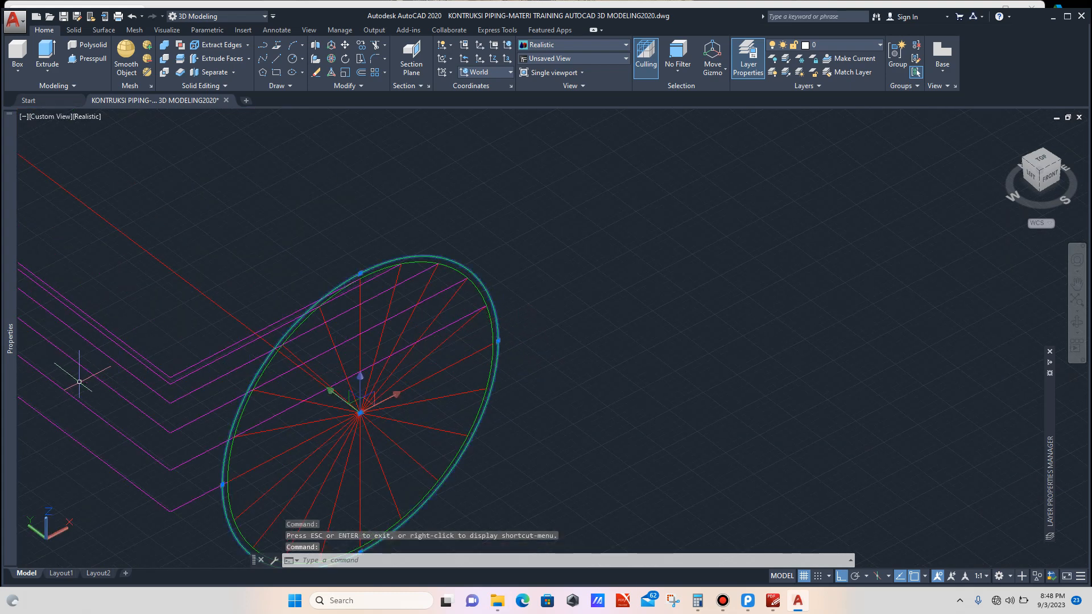
{"action": "mouse_move", "coordinate": [10, 341]}
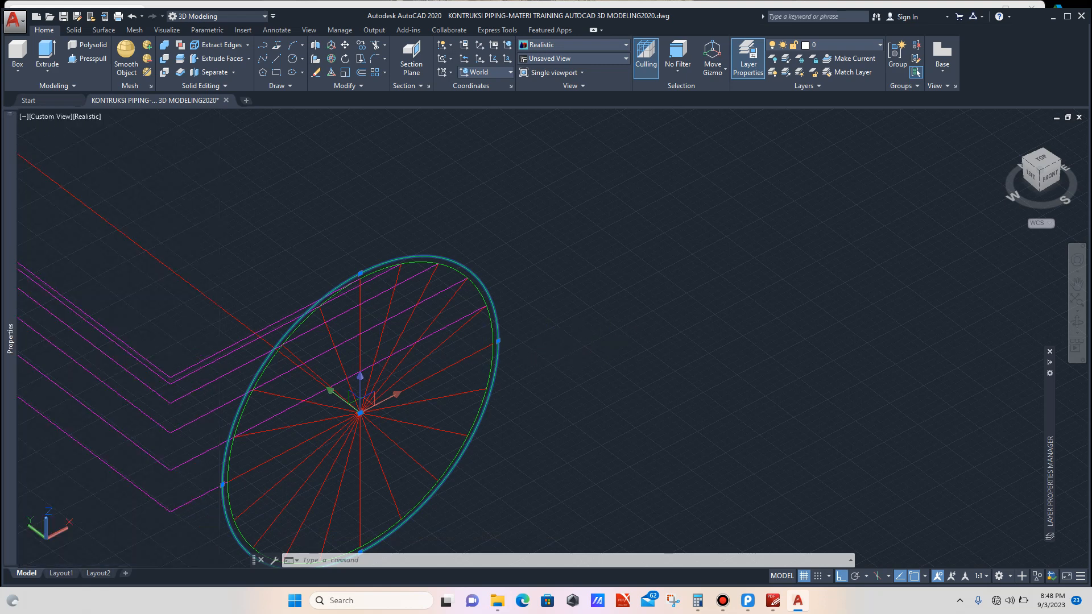
{"action": "key", "text": "Escape"}
{"action": "type", "text": "l"}
{"action": "key", "text": "Return"}
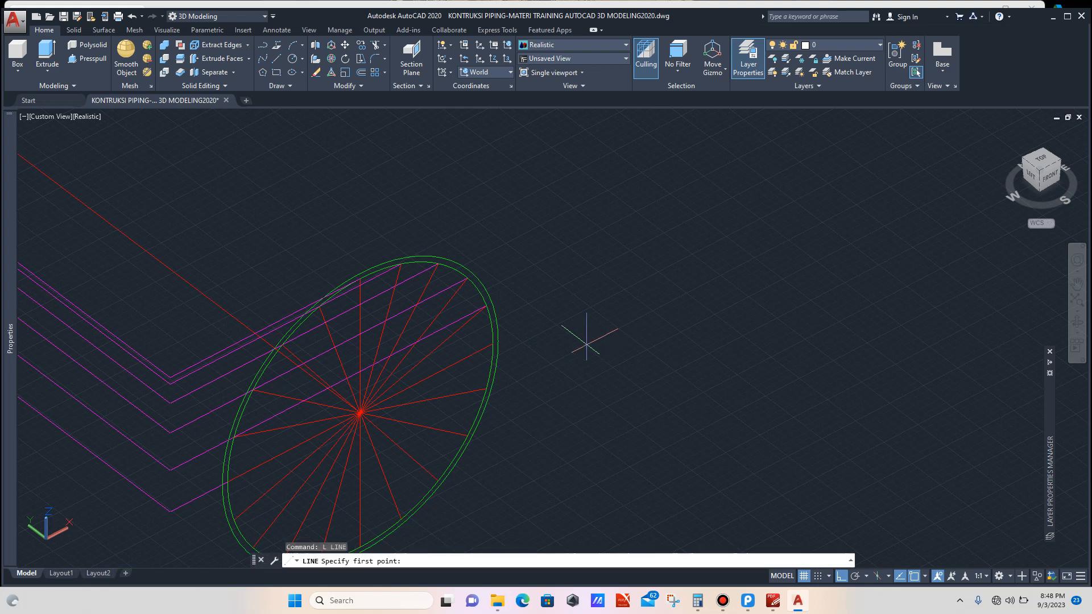
{"action": "left_click", "coordinate": [494, 344]}
{"action": "scroll", "coordinate": [494, 345], "scroll_direction": "down", "scroll_amount": 4}
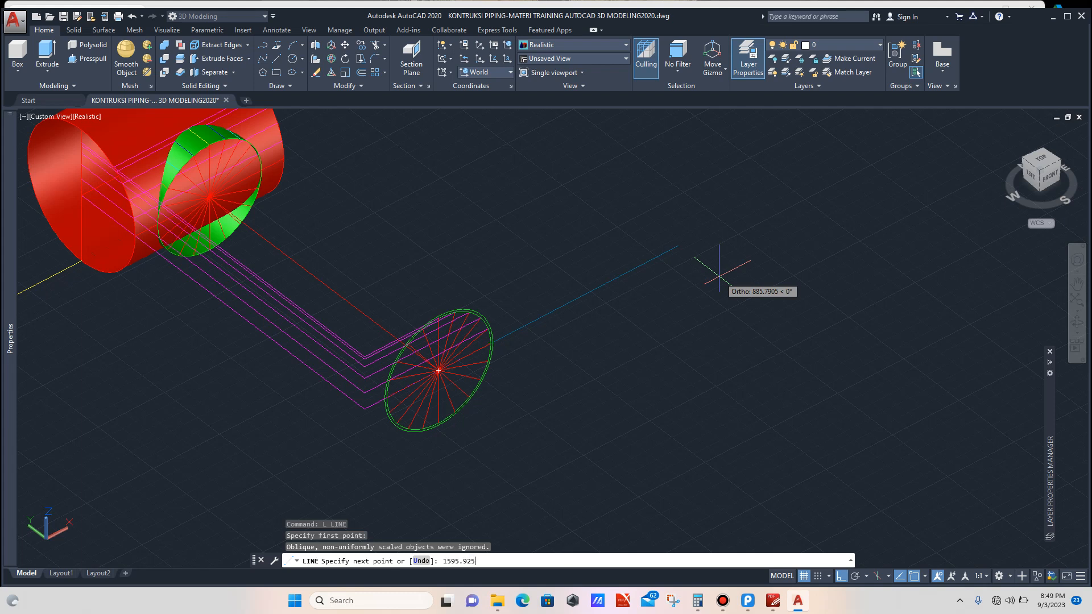
{"action": "type", "text": "1"}
{"action": "key", "text": "Return"}
{"action": "key", "text": "Escape"}
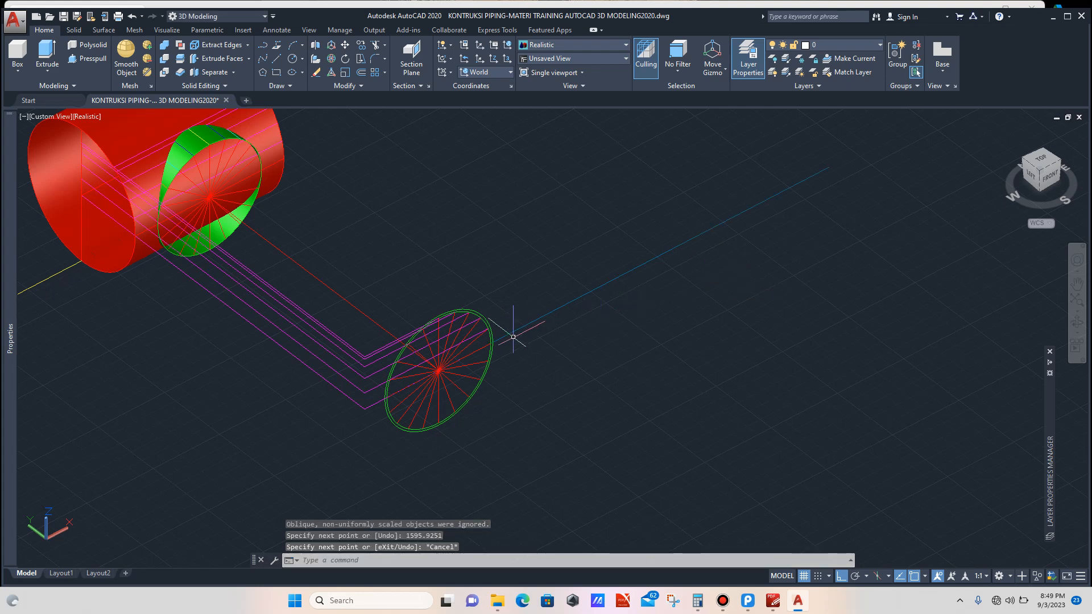
Step: Check the profile circle's properties, including its circumference
{"action": "scroll", "coordinate": [478, 316], "scroll_direction": "up", "scroll_amount": 8}
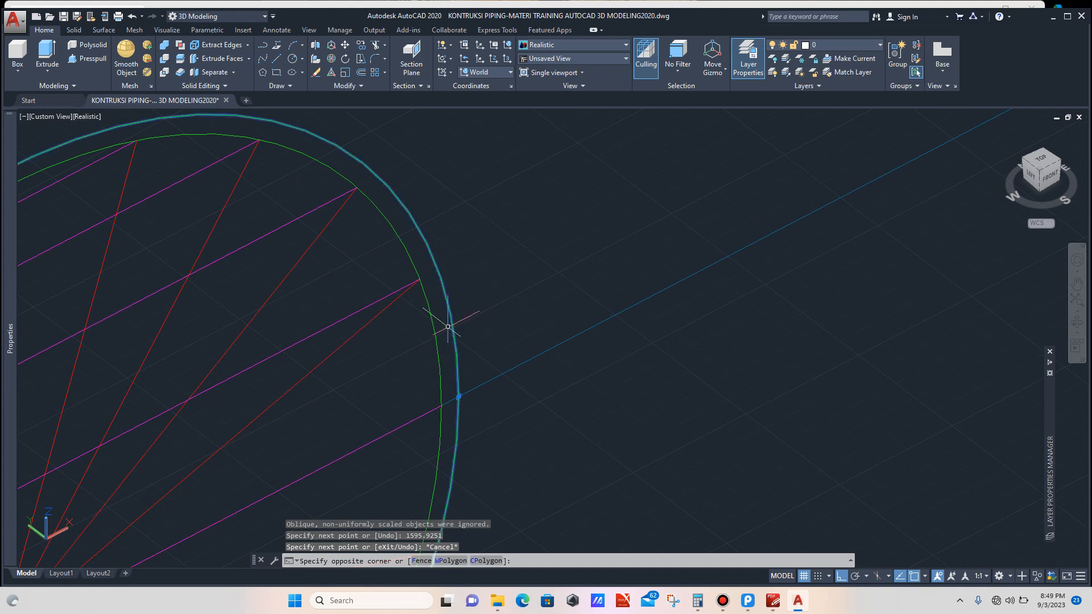
{"action": "left_click", "coordinate": [447, 313]}
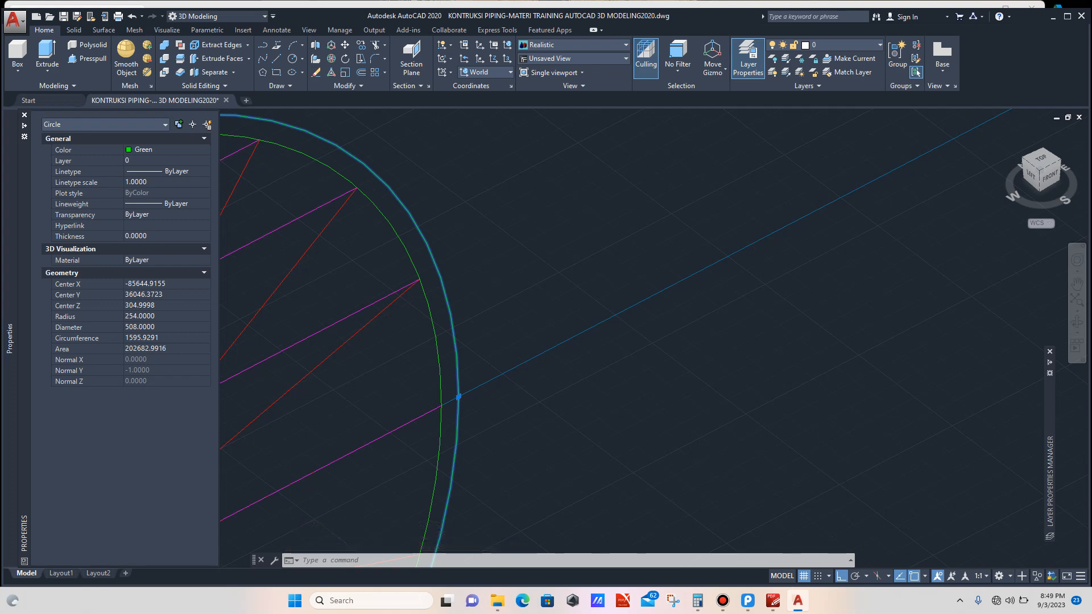
{"action": "scroll", "coordinate": [428, 376], "scroll_direction": "down", "scroll_amount": 5}
{"action": "key", "text": "Escape"}
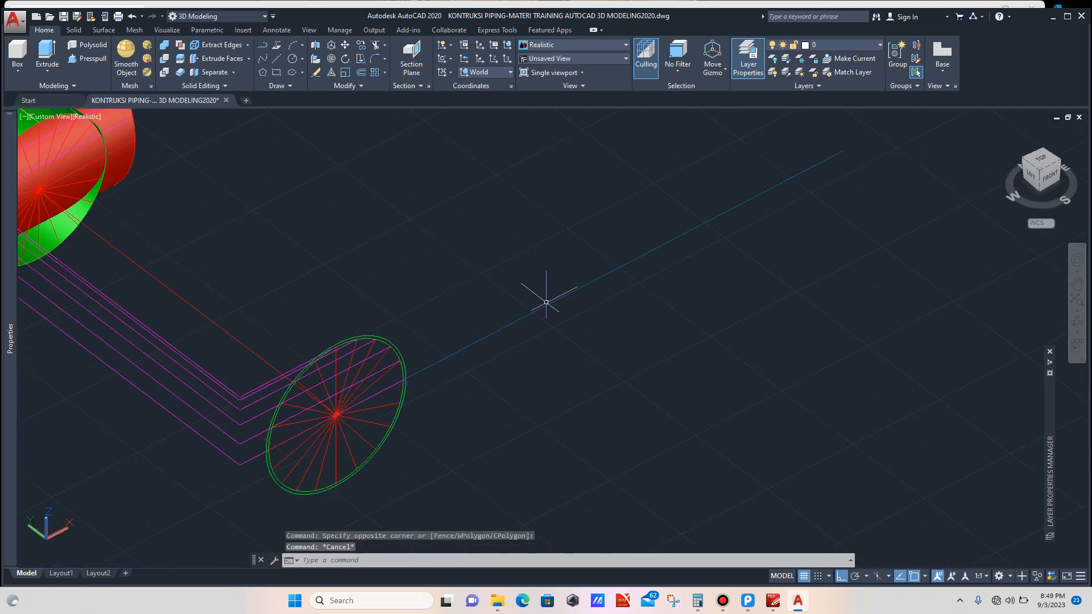
Step: Move the 1595.9251 line away from the profile circle along the X direction
{"action": "left_click", "coordinate": [564, 288]}
{"action": "left_click", "coordinate": [520, 363]}
{"action": "scroll", "coordinate": [514, 384], "scroll_direction": "down", "scroll_amount": 3}
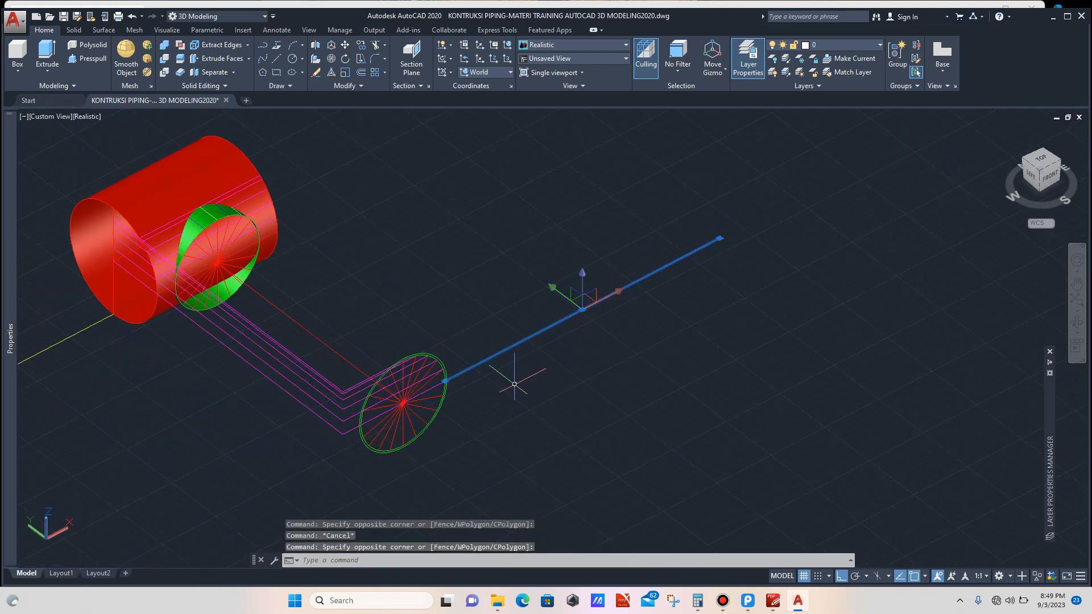
{"action": "type", "text": "m"}
{"action": "key", "text": "Return"}
{"action": "left_click", "coordinate": [552, 424]}
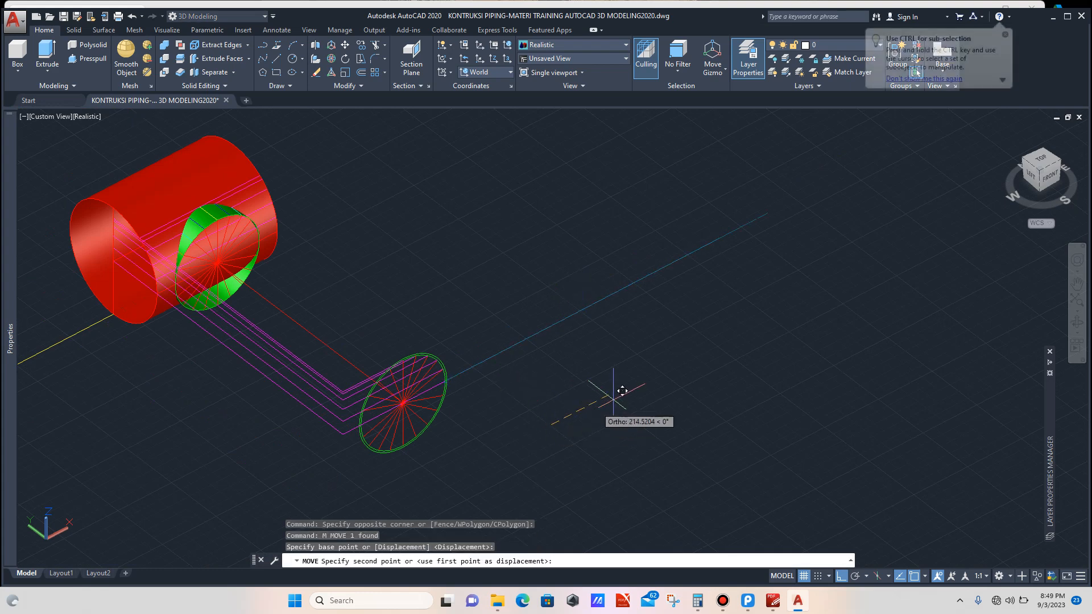
{"action": "left_click", "coordinate": [655, 382]}
{"action": "scroll", "coordinate": [645, 381], "scroll_direction": "down", "scroll_amount": 4}
{"action": "scroll", "coordinate": [640, 340], "scroll_direction": "up", "scroll_amount": 3}
{"action": "left_click", "coordinate": [644, 325]}
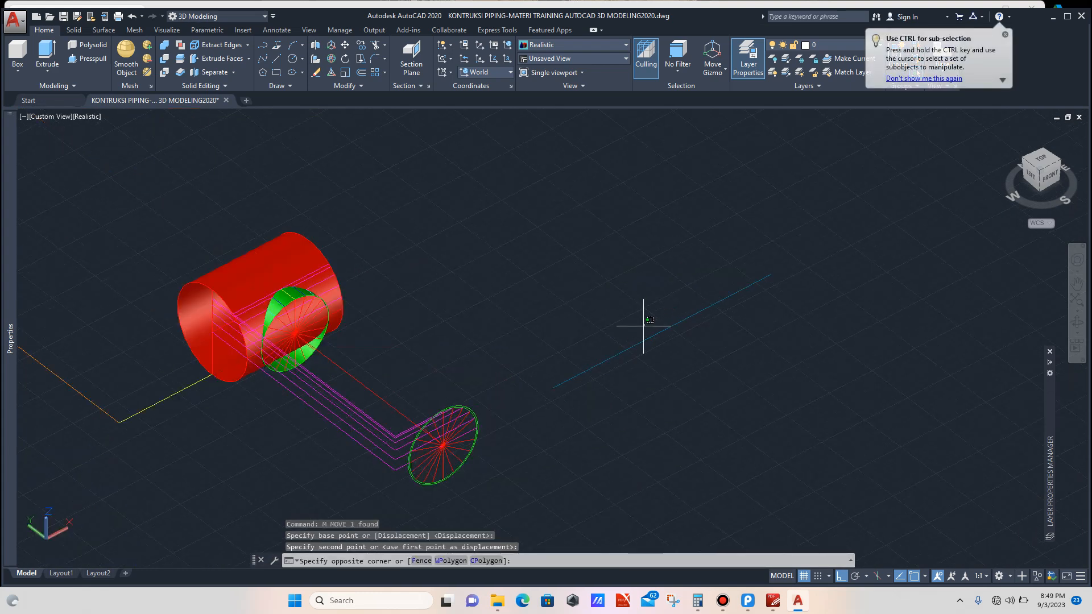
{"action": "left_click", "coordinate": [607, 402]}
{"action": "scroll", "coordinate": [587, 409], "scroll_direction": "down", "scroll_amount": 2}
{"action": "type", "text": "m"}
{"action": "key", "text": "Return"}
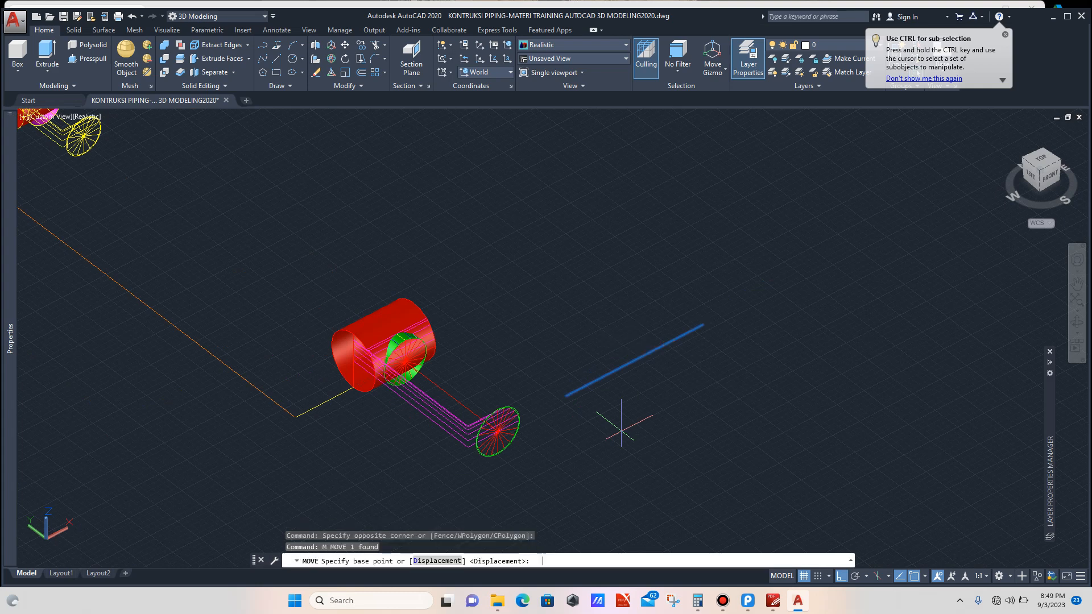
{"action": "scroll", "coordinate": [621, 430], "scroll_direction": "down", "scroll_amount": 2}
{"action": "left_click", "coordinate": [621, 431]}
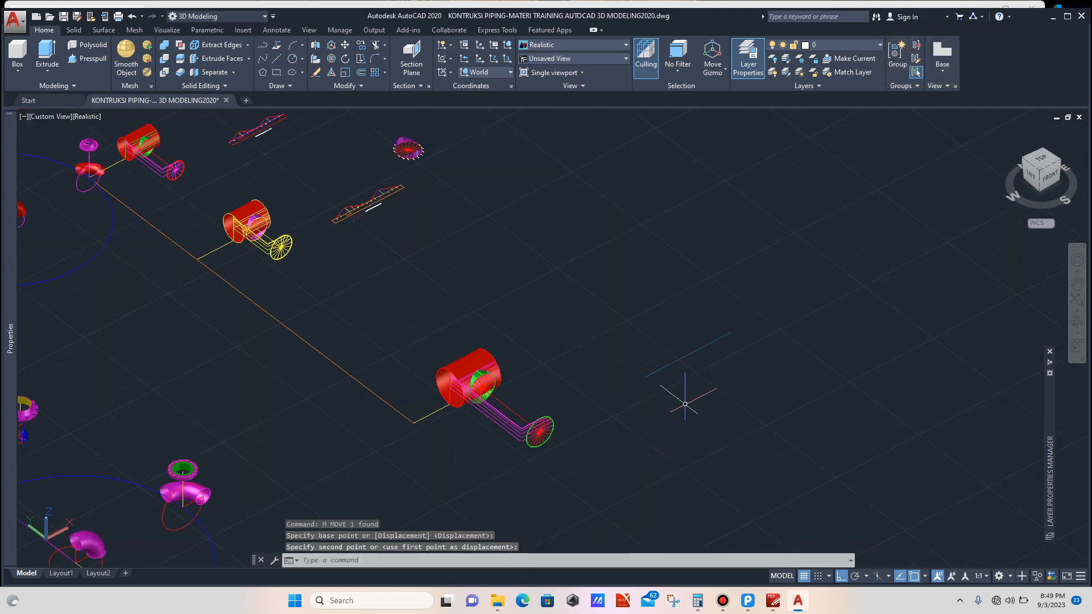
{"action": "scroll", "coordinate": [683, 402], "scroll_direction": "up", "scroll_amount": 3}
{"action": "key", "text": "Escape"}
Step: Draw a circle centered at the moved line's near endpoint with a radius of 1595.9291
{"action": "type", "text": "c"}
{"action": "key", "text": "Return"}
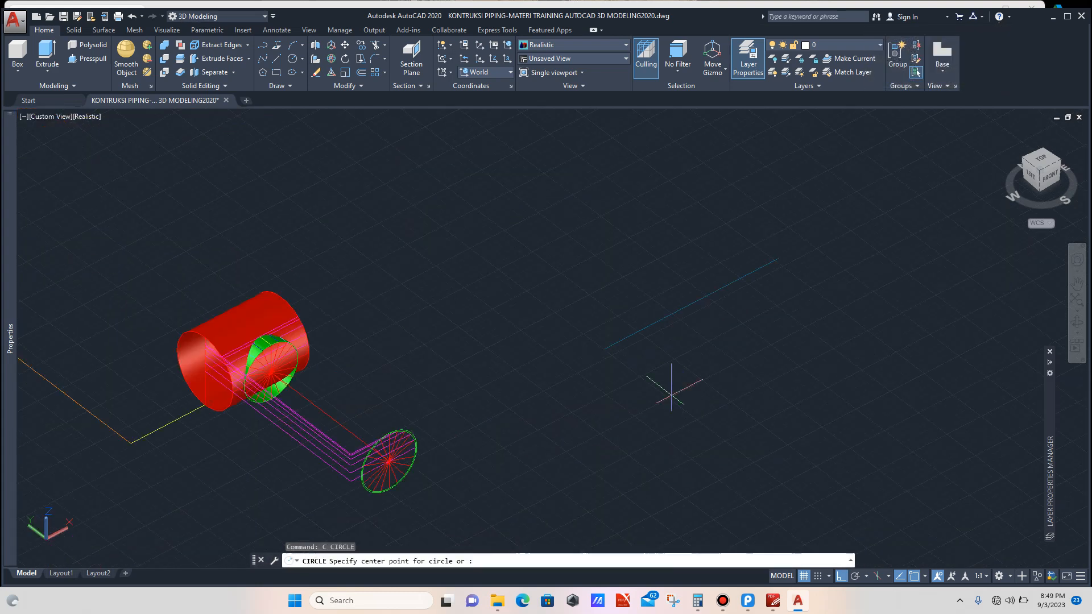
{"action": "left_click", "coordinate": [604, 349]}
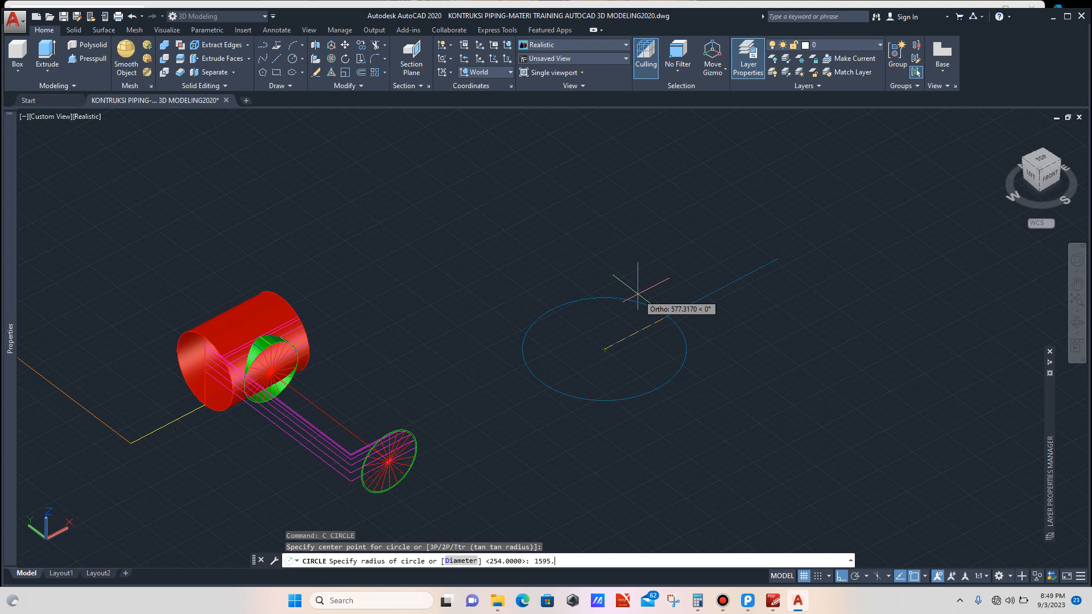
{"action": "type", "text": "1595.9291"}
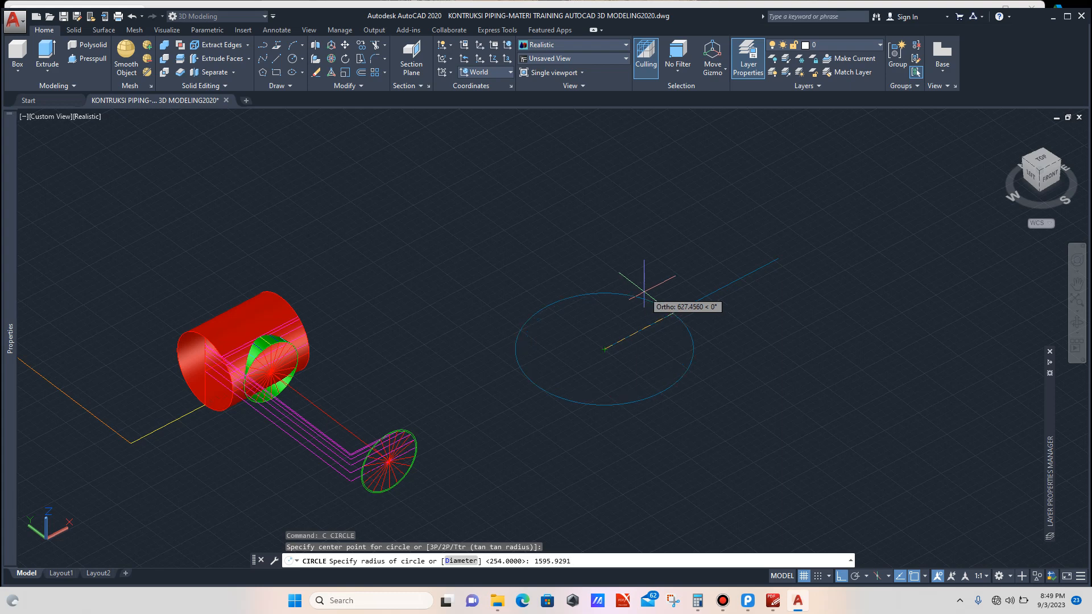
{"action": "key", "text": "Return"}
Step: Compare the properties of the profile circle and the new large circle
{"action": "scroll", "coordinate": [788, 257], "scroll_direction": "up", "scroll_amount": 5}
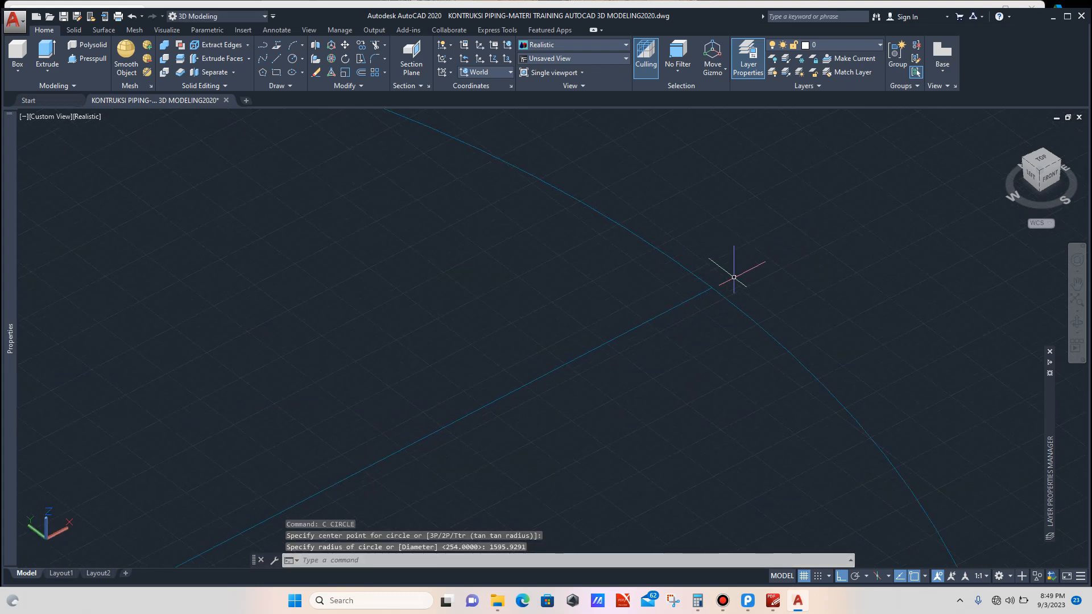
{"action": "scroll", "coordinate": [729, 281], "scroll_direction": "down", "scroll_amount": 7}
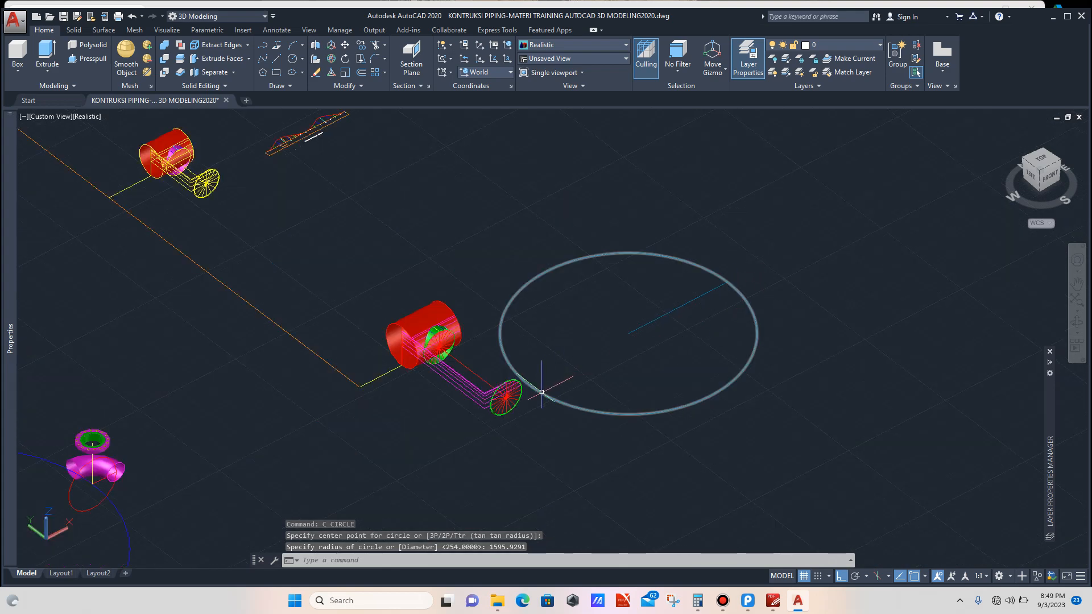
{"action": "scroll", "coordinate": [496, 394], "scroll_direction": "up", "scroll_amount": 4}
{"action": "scroll", "coordinate": [495, 394], "scroll_direction": "up", "scroll_amount": 3}
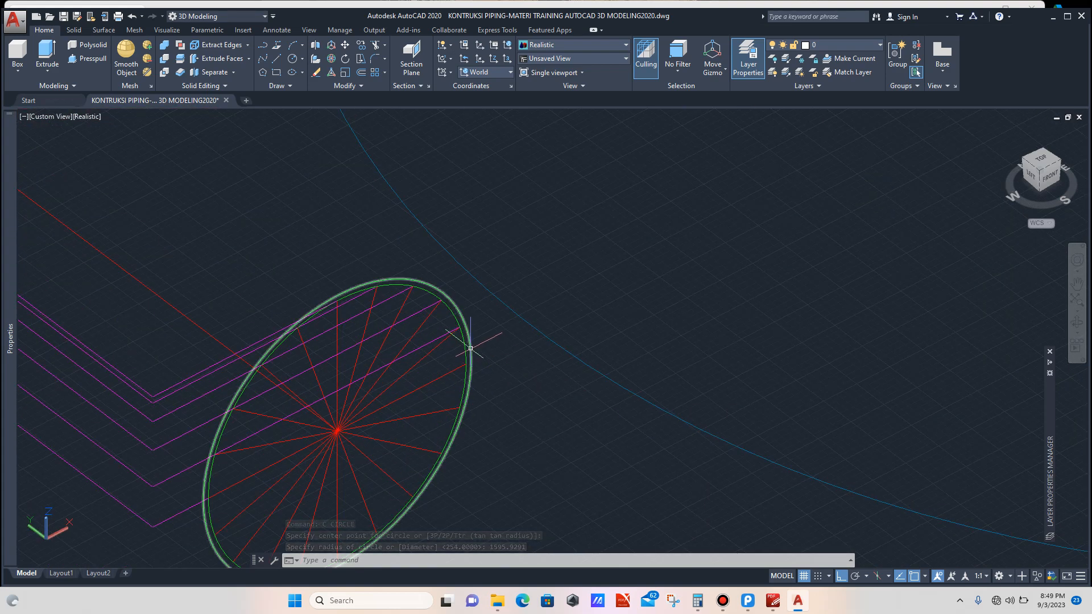
{"action": "left_click", "coordinate": [469, 349]}
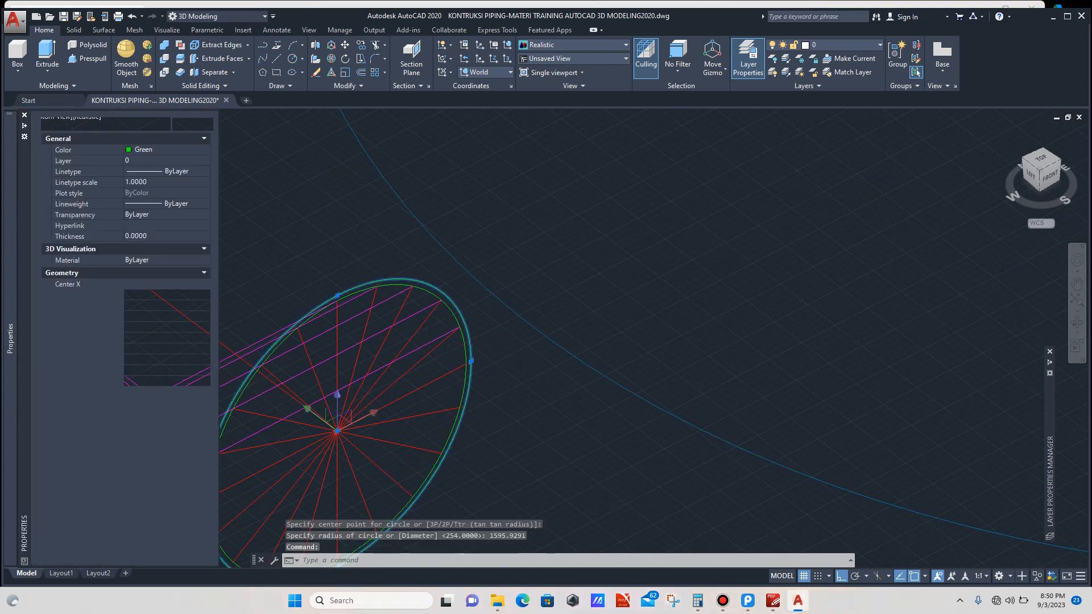
{"action": "mouse_move", "coordinate": [9, 393]}
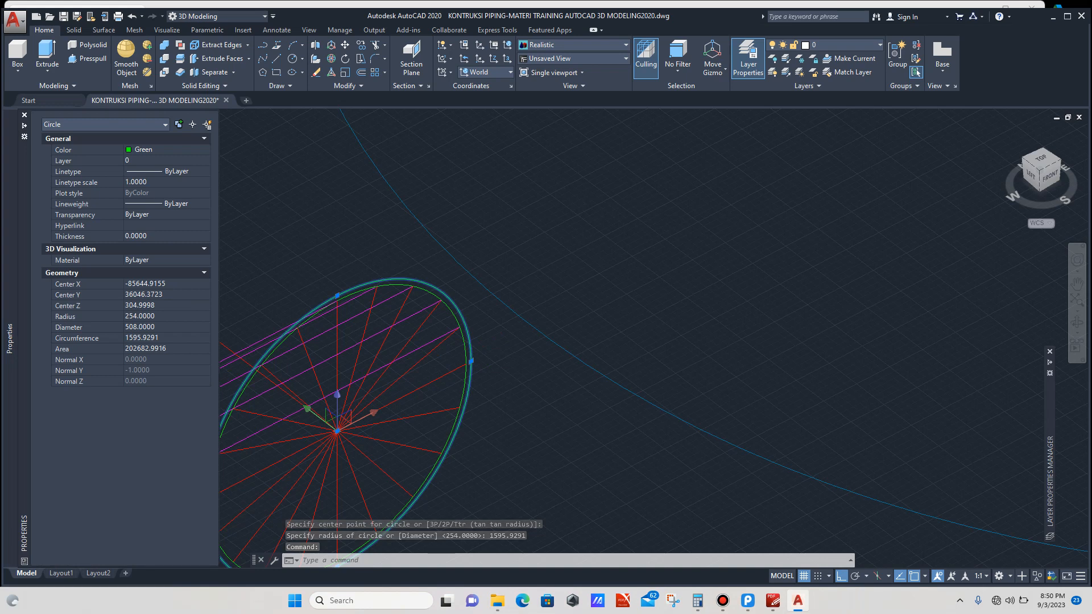
{"action": "scroll", "coordinate": [415, 378], "scroll_direction": "down", "scroll_amount": 5}
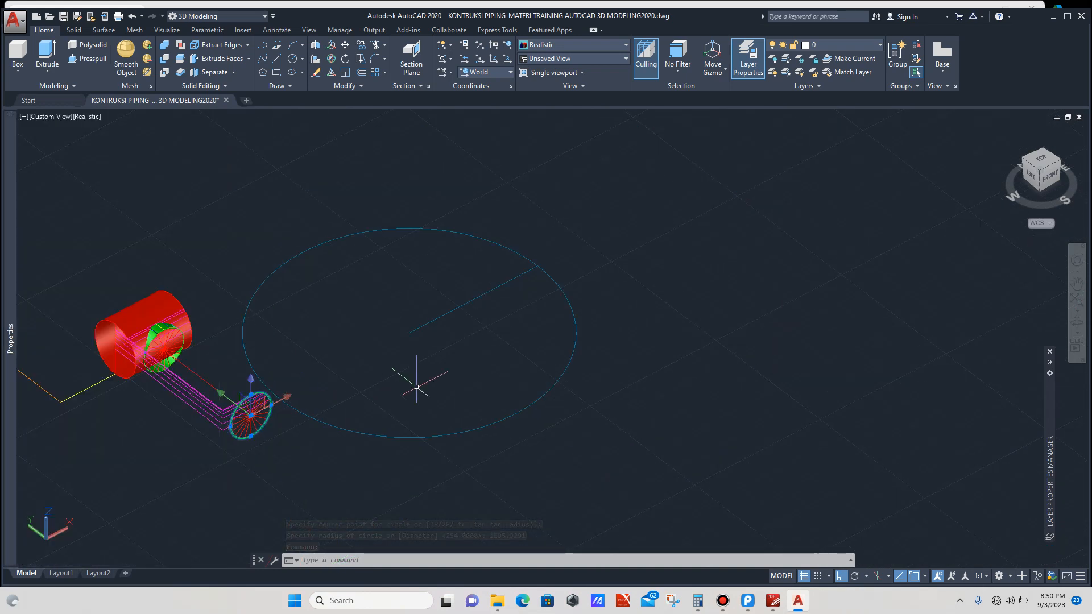
{"action": "key", "text": "Escape"}
{"action": "left_click", "coordinate": [488, 364]}
{"action": "left_click", "coordinate": [463, 431]}
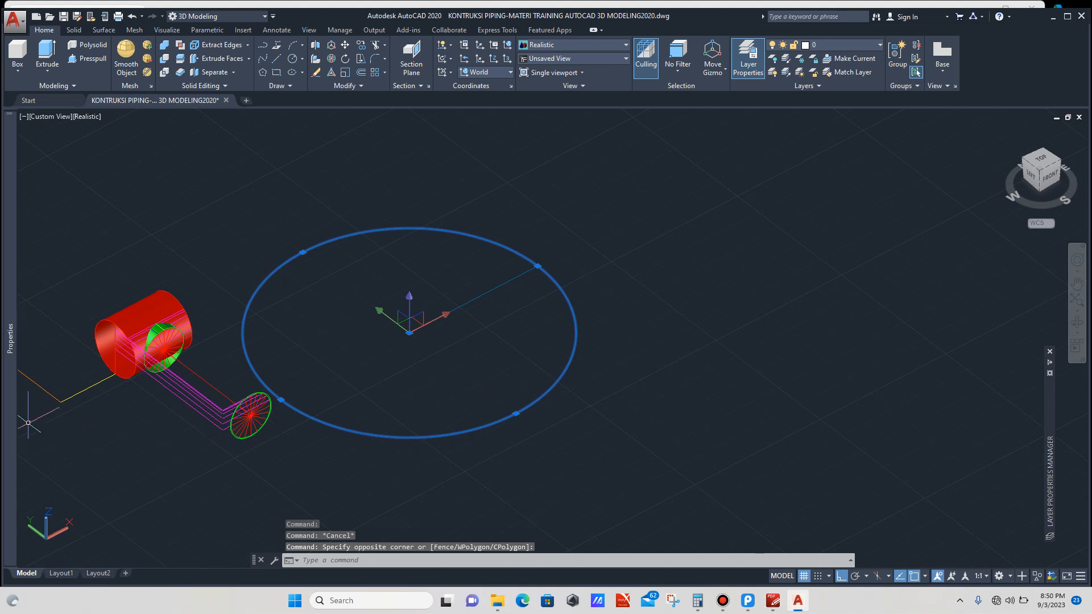
{"action": "mouse_move", "coordinate": [10, 403]}
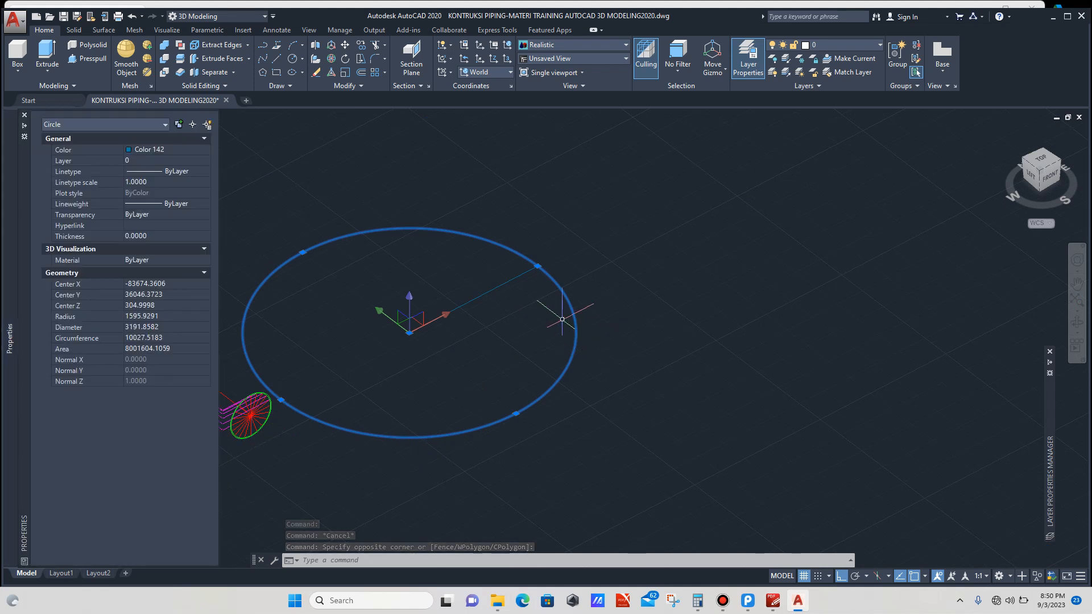
{"action": "scroll", "coordinate": [539, 262], "scroll_direction": "up", "scroll_amount": 5}
{"action": "key", "text": "Escape"}
Step: Delete the line lying inside the large circle
{"action": "scroll", "coordinate": [601, 272], "scroll_direction": "down", "scroll_amount": 5}
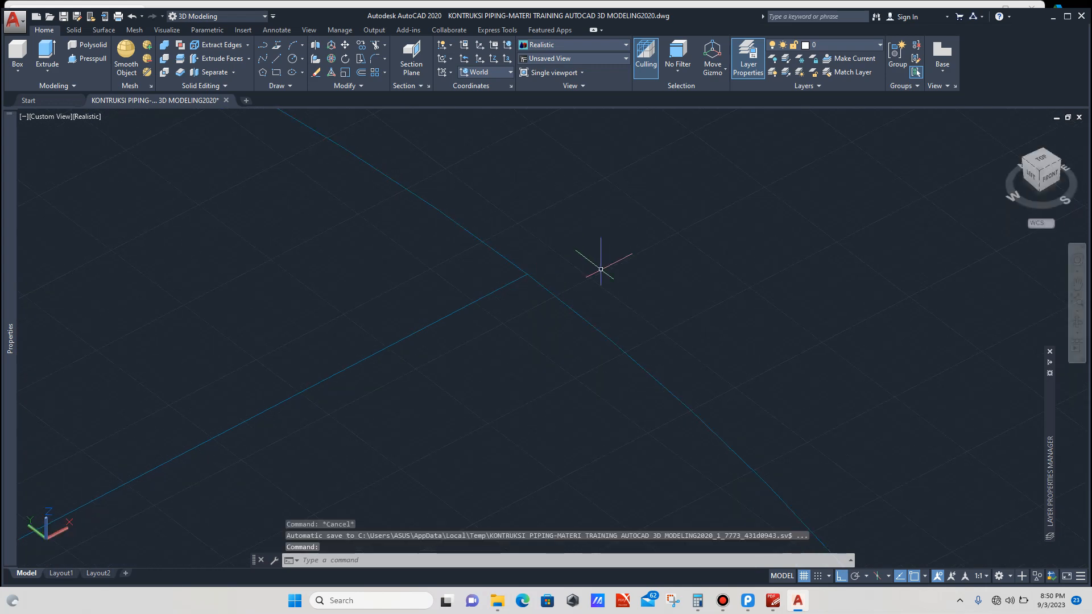
{"action": "left_click", "coordinate": [588, 299]}
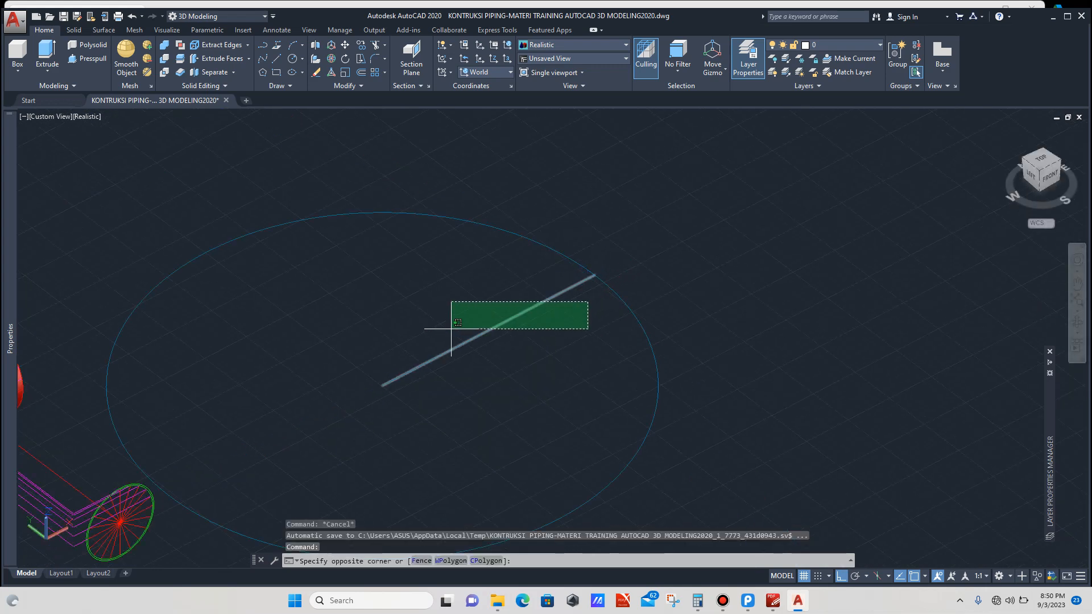
{"action": "left_click", "coordinate": [450, 329]}
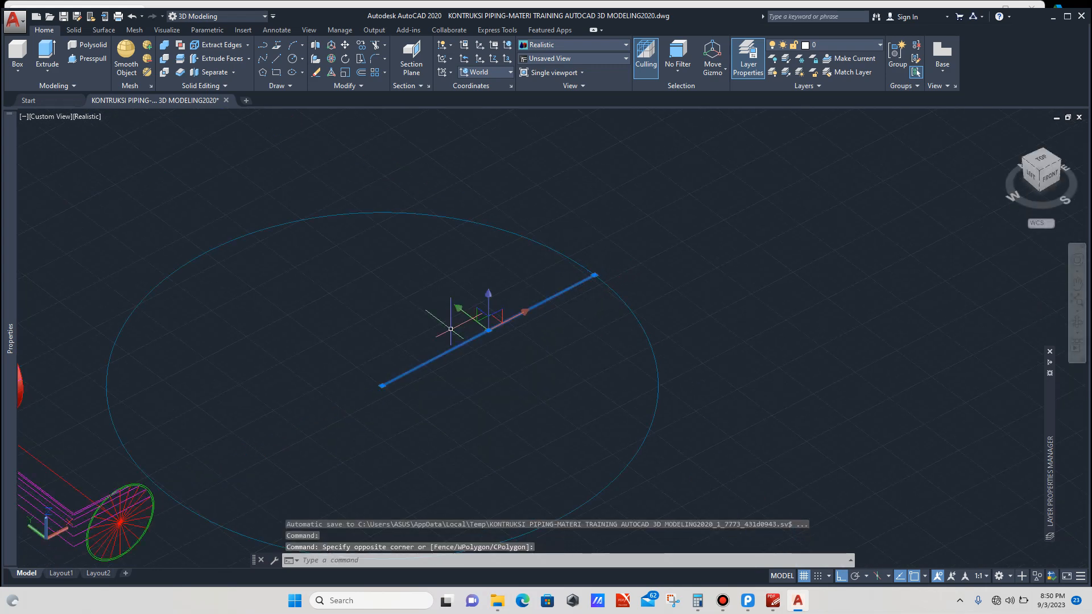
{"action": "key", "text": "Delete"}
Step: Draw a line from the large circle's center to a point on its edge
{"action": "type", "text": "L"}
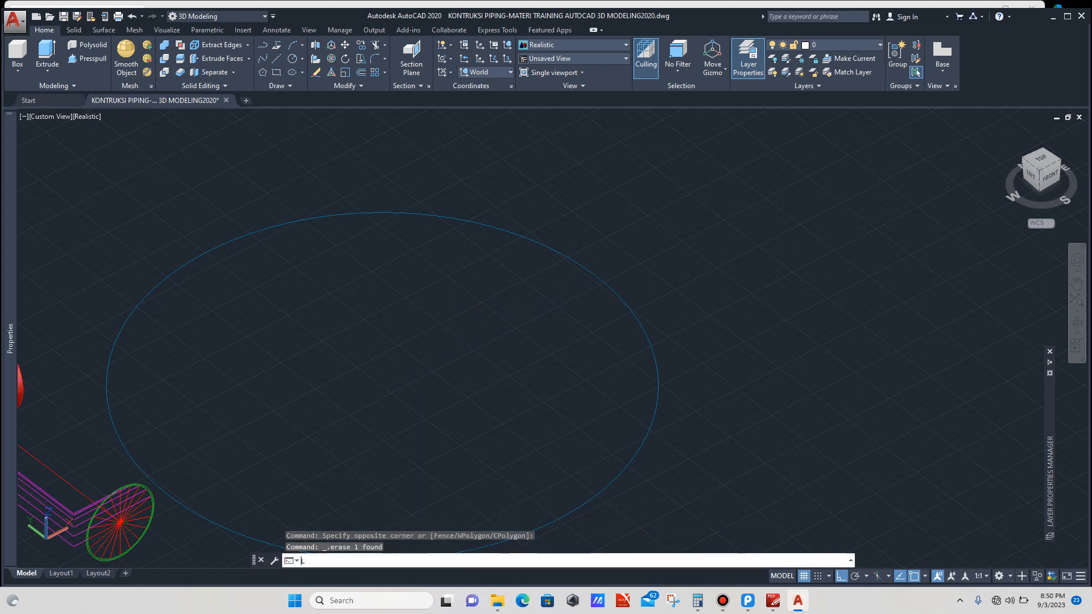
{"action": "key", "text": "Return"}
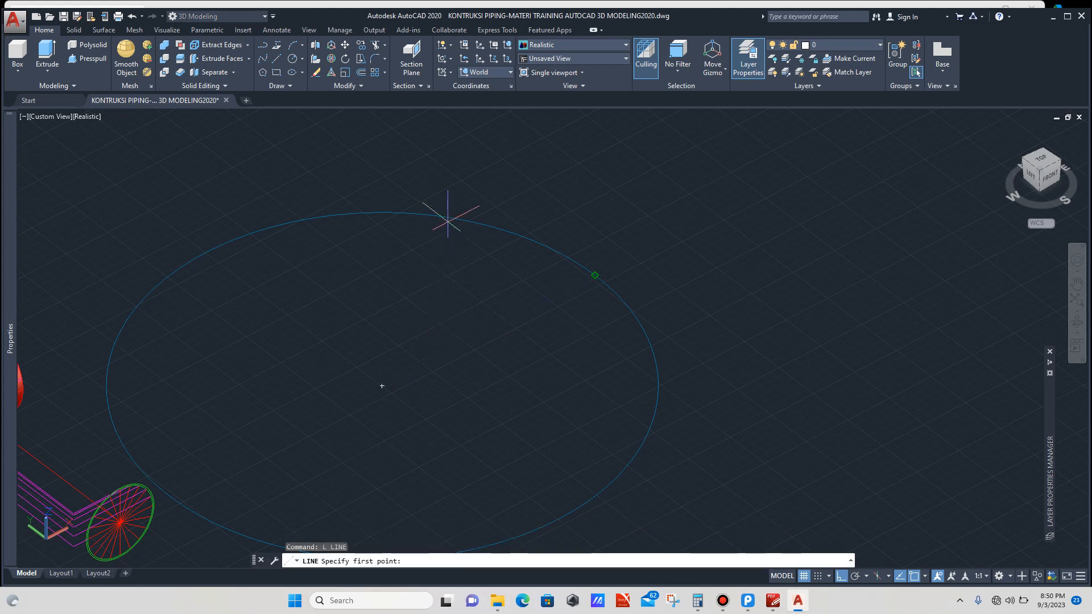
{"action": "left_click", "coordinate": [382, 385]}
{"action": "scroll", "coordinate": [555, 307], "scroll_direction": "up", "scroll_amount": 2}
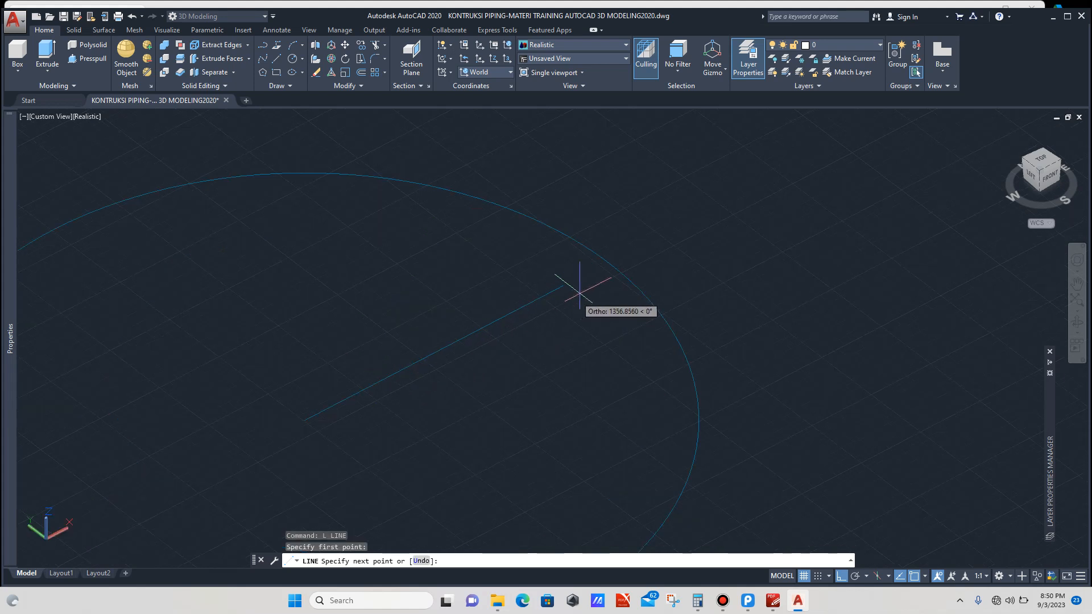
{"action": "left_click", "coordinate": [608, 262]}
{"action": "key", "text": "Escape"}
Step: Delete the large construction circle, keeping the new line
{"action": "scroll", "coordinate": [608, 262], "scroll_direction": "down", "scroll_amount": 4}
{"action": "left_click", "coordinate": [697, 293]}
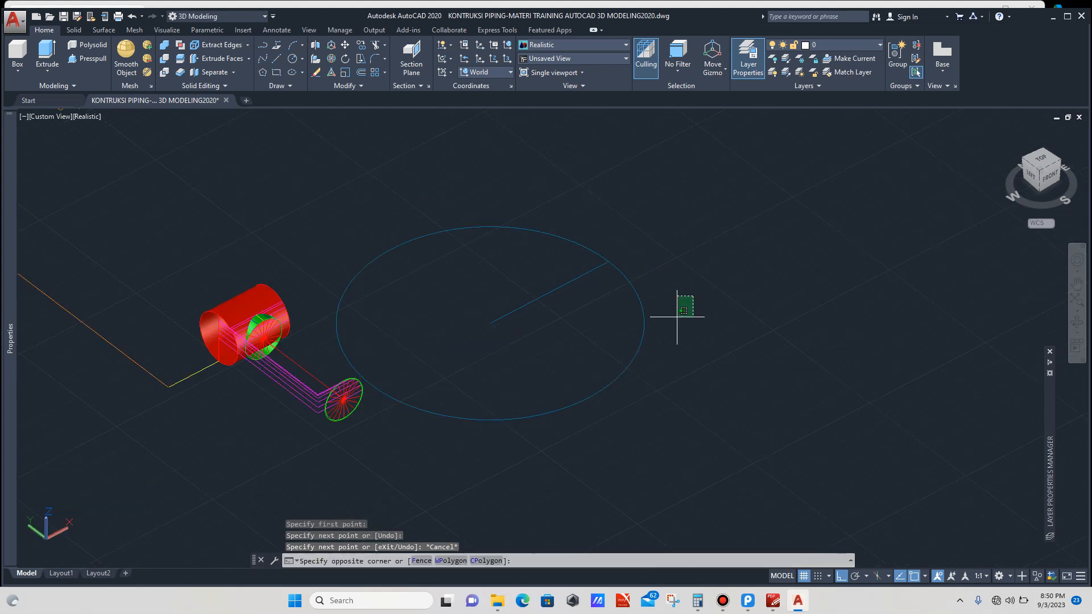
{"action": "left_click", "coordinate": [629, 351]}
{"action": "key", "text": "Delete"}
{"action": "scroll", "coordinate": [582, 360], "scroll_direction": "down", "scroll_amount": 3}
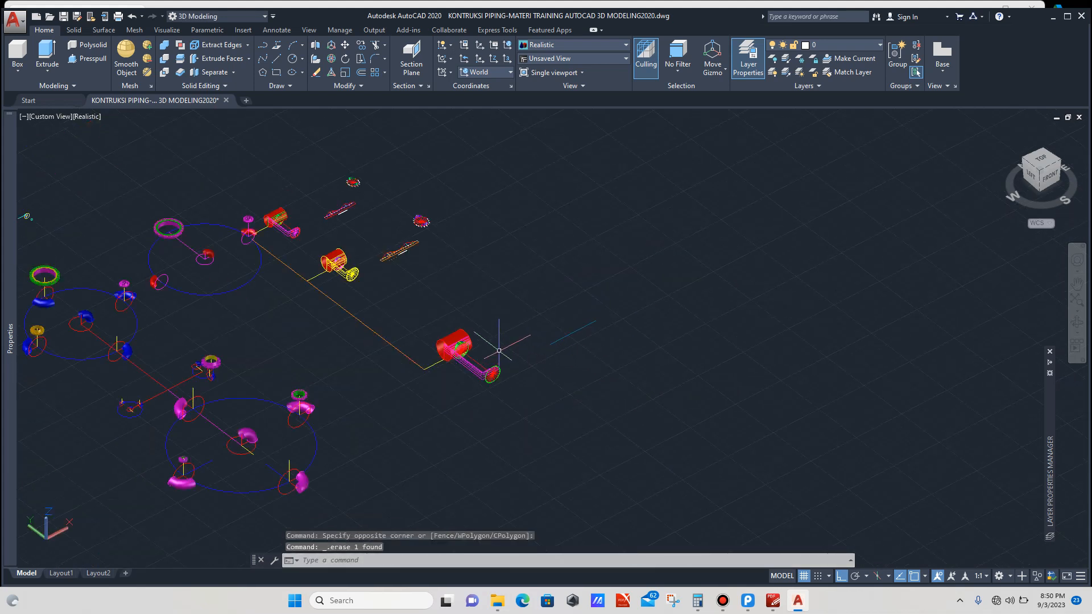
{"action": "scroll", "coordinate": [558, 335], "scroll_direction": "up", "scroll_amount": 4}
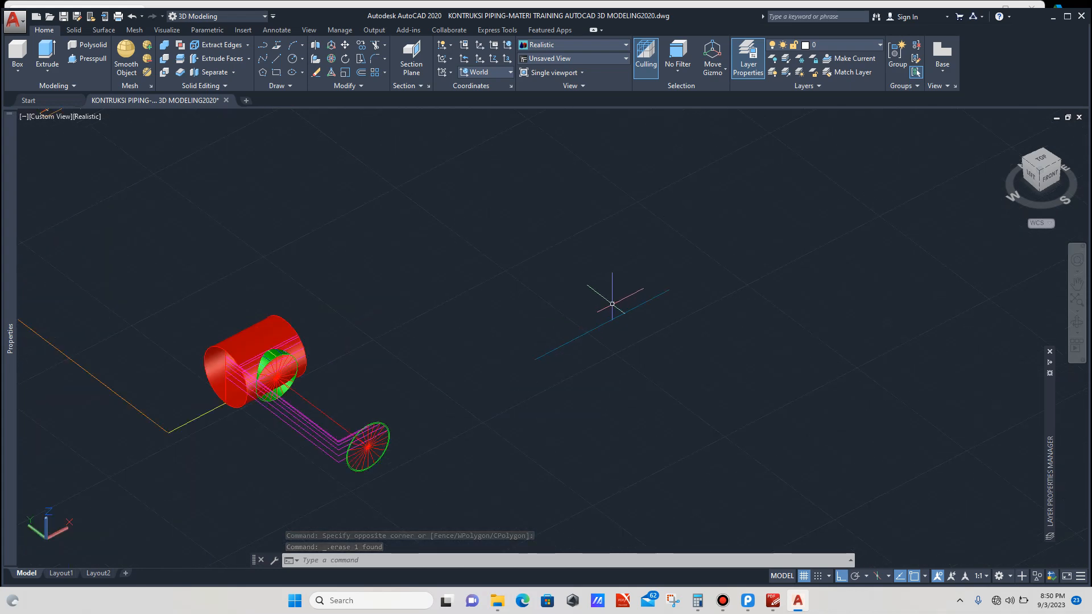
Step: Check the new line's length in its properties
{"action": "left_click", "coordinate": [615, 302]}
{"action": "left_click", "coordinate": [600, 334]}
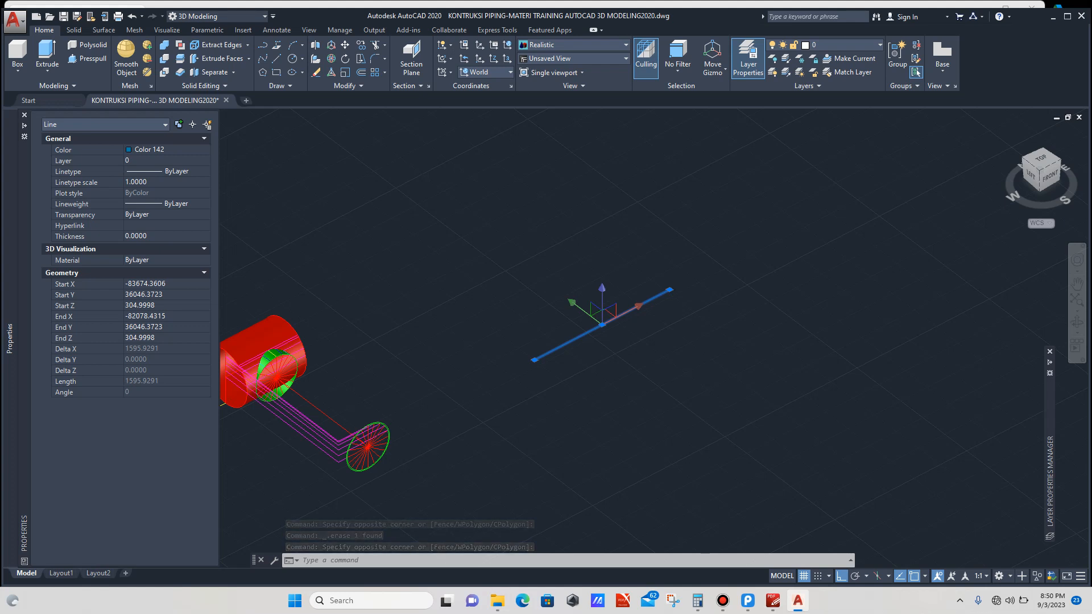
{"action": "left_click", "coordinate": [698, 601]}
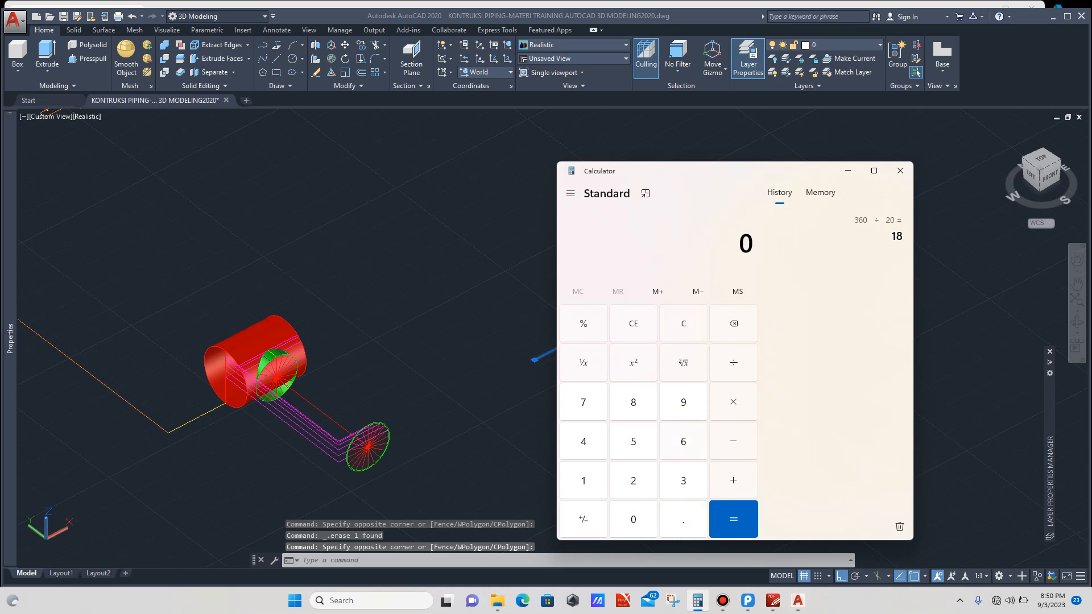
{"action": "left_click", "coordinate": [493, 371]}
{"action": "key", "text": "Escape"}
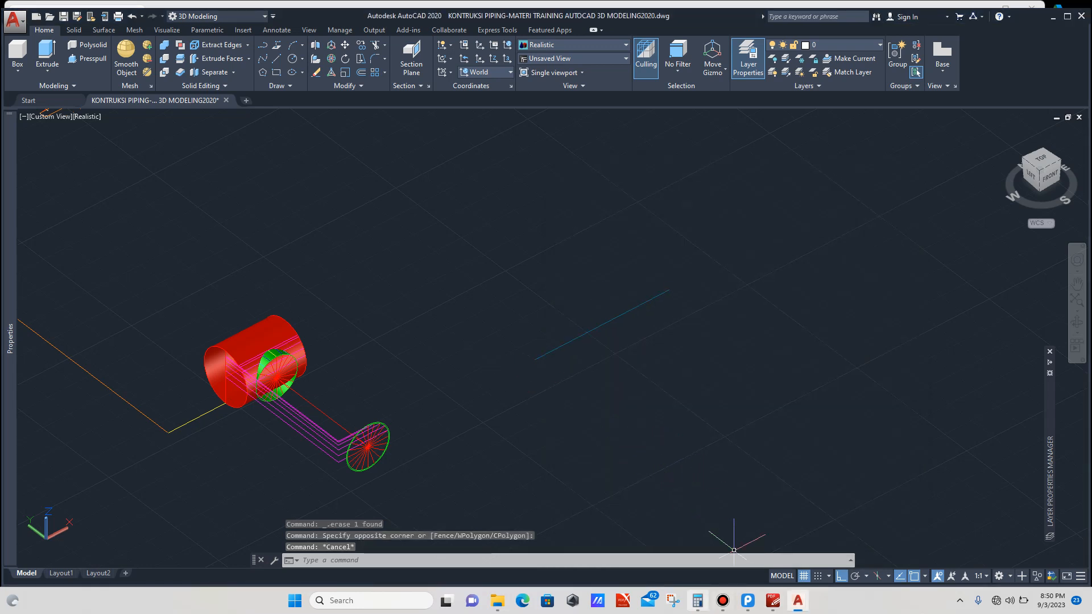
Step: Switch to Calculator and divide 1595.9291 by 20, then minimize it
{"action": "left_click", "coordinate": [698, 601]}
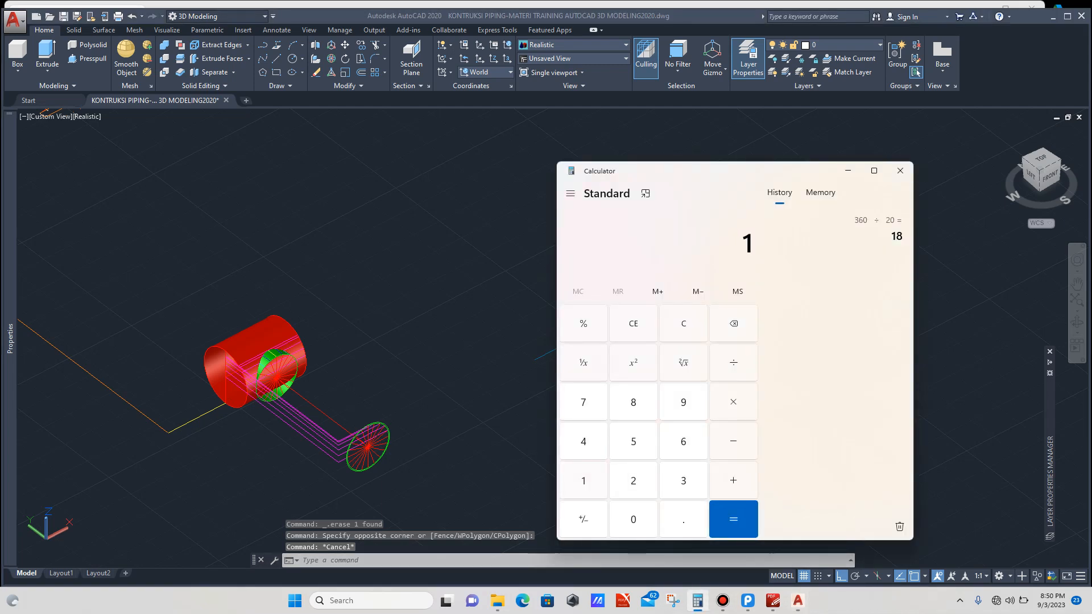
{"action": "type", "text": "595"}
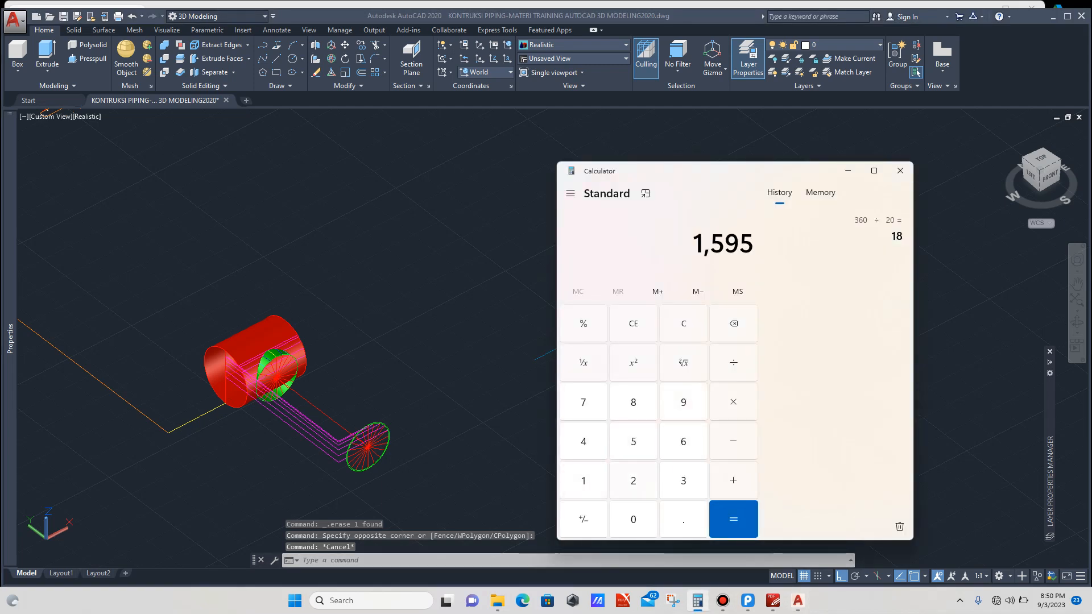
{"action": "type", "text": ".92"}
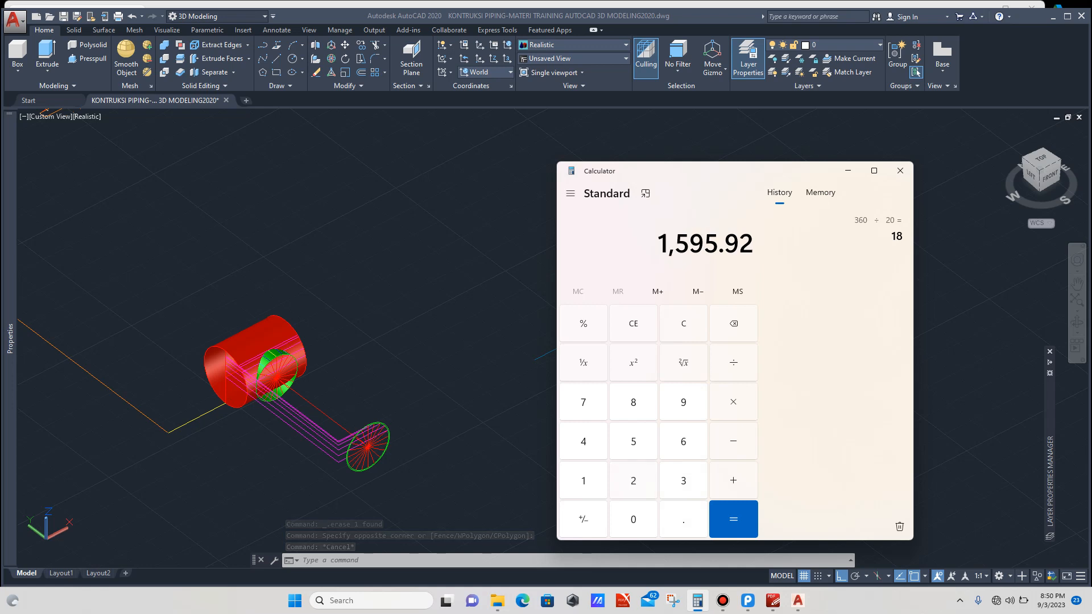
{"action": "type", "text": "91"}
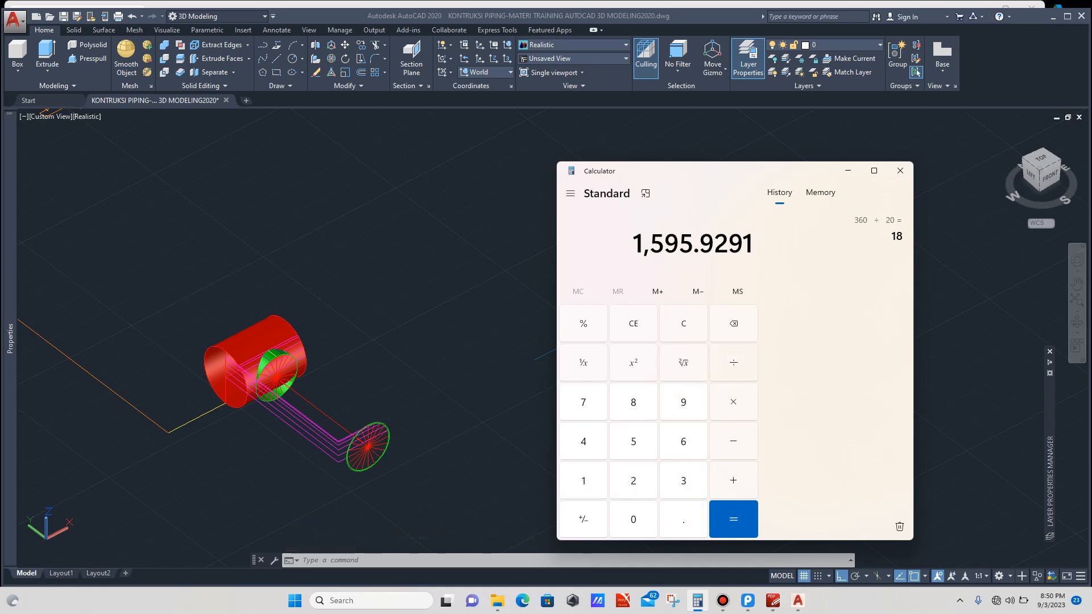
{"action": "type", "text": " ÷ 20"}
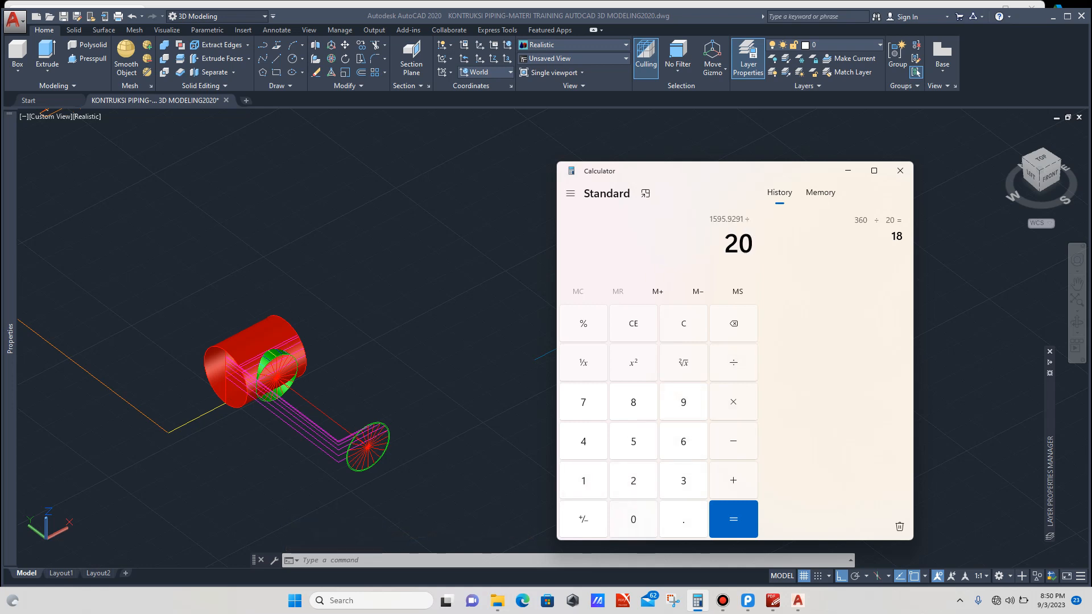
{"action": "key", "text": "Return"}
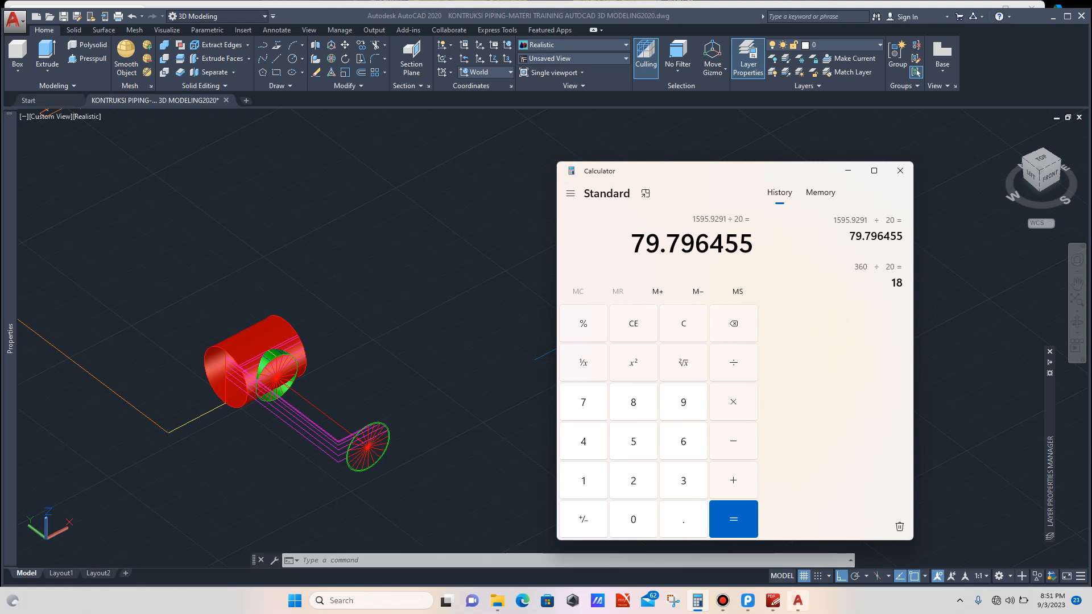
{"action": "left_click", "coordinate": [848, 170]}
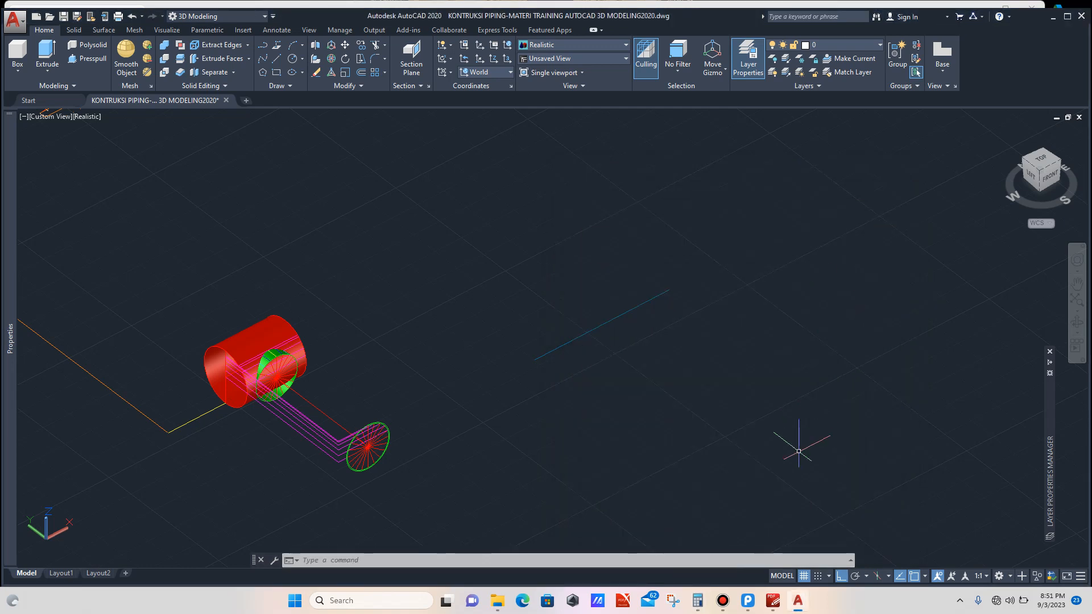
{"action": "left_click", "coordinate": [799, 601]}
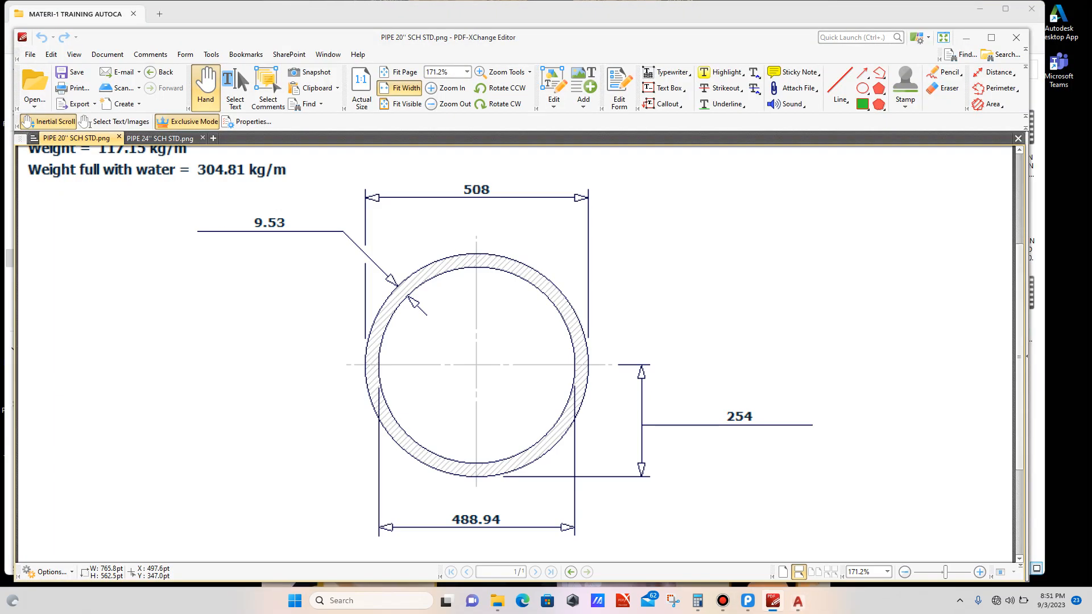
{"action": "left_click", "coordinate": [798, 601]}
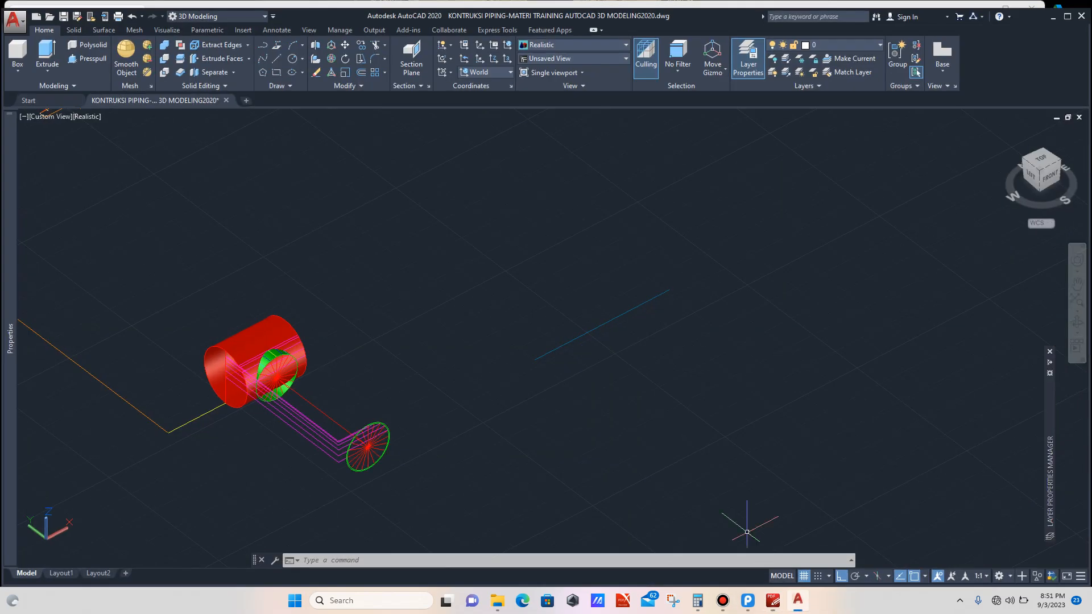
Step: Draw a circle with radius 79.796 centered on the new line
{"action": "type", "text": "c"}
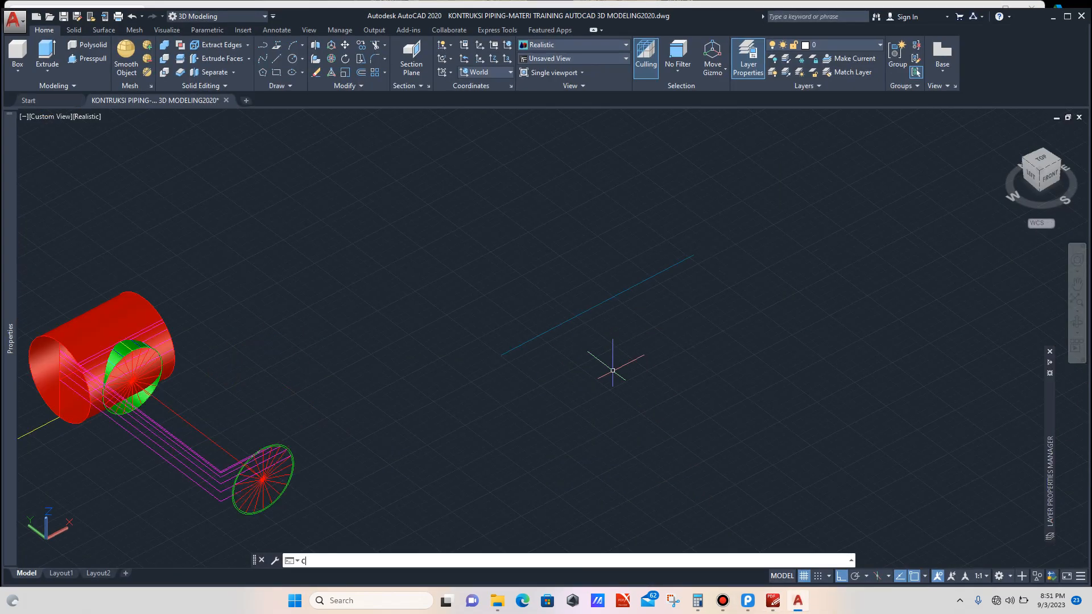
{"action": "key", "text": "Return"}
{"action": "left_click", "coordinate": [597, 306]}
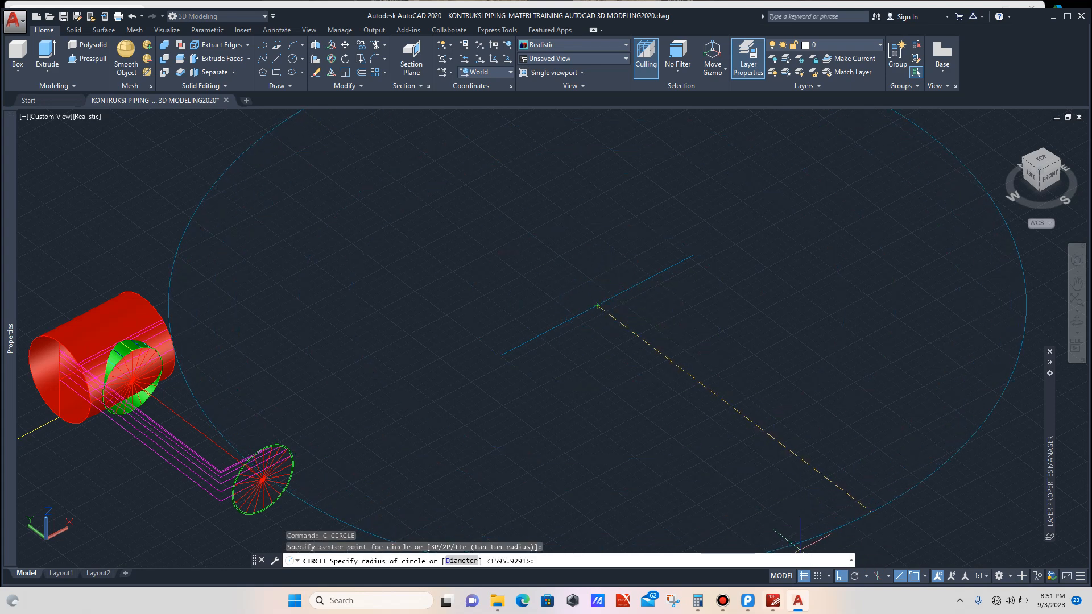
{"action": "mouse_move", "coordinate": [698, 601]}
{"action": "mouse_move", "coordinate": [695, 529]}
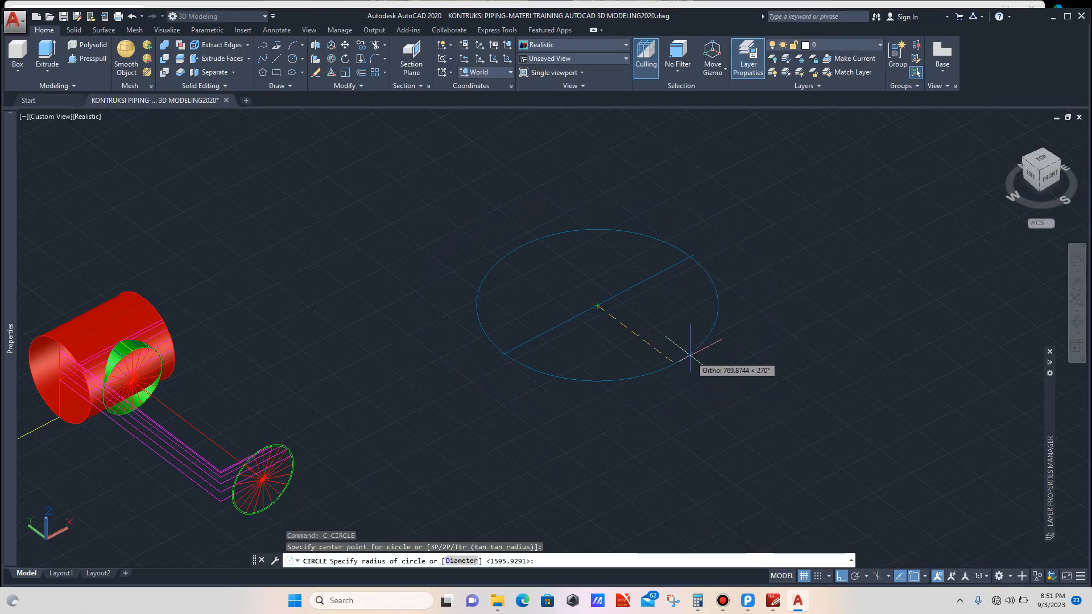
{"action": "type", "text": "79.796"}
{"action": "key", "text": "Return"}
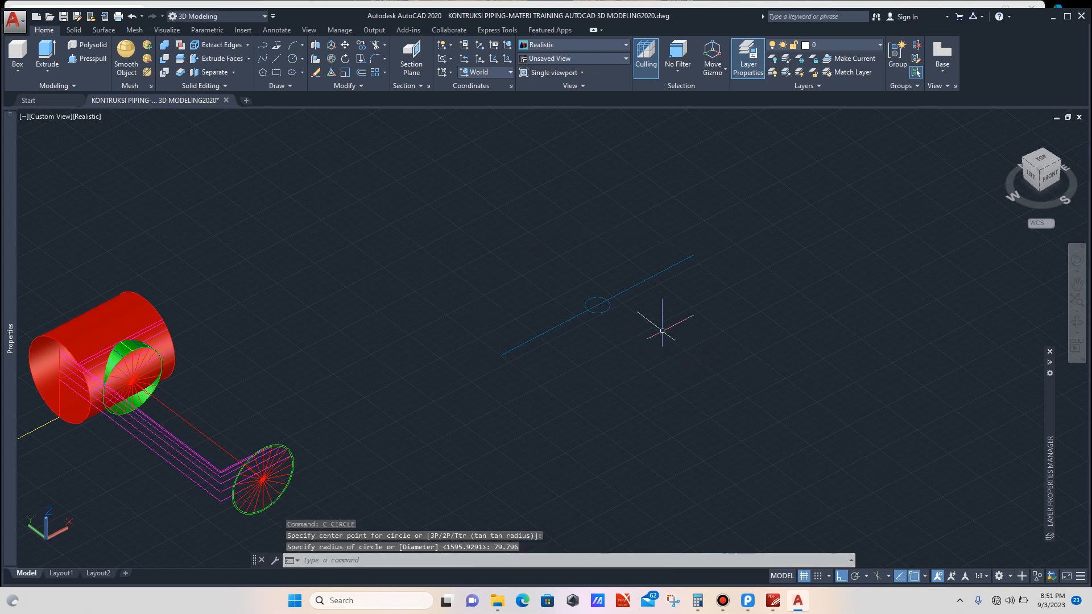
Step: Copy the small circle repeatedly along the line, placing each copy tangent to the previous one
{"action": "scroll", "coordinate": [602, 303], "scroll_direction": "up", "scroll_amount": 6}
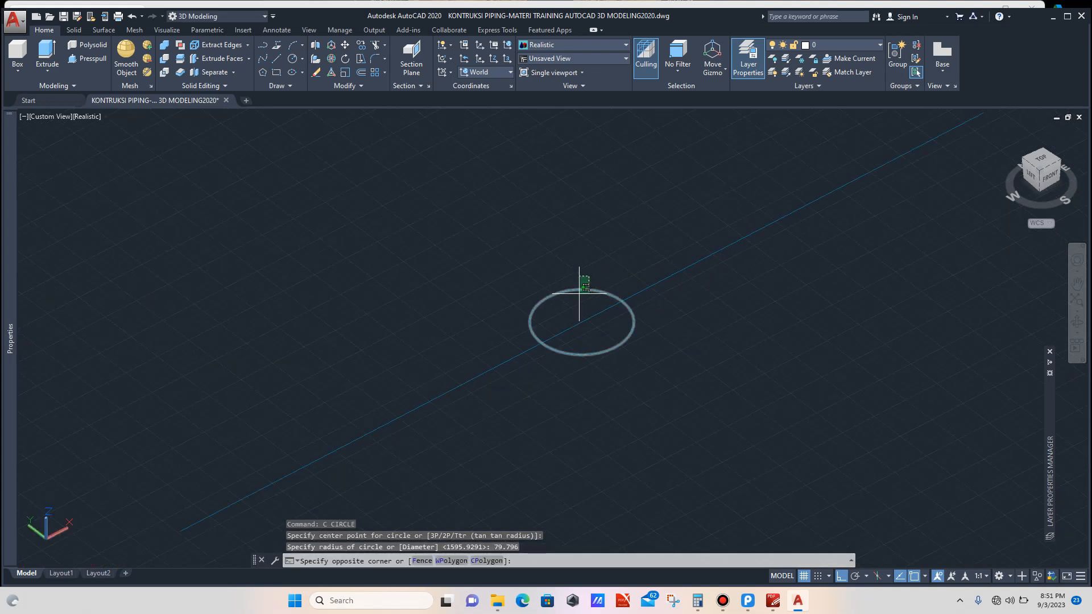
{"action": "left_click", "coordinate": [579, 292]}
{"action": "type", "text": "co"}
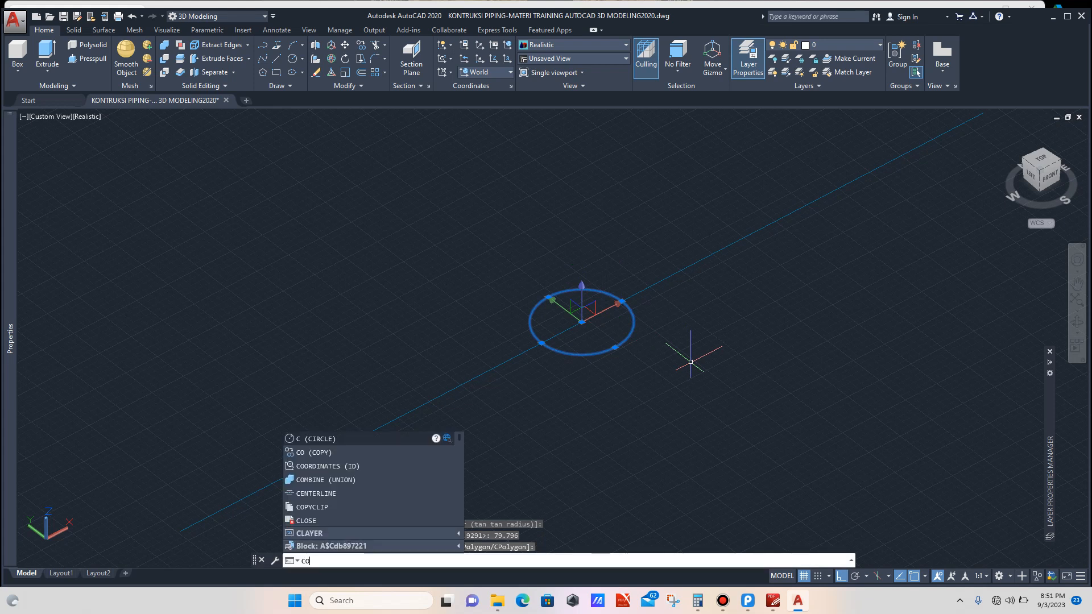
{"action": "key", "text": "Return"}
{"action": "left_click", "coordinate": [582, 322]}
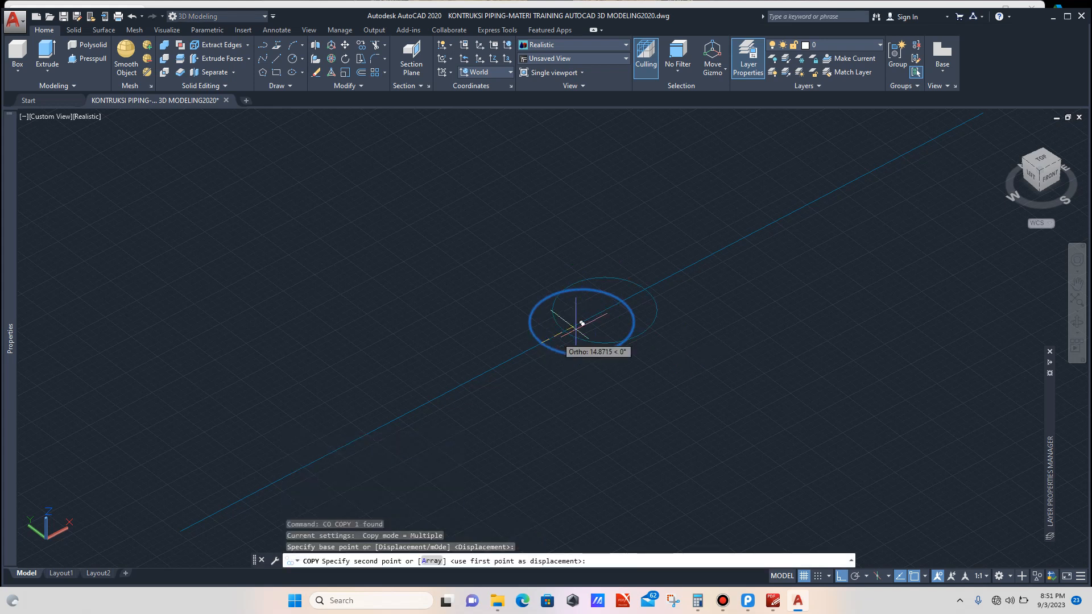
{"action": "left_click", "coordinate": [627, 295]}
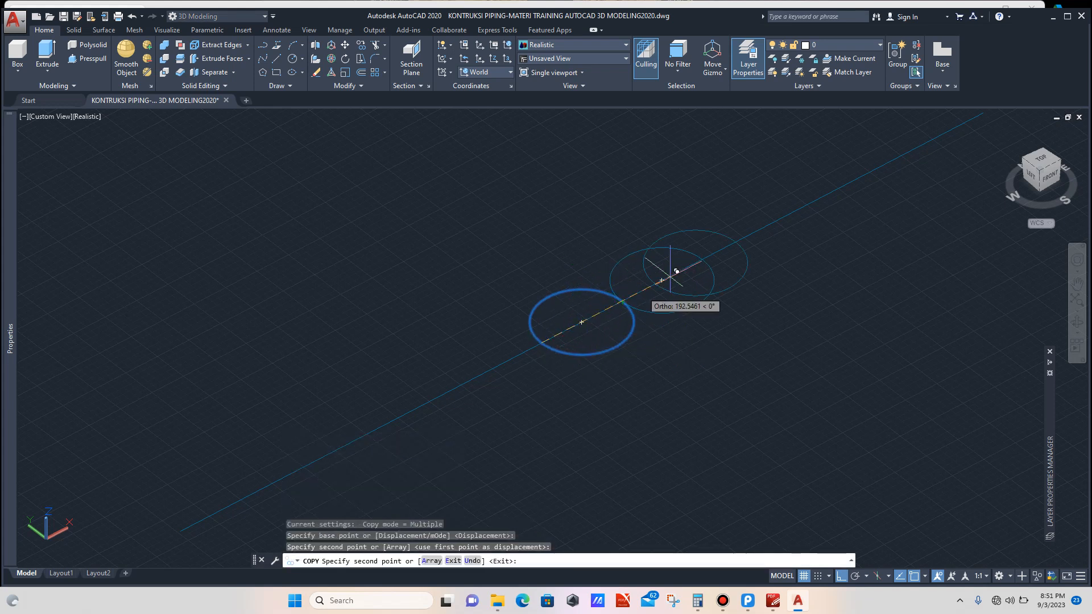
{"action": "left_click", "coordinate": [704, 258]}
{"action": "scroll", "coordinate": [703, 259], "scroll_direction": "down", "scroll_amount": 2}
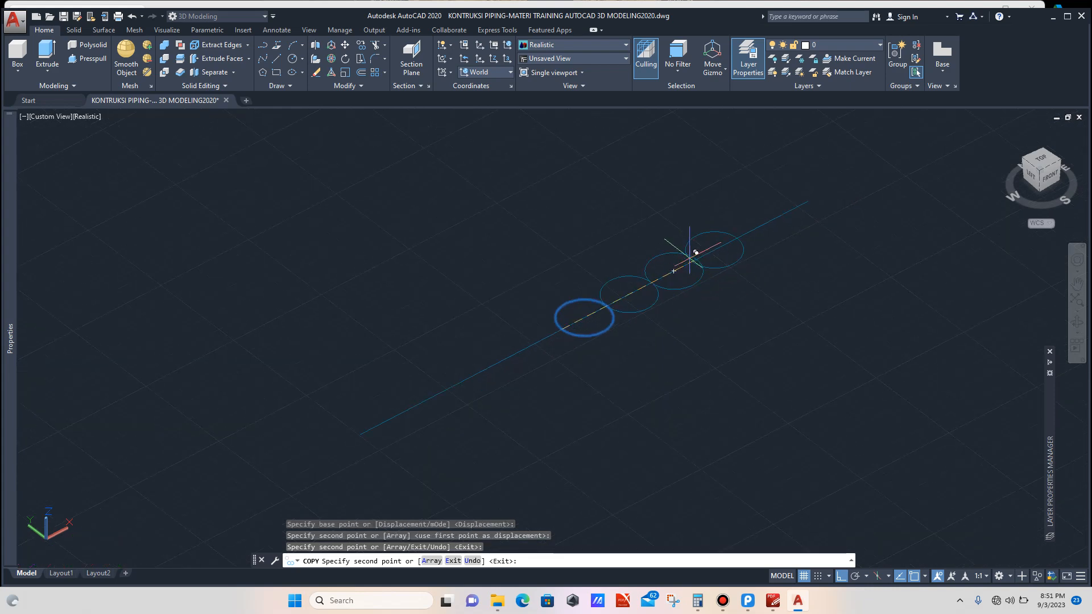
{"action": "left_click", "coordinate": [700, 259]}
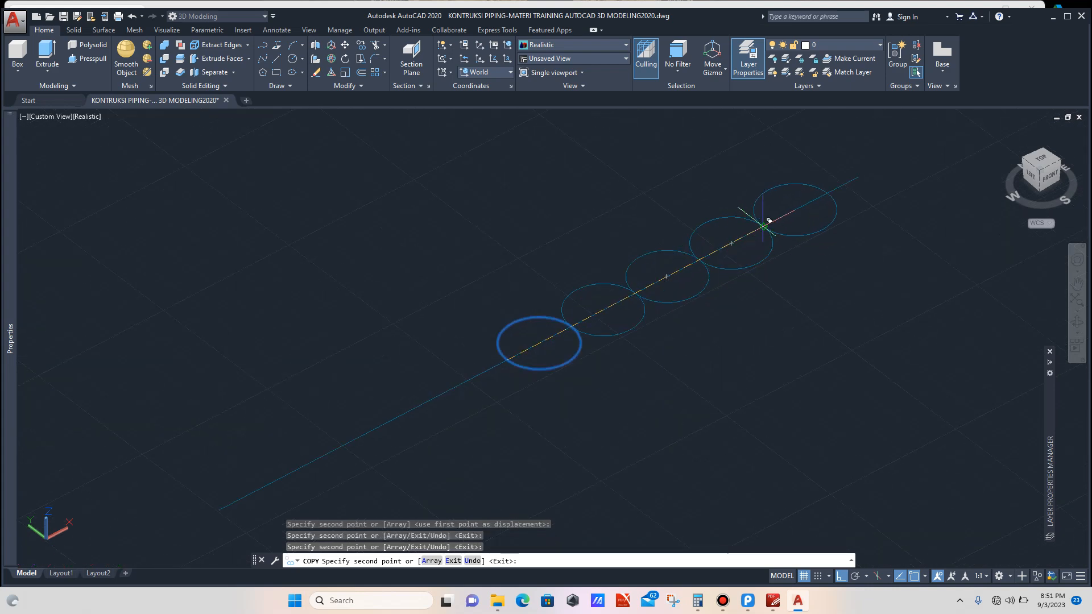
{"action": "left_click", "coordinate": [764, 226]}
{"action": "scroll", "coordinate": [797, 216], "scroll_direction": "down", "scroll_amount": 2}
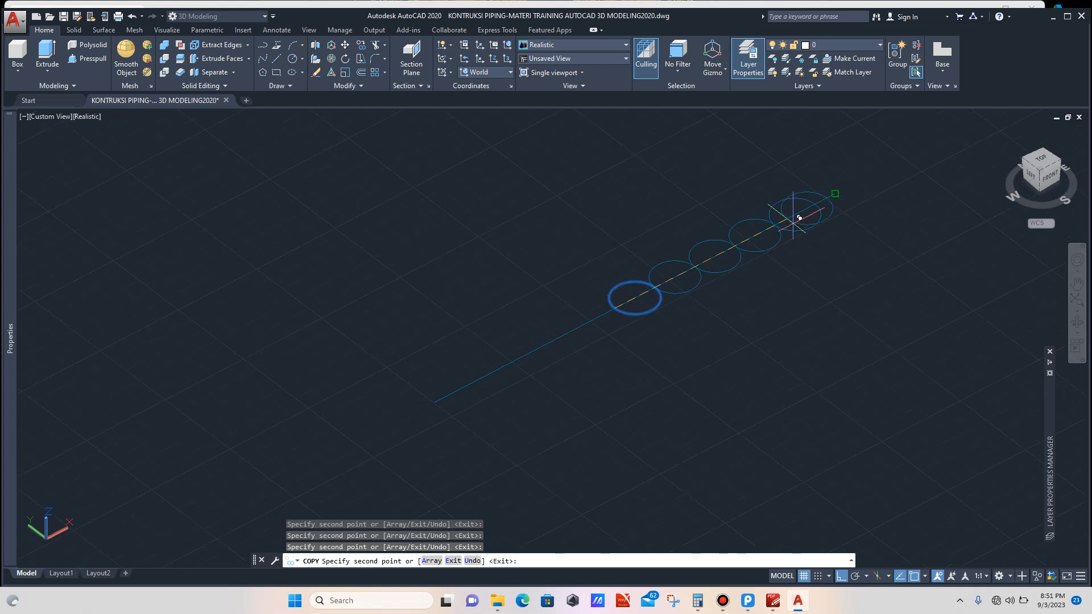
{"action": "key", "text": "Escape"}
Step: Copy the circle repeatedly in the opposite direction along the line, each copy tangent to the last
{"action": "scroll", "coordinate": [655, 308], "scroll_direction": "up", "scroll_amount": 3}
{"action": "left_click", "coordinate": [650, 303]}
{"action": "left_click", "coordinate": [639, 322]}
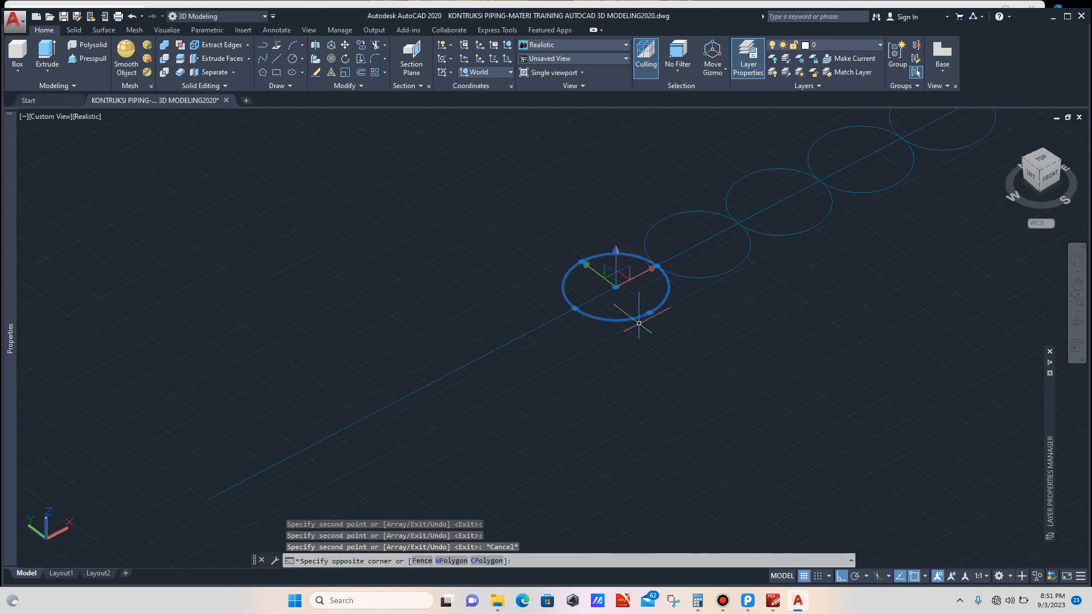
{"action": "scroll", "coordinate": [619, 349], "scroll_direction": "down", "scroll_amount": 2}
{"action": "type", "text": "c"}
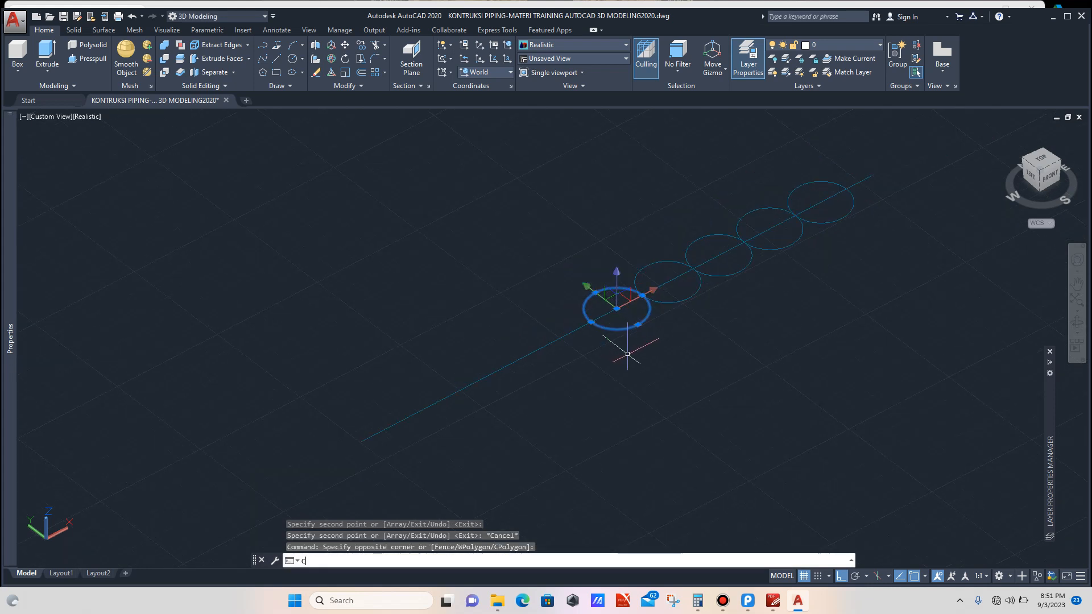
{"action": "type", "text": "o"}
{"action": "key", "text": "Return"}
{"action": "scroll", "coordinate": [629, 330], "scroll_direction": "up", "scroll_amount": 3}
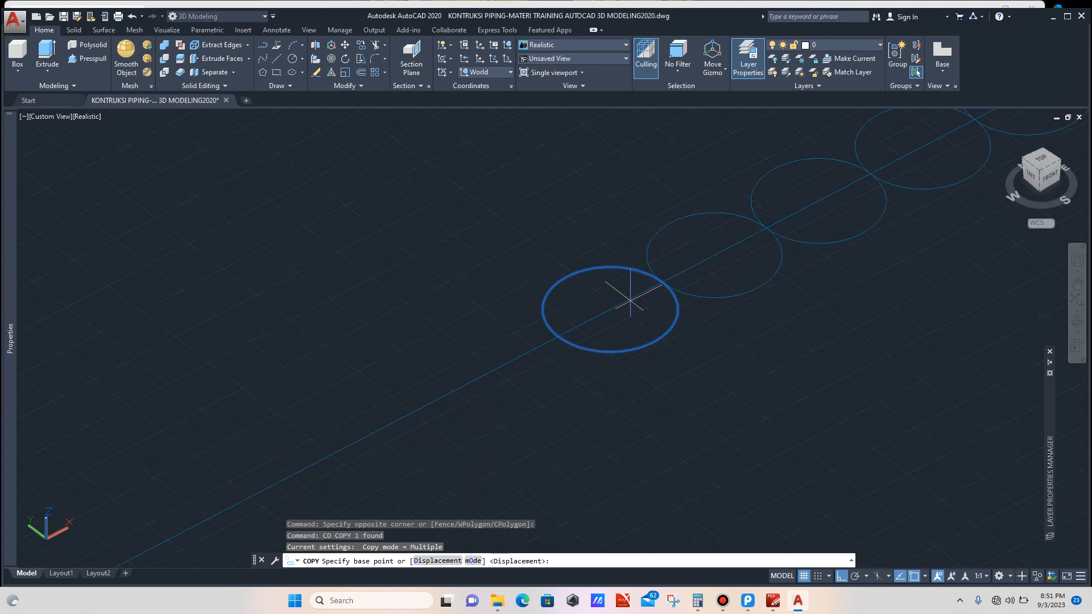
{"action": "left_click", "coordinate": [663, 282]}
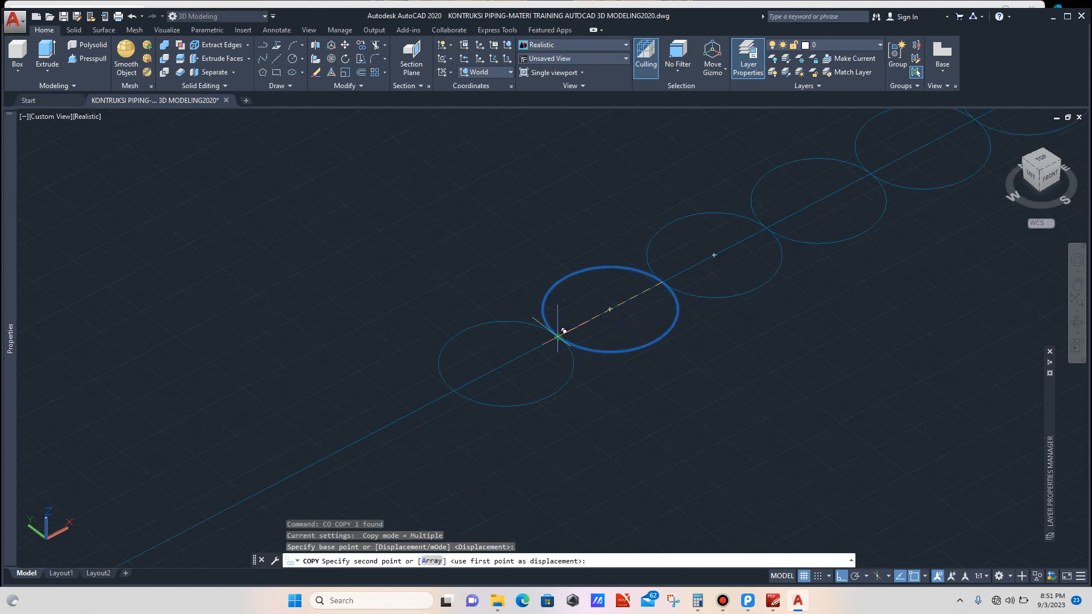
{"action": "left_click", "coordinate": [557, 337]}
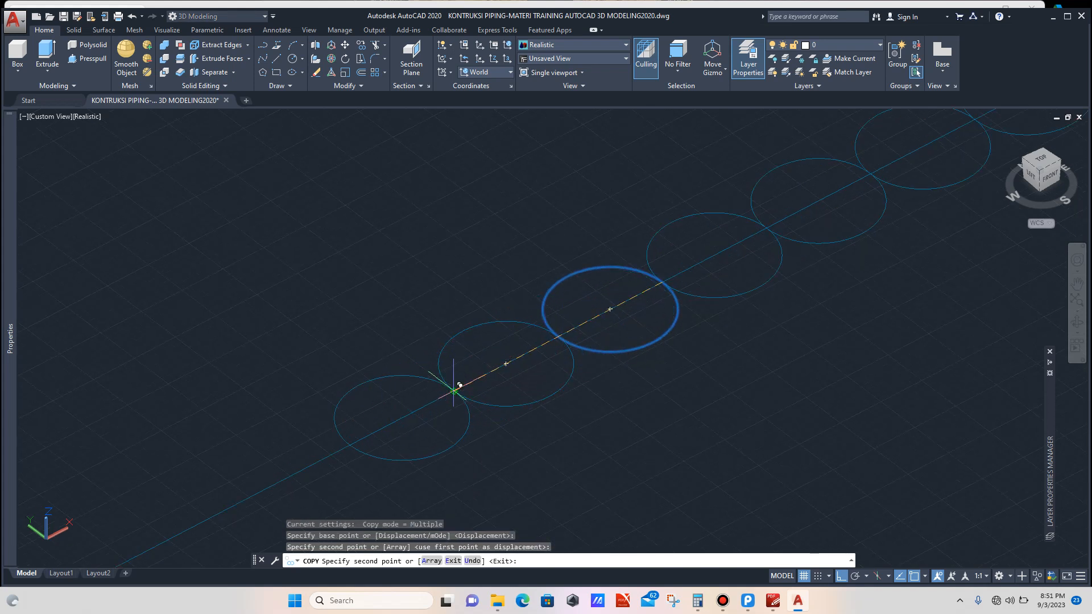
{"action": "left_click", "coordinate": [455, 391]}
{"action": "scroll", "coordinate": [495, 358], "scroll_direction": "down", "scroll_amount": 4}
{"action": "scroll", "coordinate": [488, 361], "scroll_direction": "up", "scroll_amount": 3}
{"action": "scroll", "coordinate": [450, 376], "scroll_direction": "down", "scroll_amount": 2}
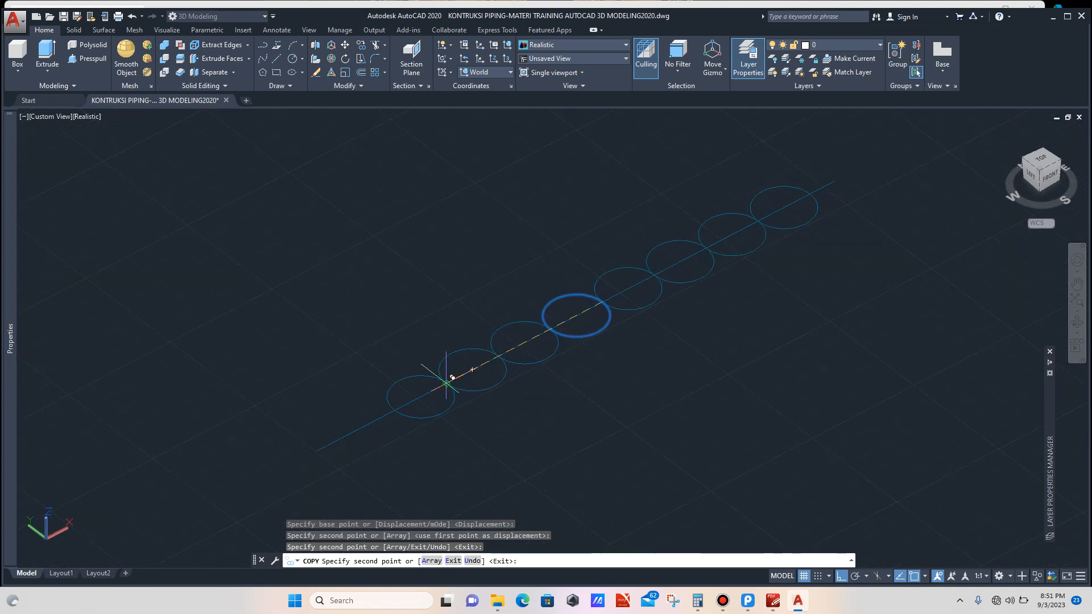
{"action": "left_click", "coordinate": [447, 384]}
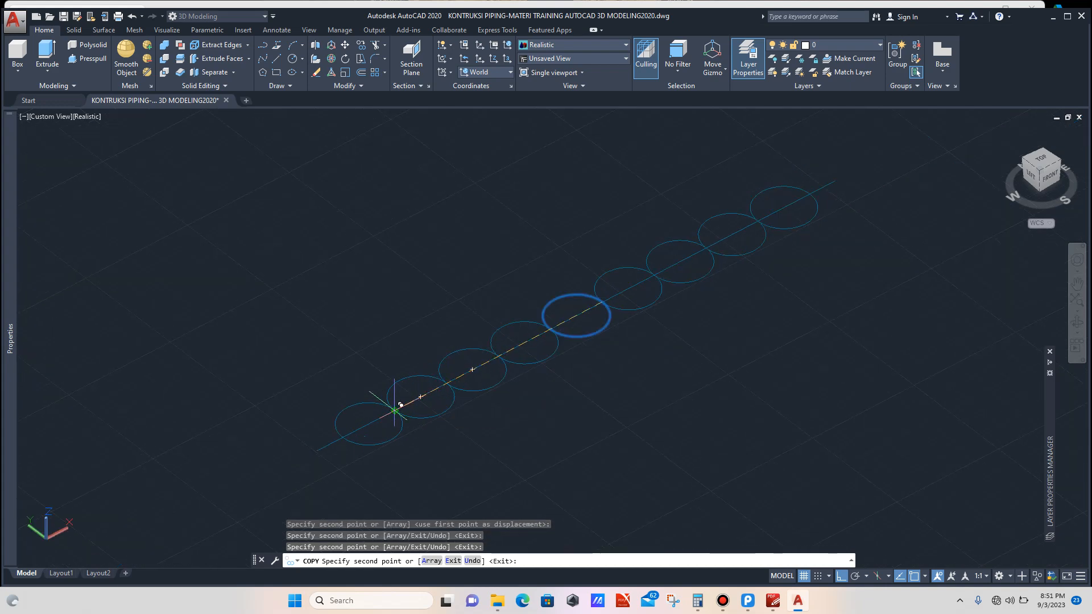
{"action": "key", "text": "Escape"}
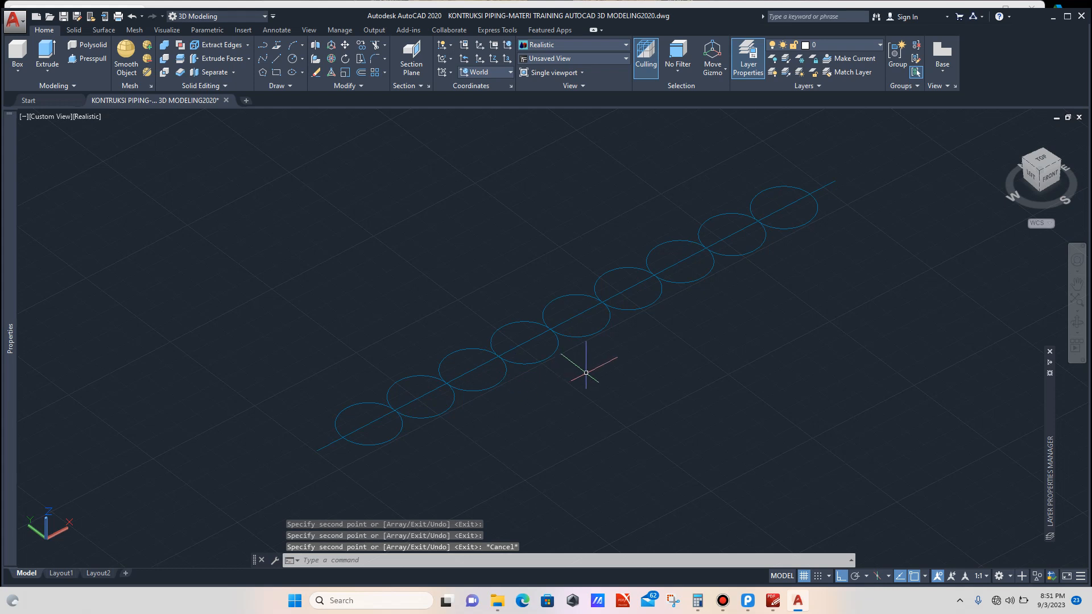
Step: Draw a perpendicular line about 255 long from the long line's midpoint
{"action": "scroll", "coordinate": [596, 368], "scroll_direction": "down", "scroll_amount": 2}
{"action": "scroll", "coordinate": [596, 366], "scroll_direction": "up", "scroll_amount": 2}
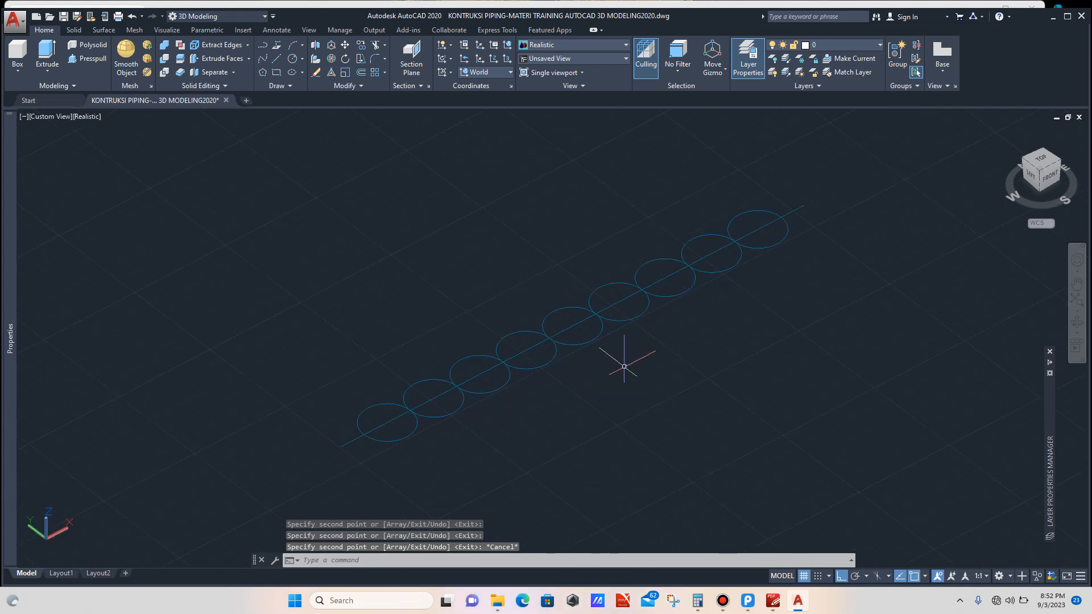
{"action": "type", "text": "l"}
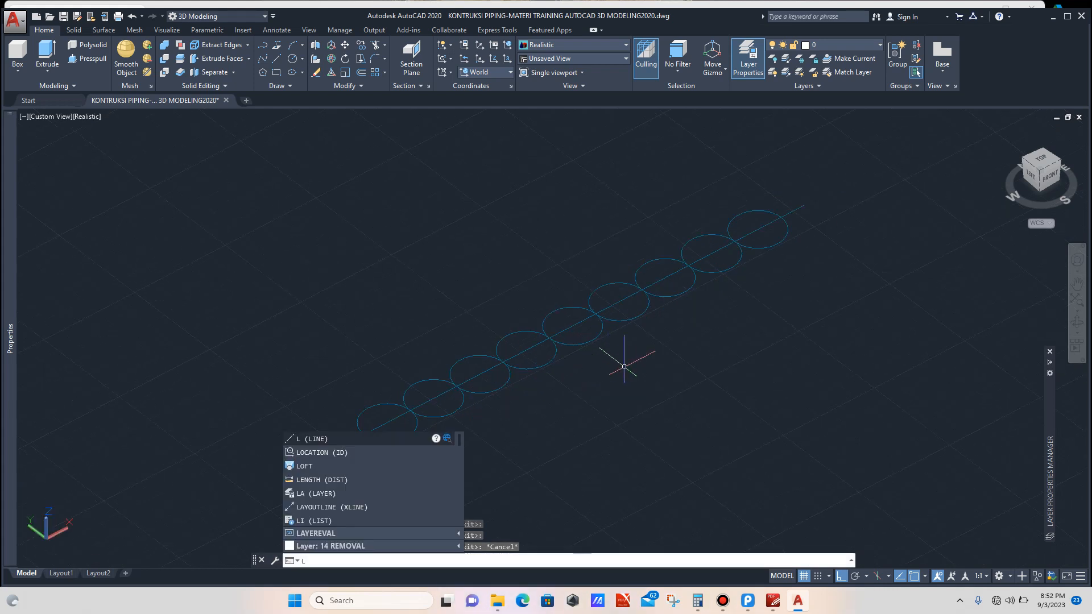
{"action": "key", "text": "Return"}
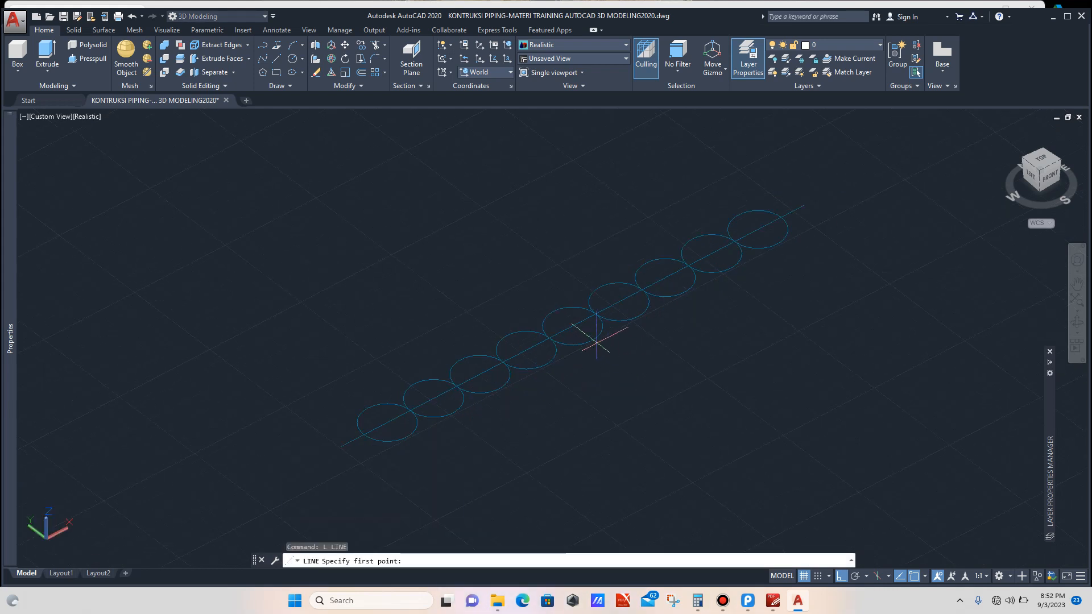
{"action": "left_click", "coordinate": [573, 326]}
{"action": "scroll", "coordinate": [635, 364], "scroll_direction": "up", "scroll_amount": 1}
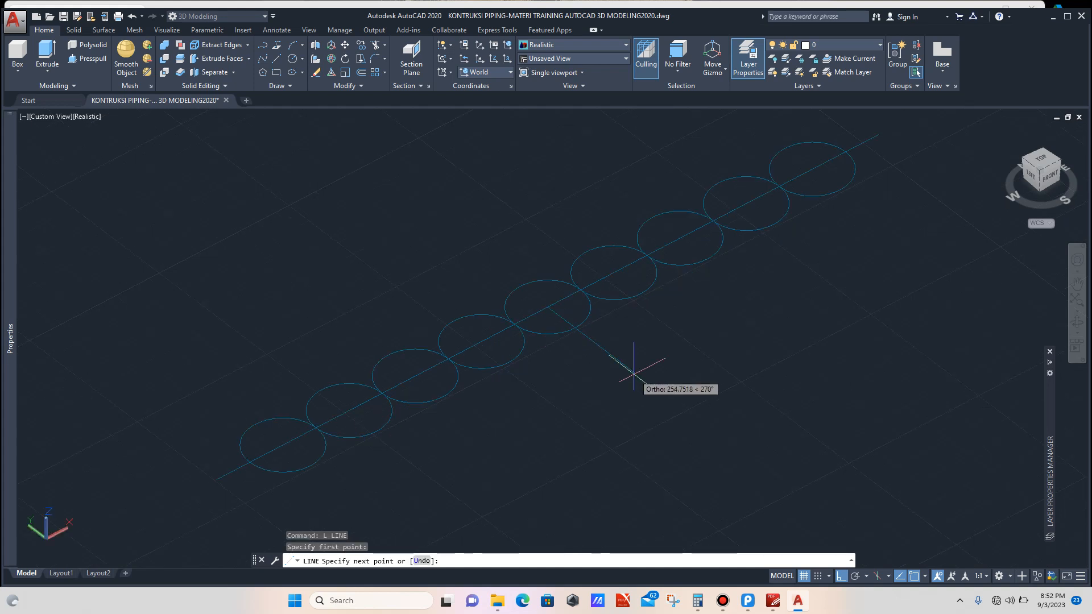
{"action": "left_click", "coordinate": [636, 374]}
{"action": "key", "text": "Escape"}
Step: Change the perpendicular line's color to Red
{"action": "left_click", "coordinate": [639, 360]}
{"action": "left_click", "coordinate": [617, 375]}
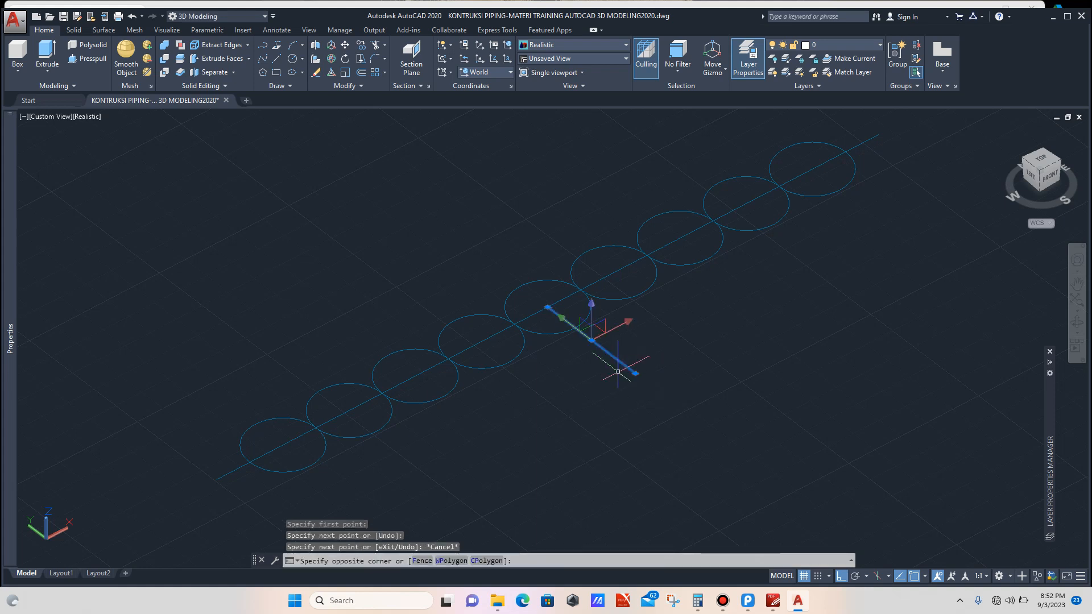
{"action": "mouse_move", "coordinate": [11, 250]}
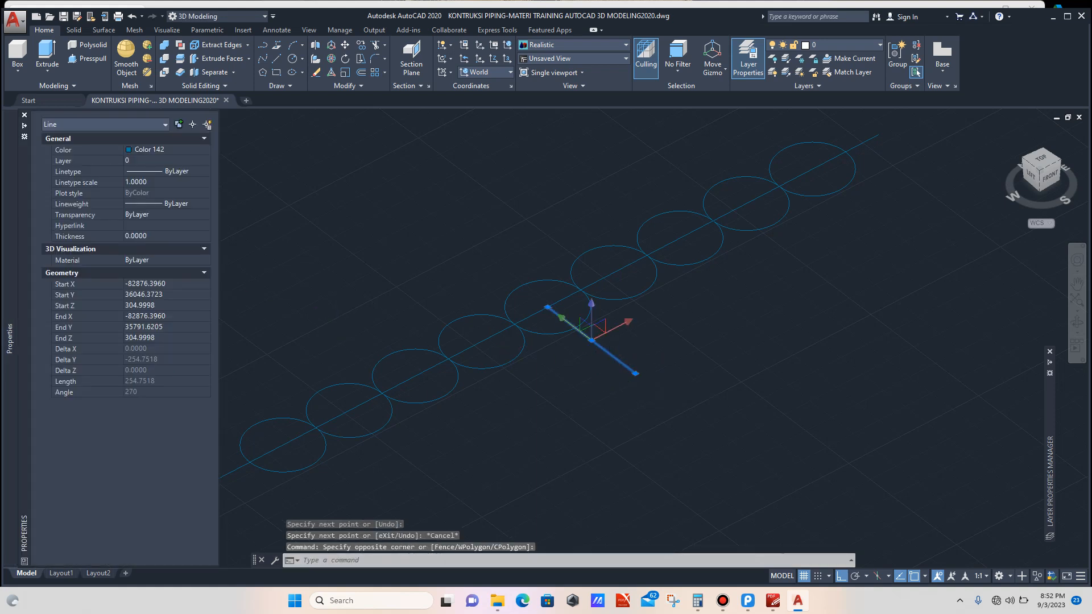
{"action": "left_click", "coordinate": [162, 150]}
{"action": "left_click", "coordinate": [205, 150]}
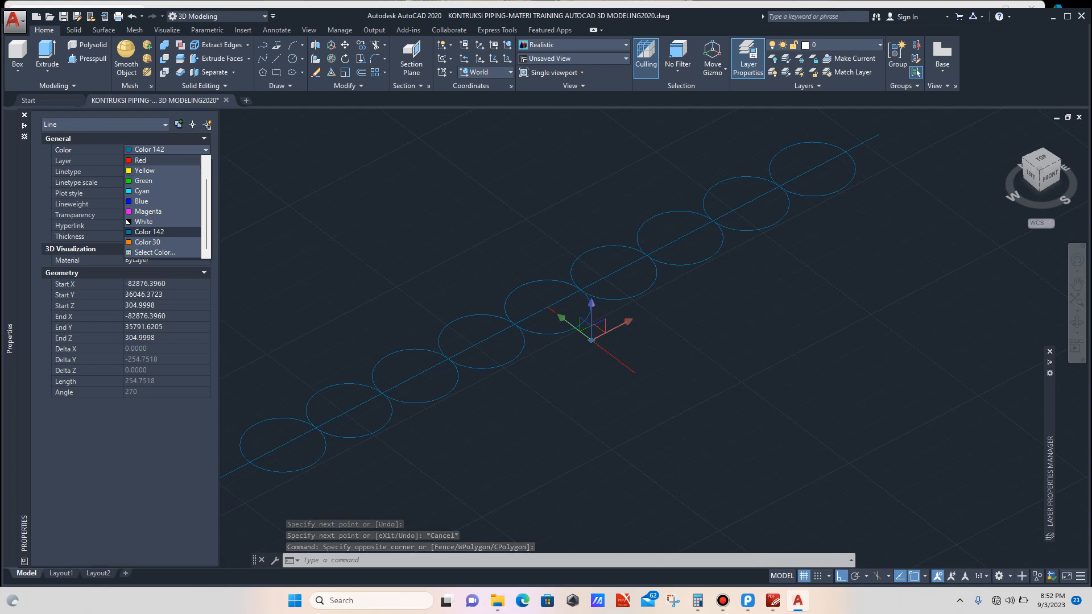
{"action": "left_click", "coordinate": [163, 161]}
{"action": "key", "text": "Escape"}
Step: Copy the red line to both ends of the row of circles
{"action": "scroll", "coordinate": [663, 317], "scroll_direction": "down", "scroll_amount": 2}
{"action": "scroll", "coordinate": [654, 341], "scroll_direction": "up", "scroll_amount": 3}
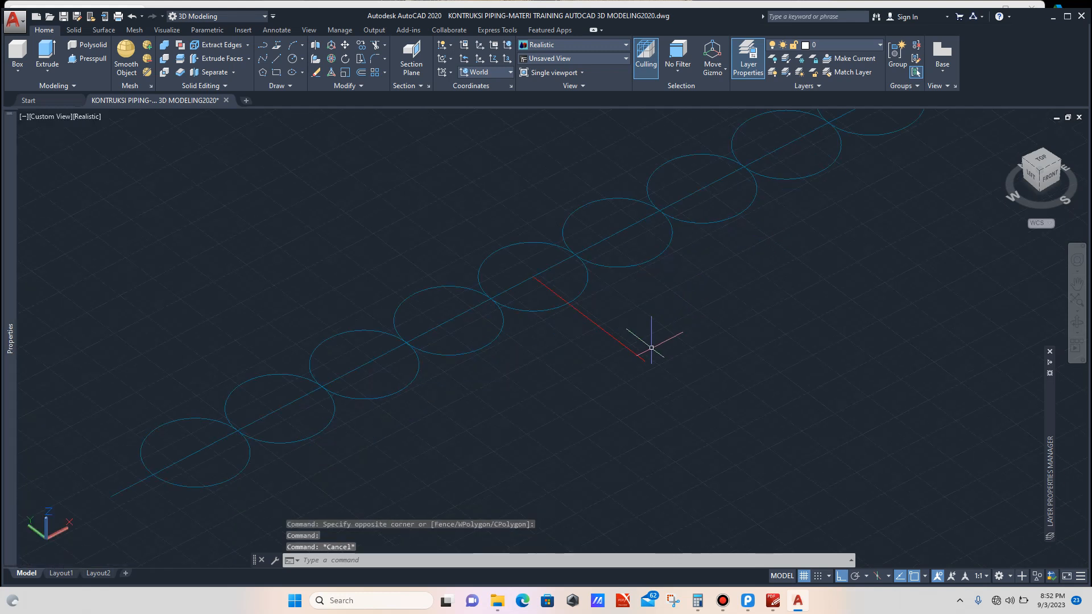
{"action": "left_click", "coordinate": [659, 335]}
{"action": "left_click", "coordinate": [636, 348]}
{"action": "type", "text": "c"}
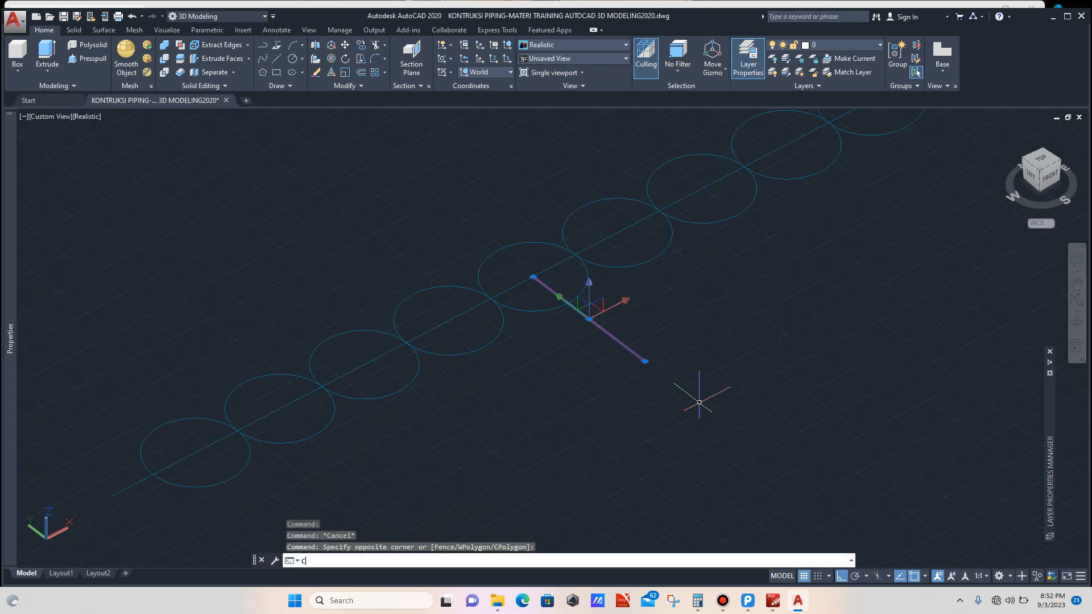
{"action": "type", "text": "o"}
{"action": "key", "text": "Return"}
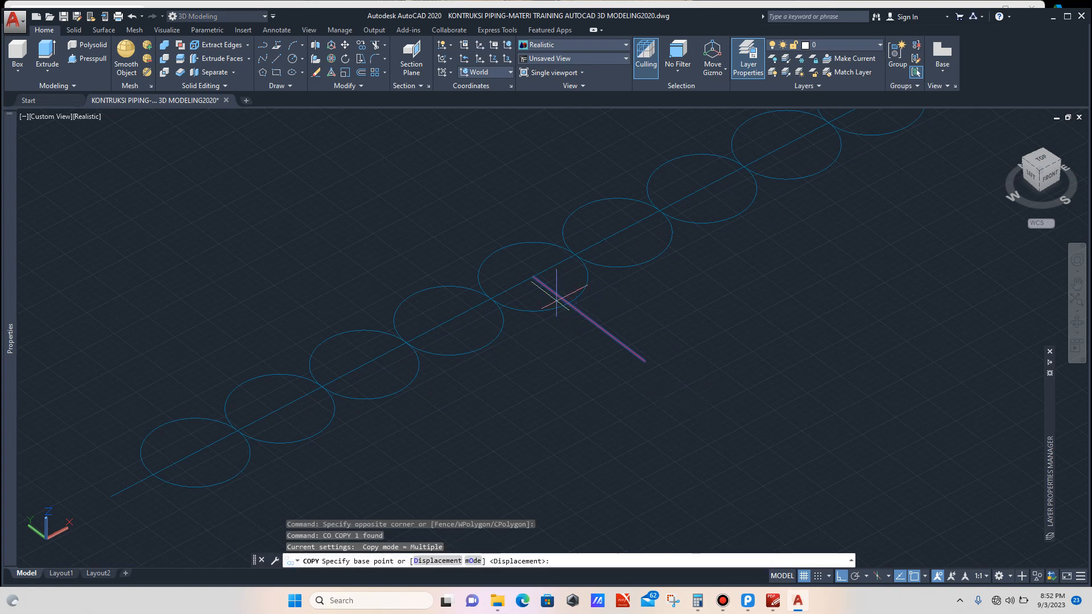
{"action": "left_click", "coordinate": [533, 277]}
{"action": "scroll", "coordinate": [575, 270], "scroll_direction": "down", "scroll_amount": 3}
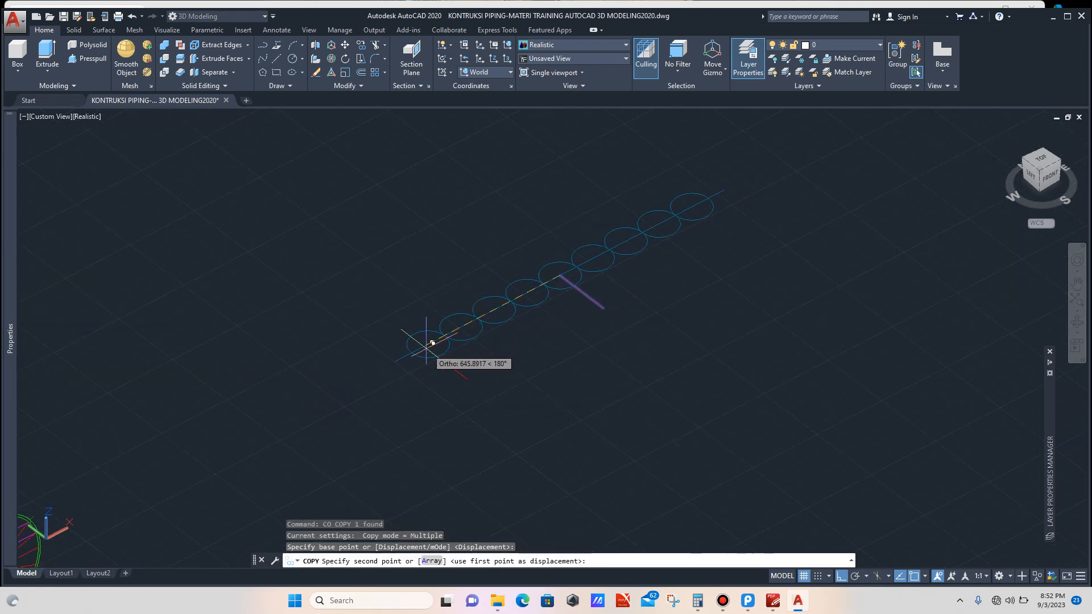
{"action": "scroll", "coordinate": [400, 366], "scroll_direction": "up", "scroll_amount": 2}
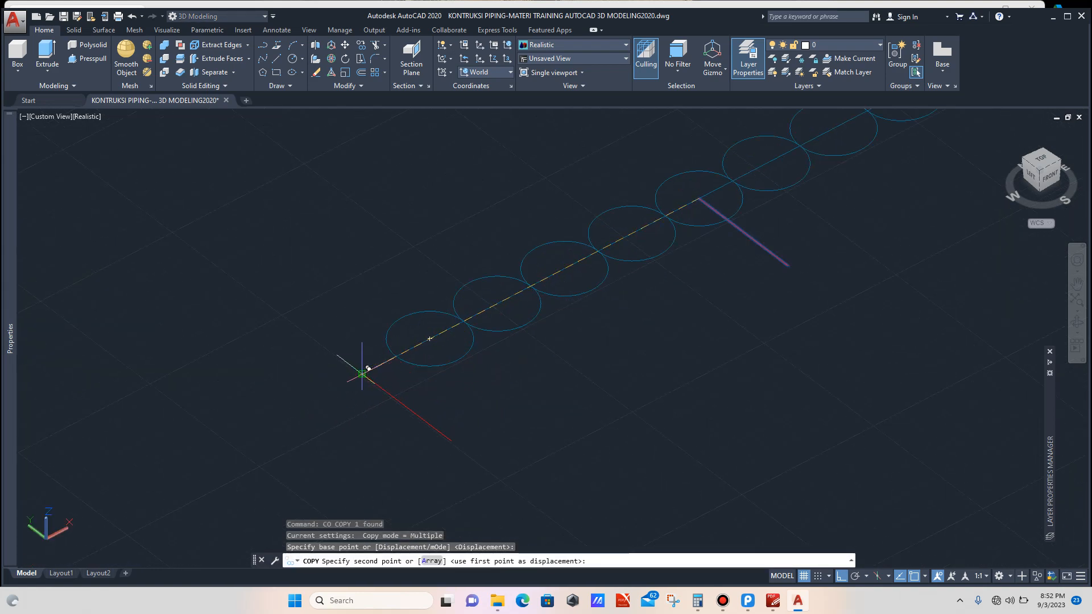
{"action": "left_click", "coordinate": [368, 368]}
{"action": "scroll", "coordinate": [362, 371], "scroll_direction": "down", "scroll_amount": 2}
{"action": "scroll", "coordinate": [647, 236], "scroll_direction": "up", "scroll_amount": 2}
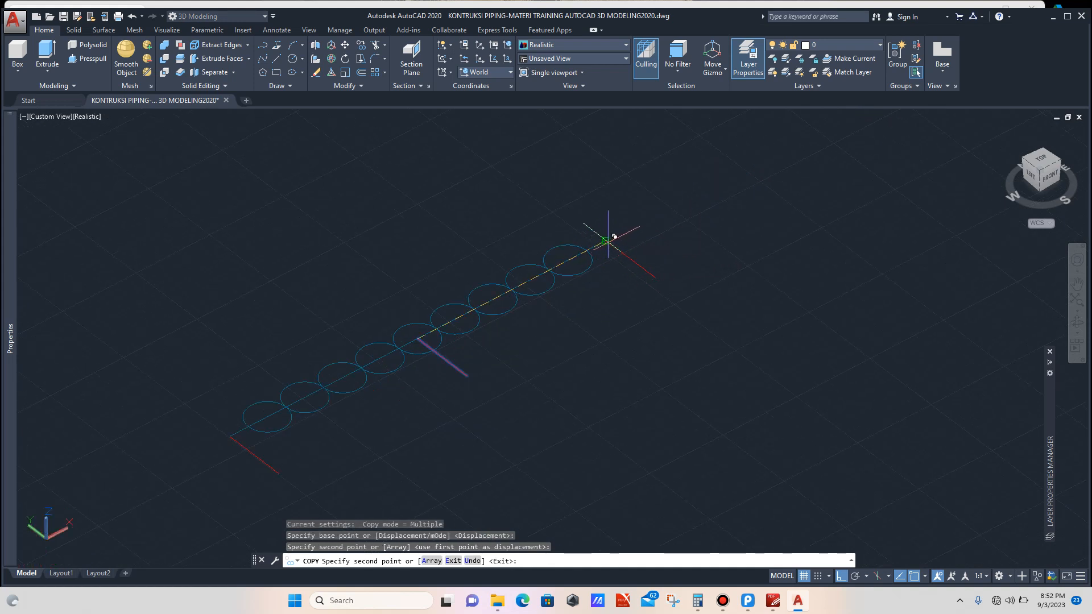
{"action": "left_click", "coordinate": [605, 241]}
{"action": "key", "text": "Escape"}
{"action": "scroll", "coordinate": [672, 303], "scroll_direction": "down", "scroll_amount": 3}
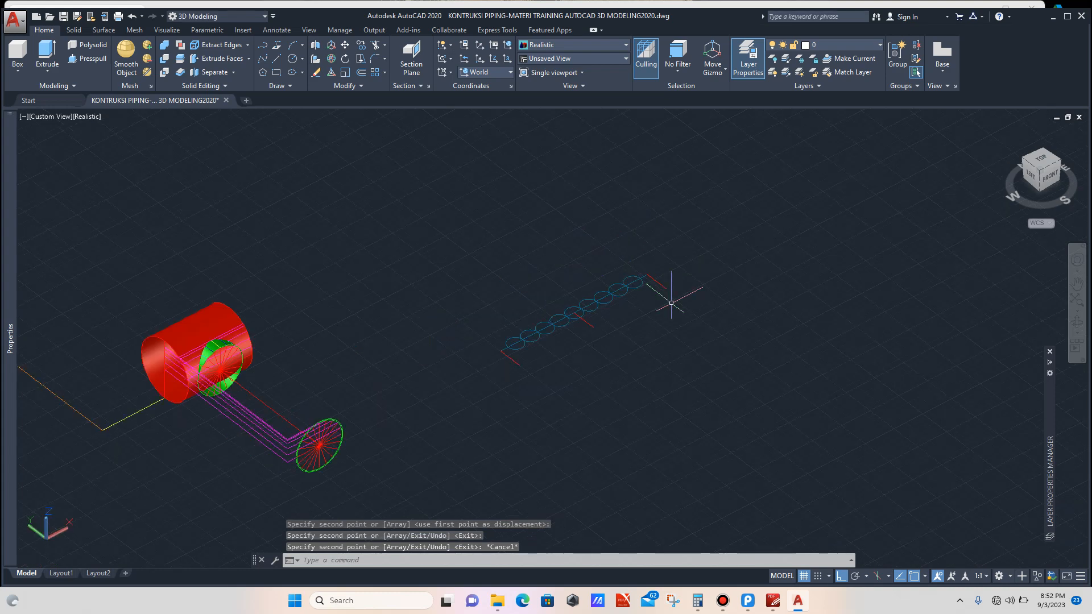
Step: Zoom in to examine the edges where the branch meets the header pipe
{"action": "scroll", "coordinate": [629, 307], "scroll_direction": "down", "scroll_amount": 2}
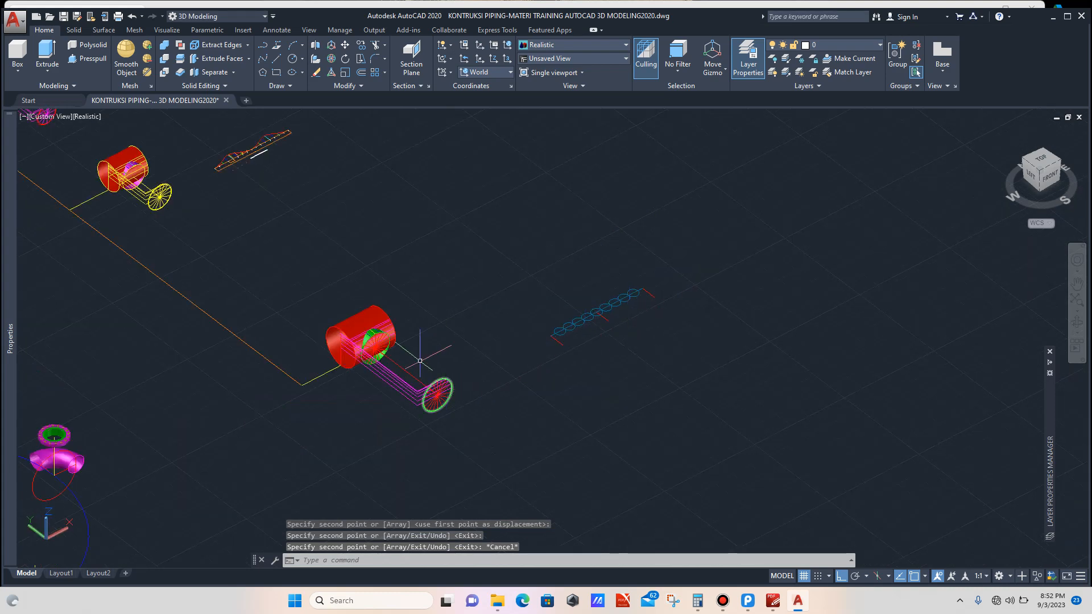
{"action": "scroll", "coordinate": [420, 361], "scroll_direction": "up", "scroll_amount": 6}
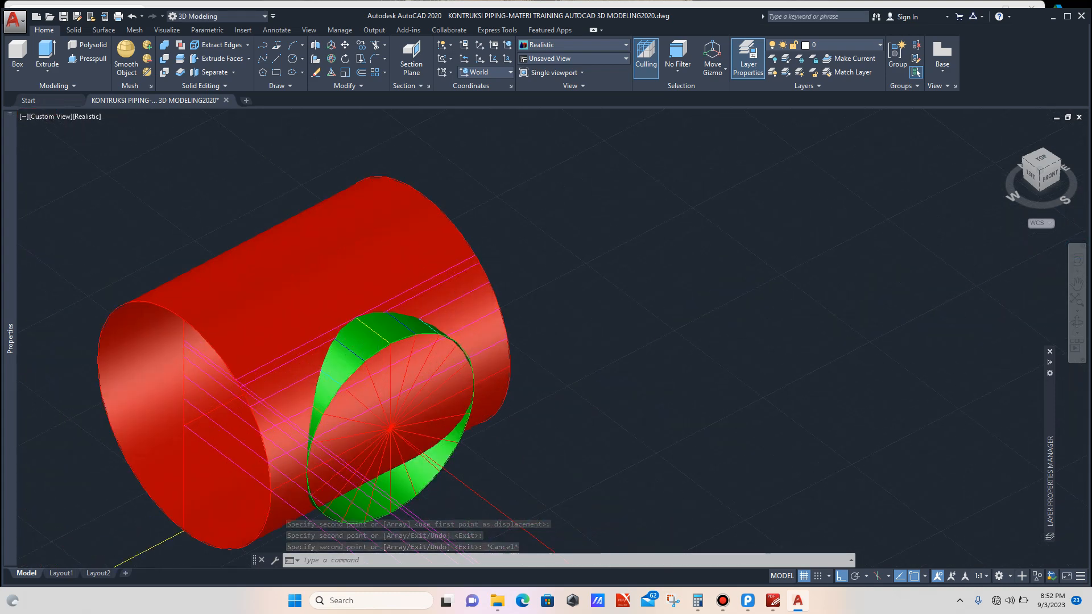
{"action": "scroll", "coordinate": [383, 336], "scroll_direction": "up", "scroll_amount": 2}
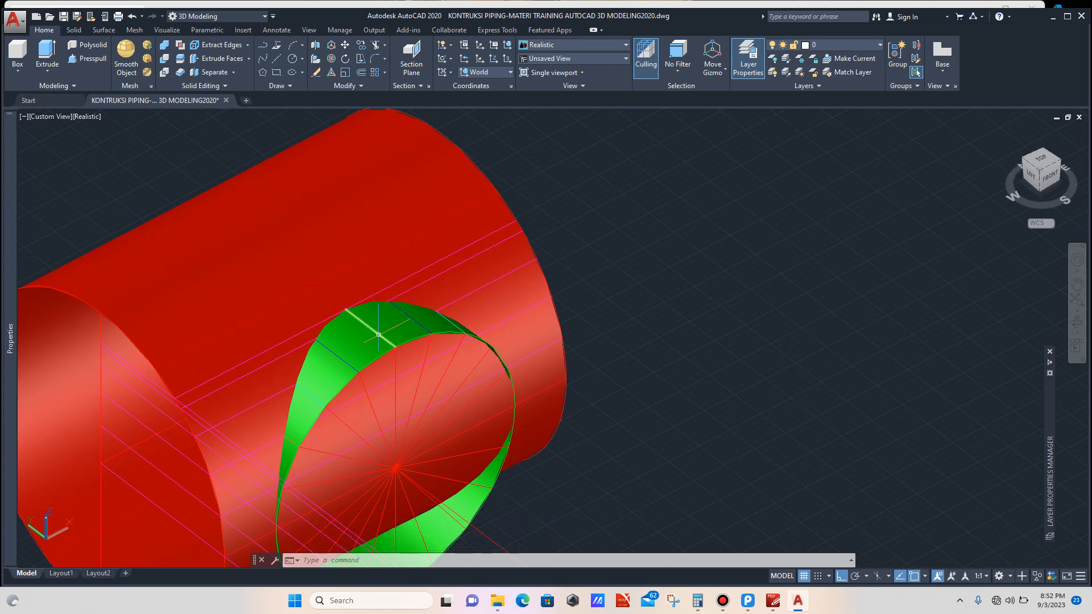
{"action": "left_click", "coordinate": [378, 334]}
{"action": "scroll", "coordinate": [380, 333], "scroll_direction": "down", "scroll_amount": 2}
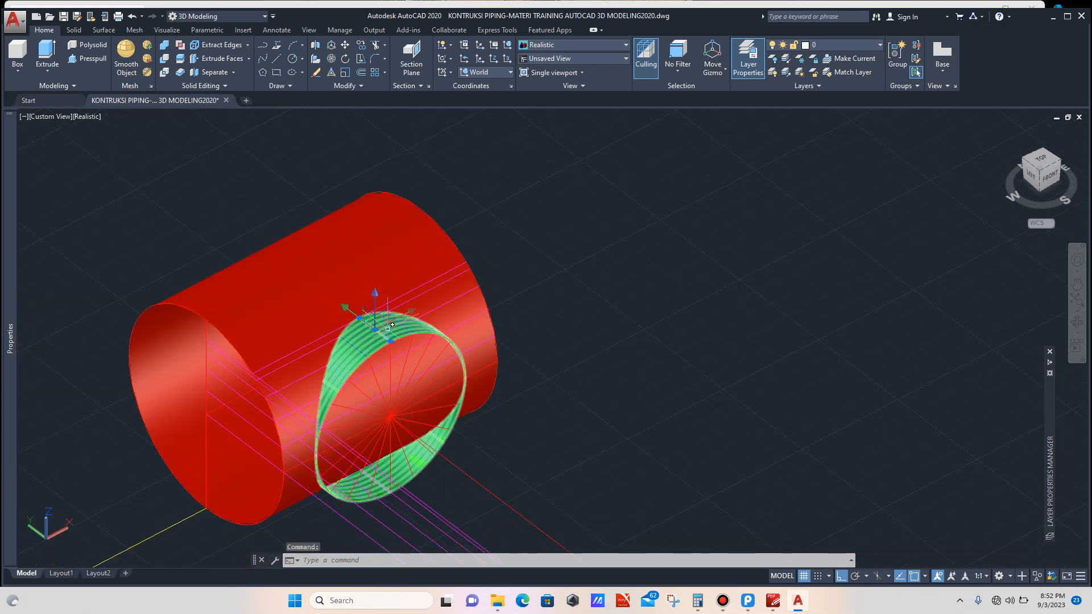
{"action": "key", "text": "Escape"}
{"action": "scroll", "coordinate": [426, 324], "scroll_direction": "down", "scroll_amount": 4}
{"action": "scroll", "coordinate": [377, 388], "scroll_direction": "up", "scroll_amount": 8}
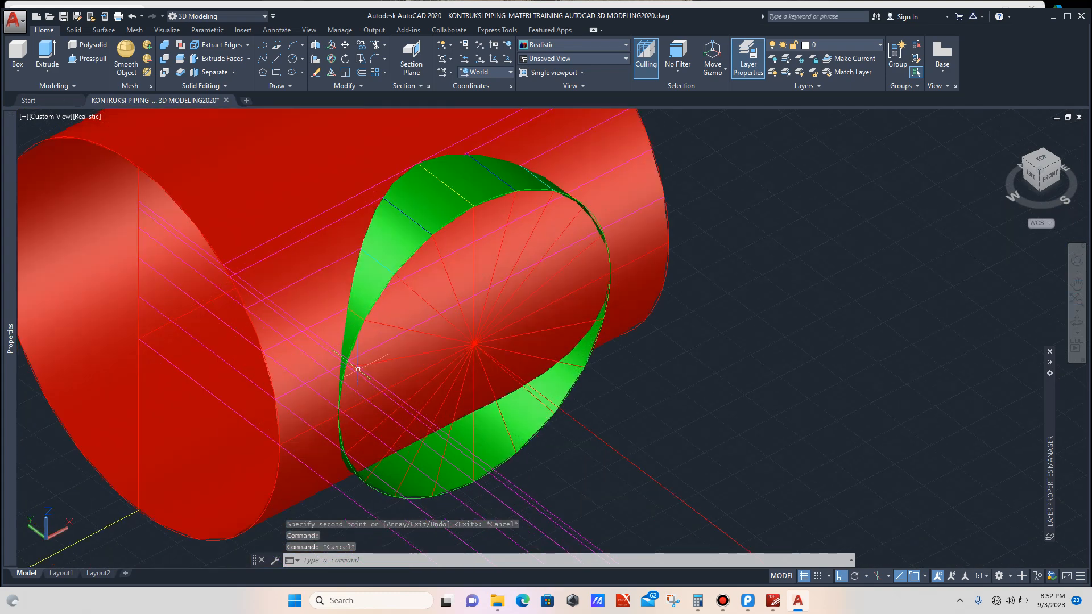
{"action": "scroll", "coordinate": [358, 369], "scroll_direction": "up", "scroll_amount": 3}
{"action": "scroll", "coordinate": [352, 367], "scroll_direction": "down", "scroll_amount": 7}
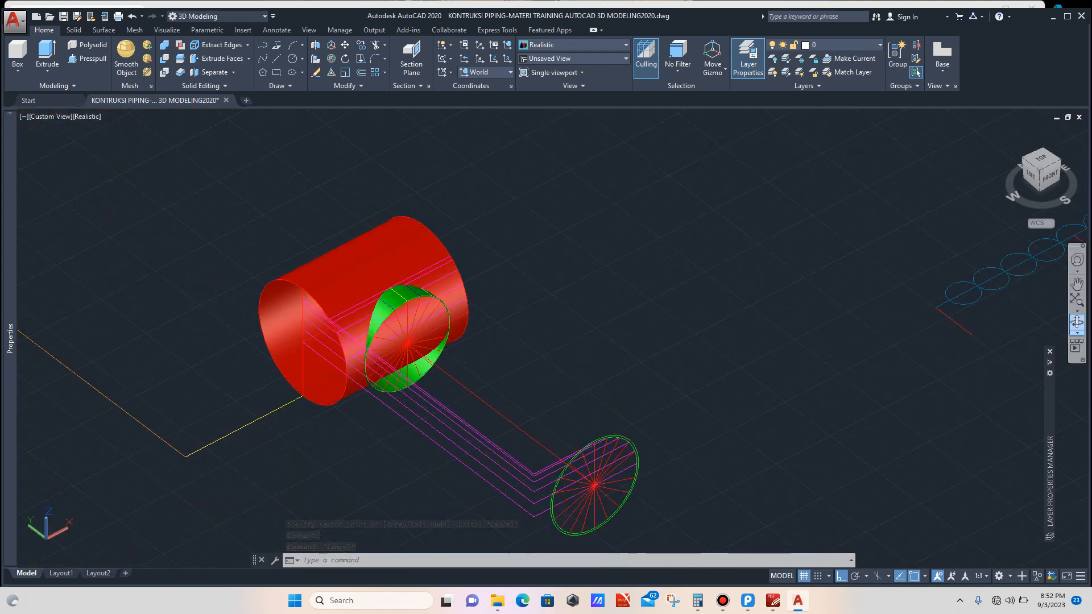
Step: Copy a line from the branch intersection to the point where the layout line crosses a circle
{"action": "left_click", "coordinate": [1077, 322]}
{"action": "left_click_drag", "start_coordinate": [643, 336], "coordinate": [435, 336]}
{"action": "scroll", "coordinate": [603, 339], "scroll_direction": "up", "scroll_amount": 5}
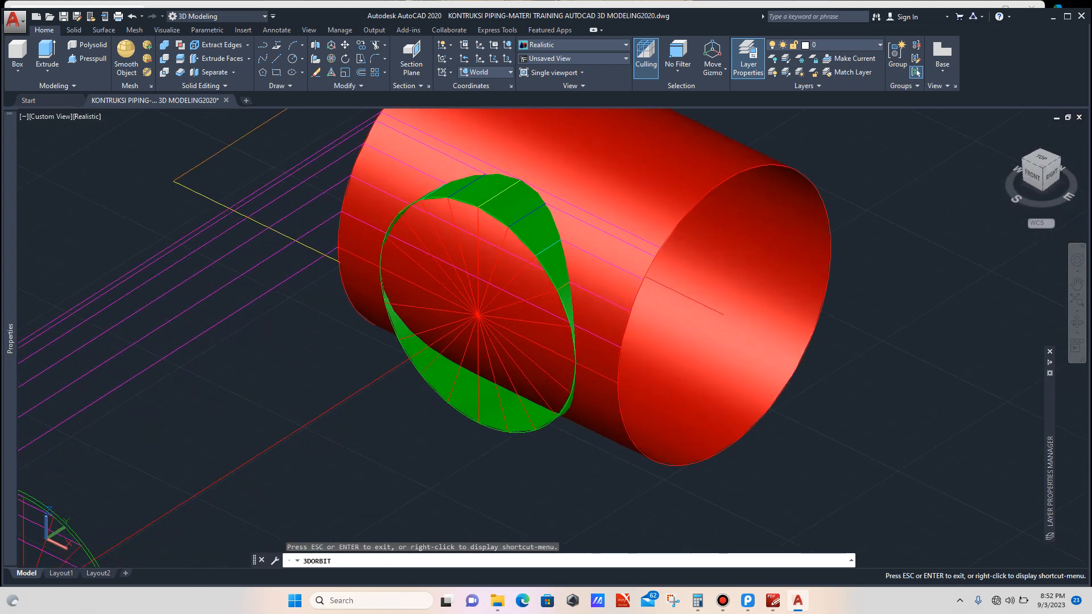
{"action": "left_click_drag", "start_coordinate": [603, 339], "coordinate": [568, 342]}
{"action": "scroll", "coordinate": [590, 367], "scroll_direction": "up", "scroll_amount": 5}
{"action": "key", "text": "Escape"}
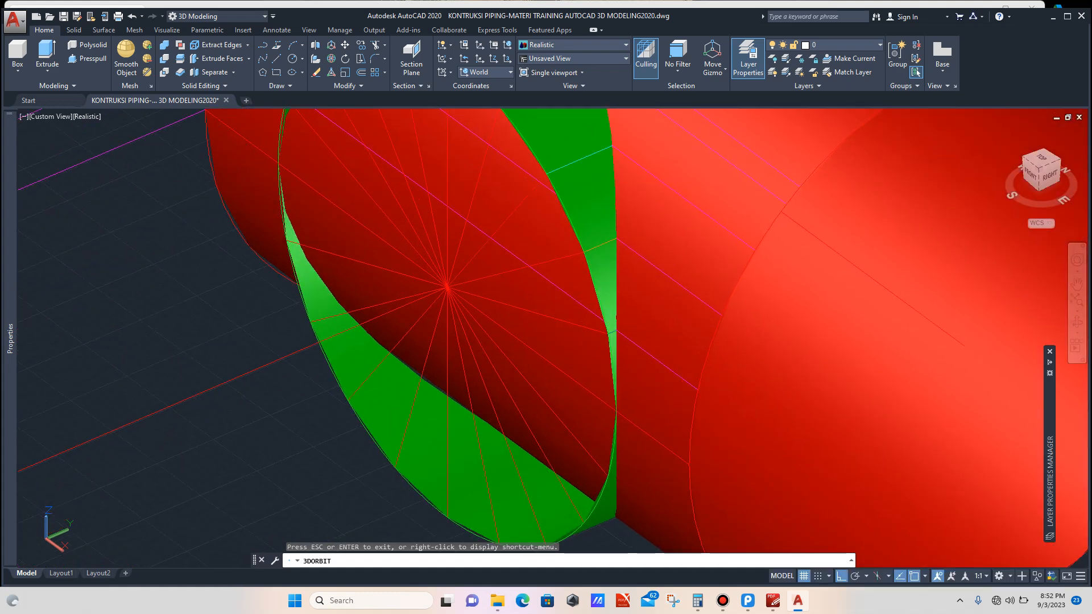
{"action": "scroll", "coordinate": [620, 348], "scroll_direction": "up", "scroll_amount": 5}
{"action": "scroll", "coordinate": [603, 325], "scroll_direction": "up", "scroll_amount": 3}
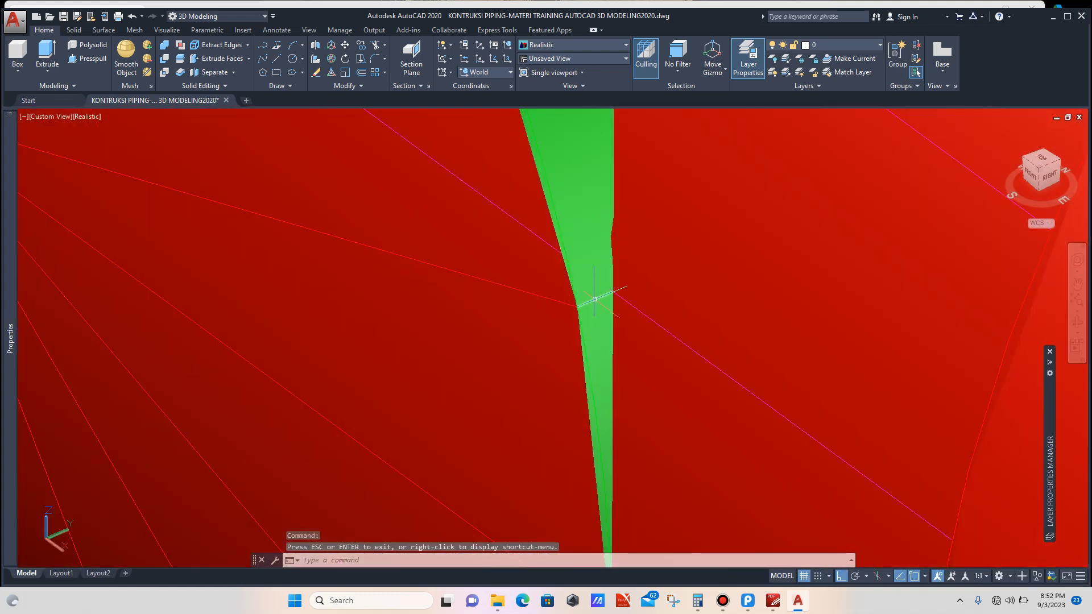
{"action": "key", "text": "Escape"}
{"action": "left_click", "coordinate": [546, 336]}
{"action": "type", "text": "co"}
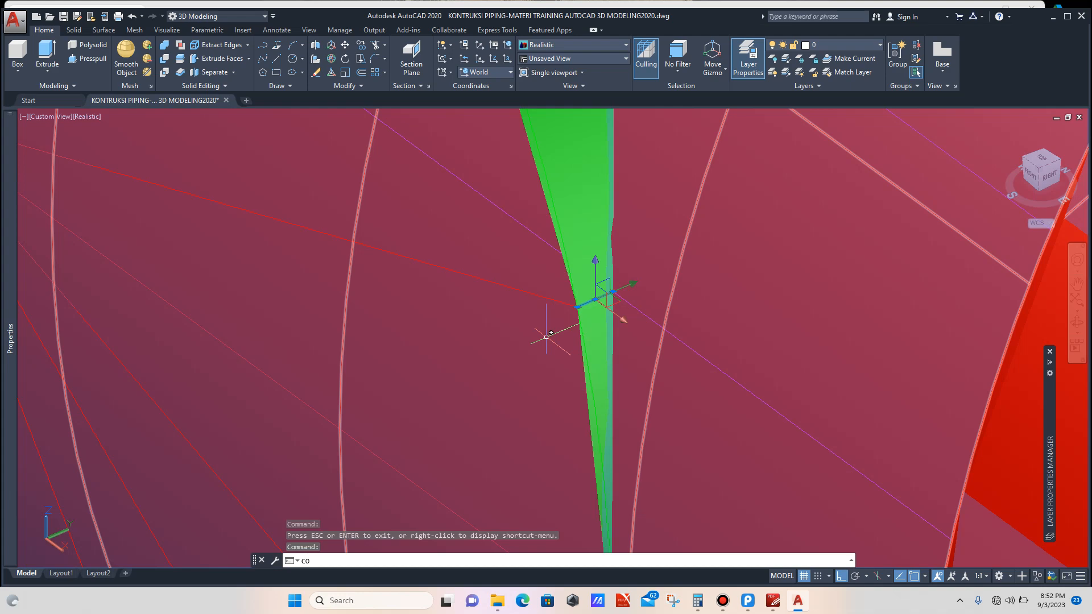
{"action": "key", "text": "Return"}
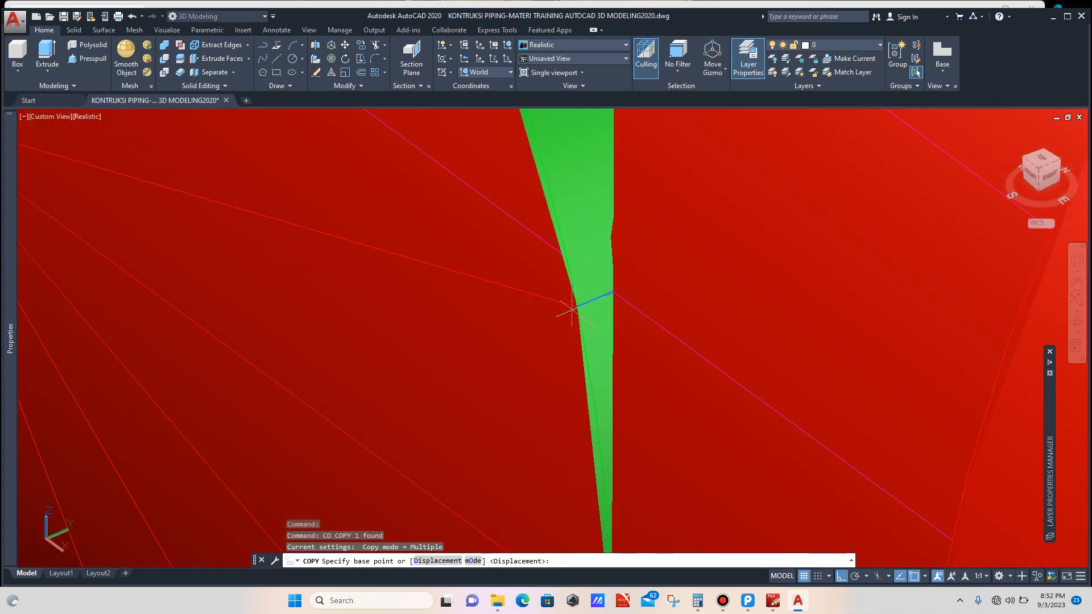
{"action": "left_click", "coordinate": [581, 301]}
{"action": "scroll", "coordinate": [520, 301], "scroll_direction": "down", "scroll_amount": 10}
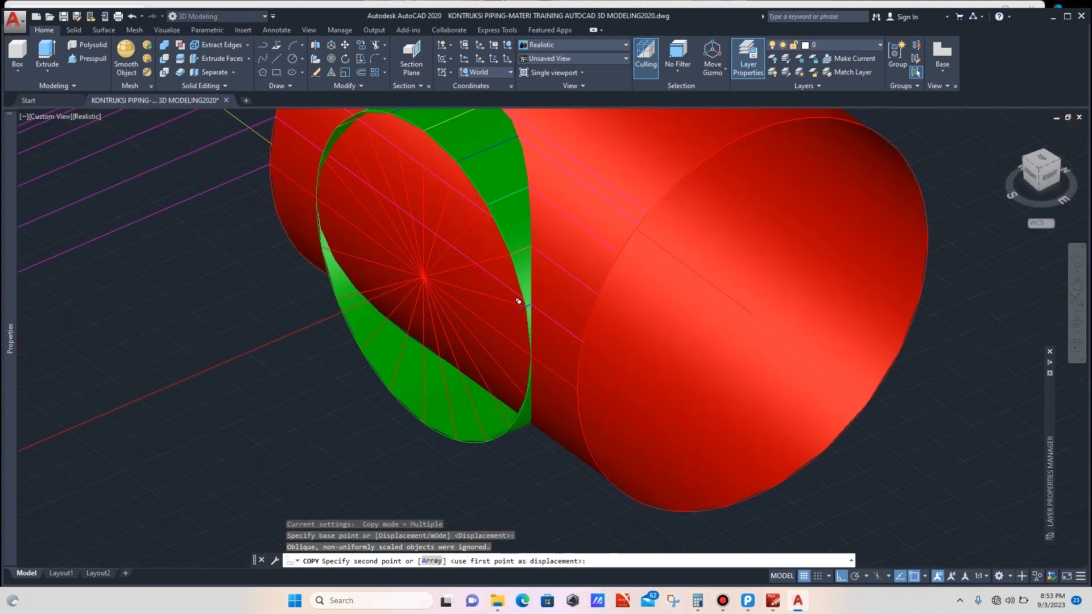
{"action": "scroll", "coordinate": [556, 370], "scroll_direction": "up", "scroll_amount": 10}
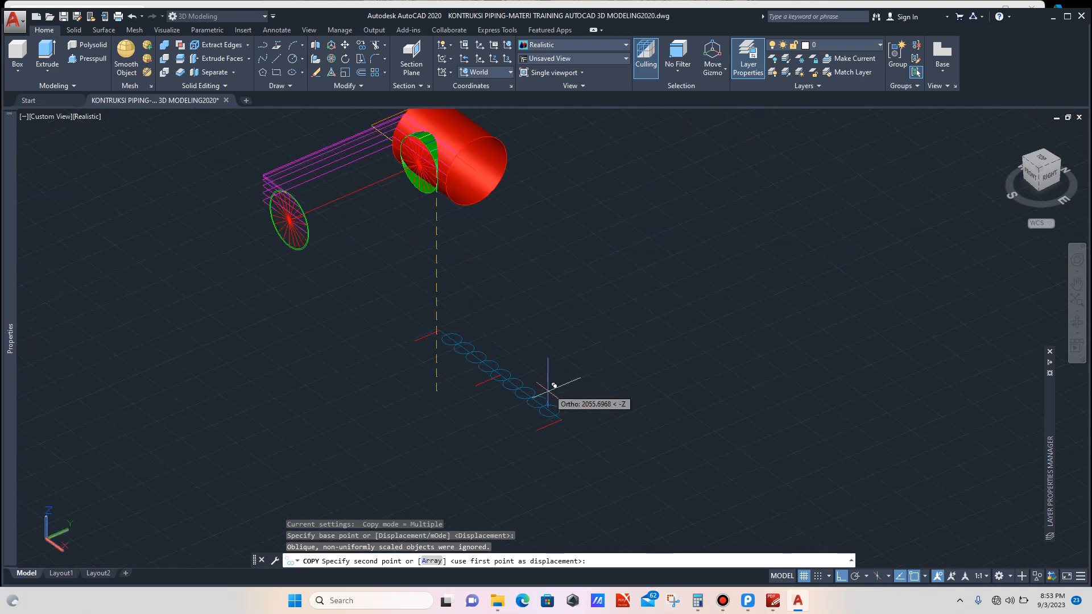
{"action": "scroll", "coordinate": [576, 434], "scroll_direction": "up", "scroll_amount": 8}
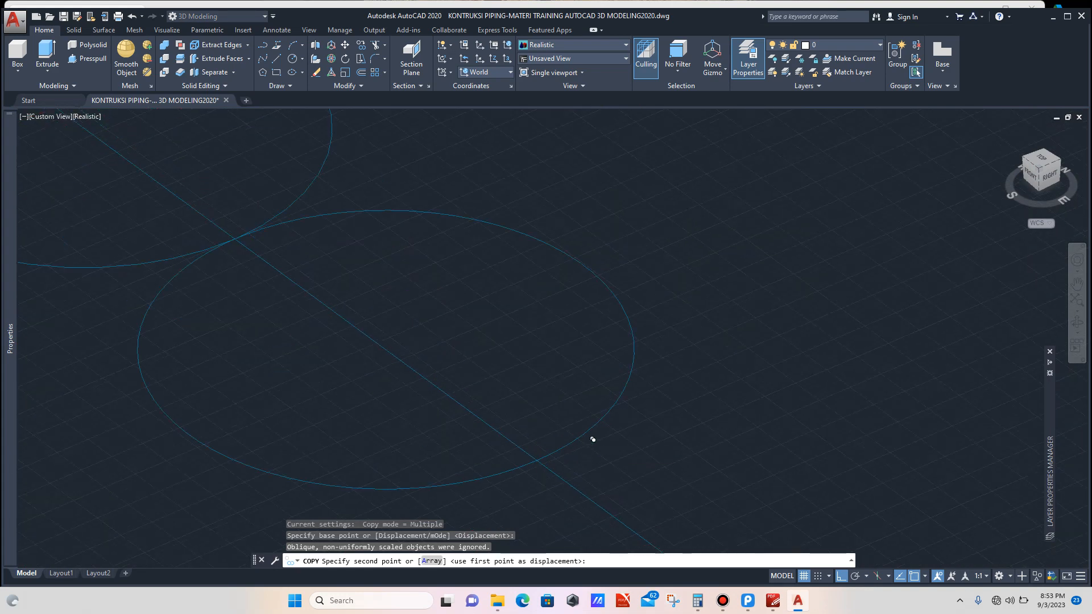
{"action": "left_click", "coordinate": [542, 455]}
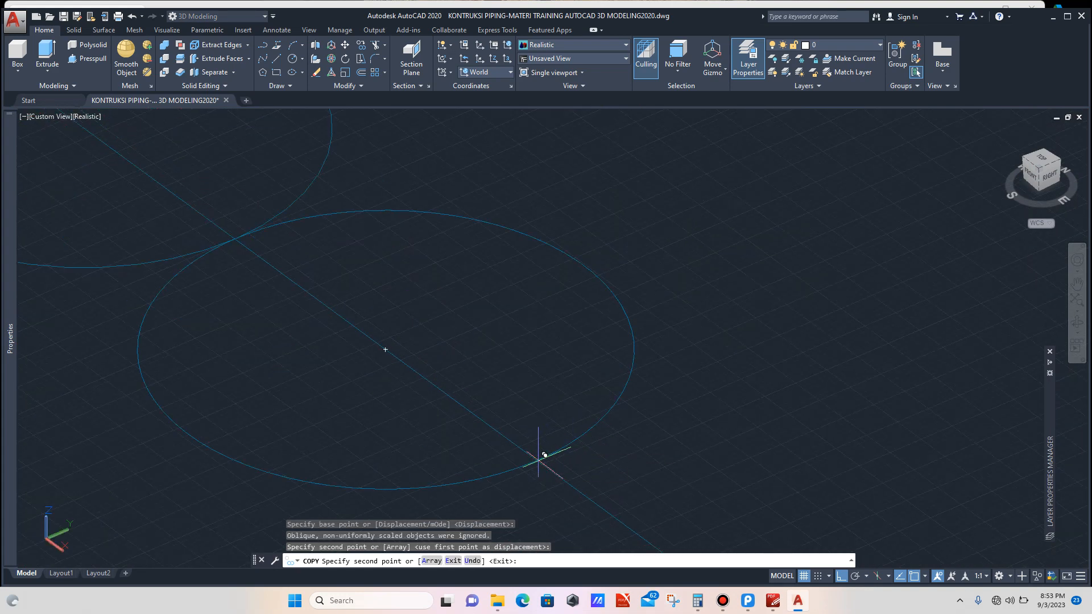
{"action": "scroll", "coordinate": [653, 422], "scroll_direction": "down", "scroll_amount": 3}
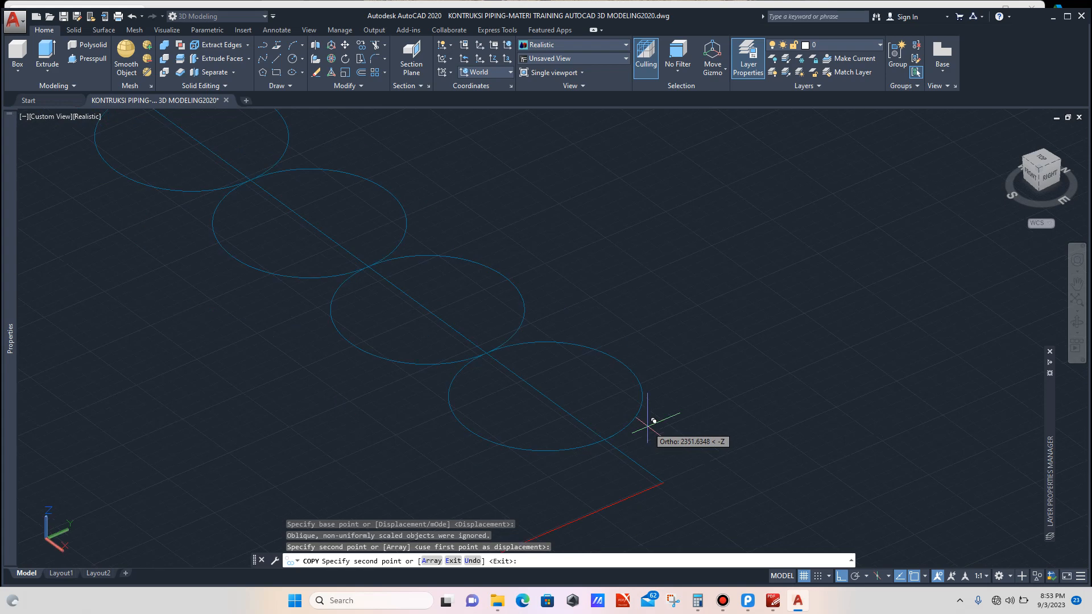
{"action": "key", "text": "Escape"}
Step: Copy an edge of the branch intersection from its midpoint to the centre of a circle on the layout line
{"action": "scroll", "coordinate": [656, 403], "scroll_direction": "down", "scroll_amount": 6}
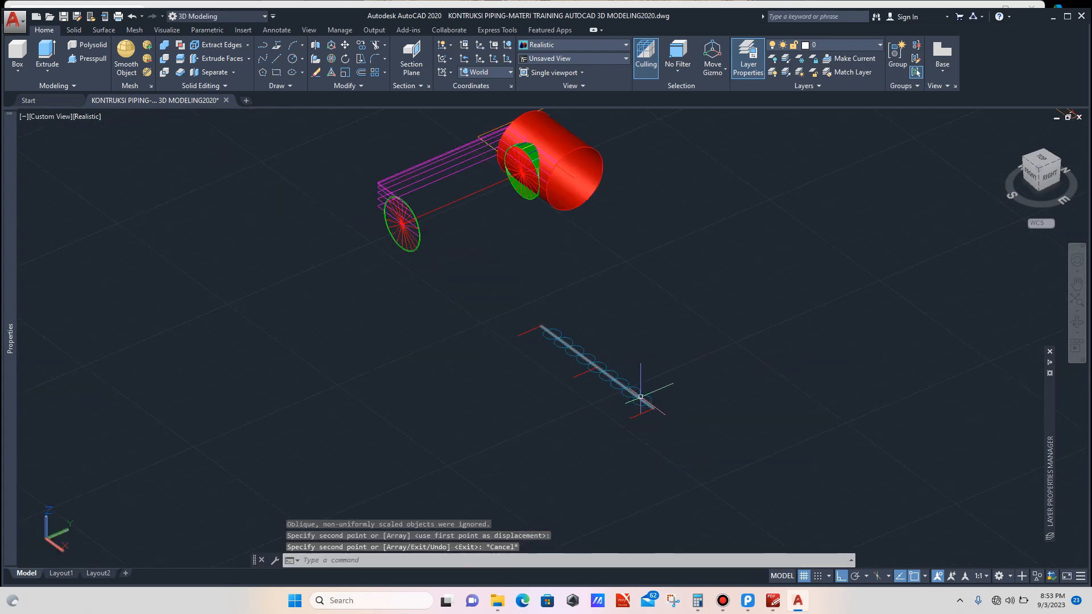
{"action": "scroll", "coordinate": [588, 251], "scroll_direction": "up", "scroll_amount": 3}
{"action": "scroll", "coordinate": [588, 251], "scroll_direction": "up", "scroll_amount": 6}
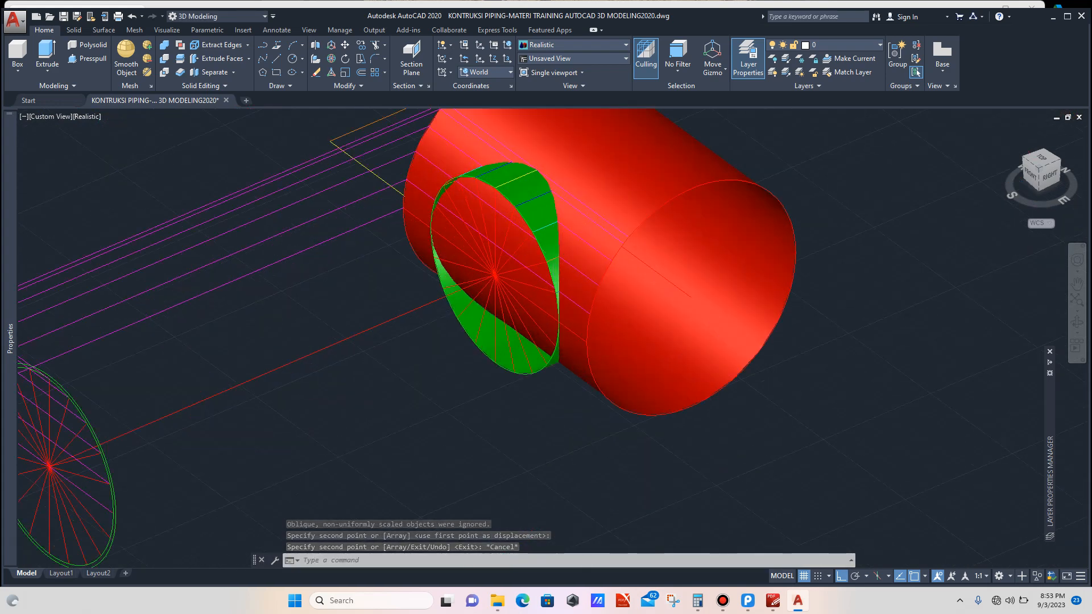
{"action": "scroll", "coordinate": [554, 297], "scroll_direction": "up", "scroll_amount": 3}
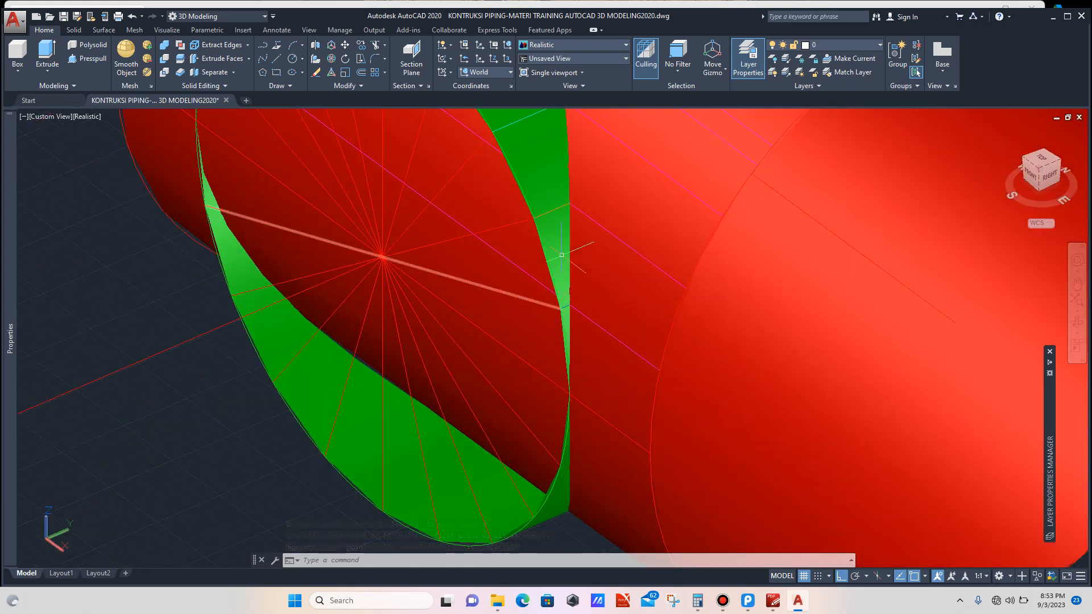
{"action": "left_click", "coordinate": [552, 212]}
{"action": "scroll", "coordinate": [489, 251], "scroll_direction": "down", "scroll_amount": 4}
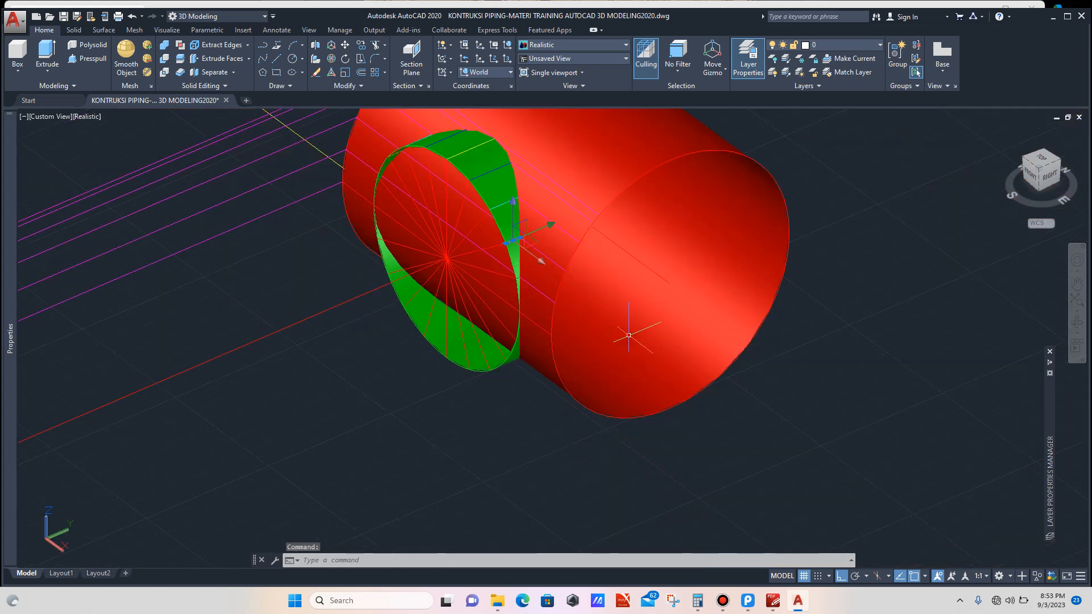
{"action": "type", "text": "co"}
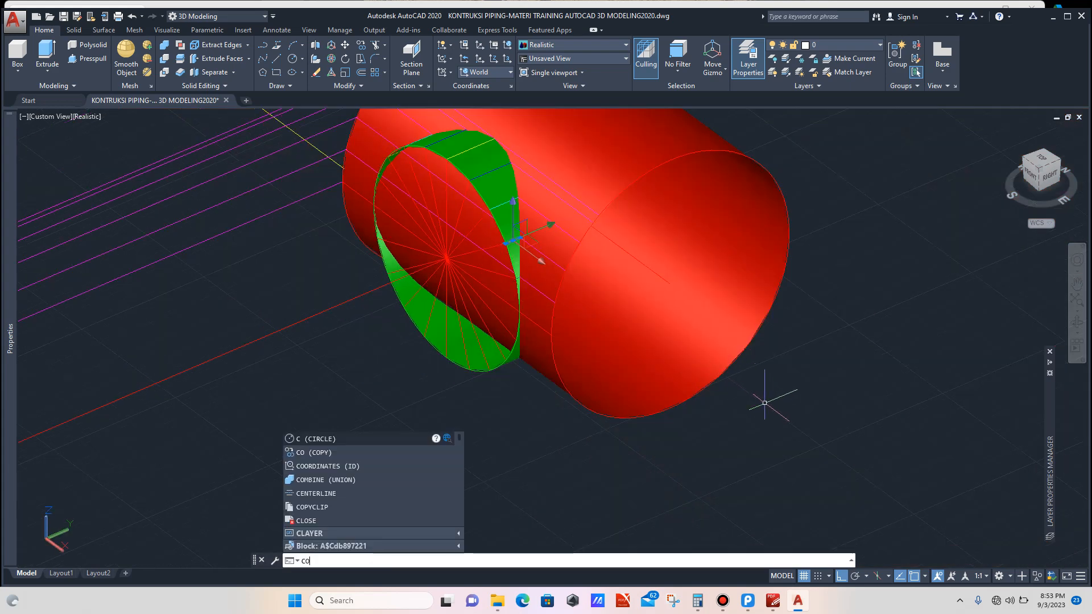
{"action": "key", "text": "Return"}
{"action": "scroll", "coordinate": [532, 251], "scroll_direction": "up", "scroll_amount": 3}
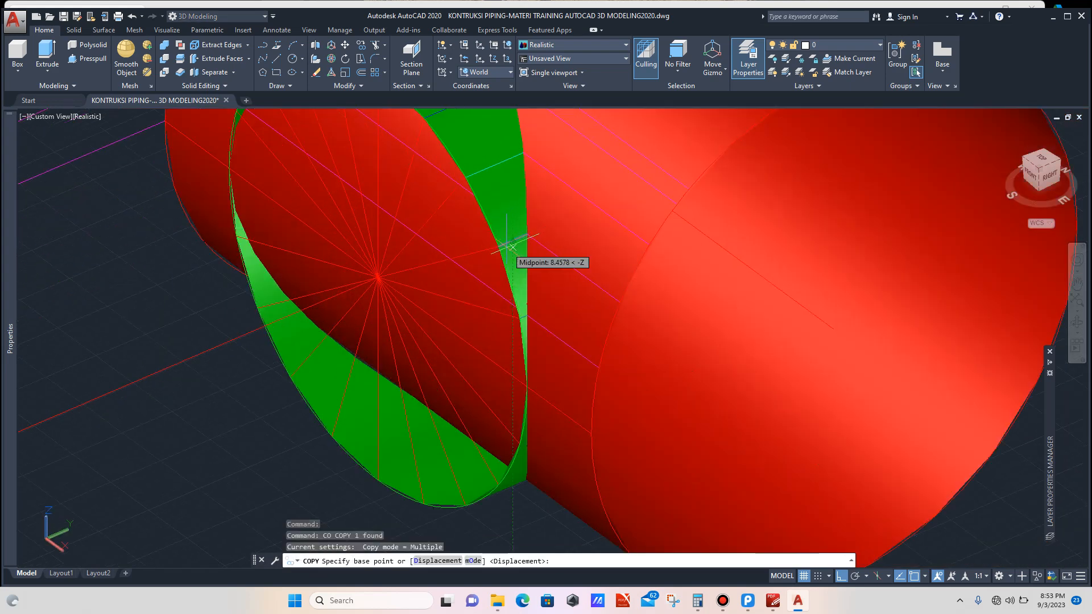
{"action": "left_click", "coordinate": [499, 245]}
{"action": "scroll", "coordinate": [488, 261], "scroll_direction": "down", "scroll_amount": 10}
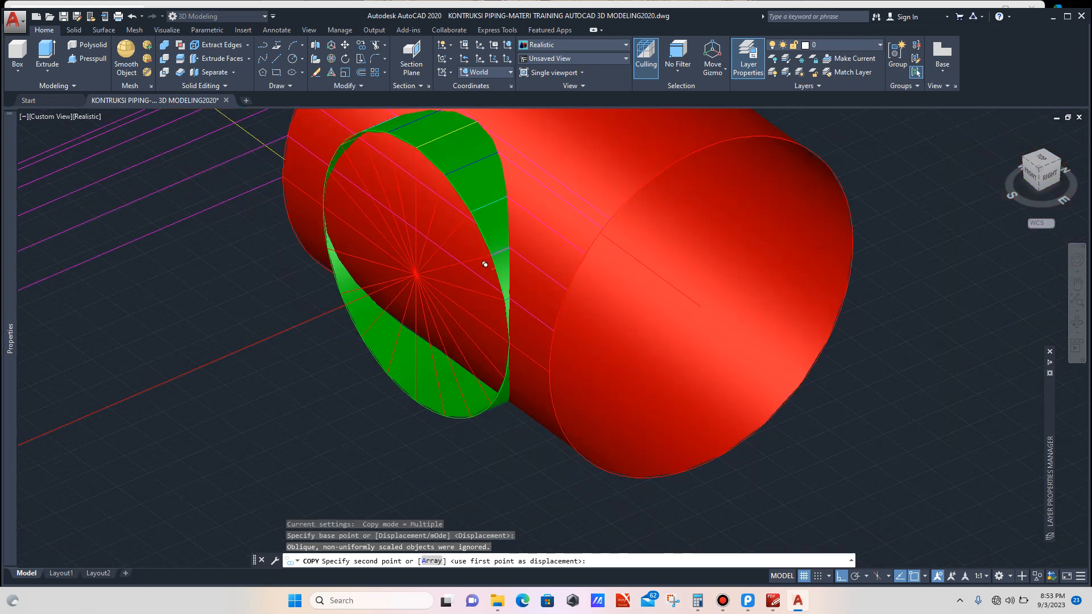
{"action": "scroll", "coordinate": [489, 307], "scroll_direction": "up", "scroll_amount": 12}
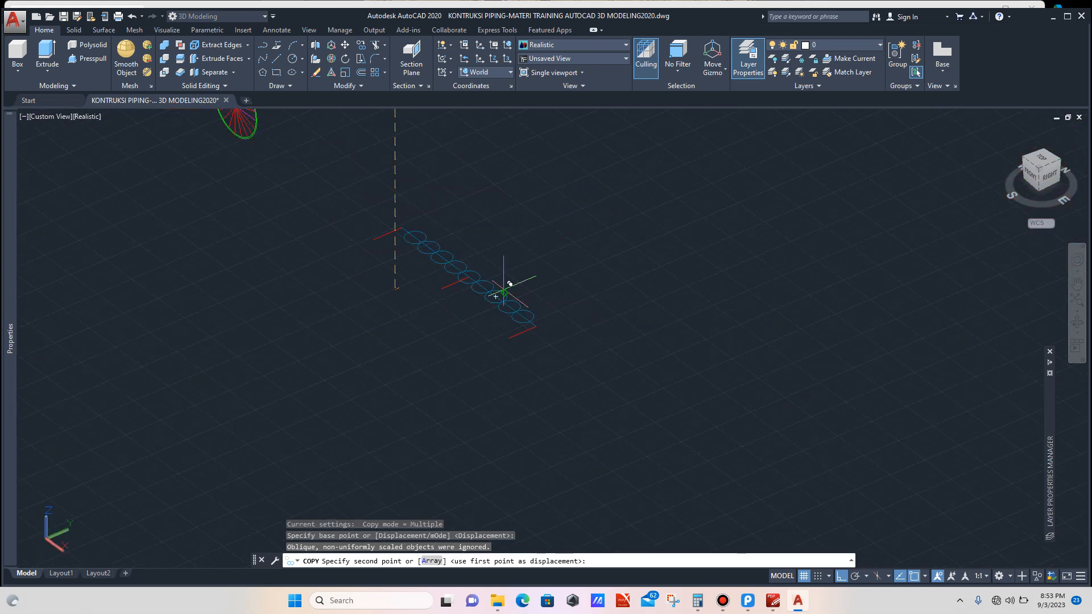
{"action": "scroll", "coordinate": [560, 342], "scroll_direction": "up", "scroll_amount": 3}
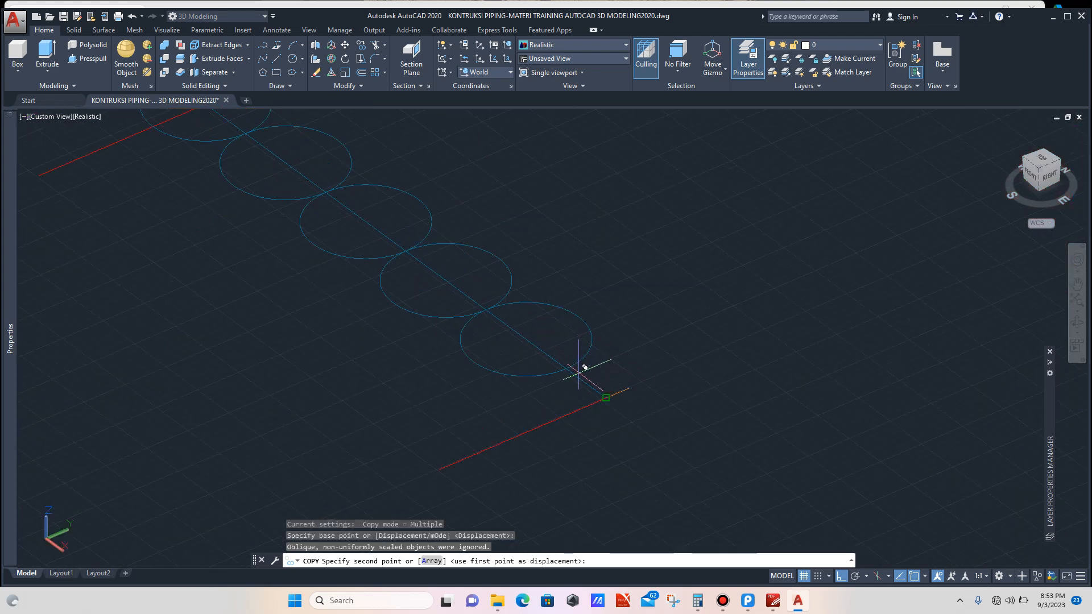
{"action": "scroll", "coordinate": [568, 354], "scroll_direction": "up", "scroll_amount": 3}
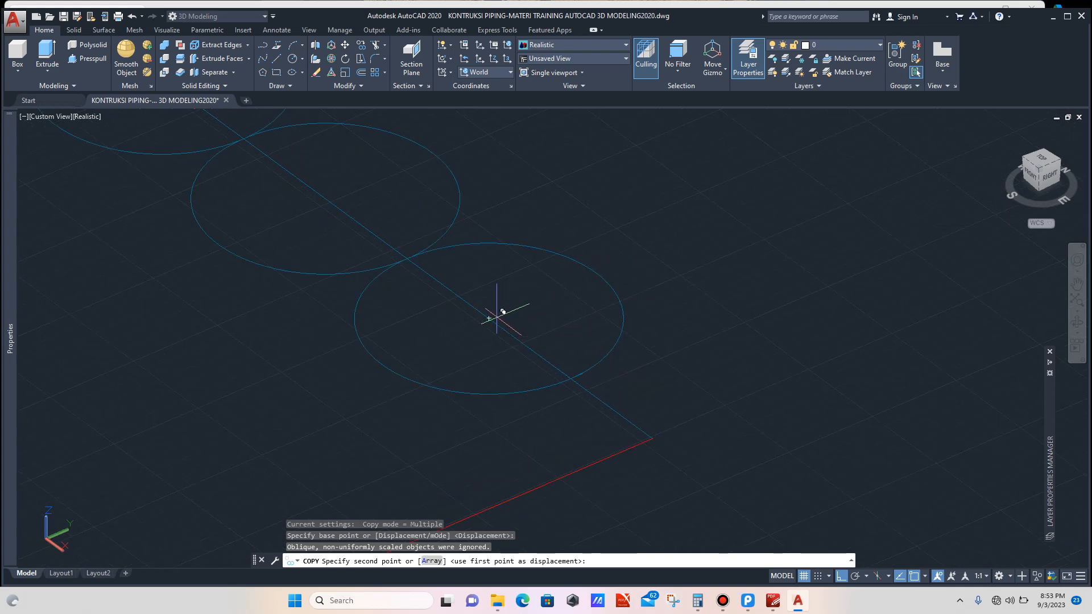
{"action": "left_click", "coordinate": [495, 313]}
{"action": "key", "text": "Escape"}
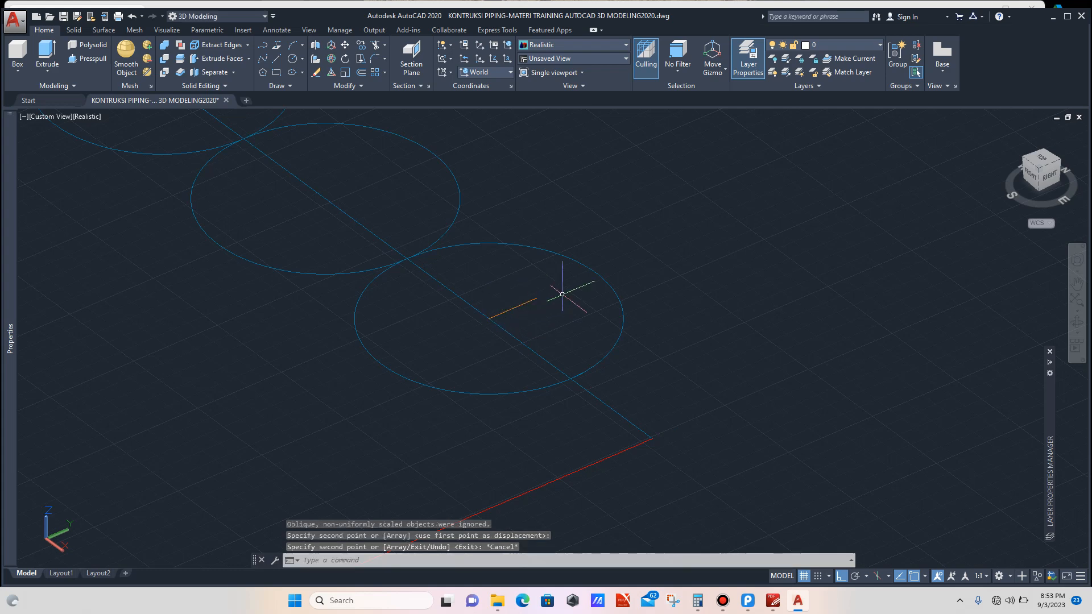
{"action": "scroll", "coordinate": [571, 293], "scroll_direction": "down", "scroll_amount": 4}
{"action": "scroll", "coordinate": [572, 295], "scroll_direction": "down", "scroll_amount": 5}
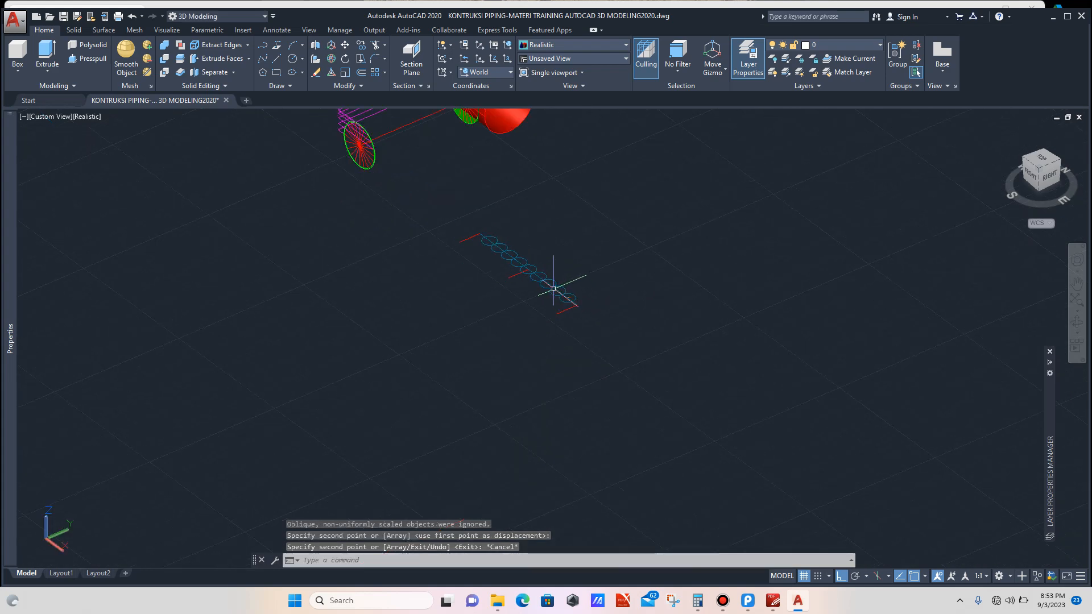
{"action": "scroll", "coordinate": [521, 210], "scroll_direction": "up", "scroll_amount": 3}
{"action": "scroll", "coordinate": [521, 211], "scroll_direction": "up", "scroll_amount": 4}
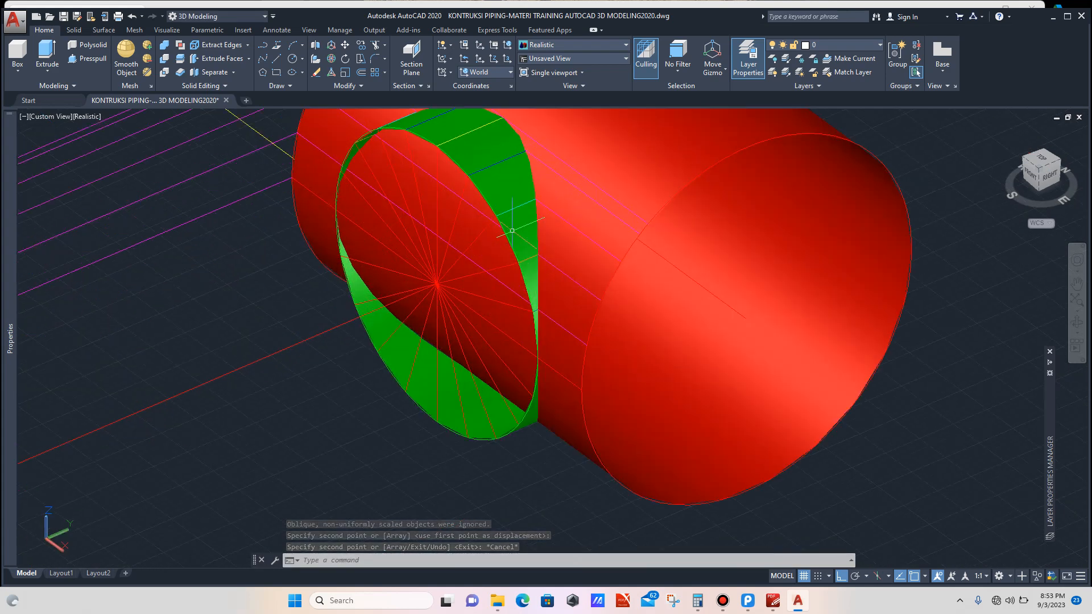
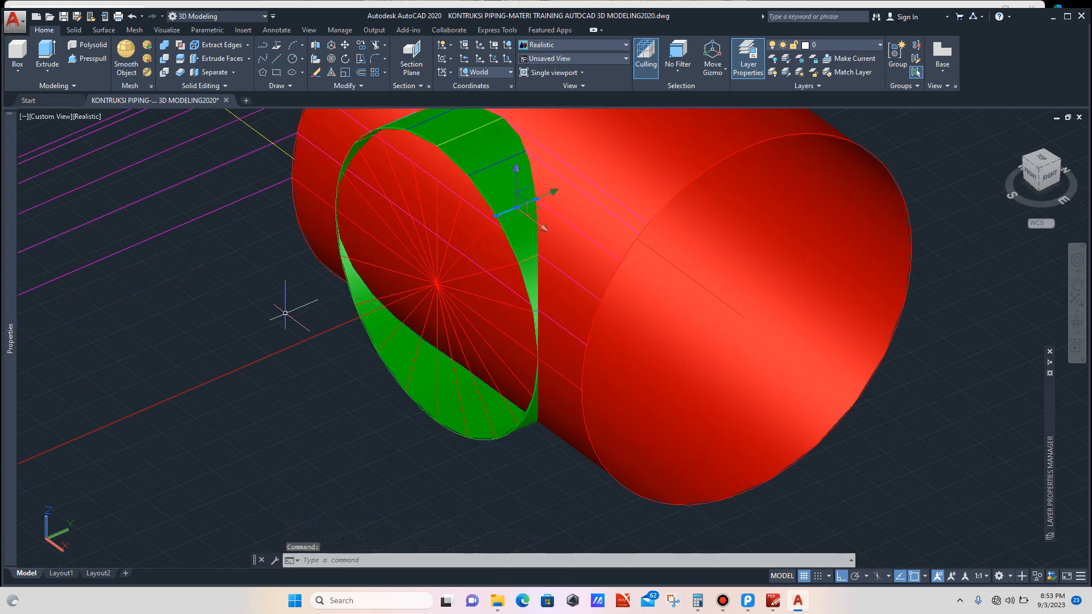
Step: Copy another selected branch-intersection edge to the centre of the next circle on the layout line
{"action": "type", "text": "co"}
{"action": "key", "text": "Return"}
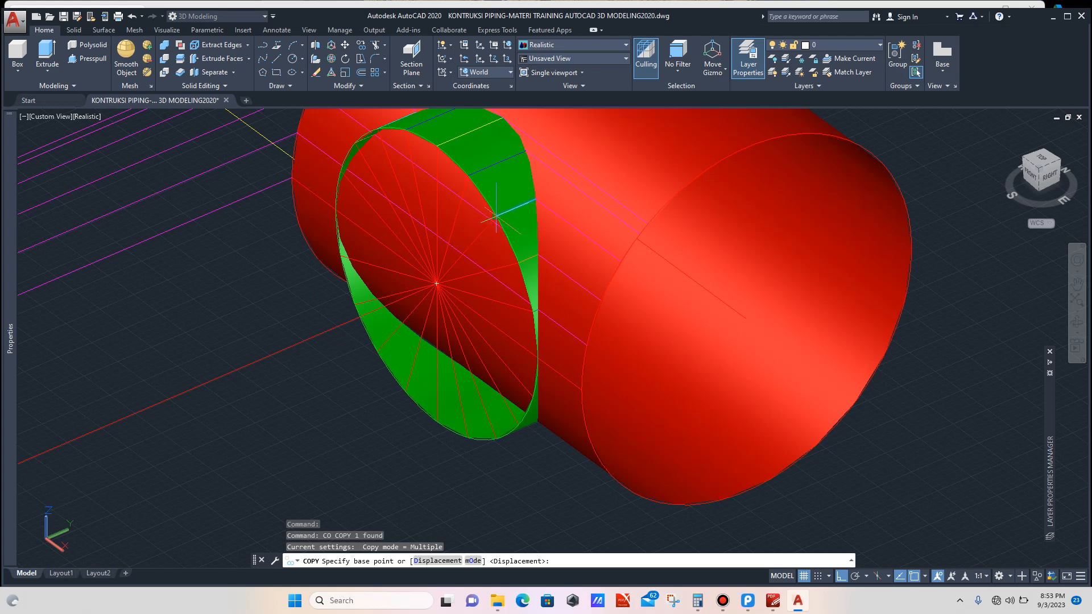
{"action": "left_click", "coordinate": [480, 215]}
{"action": "scroll", "coordinate": [480, 215], "scroll_direction": "down", "scroll_amount": 8}
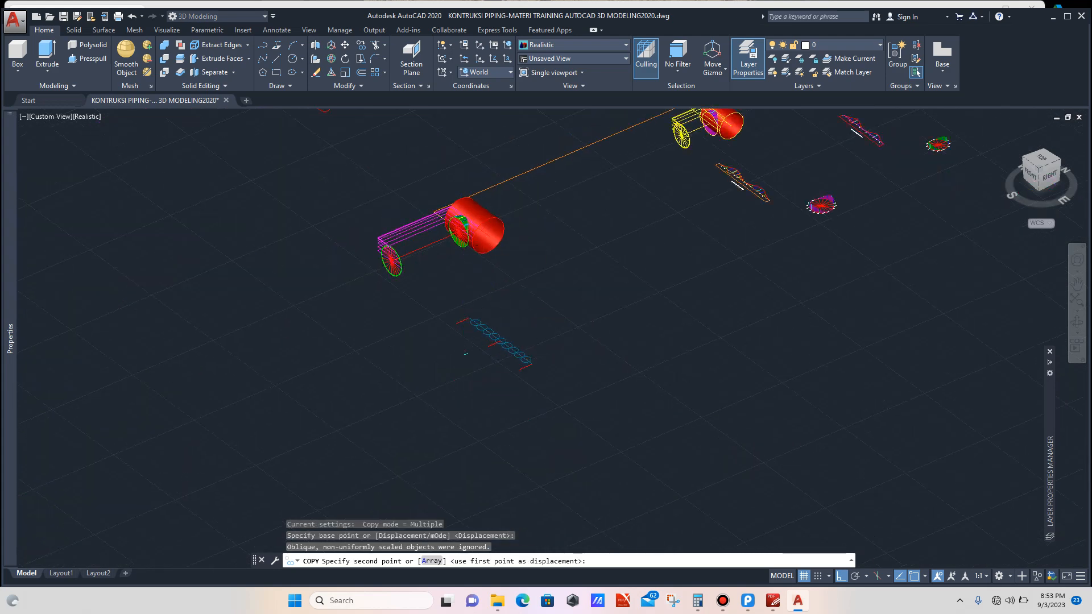
{"action": "scroll", "coordinate": [529, 341], "scroll_direction": "up", "scroll_amount": 12}
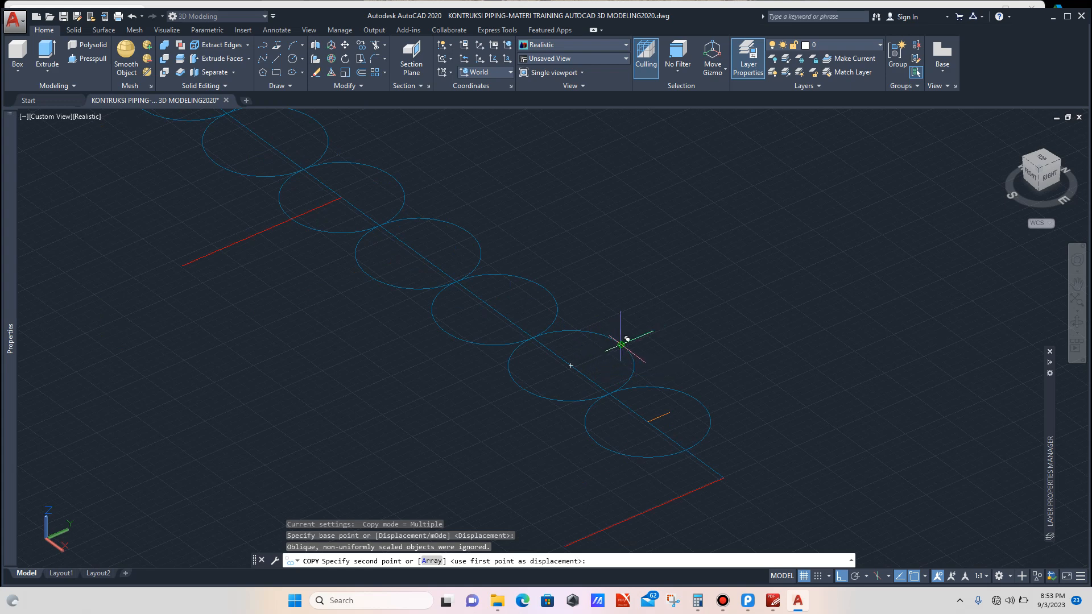
{"action": "left_click", "coordinate": [571, 365]}
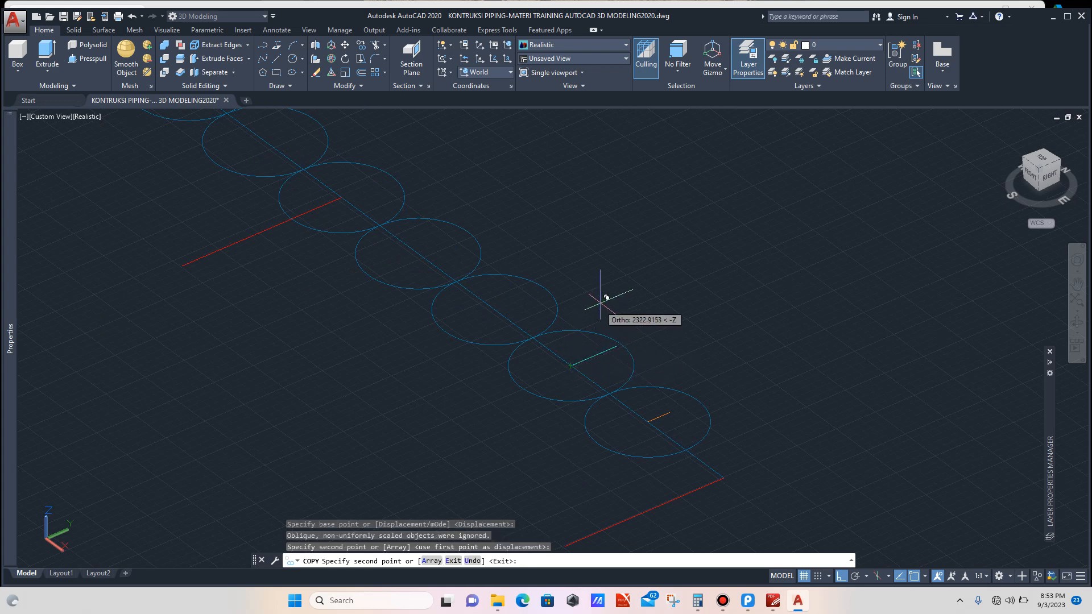
{"action": "key", "text": "Escape"}
Step: Copy a further intersection edge to the point where two neighbouring circles touch on the layout line
{"action": "scroll", "coordinate": [604, 313], "scroll_direction": "down", "scroll_amount": 4}
{"action": "scroll", "coordinate": [603, 313], "scroll_direction": "down", "scroll_amount": 3}
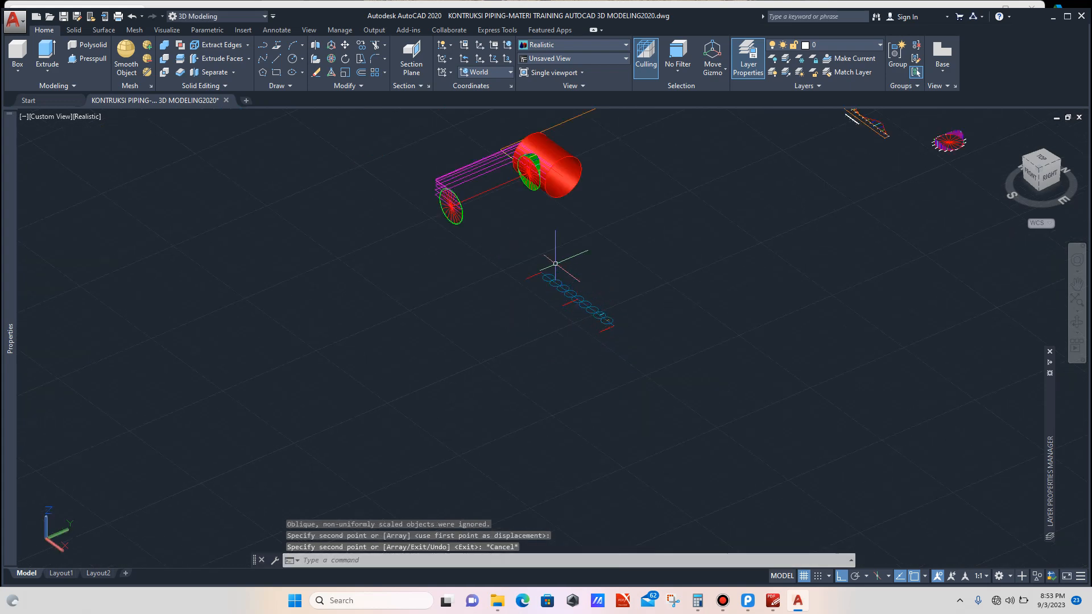
{"action": "scroll", "coordinate": [534, 188], "scroll_direction": "up", "scroll_amount": 8}
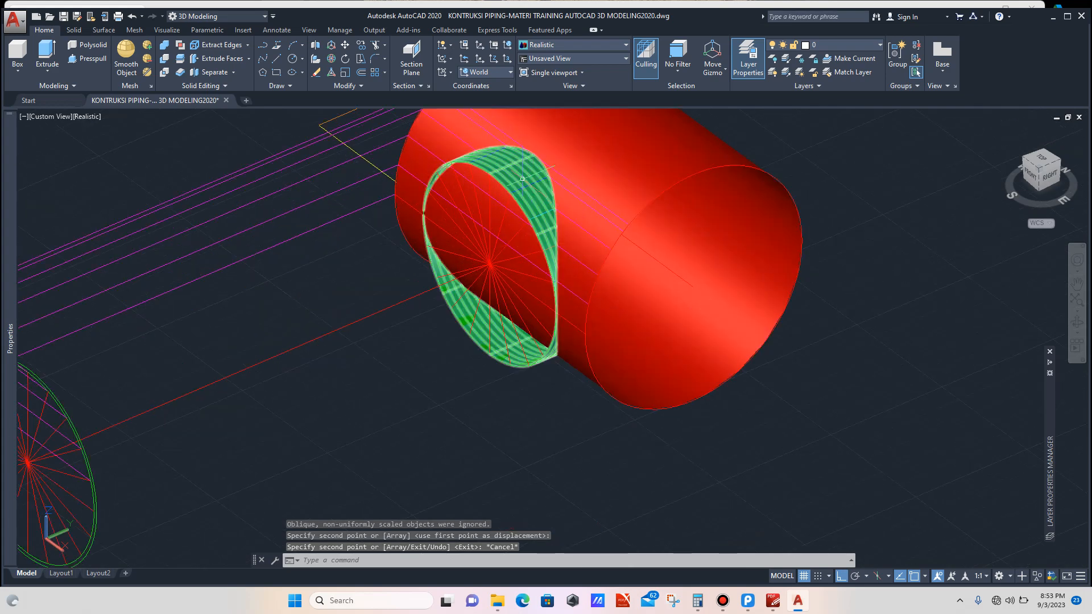
{"action": "scroll", "coordinate": [525, 182], "scroll_direction": "up", "scroll_amount": 3}
{"action": "left_click", "coordinate": [524, 188]}
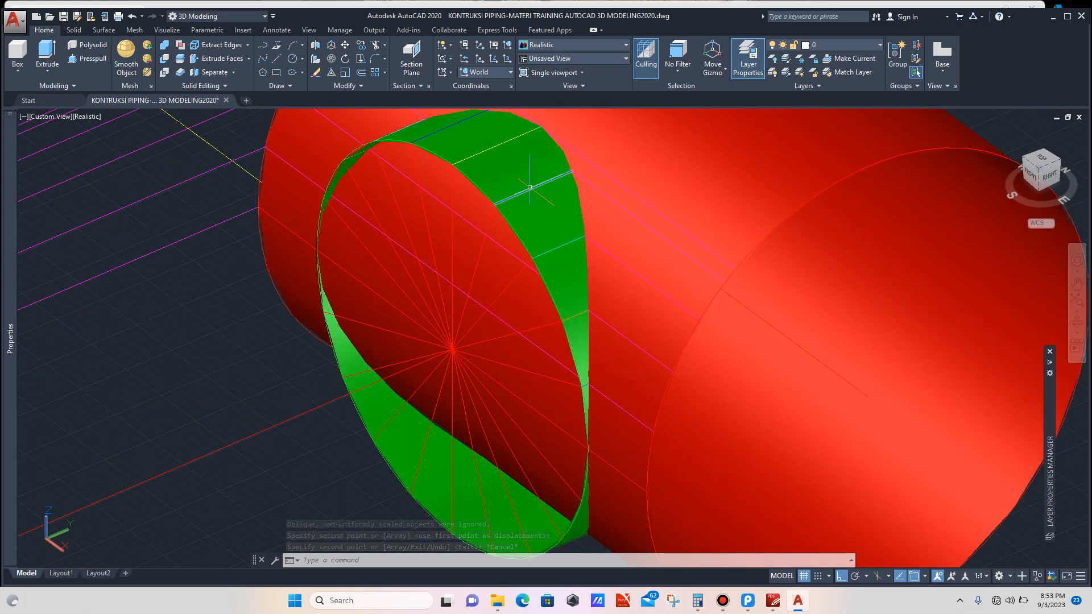
{"action": "type", "text": "c"}
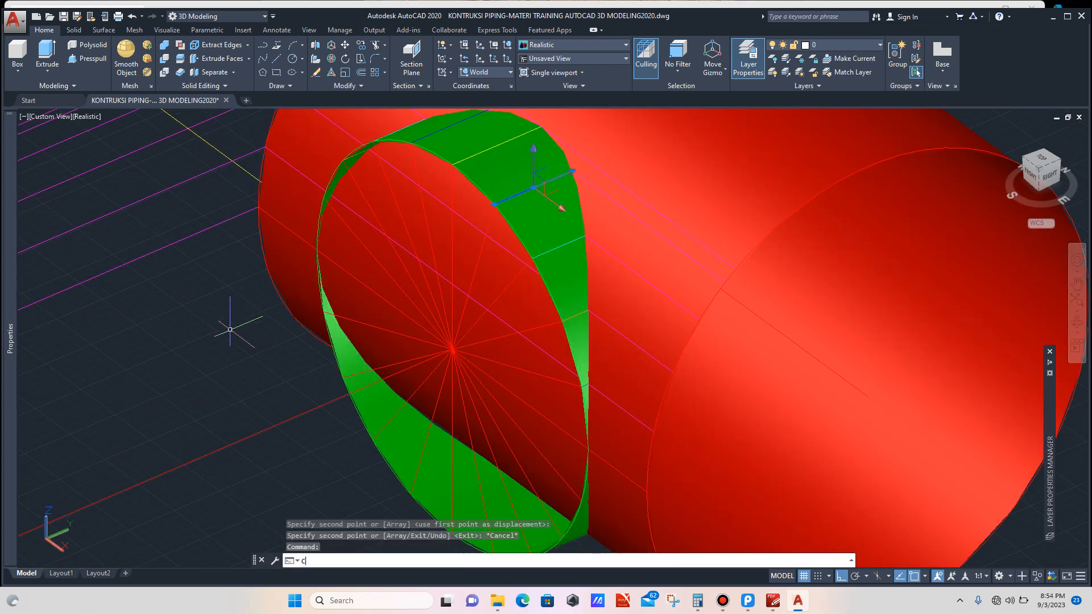
{"action": "type", "text": "o"}
{"action": "key", "text": "Return"}
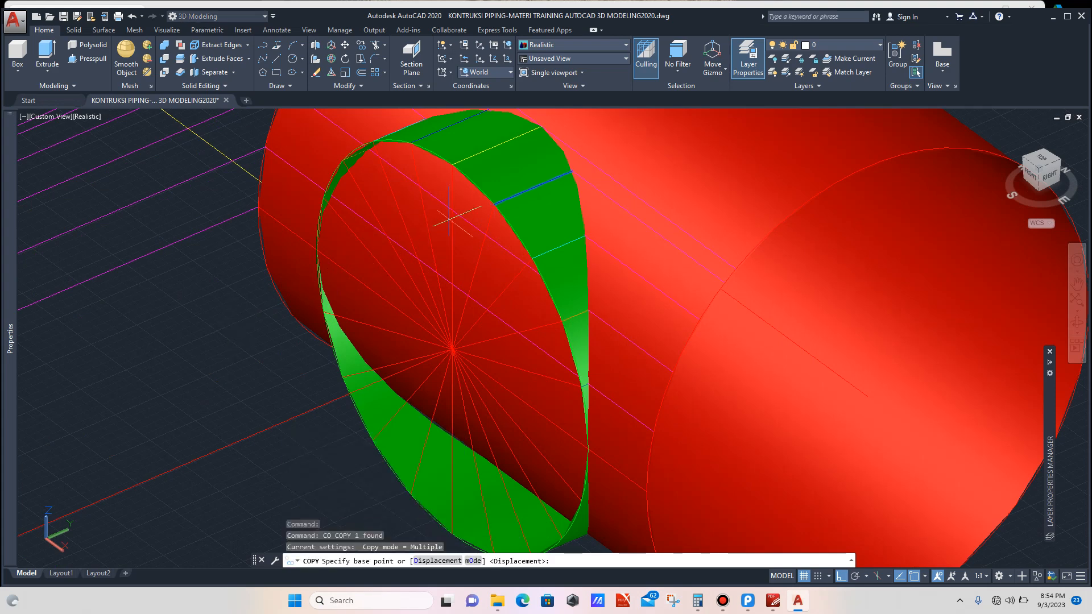
{"action": "left_click", "coordinate": [494, 203]}
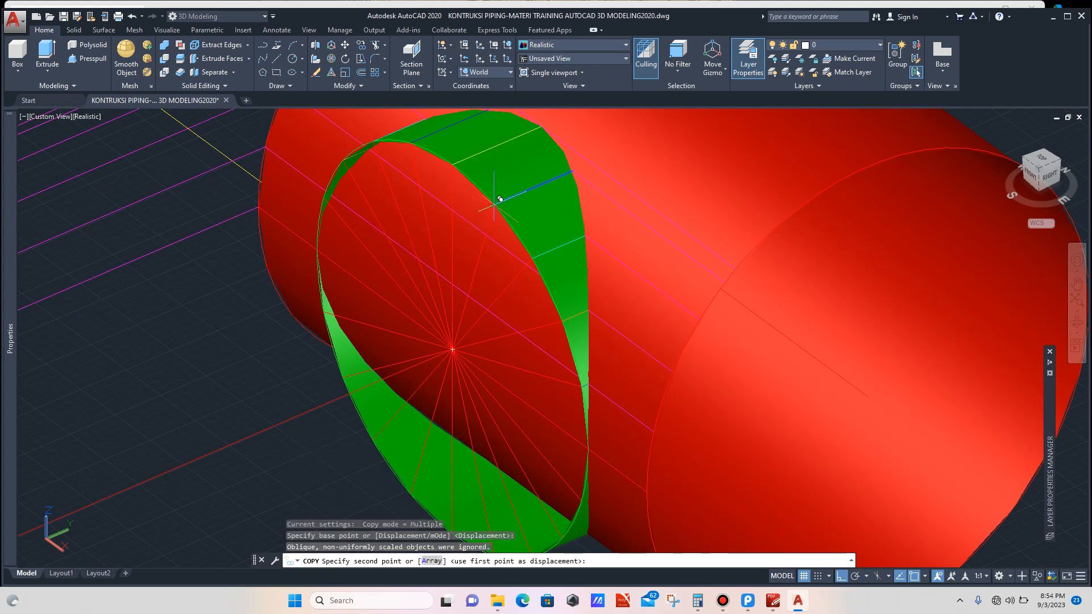
{"action": "scroll", "coordinate": [494, 205], "scroll_direction": "down", "scroll_amount": 8}
{"action": "scroll", "coordinate": [512, 308], "scroll_direction": "up", "scroll_amount": 10}
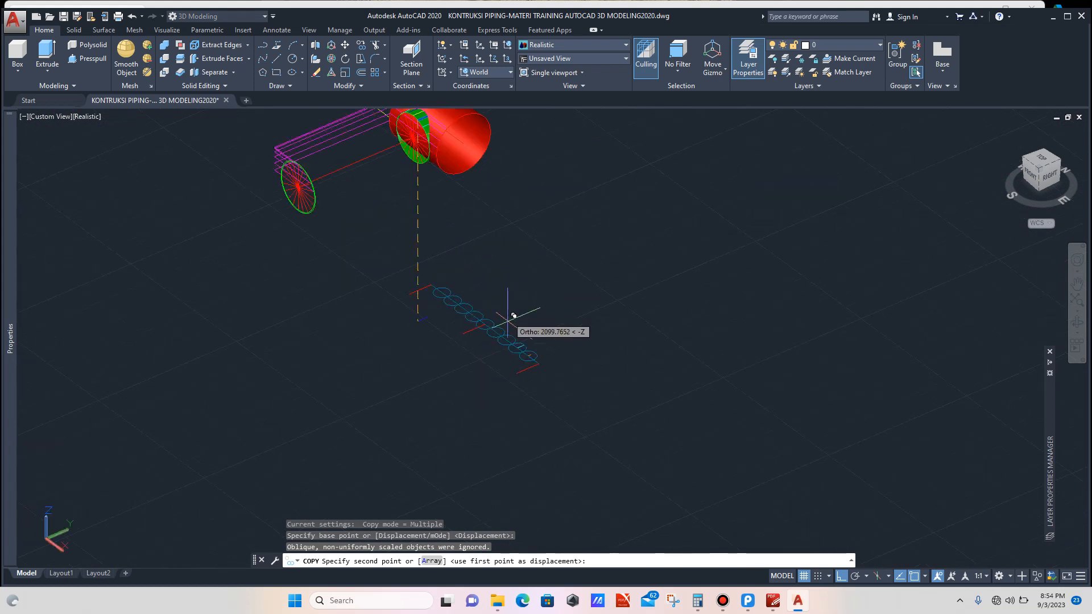
{"action": "scroll", "coordinate": [532, 348], "scroll_direction": "up", "scroll_amount": 2}
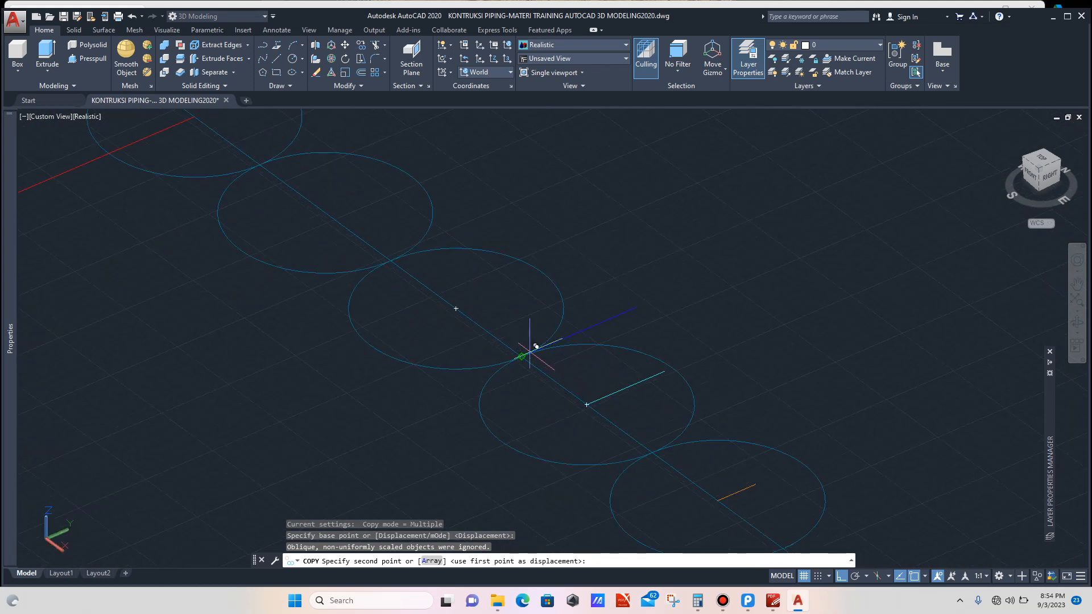
{"action": "left_click", "coordinate": [521, 357]}
{"action": "key", "text": "Escape"}
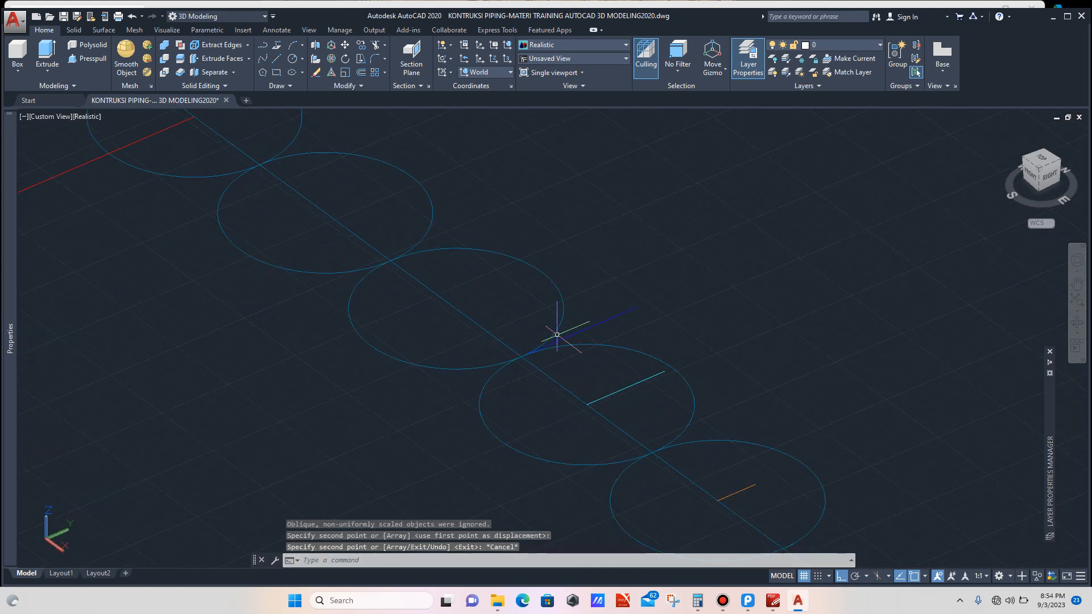
Step: Copy an intersection edge from its endpoint to the centre of the following circle along the layout line
{"action": "scroll", "coordinate": [555, 335], "scroll_direction": "down", "scroll_amount": 5}
{"action": "scroll", "coordinate": [548, 332], "scroll_direction": "up", "scroll_amount": 6}
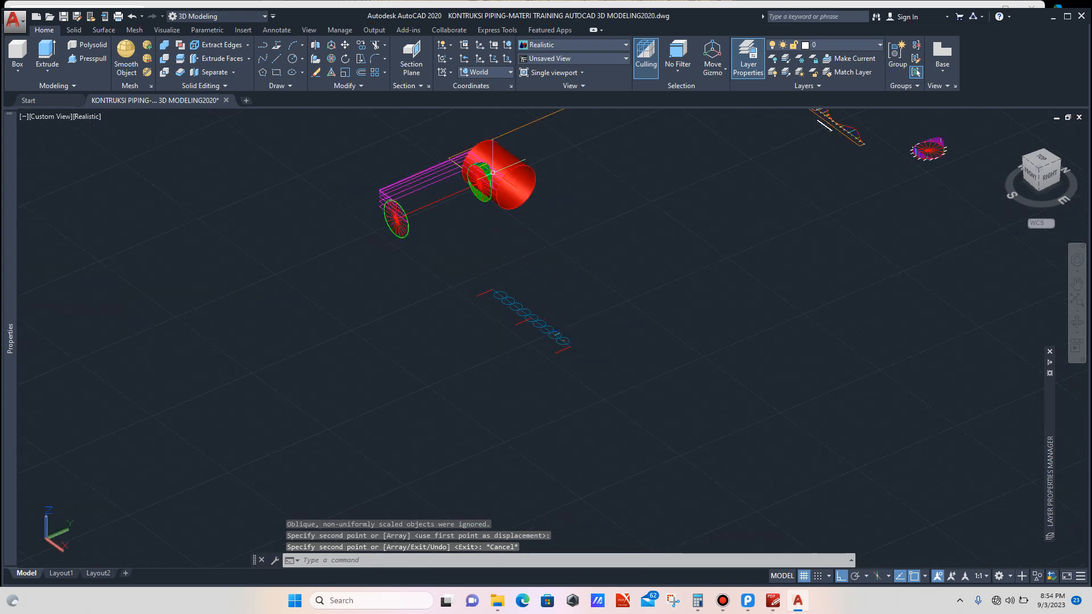
{"action": "scroll", "coordinate": [478, 169], "scroll_direction": "up", "scroll_amount": 3}
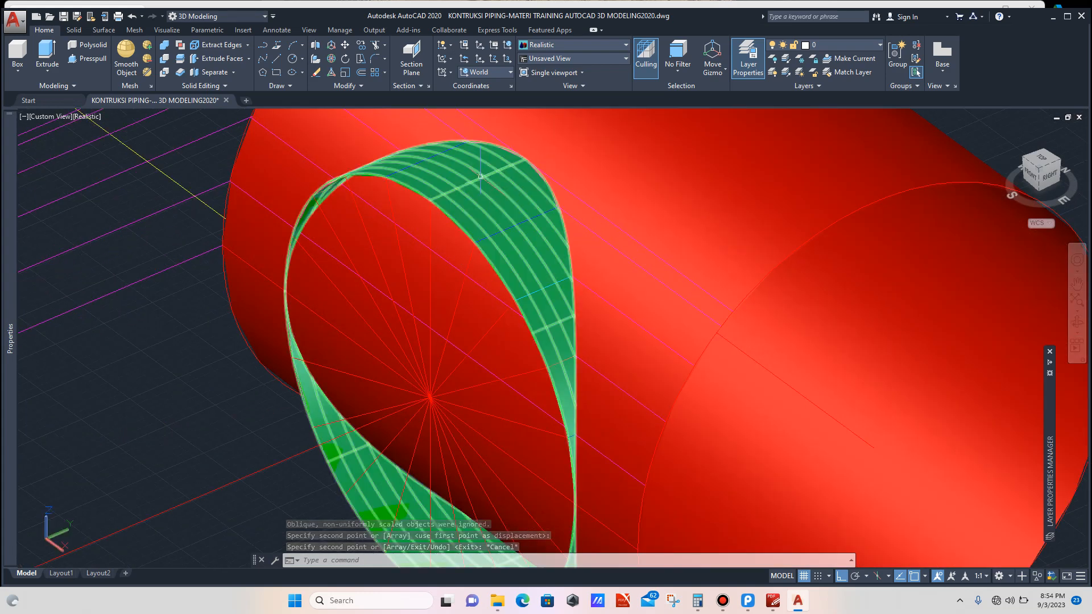
{"action": "left_click", "coordinate": [481, 176]}
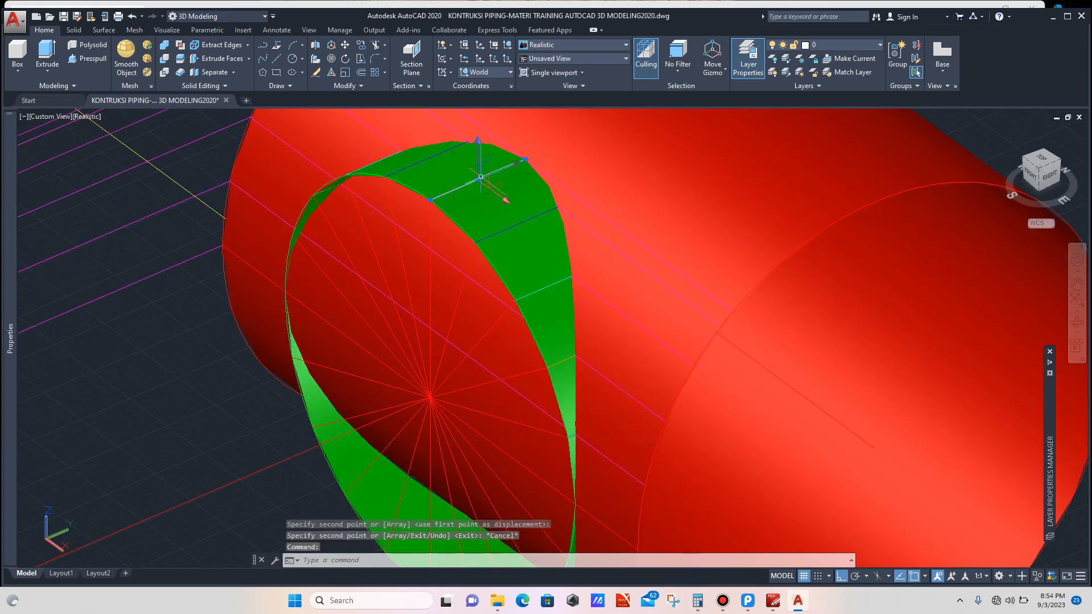
{"action": "type", "text": "co"}
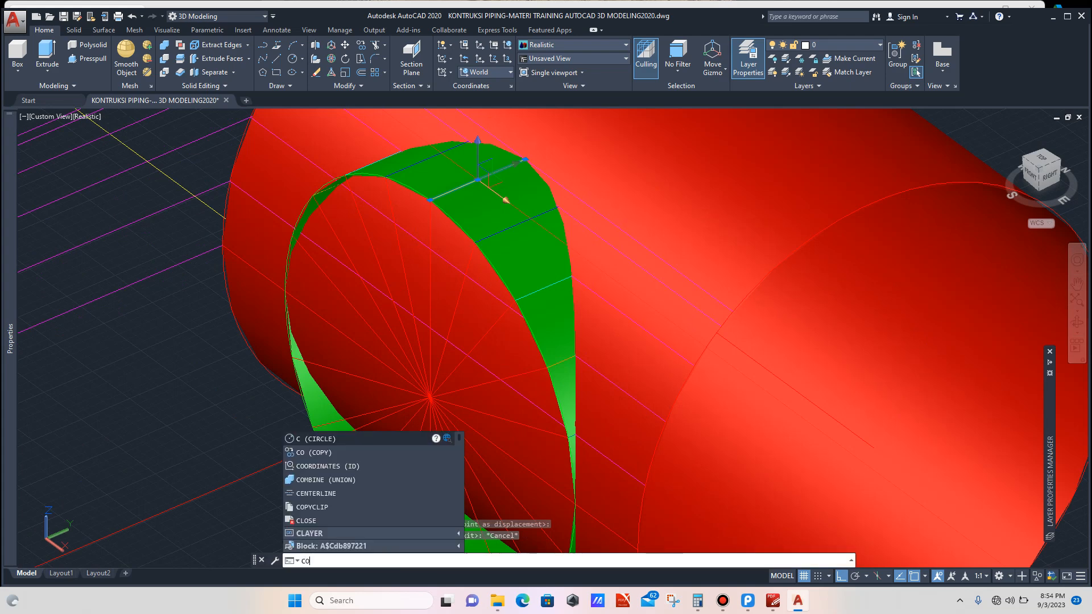
{"action": "key", "text": "Return"}
{"action": "left_click", "coordinate": [430, 200]}
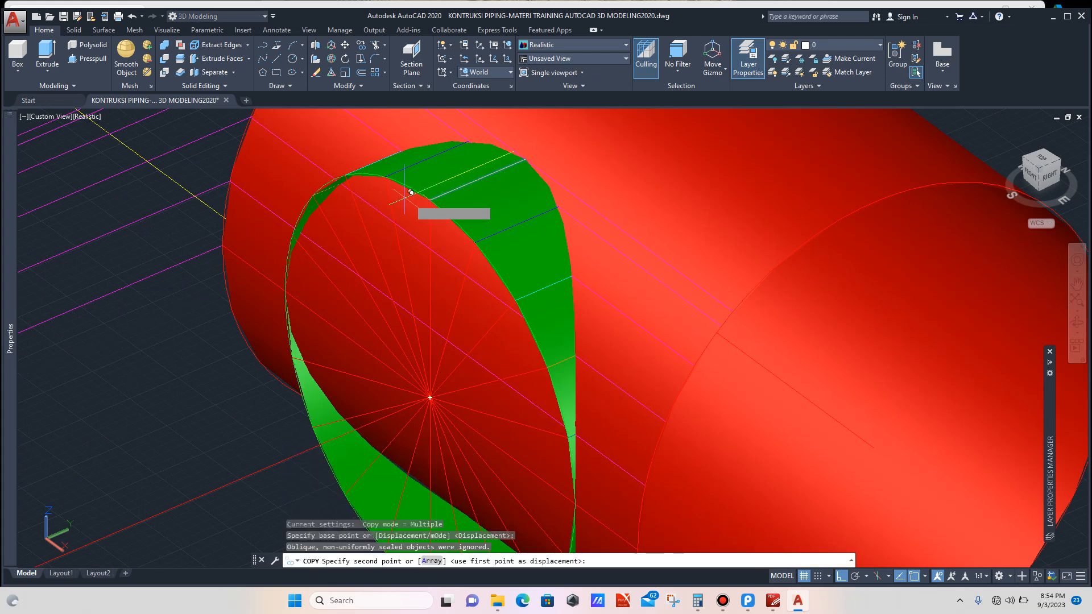
{"action": "scroll", "coordinate": [408, 259], "scroll_direction": "down", "scroll_amount": 10}
{"action": "scroll", "coordinate": [426, 301], "scroll_direction": "up", "scroll_amount": 12}
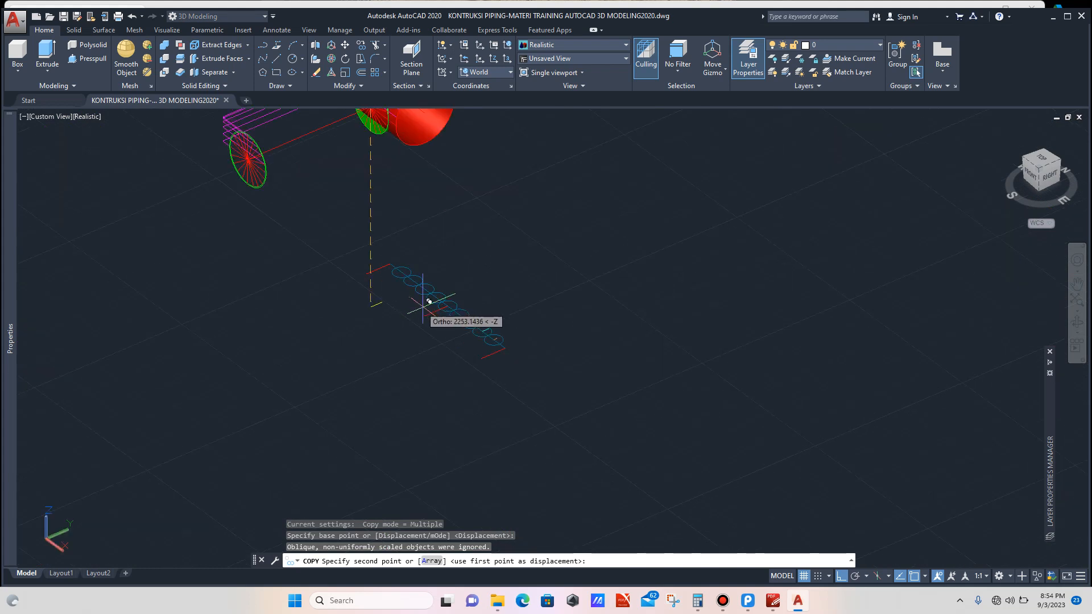
{"action": "scroll", "coordinate": [514, 336], "scroll_direction": "up", "scroll_amount": 2}
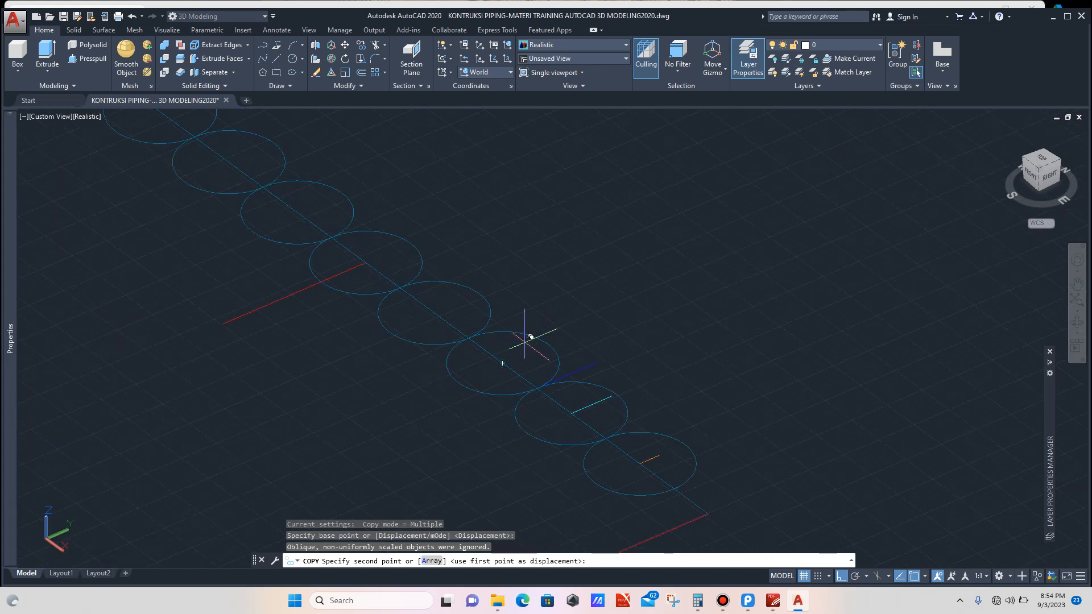
{"action": "left_click", "coordinate": [503, 363]}
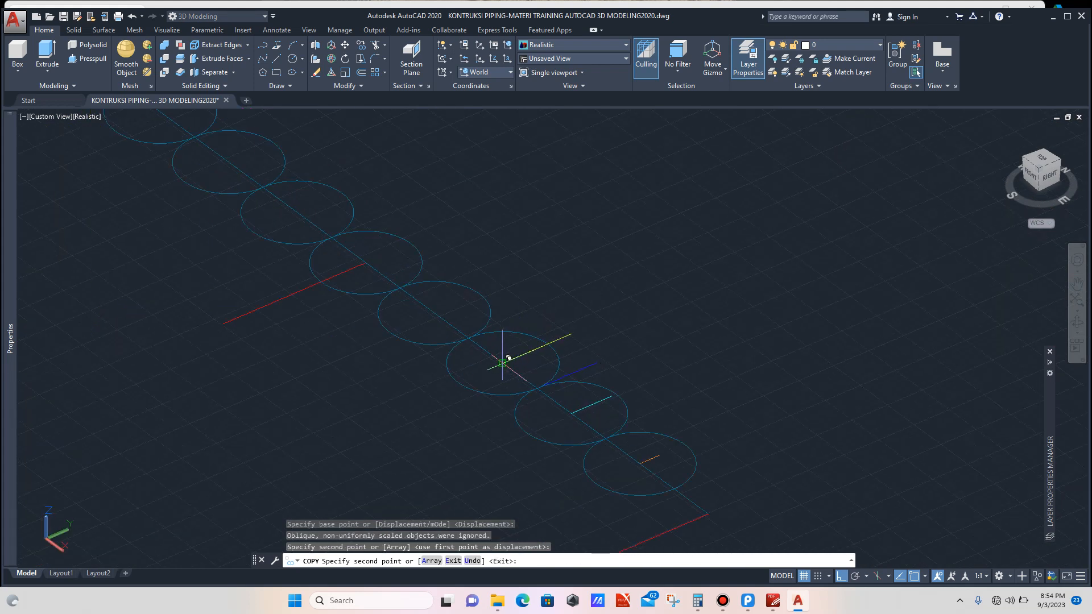
{"action": "key", "text": "Escape"}
Step: Erase the three circles at the lower end of the row along the layout line
{"action": "scroll", "coordinate": [565, 293], "scroll_direction": "down", "scroll_amount": 4}
{"action": "scroll", "coordinate": [558, 307], "scroll_direction": "up", "scroll_amount": 3}
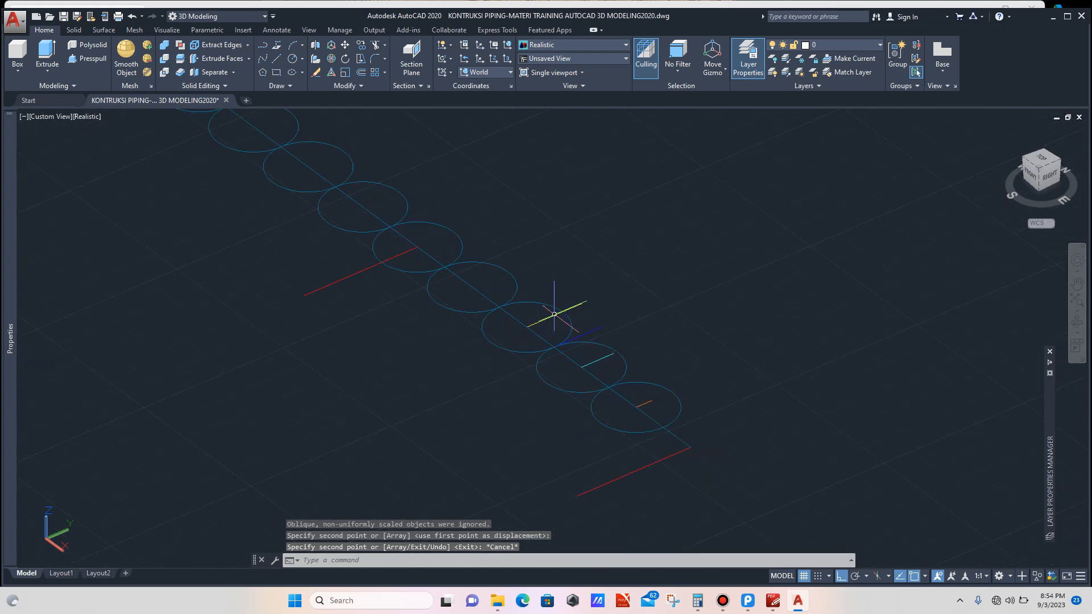
{"action": "scroll", "coordinate": [526, 300], "scroll_direction": "up", "scroll_amount": 4}
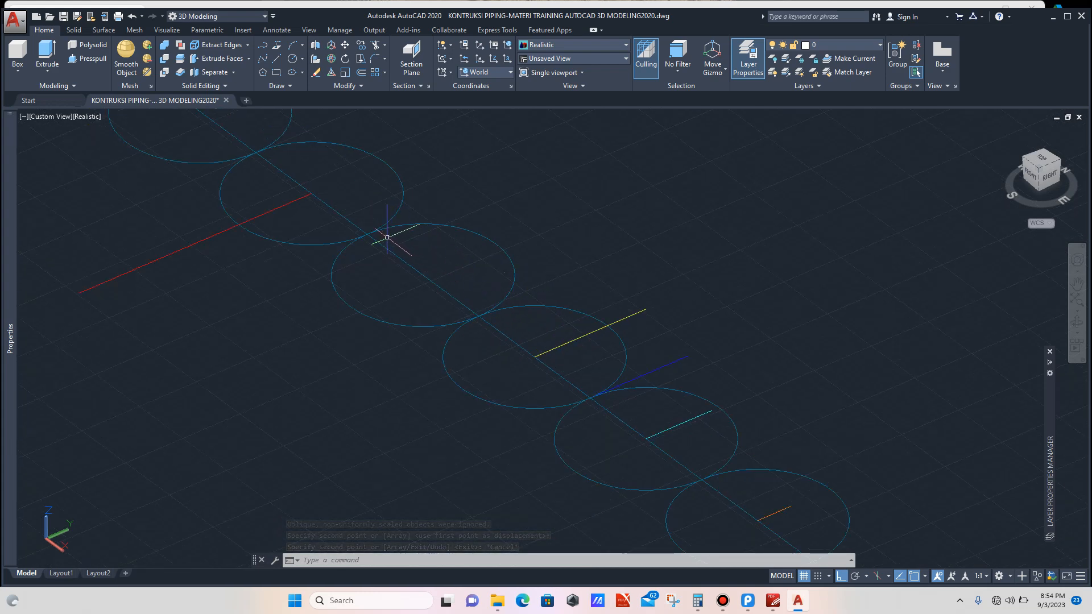
{"action": "scroll", "coordinate": [387, 238], "scroll_direction": "down", "scroll_amount": 3}
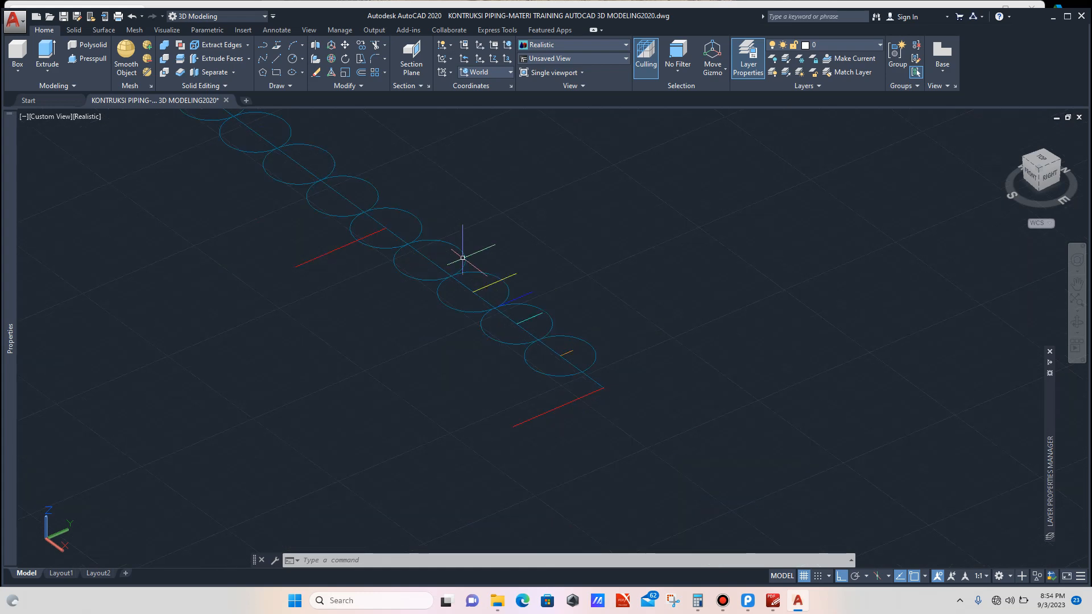
{"action": "scroll", "coordinate": [509, 310], "scroll_direction": "down", "scroll_amount": 1}
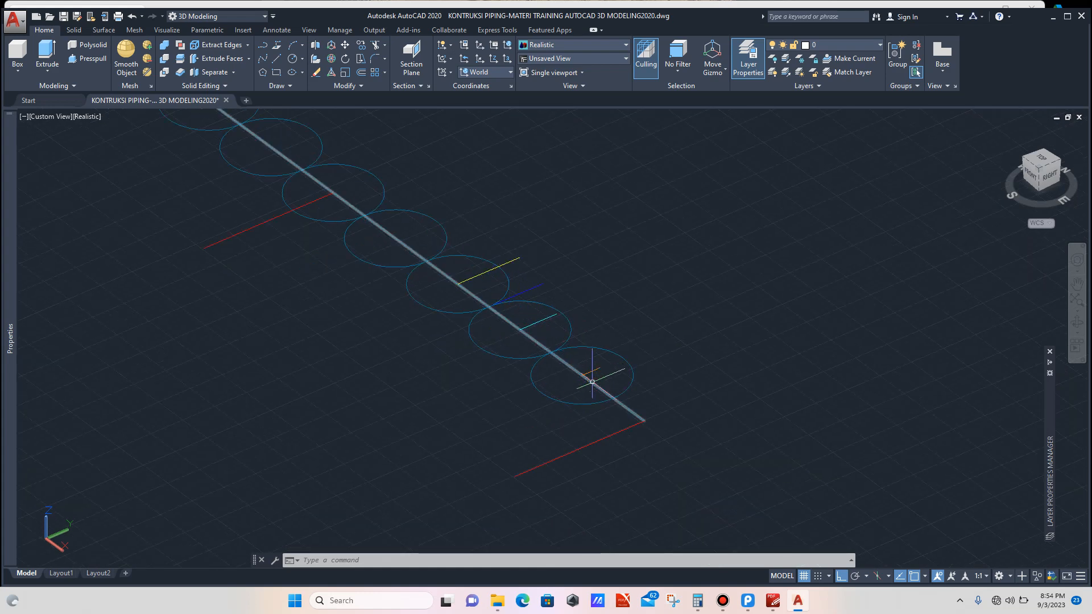
{"action": "scroll", "coordinate": [592, 382], "scroll_direction": "up", "scroll_amount": 2}
{"action": "scroll", "coordinate": [599, 380], "scroll_direction": "down", "scroll_amount": 2}
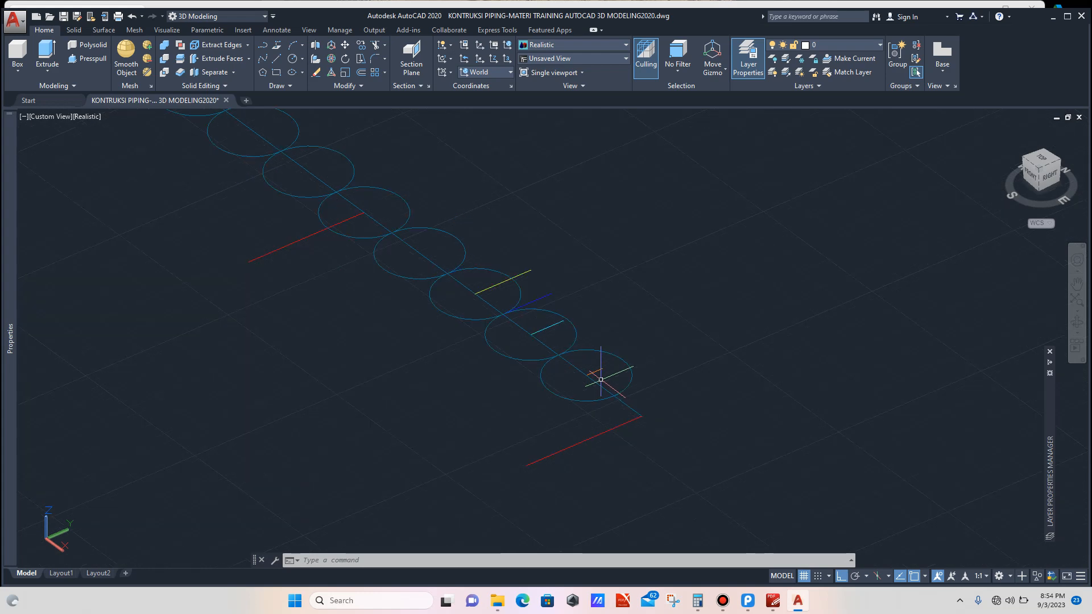
{"action": "scroll", "coordinate": [602, 374], "scroll_direction": "up", "scroll_amount": 5}
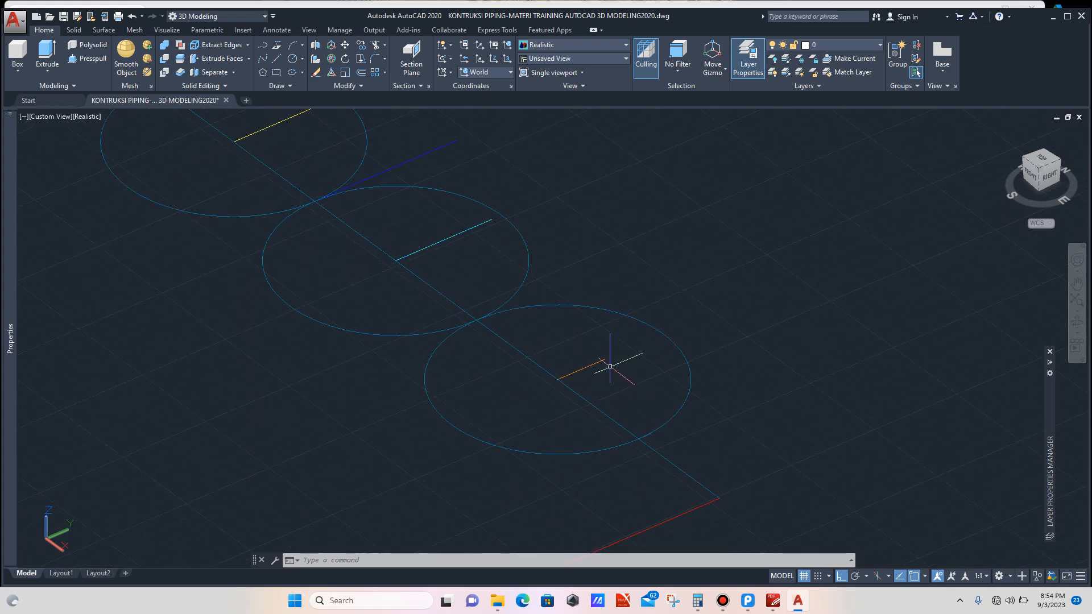
{"action": "left_click", "coordinate": [677, 326]}
{"action": "left_click", "coordinate": [660, 340]}
{"action": "left_click", "coordinate": [568, 227]}
{"action": "left_click", "coordinate": [523, 242]}
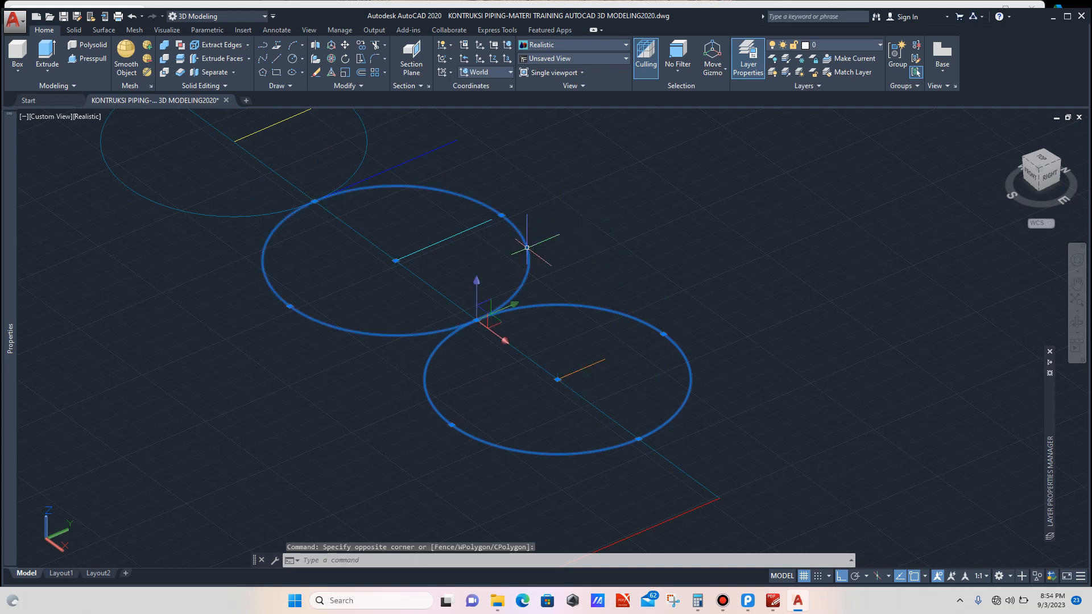
{"action": "scroll", "coordinate": [569, 244], "scroll_direction": "down", "scroll_amount": 6}
{"action": "scroll", "coordinate": [502, 178], "scroll_direction": "up", "scroll_amount": 5}
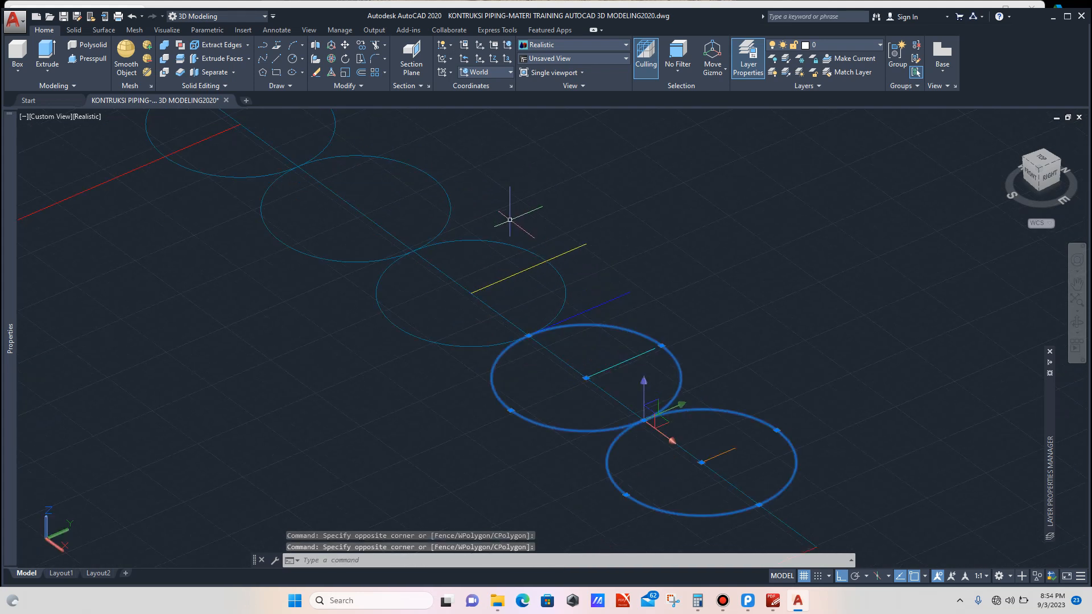
{"action": "scroll", "coordinate": [510, 220], "scroll_direction": "down", "scroll_amount": 2}
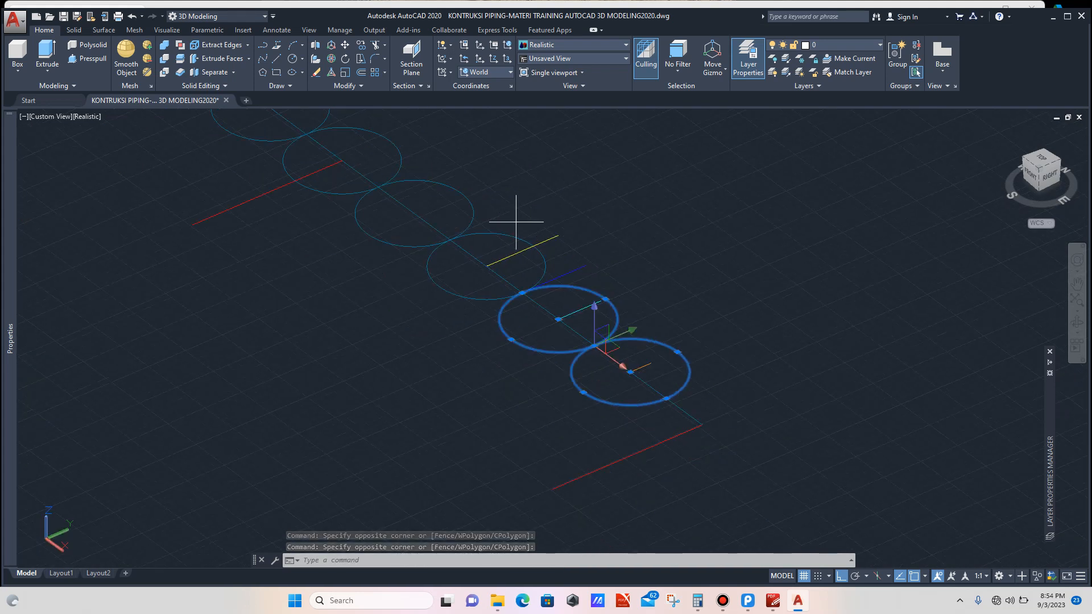
{"action": "left_click", "coordinate": [516, 222]}
{"action": "left_click", "coordinate": [511, 236]}
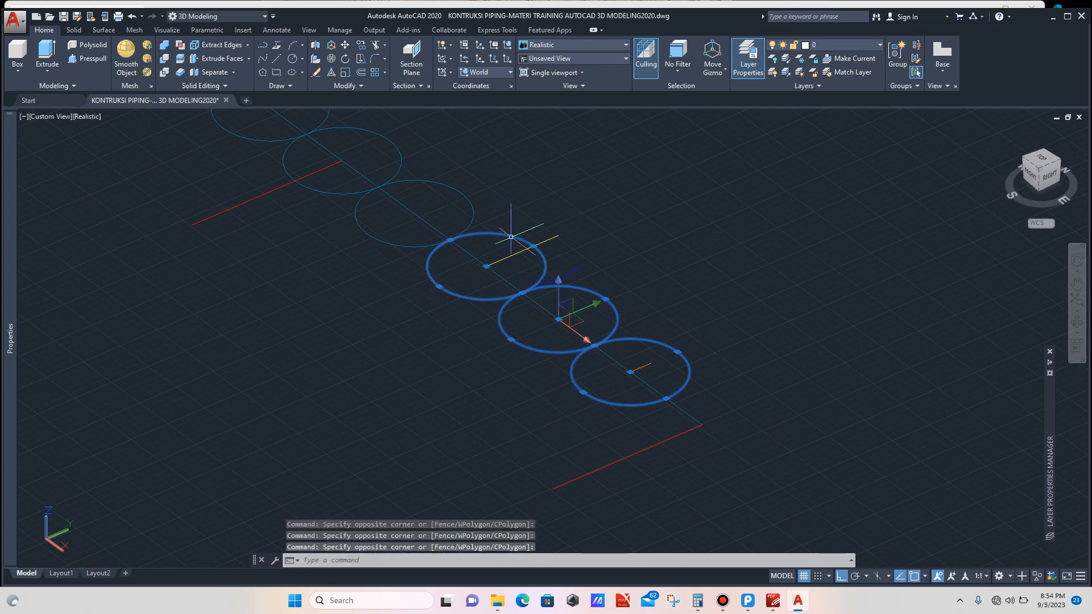
{"action": "key", "text": "Delete"}
Step: Try to mirror four selected intersection edges along the layout line
{"action": "scroll", "coordinate": [598, 230], "scroll_direction": "down", "scroll_amount": 2}
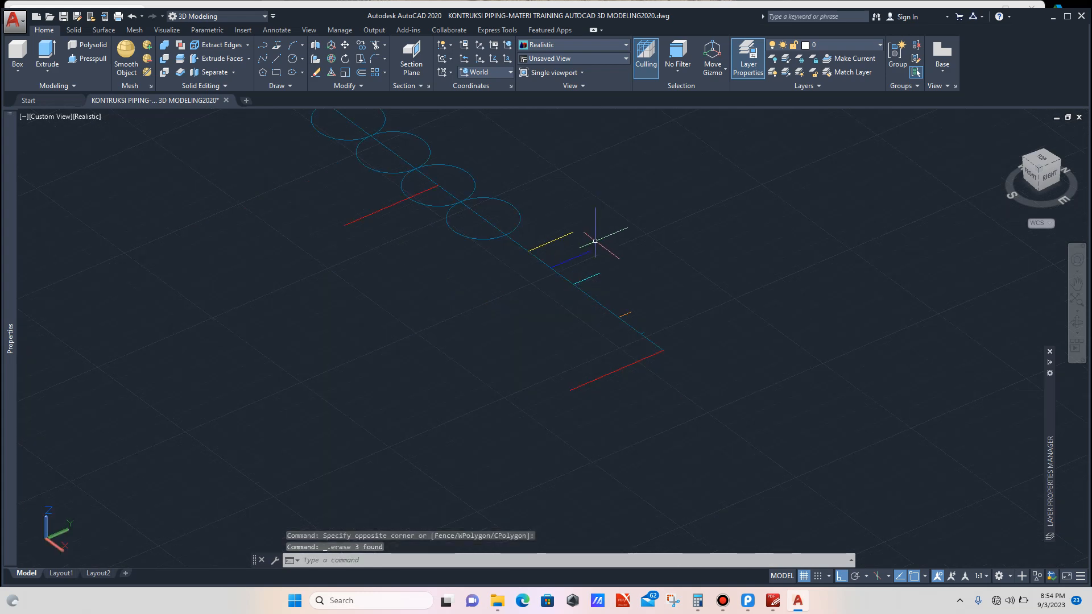
{"action": "scroll", "coordinate": [617, 299], "scroll_direction": "up", "scroll_amount": 5}
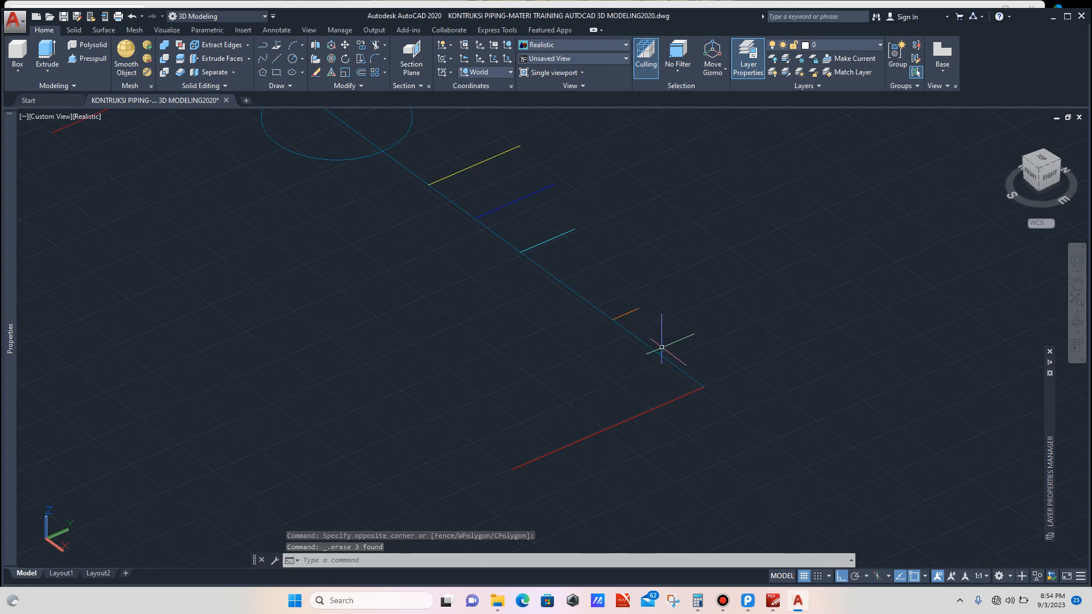
{"action": "scroll", "coordinate": [675, 348], "scroll_direction": "up", "scroll_amount": 4}
{"action": "left_click", "coordinate": [675, 335]}
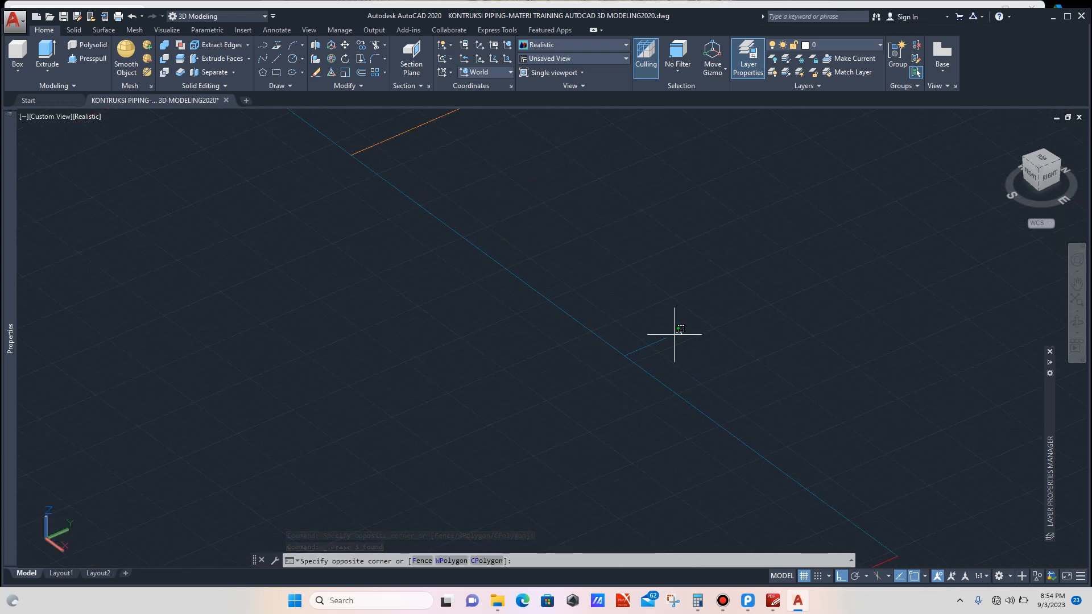
{"action": "left_click", "coordinate": [650, 343]}
{"action": "scroll", "coordinate": [623, 322], "scroll_direction": "down", "scroll_amount": 4}
{"action": "left_click", "coordinate": [580, 218]}
{"action": "left_click", "coordinate": [568, 244]}
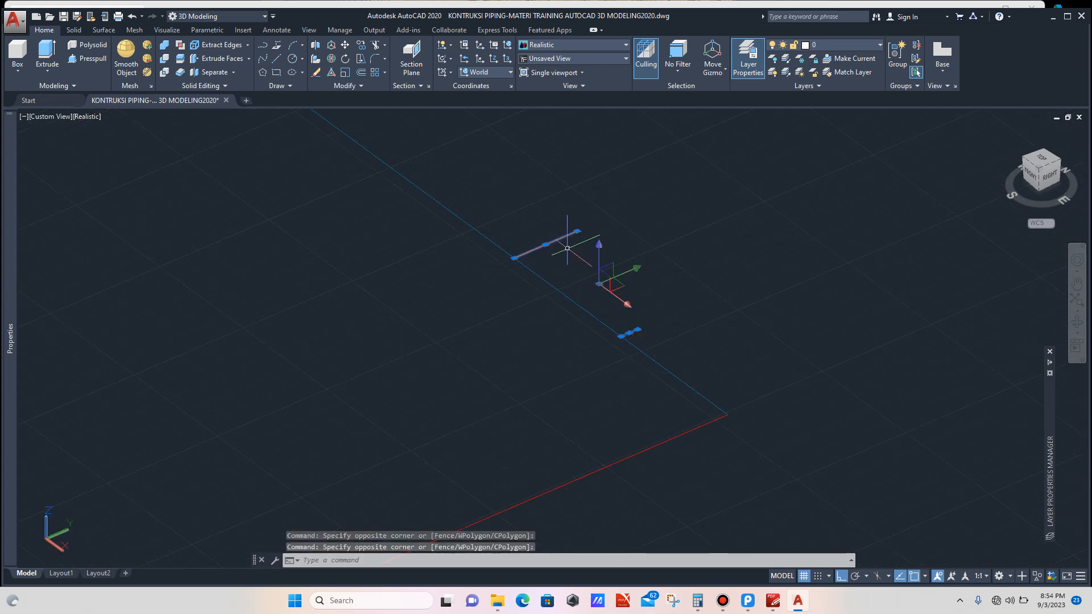
{"action": "scroll", "coordinate": [555, 279], "scroll_direction": "down", "scroll_amount": 5}
{"action": "scroll", "coordinate": [540, 212], "scroll_direction": "up", "scroll_amount": 3}
{"action": "left_click", "coordinate": [511, 233]}
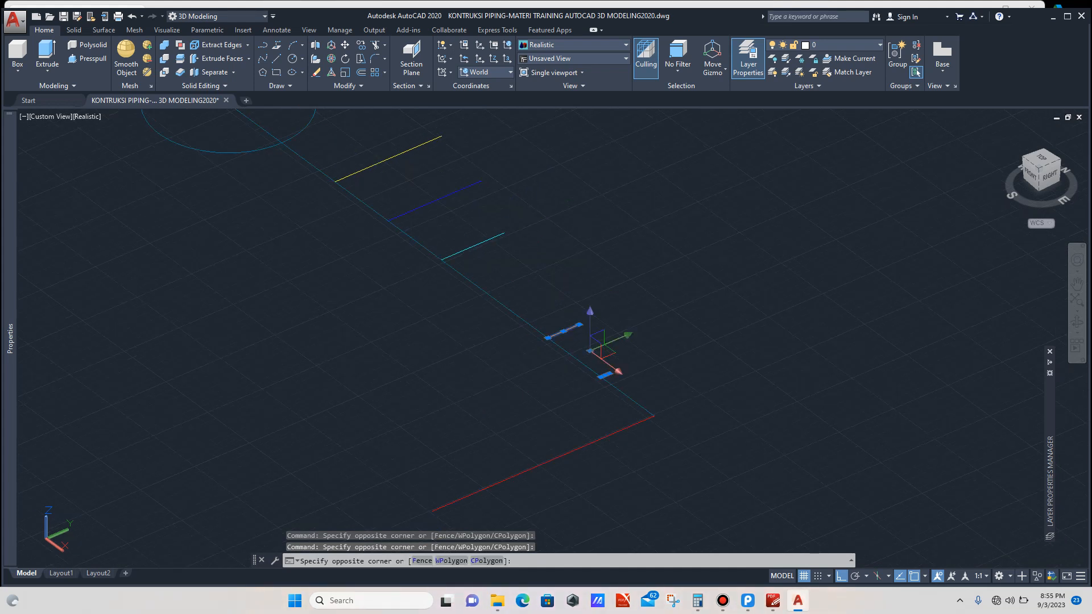
{"action": "left_click", "coordinate": [487, 239]}
{"action": "left_click", "coordinate": [505, 183]}
{"action": "left_click", "coordinate": [459, 192]}
{"action": "scroll", "coordinate": [480, 233], "scroll_direction": "down", "scroll_amount": 4}
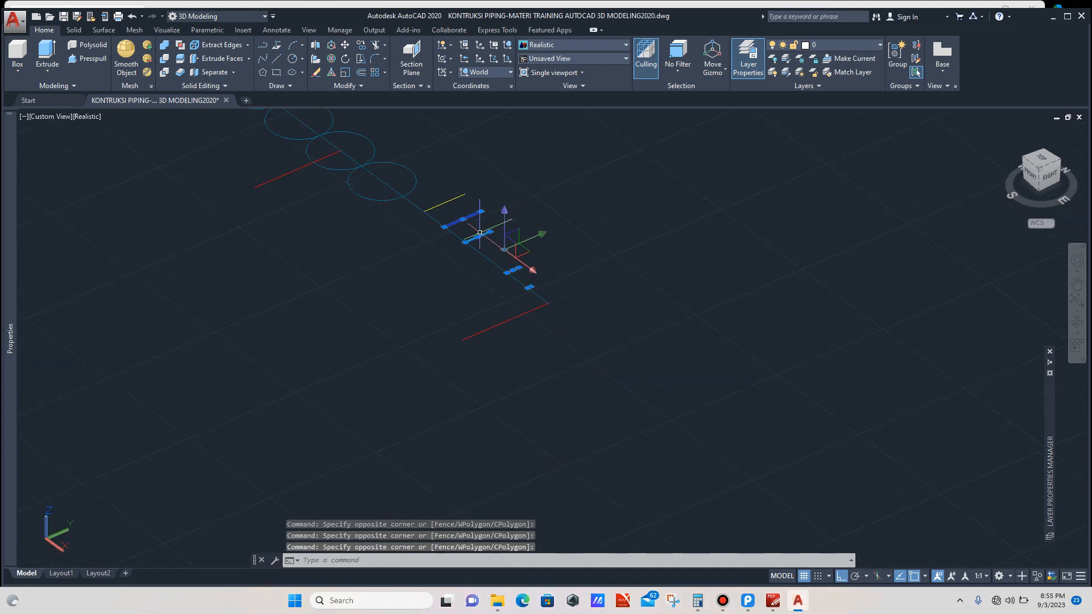
{"action": "type", "text": "M"}
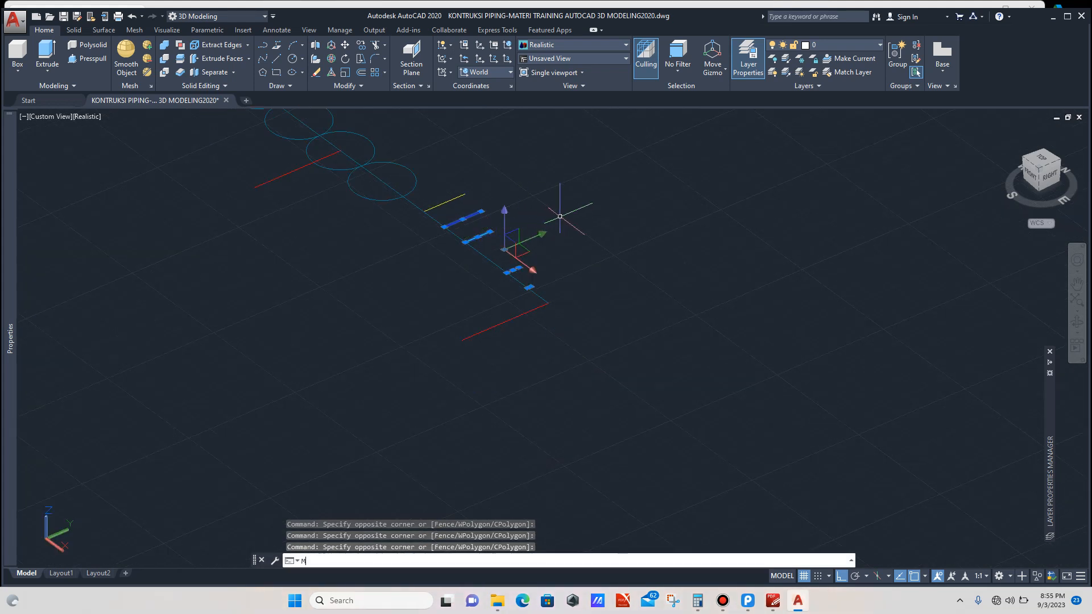
{"action": "type", "text": "I"}
{"action": "key", "text": "Return"}
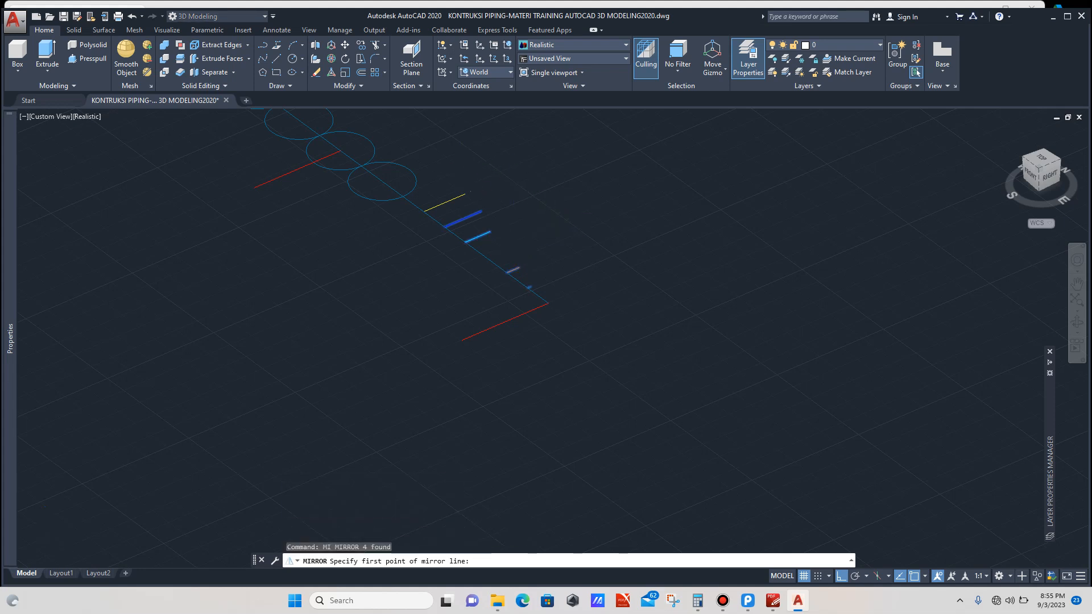
{"action": "scroll", "coordinate": [445, 214], "scroll_direction": "up", "scroll_amount": 3}
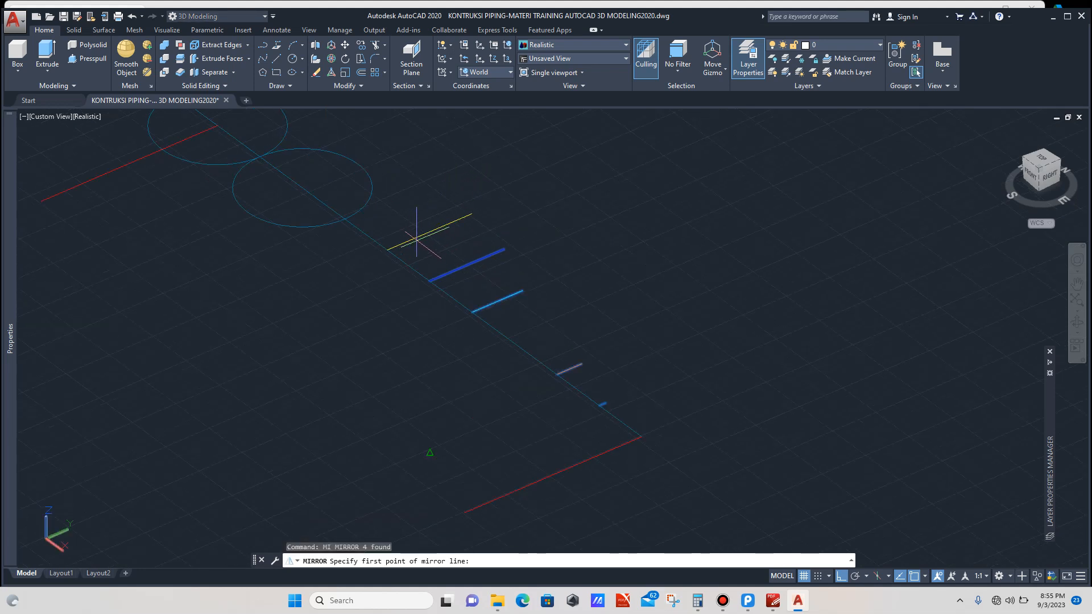
{"action": "key", "text": "Escape"}
{"action": "left_click", "coordinate": [512, 250]}
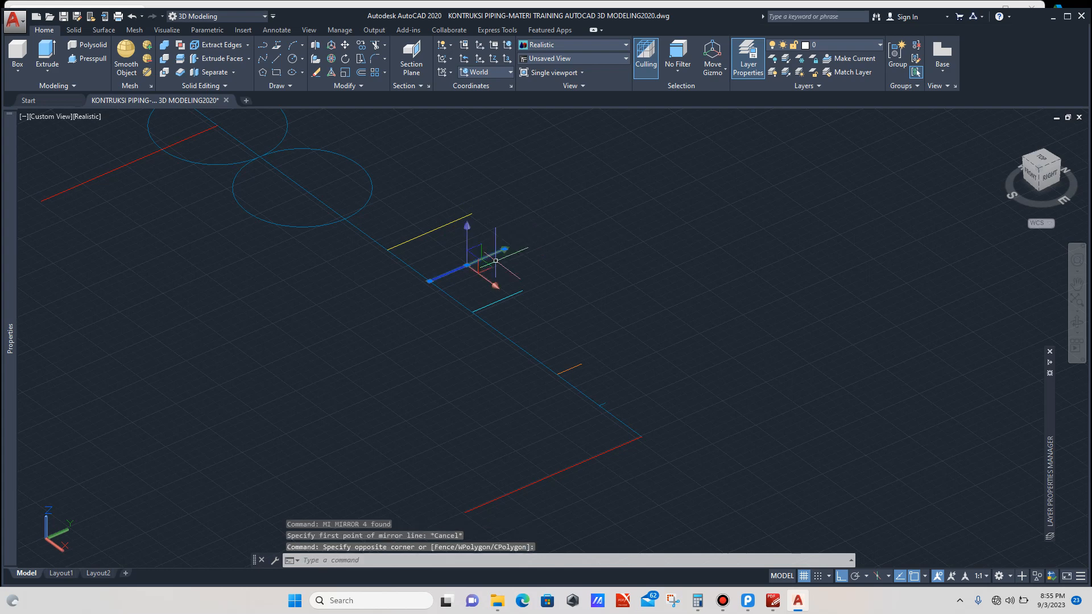
{"action": "left_click", "coordinate": [519, 297]}
{"action": "left_click", "coordinate": [601, 330]}
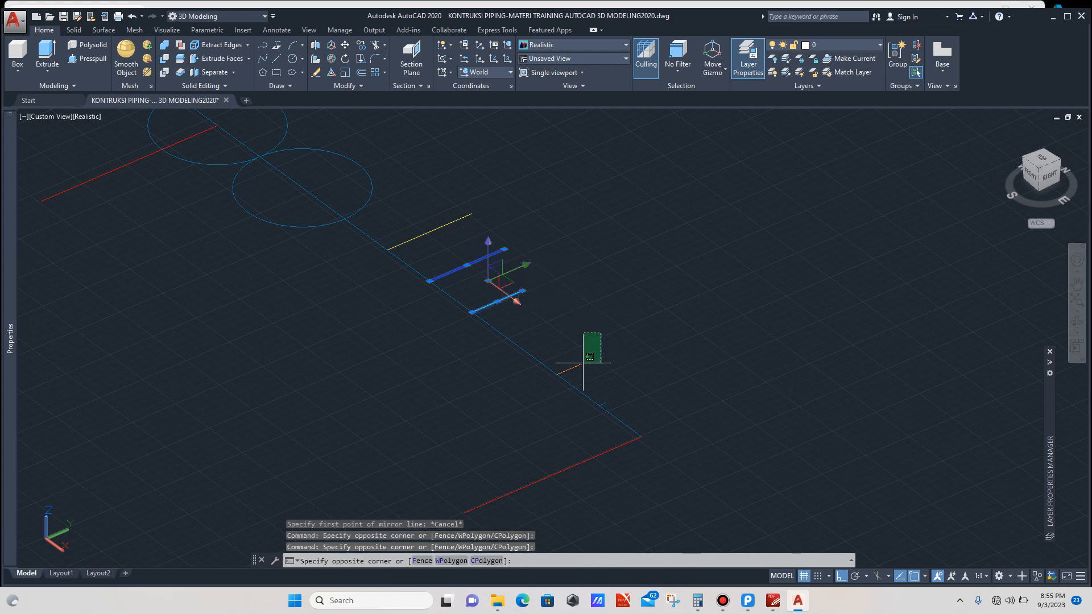
{"action": "left_click", "coordinate": [581, 367]}
{"action": "scroll", "coordinate": [606, 332], "scroll_direction": "down", "scroll_amount": 2}
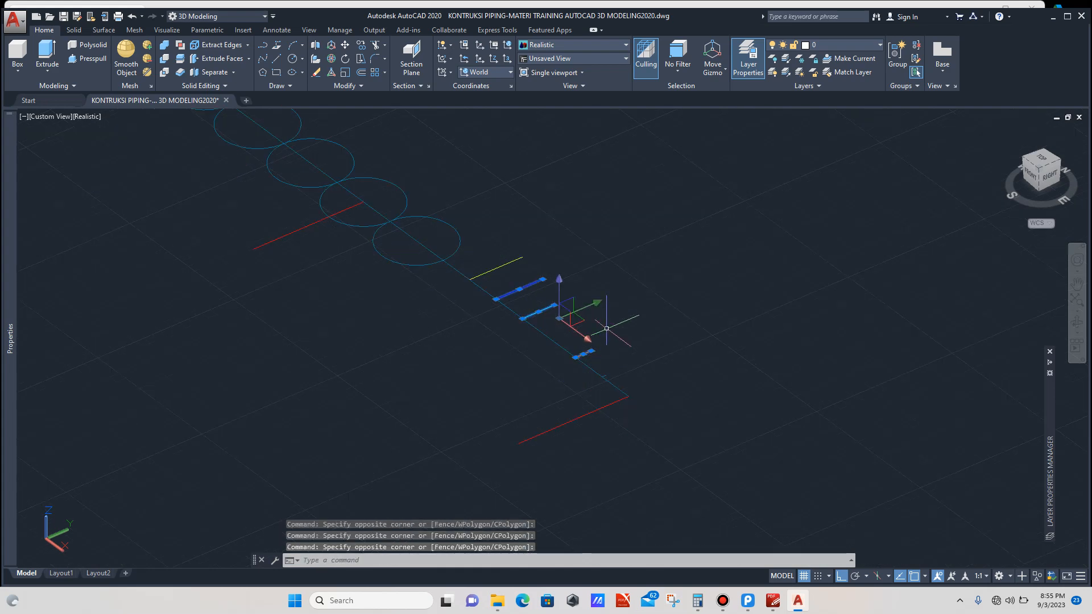
{"action": "key", "text": "Escape"}
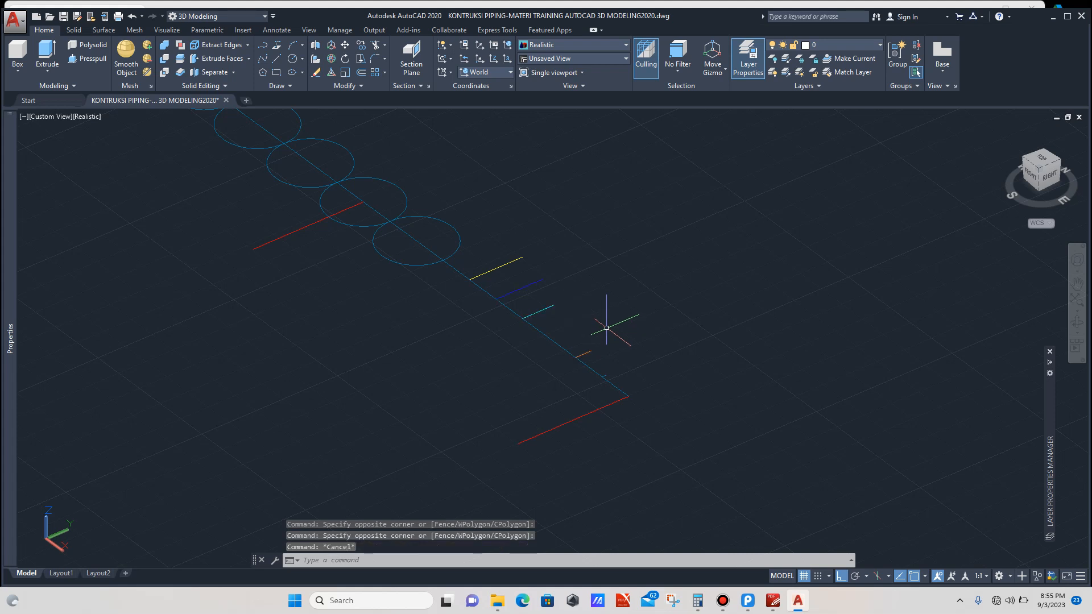
Step: Move three selected intersection edges further along the layout line toward the fourth edge
{"action": "scroll", "coordinate": [546, 319], "scroll_direction": "up", "scroll_amount": 3}
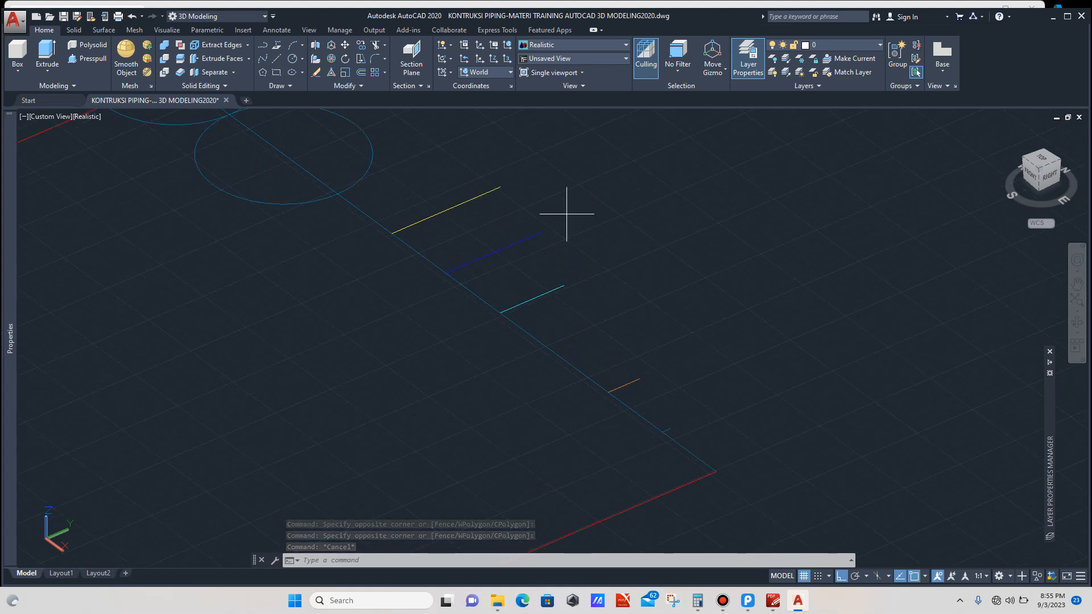
{"action": "left_click", "coordinate": [567, 214]}
{"action": "left_click", "coordinate": [525, 242]}
{"action": "left_click", "coordinate": [570, 268]}
{"action": "left_click", "coordinate": [547, 296]}
{"action": "left_click", "coordinate": [547, 165]}
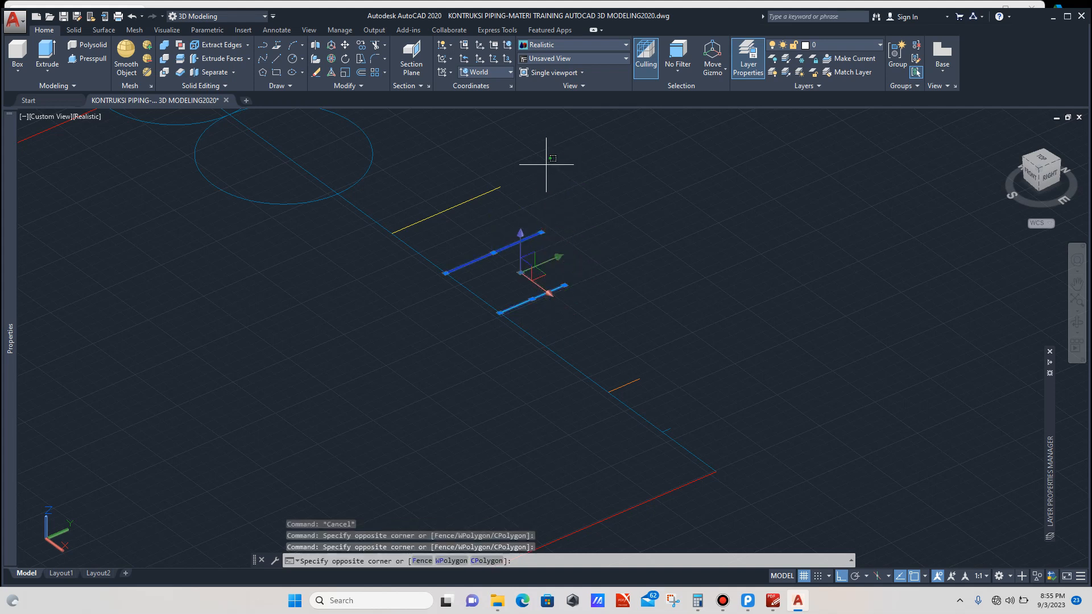
{"action": "left_click", "coordinate": [501, 208]}
{"action": "type", "text": "m"}
{"action": "key", "text": "Return"}
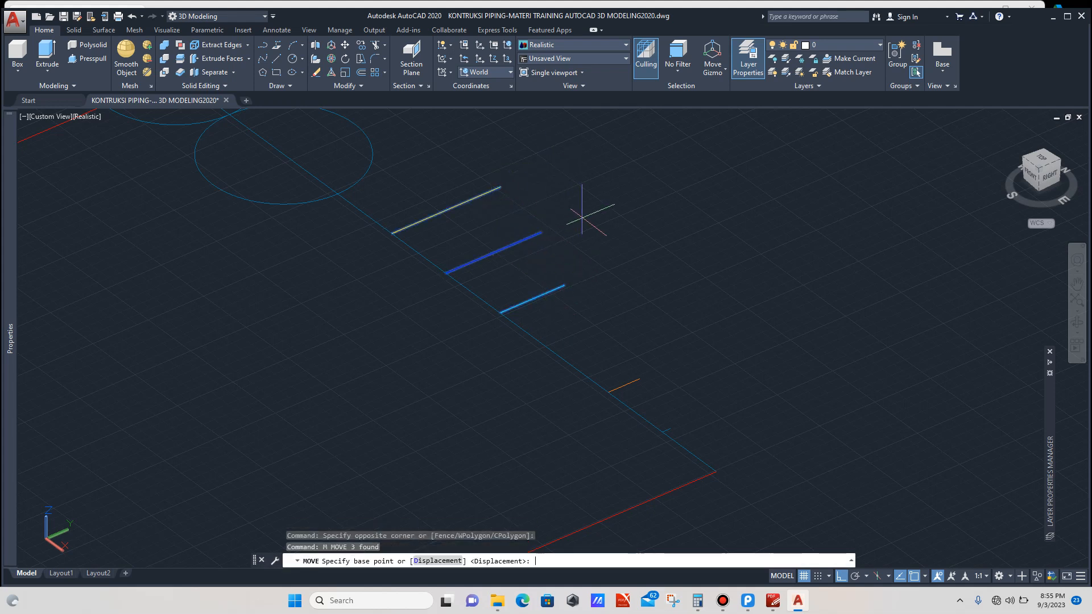
{"action": "left_click", "coordinate": [391, 234]}
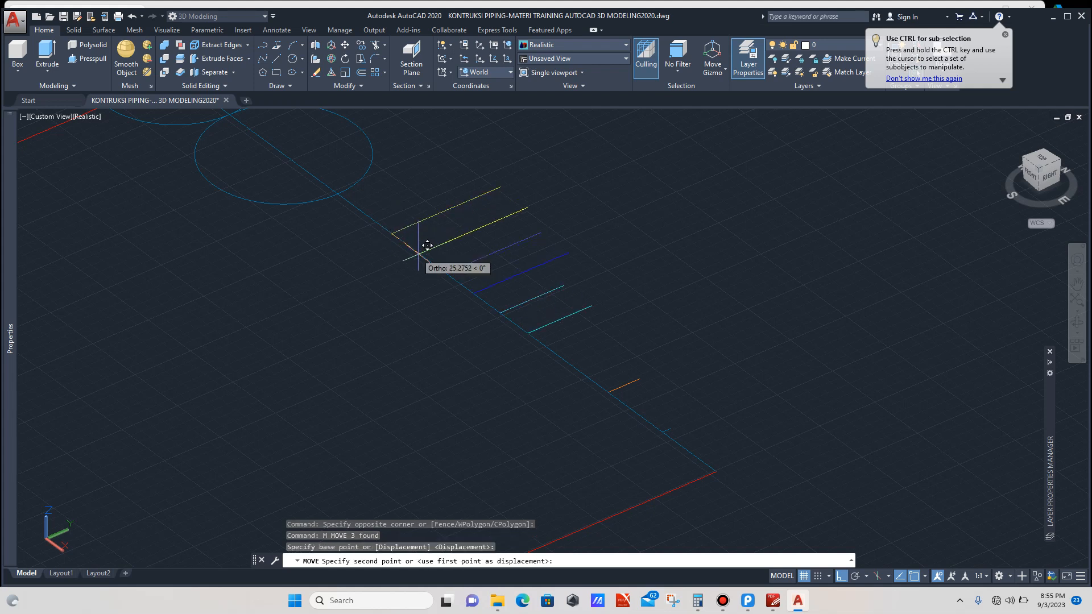
{"action": "left_click", "coordinate": [455, 265]}
Step: Mirror the four intersection edges with MIRROR3D about a three-point plane near the row of circles, keeping the source objects
{"action": "scroll", "coordinate": [579, 250], "scroll_direction": "down", "scroll_amount": 3}
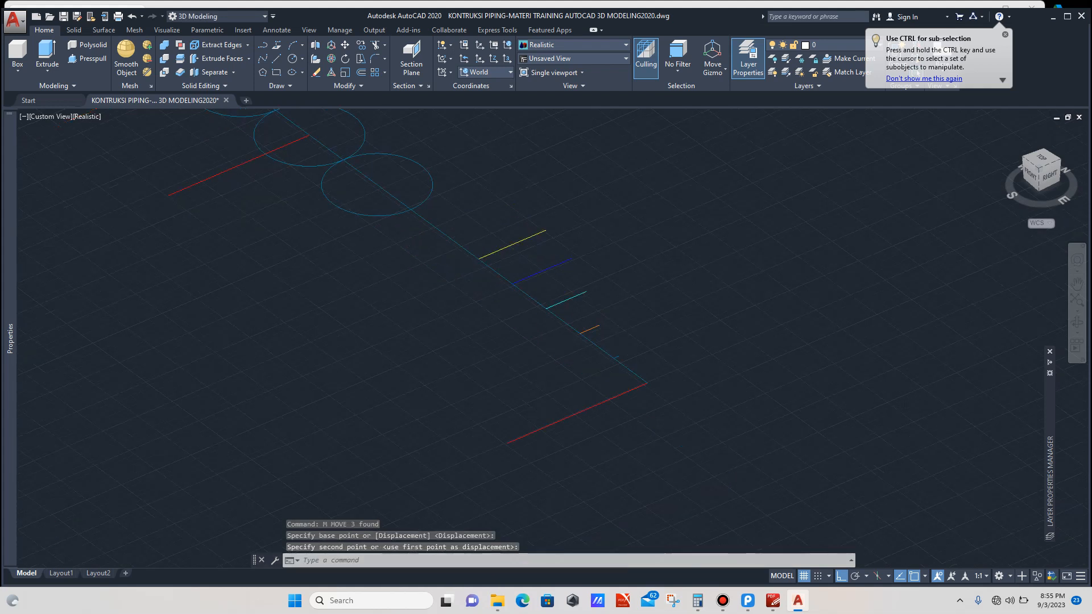
{"action": "scroll", "coordinate": [600, 302], "scroll_direction": "up", "scroll_amount": 2}
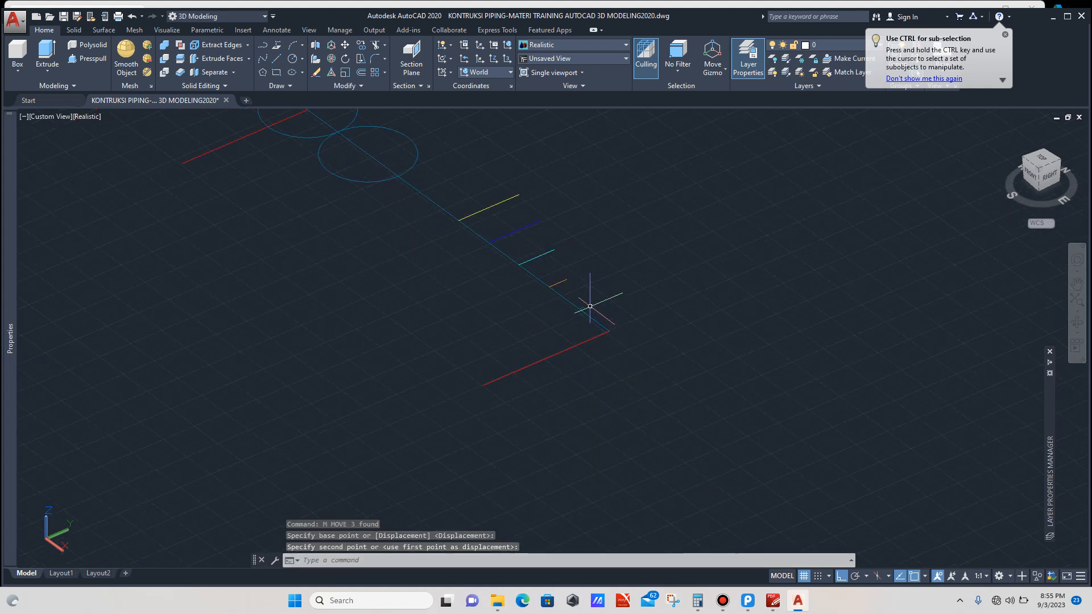
{"action": "scroll", "coordinate": [560, 230], "scroll_direction": "down", "scroll_amount": 2}
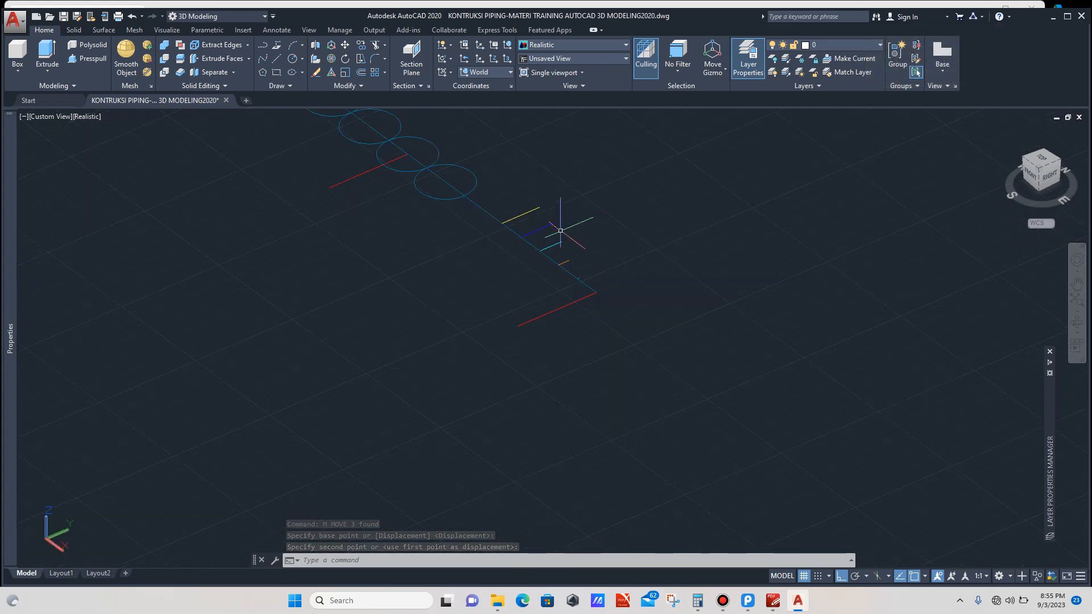
{"action": "scroll", "coordinate": [560, 230], "scroll_direction": "up", "scroll_amount": 3}
{"action": "left_click", "coordinate": [578, 200]}
{"action": "left_click", "coordinate": [556, 225]}
{"action": "left_click", "coordinate": [576, 234]}
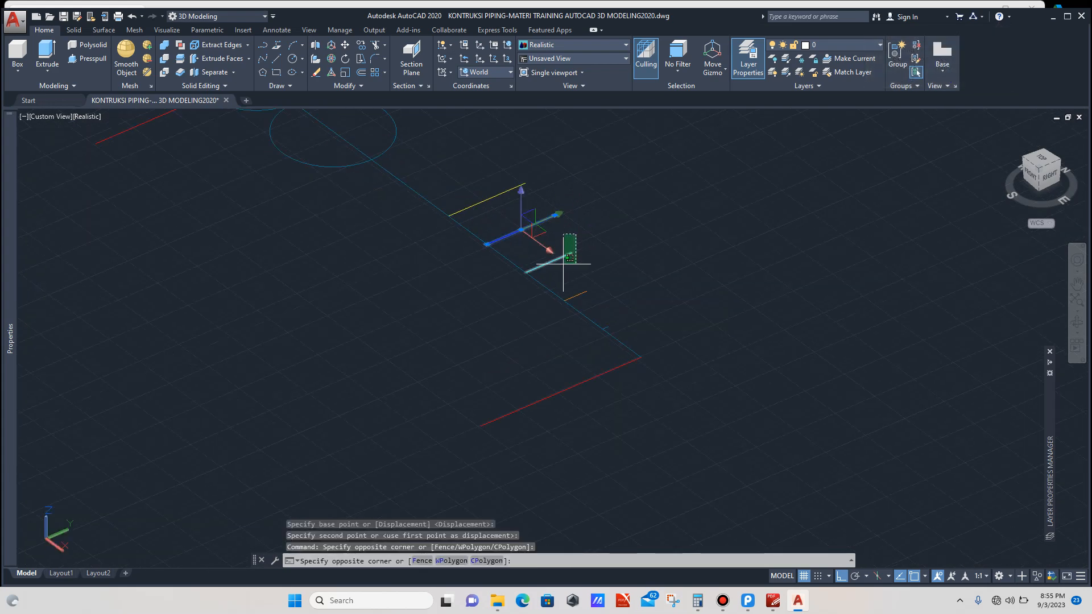
{"action": "left_click", "coordinate": [566, 269]}
{"action": "scroll", "coordinate": [581, 288], "scroll_direction": "up", "scroll_amount": 3}
{"action": "left_click", "coordinate": [598, 283]}
{"action": "left_click", "coordinate": [593, 298]}
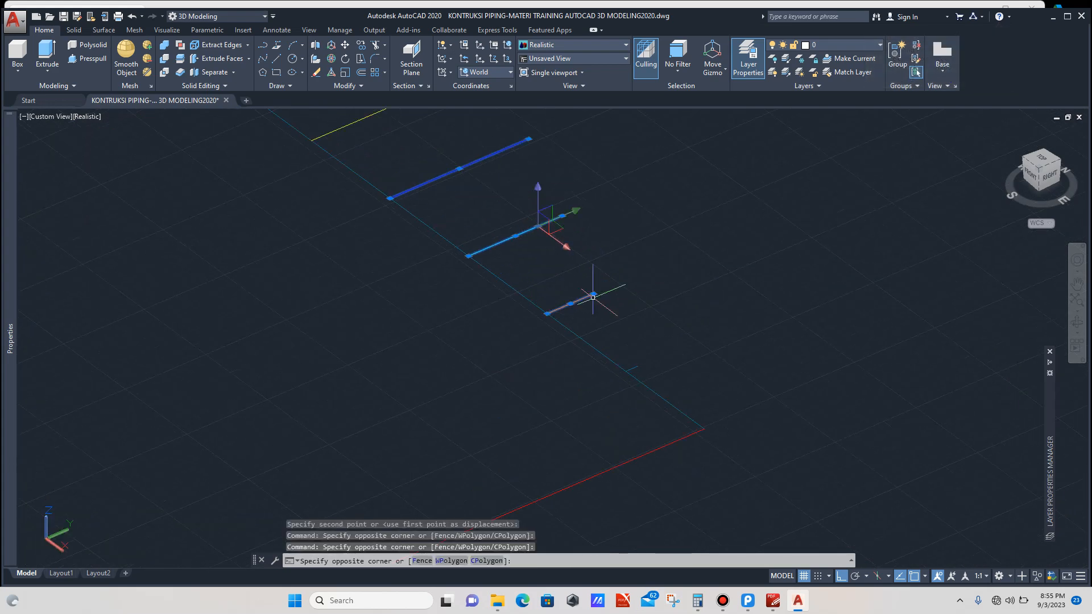
{"action": "scroll", "coordinate": [637, 355], "scroll_direction": "up", "scroll_amount": 3}
{"action": "left_click", "coordinate": [646, 358]}
{"action": "left_click", "coordinate": [636, 388]}
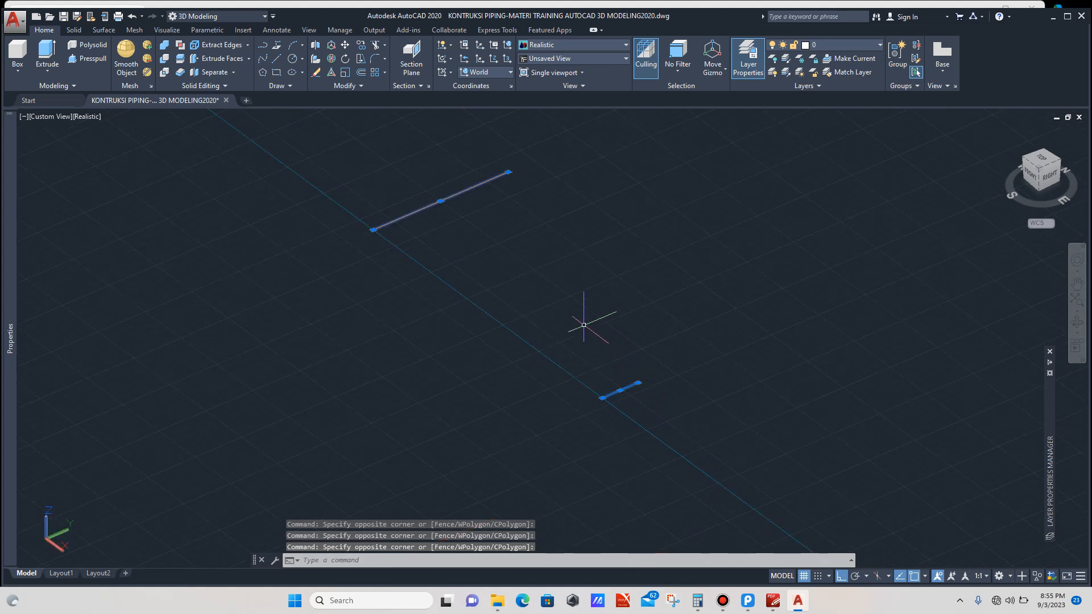
{"action": "scroll", "coordinate": [548, 299], "scroll_direction": "down", "scroll_amount": 4}
{"action": "type", "text": "MI"}
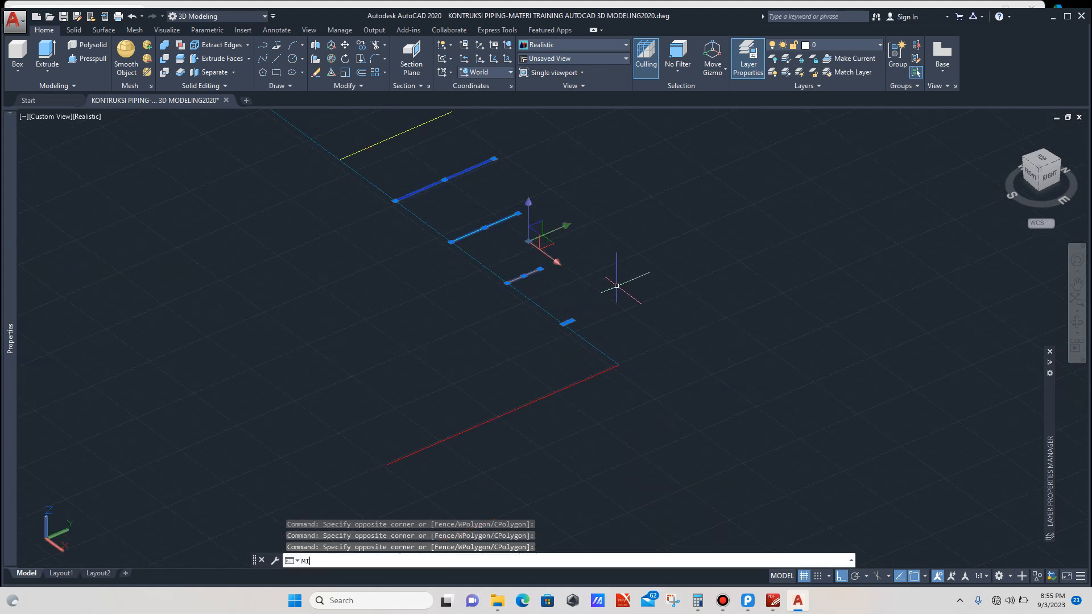
{"action": "key", "text": "Down"}
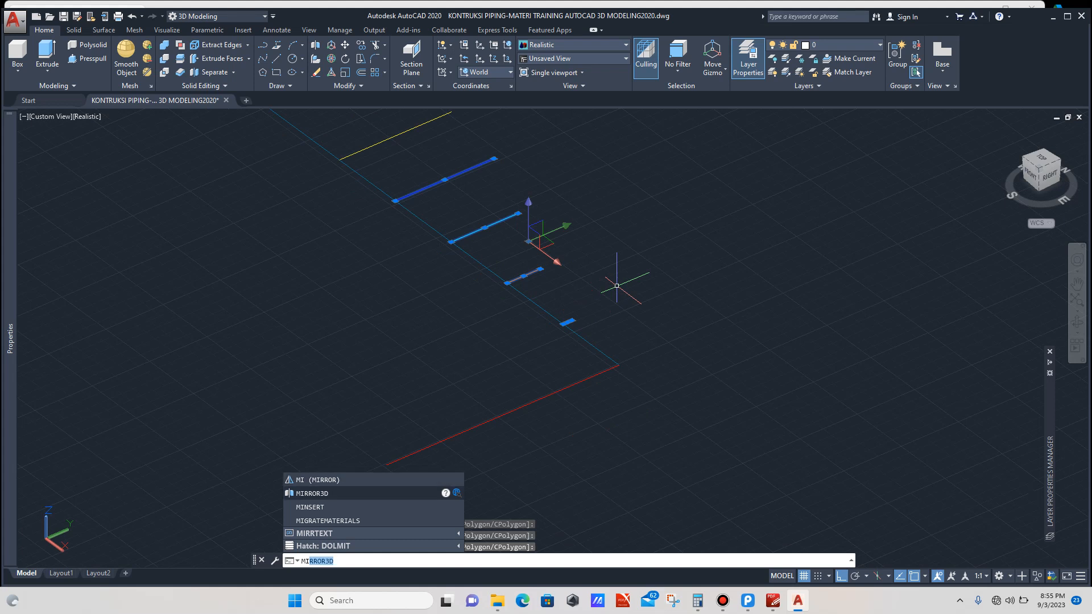
{"action": "key", "text": "Return"}
{"action": "scroll", "coordinate": [427, 353], "scroll_direction": "down", "scroll_amount": 4}
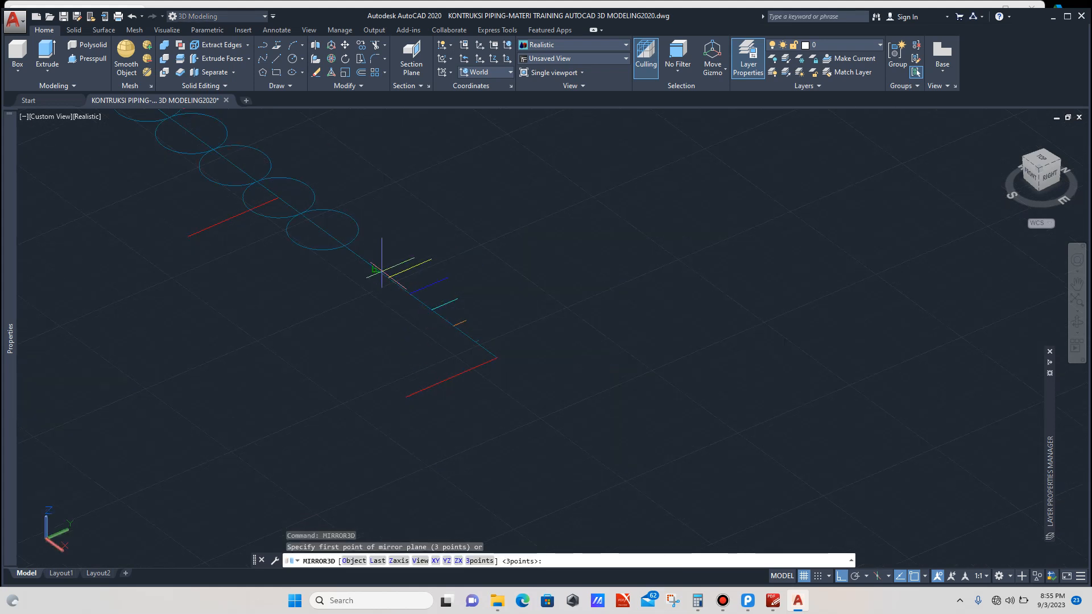
{"action": "scroll", "coordinate": [361, 252], "scroll_direction": "up", "scroll_amount": 2}
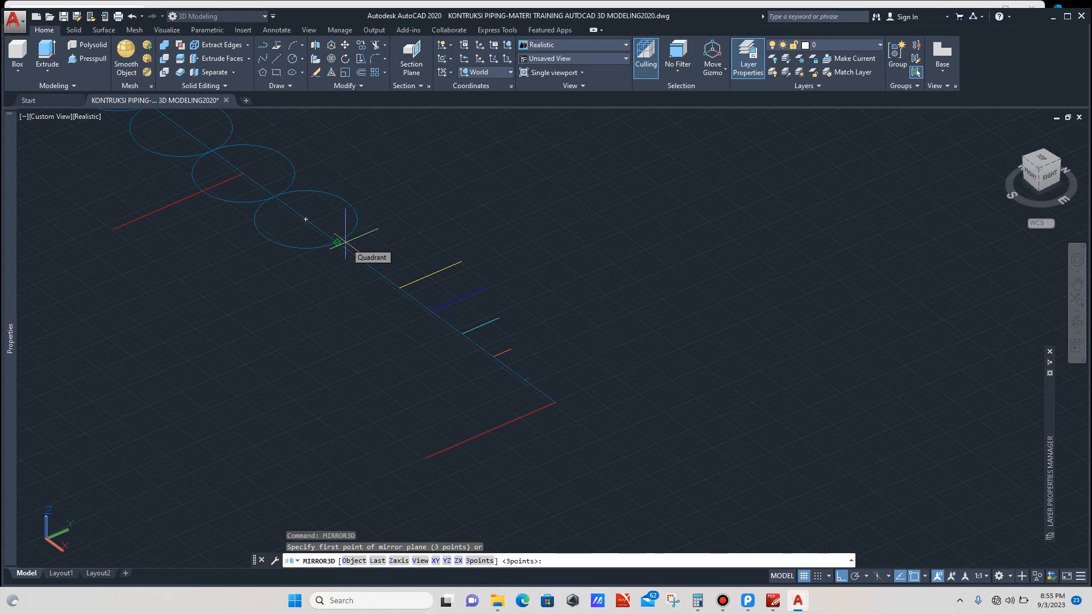
{"action": "scroll", "coordinate": [379, 259], "scroll_direction": "down", "scroll_amount": 2}
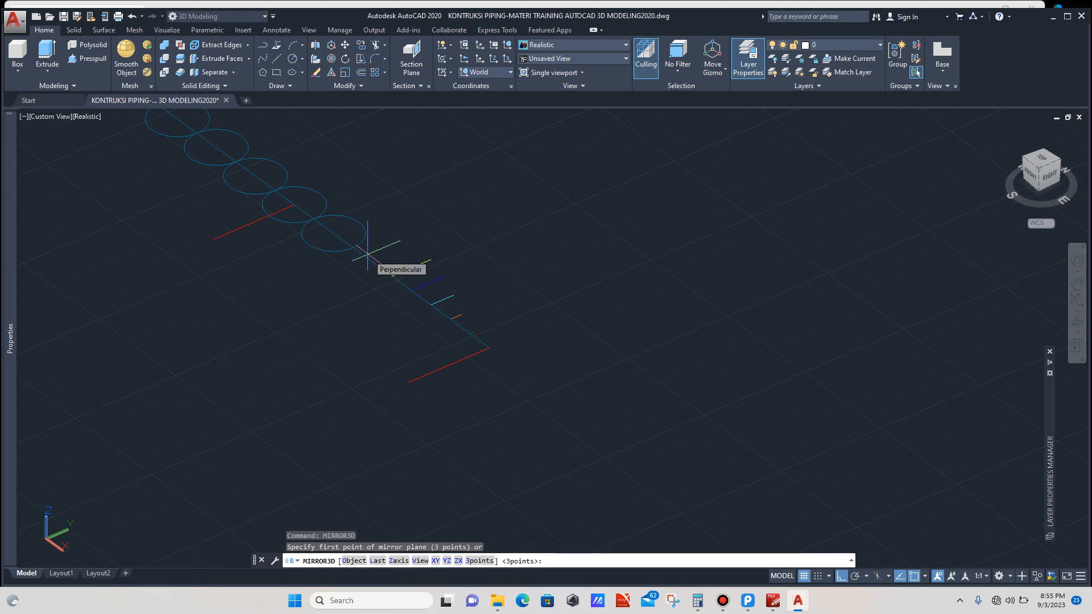
{"action": "scroll", "coordinate": [367, 254], "scroll_direction": "up", "scroll_amount": 1}
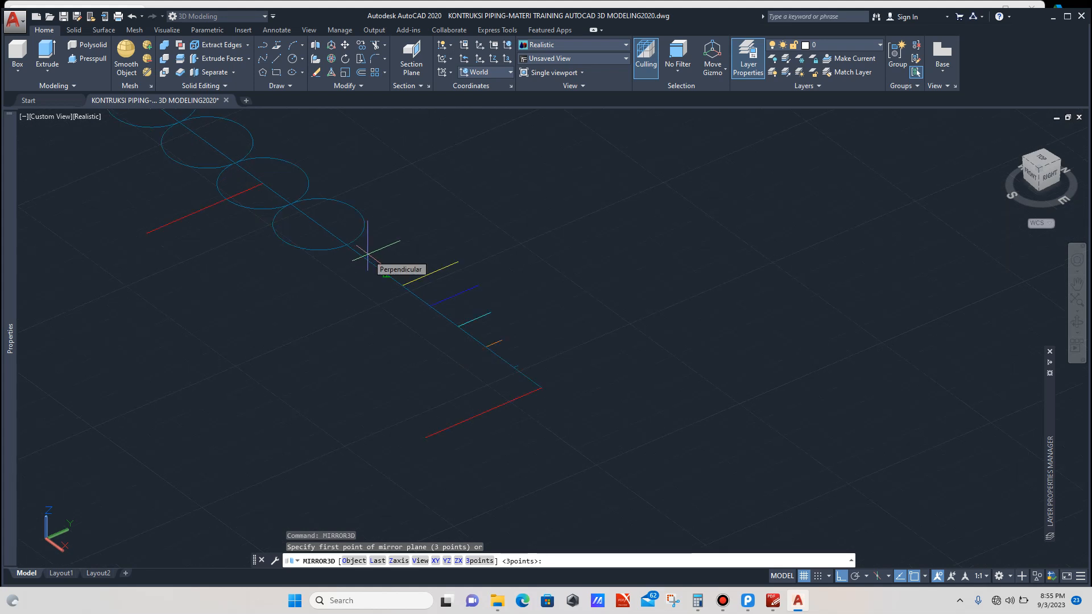
{"action": "scroll", "coordinate": [379, 249], "scroll_direction": "down", "scroll_amount": 2}
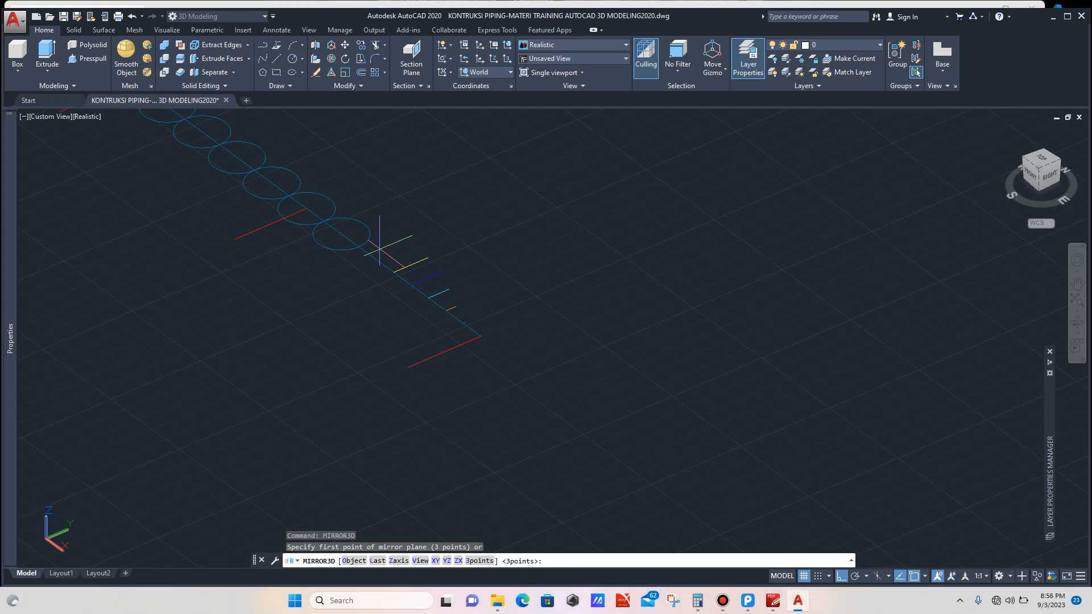
{"action": "scroll", "coordinate": [380, 250], "scroll_direction": "down", "scroll_amount": 4}
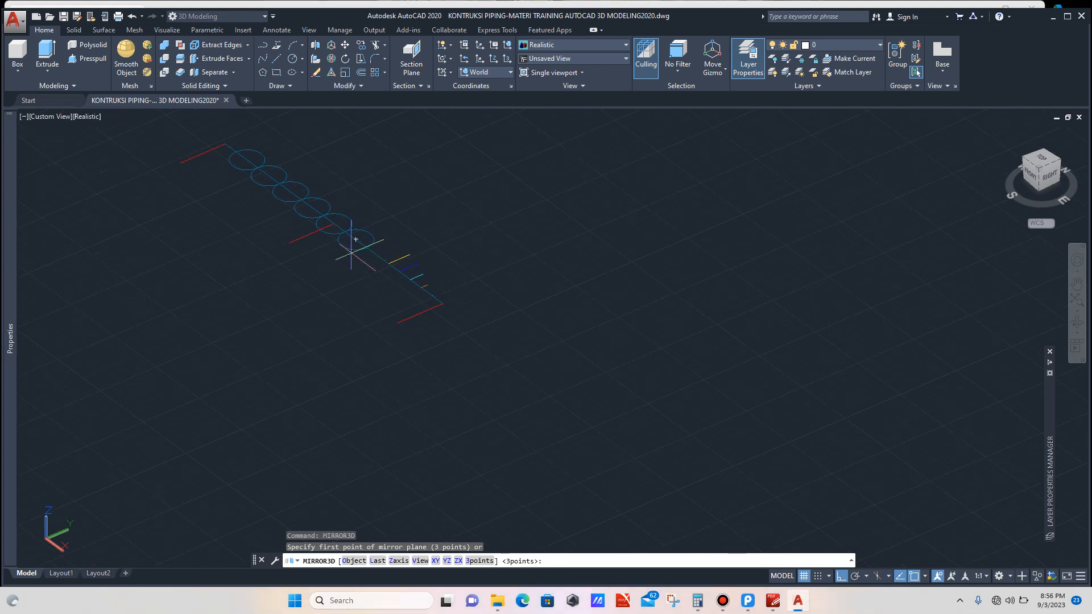
{"action": "scroll", "coordinate": [293, 253], "scroll_direction": "up", "scroll_amount": 3}
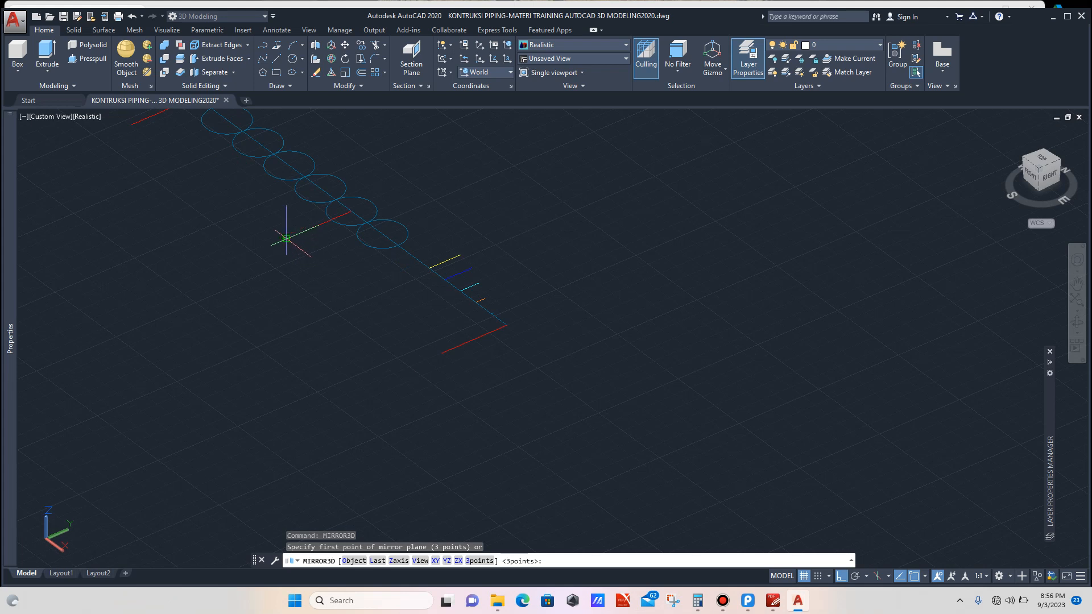
{"action": "left_click", "coordinate": [286, 239]}
{"action": "left_click", "coordinate": [319, 226]}
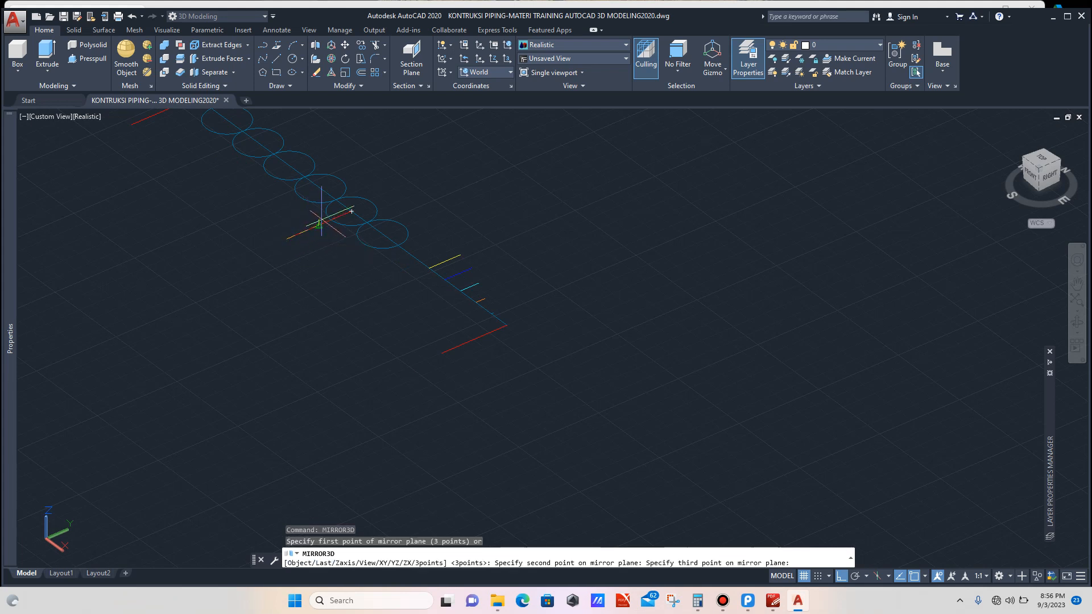
{"action": "left_click", "coordinate": [353, 152]}
{"action": "key", "text": "Return"}
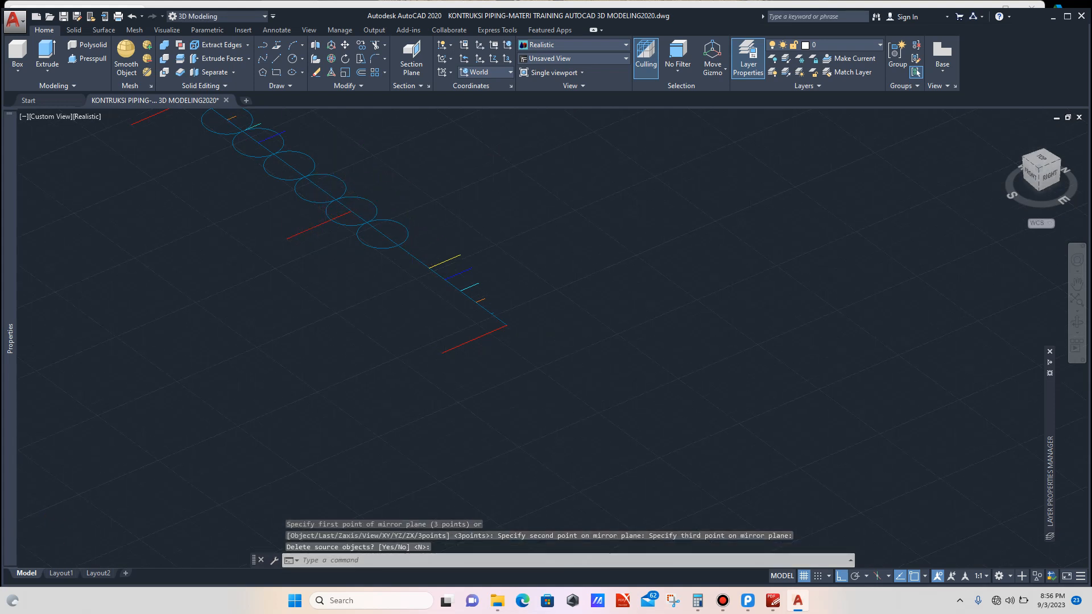
{"action": "scroll", "coordinate": [361, 191], "scroll_direction": "down", "scroll_amount": 2}
{"action": "scroll", "coordinate": [319, 196], "scroll_direction": "up", "scroll_amount": 4}
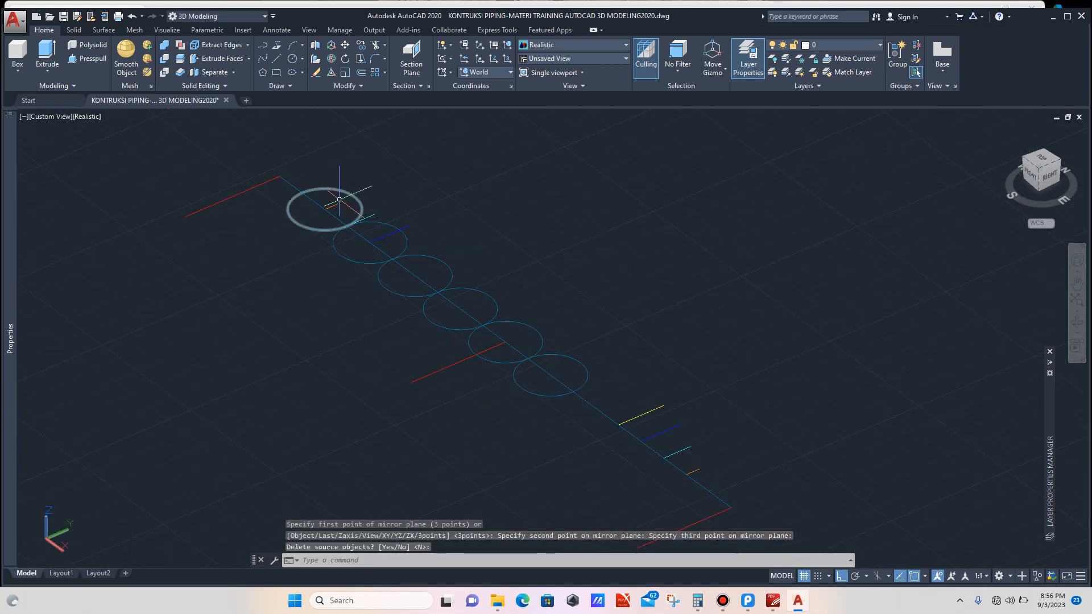
Step: Erase the two circles at the upper end of the row along the layout line
{"action": "scroll", "coordinate": [452, 231], "scroll_direction": "down", "scroll_amount": 2}
{"action": "key", "text": "Return"}
{"action": "scroll", "coordinate": [366, 224], "scroll_direction": "up", "scroll_amount": 5}
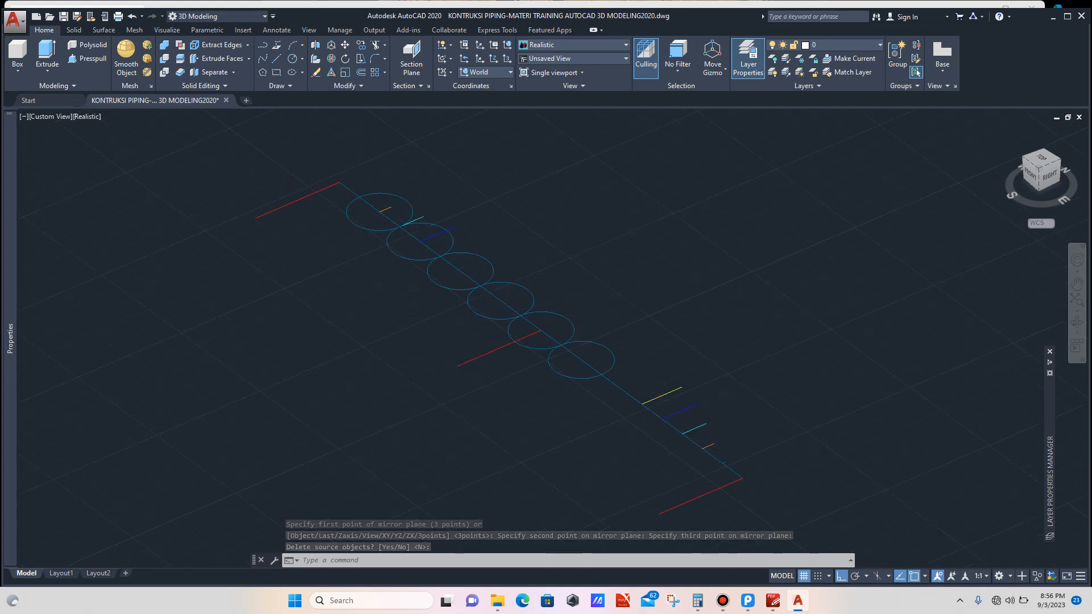
{"action": "left_click", "coordinate": [368, 209]}
{"action": "left_click", "coordinate": [337, 231]}
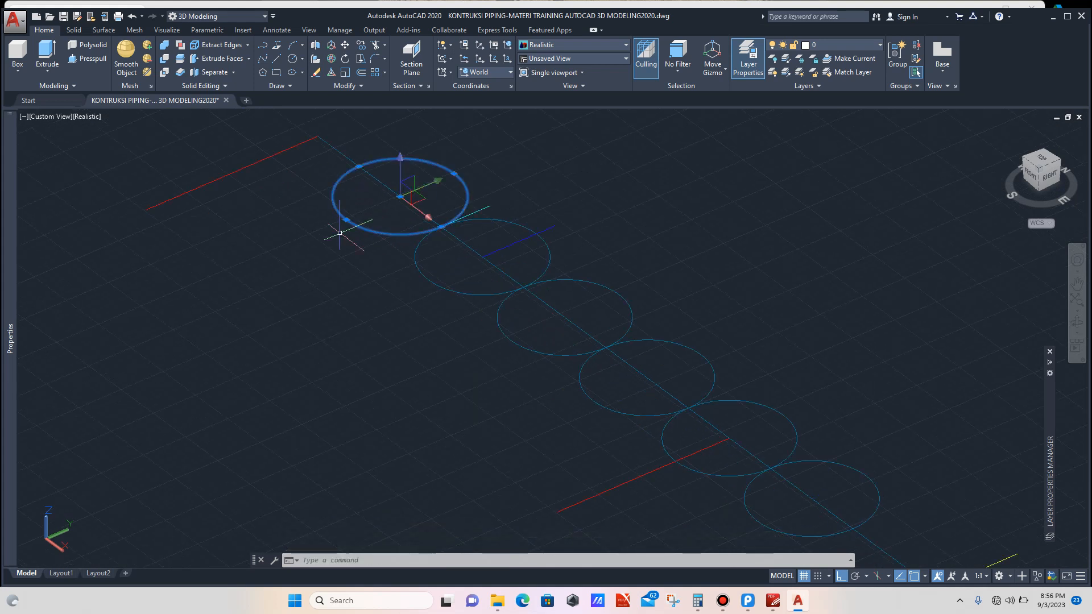
{"action": "left_click", "coordinate": [434, 263]}
{"action": "left_click", "coordinate": [402, 287]}
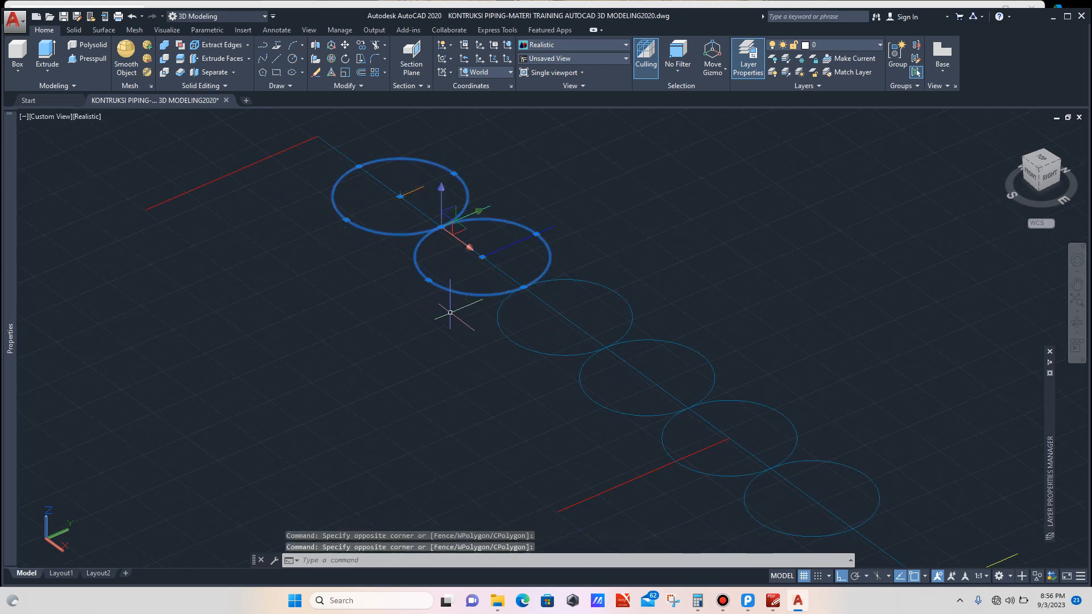
{"action": "scroll", "coordinate": [445, 306], "scroll_direction": "down", "scroll_amount": 4}
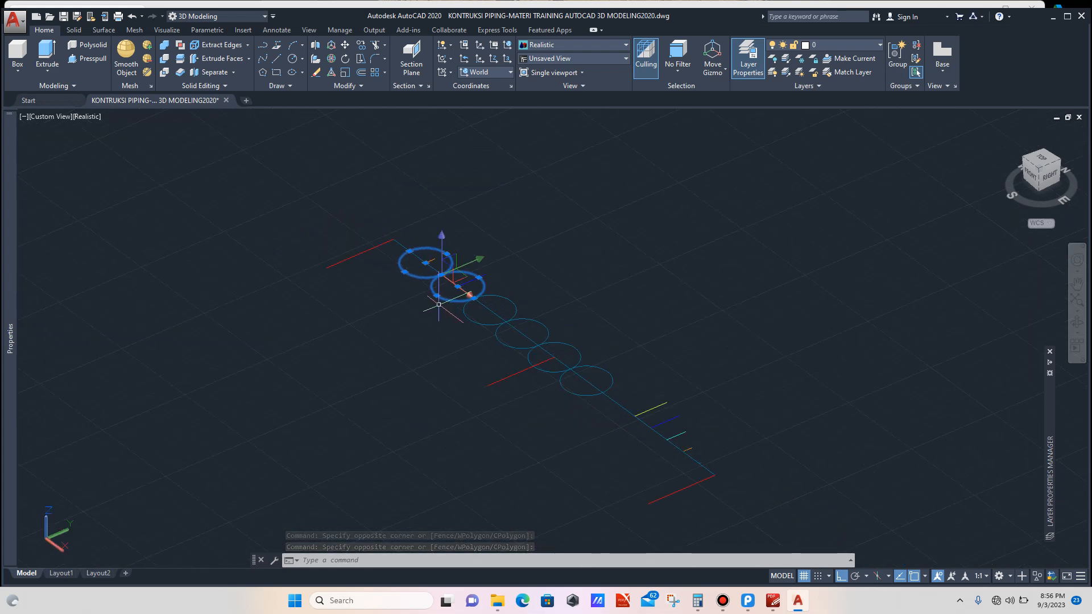
{"action": "key", "text": "Delete"}
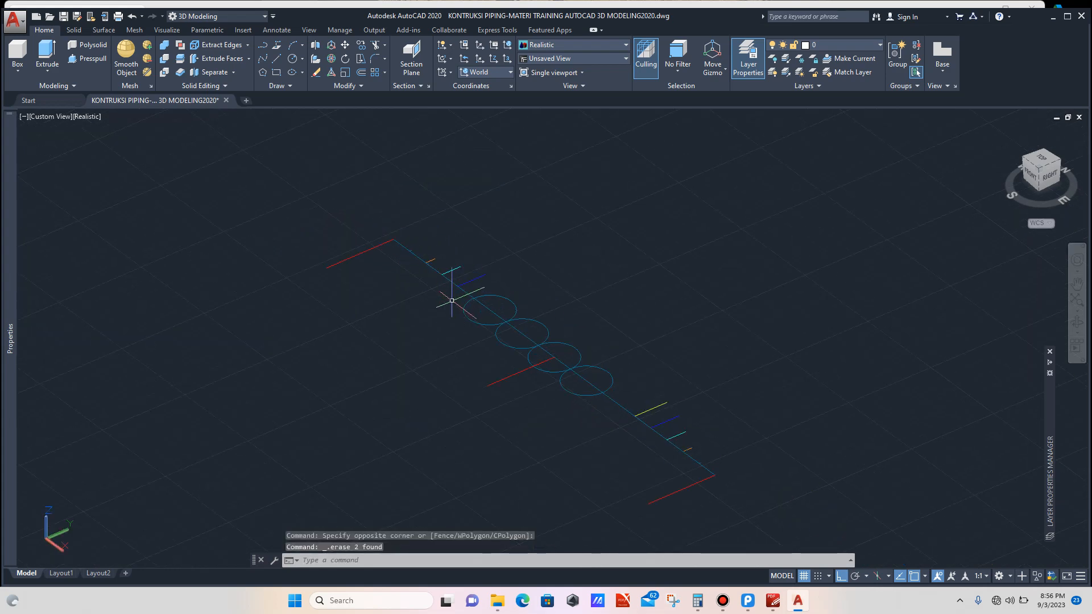
Step: Copy the lowest circle further along the layout line, centring the copy on the yellow edge's endpoint
{"action": "scroll", "coordinate": [456, 295], "scroll_direction": "up", "scroll_amount": 3}
{"action": "scroll", "coordinate": [456, 295], "scroll_direction": "down", "scroll_amount": 2}
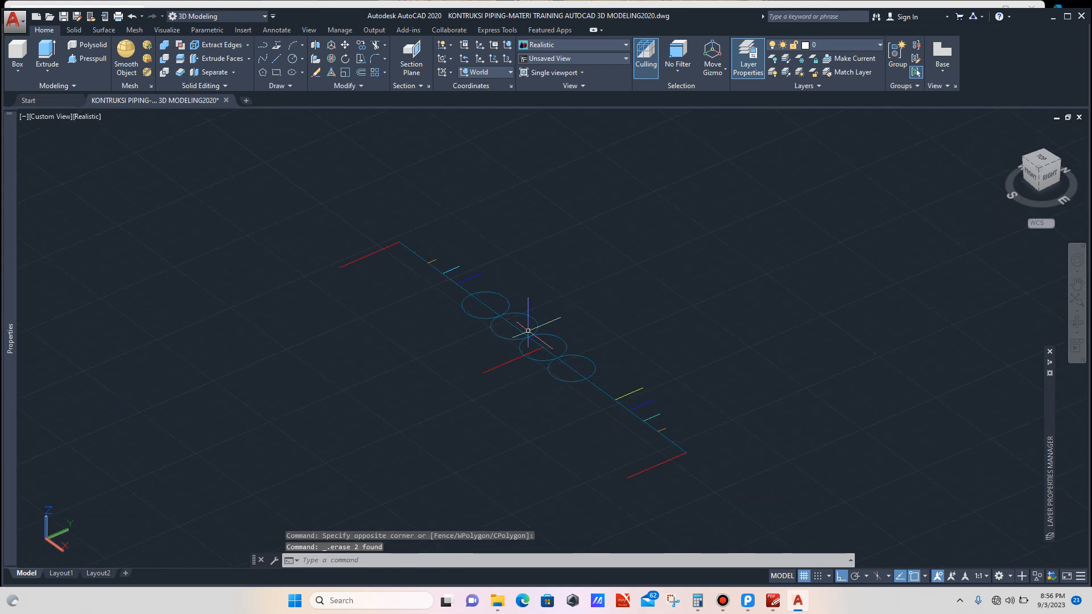
{"action": "scroll", "coordinate": [605, 389], "scroll_direction": "up", "scroll_amount": 3}
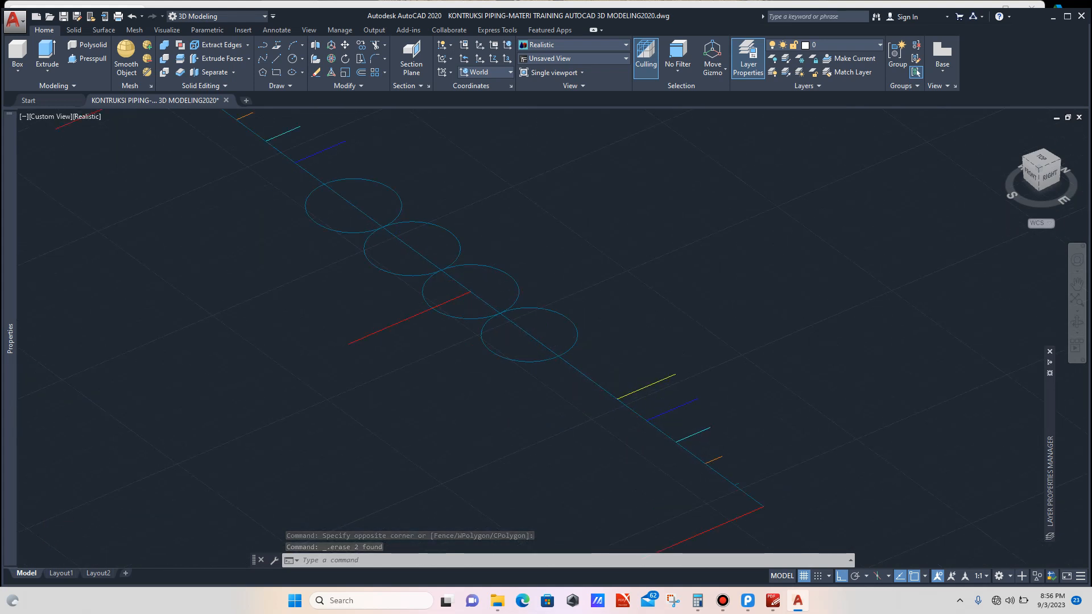
{"action": "scroll", "coordinate": [613, 399], "scroll_direction": "up", "scroll_amount": 2}
{"action": "left_click", "coordinate": [592, 314]}
{"action": "left_click", "coordinate": [563, 307]}
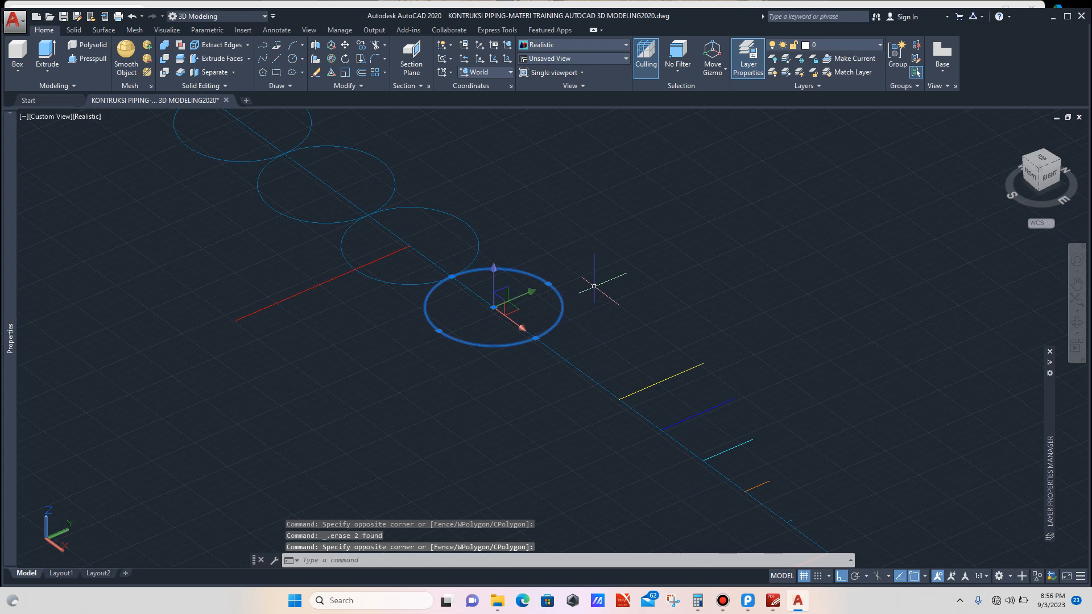
{"action": "type", "text": "co"}
{"action": "key", "text": "Return"}
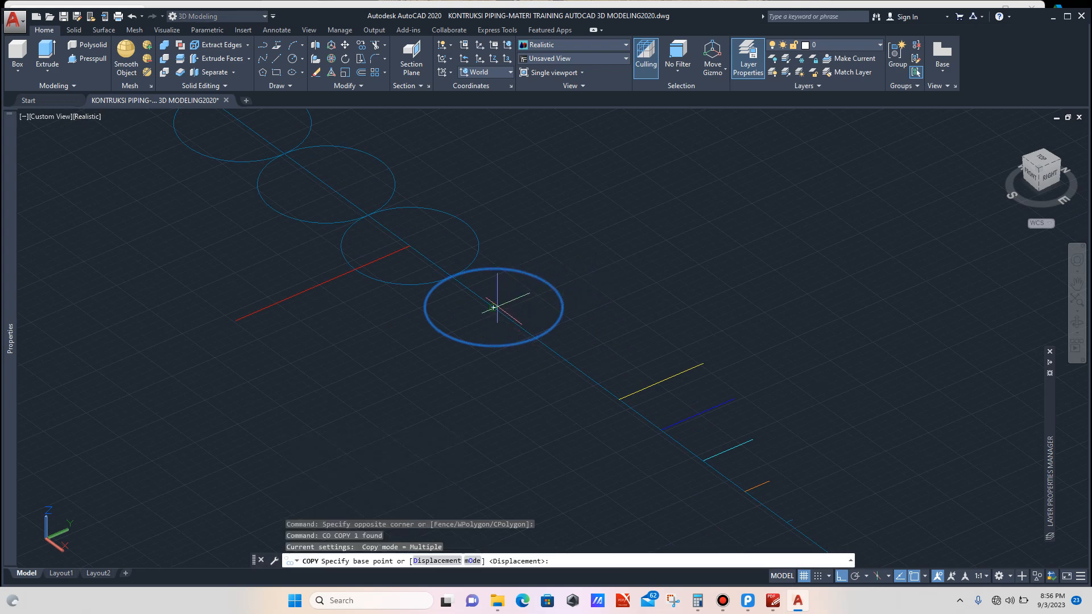
{"action": "left_click", "coordinate": [493, 307]}
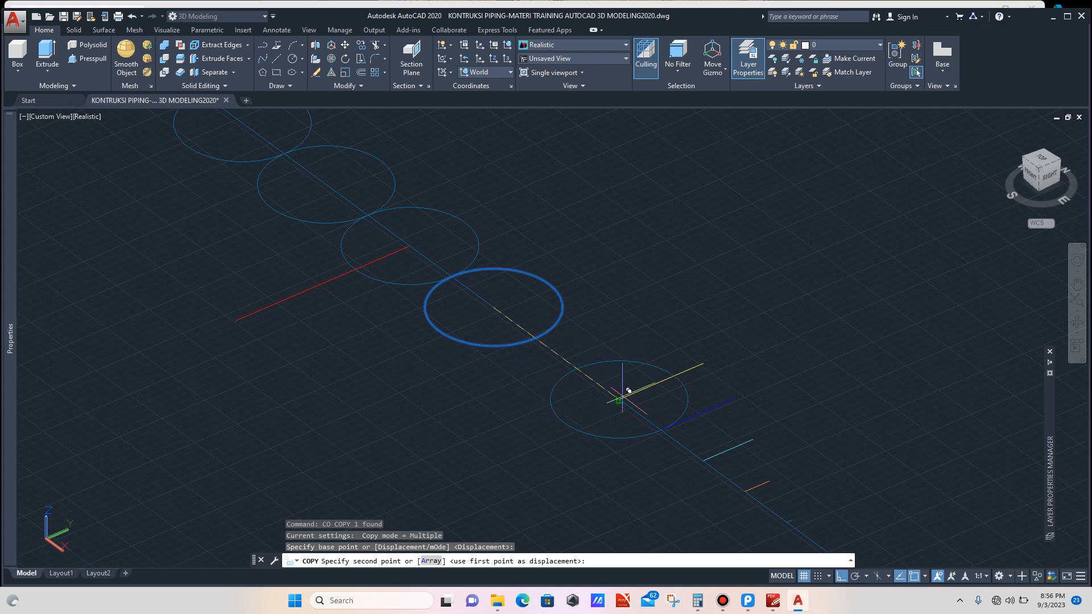
{"action": "left_click", "coordinate": [625, 394]}
{"action": "scroll", "coordinate": [592, 336], "scroll_direction": "down", "scroll_amount": 4}
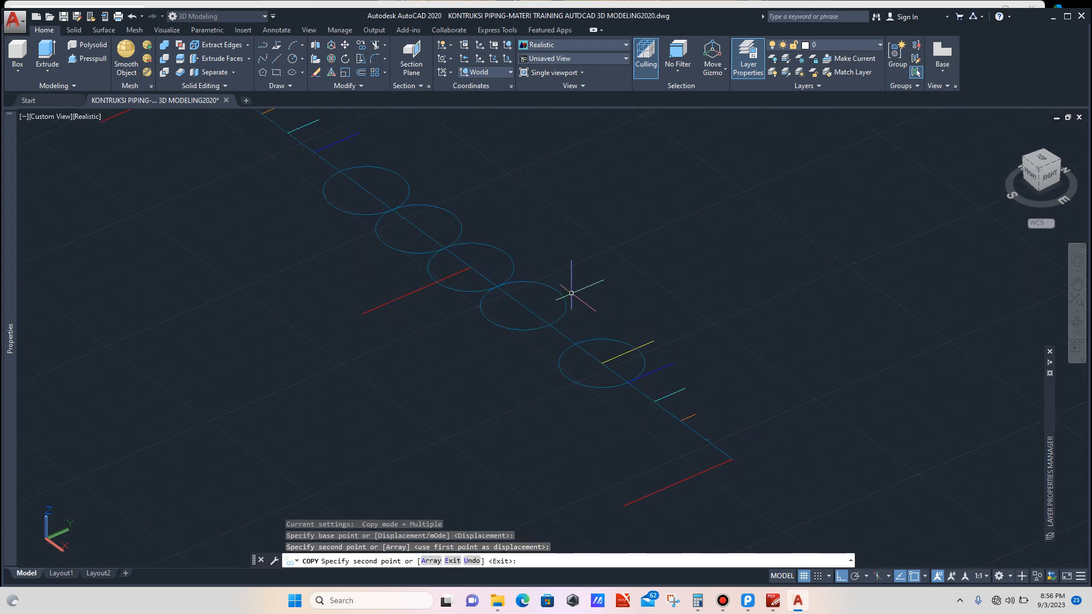
{"action": "key", "text": "Escape"}
{"action": "scroll", "coordinate": [633, 339], "scroll_direction": "up", "scroll_amount": 3}
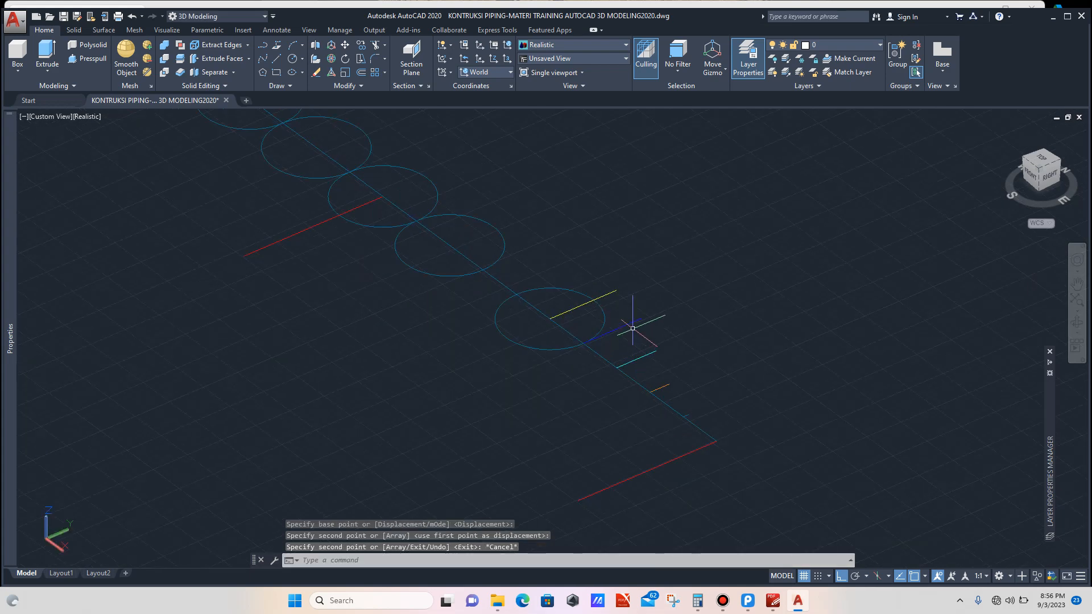
{"action": "scroll", "coordinate": [632, 328], "scroll_direction": "up", "scroll_amount": 2}
{"action": "left_click", "coordinate": [660, 303]}
{"action": "left_click", "coordinate": [641, 323]}
{"action": "left_click", "coordinate": [679, 345]}
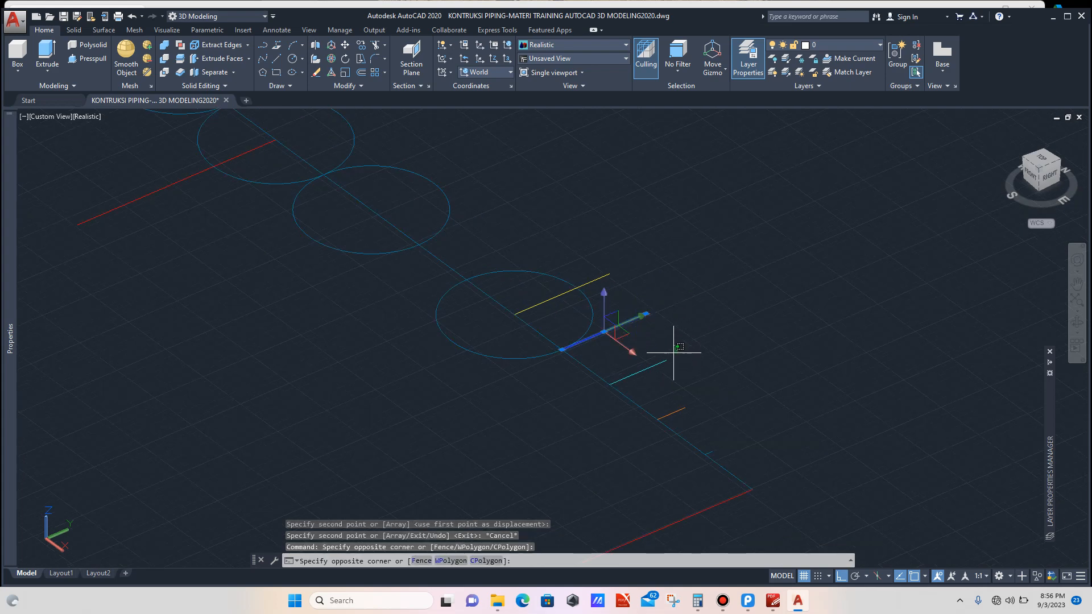
{"action": "left_click", "coordinate": [648, 373]}
{"action": "left_click", "coordinate": [699, 386]}
{"action": "left_click", "coordinate": [682, 411]}
{"action": "scroll", "coordinate": [714, 453], "scroll_direction": "up", "scroll_amount": 2}
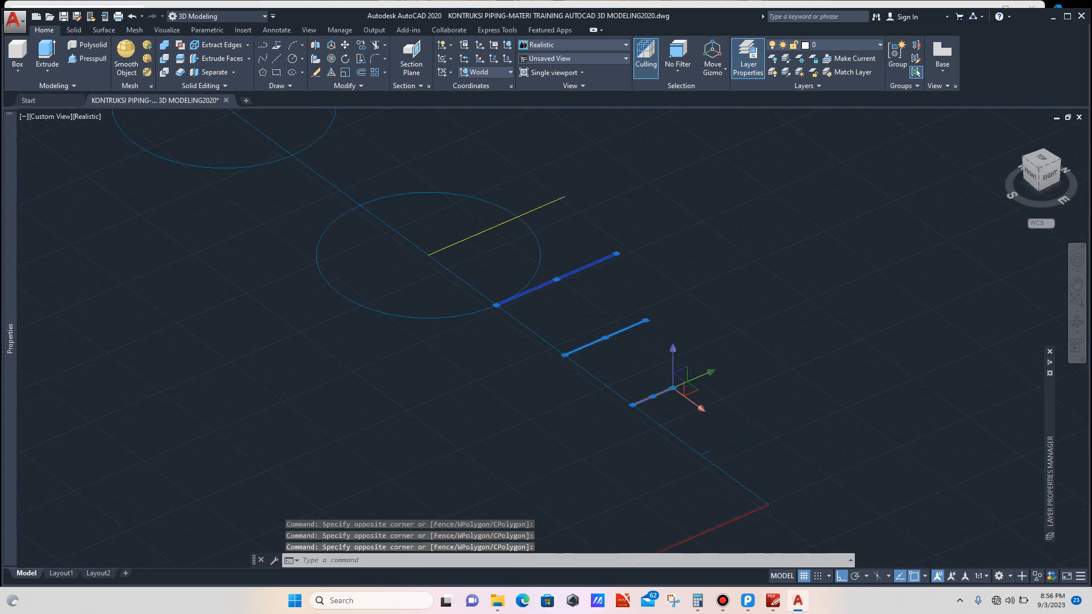
{"action": "scroll", "coordinate": [715, 448], "scroll_direction": "up", "scroll_amount": 2}
{"action": "left_click", "coordinate": [717, 432]}
{"action": "left_click", "coordinate": [697, 444]}
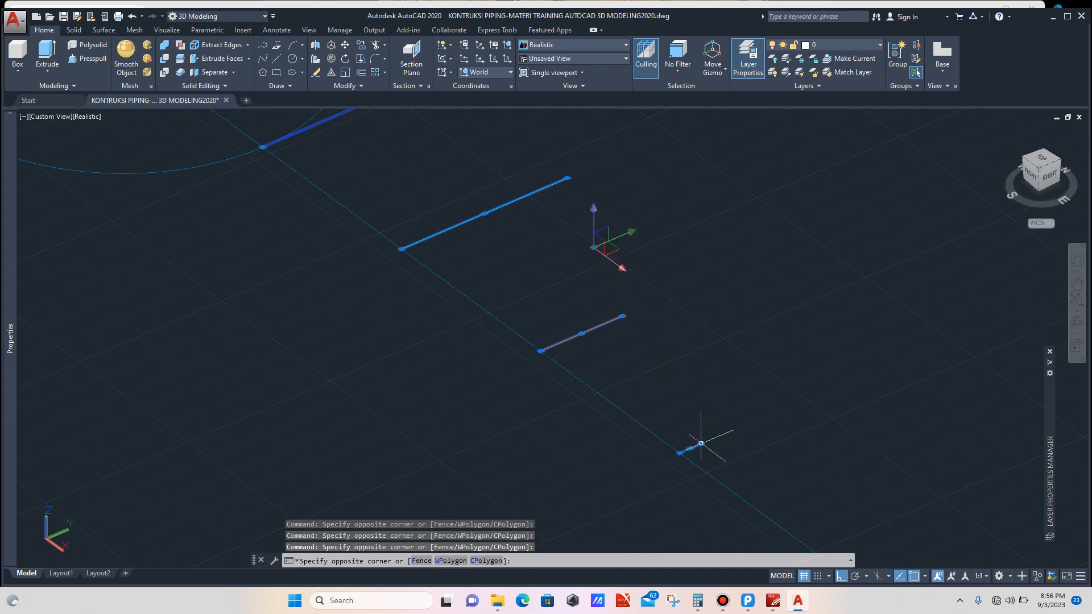
{"action": "scroll", "coordinate": [596, 357], "scroll_direction": "down", "scroll_amount": 3}
{"action": "type", "text": "MI"}
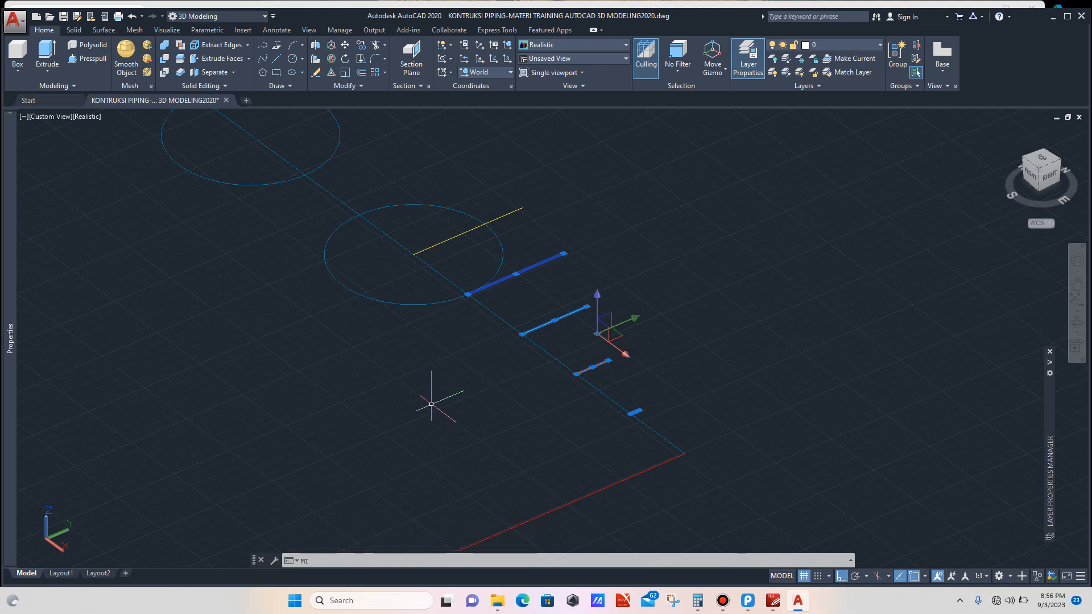
{"action": "key", "text": "Return"}
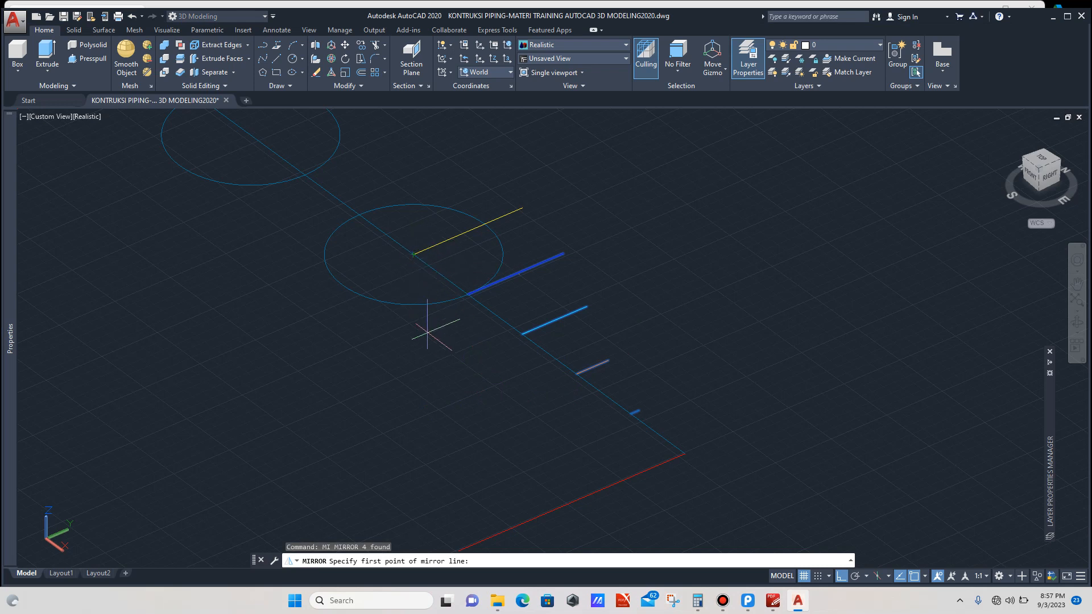
{"action": "scroll", "coordinate": [430, 341], "scroll_direction": "down", "scroll_amount": 4}
{"action": "key", "text": "Escape"}
Step: Mirror the four intersection edges with MIRROR3D about a three-point plane through the yellow edge, keeping the source objects
{"action": "scroll", "coordinate": [474, 327], "scroll_direction": "up", "scroll_amount": 5}
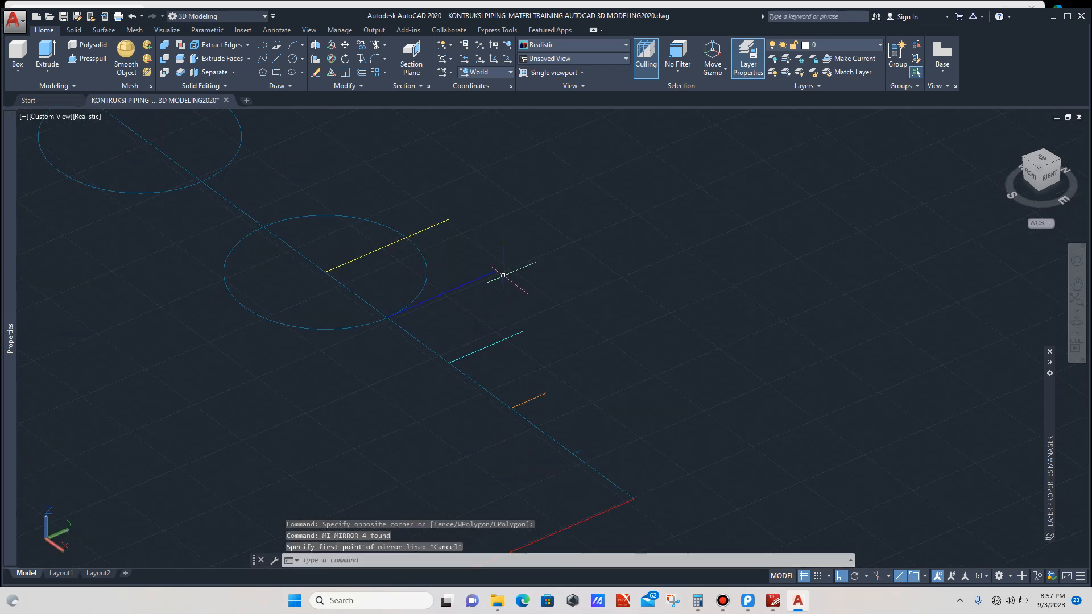
{"action": "left_click", "coordinate": [511, 262]}
{"action": "left_click", "coordinate": [487, 282]}
{"action": "left_click", "coordinate": [537, 308]}
{"action": "left_click", "coordinate": [515, 347]}
{"action": "scroll", "coordinate": [561, 353], "scroll_direction": "up", "scroll_amount": 3}
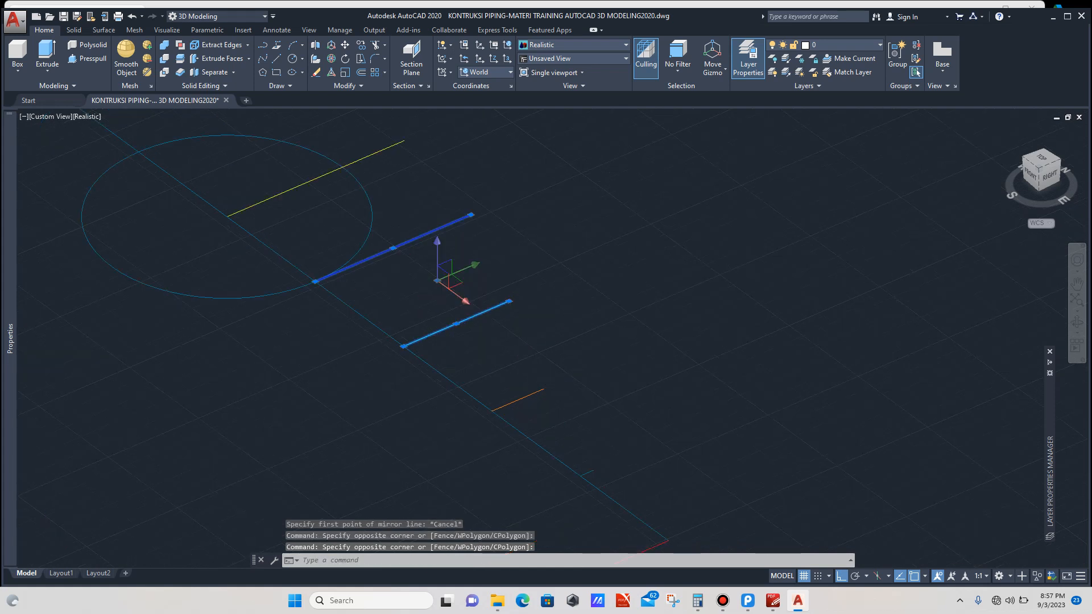
{"action": "left_click", "coordinate": [561, 373]}
{"action": "left_click", "coordinate": [539, 392]}
{"action": "scroll", "coordinate": [622, 402], "scroll_direction": "down", "scroll_amount": 3}
{"action": "scroll", "coordinate": [622, 446], "scroll_direction": "up", "scroll_amount": 6}
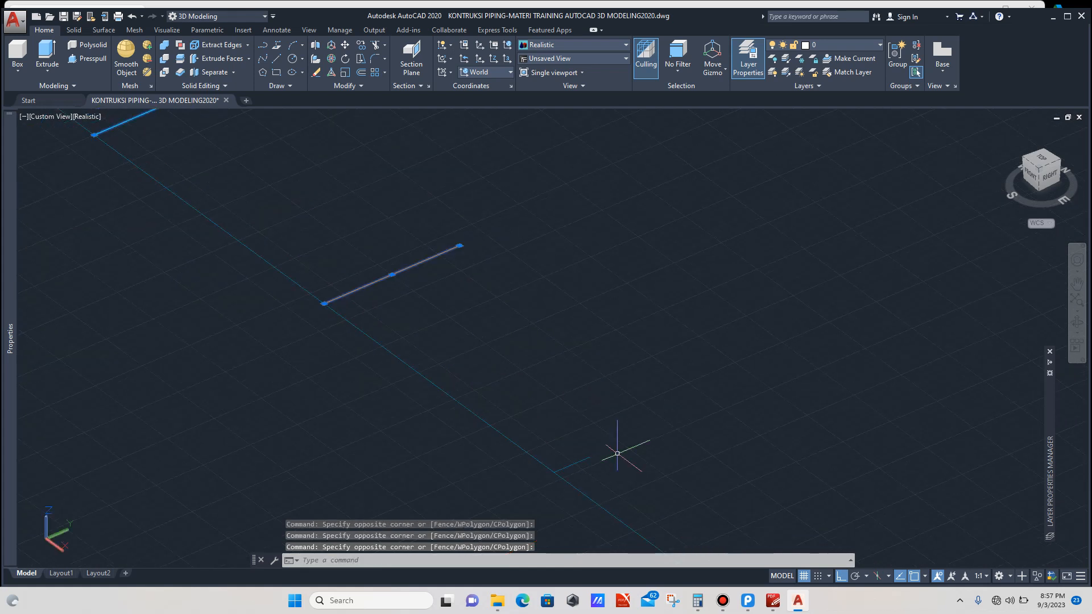
{"action": "left_click", "coordinate": [605, 450]}
{"action": "left_click", "coordinate": [553, 465]}
{"action": "scroll", "coordinate": [561, 451], "scroll_direction": "down", "scroll_amount": 5}
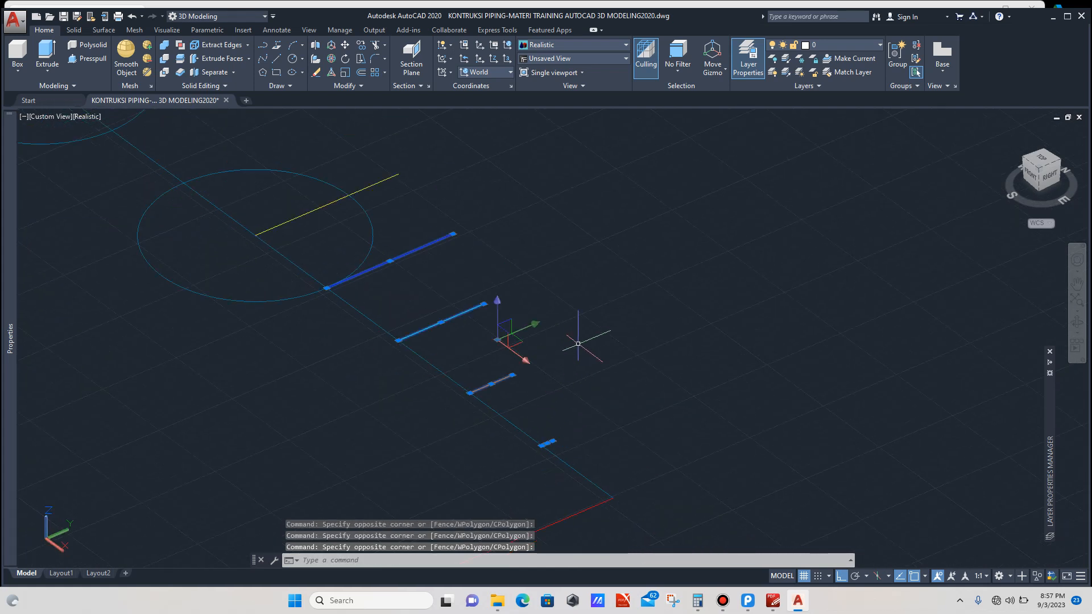
{"action": "type", "text": "MI"}
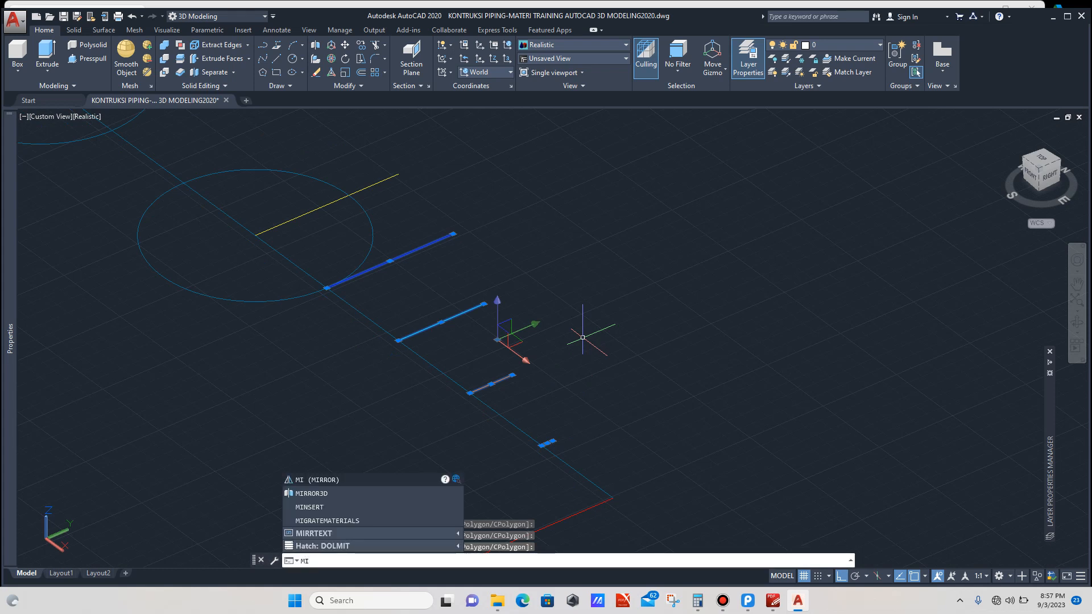
{"action": "key", "text": "Down"}
{"action": "key", "text": "Return"}
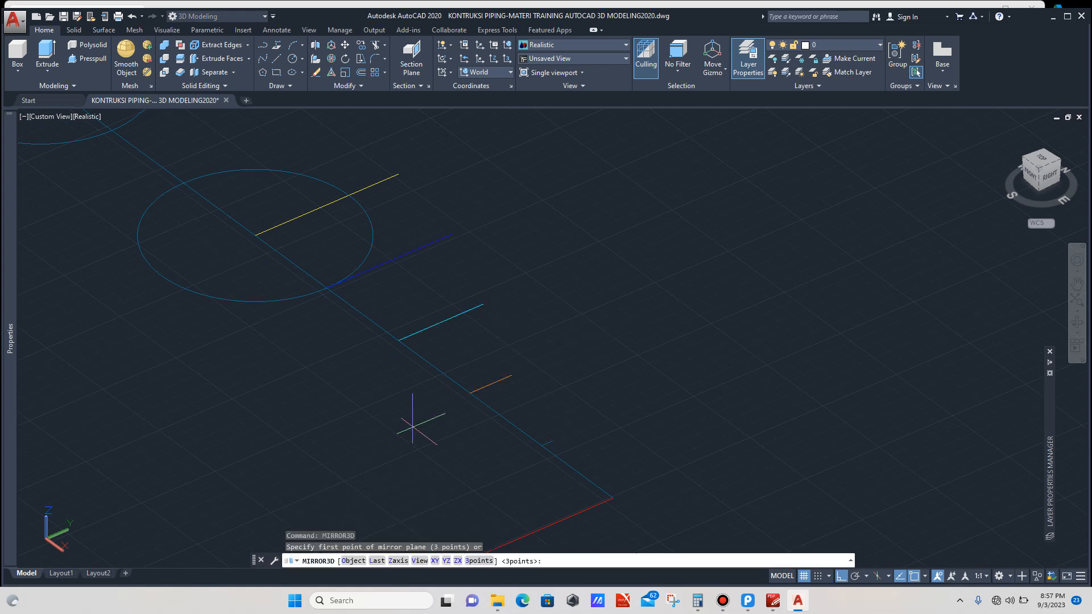
{"action": "scroll", "coordinate": [409, 421], "scroll_direction": "down", "scroll_amount": 4}
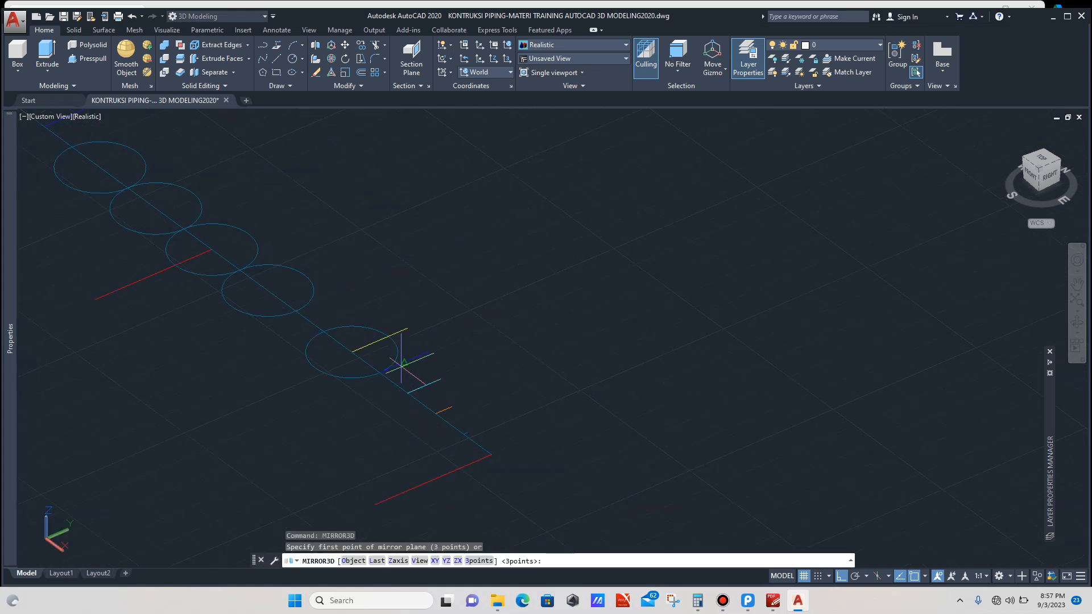
{"action": "left_click", "coordinate": [351, 352]}
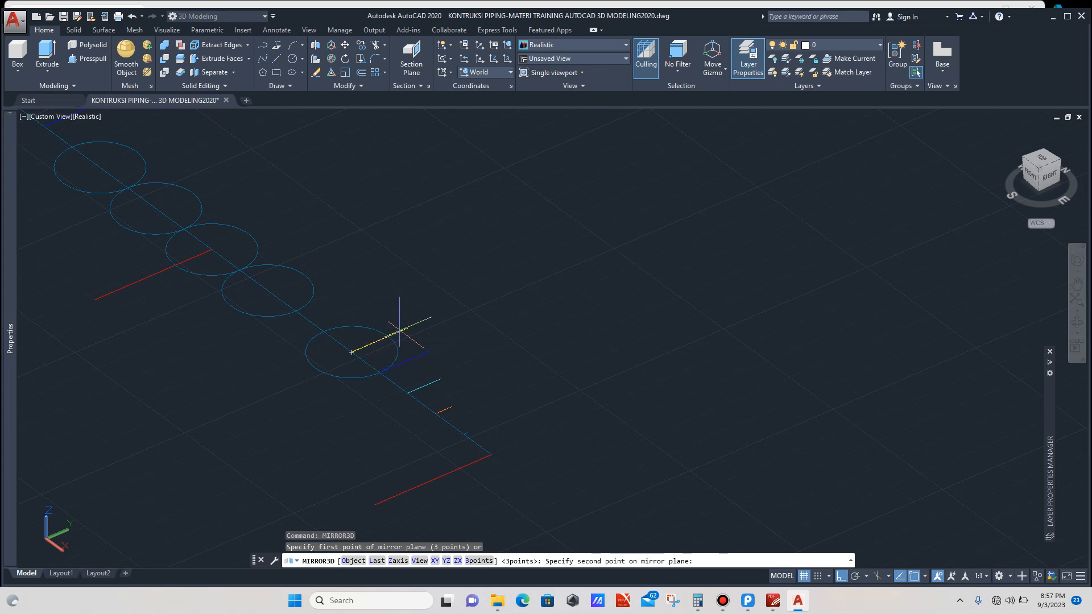
{"action": "left_click", "coordinate": [407, 327]}
{"action": "left_click", "coordinate": [479, 287]}
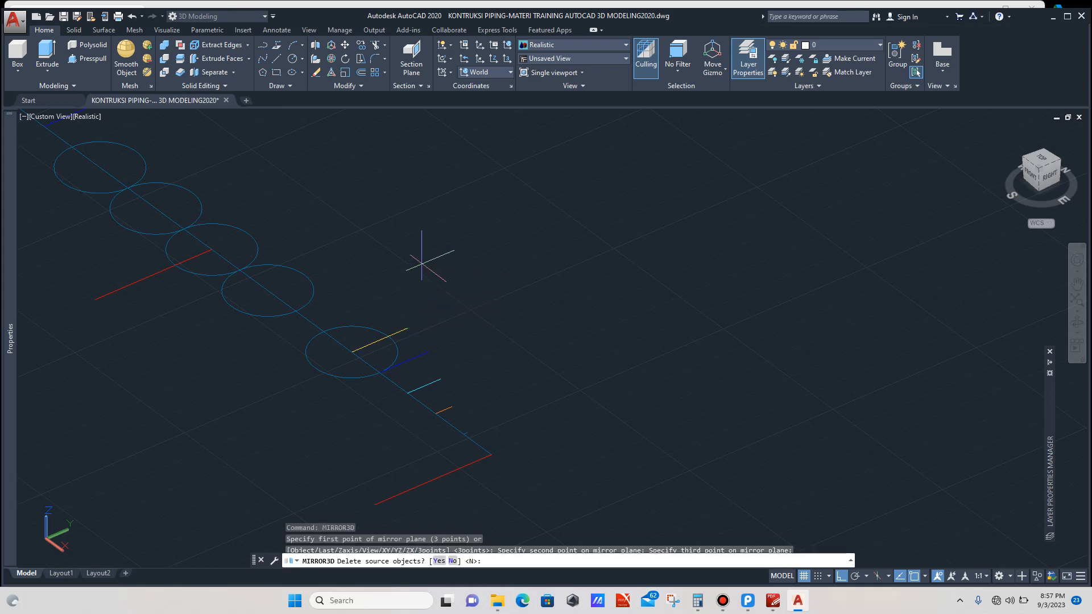
{"action": "key", "text": "Return"}
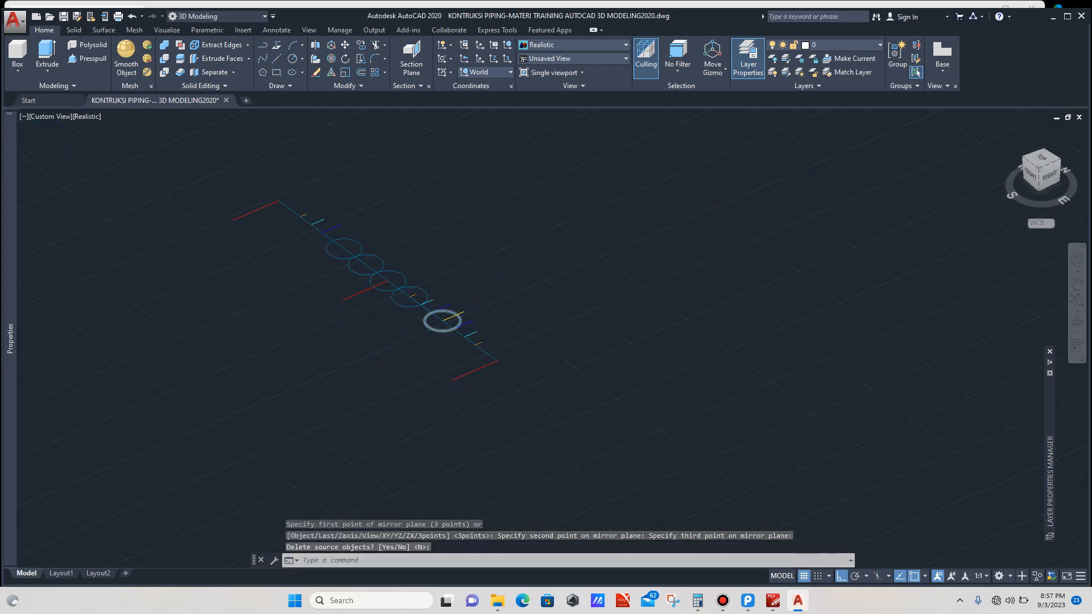
Step: Erase the three lower circles along the layout line
{"action": "scroll", "coordinate": [439, 322], "scroll_direction": "up", "scroll_amount": 2}
{"action": "left_click", "coordinate": [437, 330]}
{"action": "left_click", "coordinate": [382, 323]}
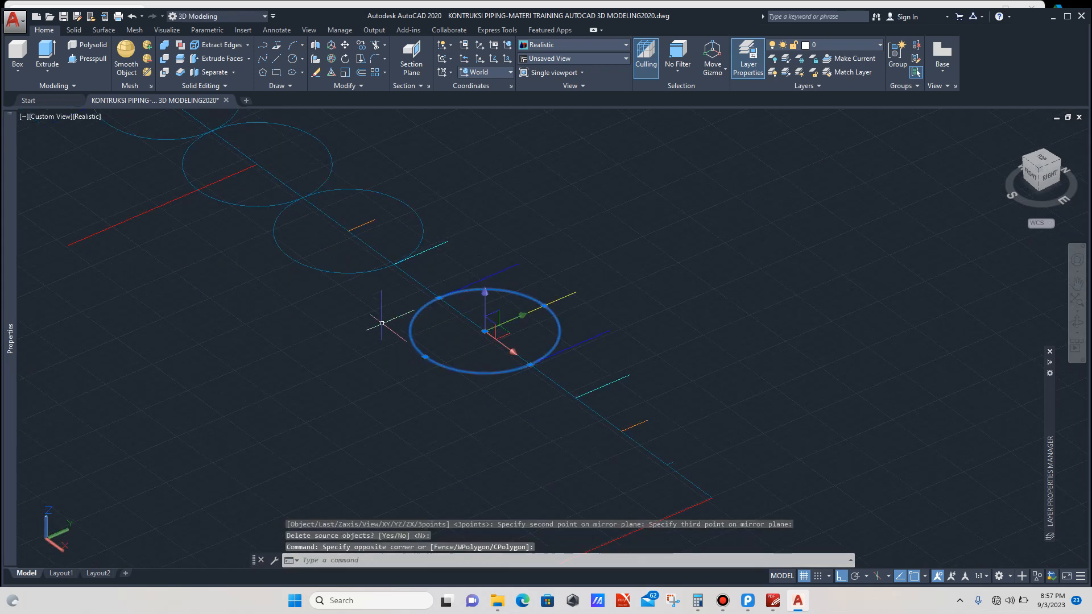
{"action": "left_click", "coordinate": [349, 261]}
{"action": "left_click", "coordinate": [330, 289]}
{"action": "scroll", "coordinate": [328, 292], "scroll_direction": "down", "scroll_amount": 4}
{"action": "scroll", "coordinate": [294, 254], "scroll_direction": "up", "scroll_amount": 3}
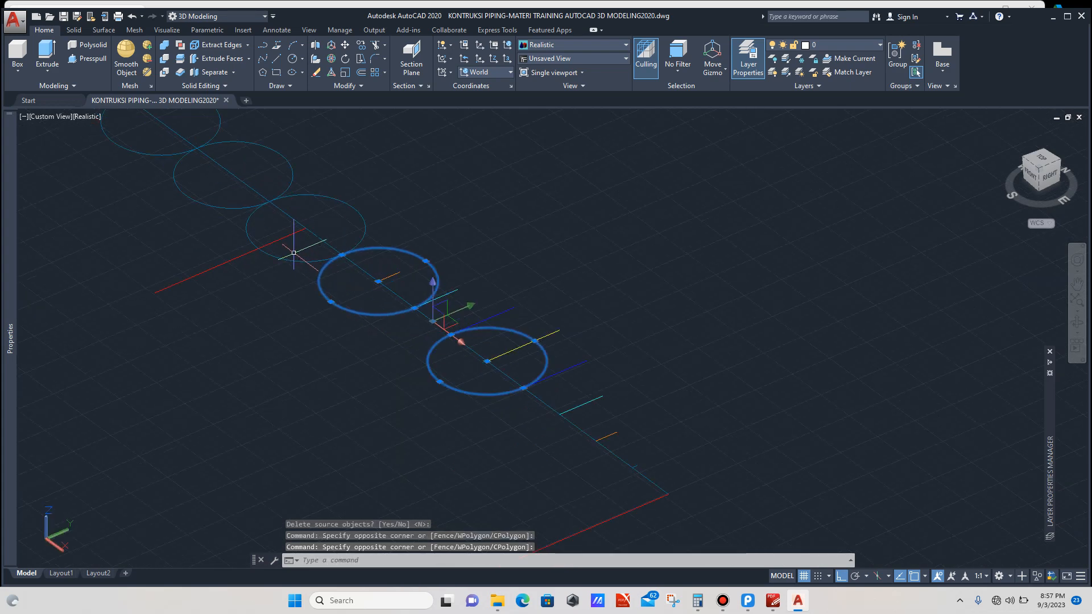
{"action": "left_click", "coordinate": [295, 249]}
{"action": "left_click", "coordinate": [284, 277]}
{"action": "key", "text": "Delete"}
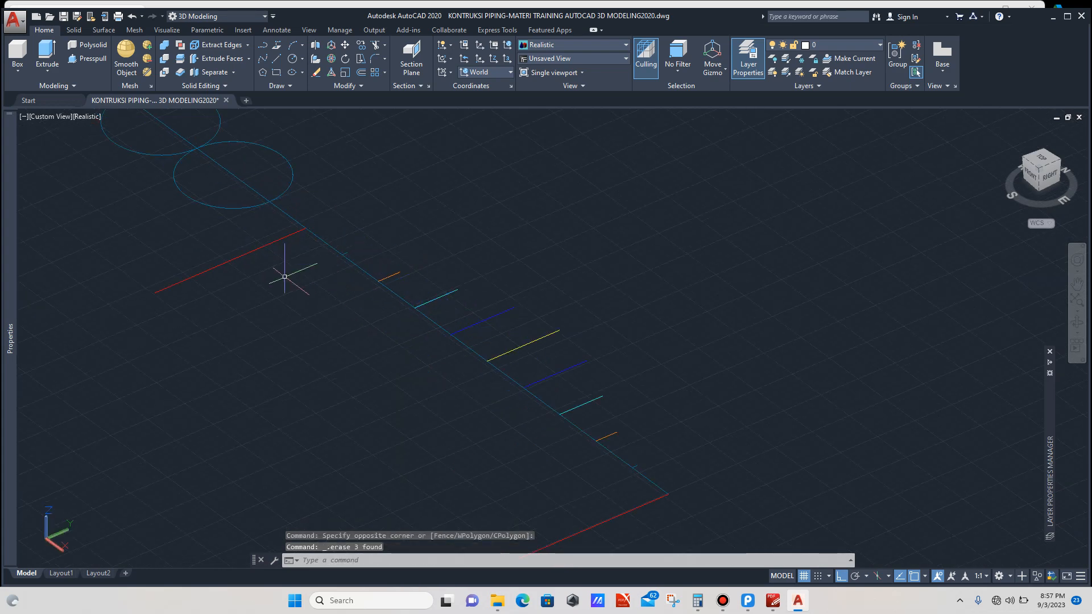
Step: Mirror the edges below the middle red edge with MIRROR3D about a three-point plane through that red edge, keeping the source objects
{"action": "scroll", "coordinate": [508, 313], "scroll_direction": "down", "scroll_amount": 5}
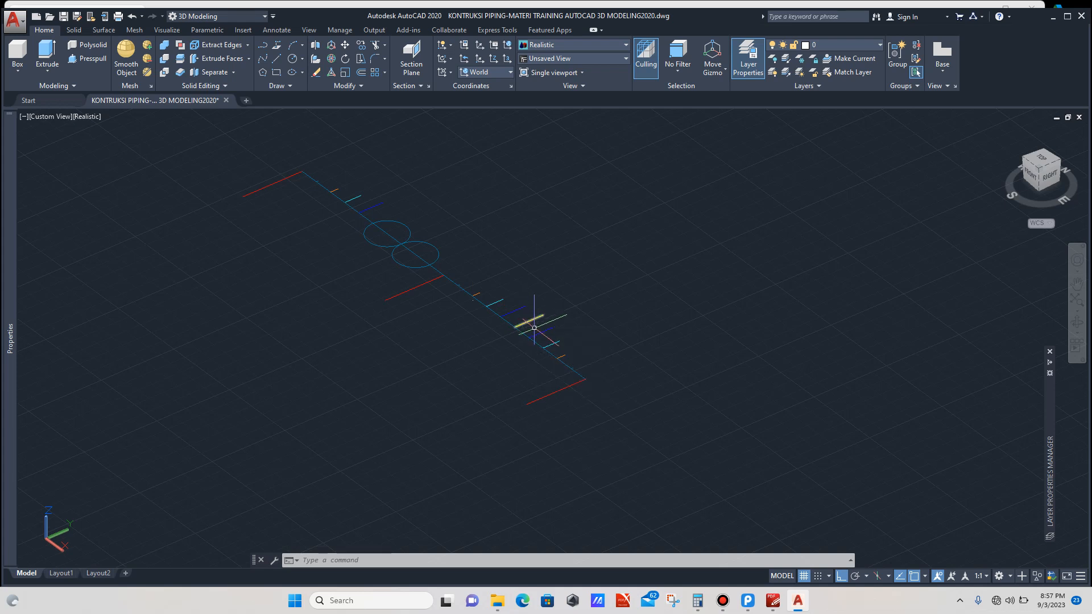
{"action": "scroll", "coordinate": [535, 329], "scroll_direction": "up", "scroll_amount": 3}
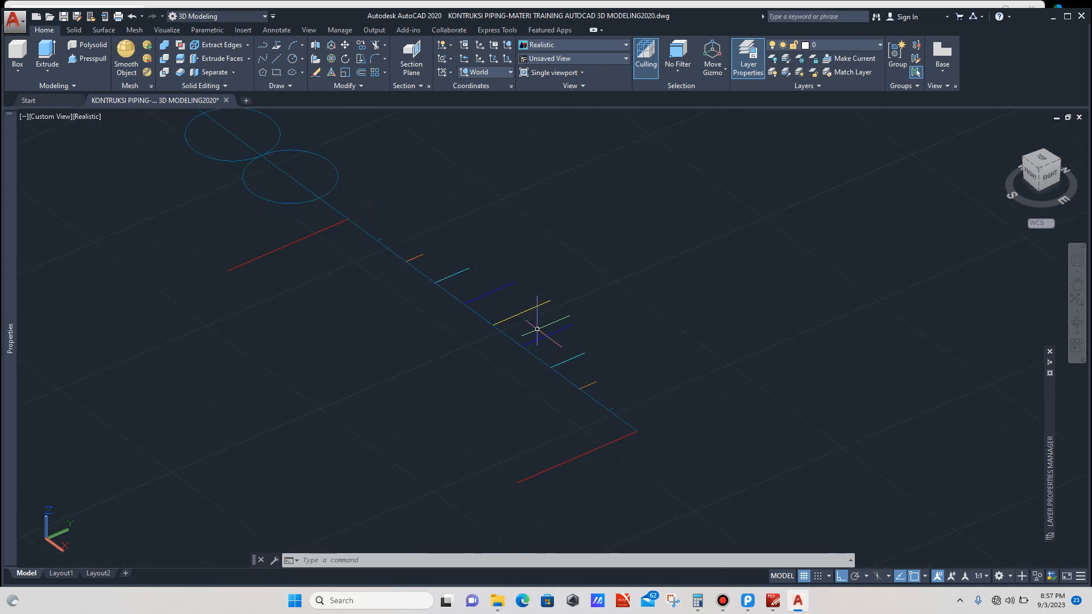
{"action": "scroll", "coordinate": [555, 309], "scroll_direction": "down", "scroll_amount": 2}
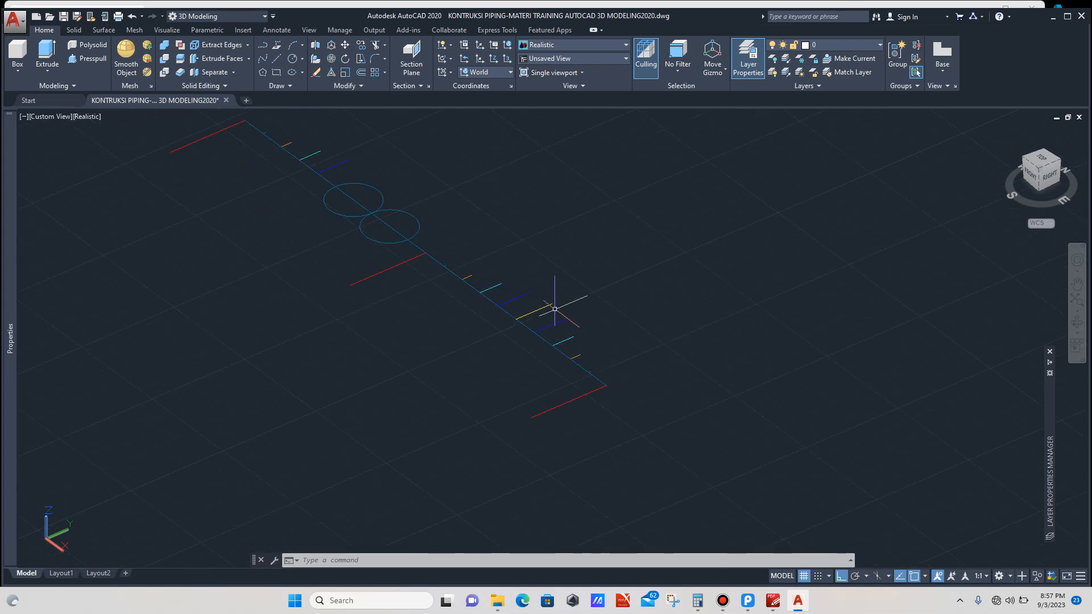
{"action": "left_click", "coordinate": [566, 291]}
{"action": "scroll", "coordinate": [554, 306], "scroll_direction": "up", "scroll_amount": 3}
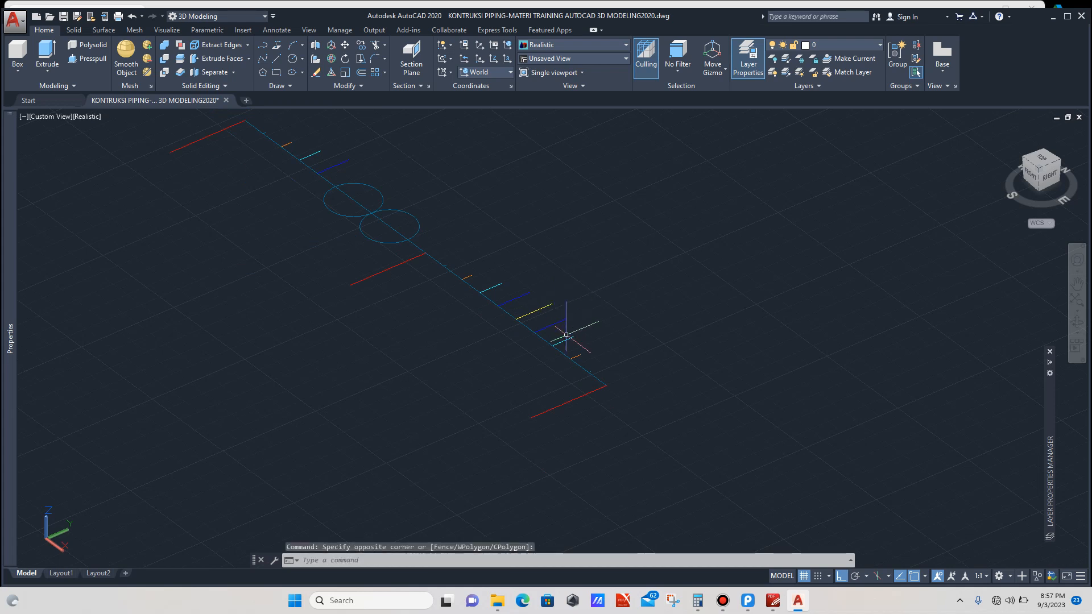
{"action": "left_click", "coordinate": [519, 270]}
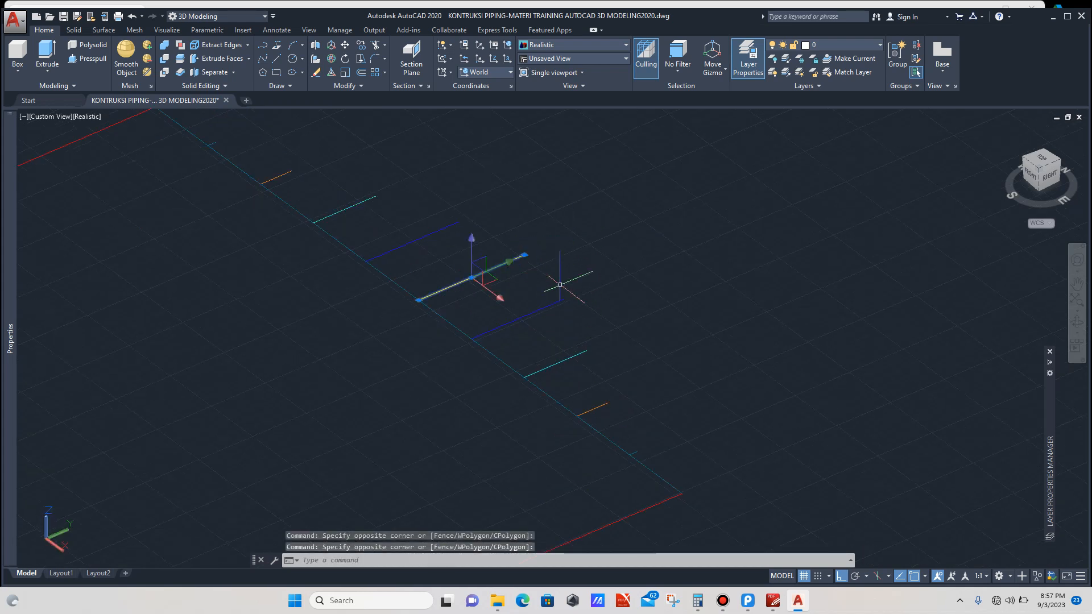
{"action": "left_click", "coordinate": [569, 289]}
{"action": "left_click", "coordinate": [548, 317]}
{"action": "left_click", "coordinate": [599, 335]}
{"action": "left_click", "coordinate": [573, 363]}
{"action": "scroll", "coordinate": [615, 435], "scroll_direction": "up", "scroll_amount": 6}
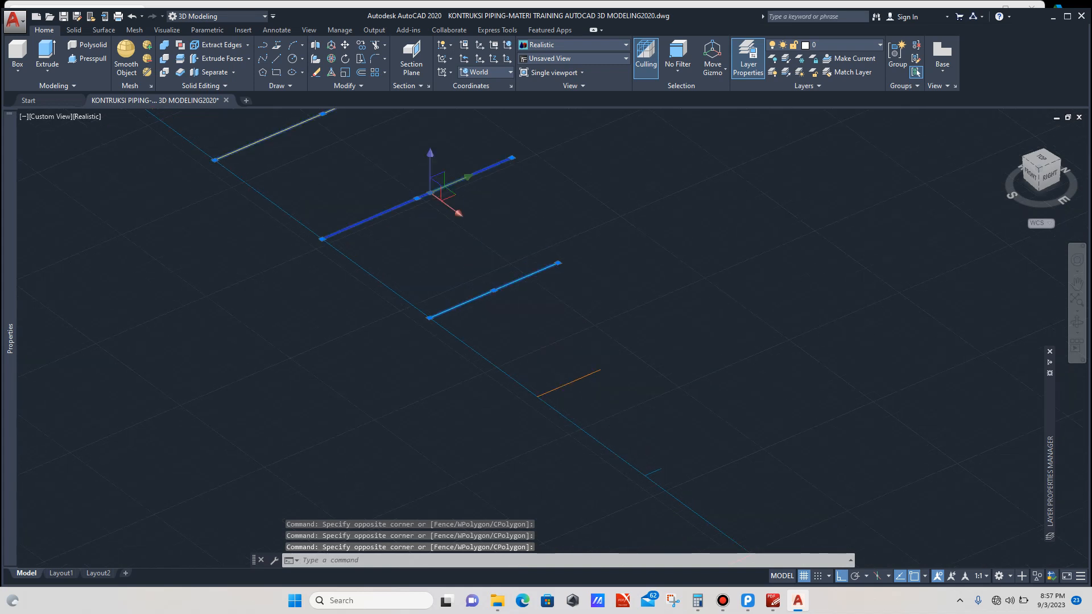
{"action": "left_click", "coordinate": [624, 336]}
{"action": "left_click", "coordinate": [588, 367]}
{"action": "left_click", "coordinate": [683, 441]}
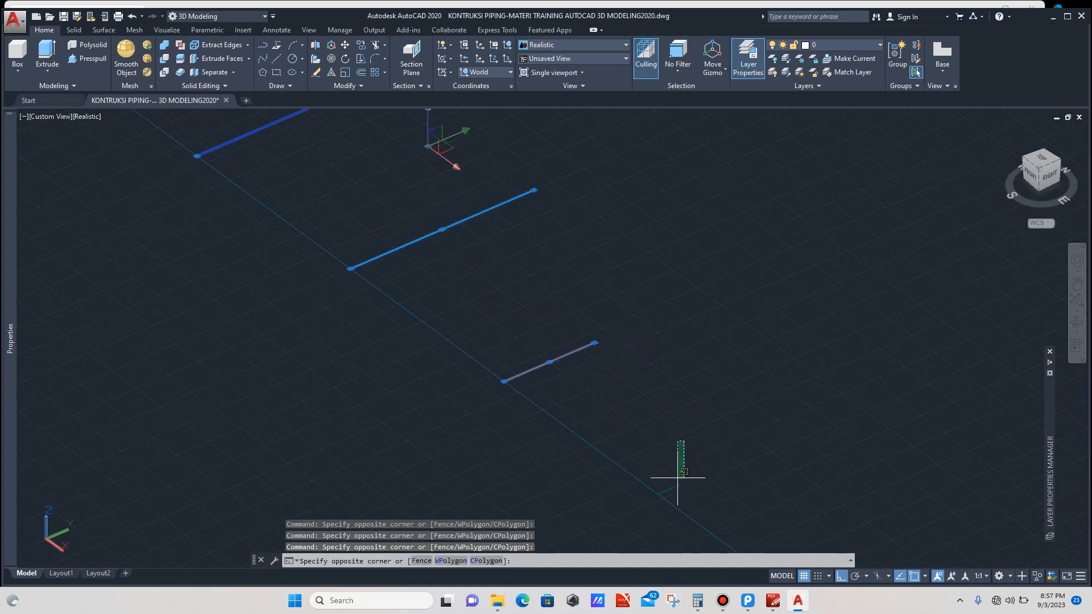
{"action": "left_click", "coordinate": [677, 490]}
{"action": "scroll", "coordinate": [629, 420], "scroll_direction": "down", "scroll_amount": 5}
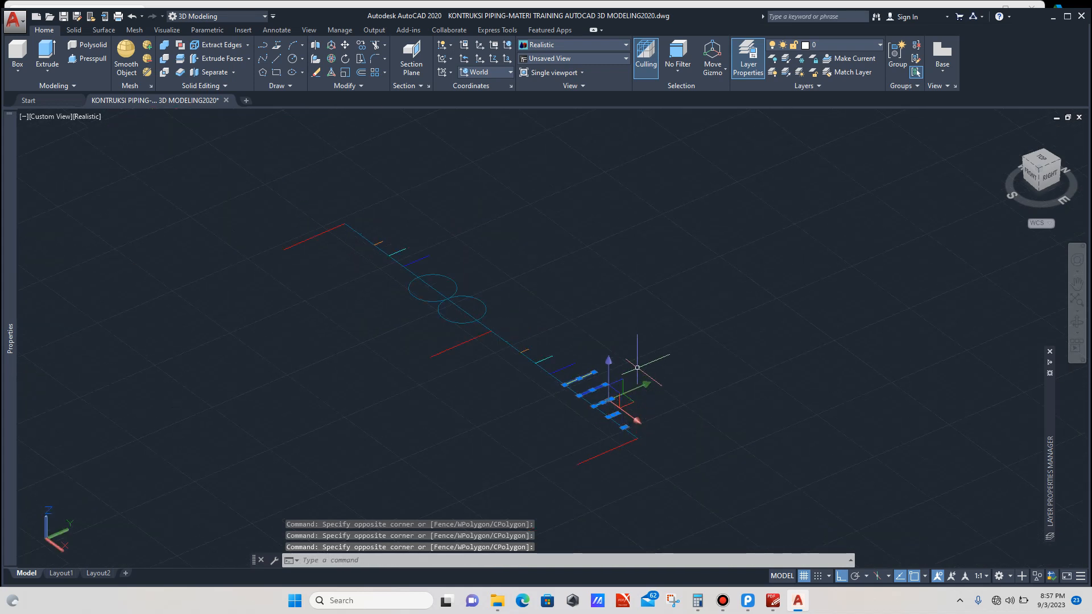
{"action": "type", "text": "MI"}
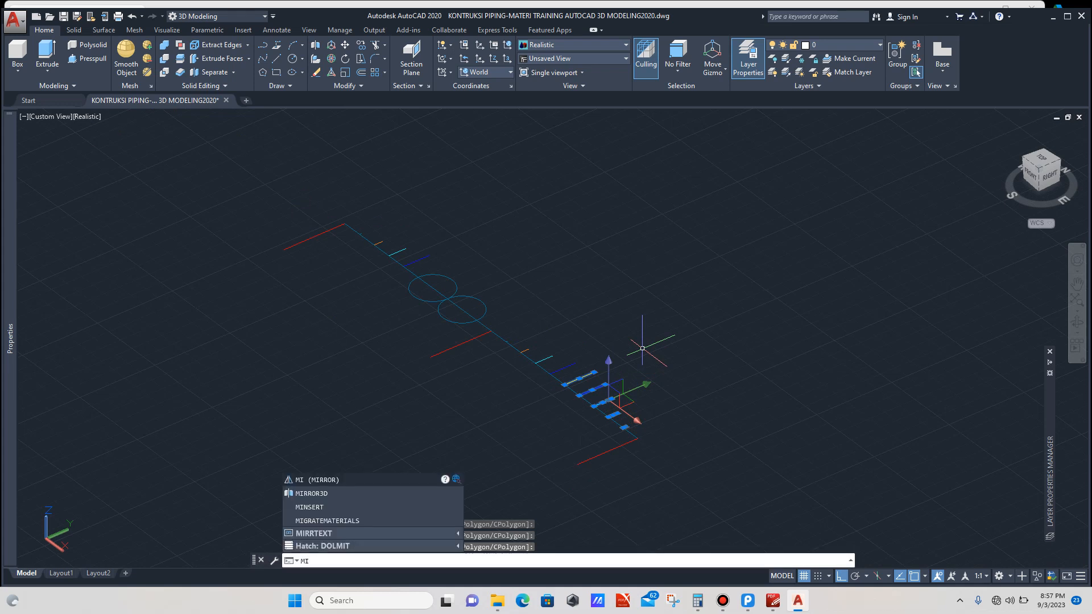
{"action": "key", "text": "Down"}
{"action": "key", "text": "Return"}
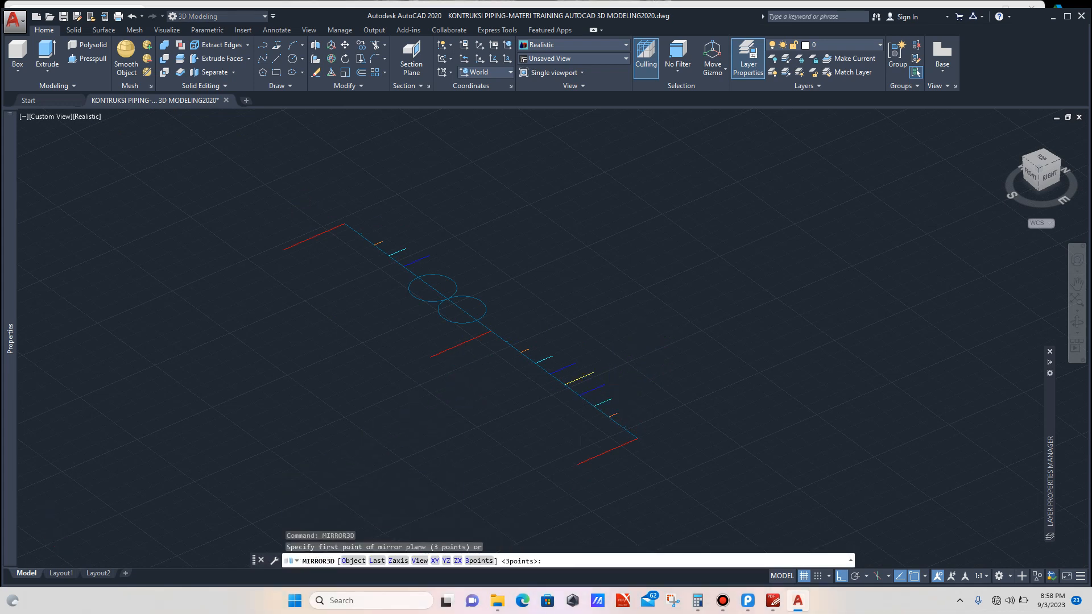
{"action": "scroll", "coordinate": [465, 338], "scroll_direction": "up", "scroll_amount": 3}
{"action": "left_click", "coordinate": [457, 324]}
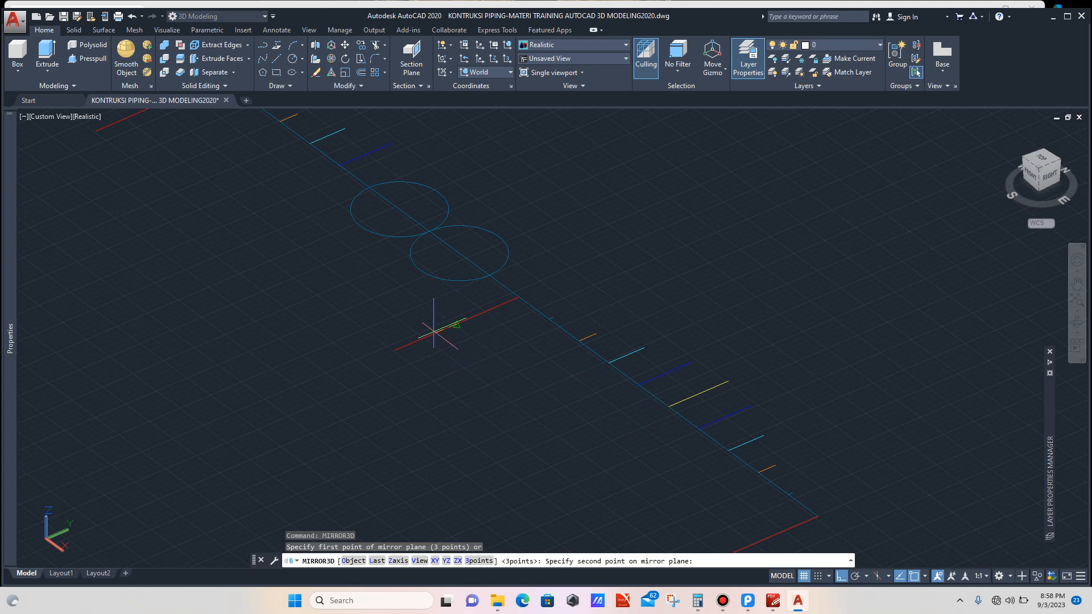
{"action": "left_click", "coordinate": [394, 351]}
{"action": "left_click", "coordinate": [394, 313]}
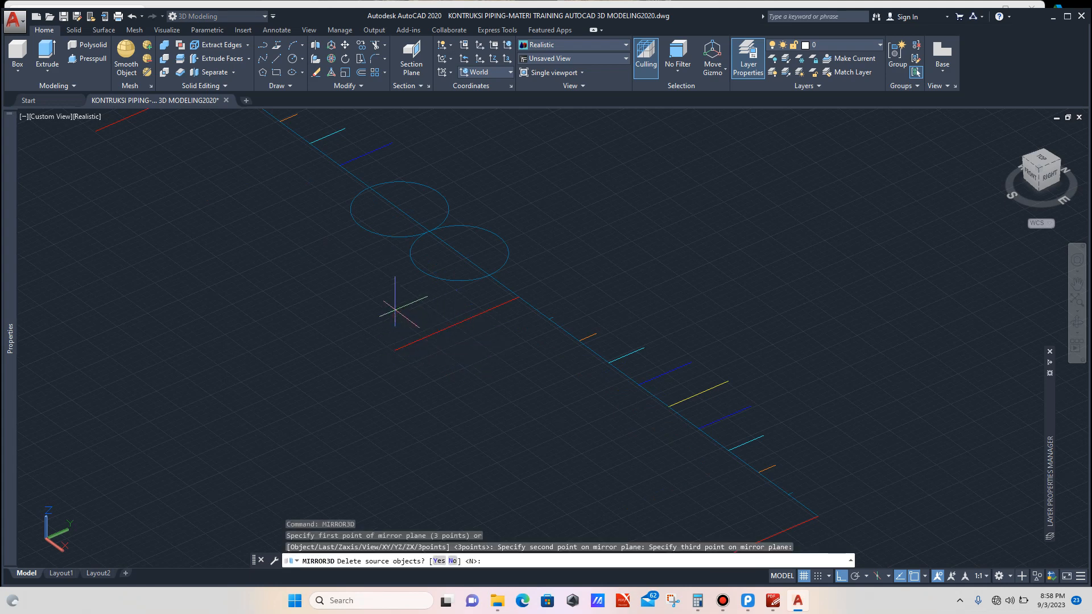
{"action": "key", "text": "Return"}
{"action": "scroll", "coordinate": [480, 312], "scroll_direction": "down", "scroll_amount": 4}
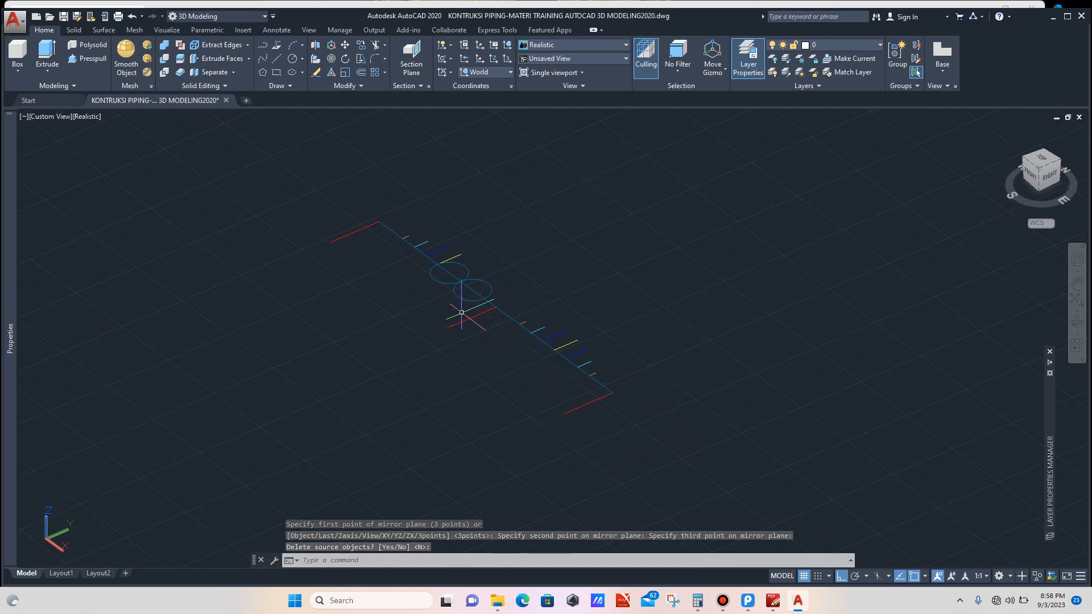
Step: Mirror a further set of edges near the middle red edge with MIRROR3D about a three-point plane through it, keeping the source objects
{"action": "scroll", "coordinate": [461, 313], "scroll_direction": "up", "scroll_amount": 4}
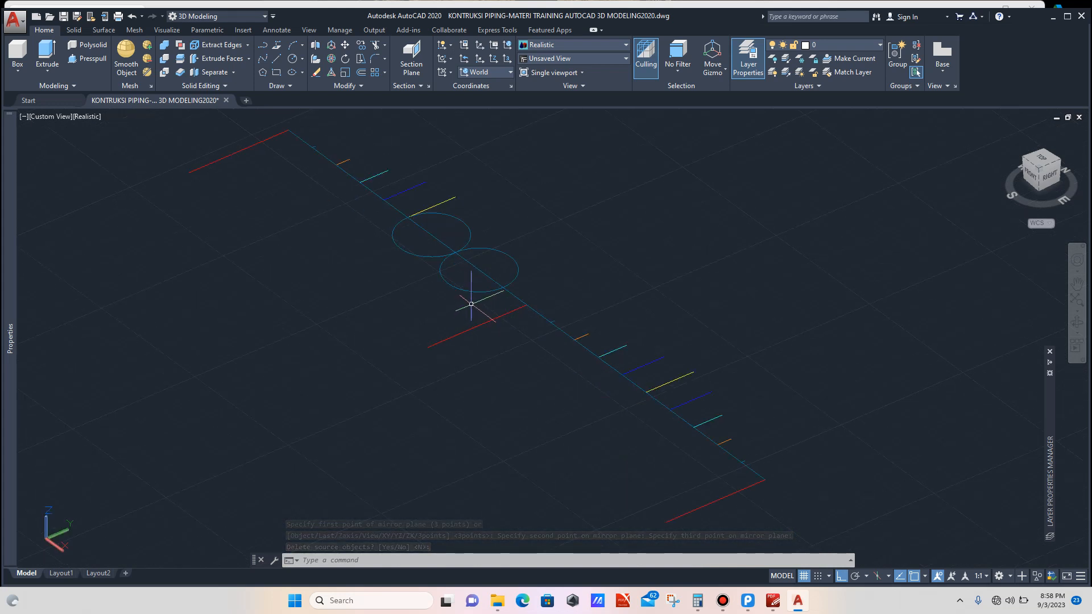
{"action": "scroll", "coordinate": [471, 303], "scroll_direction": "down", "scroll_amount": 3}
{"action": "scroll", "coordinate": [545, 325], "scroll_direction": "up", "scroll_amount": 6}
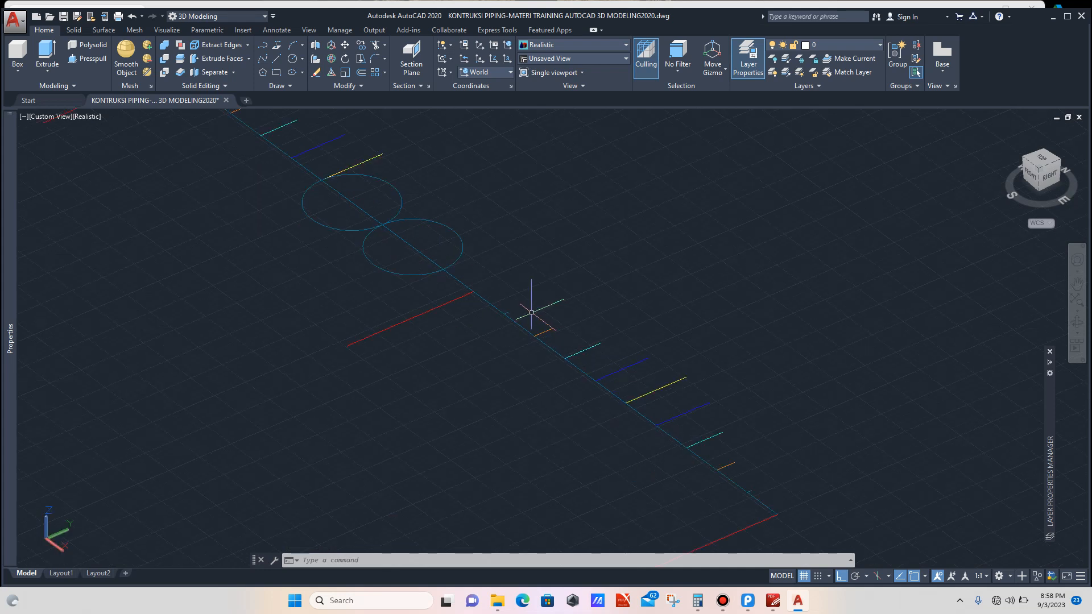
{"action": "left_click", "coordinate": [496, 293]}
{"action": "left_click", "coordinate": [461, 311]}
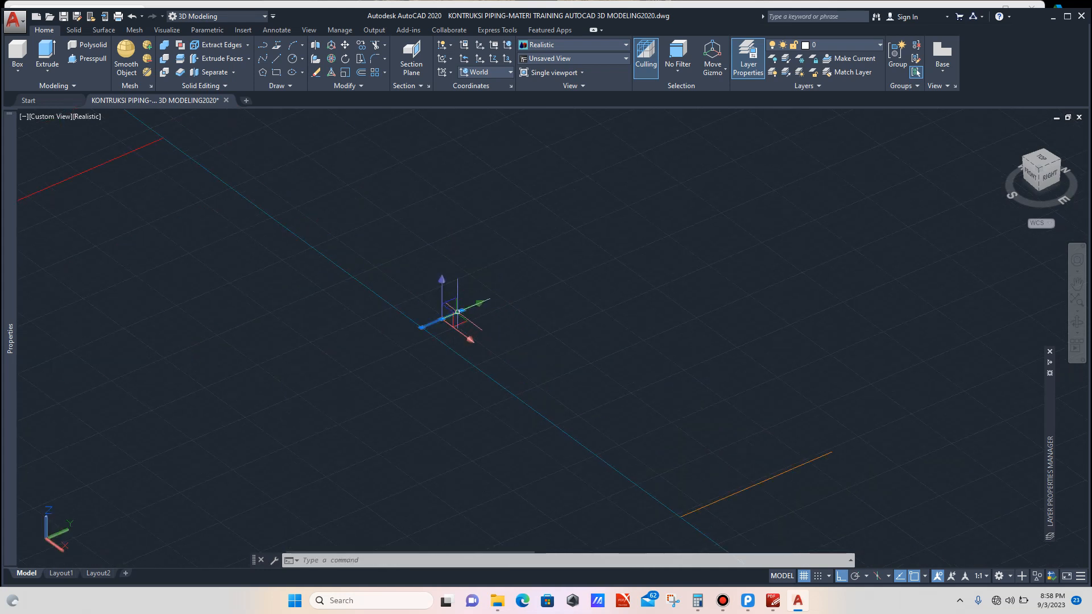
{"action": "scroll", "coordinate": [485, 286], "scroll_direction": "down", "scroll_amount": 4}
{"action": "left_click", "coordinate": [645, 303]}
{"action": "left_click", "coordinate": [587, 374]}
{"action": "left_click", "coordinate": [791, 373]}
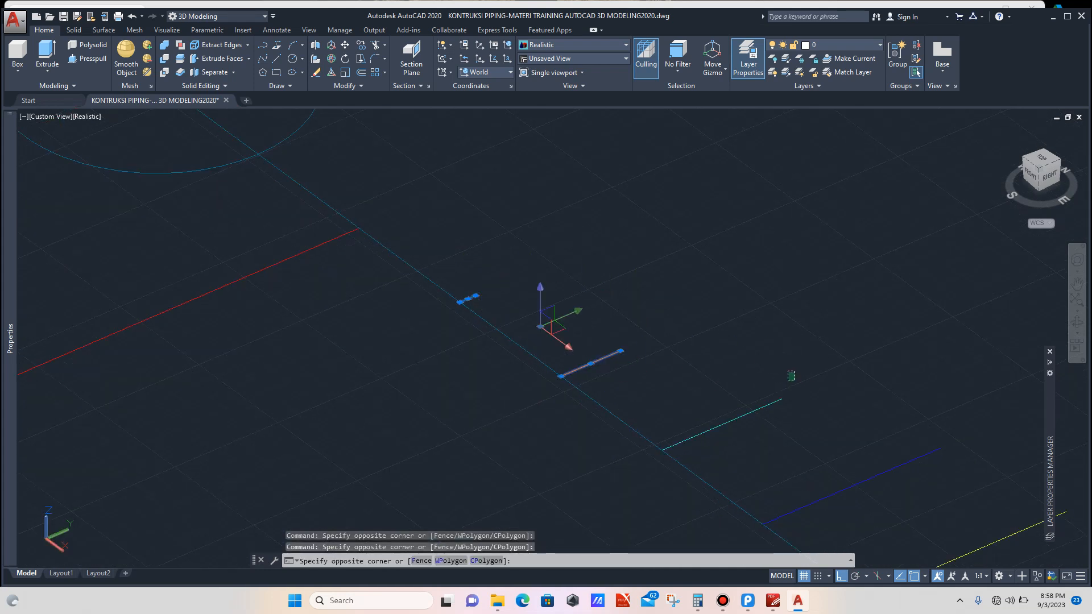
{"action": "left_click", "coordinate": [721, 437]}
{"action": "scroll", "coordinate": [693, 353], "scroll_direction": "down", "scroll_amount": 6}
{"action": "scroll", "coordinate": [718, 352], "scroll_direction": "up", "scroll_amount": 3}
{"action": "left_click", "coordinate": [734, 337]}
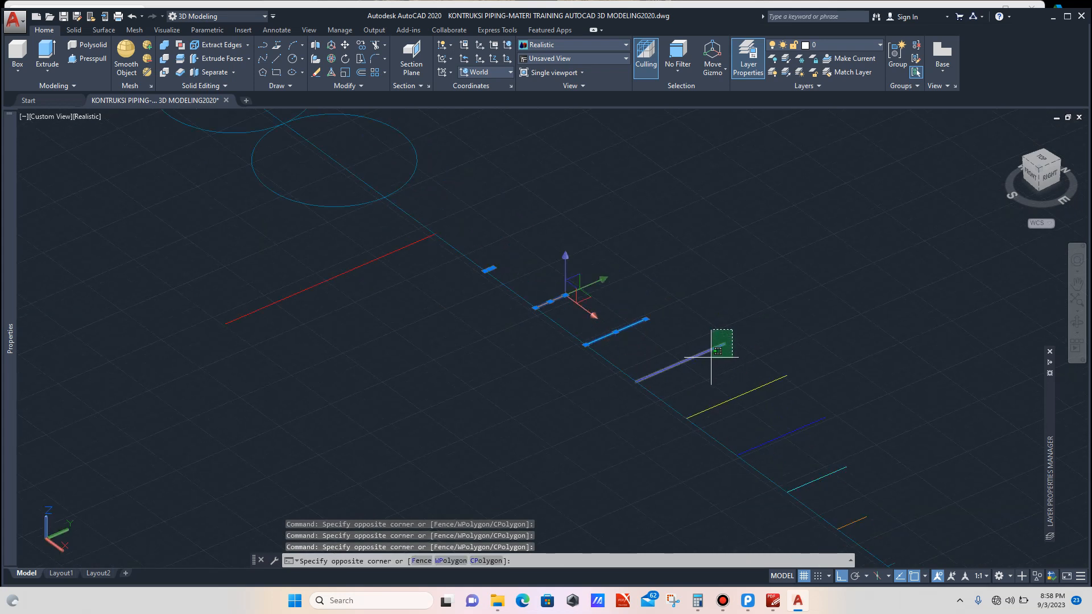
{"action": "left_click", "coordinate": [708, 366]}
{"action": "scroll", "coordinate": [679, 309], "scroll_direction": "down", "scroll_amount": 3}
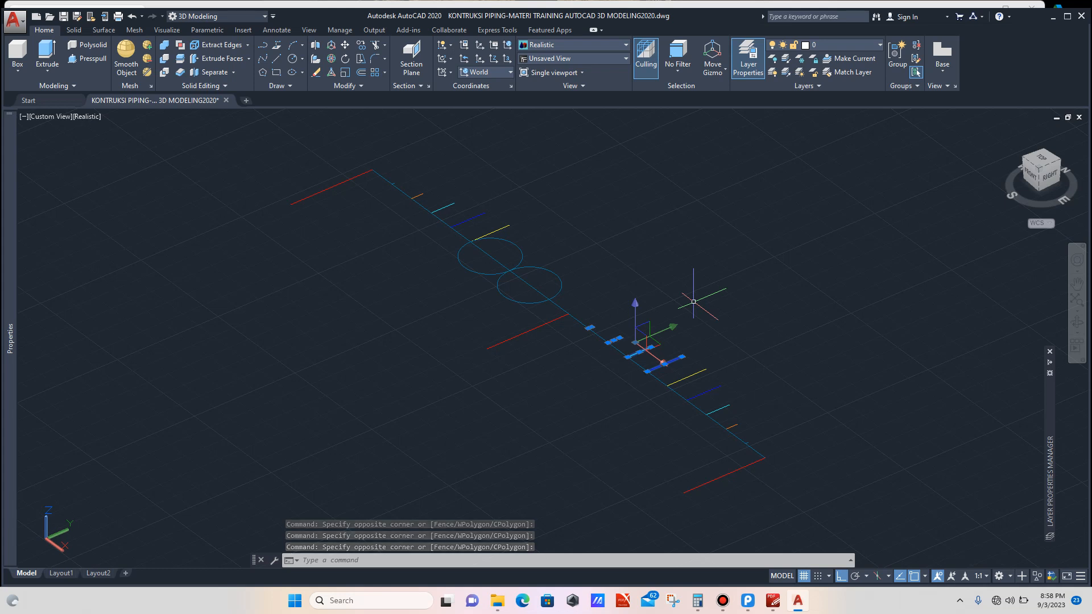
{"action": "type", "text": "MI"}
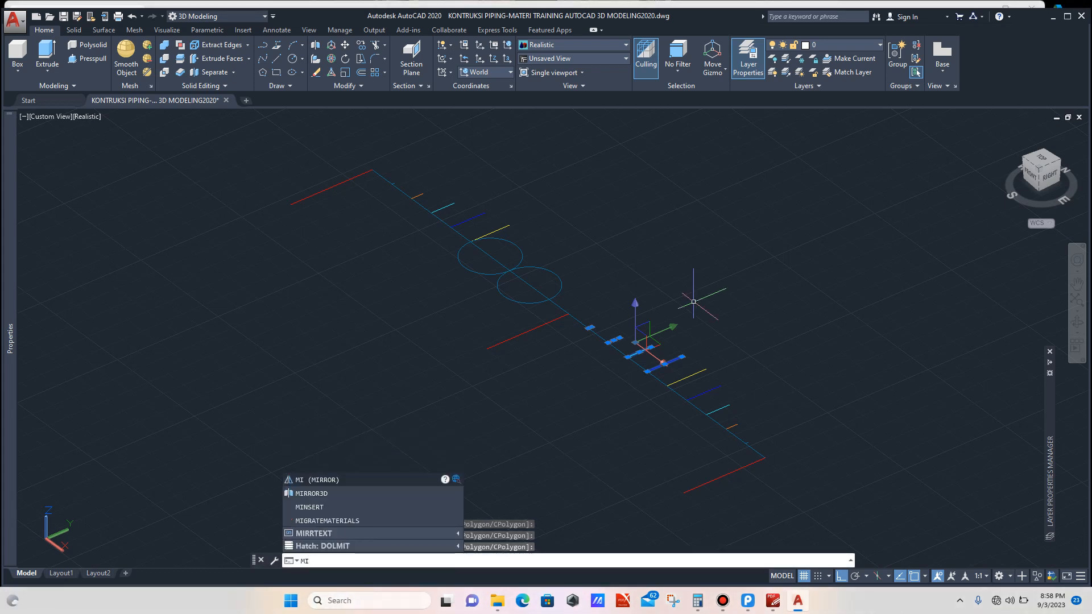
{"action": "key", "text": "Down"}
{"action": "key", "text": "Return"}
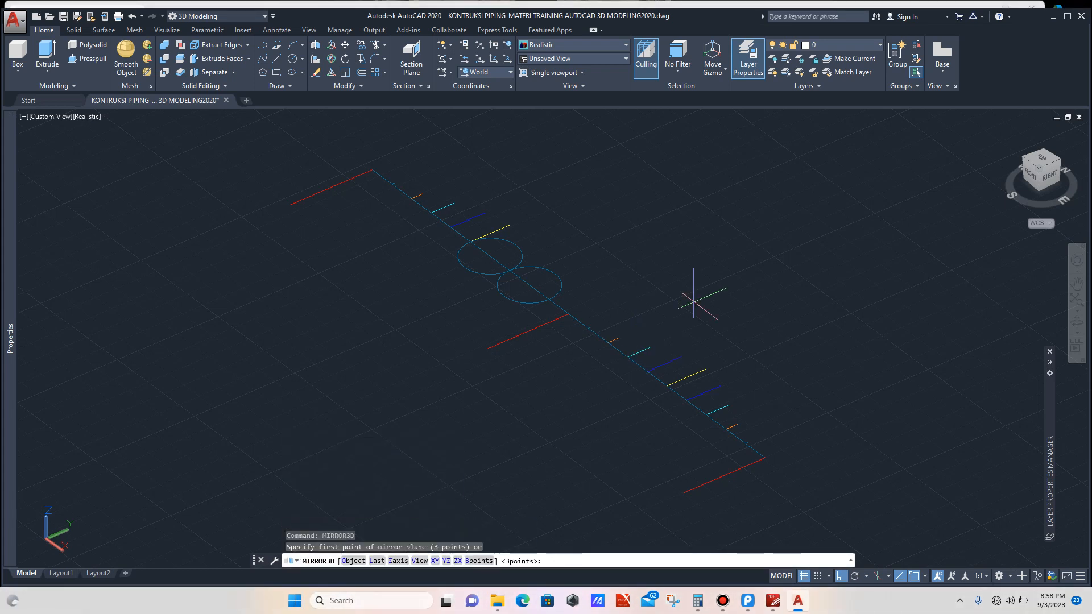
{"action": "left_click", "coordinate": [567, 315]}
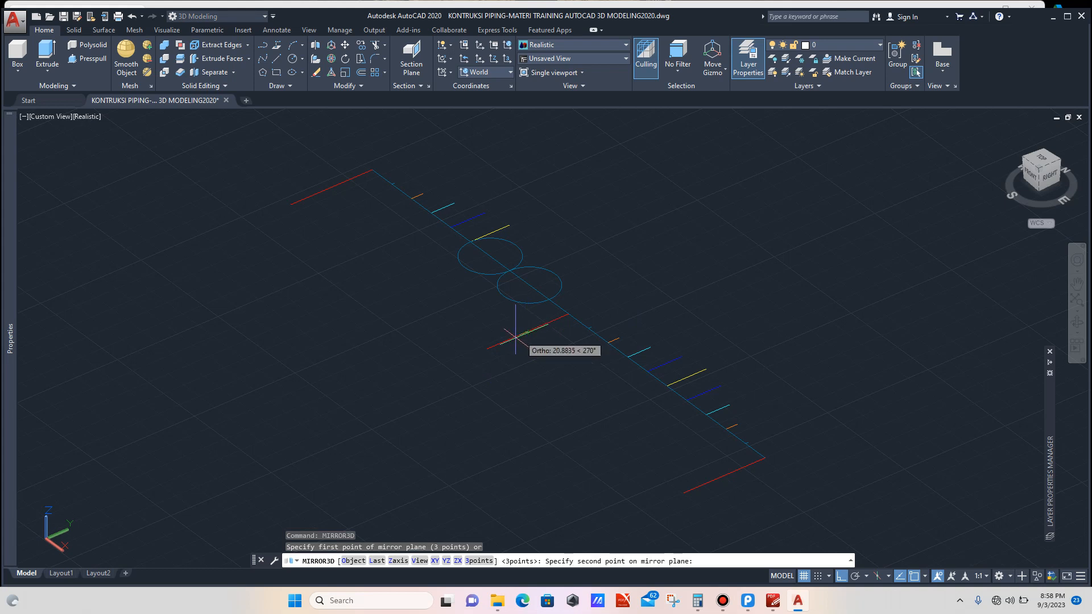
{"action": "left_click", "coordinate": [486, 349]}
{"action": "left_click", "coordinate": [498, 318]}
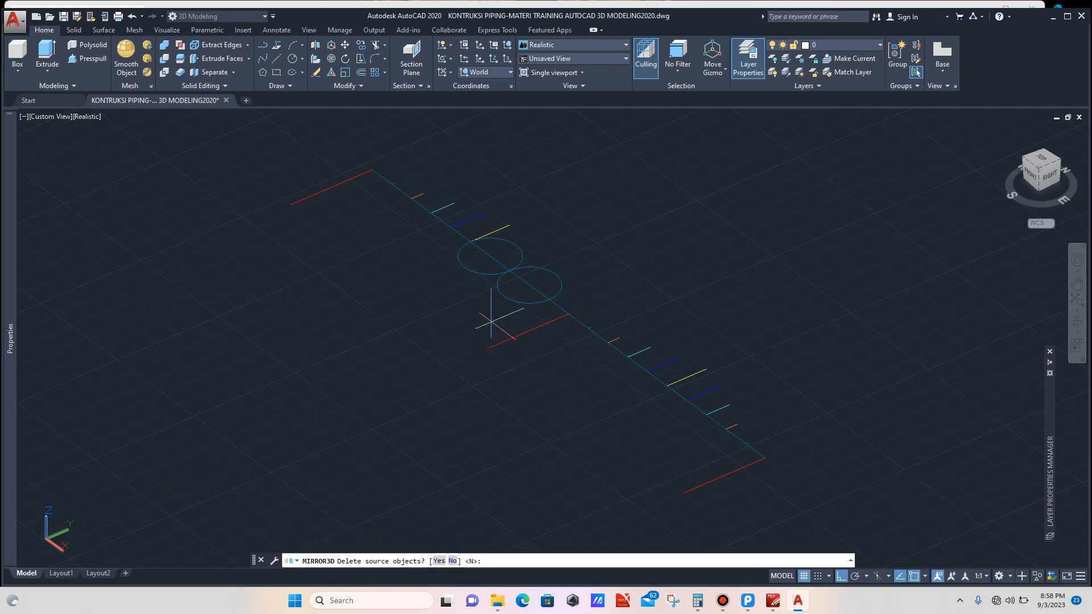
{"action": "key", "text": "Return"}
Step: Erase the two circles on the layout line near the middle red edge
{"action": "scroll", "coordinate": [530, 301], "scroll_direction": "up", "scroll_amount": 3}
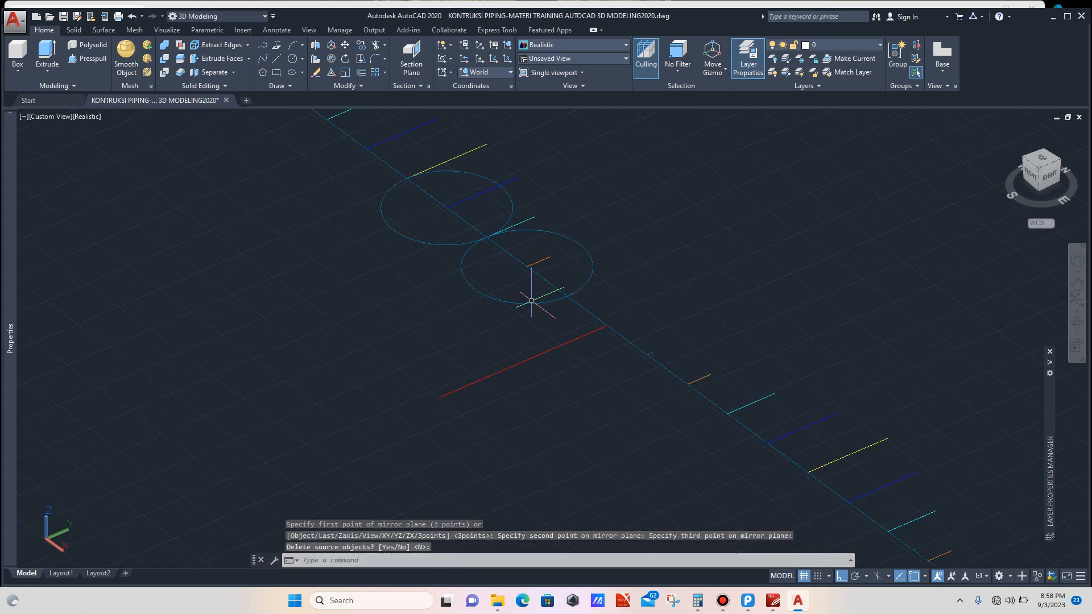
{"action": "left_click", "coordinate": [527, 298]}
{"action": "left_click", "coordinate": [498, 314]}
{"action": "left_click", "coordinate": [441, 231]}
{"action": "left_click", "coordinate": [404, 270]}
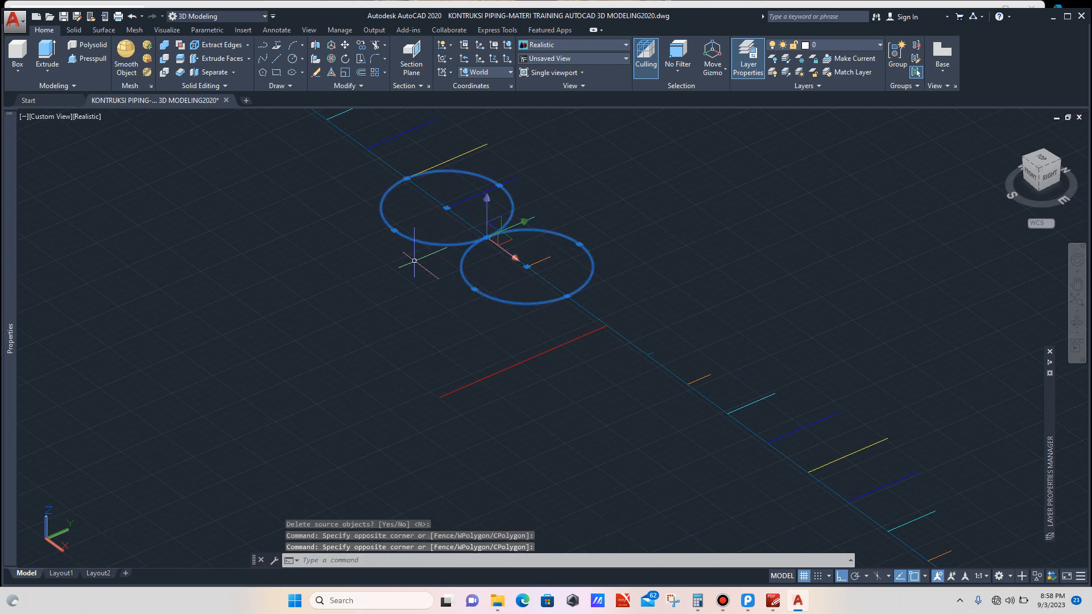
{"action": "key", "text": "Delete"}
{"action": "scroll", "coordinate": [432, 276], "scroll_direction": "down", "scroll_amount": 6}
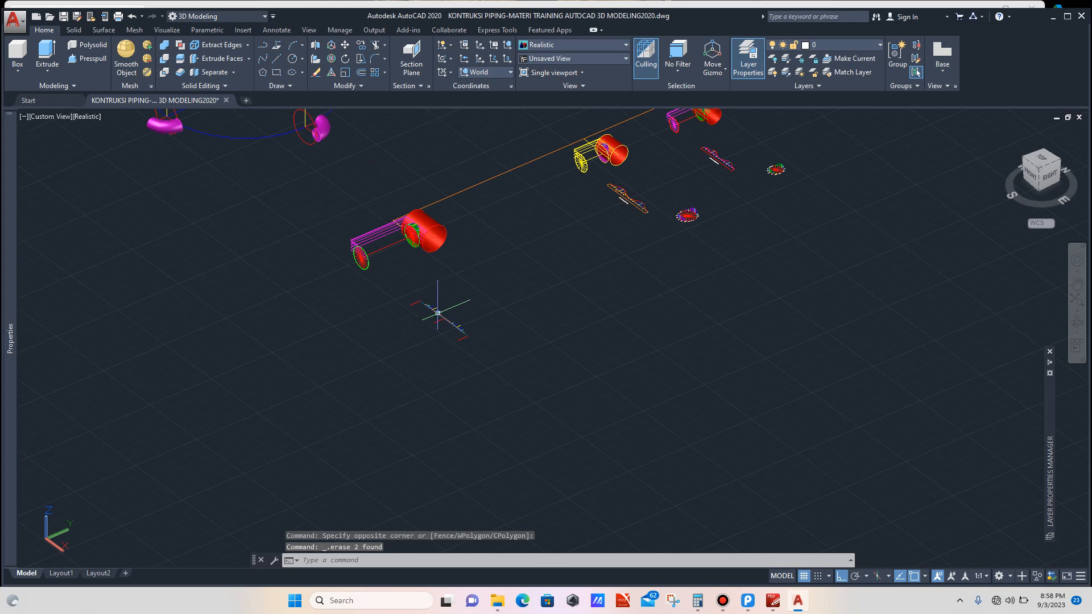
Step: Copy the ORDINAT #0 label from the original layout line onto three matching edge ends of the mirrored layout
{"action": "scroll", "coordinate": [639, 205], "scroll_direction": "up", "scroll_amount": 3}
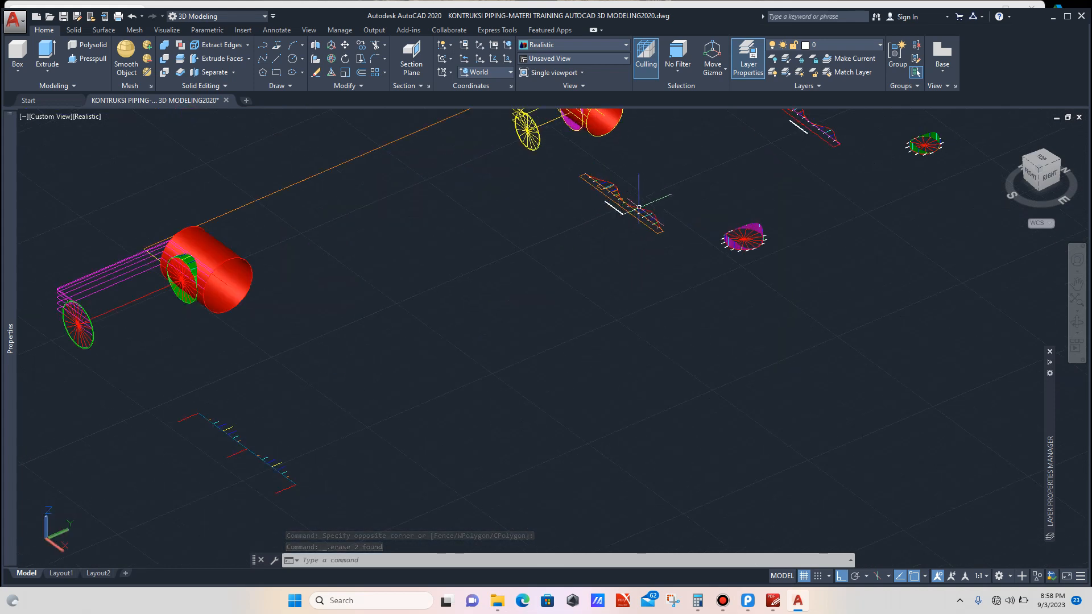
{"action": "scroll", "coordinate": [639, 207], "scroll_direction": "up", "scroll_amount": 6}
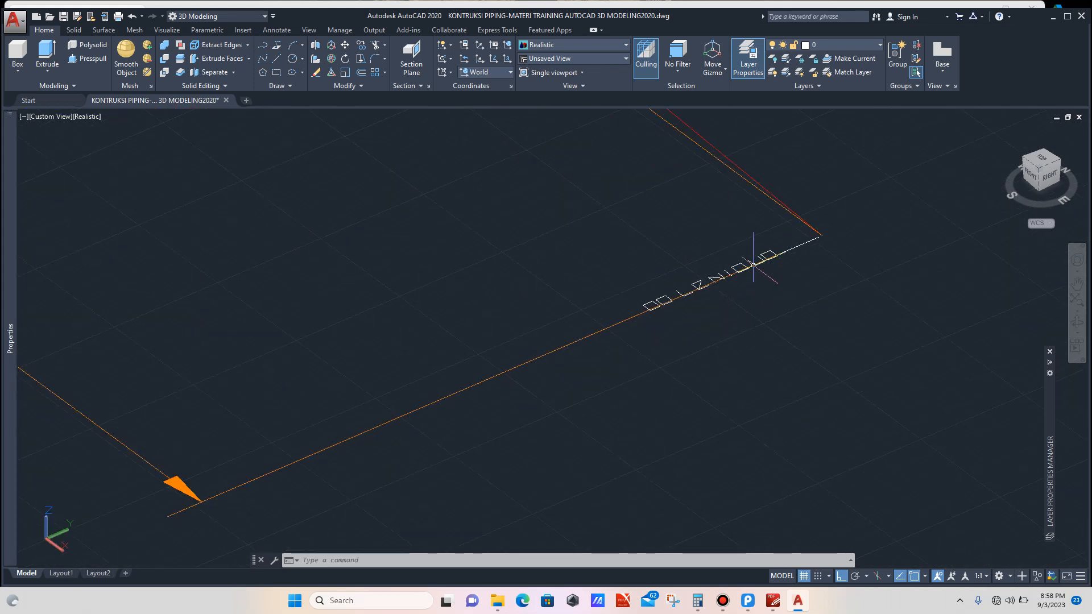
{"action": "scroll", "coordinate": [753, 265], "scroll_direction": "up", "scroll_amount": 4}
{"action": "left_click", "coordinate": [766, 233]}
{"action": "left_click", "coordinate": [749, 262]}
{"action": "scroll", "coordinate": [623, 265], "scroll_direction": "down", "scroll_amount": 5}
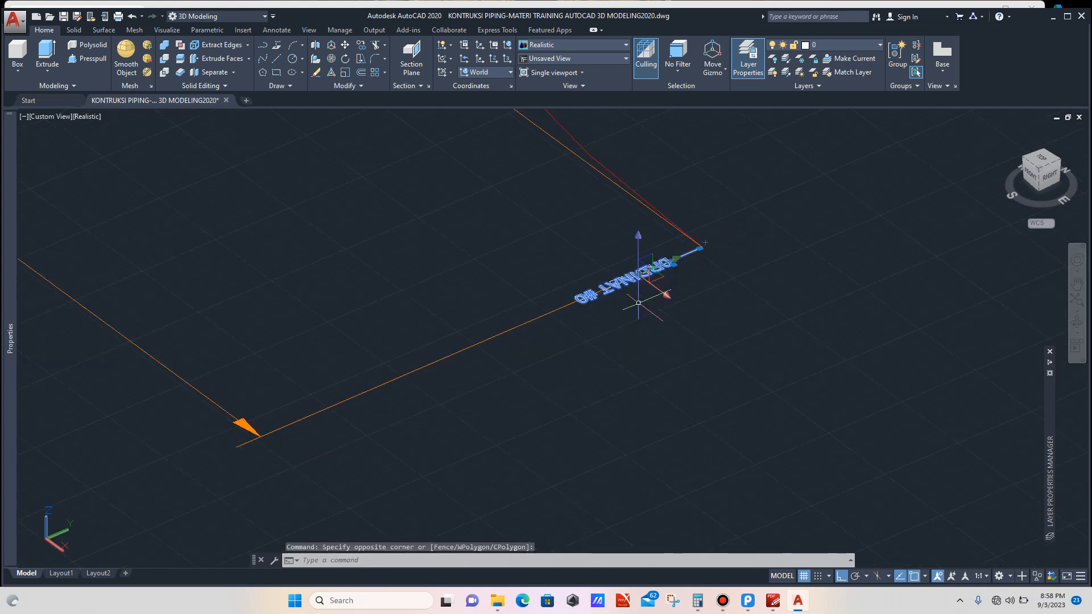
{"action": "type", "text": "c"}
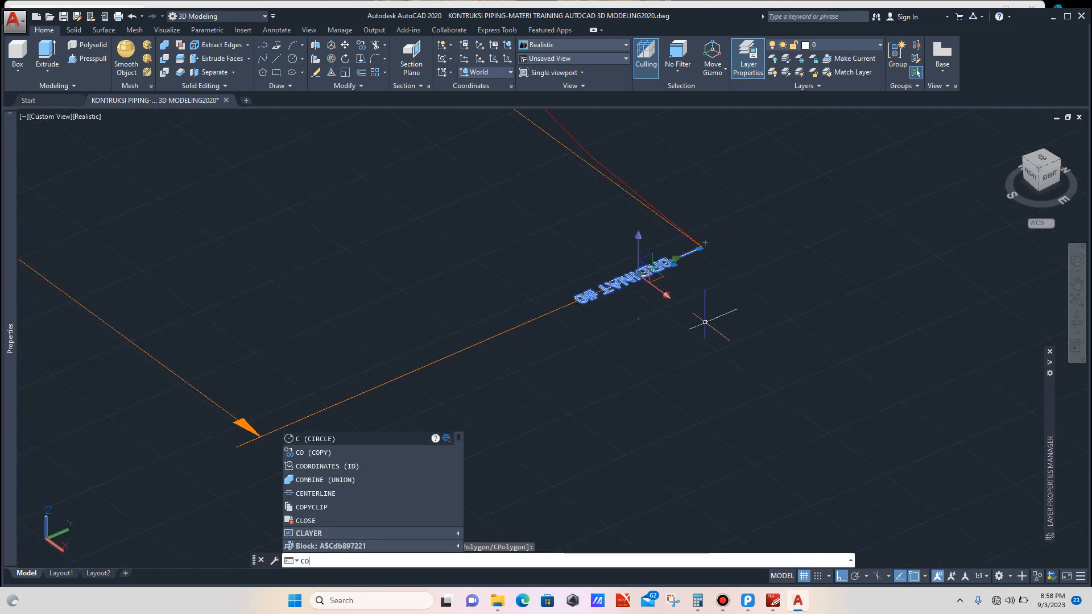
{"action": "type", "text": "o"}
{"action": "key", "text": "Return"}
{"action": "scroll", "coordinate": [677, 245], "scroll_direction": "up", "scroll_amount": 2}
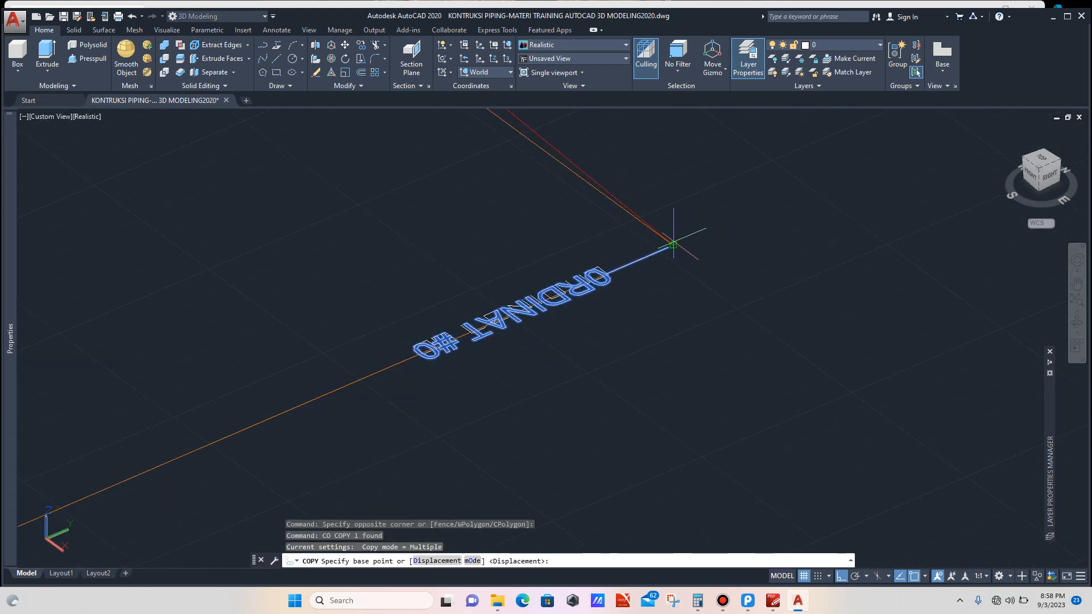
{"action": "left_click", "coordinate": [674, 245]}
{"action": "scroll", "coordinate": [724, 233], "scroll_direction": "down", "scroll_amount": 6}
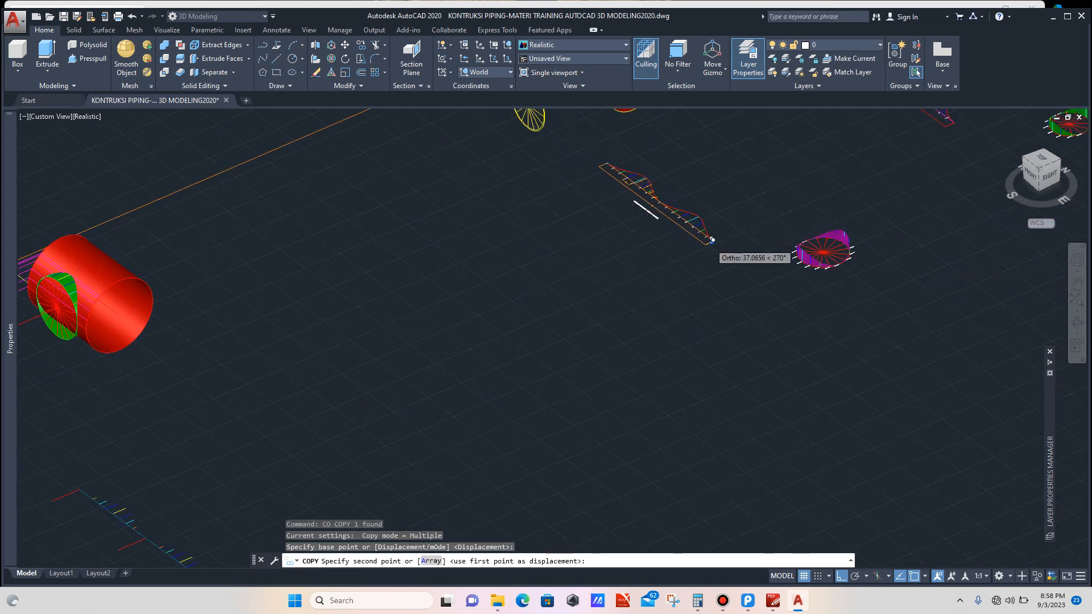
{"action": "scroll", "coordinate": [536, 309], "scroll_direction": "up", "scroll_amount": 8}
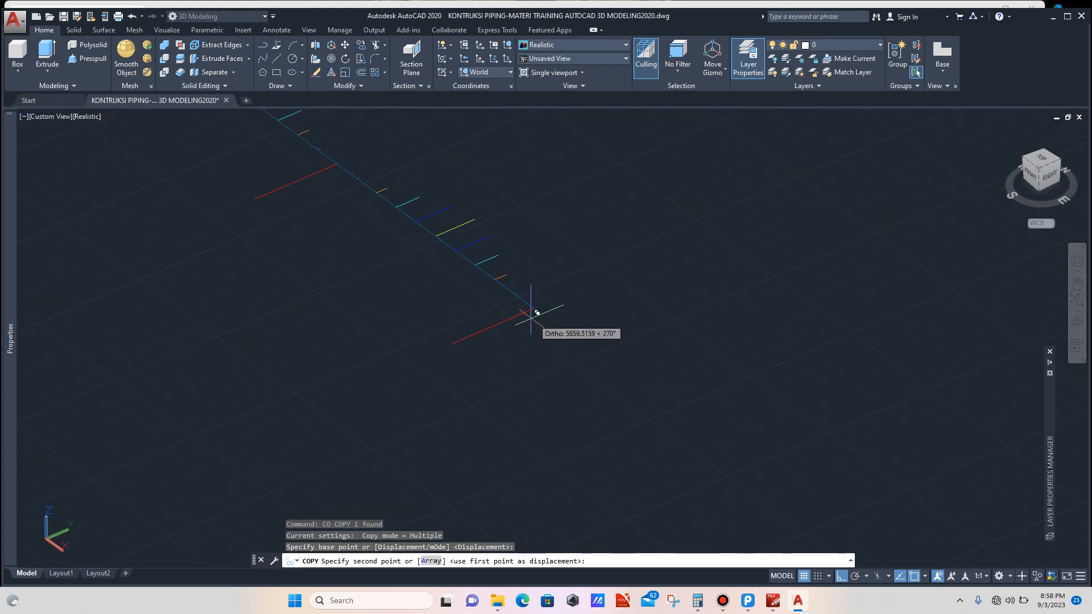
{"action": "scroll", "coordinate": [535, 307], "scroll_direction": "down", "scroll_amount": 5}
{"action": "scroll", "coordinate": [563, 321], "scroll_direction": "up", "scroll_amount": 6}
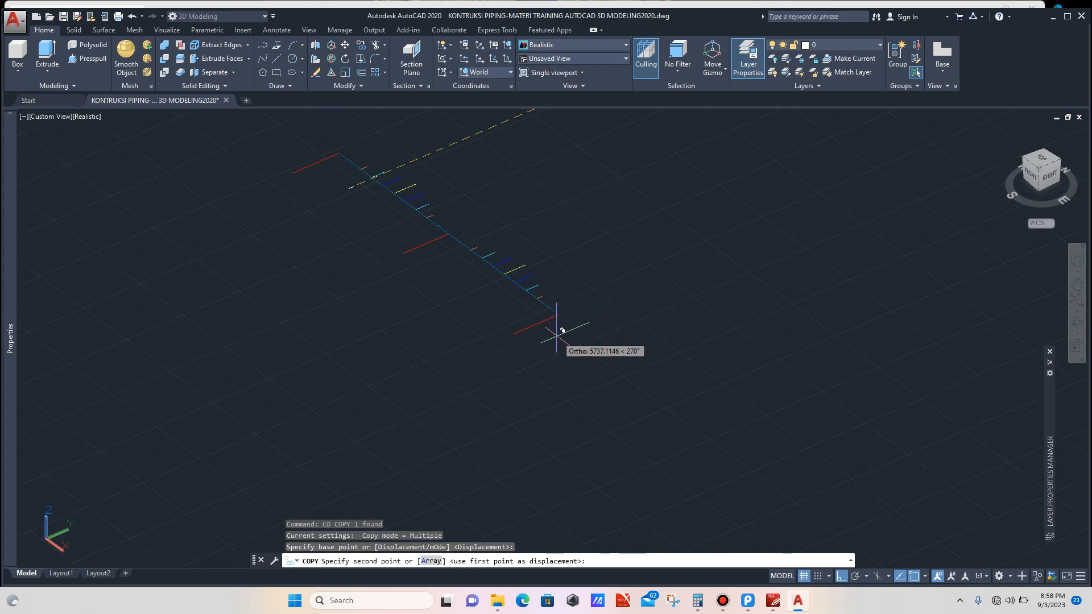
{"action": "scroll", "coordinate": [567, 312], "scroll_direction": "up", "scroll_amount": 4}
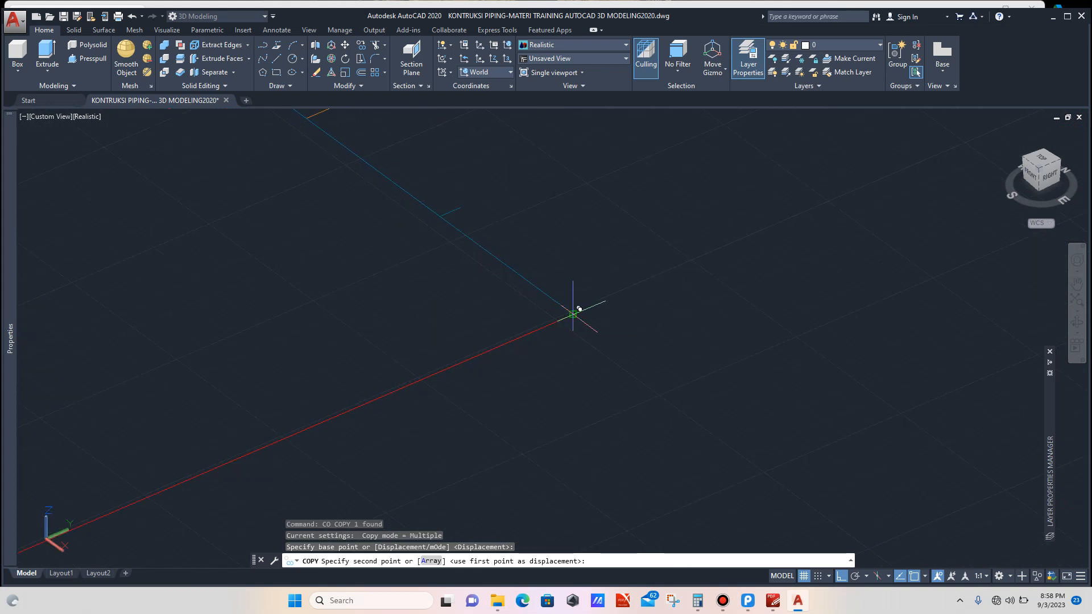
{"action": "left_click", "coordinate": [580, 309]}
{"action": "scroll", "coordinate": [609, 330], "scroll_direction": "down", "scroll_amount": 6}
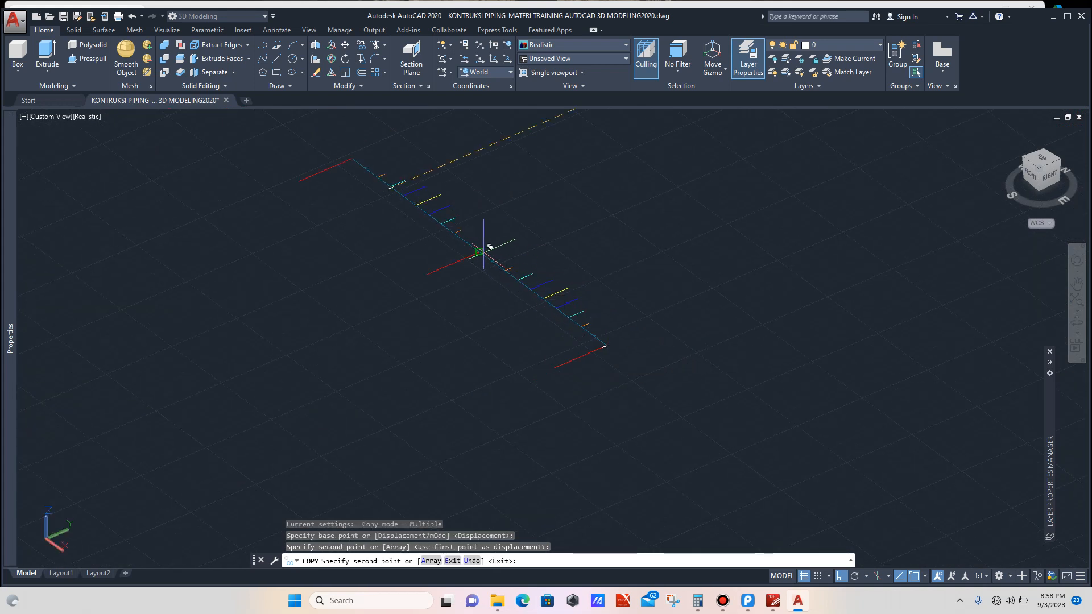
{"action": "scroll", "coordinate": [488, 246], "scroll_direction": "up", "scroll_amount": 3}
{"action": "scroll", "coordinate": [478, 241], "scroll_direction": "up", "scroll_amount": 4}
{"action": "left_click", "coordinate": [466, 259]}
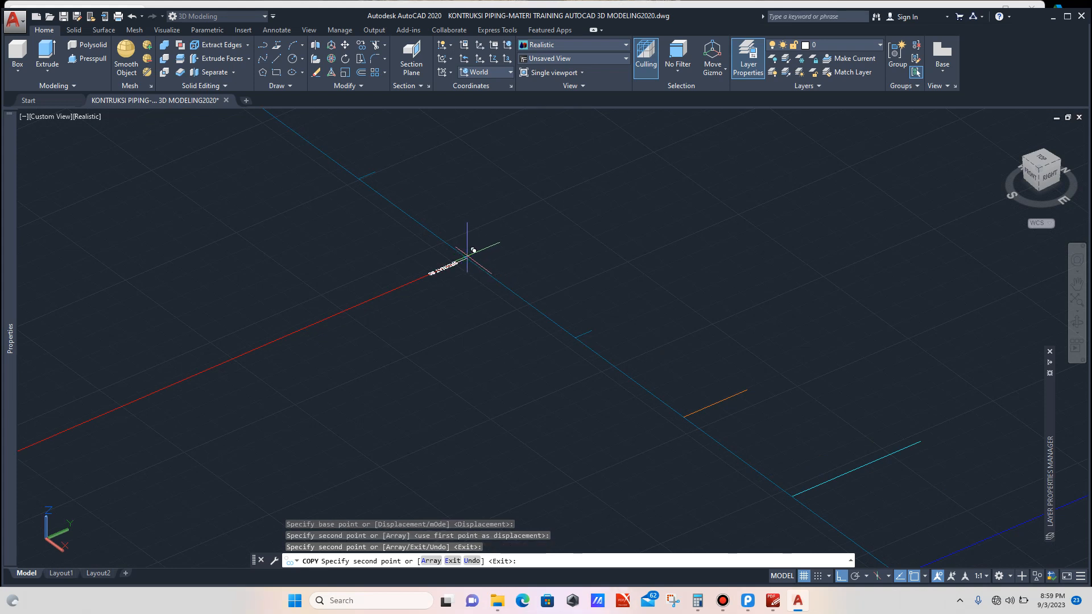
{"action": "scroll", "coordinate": [533, 335], "scroll_direction": "down", "scroll_amount": 10}
{"action": "scroll", "coordinate": [453, 275], "scroll_direction": "up", "scroll_amount": 4}
{"action": "scroll", "coordinate": [458, 268], "scroll_direction": "up", "scroll_amount": 3}
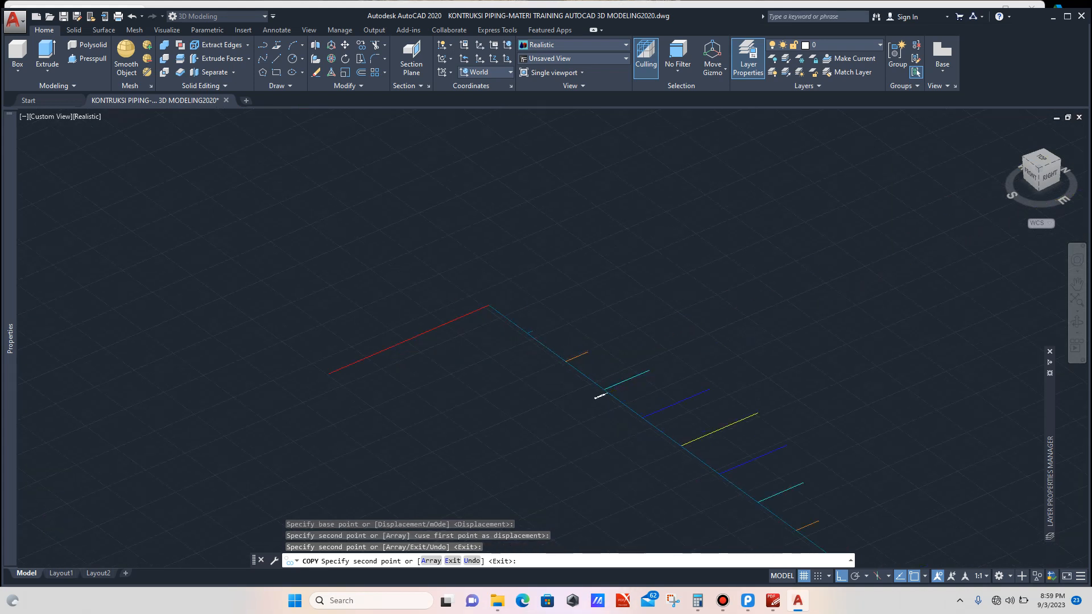
{"action": "left_click", "coordinate": [473, 293]}
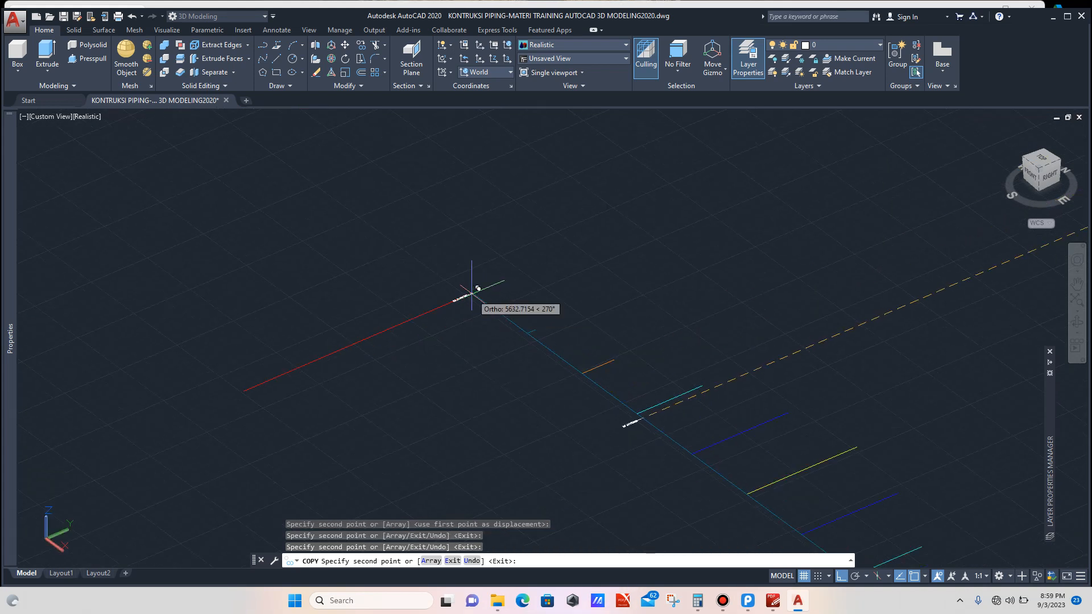
{"action": "key", "text": "Escape"}
Step: Copy the ORDINAT #1 label onto four matching edge ends of the mirrored layout
{"action": "scroll", "coordinate": [450, 296], "scroll_direction": "down", "scroll_amount": 6}
{"action": "scroll", "coordinate": [427, 305], "scroll_direction": "down", "scroll_amount": 2}
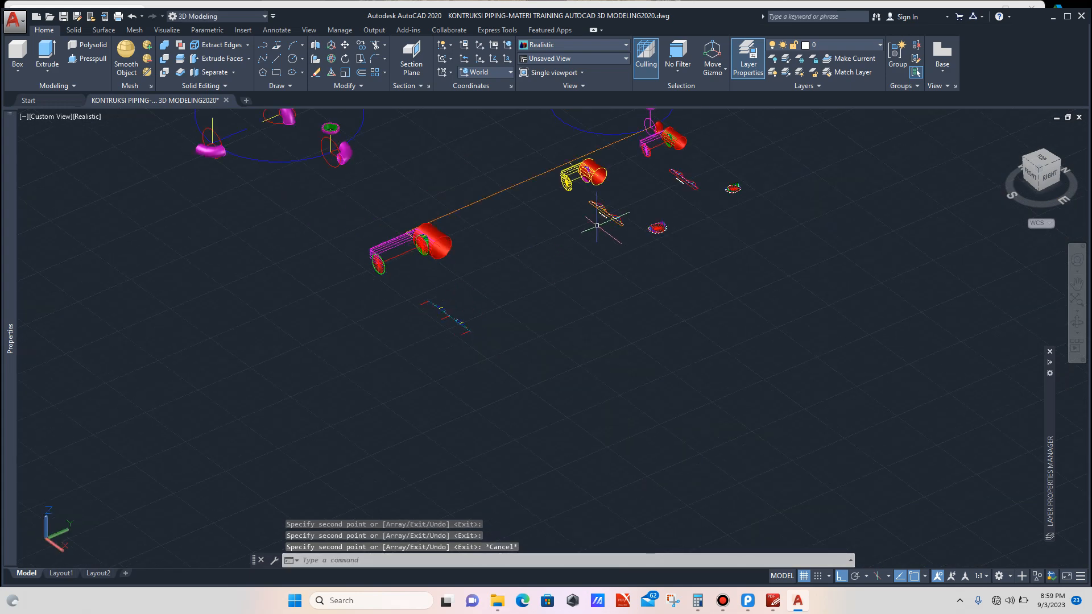
{"action": "scroll", "coordinate": [630, 200], "scroll_direction": "up", "scroll_amount": 10}
{"action": "scroll", "coordinate": [626, 313], "scroll_direction": "up", "scroll_amount": 8}
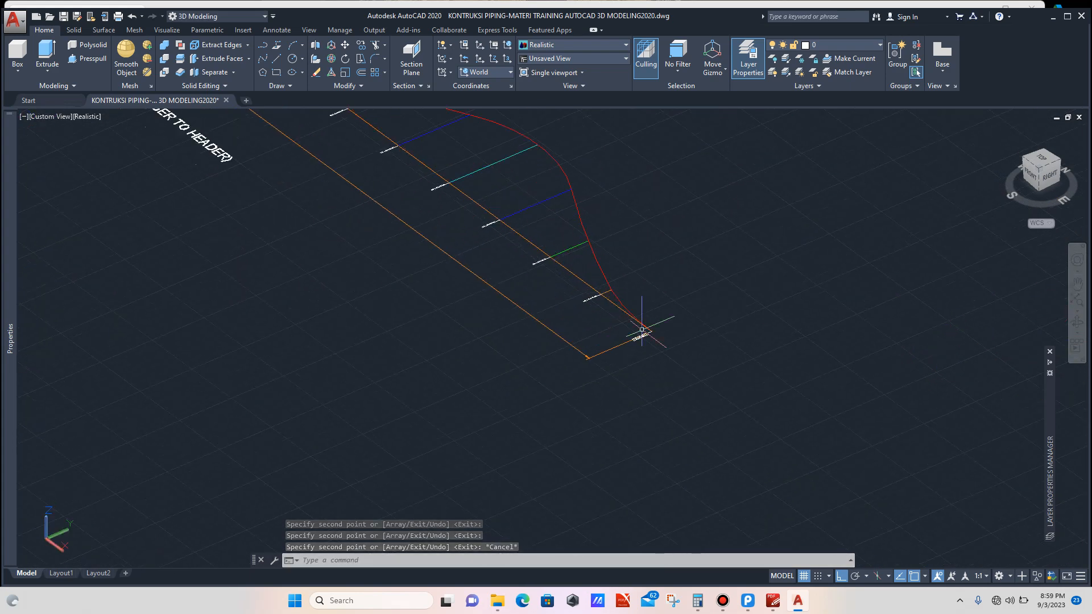
{"action": "left_click", "coordinate": [521, 244]}
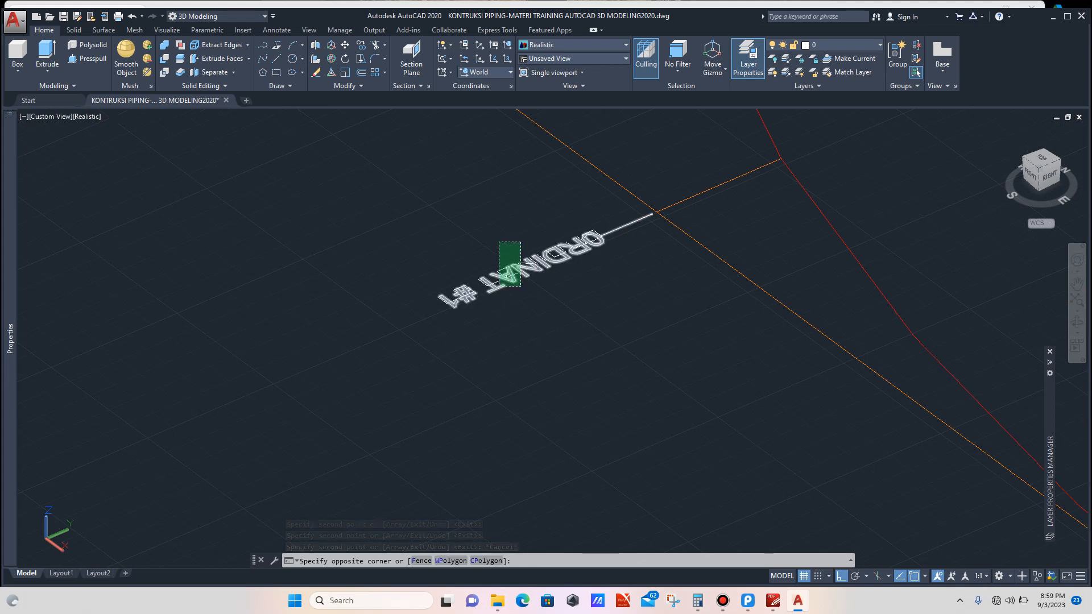
{"action": "left_click", "coordinate": [500, 286]}
{"action": "type", "text": "m"}
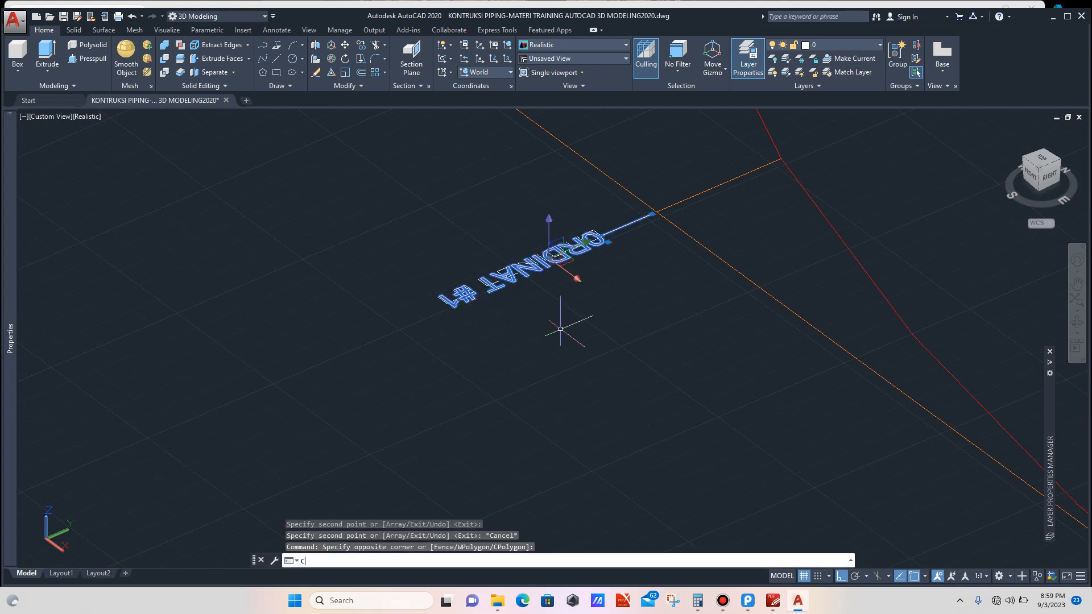
{"action": "type", "text": "o"}
{"action": "key", "text": "Return"}
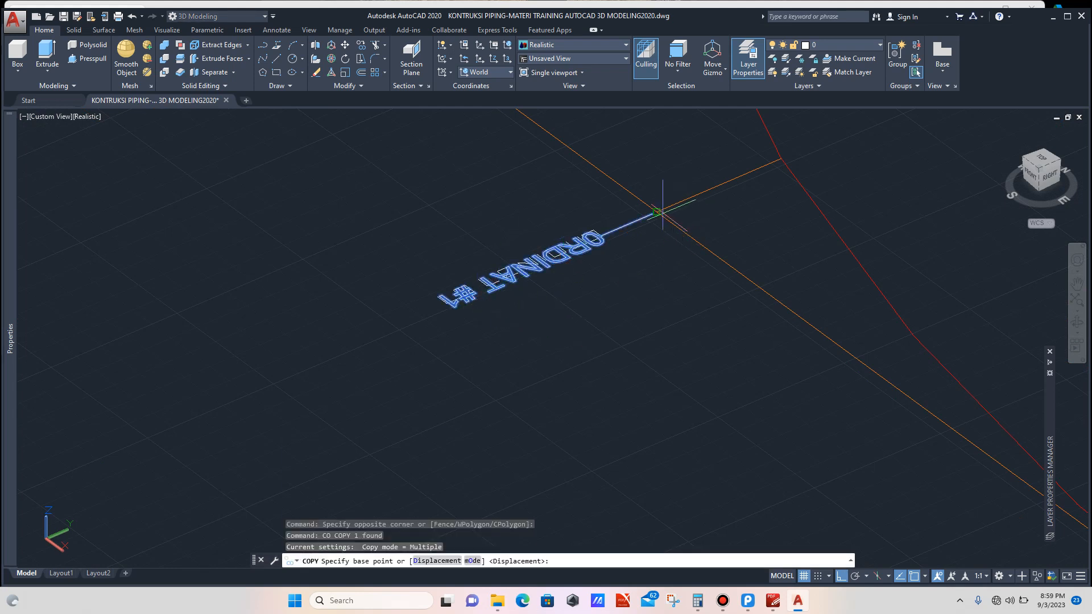
{"action": "left_click", "coordinate": [657, 211]}
{"action": "scroll", "coordinate": [647, 237], "scroll_direction": "down", "scroll_amount": 5}
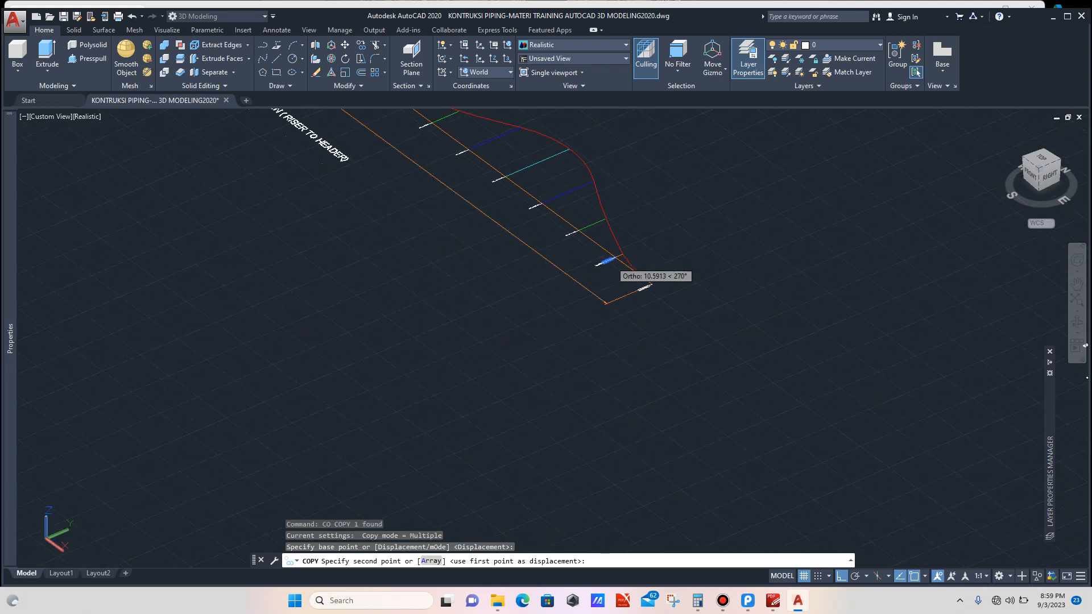
{"action": "scroll", "coordinate": [606, 259], "scroll_direction": "down", "scroll_amount": 3}
{"action": "scroll", "coordinate": [438, 377], "scroll_direction": "up", "scroll_amount": 8}
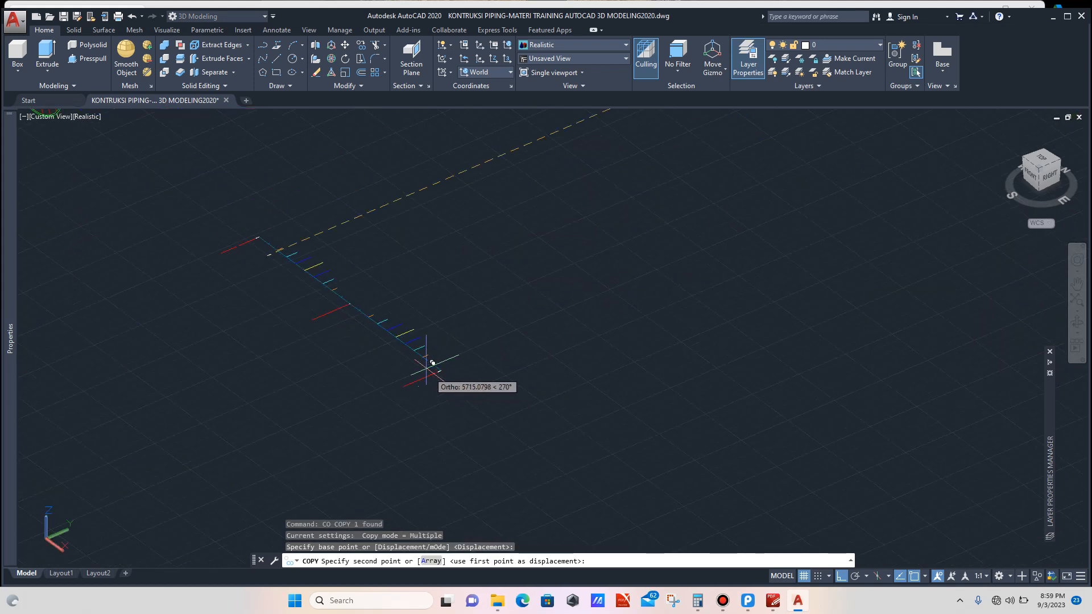
{"action": "scroll", "coordinate": [441, 368], "scroll_direction": "up", "scroll_amount": 5}
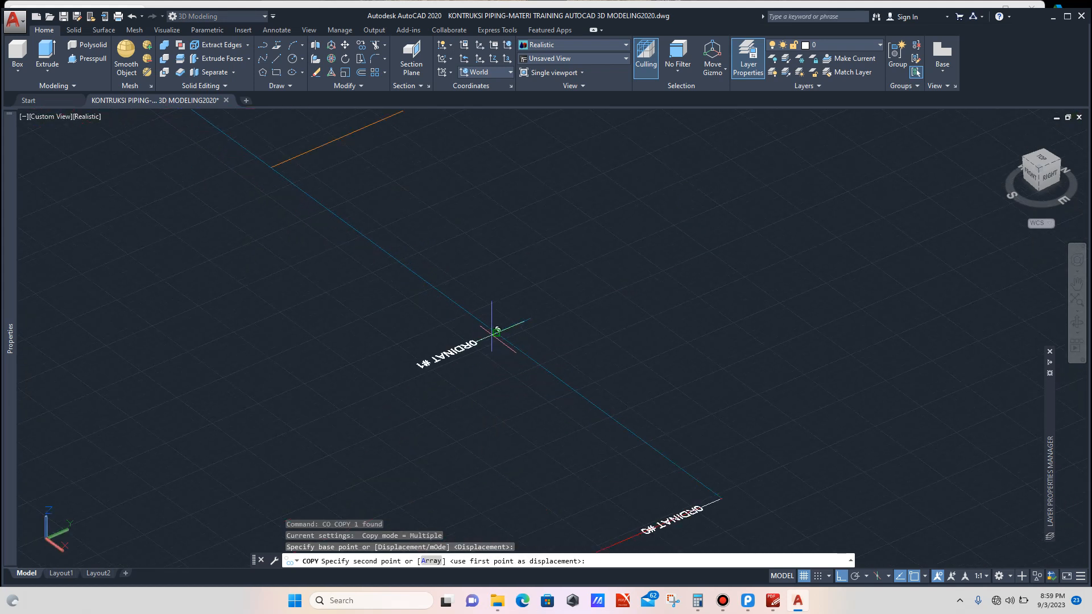
{"action": "left_click", "coordinate": [498, 333]}
{"action": "scroll", "coordinate": [512, 370], "scroll_direction": "down", "scroll_amount": 4}
{"action": "scroll", "coordinate": [488, 348], "scroll_direction": "up", "scroll_amount": 2}
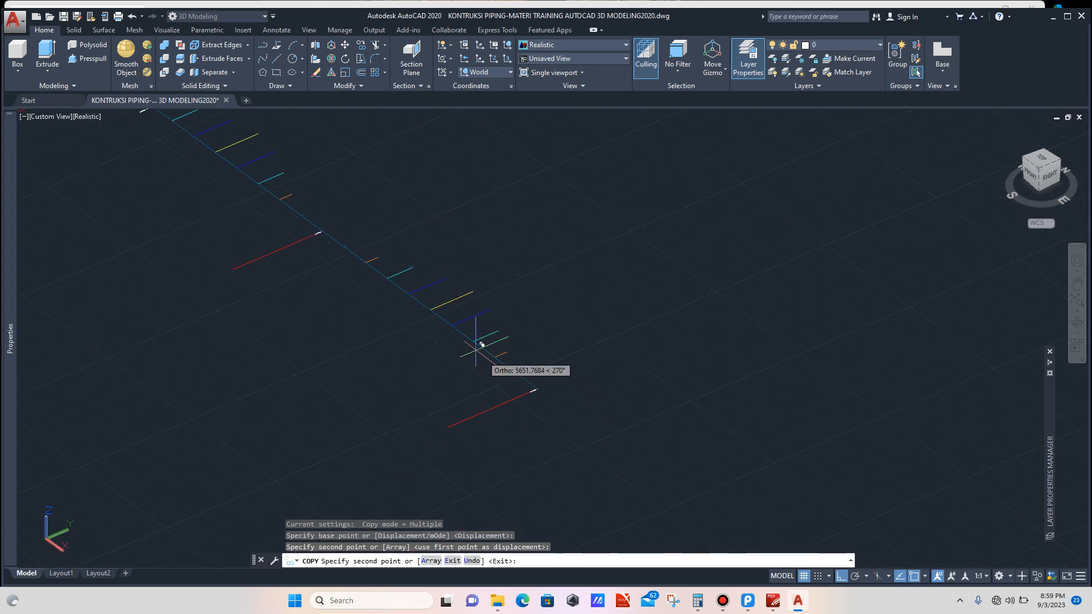
{"action": "scroll", "coordinate": [336, 238], "scroll_direction": "up", "scroll_amount": 5}
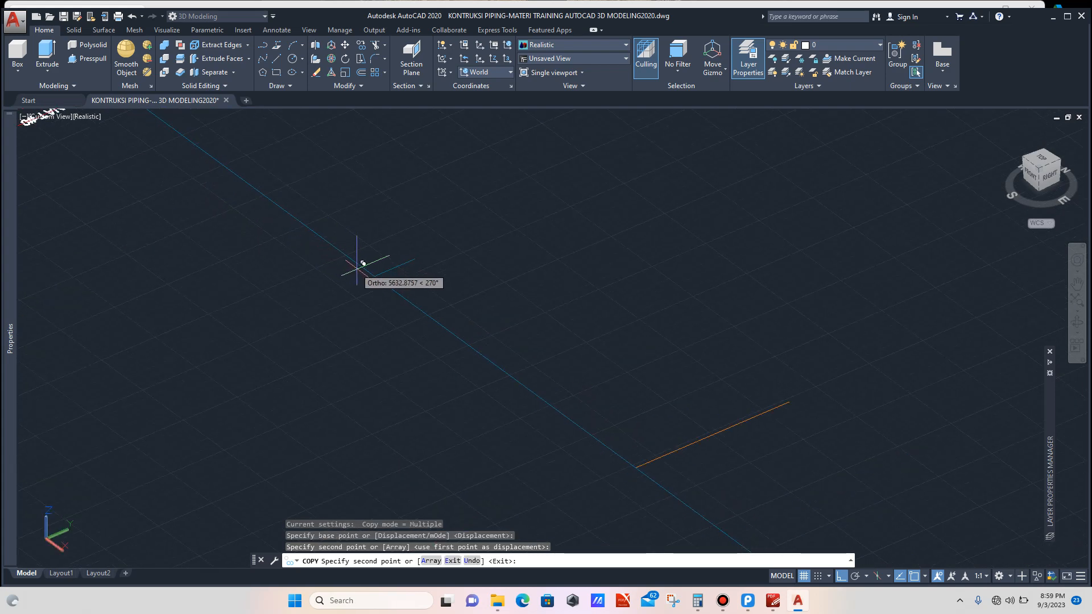
{"action": "left_click", "coordinate": [373, 277]}
{"action": "scroll", "coordinate": [509, 367], "scroll_direction": "down", "scroll_amount": 7}
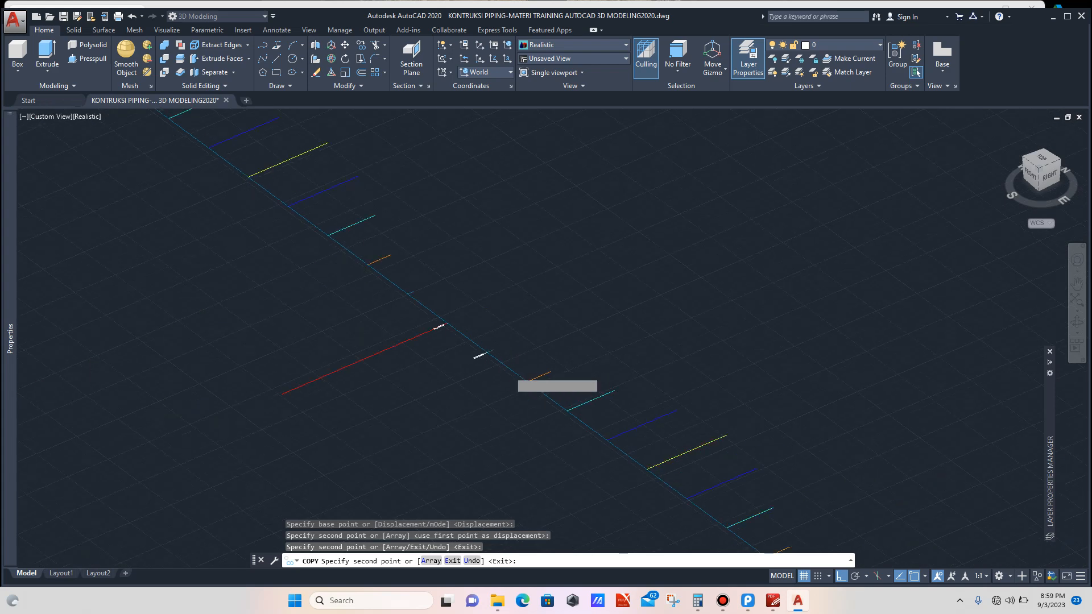
{"action": "scroll", "coordinate": [412, 306], "scroll_direction": "up", "scroll_amount": 4}
{"action": "scroll", "coordinate": [423, 310], "scroll_direction": "up", "scroll_amount": 3}
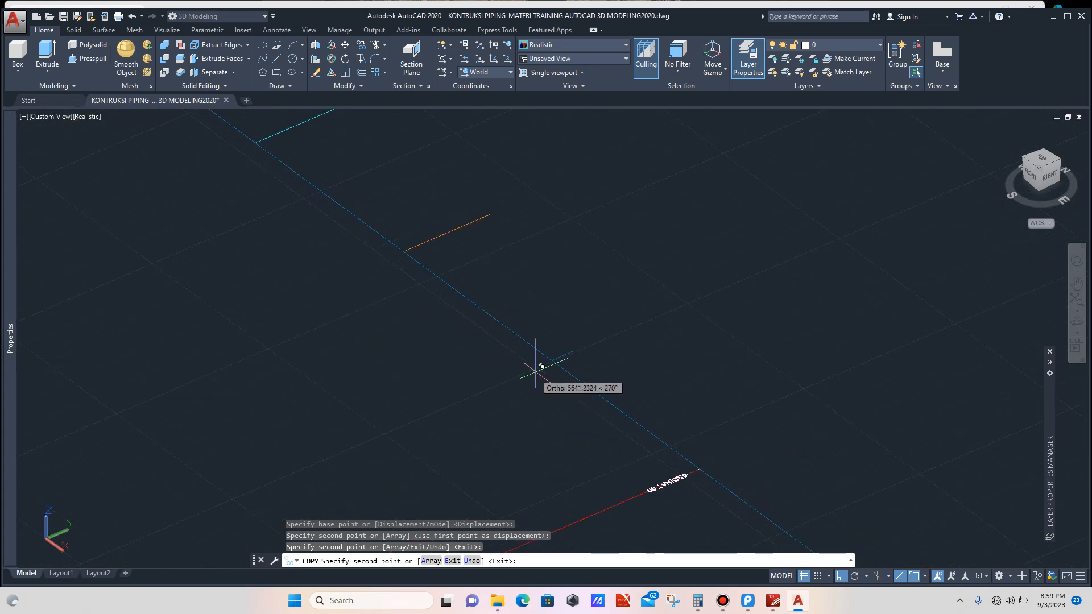
{"action": "left_click", "coordinate": [551, 360]}
{"action": "scroll", "coordinate": [566, 408], "scroll_direction": "down", "scroll_amount": 9}
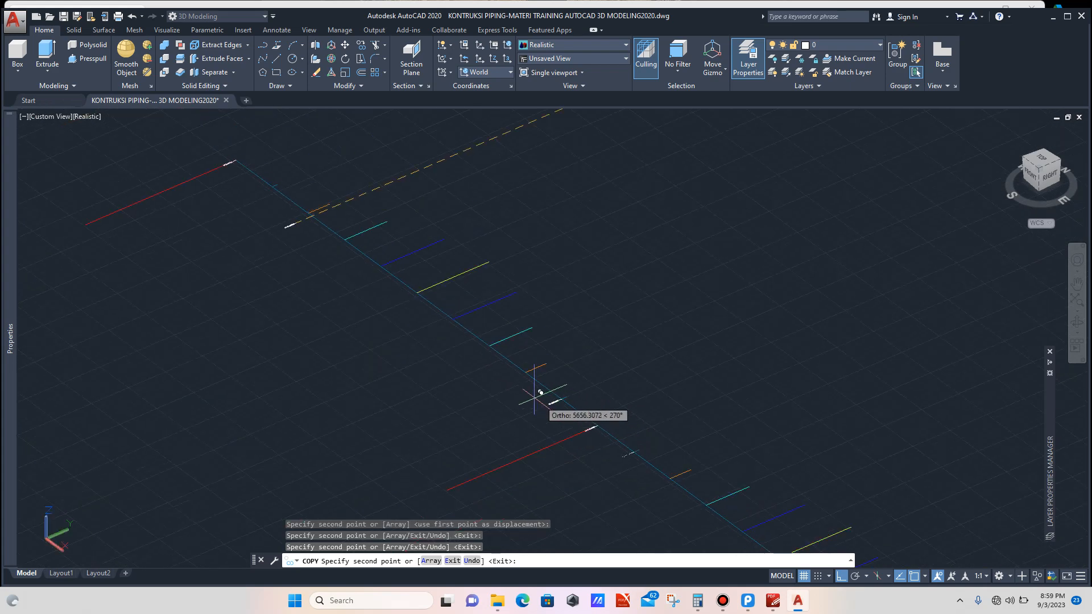
{"action": "scroll", "coordinate": [447, 327], "scroll_direction": "up", "scroll_amount": 4}
{"action": "scroll", "coordinate": [427, 303], "scroll_direction": "up", "scroll_amount": 3}
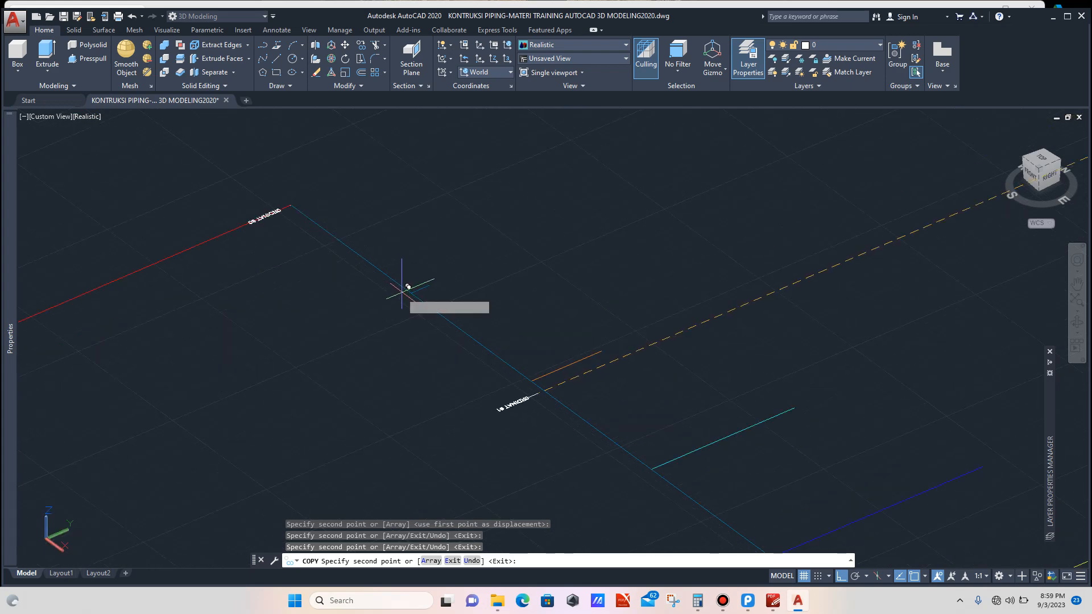
{"action": "left_click", "coordinate": [419, 287]}
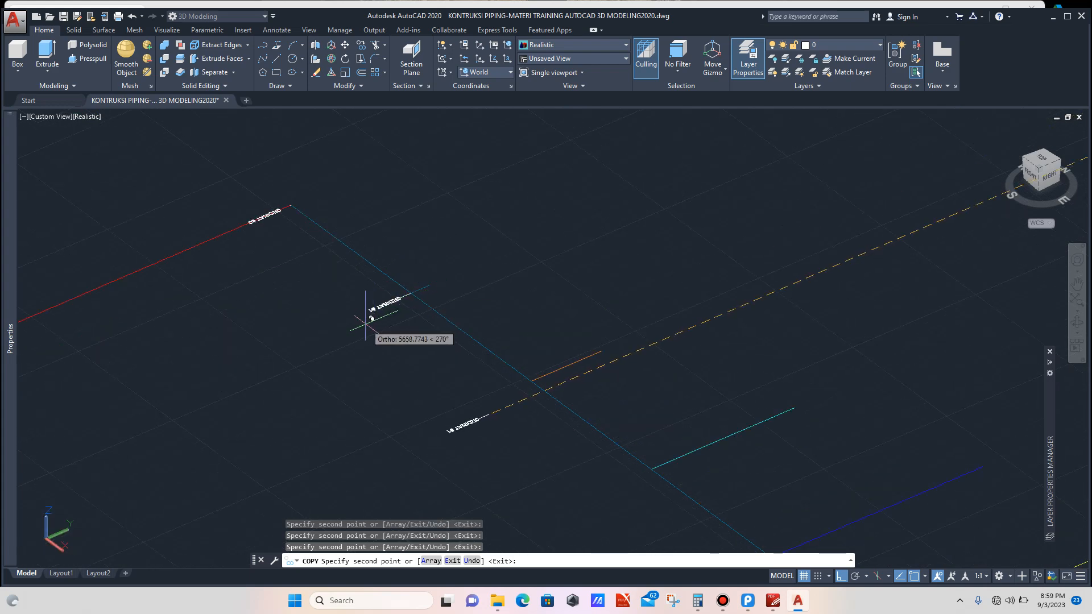
{"action": "key", "text": "Escape"}
{"action": "scroll", "coordinate": [349, 315], "scroll_direction": "down", "scroll_amount": 6}
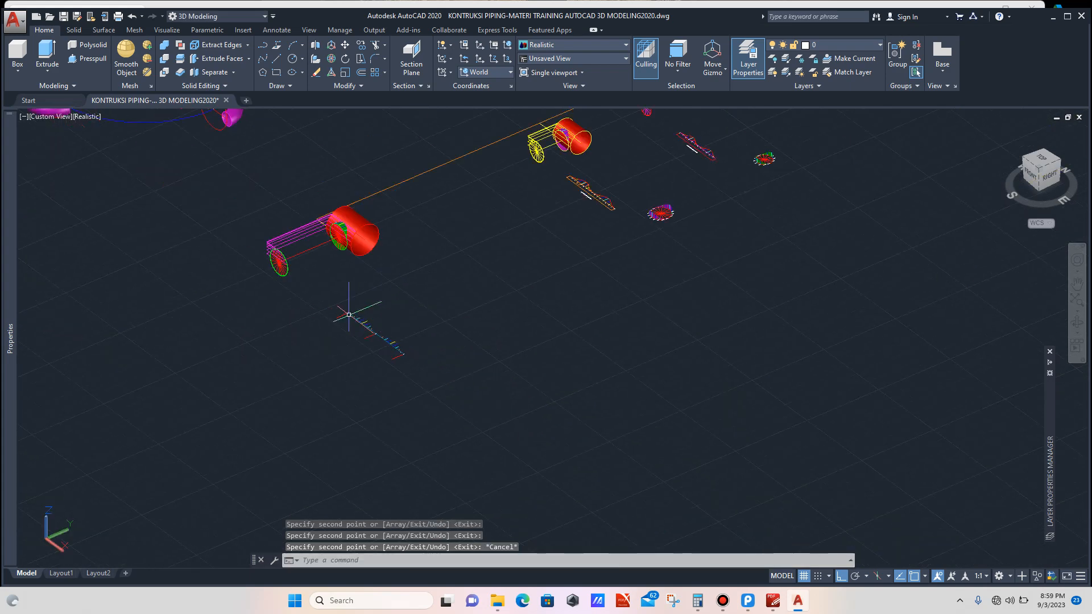
{"action": "scroll", "coordinate": [597, 192], "scroll_direction": "up", "scroll_amount": 10}
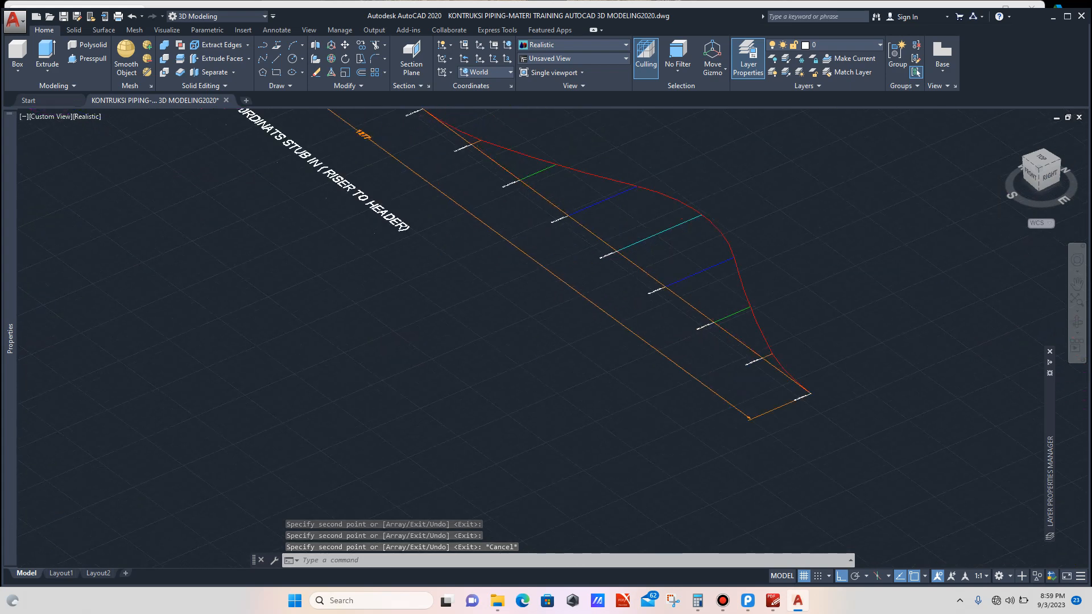
{"action": "scroll", "coordinate": [694, 320], "scroll_direction": "up", "scroll_amount": 3}
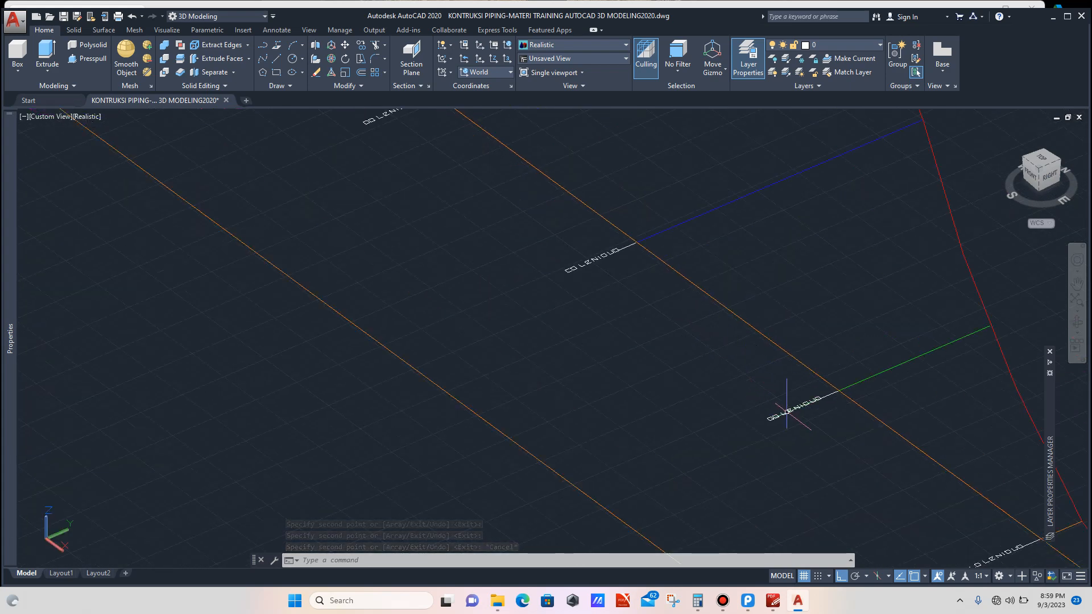
{"action": "scroll", "coordinate": [786, 408], "scroll_direction": "up", "scroll_amount": 3}
{"action": "scroll", "coordinate": [771, 385], "scroll_direction": "down", "scroll_amount": 4}
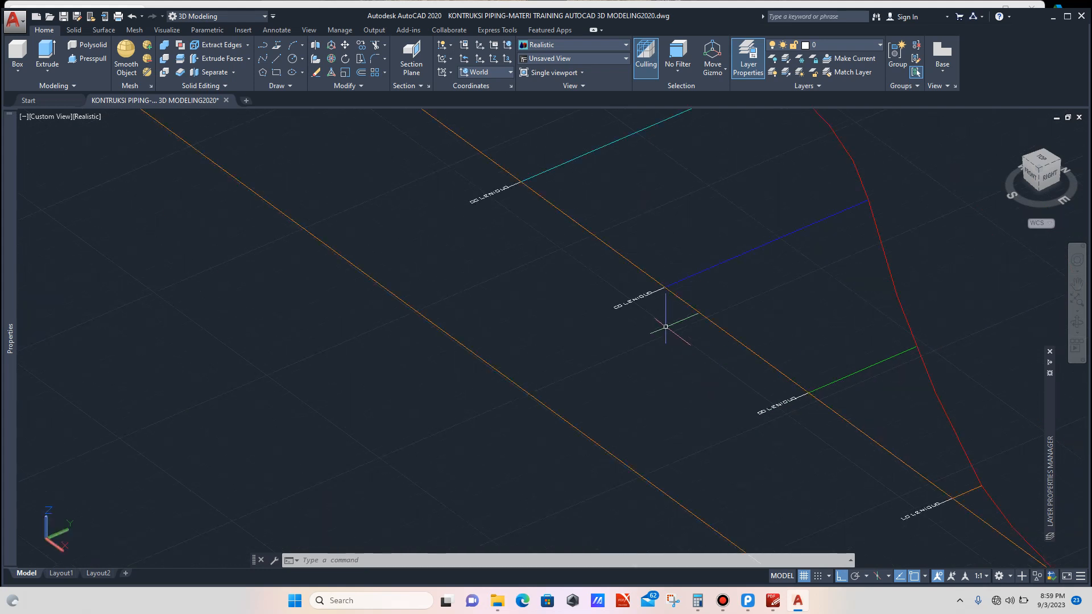
{"action": "scroll", "coordinate": [665, 327], "scroll_direction": "up", "scroll_amount": 4}
{"action": "left_click", "coordinate": [592, 263]}
{"action": "left_click", "coordinate": [579, 291]}
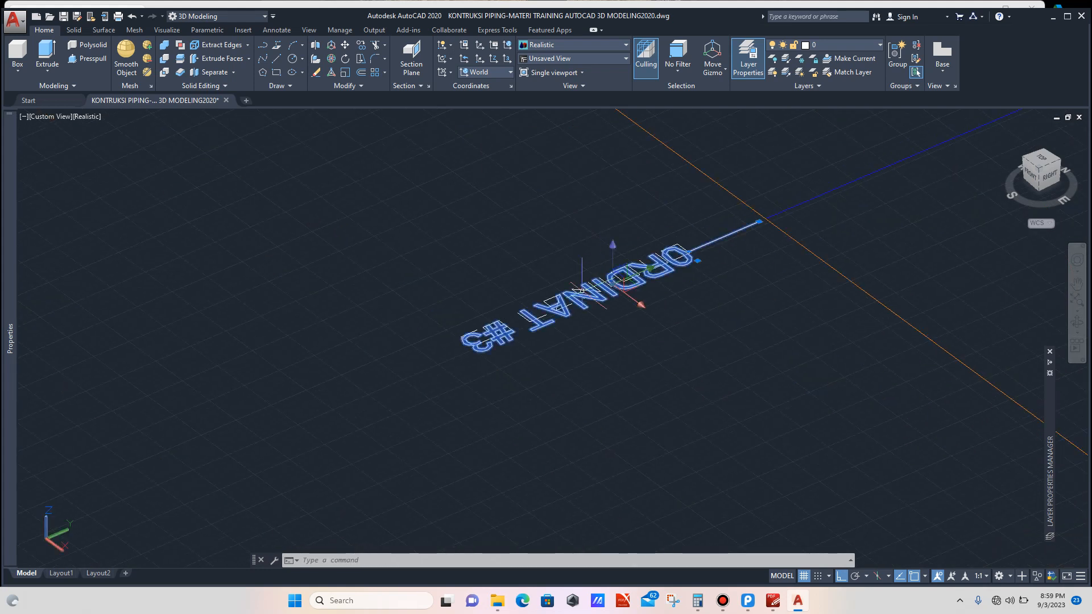
{"action": "scroll", "coordinate": [522, 291], "scroll_direction": "down", "scroll_amount": 5}
{"action": "key", "text": "Escape"}
Step: Copy the ORDINAT #2 label from the original layout line onto three matching edge ends of the mirrored layout
{"action": "scroll", "coordinate": [660, 399], "scroll_direction": "up", "scroll_amount": 3}
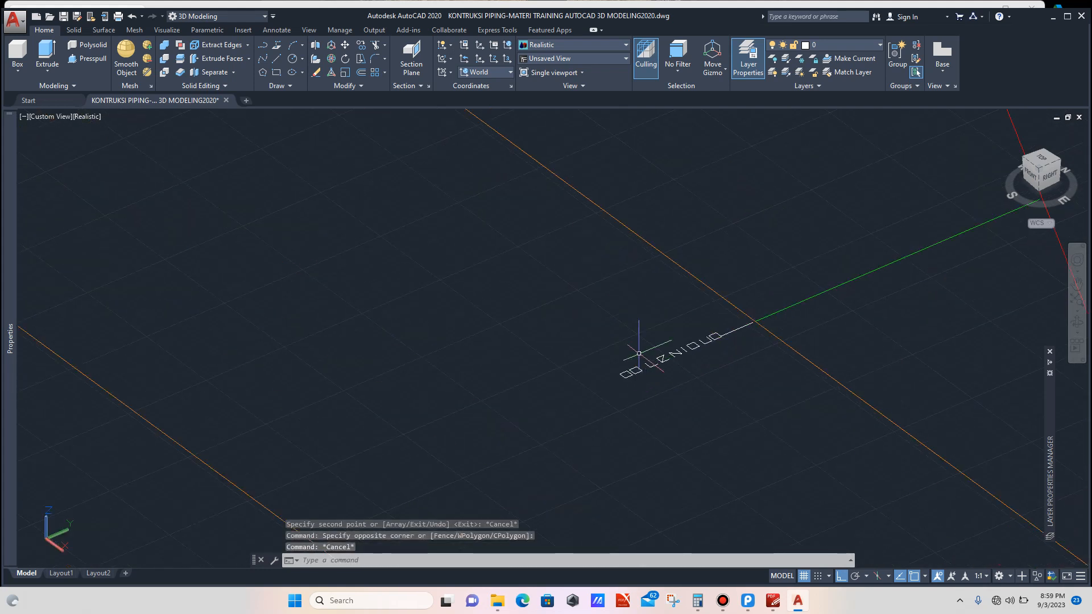
{"action": "left_click", "coordinate": [640, 353]}
{"action": "left_click", "coordinate": [615, 342]}
{"action": "type", "text": "c"}
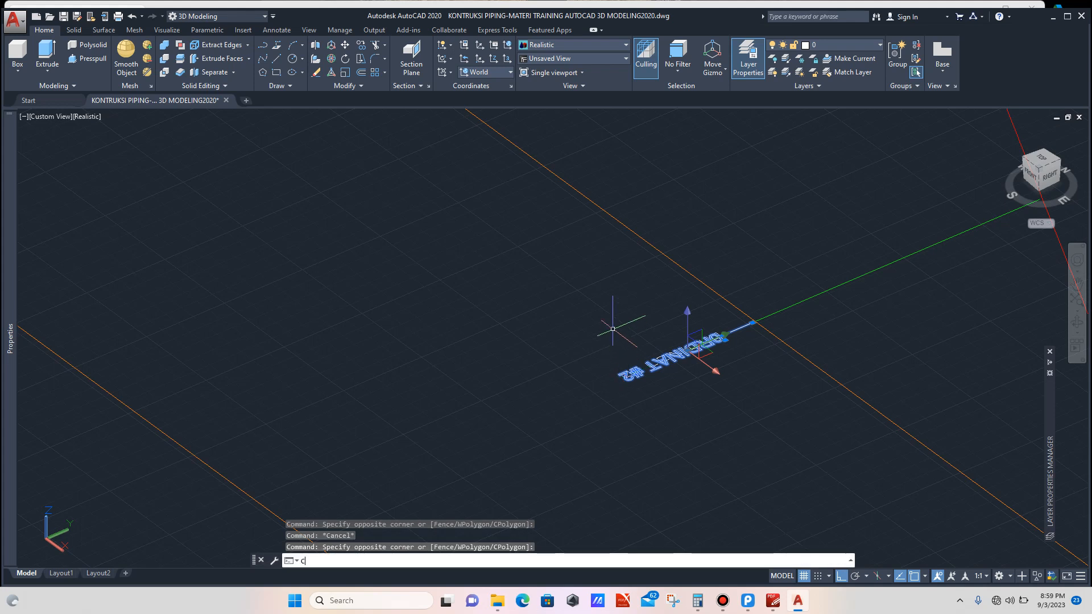
{"action": "type", "text": "o"}
{"action": "key", "text": "Return"}
{"action": "scroll", "coordinate": [751, 320], "scroll_direction": "up", "scroll_amount": 3}
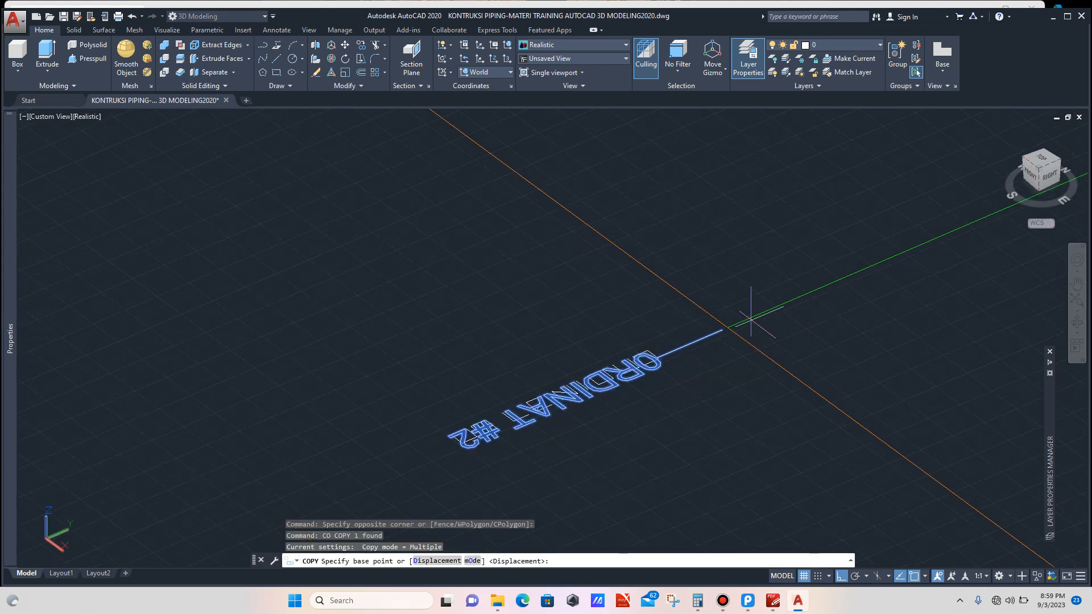
{"action": "left_click", "coordinate": [727, 327]}
{"action": "scroll", "coordinate": [683, 319], "scroll_direction": "down", "scroll_amount": 8}
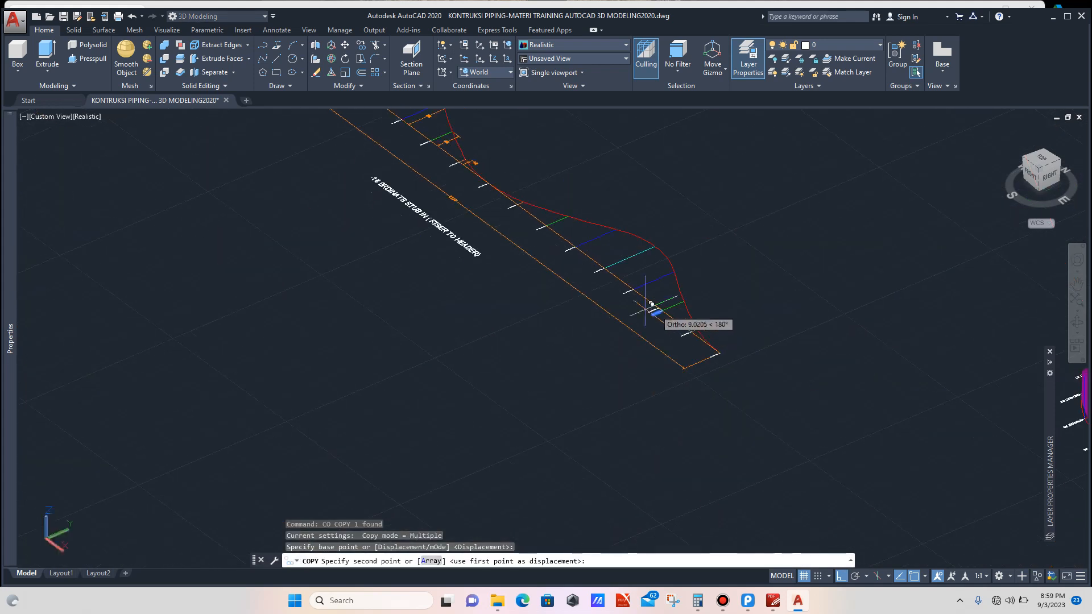
{"action": "scroll", "coordinate": [514, 393], "scroll_direction": "up", "scroll_amount": 8}
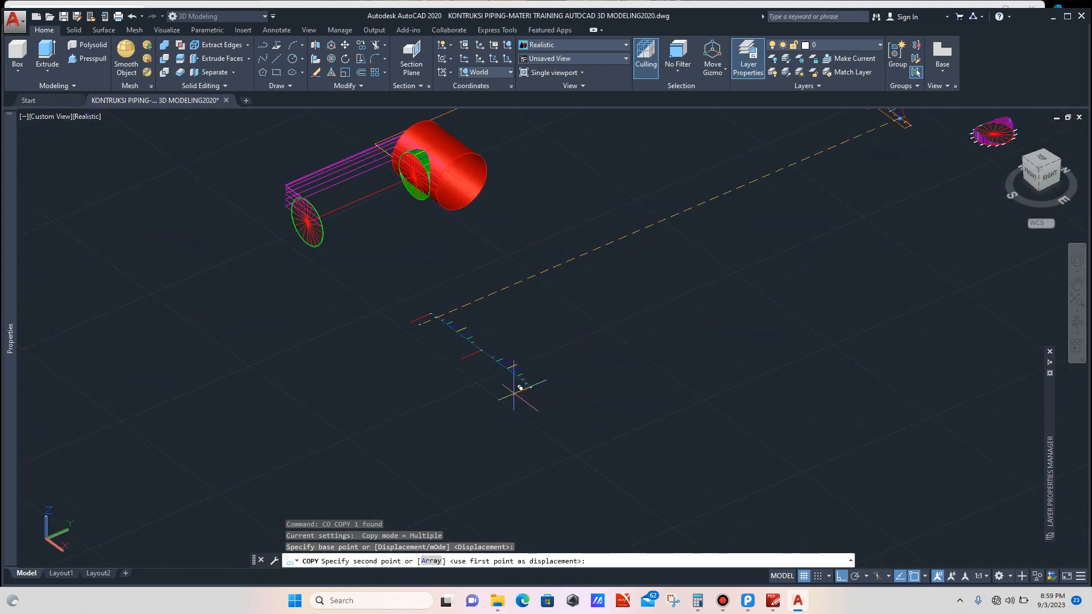
{"action": "scroll", "coordinate": [534, 329], "scroll_direction": "up", "scroll_amount": 3}
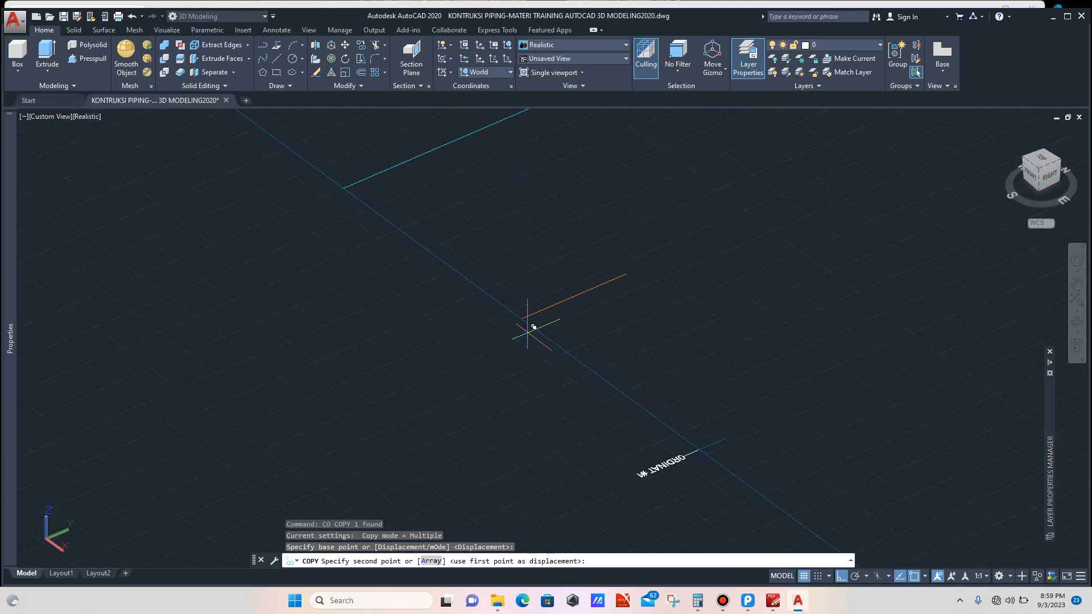
{"action": "scroll", "coordinate": [523, 335], "scroll_direction": "up", "scroll_amount": 5}
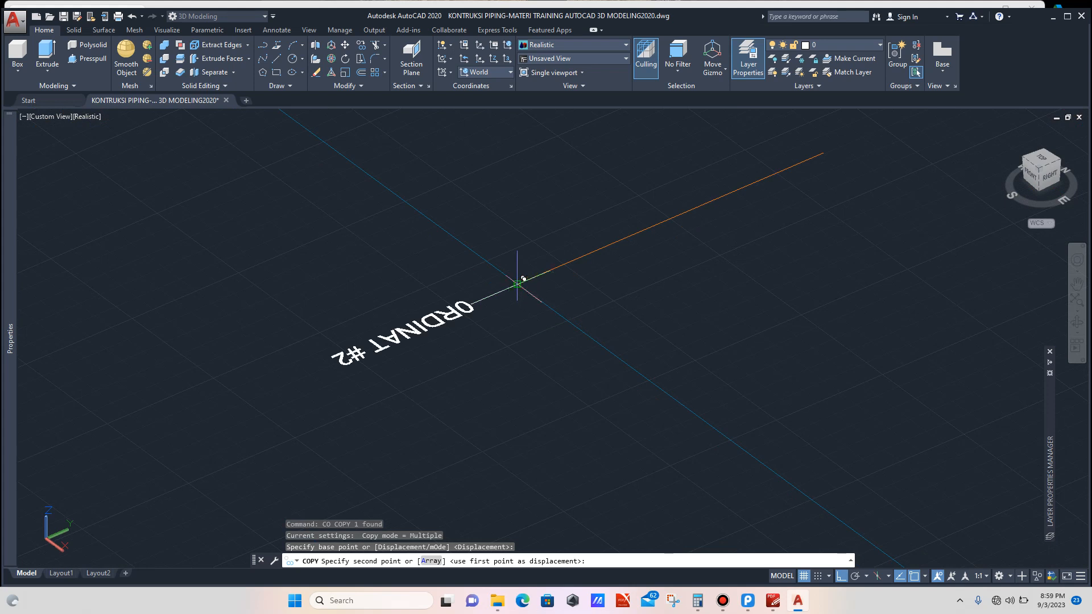
{"action": "left_click", "coordinate": [519, 283]}
{"action": "scroll", "coordinate": [568, 375], "scroll_direction": "down", "scroll_amount": 8}
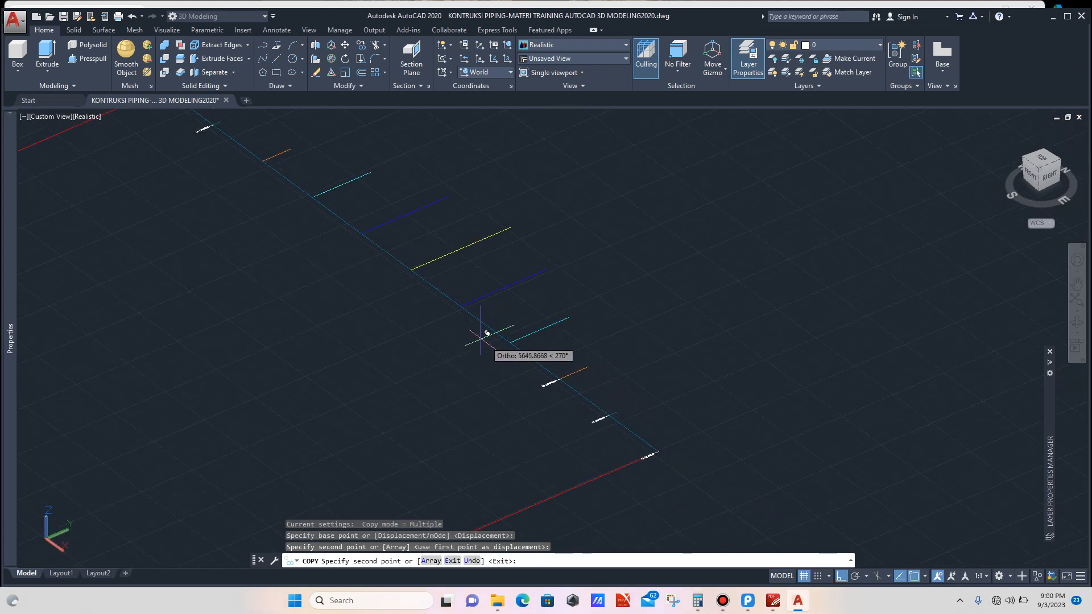
{"action": "scroll", "coordinate": [435, 305], "scroll_direction": "up", "scroll_amount": 6}
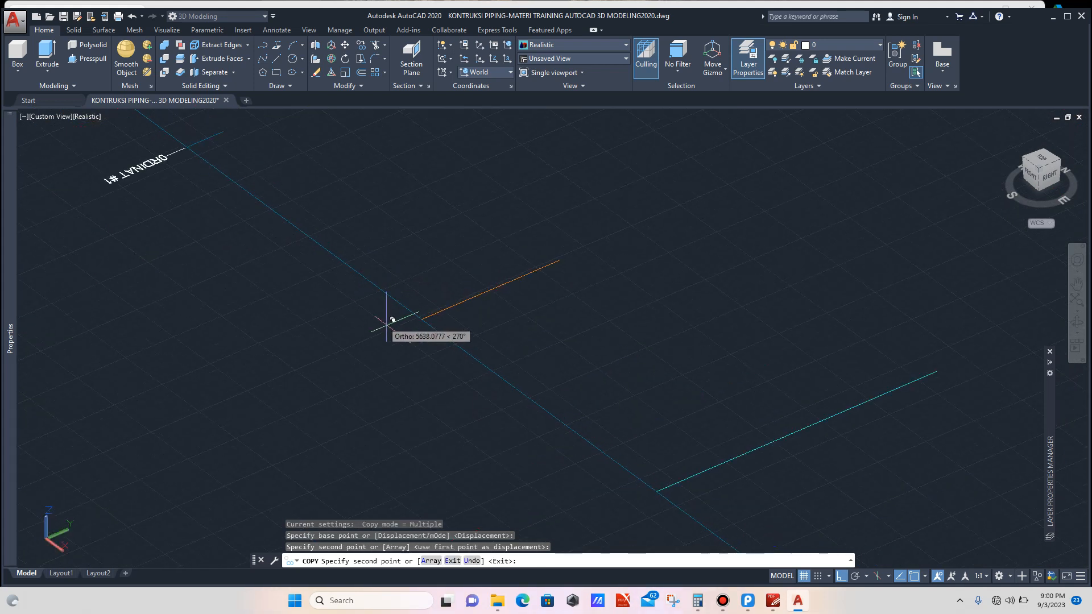
{"action": "left_click", "coordinate": [458, 312]}
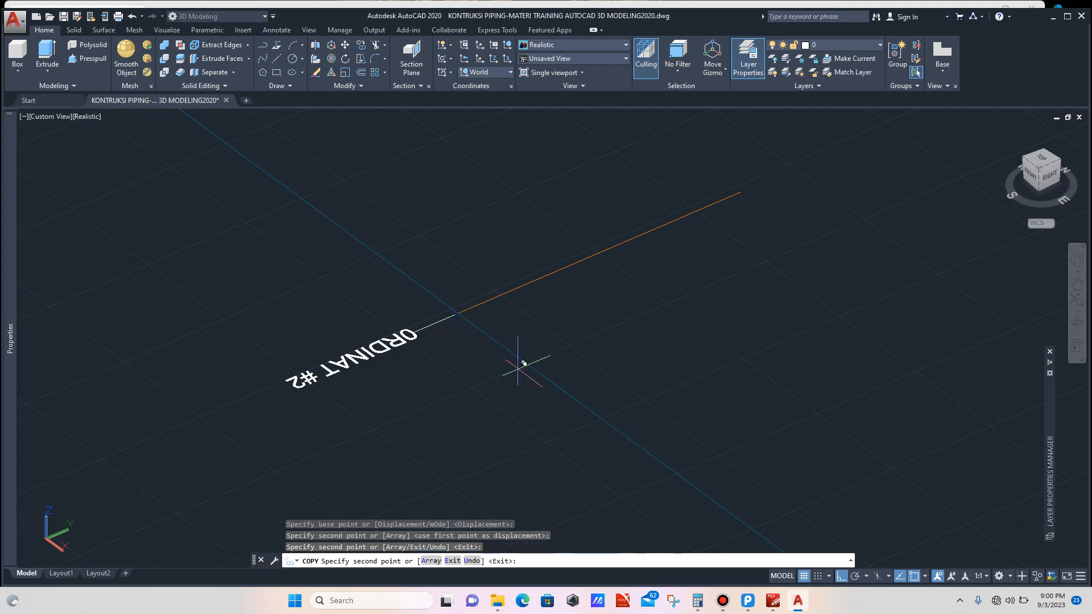
{"action": "scroll", "coordinate": [519, 366], "scroll_direction": "down", "scroll_amount": 6}
{"action": "scroll", "coordinate": [406, 282], "scroll_direction": "up", "scroll_amount": 3}
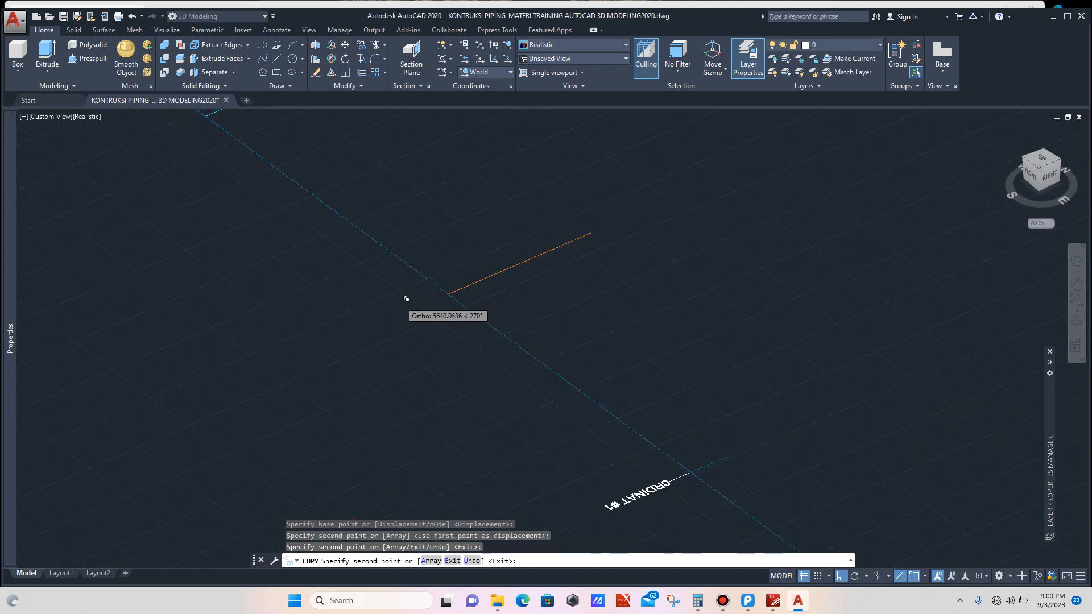
{"action": "scroll", "coordinate": [450, 310], "scroll_direction": "up", "scroll_amount": 4}
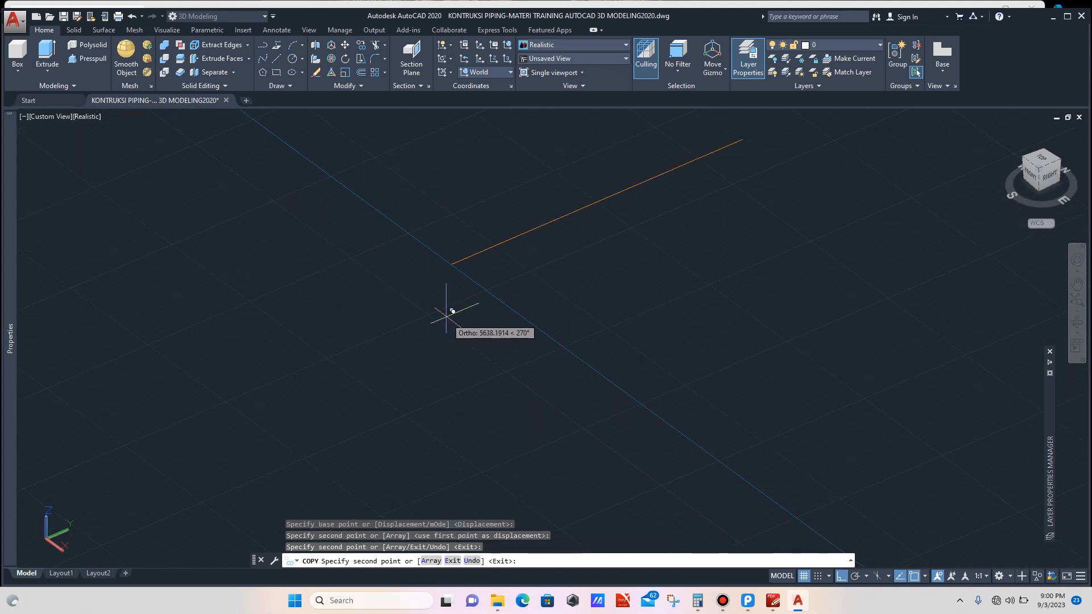
{"action": "left_click", "coordinate": [458, 258]}
{"action": "scroll", "coordinate": [549, 346], "scroll_direction": "down", "scroll_amount": 6}
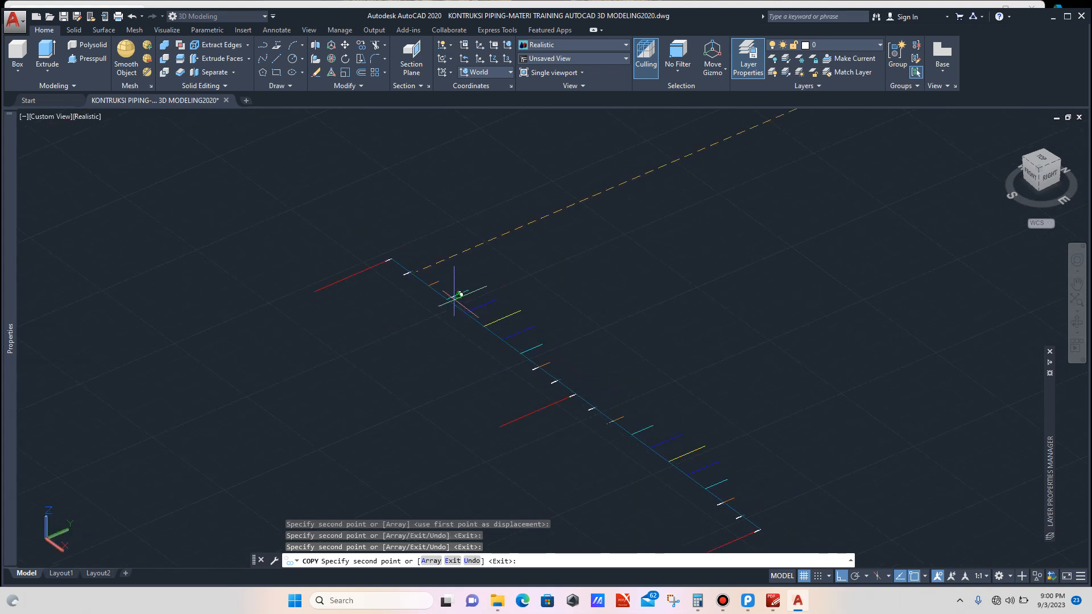
{"action": "scroll", "coordinate": [406, 268], "scroll_direction": "up", "scroll_amount": 3}
{"action": "scroll", "coordinate": [393, 259], "scroll_direction": "up", "scroll_amount": 3}
{"action": "scroll", "coordinate": [374, 246], "scroll_direction": "up", "scroll_amount": 2}
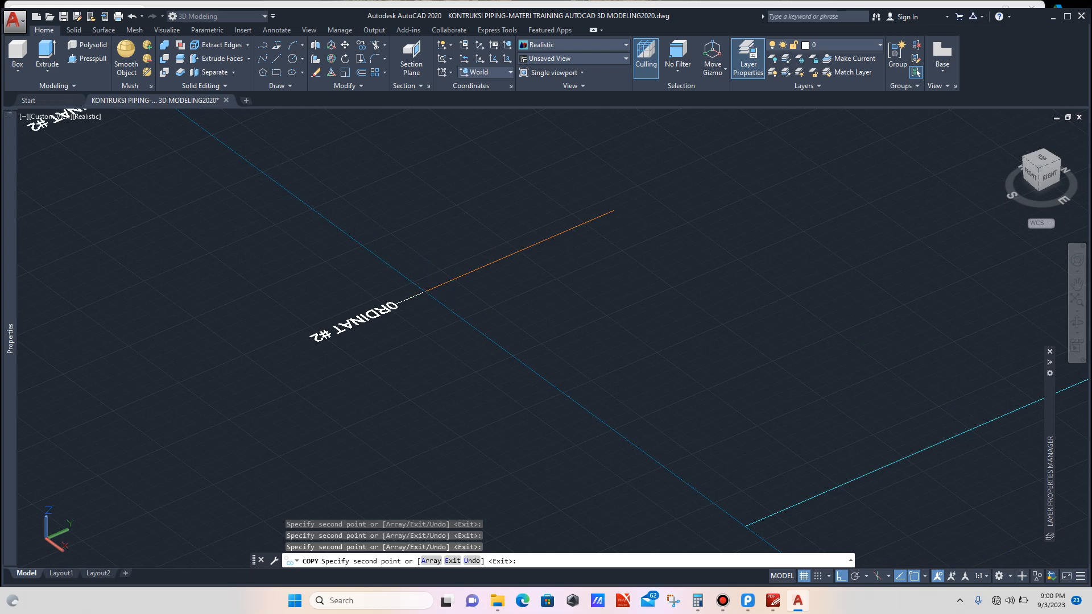
{"action": "key", "text": "Escape"}
{"action": "scroll", "coordinate": [389, 326], "scroll_direction": "down", "scroll_amount": 8}
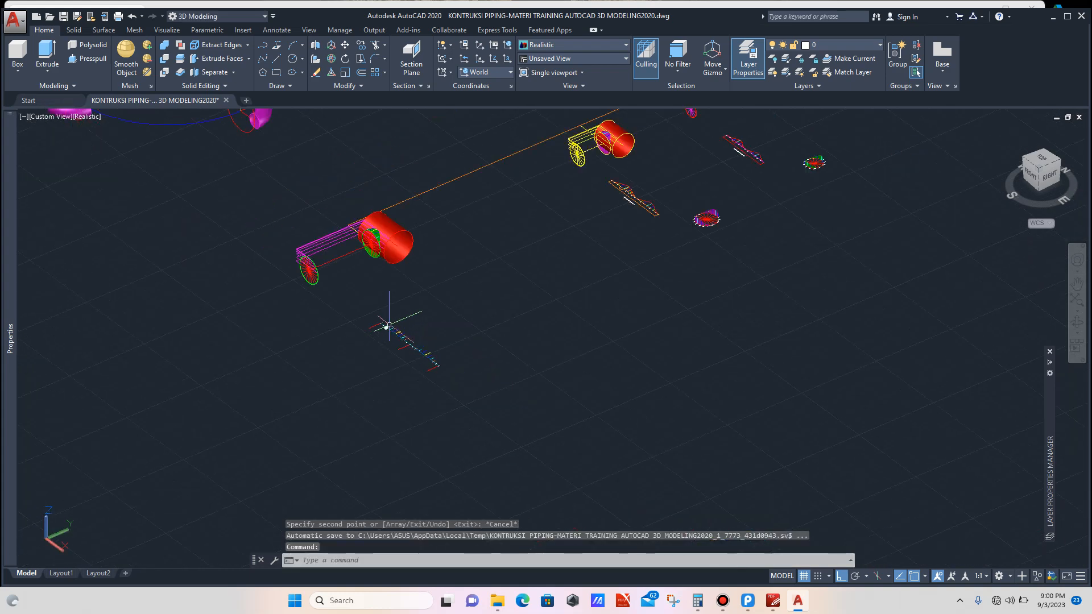
{"action": "scroll", "coordinate": [636, 196], "scroll_direction": "up", "scroll_amount": 10}
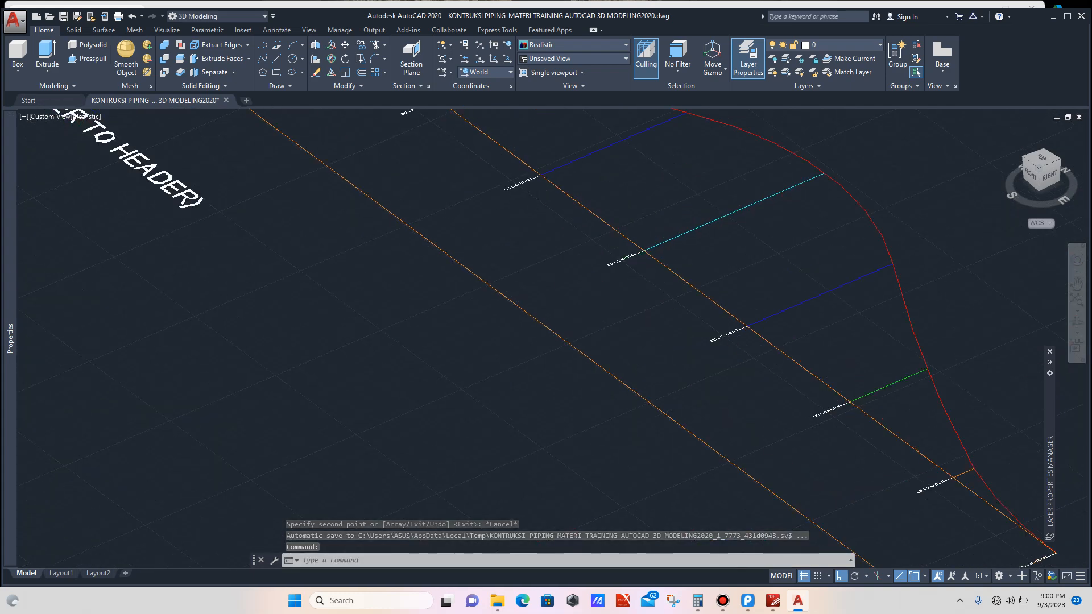
{"action": "left_click", "coordinate": [532, 273]}
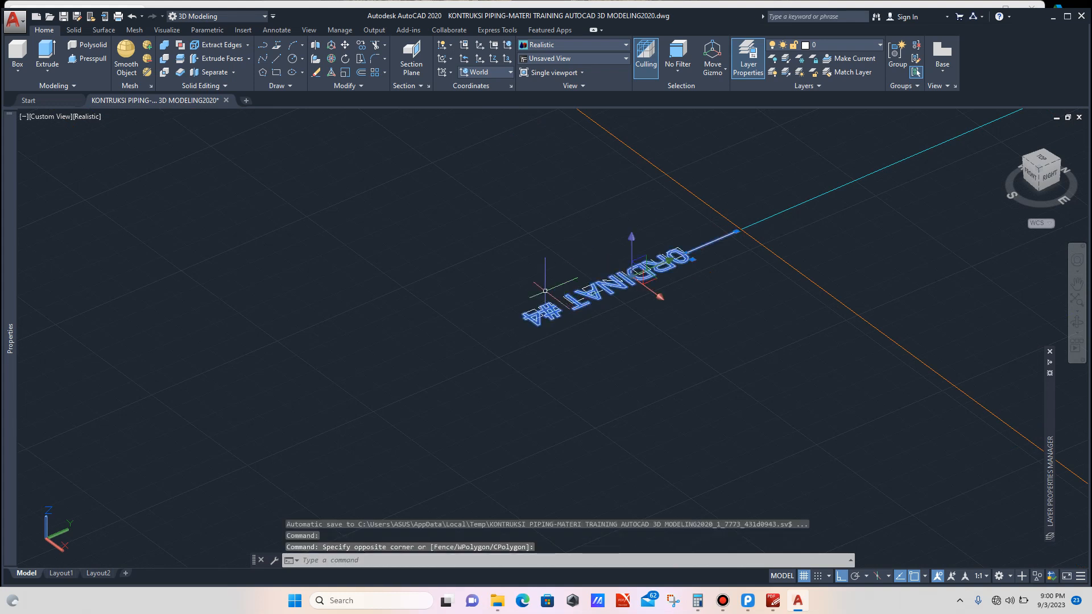
{"action": "scroll", "coordinate": [548, 299], "scroll_direction": "down", "scroll_amount": 5}
{"action": "key", "text": "Escape"}
{"action": "scroll", "coordinate": [670, 404], "scroll_direction": "up", "scroll_amount": 5}
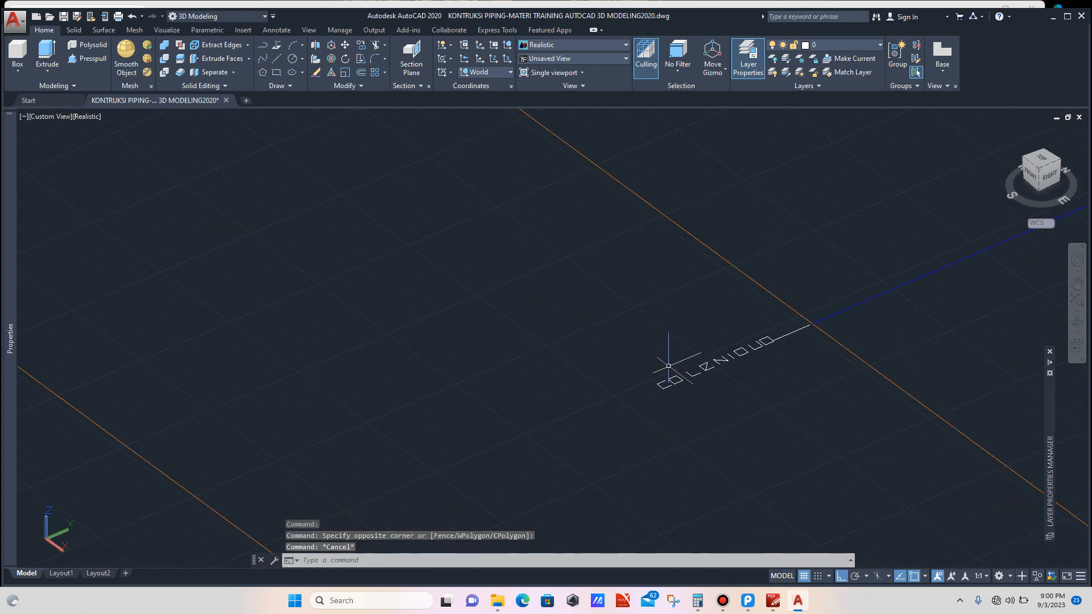
Step: Copy the ORDINAT #3 label onto three matching edge ends of the mirrored layout
{"action": "left_click", "coordinate": [670, 361]}
{"action": "left_click", "coordinate": [648, 391]}
{"action": "type", "text": "co"}
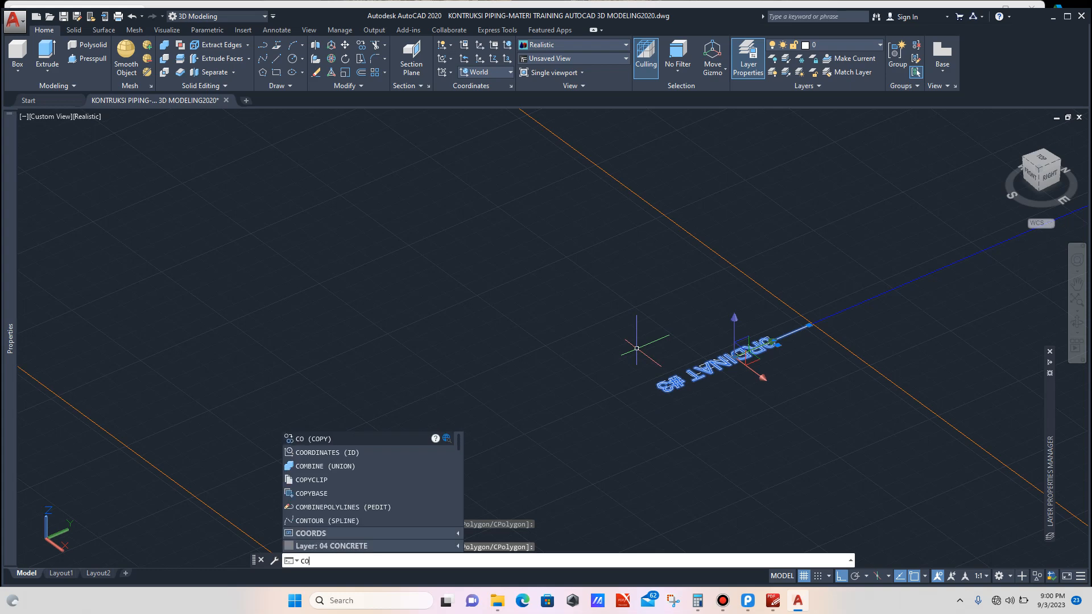
{"action": "key", "text": "Return"}
{"action": "scroll", "coordinate": [802, 342], "scroll_direction": "up", "scroll_amount": 3}
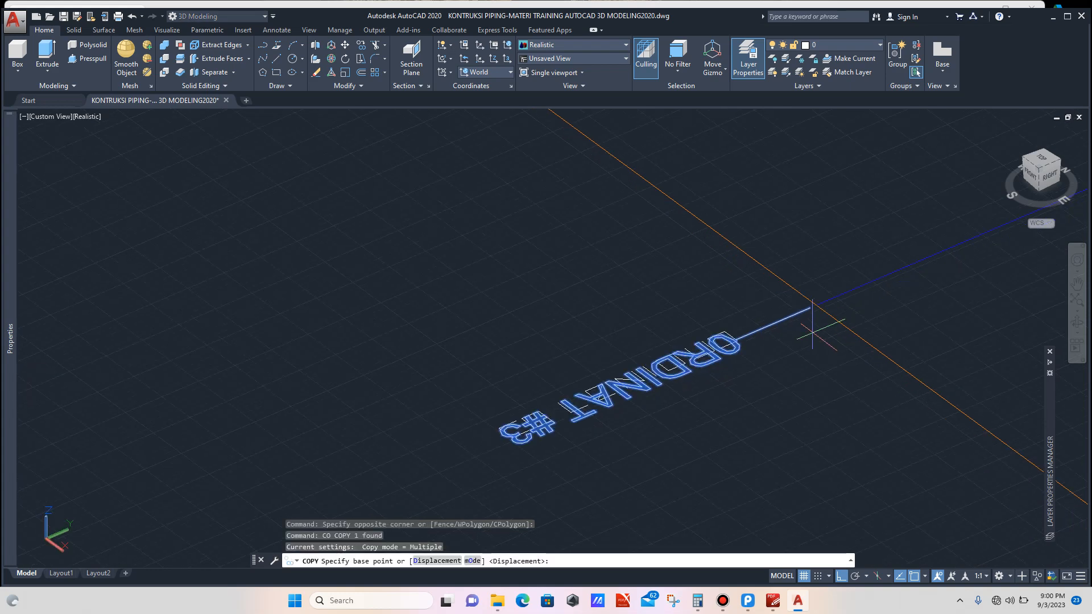
{"action": "left_click", "coordinate": [815, 305]}
{"action": "scroll", "coordinate": [700, 300], "scroll_direction": "down", "scroll_amount": 6}
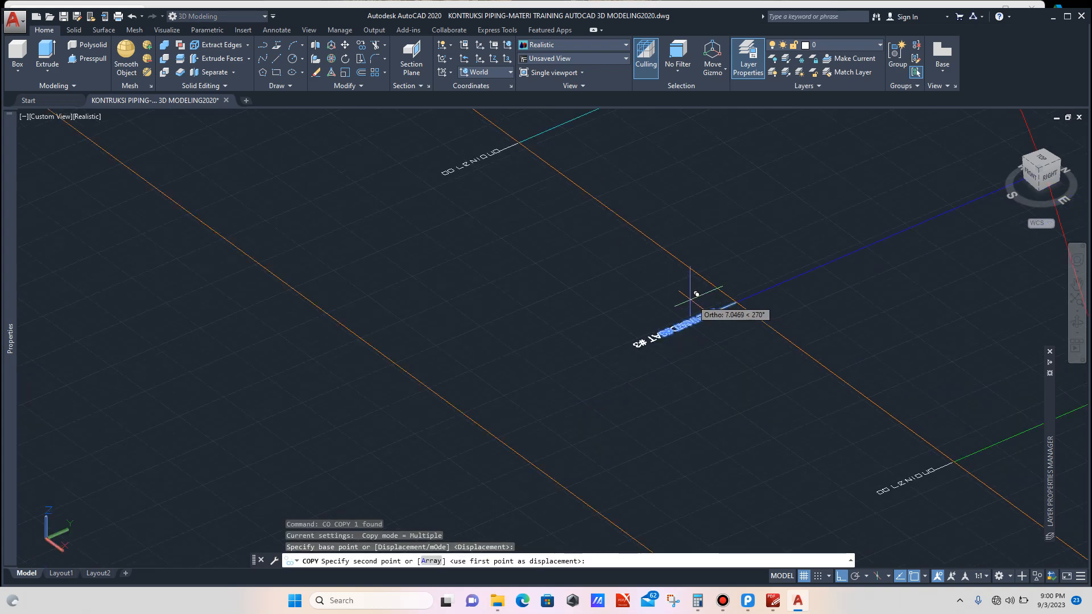
{"action": "scroll", "coordinate": [677, 313], "scroll_direction": "down", "scroll_amount": 3}
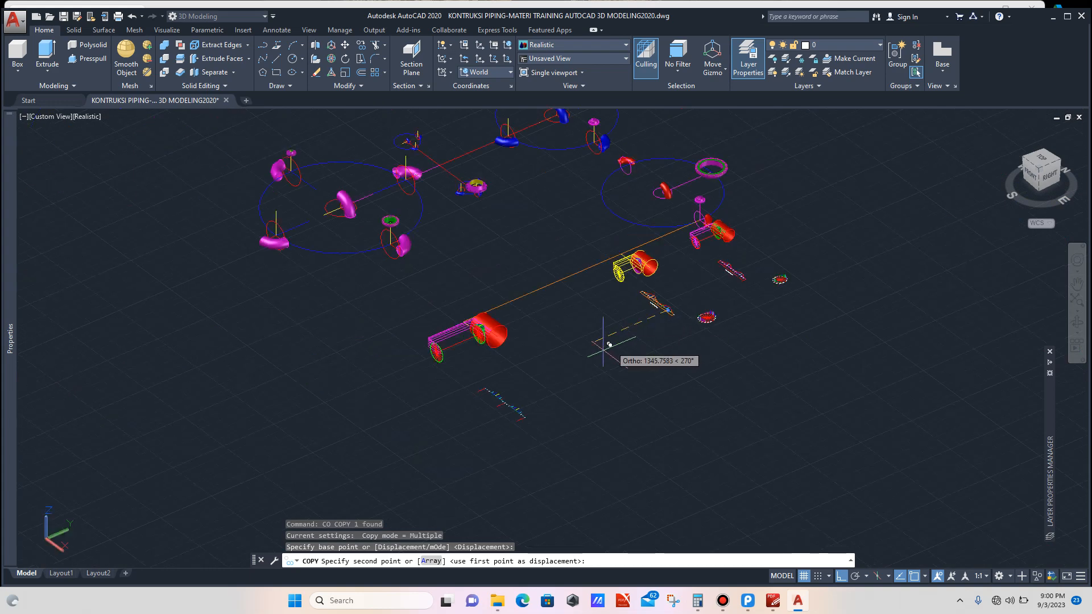
{"action": "scroll", "coordinate": [569, 375], "scroll_direction": "up", "scroll_amount": 8}
{"action": "scroll", "coordinate": [493, 417], "scroll_direction": "up", "scroll_amount": 8}
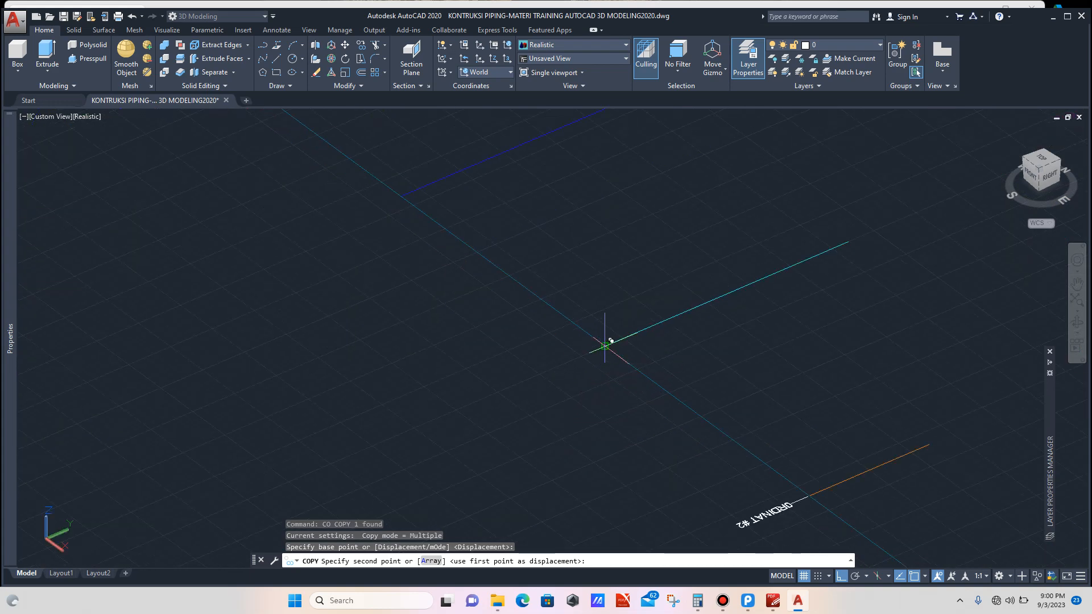
{"action": "left_click", "coordinate": [611, 341]}
{"action": "scroll", "coordinate": [585, 398], "scroll_direction": "down", "scroll_amount": 5}
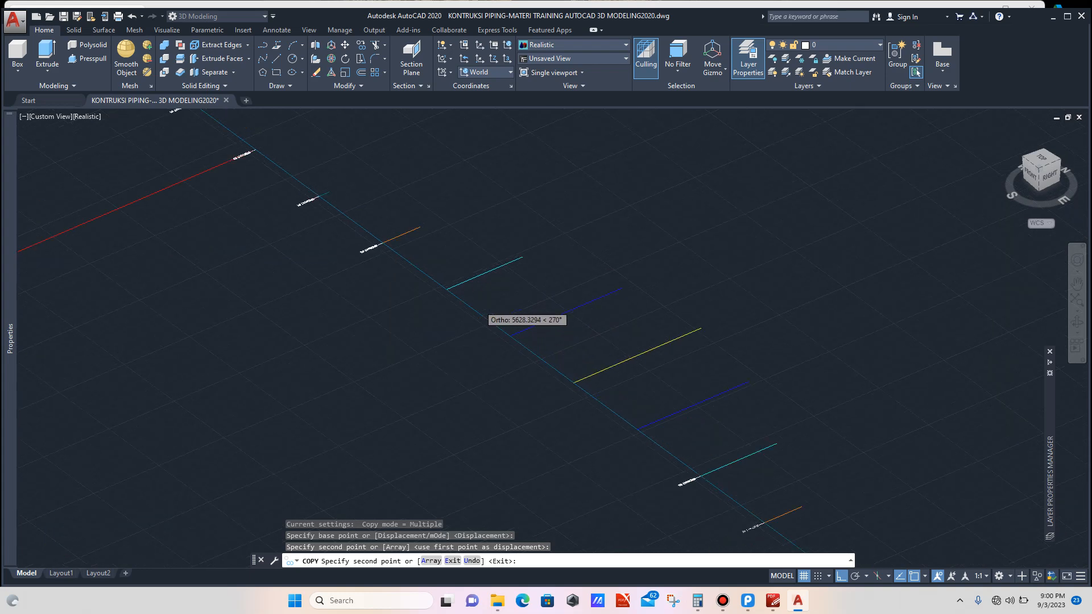
{"action": "scroll", "coordinate": [503, 302], "scroll_direction": "up", "scroll_amount": 5}
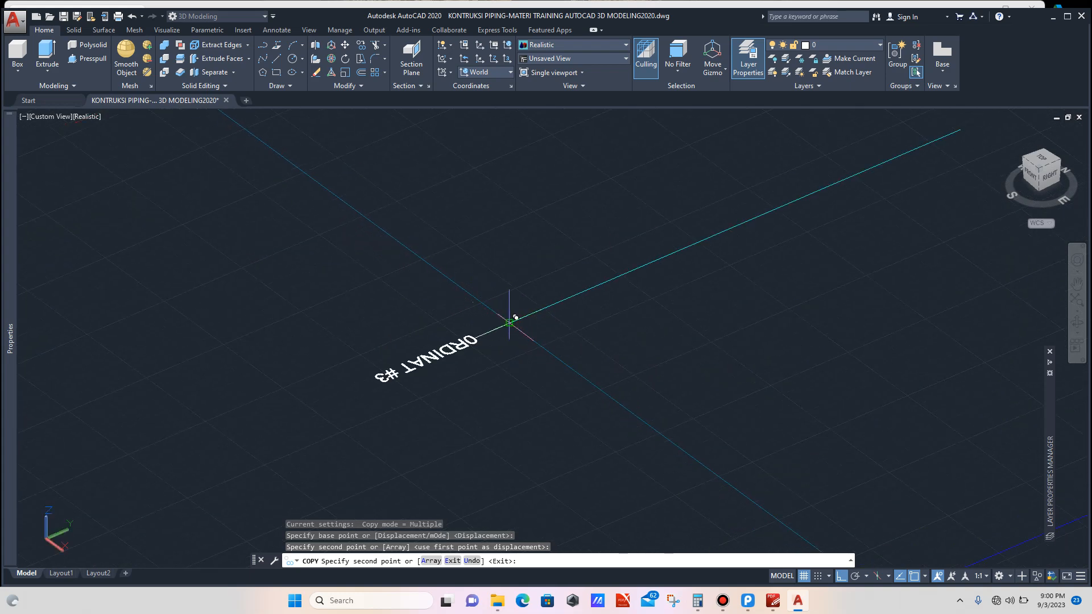
{"action": "left_click", "coordinate": [515, 317]}
{"action": "scroll", "coordinate": [603, 383], "scroll_direction": "down", "scroll_amount": 6}
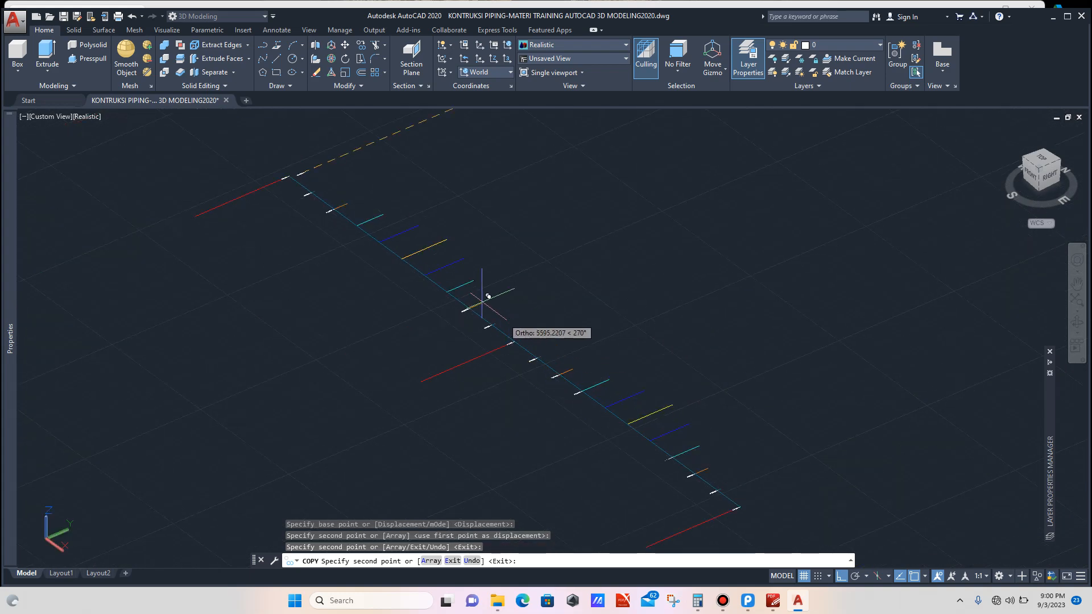
{"action": "scroll", "coordinate": [439, 277], "scroll_direction": "up", "scroll_amount": 5}
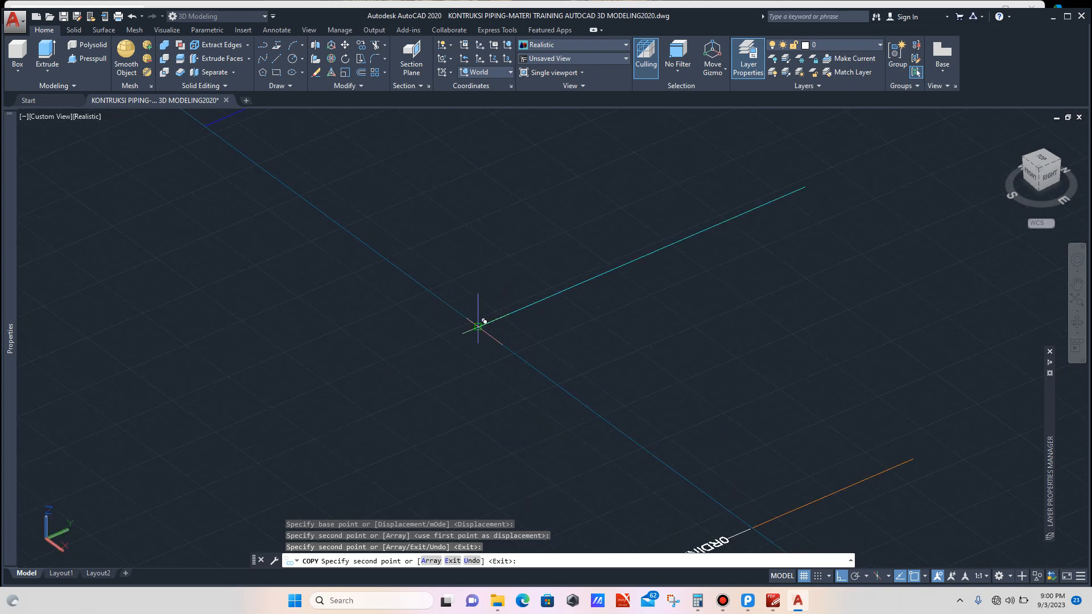
{"action": "left_click", "coordinate": [484, 322]}
{"action": "scroll", "coordinate": [585, 398], "scroll_direction": "down", "scroll_amount": 6}
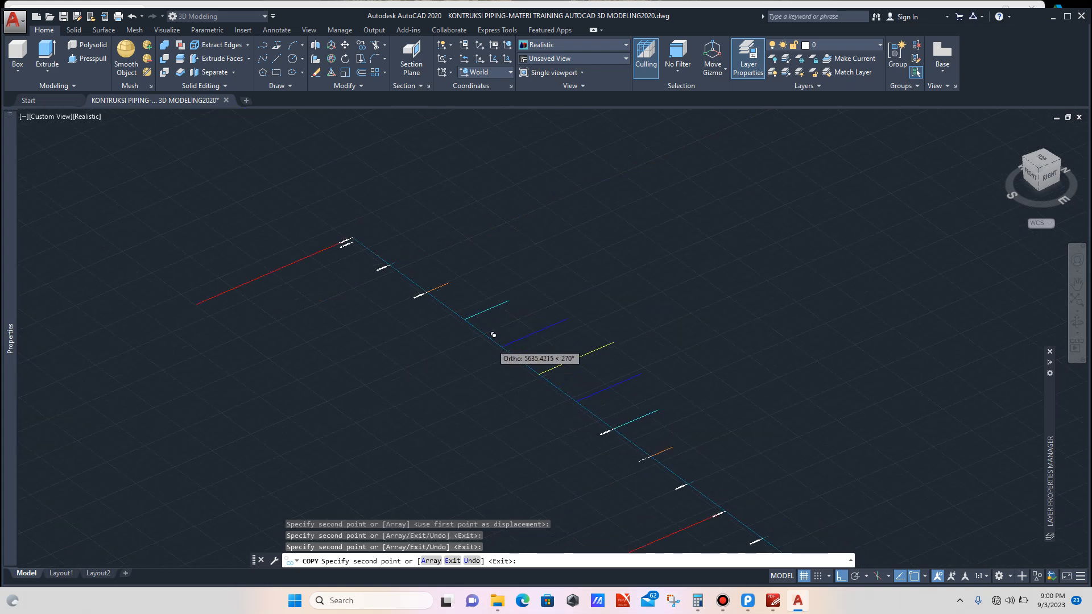
{"action": "scroll", "coordinate": [454, 310], "scroll_direction": "up", "scroll_amount": 5}
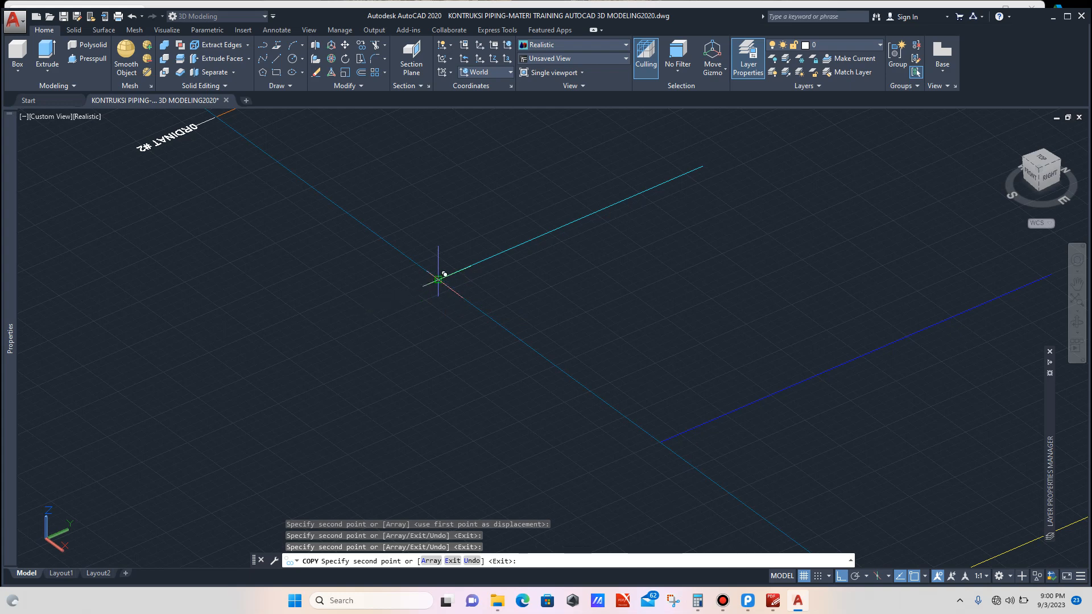
{"action": "scroll", "coordinate": [444, 275], "scroll_direction": "down", "scroll_amount": 5}
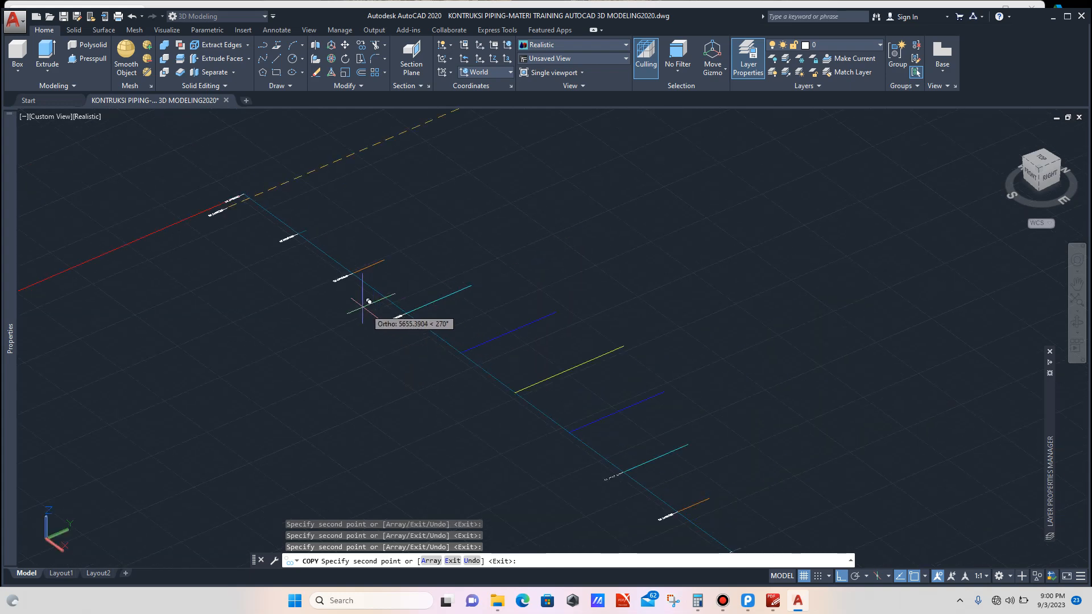
{"action": "scroll", "coordinate": [367, 302], "scroll_direction": "up", "scroll_amount": 5}
{"action": "scroll", "coordinate": [339, 277], "scroll_direction": "down", "scroll_amount": 4}
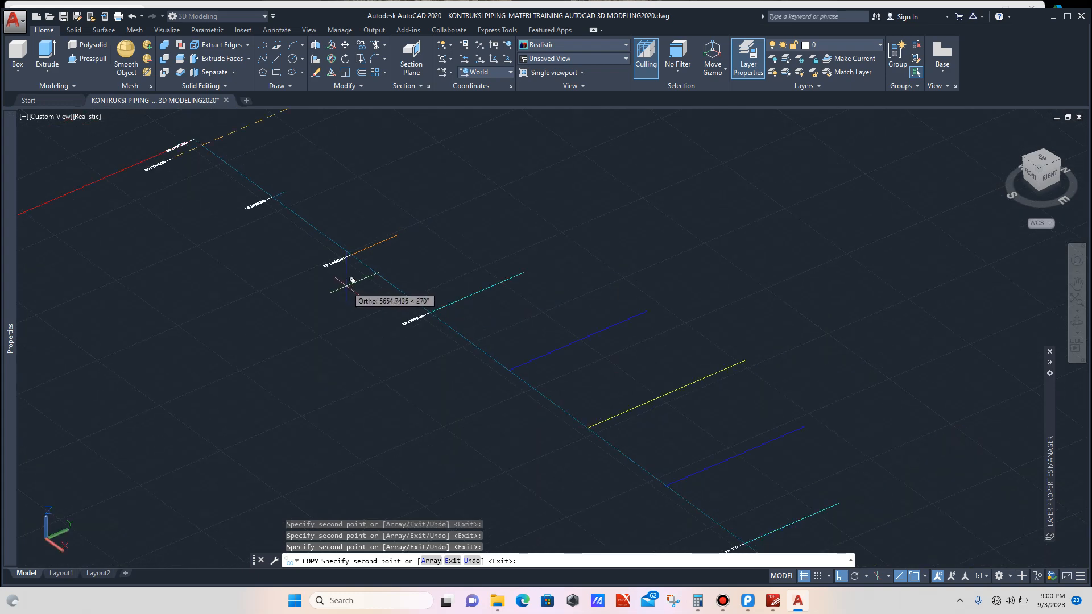
{"action": "scroll", "coordinate": [359, 290], "scroll_direction": "down", "scroll_amount": 4}
{"action": "scroll", "coordinate": [504, 379], "scroll_direction": "up", "scroll_amount": 4}
{"action": "scroll", "coordinate": [508, 376], "scroll_direction": "up", "scroll_amount": 3}
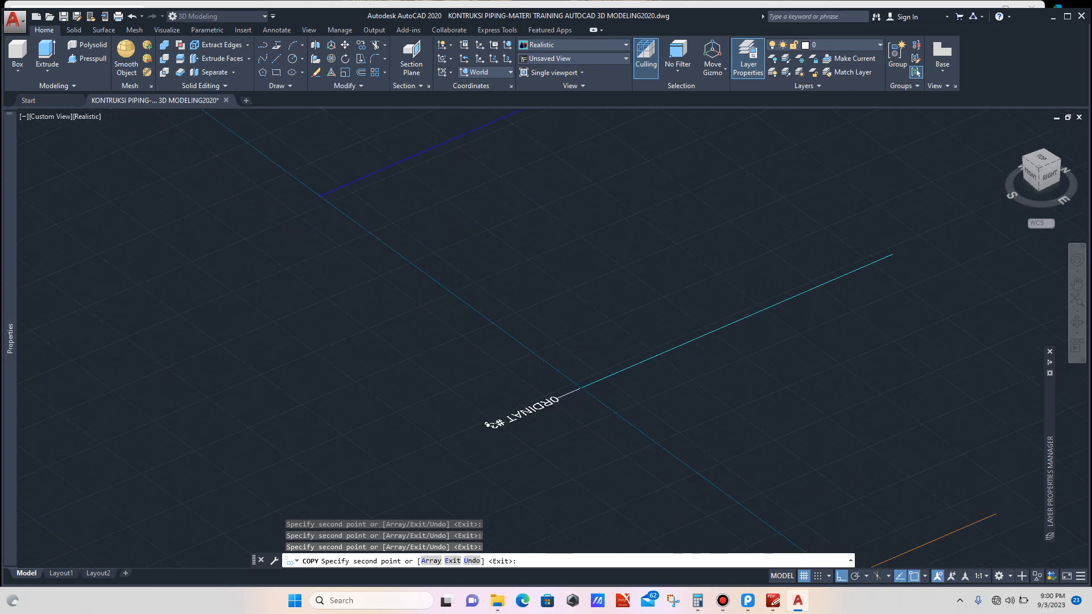
{"action": "scroll", "coordinate": [462, 367], "scroll_direction": "down", "scroll_amount": 4}
{"action": "key", "text": "Escape"}
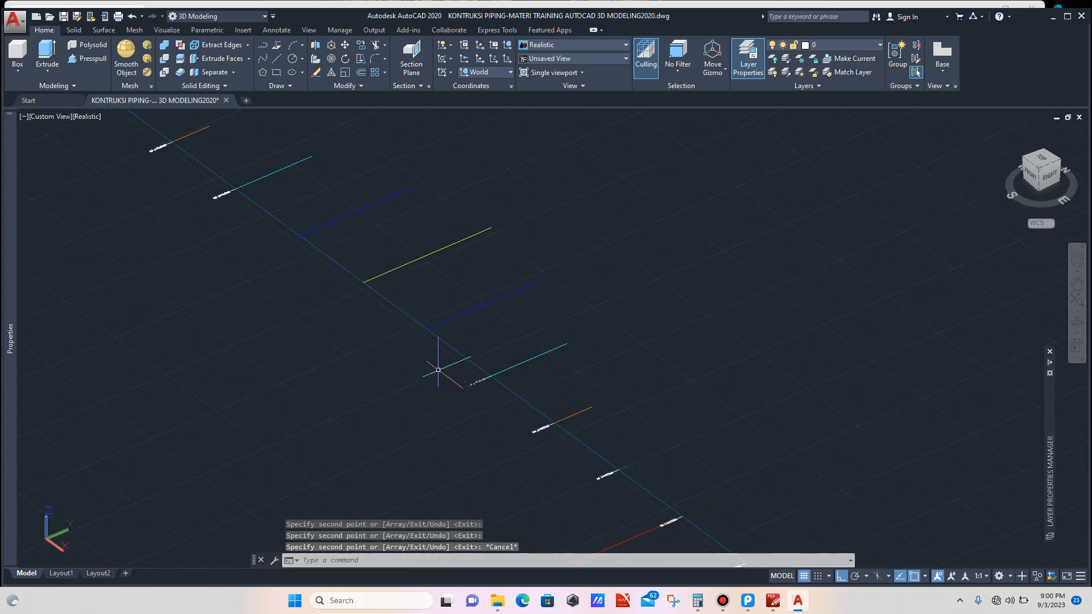
{"action": "scroll", "coordinate": [426, 366], "scroll_direction": "down", "scroll_amount": 6}
{"action": "scroll", "coordinate": [612, 250], "scroll_direction": "up", "scroll_amount": 10}
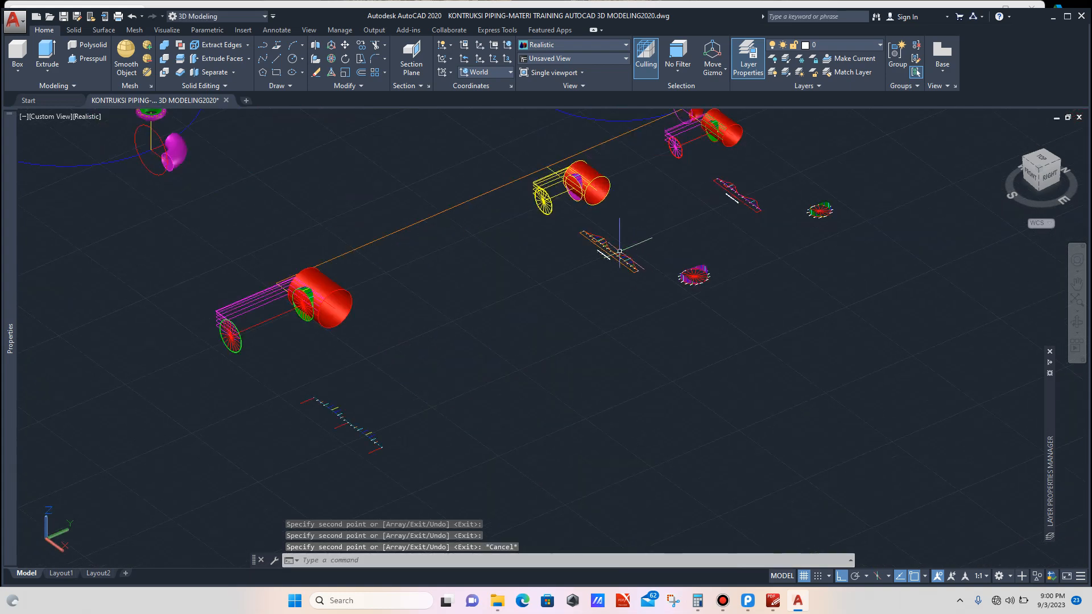
{"action": "scroll", "coordinate": [605, 310], "scroll_direction": "up", "scroll_amount": 10}
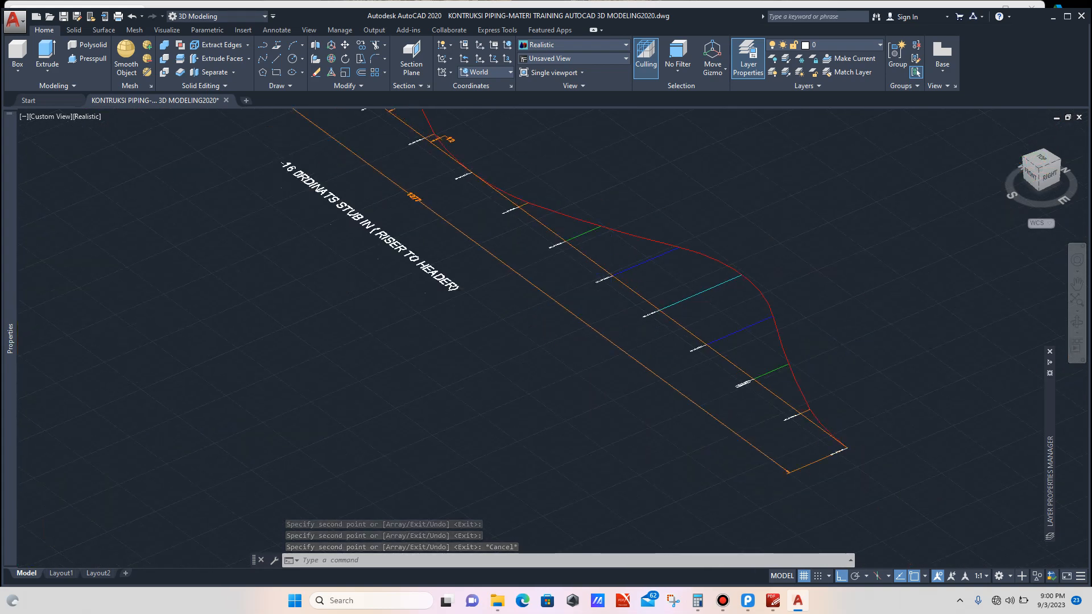
{"action": "left_click_drag", "start_coordinate": [577, 305], "coordinate": [558, 289]}
{"action": "scroll", "coordinate": [603, 297], "scroll_direction": "down", "scroll_amount": 3}
{"action": "scroll", "coordinate": [535, 307], "scroll_direction": "down", "scroll_amount": 4}
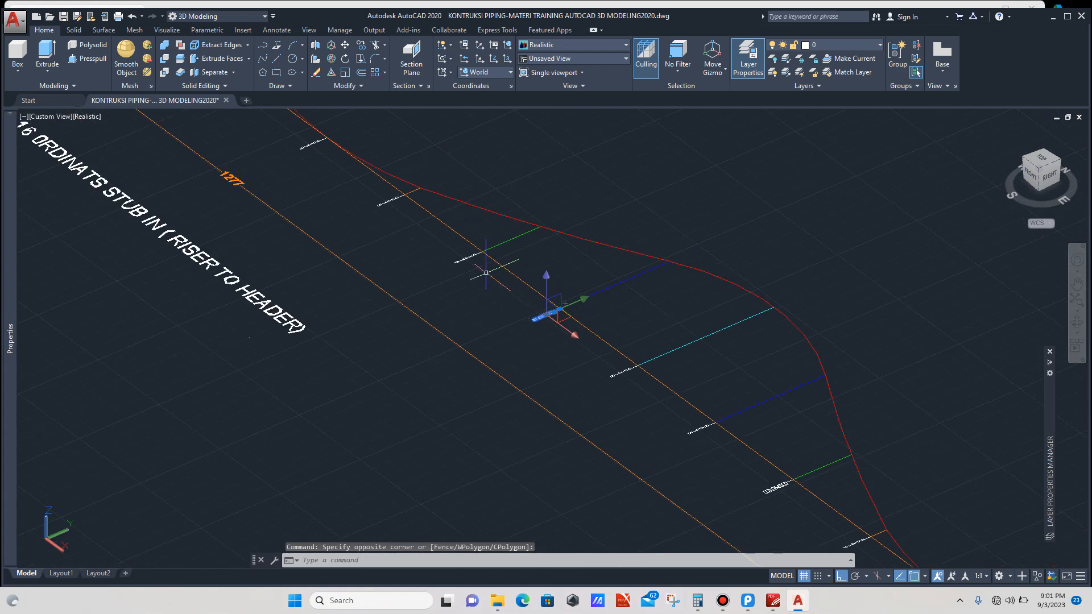
{"action": "scroll", "coordinate": [449, 253], "scroll_direction": "up", "scroll_amount": 7}
{"action": "key", "text": "Escape"}
{"action": "left_click_drag", "start_coordinate": [483, 260], "coordinate": [468, 301]}
{"action": "scroll", "coordinate": [478, 279], "scroll_direction": "down", "scroll_amount": 5}
{"action": "key", "text": "Escape"}
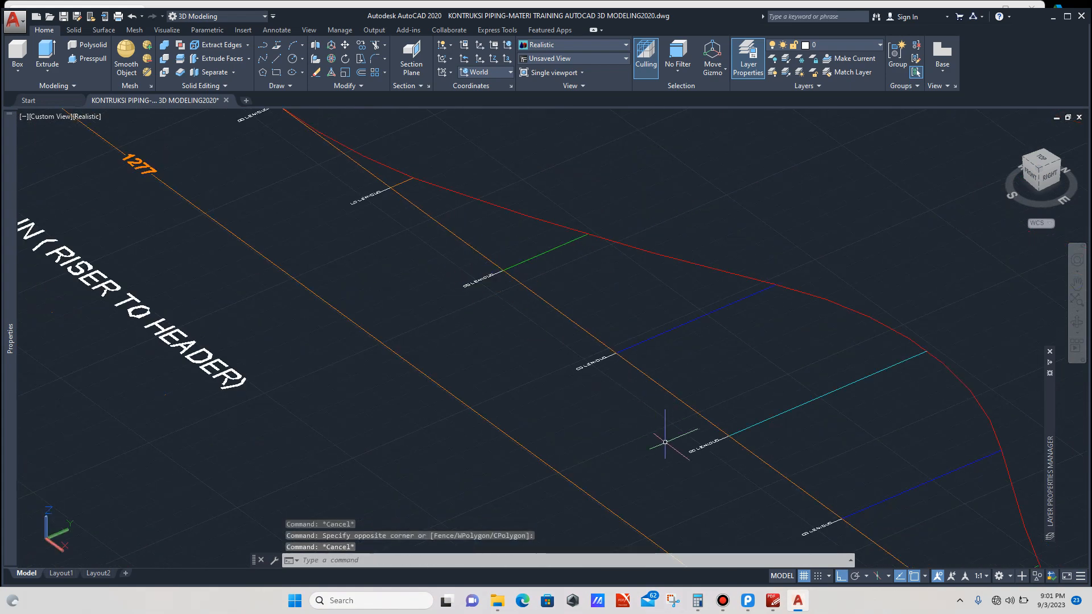
Step: Copy the ORDINAT #4 label from the original layout line onto three matching edge ends of the mirrored layout
{"action": "scroll", "coordinate": [693, 433], "scroll_direction": "up", "scroll_amount": 6}
{"action": "left_click", "coordinate": [689, 403]}
{"action": "left_click", "coordinate": [668, 420]}
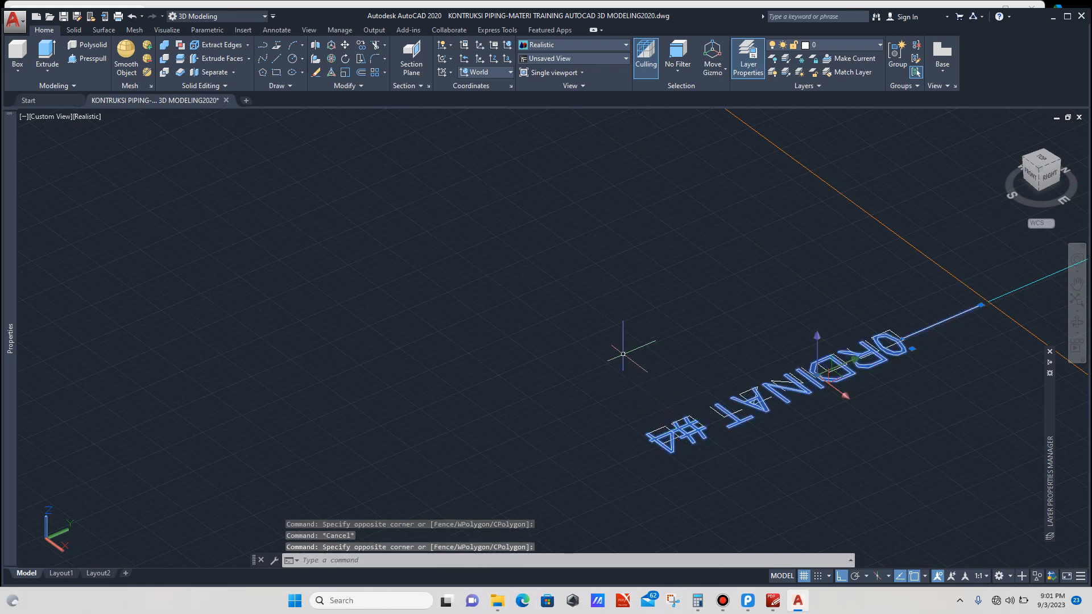
{"action": "type", "text": "co"}
{"action": "key", "text": "Return"}
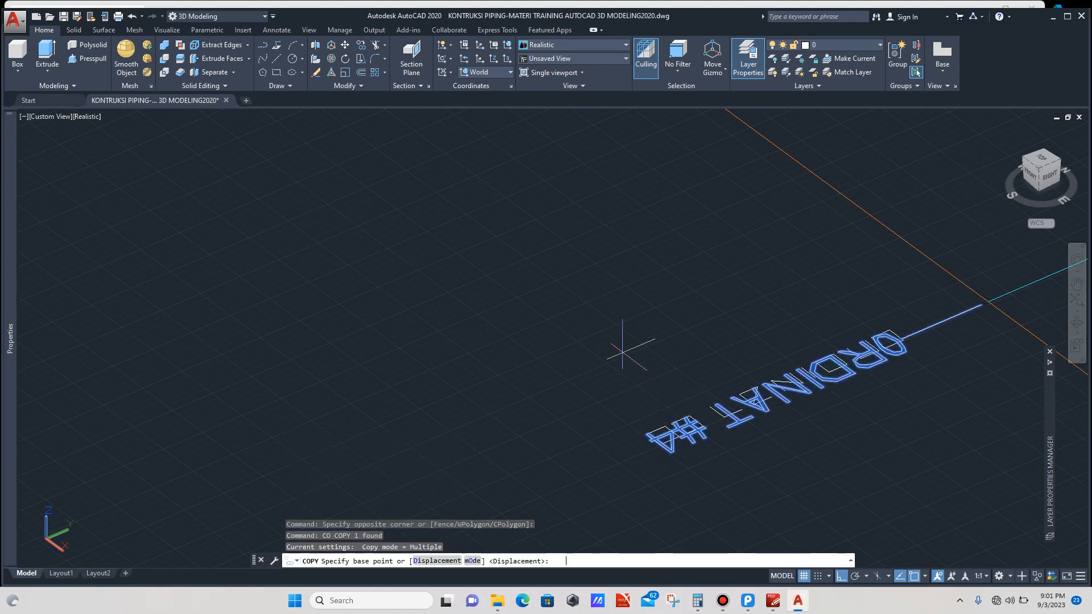
{"action": "left_click", "coordinate": [989, 301]}
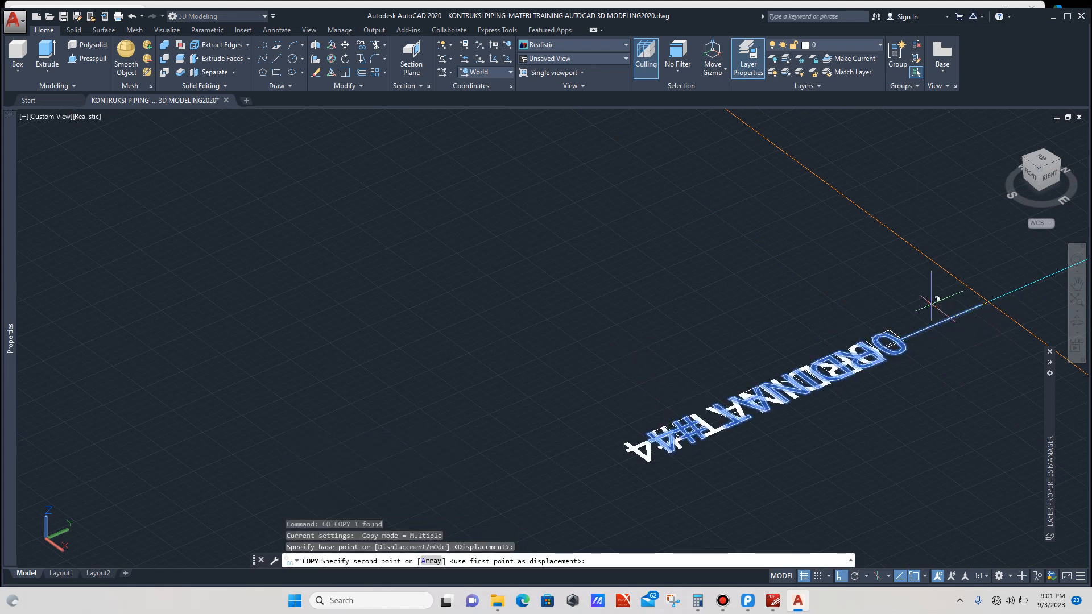
{"action": "scroll", "coordinate": [775, 299], "scroll_direction": "down", "scroll_amount": 6}
{"action": "scroll", "coordinate": [715, 310], "scroll_direction": "down", "scroll_amount": 10}
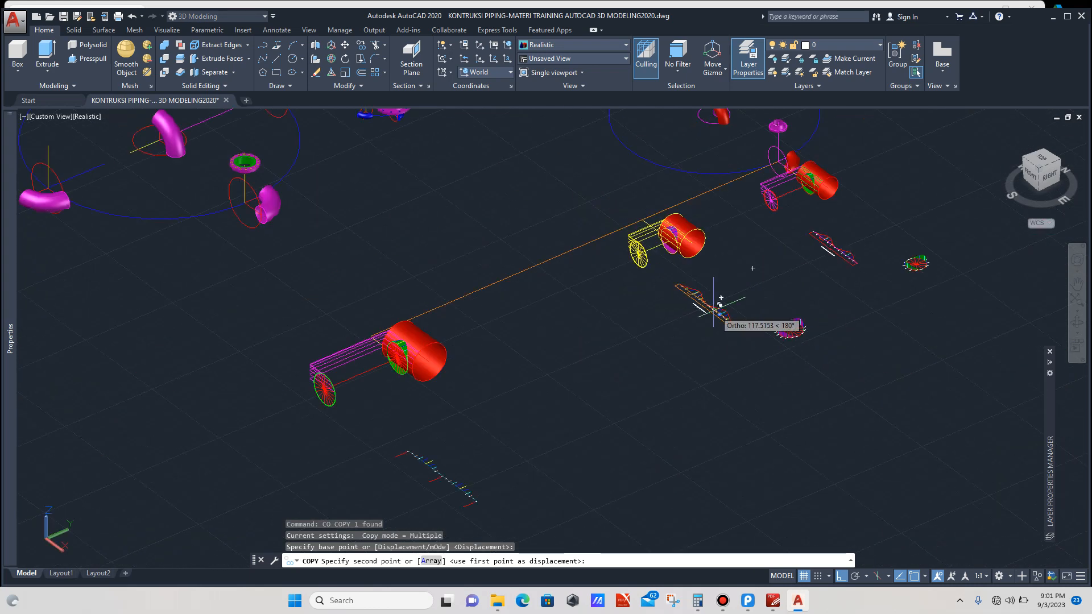
{"action": "scroll", "coordinate": [597, 380], "scroll_direction": "up", "scroll_amount": 5}
{"action": "scroll", "coordinate": [657, 364], "scroll_direction": "up", "scroll_amount": 5}
{"action": "scroll", "coordinate": [660, 364], "scroll_direction": "up", "scroll_amount": 6}
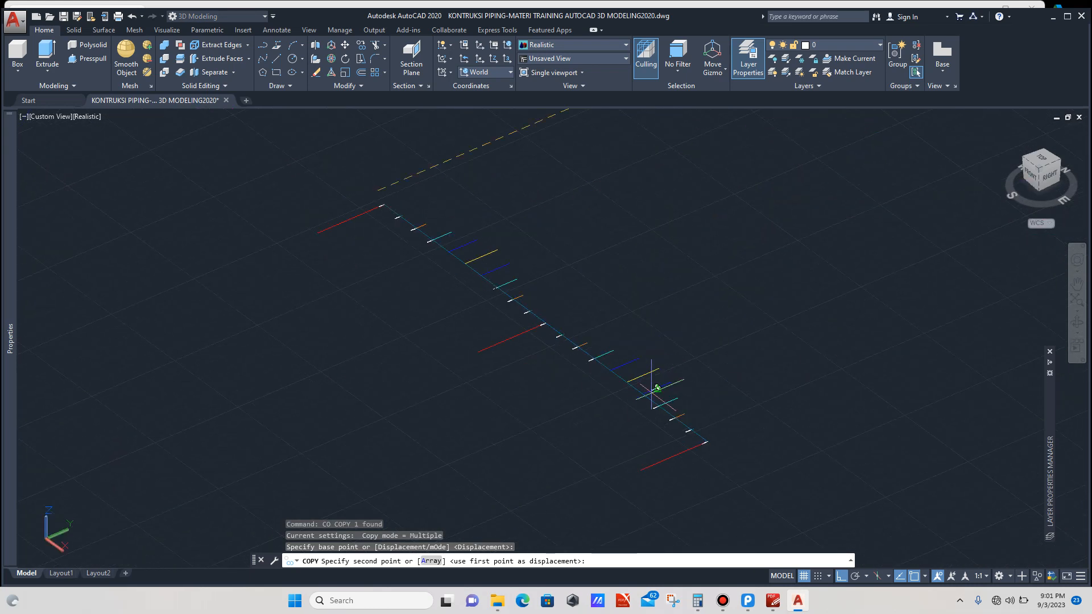
{"action": "scroll", "coordinate": [632, 382], "scroll_direction": "up", "scroll_amount": 2}
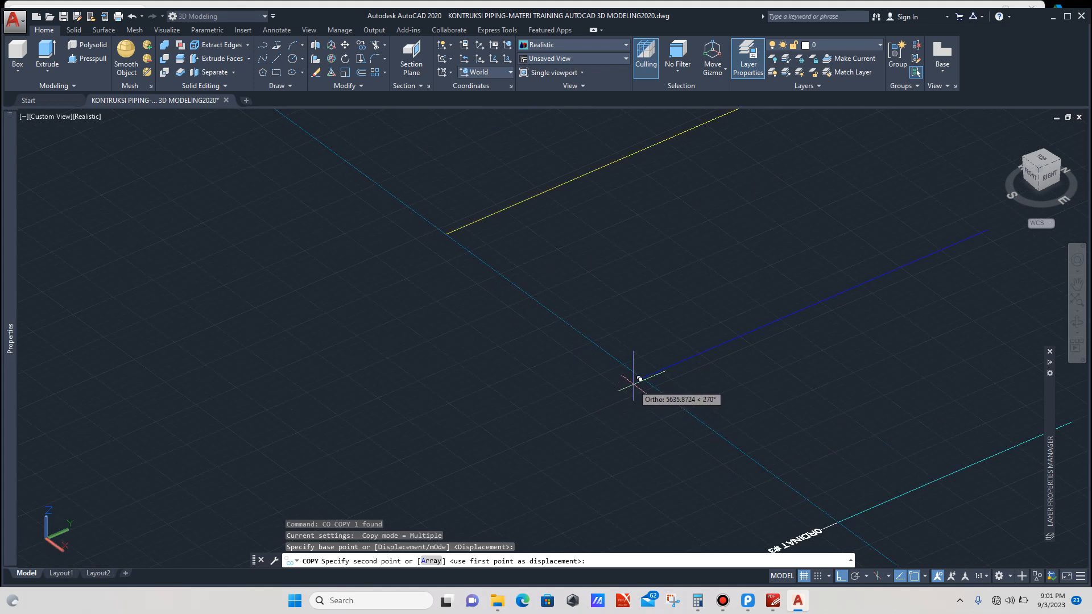
{"action": "left_click", "coordinate": [641, 370]}
{"action": "scroll", "coordinate": [629, 398], "scroll_direction": "down", "scroll_amount": 5}
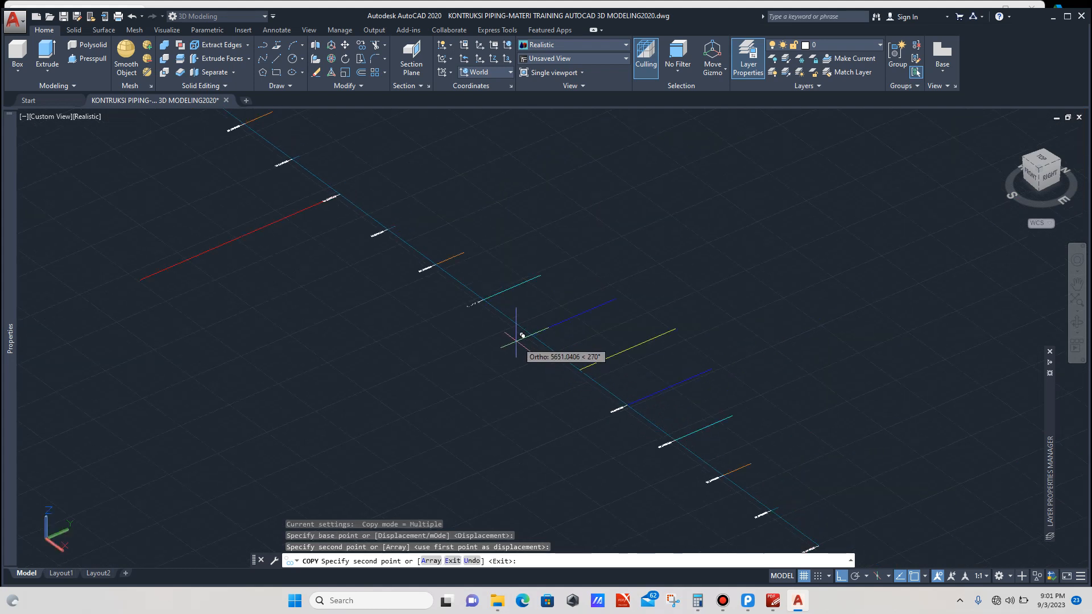
{"action": "scroll", "coordinate": [524, 330], "scroll_direction": "up", "scroll_amount": 5}
{"action": "left_click", "coordinate": [562, 326]}
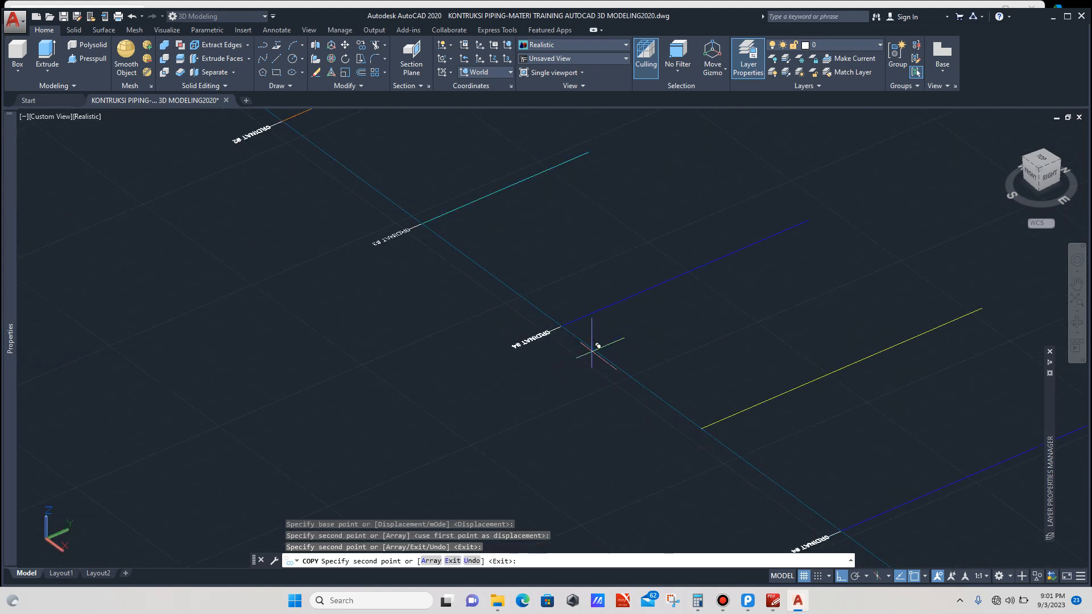
{"action": "scroll", "coordinate": [631, 376], "scroll_direction": "down", "scroll_amount": 5}
{"action": "scroll", "coordinate": [546, 318], "scroll_direction": "up", "scroll_amount": 3}
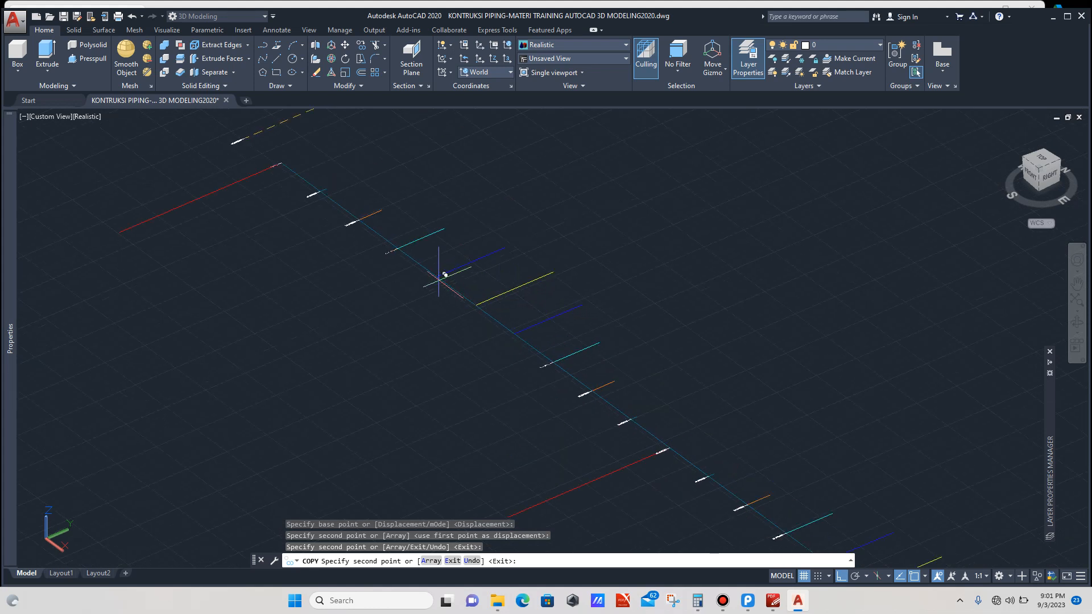
{"action": "scroll", "coordinate": [441, 277], "scroll_direction": "up", "scroll_amount": 4}
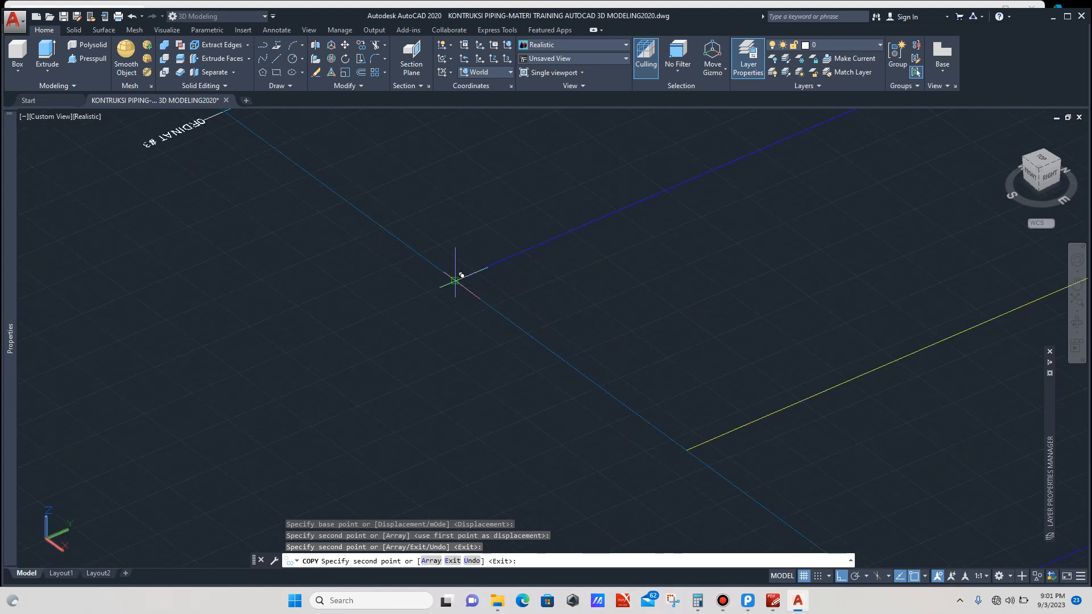
{"action": "left_click", "coordinate": [462, 275]}
{"action": "scroll", "coordinate": [432, 279], "scroll_direction": "down", "scroll_amount": 4}
{"action": "scroll", "coordinate": [613, 408], "scroll_direction": "up", "scroll_amount": 4}
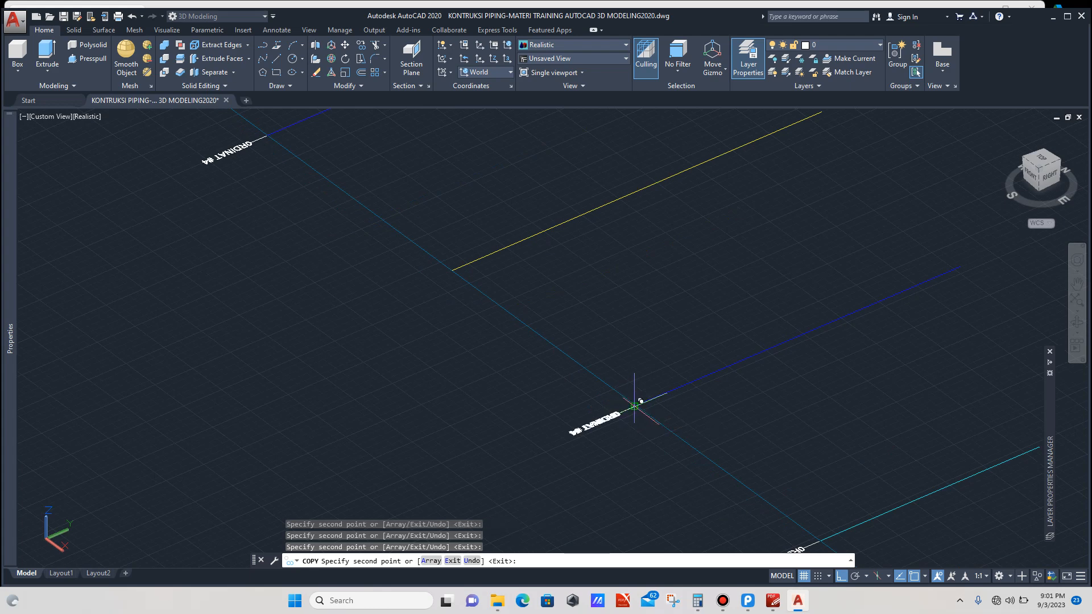
{"action": "key", "text": "Escape"}
Step: Copy the ORDINAT #4 label onto the next edge end along the layout line
{"action": "scroll", "coordinate": [586, 349], "scroll_direction": "down", "scroll_amount": 3}
{"action": "scroll", "coordinate": [590, 370], "scroll_direction": "up", "scroll_amount": 4}
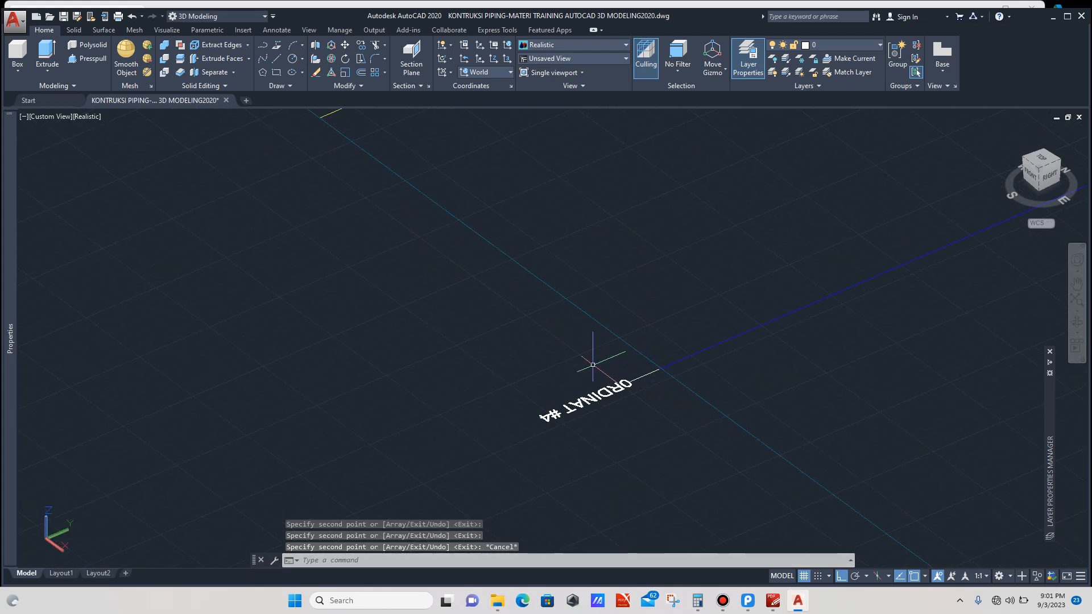
{"action": "scroll", "coordinate": [593, 365], "scroll_direction": "up", "scroll_amount": 3}
{"action": "left_click", "coordinate": [599, 411]}
{"action": "left_click", "coordinate": [544, 379]}
{"action": "type", "text": "c"}
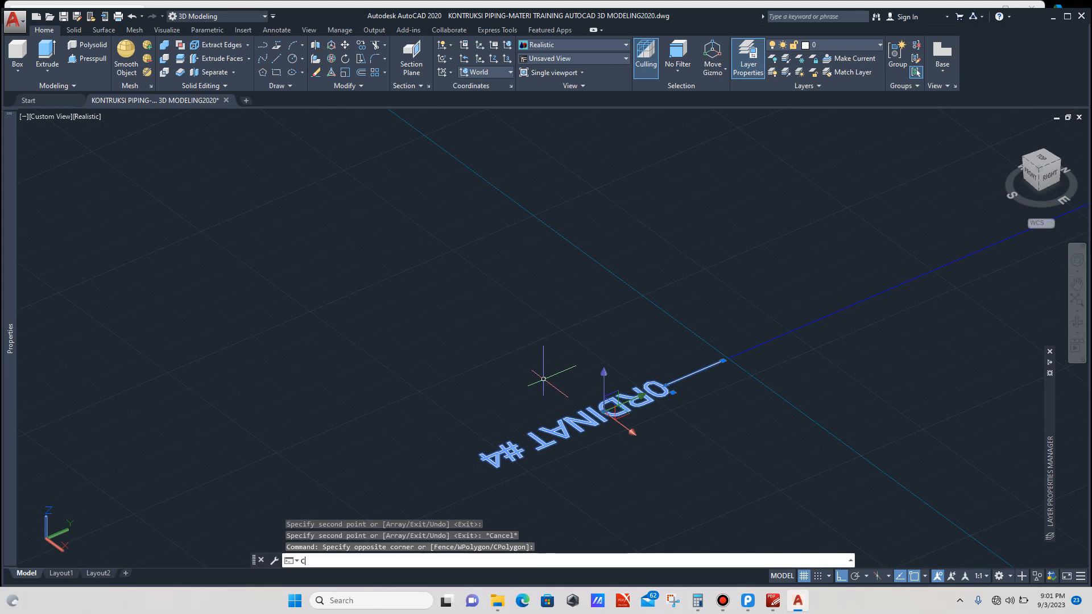
{"action": "type", "text": "o"}
{"action": "key", "text": "Return"}
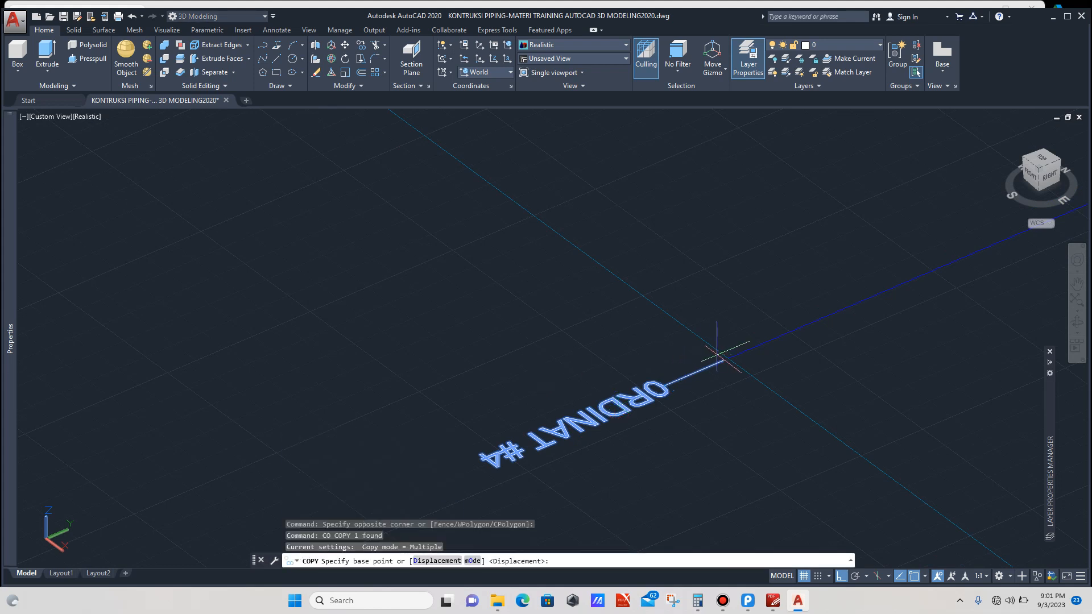
{"action": "left_click", "coordinate": [735, 351]}
{"action": "scroll", "coordinate": [683, 375], "scroll_direction": "down", "scroll_amount": 3}
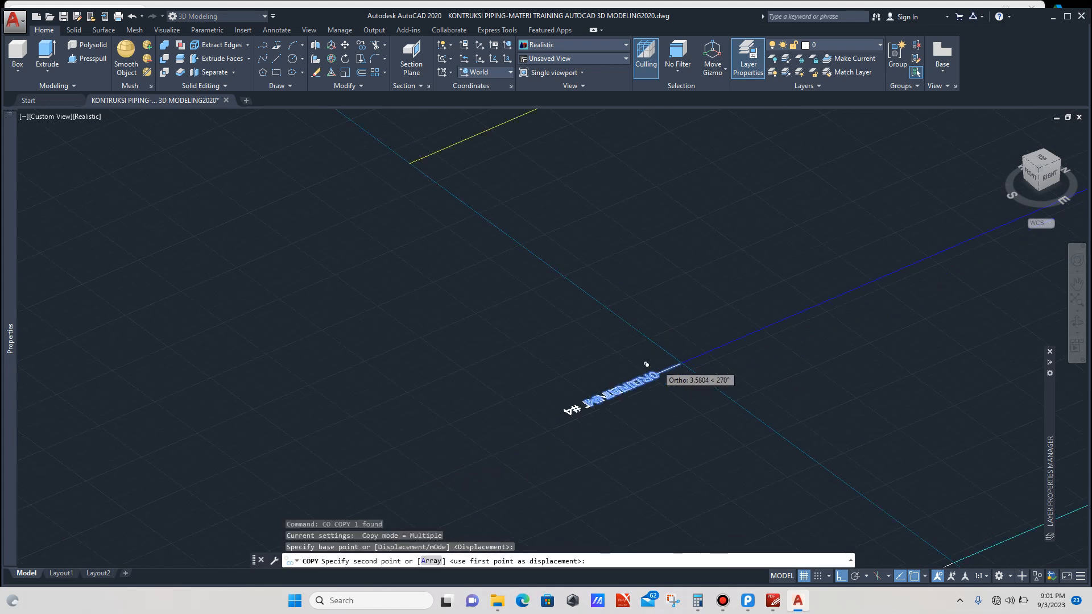
{"action": "scroll", "coordinate": [580, 292], "scroll_direction": "up", "scroll_amount": 3}
{"action": "scroll", "coordinate": [503, 232], "scroll_direction": "up", "scroll_amount": 2}
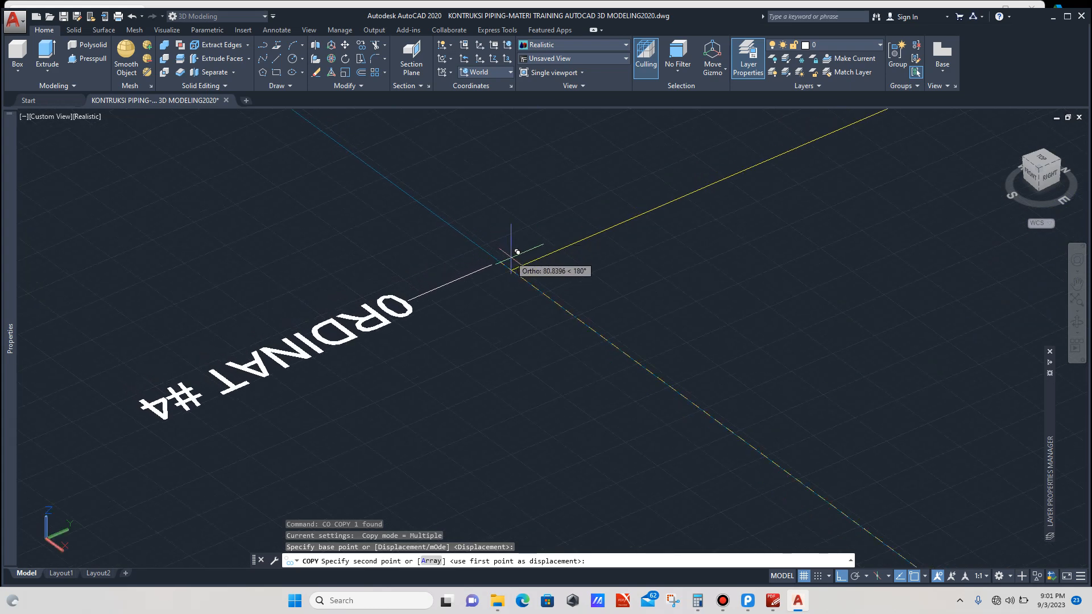
{"action": "left_click", "coordinate": [512, 269]}
{"action": "key", "text": "Escape"}
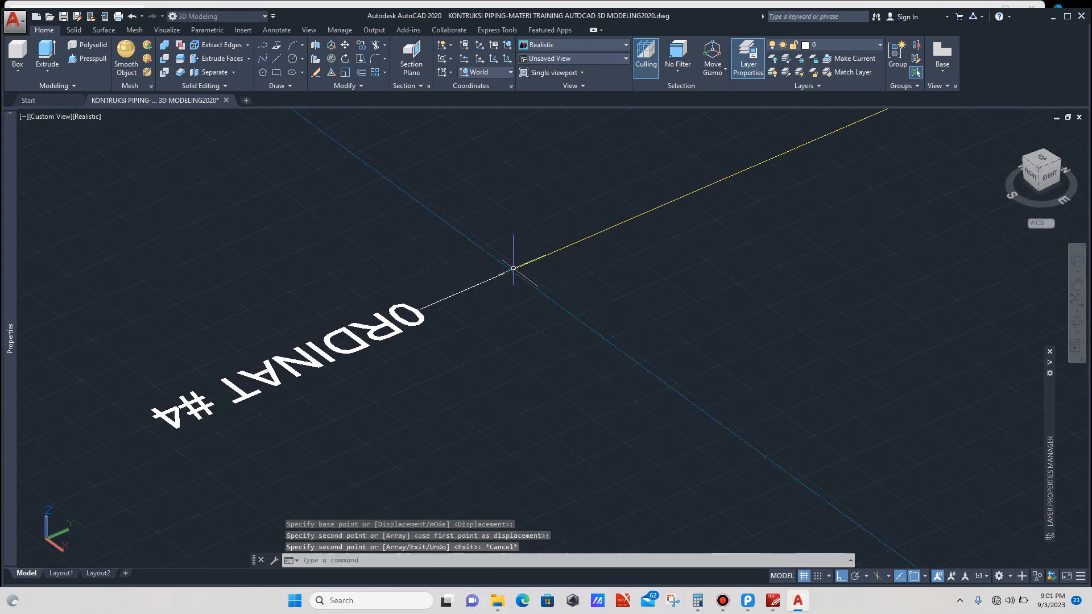
Step: Edit the newly copied label's text so it reads ORDINAT #5
{"action": "scroll", "coordinate": [581, 247], "scroll_direction": "down", "scroll_amount": 5}
{"action": "scroll", "coordinate": [461, 289], "scroll_direction": "up", "scroll_amount": 6}
{"action": "left_click", "coordinate": [384, 314]}
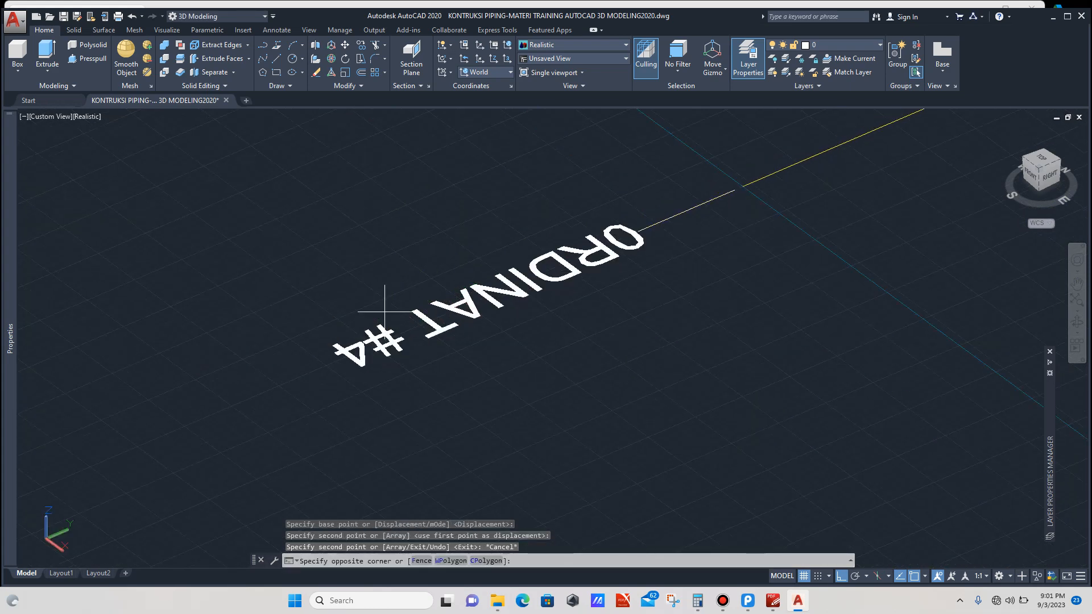
{"action": "left_click", "coordinate": [363, 337]}
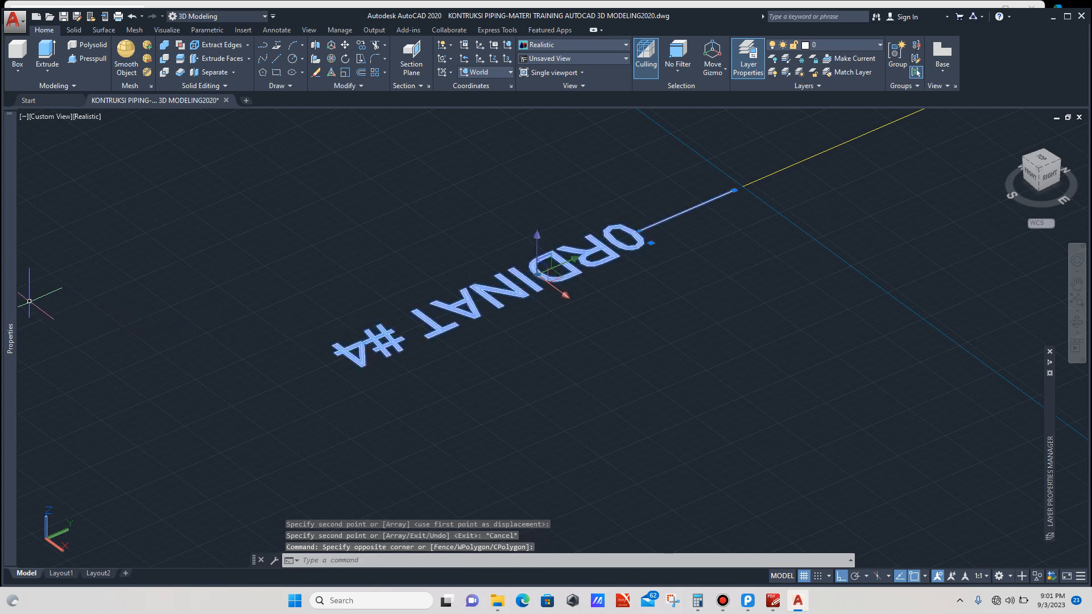
{"action": "double_click", "coordinate": [340, 348]}
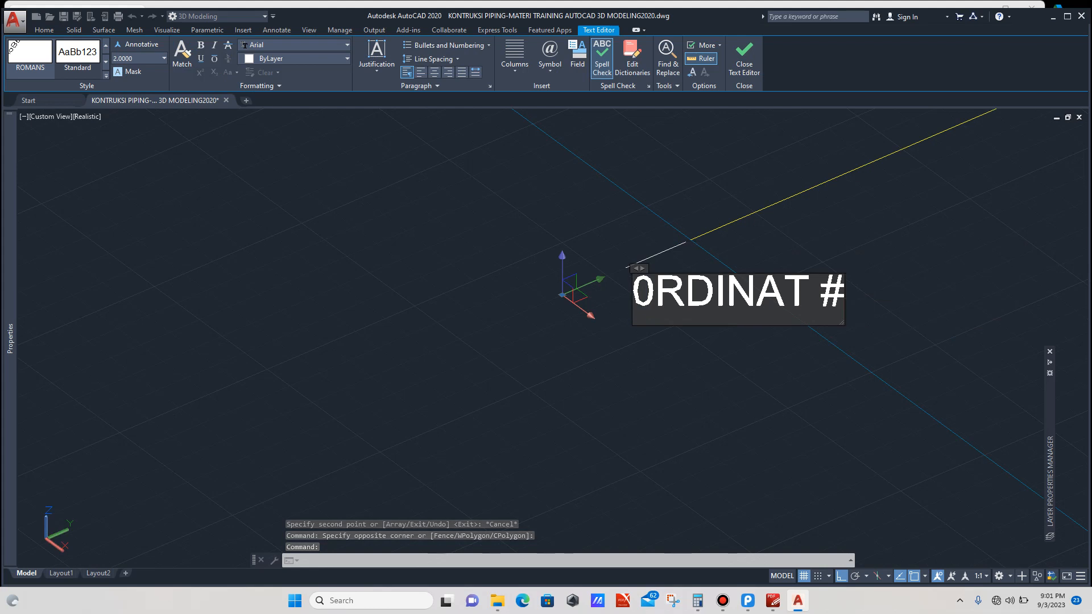
{"action": "type", "text": "5"}
{"action": "left_click", "coordinate": [814, 397]}
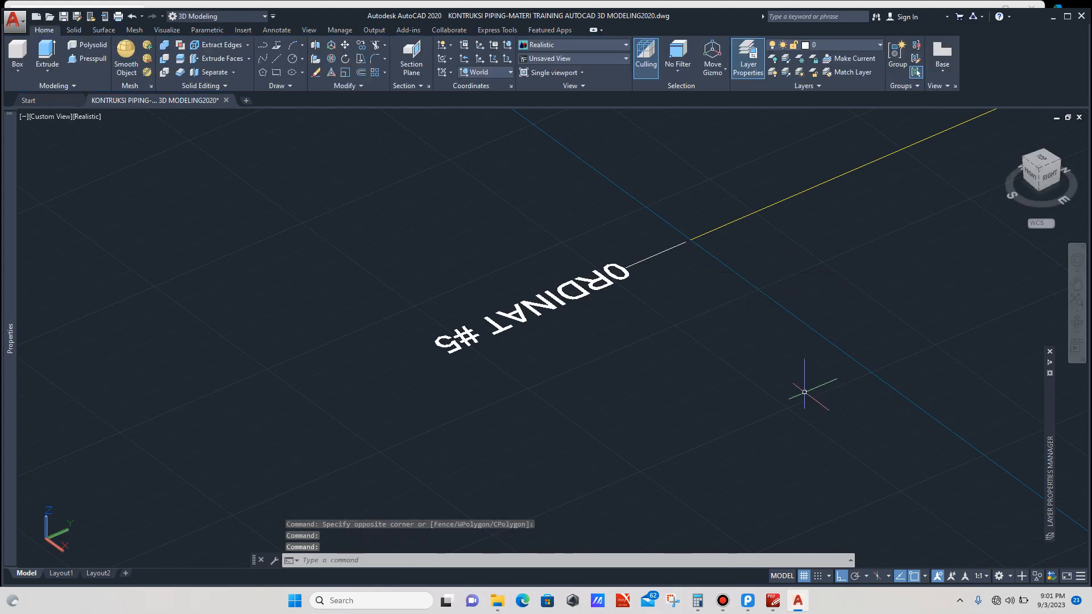
{"action": "key", "text": "Escape"}
Step: Copy the ORDINAT #5 label onto its matching edge end of the mirrored layout
{"action": "left_click", "coordinate": [581, 264]}
{"action": "left_click", "coordinate": [557, 312]}
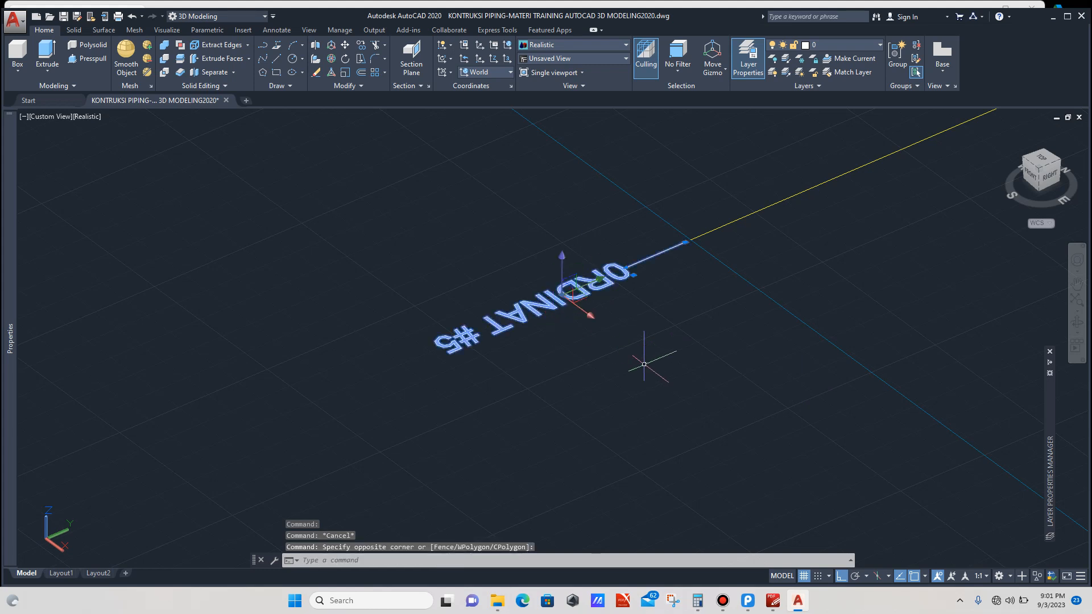
{"action": "type", "text": "co"}
{"action": "key", "text": "Return"}
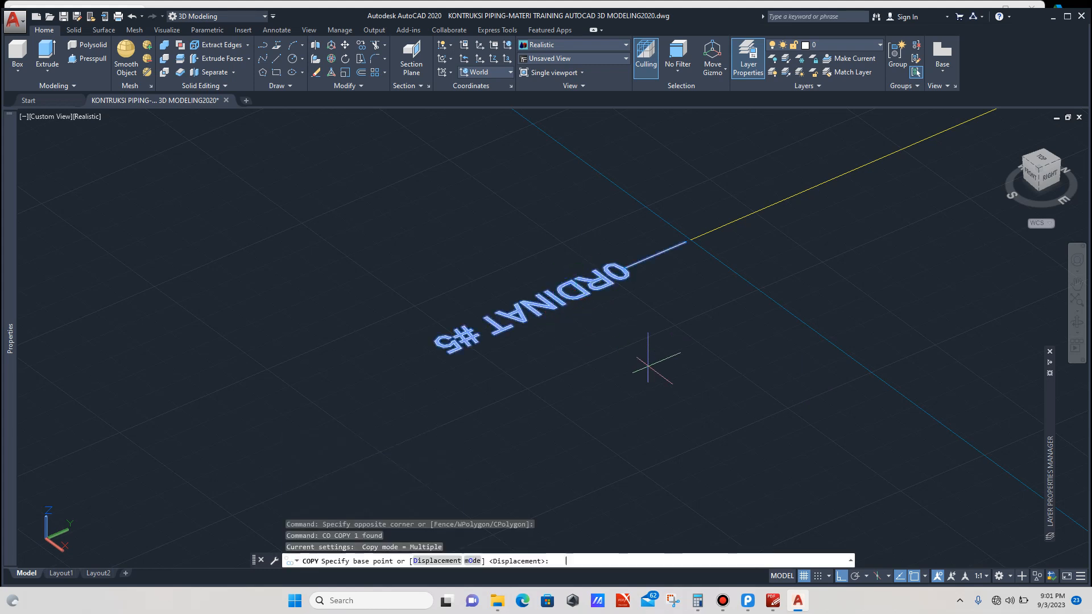
{"action": "left_click", "coordinate": [690, 240]}
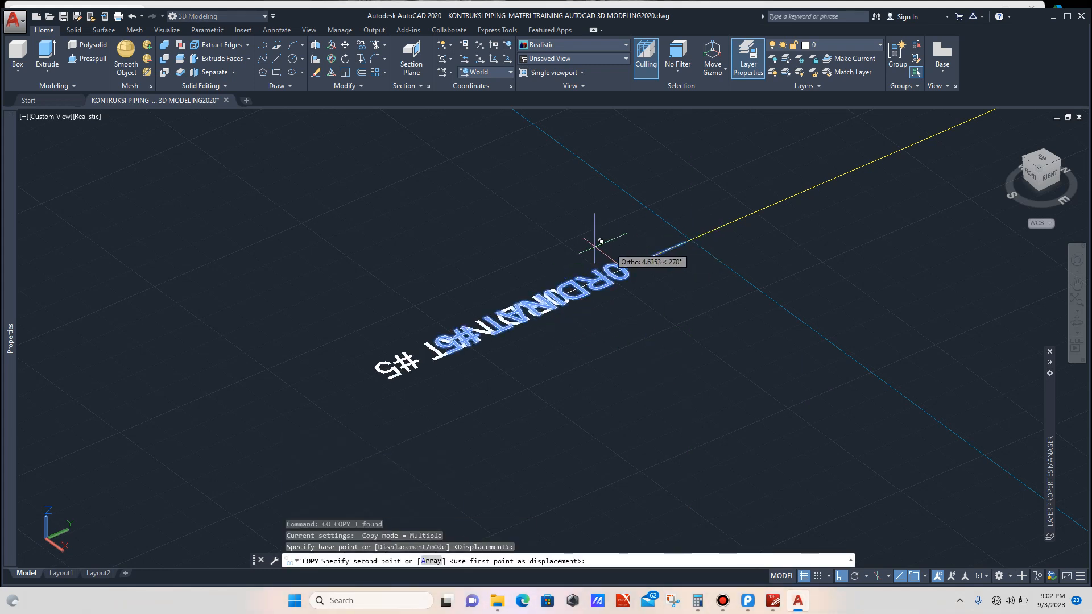
{"action": "scroll", "coordinate": [506, 247], "scroll_direction": "down", "scroll_amount": 6}
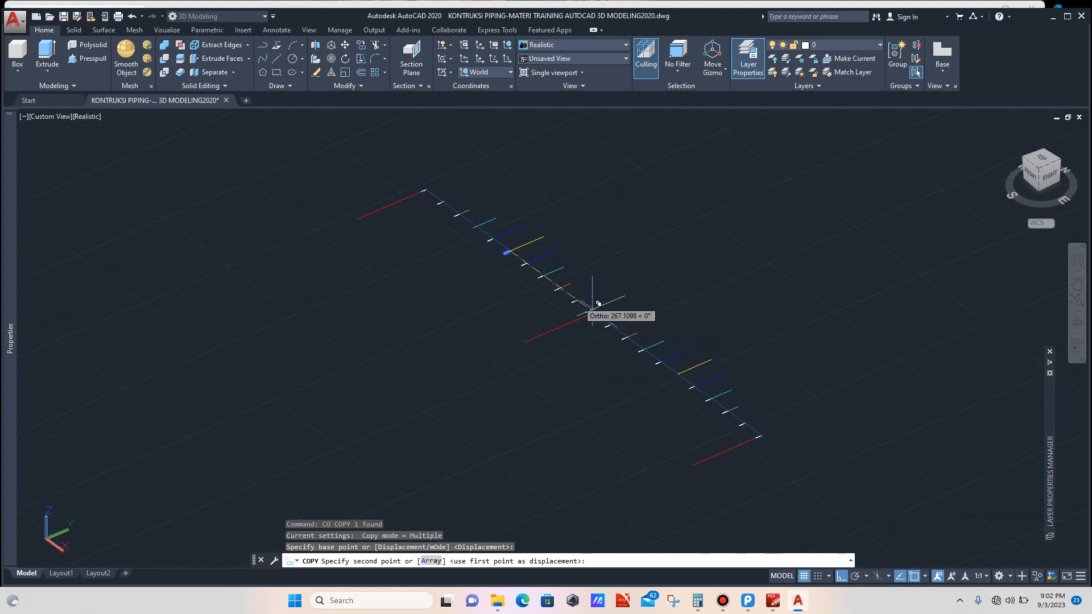
{"action": "scroll", "coordinate": [639, 375], "scroll_direction": "up", "scroll_amount": 10}
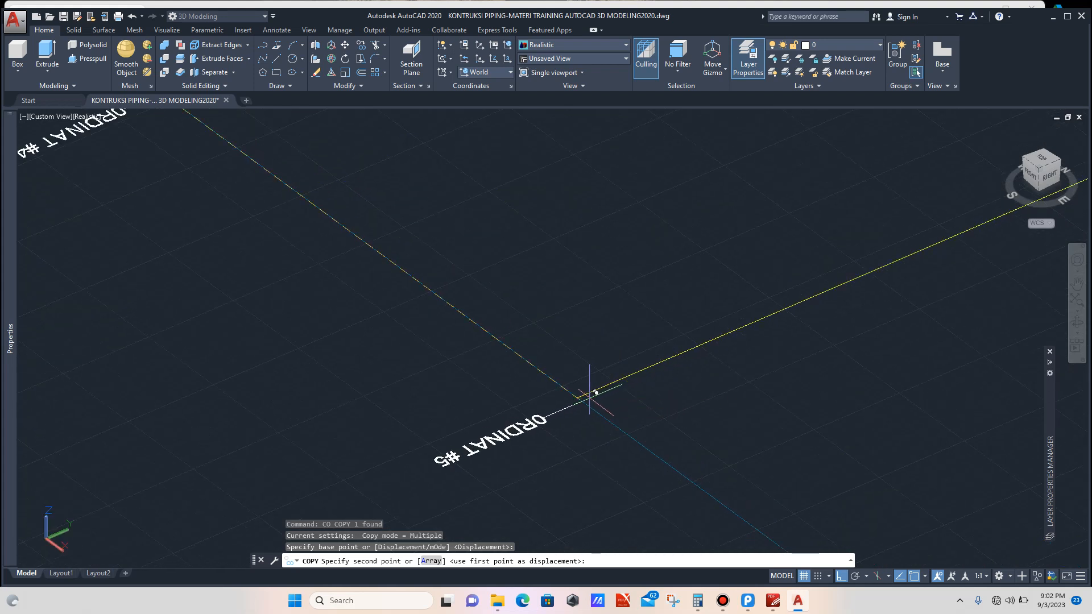
{"action": "left_click", "coordinate": [577, 398]}
{"action": "key", "text": "Escape"}
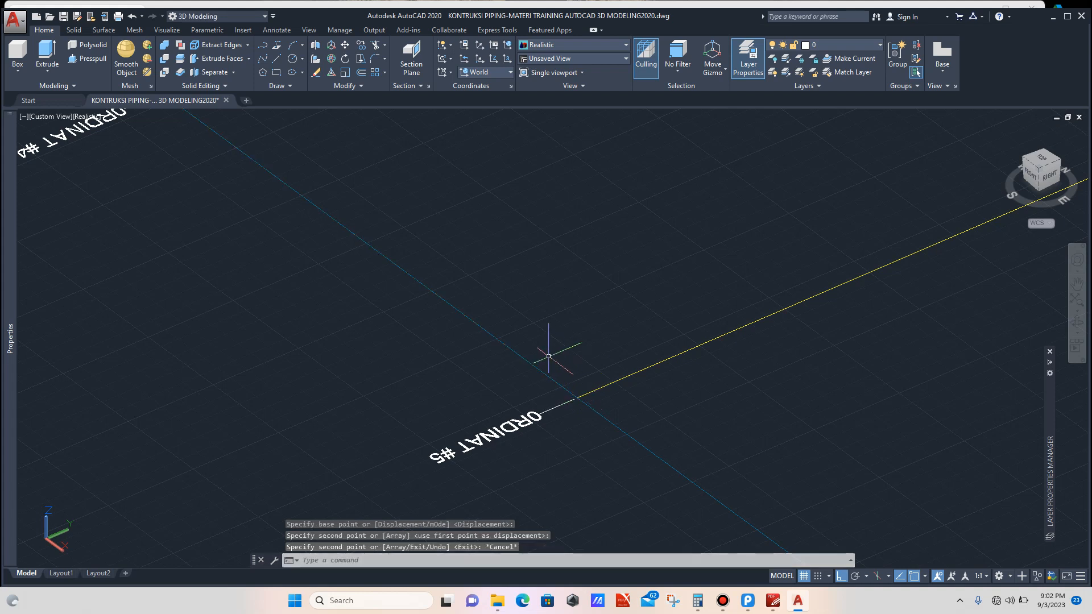
{"action": "scroll", "coordinate": [556, 362], "scroll_direction": "down", "scroll_amount": 5}
{"action": "scroll", "coordinate": [517, 364], "scroll_direction": "down", "scroll_amount": 3}
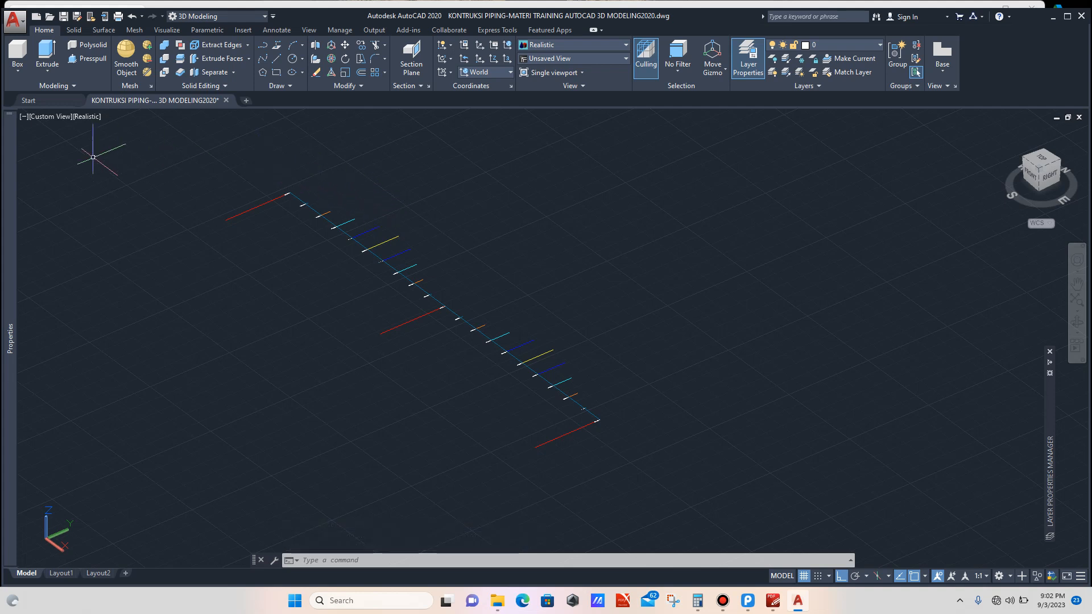
Step: Switch to the Top view and zoom in on the header pipe with the green stub-in branch
{"action": "left_click", "coordinate": [51, 117]}
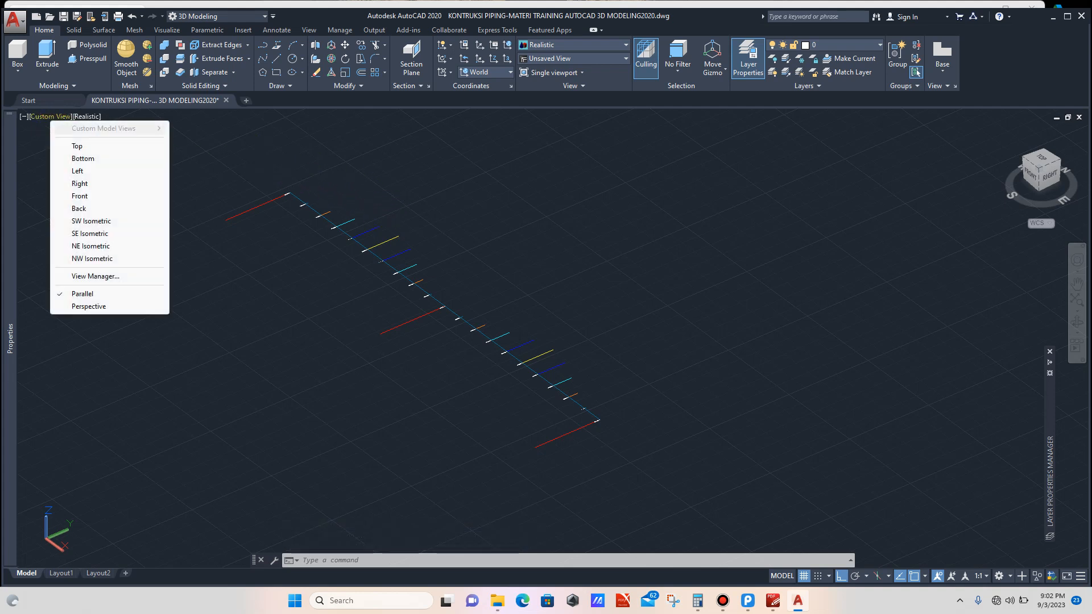
{"action": "left_click", "coordinate": [77, 147]}
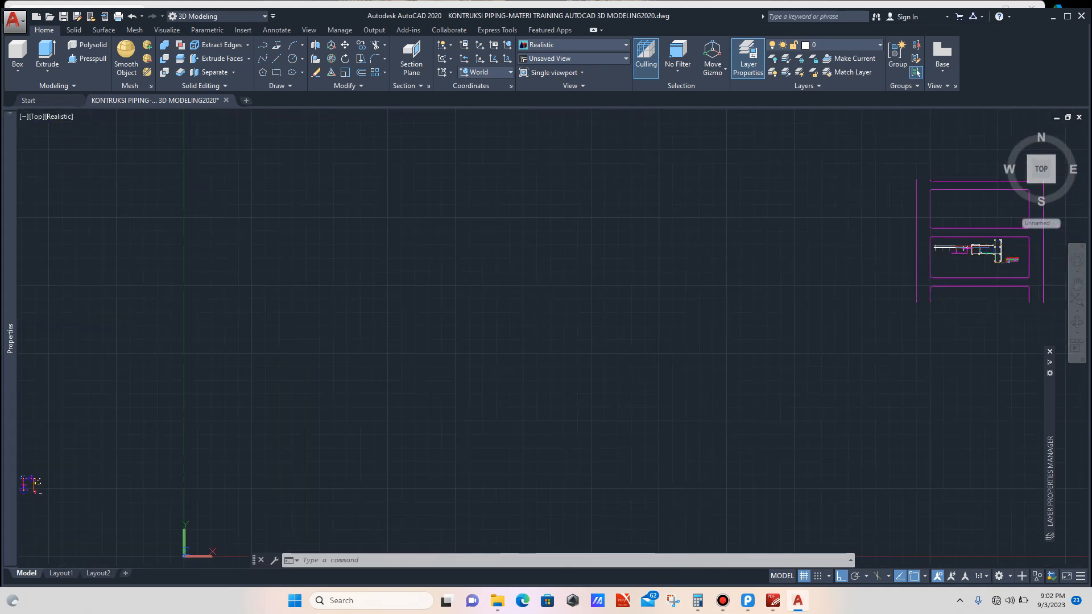
{"action": "scroll", "coordinate": [574, 197], "scroll_direction": "down", "scroll_amount": 4}
{"action": "scroll", "coordinate": [391, 298], "scroll_direction": "up", "scroll_amount": 8}
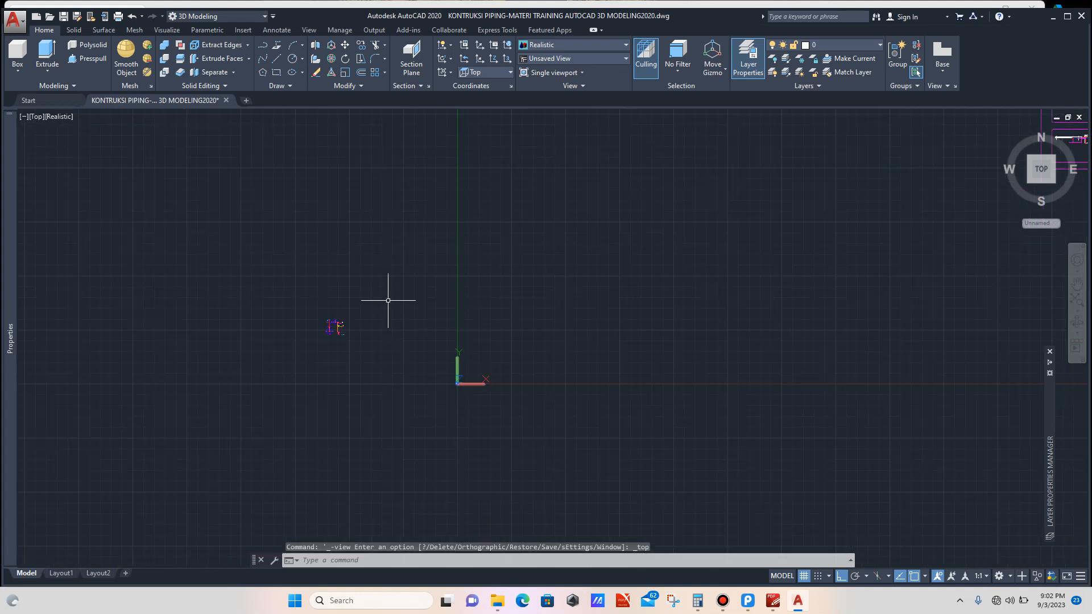
{"action": "scroll", "coordinate": [374, 325], "scroll_direction": "up", "scroll_amount": 8}
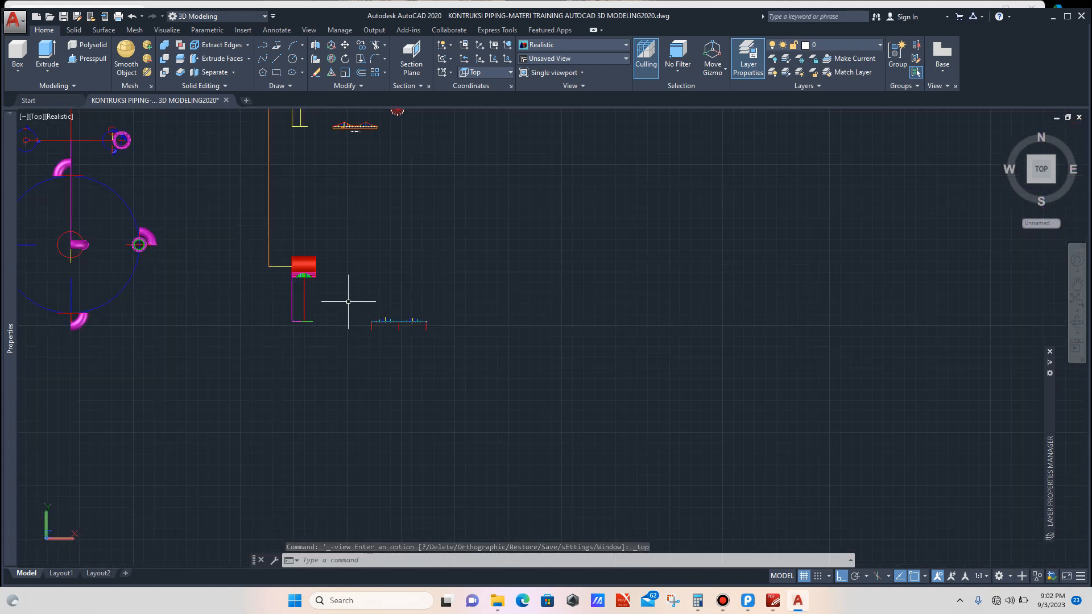
{"action": "scroll", "coordinate": [287, 273], "scroll_direction": "up", "scroll_amount": 10}
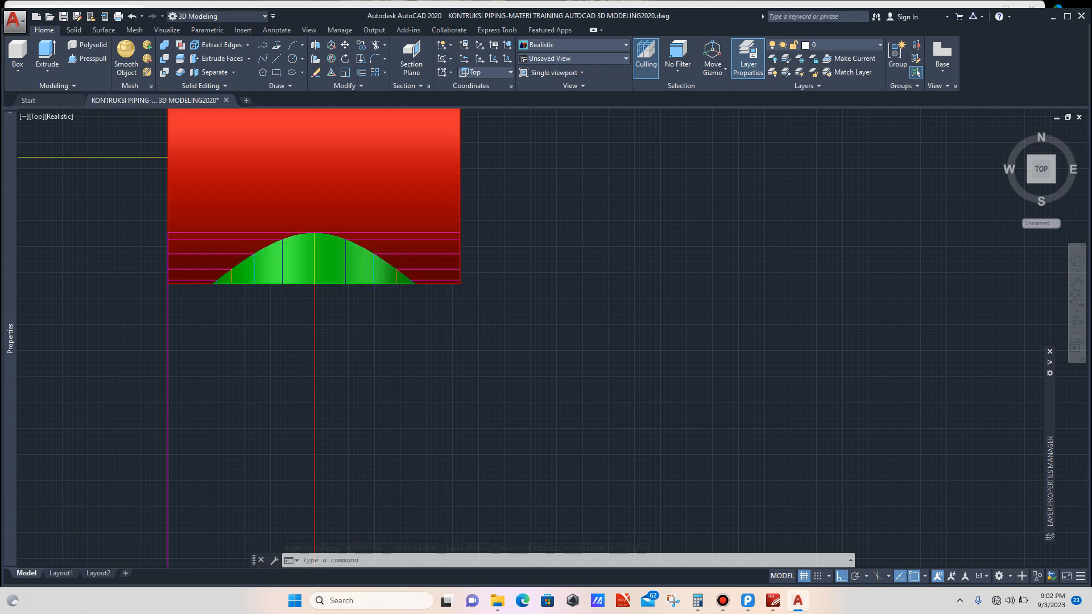
{"action": "scroll", "coordinate": [302, 243], "scroll_direction": "down", "scroll_amount": 3}
{"action": "scroll", "coordinate": [295, 279], "scroll_direction": "up", "scroll_amount": 2}
{"action": "scroll", "coordinate": [250, 341], "scroll_direction": "up", "scroll_amount": 3}
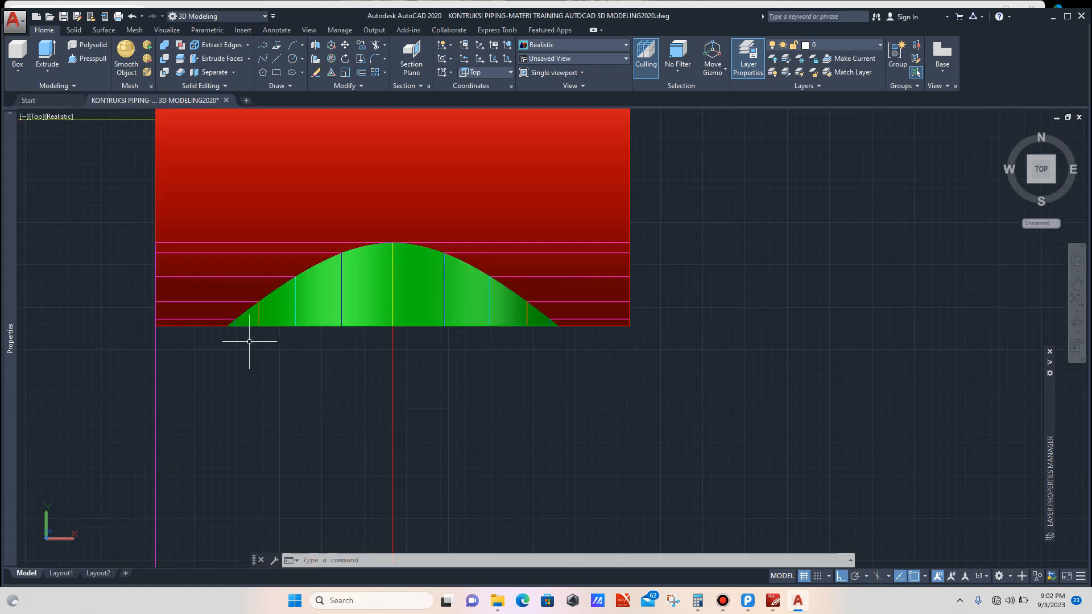
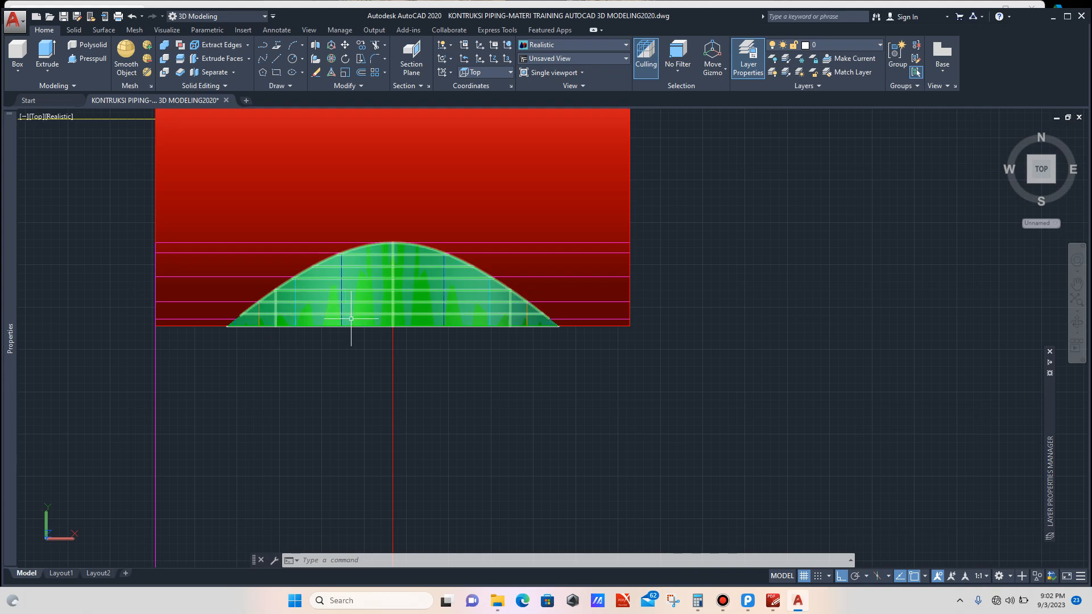
Step: Zoom in and out around the drawing to examine the ordinate lines of the curve profile
{"action": "scroll", "coordinate": [227, 333], "scroll_direction": "up", "scroll_amount": 3}
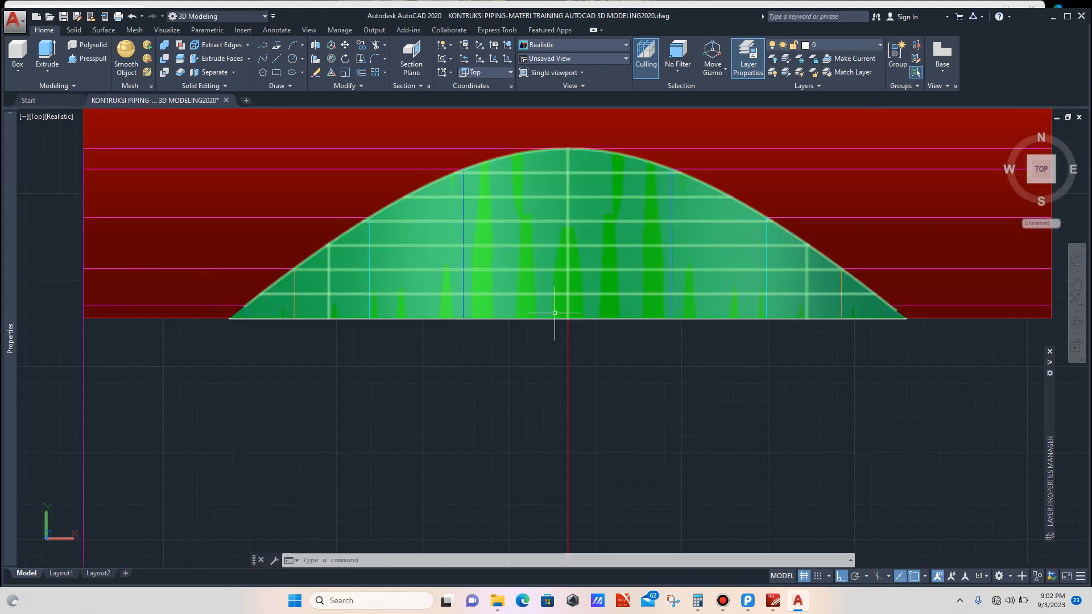
{"action": "scroll", "coordinate": [449, 308], "scroll_direction": "down", "scroll_amount": 10}
{"action": "scroll", "coordinate": [442, 293], "scroll_direction": "down", "scroll_amount": 4}
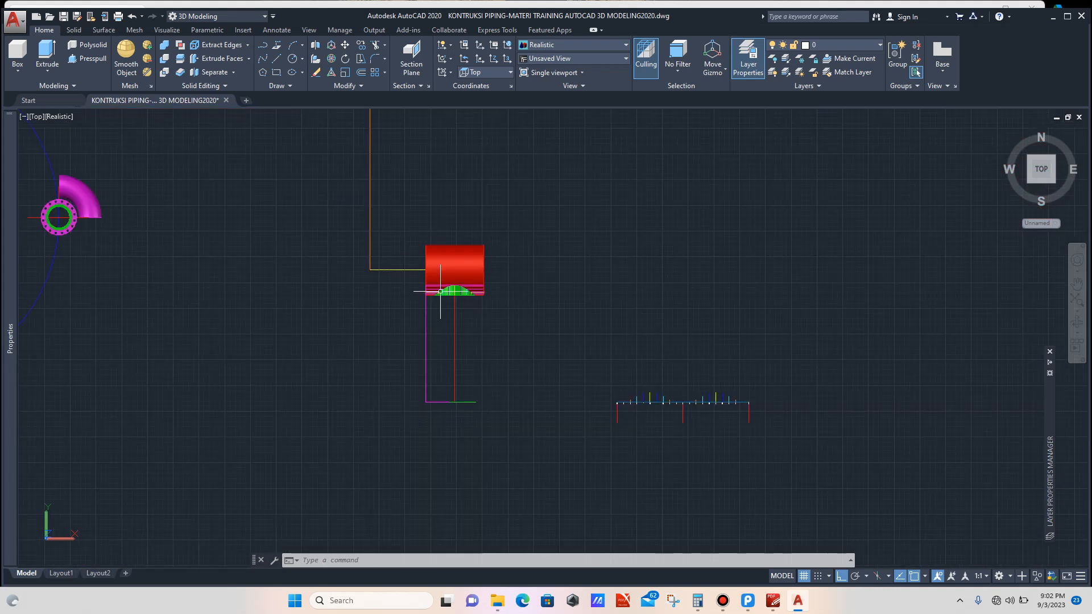
{"action": "scroll", "coordinate": [572, 366], "scroll_direction": "up", "scroll_amount": 3}
{"action": "scroll", "coordinate": [635, 365], "scroll_direction": "up", "scroll_amount": 4}
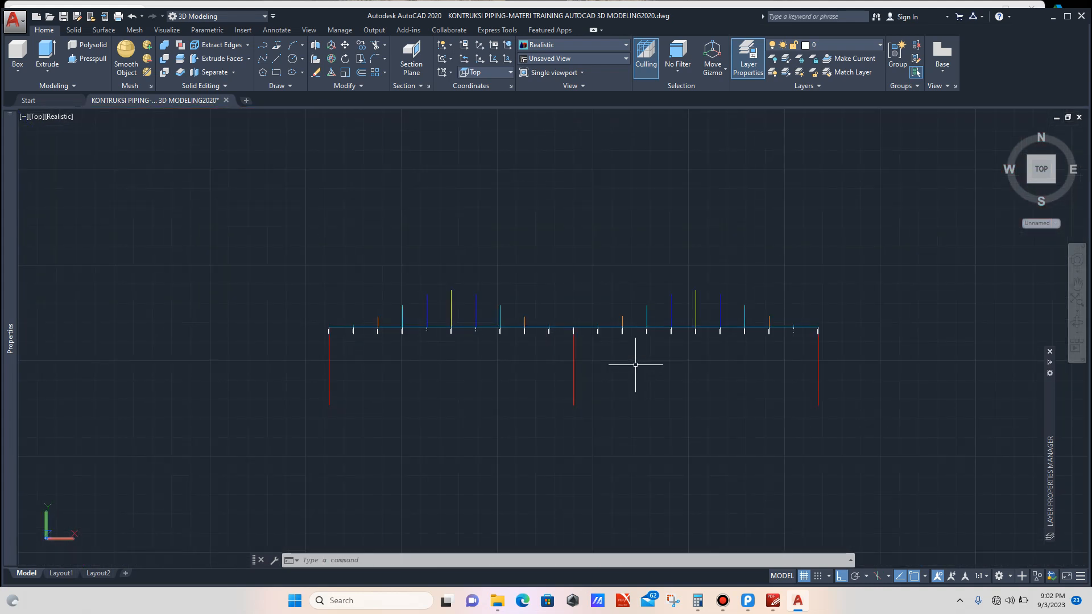
{"action": "scroll", "coordinate": [541, 313], "scroll_direction": "up", "scroll_amount": 2}
{"action": "scroll", "coordinate": [478, 312], "scroll_direction": "down", "scroll_amount": 4}
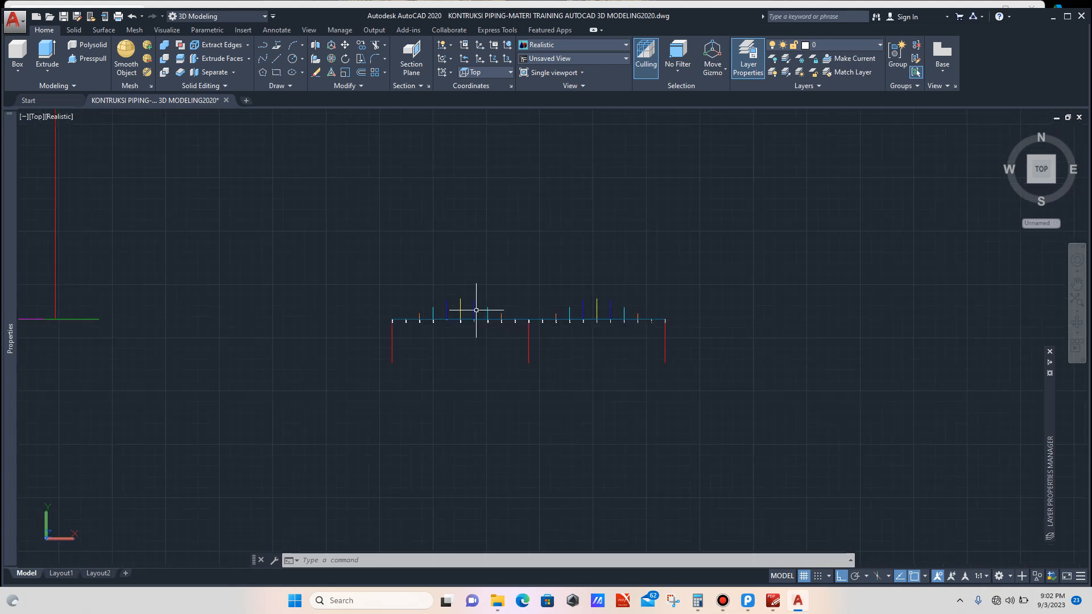
{"action": "scroll", "coordinate": [600, 324], "scroll_direction": "up", "scroll_amount": 2}
{"action": "scroll", "coordinate": [632, 324], "scroll_direction": "down", "scroll_amount": 1}
{"action": "scroll", "coordinate": [637, 320], "scroll_direction": "up", "scroll_amount": 3}
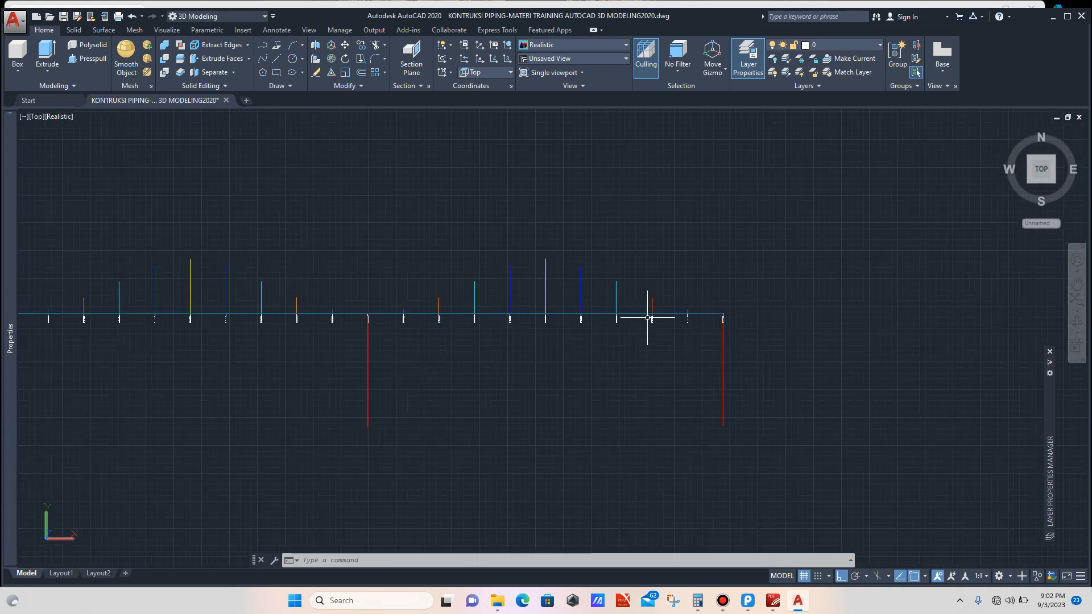
{"action": "scroll", "coordinate": [660, 314], "scroll_direction": "down", "scroll_amount": 4}
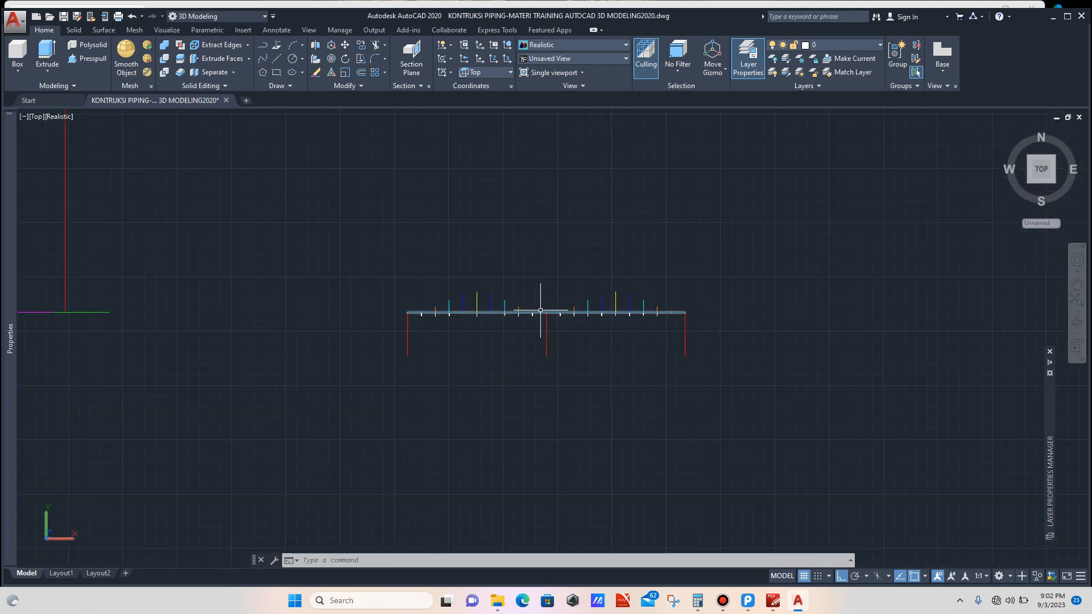
{"action": "scroll", "coordinate": [541, 310], "scroll_direction": "up", "scroll_amount": 1}
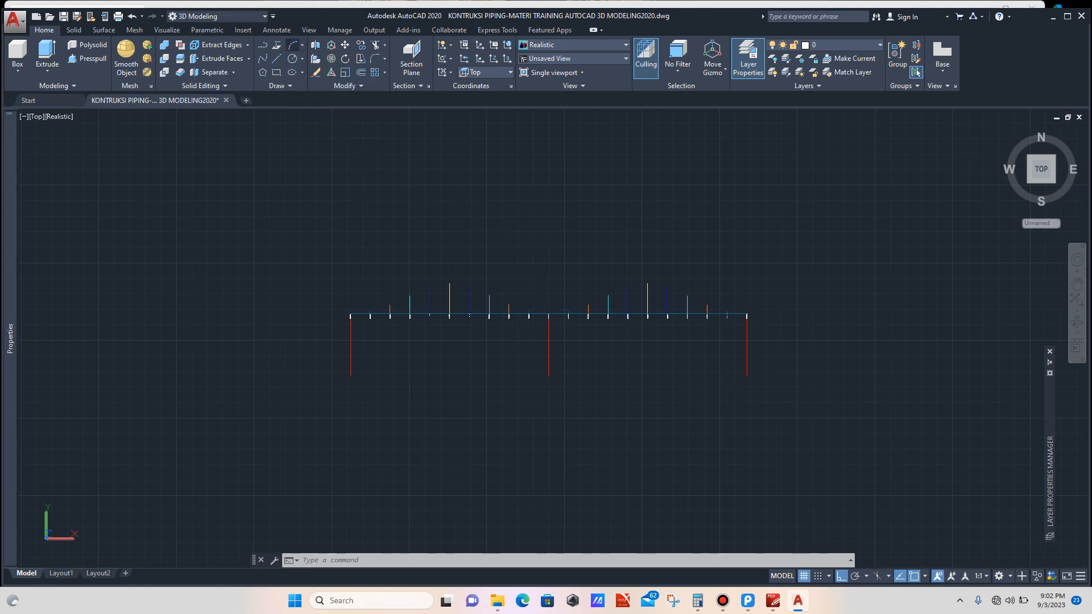
Step: Draw a three-point arc through the tops of ordinate #1, ordinate #0 and the opposite ordinate #1
{"action": "left_click", "coordinate": [292, 44]}
{"action": "scroll", "coordinate": [544, 302], "scroll_direction": "up", "scroll_amount": 1}
{"action": "scroll", "coordinate": [544, 303], "scroll_direction": "up", "scroll_amount": 4}
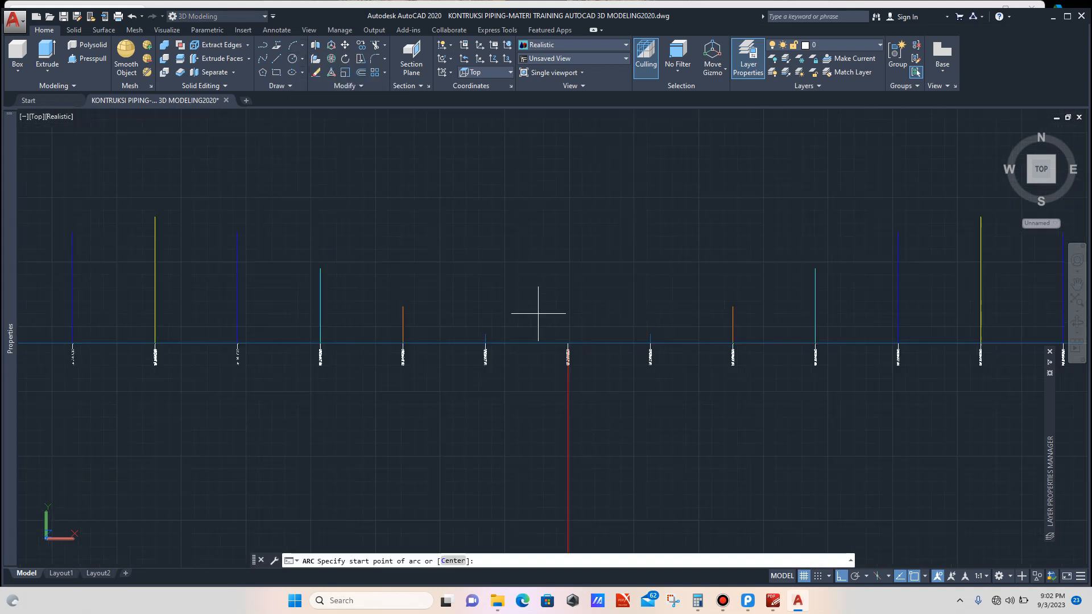
{"action": "left_click", "coordinate": [462, 342]}
{"action": "scroll", "coordinate": [568, 351], "scroll_direction": "up", "scroll_amount": 2}
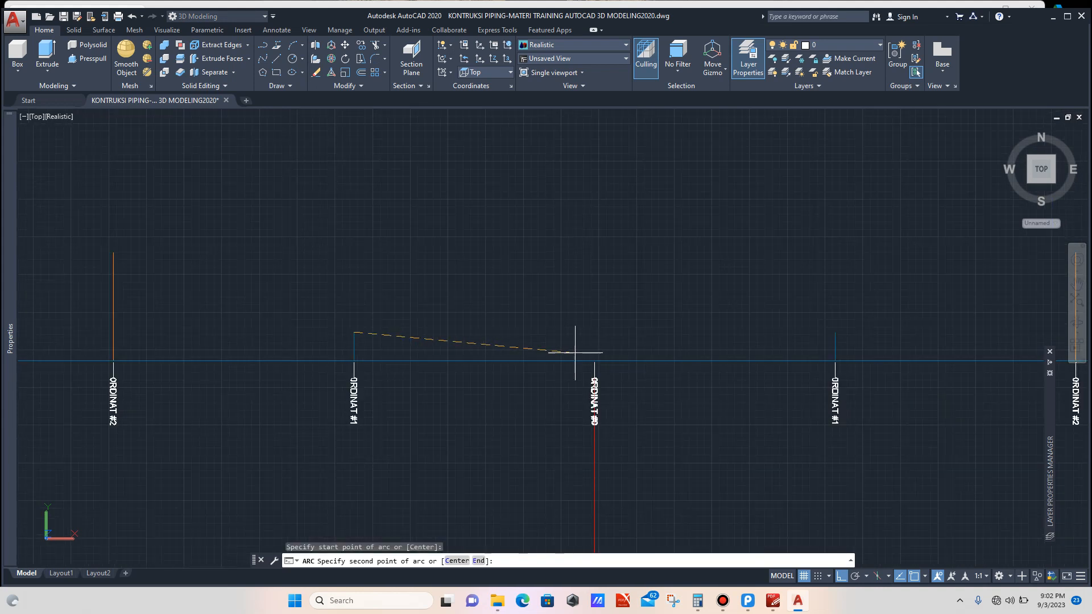
{"action": "left_click", "coordinate": [594, 361]}
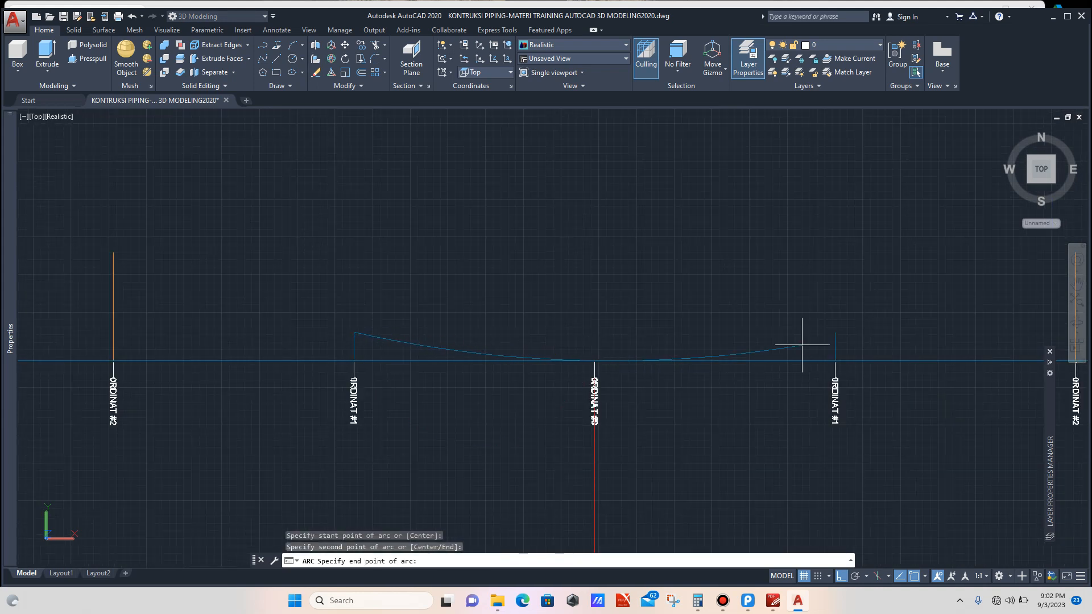
{"action": "scroll", "coordinate": [806, 332], "scroll_direction": "up", "scroll_amount": 3}
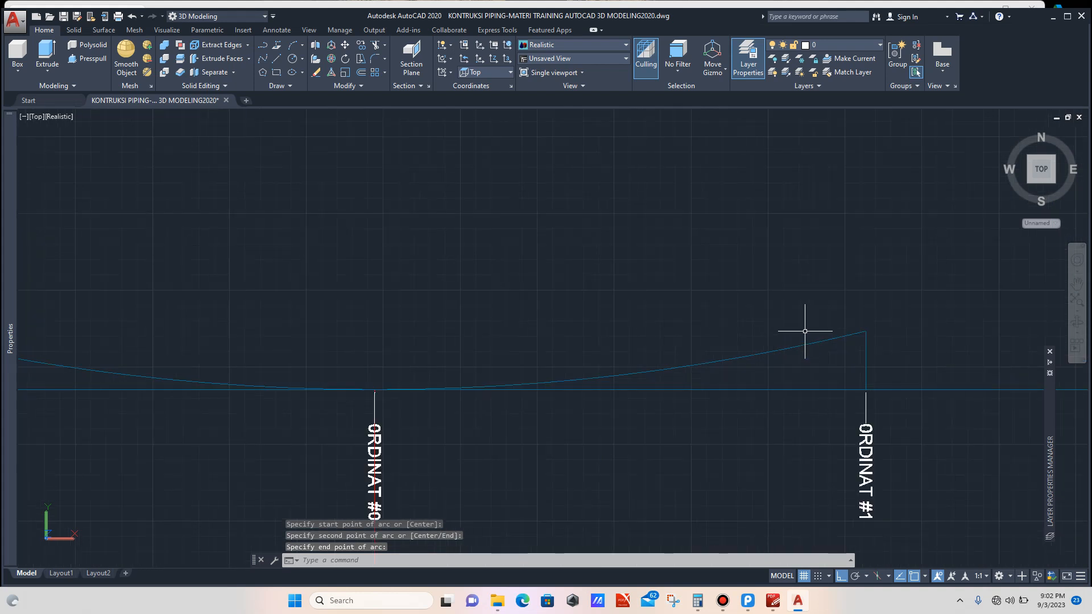
{"action": "left_click", "coordinate": [806, 330]}
Step: Select the new arc and change its color to Red
{"action": "left_click", "coordinate": [788, 352]}
{"action": "scroll", "coordinate": [688, 313], "scroll_direction": "down", "scroll_amount": 8}
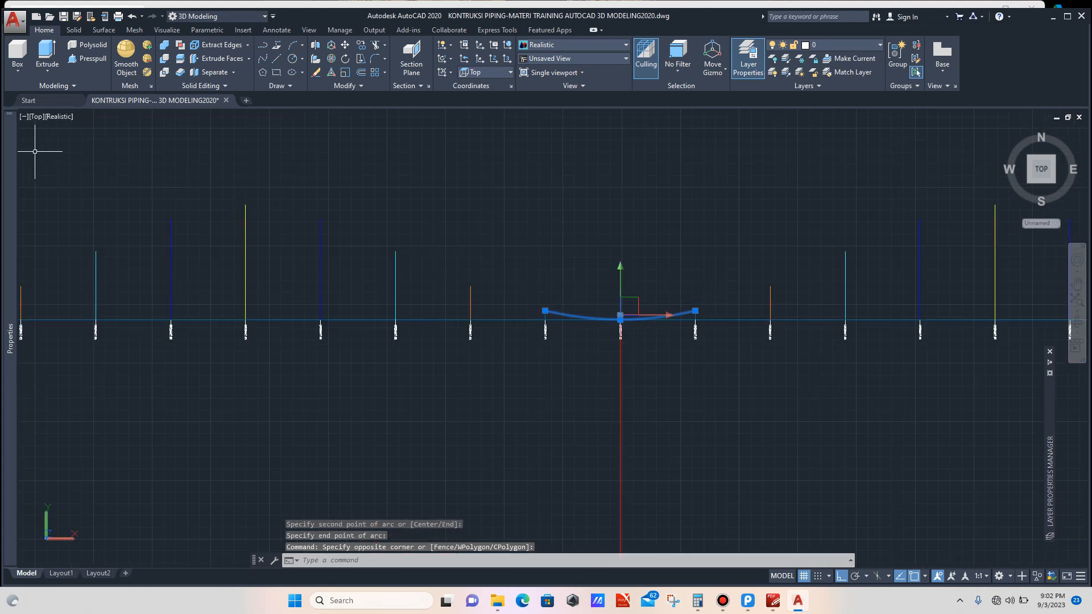
{"action": "mouse_move", "coordinate": [9, 157]}
{"action": "left_click", "coordinate": [165, 150]}
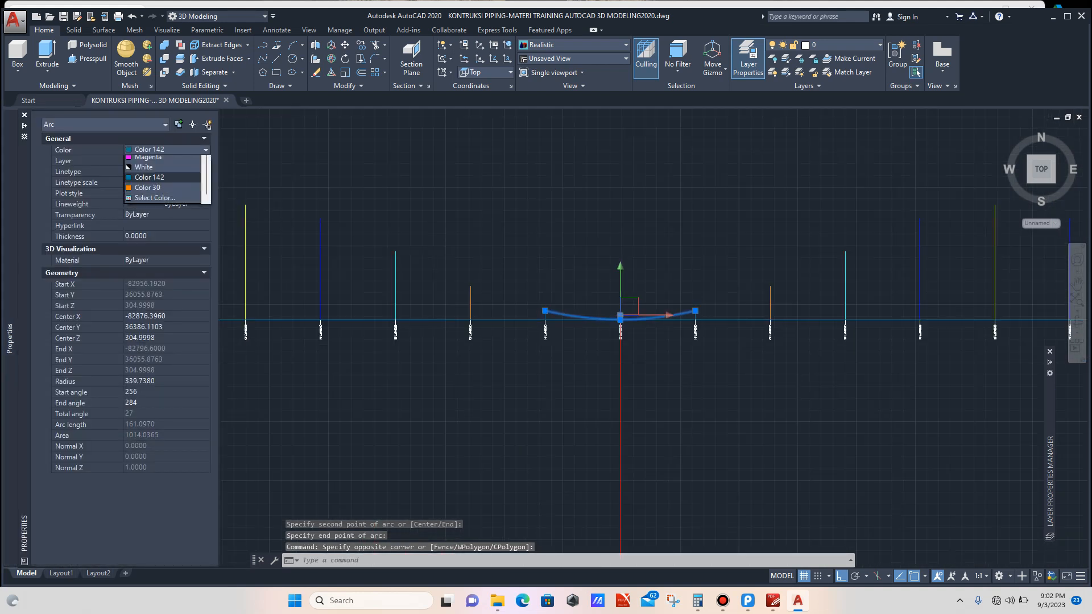
{"action": "left_click", "coordinate": [162, 160]}
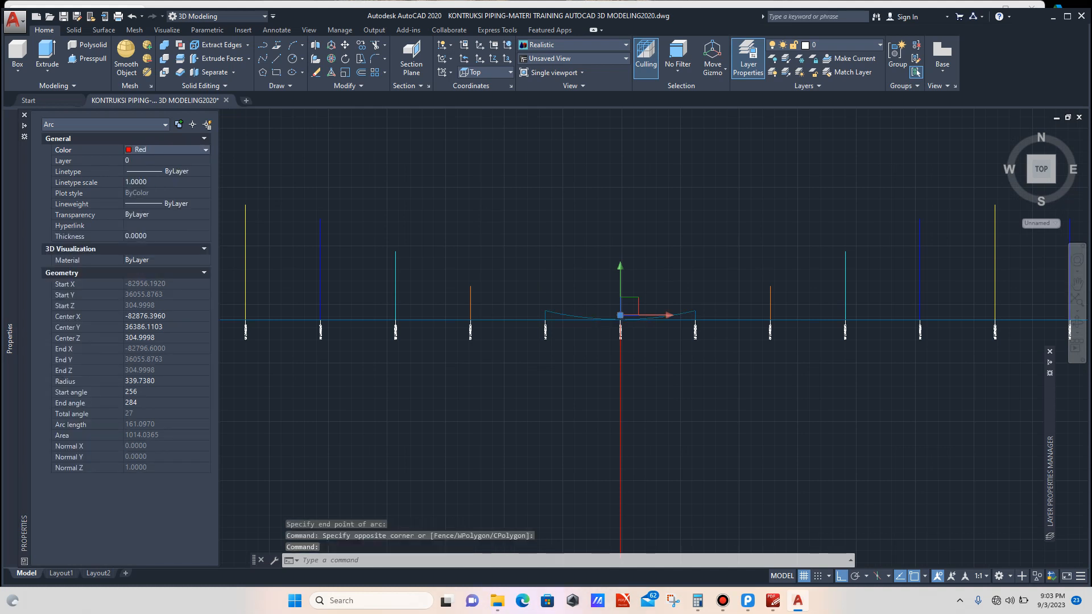
{"action": "key", "text": "Escape"}
Step: Set the current drawing color to Red with nothing selected
{"action": "scroll", "coordinate": [508, 231], "scroll_direction": "down", "scroll_amount": 2}
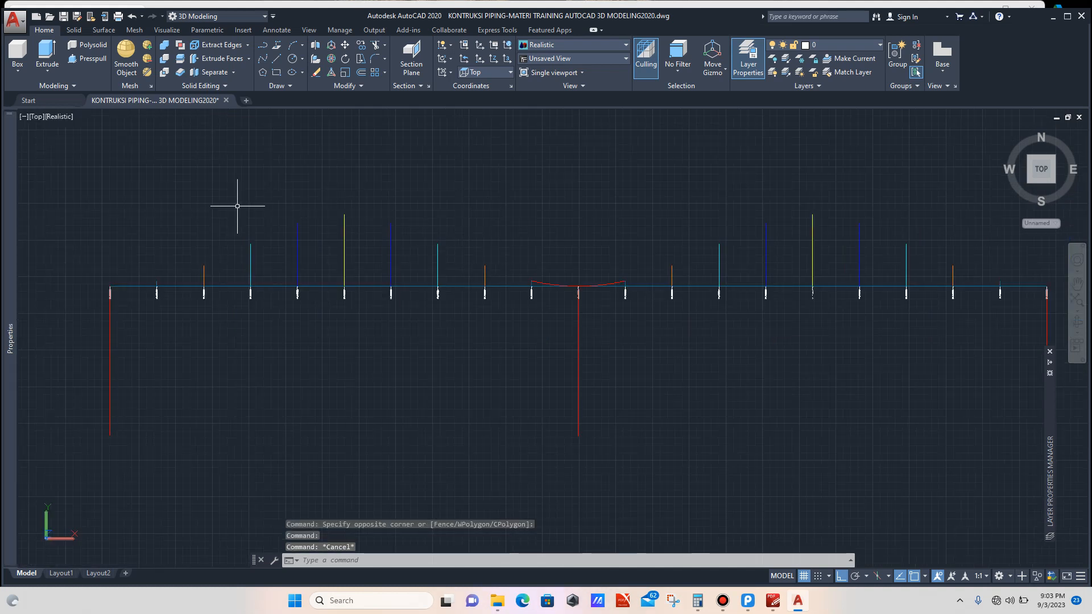
{"action": "mouse_move", "coordinate": [9, 191]}
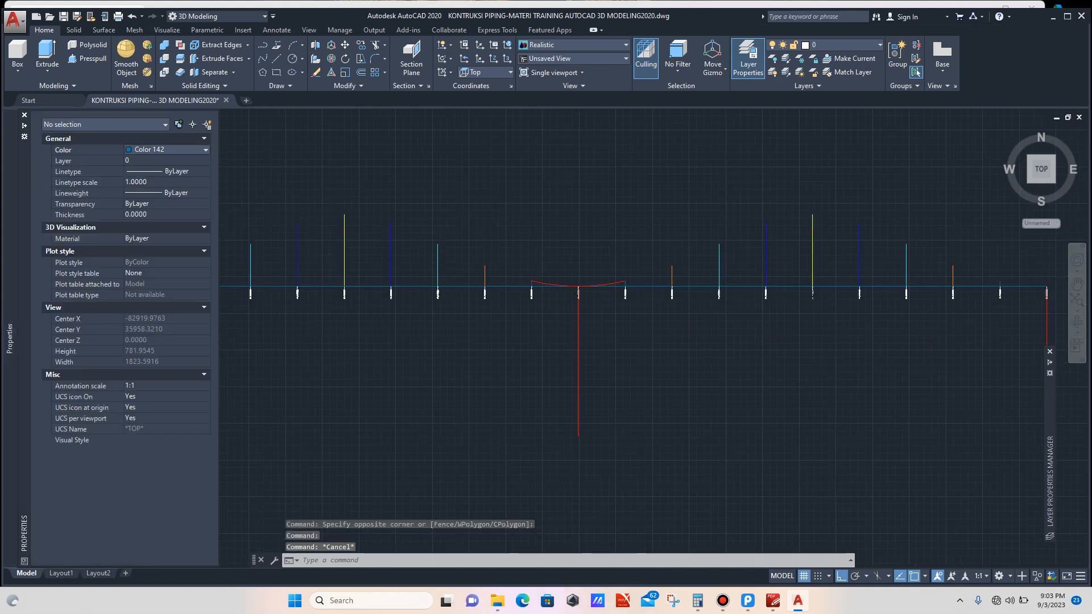
{"action": "left_click", "coordinate": [165, 150]}
{"action": "left_click", "coordinate": [162, 160]}
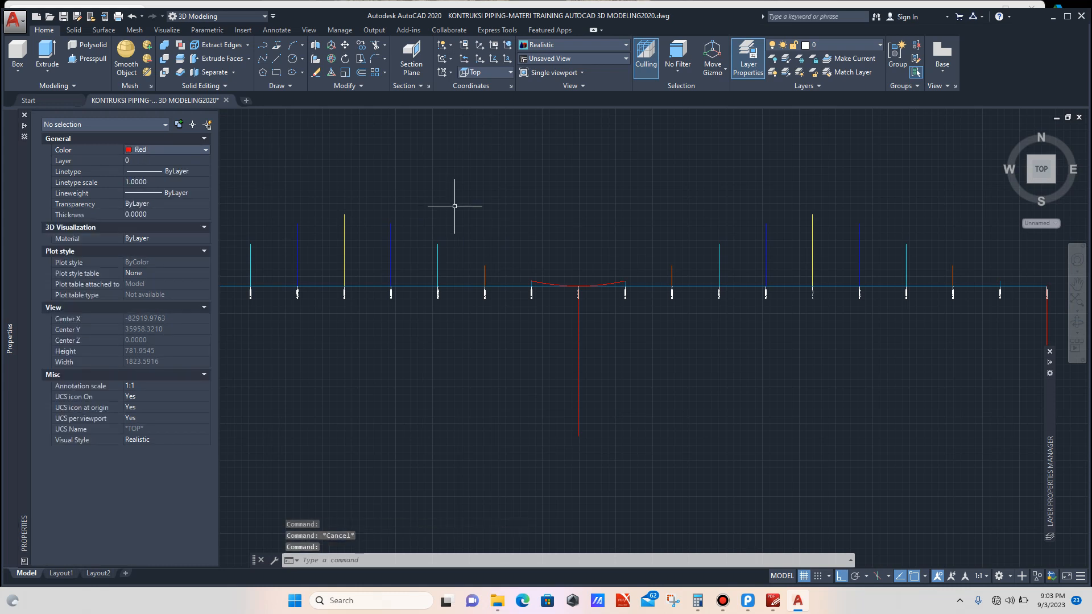
{"action": "key", "text": "Escape"}
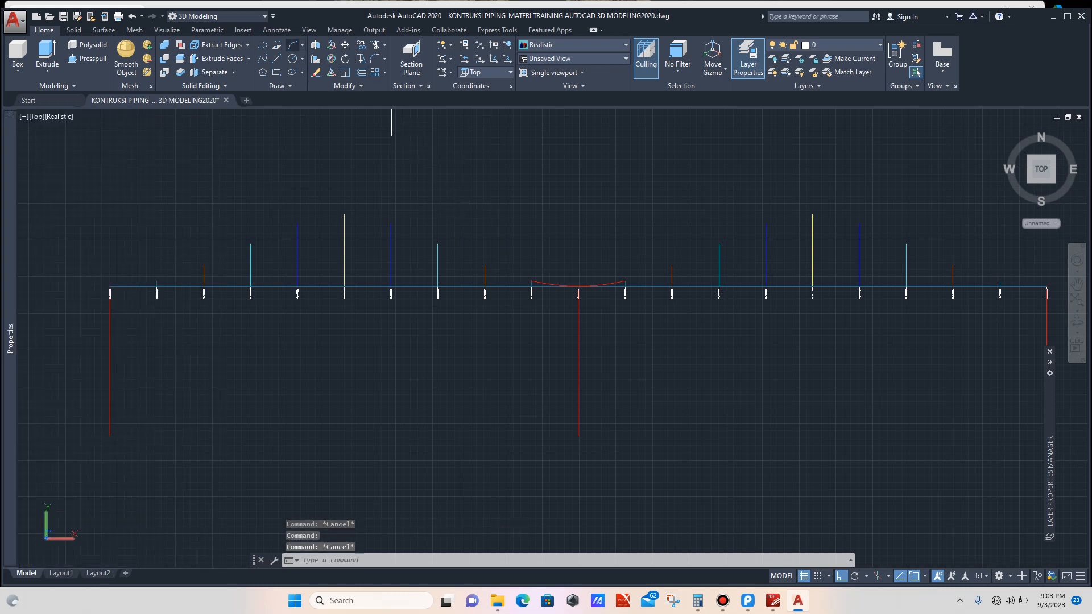
Step: Draw a three-point arc continuing from the first arc's end through the next two ordinate tops
{"action": "left_click", "coordinate": [293, 45]}
{"action": "scroll", "coordinate": [631, 241], "scroll_direction": "up", "scroll_amount": 3}
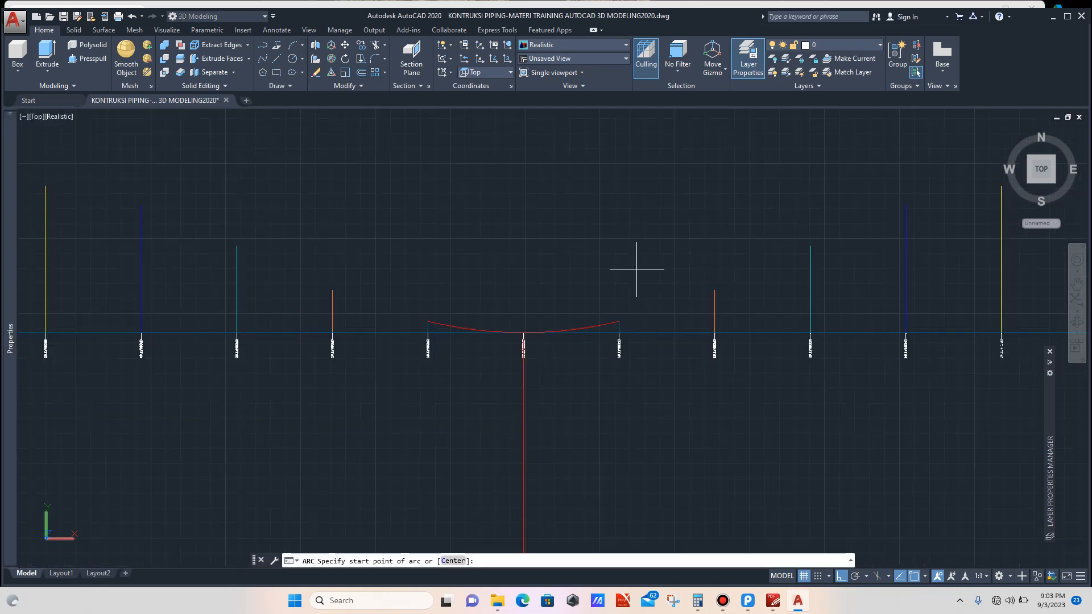
{"action": "left_click", "coordinate": [618, 322]}
{"action": "left_click", "coordinate": [715, 290]}
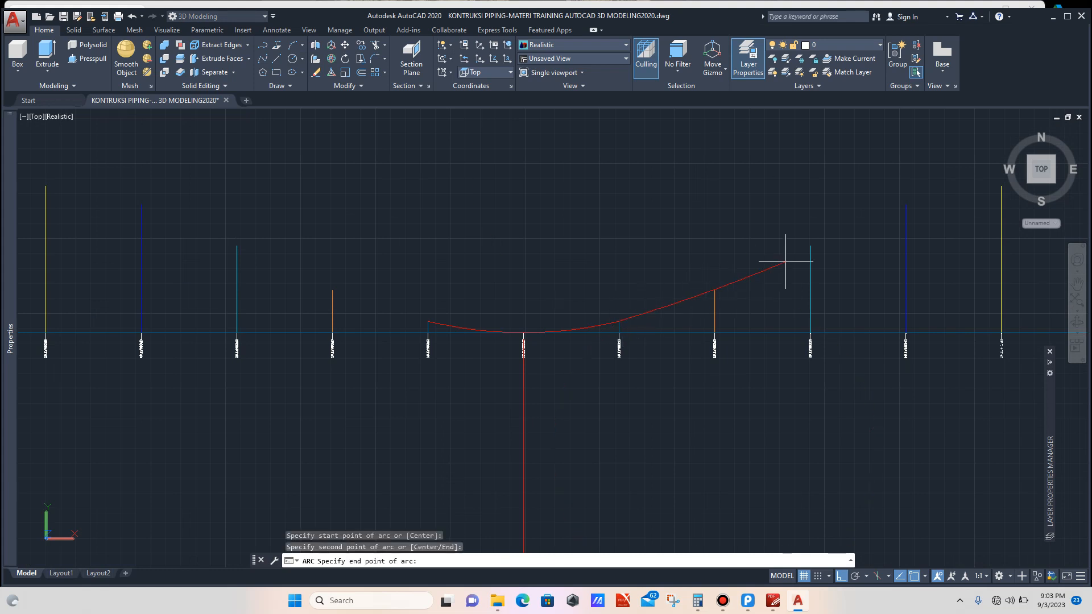
{"action": "left_click", "coordinate": [810, 245]}
{"action": "scroll", "coordinate": [575, 241], "scroll_direction": "down", "scroll_amount": 3}
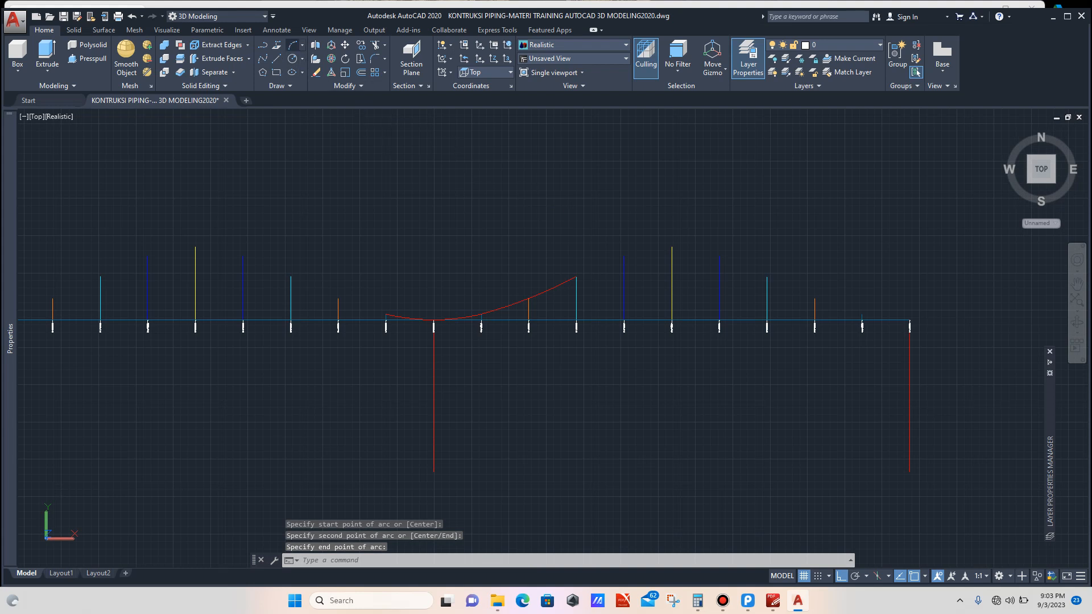
Step: Draw another three-point arc from the previous arc's end through the next two ordinate tops up to the peak ordinate
{"action": "left_click", "coordinate": [293, 44]}
{"action": "scroll", "coordinate": [555, 233], "scroll_direction": "up", "scroll_amount": 2}
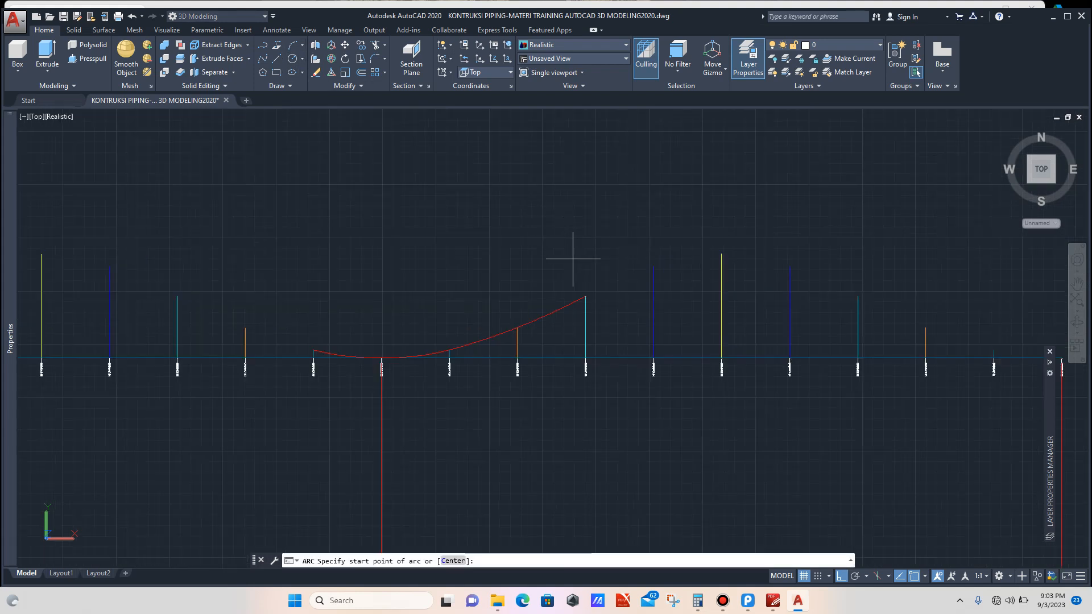
{"action": "left_click", "coordinate": [585, 295]}
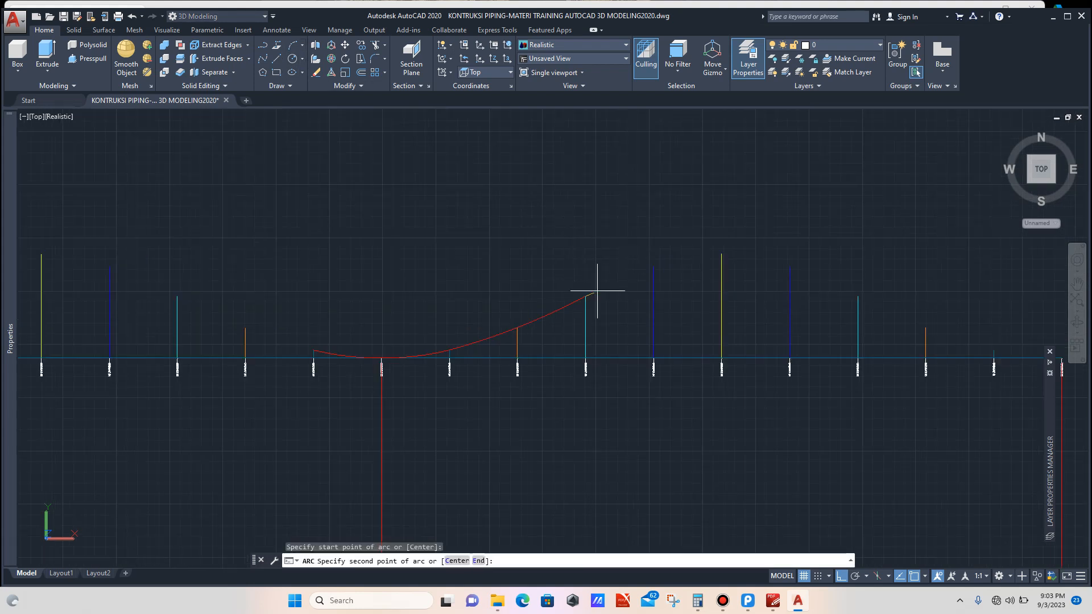
{"action": "left_click", "coordinate": [653, 266]}
{"action": "left_click", "coordinate": [722, 253]}
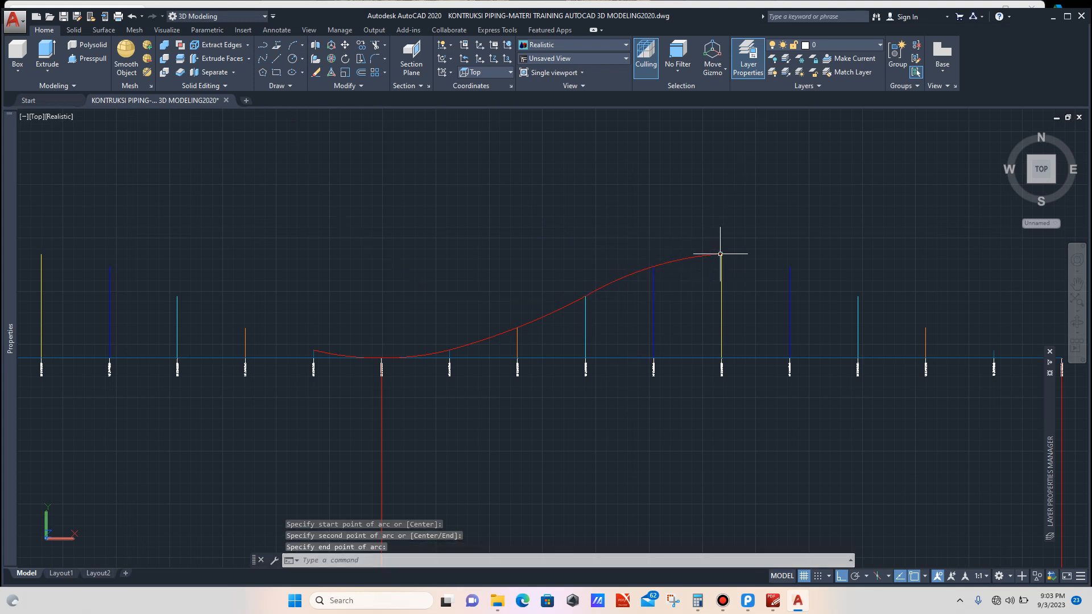
{"action": "scroll", "coordinate": [572, 229], "scroll_direction": "down", "scroll_amount": 4}
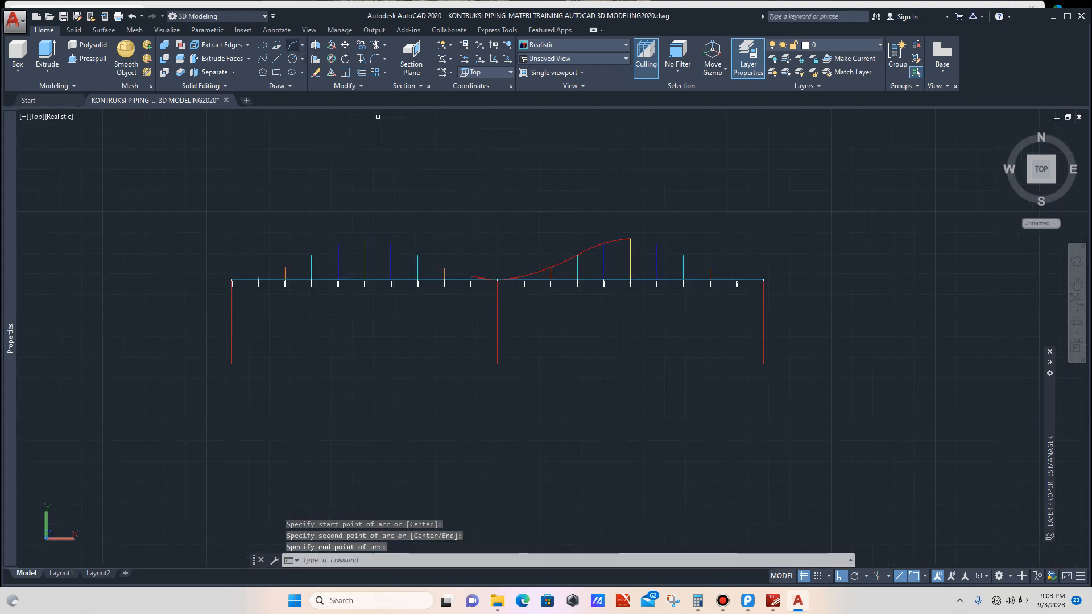
Step: Draw a three-point arc from the peak down through the next two ordinate tops on the descending side
{"action": "key", "text": "Return"}
{"action": "scroll", "coordinate": [614, 210], "scroll_direction": "up", "scroll_amount": 2}
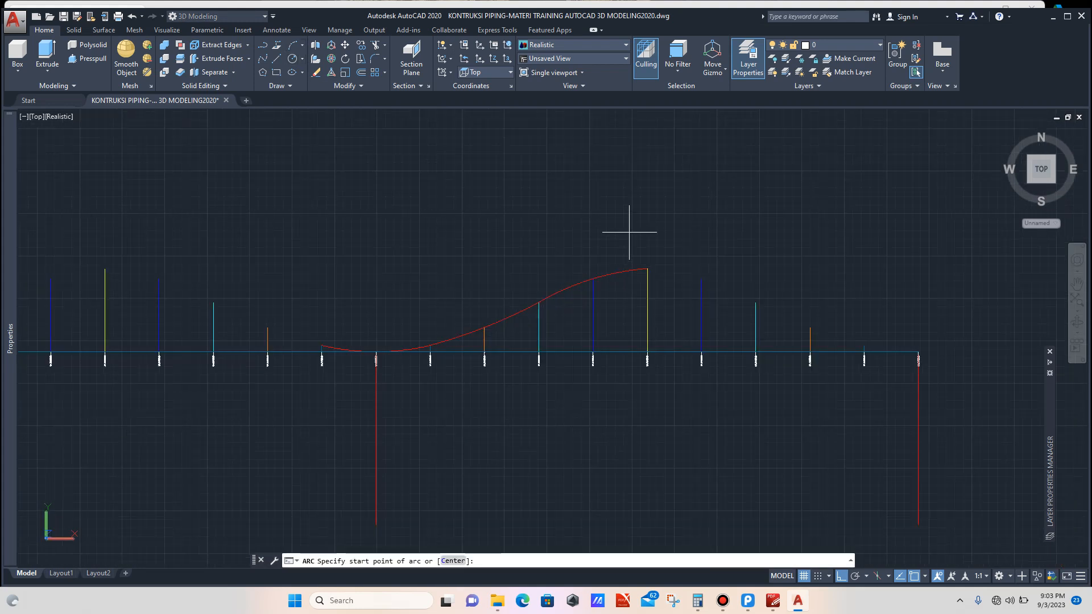
{"action": "left_click", "coordinate": [647, 269]}
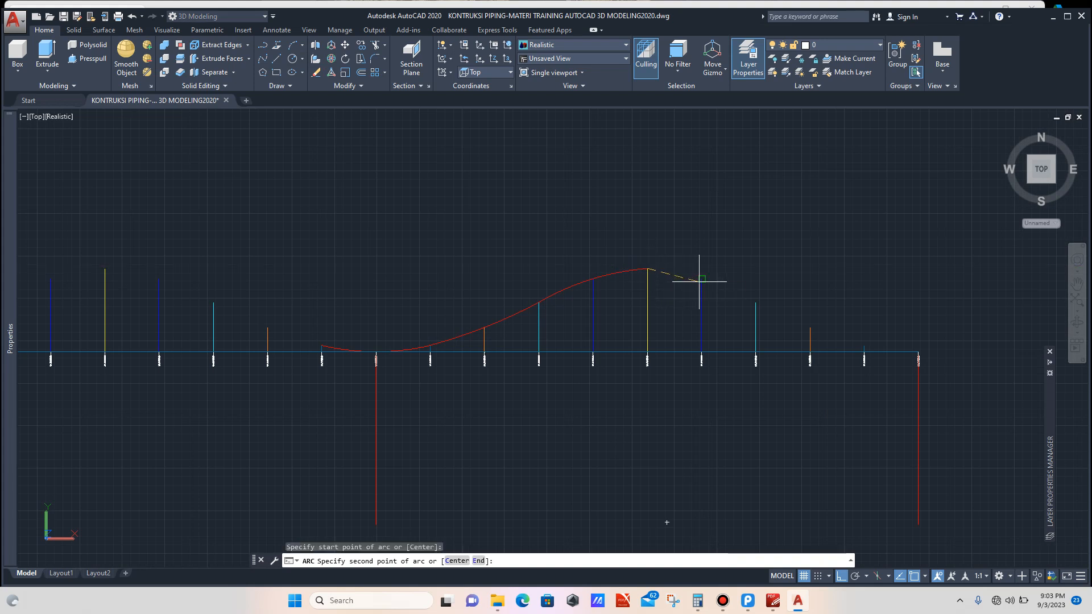
{"action": "left_click", "coordinate": [702, 278]}
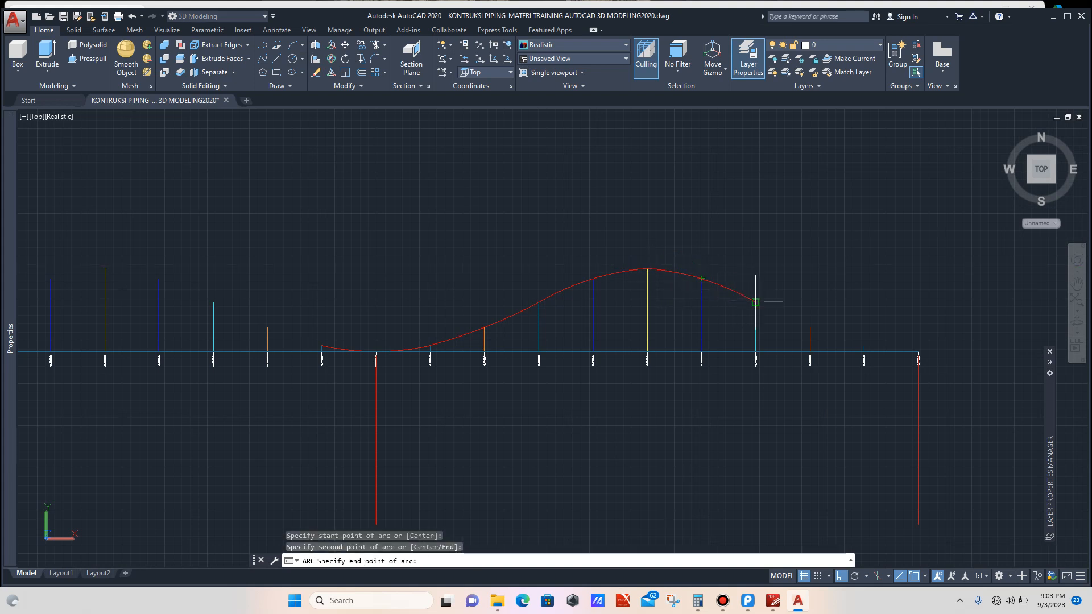
{"action": "left_click", "coordinate": [755, 302]}
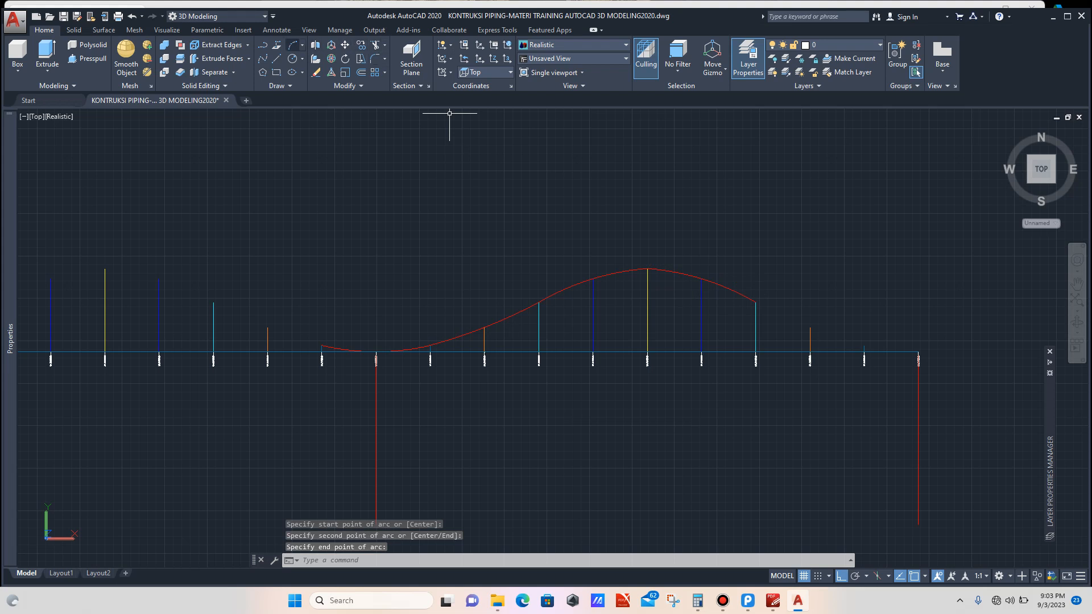
{"action": "scroll", "coordinate": [378, 112], "scroll_direction": "down", "scroll_amount": 5}
{"action": "scroll", "coordinate": [582, 194], "scroll_direction": "up", "scroll_amount": 4}
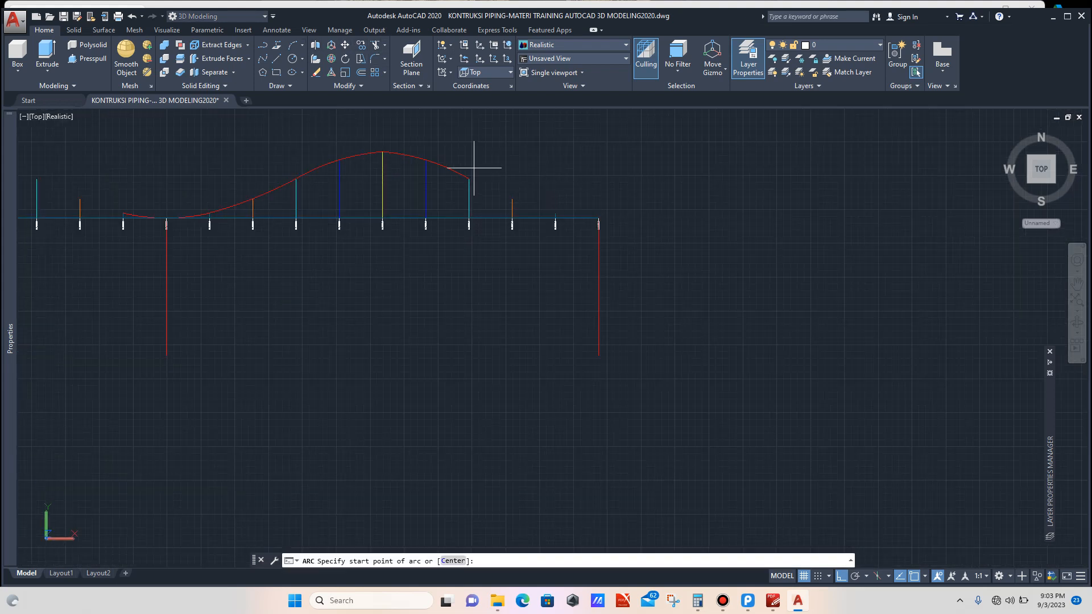
{"action": "scroll", "coordinate": [471, 169], "scroll_direction": "up", "scroll_amount": 2}
{"action": "left_click", "coordinate": [467, 182]}
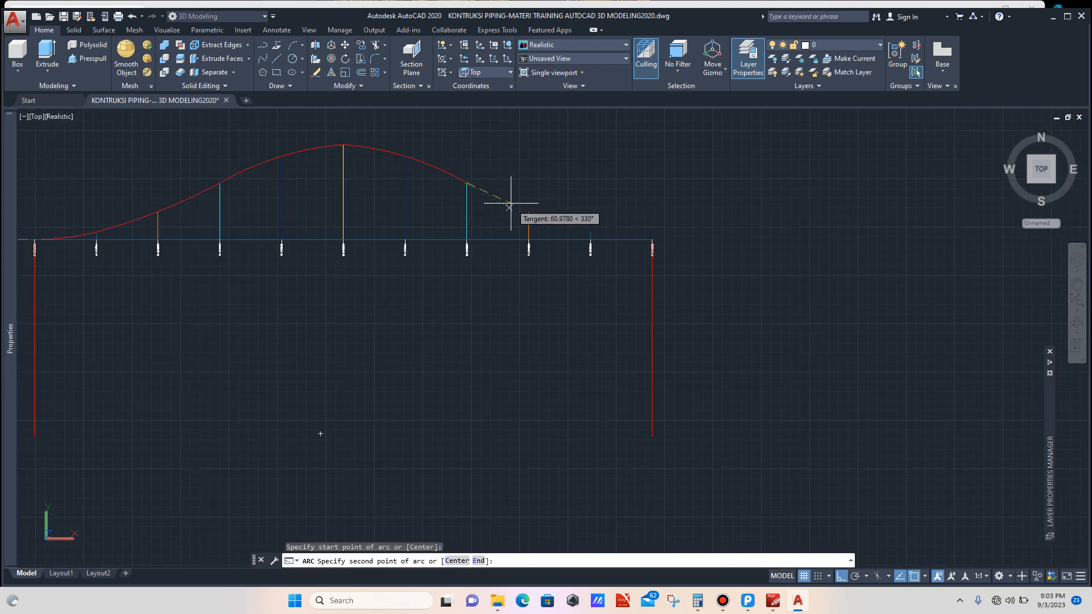
{"action": "scroll", "coordinate": [510, 201], "scroll_direction": "up", "scroll_amount": 2}
{"action": "left_click", "coordinate": [536, 214]}
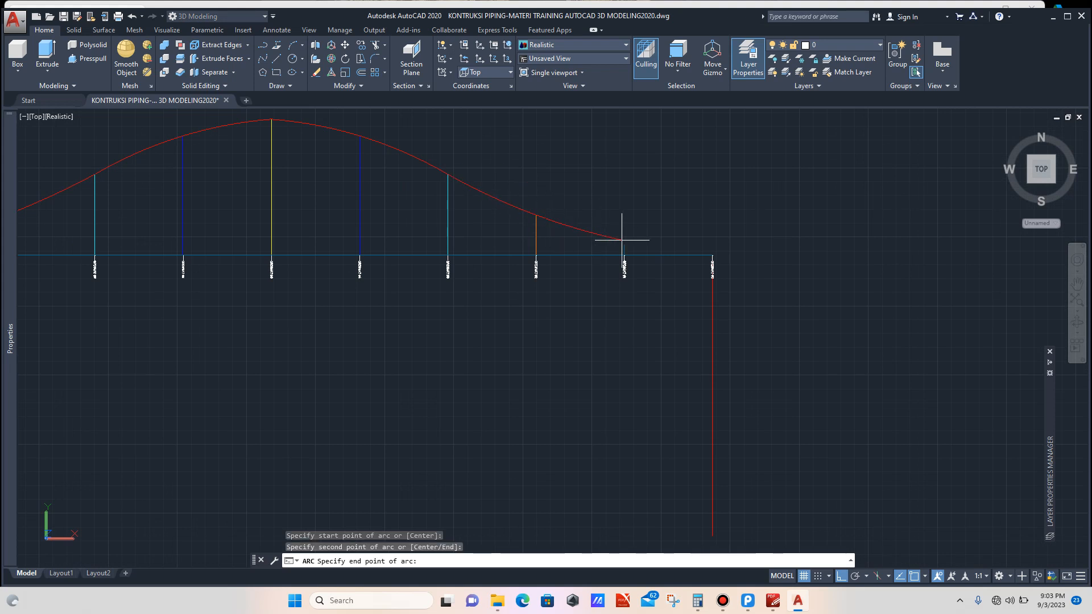
{"action": "key", "text": "Escape"}
Step: Copy the bottom arc around ordinate #0 to the curve's opposite end, snapping its start onto the ordinate #1 top
{"action": "scroll", "coordinate": [594, 227], "scroll_direction": "down", "scroll_amount": 4}
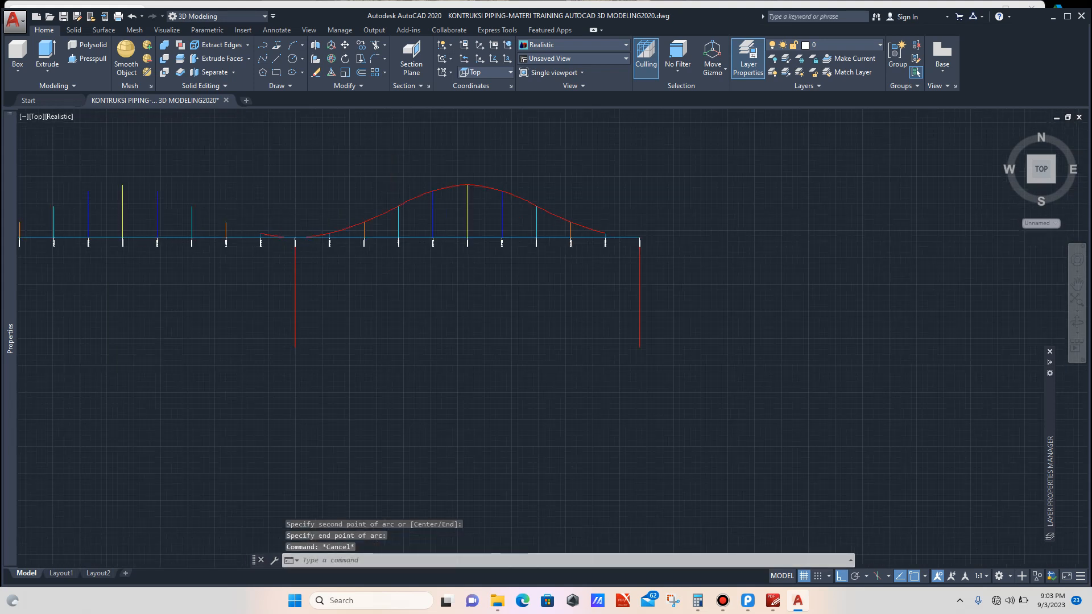
{"action": "scroll", "coordinate": [585, 227], "scroll_direction": "down", "scroll_amount": 2}
{"action": "scroll", "coordinate": [488, 220], "scroll_direction": "up", "scroll_amount": 10}
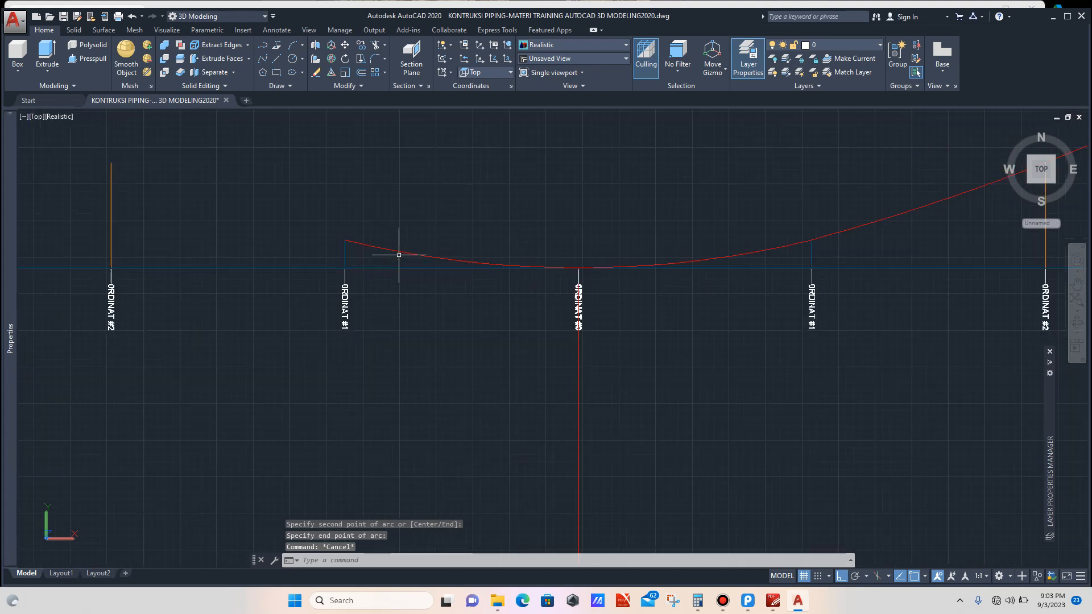
{"action": "left_click", "coordinate": [405, 245]}
{"action": "left_click", "coordinate": [390, 256]}
{"action": "type", "text": "c"}
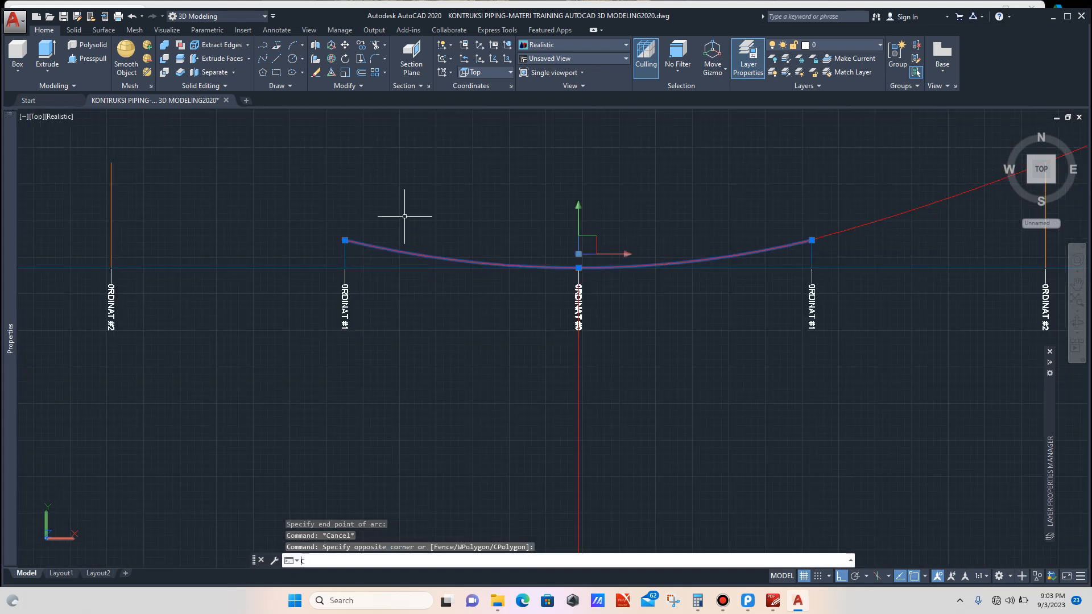
{"action": "type", "text": "o"}
{"action": "key", "text": "Return"}
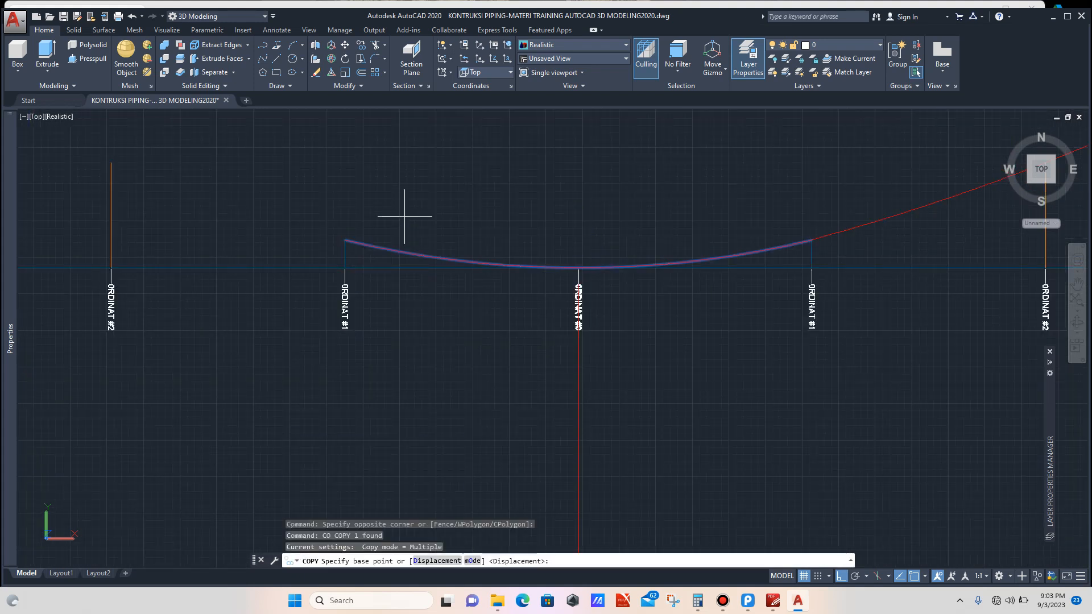
{"action": "left_click", "coordinate": [344, 240]}
{"action": "scroll", "coordinate": [312, 237], "scroll_direction": "down", "scroll_amount": 5}
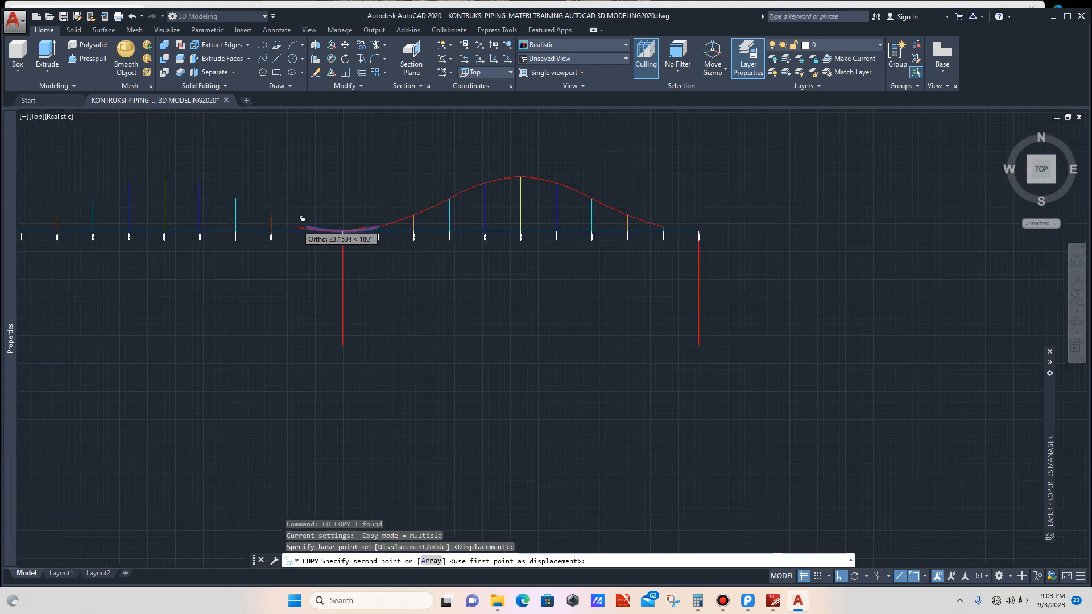
{"action": "scroll", "coordinate": [550, 212], "scroll_direction": "up", "scroll_amount": 5}
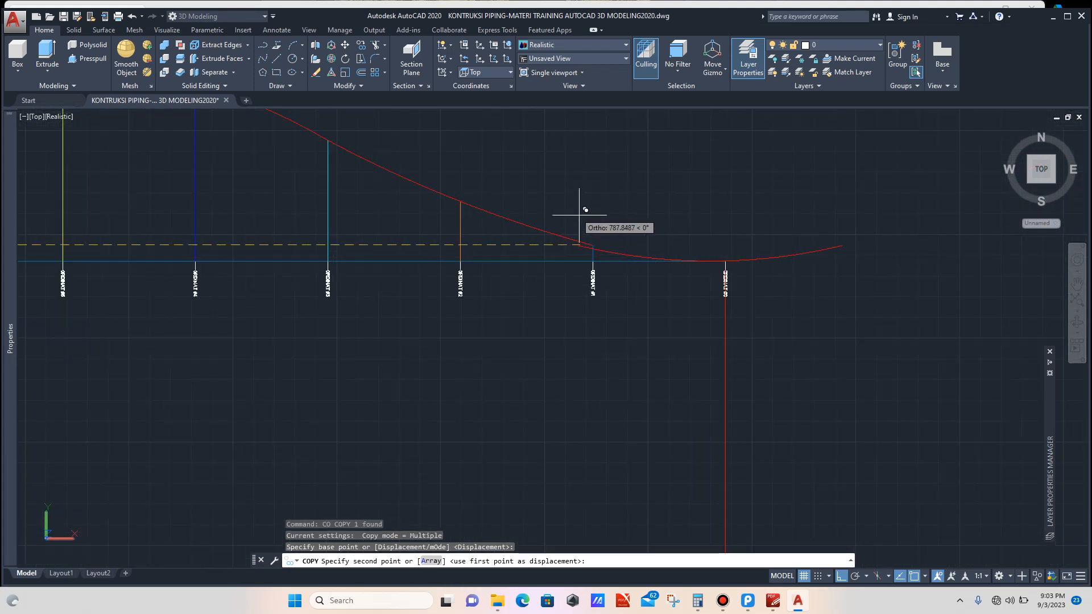
{"action": "left_click", "coordinate": [594, 245]}
{"action": "key", "text": "Escape"}
Step: Try to trim the copied arc where it runs past the last vertical red line
{"action": "scroll", "coordinate": [629, 231], "scroll_direction": "down", "scroll_amount": 3}
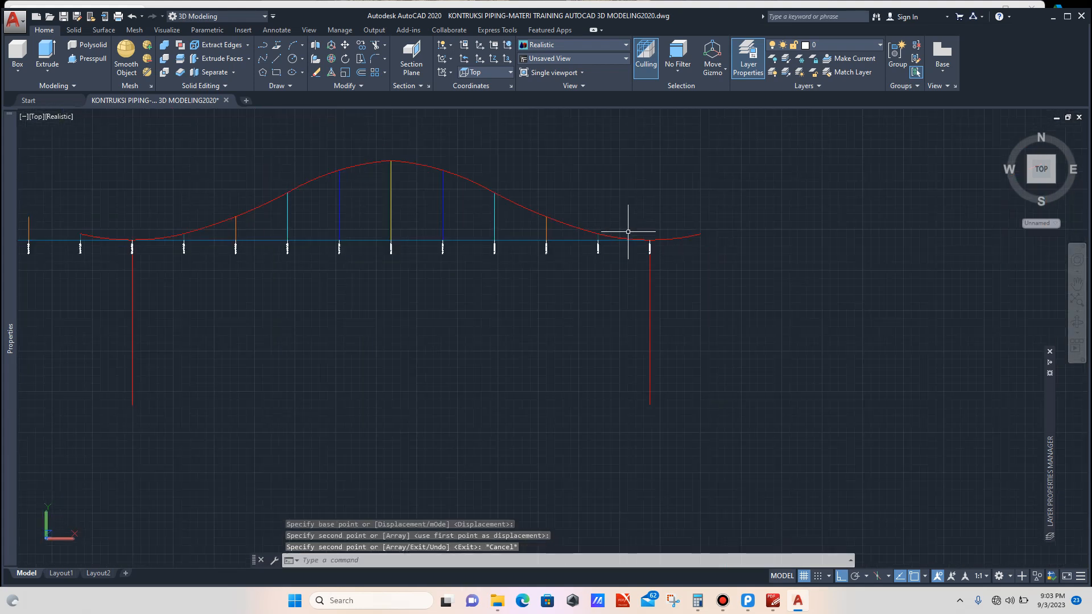
{"action": "left_click", "coordinate": [687, 292]}
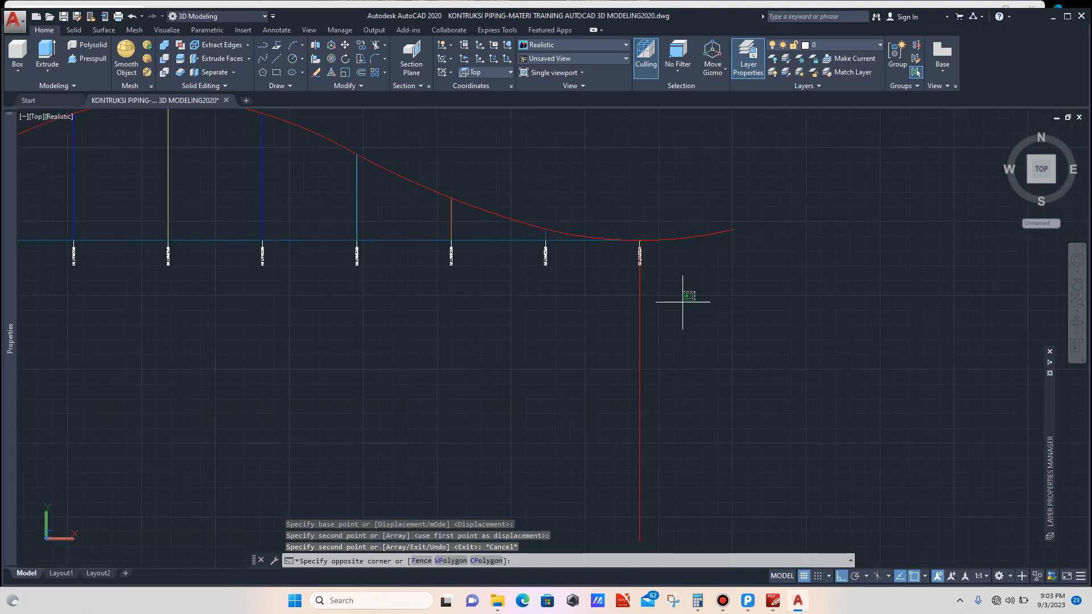
{"action": "left_click", "coordinate": [588, 358]}
{"action": "type", "text": "T"}
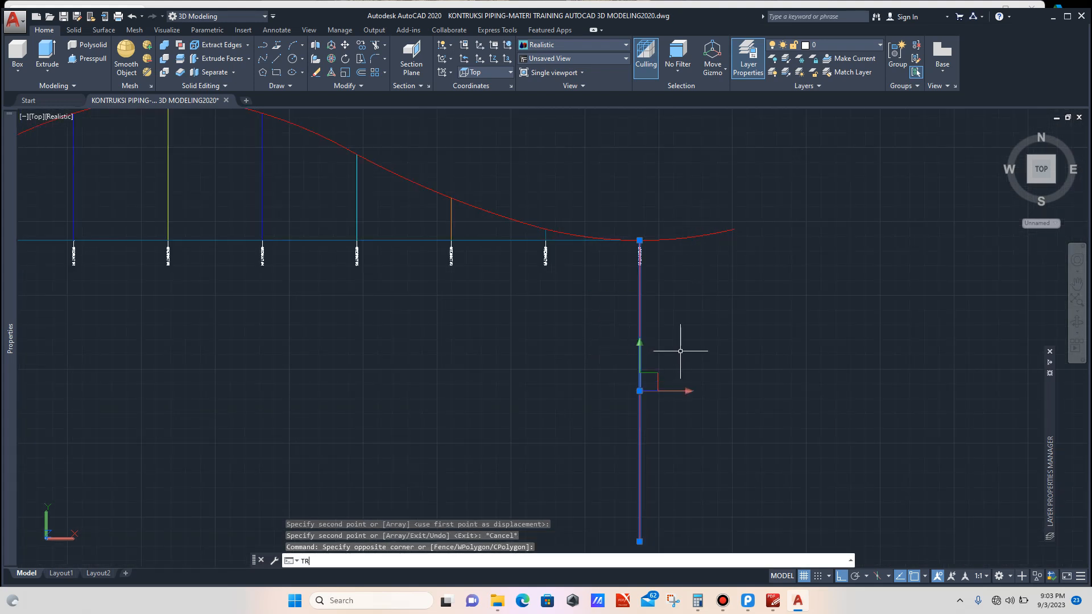
{"action": "type", "text": "R"}
{"action": "key", "text": "Return"}
{"action": "left_click", "coordinate": [714, 213]}
{"action": "left_click", "coordinate": [695, 256]}
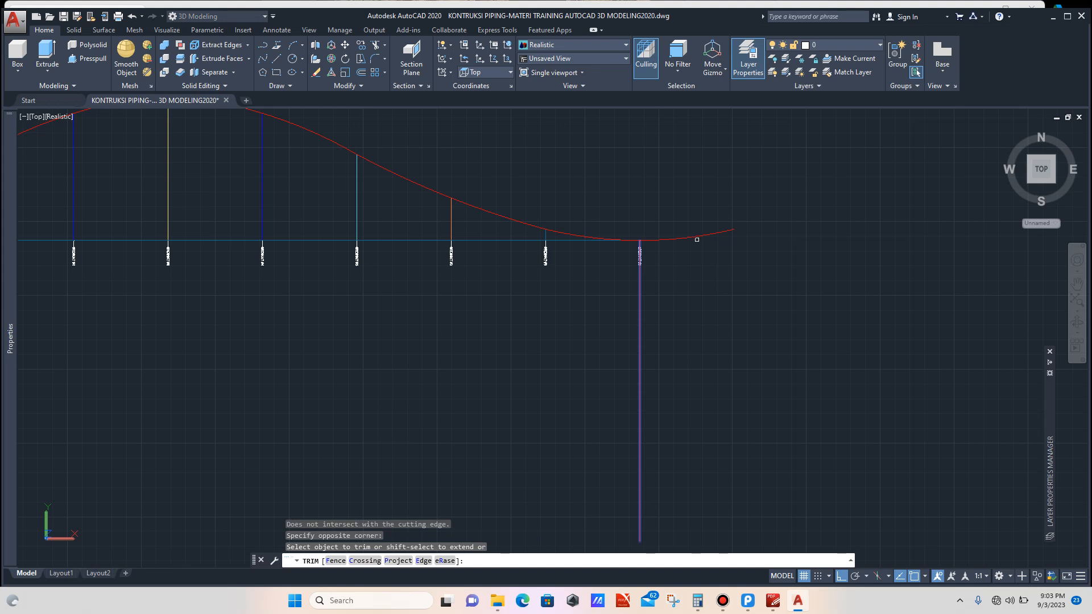
{"action": "left_click", "coordinate": [697, 238]}
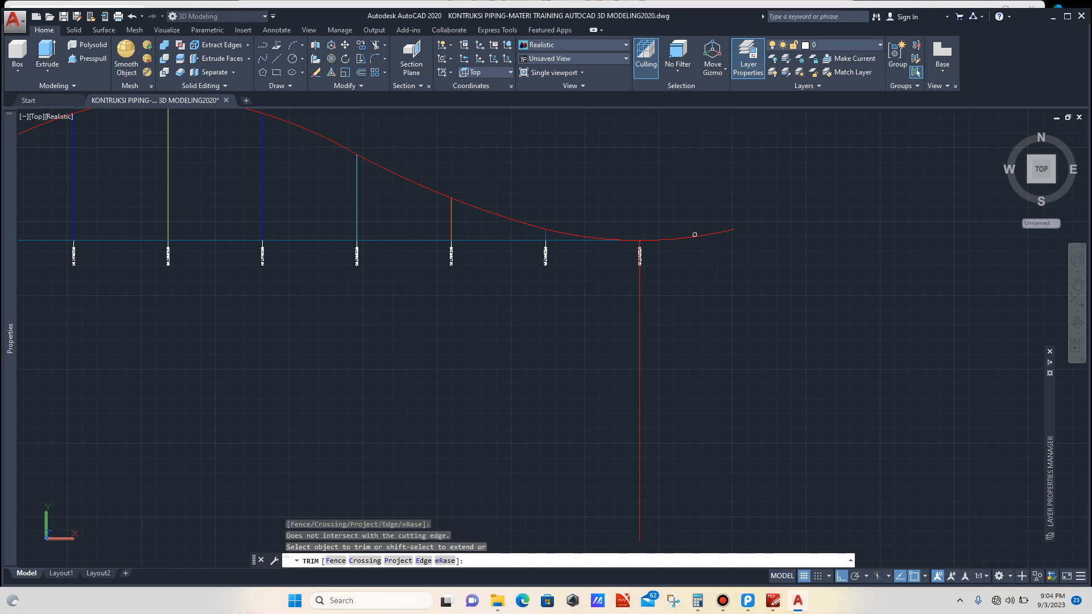
{"action": "key", "text": "Escape"}
{"action": "left_click", "coordinate": [664, 310]}
{"action": "left_click", "coordinate": [630, 334]}
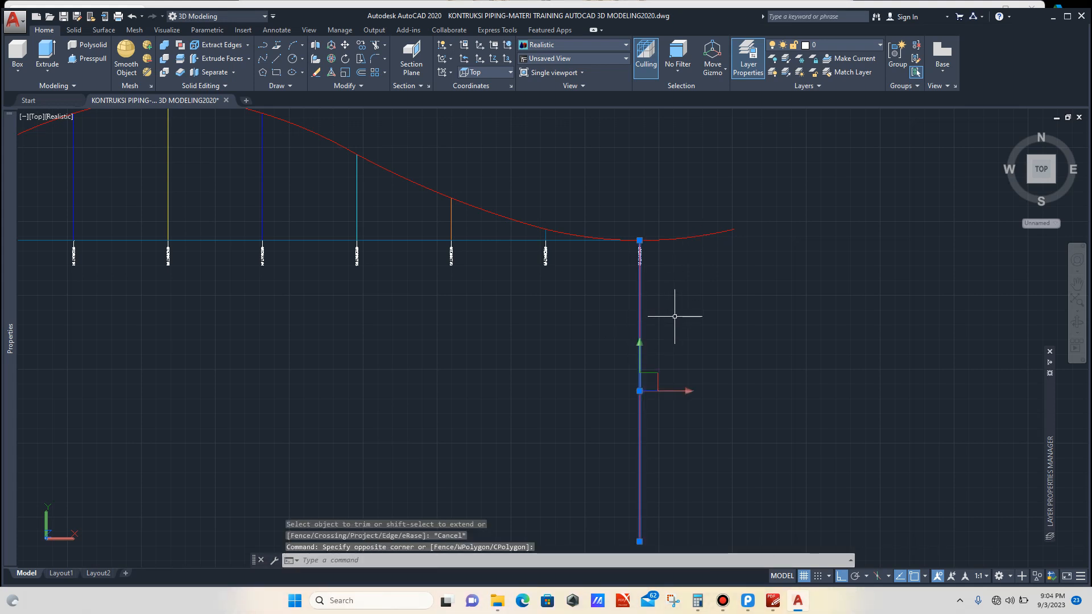
{"action": "type", "text": "TR"}
{"action": "key", "text": "Return"}
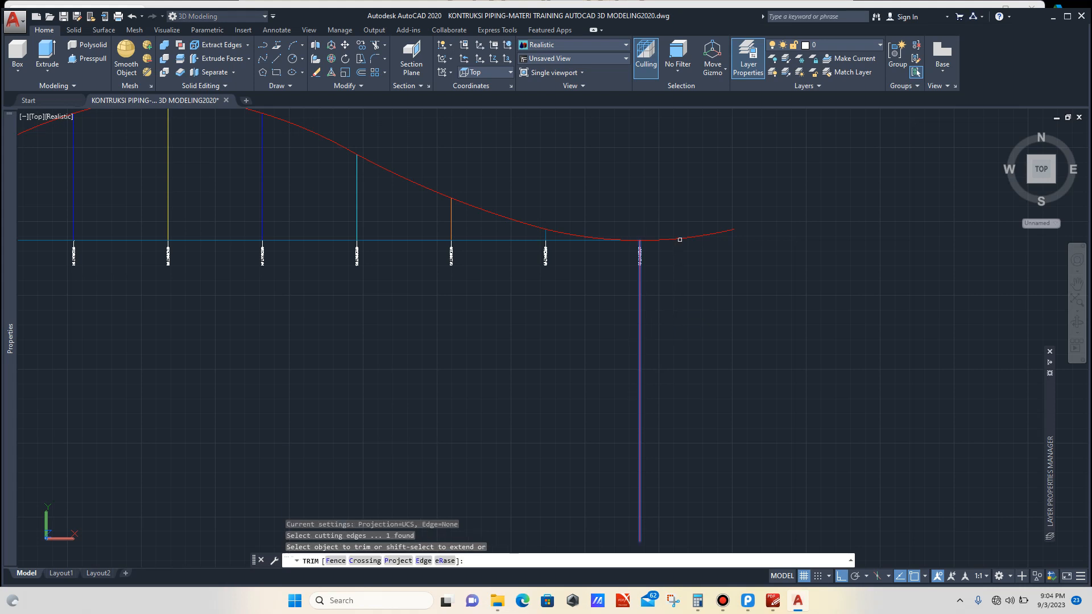
{"action": "left_click", "coordinate": [679, 239]}
{"action": "key", "text": "Escape"}
Step: Delete the copied arc from the end of the curve
{"action": "scroll", "coordinate": [683, 236], "scroll_direction": "up", "scroll_amount": 5}
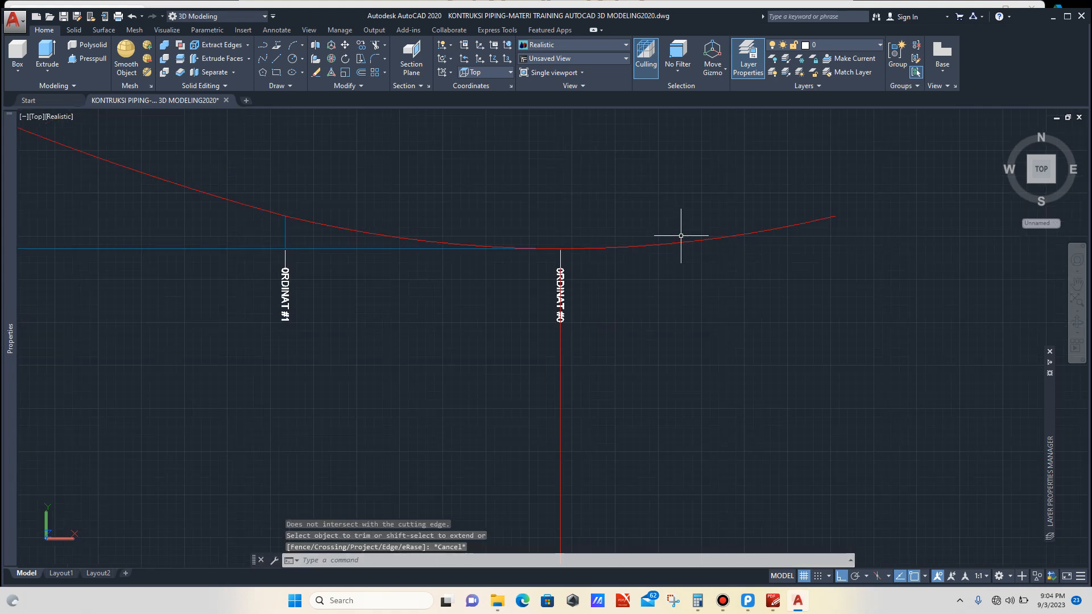
{"action": "left_click", "coordinate": [693, 223]}
{"action": "left_click", "coordinate": [672, 258]}
{"action": "scroll", "coordinate": [622, 247], "scroll_direction": "down", "scroll_amount": 6}
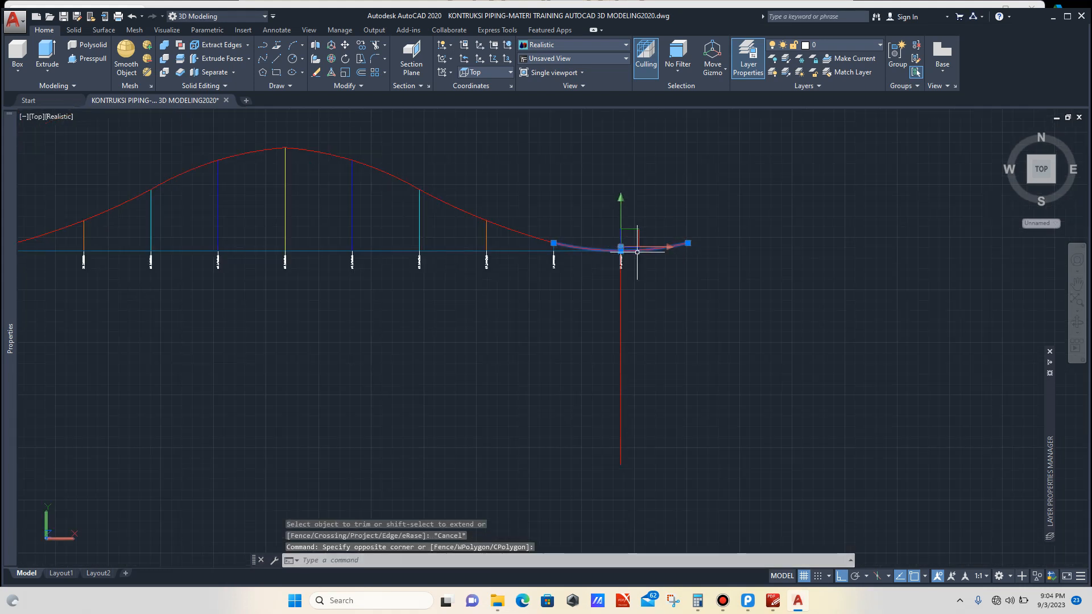
{"action": "key", "text": "Escape"}
{"action": "scroll", "coordinate": [640, 252], "scroll_direction": "up", "scroll_amount": 3}
{"action": "scroll", "coordinate": [640, 254], "scroll_direction": "up", "scroll_amount": 6}
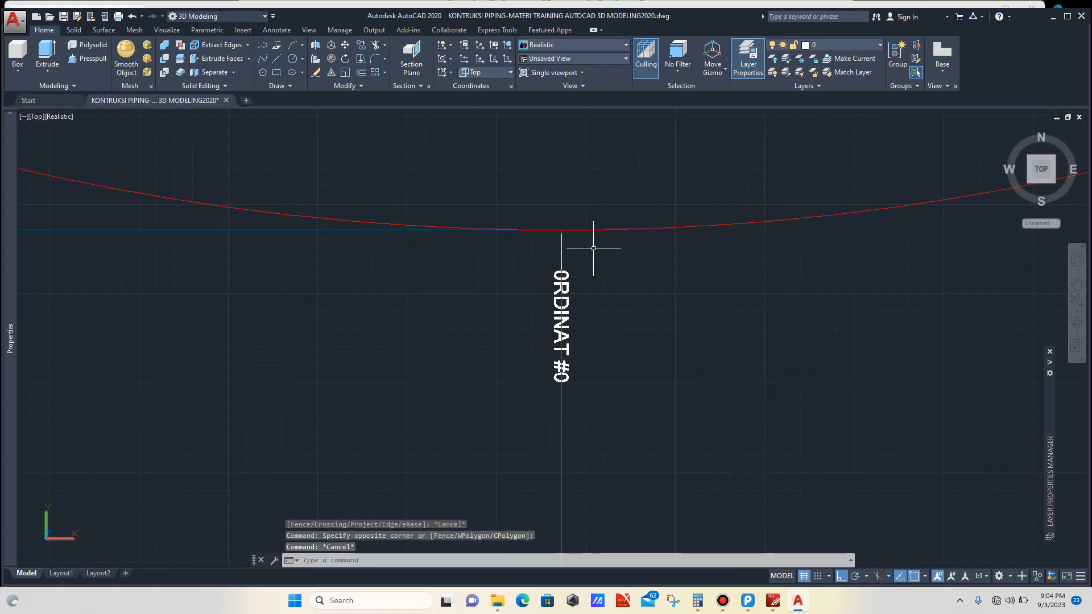
{"action": "scroll", "coordinate": [581, 231], "scroll_direction": "up", "scroll_amount": 3}
{"action": "scroll", "coordinate": [527, 234], "scroll_direction": "up", "scroll_amount": 4}
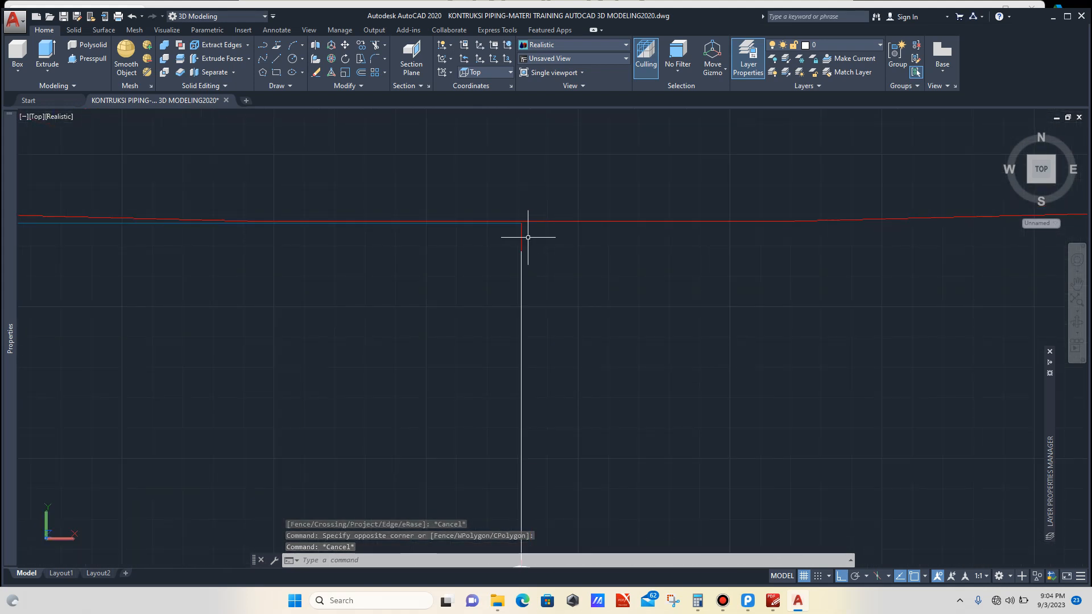
{"action": "scroll", "coordinate": [527, 233], "scroll_direction": "down", "scroll_amount": 8}
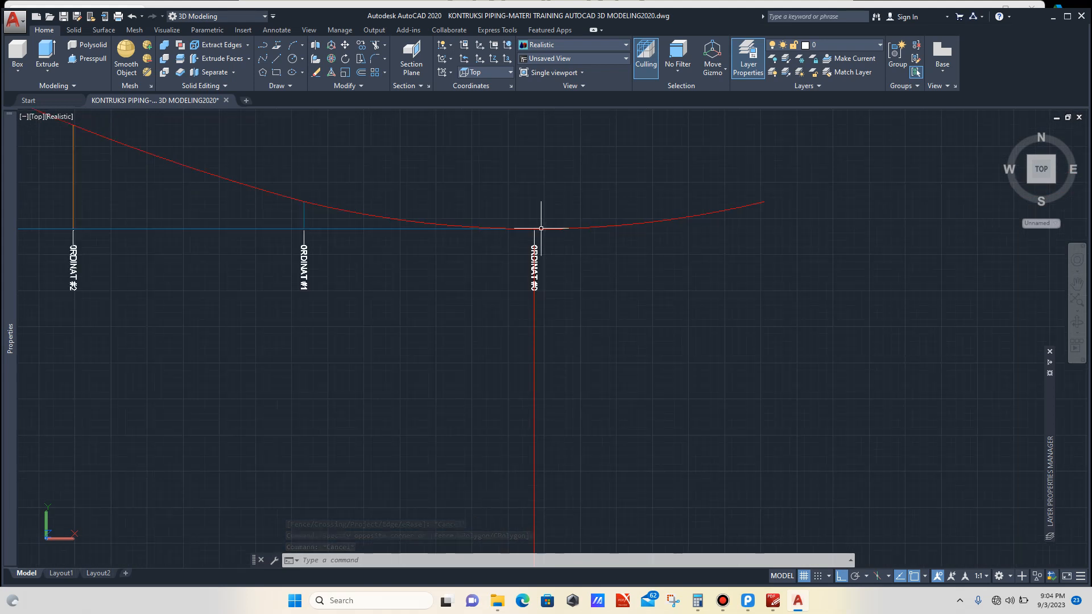
{"action": "scroll", "coordinate": [403, 214], "scroll_direction": "up", "scroll_amount": 8}
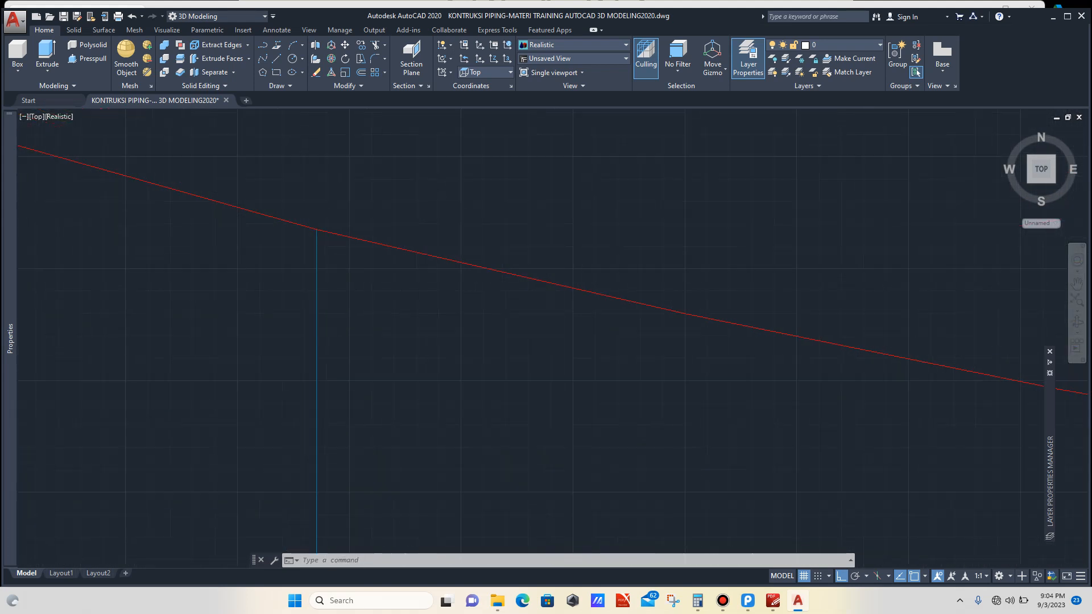
{"action": "left_click", "coordinate": [428, 218]}
{"action": "left_click", "coordinate": [407, 254]}
{"action": "scroll", "coordinate": [370, 245], "scroll_direction": "down", "scroll_amount": 3}
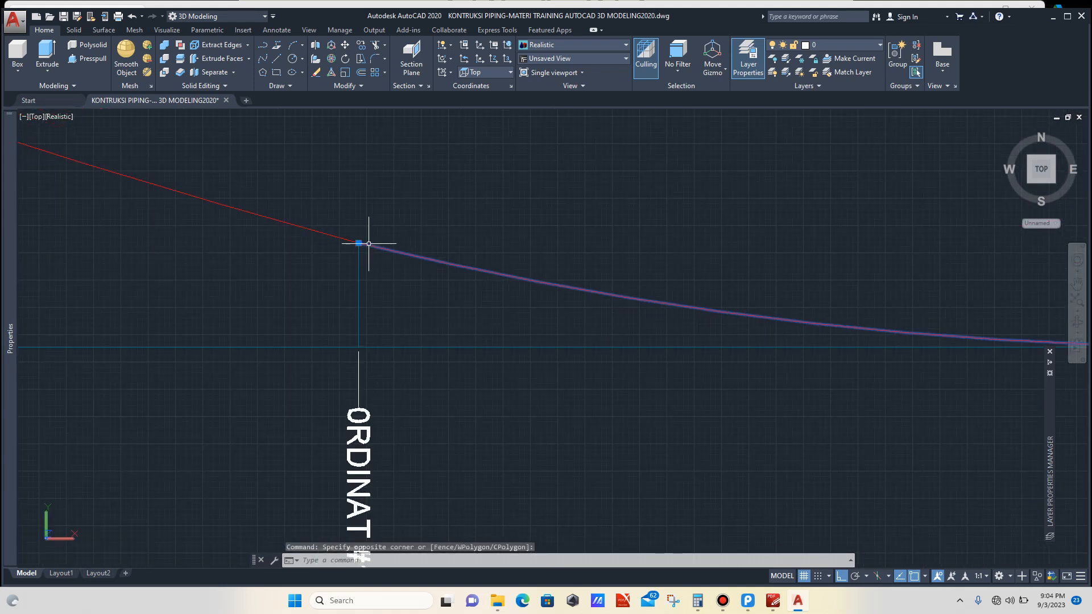
{"action": "scroll", "coordinate": [373, 228], "scroll_direction": "up", "scroll_amount": 3}
{"action": "scroll", "coordinate": [372, 225], "scroll_direction": "up", "scroll_amount": 3}
{"action": "scroll", "coordinate": [372, 226], "scroll_direction": "down", "scroll_amount": 6}
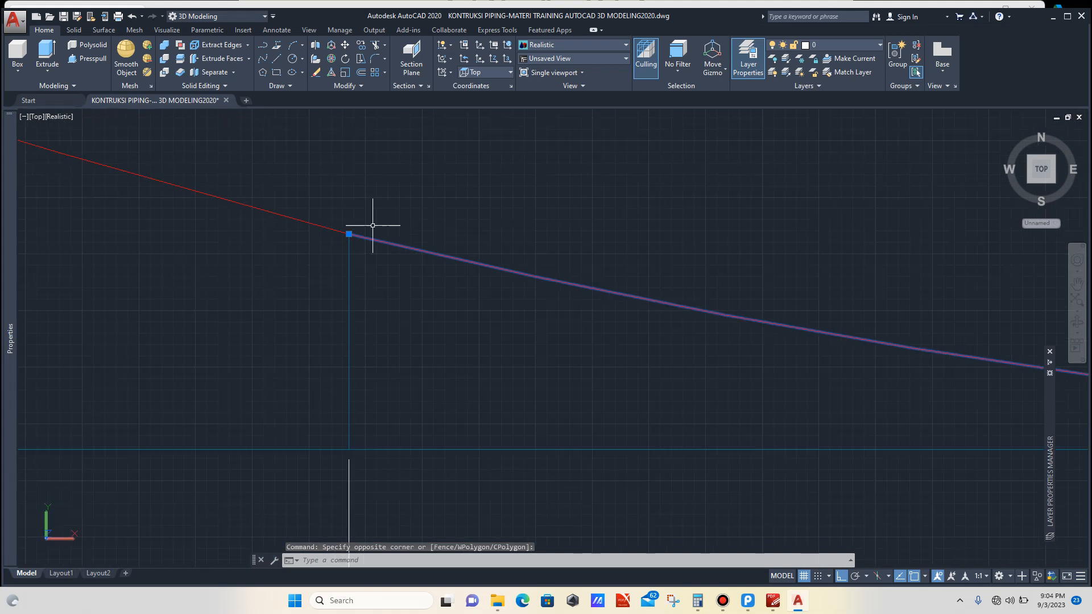
{"action": "key", "text": "Delete"}
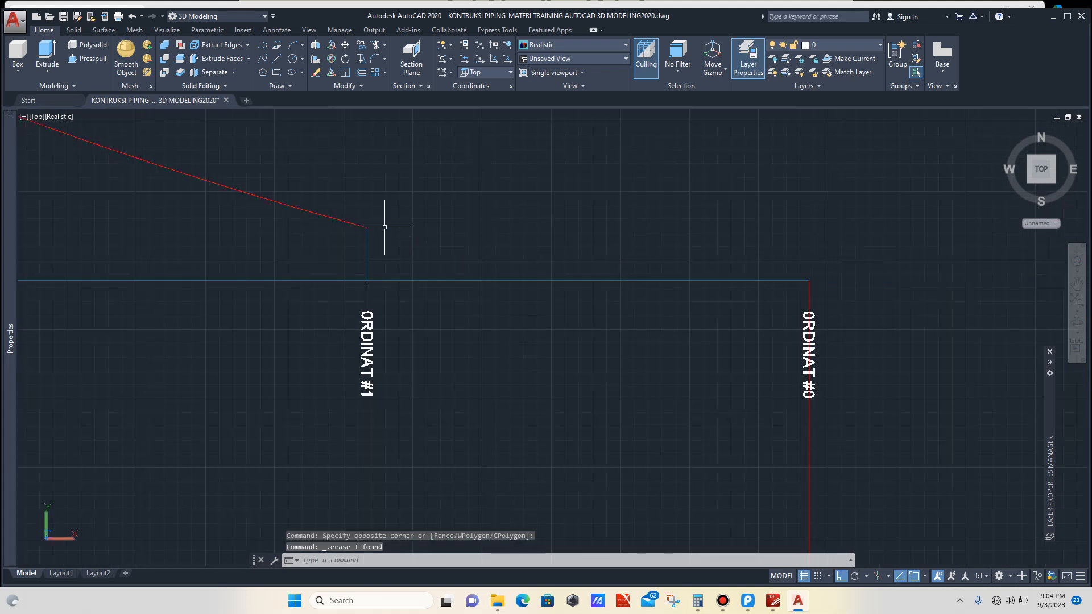
Step: Try to stretch the arc's endpoint grip at the ordinate #1 top
{"action": "scroll", "coordinate": [375, 234], "scroll_direction": "down", "scroll_amount": 8}
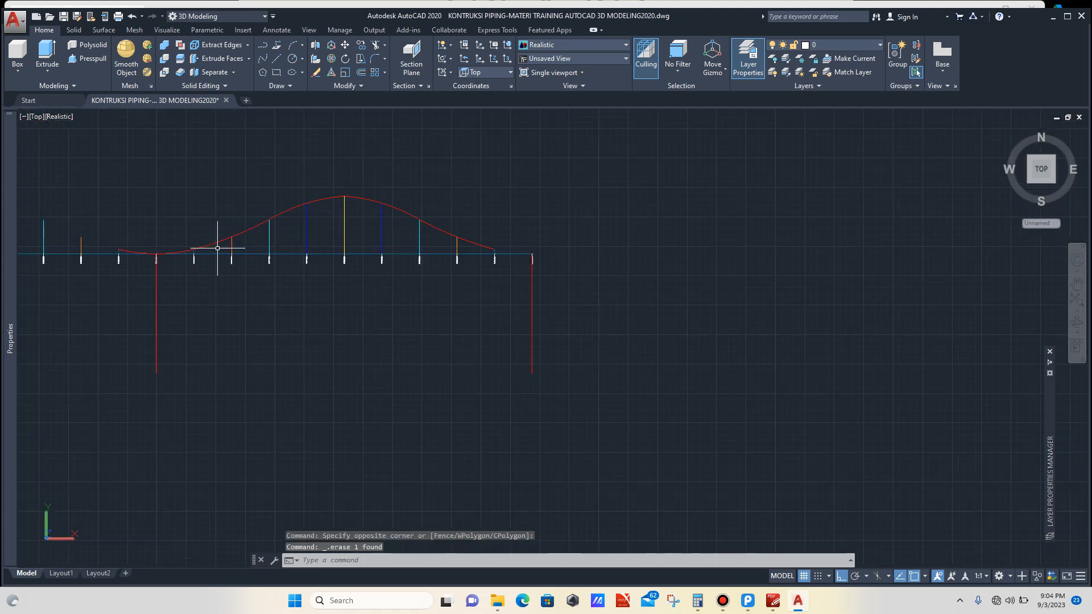
{"action": "scroll", "coordinate": [166, 239], "scroll_direction": "up", "scroll_amount": 8}
{"action": "scroll", "coordinate": [214, 273], "scroll_direction": "up", "scroll_amount": 5}
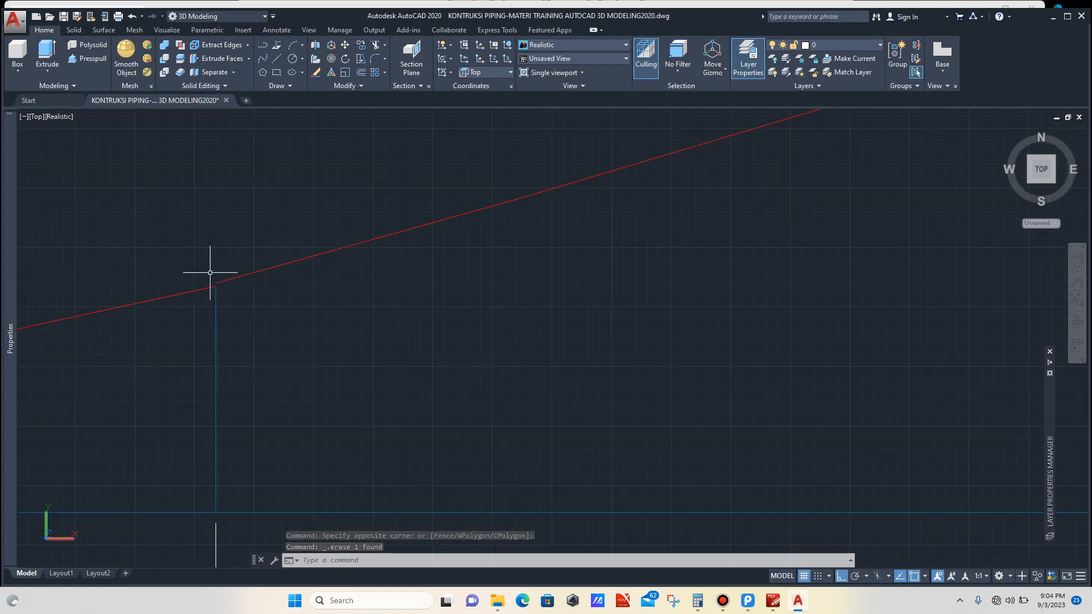
{"action": "left_click", "coordinate": [273, 271]}
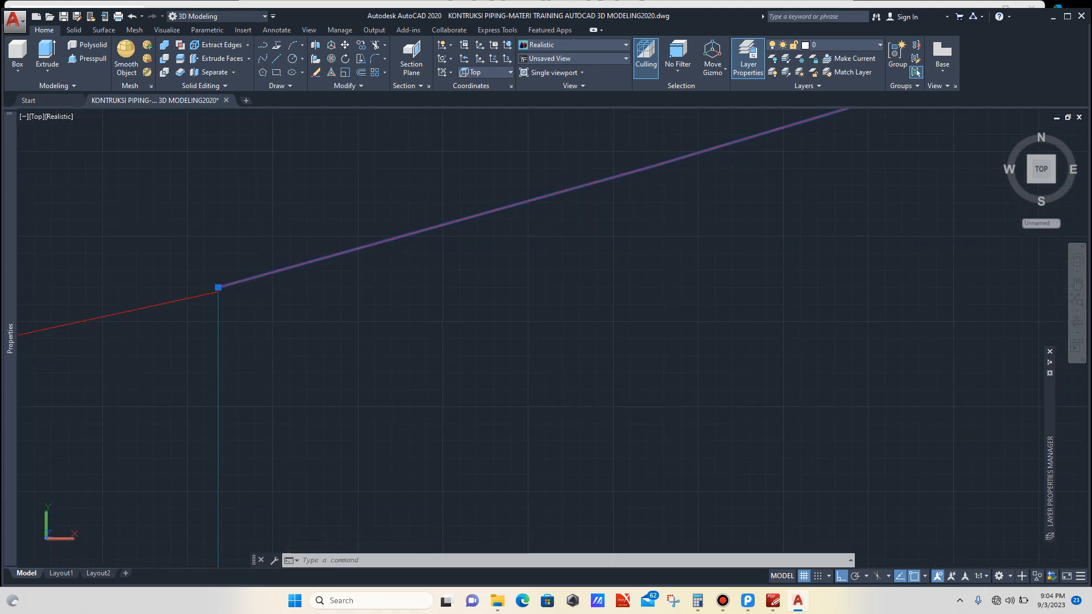
{"action": "mouse_move", "coordinate": [219, 287]}
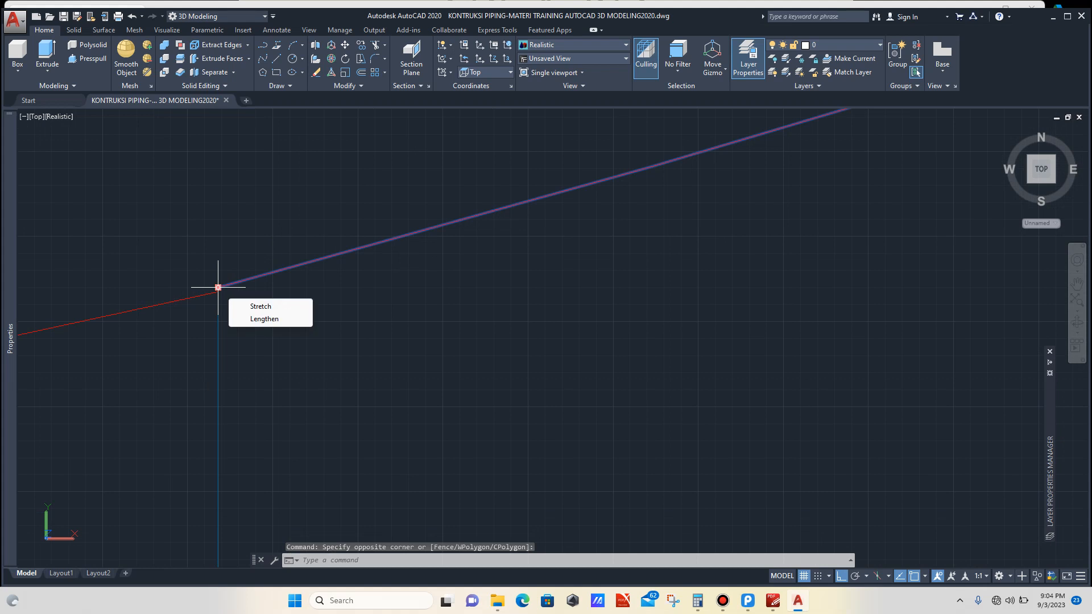
{"action": "left_click", "coordinate": [218, 287]}
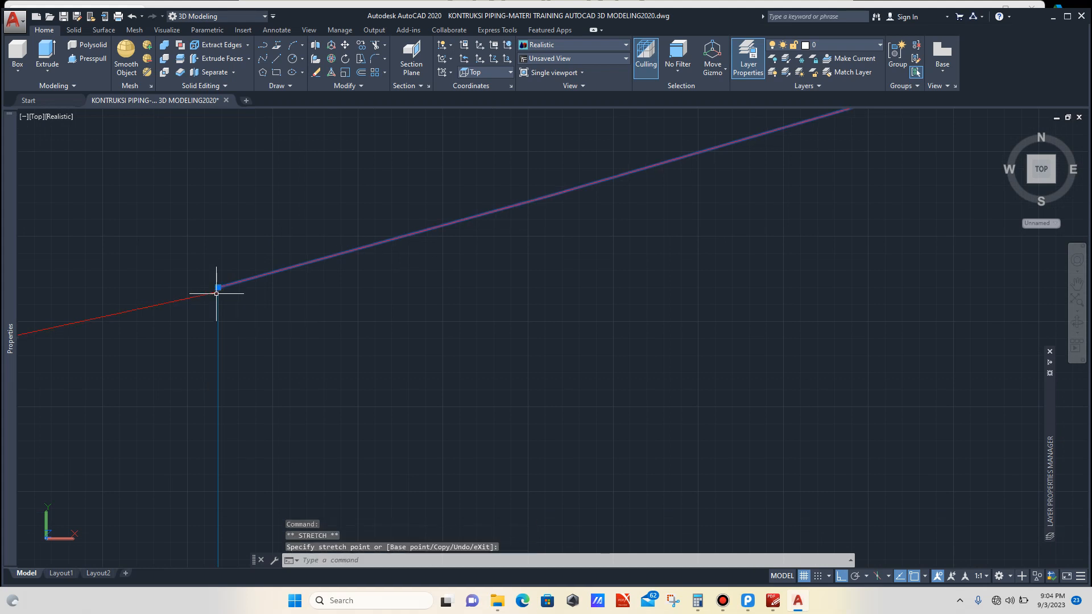
{"action": "scroll", "coordinate": [214, 301], "scroll_direction": "up", "scroll_amount": 3}
{"action": "left_click", "coordinate": [222, 273]}
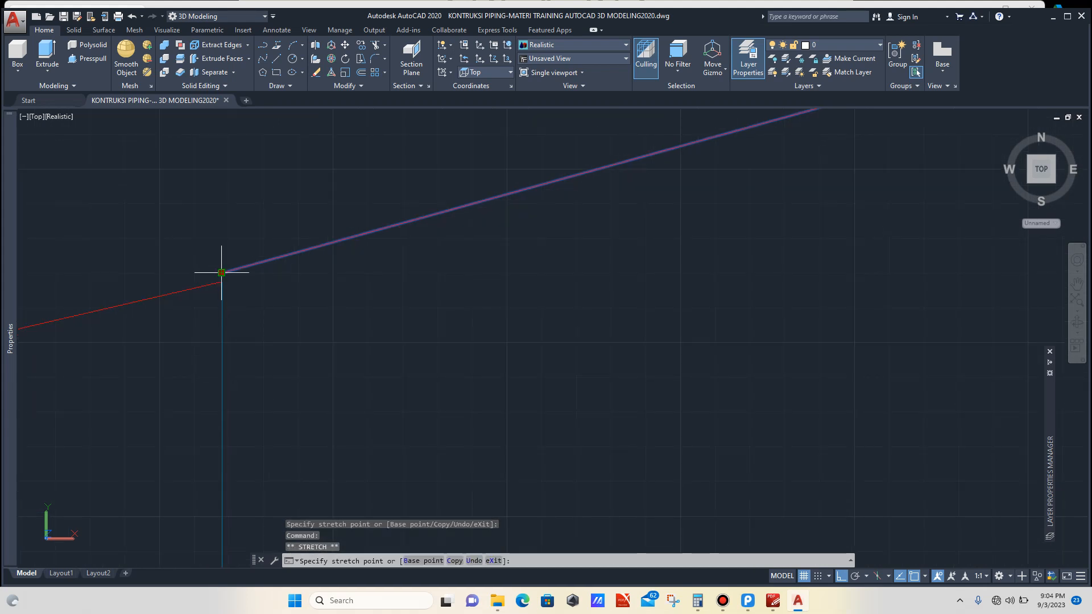
{"action": "left_click", "coordinate": [221, 281]}
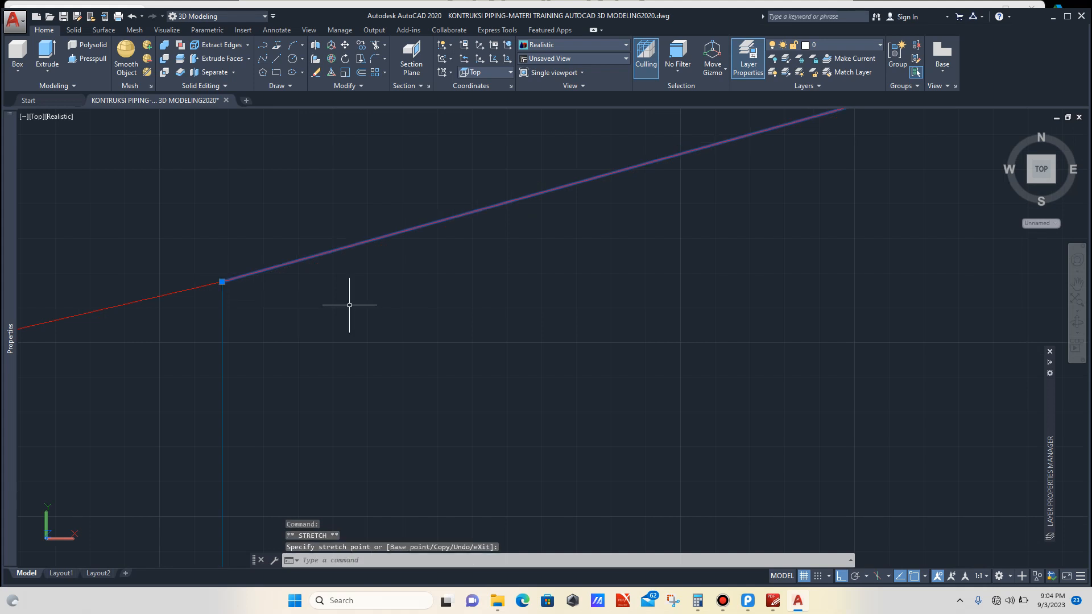
{"action": "key", "text": "Escape"}
{"action": "scroll", "coordinate": [319, 302], "scroll_direction": "down", "scroll_amount": 5}
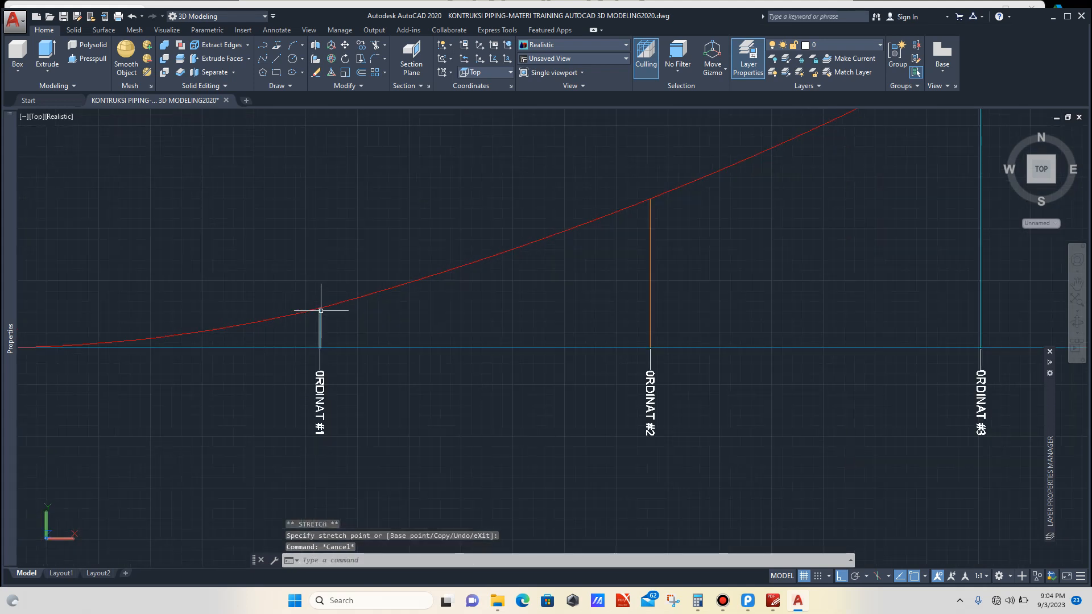
{"action": "scroll", "coordinate": [608, 193], "scroll_direction": "up", "scroll_amount": 5}
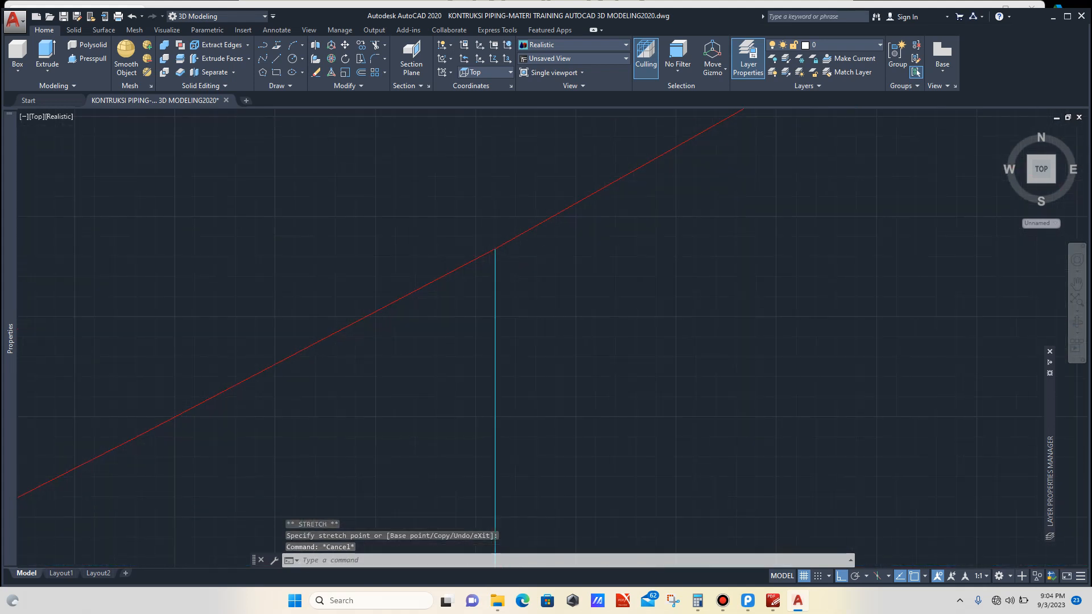
{"action": "scroll", "coordinate": [428, 281], "scroll_direction": "down", "scroll_amount": 5}
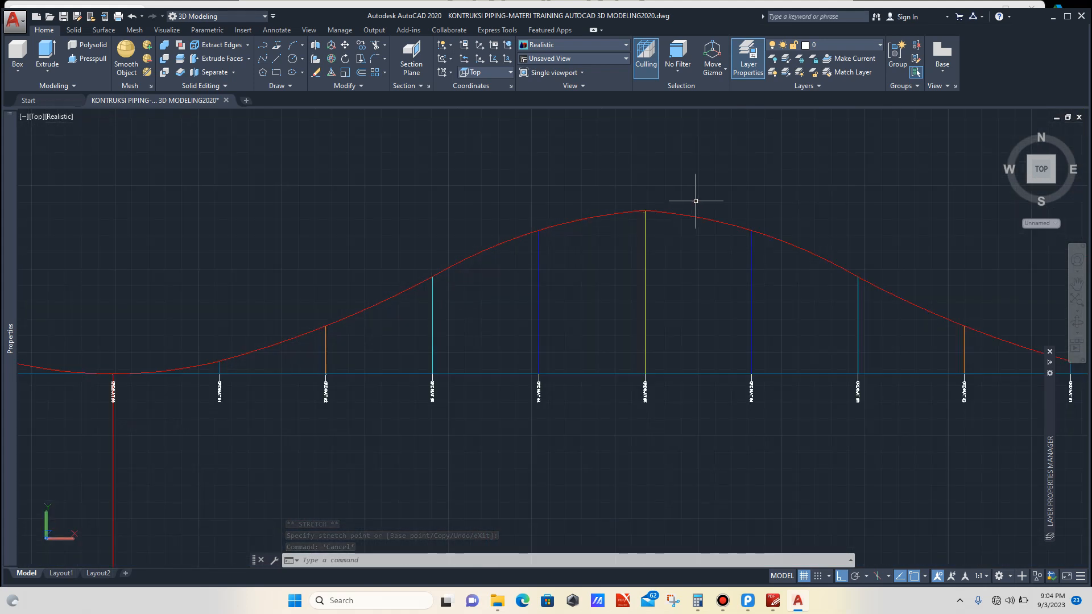
{"action": "scroll", "coordinate": [595, 233], "scroll_direction": "up", "scroll_amount": 5}
{"action": "scroll", "coordinate": [539, 223], "scroll_direction": "down", "scroll_amount": 5}
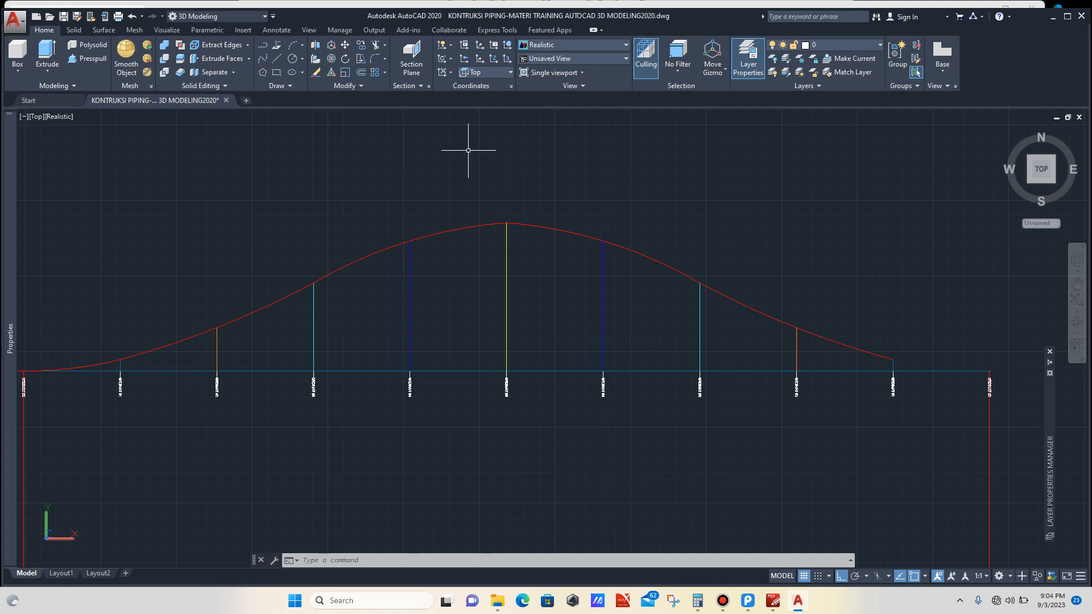
{"action": "left_click", "coordinate": [293, 46]}
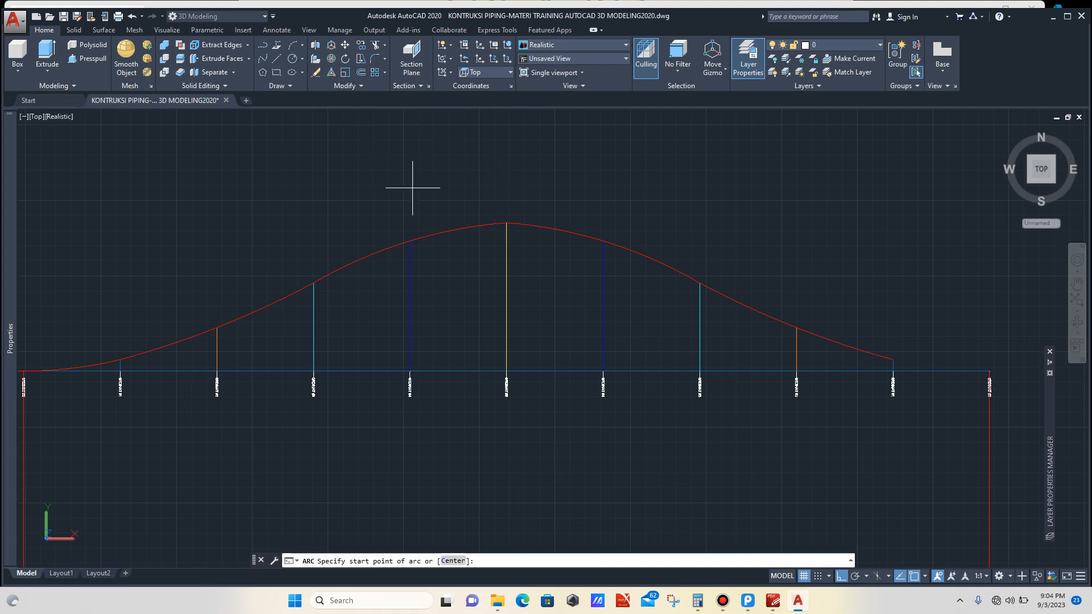
{"action": "scroll", "coordinate": [412, 231], "scroll_direction": "up", "scroll_amount": 3}
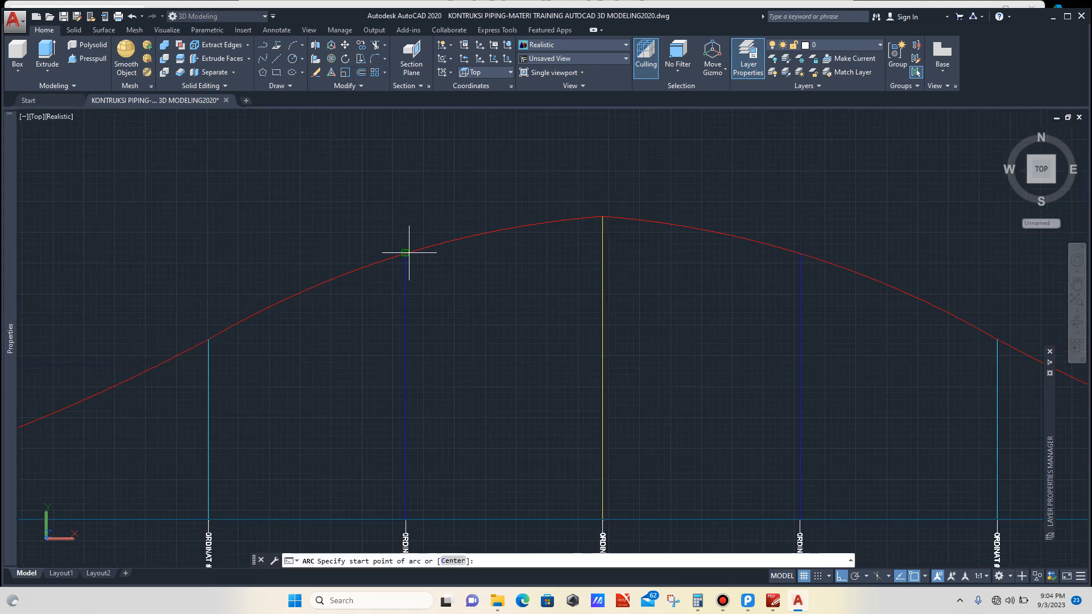
{"action": "left_click", "coordinate": [405, 253]}
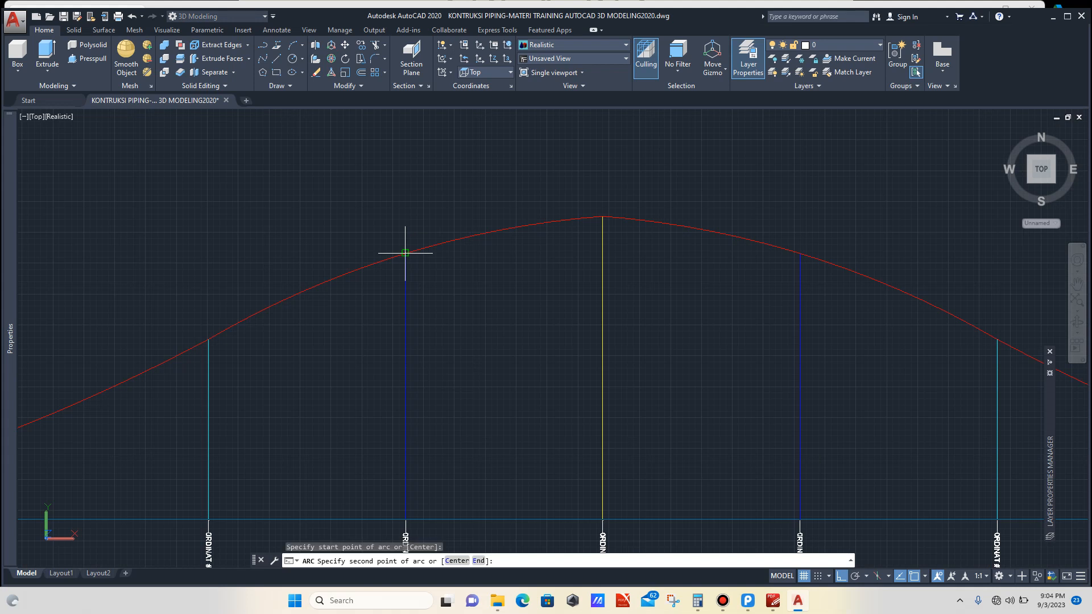
{"action": "left_click", "coordinate": [603, 219]}
{"action": "scroll", "coordinate": [793, 253], "scroll_direction": "up", "scroll_amount": 3}
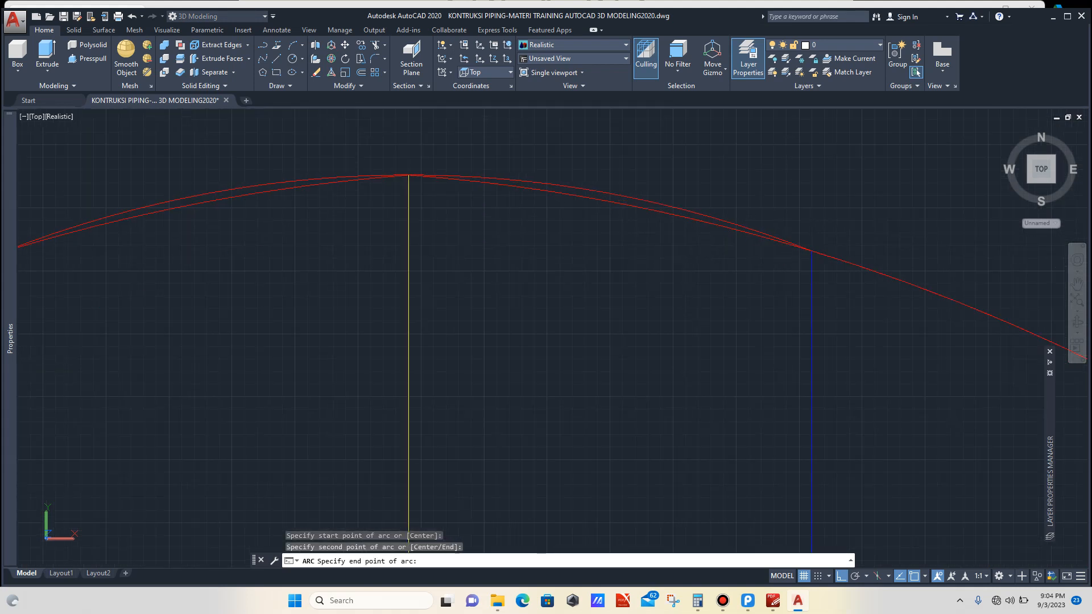
{"action": "key", "text": "Escape"}
Step: Trim the overlapping arc just right of the peak, using the ordinate line beside it as the cutting edge
{"action": "scroll", "coordinate": [655, 246], "scroll_direction": "down", "scroll_amount": 3}
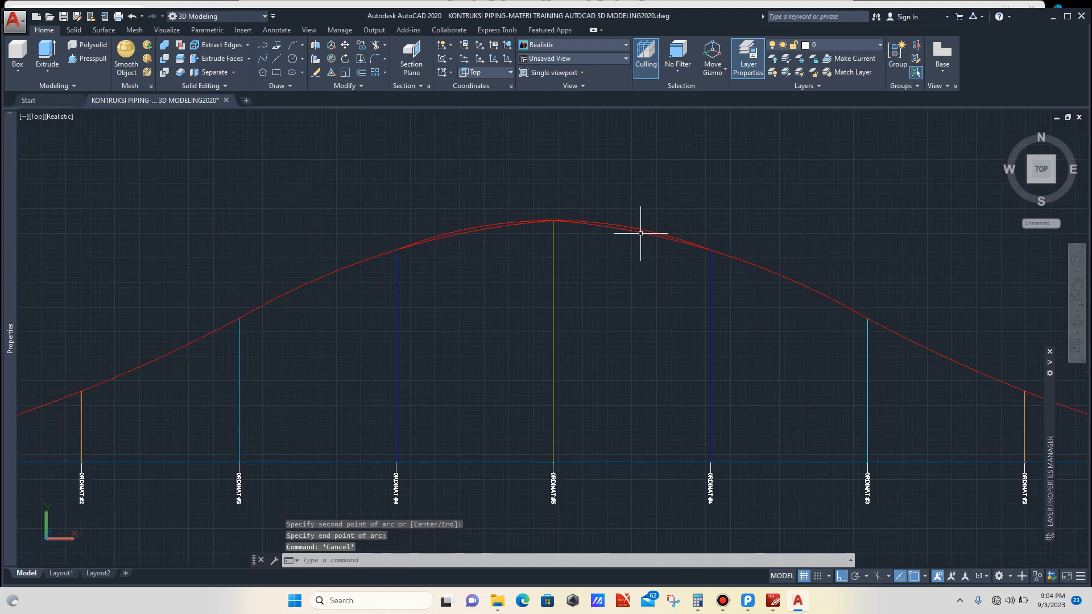
{"action": "left_click", "coordinate": [639, 232]}
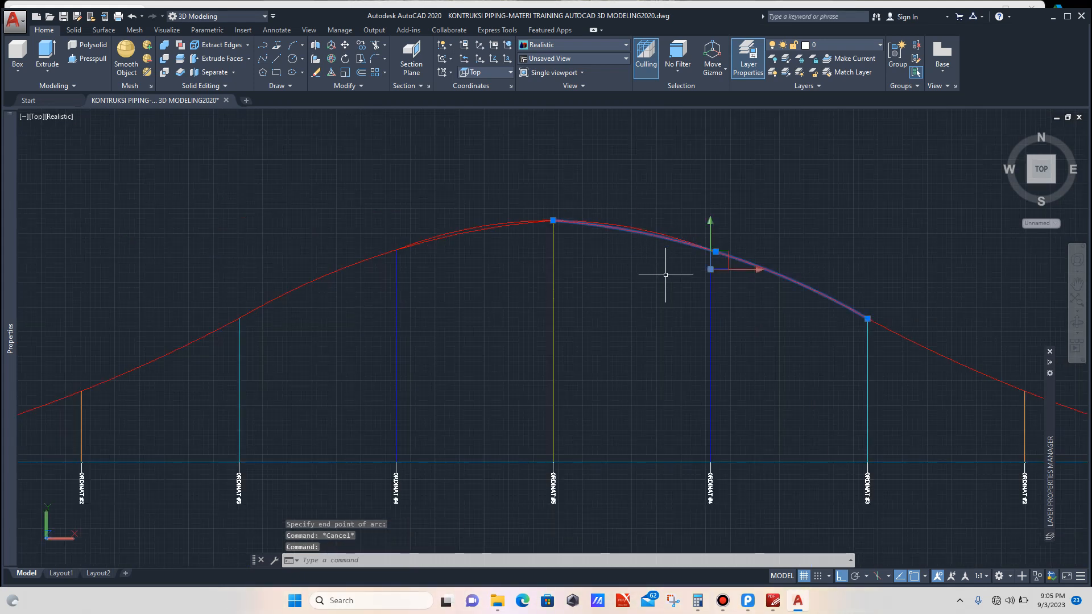
{"action": "key", "text": "Escape"}
{"action": "left_click", "coordinate": [733, 305]}
{"action": "left_click", "coordinate": [701, 316]}
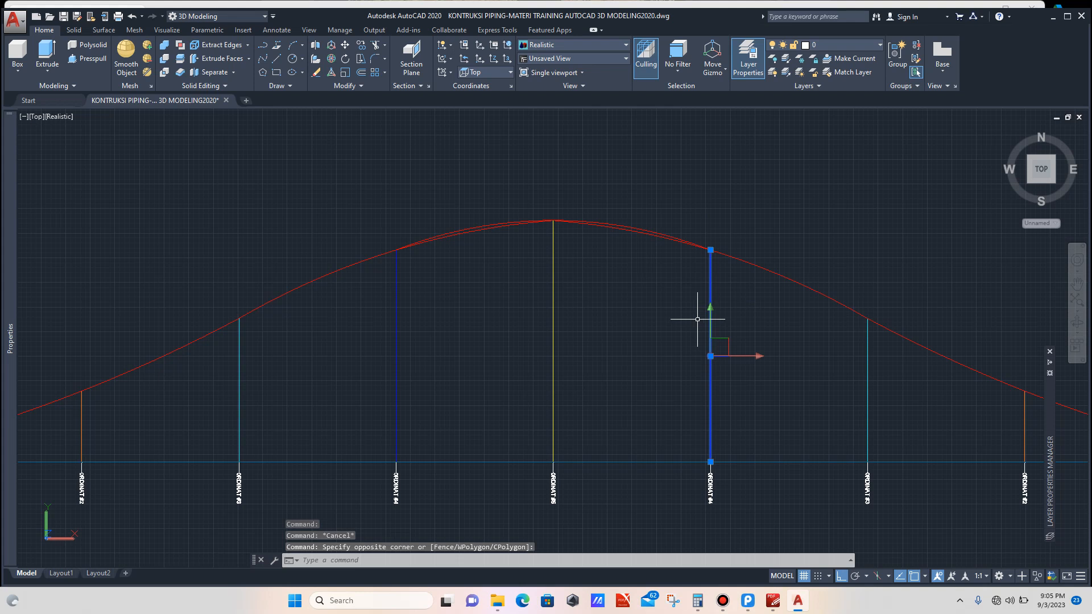
{"action": "type", "text": "tr"}
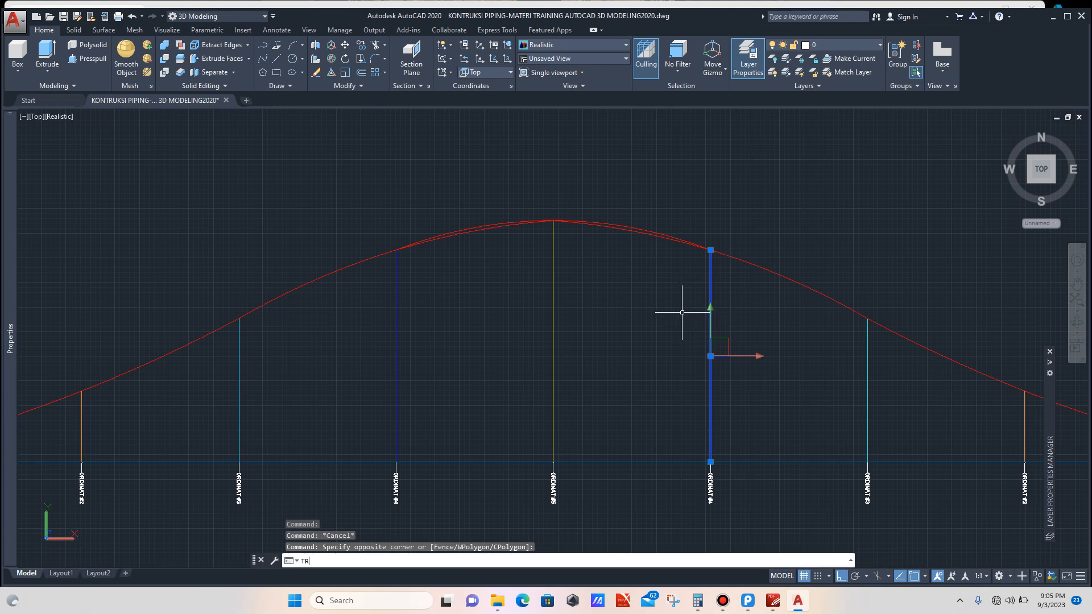
{"action": "key", "text": "Return"}
{"action": "left_click", "coordinate": [668, 239]}
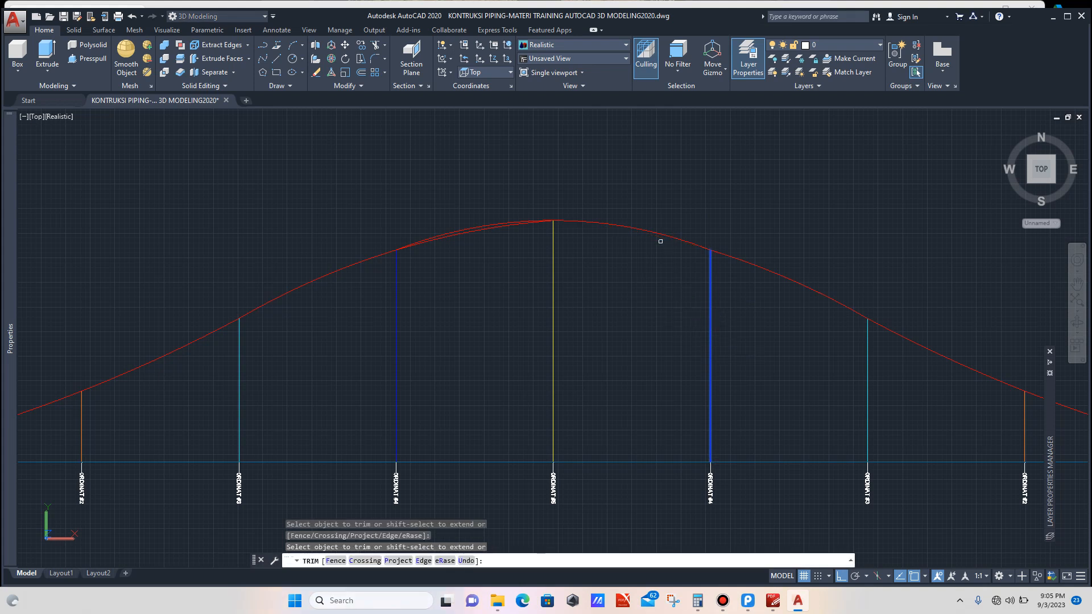
{"action": "scroll", "coordinate": [434, 261], "scroll_direction": "up", "scroll_amount": 3}
{"action": "key", "text": "Escape"}
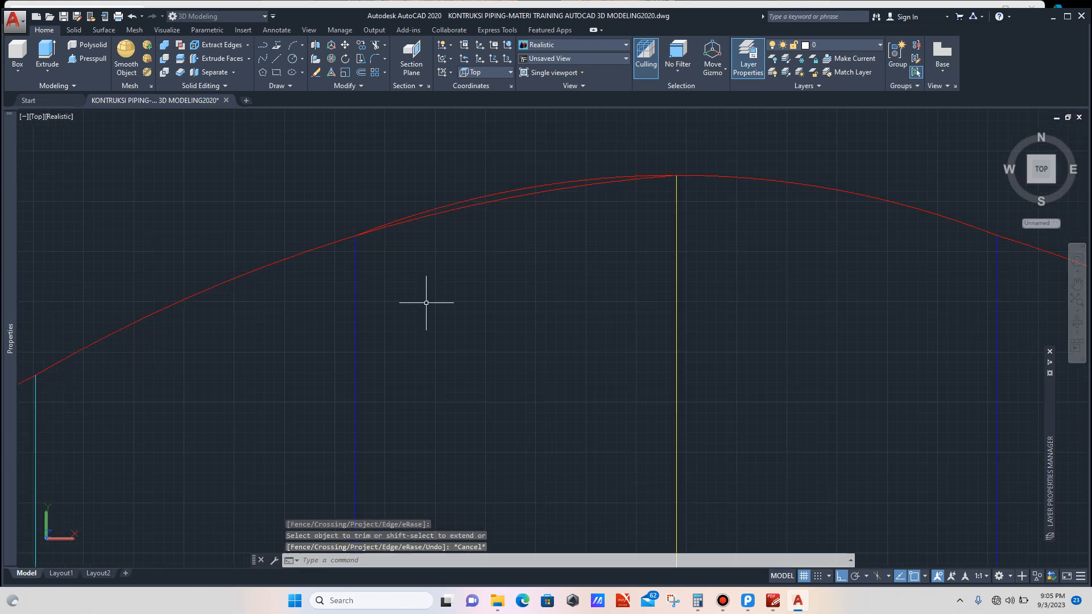
Step: Trim the overlapping arc just left of the peak at the neighbouring ordinate line
{"action": "left_click", "coordinate": [426, 303]}
{"action": "left_click", "coordinate": [336, 353]}
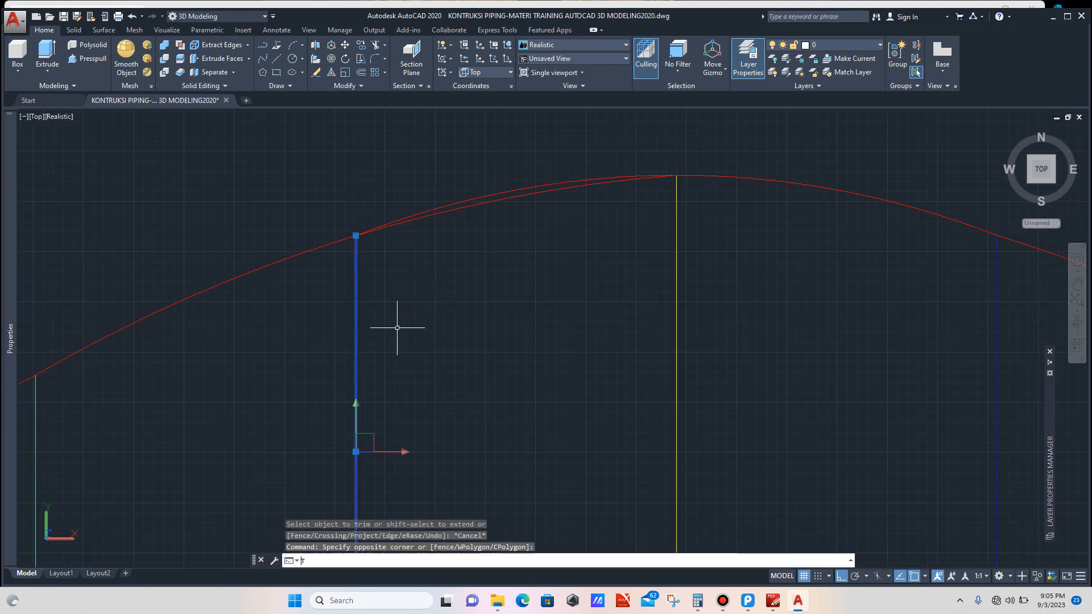
{"action": "type", "text": "TR"}
{"action": "key", "text": "Return"}
{"action": "left_click", "coordinate": [446, 212]}
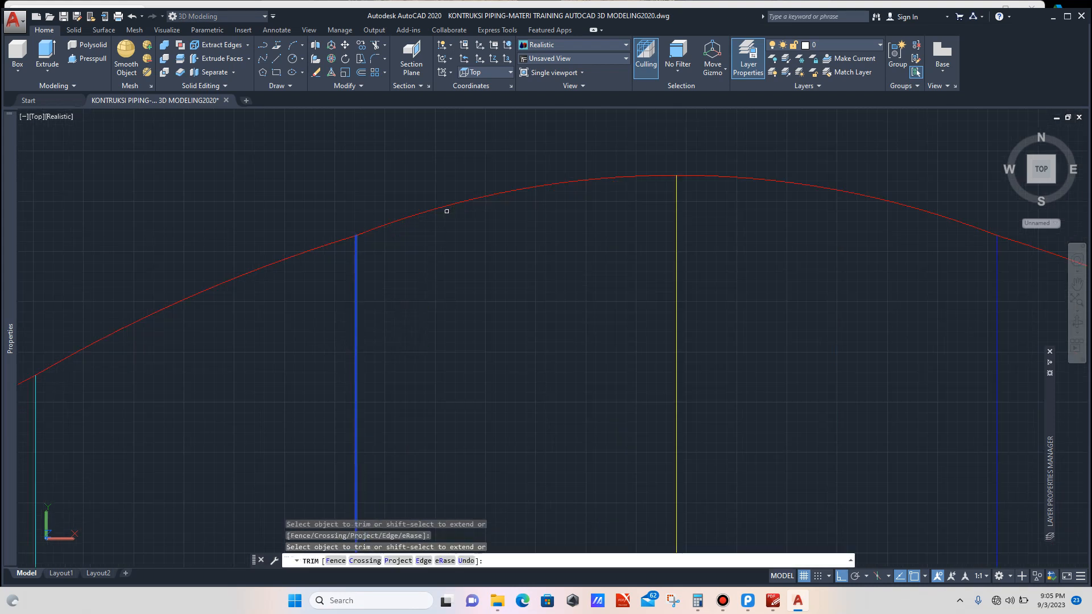
{"action": "key", "text": "Escape"}
Step: Copy the bottom arc centred on ordinate #0 onto the ordinate #0 at the curve's opposite end
{"action": "scroll", "coordinate": [509, 234], "scroll_direction": "down", "scroll_amount": 6}
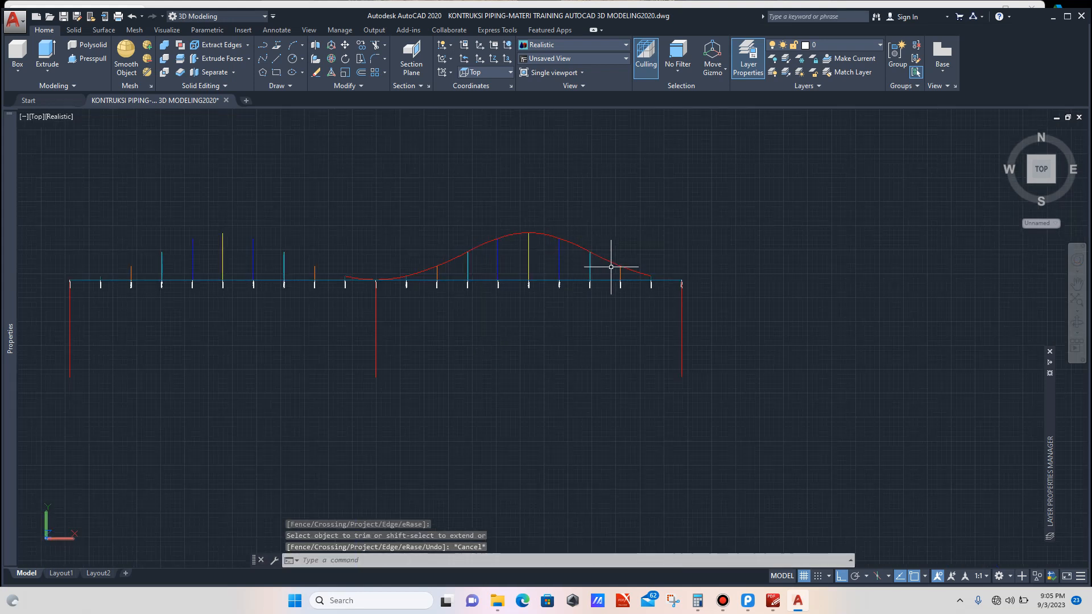
{"action": "scroll", "coordinate": [653, 281], "scroll_direction": "up", "scroll_amount": 2}
{"action": "scroll", "coordinate": [500, 280], "scroll_direction": "down", "scroll_amount": 3}
{"action": "scroll", "coordinate": [414, 276], "scroll_direction": "up", "scroll_amount": 6}
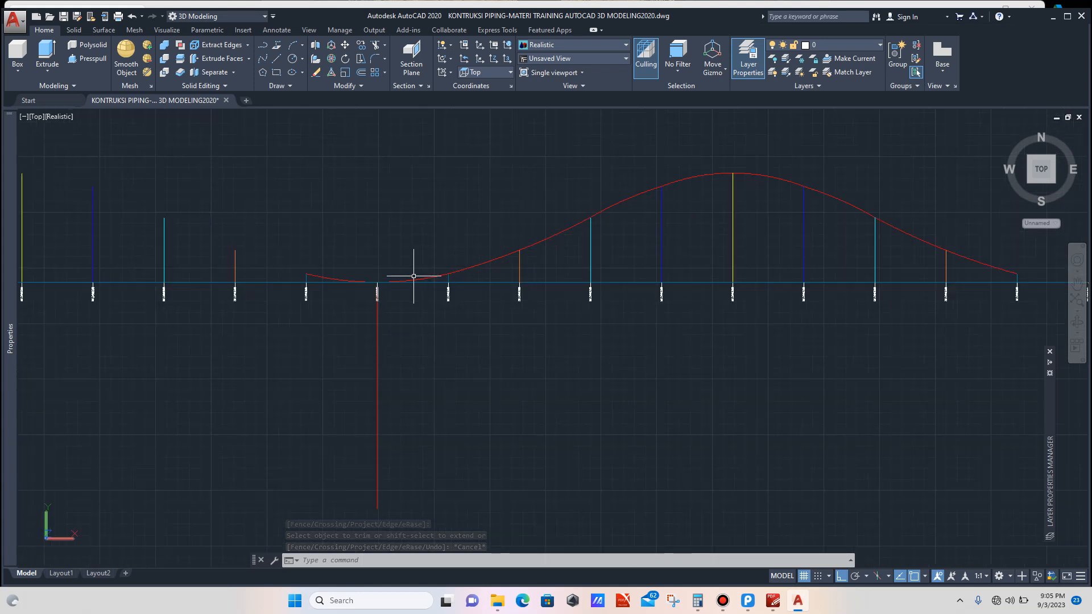
{"action": "scroll", "coordinate": [358, 287], "scroll_direction": "up", "scroll_amount": 3}
{"action": "scroll", "coordinate": [306, 265], "scroll_direction": "up", "scroll_amount": 3}
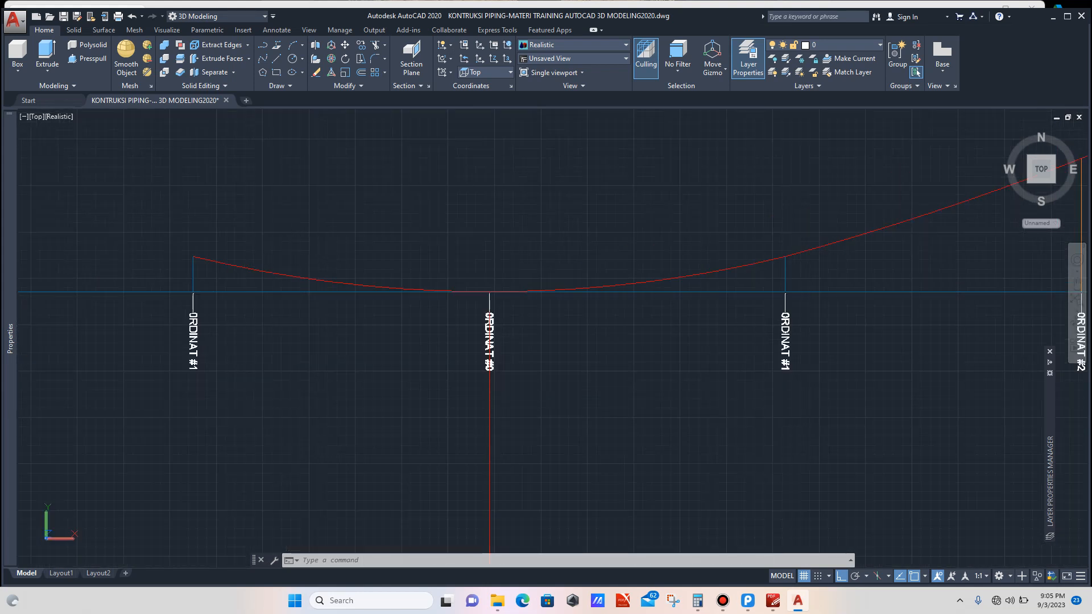
{"action": "left_click", "coordinate": [289, 258]}
{"action": "left_click", "coordinate": [256, 273]}
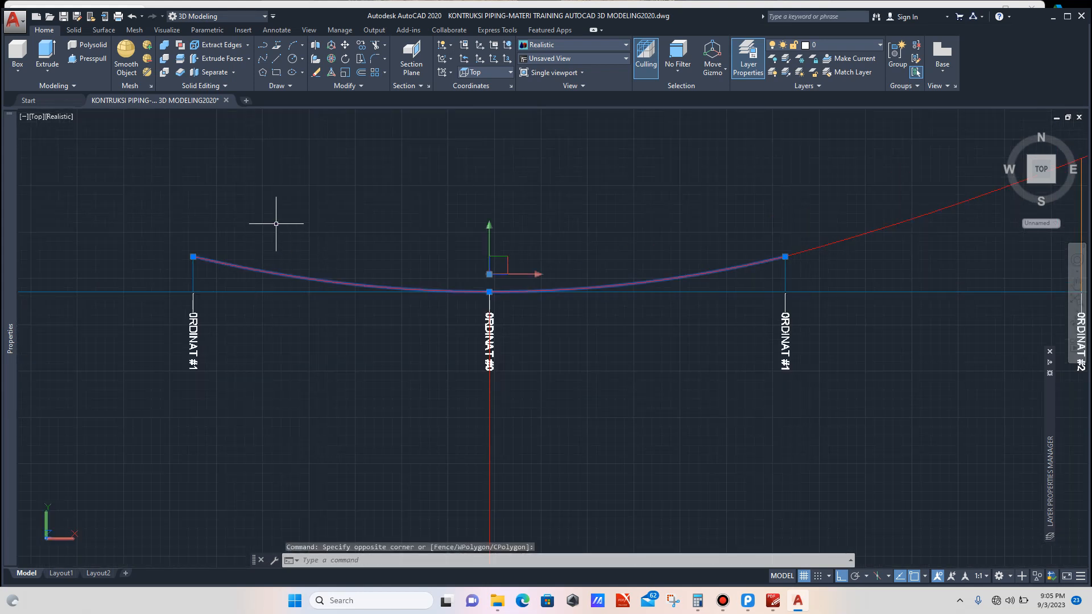
{"action": "type", "text": "co"}
{"action": "key", "text": "Return"}
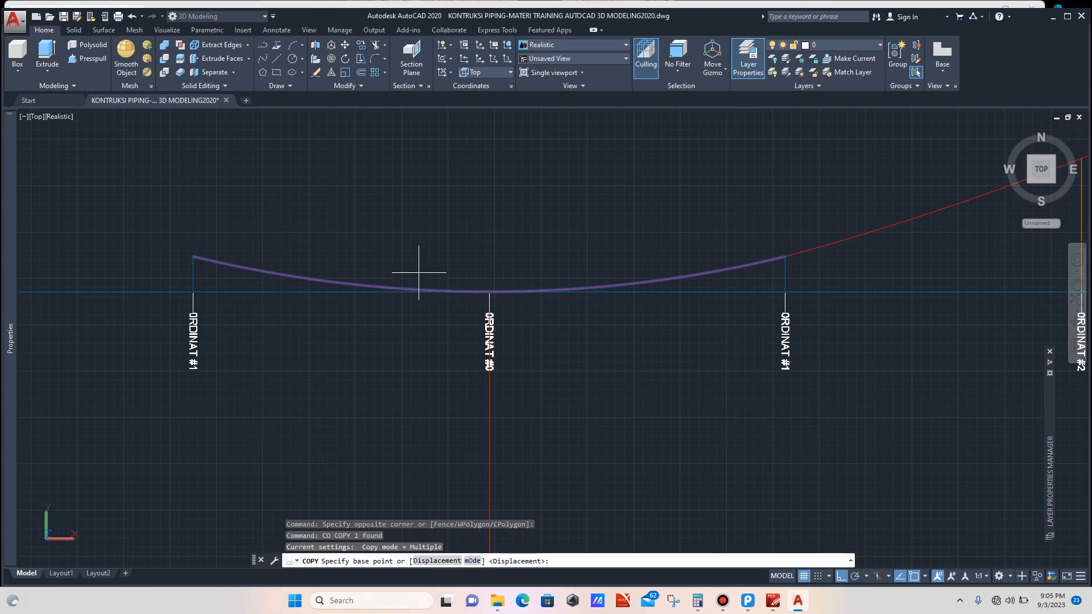
{"action": "scroll", "coordinate": [481, 296], "scroll_direction": "up", "scroll_amount": 3}
{"action": "left_click", "coordinate": [503, 286]}
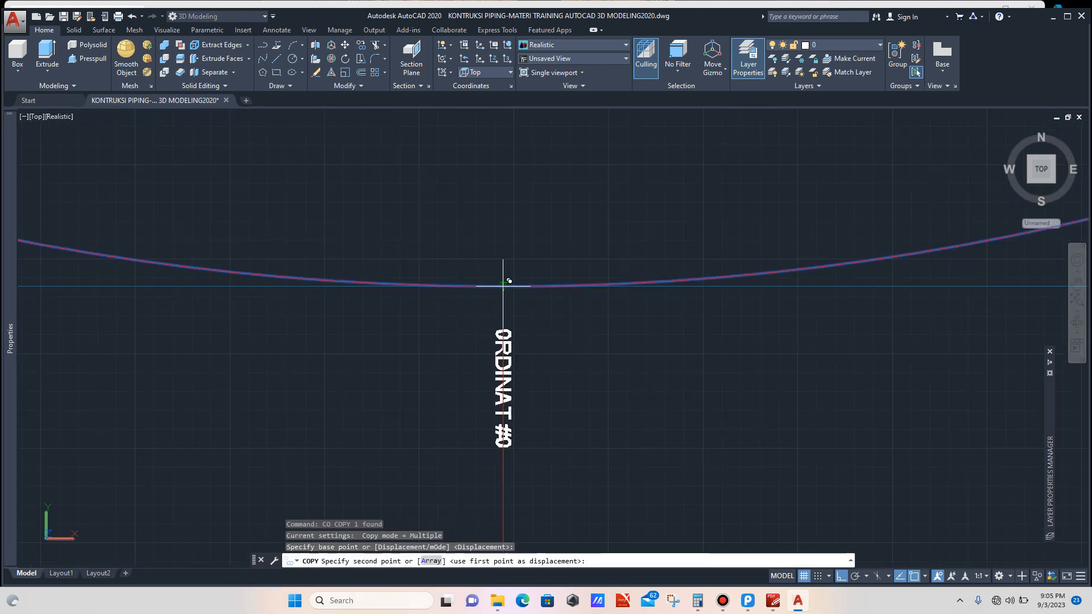
{"action": "scroll", "coordinate": [484, 267], "scroll_direction": "down", "scroll_amount": 6}
{"action": "scroll", "coordinate": [473, 230], "scroll_direction": "up", "scroll_amount": 8}
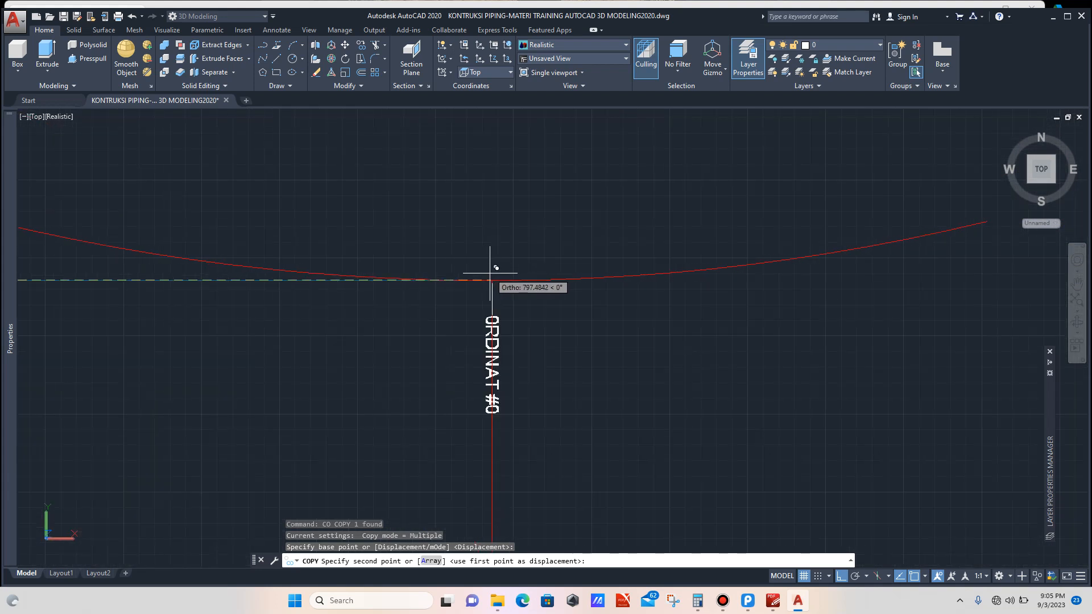
{"action": "left_click", "coordinate": [494, 279]}
{"action": "key", "text": "Escape"}
Step: Trim the copied arc where it extends beyond the end ordinate #0 line
{"action": "scroll", "coordinate": [561, 240], "scroll_direction": "down", "scroll_amount": 4}
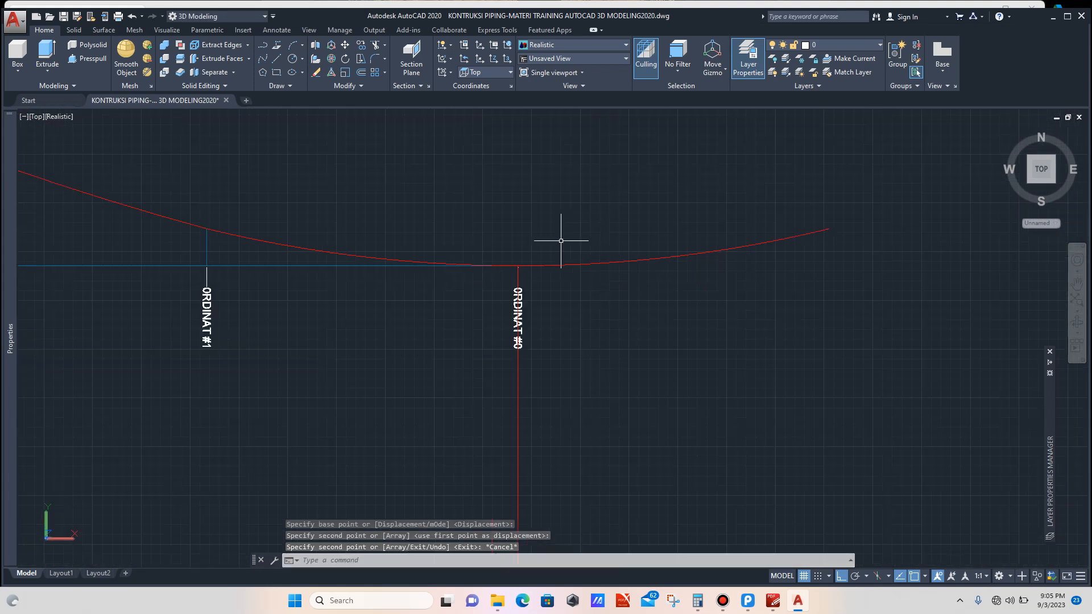
{"action": "left_click", "coordinate": [584, 343]}
{"action": "left_click", "coordinate": [523, 378]}
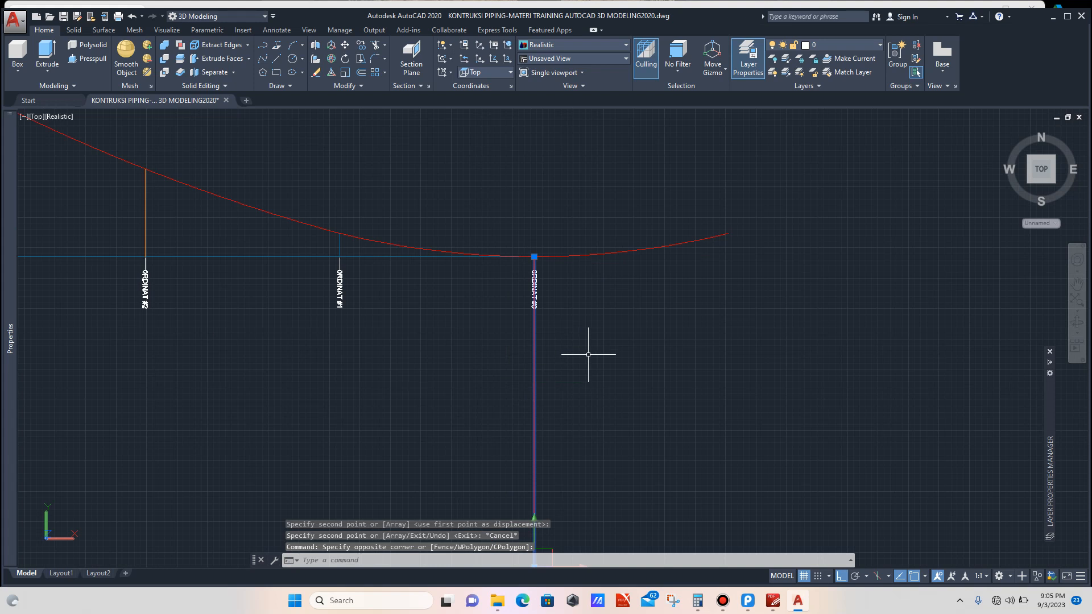
{"action": "type", "text": "tr"}
{"action": "key", "text": "Return"}
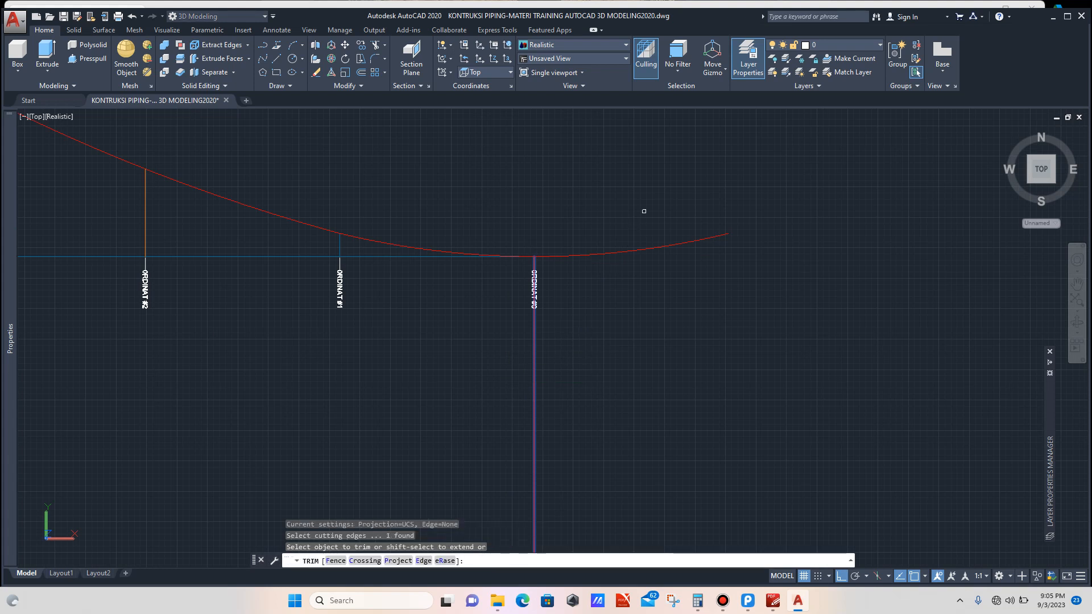
{"action": "left_click", "coordinate": [644, 211]}
{"action": "left_click", "coordinate": [618, 257]}
{"action": "key", "text": "Escape"}
Step: Mirror all arcs of the traced curve about the end ordinate #0 line, keeping the originals, to form the second wave
{"action": "scroll", "coordinate": [669, 237], "scroll_direction": "down", "scroll_amount": 5}
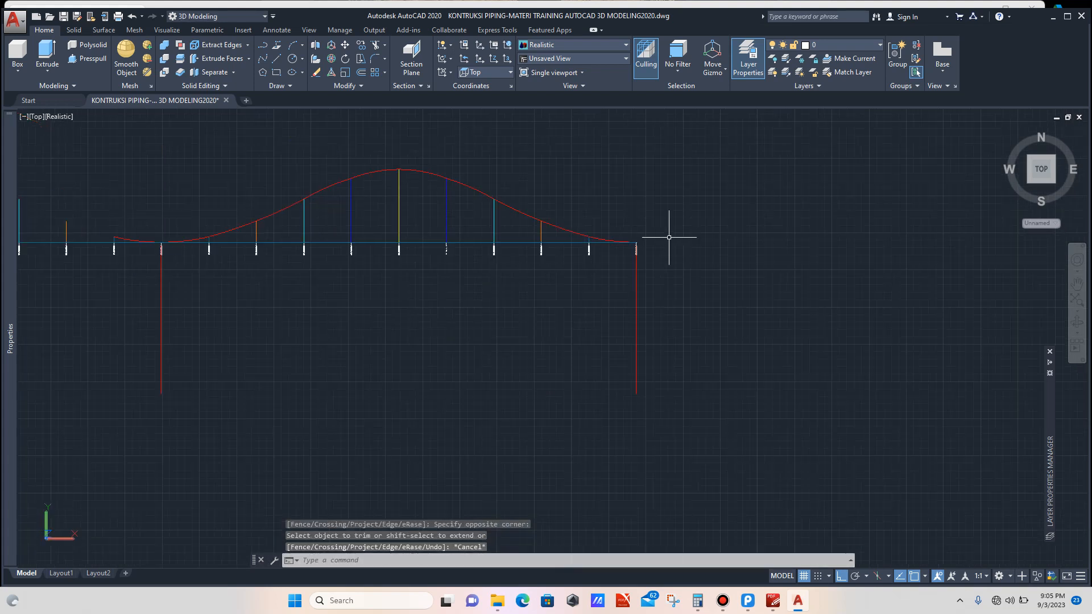
{"action": "scroll", "coordinate": [604, 233], "scroll_direction": "up", "scroll_amount": 8}
{"action": "left_click", "coordinate": [608, 236]}
{"action": "left_click", "coordinate": [591, 274]}
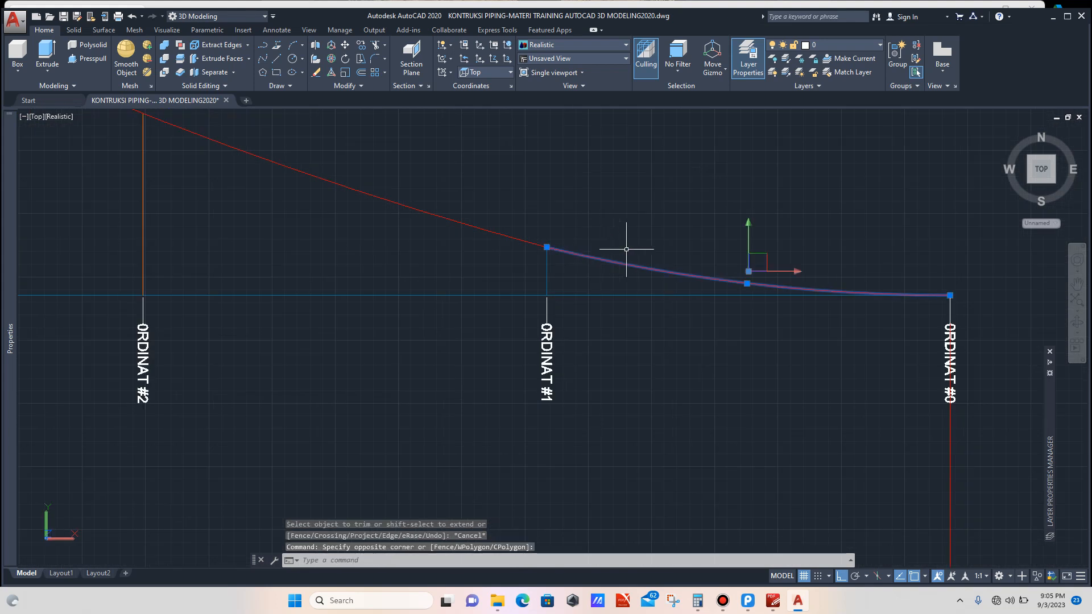
{"action": "scroll", "coordinate": [626, 249], "scroll_direction": "down", "scroll_amount": 7}
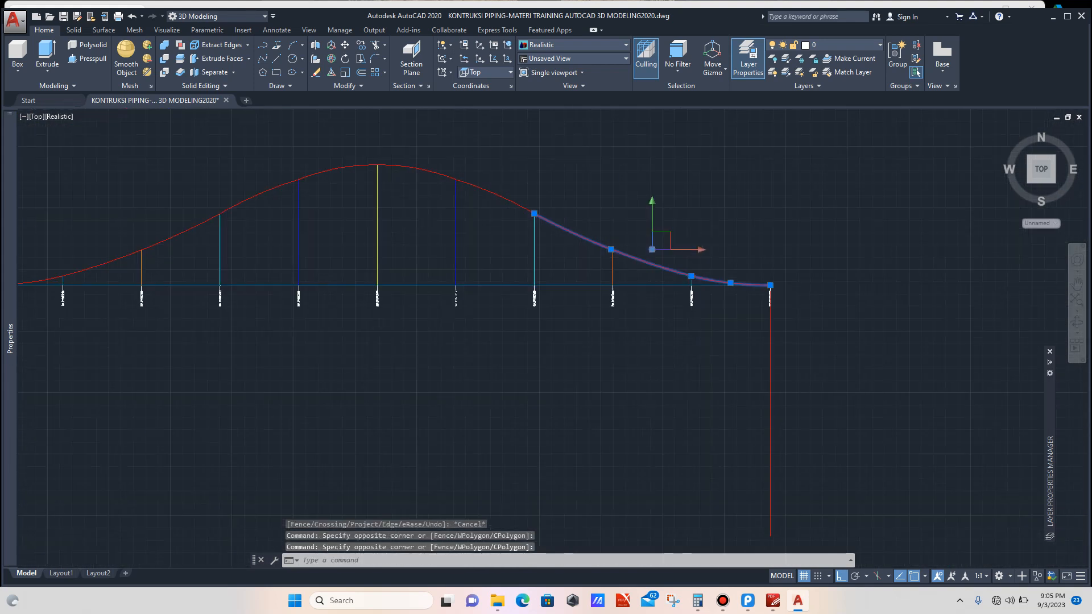
{"action": "left_click", "coordinate": [506, 172]}
{"action": "left_click", "coordinate": [484, 206]}
{"action": "scroll", "coordinate": [566, 181], "scroll_direction": "down", "scroll_amount": 7}
{"action": "scroll", "coordinate": [501, 181], "scroll_direction": "up", "scroll_amount": 8}
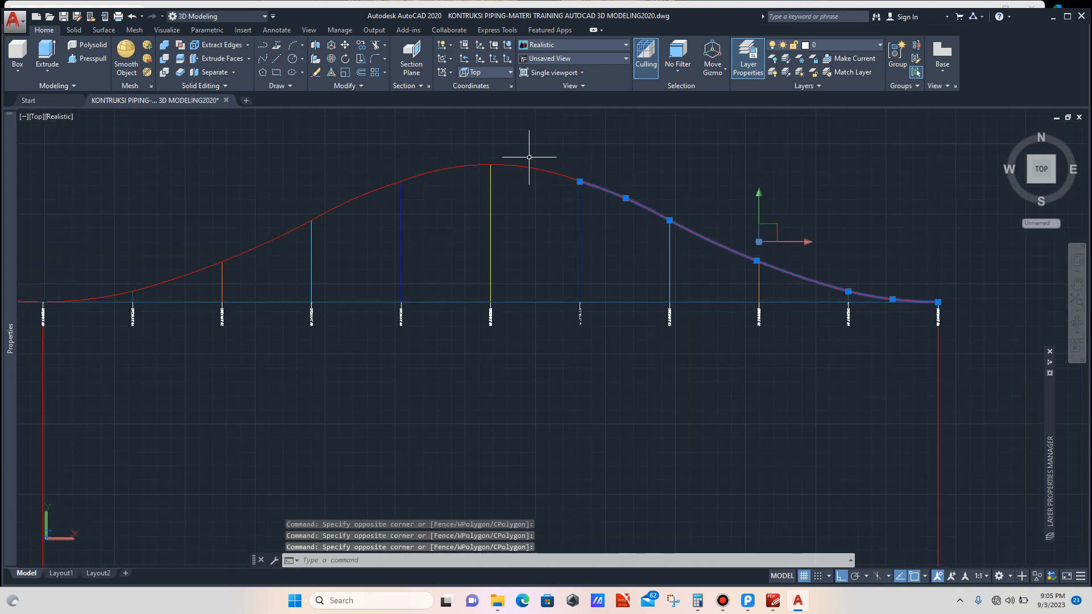
{"action": "left_click", "coordinate": [529, 157]}
{"action": "left_click", "coordinate": [515, 186]}
{"action": "scroll", "coordinate": [568, 170], "scroll_direction": "down", "scroll_amount": 5}
{"action": "scroll", "coordinate": [517, 173], "scroll_direction": "up", "scroll_amount": 6}
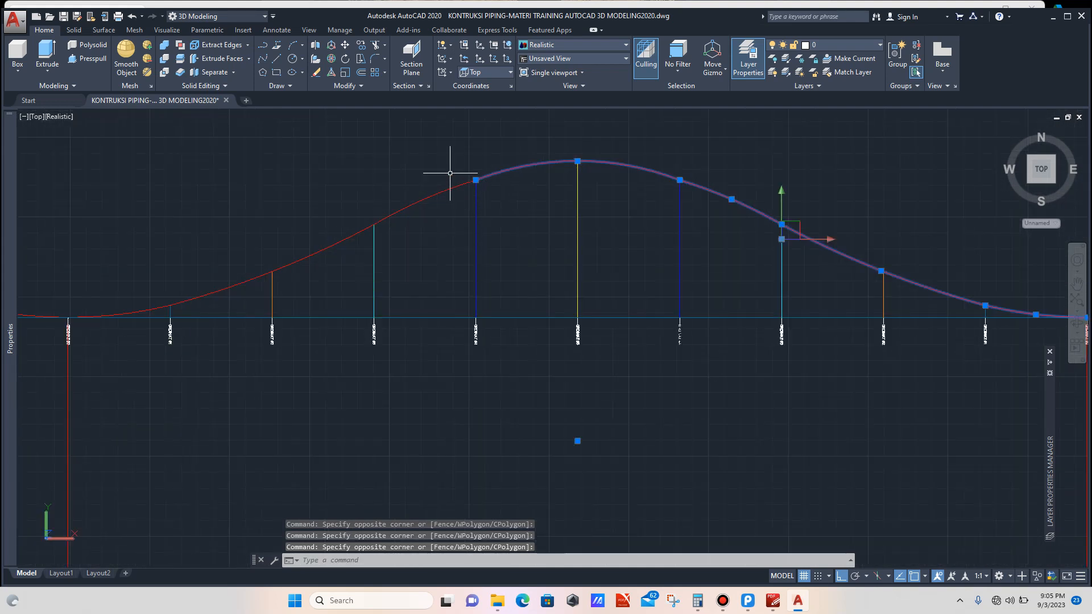
{"action": "left_click", "coordinate": [450, 173]}
{"action": "left_click", "coordinate": [427, 214]}
{"action": "scroll", "coordinate": [429, 216], "scroll_direction": "down", "scroll_amount": 5}
{"action": "scroll", "coordinate": [434, 224], "scroll_direction": "up", "scroll_amount": 6}
{"action": "left_click", "coordinate": [453, 197]}
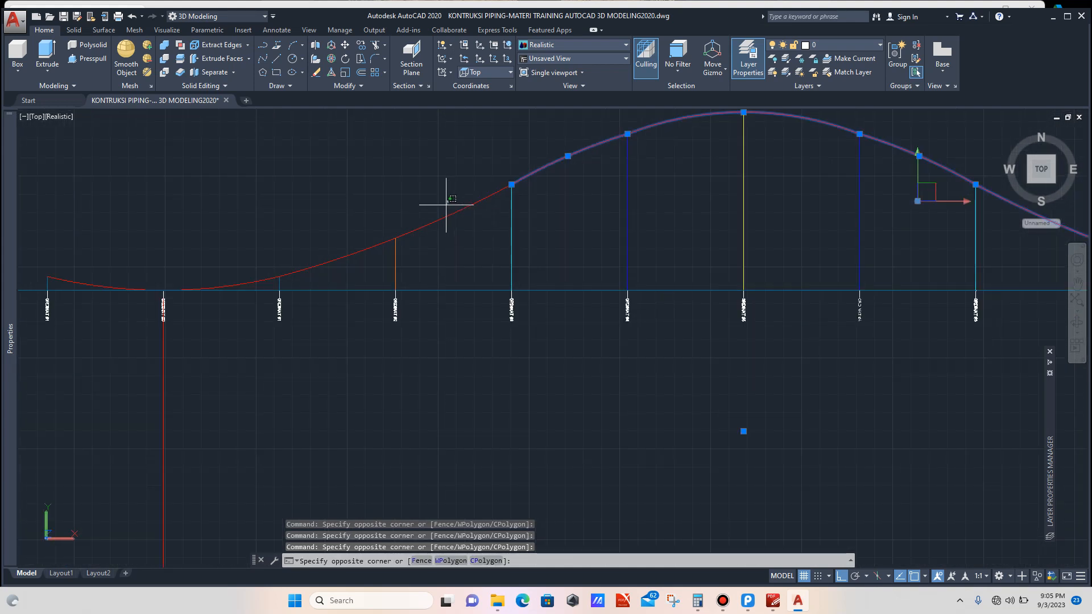
{"action": "left_click", "coordinate": [444, 216]}
{"action": "scroll", "coordinate": [500, 214], "scroll_direction": "down", "scroll_amount": 5}
{"action": "scroll", "coordinate": [463, 227], "scroll_direction": "up", "scroll_amount": 6}
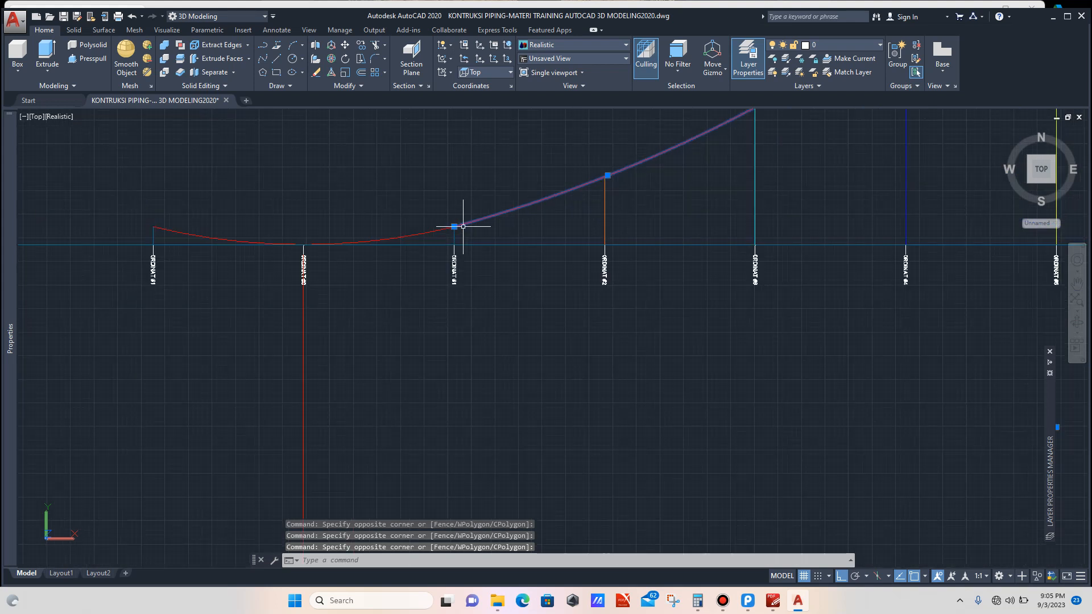
{"action": "scroll", "coordinate": [463, 227], "scroll_direction": "up", "scroll_amount": 5}
{"action": "left_click", "coordinate": [444, 217]}
{"action": "left_click", "coordinate": [426, 237]}
{"action": "scroll", "coordinate": [413, 258], "scroll_direction": "down", "scroll_amount": 8}
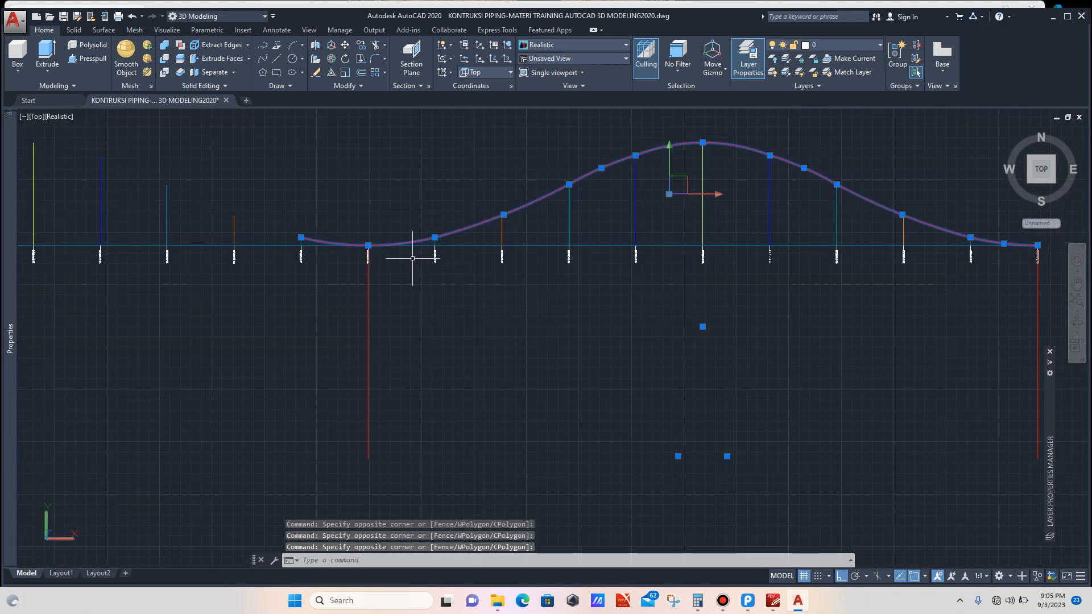
{"action": "scroll", "coordinate": [413, 258], "scroll_direction": "down", "scroll_amount": 3}
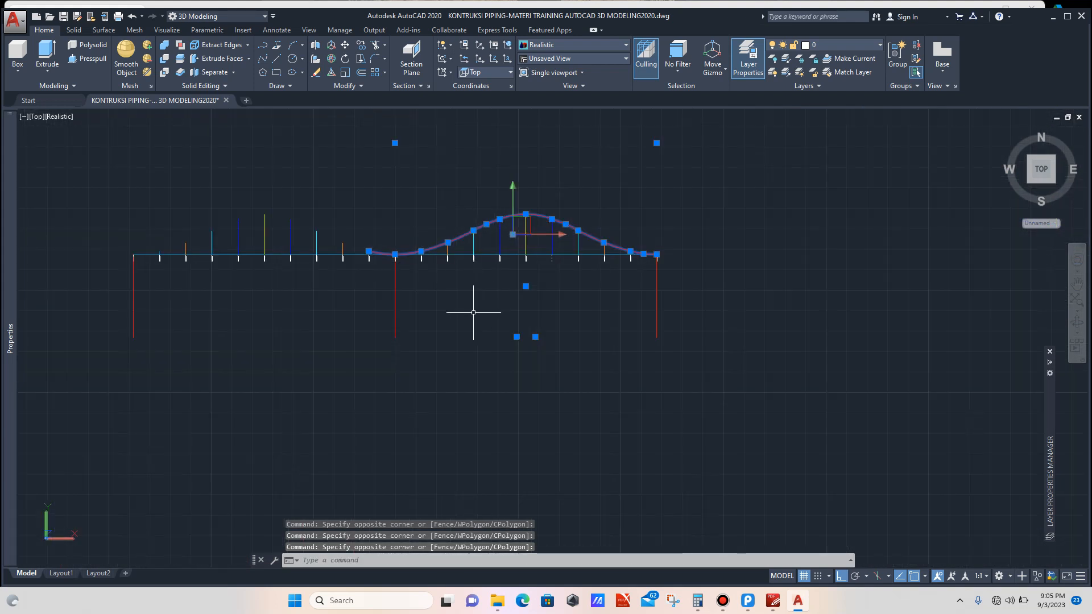
{"action": "type", "text": "MI"}
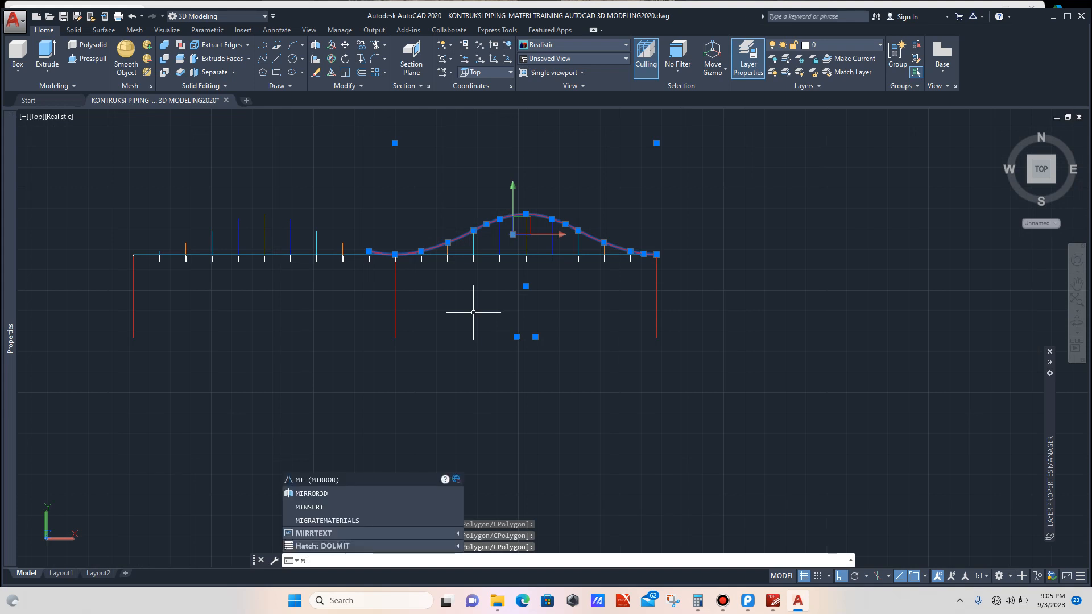
{"action": "key", "text": "Return"}
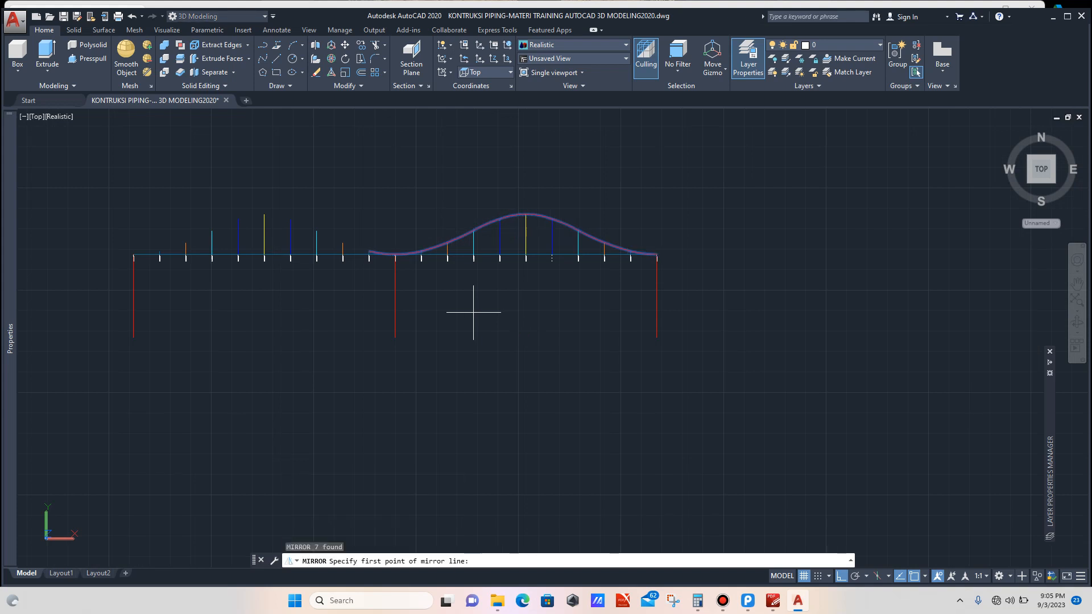
{"action": "left_click", "coordinate": [394, 337]}
{"action": "left_click", "coordinate": [396, 295]}
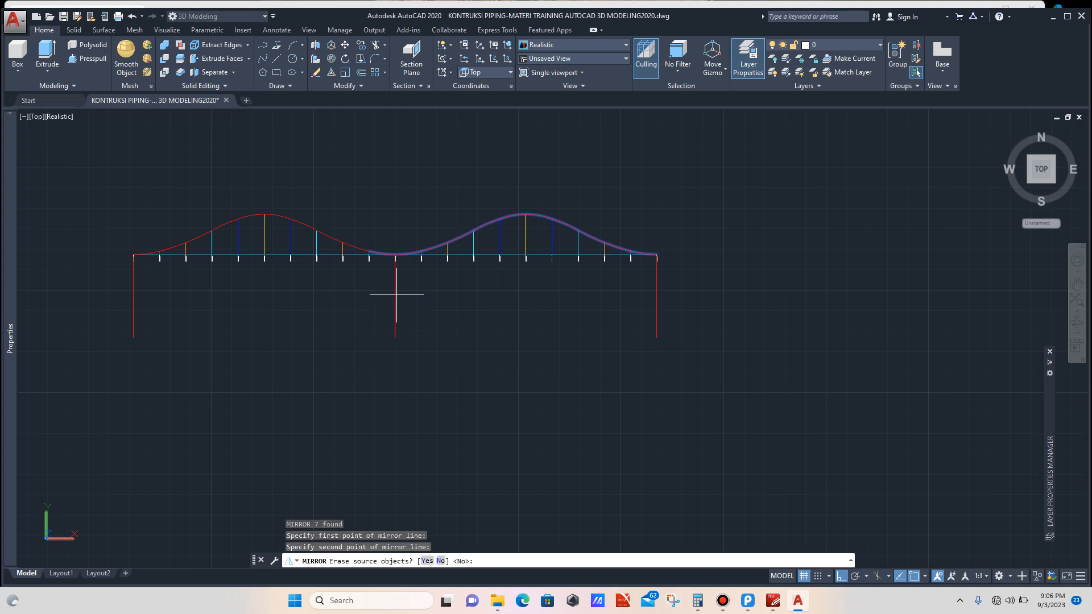
{"action": "key", "text": "Return"}
Step: Copy the 85 spacing dimension so it starts at the ordinate #5 line
{"action": "scroll", "coordinate": [150, 258], "scroll_direction": "up", "scroll_amount": 5}
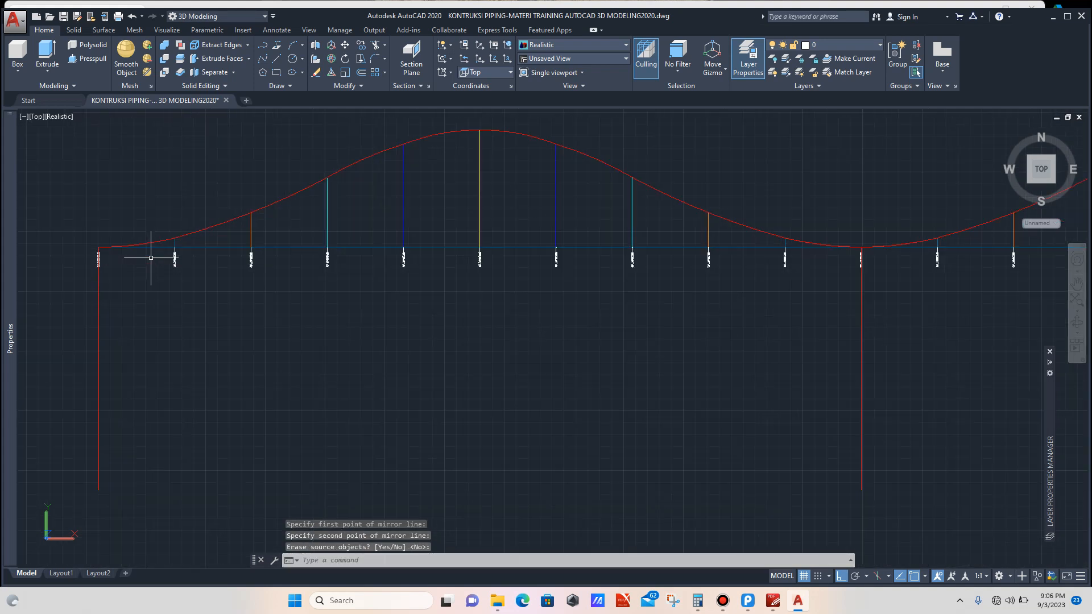
{"action": "scroll", "coordinate": [315, 241], "scroll_direction": "down", "scroll_amount": 5}
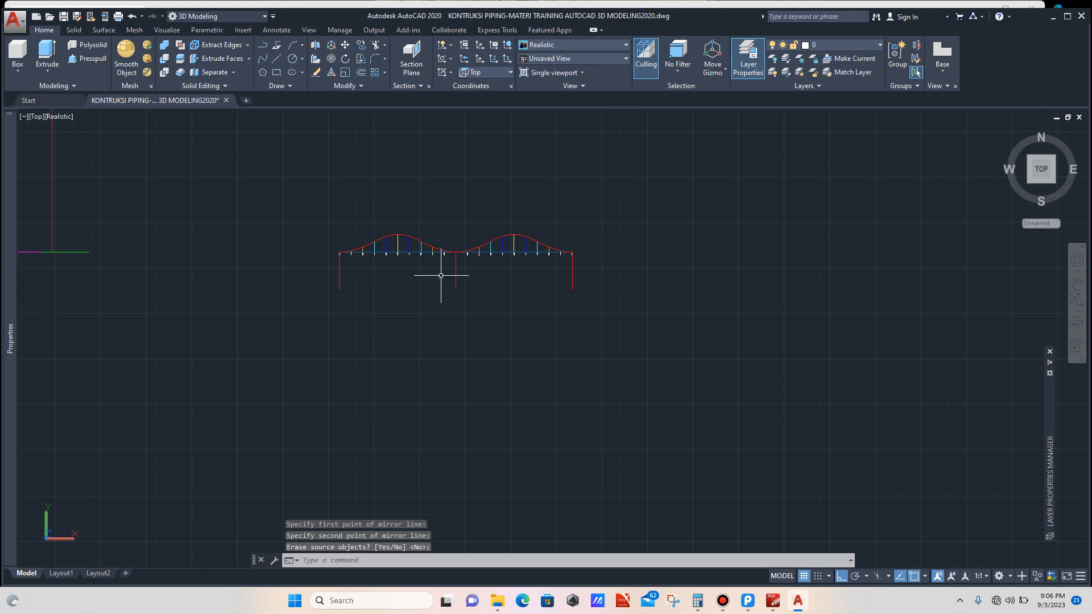
{"action": "scroll", "coordinate": [441, 275], "scroll_direction": "up", "scroll_amount": 2}
{"action": "scroll", "coordinate": [440, 278], "scroll_direction": "down", "scroll_amount": 2}
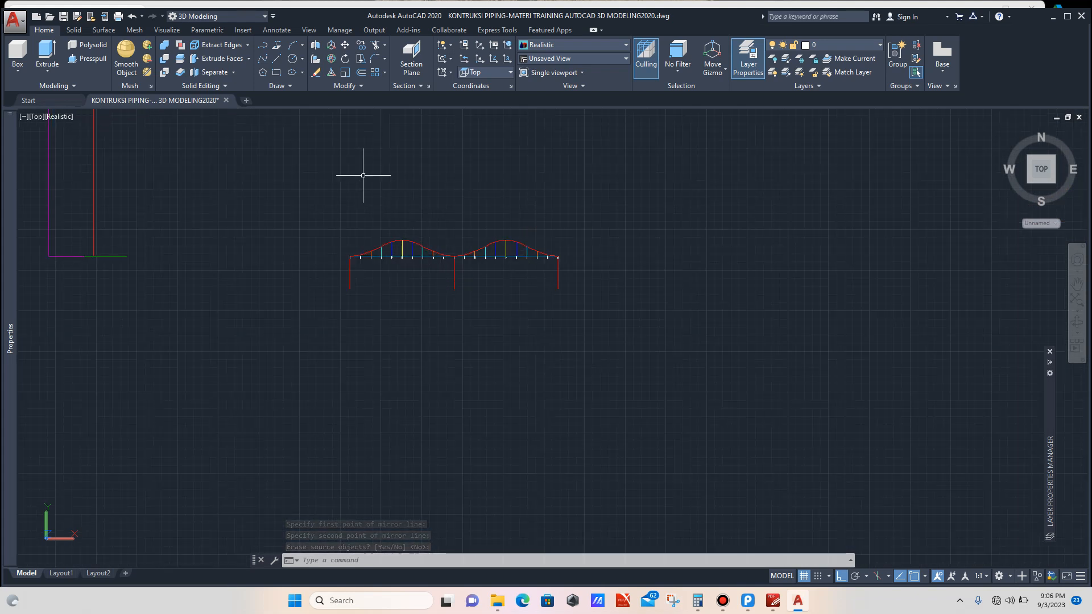
{"action": "scroll", "coordinate": [421, 282], "scroll_direction": "down", "scroll_amount": 4}
{"action": "scroll", "coordinate": [422, 282], "scroll_direction": "down", "scroll_amount": 4}
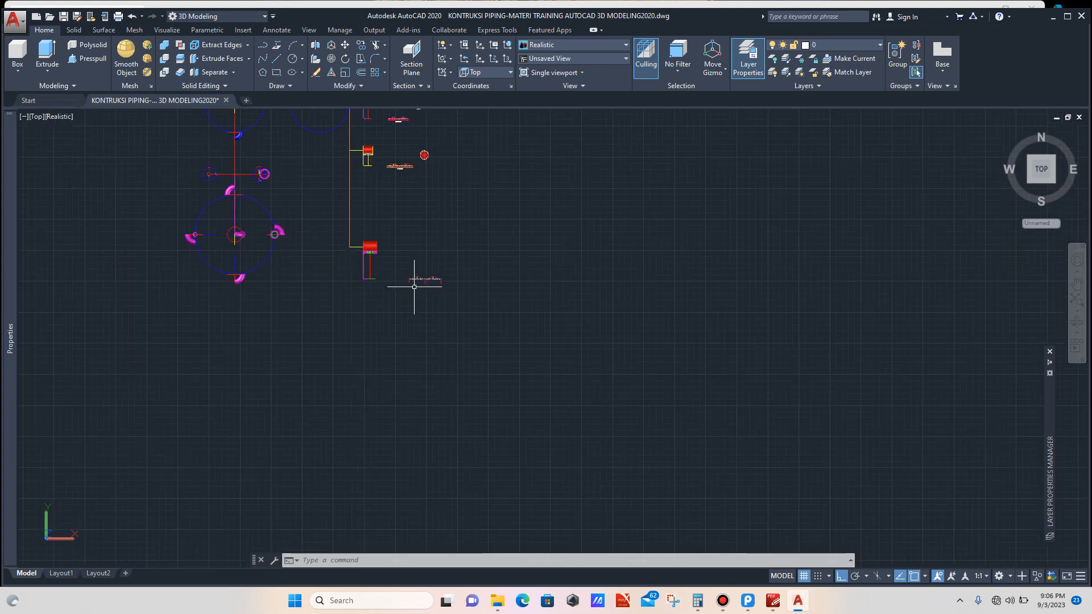
{"action": "scroll", "coordinate": [414, 287], "scroll_direction": "down", "scroll_amount": 2}
{"action": "scroll", "coordinate": [393, 204], "scroll_direction": "up", "scroll_amount": 8}
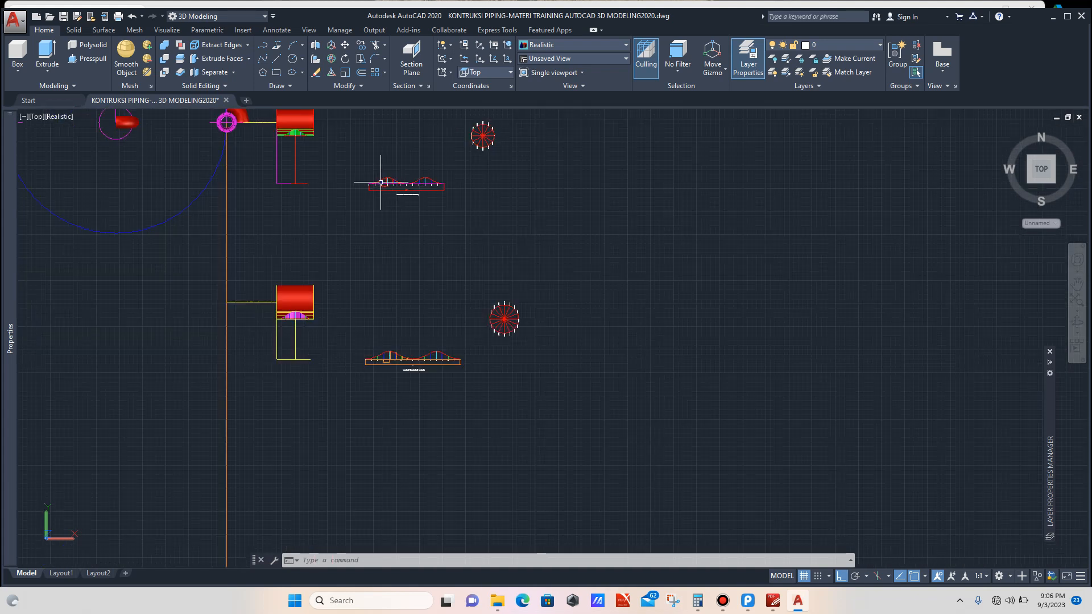
{"action": "scroll", "coordinate": [381, 183], "scroll_direction": "up", "scroll_amount": 8}
{"action": "scroll", "coordinate": [370, 191], "scroll_direction": "up", "scroll_amount": 2}
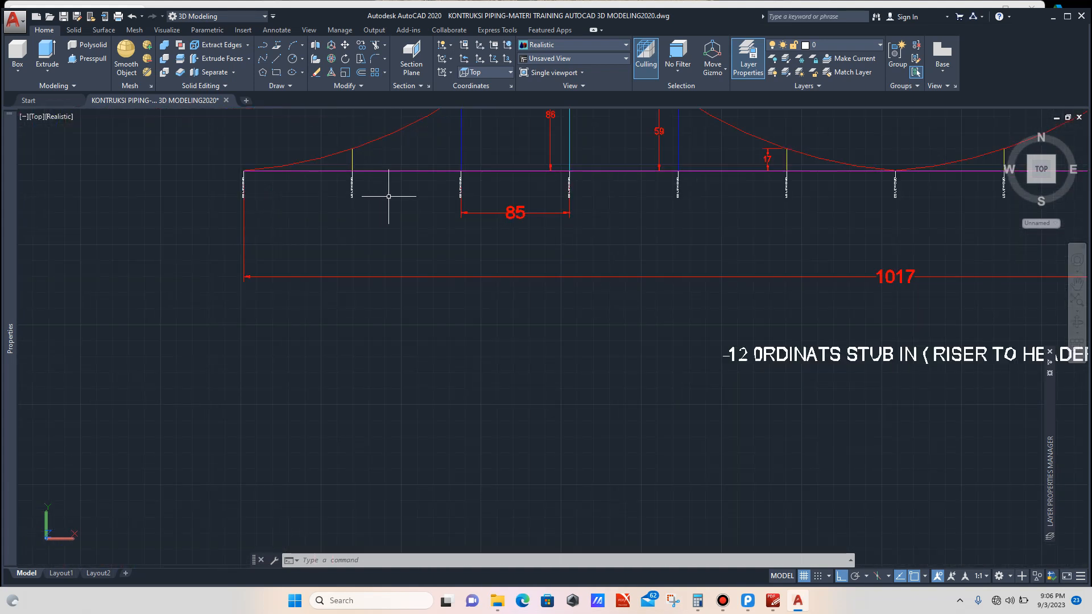
{"action": "scroll", "coordinate": [473, 201], "scroll_direction": "up", "scroll_amount": 8}
{"action": "left_click", "coordinate": [522, 212]}
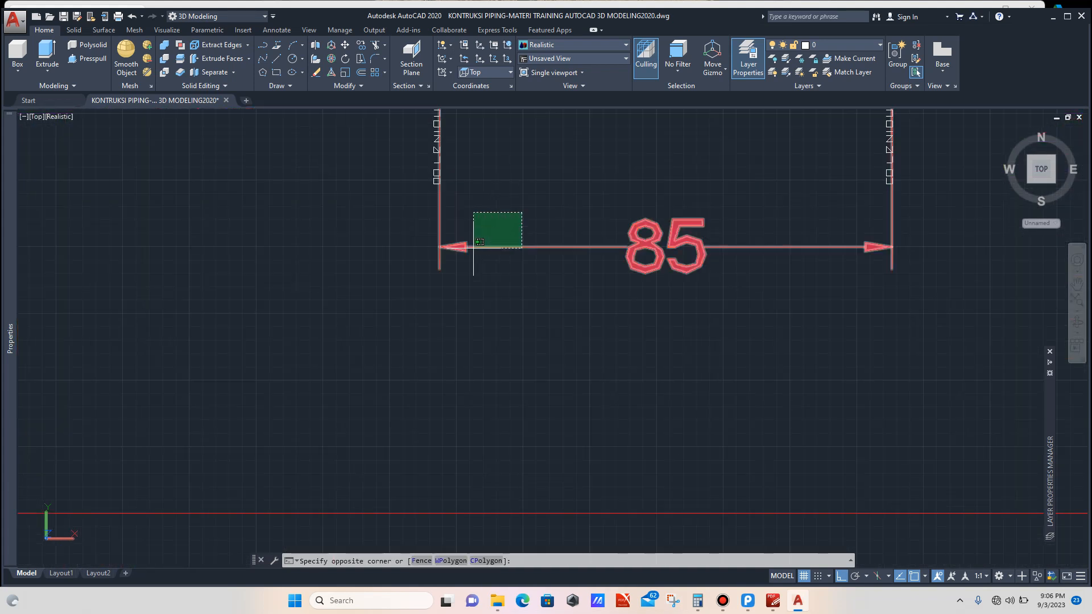
{"action": "left_click", "coordinate": [425, 280]}
{"action": "scroll", "coordinate": [363, 288], "scroll_direction": "down", "scroll_amount": 6}
{"action": "type", "text": "co"}
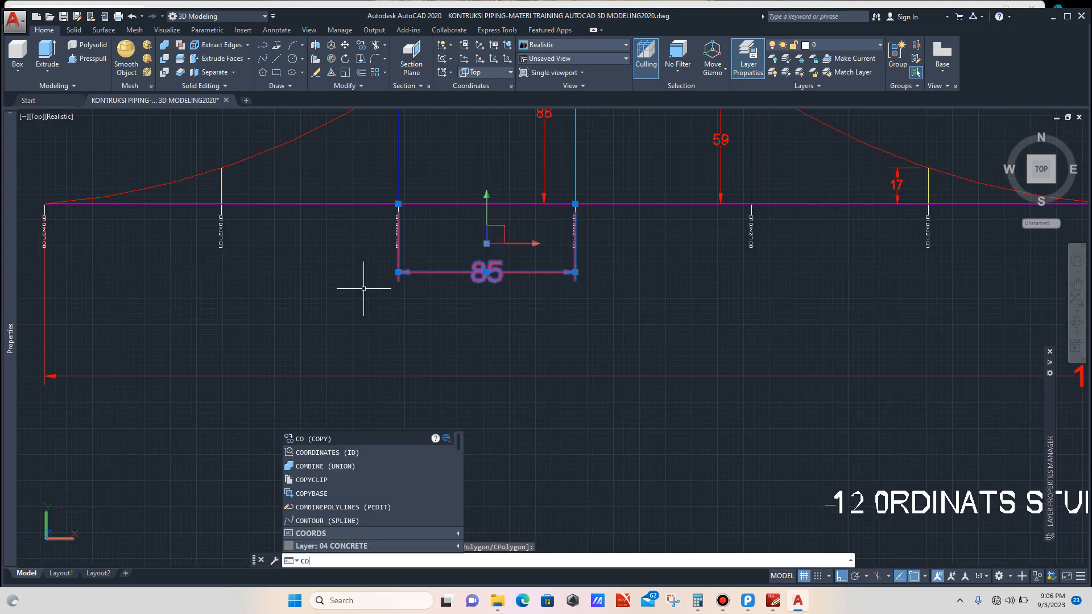
{"action": "key", "text": "Return"}
{"action": "scroll", "coordinate": [393, 213], "scroll_direction": "up", "scroll_amount": 10}
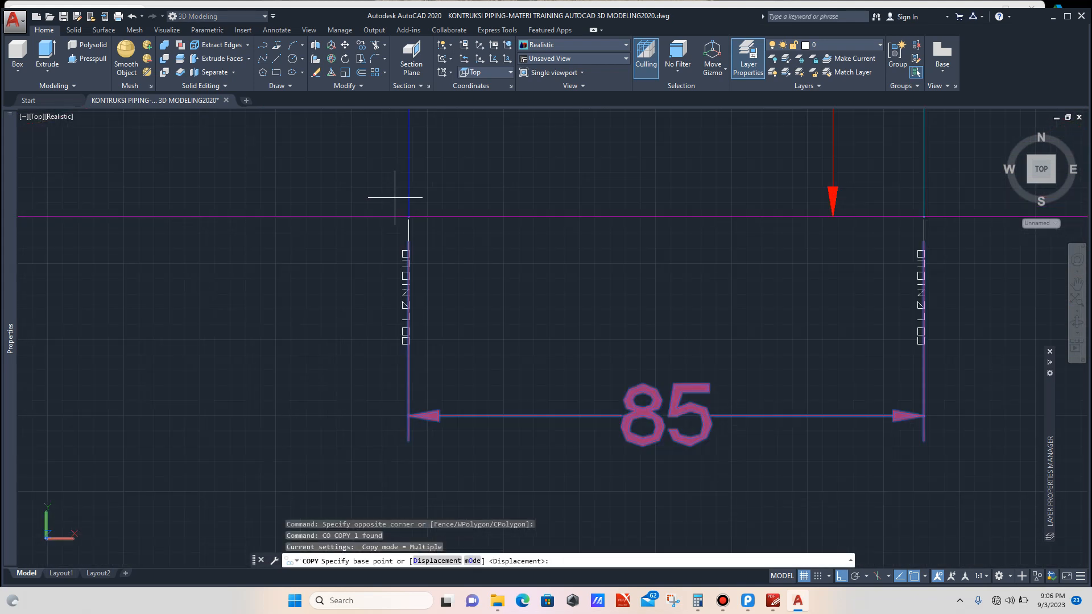
{"action": "left_click", "coordinate": [417, 226]}
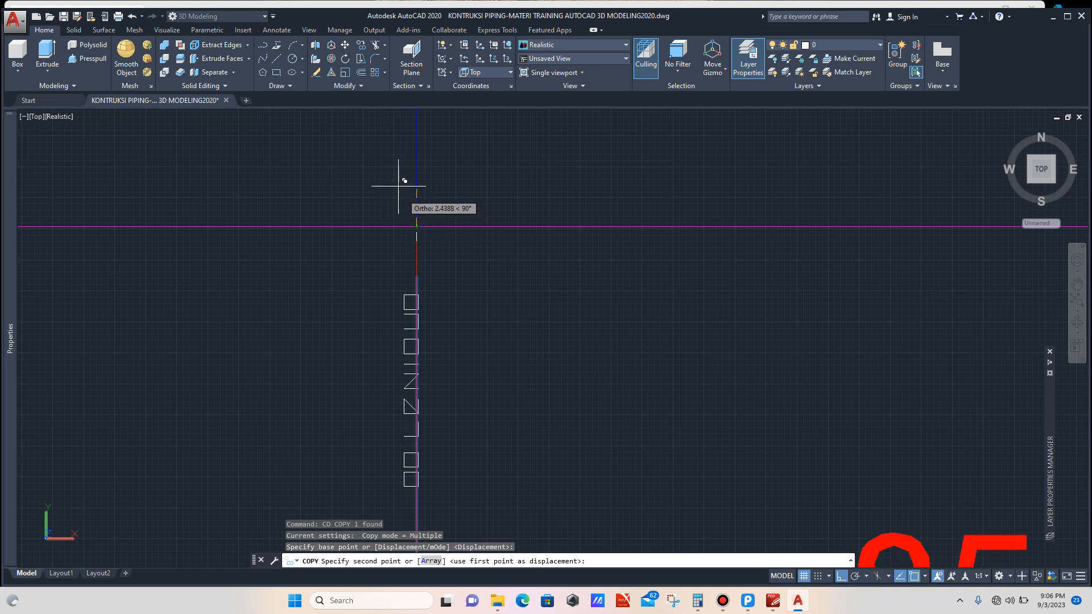
{"action": "scroll", "coordinate": [392, 177], "scroll_direction": "down", "scroll_amount": 12}
{"action": "scroll", "coordinate": [396, 172], "scroll_direction": "down", "scroll_amount": 3}
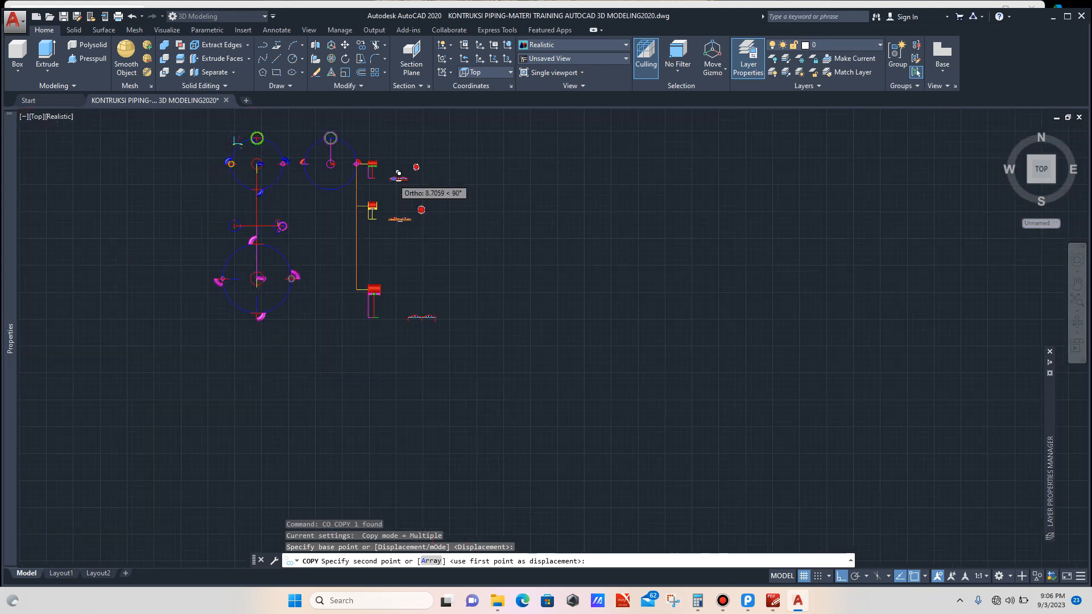
{"action": "scroll", "coordinate": [417, 312], "scroll_direction": "up", "scroll_amount": 10}
{"action": "scroll", "coordinate": [402, 306], "scroll_direction": "up", "scroll_amount": 4}
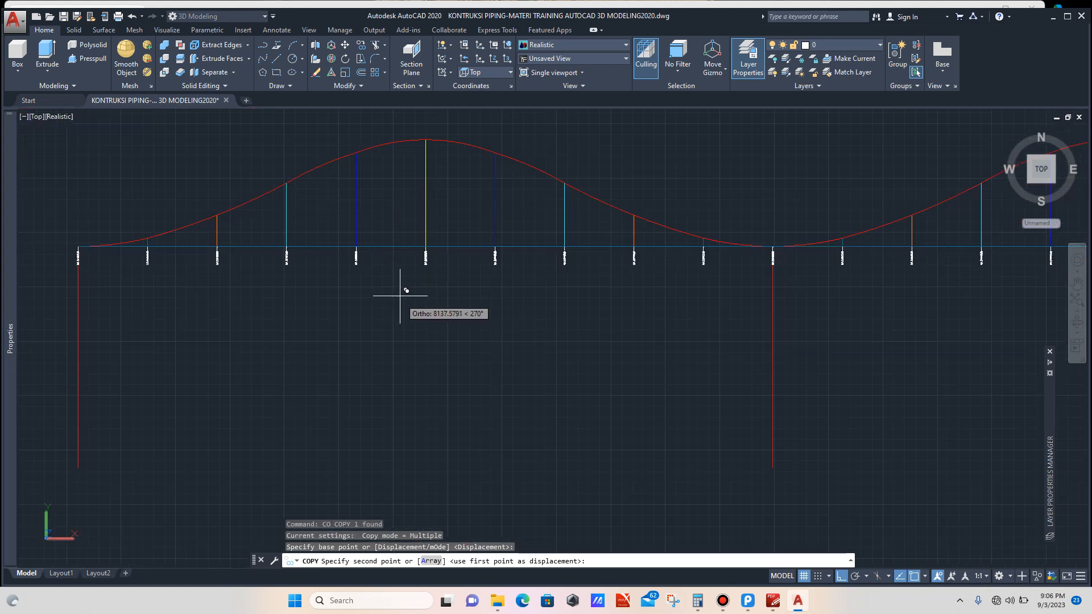
{"action": "scroll", "coordinate": [427, 245], "scroll_direction": "up", "scroll_amount": 6}
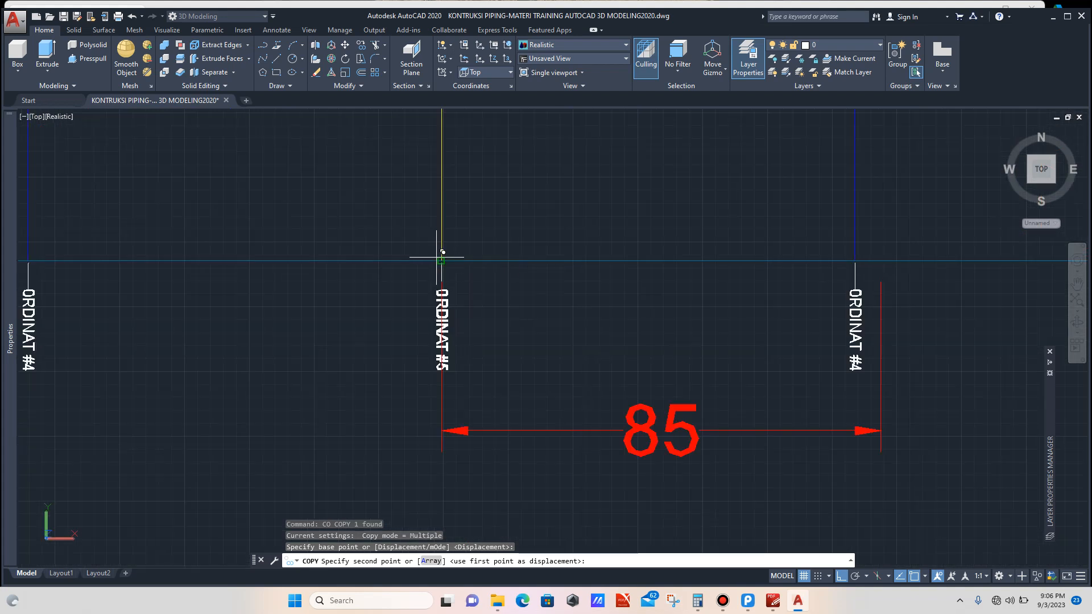
{"action": "left_click", "coordinate": [442, 261]}
{"action": "key", "text": "Escape"}
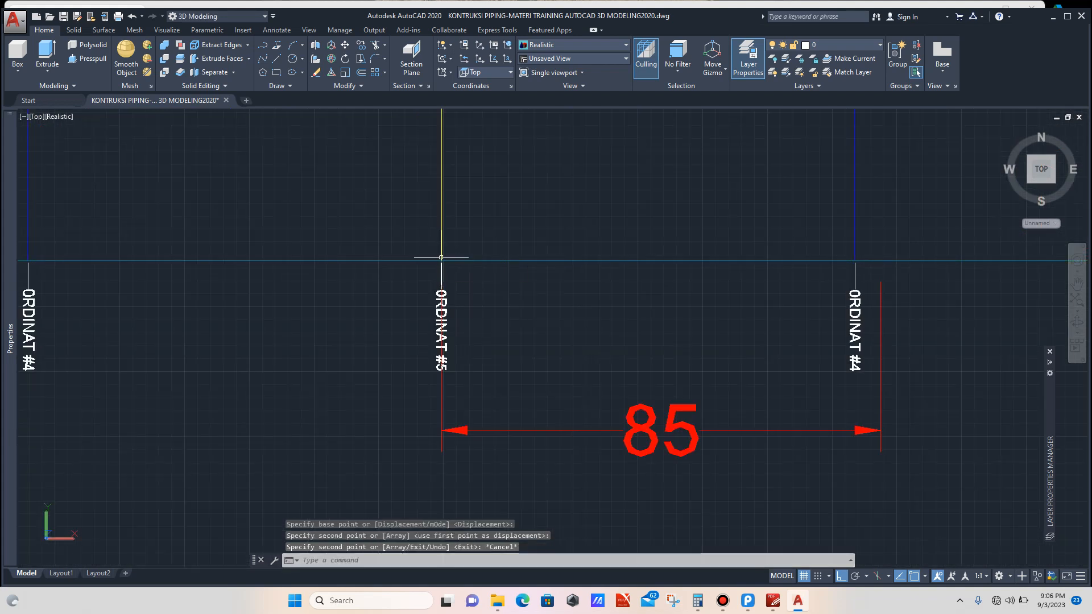
Step: Stretch the copied dimension's far end onto the ordinate #4 line
{"action": "scroll", "coordinate": [439, 254], "scroll_direction": "down", "scroll_amount": 4}
{"action": "scroll", "coordinate": [620, 306], "scroll_direction": "up", "scroll_amount": 3}
{"action": "left_click", "coordinate": [622, 305]}
{"action": "left_click", "coordinate": [619, 311]}
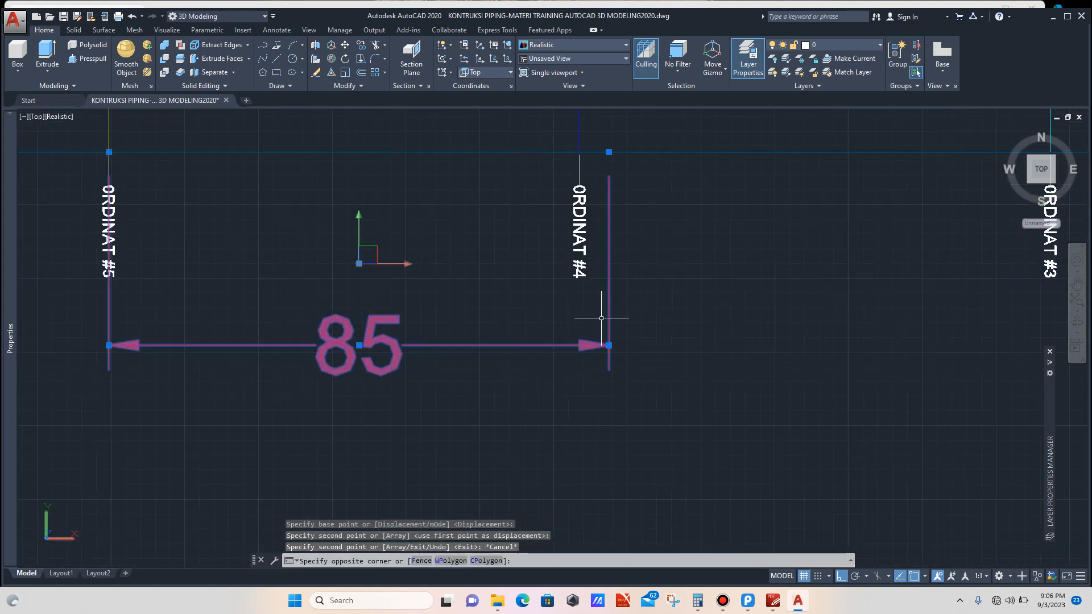
{"action": "scroll", "coordinate": [607, 273], "scroll_direction": "down", "scroll_amount": 3}
{"action": "scroll", "coordinate": [607, 273], "scroll_direction": "up", "scroll_amount": 6}
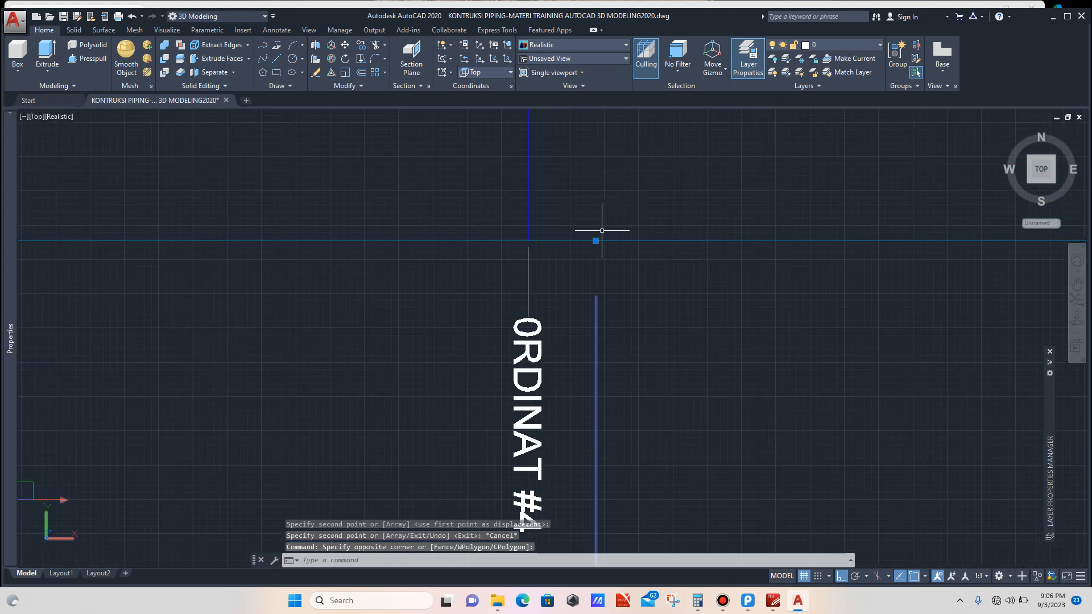
{"action": "left_click", "coordinate": [595, 241]}
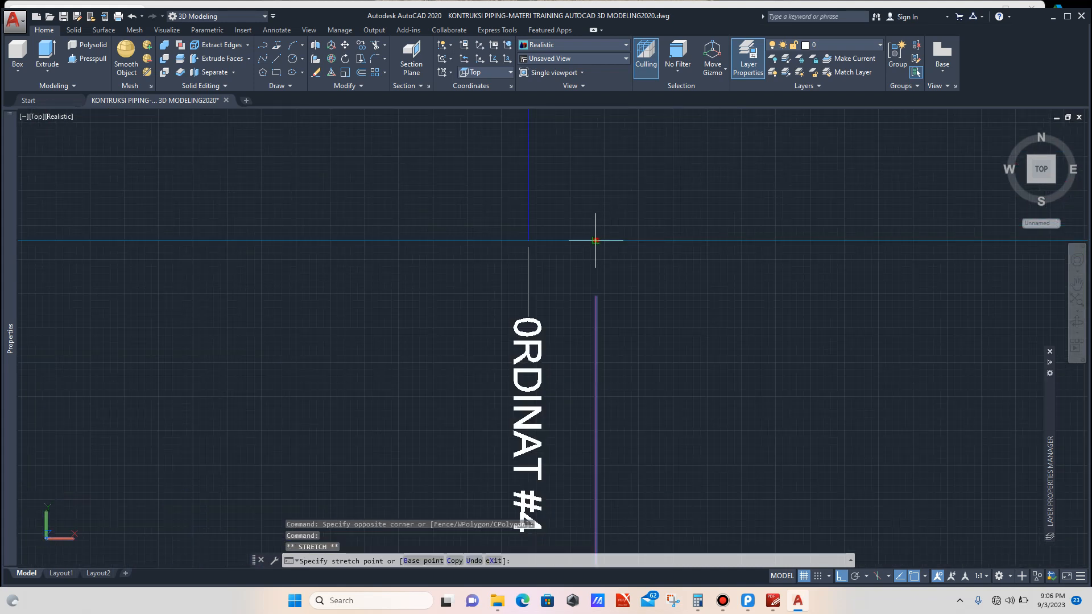
{"action": "left_click", "coordinate": [528, 240]}
{"action": "scroll", "coordinate": [452, 224], "scroll_direction": "down", "scroll_amount": 5}
{"action": "key", "text": "Escape"}
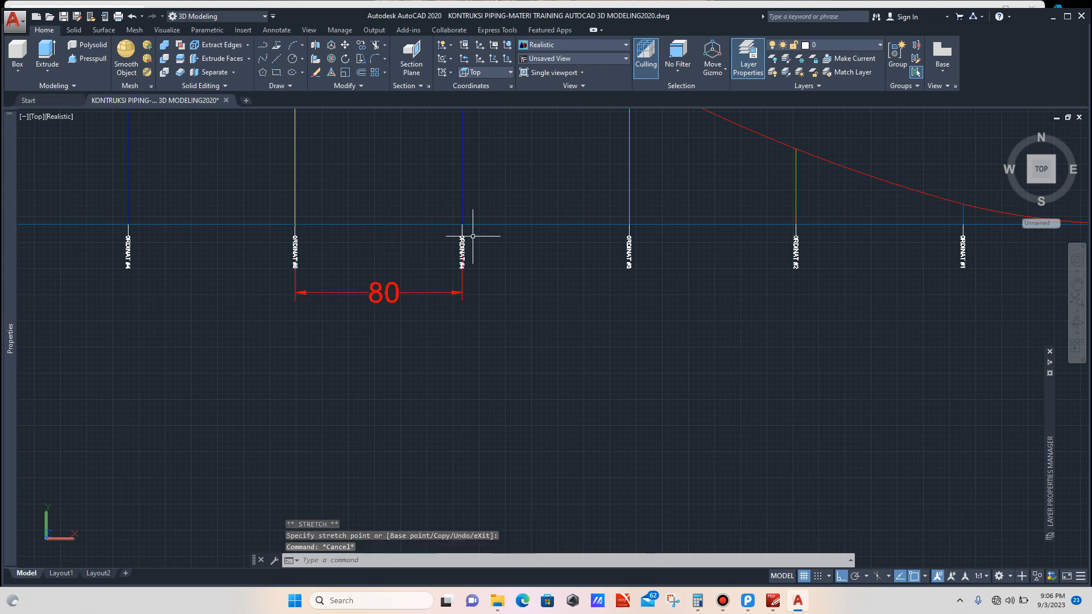
Step: Copy the 80 spacing dimension from the ordinate #5 line so it starts at the end ordinate #0 line
{"action": "scroll", "coordinate": [461, 299], "scroll_direction": "down", "scroll_amount": 4}
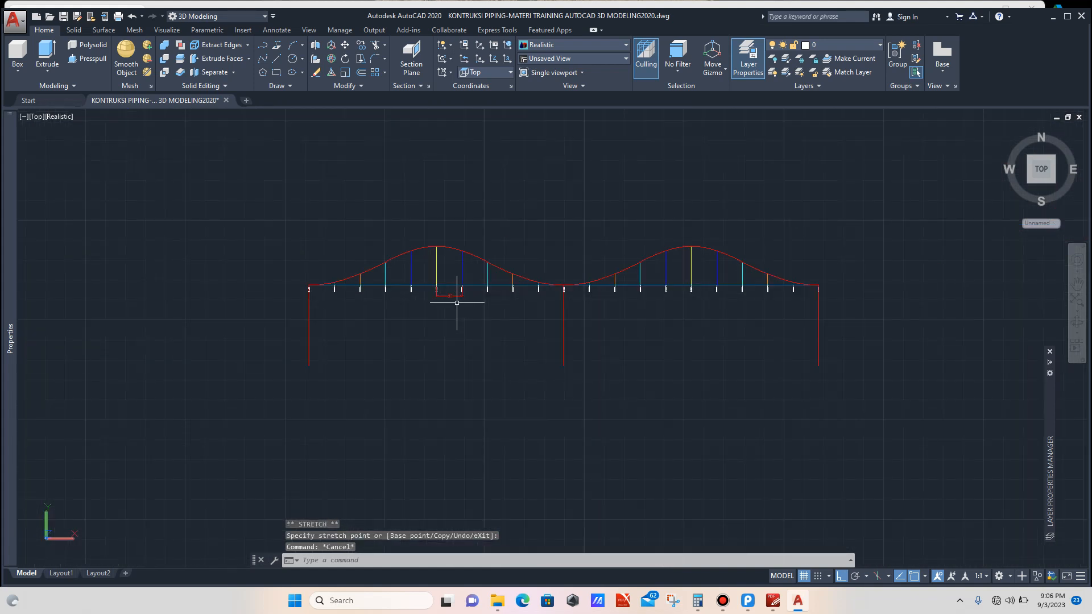
{"action": "scroll", "coordinate": [457, 303], "scroll_direction": "up", "scroll_amount": 8}
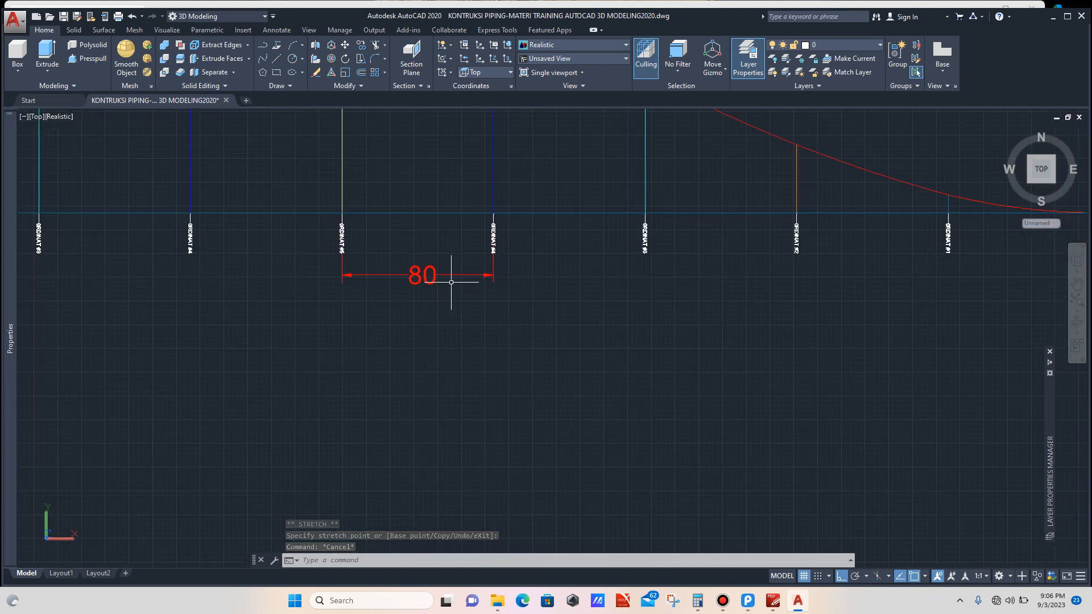
{"action": "scroll", "coordinate": [455, 280], "scroll_direction": "down", "scroll_amount": 4}
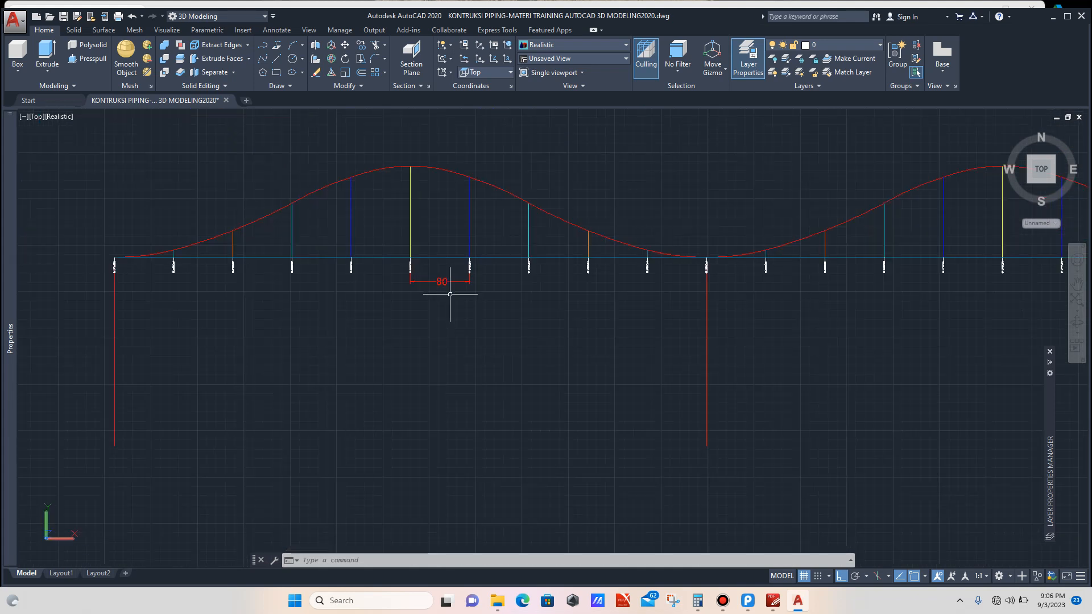
{"action": "scroll", "coordinate": [449, 289], "scroll_direction": "up", "scroll_amount": 4}
{"action": "left_click", "coordinate": [454, 268]}
{"action": "left_click", "coordinate": [435, 306]}
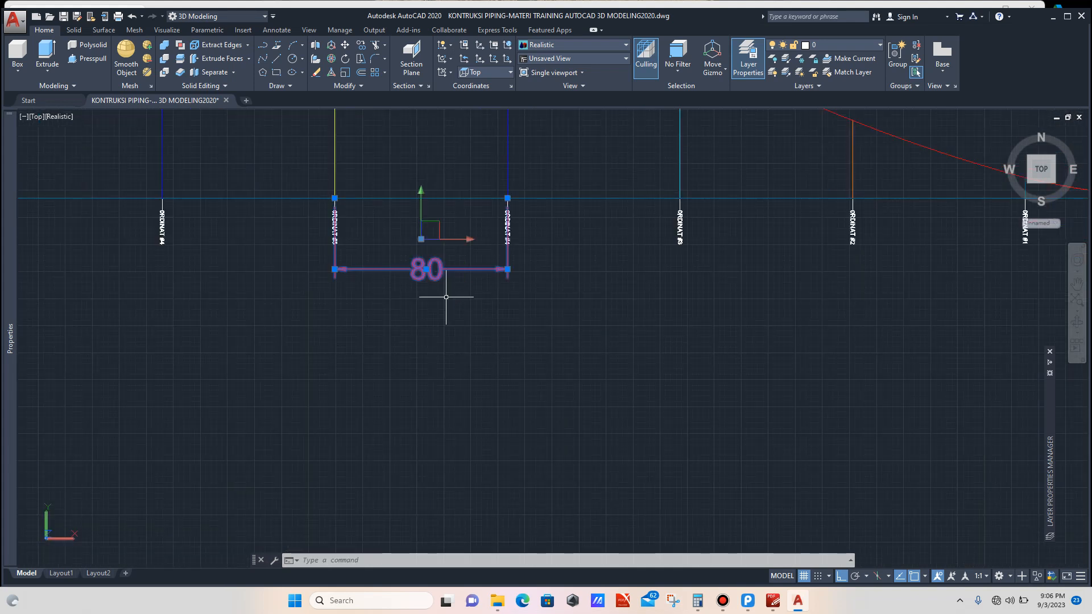
{"action": "type", "text": "c"}
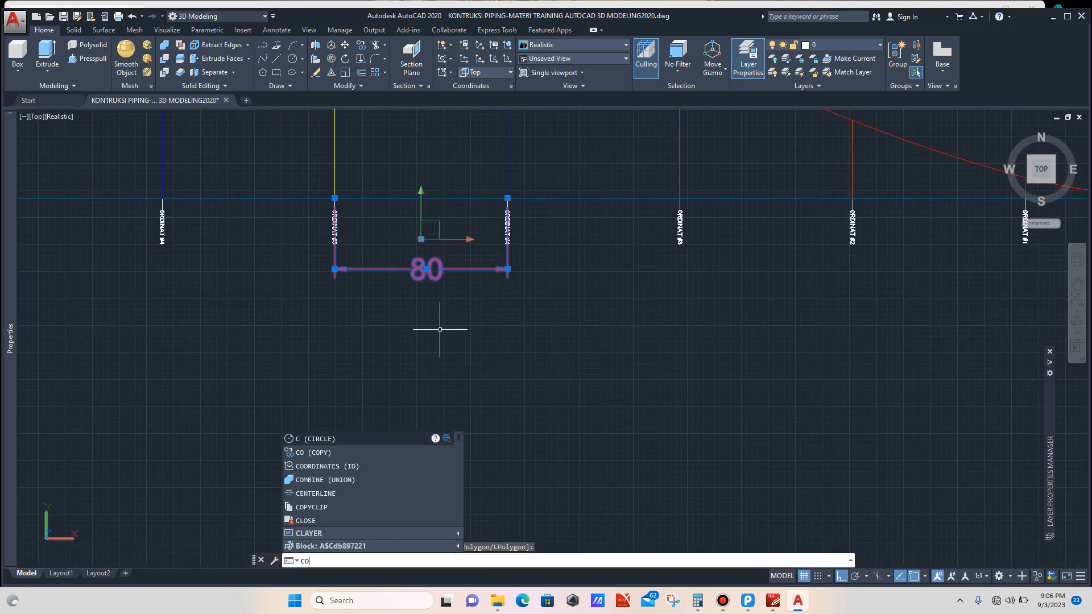
{"action": "type", "text": "o"}
{"action": "key", "text": "Return"}
{"action": "scroll", "coordinate": [335, 211], "scroll_direction": "up", "scroll_amount": 4}
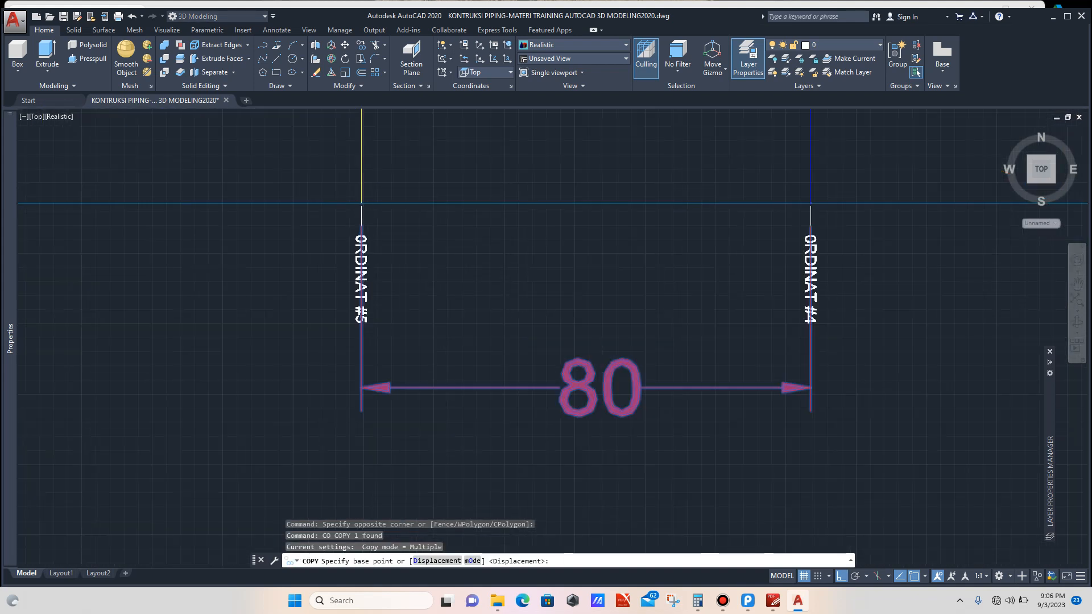
{"action": "scroll", "coordinate": [363, 199], "scroll_direction": "up", "scroll_amount": 1}
{"action": "left_click", "coordinate": [366, 201]}
{"action": "scroll", "coordinate": [507, 227], "scroll_direction": "down", "scroll_amount": 6}
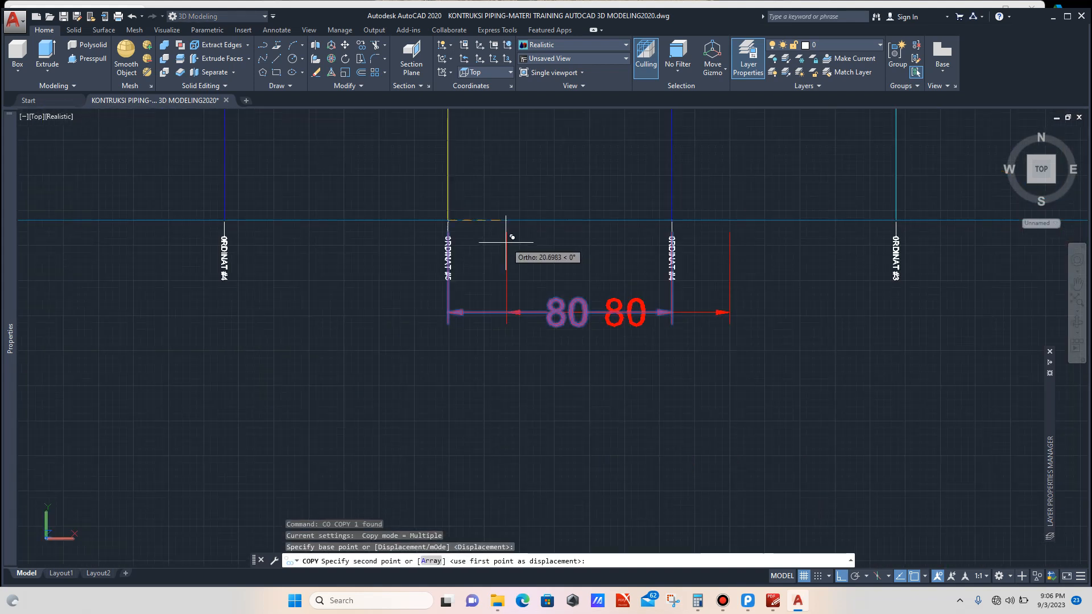
{"action": "scroll", "coordinate": [365, 254], "scroll_direction": "up", "scroll_amount": 10}
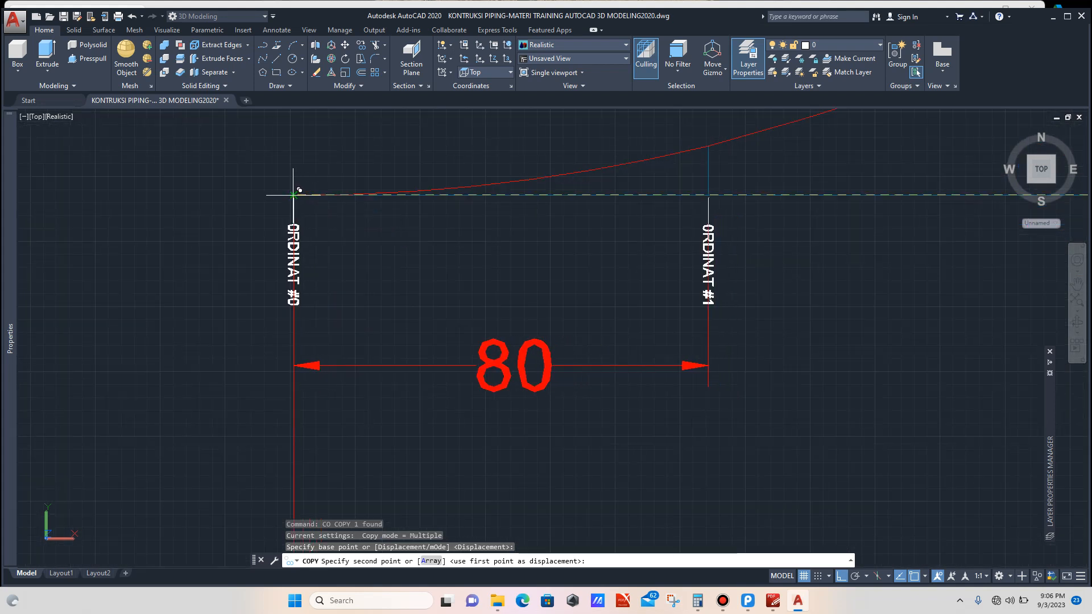
{"action": "left_click", "coordinate": [293, 194]}
{"action": "key", "text": "Escape"}
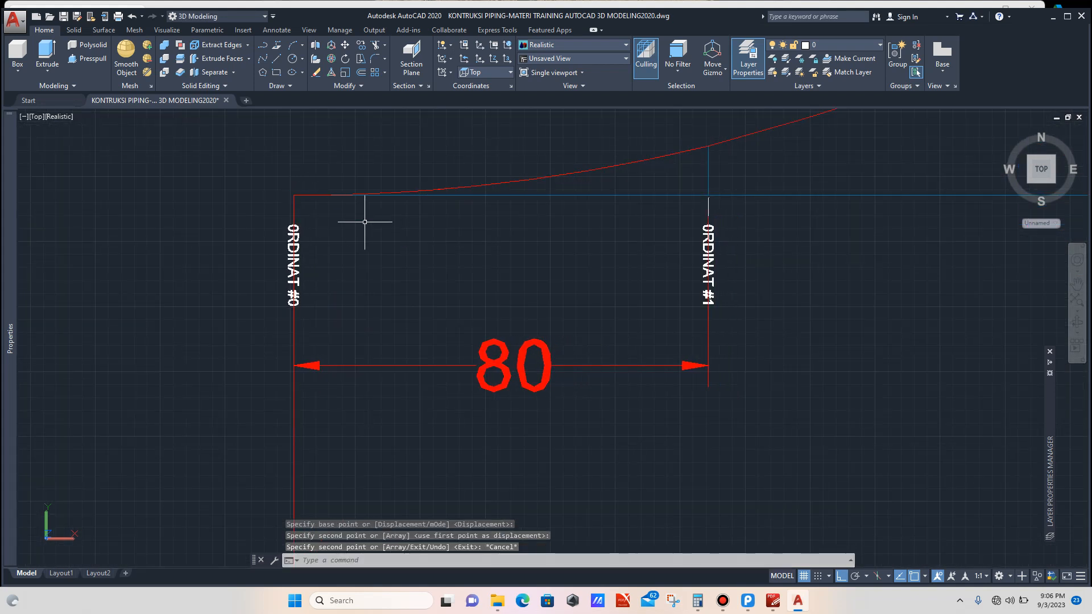
Step: Lower the copied dimension's line and stretch its far end to the opposite end ordinate #0 line, spanning the whole profile
{"action": "scroll", "coordinate": [367, 225], "scroll_direction": "down", "scroll_amount": 2}
{"action": "left_click", "coordinate": [488, 272]}
{"action": "left_click", "coordinate": [483, 298]}
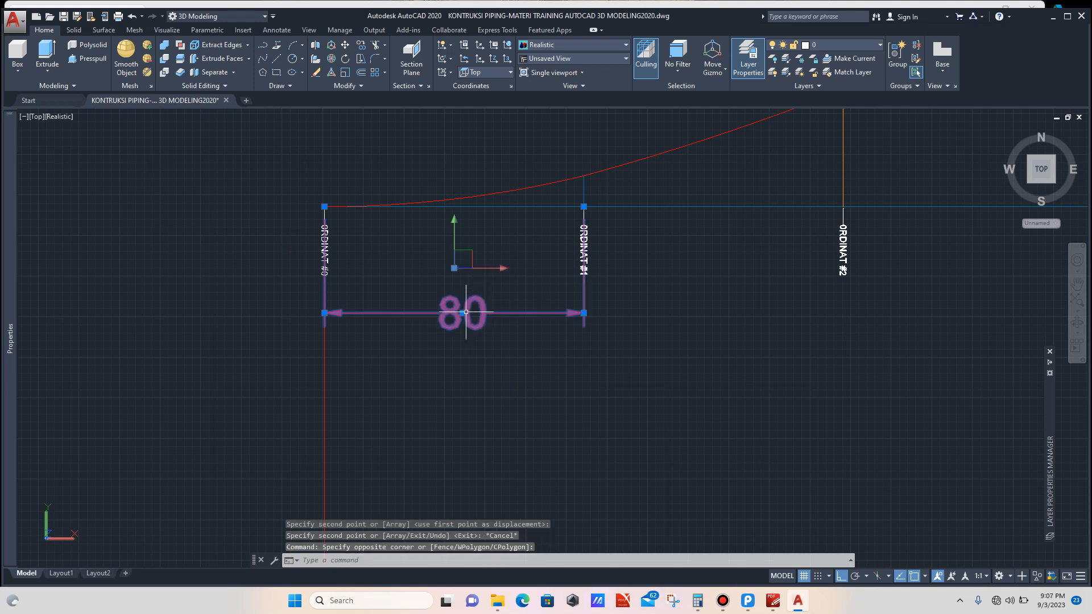
{"action": "left_click", "coordinate": [462, 312]}
{"action": "scroll", "coordinate": [447, 299], "scroll_direction": "down", "scroll_amount": 6}
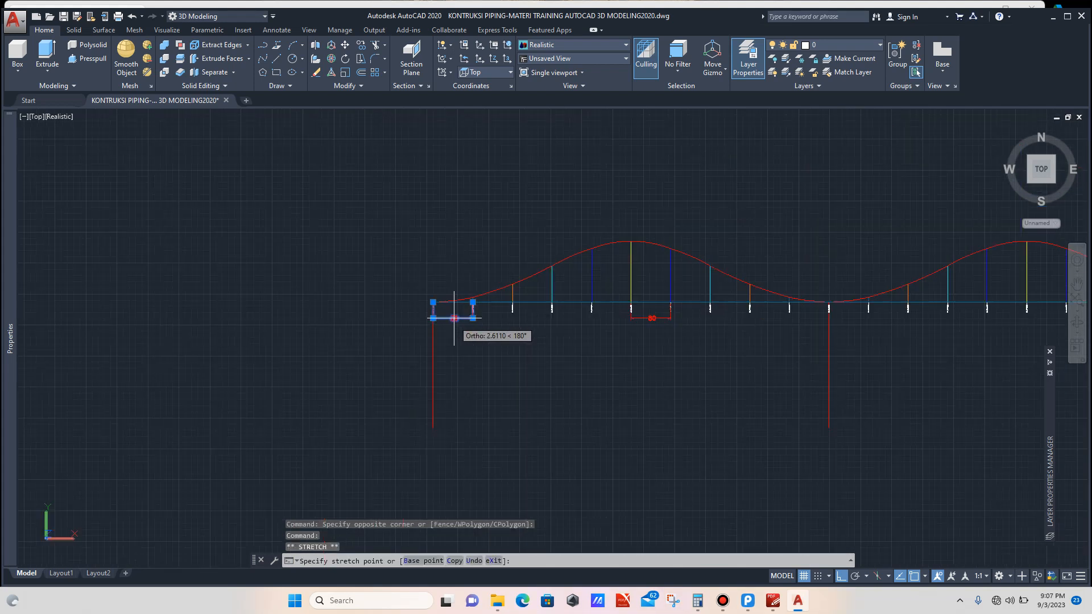
{"action": "left_click", "coordinate": [471, 354]}
{"action": "scroll", "coordinate": [481, 318], "scroll_direction": "up", "scroll_amount": 3}
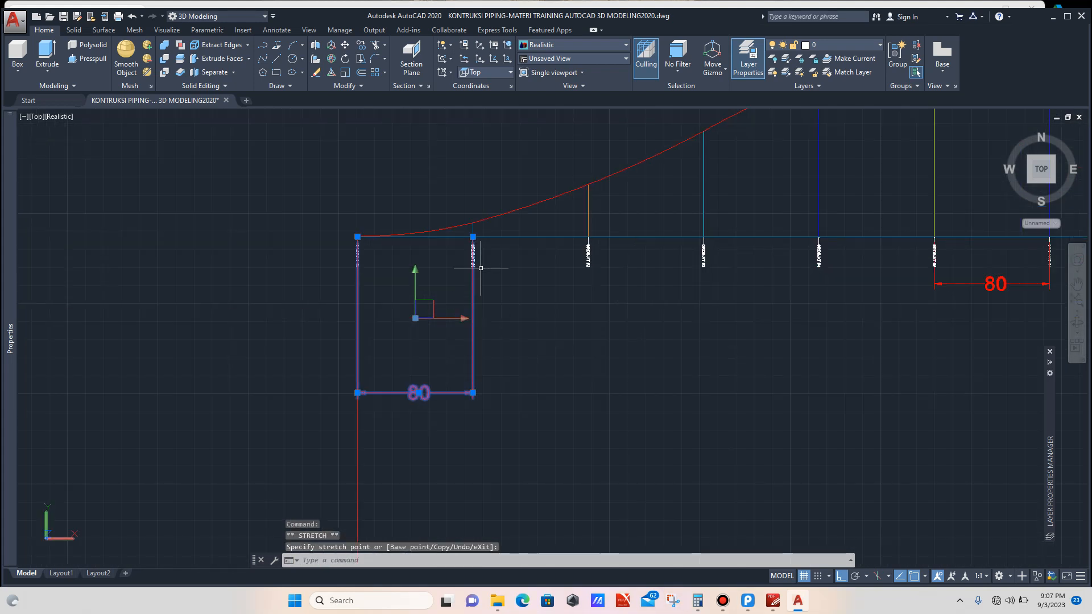
{"action": "scroll", "coordinate": [487, 239], "scroll_direction": "down", "scroll_amount": 6}
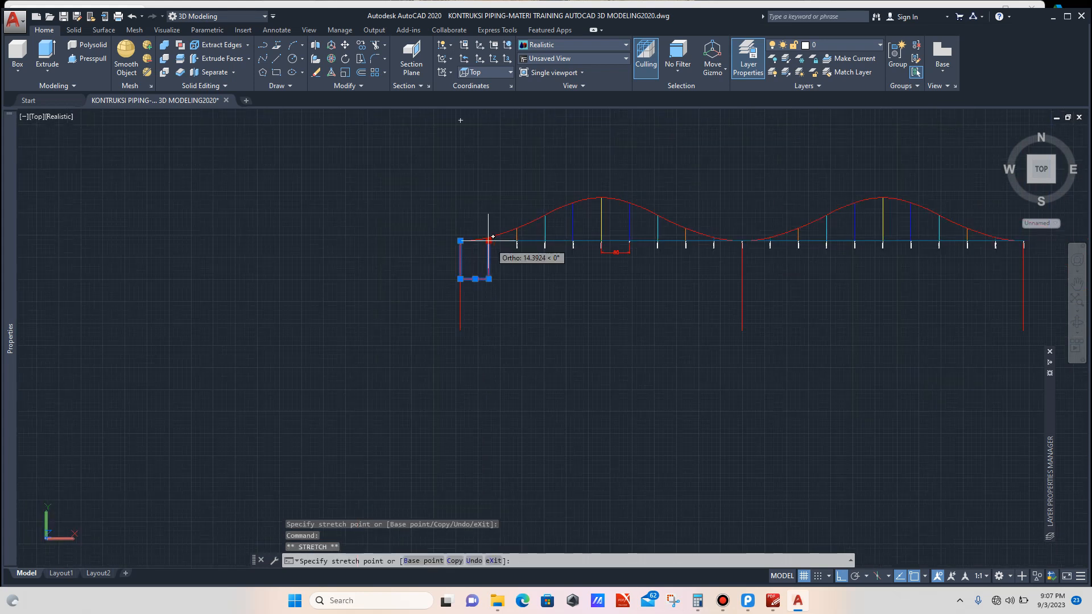
{"action": "scroll", "coordinate": [833, 242], "scroll_direction": "up", "scroll_amount": 10}
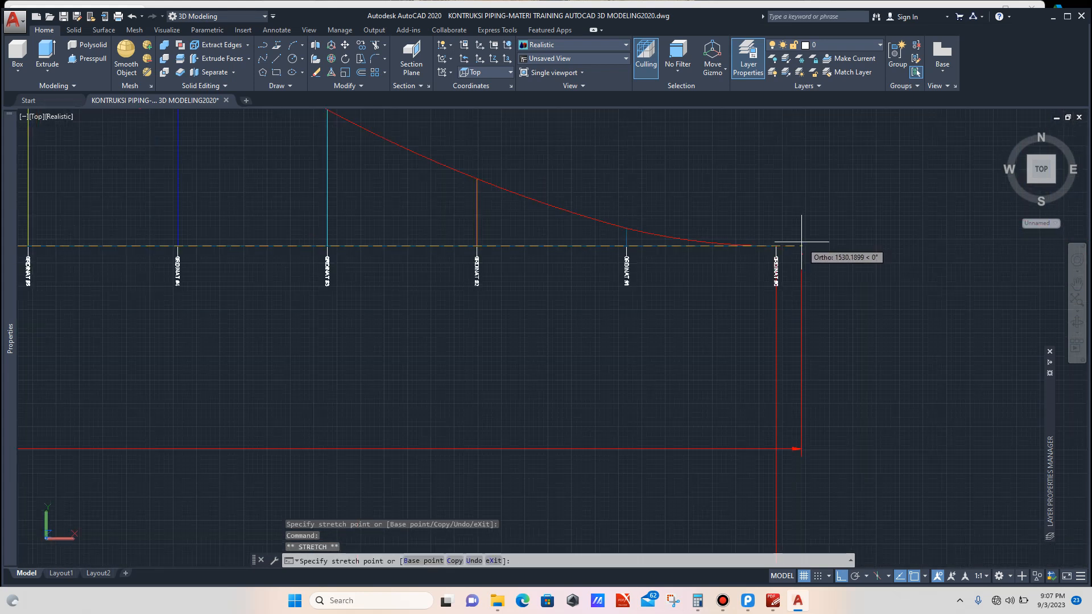
{"action": "left_click", "coordinate": [766, 248]}
{"action": "scroll", "coordinate": [708, 223], "scroll_direction": "down", "scroll_amount": 6}
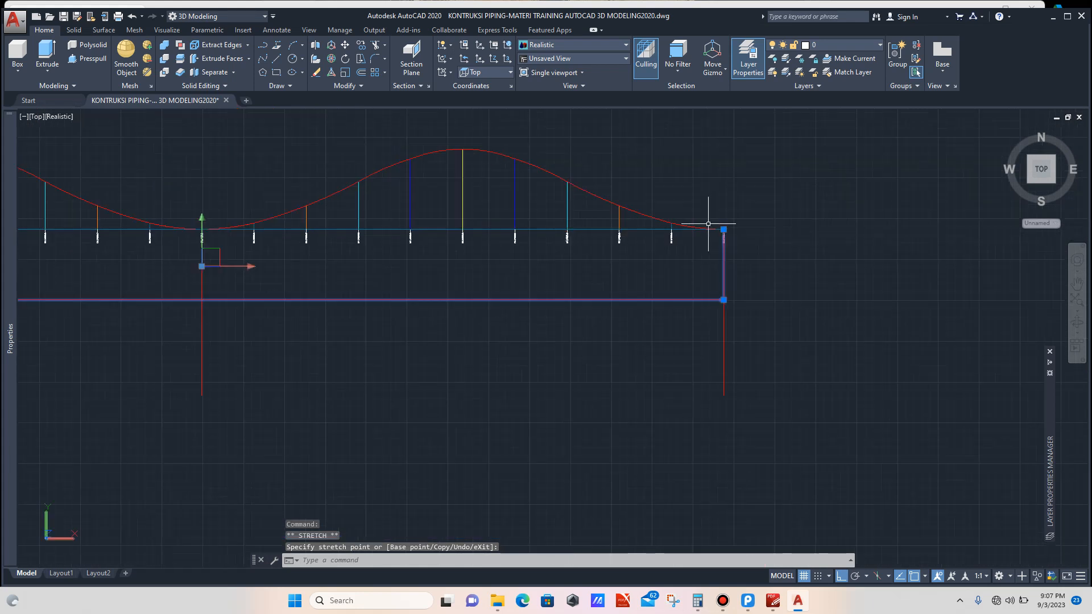
{"action": "key", "text": "Escape"}
Step: Delete the three long red vertical lines that extend below the ordinate baseline
{"action": "left_click", "coordinate": [775, 329]}
{"action": "left_click", "coordinate": [720, 364]}
{"action": "scroll", "coordinate": [721, 349], "scroll_direction": "down", "scroll_amount": 4}
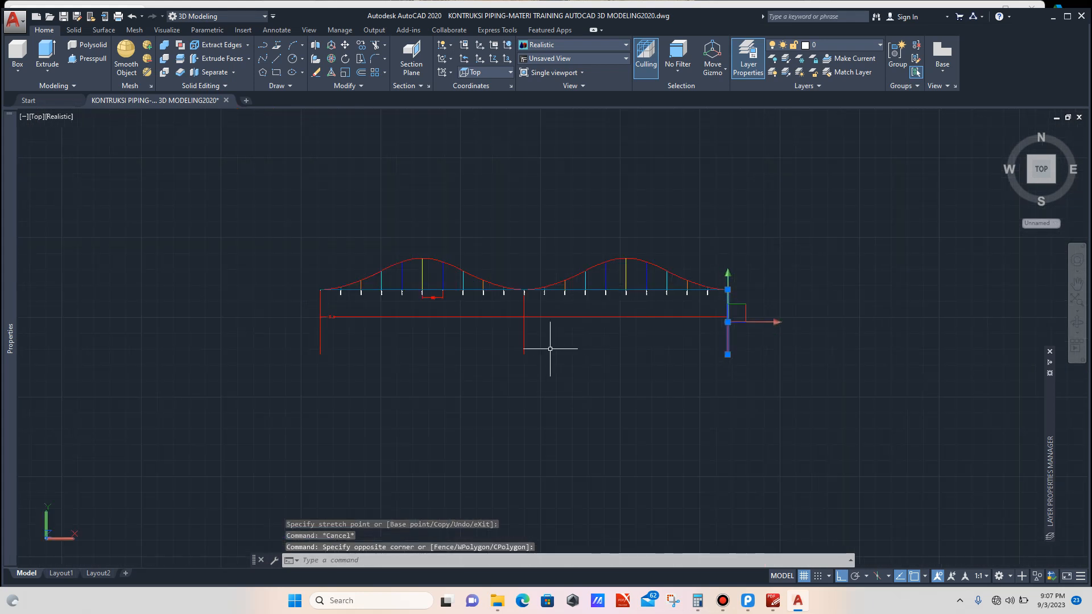
{"action": "scroll", "coordinate": [551, 345], "scroll_direction": "up", "scroll_amount": 3}
{"action": "left_click", "coordinate": [540, 330]}
{"action": "left_click", "coordinate": [453, 346]}
{"action": "left_click", "coordinate": [138, 334]}
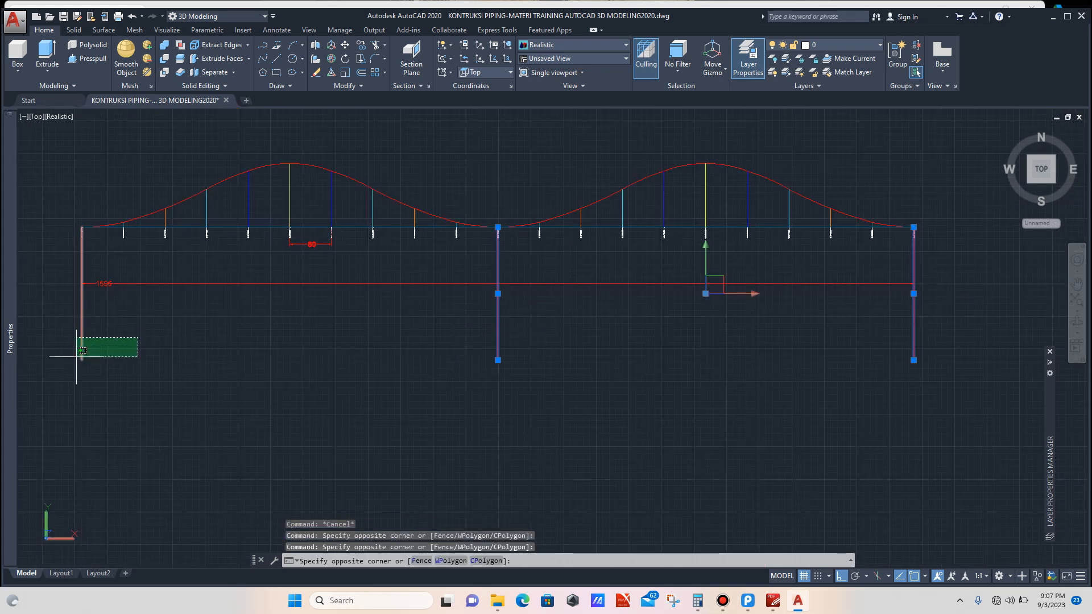
{"action": "left_click", "coordinate": [76, 357]}
{"action": "key", "text": "Delete"}
Step: Move the 1596 overall dimension's text to the middle of its dimension line
{"action": "scroll", "coordinate": [108, 289], "scroll_direction": "up", "scroll_amount": 5}
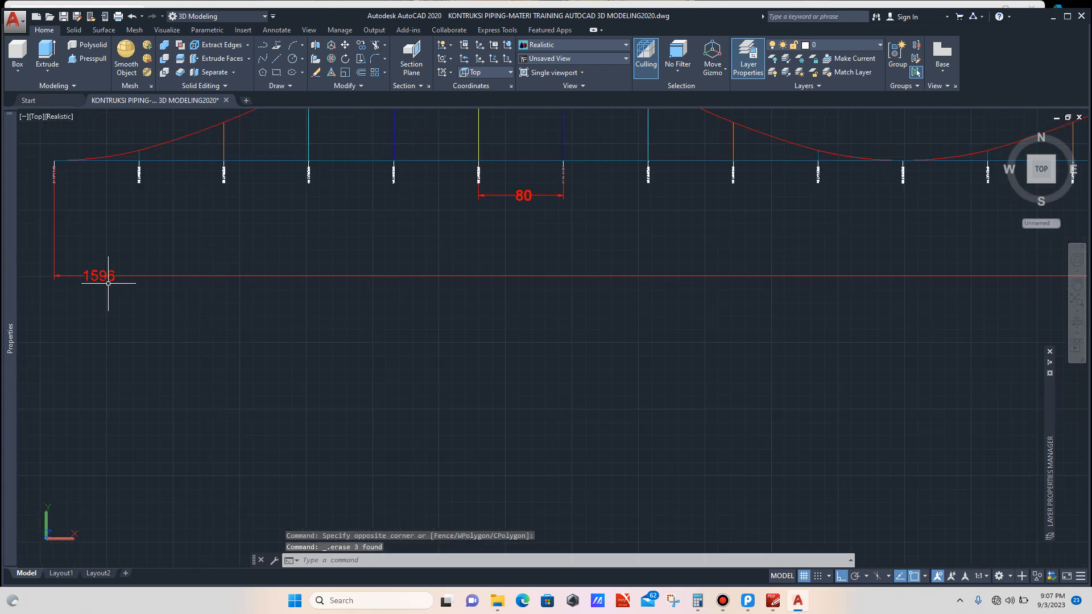
{"action": "left_click", "coordinate": [143, 249]}
{"action": "left_click", "coordinate": [101, 275]}
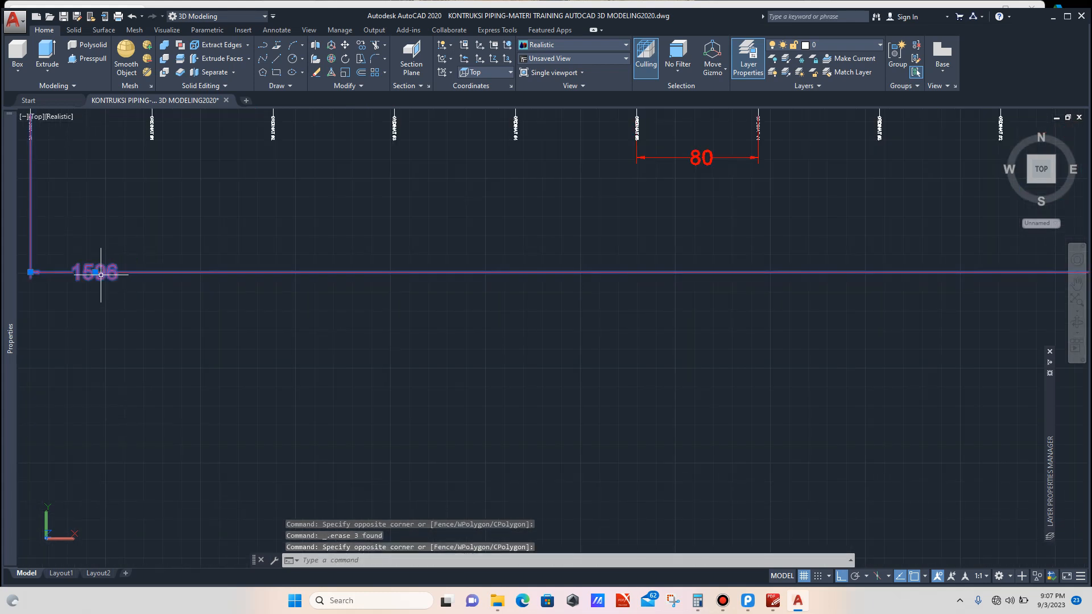
{"action": "left_click", "coordinate": [95, 272]}
{"action": "scroll", "coordinate": [171, 272], "scroll_direction": "down", "scroll_amount": 6}
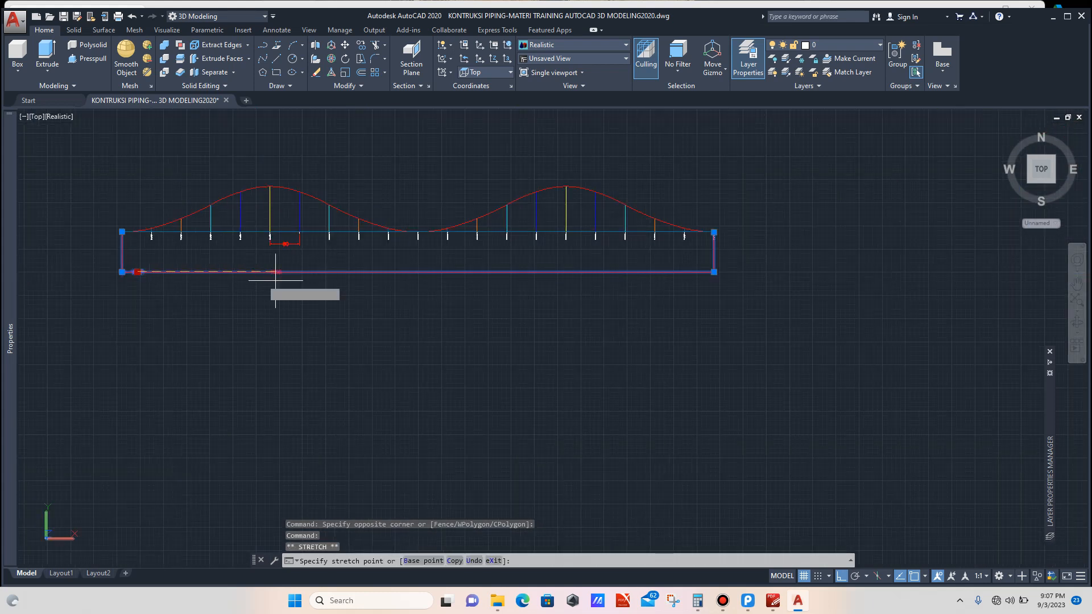
{"action": "scroll", "coordinate": [409, 289], "scroll_direction": "up", "scroll_amount": 3}
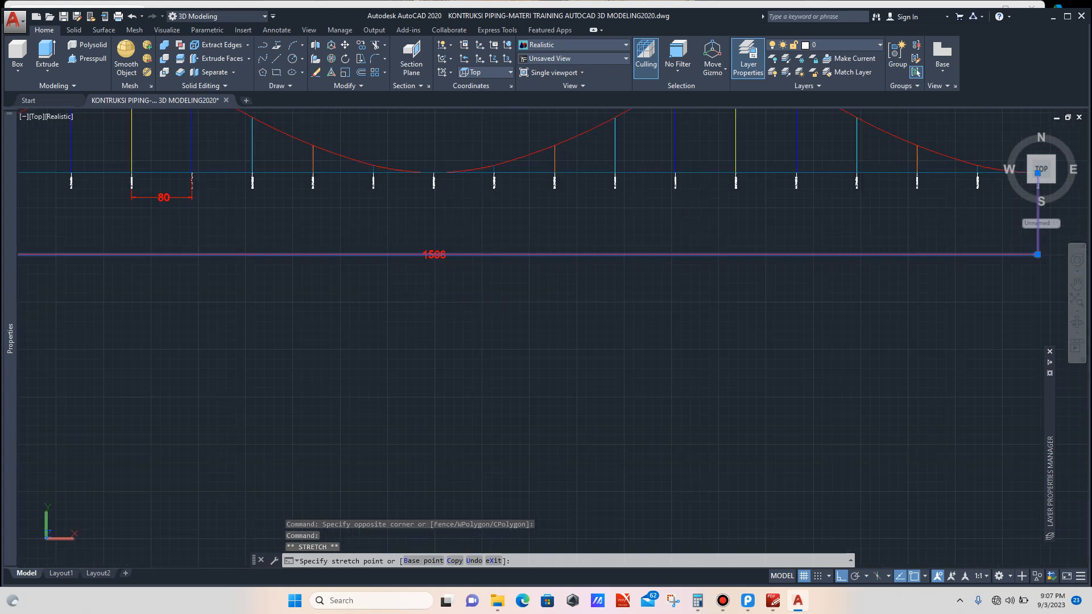
{"action": "key", "text": "Escape"}
Step: Copy the 80 dimension from the ordinate #5 baseline up to the curve's peak on that line
{"action": "scroll", "coordinate": [507, 274], "scroll_direction": "down", "scroll_amount": 4}
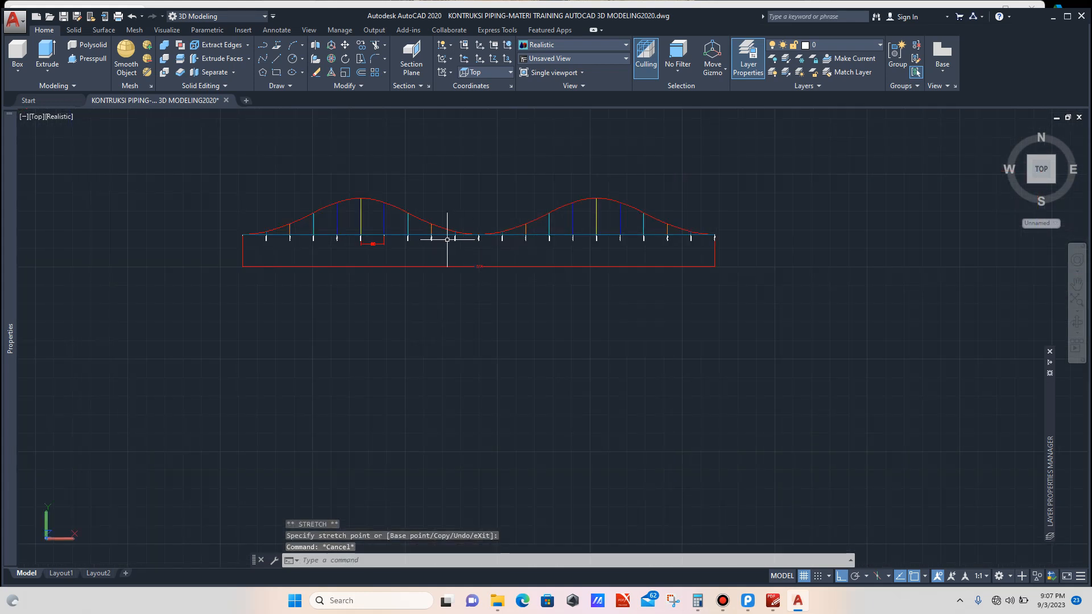
{"action": "scroll", "coordinate": [370, 239], "scroll_direction": "up", "scroll_amount": 9}
{"action": "left_click", "coordinate": [390, 255]}
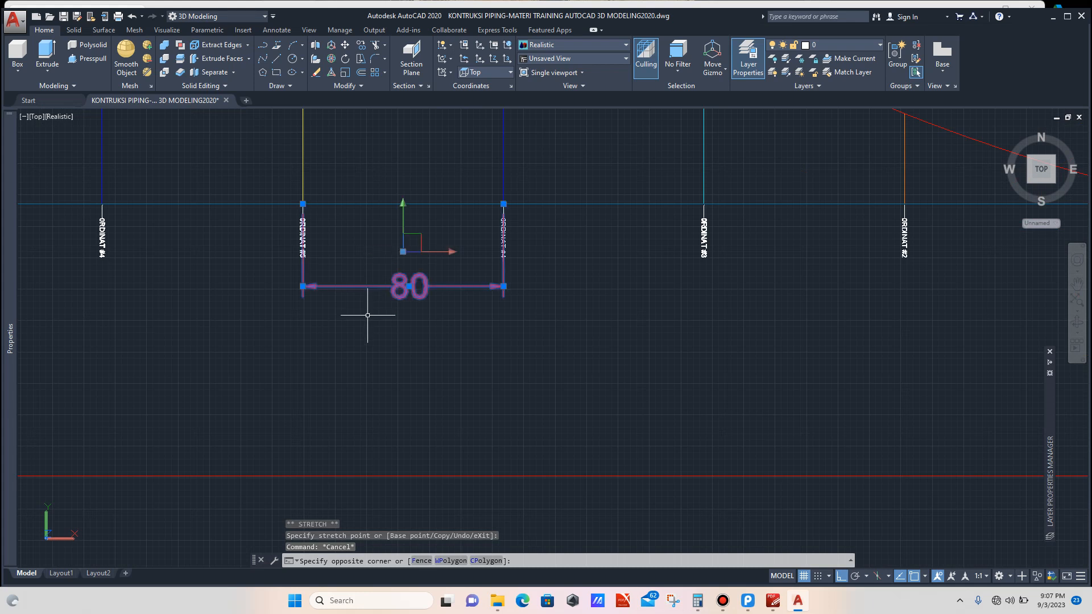
{"action": "type", "text": "co"}
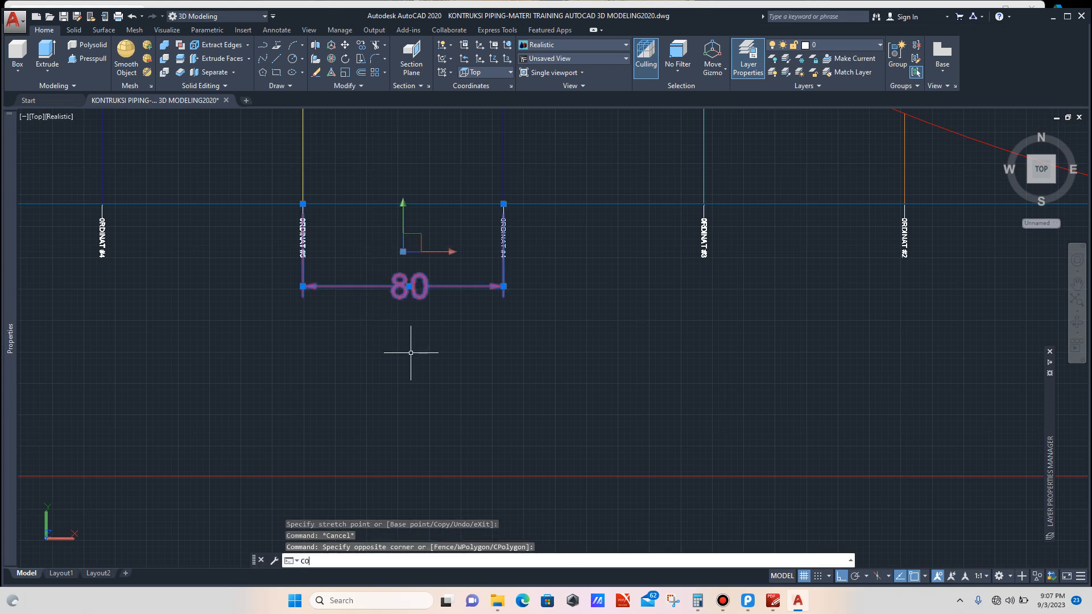
{"action": "key", "text": "Return"}
{"action": "scroll", "coordinate": [321, 178], "scroll_direction": "up", "scroll_amount": 3}
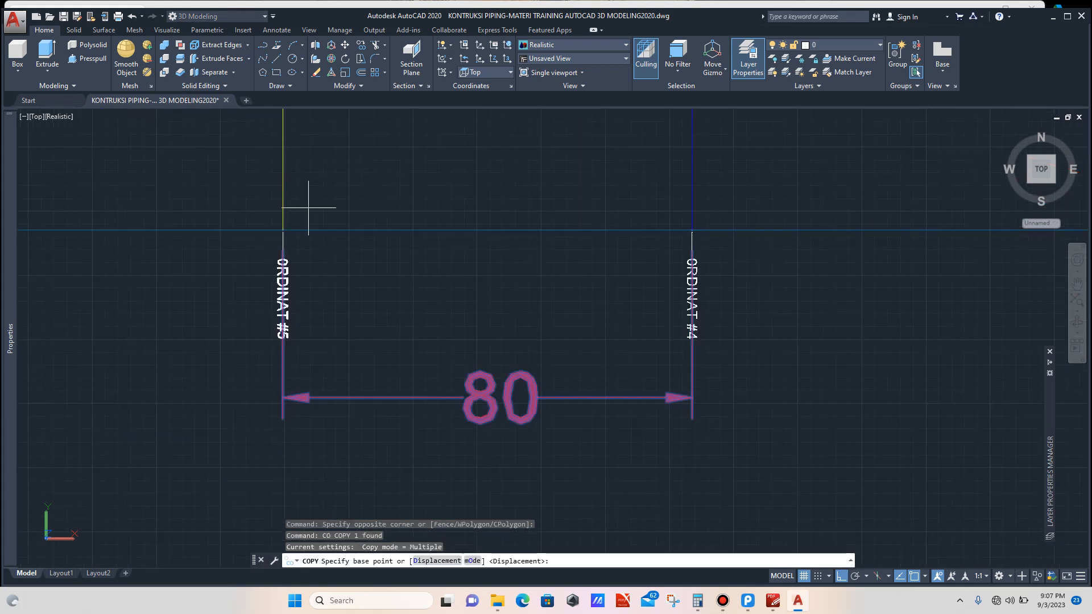
{"action": "left_click", "coordinate": [282, 229]}
{"action": "scroll", "coordinate": [415, 281], "scroll_direction": "down", "scroll_amount": 6}
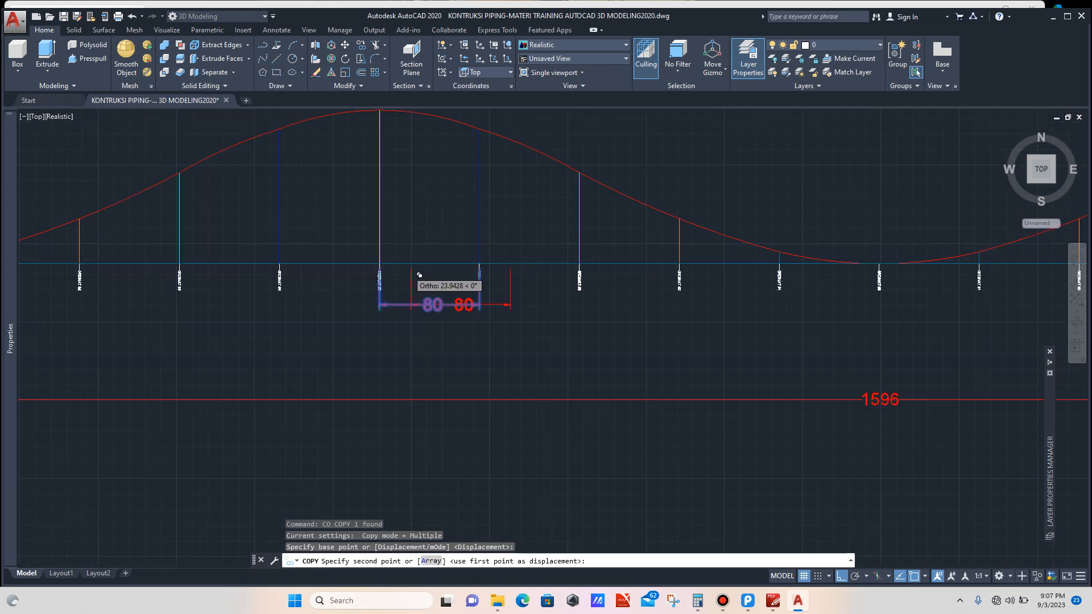
{"action": "scroll", "coordinate": [404, 168], "scroll_direction": "up", "scroll_amount": 6}
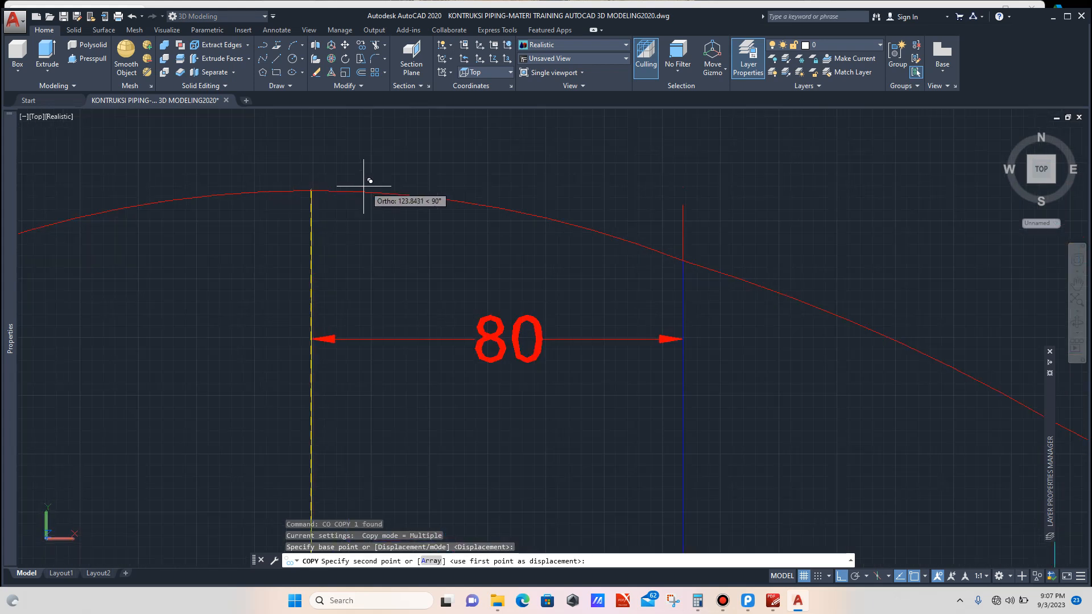
{"action": "left_click", "coordinate": [311, 190]}
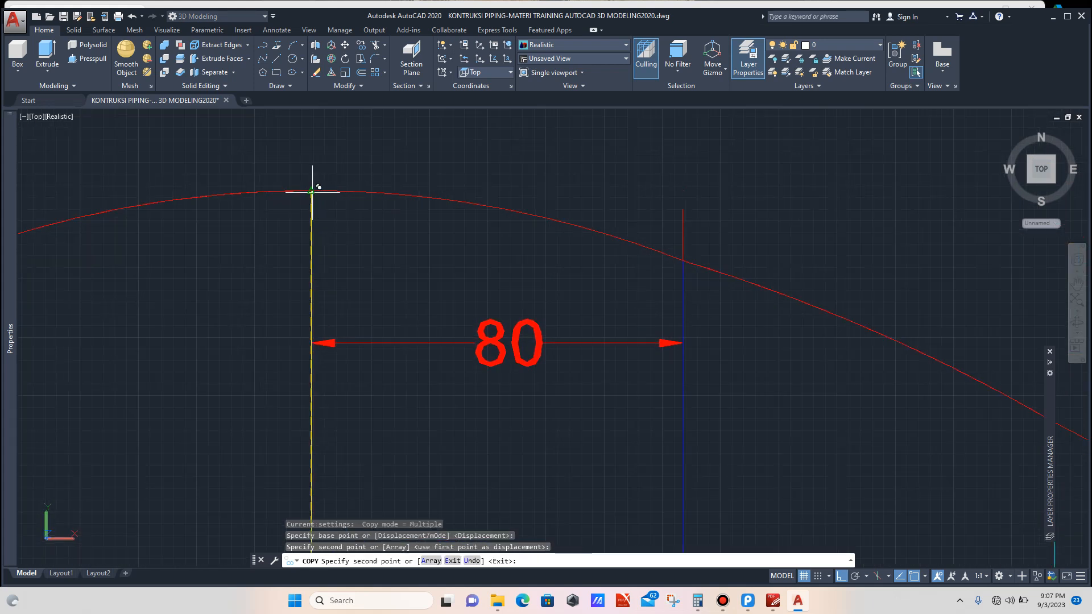
{"action": "key", "text": "Escape"}
Step: Rotate the copied dimension about the curve peak so it stands vertically above the ordinate #5 line
{"action": "scroll", "coordinate": [466, 373], "scroll_direction": "down", "scroll_amount": 4}
{"action": "left_click", "coordinate": [464, 364]}
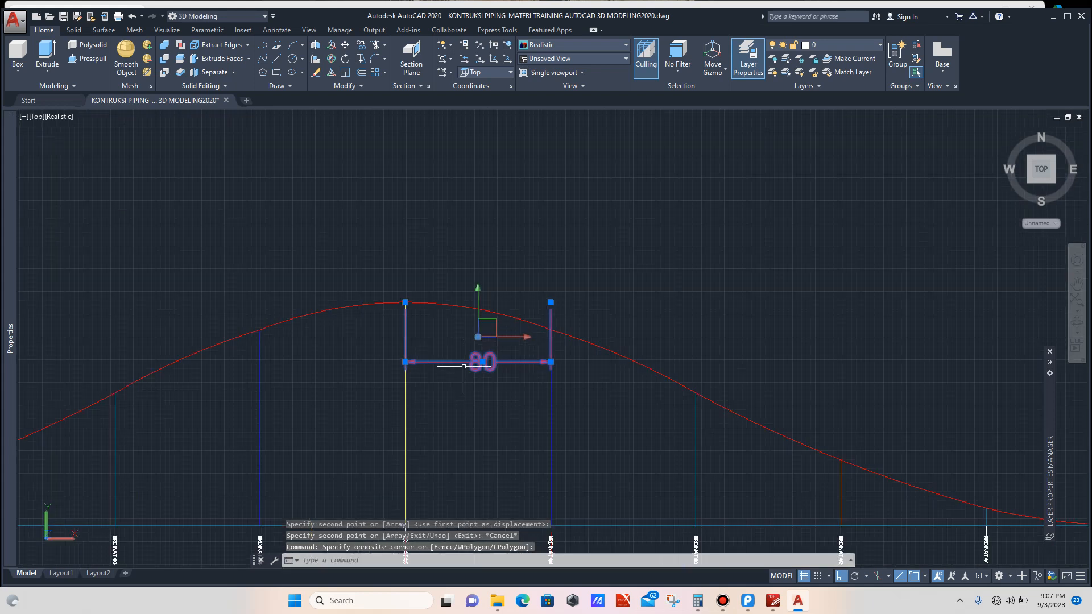
{"action": "type", "text": "ro"}
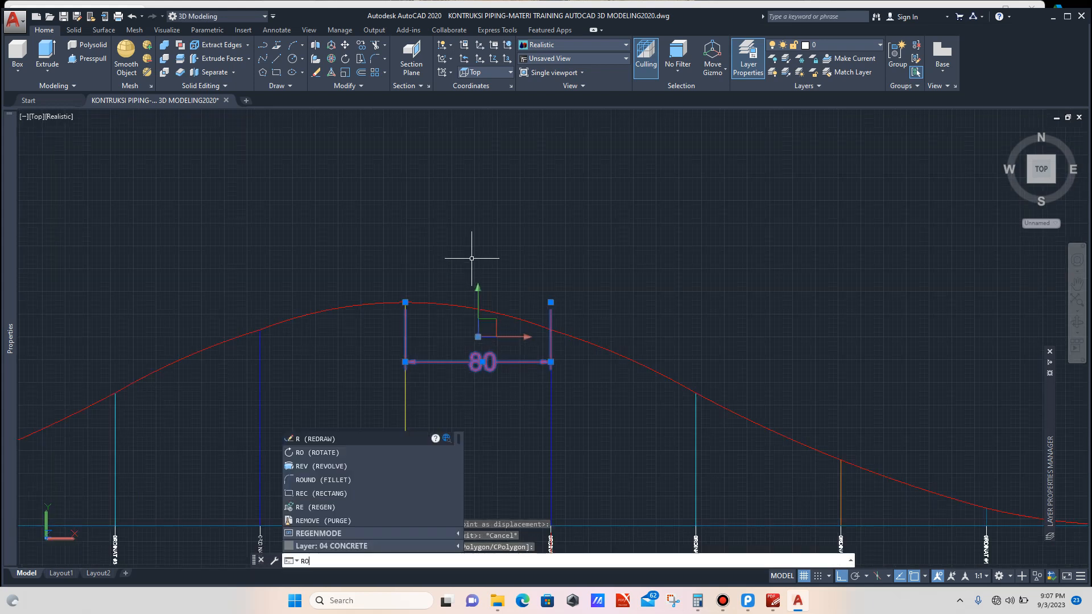
{"action": "key", "text": "Return"}
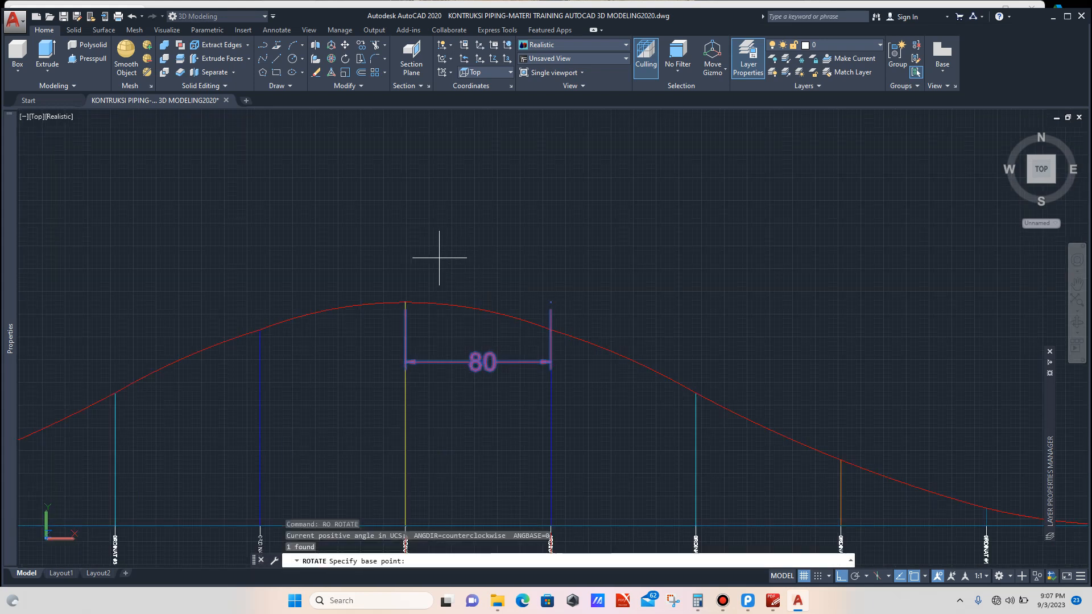
{"action": "left_click", "coordinate": [405, 303]}
{"action": "left_click", "coordinate": [437, 204]}
{"action": "scroll", "coordinate": [472, 179], "scroll_direction": "down", "scroll_amount": 1}
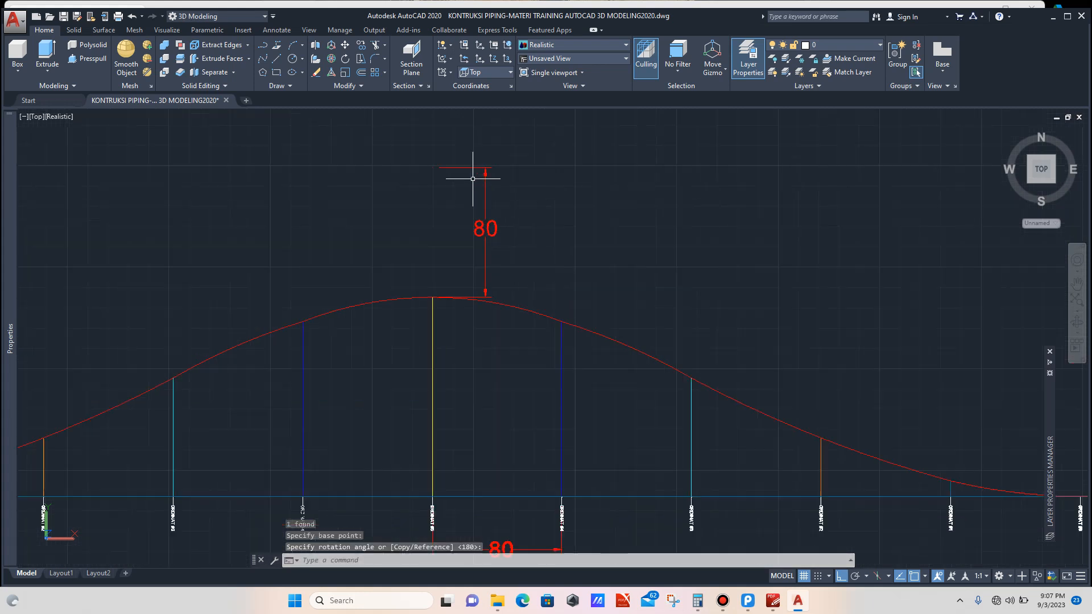
{"action": "scroll", "coordinate": [472, 178], "scroll_direction": "up", "scroll_amount": 3}
Step: Stretch the copied dimension's endpoints so it spans from the ordinate #5 baseline up to the curve's peak
{"action": "left_click", "coordinate": [482, 153]}
{"action": "left_click", "coordinate": [463, 176]}
{"action": "scroll", "coordinate": [454, 251], "scroll_direction": "down", "scroll_amount": 4}
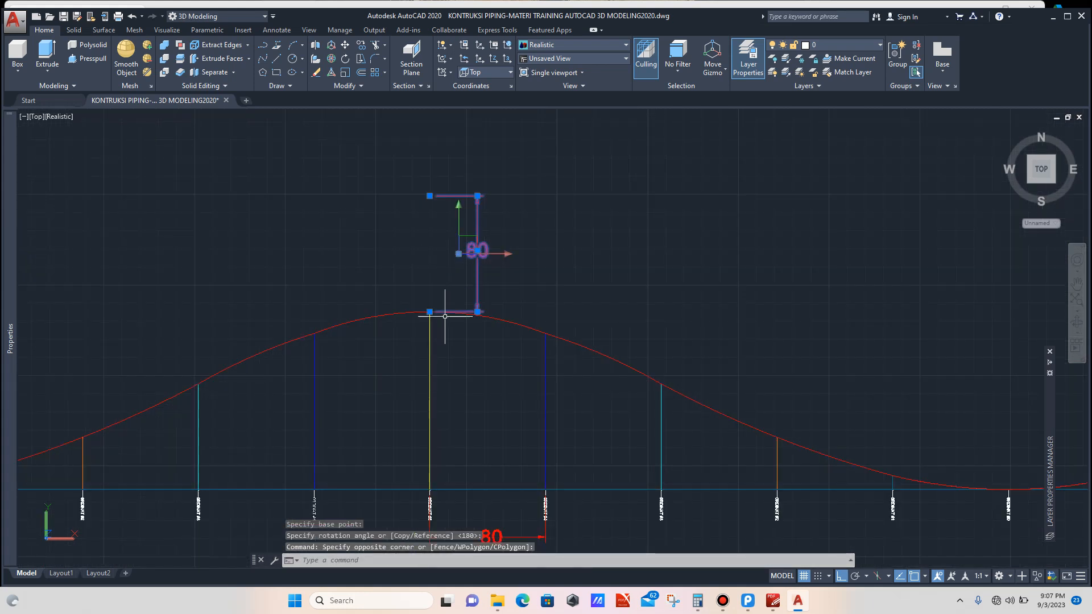
{"action": "scroll", "coordinate": [445, 316], "scroll_direction": "up", "scroll_amount": 3}
{"action": "left_click", "coordinate": [414, 303]}
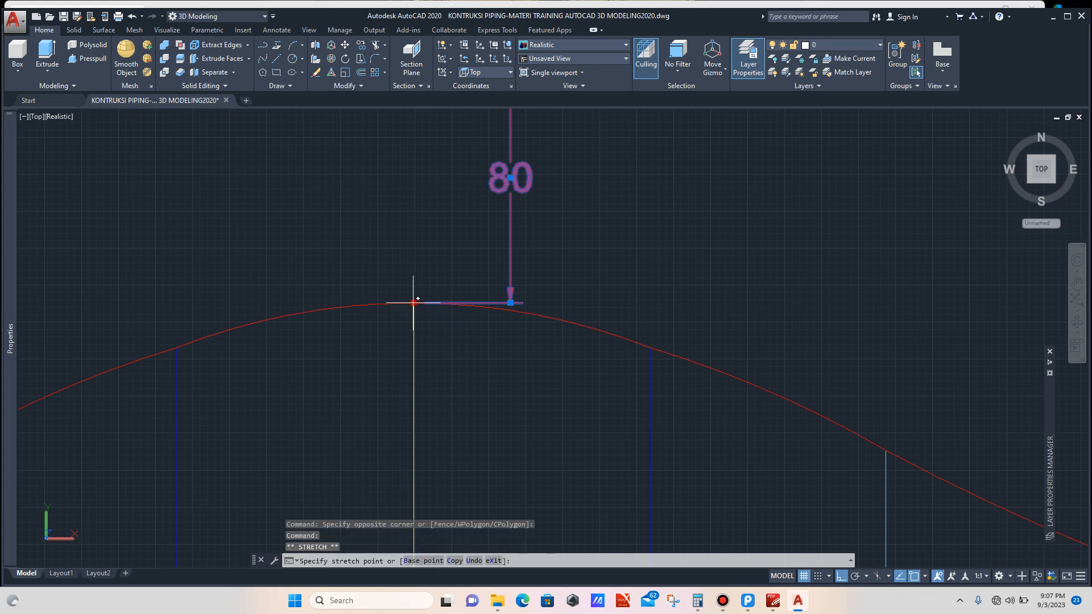
{"action": "scroll", "coordinate": [419, 341], "scroll_direction": "down", "scroll_amount": 3}
{"action": "scroll", "coordinate": [424, 376], "scroll_direction": "up", "scroll_amount": 4}
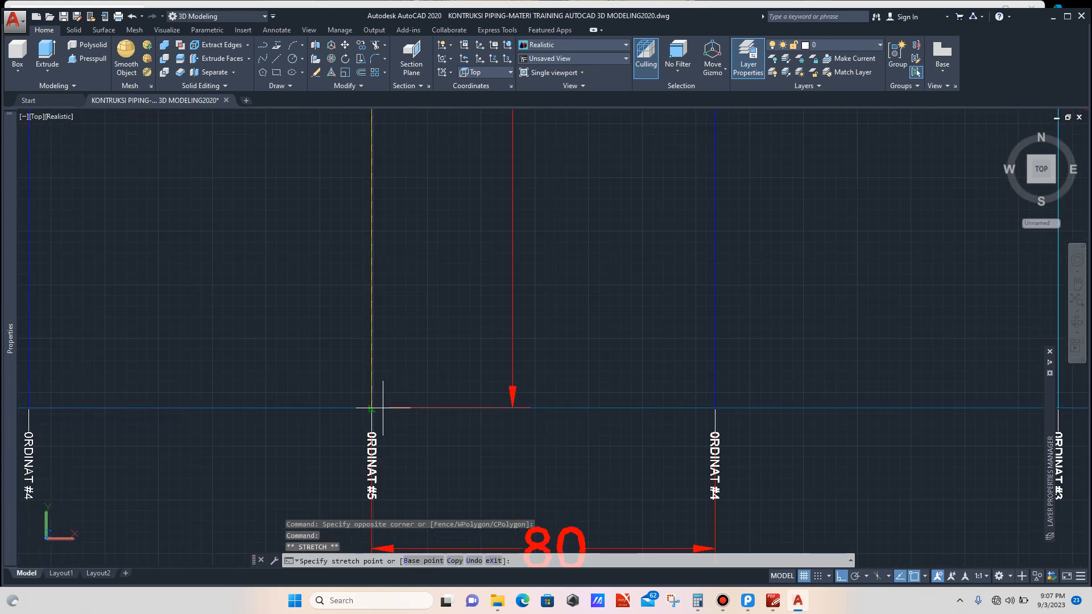
{"action": "scroll", "coordinate": [372, 409], "scroll_direction": "up", "scroll_amount": 3}
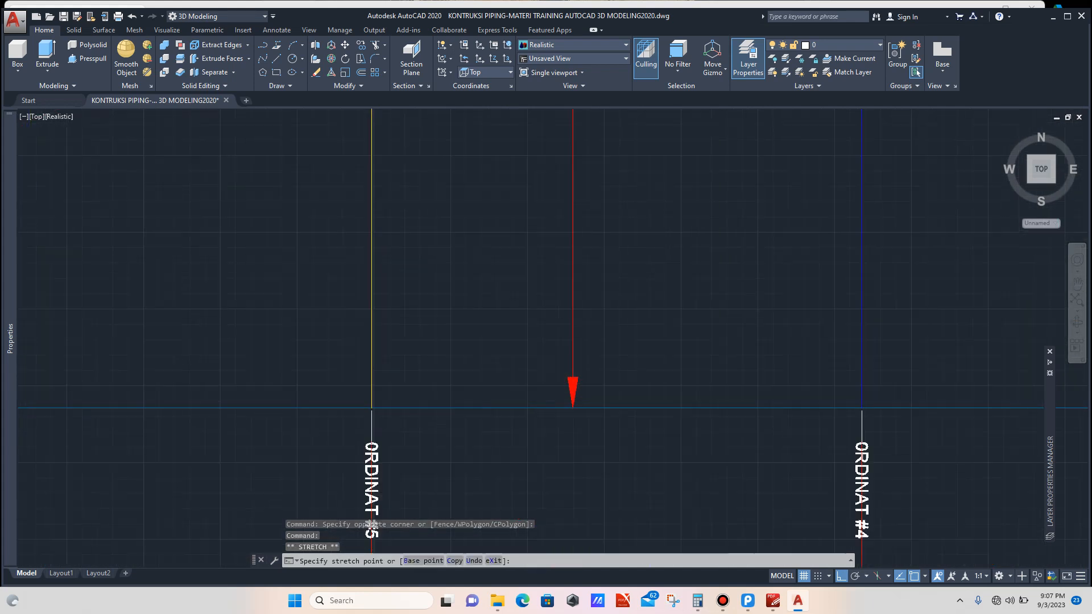
{"action": "left_click", "coordinate": [371, 408]}
{"action": "scroll", "coordinate": [455, 359], "scroll_direction": "down", "scroll_amount": 4}
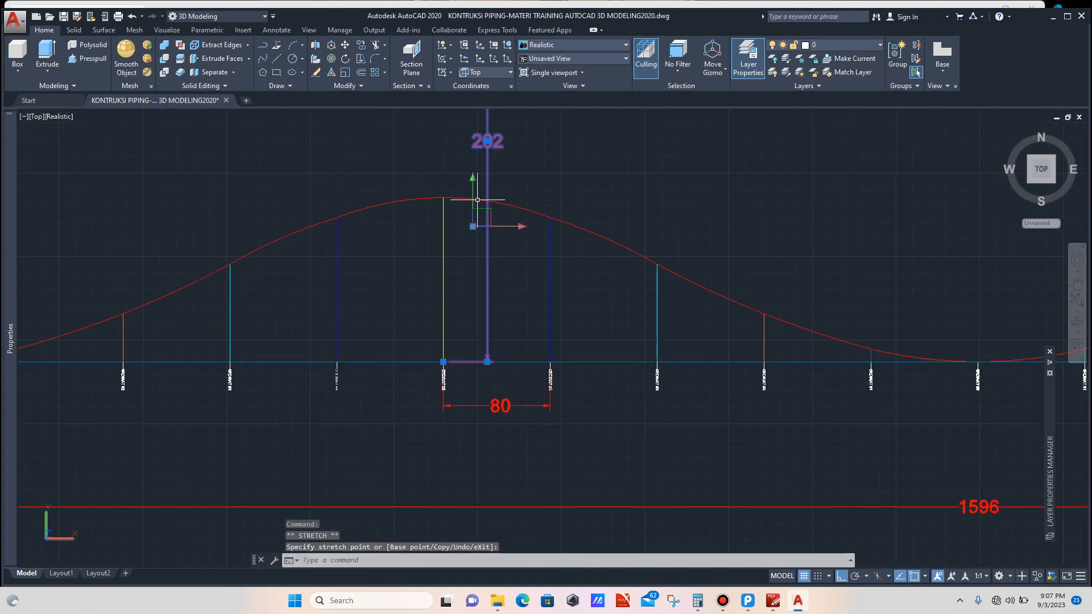
{"action": "scroll", "coordinate": [474, 222], "scroll_direction": "down", "scroll_amount": 2}
{"action": "scroll", "coordinate": [467, 171], "scroll_direction": "up", "scroll_amount": 3}
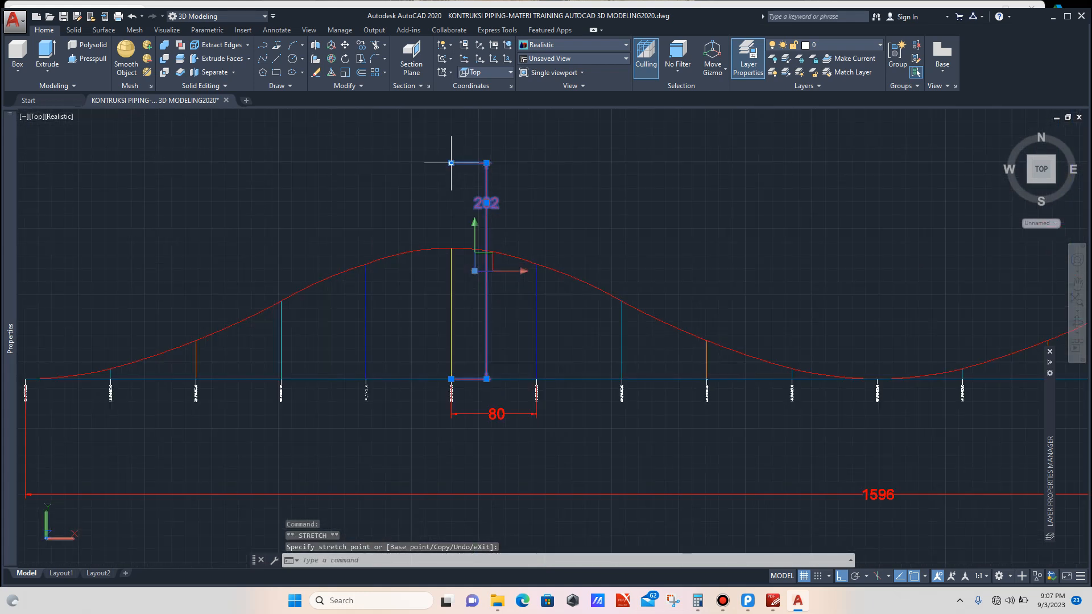
{"action": "scroll", "coordinate": [451, 238], "scroll_direction": "up", "scroll_amount": 5}
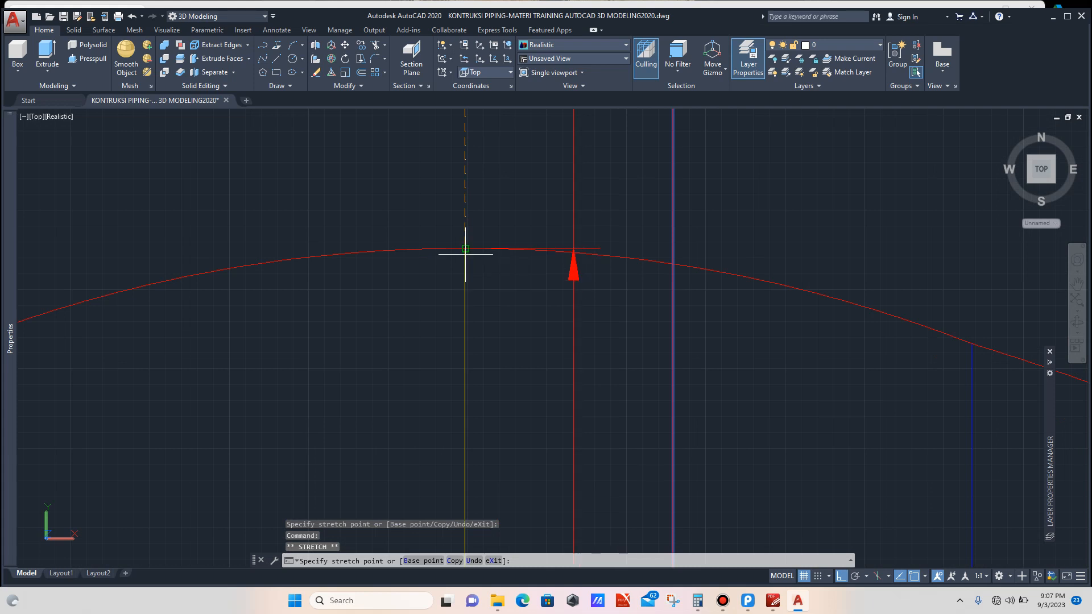
{"action": "left_click", "coordinate": [467, 247]}
Step: Move the ordinate #5 height dimension's text to the middle of its dimension line
{"action": "scroll", "coordinate": [465, 244], "scroll_direction": "down", "scroll_amount": 3}
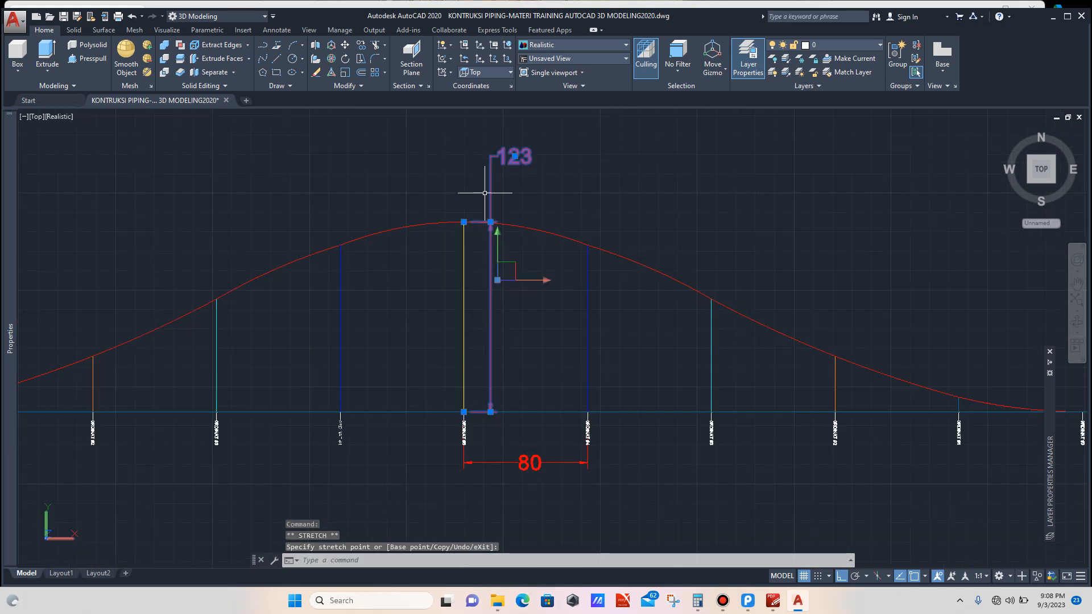
{"action": "scroll", "coordinate": [494, 300], "scroll_direction": "up", "scroll_amount": 3}
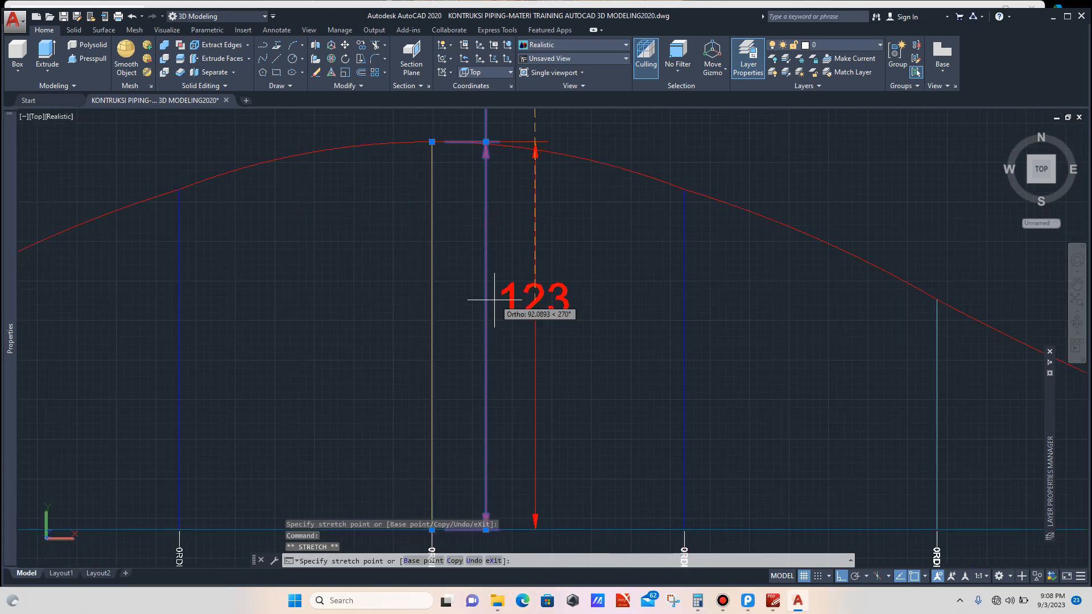
{"action": "left_click", "coordinate": [485, 339]}
{"action": "scroll", "coordinate": [510, 299], "scroll_direction": "down", "scroll_amount": 4}
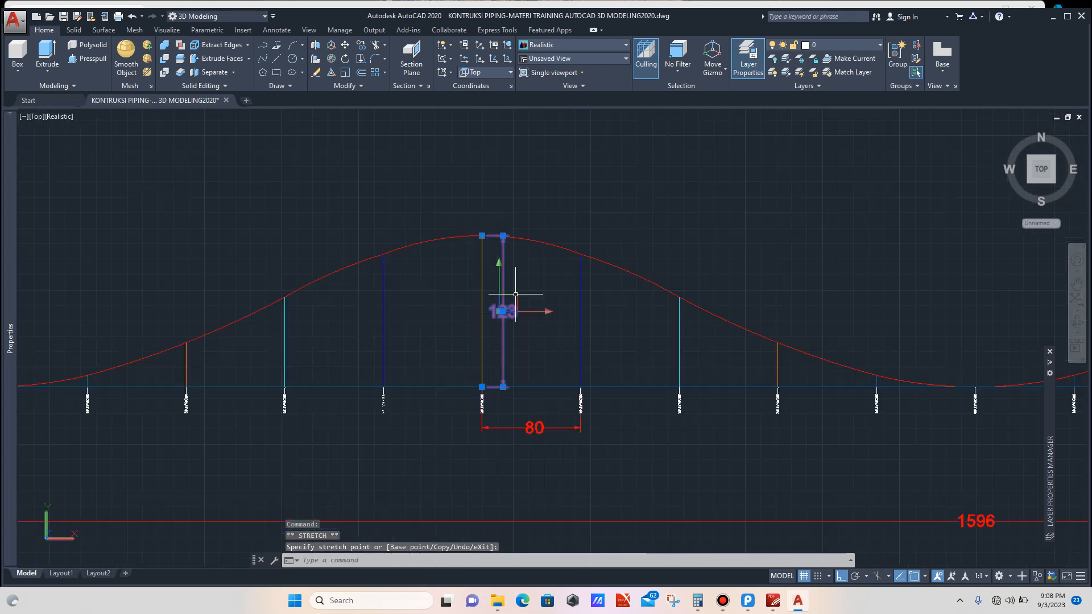
{"action": "key", "text": "Escape"}
Step: Copy the ordinate #5 height dimension from its baseline point to the ordinate #4 baseline
{"action": "scroll", "coordinate": [524, 291], "scroll_direction": "down", "scroll_amount": 2}
{"action": "scroll", "coordinate": [528, 287], "scroll_direction": "up", "scroll_amount": 5}
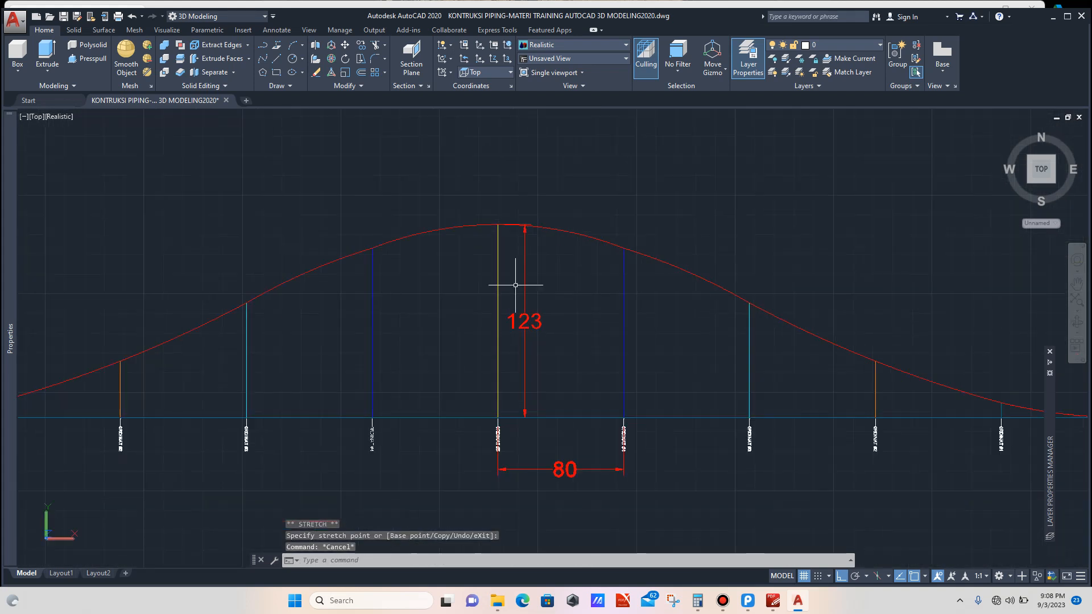
{"action": "left_click", "coordinate": [556, 244]}
{"action": "left_click", "coordinate": [517, 262]}
{"action": "scroll", "coordinate": [515, 246], "scroll_direction": "down", "scroll_amount": 4}
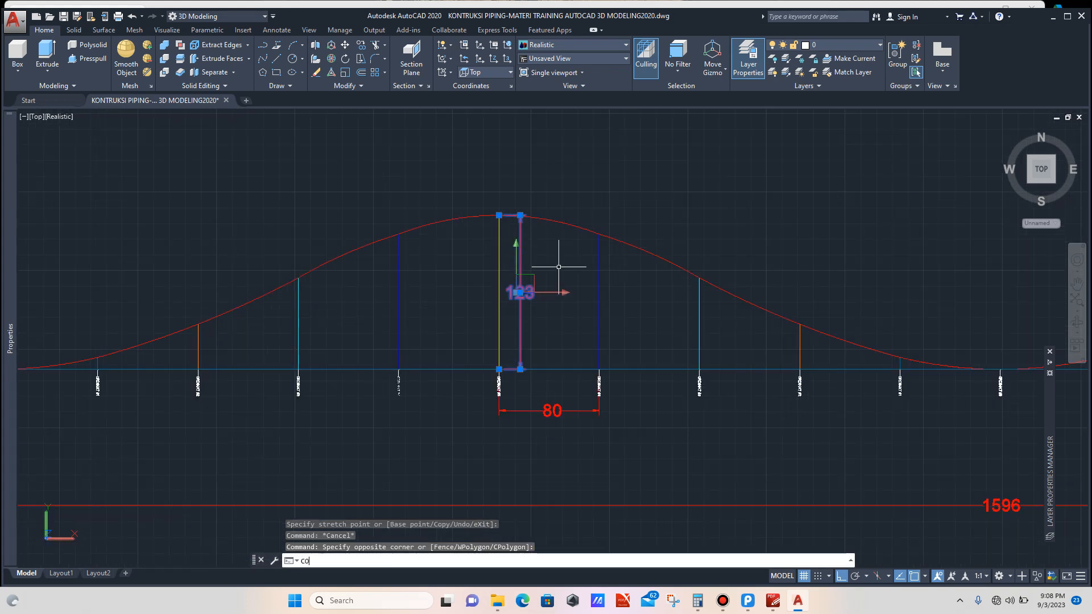
{"action": "key", "text": "Return"}
{"action": "scroll", "coordinate": [509, 370], "scroll_direction": "up", "scroll_amount": 10}
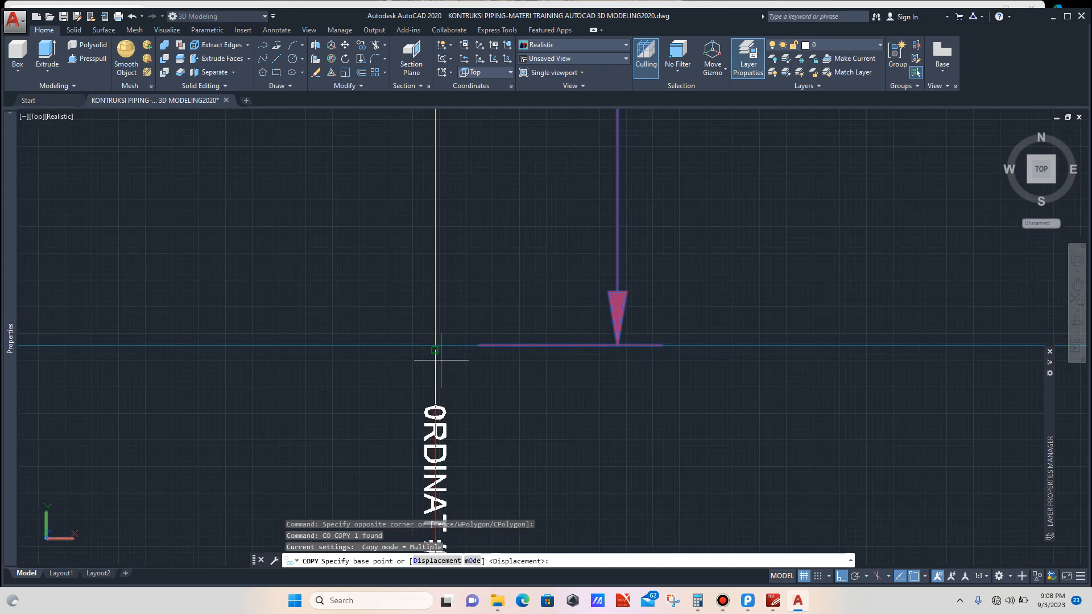
{"action": "scroll", "coordinate": [441, 360], "scroll_direction": "up", "scroll_amount": 3}
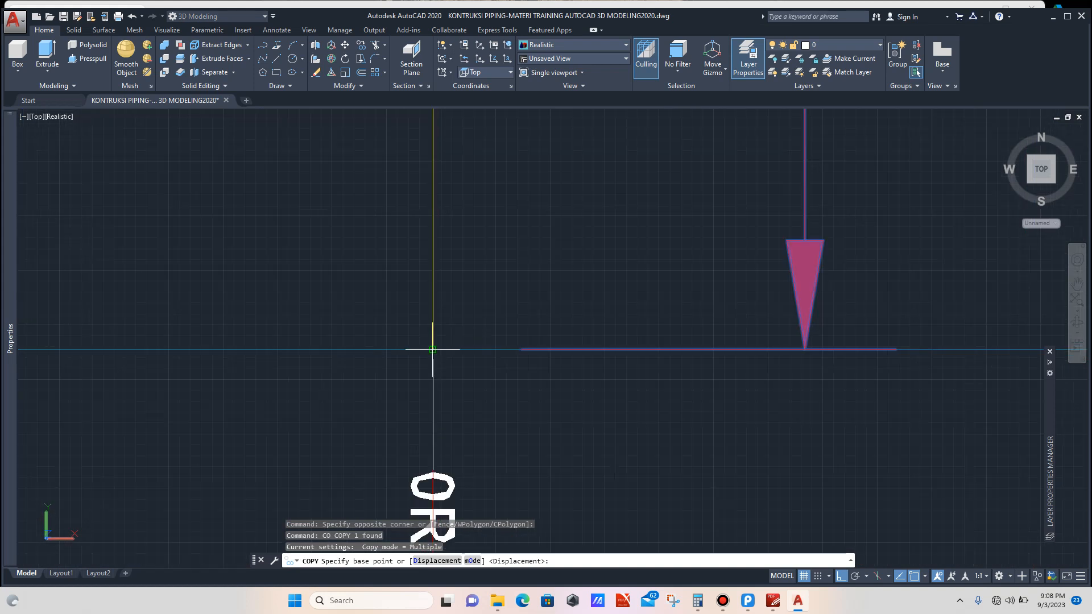
{"action": "left_click", "coordinate": [433, 349]}
{"action": "scroll", "coordinate": [378, 324], "scroll_direction": "down", "scroll_amount": 5}
{"action": "scroll", "coordinate": [537, 322], "scroll_direction": "up", "scroll_amount": 6}
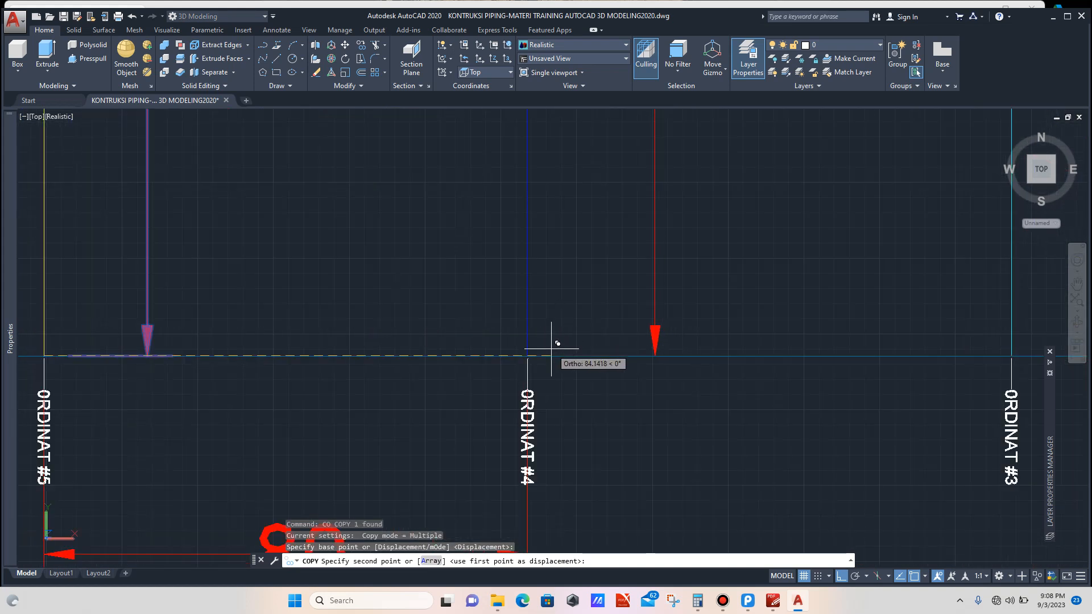
{"action": "scroll", "coordinate": [546, 353], "scroll_direction": "up", "scroll_amount": 5}
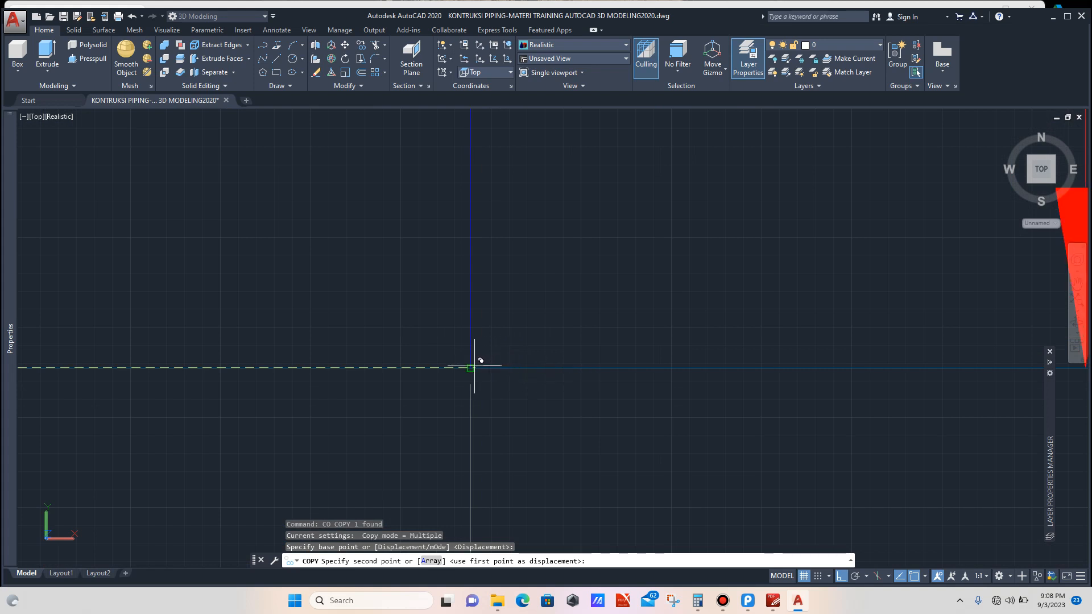
{"action": "left_click", "coordinate": [470, 367]}
{"action": "key", "text": "Escape"}
Step: Stretch the copied dimension's top to the curve on the ordinate #4 line and recenter its text
{"action": "scroll", "coordinate": [526, 349], "scroll_direction": "down", "scroll_amount": 5}
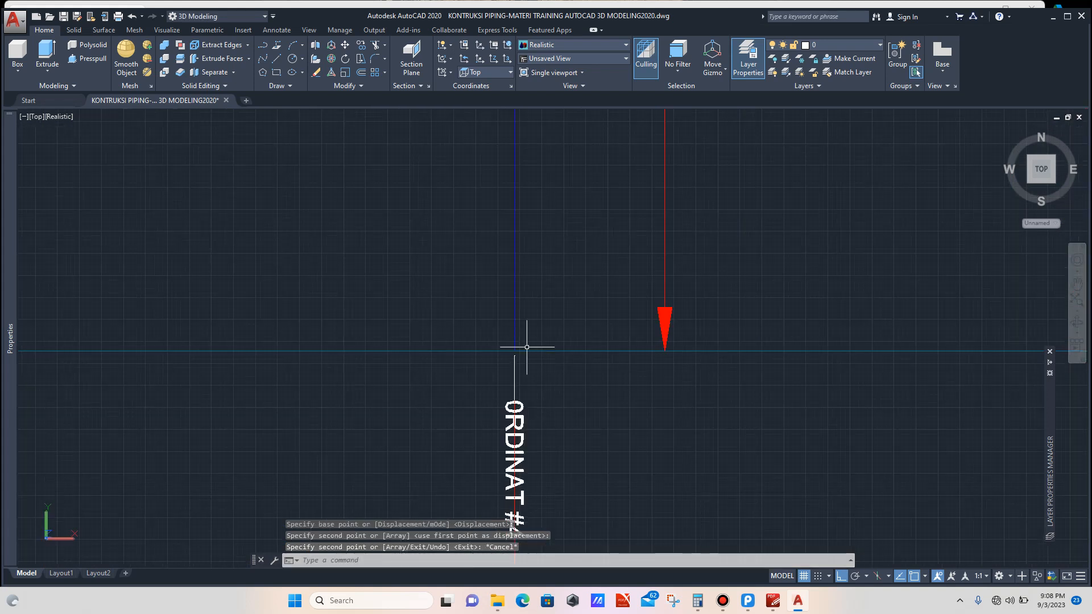
{"action": "scroll", "coordinate": [531, 243], "scroll_direction": "down", "scroll_amount": 5}
{"action": "scroll", "coordinate": [537, 237], "scroll_direction": "up", "scroll_amount": 5}
{"action": "left_click", "coordinate": [529, 248]}
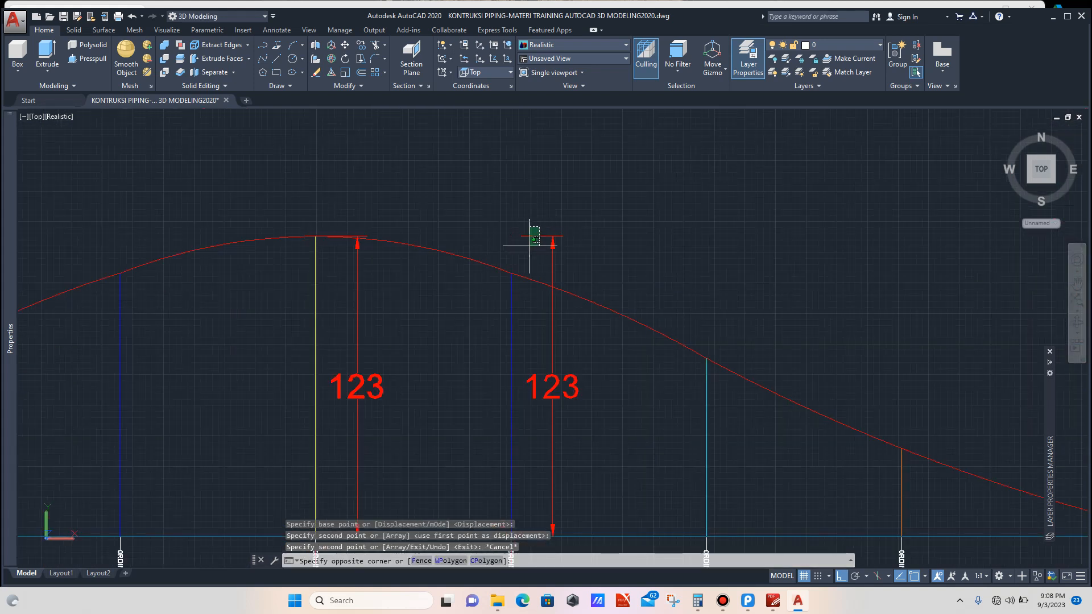
{"action": "left_click", "coordinate": [510, 236]}
{"action": "scroll", "coordinate": [507, 238], "scroll_direction": "up", "scroll_amount": 5}
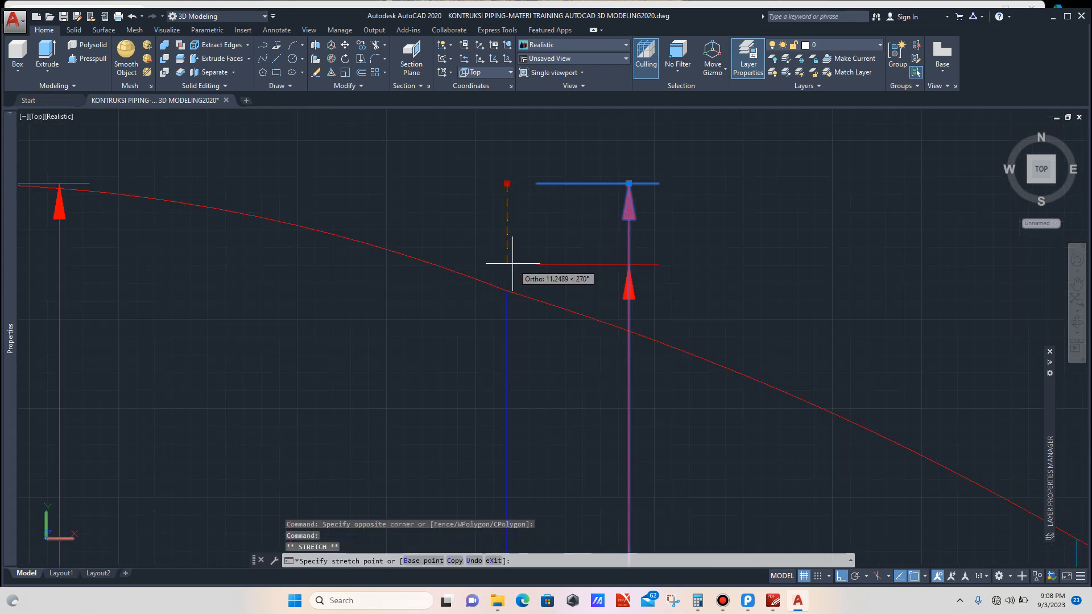
{"action": "left_click", "coordinate": [507, 290]}
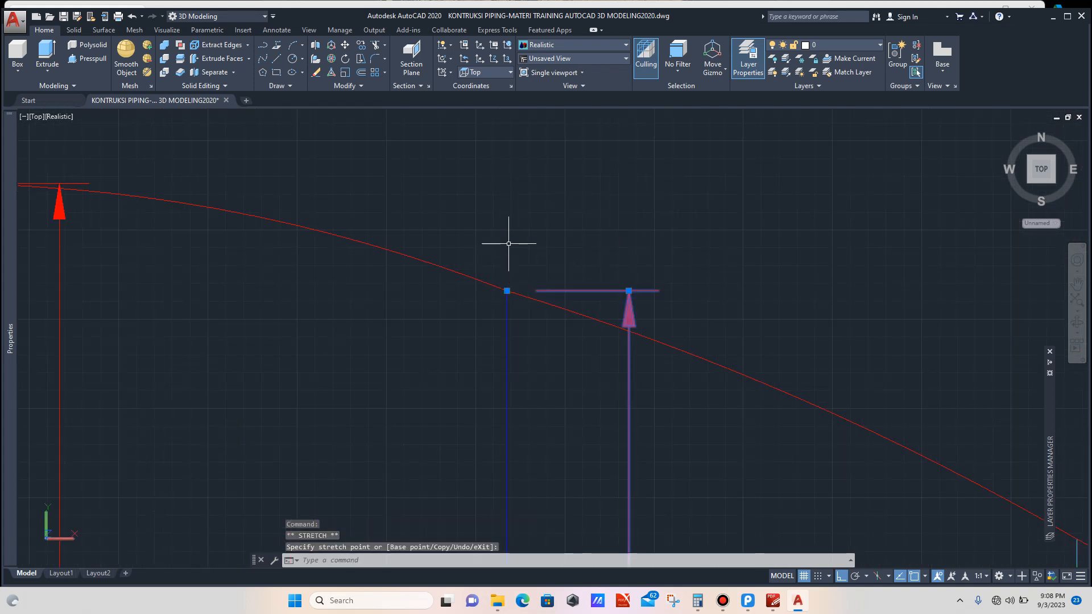
{"action": "scroll", "coordinate": [527, 292], "scroll_direction": "down", "scroll_amount": 5}
{"action": "scroll", "coordinate": [536, 336], "scroll_direction": "up", "scroll_amount": 8}
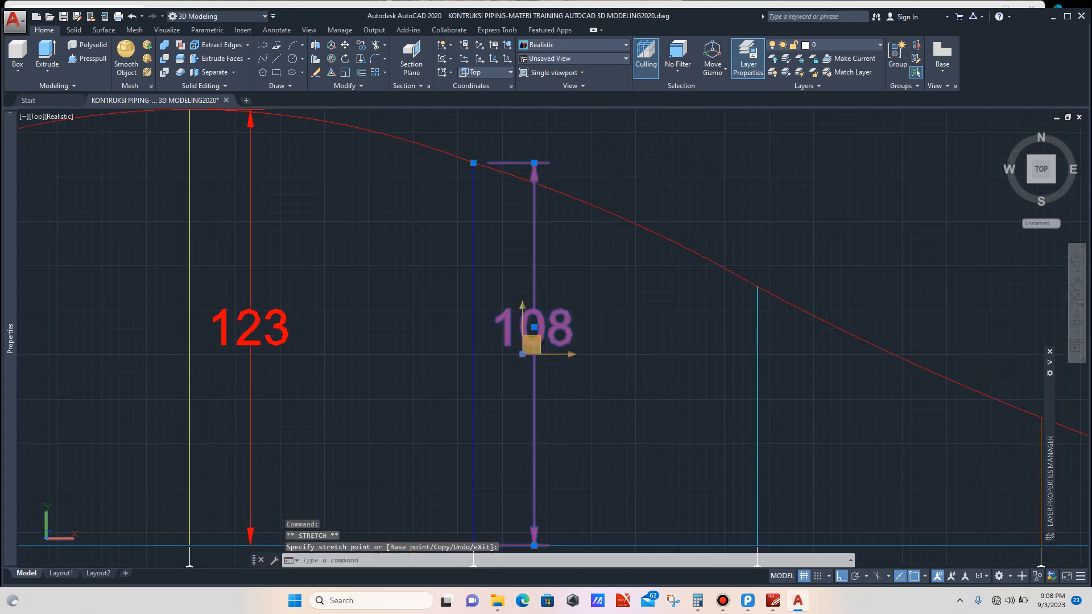
{"action": "left_click", "coordinate": [530, 322]}
{"action": "left_click", "coordinate": [531, 356]}
{"action": "key", "text": "Escape"}
Step: Copy the ordinate #4 height dimension from its baseline point to the ordinate #3 baseline
{"action": "scroll", "coordinate": [512, 285], "scroll_direction": "down", "scroll_amount": 6}
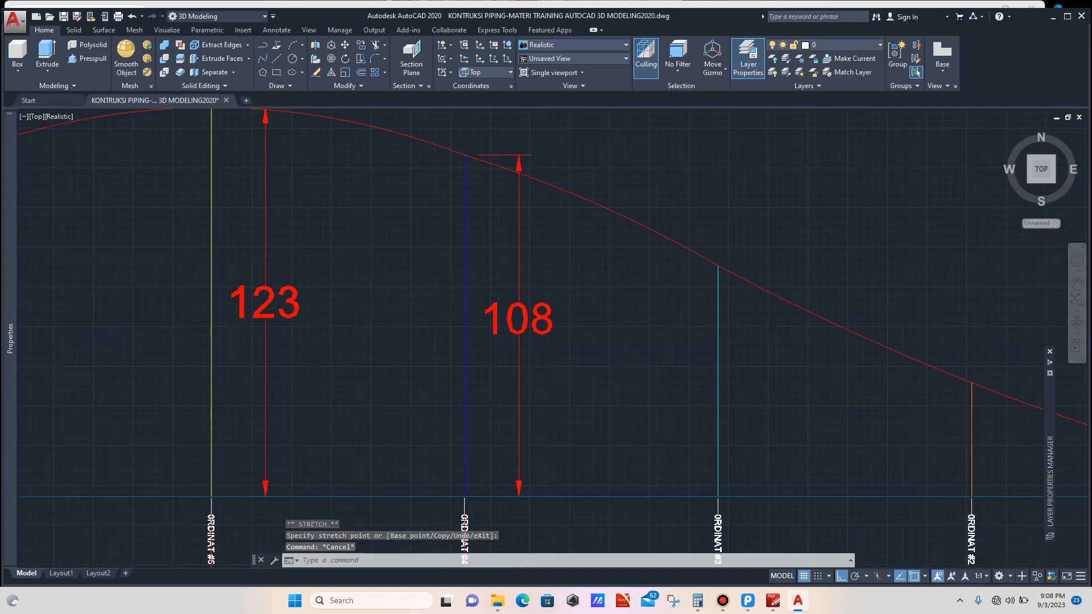
{"action": "scroll", "coordinate": [501, 271], "scroll_direction": "up", "scroll_amount": 5}
{"action": "left_click", "coordinate": [505, 260]}
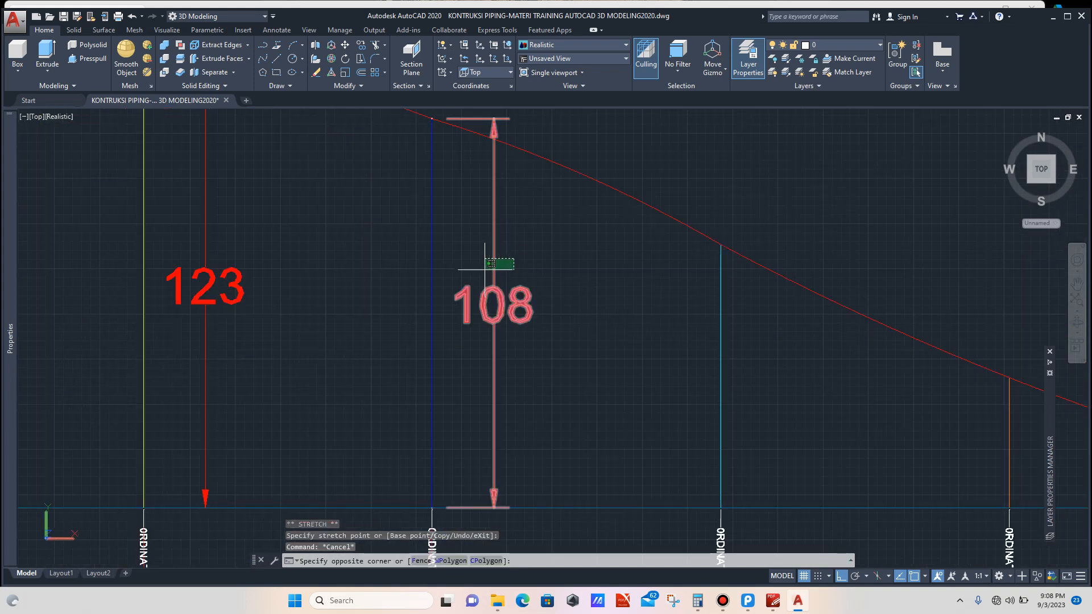
{"action": "left_click", "coordinate": [487, 268]}
{"action": "type", "text": "co"}
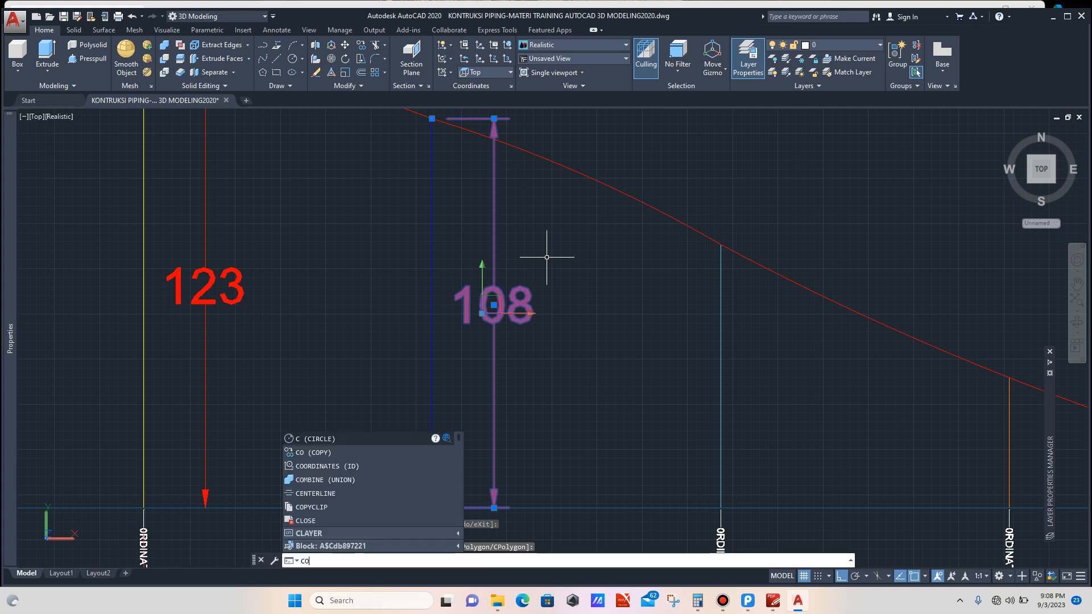
{"action": "key", "text": "Return"}
{"action": "scroll", "coordinate": [500, 361], "scroll_direction": "down", "scroll_amount": 5}
{"action": "scroll", "coordinate": [488, 361], "scroll_direction": "up", "scroll_amount": 10}
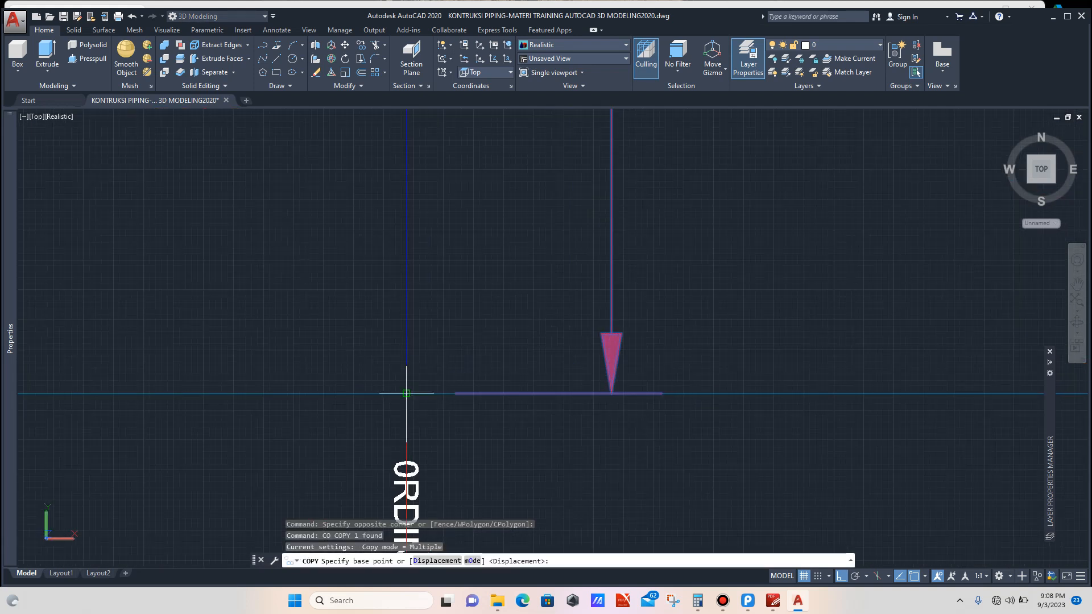
{"action": "left_click", "coordinate": [407, 393]}
{"action": "scroll", "coordinate": [556, 341], "scroll_direction": "down", "scroll_amount": 4}
{"action": "scroll", "coordinate": [636, 350], "scroll_direction": "up", "scroll_amount": 6}
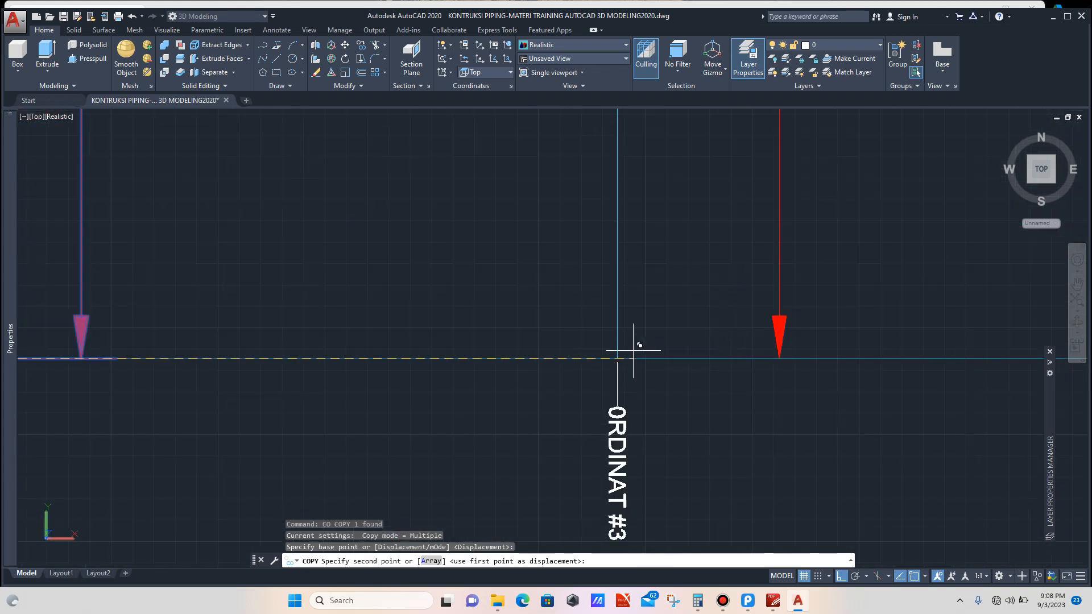
{"action": "scroll", "coordinate": [633, 352], "scroll_direction": "up", "scroll_amount": 2}
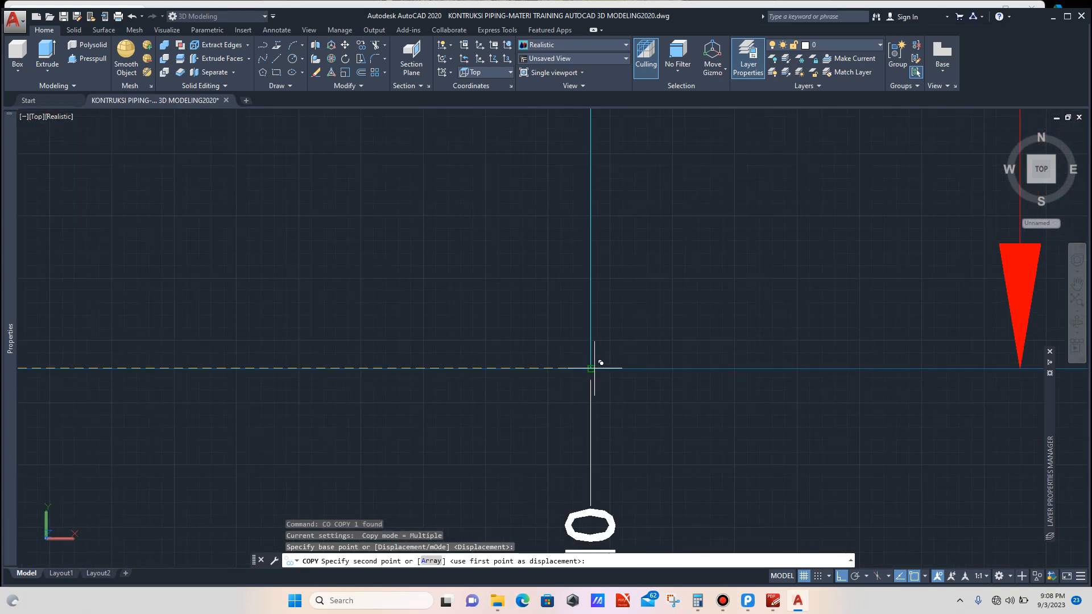
{"action": "left_click", "coordinate": [592, 366]}
{"action": "key", "text": "Escape"}
Step: Stretch the copied dimension's top down to where the curve crosses the ordinate #3 line
{"action": "scroll", "coordinate": [592, 367], "scroll_direction": "down", "scroll_amount": 5}
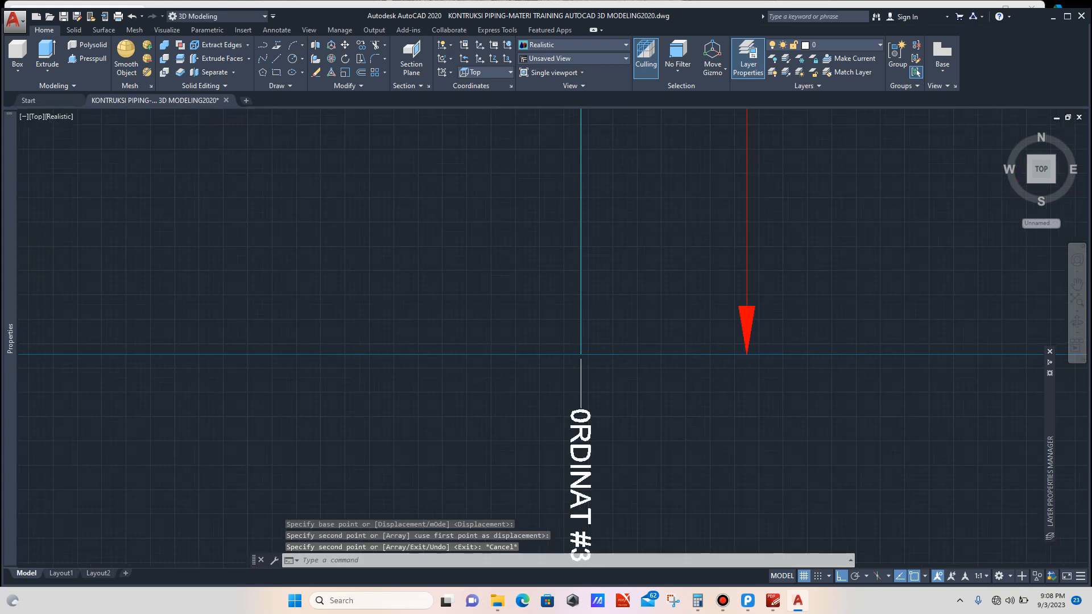
{"action": "left_click", "coordinate": [598, 176]}
{"action": "left_click", "coordinate": [580, 190]}
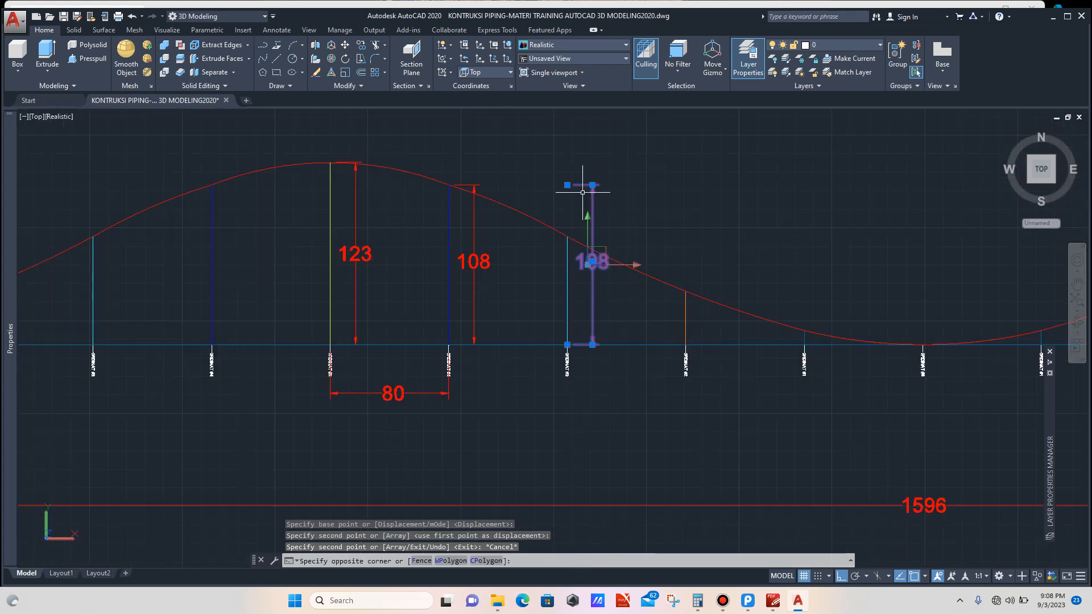
{"action": "left_click", "coordinate": [567, 184]}
{"action": "scroll", "coordinate": [569, 239], "scroll_direction": "up", "scroll_amount": 4}
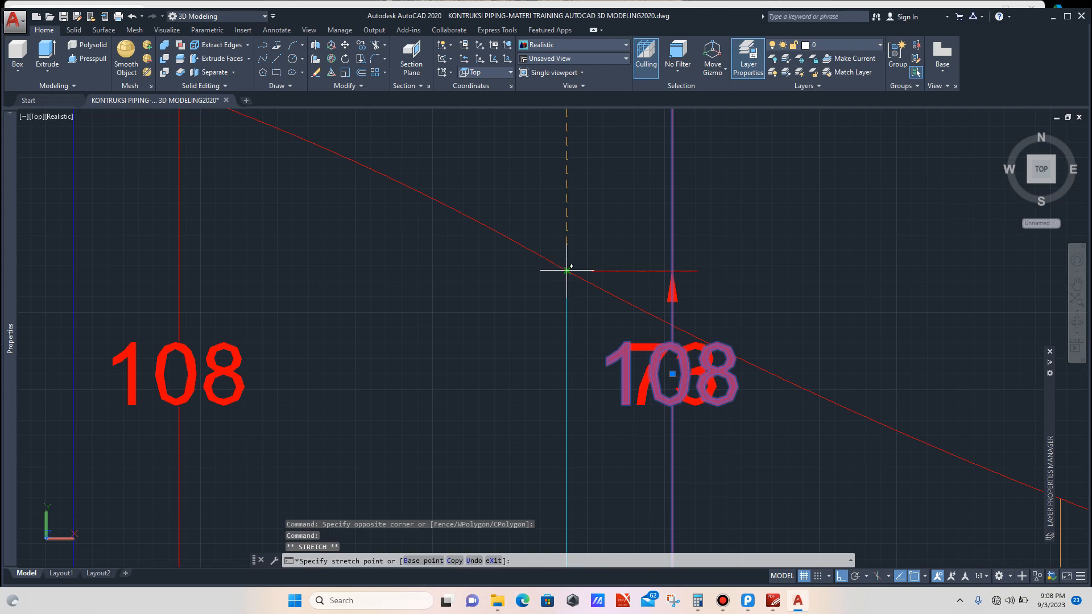
{"action": "left_click", "coordinate": [567, 270]}
{"action": "scroll", "coordinate": [556, 226], "scroll_direction": "down", "scroll_amount": 4}
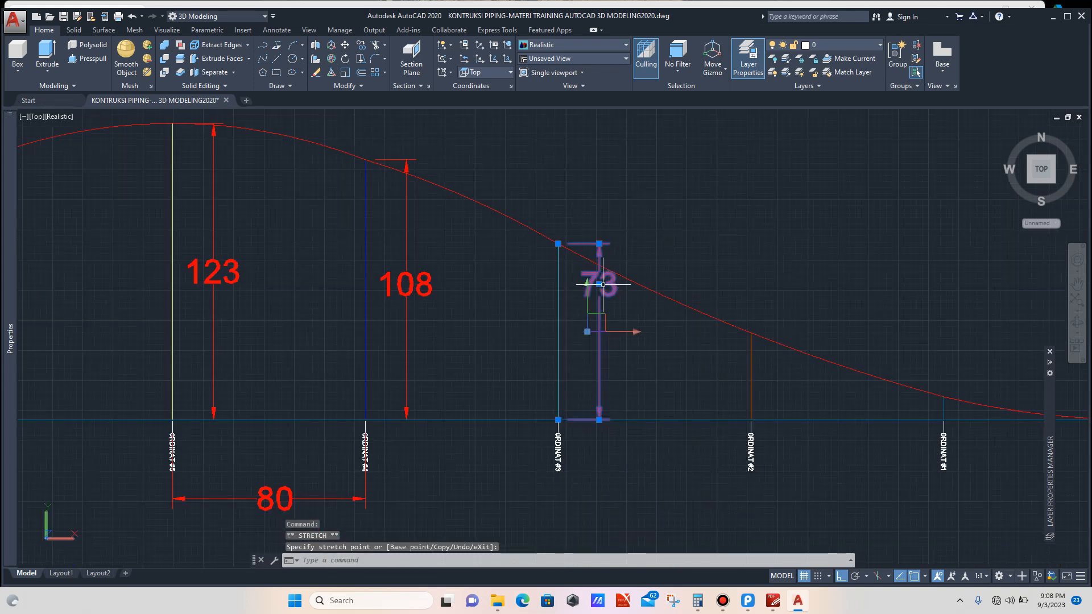
{"action": "scroll", "coordinate": [605, 329], "scroll_direction": "up", "scroll_amount": 3}
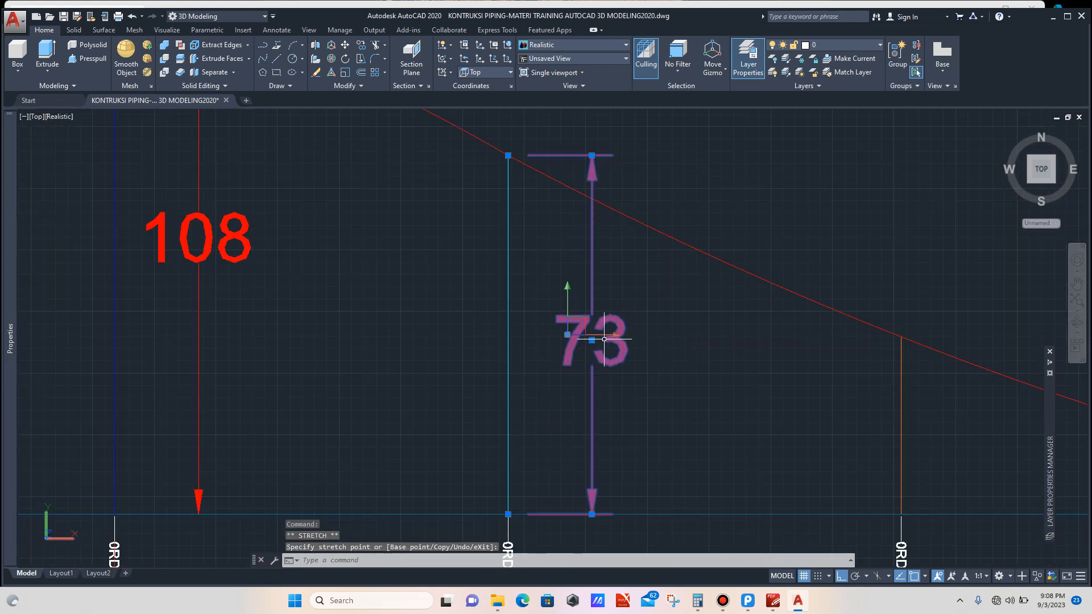
{"action": "scroll", "coordinate": [605, 339], "scroll_direction": "down", "scroll_amount": 3}
{"action": "key", "text": "Escape"}
Step: Copy the ordinate #3 height dimension from its baseline point to the ordinate #2 baseline
{"action": "scroll", "coordinate": [556, 303], "scroll_direction": "up", "scroll_amount": 3}
{"action": "left_click", "coordinate": [546, 300]}
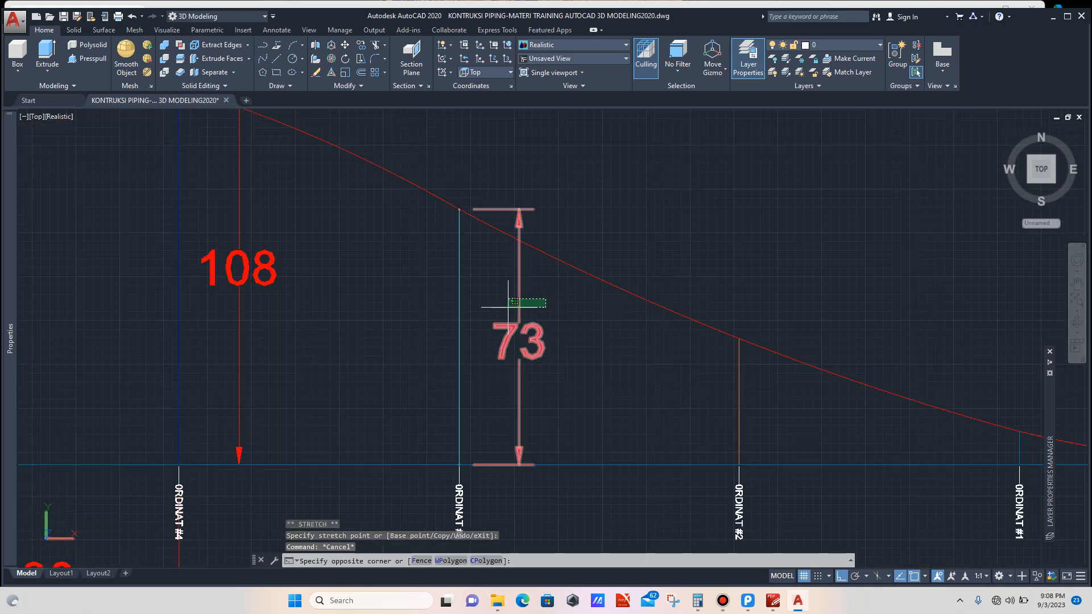
{"action": "left_click", "coordinate": [507, 305]}
{"action": "scroll", "coordinate": [610, 223], "scroll_direction": "down", "scroll_amount": 2}
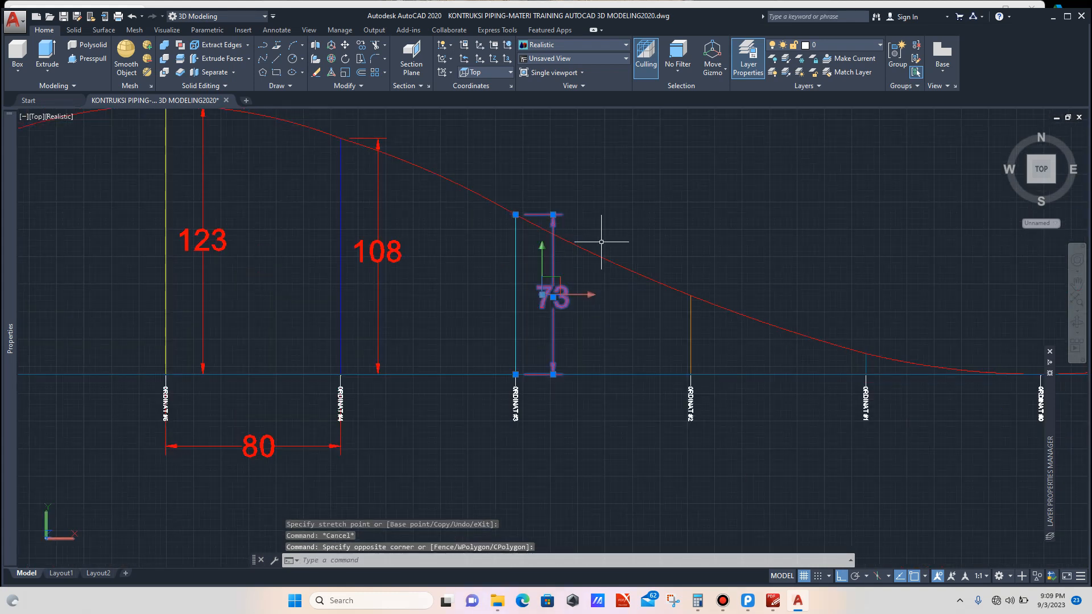
{"action": "scroll", "coordinate": [531, 393], "scroll_direction": "up", "scroll_amount": 3}
{"action": "scroll", "coordinate": [582, 319], "scroll_direction": "down", "scroll_amount": 4}
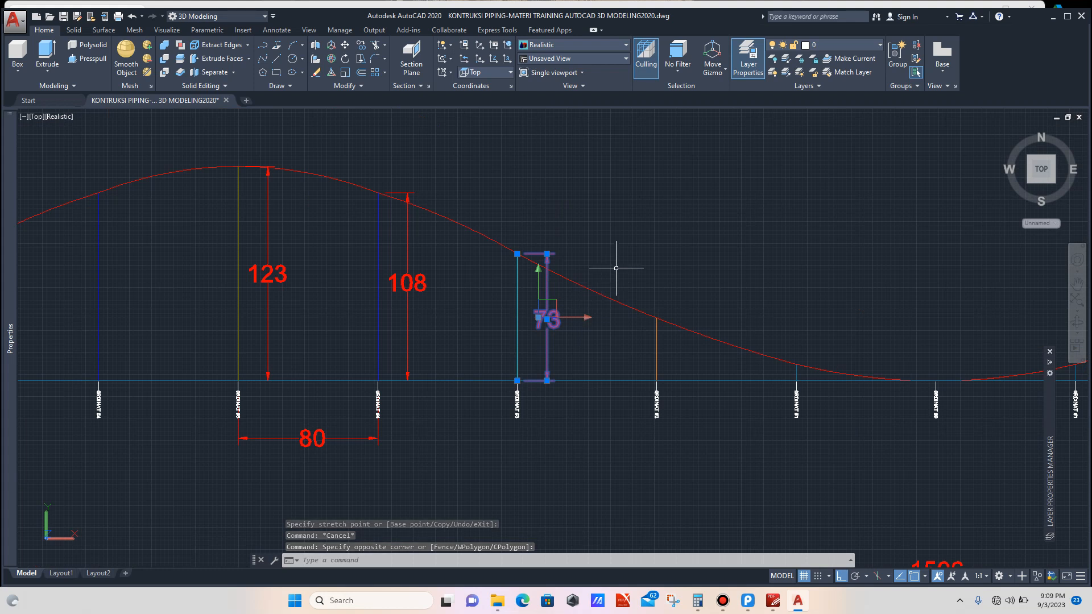
{"action": "type", "text": "CO"}
{"action": "key", "text": "Return"}
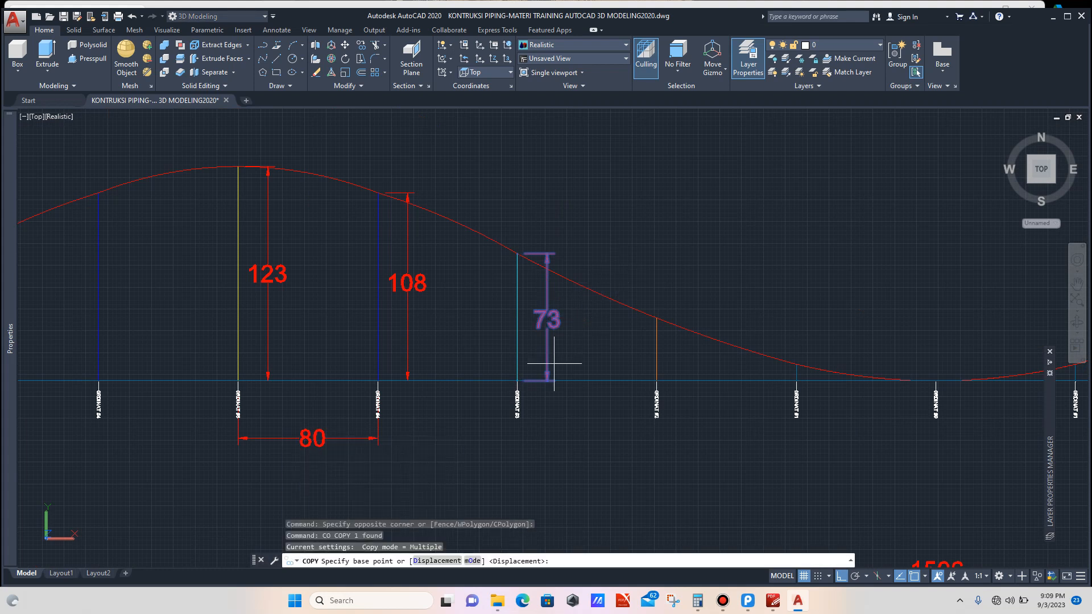
{"action": "scroll", "coordinate": [554, 363], "scroll_direction": "up", "scroll_amount": 5}
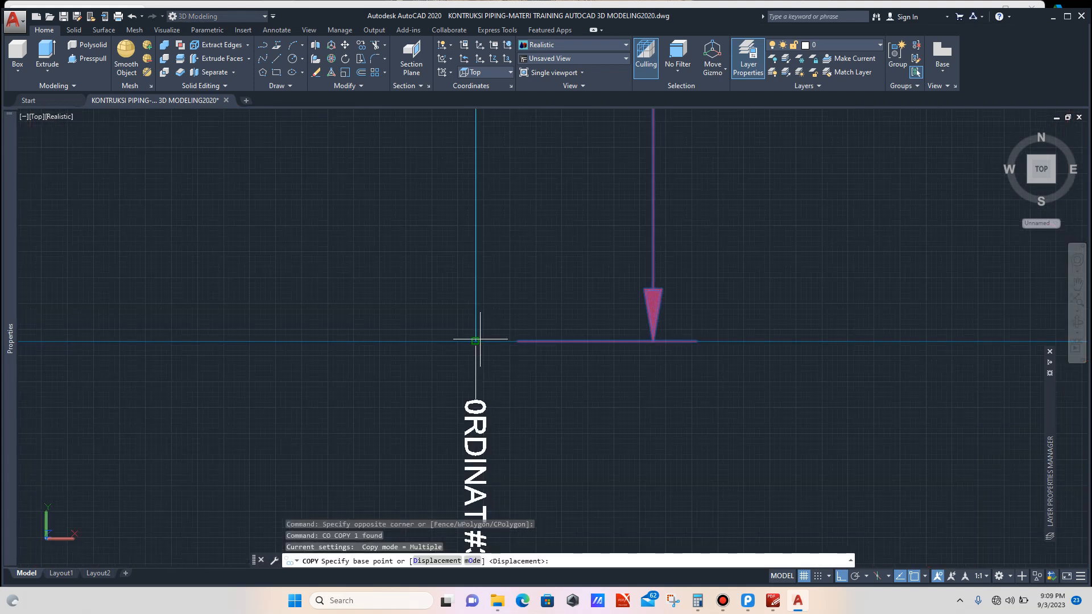
{"action": "left_click", "coordinate": [475, 341]}
{"action": "scroll", "coordinate": [463, 312], "scroll_direction": "down", "scroll_amount": 3}
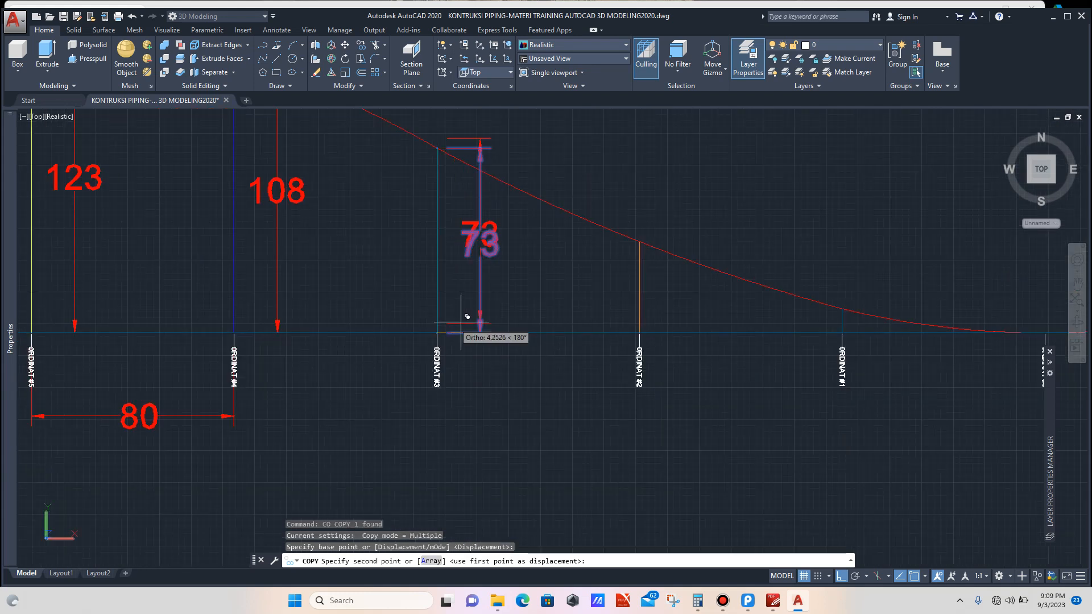
{"action": "scroll", "coordinate": [639, 307], "scroll_direction": "up", "scroll_amount": 5}
{"action": "scroll", "coordinate": [657, 343], "scroll_direction": "up", "scroll_amount": 3}
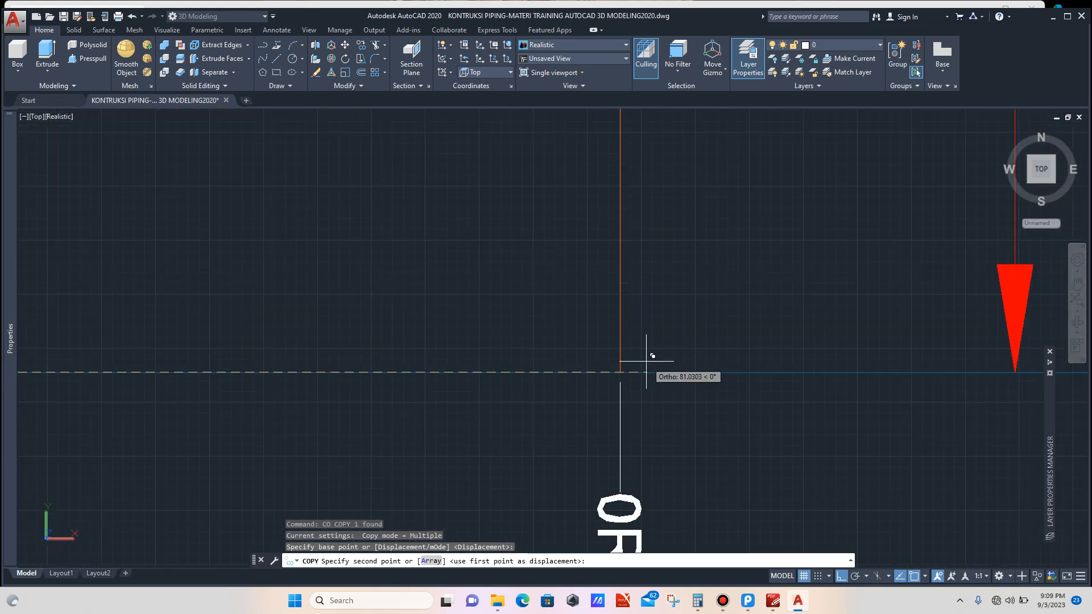
{"action": "left_click", "coordinate": [620, 373]}
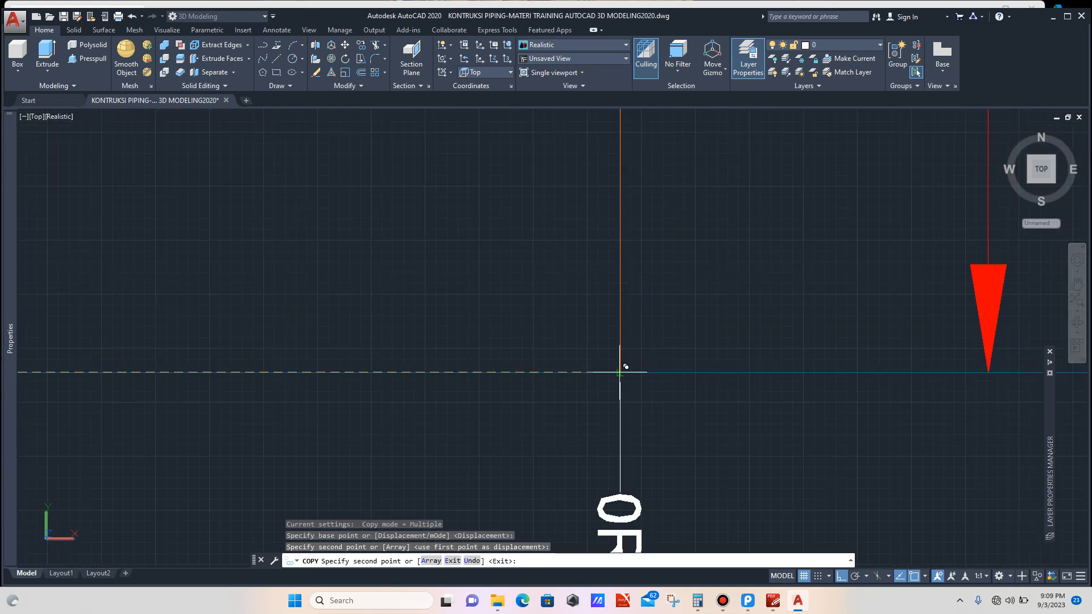
{"action": "key", "text": "Escape"}
Step: Stretch the copied dimension's top down to the curve on the ordinate #2 line and reposition its text
{"action": "scroll", "coordinate": [594, 355], "scroll_direction": "down", "scroll_amount": 5}
{"action": "left_click", "coordinate": [626, 201]}
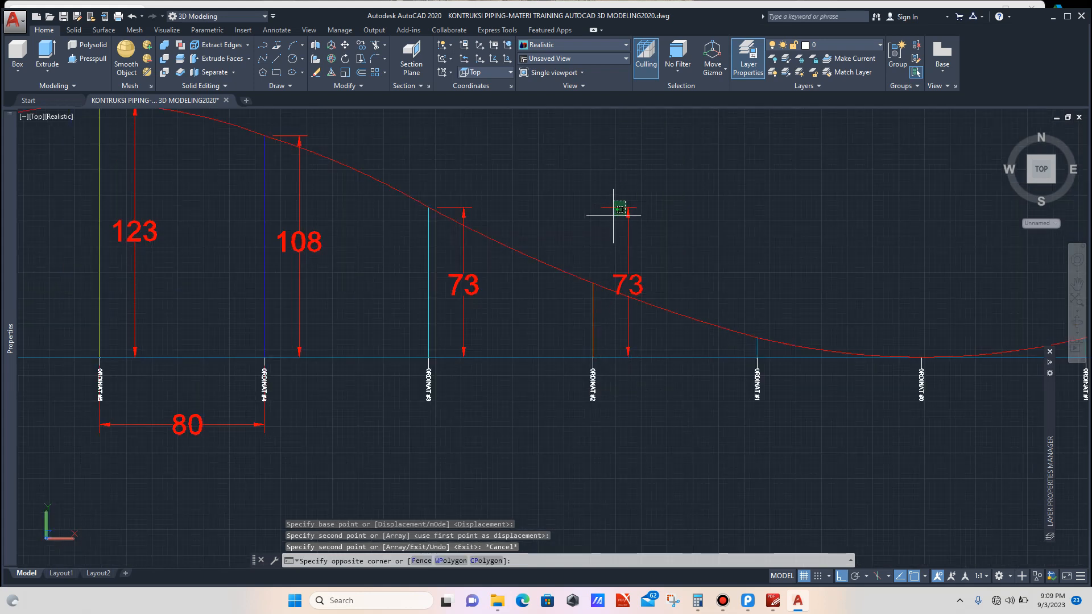
{"action": "left_click", "coordinate": [610, 222]}
{"action": "left_click", "coordinate": [593, 207]}
{"action": "scroll", "coordinate": [626, 279], "scroll_direction": "up", "scroll_amount": 6}
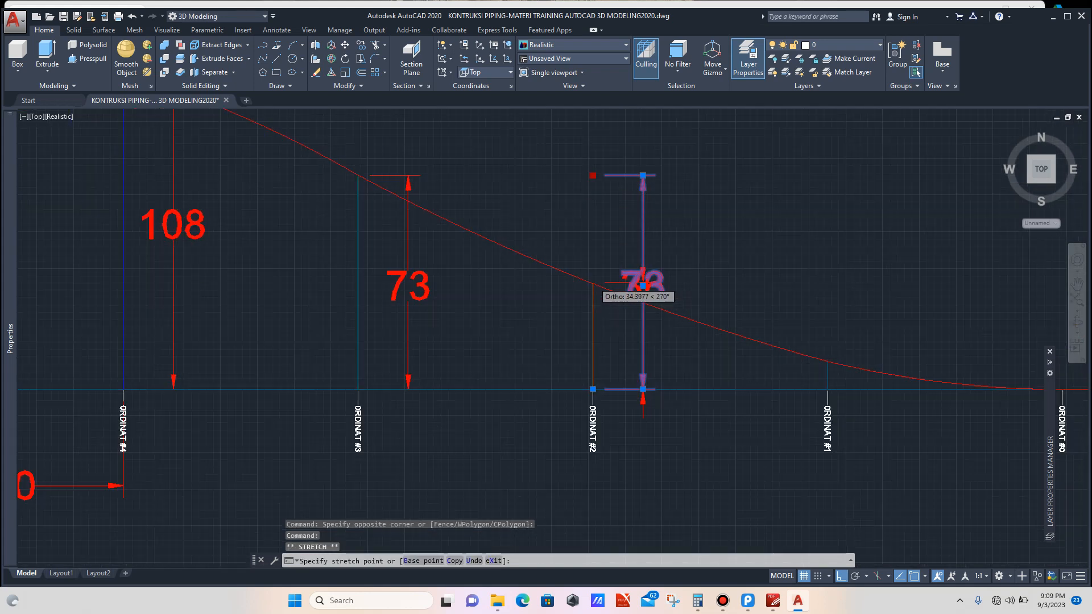
{"action": "left_click", "coordinate": [590, 279]}
{"action": "scroll", "coordinate": [590, 280], "scroll_direction": "down", "scroll_amount": 4}
{"action": "left_click", "coordinate": [660, 269]}
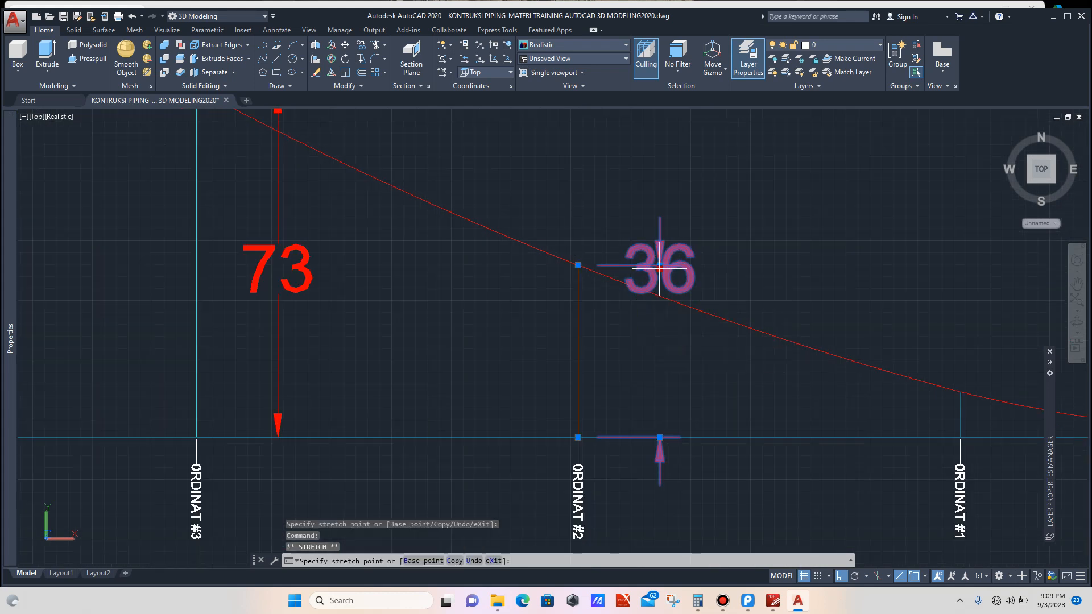
{"action": "left_click", "coordinate": [660, 360]}
{"action": "scroll", "coordinate": [627, 340], "scroll_direction": "down", "scroll_amount": 3}
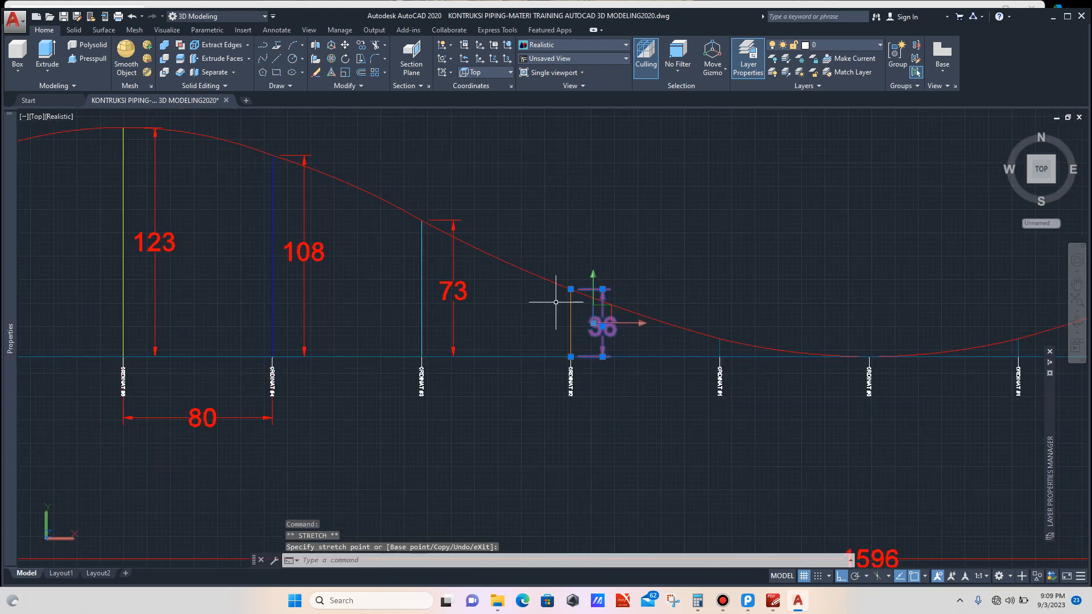
{"action": "key", "text": "Escape"}
Step: Copy the ordinate #2 height dimension from its baseline point to the ordinate #1 baseline
{"action": "scroll", "coordinate": [609, 316], "scroll_direction": "up", "scroll_amount": 4}
{"action": "scroll", "coordinate": [602, 302], "scroll_direction": "up", "scroll_amount": 2}
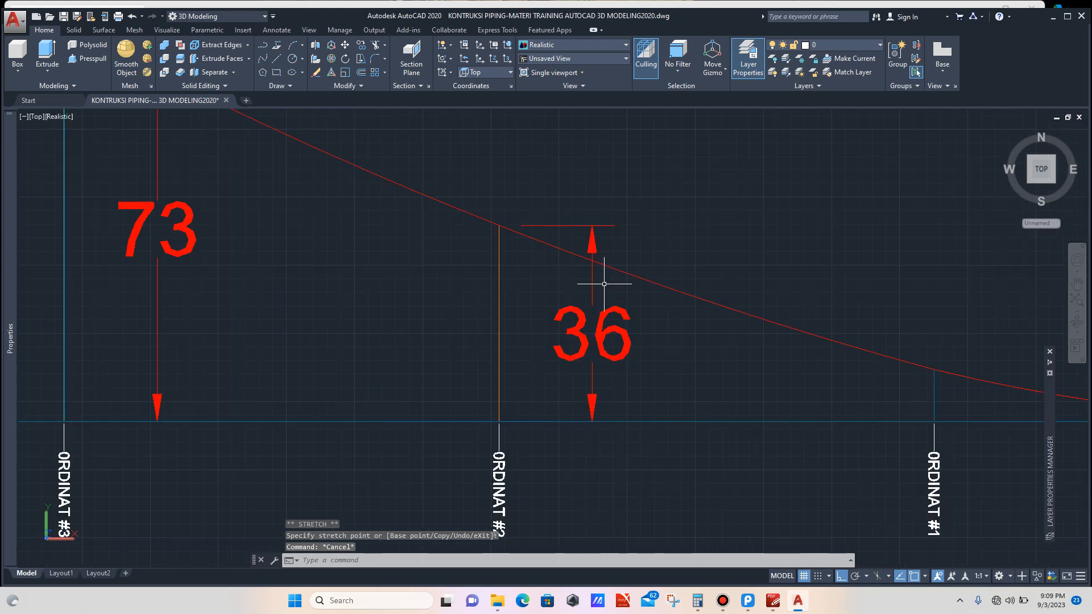
{"action": "left_click", "coordinate": [595, 284]}
{"action": "left_click", "coordinate": [571, 194]}
{"action": "type", "text": "c"}
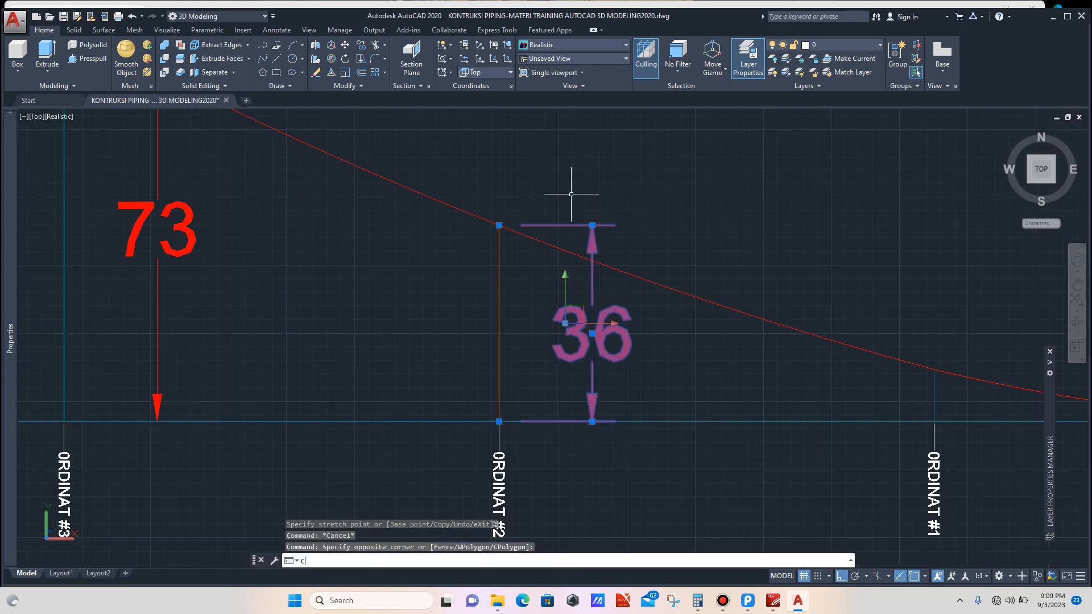
{"action": "type", "text": "o"}
{"action": "key", "text": "Return"}
{"action": "scroll", "coordinate": [571, 194], "scroll_direction": "down", "scroll_amount": 3}
{"action": "scroll", "coordinate": [541, 331], "scroll_direction": "up", "scroll_amount": 6}
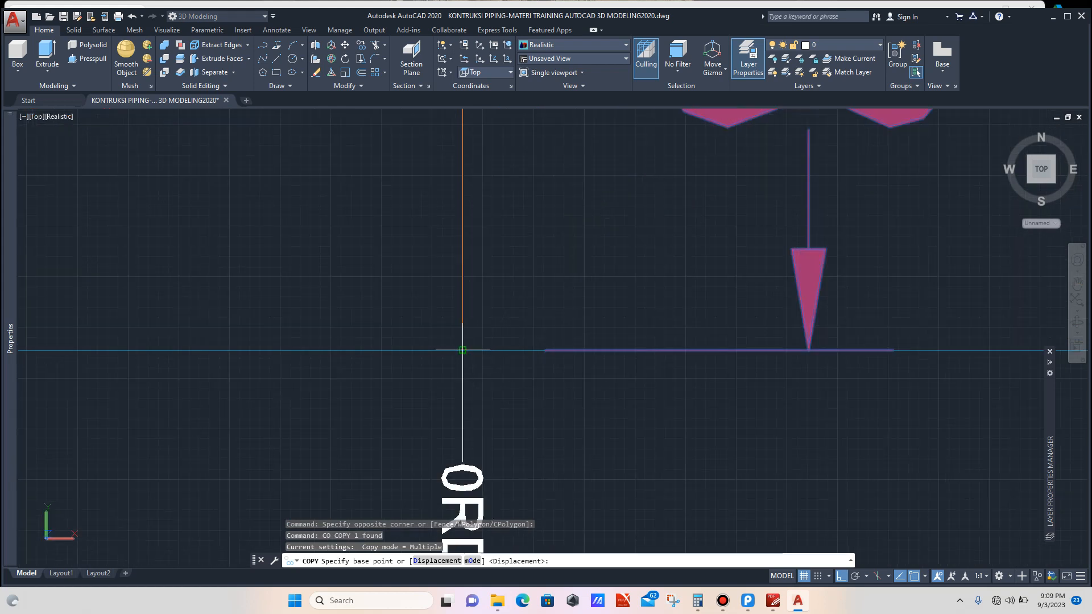
{"action": "left_click", "coordinate": [463, 351]}
{"action": "scroll", "coordinate": [439, 328], "scroll_direction": "down", "scroll_amount": 4}
{"action": "scroll", "coordinate": [600, 326], "scroll_direction": "up", "scroll_amount": 4}
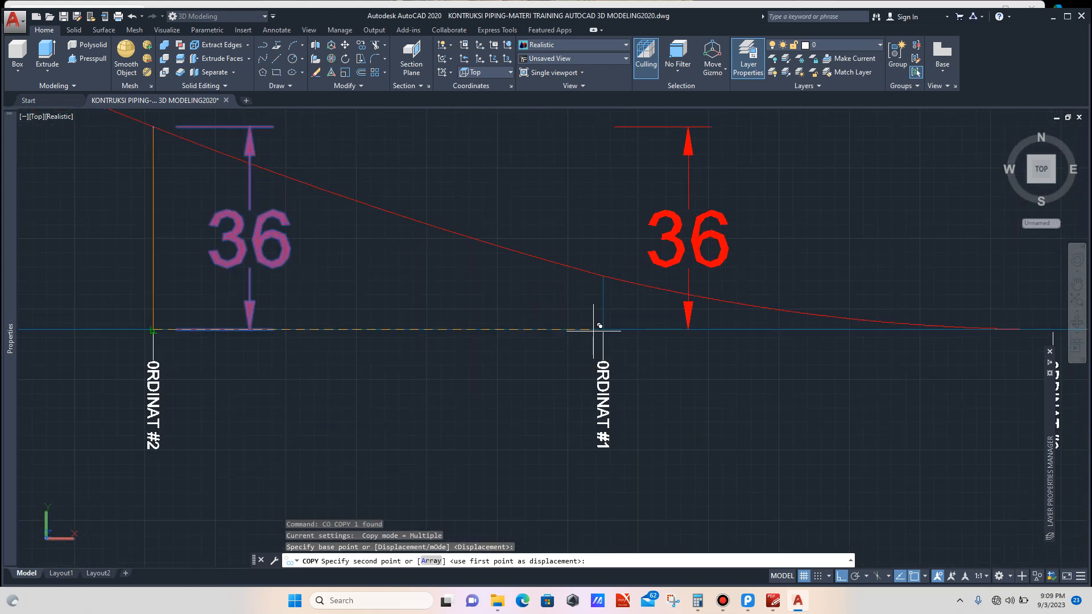
{"action": "scroll", "coordinate": [600, 326], "scroll_direction": "up", "scroll_amount": 4}
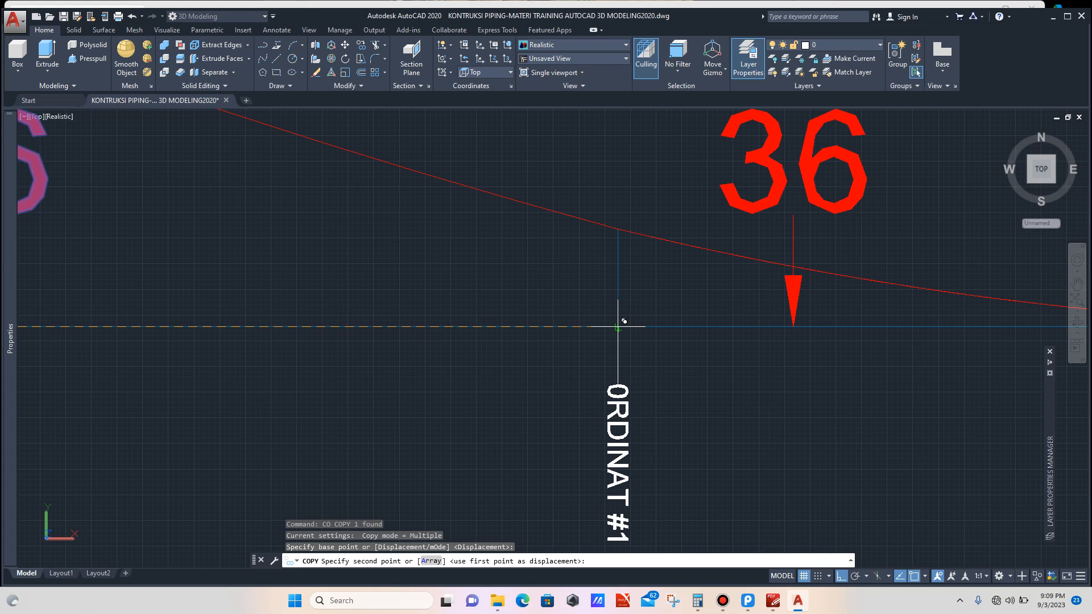
{"action": "left_click", "coordinate": [619, 327]}
{"action": "key", "text": "Escape"}
Step: Stretch the copied dimension's top down to where the curve crosses the ordinate #1 line
{"action": "scroll", "coordinate": [639, 312], "scroll_direction": "down", "scroll_amount": 6}
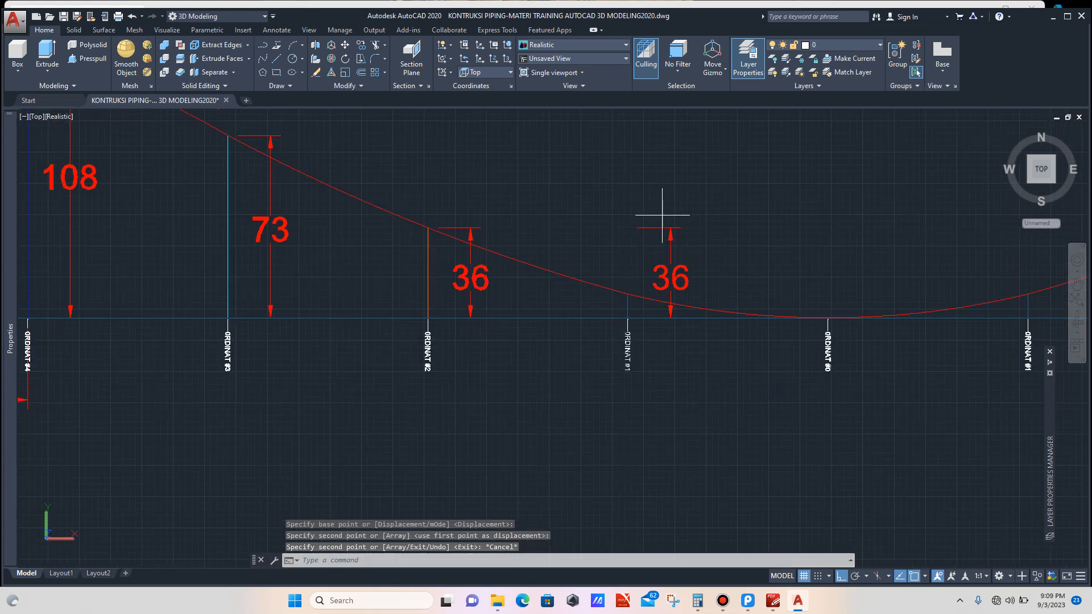
{"action": "left_click_drag", "start_coordinate": [662, 215], "coordinate": [646, 233]}
{"action": "left_click", "coordinate": [629, 228]}
{"action": "scroll", "coordinate": [626, 280], "scroll_direction": "up", "scroll_amount": 3}
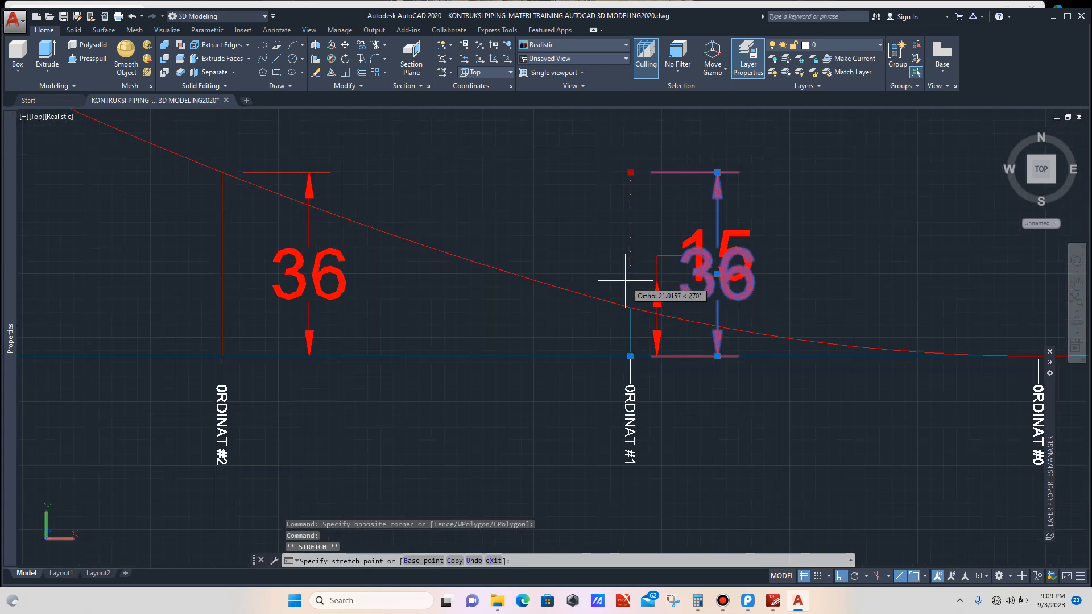
{"action": "scroll", "coordinate": [626, 280], "scroll_direction": "up", "scroll_amount": 3}
{"action": "left_click", "coordinate": [630, 307]}
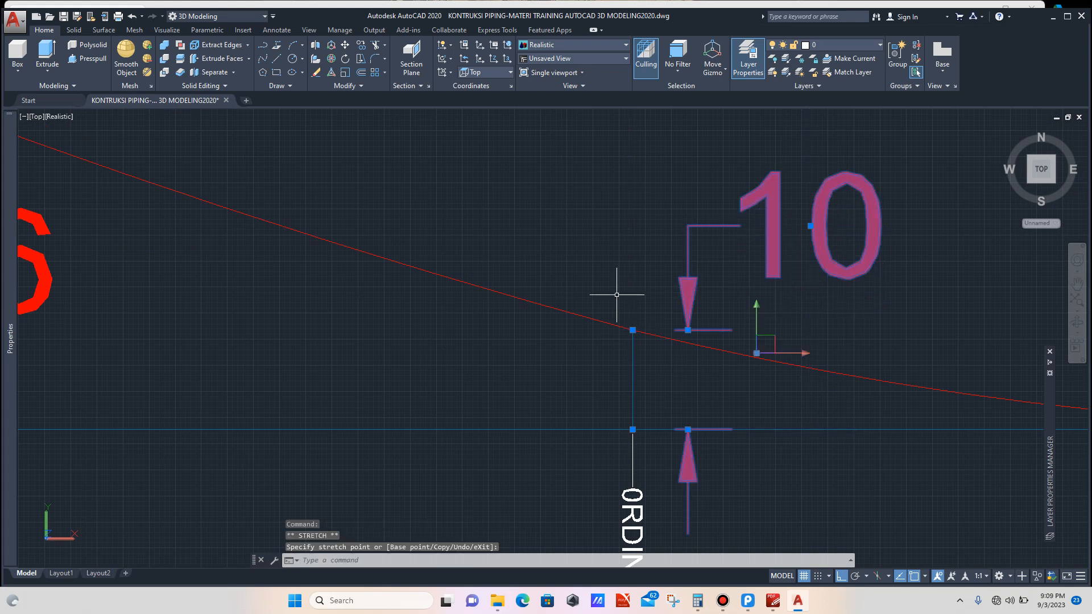
{"action": "key", "text": "Escape"}
Step: Examine the ordinate height, spacing and overall length dimensions along the whole curve profile
{"action": "scroll", "coordinate": [592, 227], "scroll_direction": "down", "scroll_amount": 6}
{"action": "scroll", "coordinate": [595, 253], "scroll_direction": "up", "scroll_amount": 3}
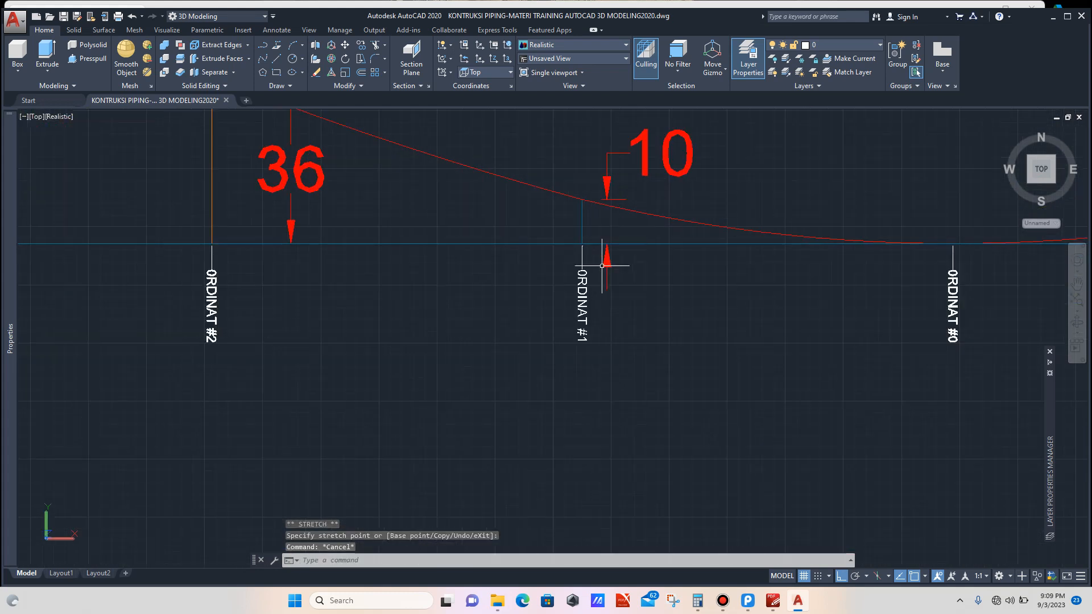
{"action": "scroll", "coordinate": [600, 283], "scroll_direction": "down", "scroll_amount": 5}
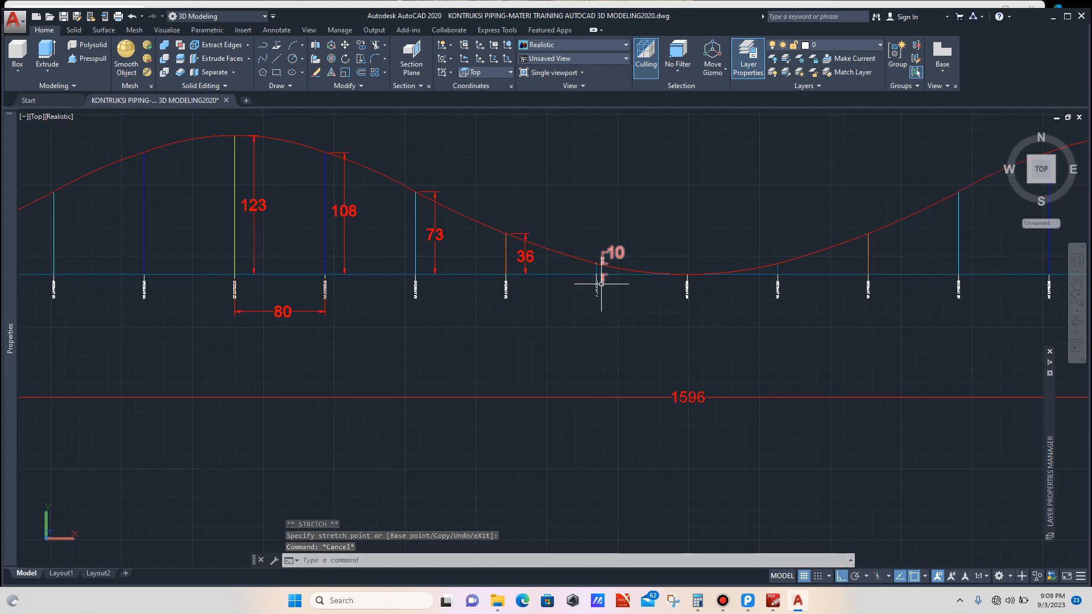
{"action": "scroll", "coordinate": [592, 285], "scroll_direction": "up", "scroll_amount": 1}
{"action": "scroll", "coordinate": [590, 286], "scroll_direction": "up", "scroll_amount": 5}
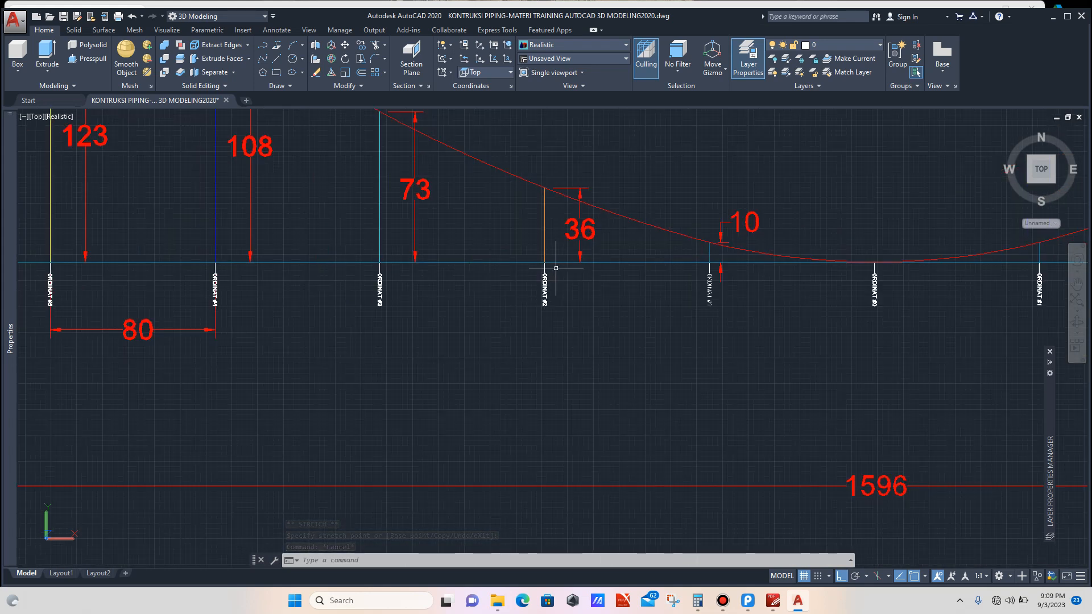
{"action": "scroll", "coordinate": [422, 198], "scroll_direction": "up", "scroll_amount": 3}
{"action": "scroll", "coordinate": [488, 220], "scroll_direction": "down", "scroll_amount": 6}
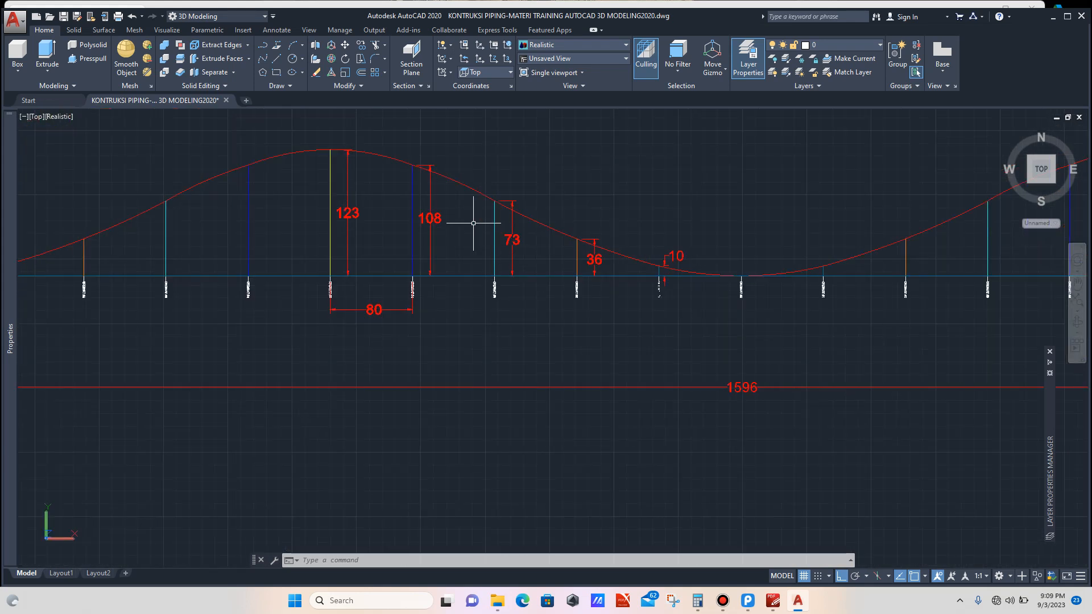
{"action": "scroll", "coordinate": [451, 214], "scroll_direction": "up", "scroll_amount": 5}
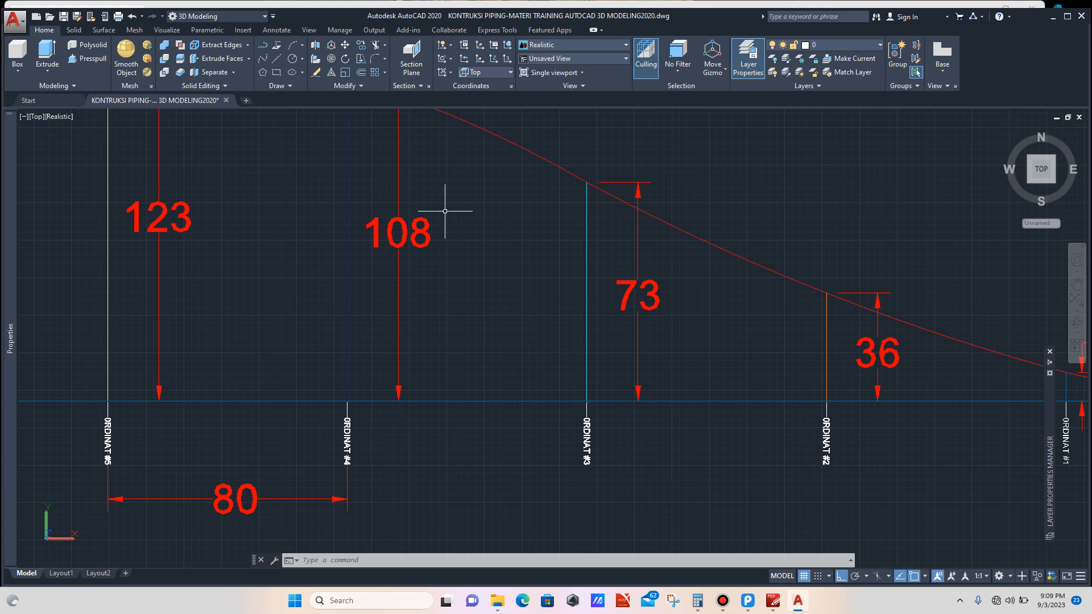
{"action": "scroll", "coordinate": [449, 215], "scroll_direction": "down", "scroll_amount": 3}
{"action": "scroll", "coordinate": [441, 232], "scroll_direction": "down", "scroll_amount": 2}
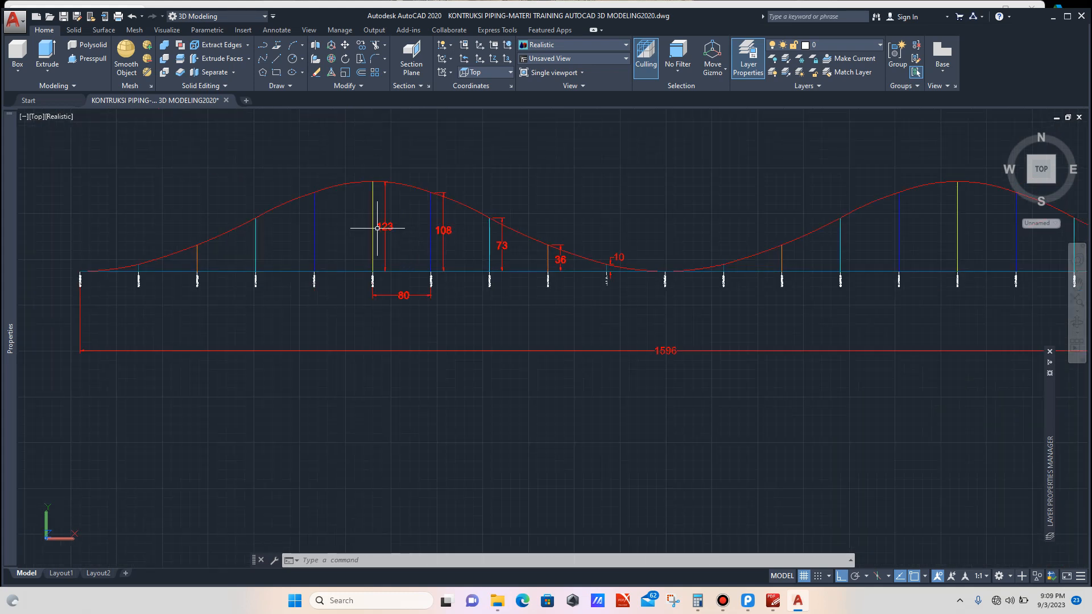
{"action": "scroll", "coordinate": [377, 225], "scroll_direction": "up", "scroll_amount": 3}
{"action": "scroll", "coordinate": [374, 314], "scroll_direction": "up", "scroll_amount": 5}
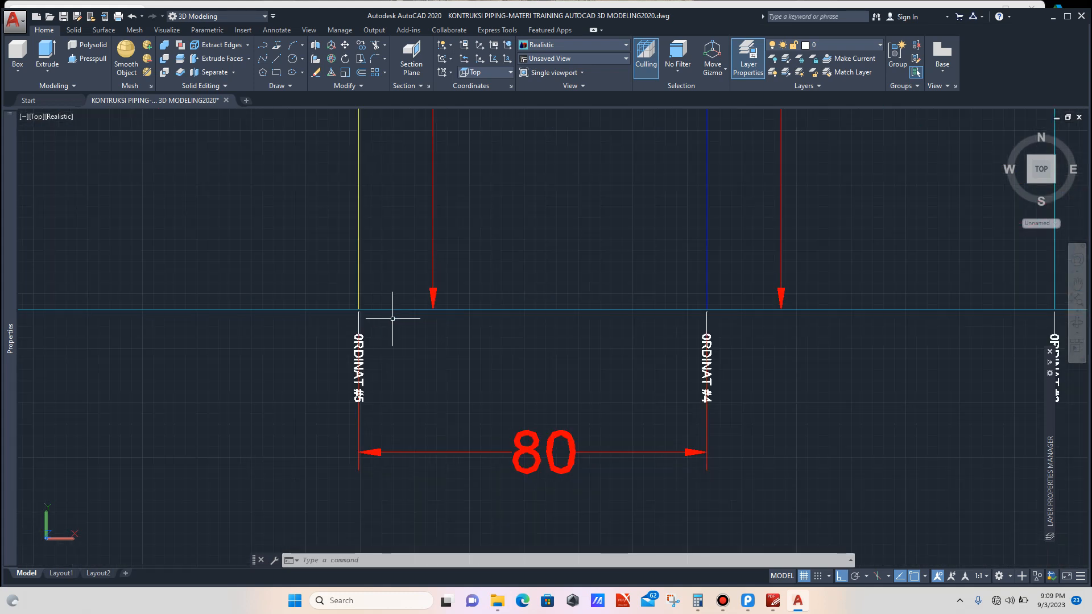
{"action": "scroll", "coordinate": [397, 316], "scroll_direction": "down", "scroll_amount": 7}
{"action": "scroll", "coordinate": [398, 317], "scroll_direction": "up", "scroll_amount": 1}
{"action": "scroll", "coordinate": [401, 285], "scroll_direction": "down", "scroll_amount": 4}
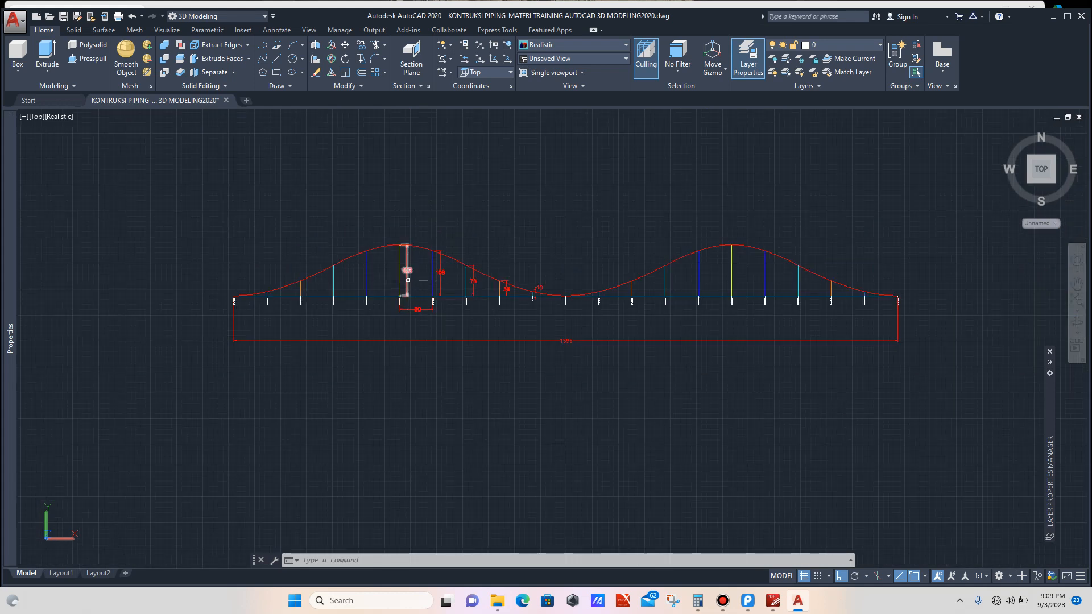
{"action": "scroll", "coordinate": [407, 268], "scroll_direction": "up", "scroll_amount": 5}
{"action": "scroll", "coordinate": [419, 267], "scroll_direction": "down", "scroll_amount": 2}
{"action": "scroll", "coordinate": [421, 263], "scroll_direction": "down", "scroll_amount": 3}
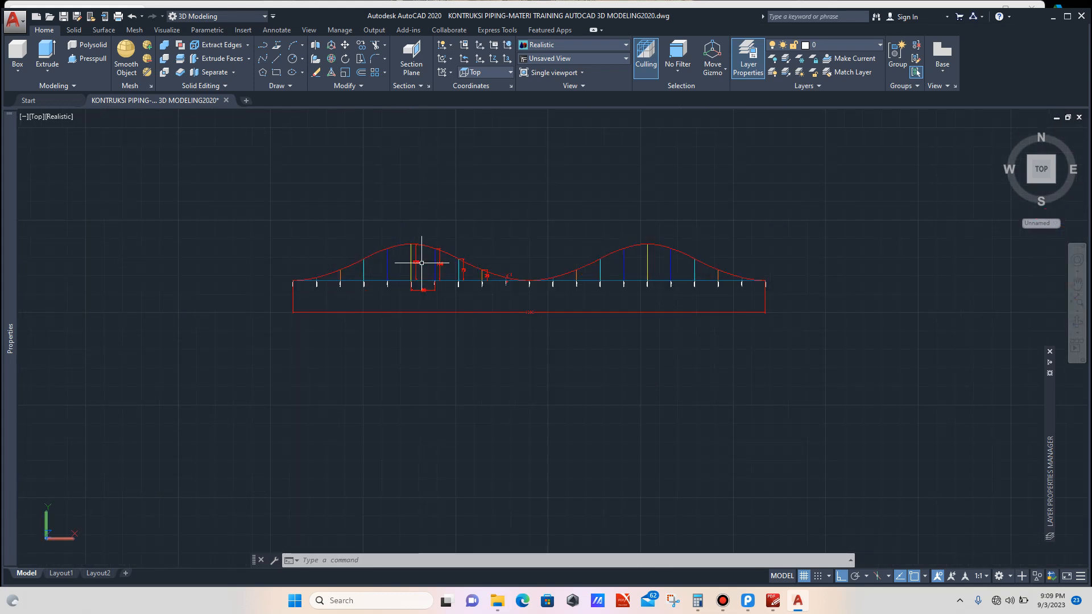
{"action": "scroll", "coordinate": [422, 262], "scroll_direction": "down", "scroll_amount": 4}
{"action": "scroll", "coordinate": [421, 267], "scroll_direction": "down", "scroll_amount": 2}
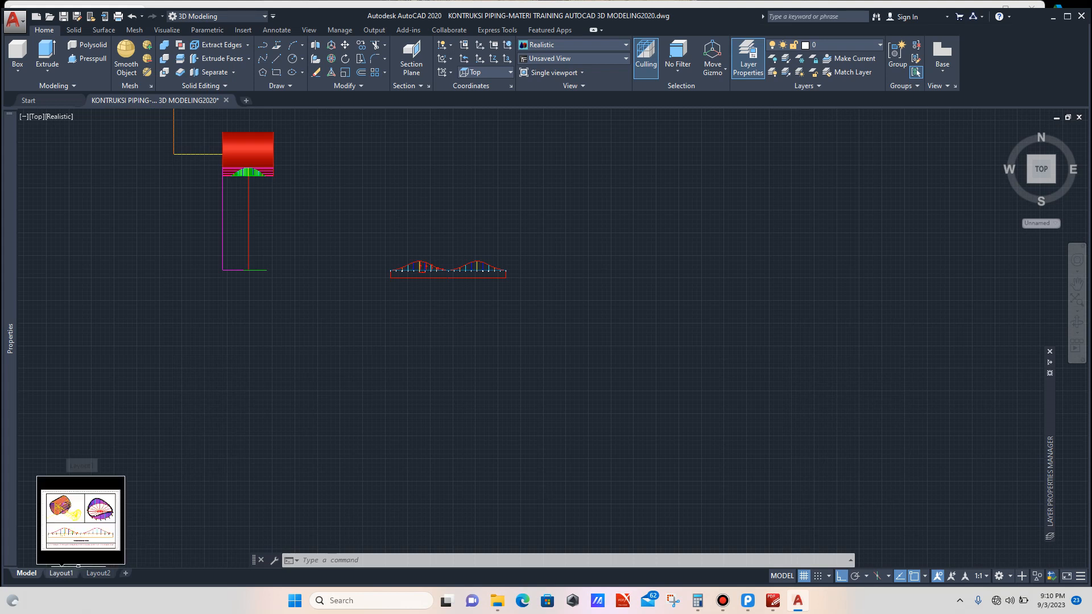
Step: Switch to Layout1 and move the isometric pipe viewport off the sheet to the left
{"action": "left_click", "coordinate": [63, 573]}
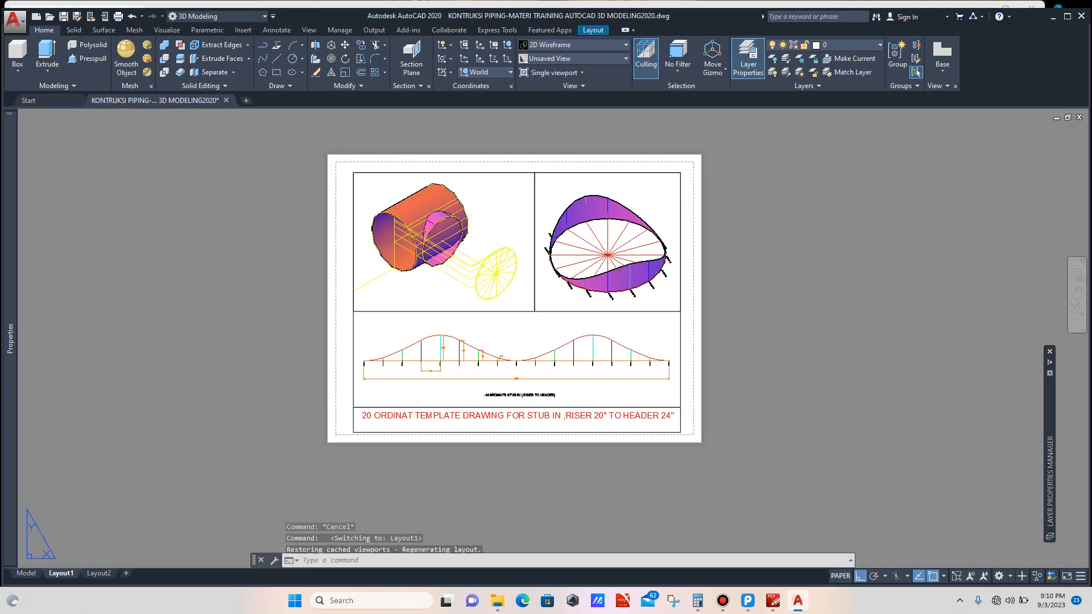
{"action": "left_click", "coordinate": [512, 311]}
{"action": "scroll", "coordinate": [478, 329], "scroll_direction": "down", "scroll_amount": 4}
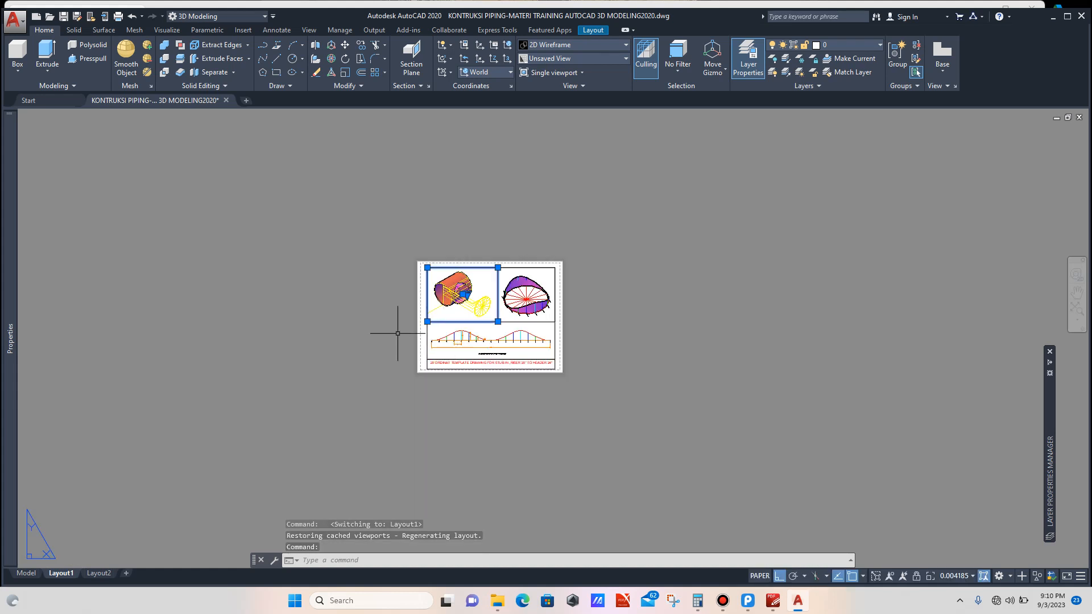
{"action": "type", "text": "m"}
{"action": "key", "text": "Return"}
{"action": "left_click", "coordinate": [384, 340]}
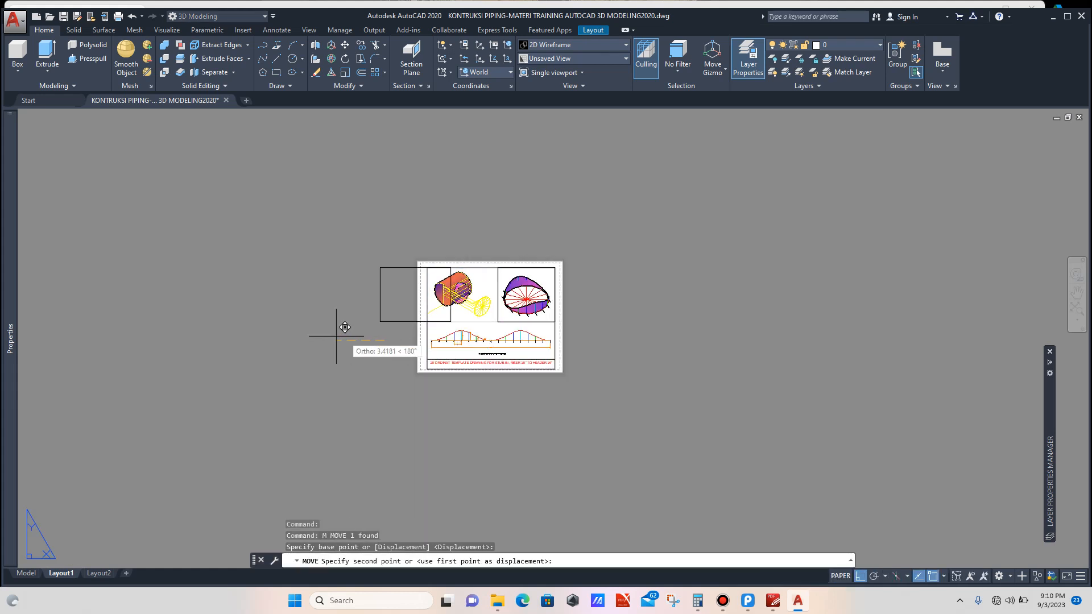
{"action": "left_click", "coordinate": [282, 336]}
Step: Move the ellipse viewport off the sheet to the right
{"action": "scroll", "coordinate": [478, 316], "scroll_direction": "up", "scroll_amount": 3}
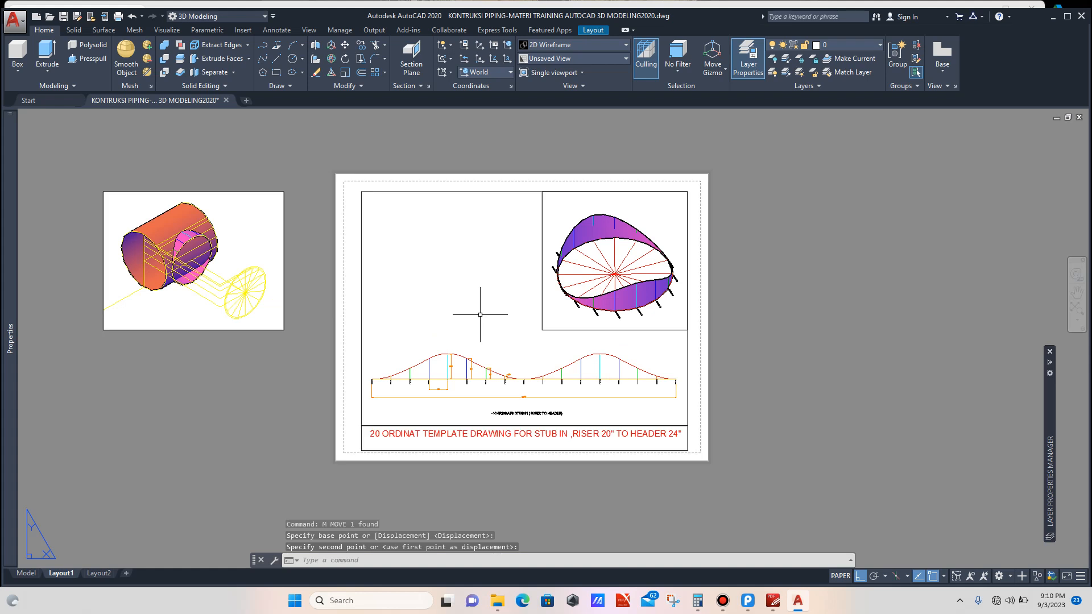
{"action": "left_click", "coordinate": [542, 312]}
{"action": "scroll", "coordinate": [472, 307], "scroll_direction": "down", "scroll_amount": 2}
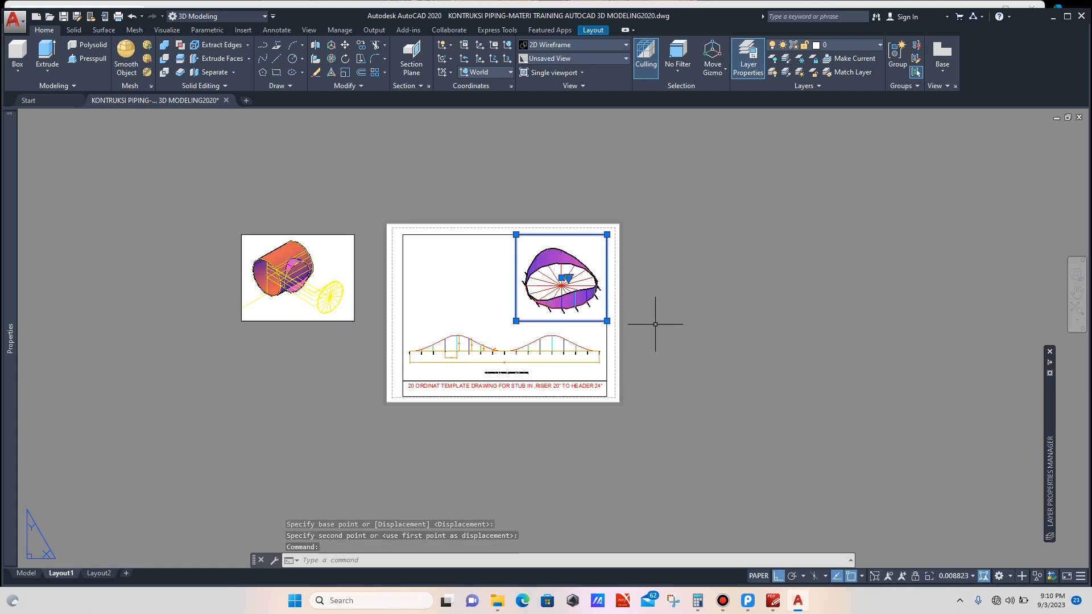
{"action": "type", "text": "m"}
{"action": "key", "text": "Return"}
{"action": "left_click", "coordinate": [689, 316]}
{"action": "left_click", "coordinate": [856, 317]}
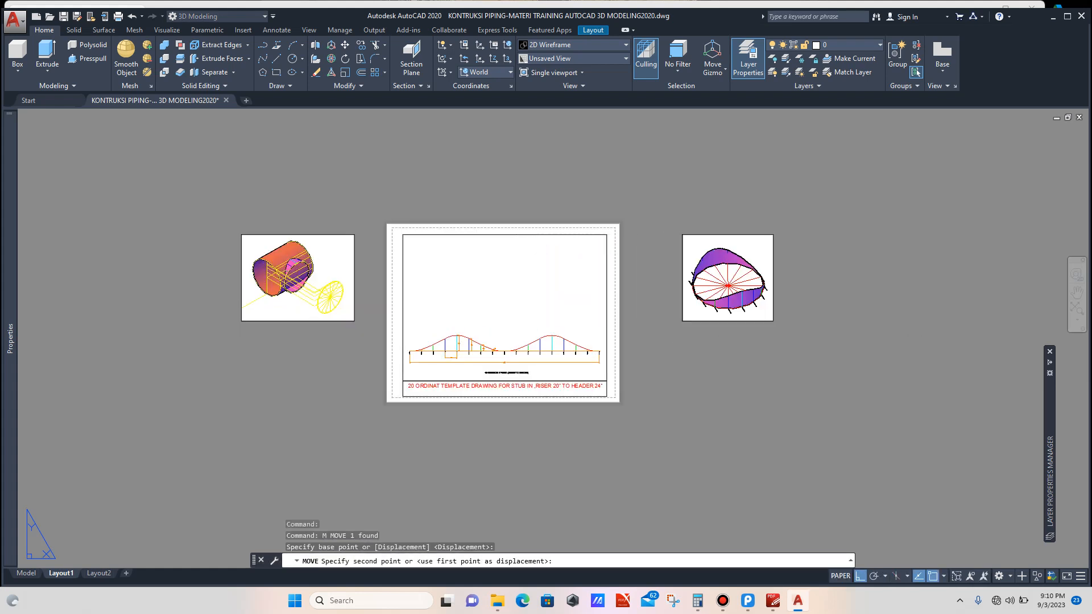
Step: Inside the main viewport, zoom and pan the model so the curve profile fills the sheet, then return to paper space
{"action": "scroll", "coordinate": [573, 373], "scroll_direction": "up", "scroll_amount": 2}
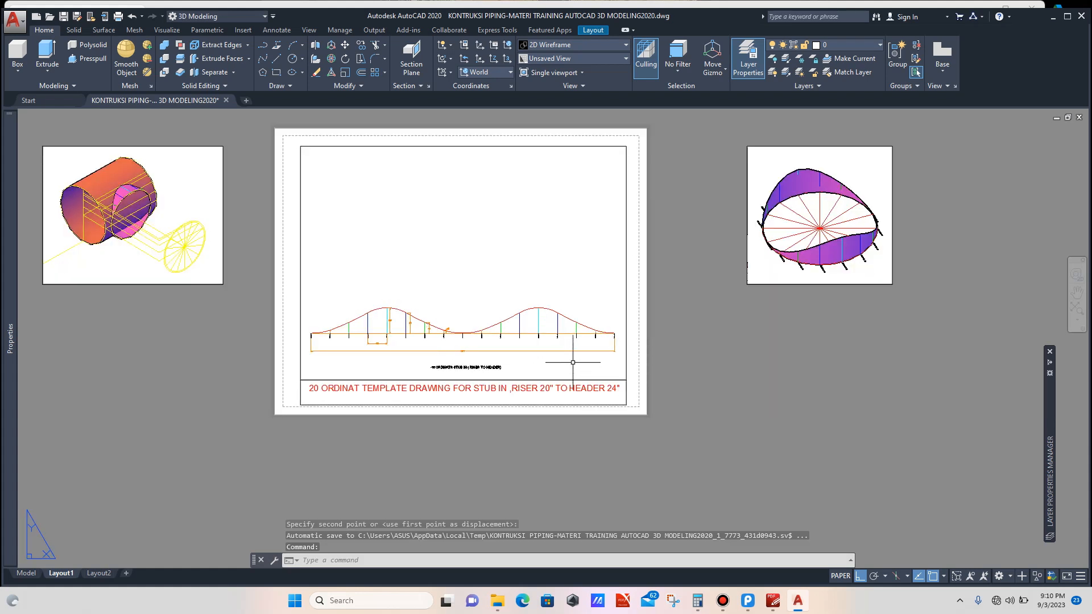
{"action": "double_click", "coordinate": [546, 293]}
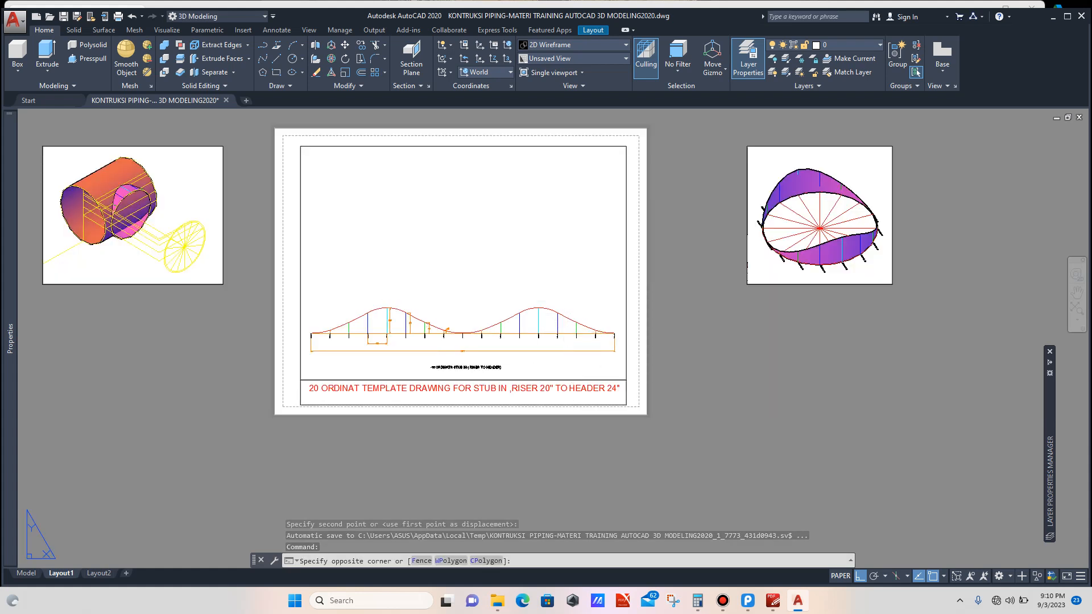
{"action": "scroll", "coordinate": [507, 297], "scroll_direction": "down", "scroll_amount": 4}
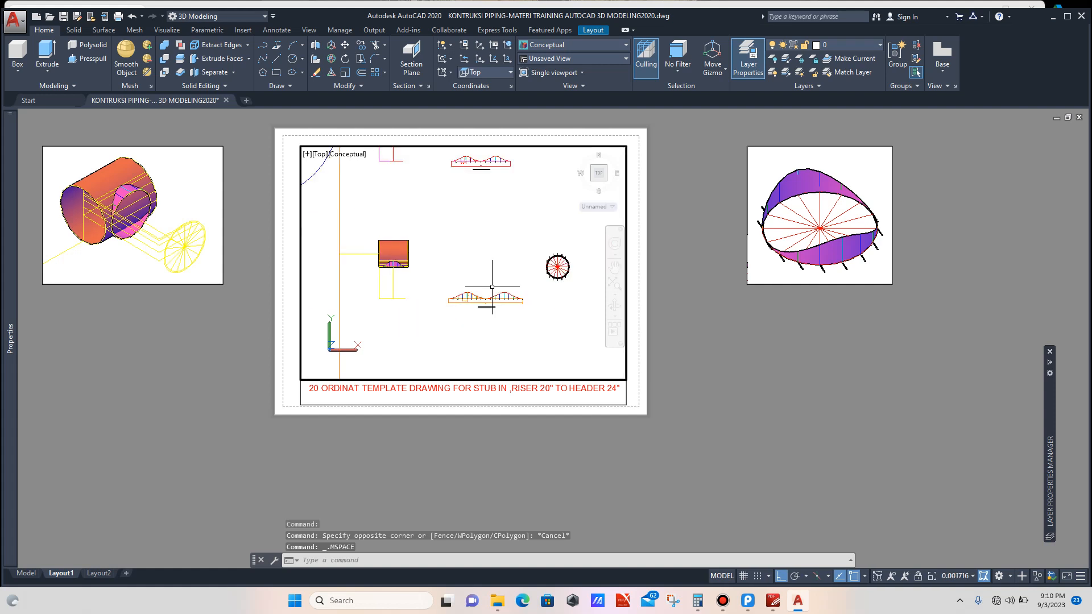
{"action": "scroll", "coordinate": [490, 284], "scroll_direction": "down", "scroll_amount": 2}
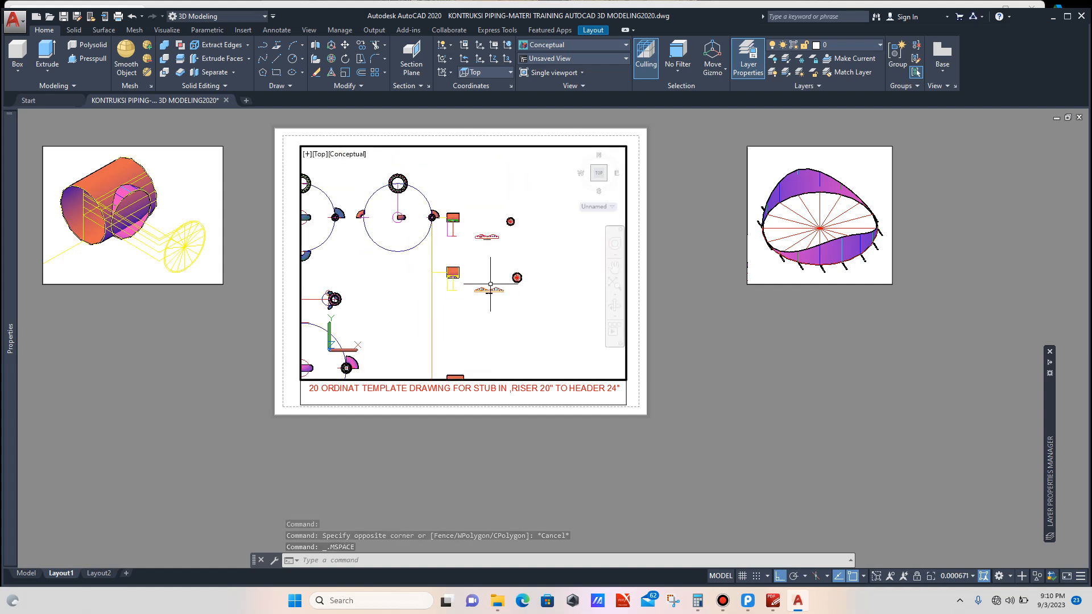
{"action": "scroll", "coordinate": [489, 283], "scroll_direction": "down", "scroll_amount": 4}
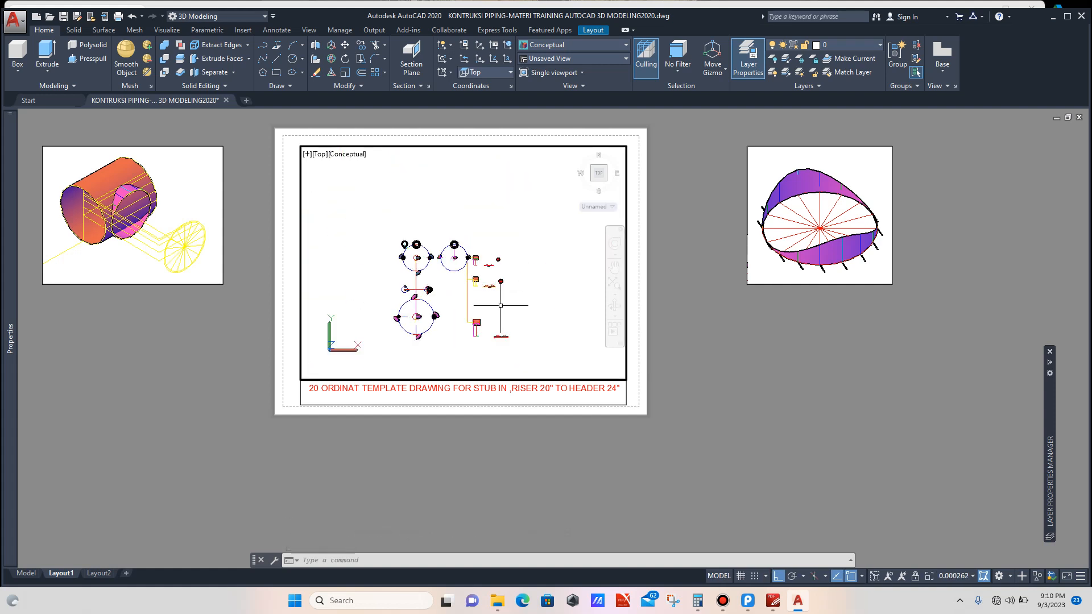
{"action": "scroll", "coordinate": [483, 327], "scroll_direction": "up", "scroll_amount": 12}
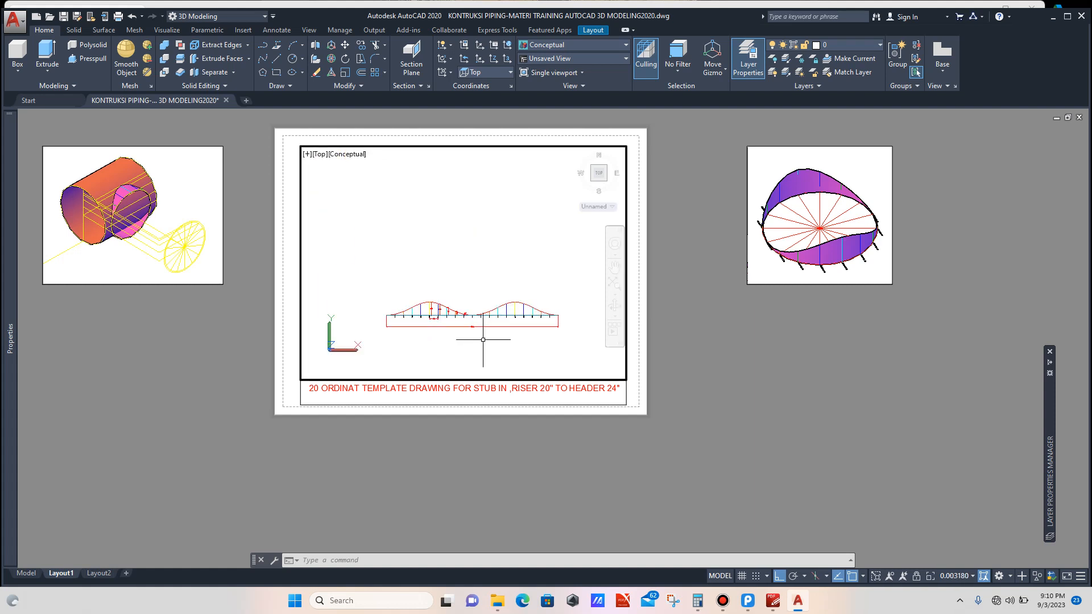
{"action": "scroll", "coordinate": [482, 326], "scroll_direction": "up", "scroll_amount": 2}
{"action": "scroll", "coordinate": [482, 323], "scroll_direction": "down", "scroll_amount": 2}
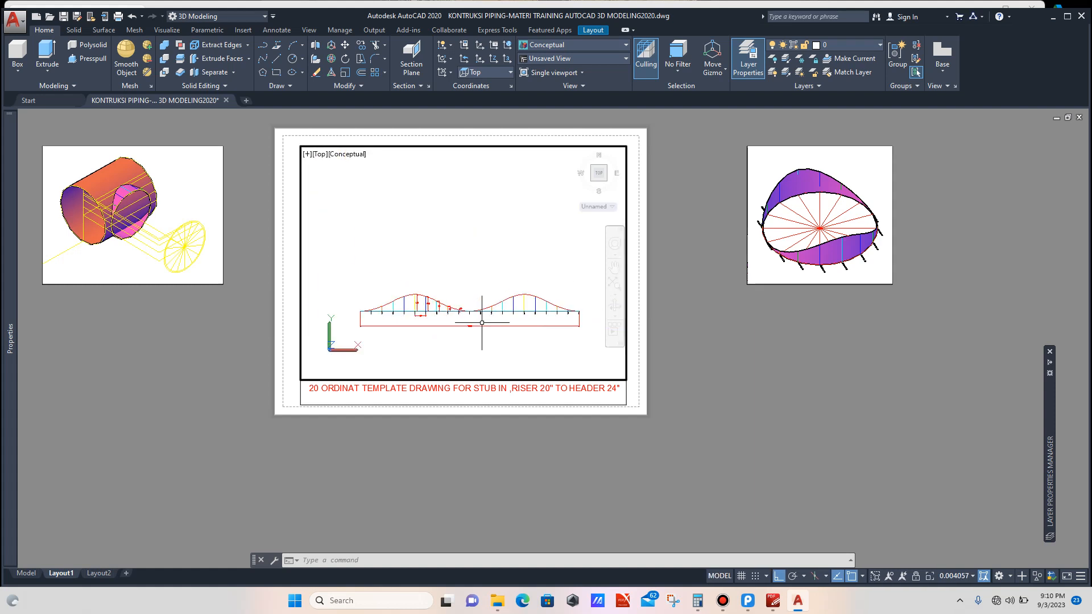
{"action": "scroll", "coordinate": [482, 323], "scroll_direction": "up", "scroll_amount": 2}
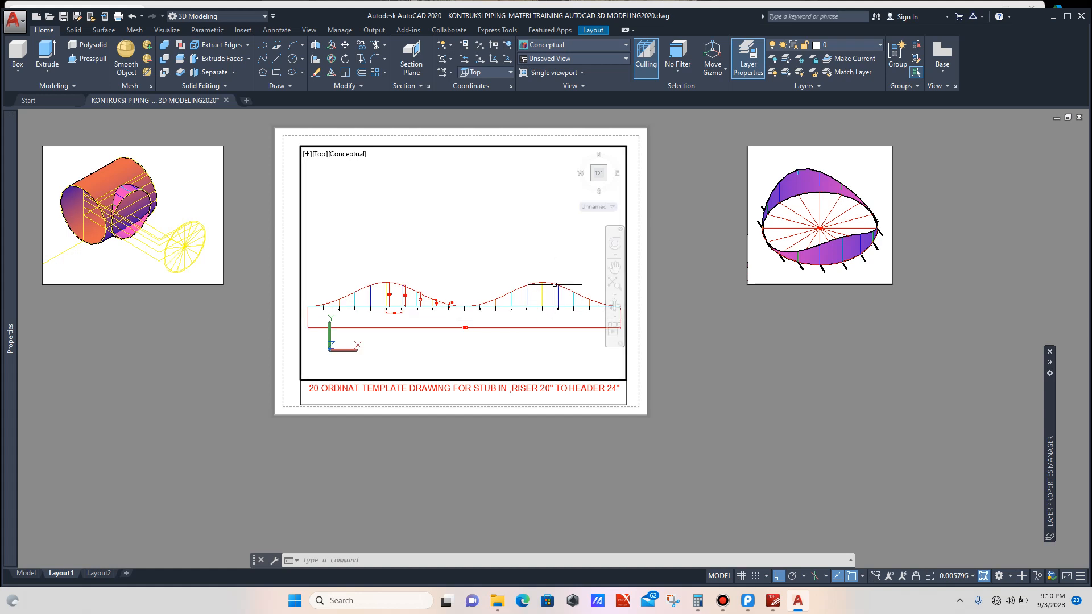
{"action": "left_click", "coordinate": [614, 267]}
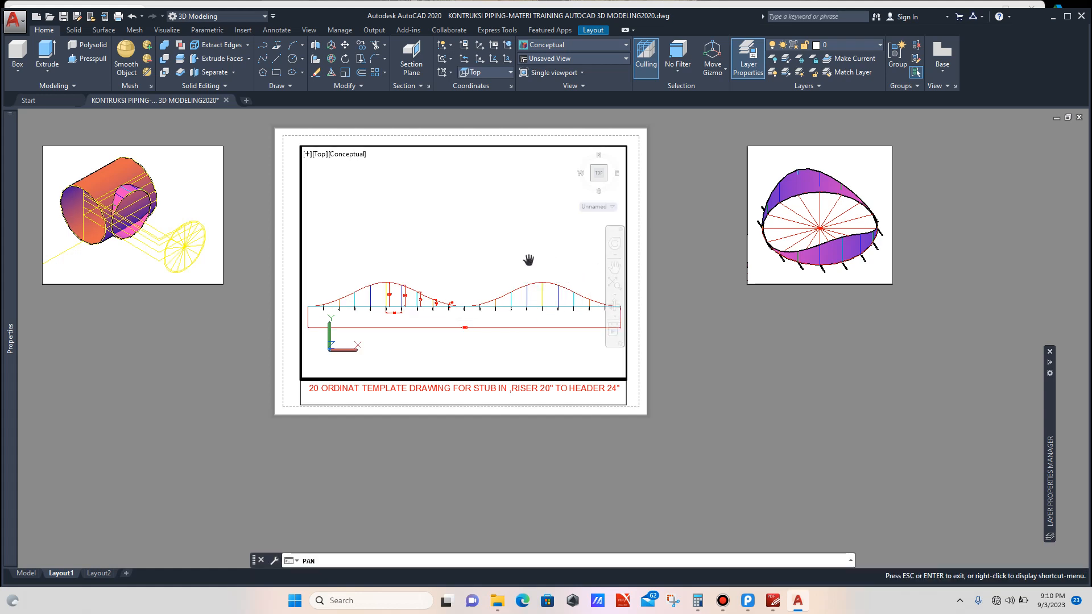
{"action": "left_click_drag", "start_coordinate": [527, 260], "coordinate": [528, 285]}
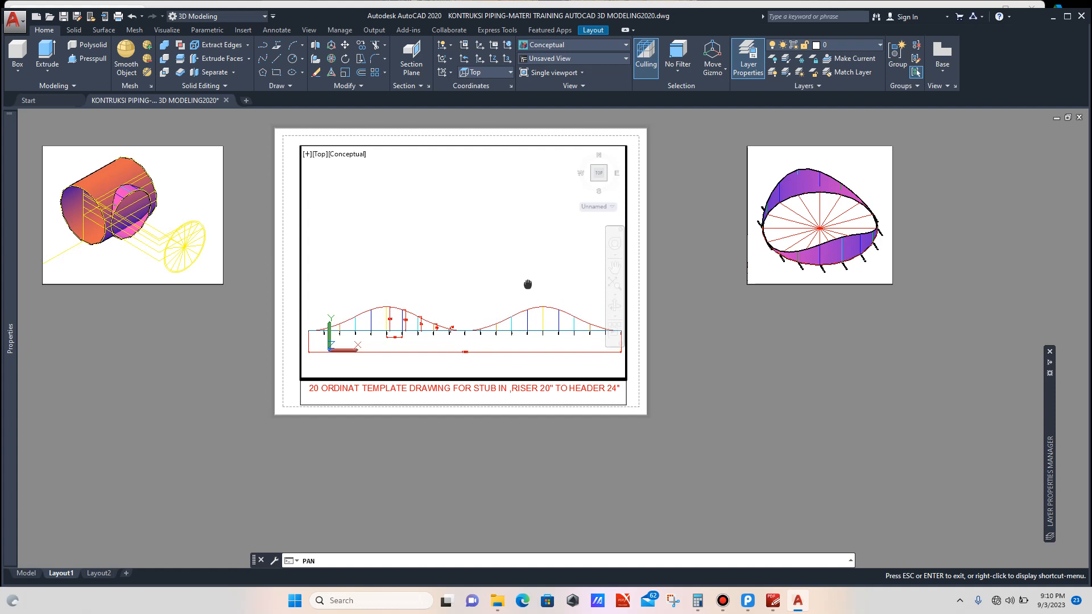
{"action": "key", "text": "Escape"}
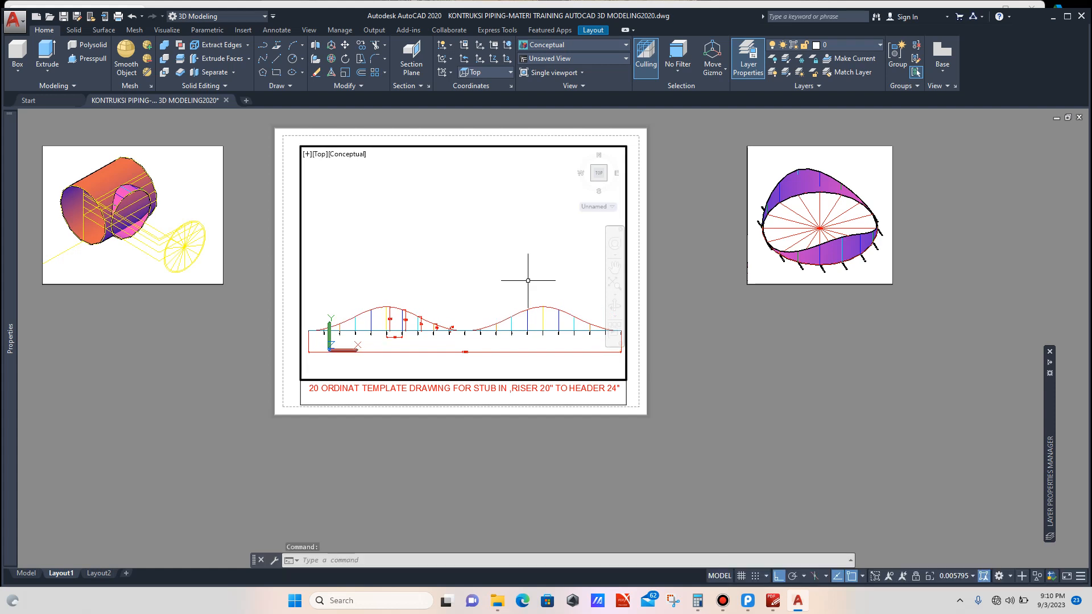
{"action": "double_click", "coordinate": [678, 315]}
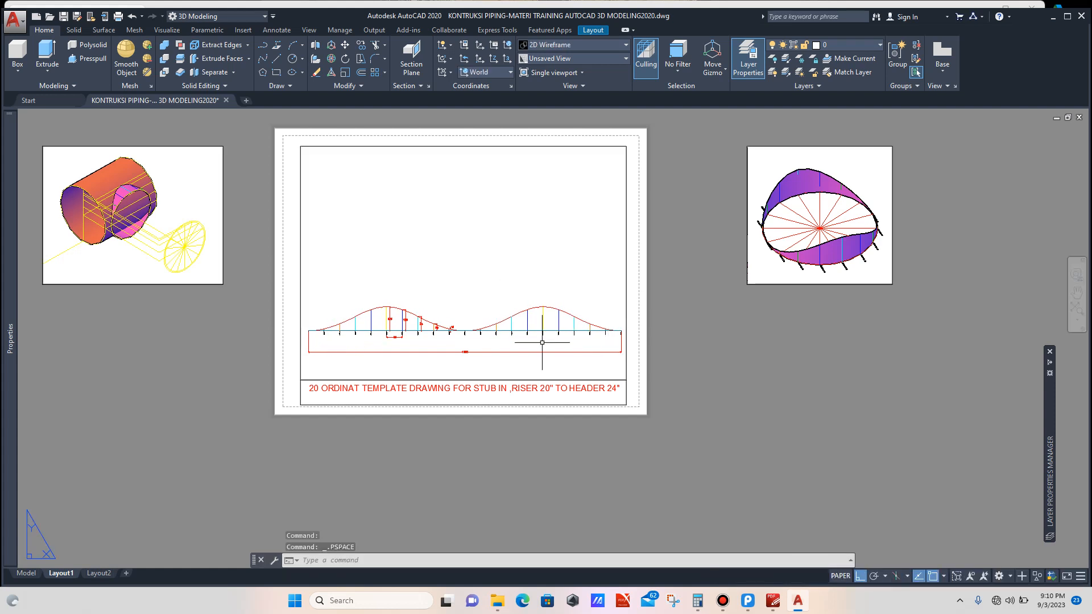
Step: Zoom in on the dimensioned curve profile on the sheet to inspect it, then zoom back out
{"action": "scroll", "coordinate": [504, 351], "scroll_direction": "up", "scroll_amount": 6}
{"action": "scroll", "coordinate": [433, 334], "scroll_direction": "down", "scroll_amount": 5}
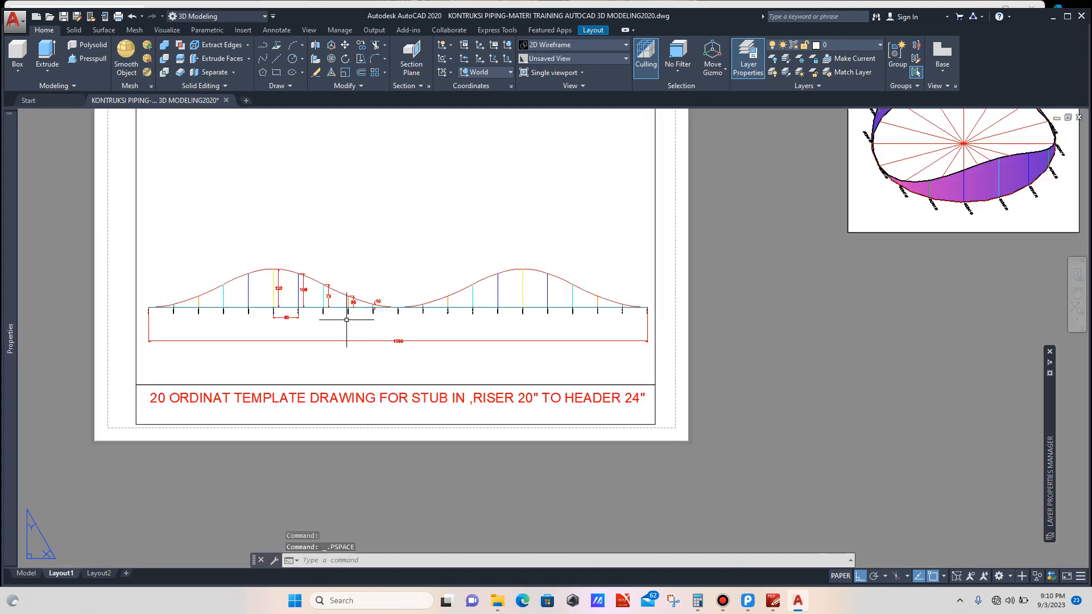
{"action": "scroll", "coordinate": [341, 311], "scroll_direction": "up", "scroll_amount": 2}
{"action": "scroll", "coordinate": [353, 312], "scroll_direction": "down", "scroll_amount": 2}
{"action": "scroll", "coordinate": [357, 312], "scroll_direction": "down", "scroll_amount": 2}
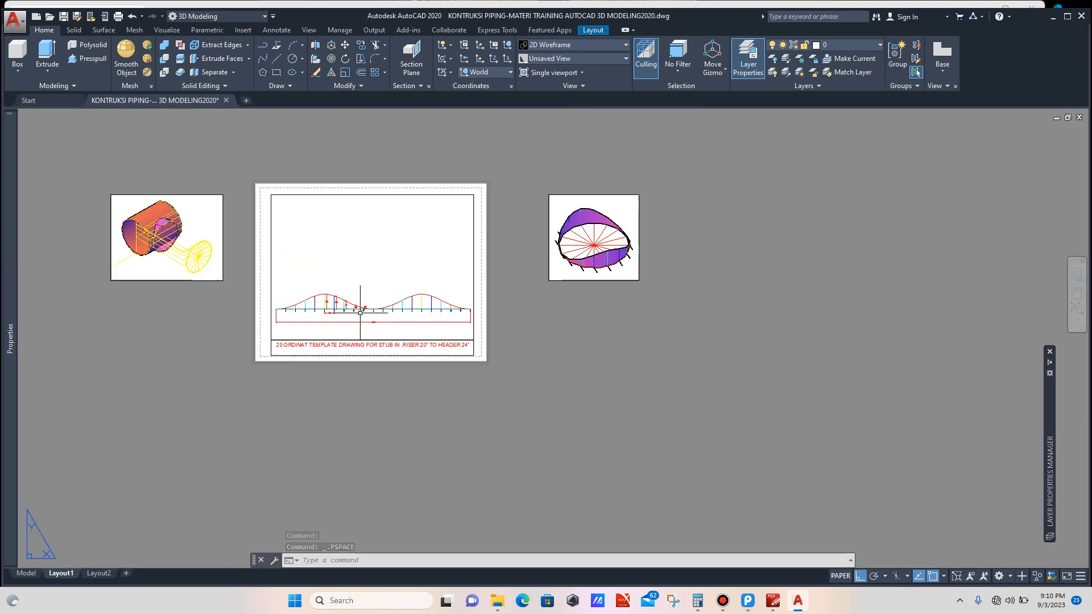
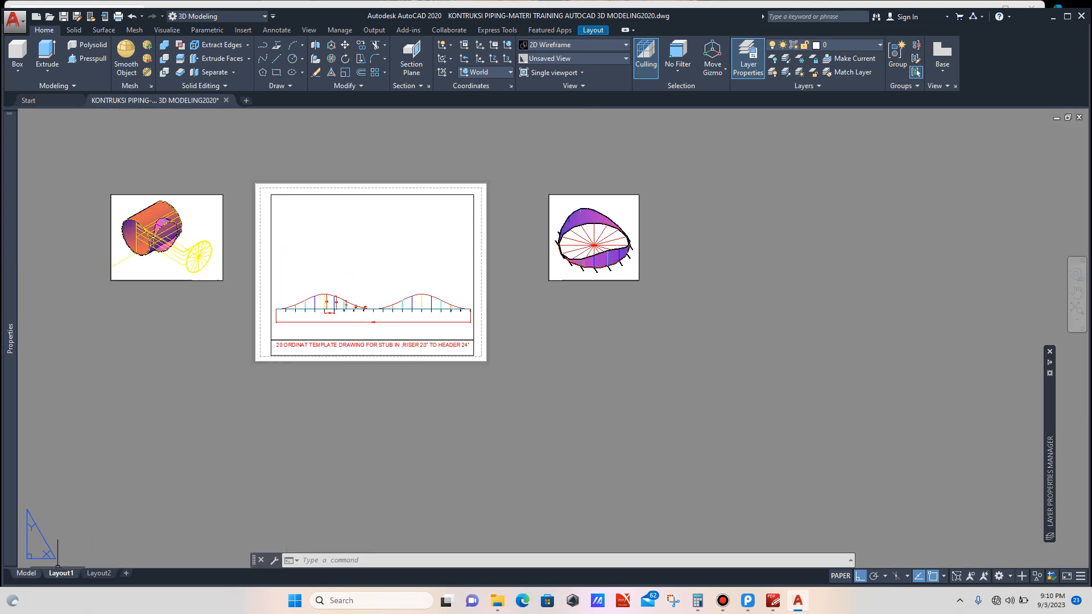
Step: In model space, copy the 16 0RDINATS STUB IN ( RISER TO HEADER) label to just below the red curve profile
{"action": "left_click", "coordinate": [26, 573]}
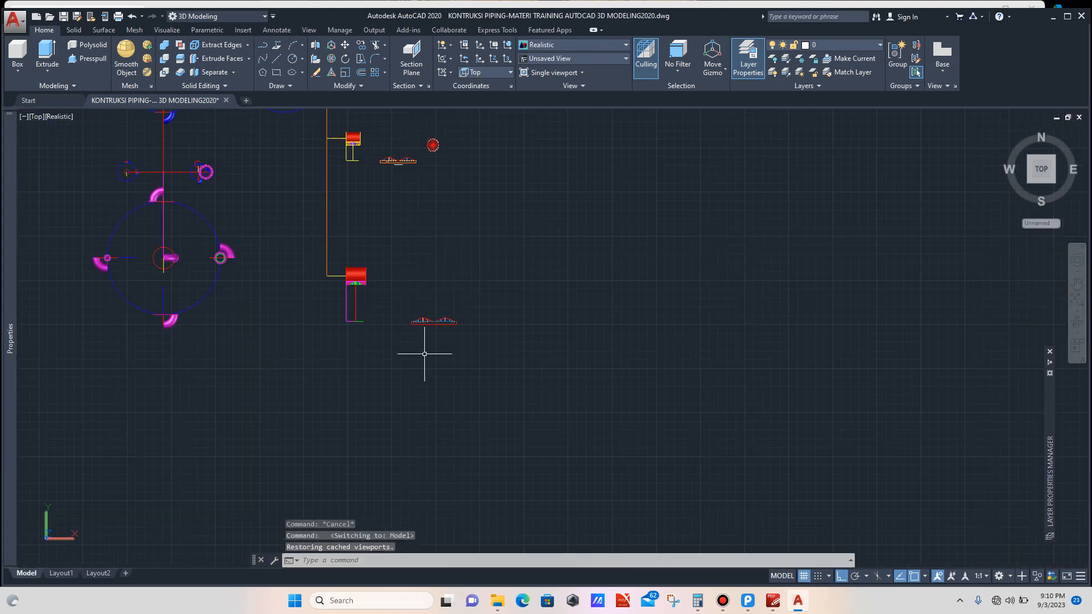
{"action": "scroll", "coordinate": [424, 351], "scroll_direction": "down", "scroll_amount": 2}
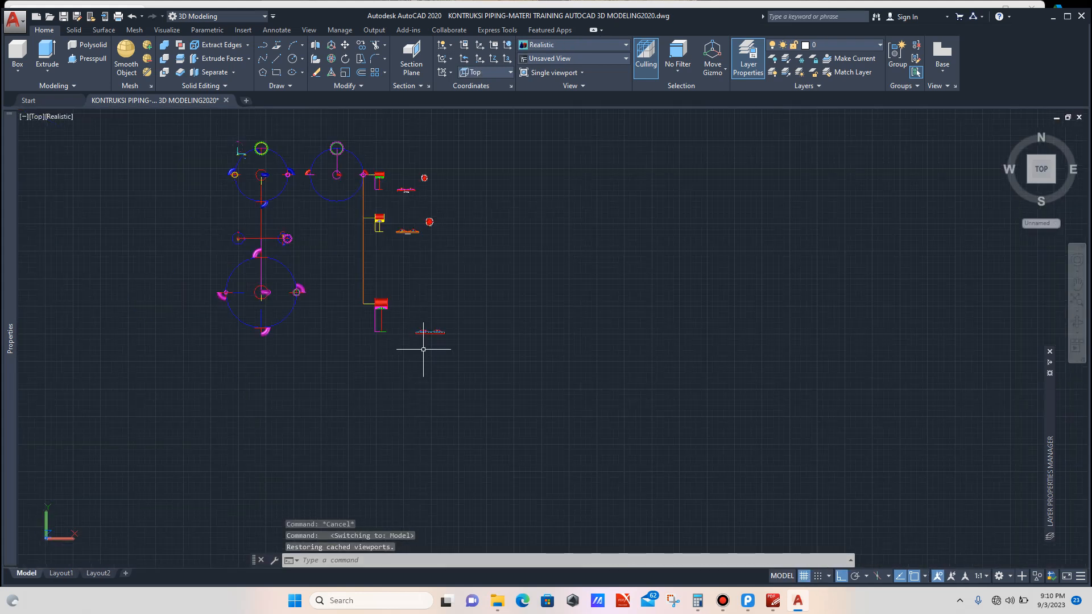
{"action": "scroll", "coordinate": [406, 230], "scroll_direction": "up", "scroll_amount": 8}
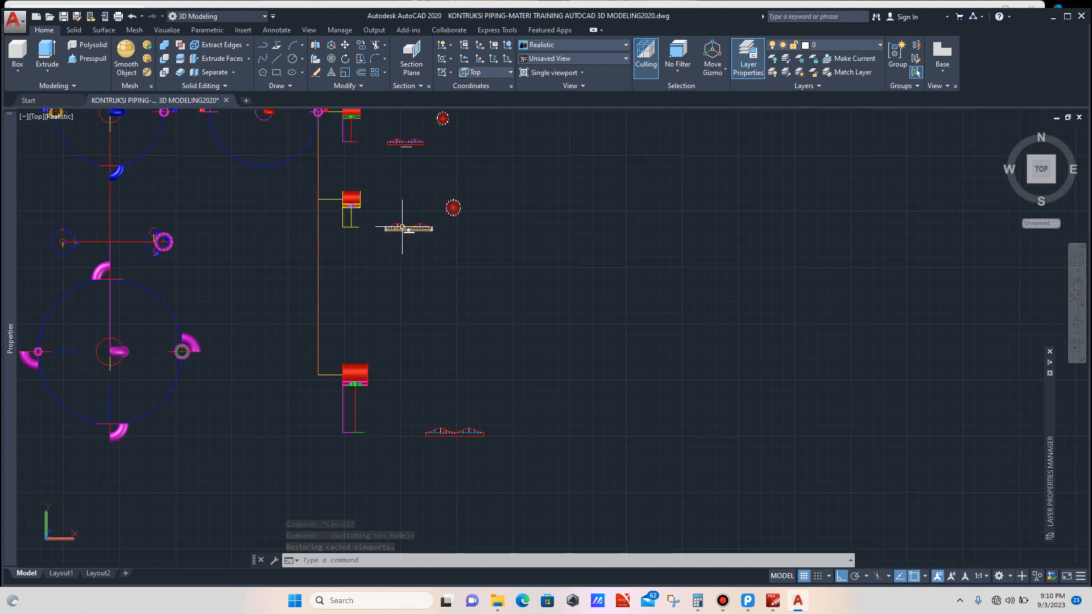
{"action": "scroll", "coordinate": [414, 239], "scroll_direction": "up", "scroll_amount": 9}
{"action": "left_click", "coordinate": [467, 247]}
{"action": "left_click", "coordinate": [437, 295]}
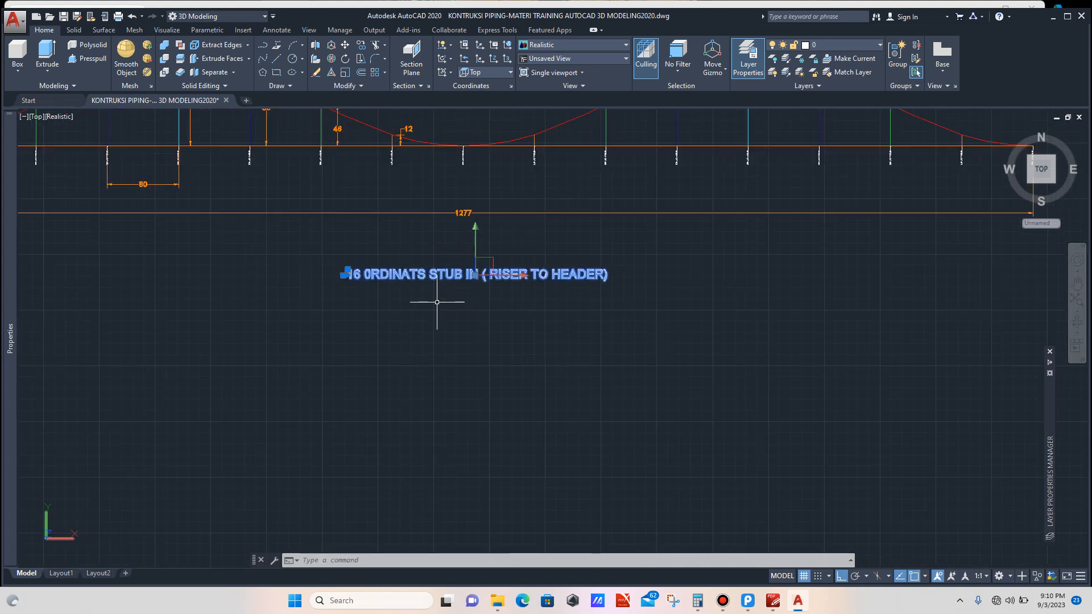
{"action": "type", "text": "co"}
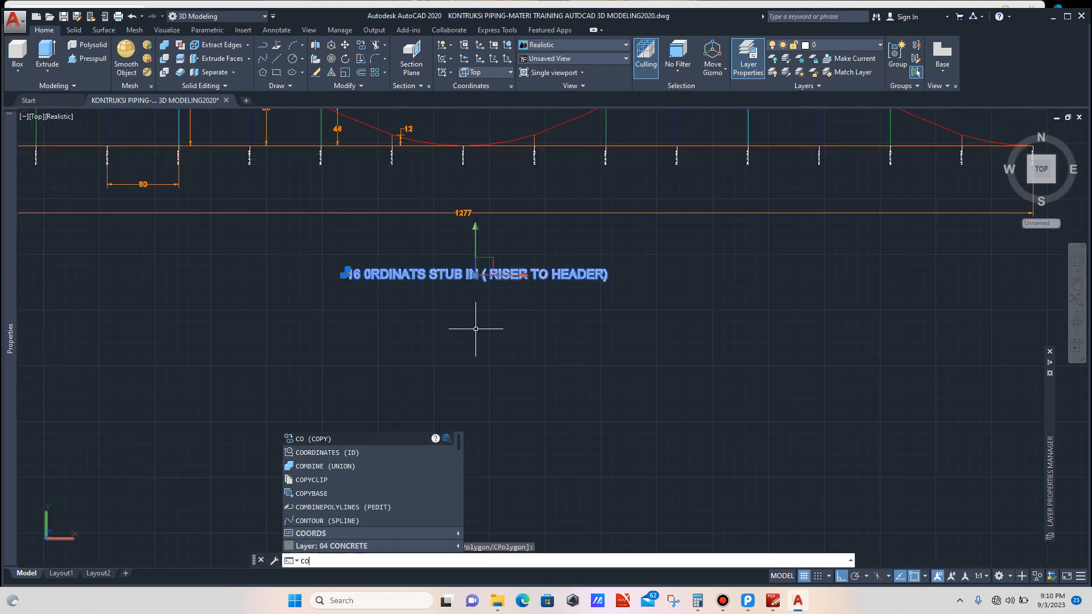
{"action": "key", "text": "Return"}
{"action": "scroll", "coordinate": [464, 256], "scroll_direction": "down", "scroll_amount": 3}
{"action": "scroll", "coordinate": [466, 208], "scroll_direction": "up", "scroll_amount": 5}
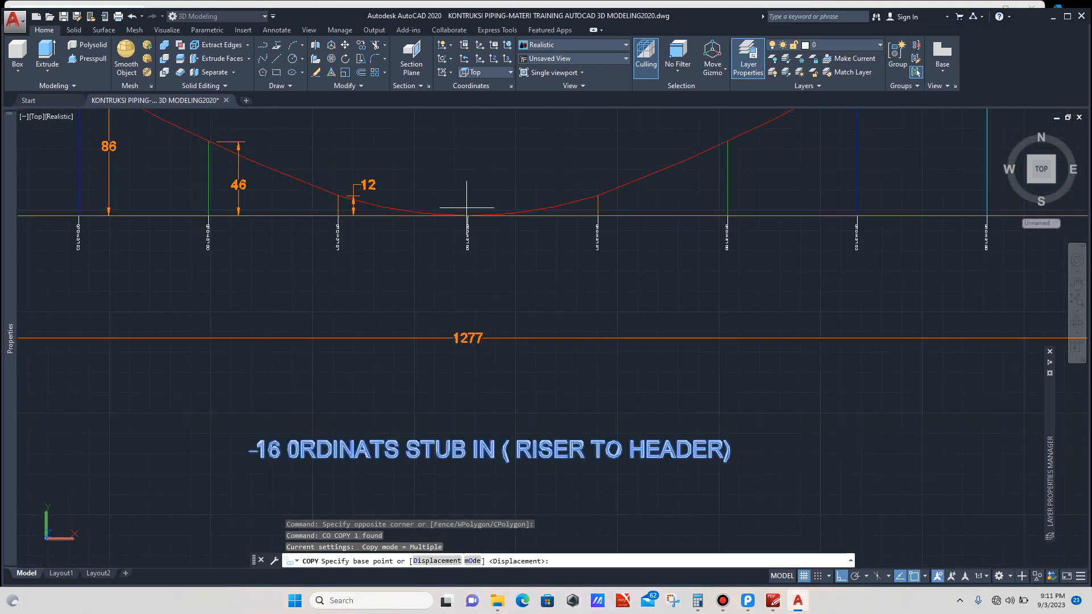
{"action": "left_click", "coordinate": [467, 215]}
{"action": "scroll", "coordinate": [476, 236], "scroll_direction": "down", "scroll_amount": 5}
{"action": "scroll", "coordinate": [463, 232], "scroll_direction": "up", "scroll_amount": 5}
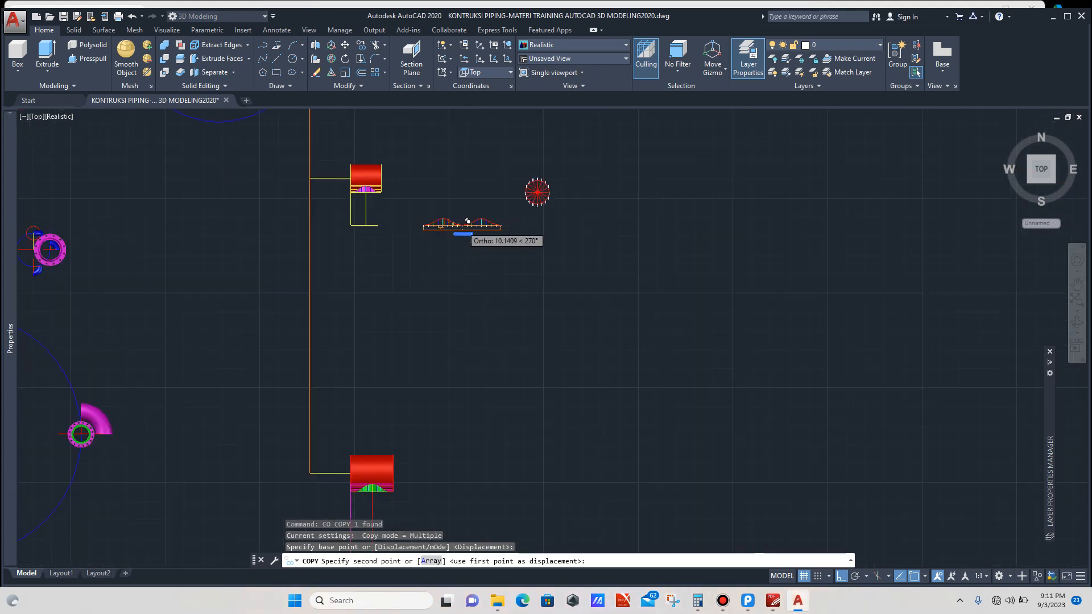
{"action": "scroll", "coordinate": [463, 230], "scroll_direction": "down", "scroll_amount": 2}
{"action": "scroll", "coordinate": [481, 347], "scroll_direction": "up", "scroll_amount": 8}
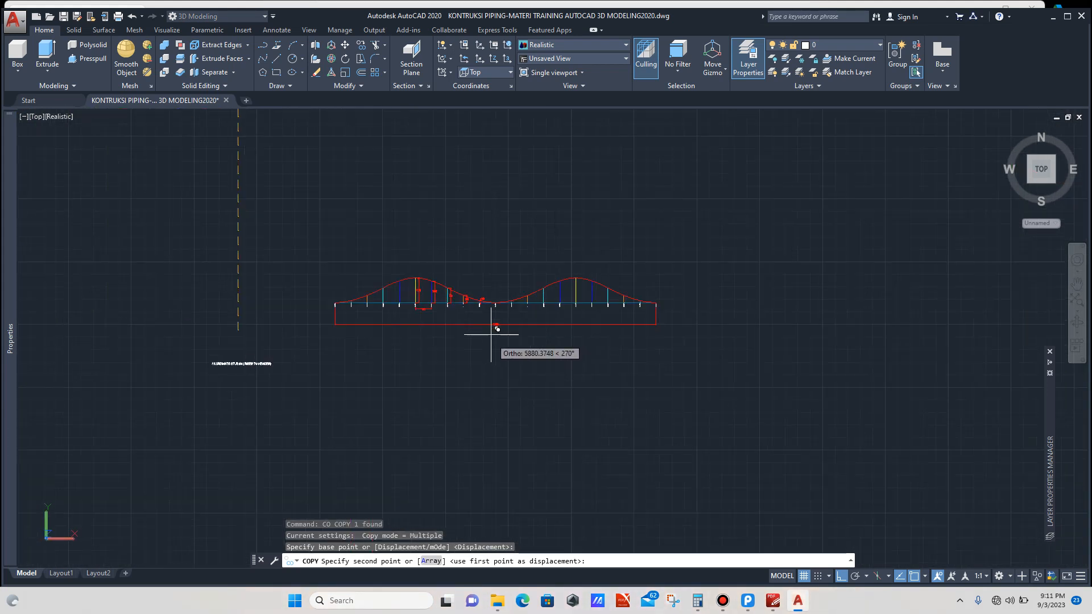
{"action": "scroll", "coordinate": [494, 251], "scroll_direction": "up", "scroll_amount": 6}
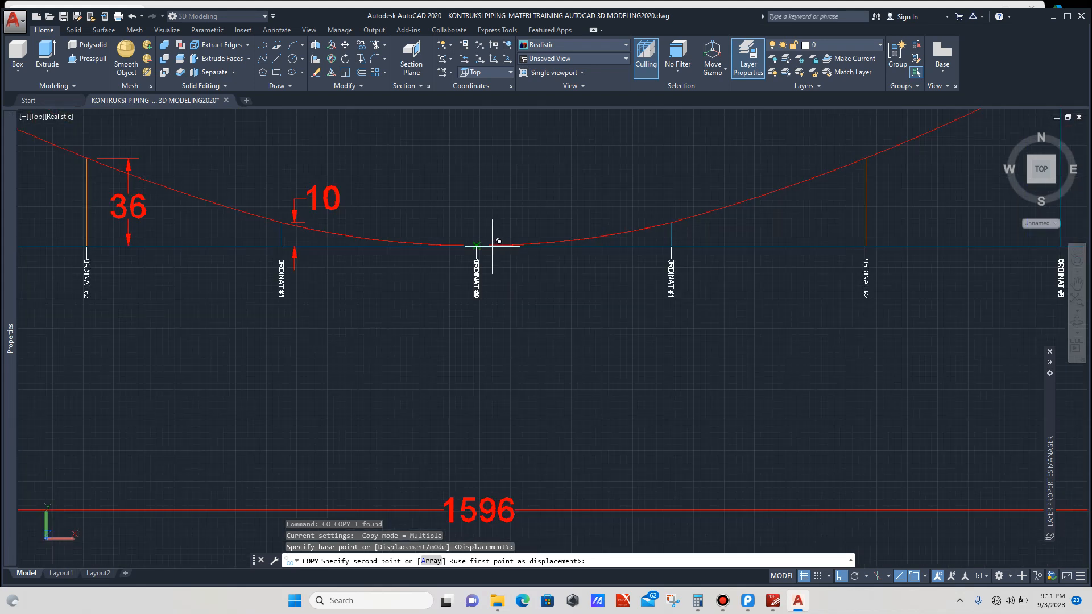
{"action": "left_click", "coordinate": [482, 240]}
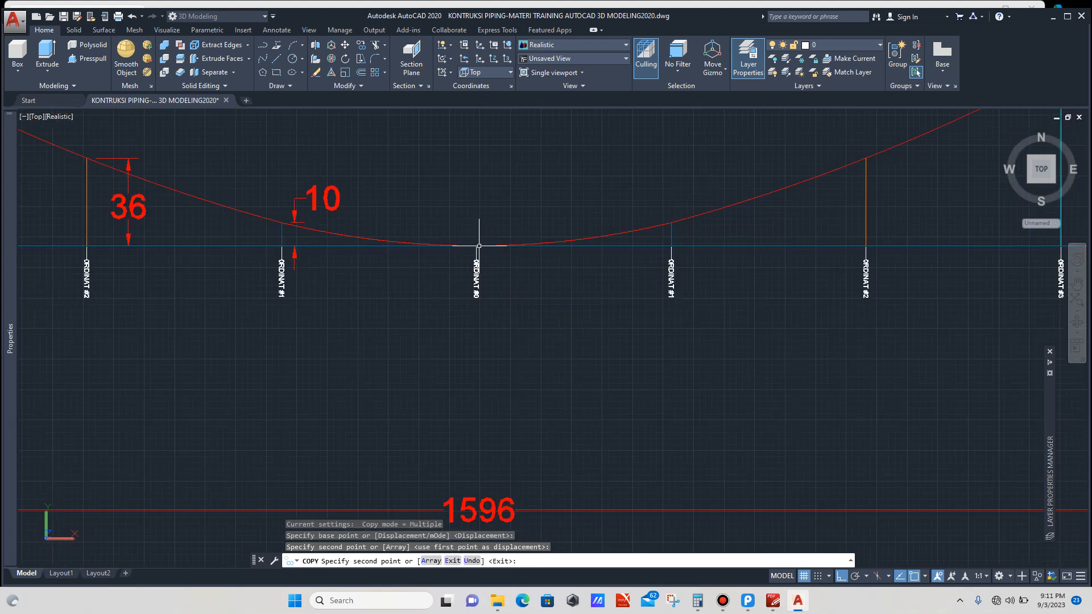
{"action": "key", "text": "Escape"}
{"action": "key", "text": "Escape"}
{"action": "scroll", "coordinate": [474, 218], "scroll_direction": "down", "scroll_amount": 6}
{"action": "scroll", "coordinate": [425, 294], "scroll_direction": "up", "scroll_amount": 5}
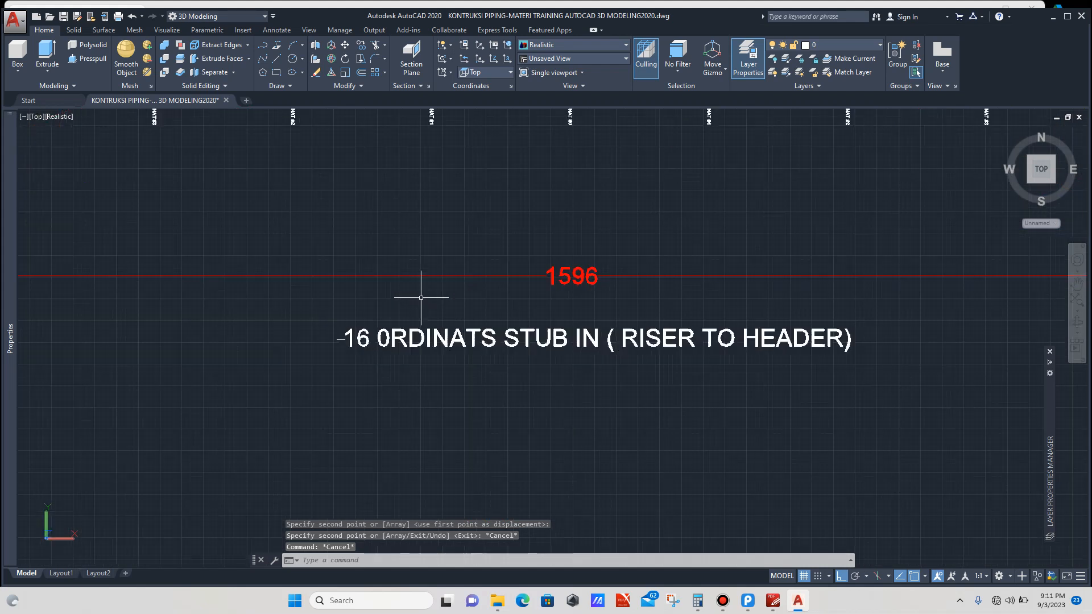
{"action": "left_click", "coordinate": [431, 302]}
{"action": "left_click", "coordinate": [405, 348]}
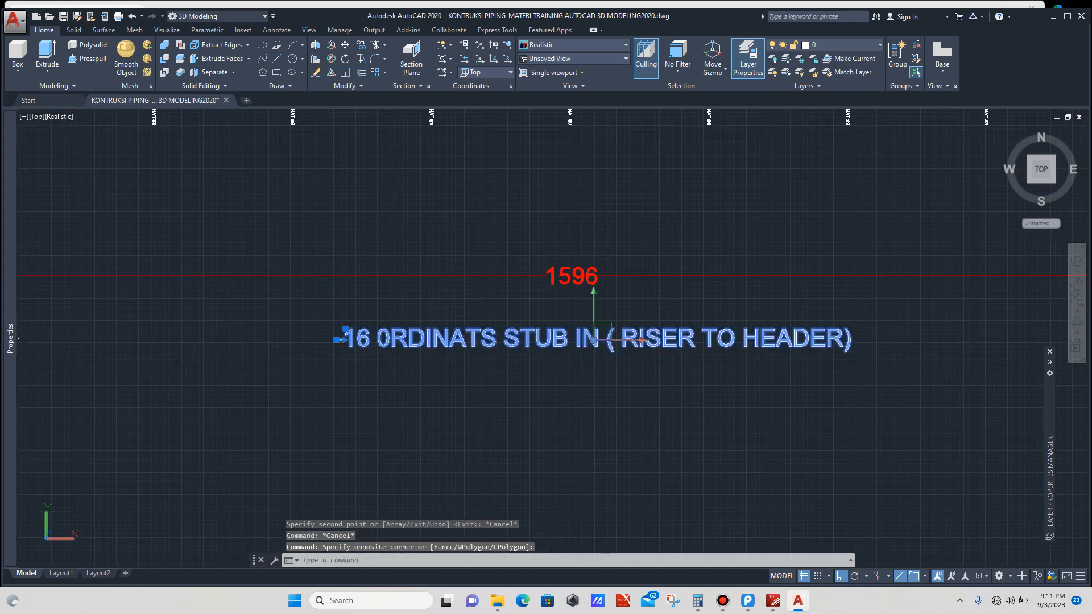
{"action": "mouse_move", "coordinate": [11, 337]}
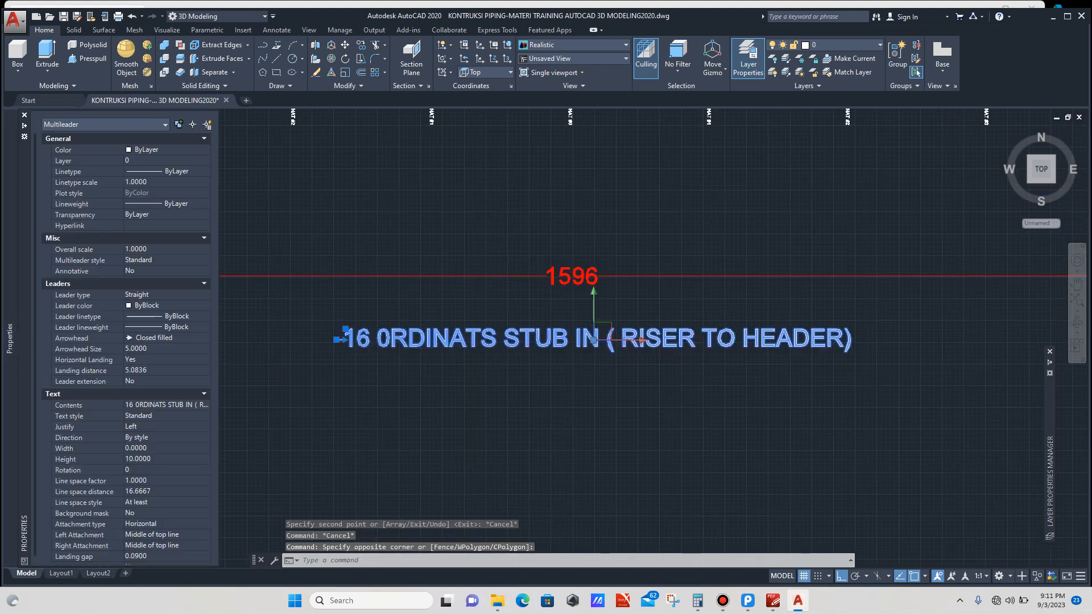
{"action": "left_click", "coordinate": [162, 406]}
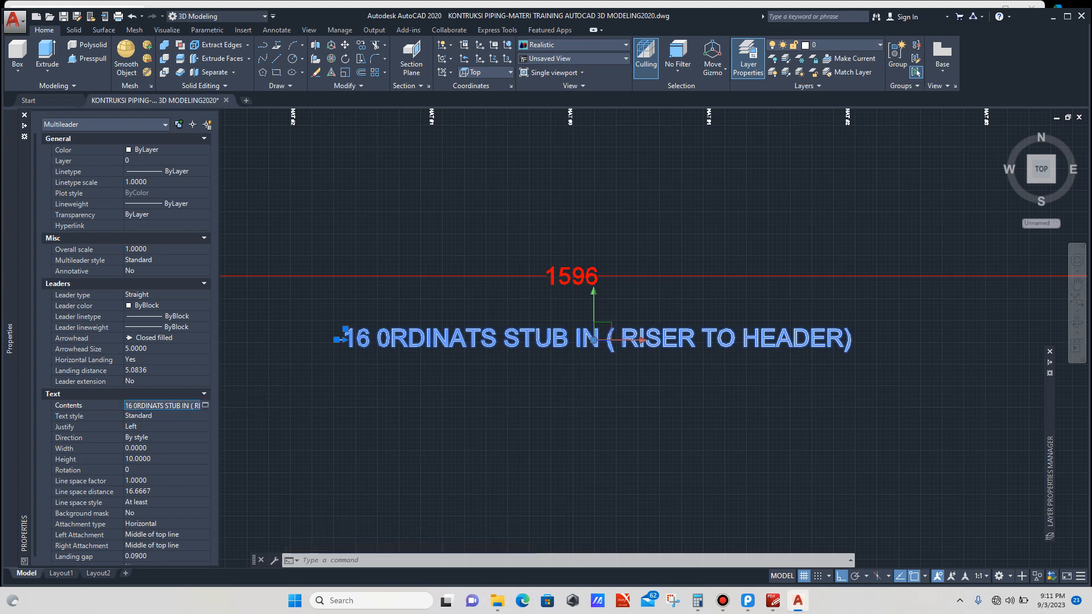
{"action": "left_click", "coordinate": [389, 330]}
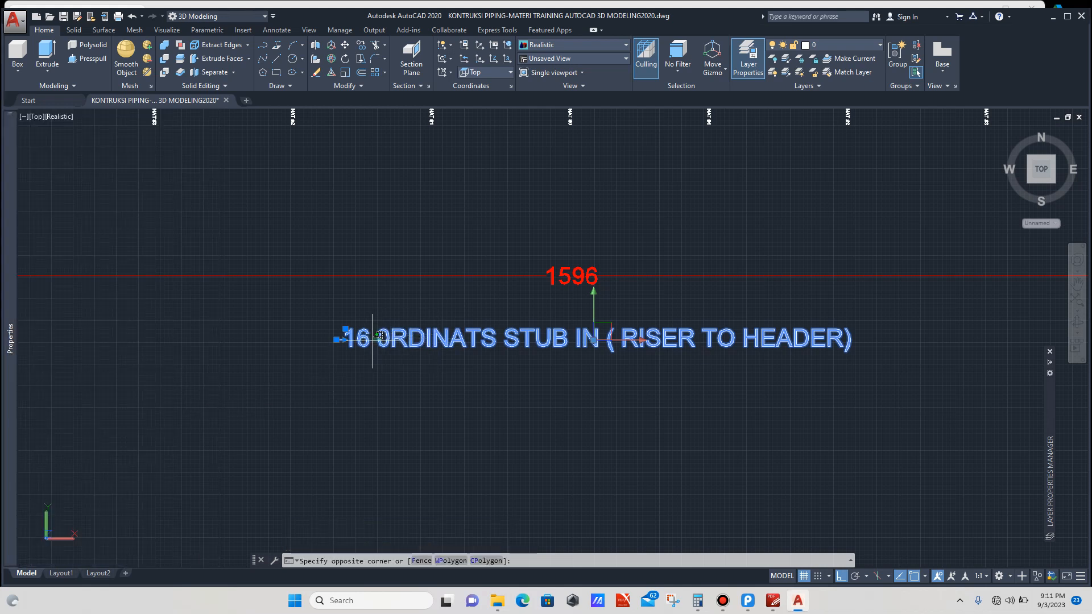
{"action": "key", "text": "Escape"}
Step: Edit the copied label's text so it reads 20 0RDINATS STUB IN ( RISER TO HEADER)
{"action": "double_click", "coordinate": [343, 340]}
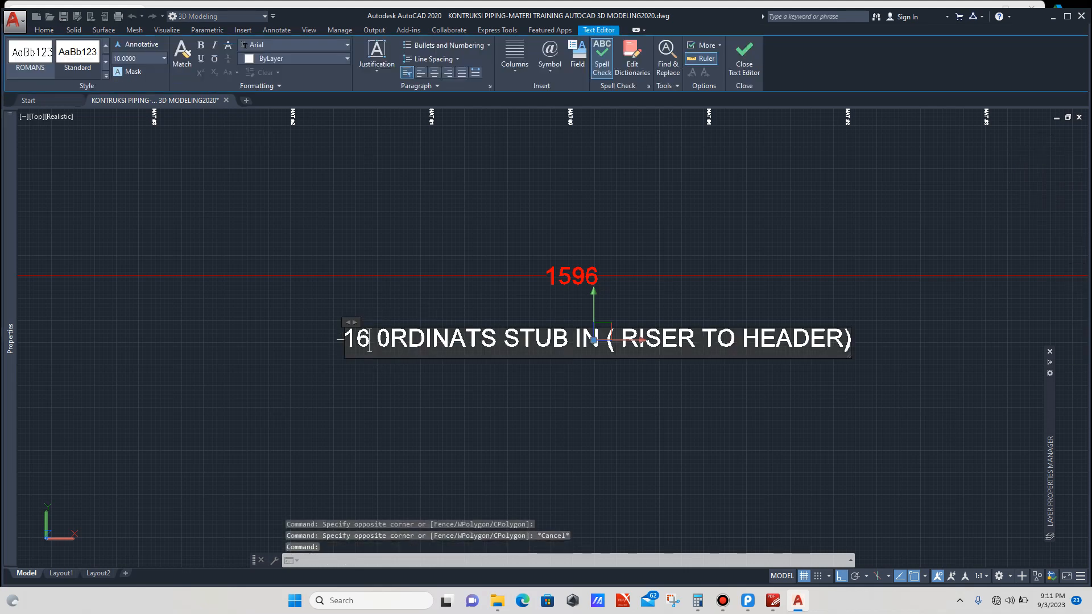
{"action": "key", "text": "BackSpace"}
{"action": "key", "text": "BackSpace"}
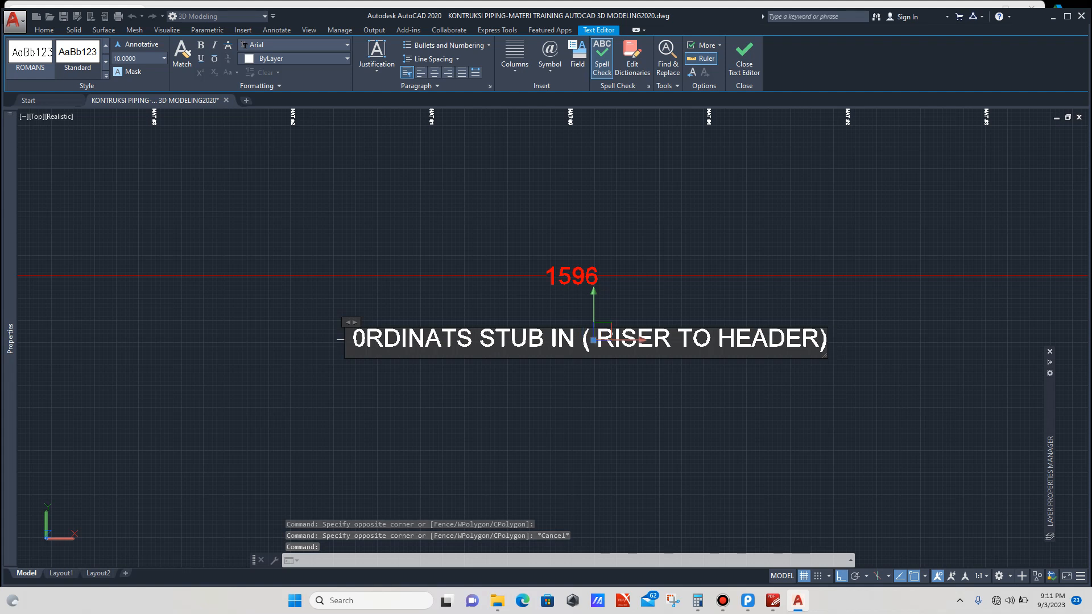
{"action": "type", "text": "20"}
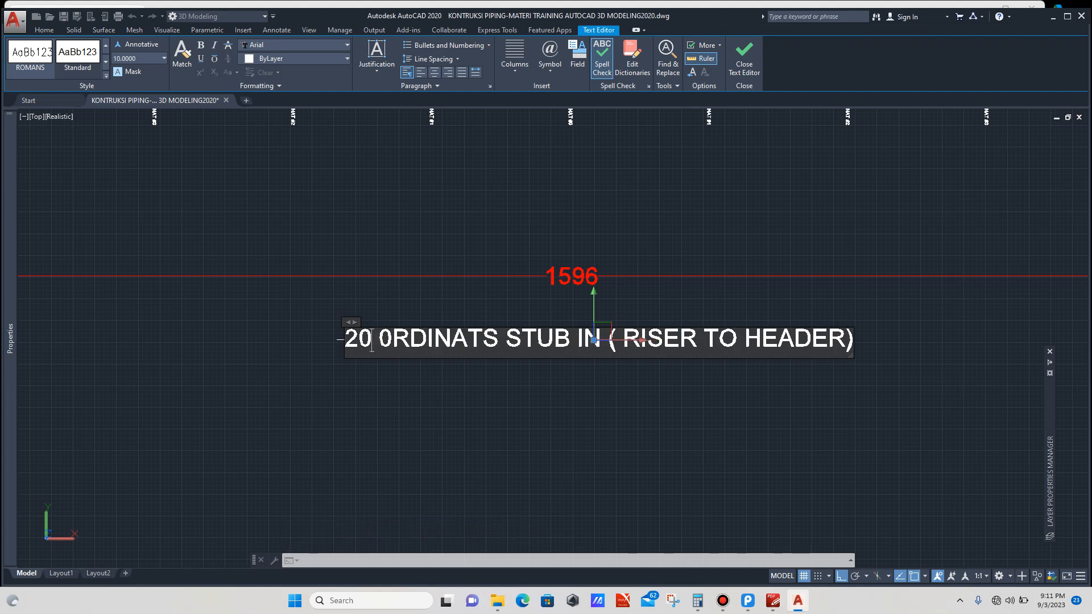
{"action": "left_click", "coordinate": [655, 417]}
{"action": "key", "text": "Escape"}
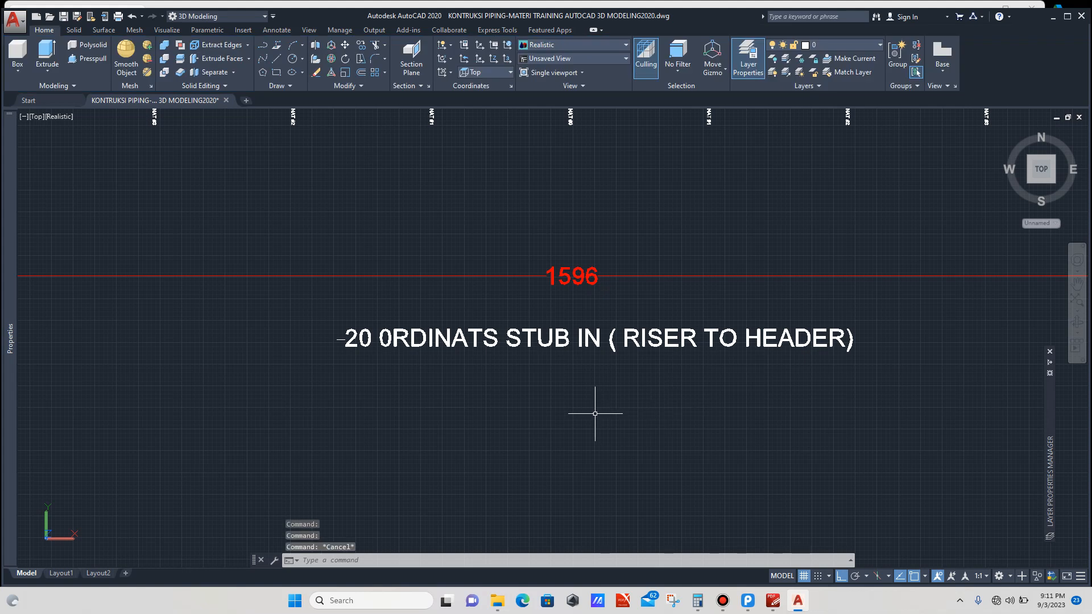
Step: Return to Layout1 and zoom around the sheet to inspect the labelled curve profile and the viewports
{"action": "scroll", "coordinate": [597, 407], "scroll_direction": "down", "scroll_amount": 8}
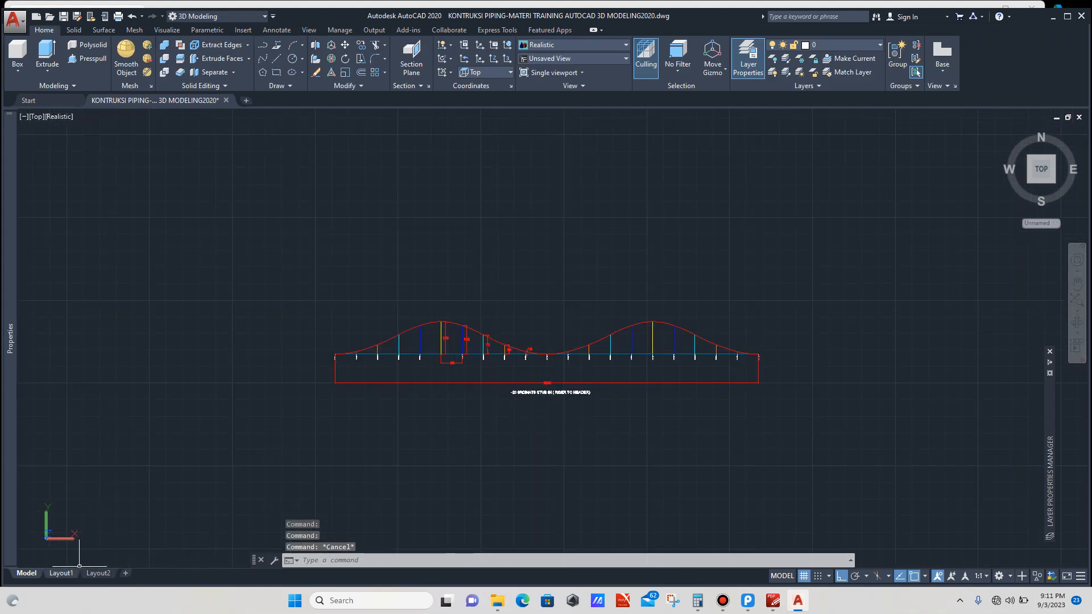
{"action": "left_click", "coordinate": [61, 573]}
{"action": "scroll", "coordinate": [364, 329], "scroll_direction": "up", "scroll_amount": 2}
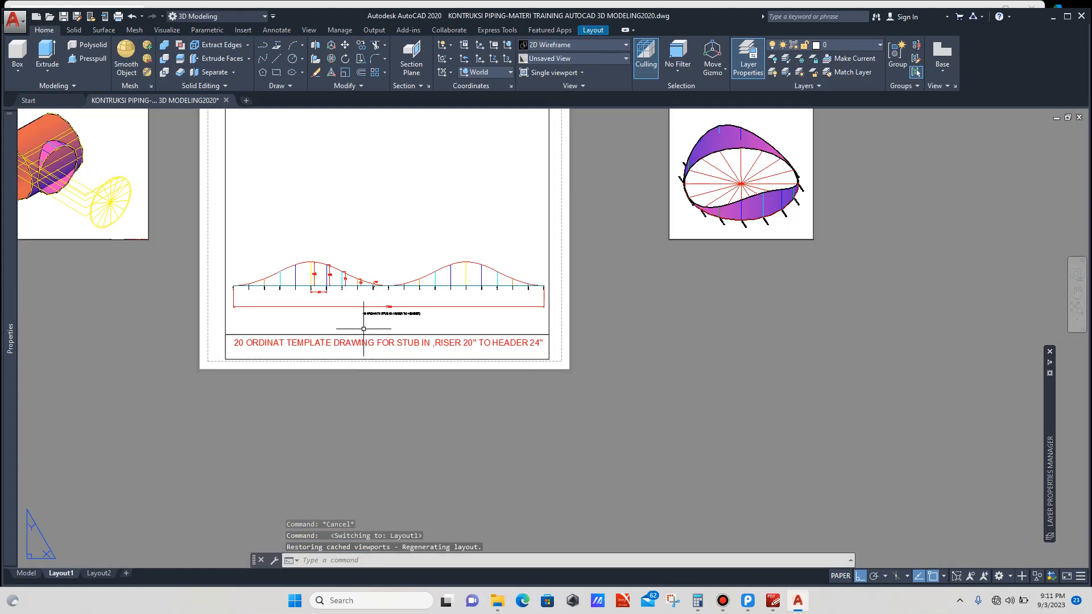
{"action": "scroll", "coordinate": [364, 329], "scroll_direction": "up", "scroll_amount": 5}
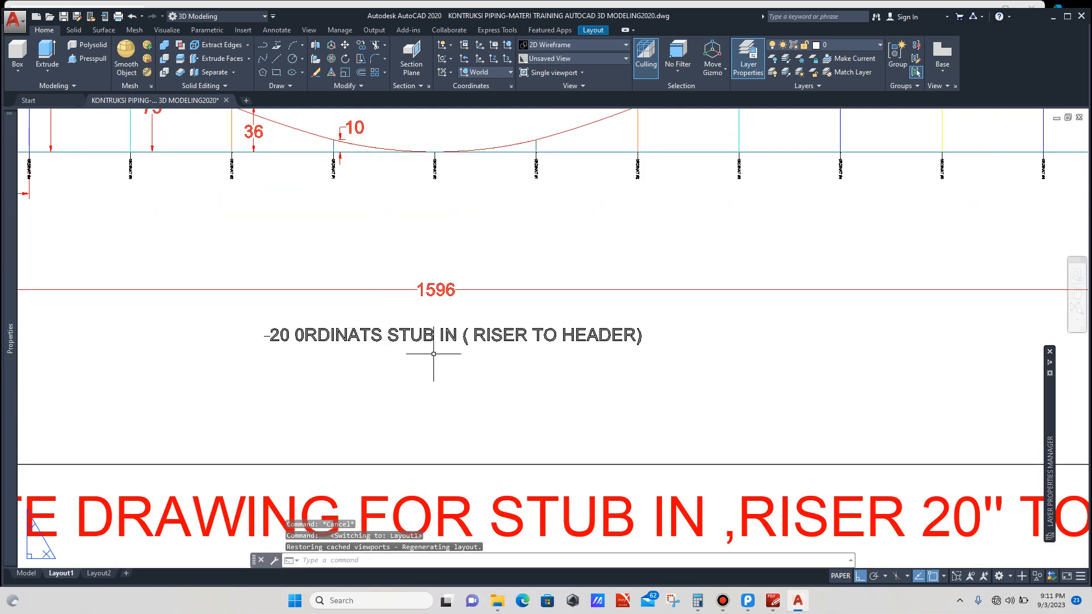
{"action": "scroll", "coordinate": [433, 354], "scroll_direction": "down", "scroll_amount": 4}
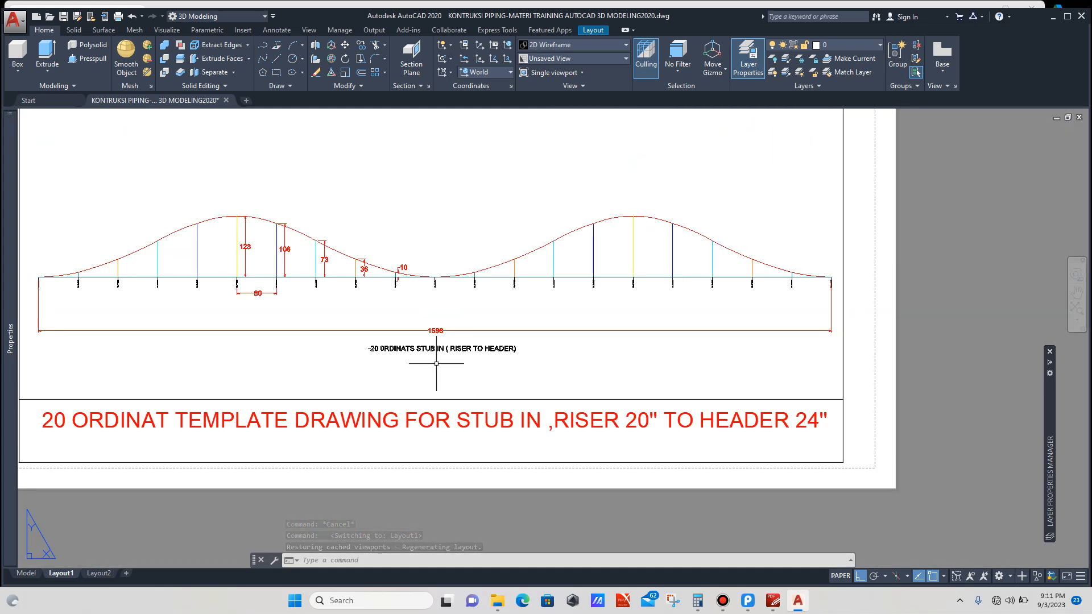
{"action": "scroll", "coordinate": [500, 354], "scroll_direction": "down", "scroll_amount": 4}
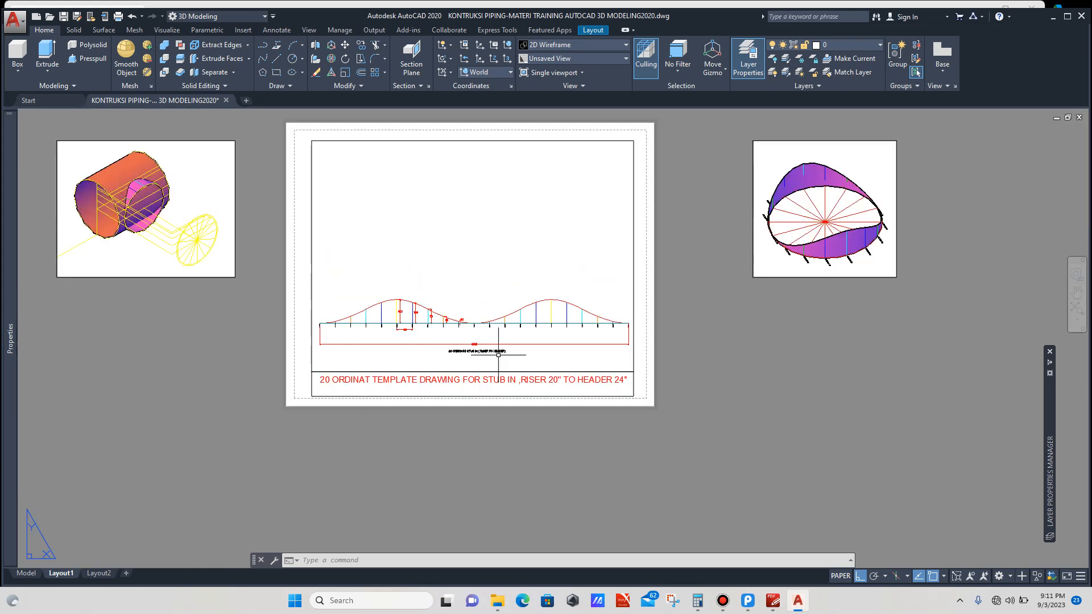
{"action": "scroll", "coordinate": [558, 385], "scroll_direction": "up", "scroll_amount": 4}
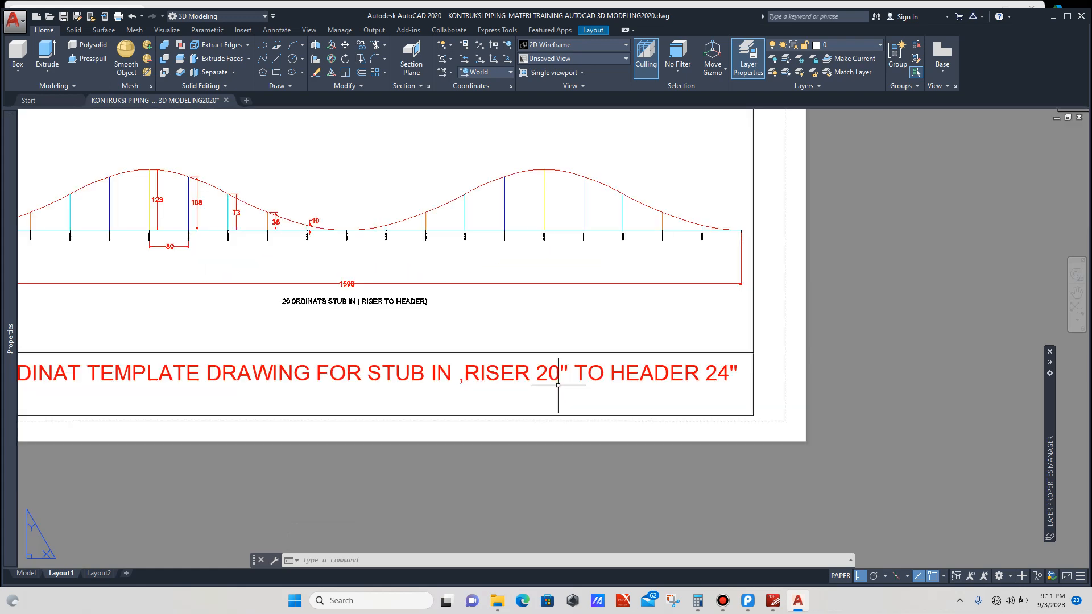
{"action": "scroll", "coordinate": [555, 380], "scroll_direction": "down", "scroll_amount": 5}
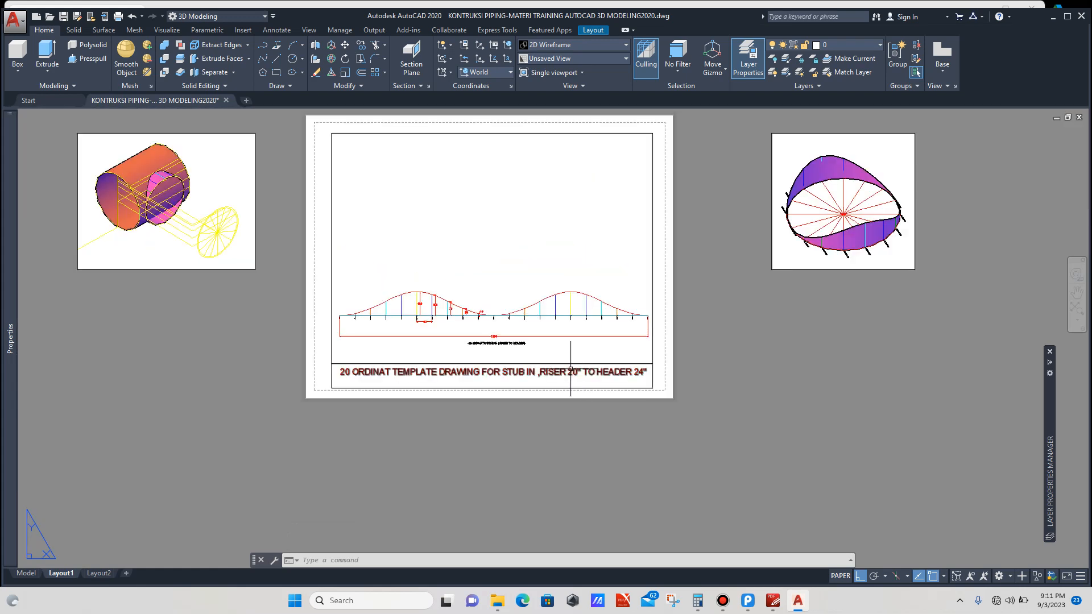
{"action": "scroll", "coordinate": [327, 266], "scroll_direction": "up", "scroll_amount": 2}
{"action": "scroll", "coordinate": [328, 266], "scroll_direction": "down", "scroll_amount": 2}
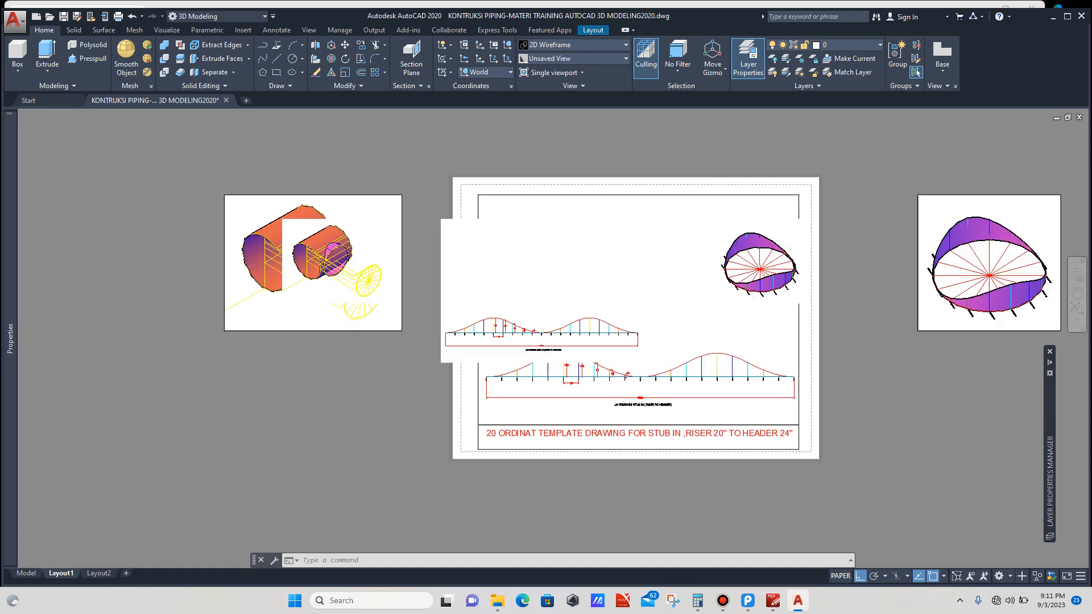
{"action": "scroll", "coordinate": [346, 246], "scroll_direction": "up", "scroll_amount": 4}
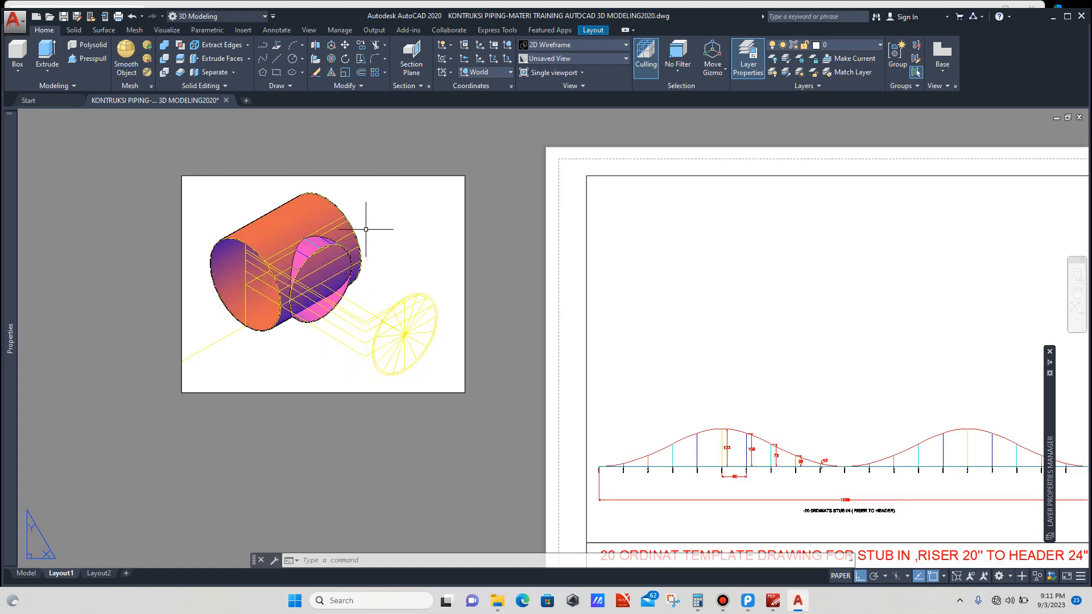
{"action": "scroll", "coordinate": [371, 225], "scroll_direction": "down", "scroll_amount": 2}
{"action": "scroll", "coordinate": [379, 220], "scroll_direction": "up", "scroll_amount": 2}
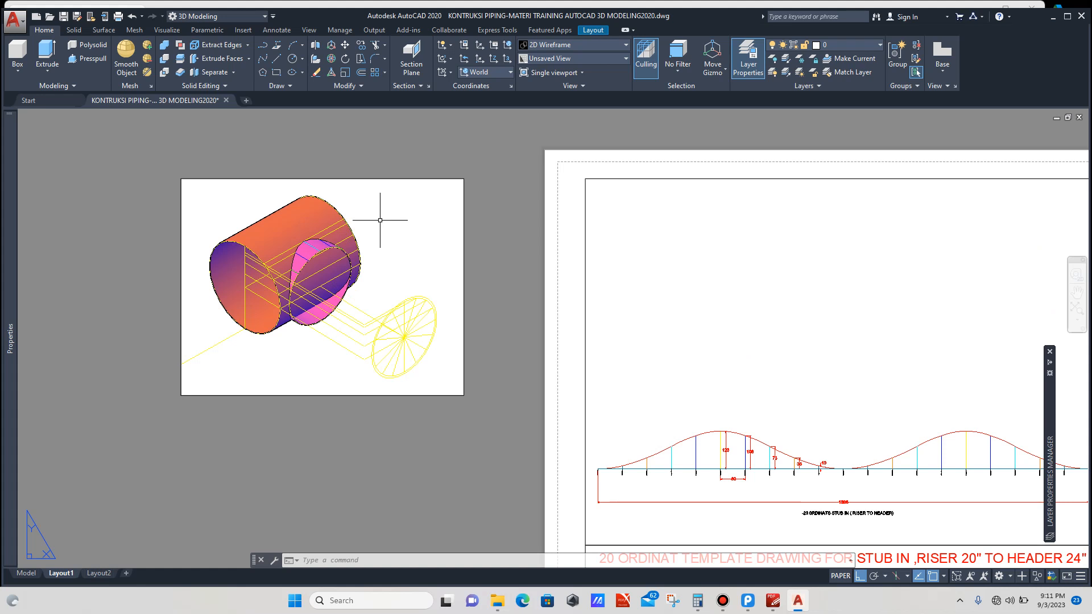
Step: Zoom and pan inside the left viewport to frame the 3D header and stub-in intersection model
{"action": "double_click", "coordinate": [405, 279]}
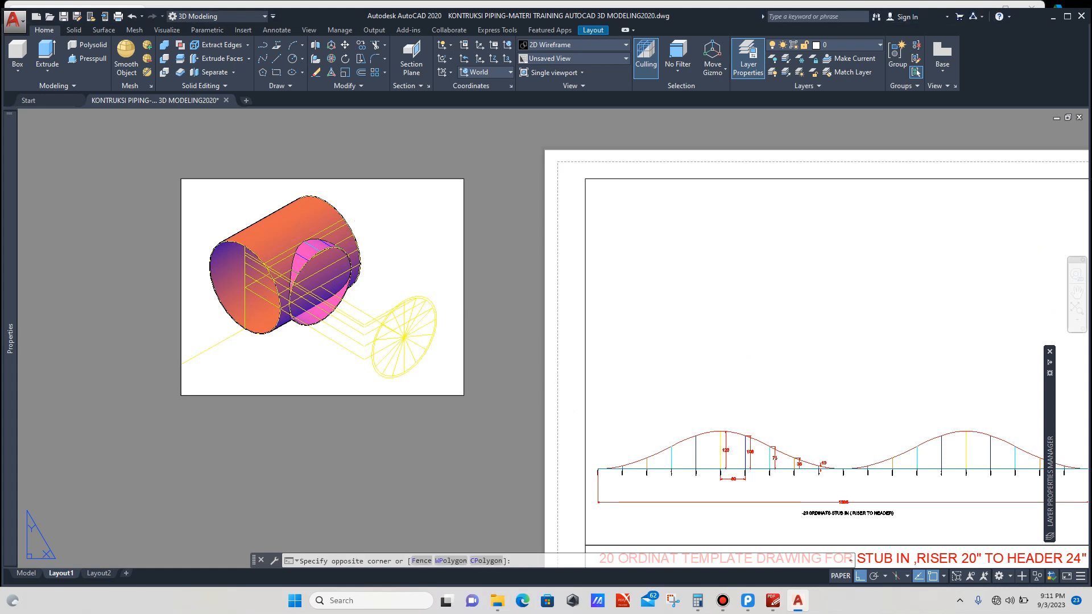
{"action": "scroll", "coordinate": [364, 284], "scroll_direction": "down", "scroll_amount": 5}
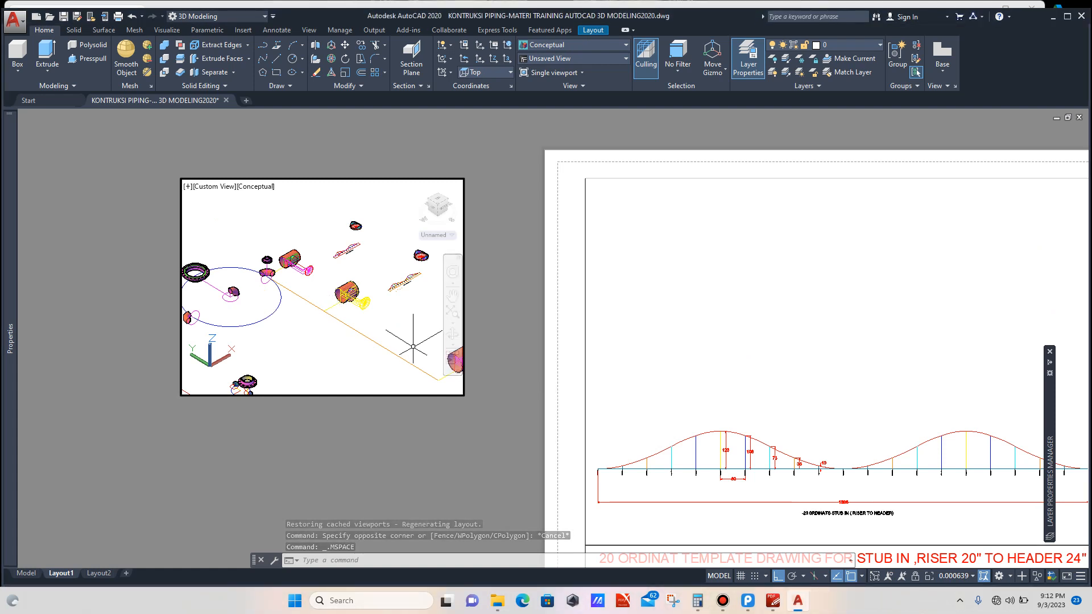
{"action": "scroll", "coordinate": [370, 339], "scroll_direction": "down", "scroll_amount": 2}
{"action": "scroll", "coordinate": [370, 338], "scroll_direction": "up", "scroll_amount": 6}
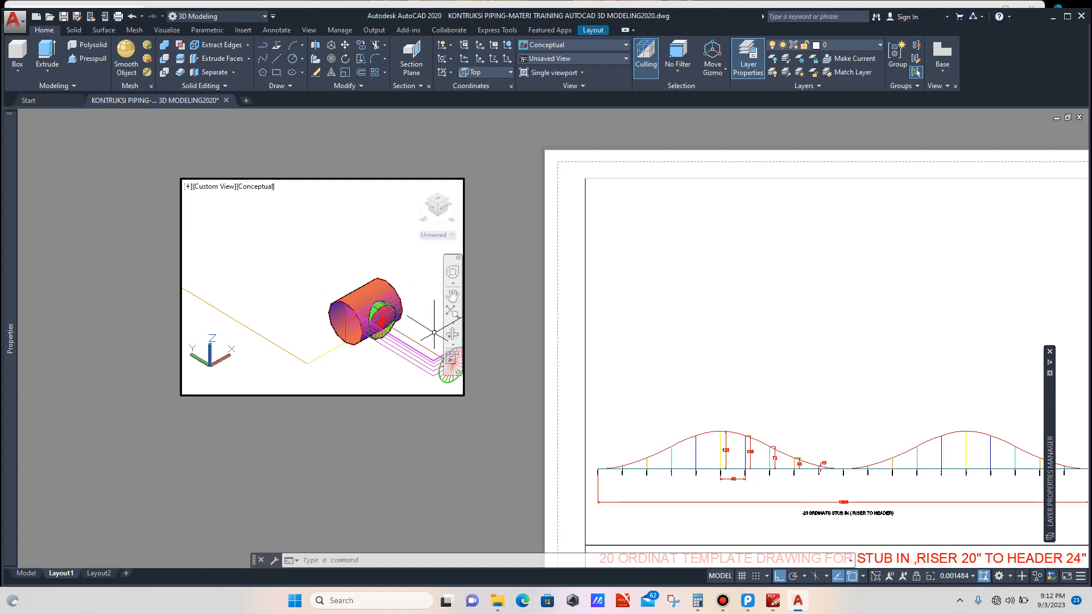
{"action": "scroll", "coordinate": [413, 322], "scroll_direction": "up", "scroll_amount": 3}
{"action": "scroll", "coordinate": [414, 319], "scroll_direction": "up", "scroll_amount": 1}
{"action": "scroll", "coordinate": [380, 345], "scroll_direction": "down", "scroll_amount": 3}
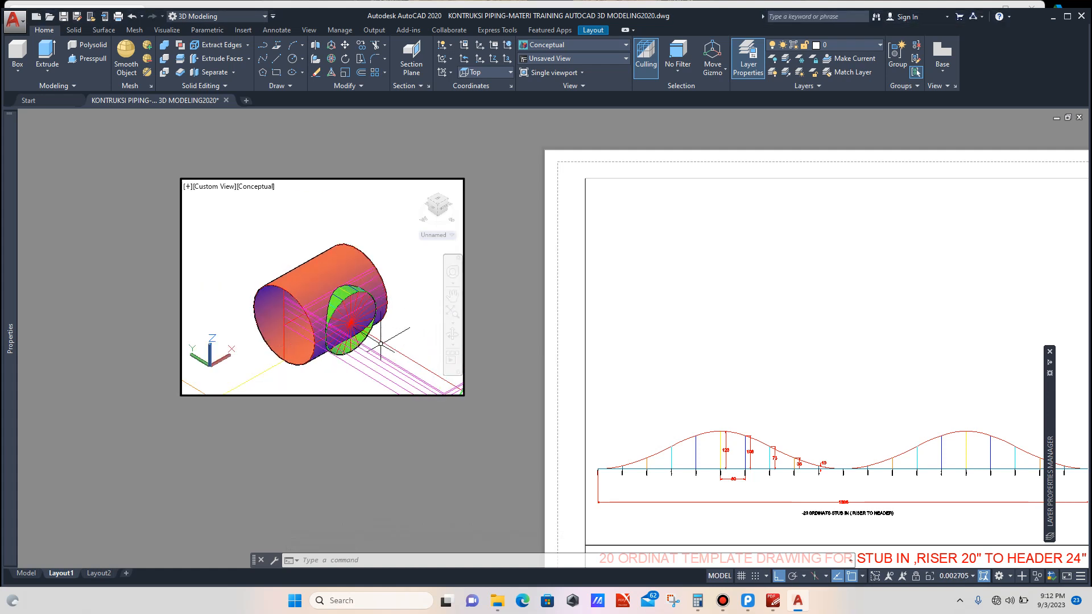
{"action": "scroll", "coordinate": [380, 345], "scroll_direction": "up", "scroll_amount": 4}
{"action": "scroll", "coordinate": [365, 313], "scroll_direction": "down", "scroll_amount": 4}
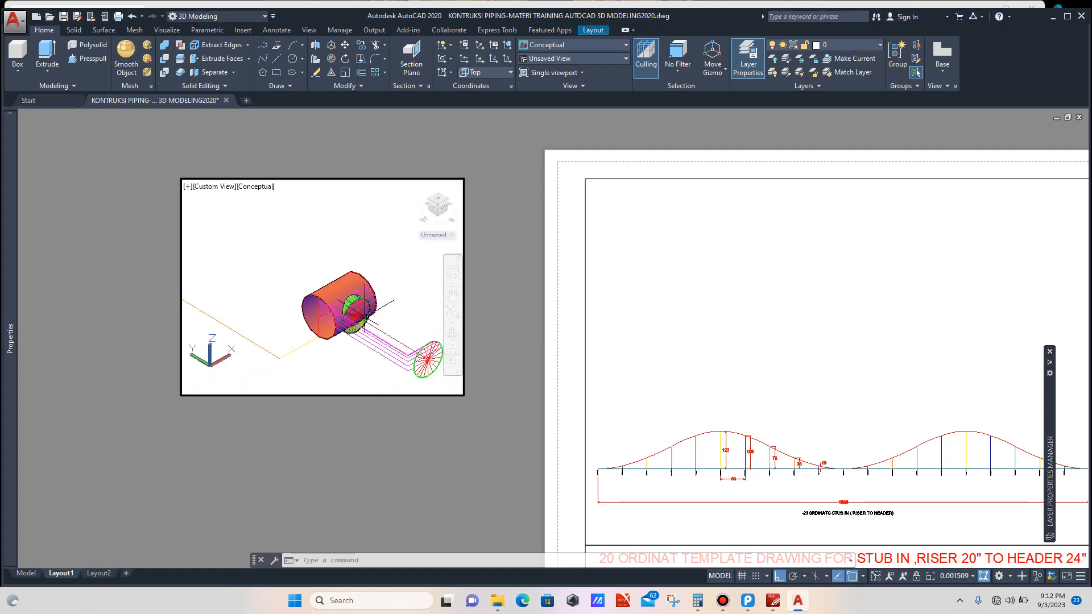
{"action": "scroll", "coordinate": [399, 335], "scroll_direction": "down", "scroll_amount": 1}
{"action": "scroll", "coordinate": [415, 341], "scroll_direction": "up", "scroll_amount": 3}
{"action": "scroll", "coordinate": [378, 291], "scroll_direction": "up", "scroll_amount": 1}
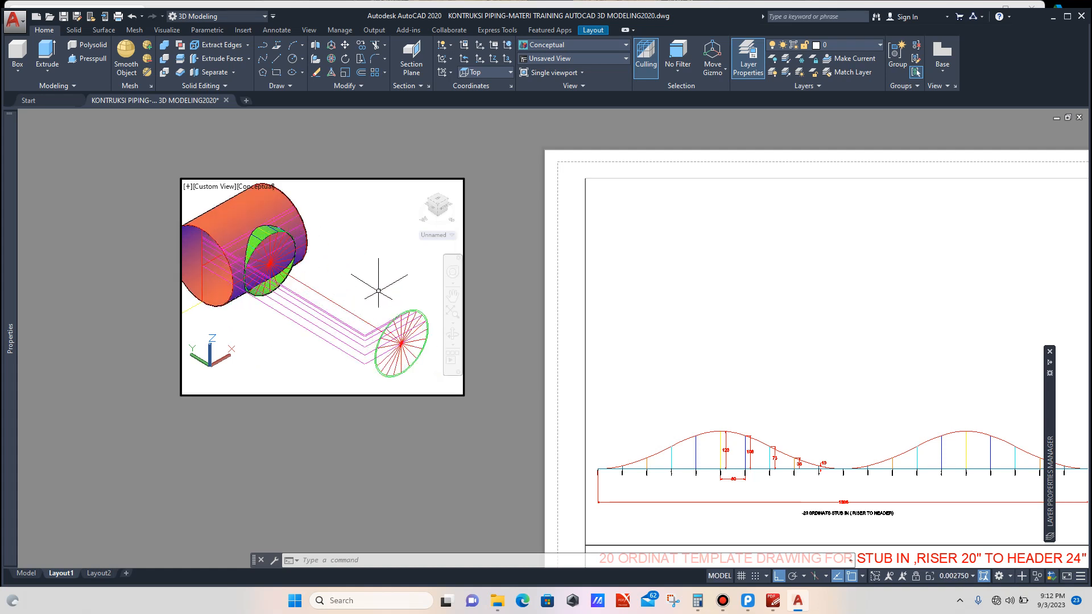
{"action": "scroll", "coordinate": [379, 291], "scroll_direction": "down", "scroll_amount": 1}
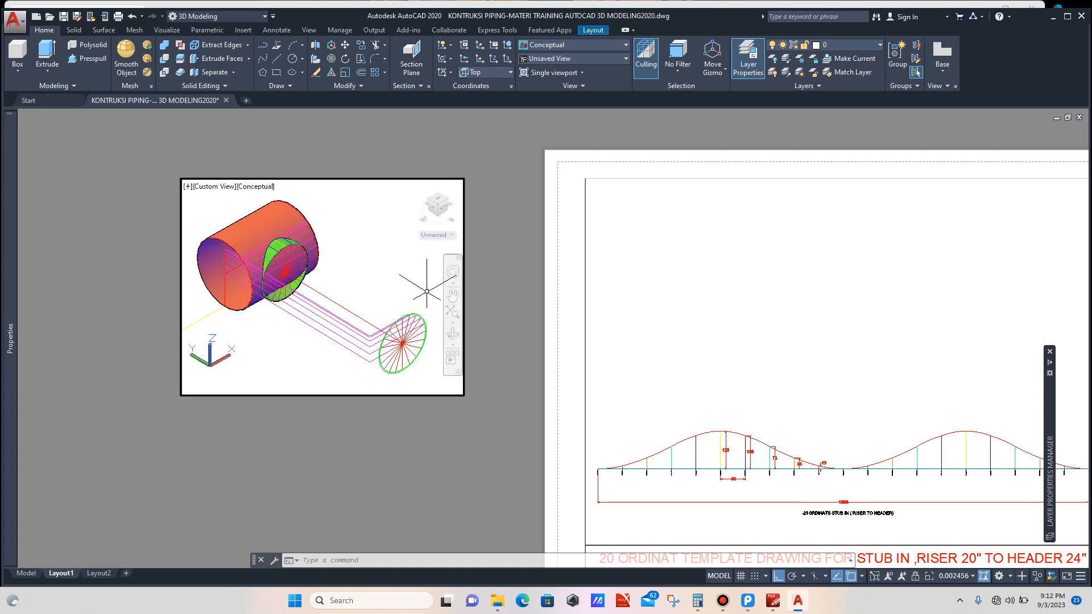
{"action": "left_click", "coordinate": [453, 295]}
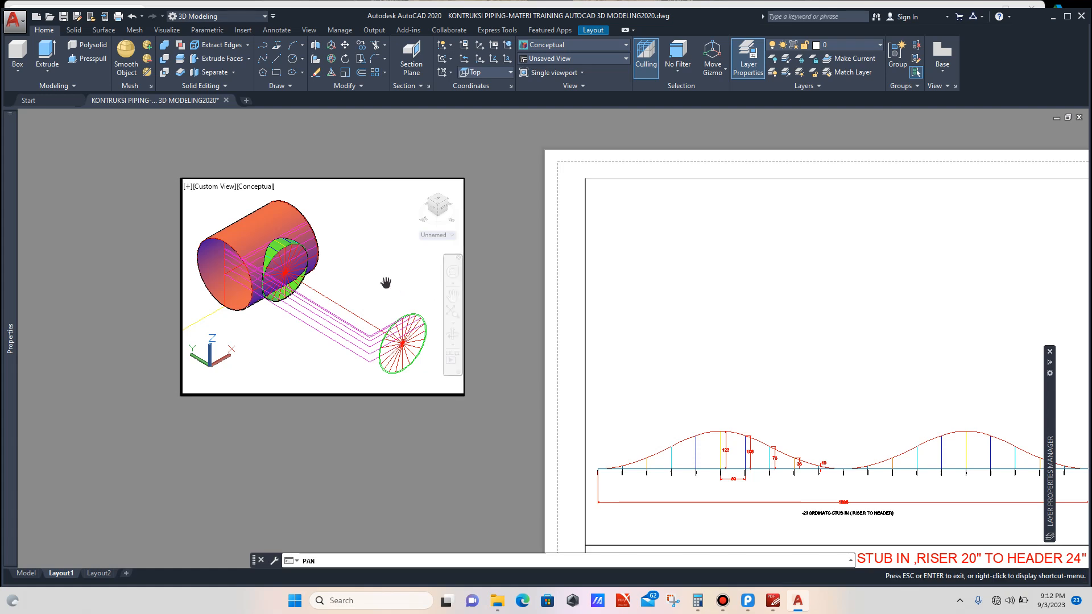
{"action": "left_click_drag", "start_coordinate": [386, 283], "coordinate": [398, 286]}
{"action": "key", "text": "Escape"}
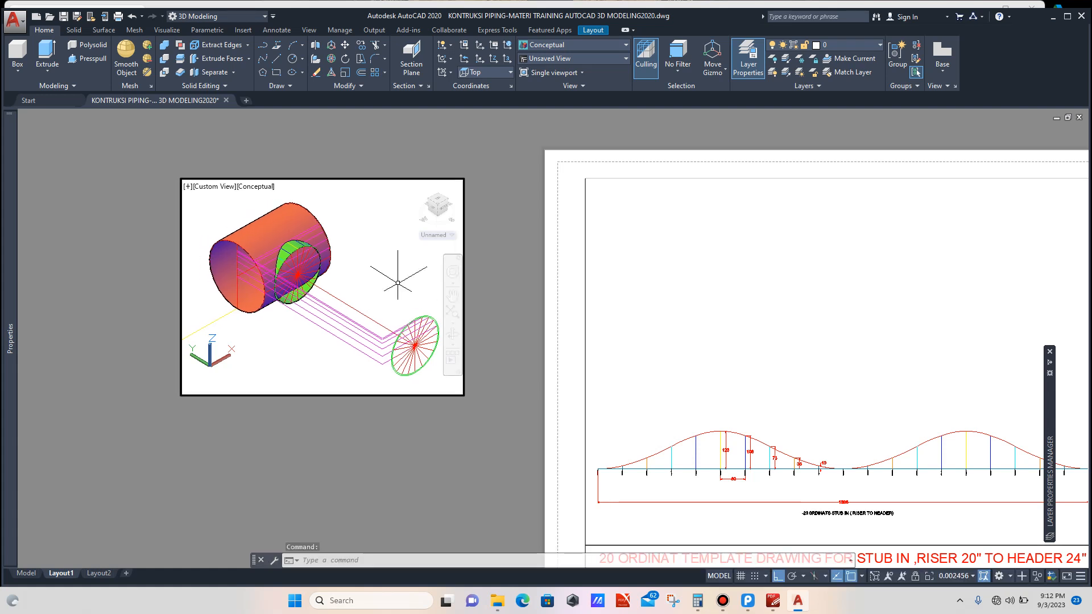
Step: Move the 3D model viewport onto the upper-left corner of the sheet's drawing border
{"action": "double_click", "coordinate": [417, 157]}
{"action": "scroll", "coordinate": [312, 216], "scroll_direction": "down", "scroll_amount": 6}
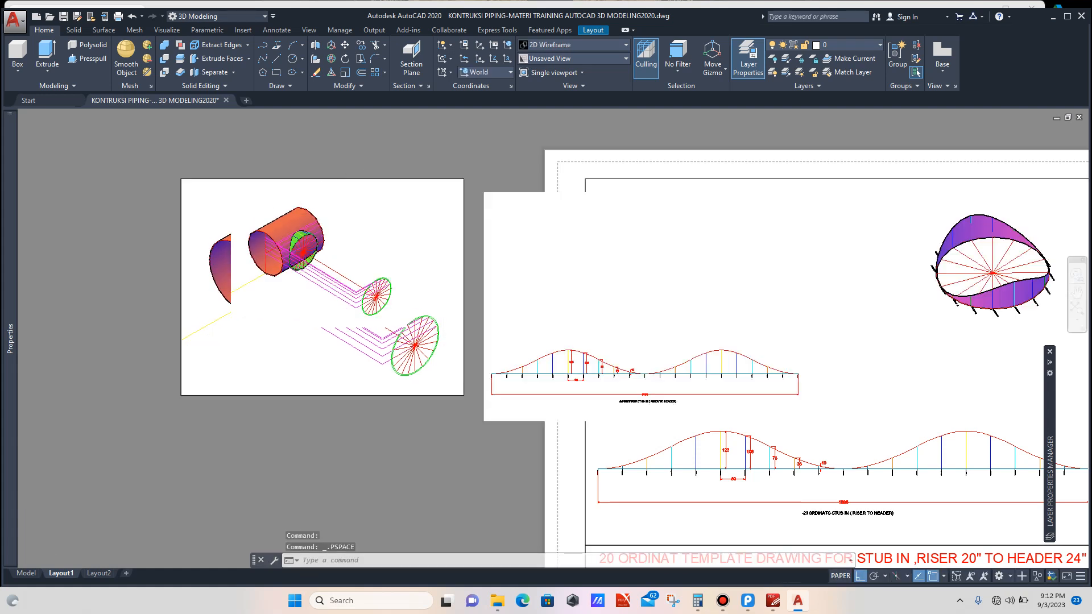
{"action": "left_click", "coordinate": [337, 189]}
{"action": "left_click", "coordinate": [326, 211]}
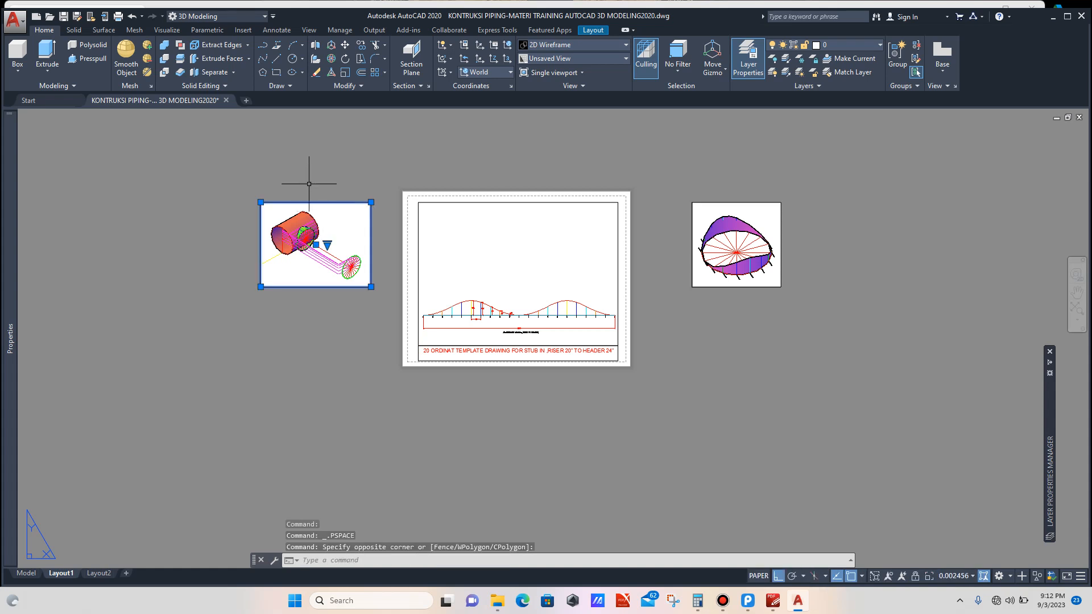
{"action": "type", "text": "m"}
{"action": "key", "text": "Return"}
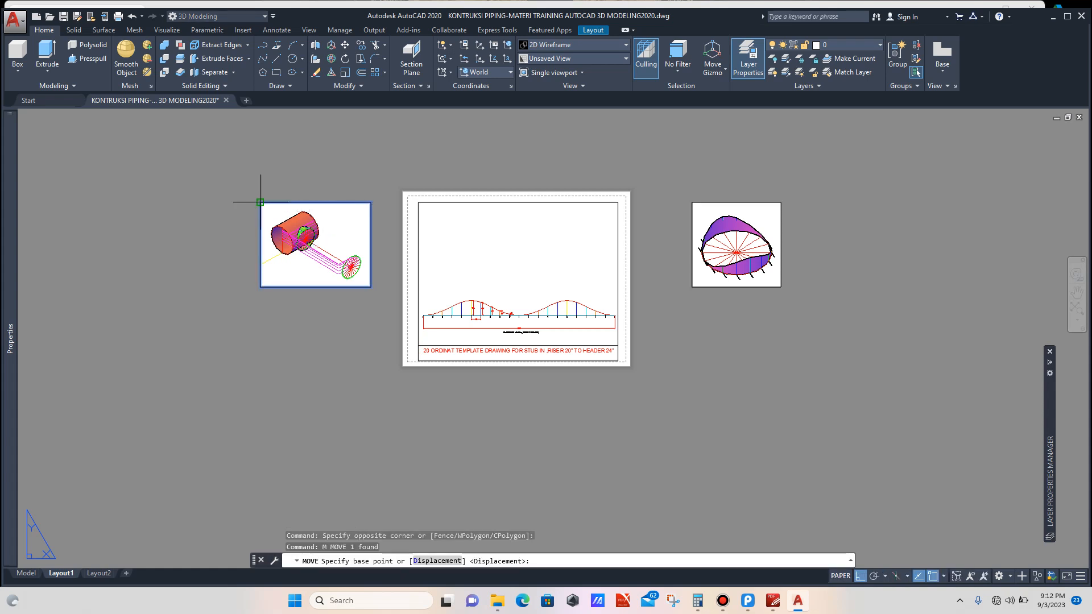
{"action": "left_click", "coordinate": [261, 203]}
{"action": "scroll", "coordinate": [385, 207], "scroll_direction": "up", "scroll_amount": 2}
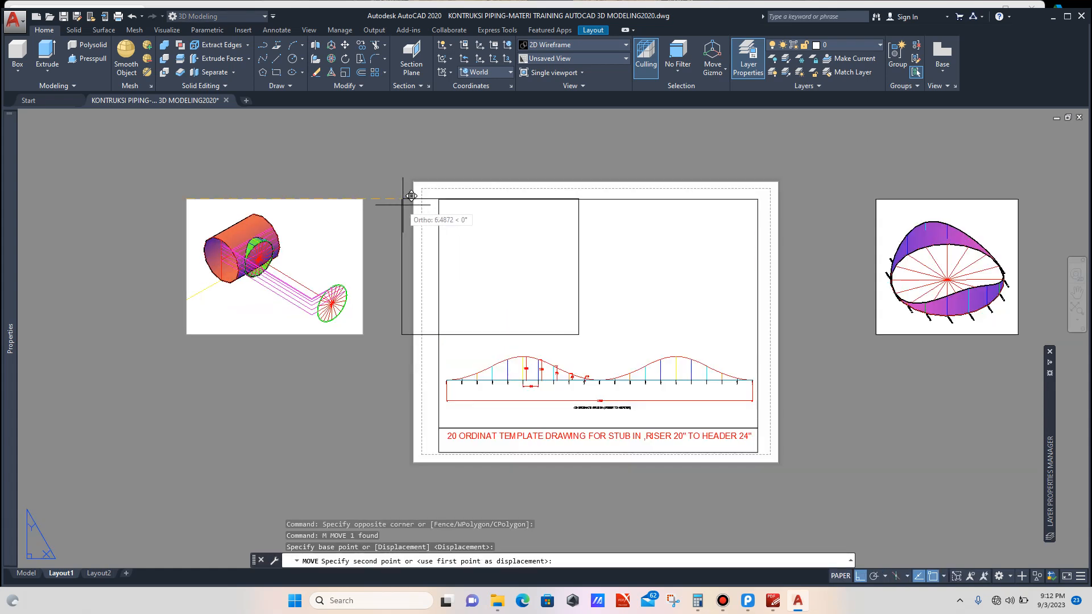
{"action": "left_click", "coordinate": [439, 199]}
{"action": "scroll", "coordinate": [314, 215], "scroll_direction": "down", "scroll_amount": 4}
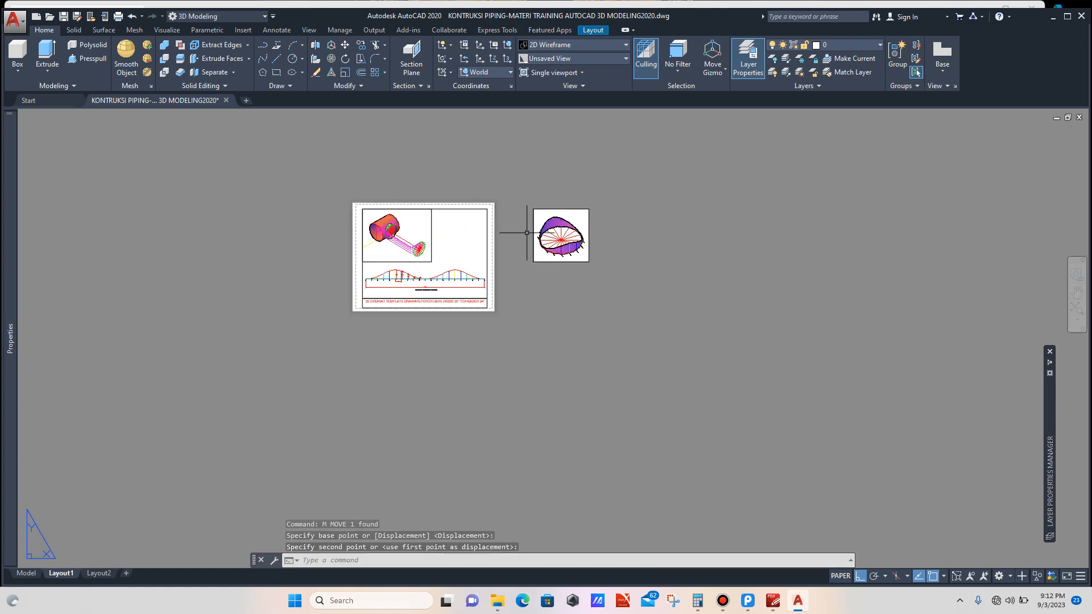
{"action": "scroll", "coordinate": [527, 233], "scroll_direction": "up", "scroll_amount": 2}
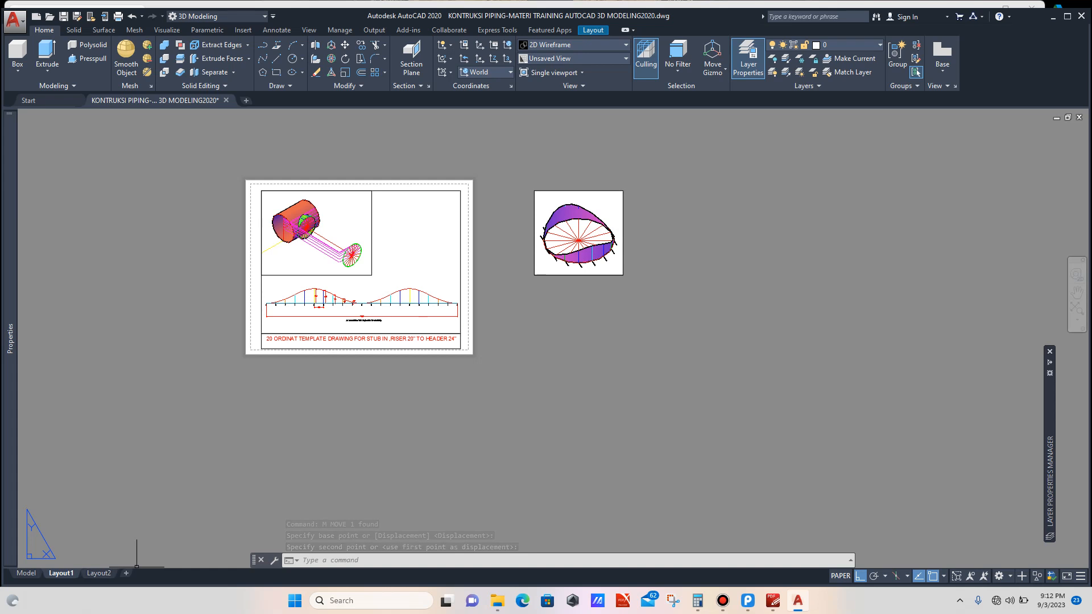
Step: In model space, switch to SW Isometric and select the ordinate lines radiating across the stub-in intersection surface
{"action": "left_click", "coordinate": [26, 573]}
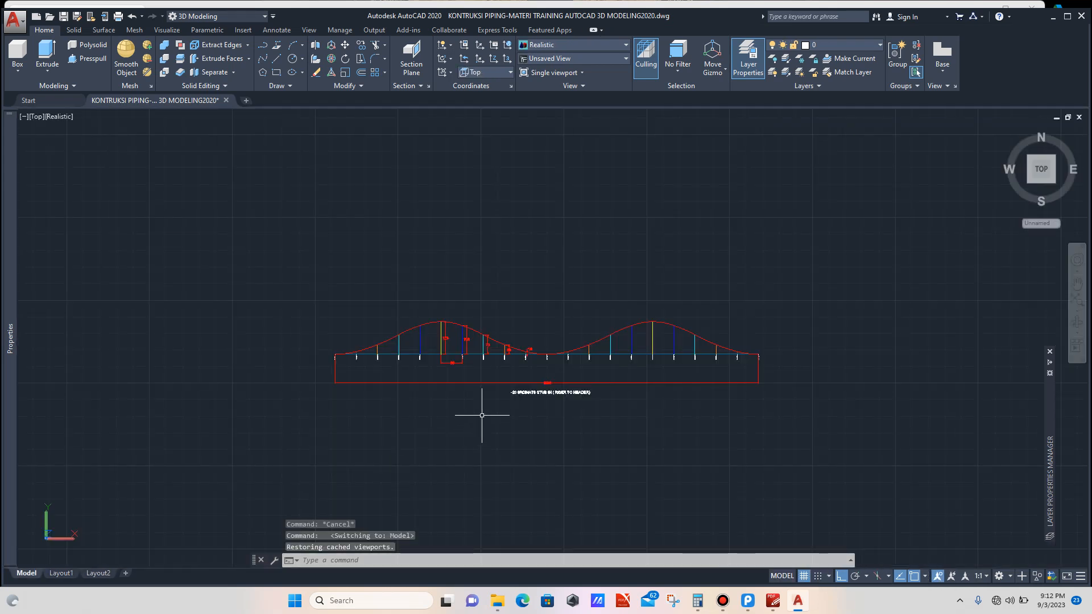
{"action": "scroll", "coordinate": [463, 415], "scroll_direction": "down", "scroll_amount": 2}
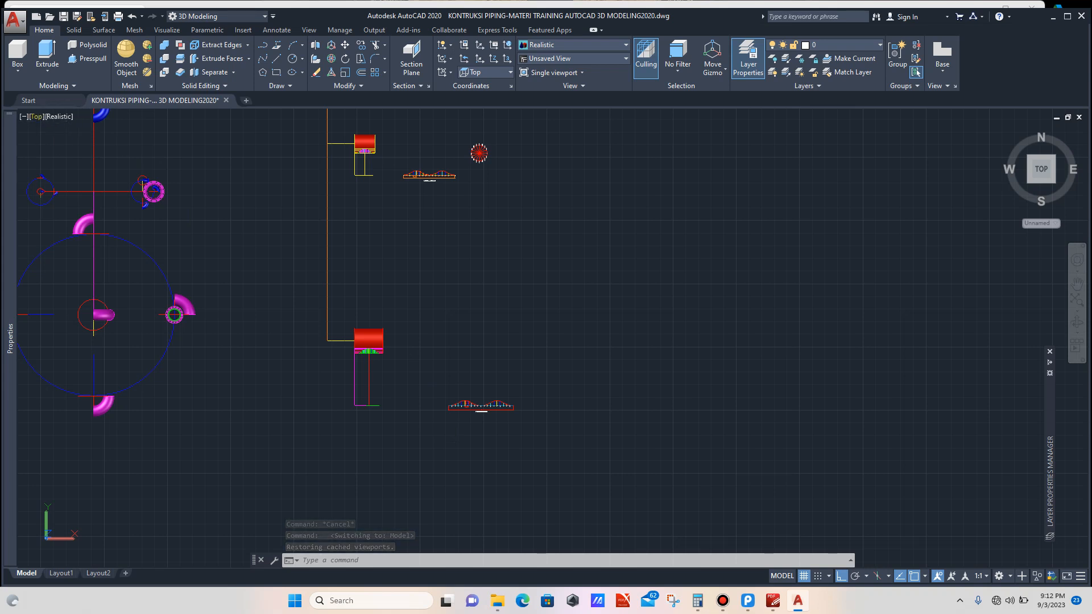
{"action": "left_click", "coordinate": [35, 116]}
{"action": "left_click", "coordinate": [78, 220]}
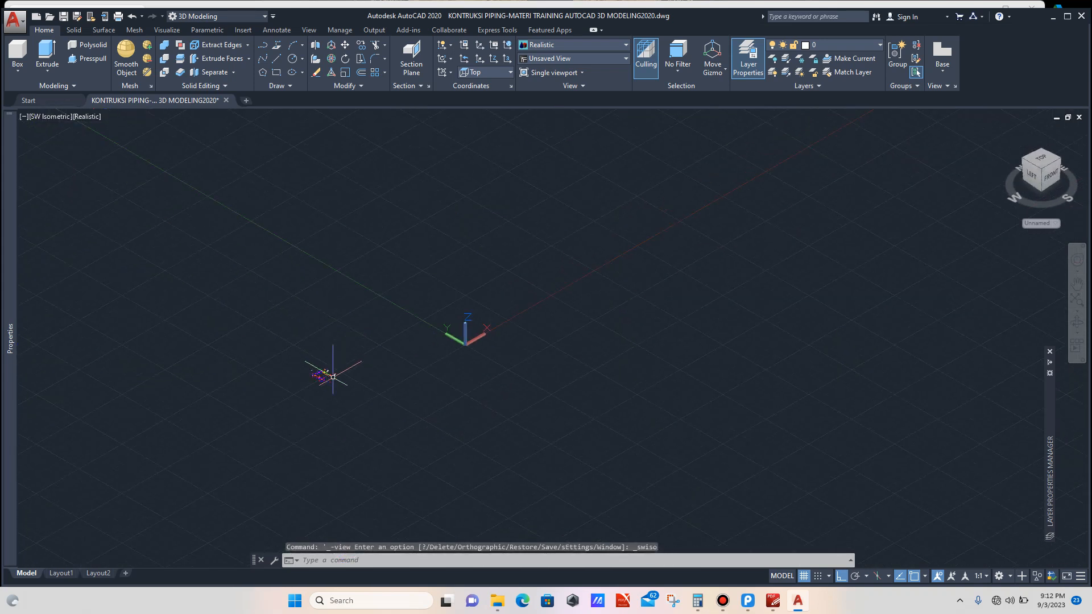
{"action": "scroll", "coordinate": [323, 385], "scroll_direction": "up", "scroll_amount": 10}
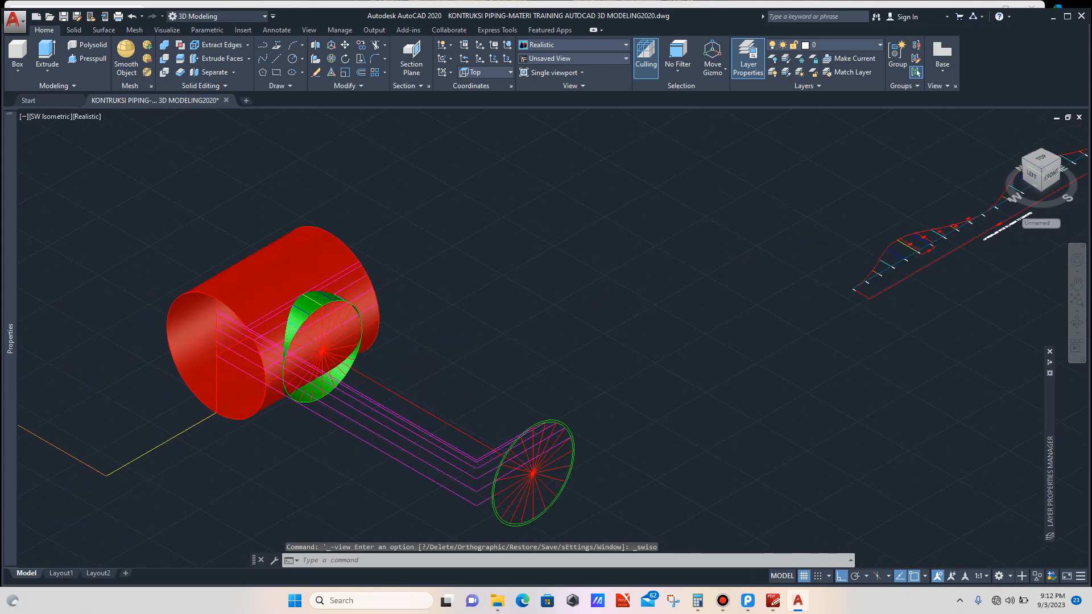
{"action": "scroll", "coordinate": [317, 310], "scroll_direction": "up", "scroll_amount": 3}
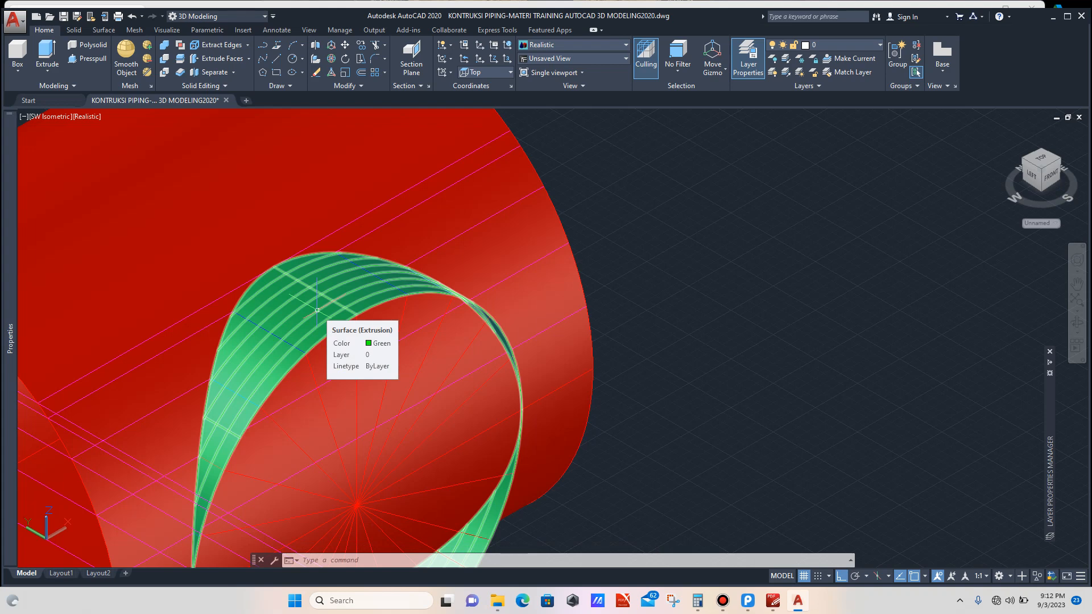
{"action": "scroll", "coordinate": [317, 310], "scroll_direction": "down", "scroll_amount": 6}
{"action": "scroll", "coordinate": [313, 287], "scroll_direction": "up", "scroll_amount": 3}
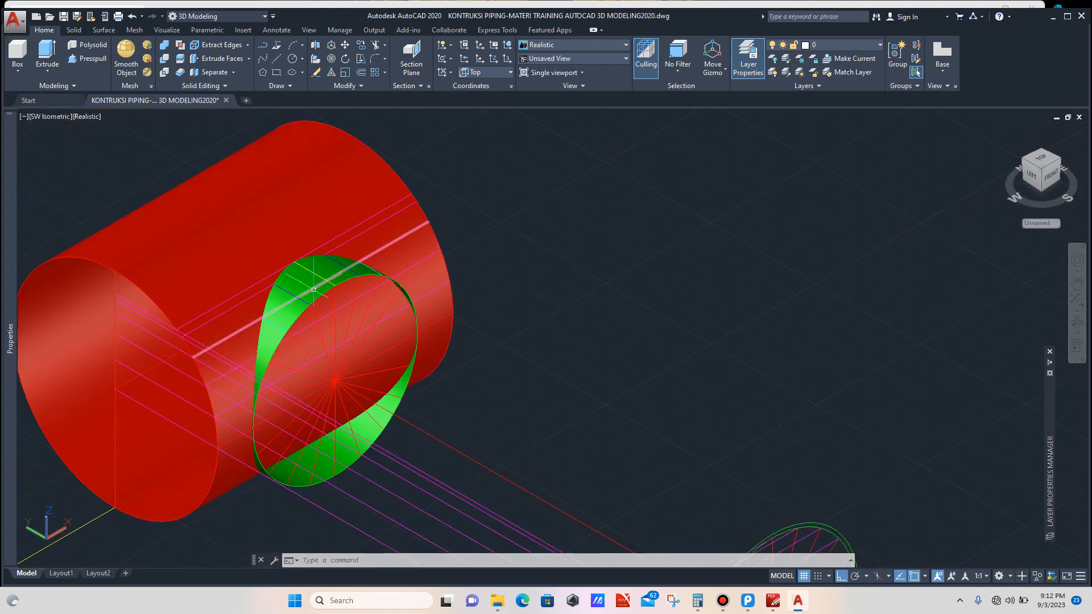
{"action": "left_click", "coordinate": [313, 290]}
{"action": "scroll", "coordinate": [330, 338], "scroll_direction": "up", "scroll_amount": 5}
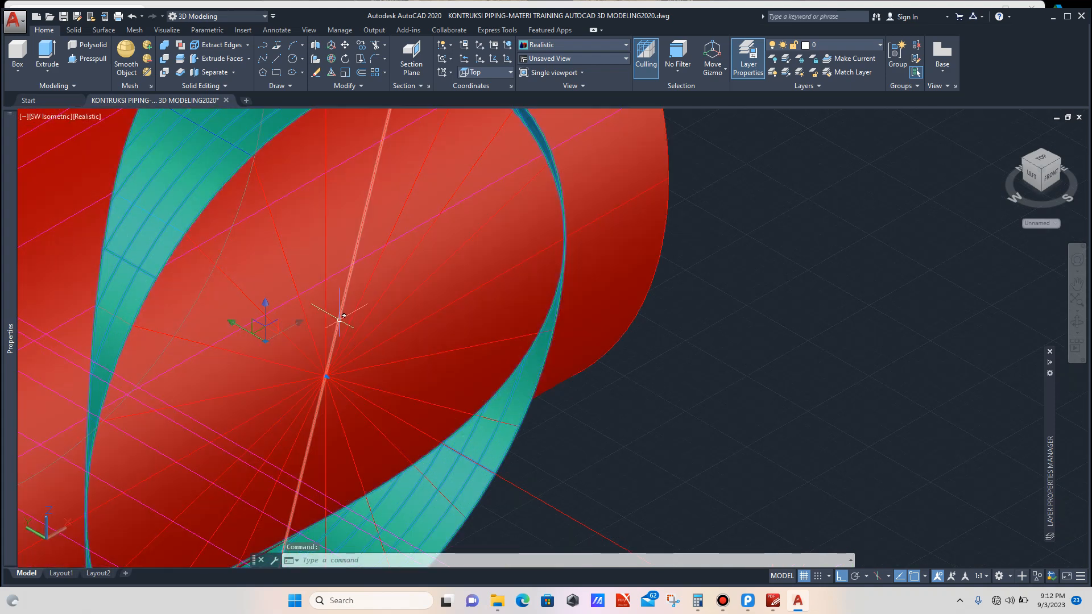
{"action": "left_click", "coordinate": [339, 321]}
{"action": "left_click", "coordinate": [351, 321]}
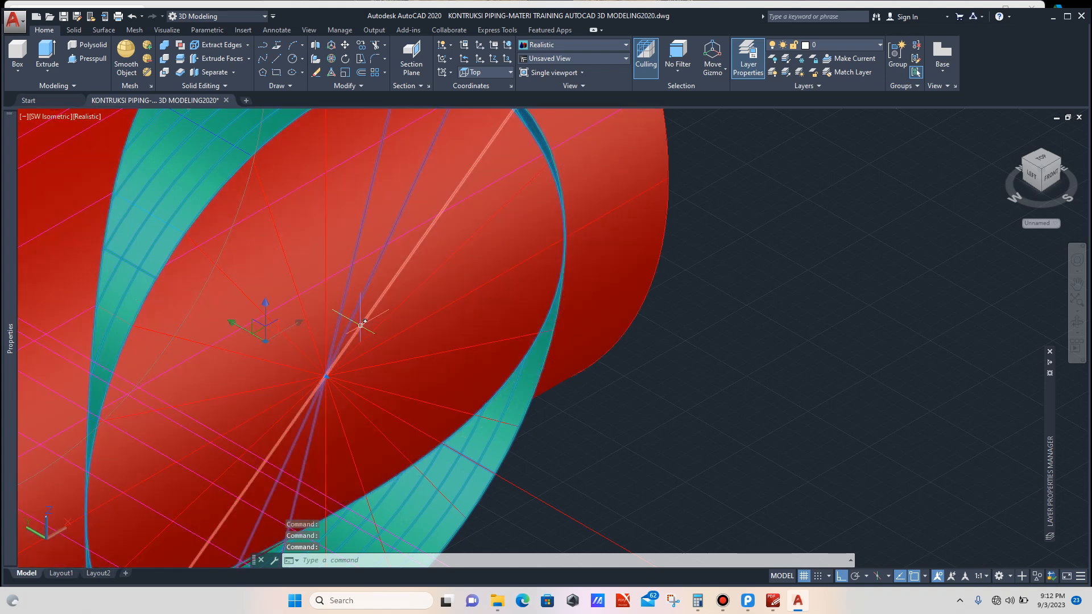
{"action": "left_click", "coordinate": [361, 326]}
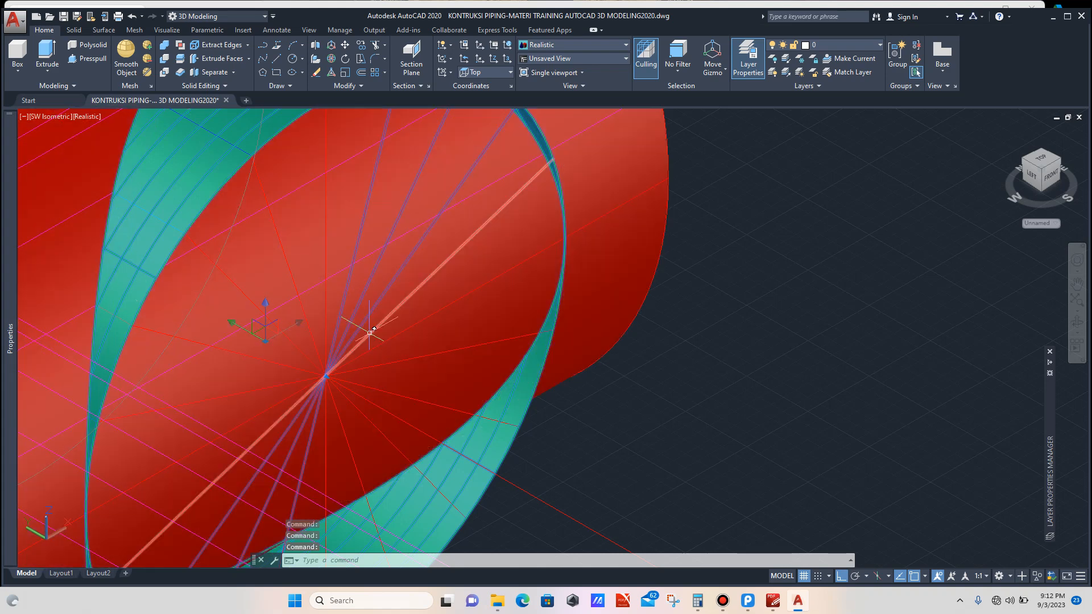
{"action": "left_click", "coordinate": [370, 332]}
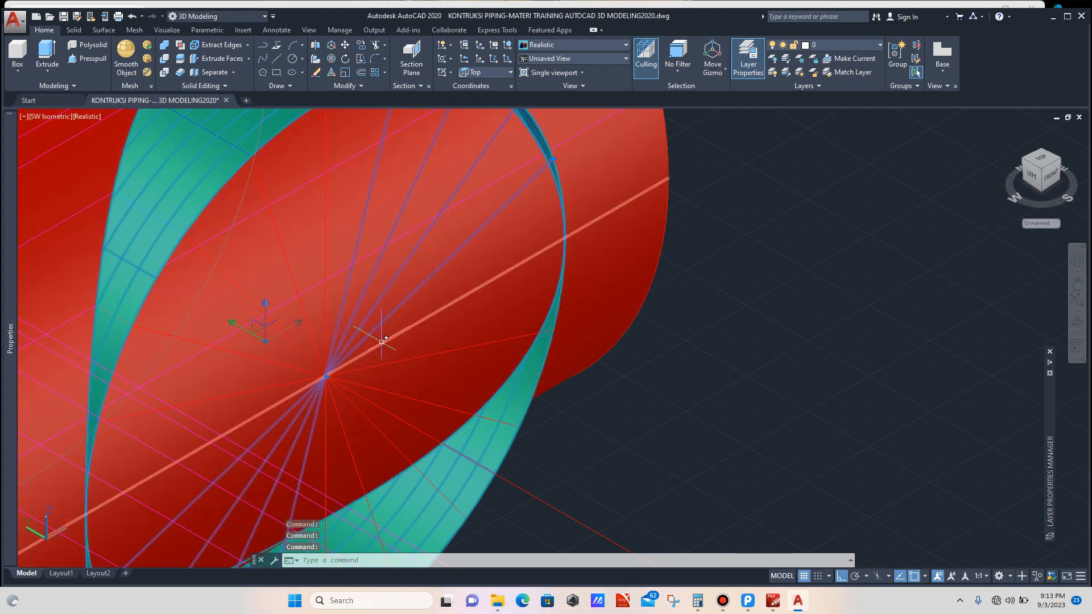
{"action": "left_click", "coordinate": [379, 341]}
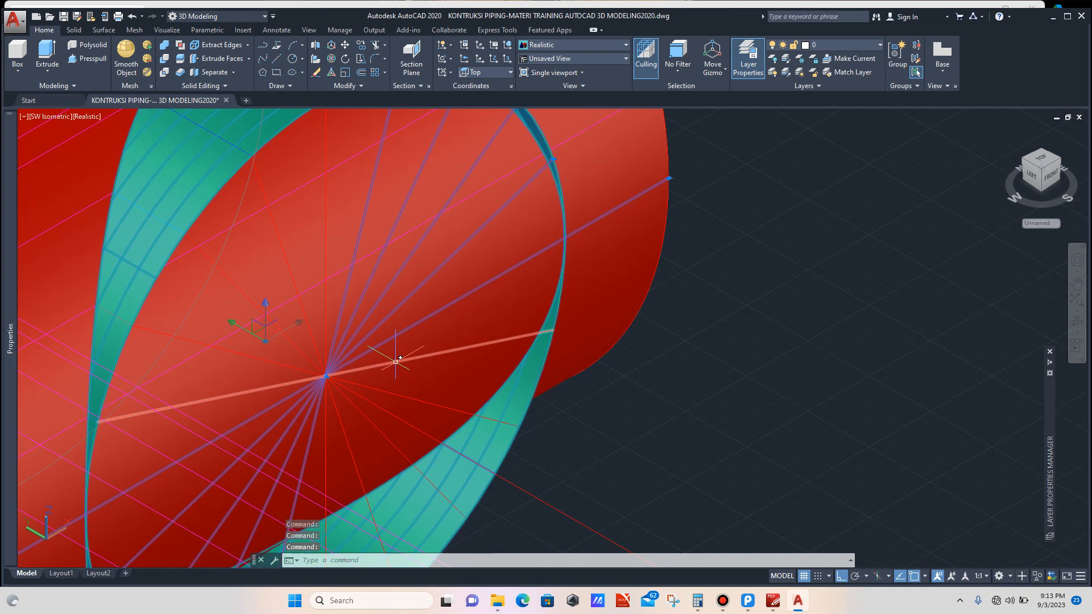
{"action": "left_click", "coordinate": [393, 361]}
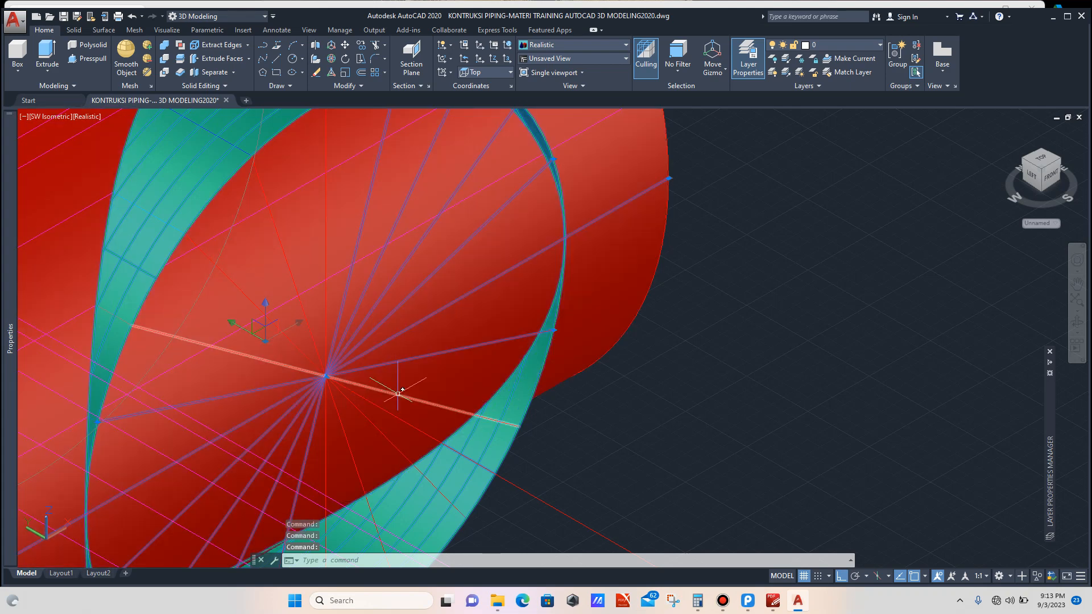
{"action": "left_click", "coordinate": [398, 393]}
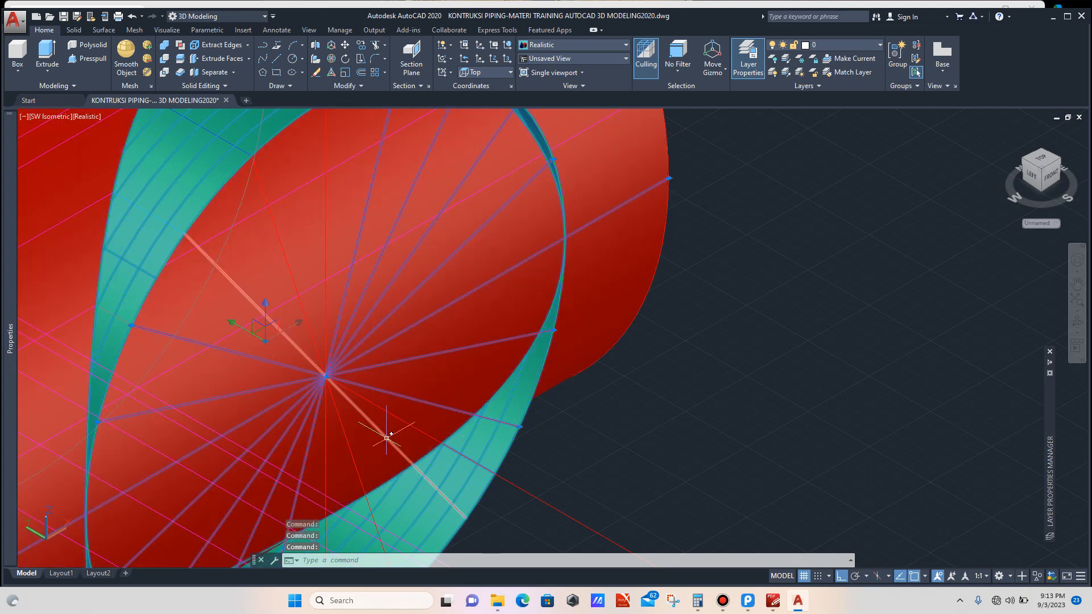
{"action": "left_click", "coordinate": [391, 443]}
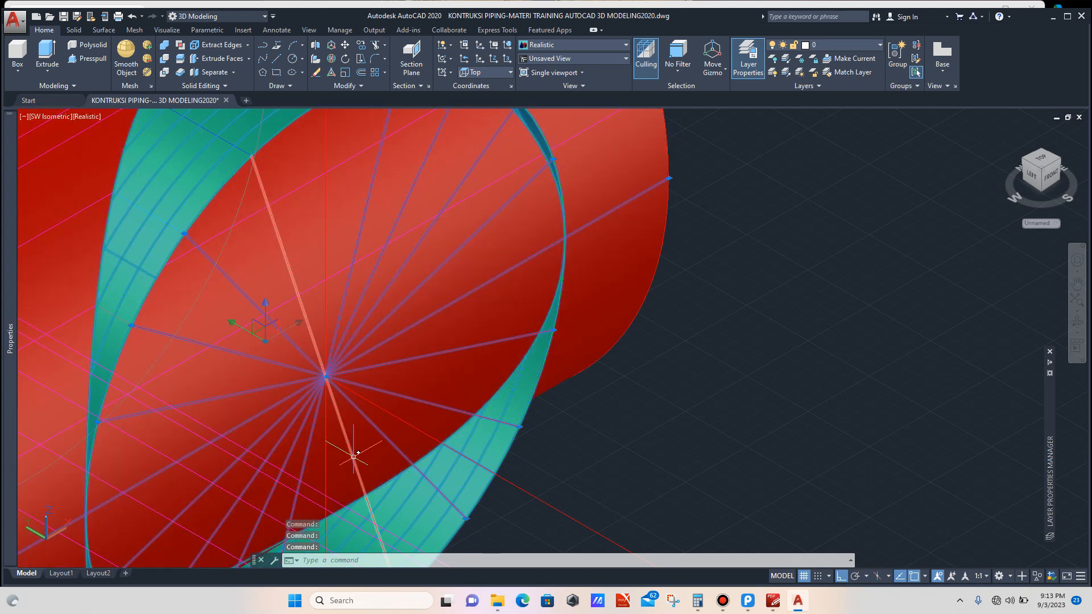
{"action": "left_click", "coordinate": [353, 452]}
{"action": "scroll", "coordinate": [324, 453], "scroll_direction": "down", "scroll_amount": 5}
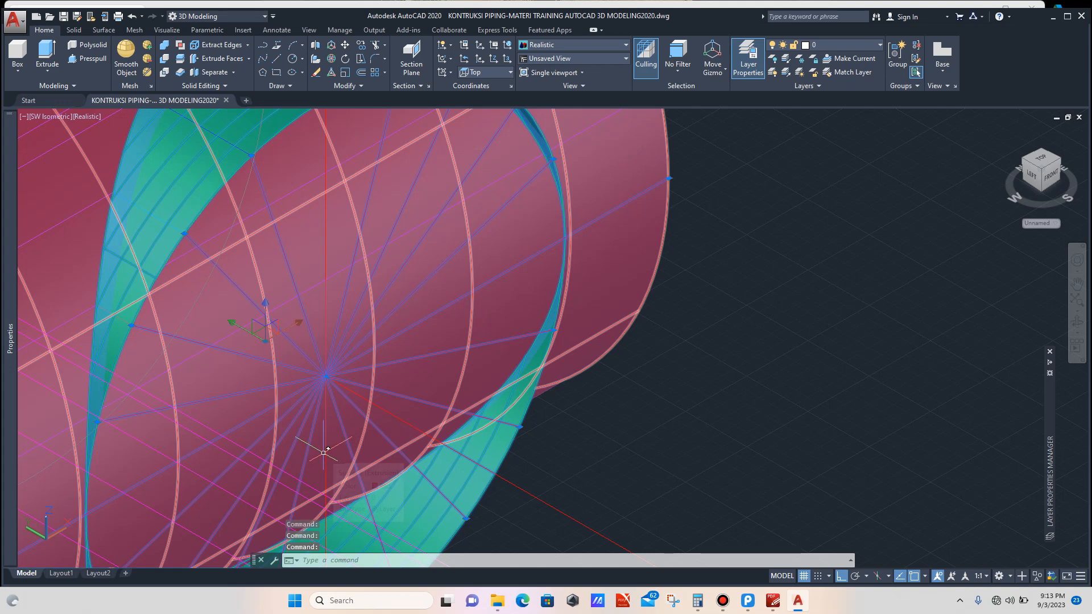
{"action": "left_click", "coordinate": [379, 395]}
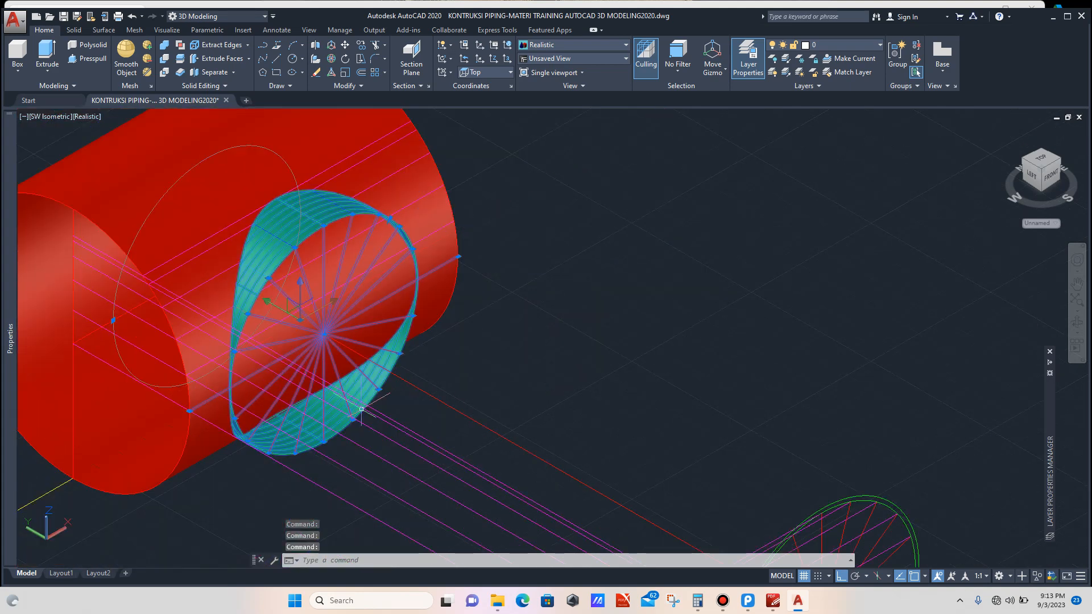
{"action": "scroll", "coordinate": [373, 397], "scroll_direction": "up", "scroll_amount": 6}
{"action": "left_click", "coordinate": [372, 374]}
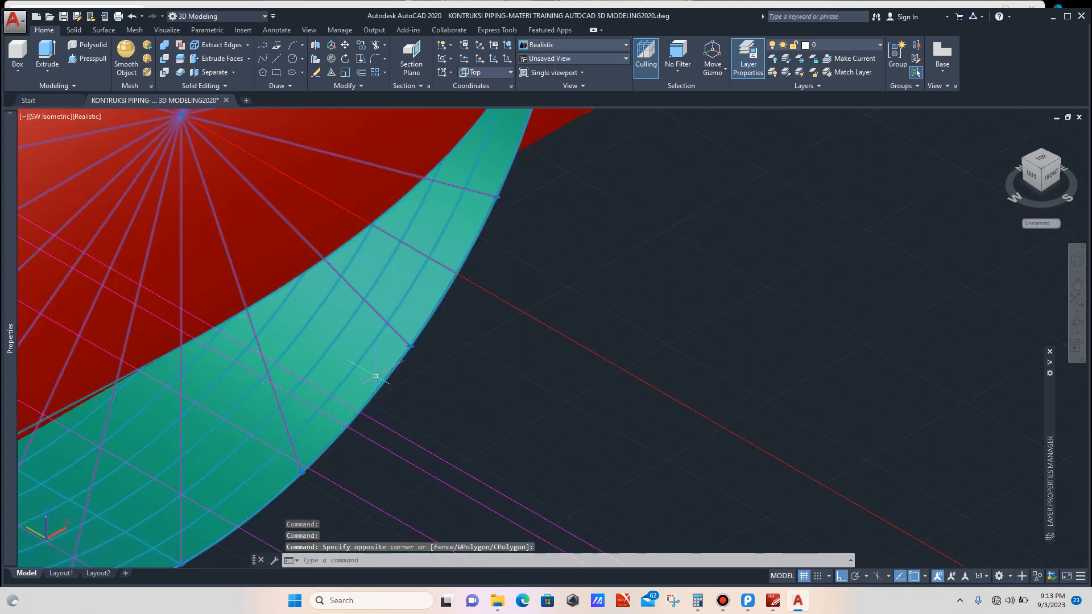
{"action": "scroll", "coordinate": [350, 357], "scroll_direction": "down", "scroll_amount": 6}
{"action": "scroll", "coordinate": [295, 183], "scroll_direction": "up", "scroll_amount": 3}
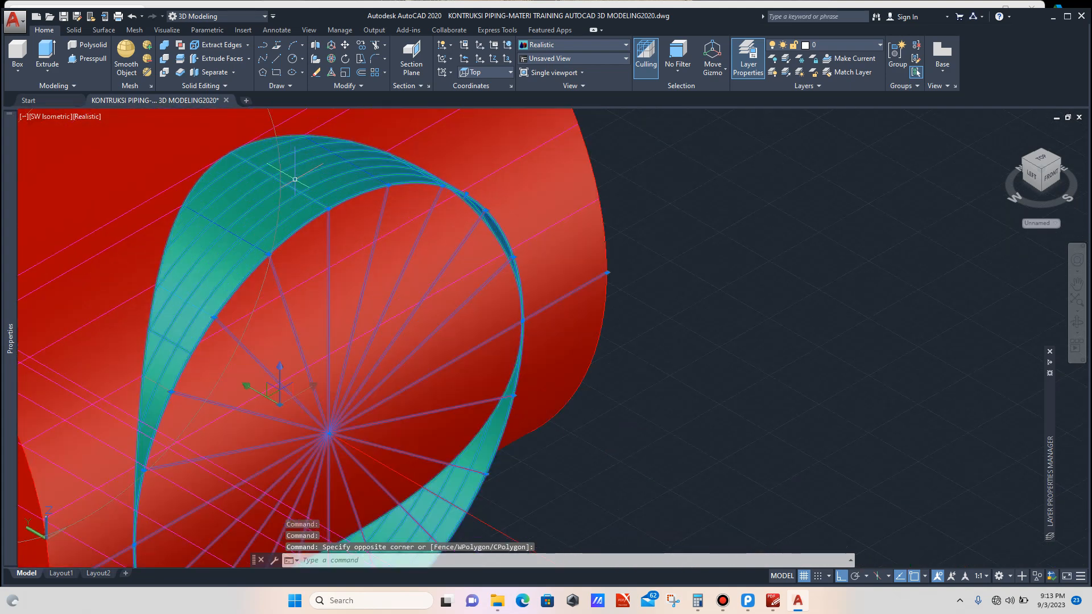
{"action": "left_click", "coordinate": [295, 187]}
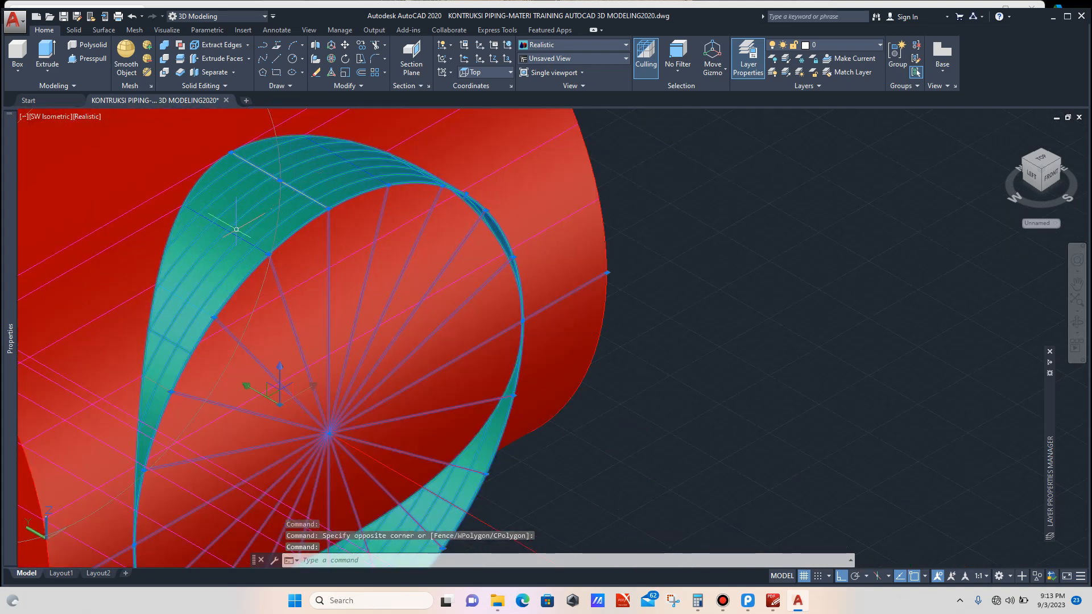
{"action": "left_click", "coordinate": [235, 233]}
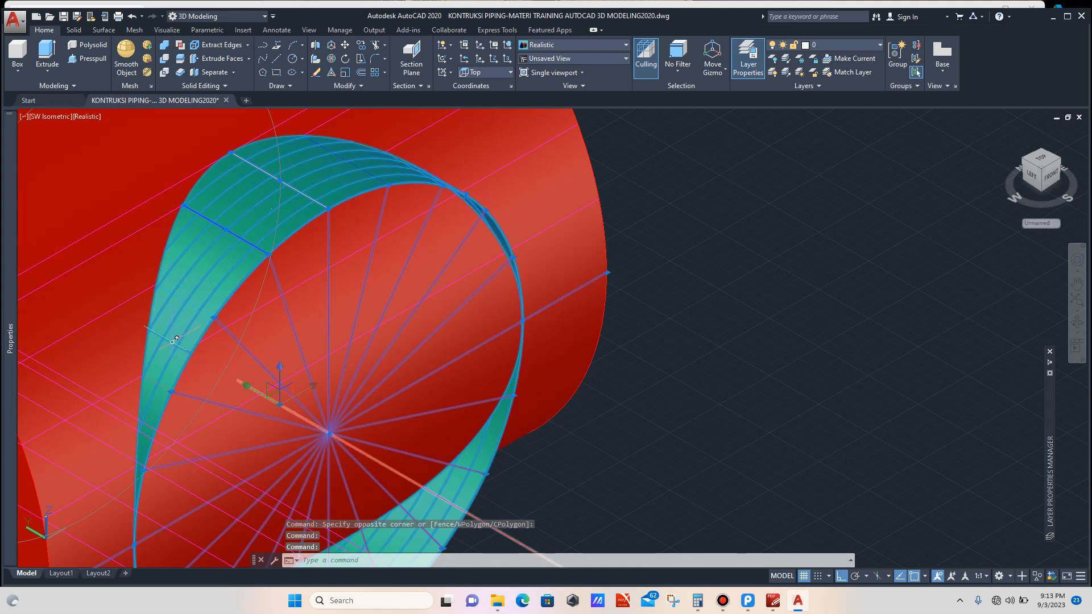
{"action": "scroll", "coordinate": [177, 339], "scroll_direction": "up", "scroll_amount": 4}
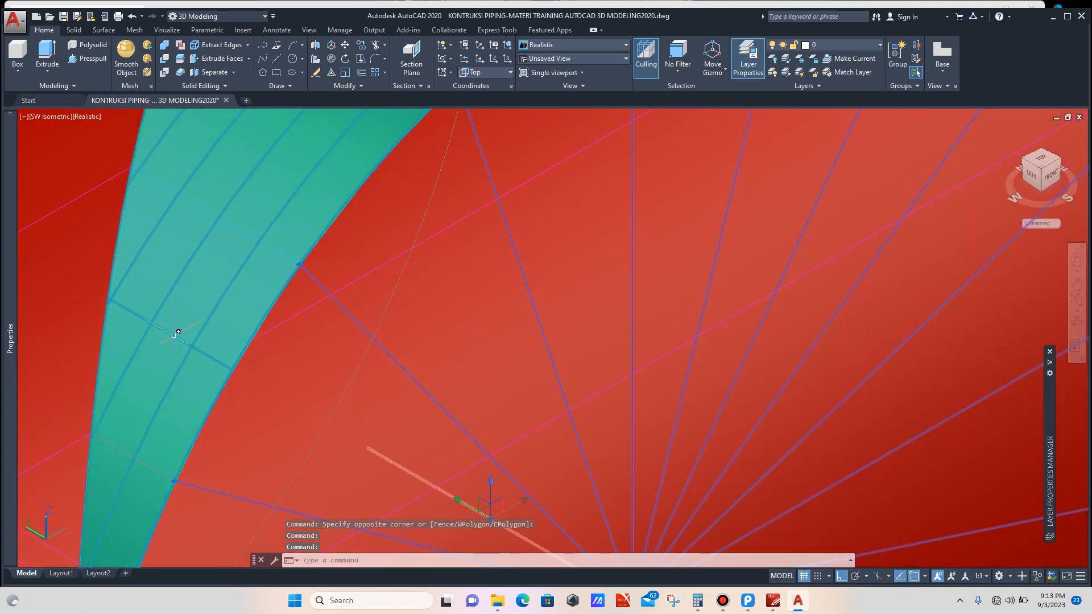
Step: Zoom around the stub-in intersection model to inspect the ordinate lines and the intersection surface
{"action": "scroll", "coordinate": [191, 309], "scroll_direction": "down", "scroll_amount": 6}
{"action": "scroll", "coordinate": [166, 366], "scroll_direction": "up", "scroll_amount": 5}
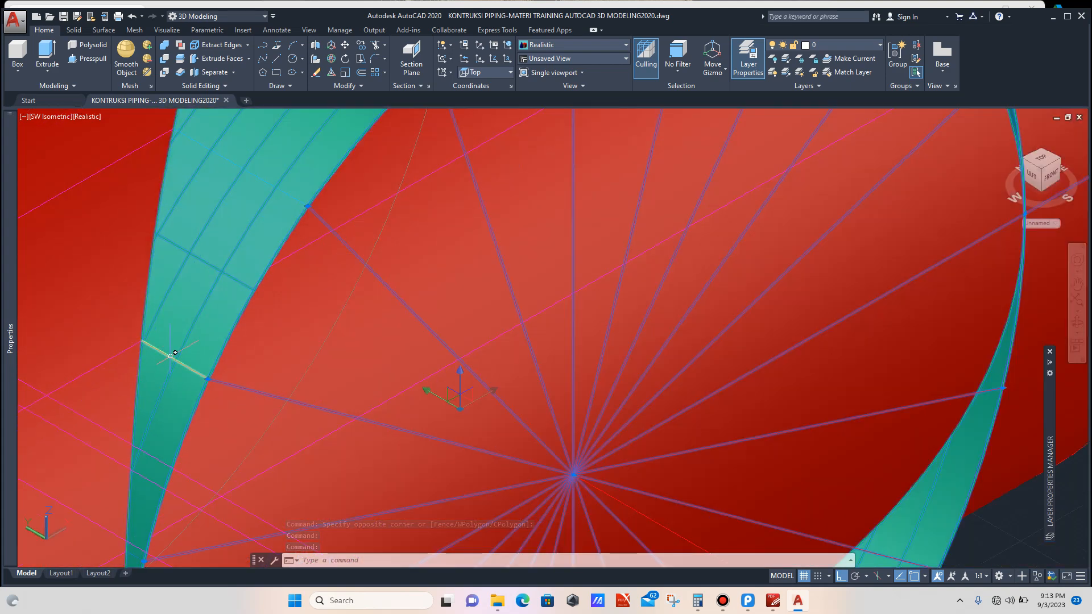
{"action": "scroll", "coordinate": [171, 356], "scroll_direction": "down", "scroll_amount": 5}
{"action": "scroll", "coordinate": [199, 316], "scroll_direction": "up", "scroll_amount": 5}
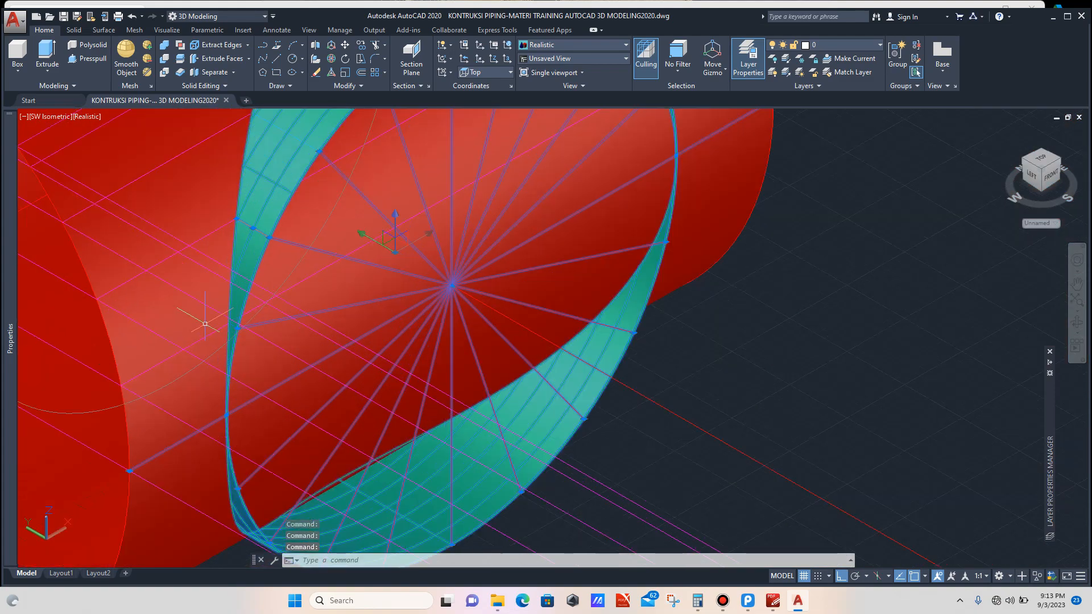
{"action": "scroll", "coordinate": [222, 325], "scroll_direction": "up", "scroll_amount": 2}
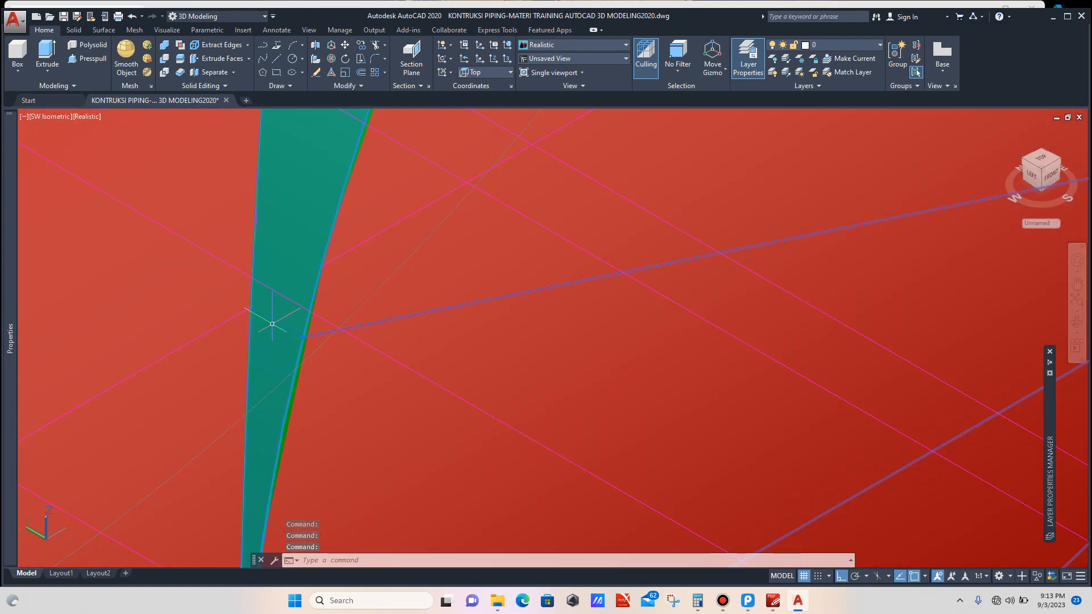
{"action": "scroll", "coordinate": [268, 319], "scroll_direction": "down", "scroll_amount": 5}
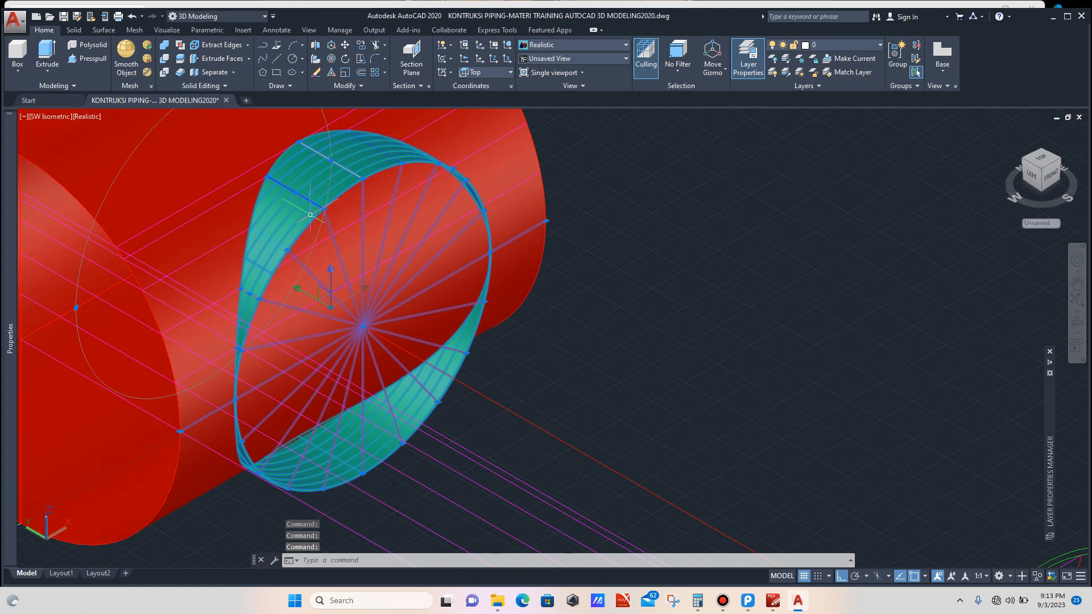
{"action": "scroll", "coordinate": [289, 227], "scroll_direction": "up", "scroll_amount": 3}
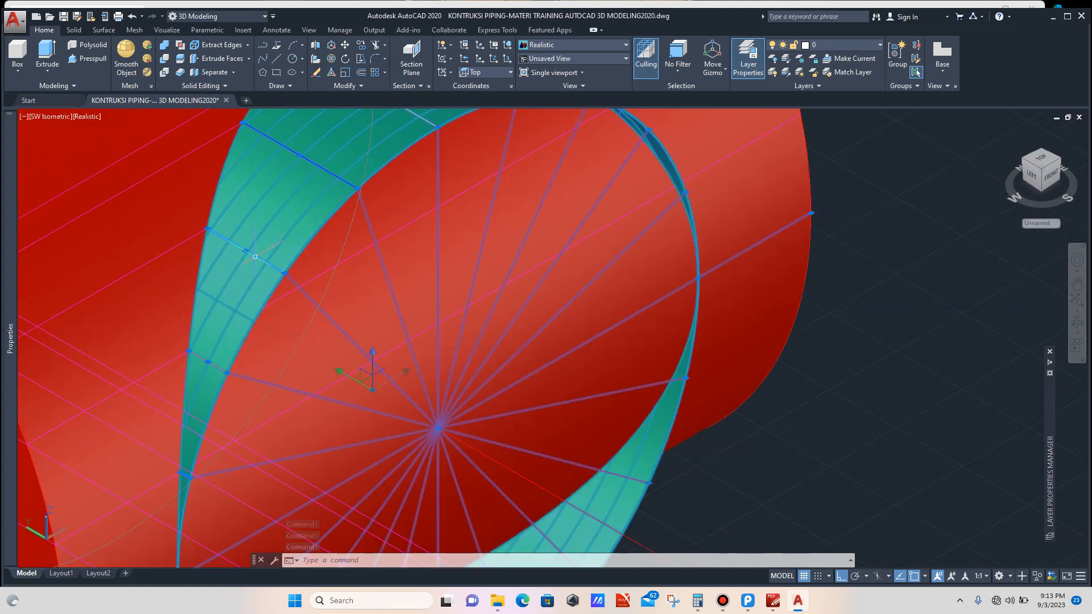
{"action": "scroll", "coordinate": [244, 267], "scroll_direction": "down", "scroll_amount": 4}
{"action": "scroll", "coordinate": [336, 216], "scroll_direction": "up", "scroll_amount": 6}
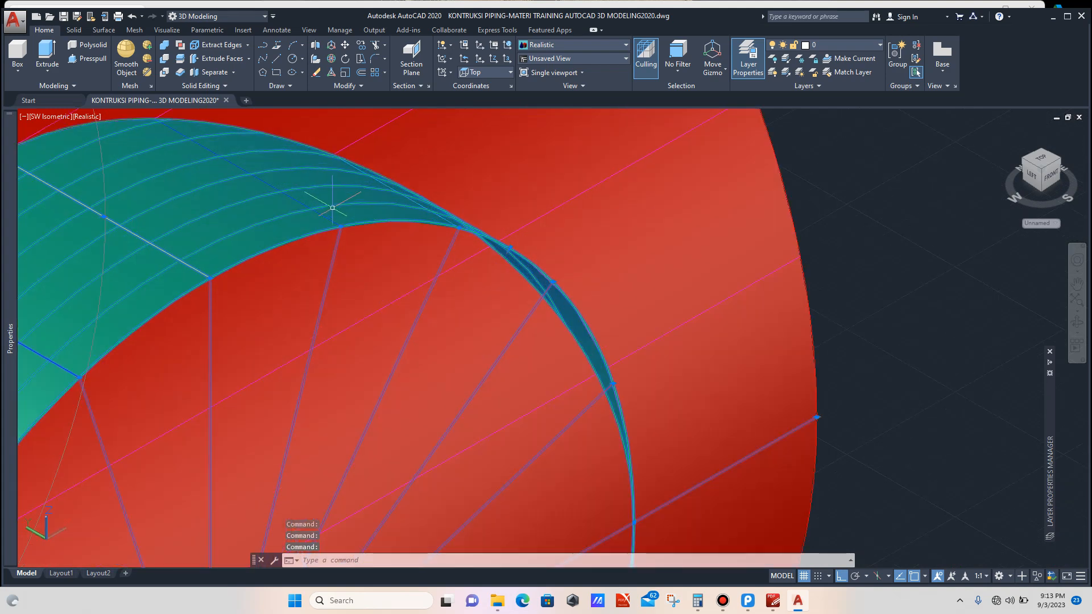
{"action": "left_click", "coordinate": [323, 217]}
{"action": "scroll", "coordinate": [414, 201], "scroll_direction": "down", "scroll_amount": 5}
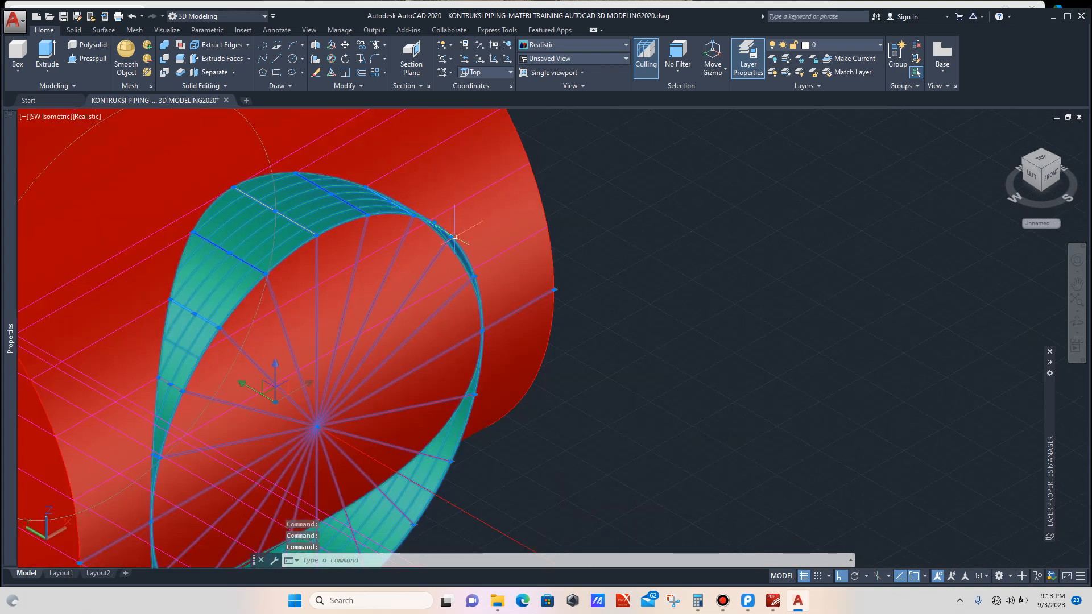
{"action": "scroll", "coordinate": [386, 252], "scroll_direction": "down", "scroll_amount": 8}
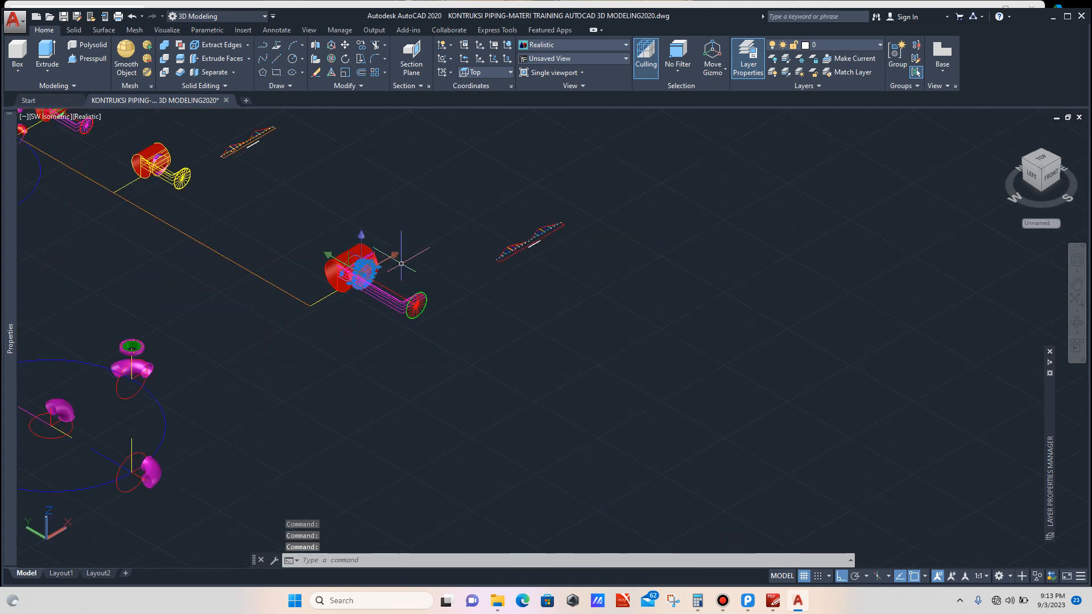
Step: Copy the selected stub-in intersection model to an empty area beside the header
{"action": "type", "text": "c"}
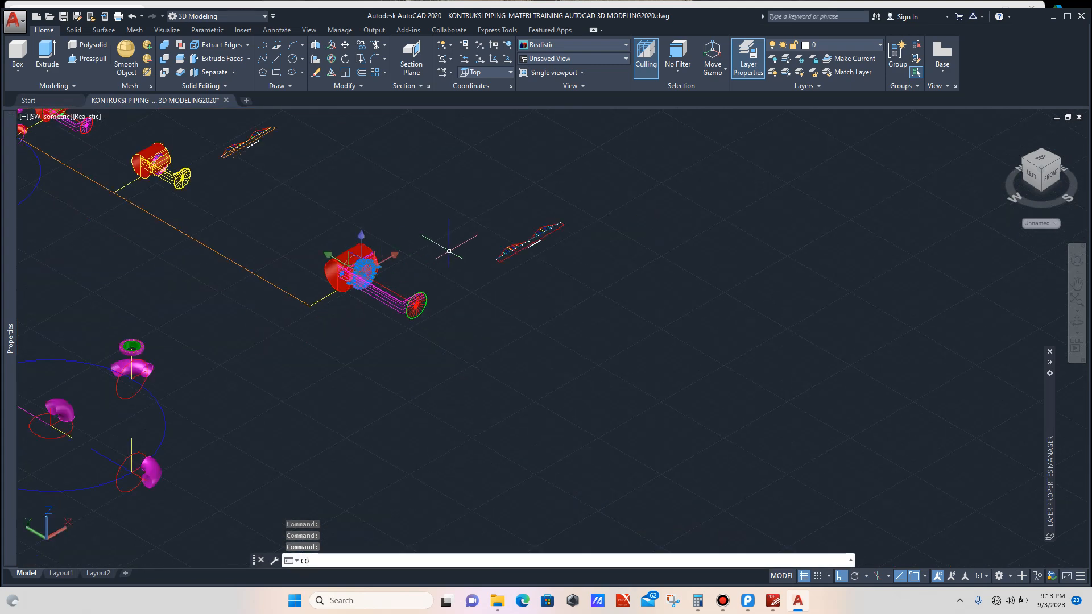
{"action": "type", "text": "o"}
{"action": "key", "text": "Return"}
{"action": "left_click", "coordinate": [444, 273]}
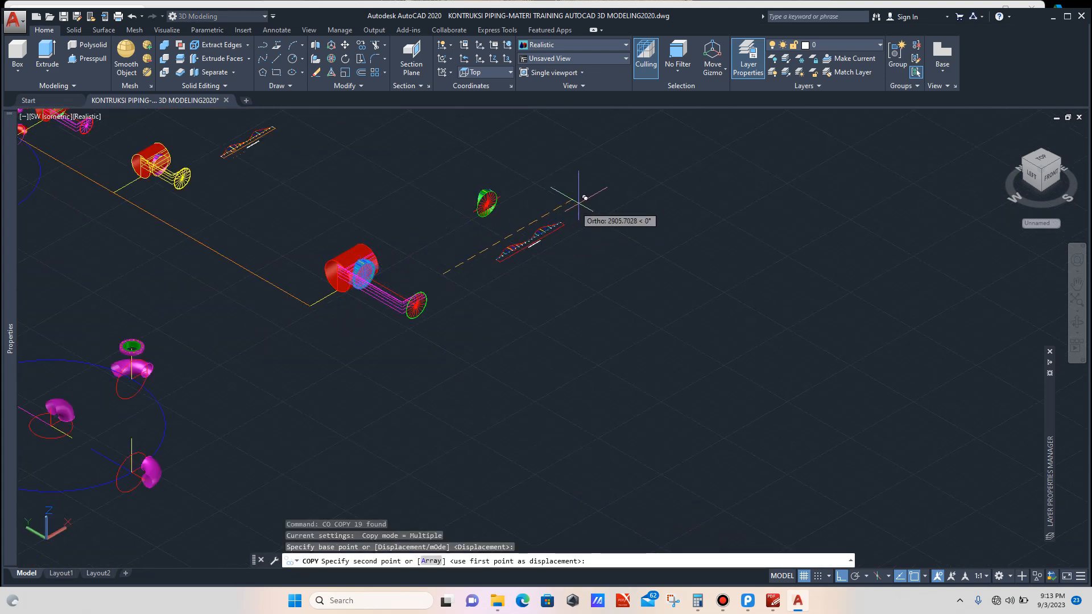
{"action": "left_click", "coordinate": [663, 167]}
{"action": "key", "text": "Escape"}
Step: Set the UCS to Right and rotate the copied intersection model 90° about its centre point
{"action": "scroll", "coordinate": [567, 150], "scroll_direction": "up", "scroll_amount": 5}
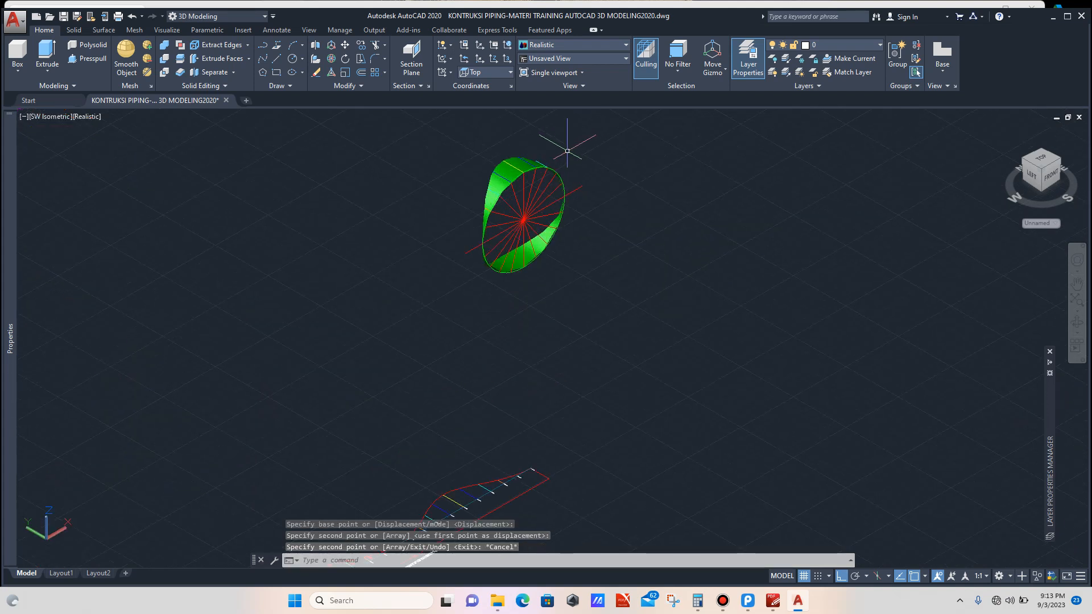
{"action": "scroll", "coordinate": [567, 152], "scroll_direction": "up", "scroll_amount": 2}
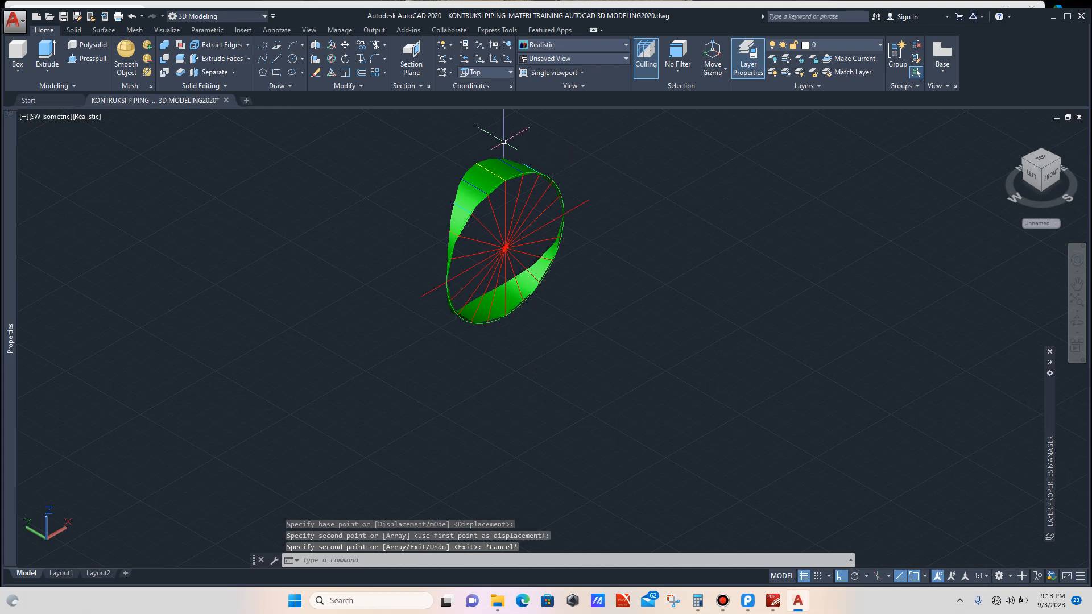
{"action": "left_click", "coordinate": [483, 72]}
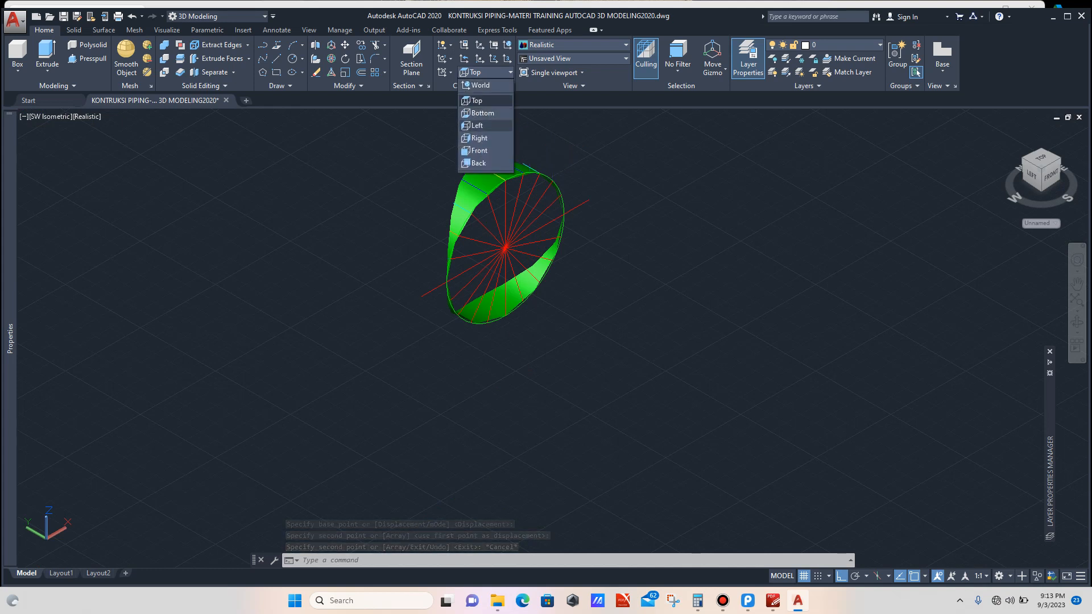
{"action": "left_click", "coordinate": [482, 139]}
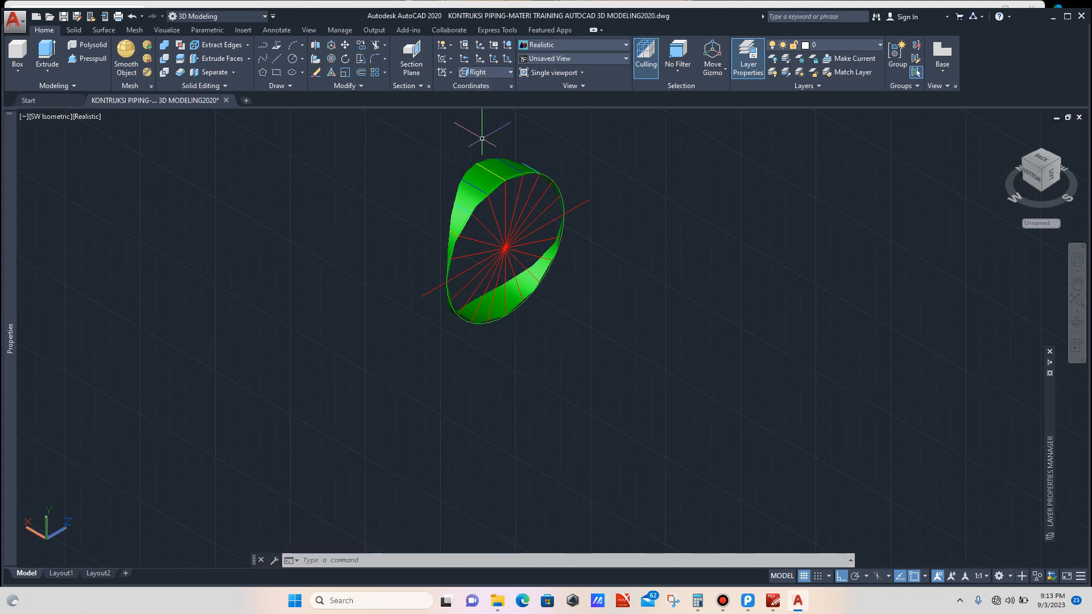
{"action": "left_click", "coordinate": [602, 142]}
{"action": "left_click", "coordinate": [371, 296]}
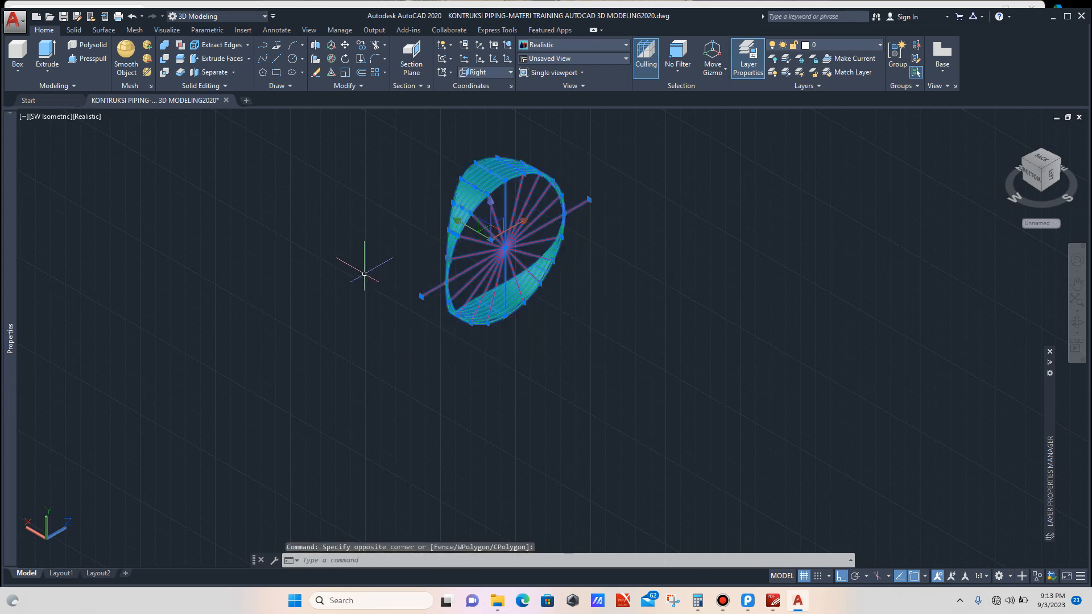
{"action": "type", "text": "ro"}
{"action": "key", "text": "Return"}
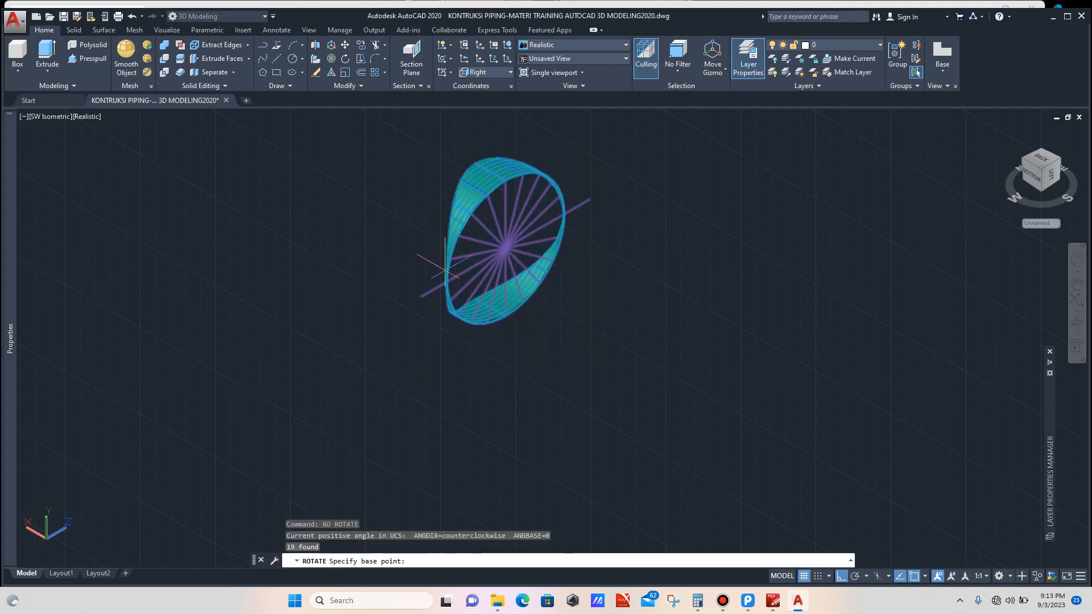
{"action": "left_click", "coordinate": [506, 247]}
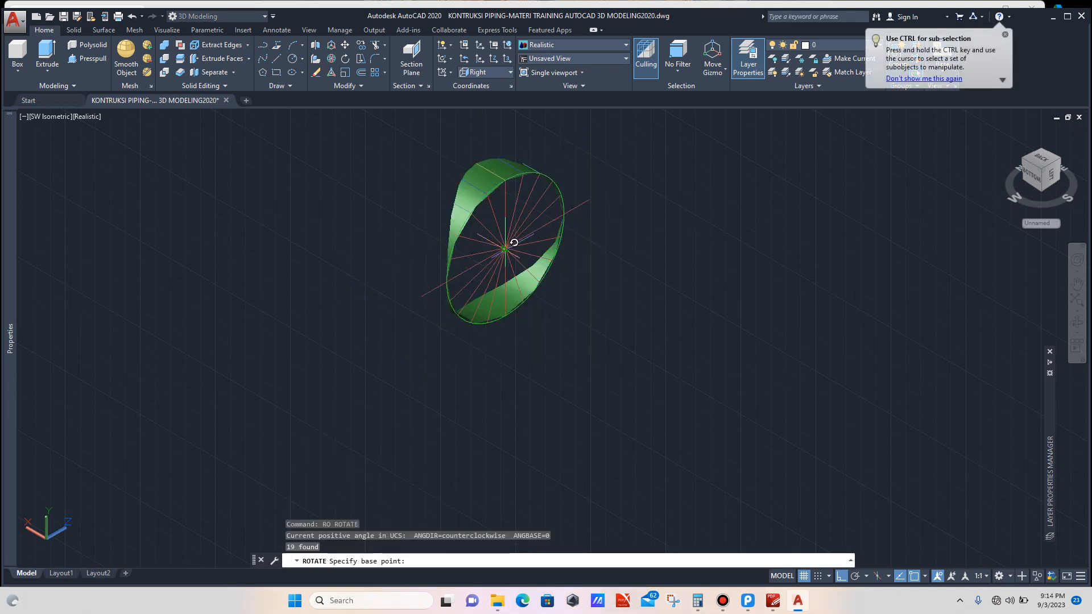
{"action": "key", "text": "Return"}
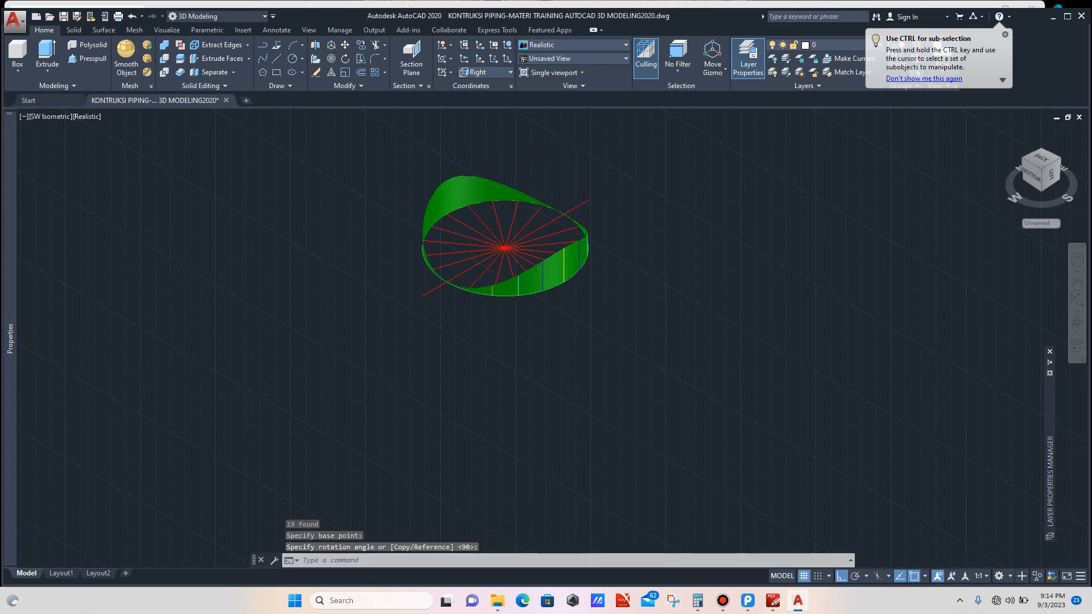
Step: Switch the UCS back to World
{"action": "scroll", "coordinate": [560, 192], "scroll_direction": "up", "scroll_amount": 4}
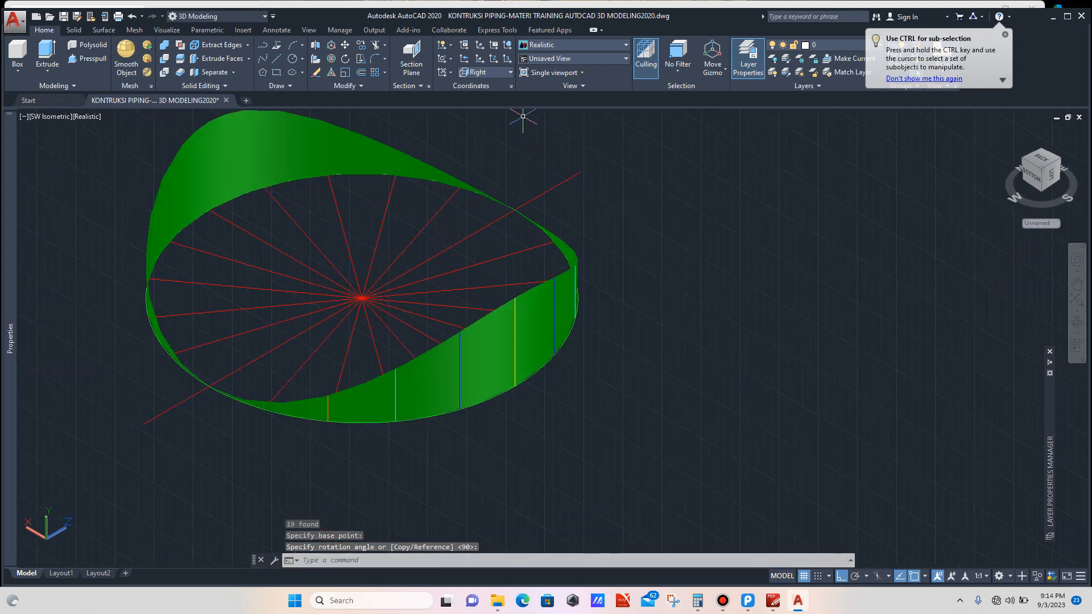
{"action": "left_click", "coordinate": [510, 73]}
{"action": "left_click", "coordinate": [509, 153]}
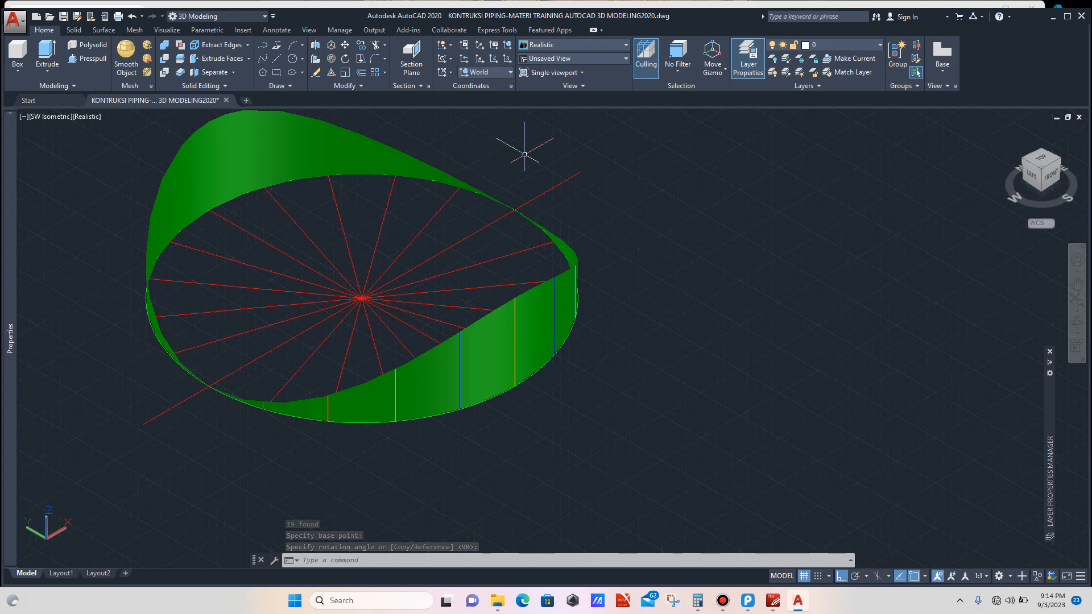
Step: Delete the long axis line passing through the centre of the rotated model
{"action": "scroll", "coordinate": [546, 207], "scroll_direction": "down", "scroll_amount": 2}
{"action": "scroll", "coordinate": [561, 197], "scroll_direction": "up", "scroll_amount": 3}
{"action": "left_click", "coordinate": [534, 195]}
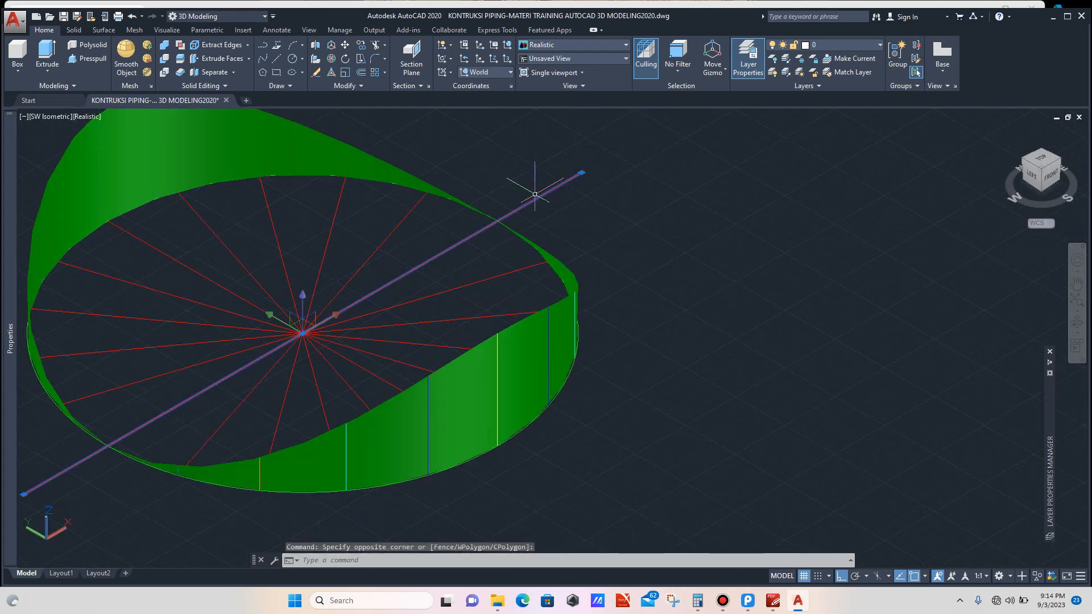
{"action": "key", "text": "Delete"}
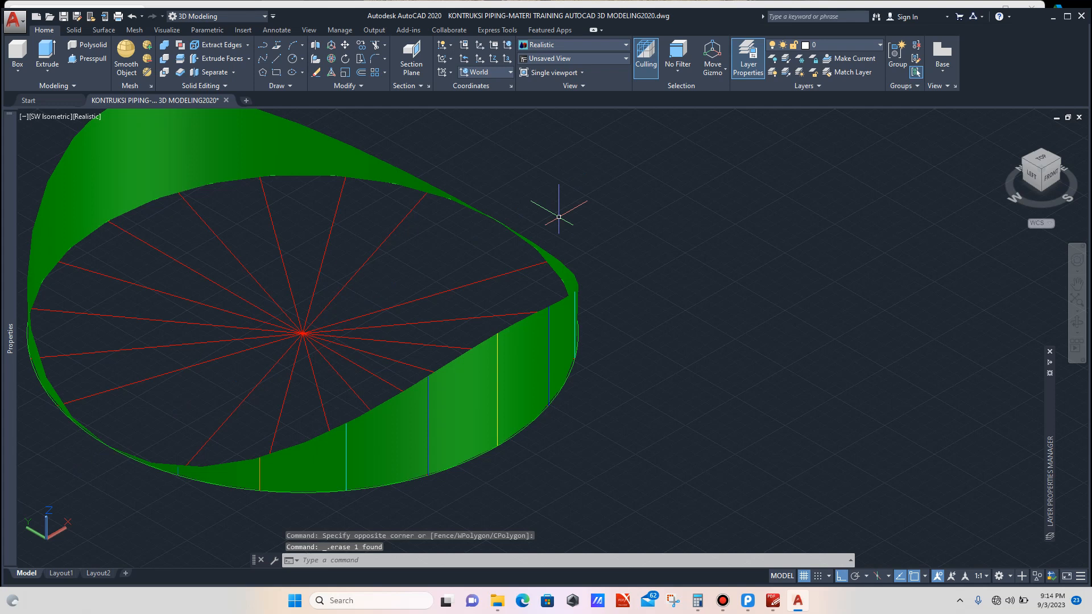
Step: Draw a line between two points on the rim of the rotated intersection surface
{"action": "type", "text": "L"}
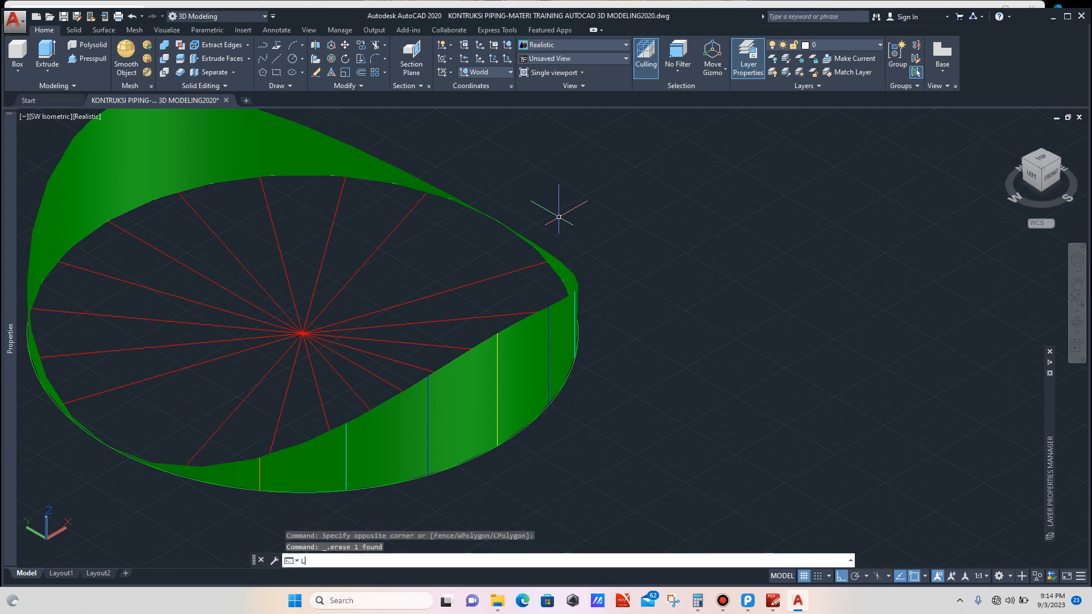
{"action": "key", "text": "Return"}
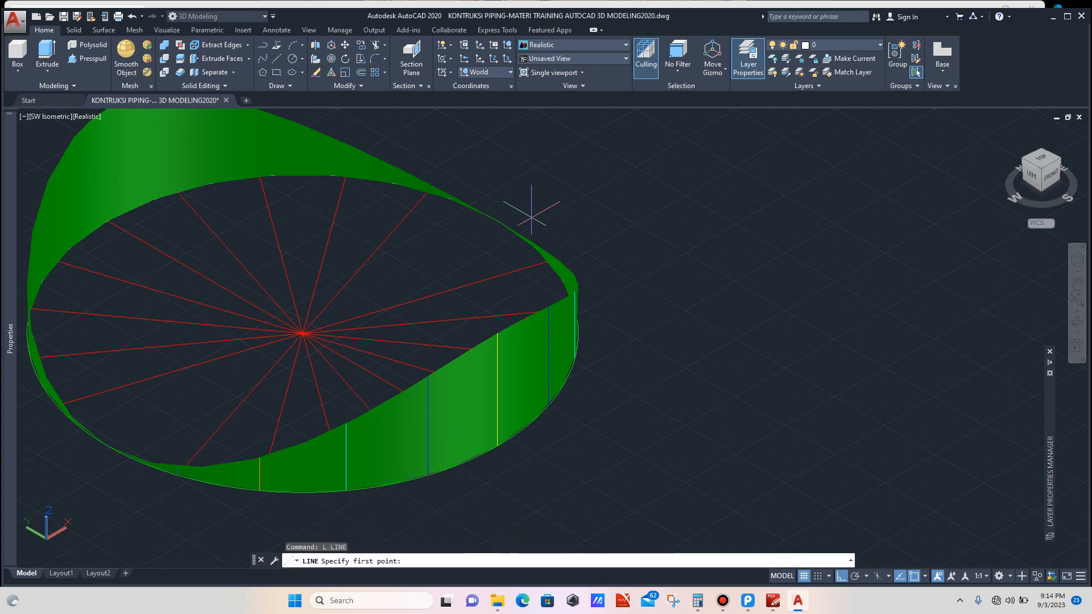
{"action": "left_click", "coordinate": [497, 220]}
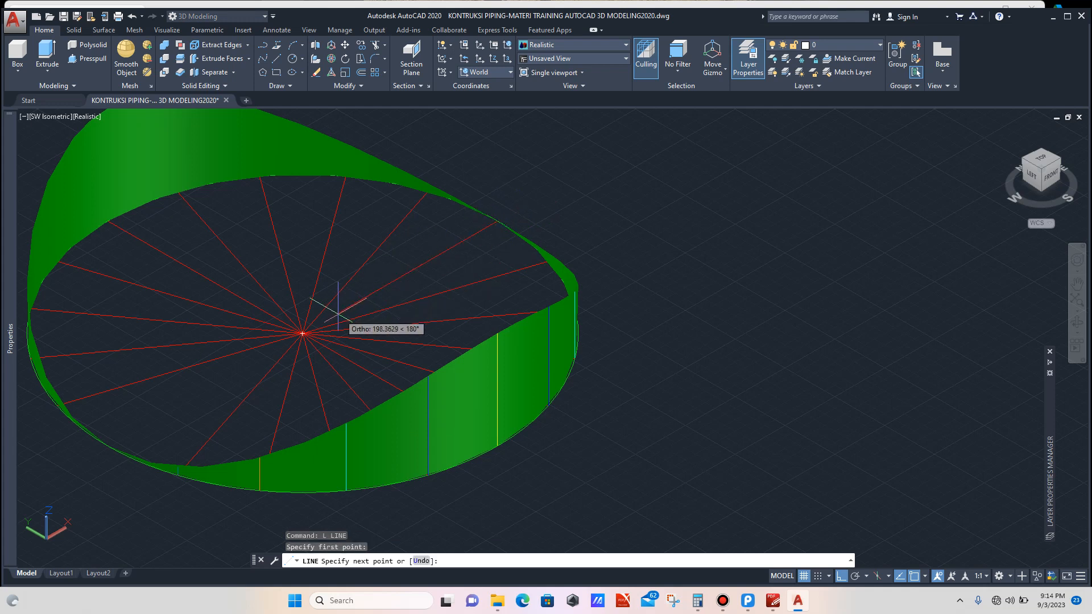
{"action": "left_click", "coordinate": [107, 445]}
{"action": "key", "text": "Escape"}
{"action": "scroll", "coordinate": [355, 340], "scroll_direction": "down", "scroll_amount": 4}
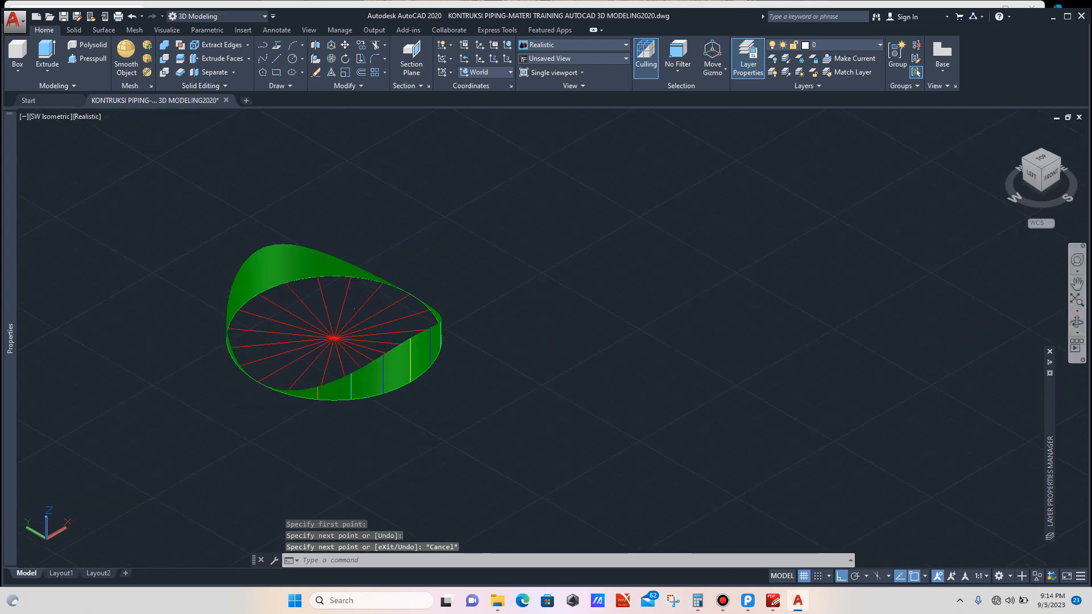
Step: Draw a short vertical line up from the lower edge of the intersection surface
{"action": "left_click", "coordinate": [1077, 322]}
{"action": "left_click_drag", "start_coordinate": [568, 347], "coordinate": [540, 326]}
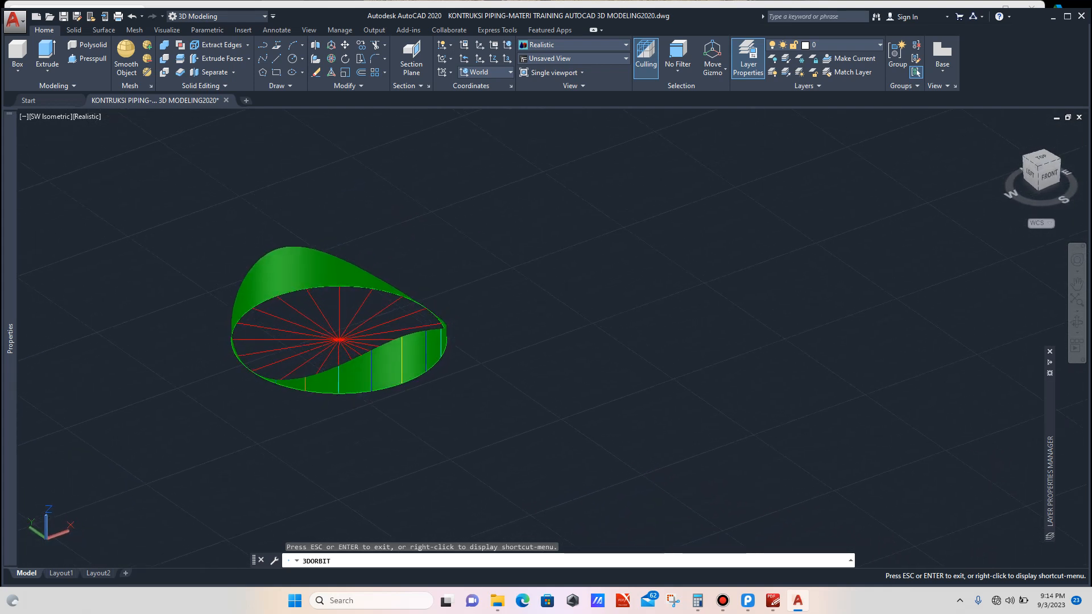
{"action": "scroll", "coordinate": [296, 447], "scroll_direction": "up", "scroll_amount": 2}
{"action": "key", "text": "Escape"}
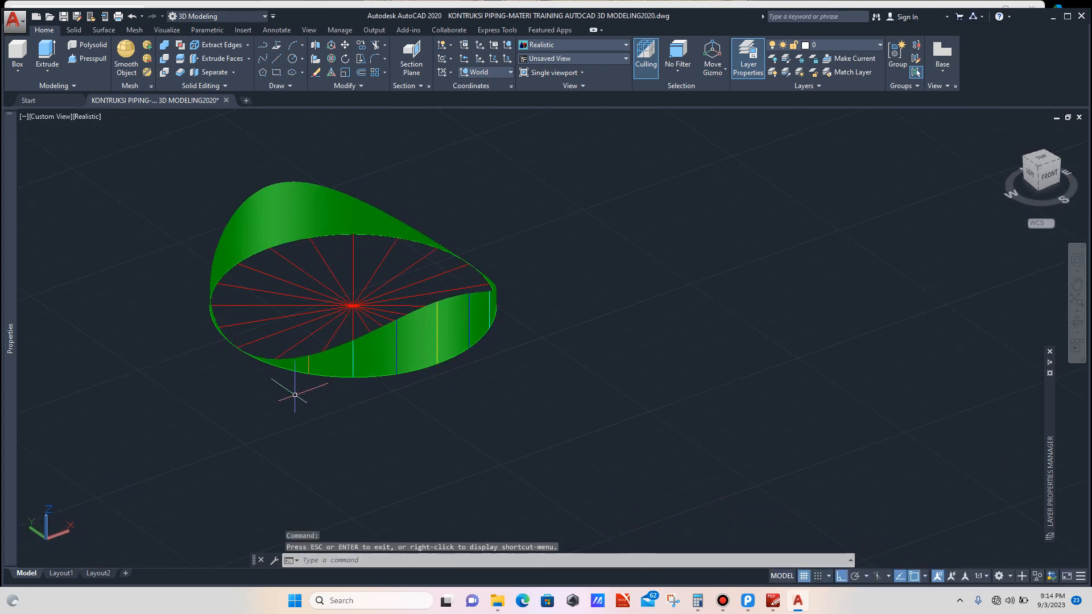
{"action": "scroll", "coordinate": [278, 369], "scroll_direction": "up", "scroll_amount": 5}
{"action": "scroll", "coordinate": [247, 343], "scroll_direction": "up", "scroll_amount": 4}
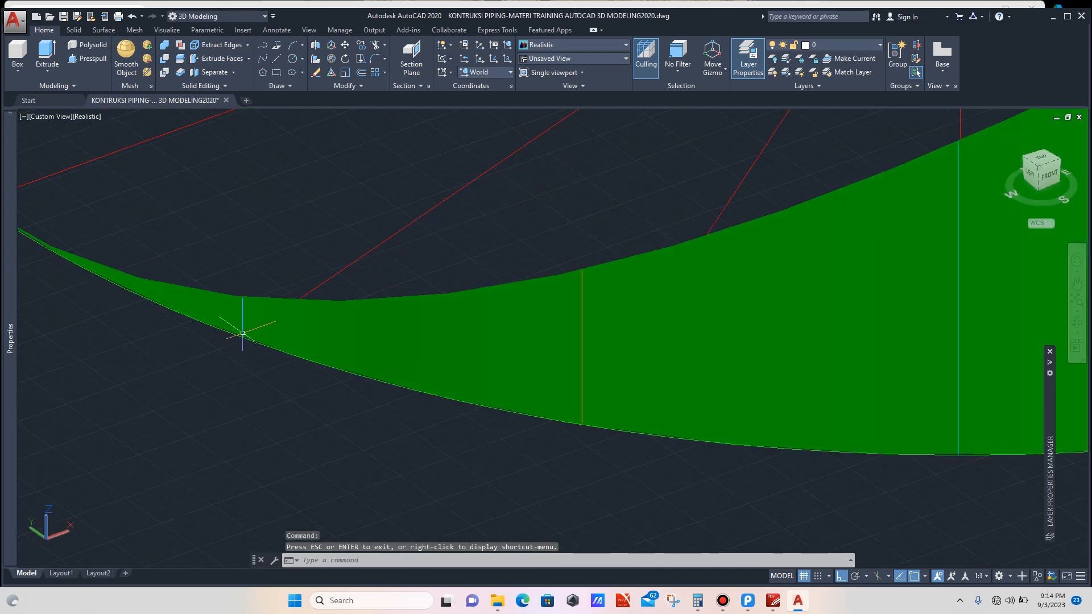
{"action": "scroll", "coordinate": [251, 314], "scroll_direction": "down", "scroll_amount": 6}
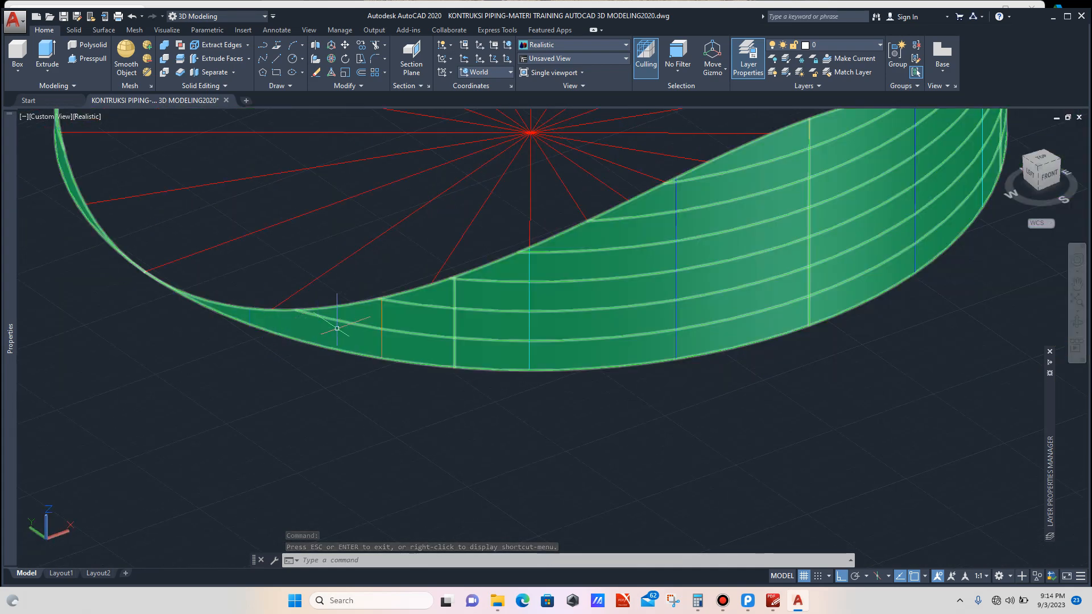
{"action": "mouse_move", "coordinate": [382, 327]}
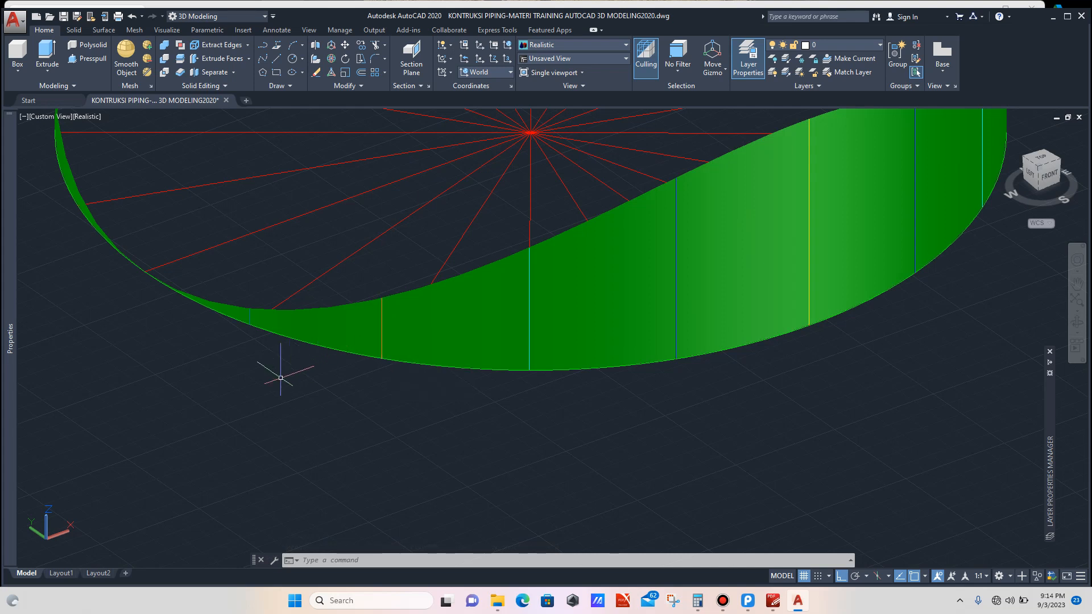
{"action": "type", "text": "l"}
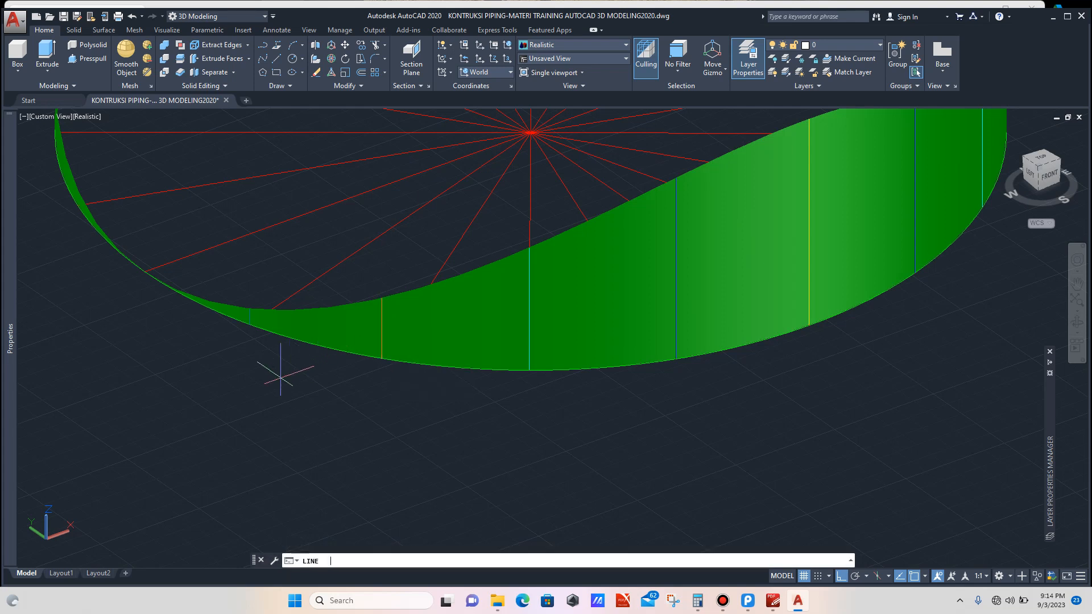
{"action": "key", "text": "Return"}
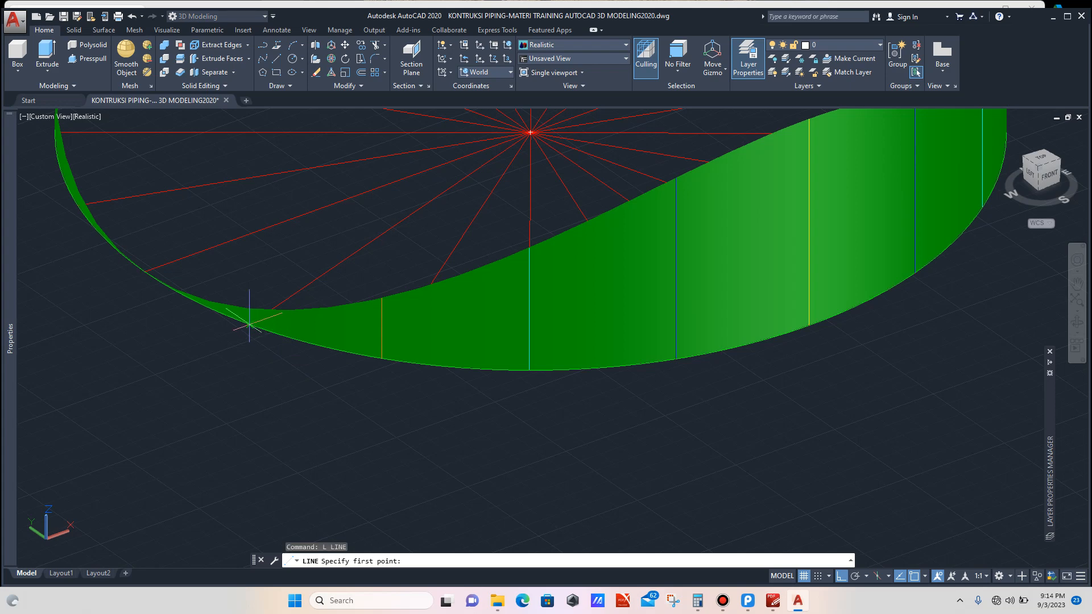
{"action": "left_click", "coordinate": [249, 325]}
{"action": "scroll", "coordinate": [251, 313], "scroll_direction": "up", "scroll_amount": 3}
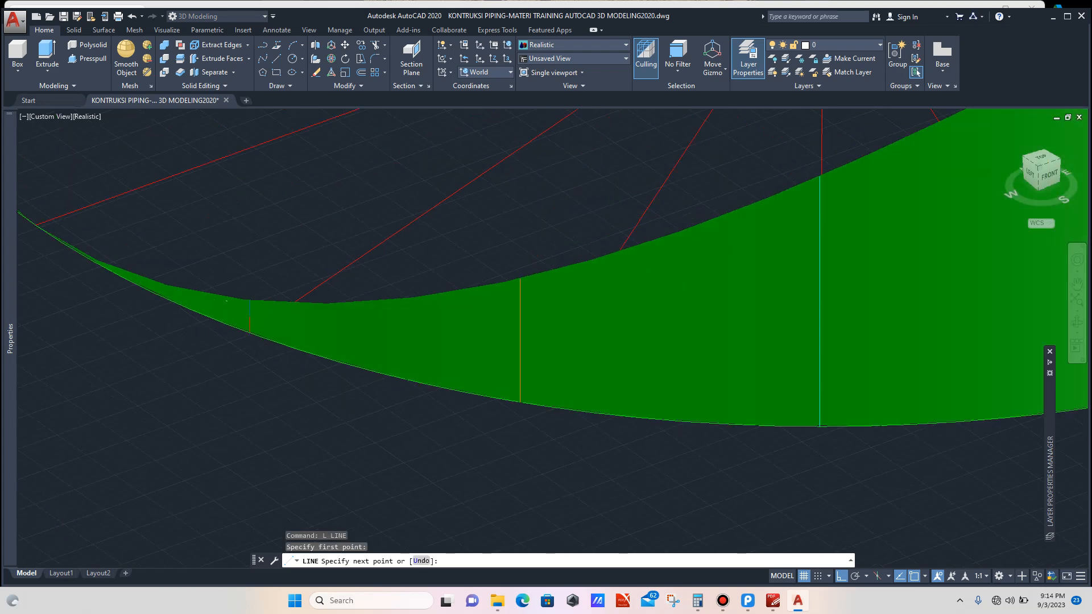
{"action": "left_click", "coordinate": [249, 300]}
{"action": "key", "text": "Escape"}
{"action": "scroll", "coordinate": [247, 303], "scroll_direction": "up", "scroll_amount": 3}
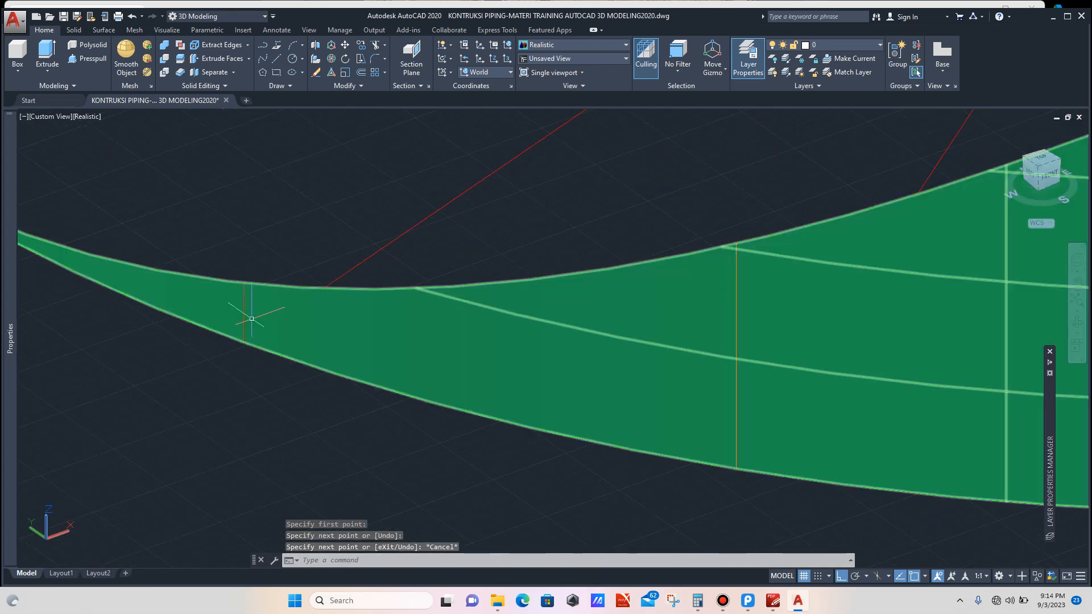
Step: Change the colour of the short vertical line on the intersection surface
{"action": "left_click", "coordinate": [244, 305]}
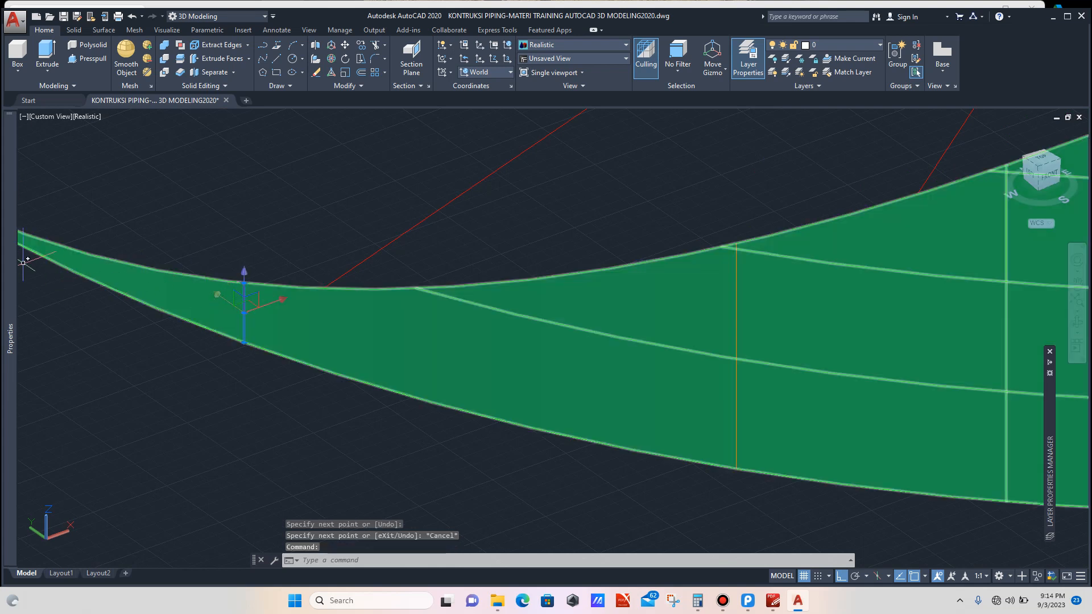
{"action": "mouse_move", "coordinate": [10, 338]}
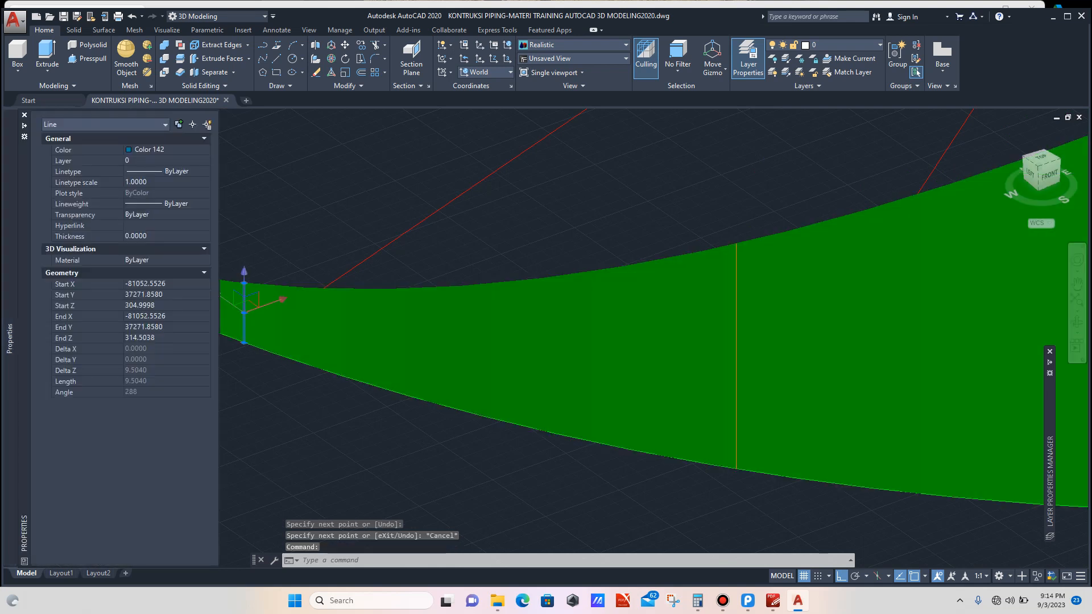
{"action": "left_click", "coordinate": [164, 150]}
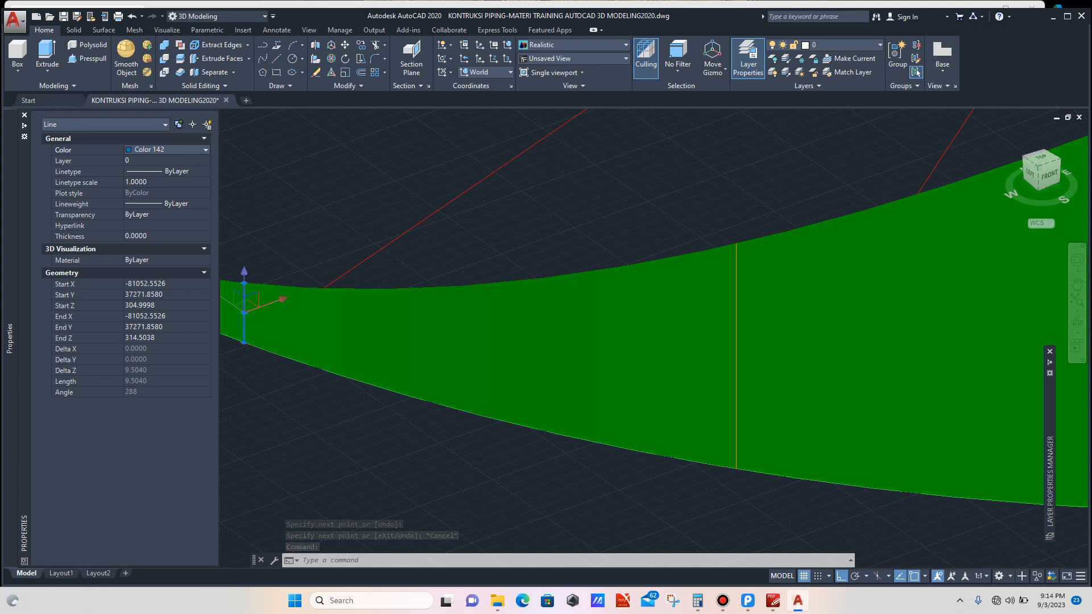
{"action": "left_click", "coordinate": [271, 389]}
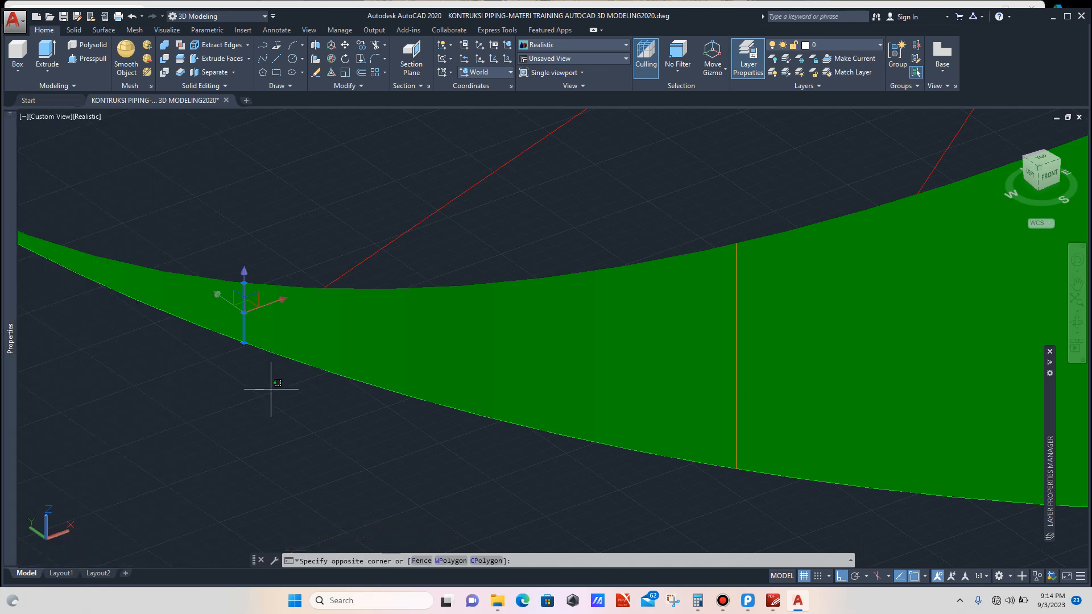
{"action": "key", "text": "Escape"}
{"action": "key", "text": "Escape"}
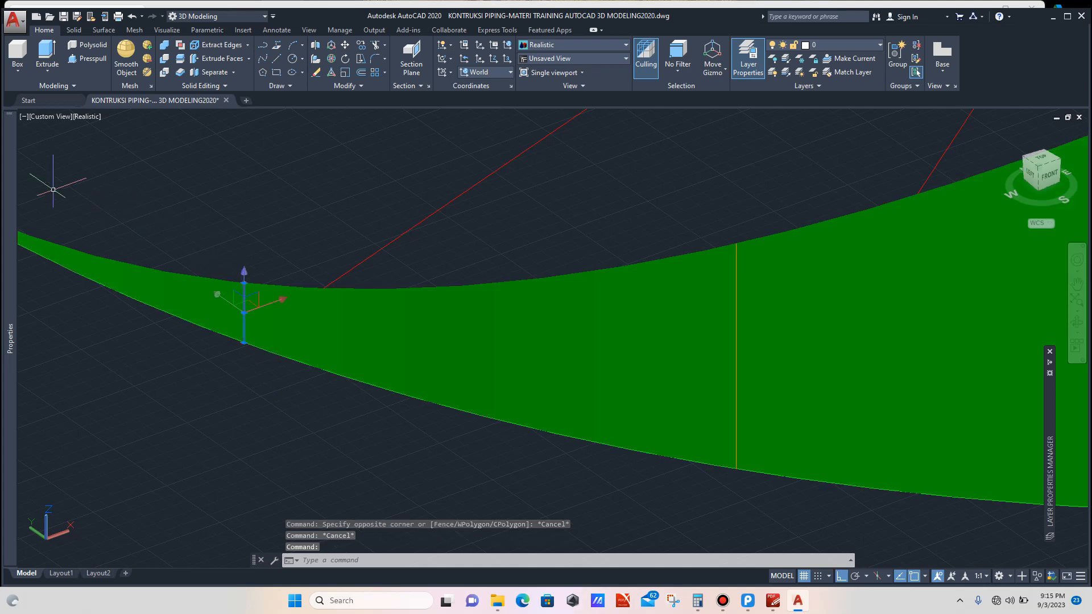
{"action": "double_click", "coordinate": [243, 307]}
{"action": "left_click", "coordinate": [171, 150]}
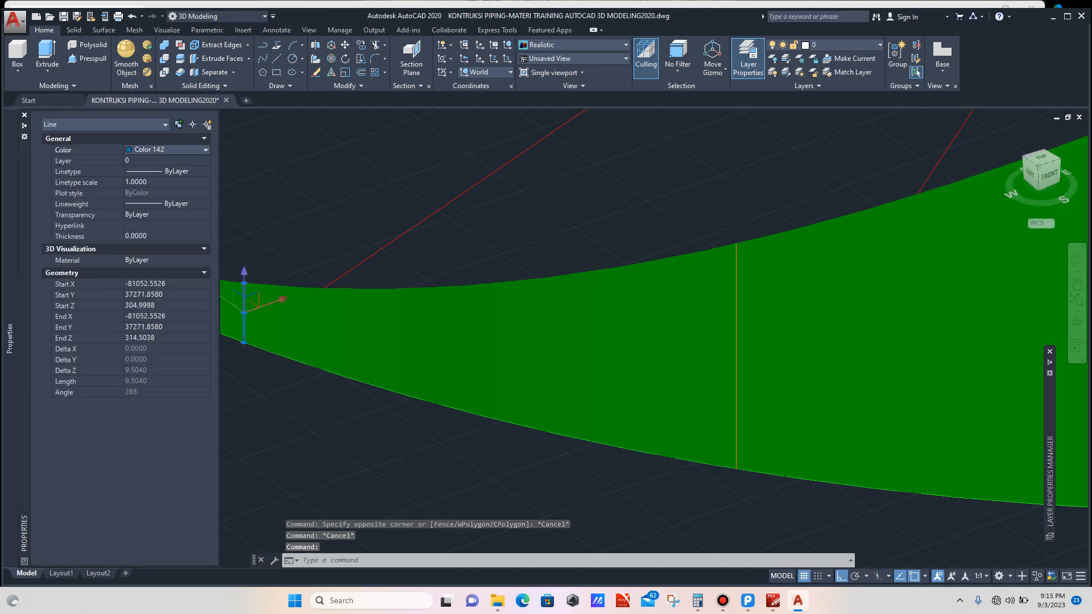
{"action": "left_click", "coordinate": [205, 150]}
{"action": "left_click", "coordinate": [154, 253]}
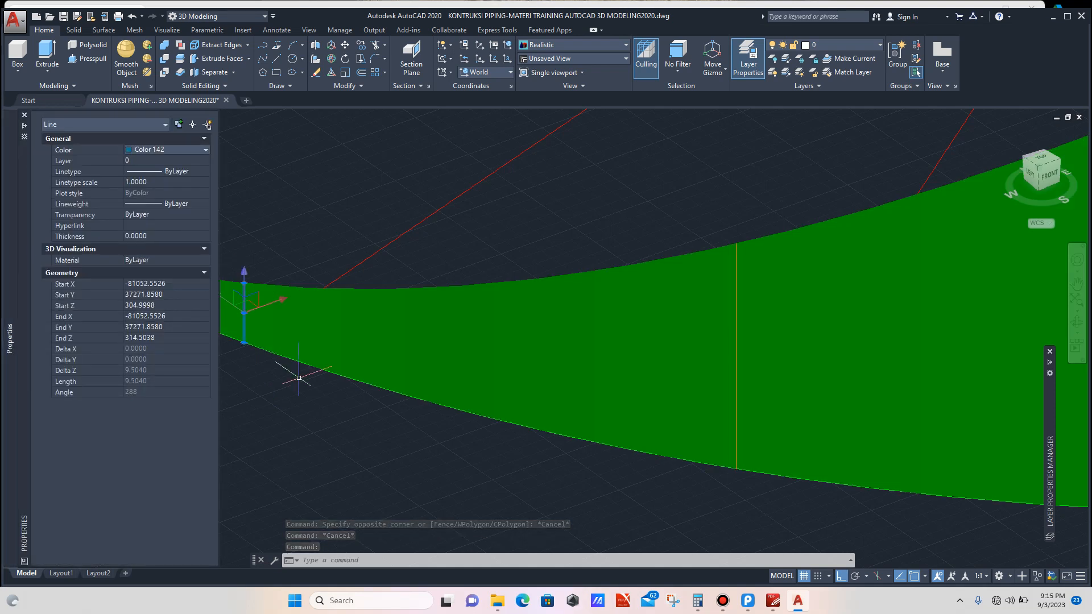
{"action": "key", "text": "Escape"}
{"action": "key", "text": "ctrl+1"}
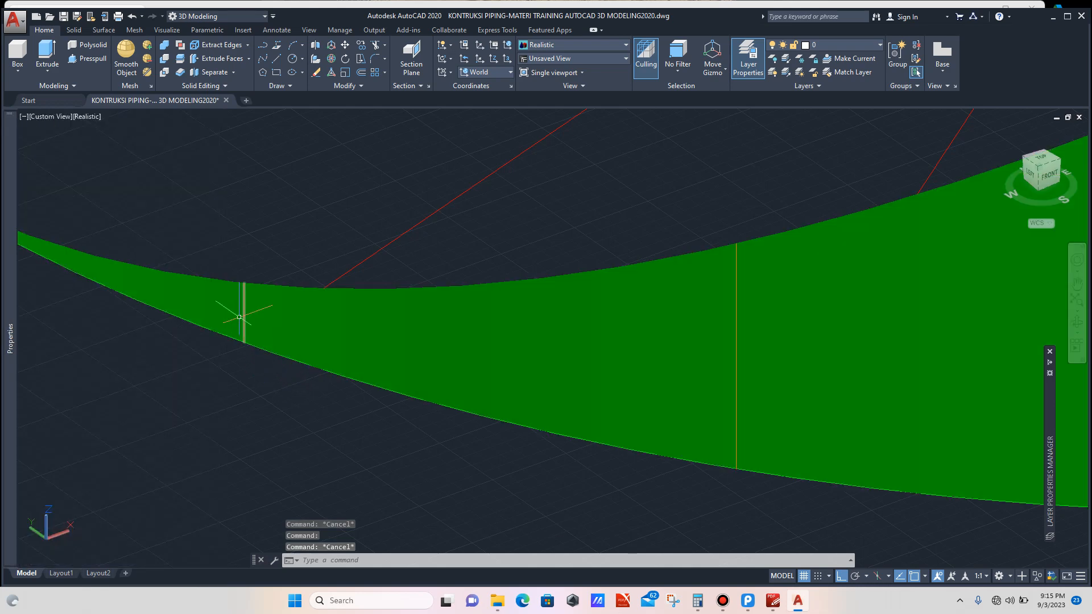
Step: Copy the short vertical line to the opposite end of the intersection surface's rim
{"action": "scroll", "coordinate": [239, 317], "scroll_direction": "down", "scroll_amount": 6}
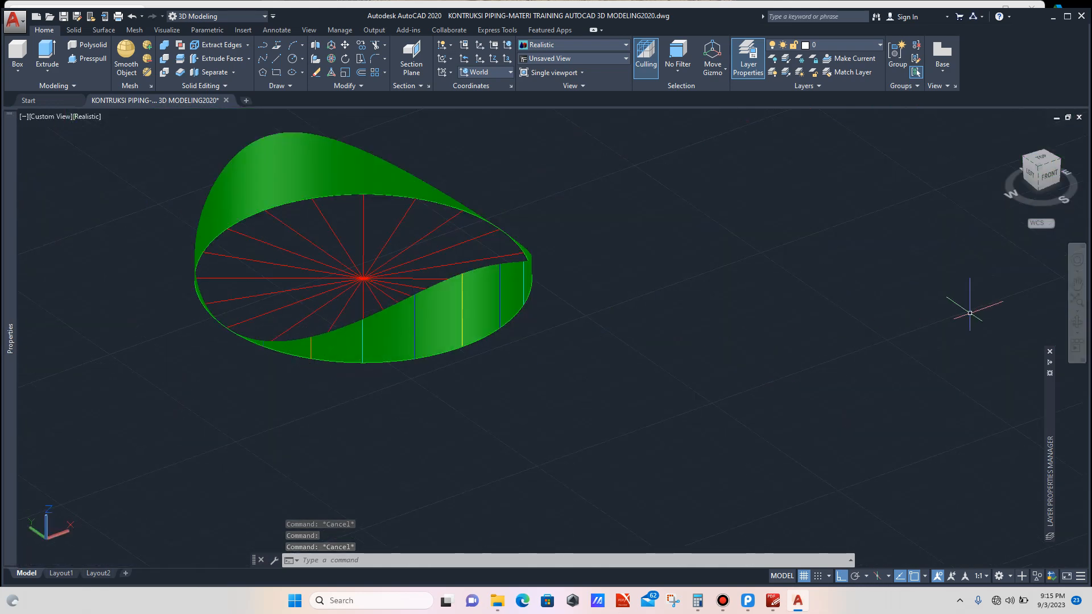
{"action": "left_click", "coordinate": [1077, 322]}
{"action": "left_click_drag", "start_coordinate": [712, 341], "coordinate": [579, 343]}
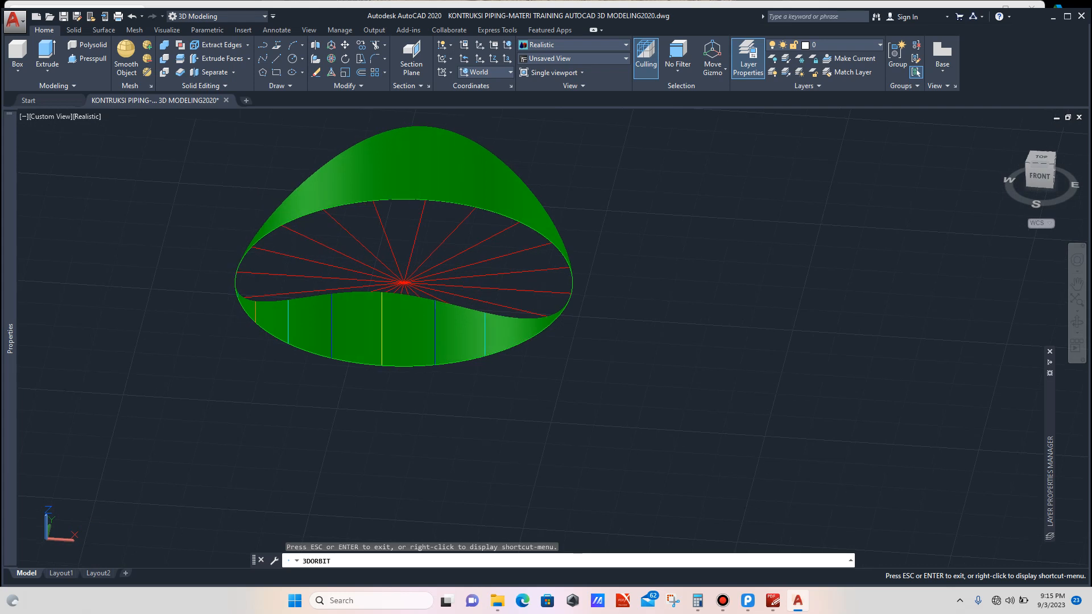
{"action": "key", "text": "Escape"}
{"action": "scroll", "coordinate": [256, 322], "scroll_direction": "up", "scroll_amount": 3}
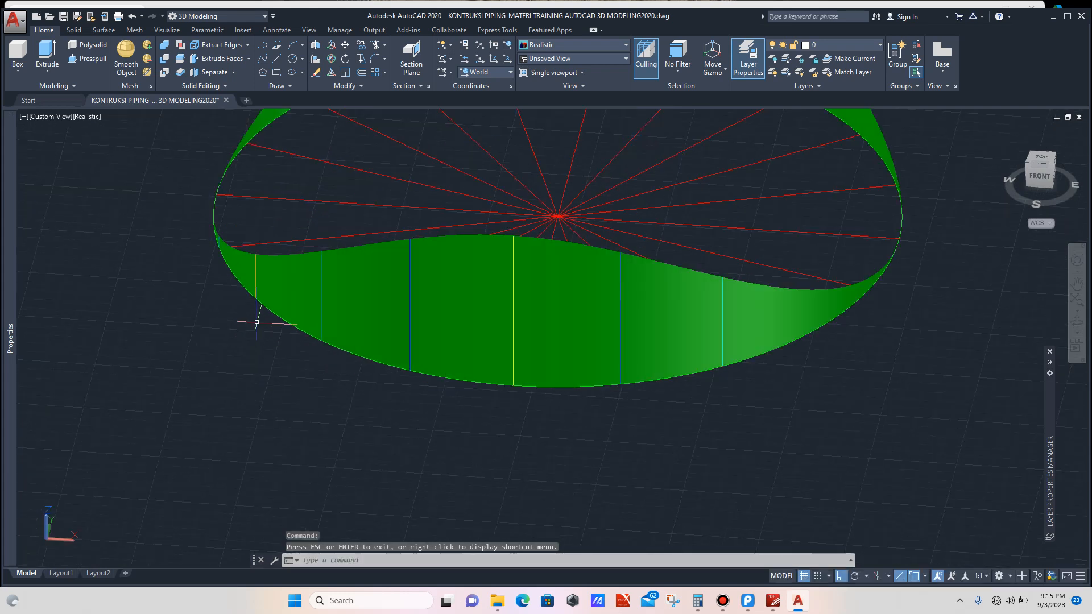
{"action": "left_click", "coordinate": [254, 291]}
{"action": "type", "text": "co"}
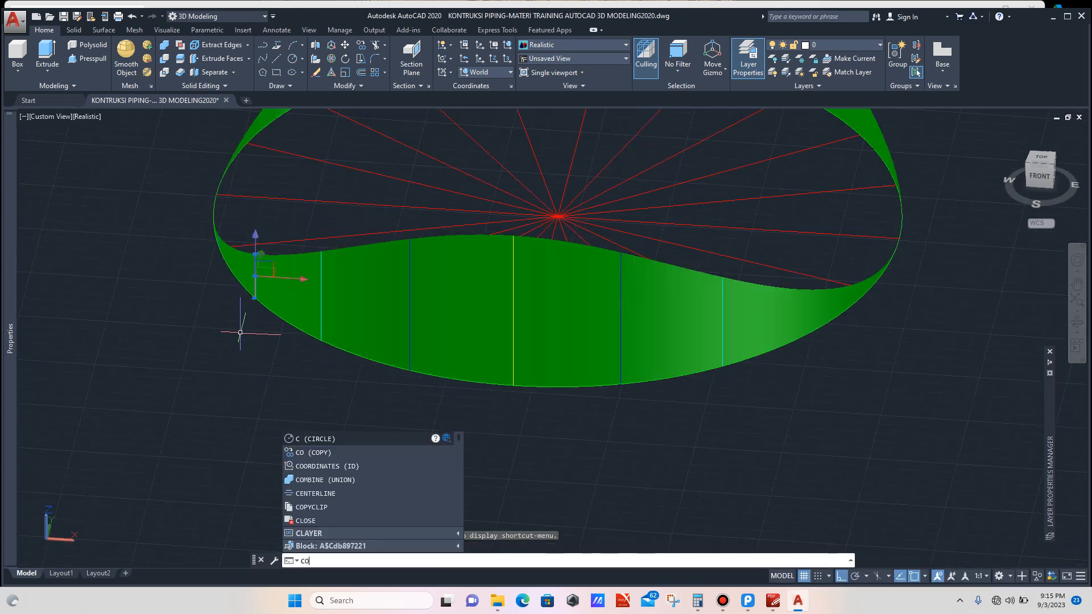
{"action": "key", "text": "Return"}
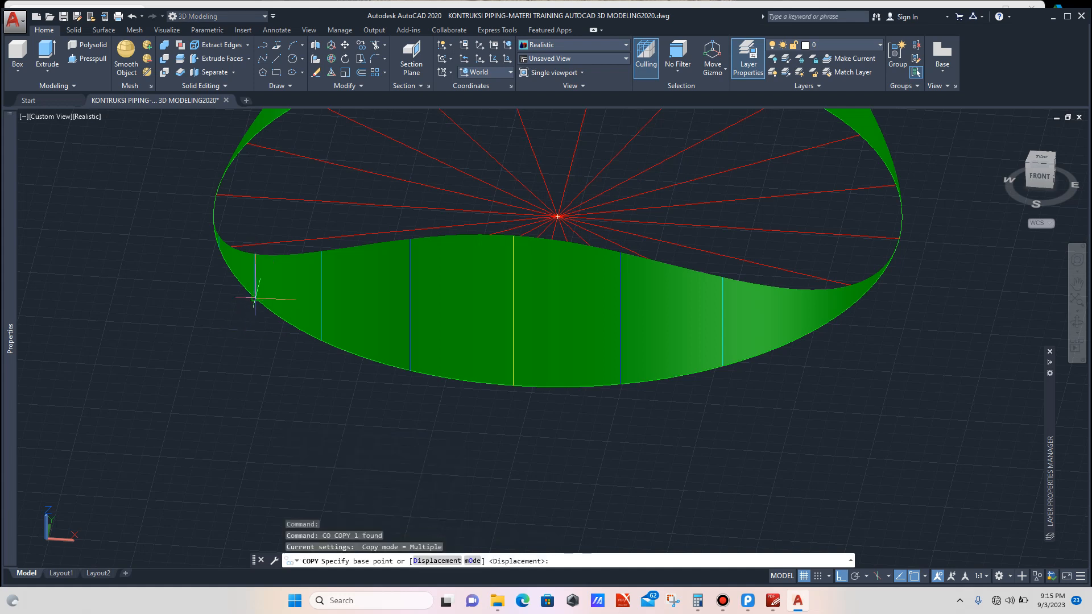
{"action": "left_click", "coordinate": [254, 297]}
{"action": "scroll", "coordinate": [244, 301], "scroll_direction": "down", "scroll_amount": 2}
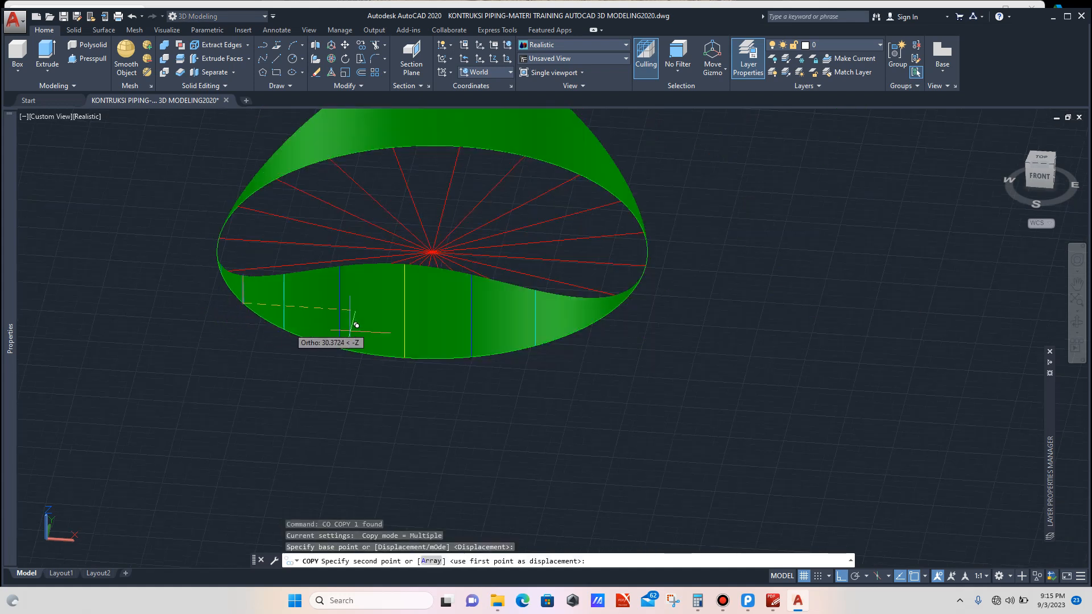
{"action": "left_click", "coordinate": [591, 324]}
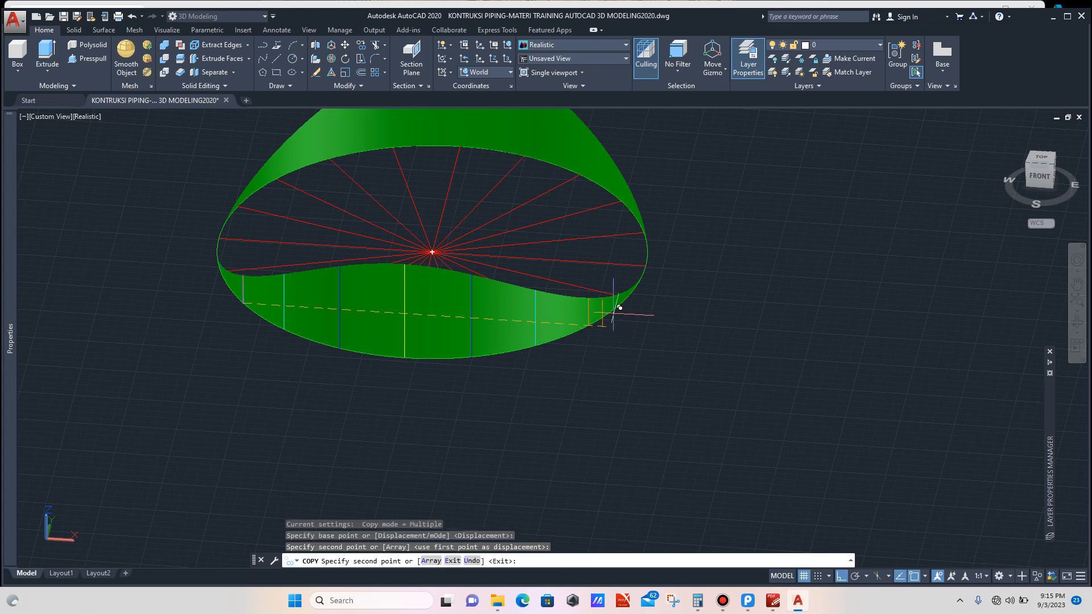
{"action": "scroll", "coordinate": [623, 306], "scroll_direction": "up", "scroll_amount": 2}
{"action": "key", "text": "Escape"}
{"action": "scroll", "coordinate": [622, 313], "scroll_direction": "down", "scroll_amount": 2}
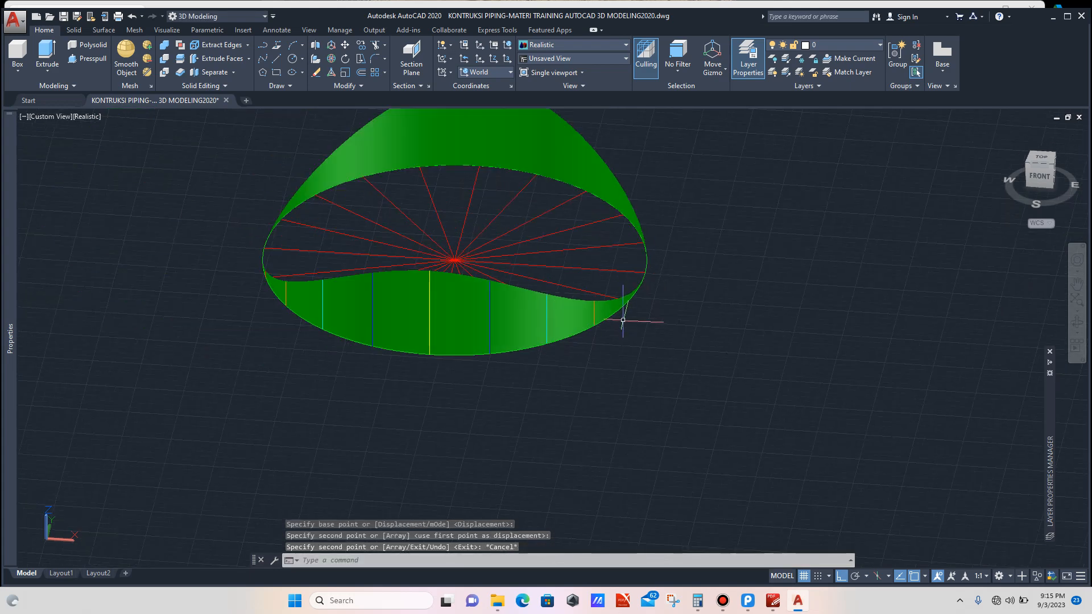
{"action": "scroll", "coordinate": [254, 275], "scroll_direction": "up", "scroll_amount": 3}
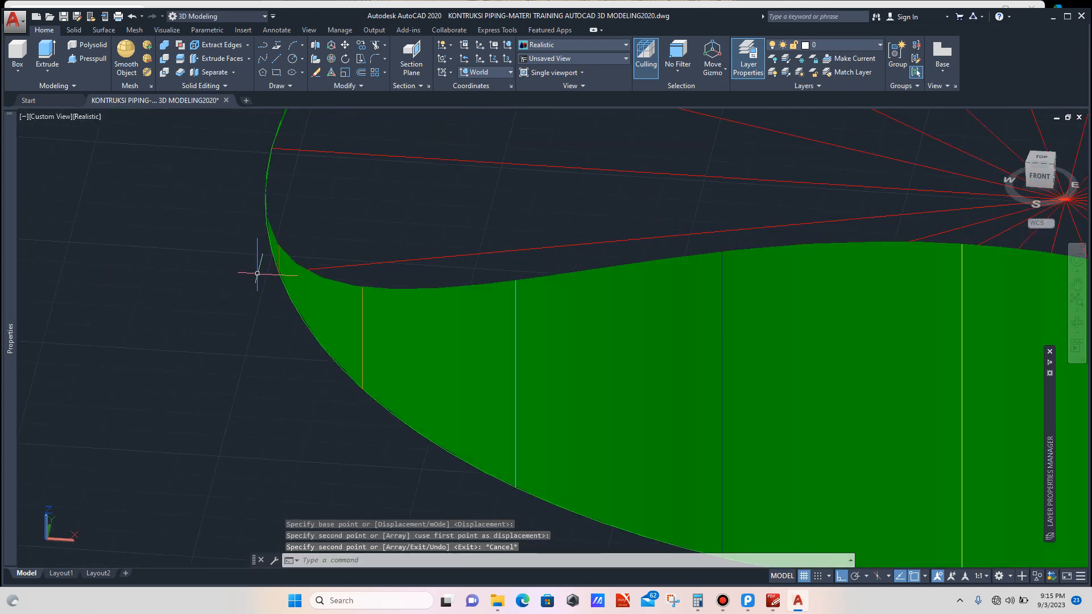
{"action": "scroll", "coordinate": [258, 268], "scroll_direction": "down", "scroll_amount": 4}
{"action": "scroll", "coordinate": [258, 272], "scroll_direction": "down", "scroll_amount": 2}
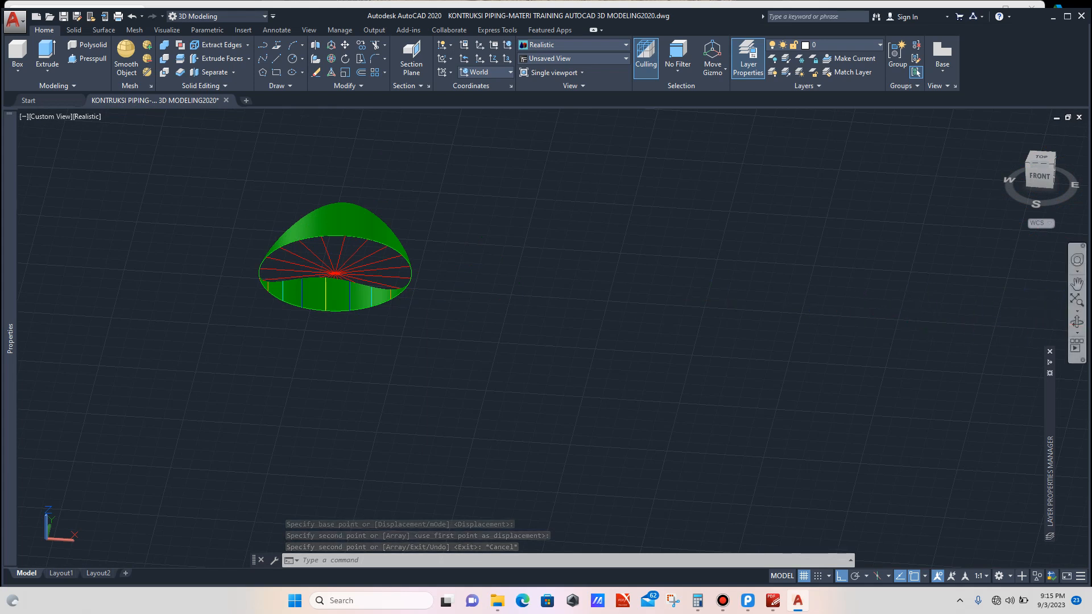
{"action": "left_click", "coordinate": [1077, 322]}
{"action": "left_click_drag", "start_coordinate": [250, 283], "coordinate": [325, 279]}
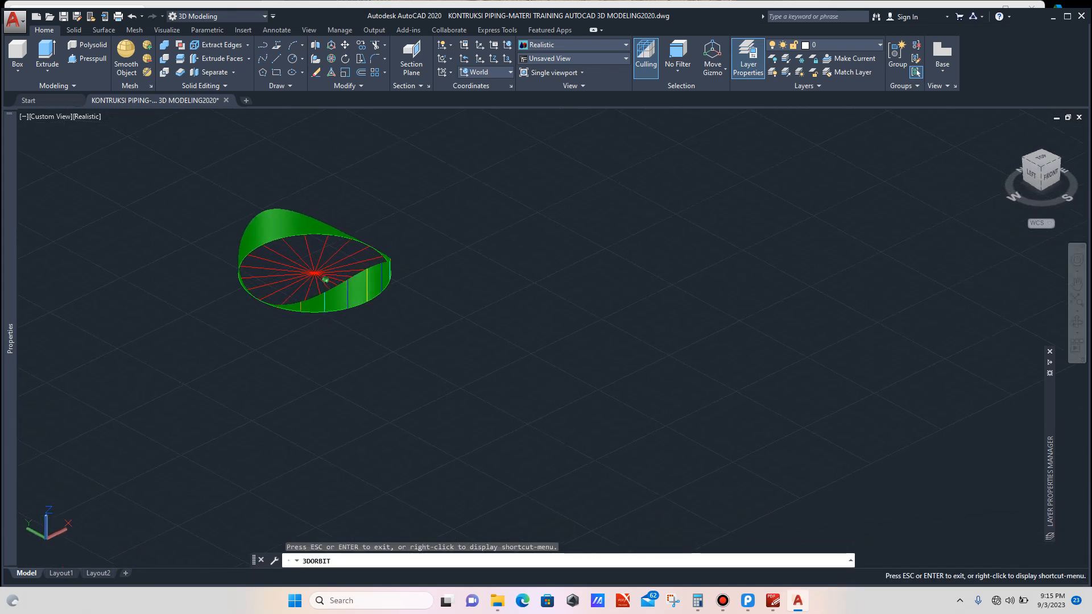
{"action": "scroll", "coordinate": [325, 279], "scroll_direction": "down", "scroll_amount": 1}
{"action": "scroll", "coordinate": [484, 379], "scroll_direction": "down", "scroll_amount": 1}
{"action": "key", "text": "Escape"}
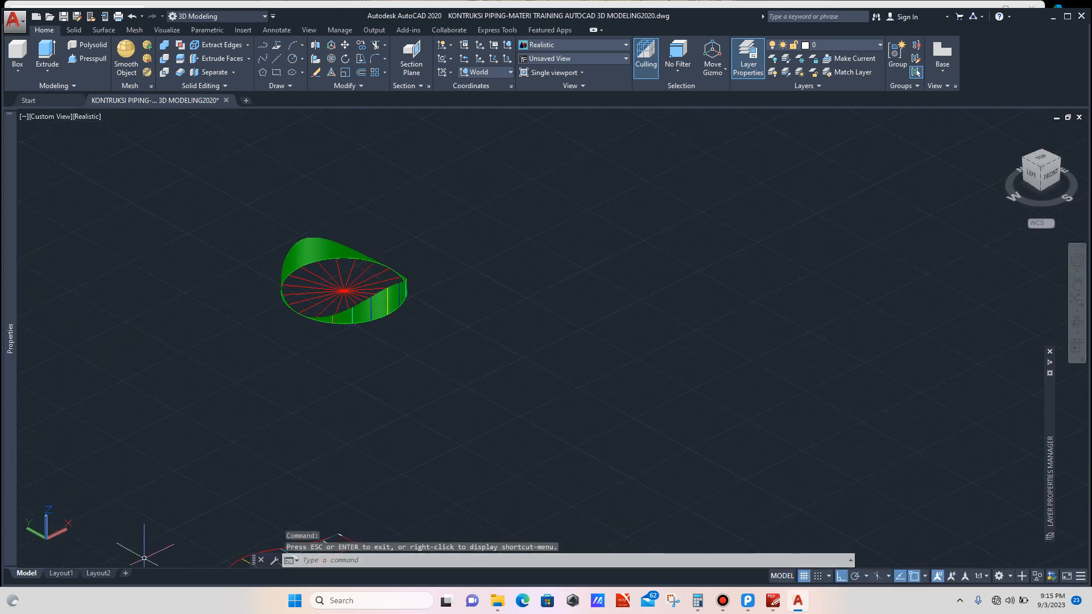
Step: Switch to Layout1 and reorient the rotated intersection model inside its small viewport
{"action": "left_click", "coordinate": [98, 573]}
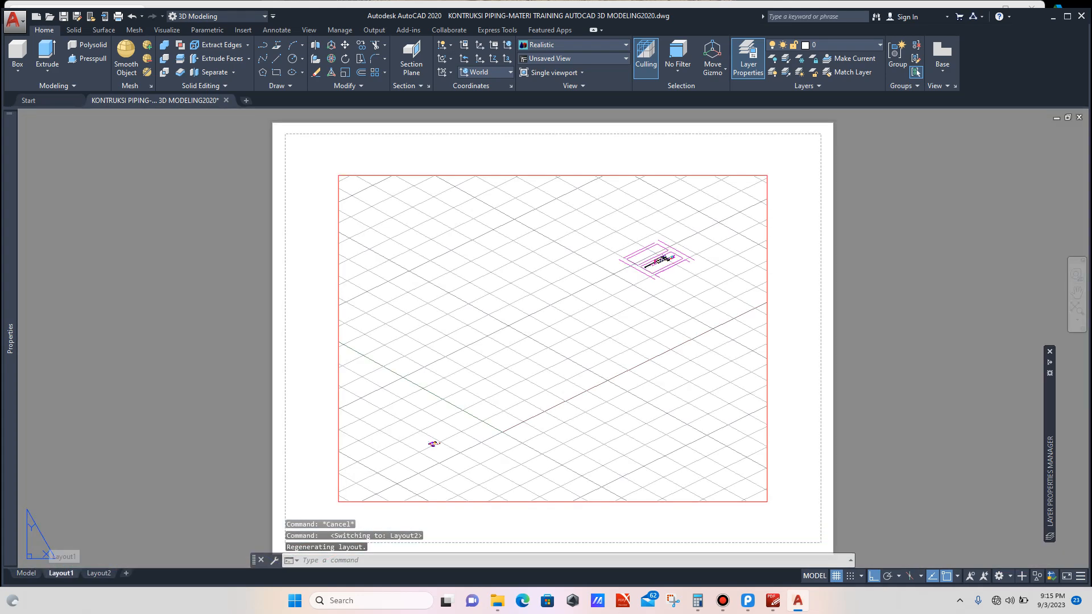
{"action": "left_click", "coordinate": [61, 574]}
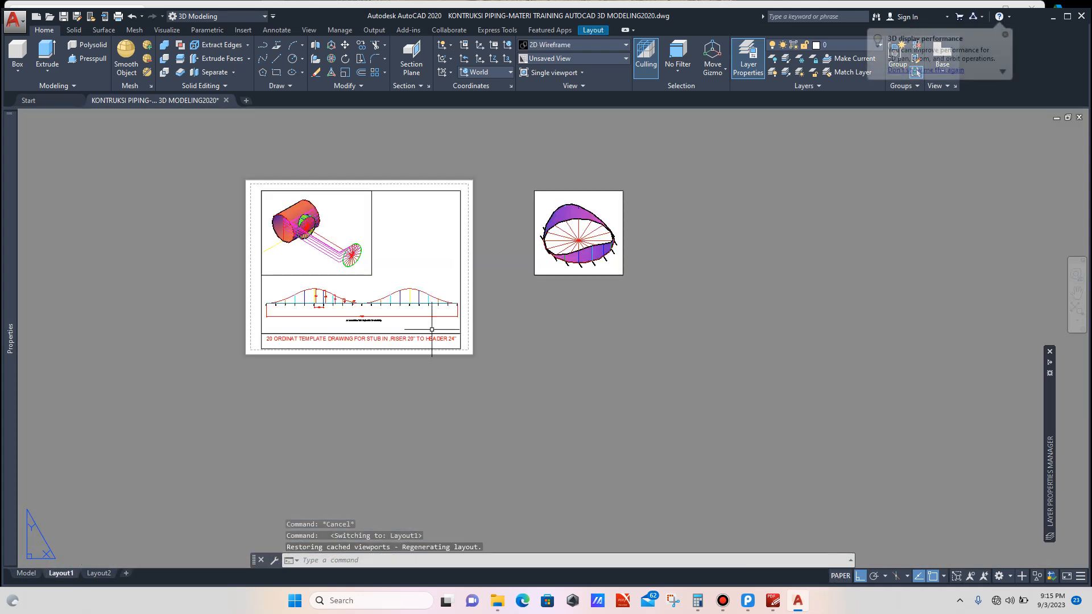
{"action": "scroll", "coordinate": [598, 245], "scroll_direction": "up", "scroll_amount": 4}
{"action": "scroll", "coordinate": [591, 199], "scroll_direction": "down", "scroll_amount": 2}
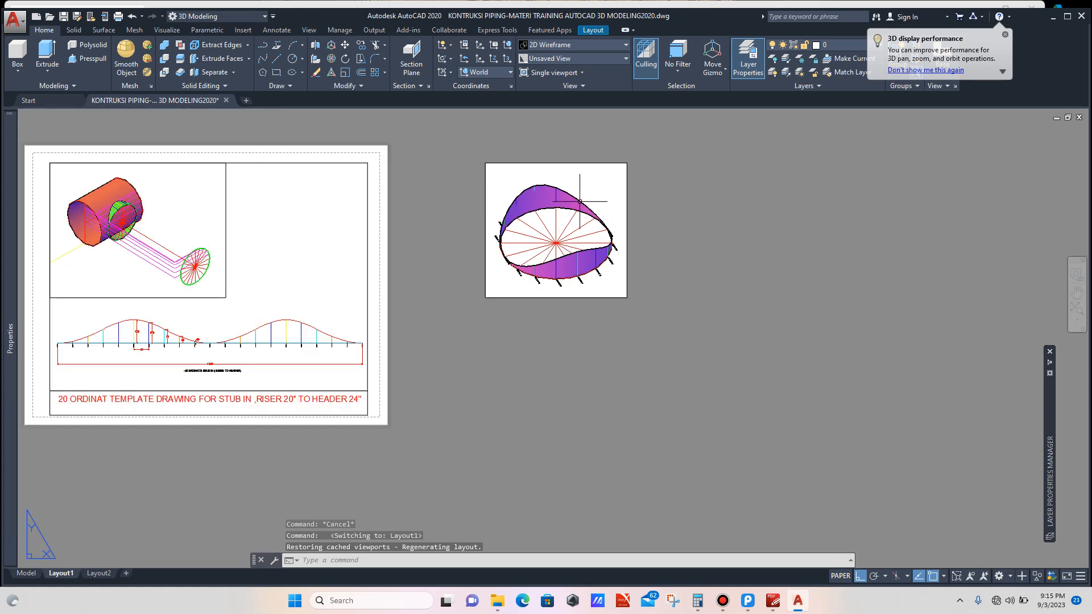
{"action": "scroll", "coordinate": [580, 187], "scroll_direction": "up", "scroll_amount": 2}
{"action": "scroll", "coordinate": [578, 184], "scroll_direction": "up", "scroll_amount": 2}
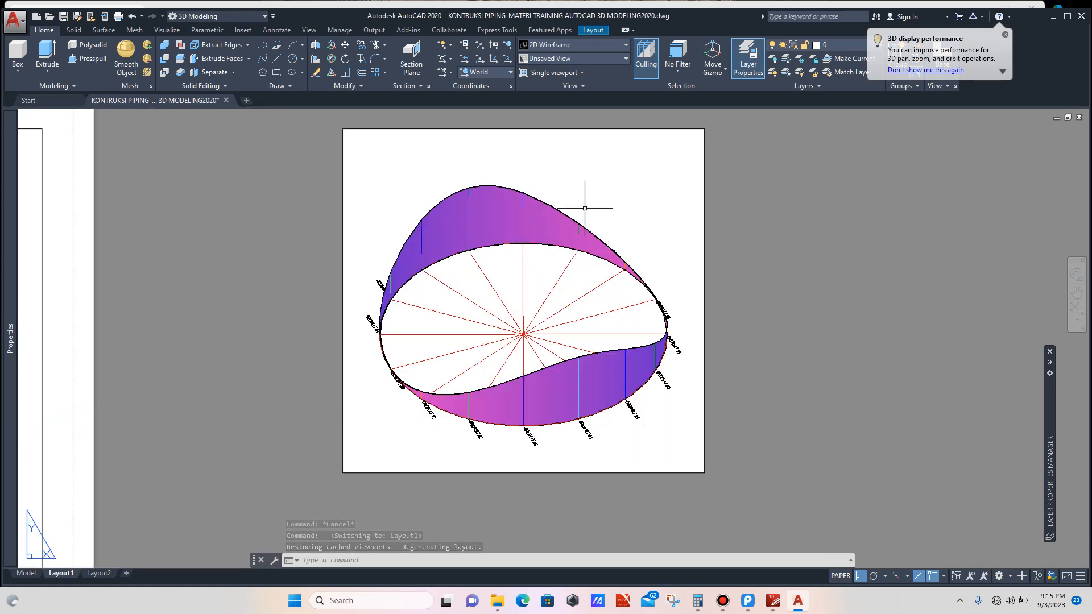
{"action": "double_click", "coordinate": [620, 212]}
{"action": "scroll", "coordinate": [535, 256], "scroll_direction": "down", "scroll_amount": 8}
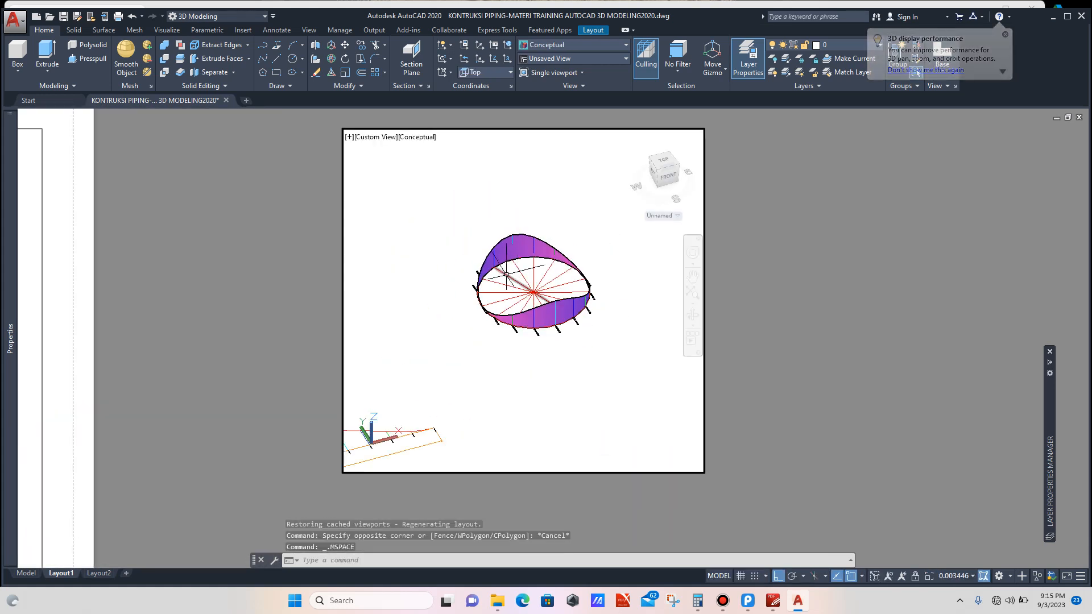
{"action": "scroll", "coordinate": [480, 273], "scroll_direction": "down", "scroll_amount": 8}
{"action": "scroll", "coordinate": [588, 332], "scroll_direction": "up", "scroll_amount": 6}
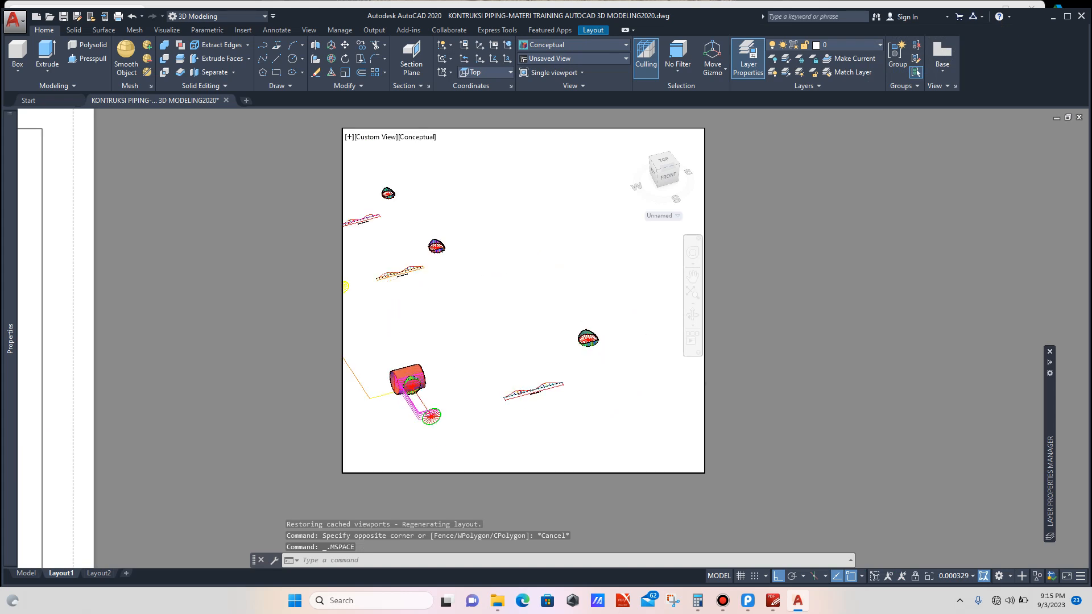
{"action": "scroll", "coordinate": [580, 330], "scroll_direction": "up", "scroll_amount": 8}
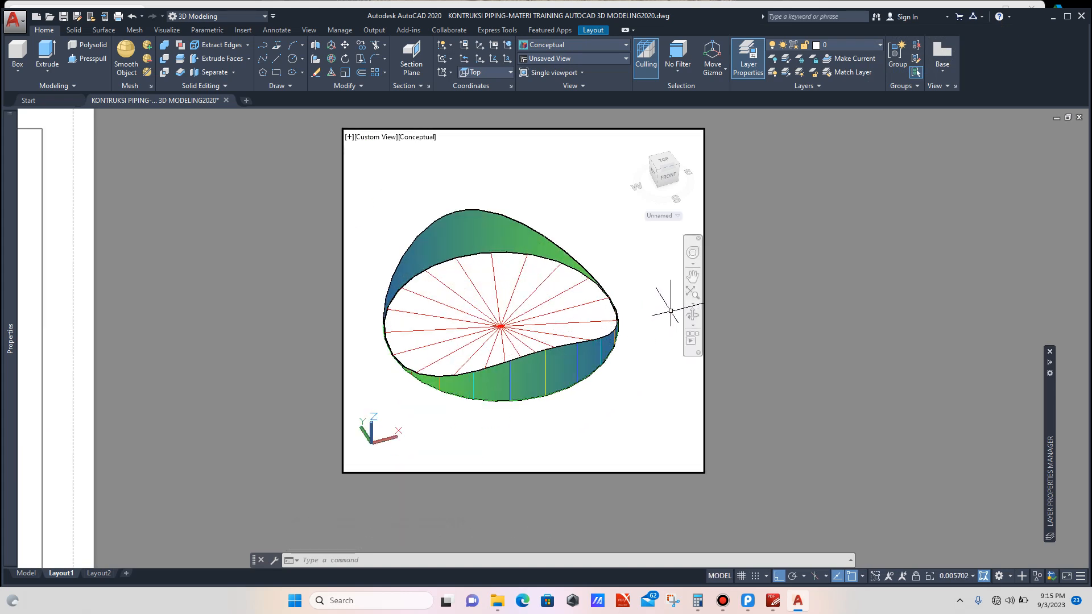
{"action": "left_click", "coordinate": [693, 314]}
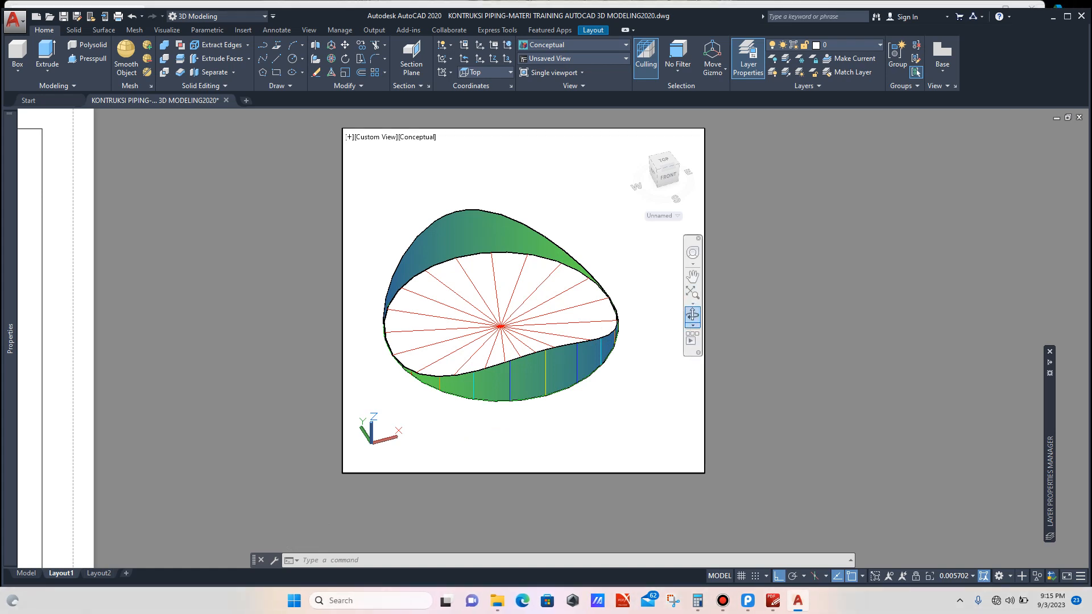
{"action": "left_click_drag", "start_coordinate": [561, 341], "coordinate": [527, 350]}
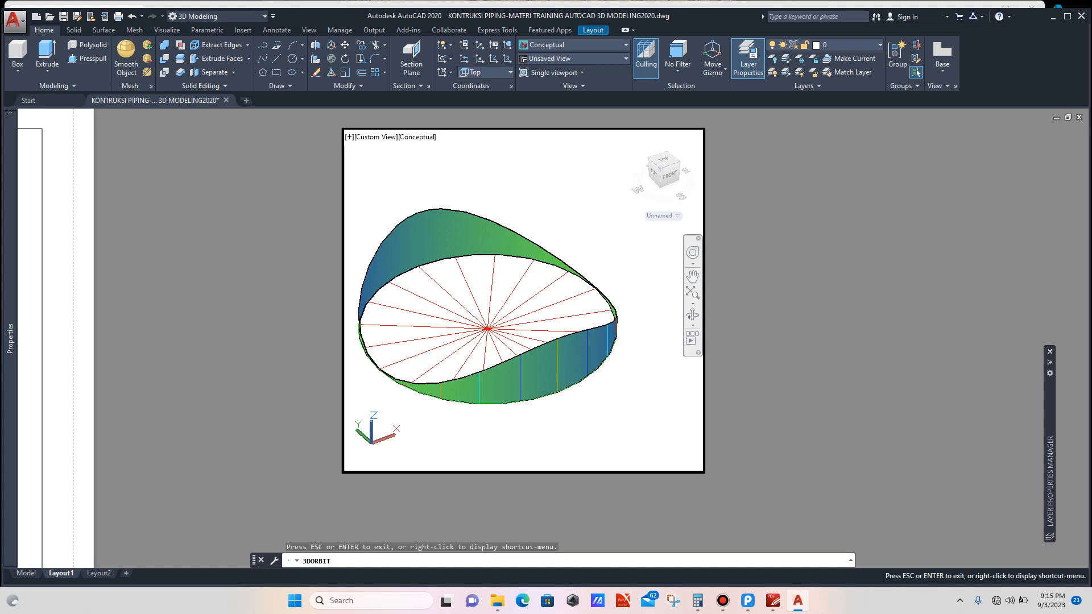
{"action": "left_click", "coordinate": [692, 277]}
{"action": "left_click_drag", "start_coordinate": [629, 275], "coordinate": [656, 264]}
{"action": "scroll", "coordinate": [653, 272], "scroll_direction": "up", "scroll_amount": 3}
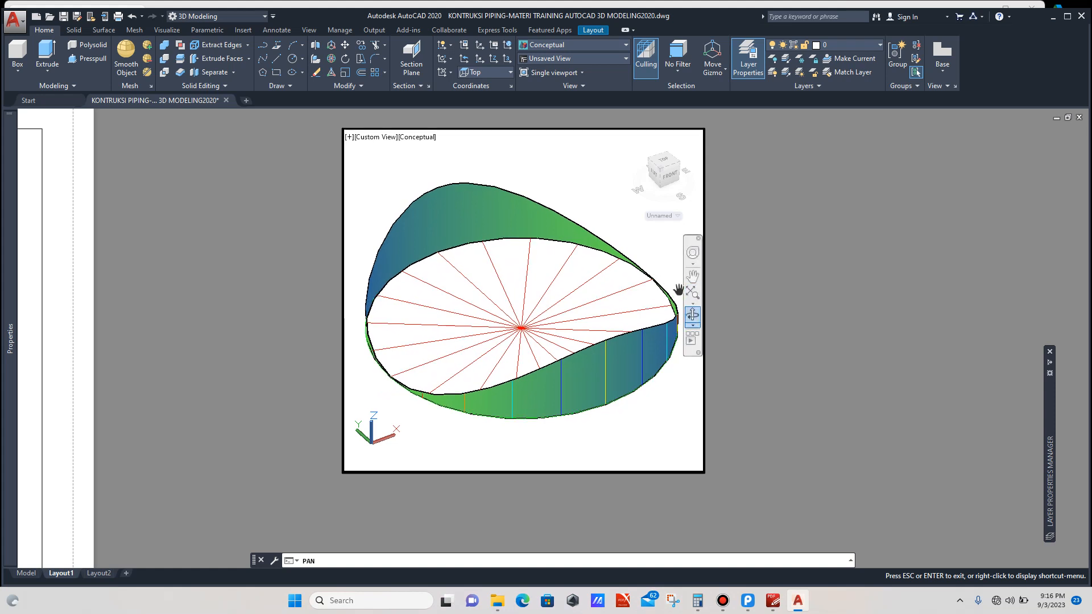
{"action": "left_click", "coordinate": [693, 314]}
{"action": "mouse_move", "coordinate": [430, 391]}
{"action": "left_mouse_down"}
{"action": "mouse_move", "coordinate": [431, 405]}
{"action": "mouse_move", "coordinate": [421, 396]}
{"action": "left_mouse_up"}
{"action": "scroll", "coordinate": [566, 265], "scroll_direction": "down", "scroll_amount": 1}
{"action": "scroll", "coordinate": [647, 244], "scroll_direction": "up", "scroll_amount": 1}
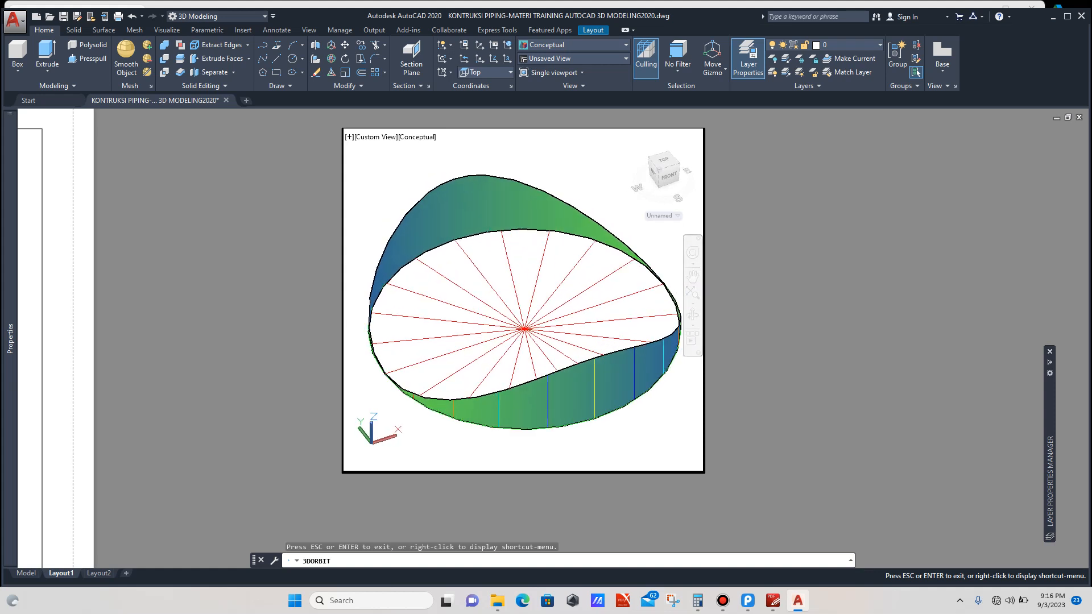
{"action": "key", "text": "Escape"}
{"action": "double_click", "coordinate": [744, 238]}
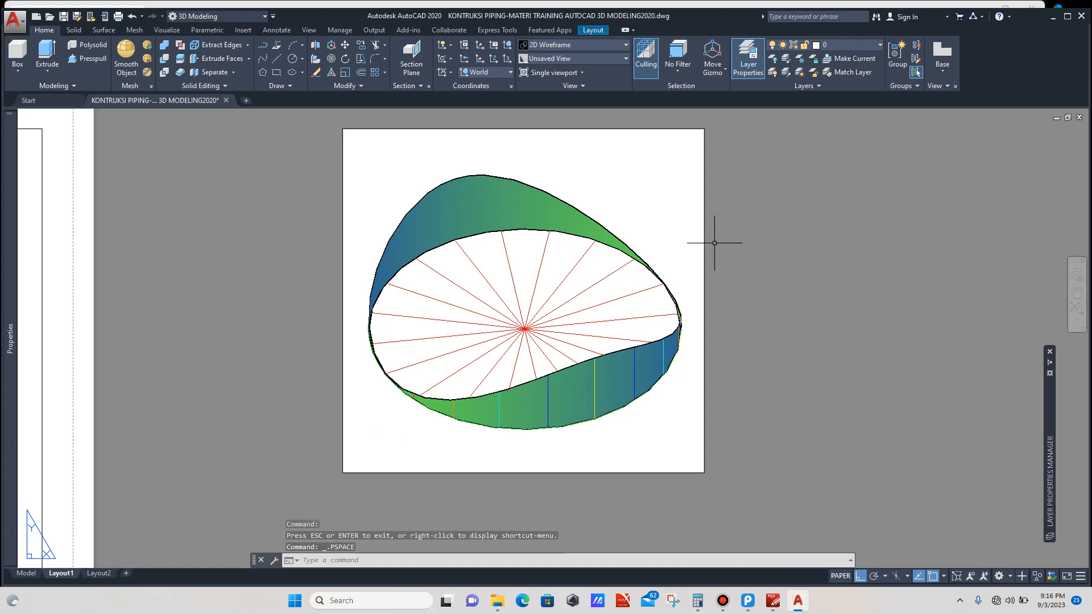
Step: Move the small intersection-model viewport into the empty upper-right frame of the drawing sheet
{"action": "scroll", "coordinate": [701, 247], "scroll_direction": "down", "scroll_amount": 6}
{"action": "left_click", "coordinate": [751, 243]}
{"action": "left_click", "coordinate": [686, 278]}
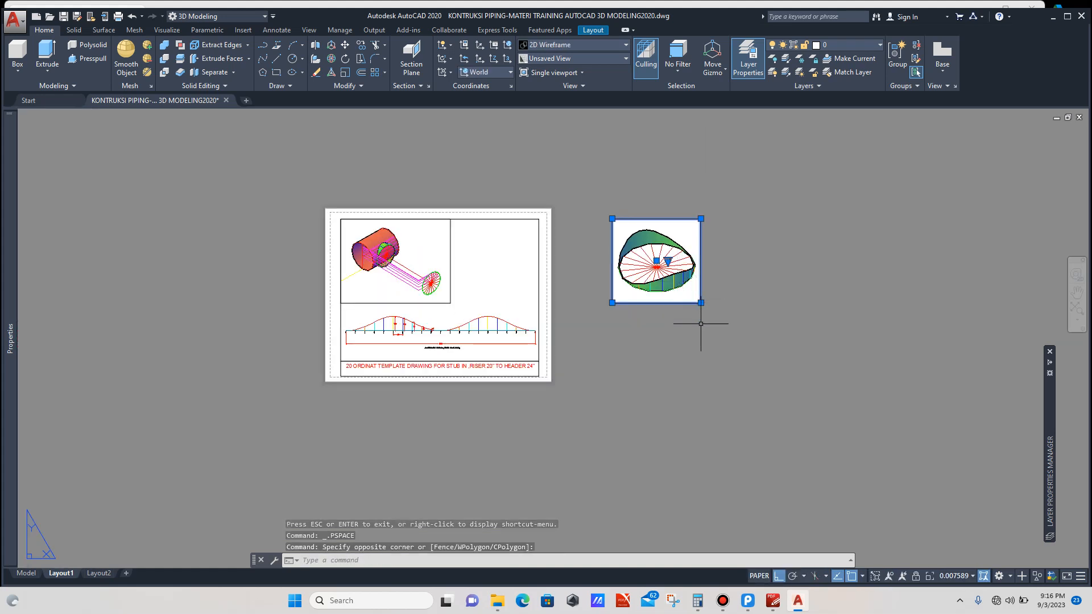
{"action": "type", "text": "m"}
{"action": "key", "text": "Return"}
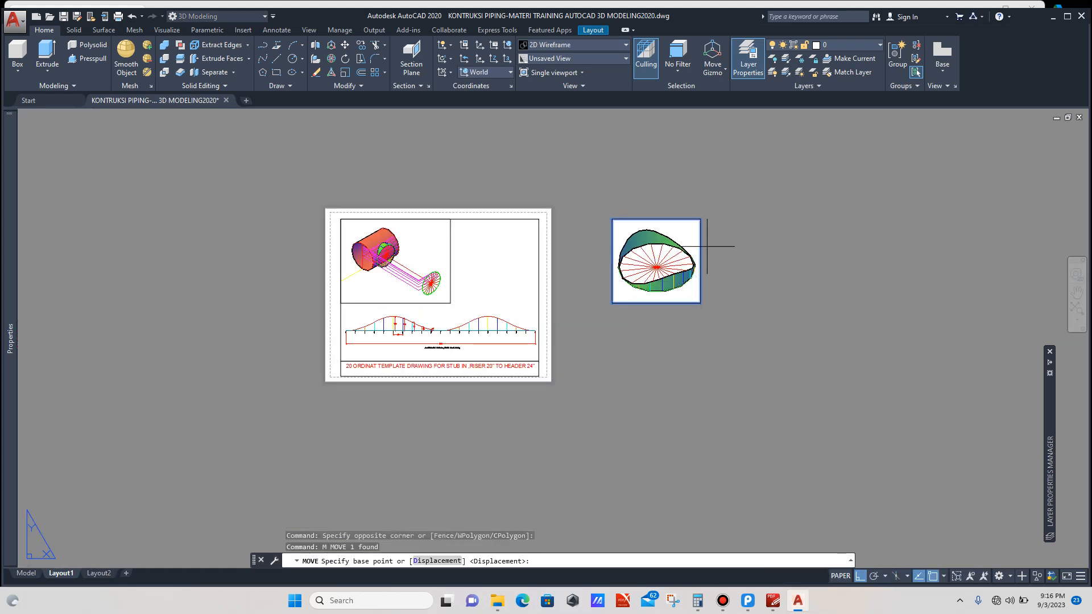
{"action": "left_click", "coordinate": [701, 219]}
{"action": "scroll", "coordinate": [575, 230], "scroll_direction": "up", "scroll_amount": 2}
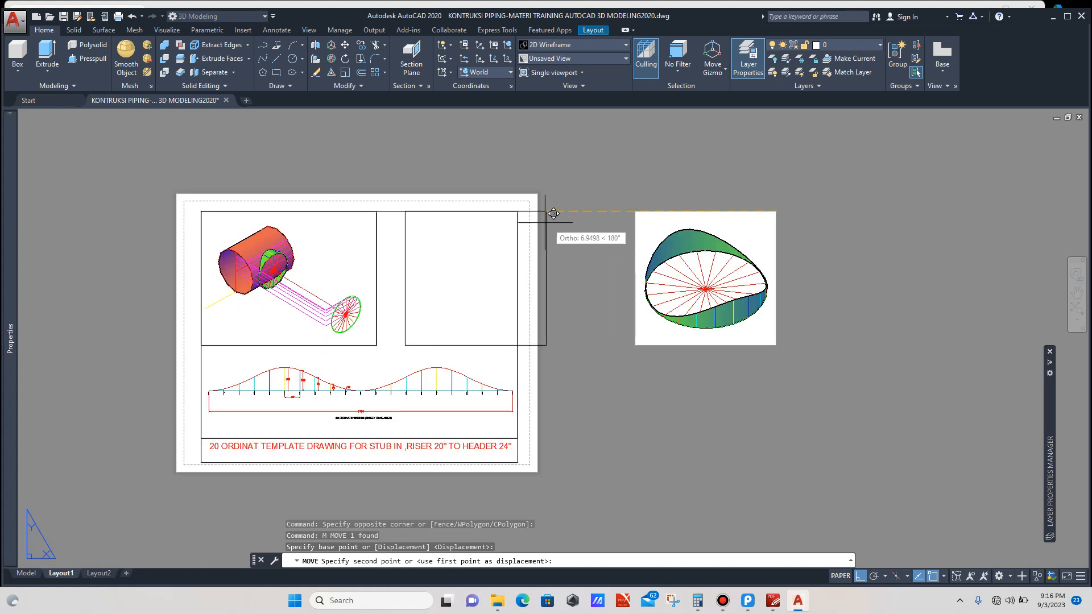
{"action": "left_click", "coordinate": [518, 212]}
Step: Examine the completed Layout1 sheet with both model viewports and the ordinate template drawing
{"action": "scroll", "coordinate": [565, 257], "scroll_direction": "down", "scroll_amount": 2}
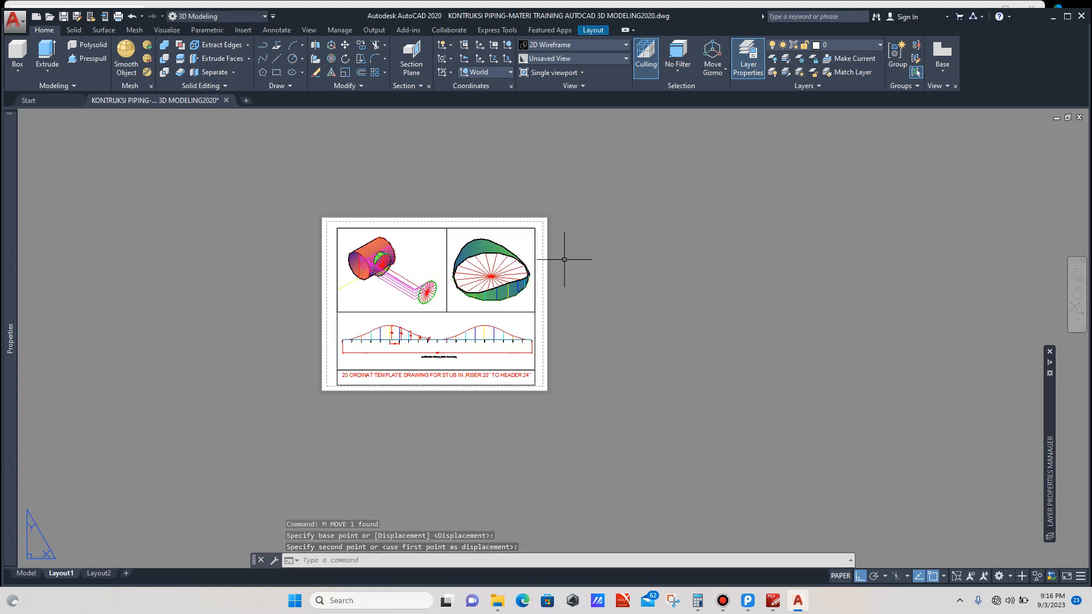
{"action": "scroll", "coordinate": [505, 304], "scroll_direction": "up", "scroll_amount": 5}
{"action": "scroll", "coordinate": [495, 307], "scroll_direction": "down", "scroll_amount": 2}
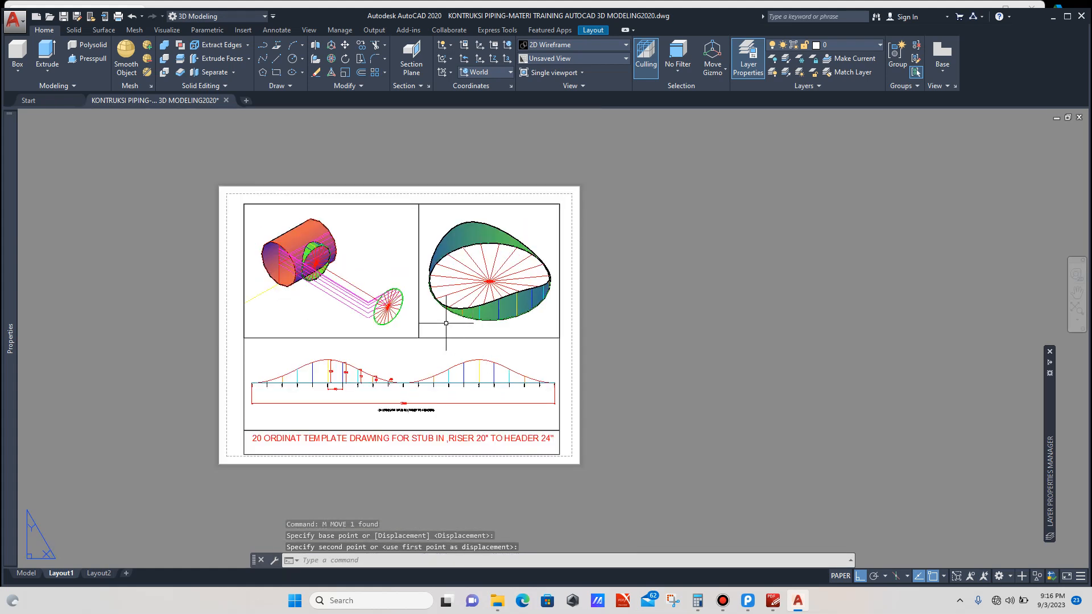
{"action": "scroll", "coordinate": [446, 323], "scroll_direction": "up", "scroll_amount": 3}
{"action": "scroll", "coordinate": [446, 323], "scroll_direction": "down", "scroll_amount": 5}
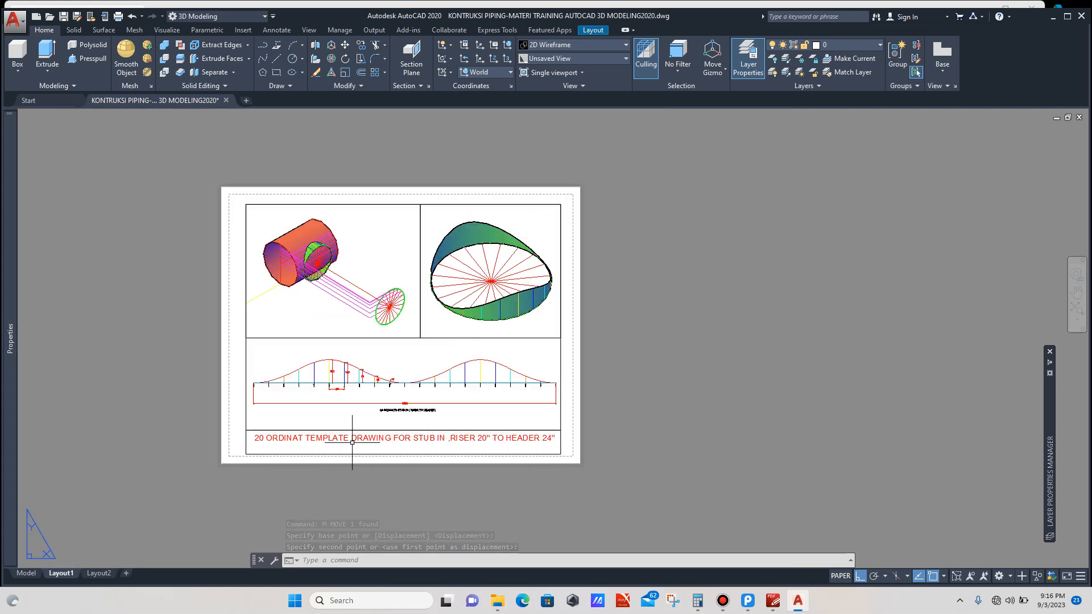
{"action": "scroll", "coordinate": [396, 437], "scroll_direction": "up", "scroll_amount": 2}
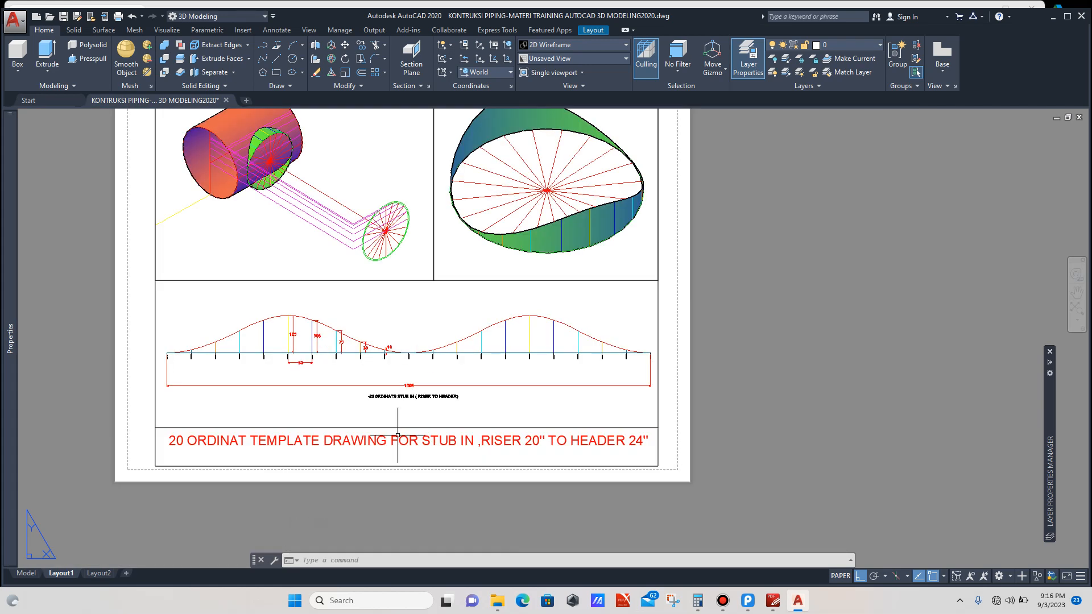
{"action": "scroll", "coordinate": [448, 451], "scroll_direction": "down", "scroll_amount": 2}
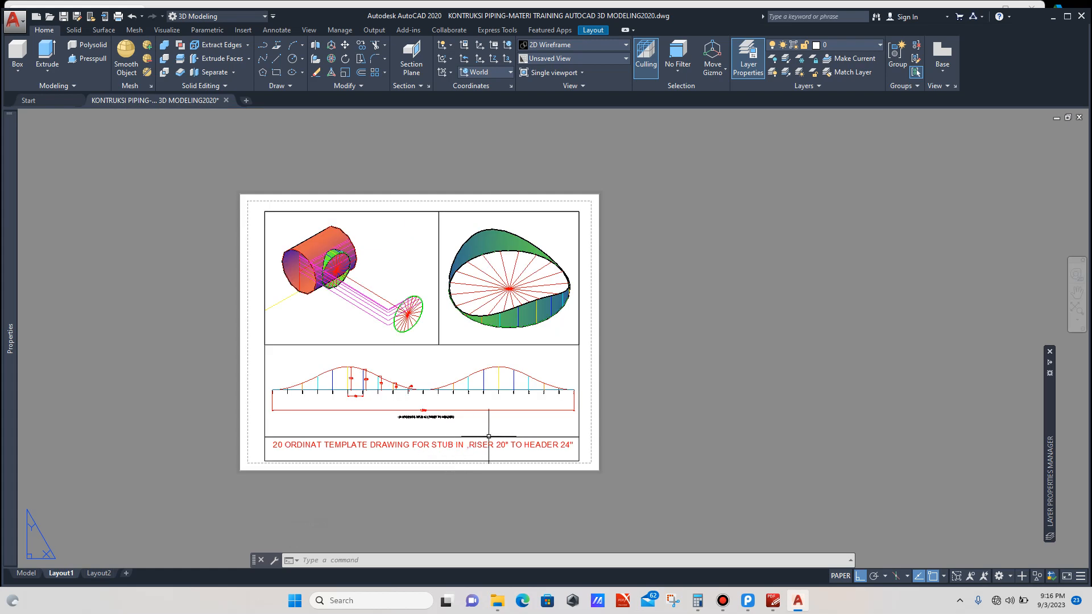
{"action": "scroll", "coordinate": [490, 436], "scroll_direction": "up", "scroll_amount": 2}
{"action": "scroll", "coordinate": [490, 441], "scroll_direction": "down", "scroll_amount": 2}
{"action": "scroll", "coordinate": [490, 445], "scroll_direction": "down", "scroll_amount": 1}
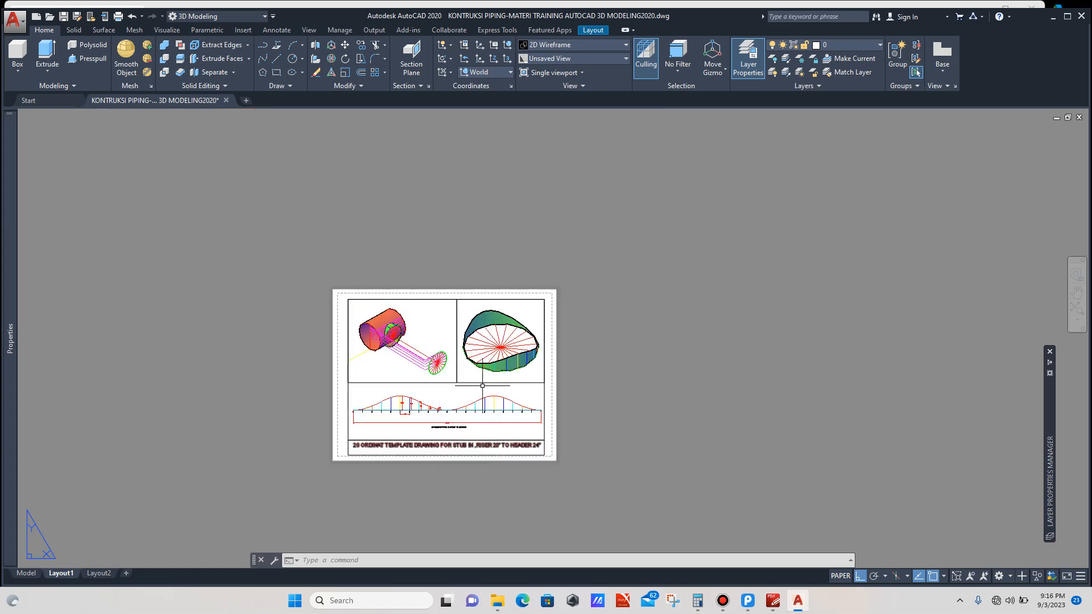
{"action": "scroll", "coordinate": [481, 376], "scroll_direction": "up", "scroll_amount": 2}
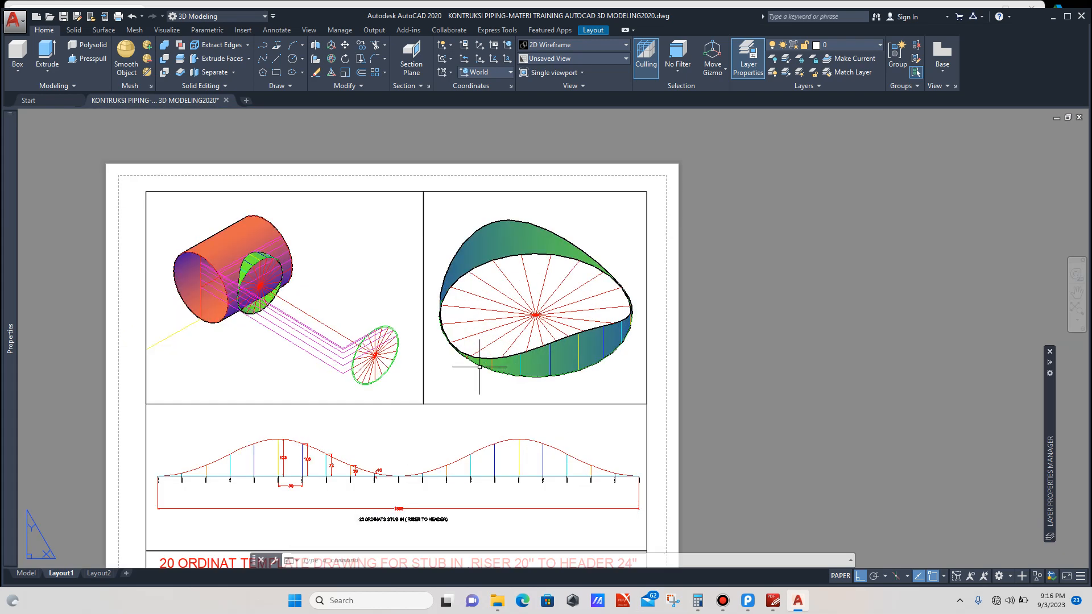
{"action": "scroll", "coordinate": [480, 367], "scroll_direction": "down", "scroll_amount": 1}
{"action": "scroll", "coordinate": [476, 401], "scroll_direction": "up", "scroll_amount": 2}
{"action": "scroll", "coordinate": [478, 378], "scroll_direction": "down", "scroll_amount": 2}
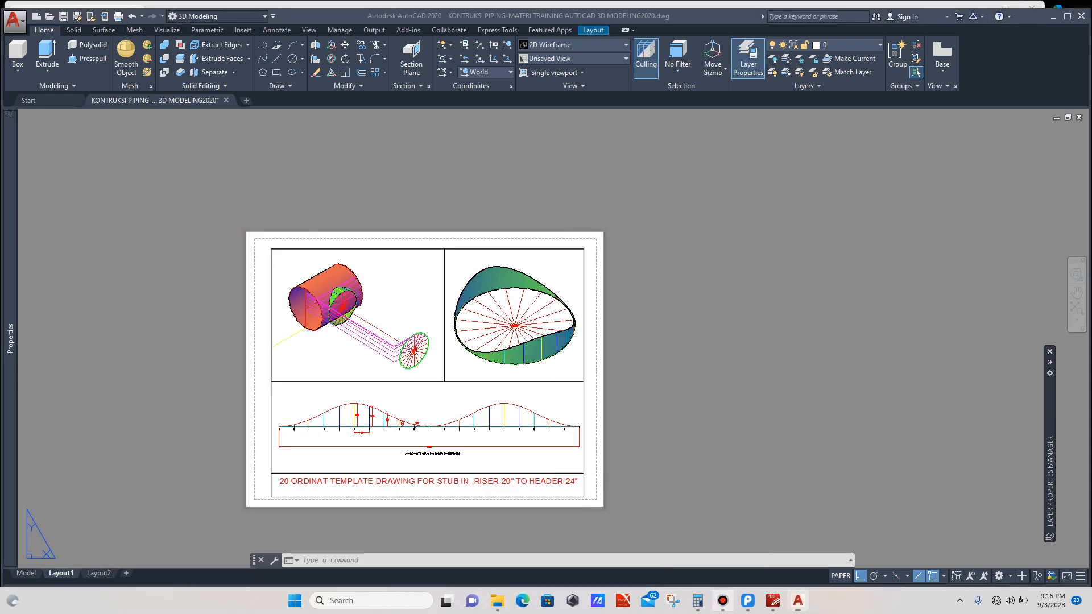
{"action": "left_click", "coordinate": [723, 601]}
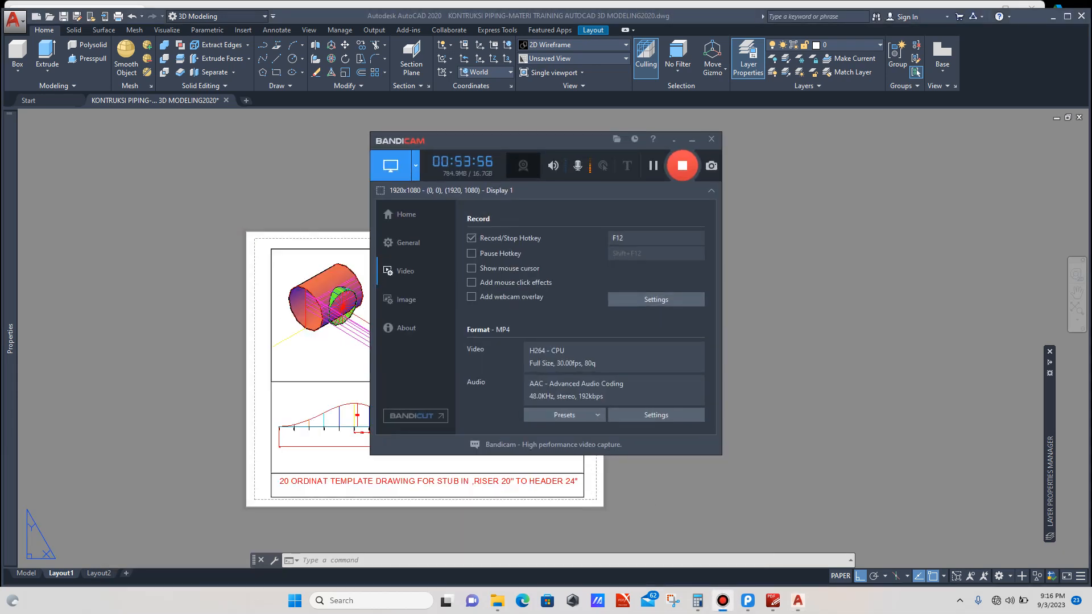